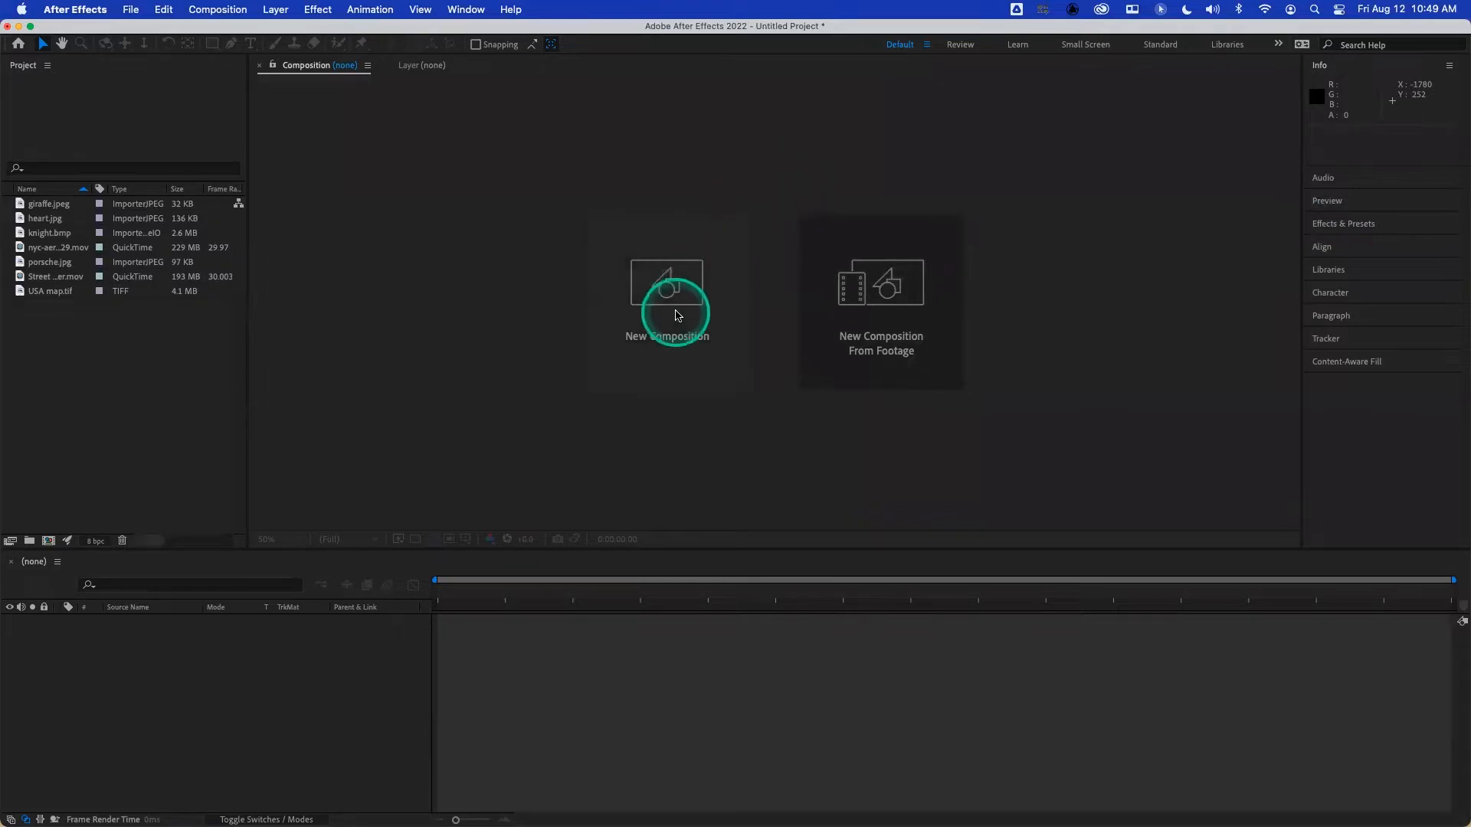
- Create a 10-second composition named Comp 1 with the HDTV 1080 24 preset, 1920 × 1080 px, and a black background
left_click(674, 318)
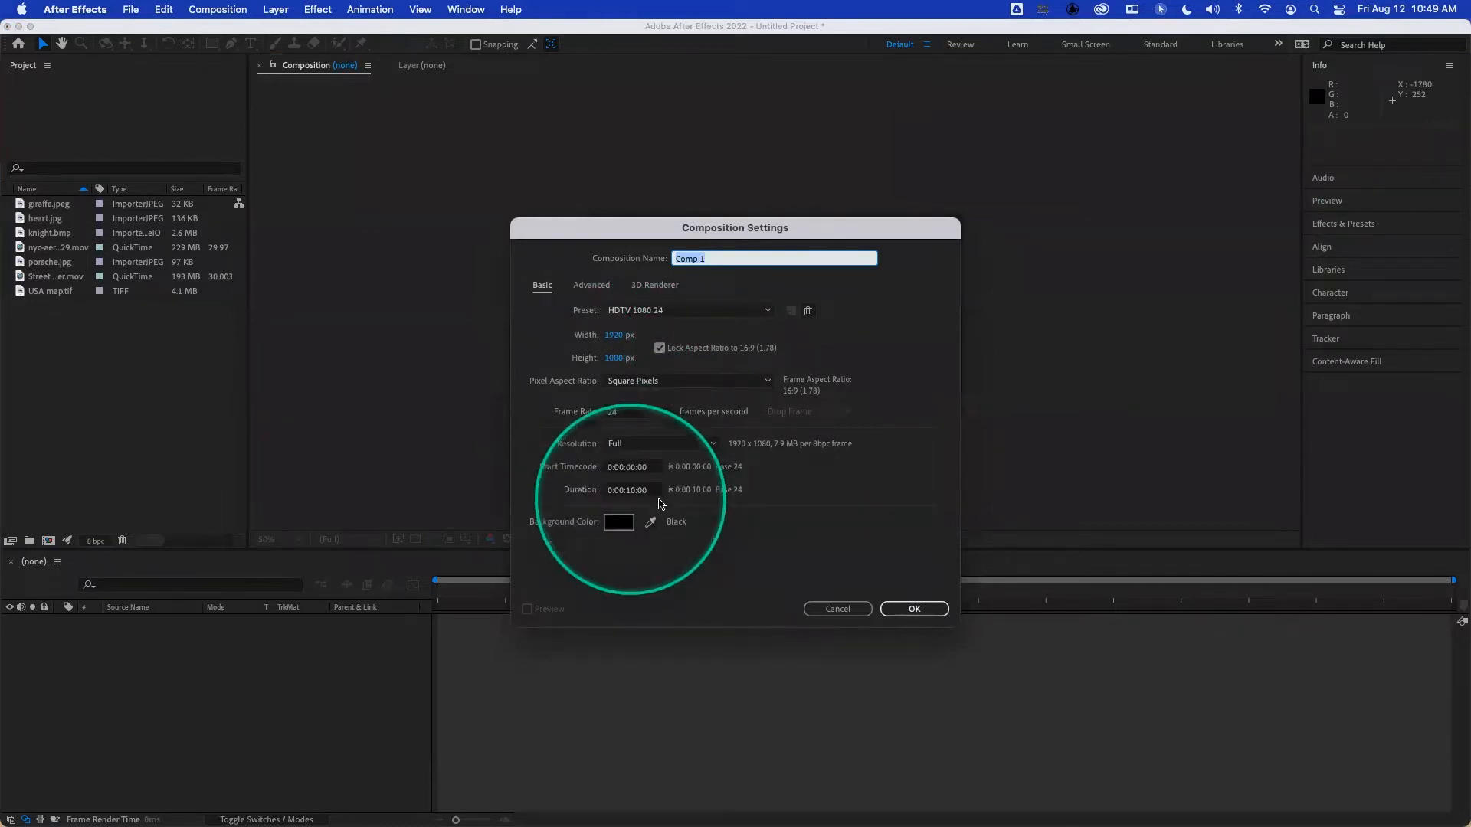
left_click(908, 611)
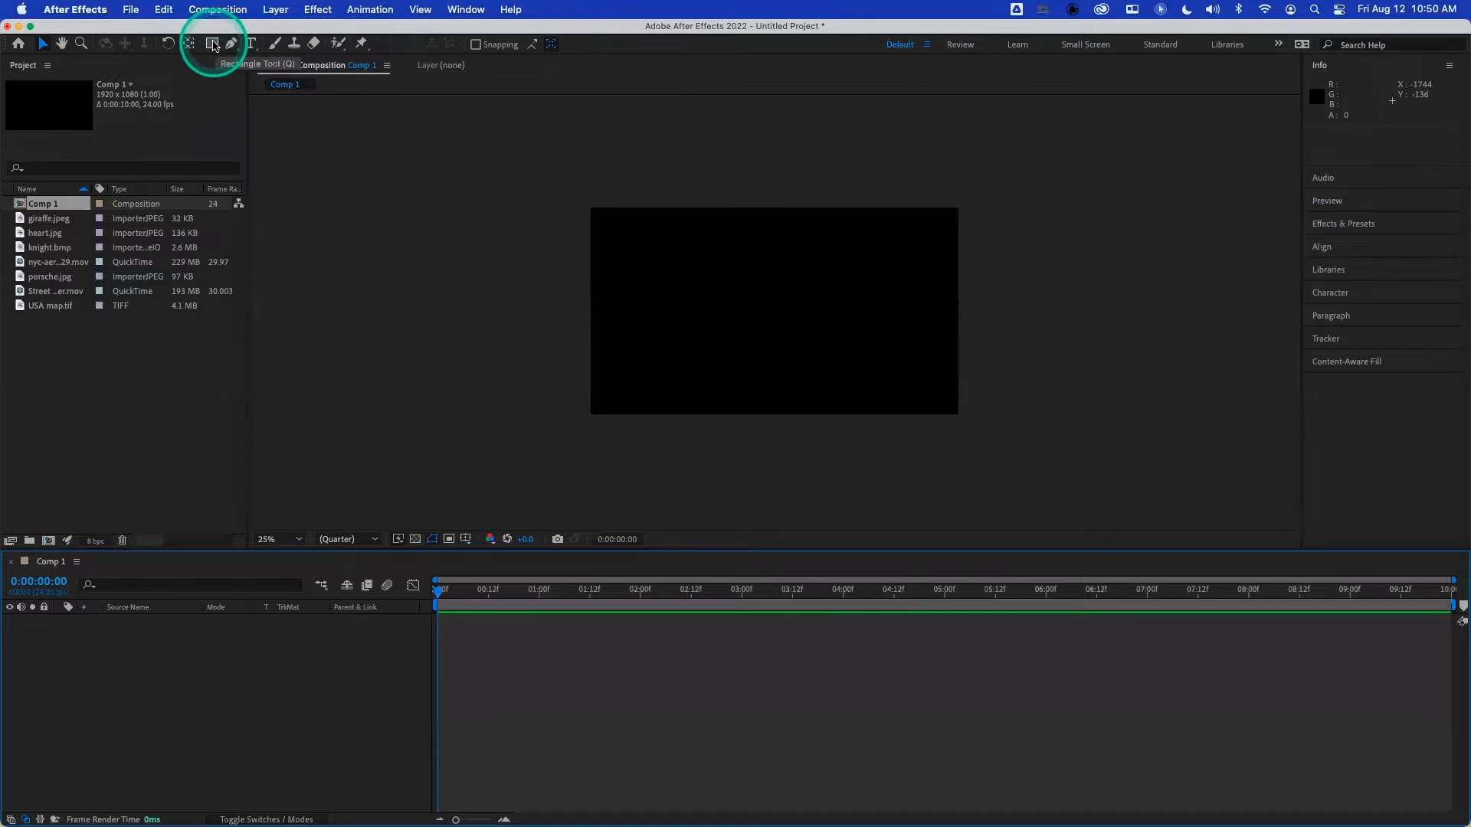
- Draw three overlapping red rectangles with white strokes on one shape layer, about 1090 × 659, 535 × 259 and 333 × 1153 px
left_click(213, 46)
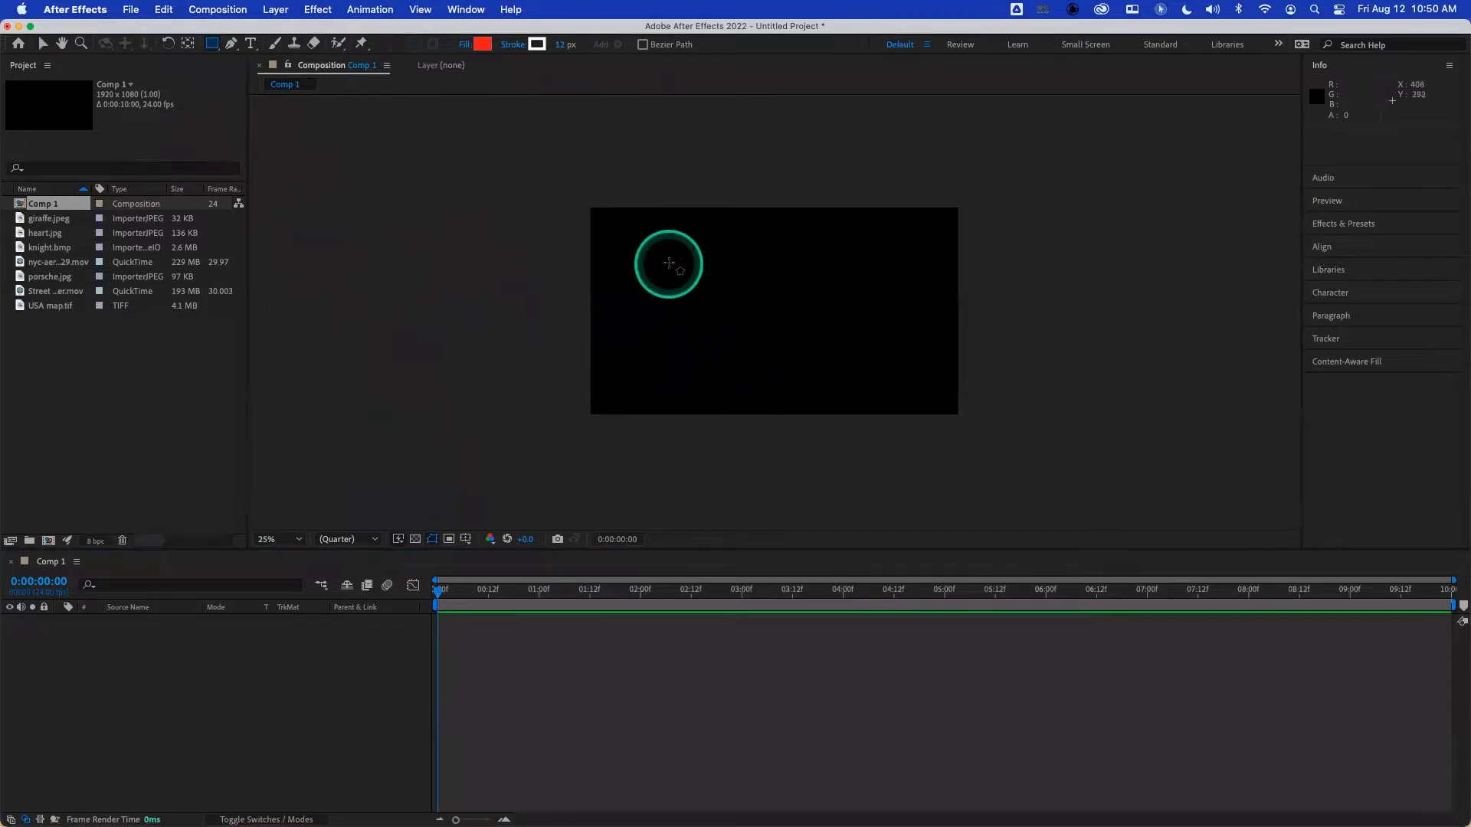
left_click_drag(669, 241, 878, 368)
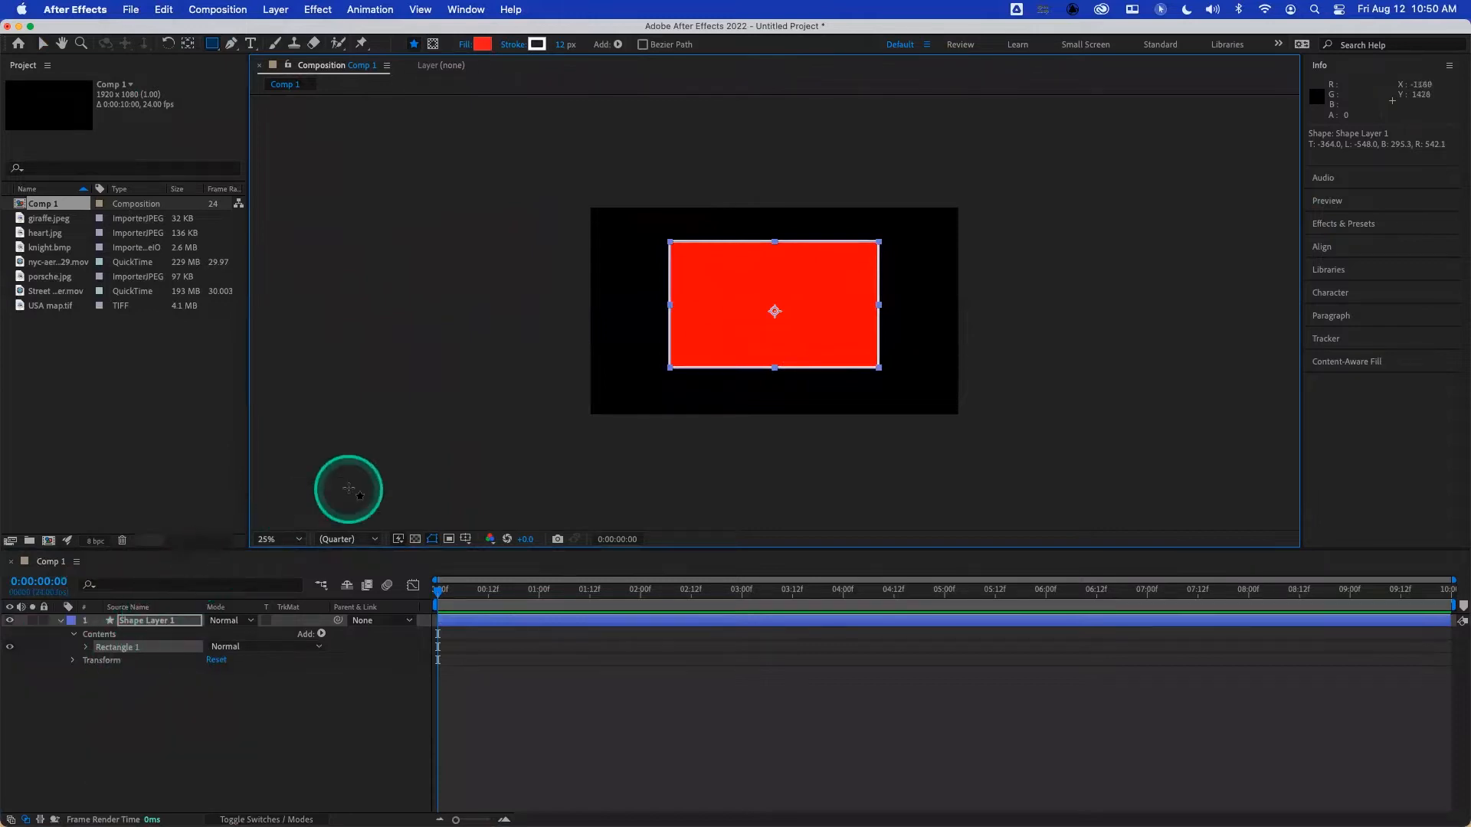
left_click_drag(616, 278, 719, 328)
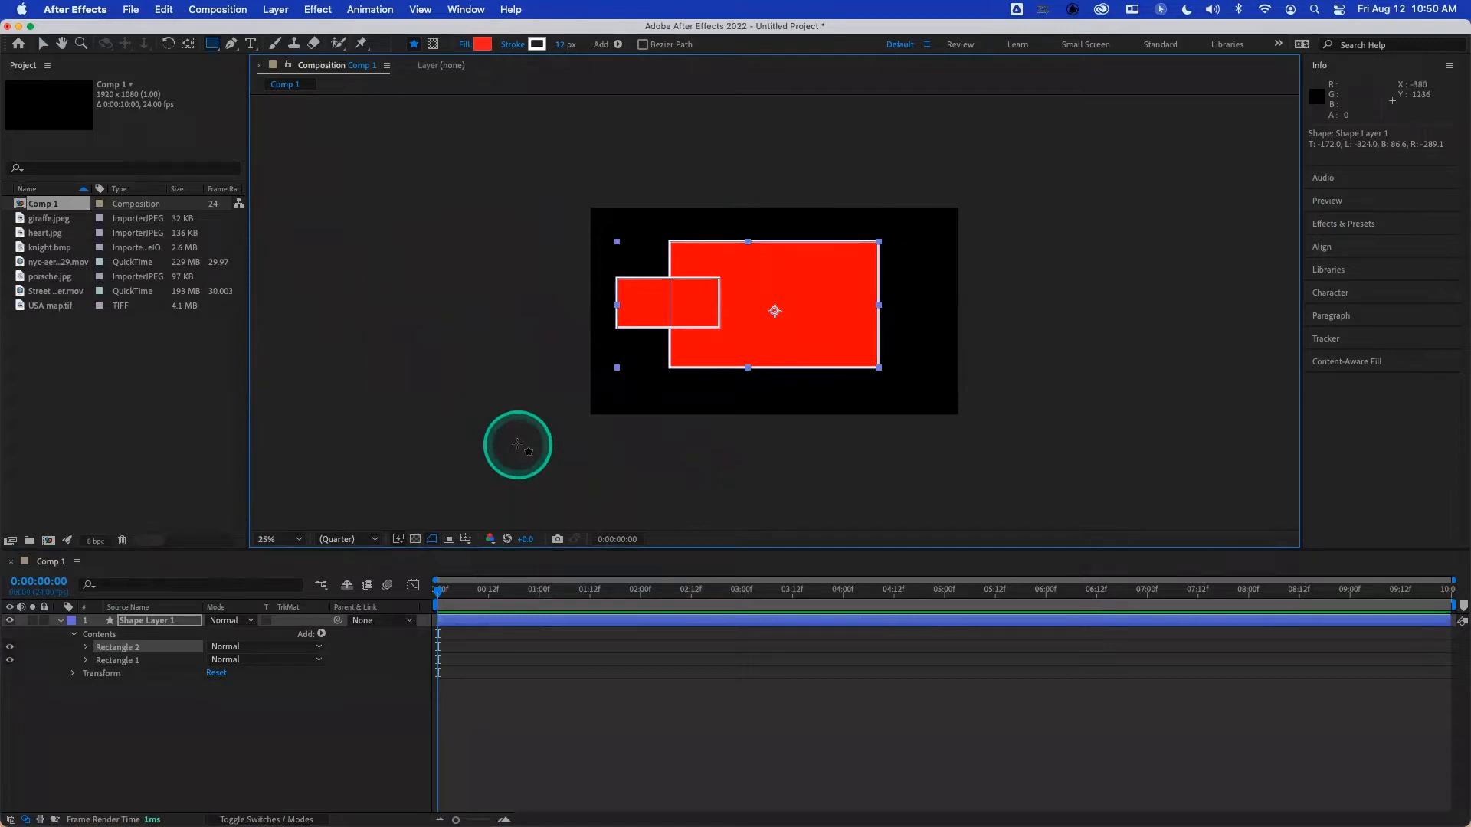
left_click(173, 622)
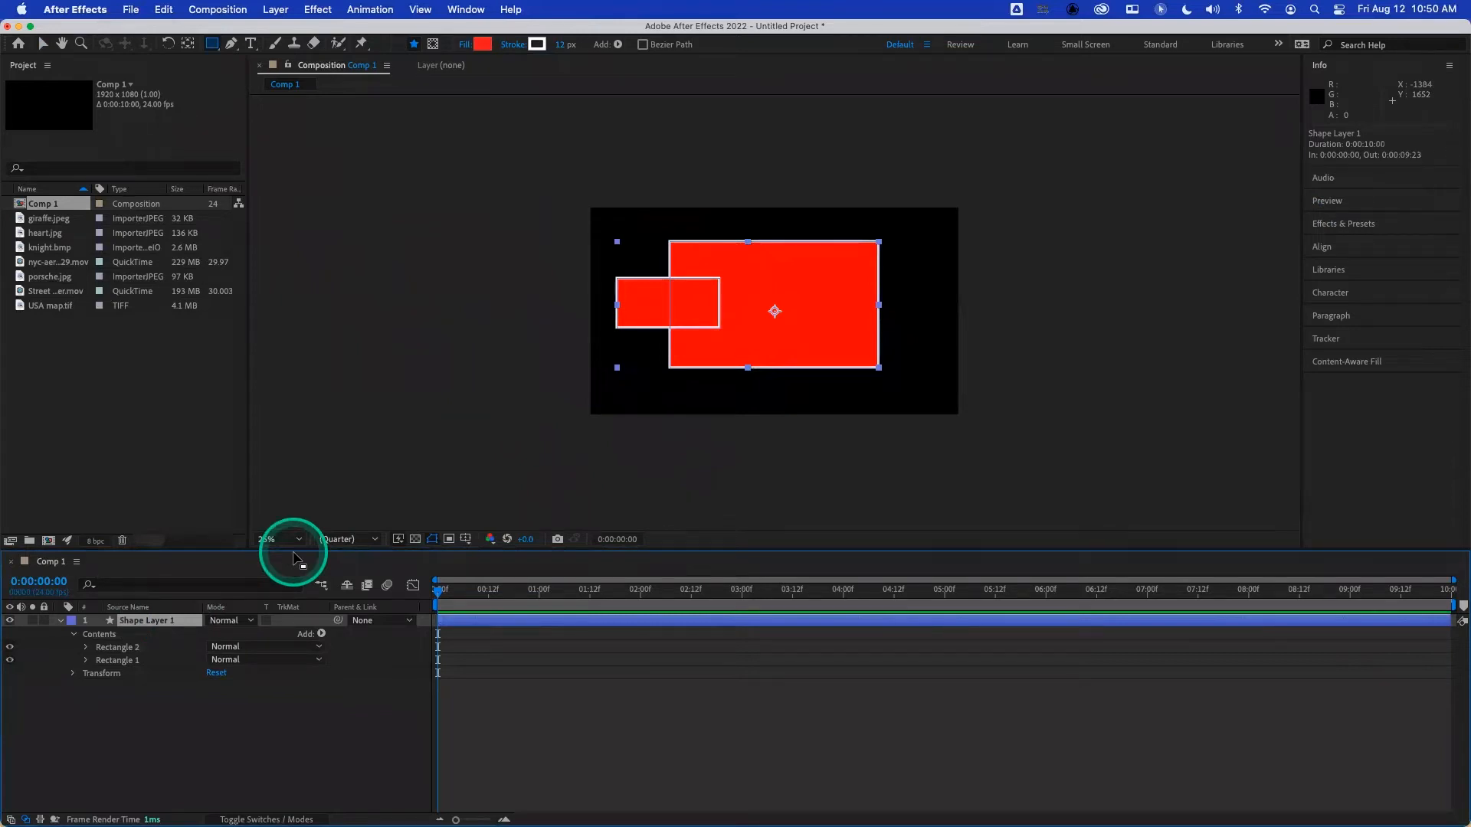
left_click_drag(756, 209, 820, 430)
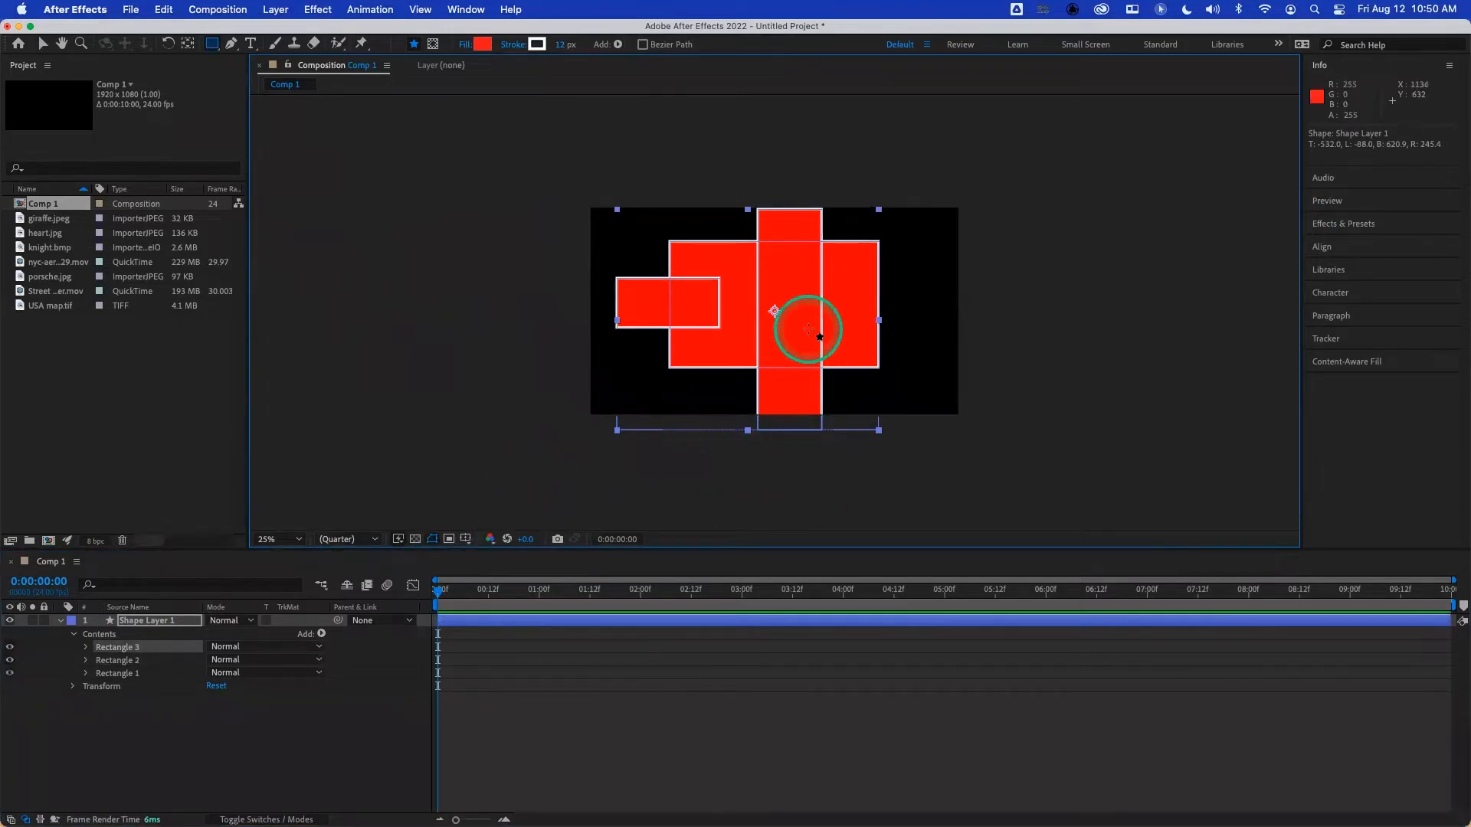
- Remove the tall third rectangle, and delete the whole shape layer from the composition
key("Delete")
left_click(156, 625)
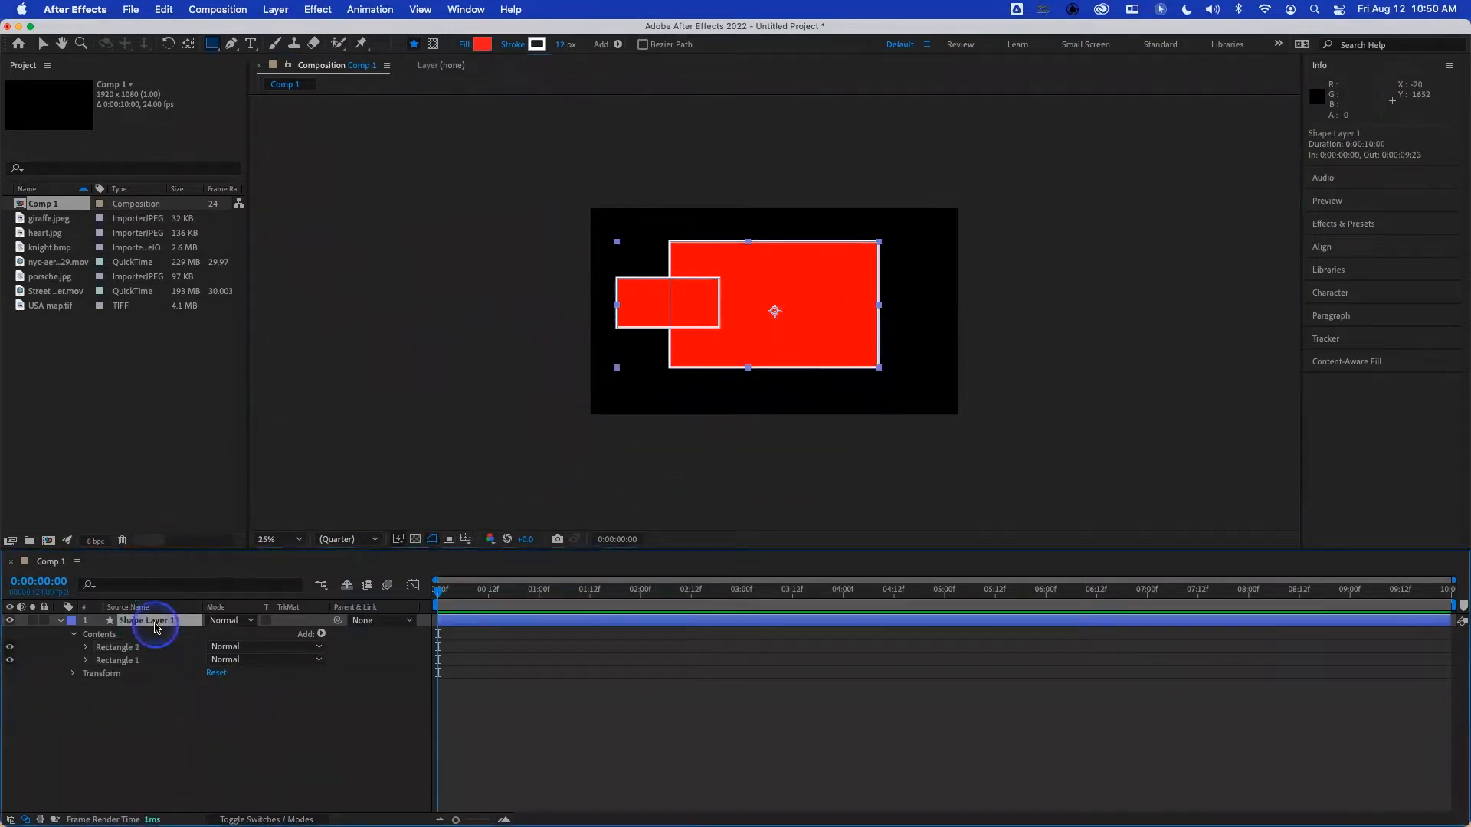
key("Delete")
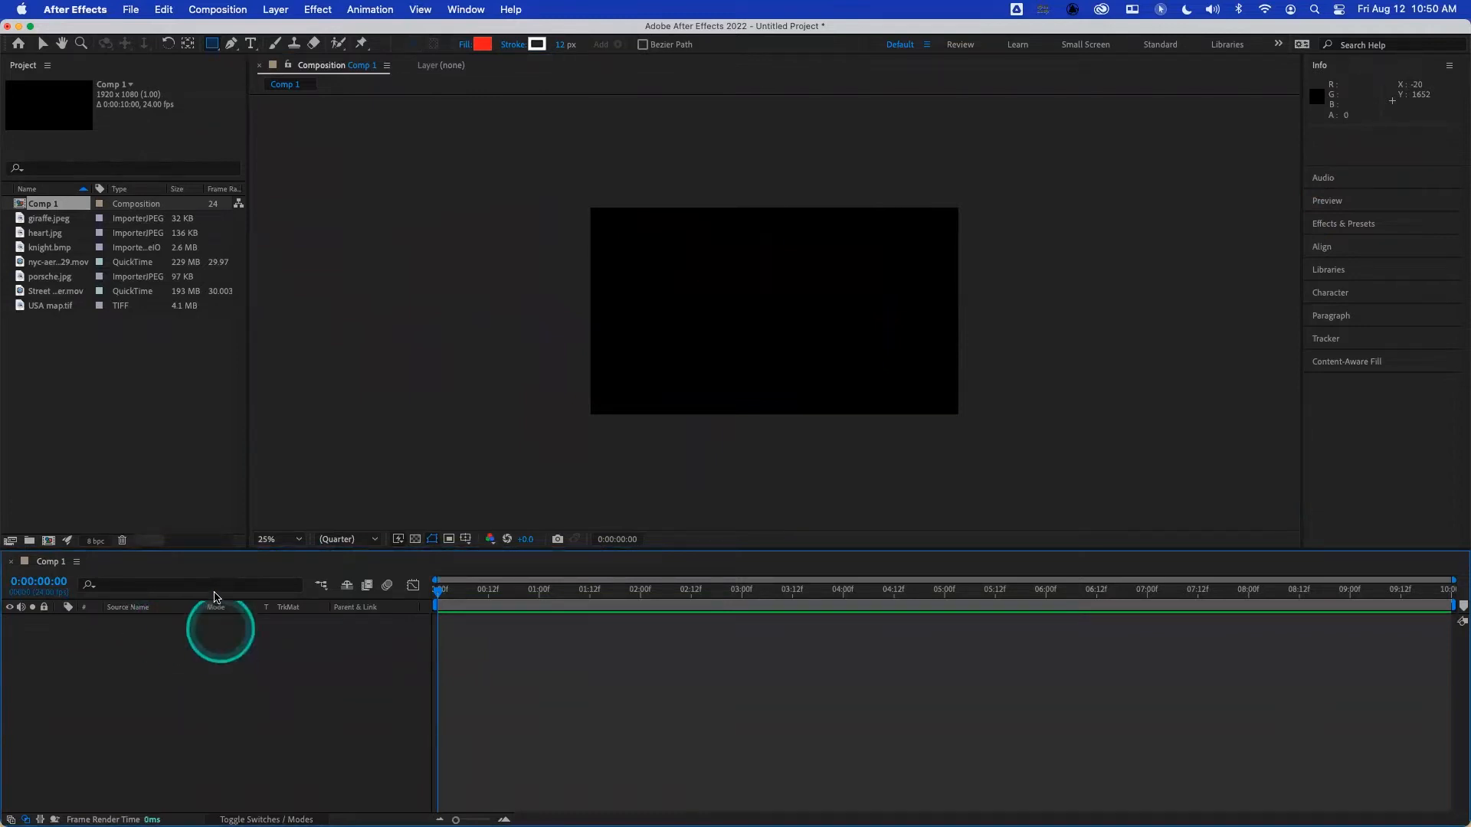
- Add USA map.tif to the composition as a layer and stretch it to fit the composition frame
left_click_drag(51, 305, 191, 659)
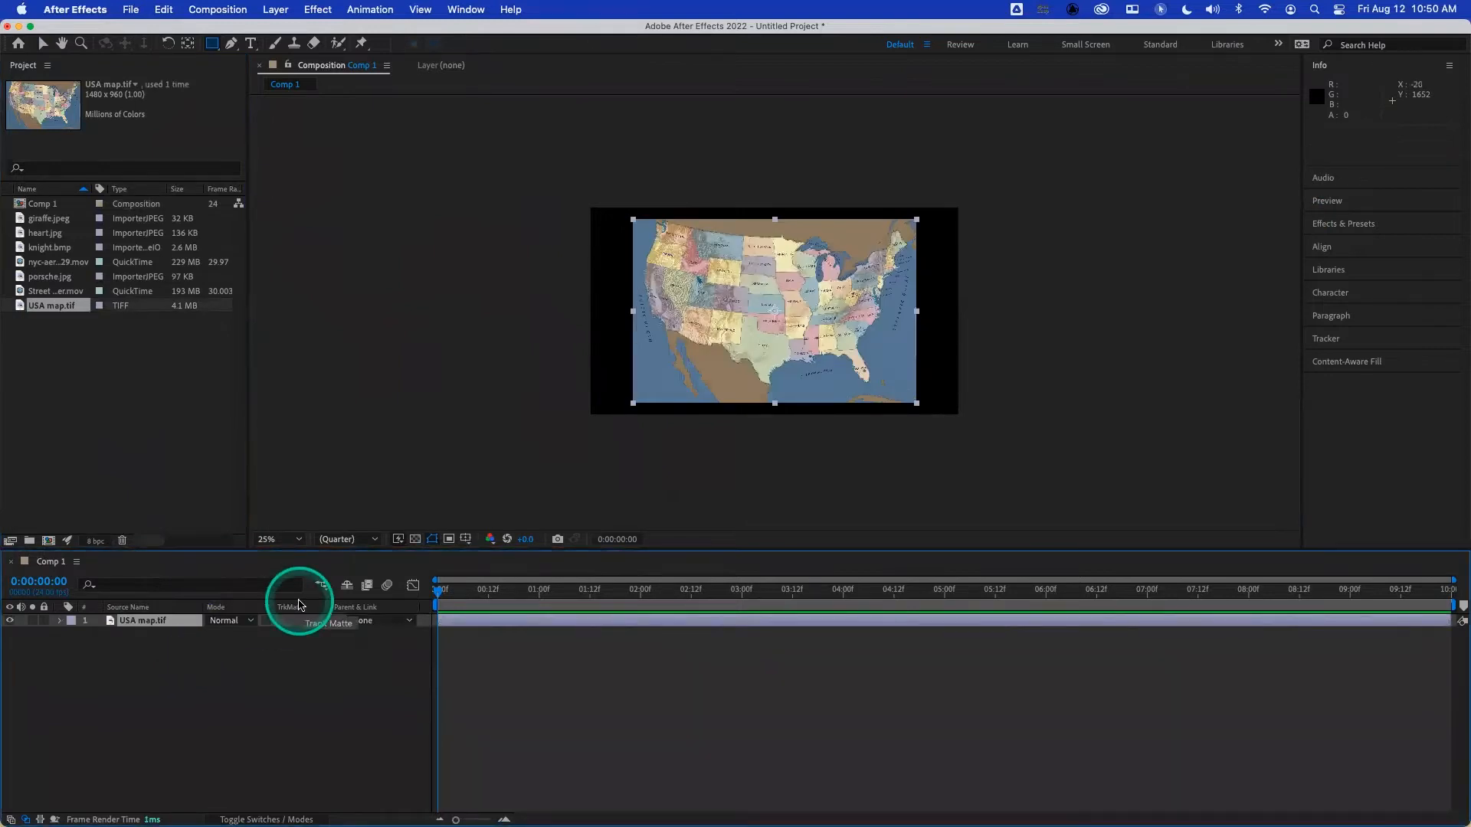
key("super+alt+f")
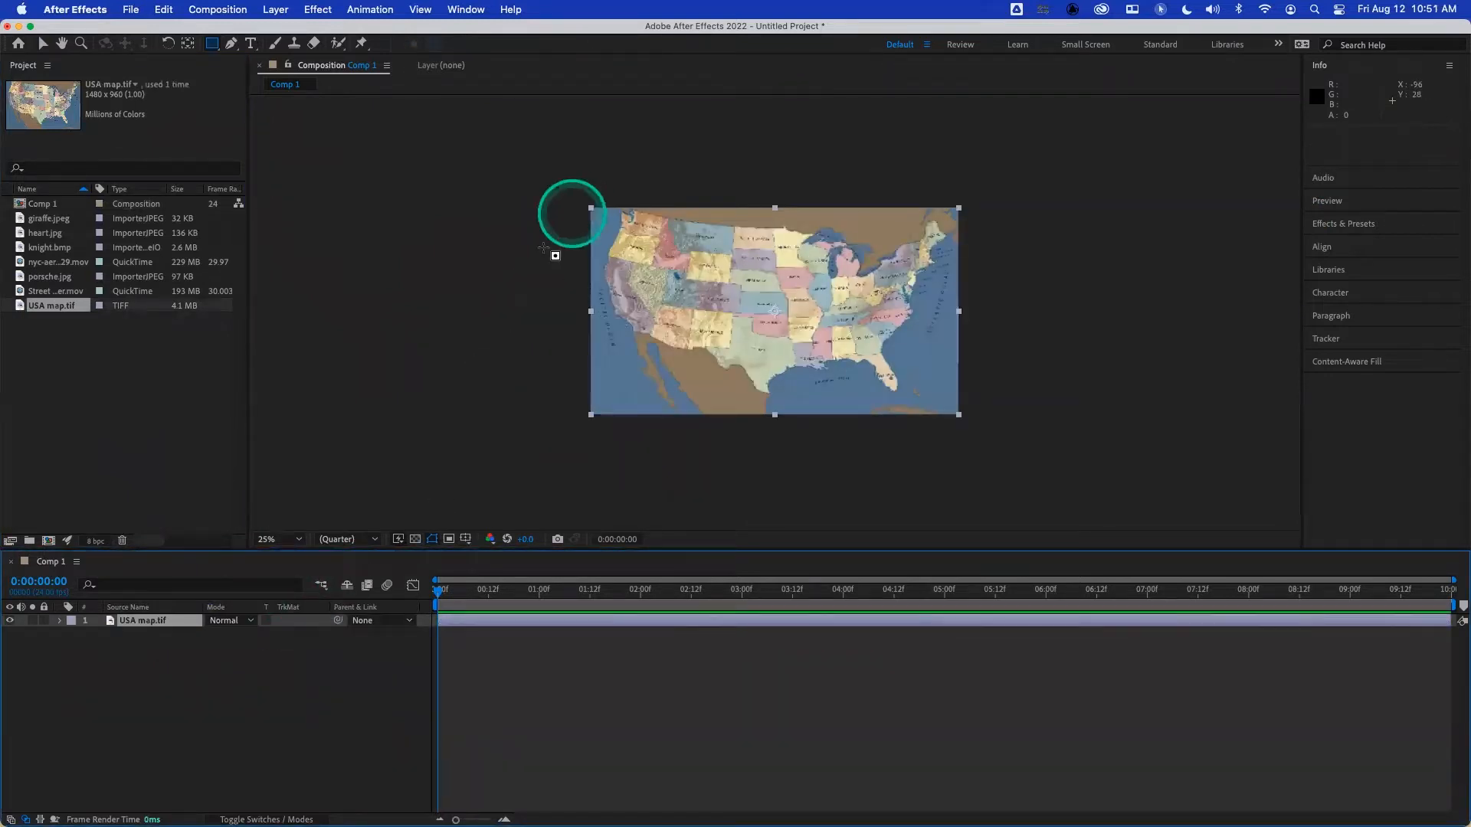
- Mask the map layer with a rectangle about 766 × 481 layer pixels around the central states
left_click(130, 632)
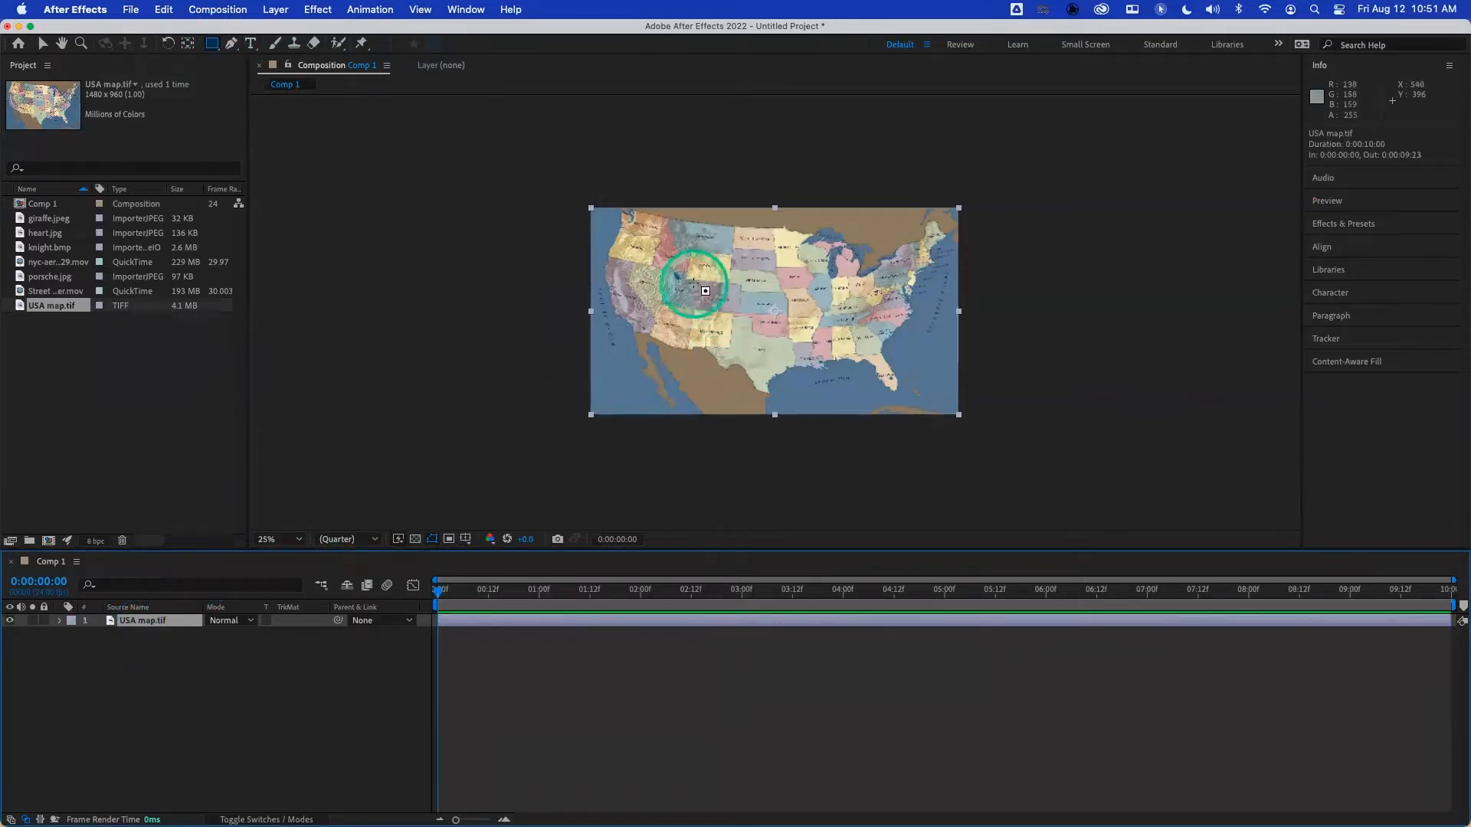
left_click_drag(685, 255, 875, 358)
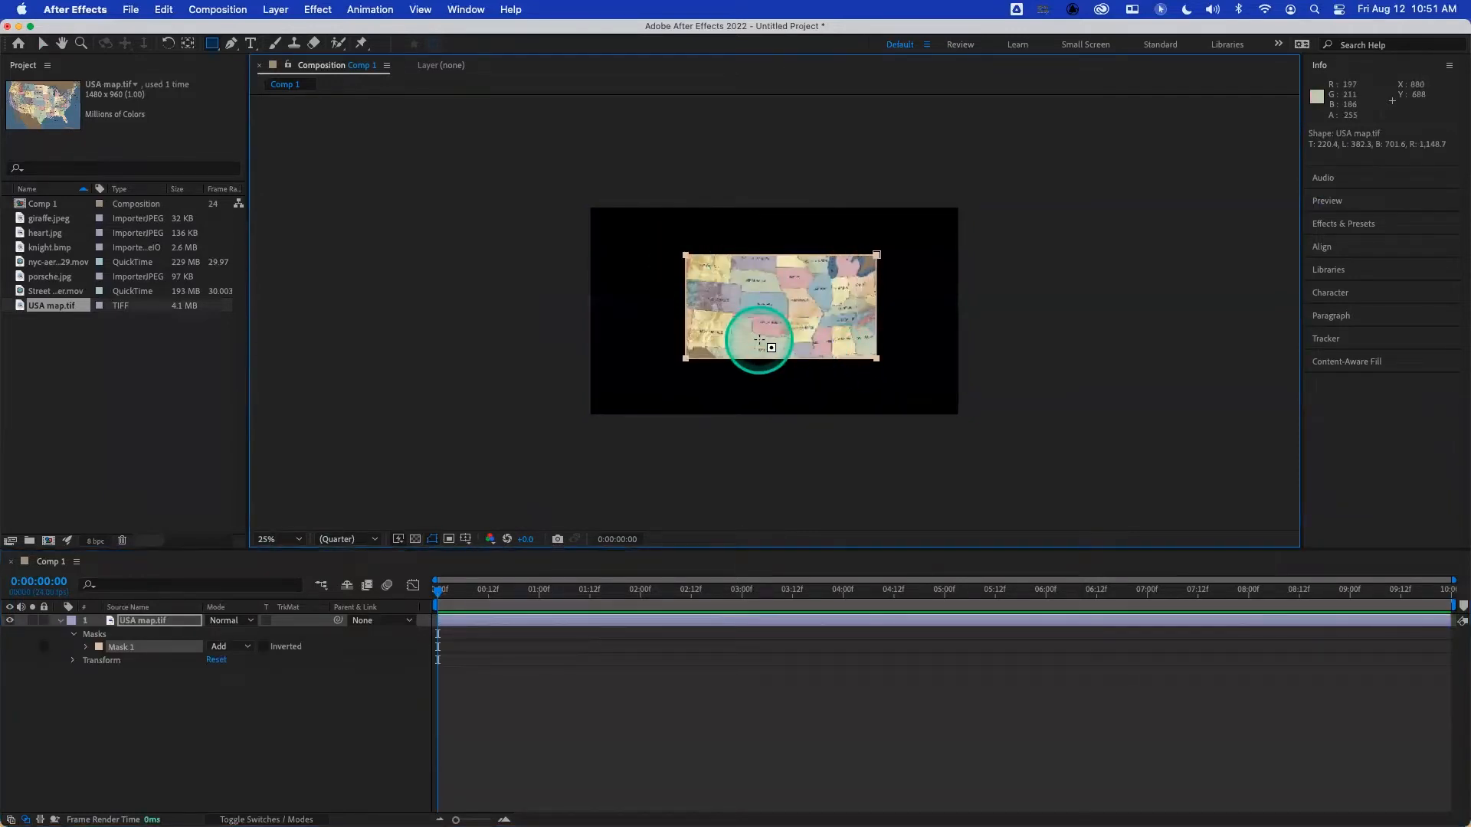
- Turn on the transparency grid and add the NYC aerial .mov clip as a layer beneath the map
left_click(414, 539)
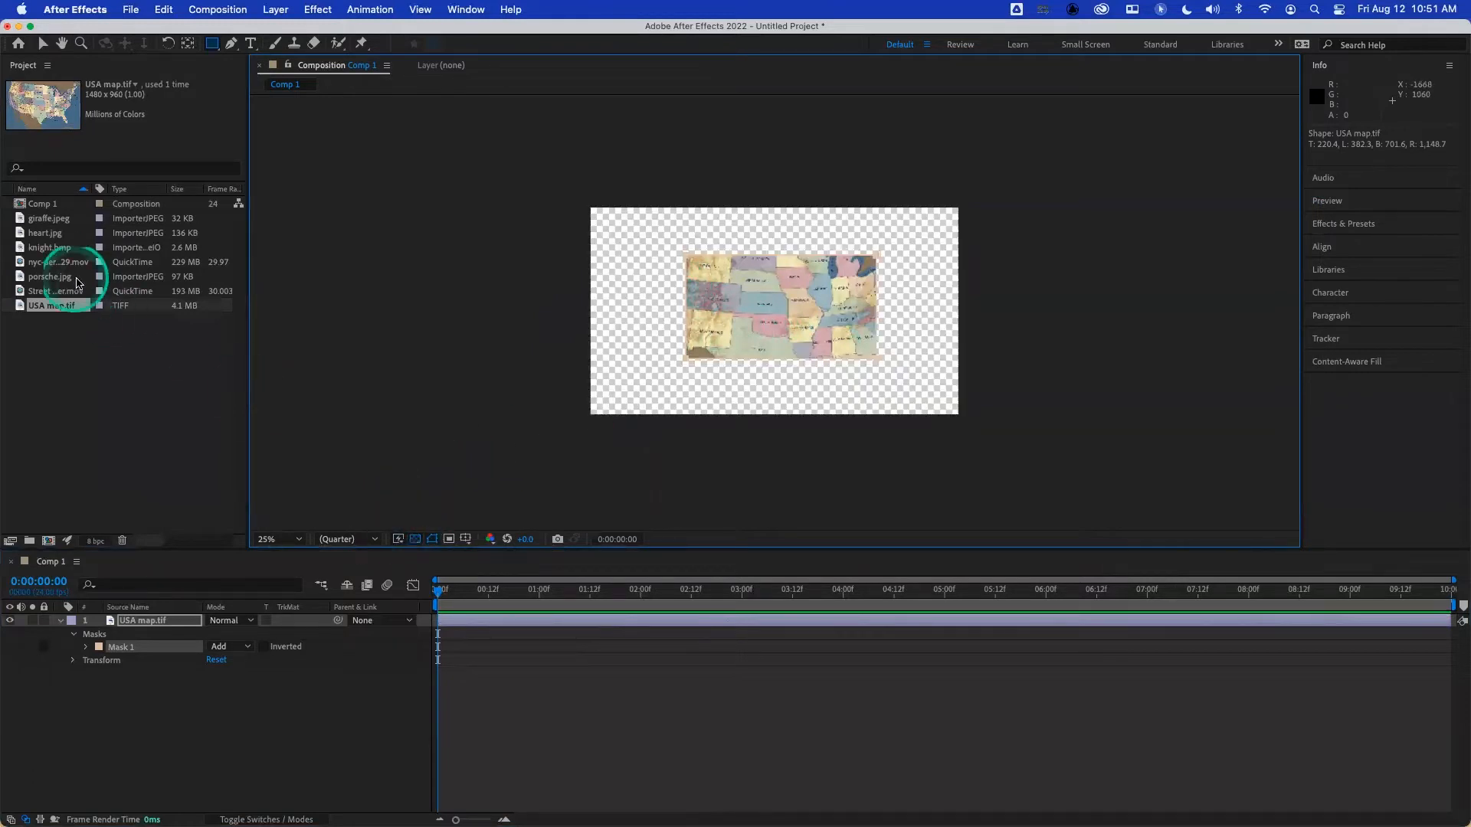
left_click_drag(58, 262, 120, 716)
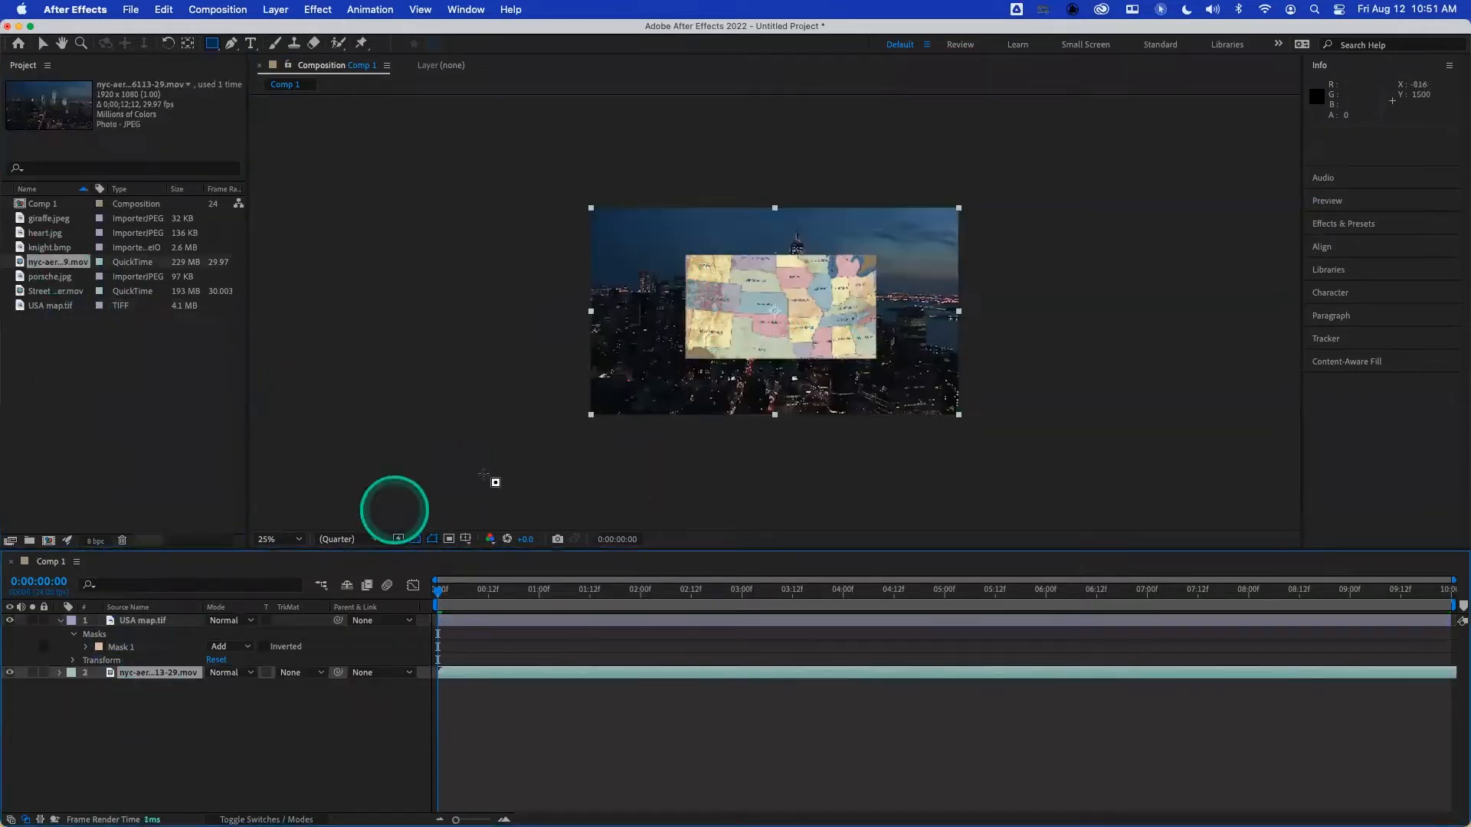
- Examine the Transform properties and the Mask 1 properties of the USA map layer
left_click(181, 619)
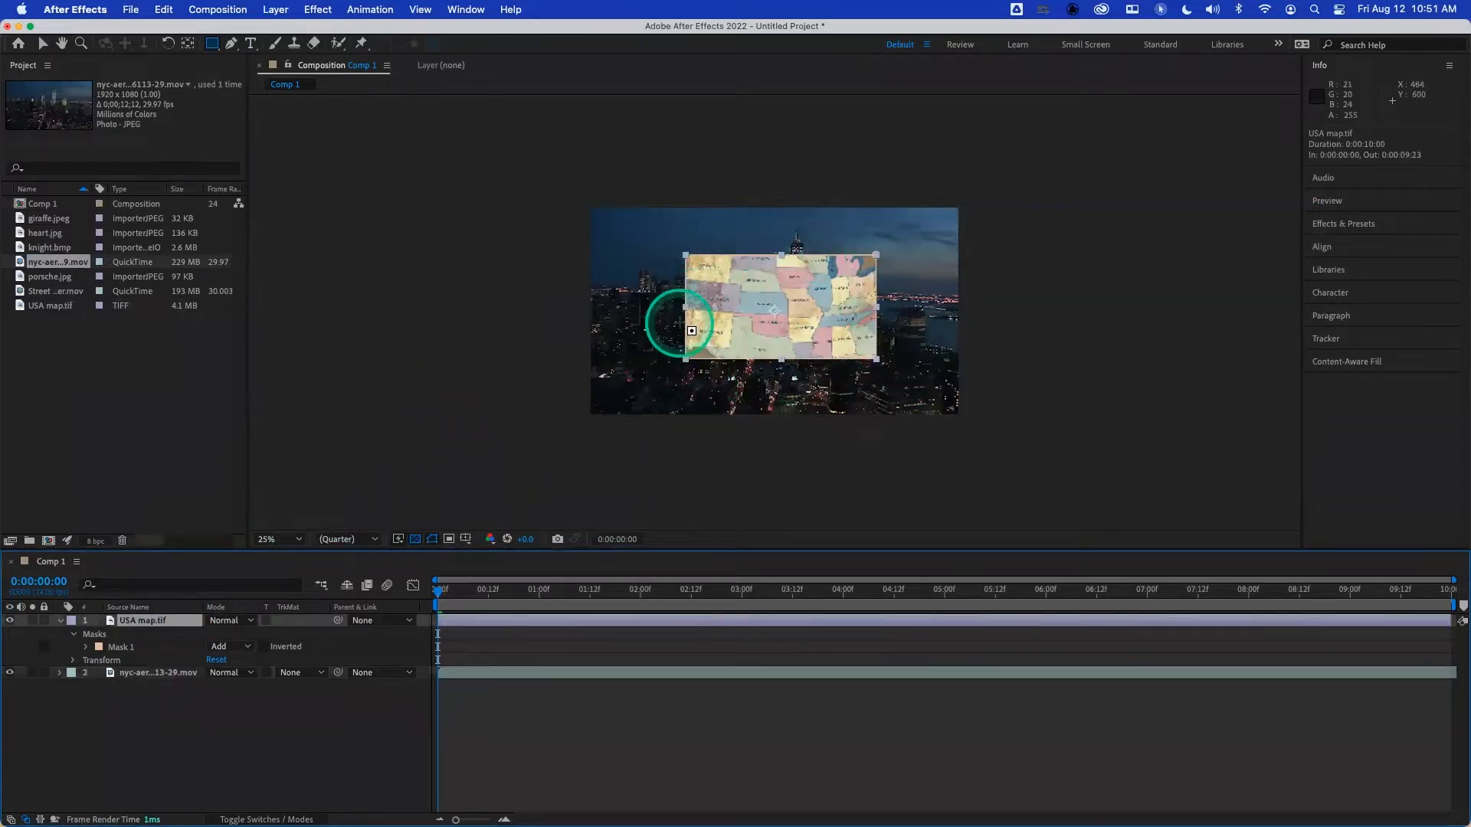
left_click(97, 634)
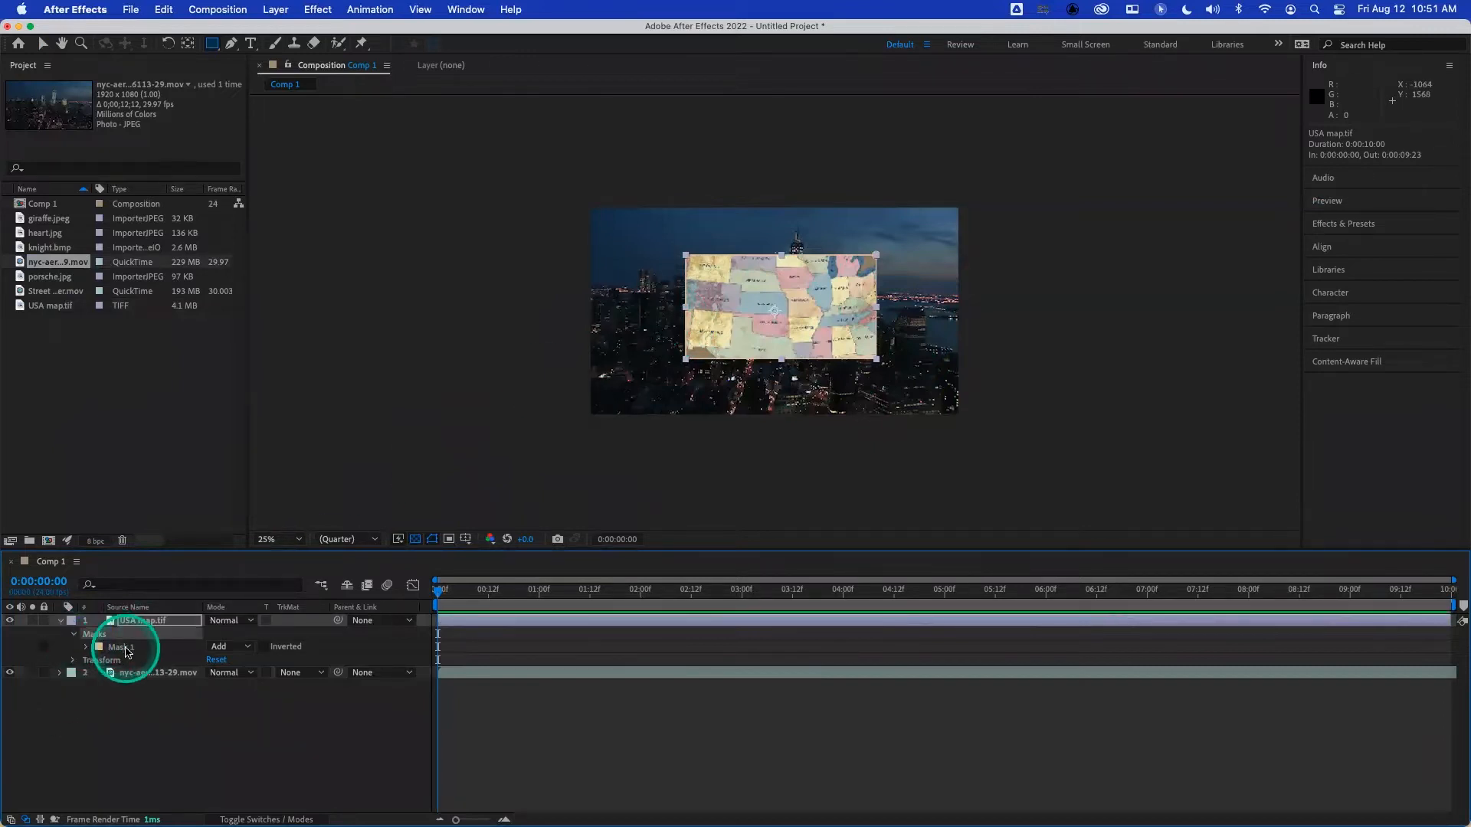
left_click(73, 635)
left_click(73, 648)
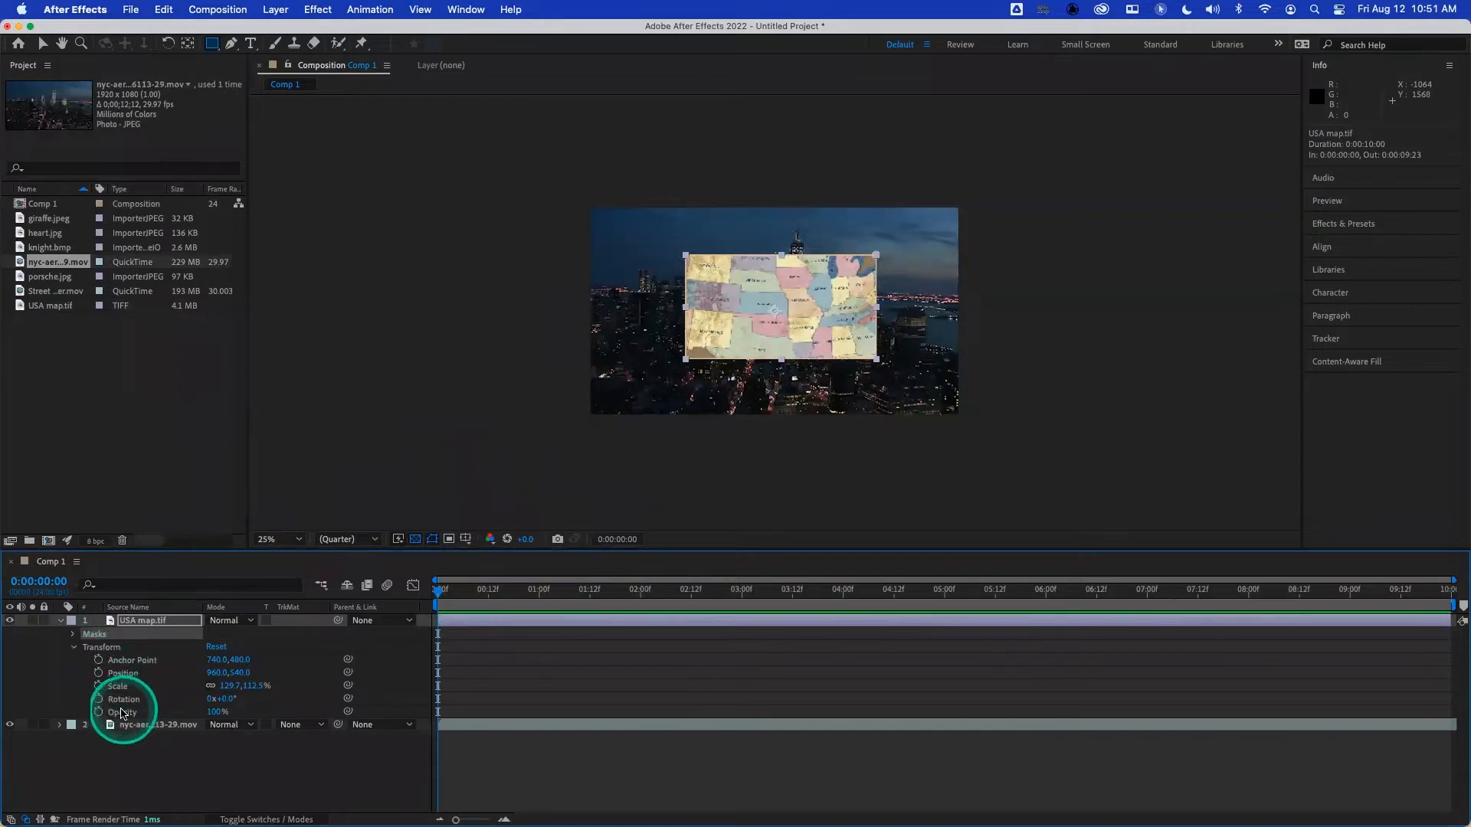
left_click(74, 648)
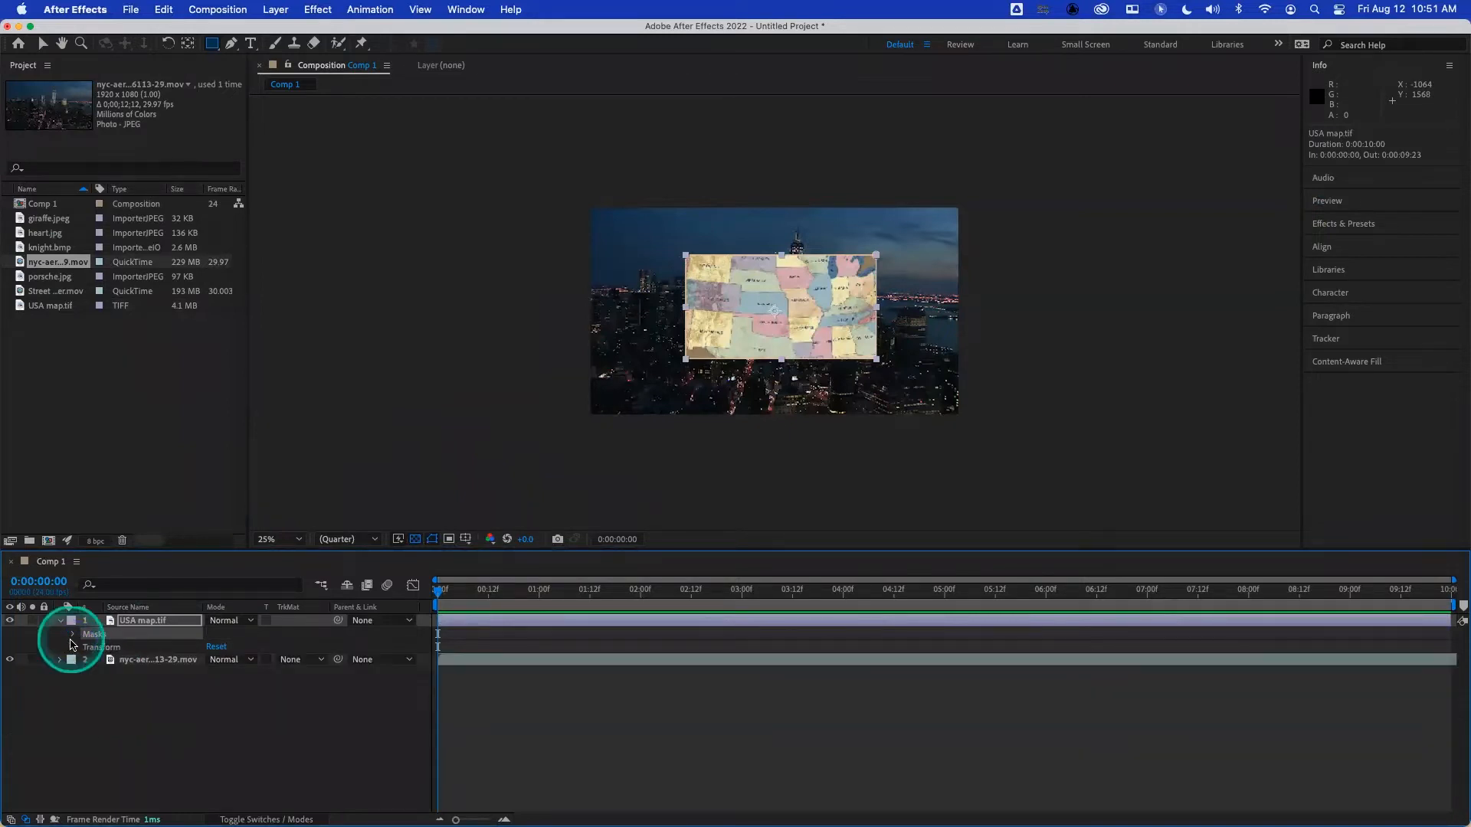
left_click(74, 635)
left_click(85, 648)
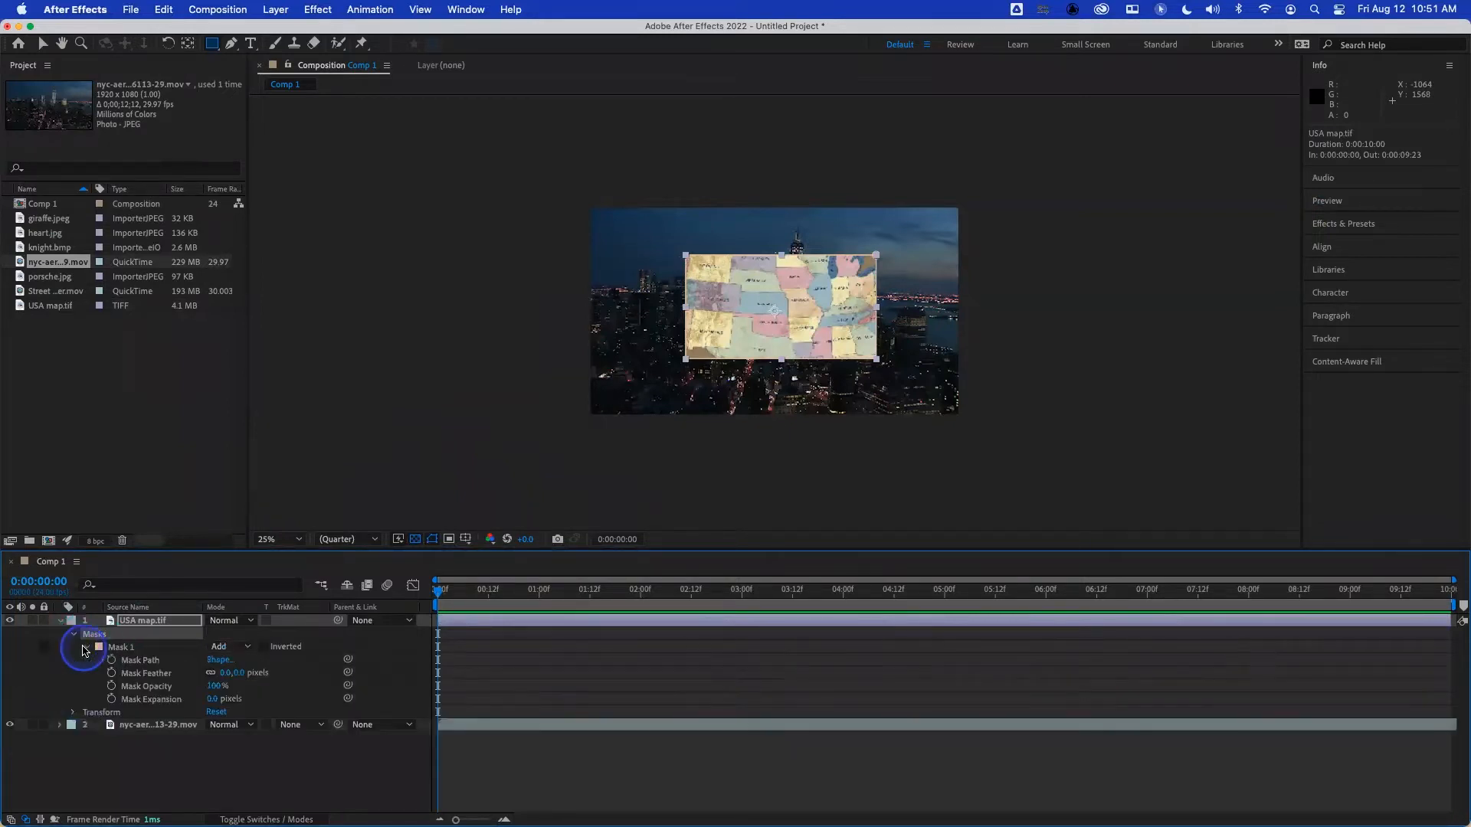
left_click(85, 648)
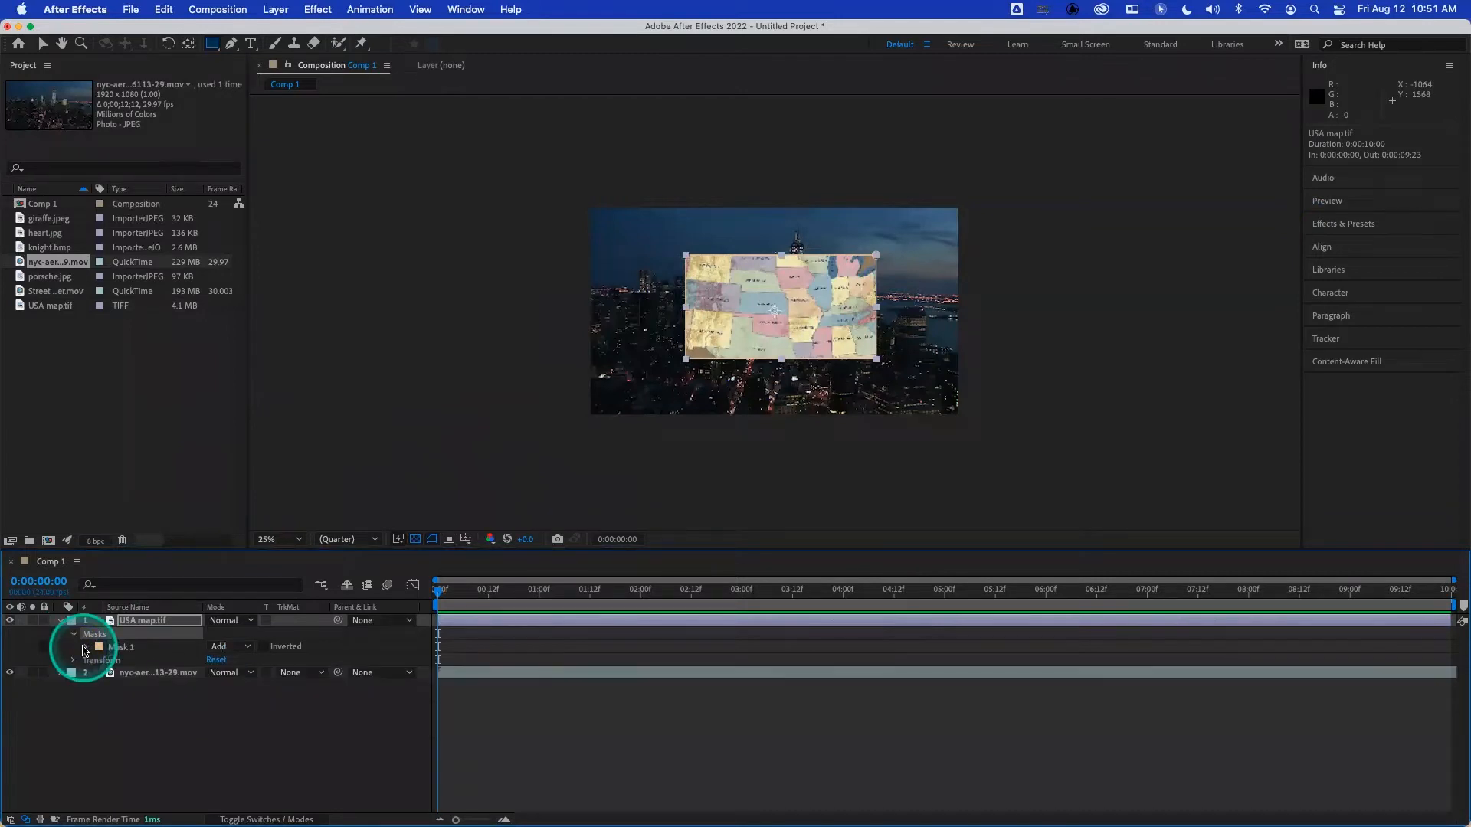
left_click(74, 635)
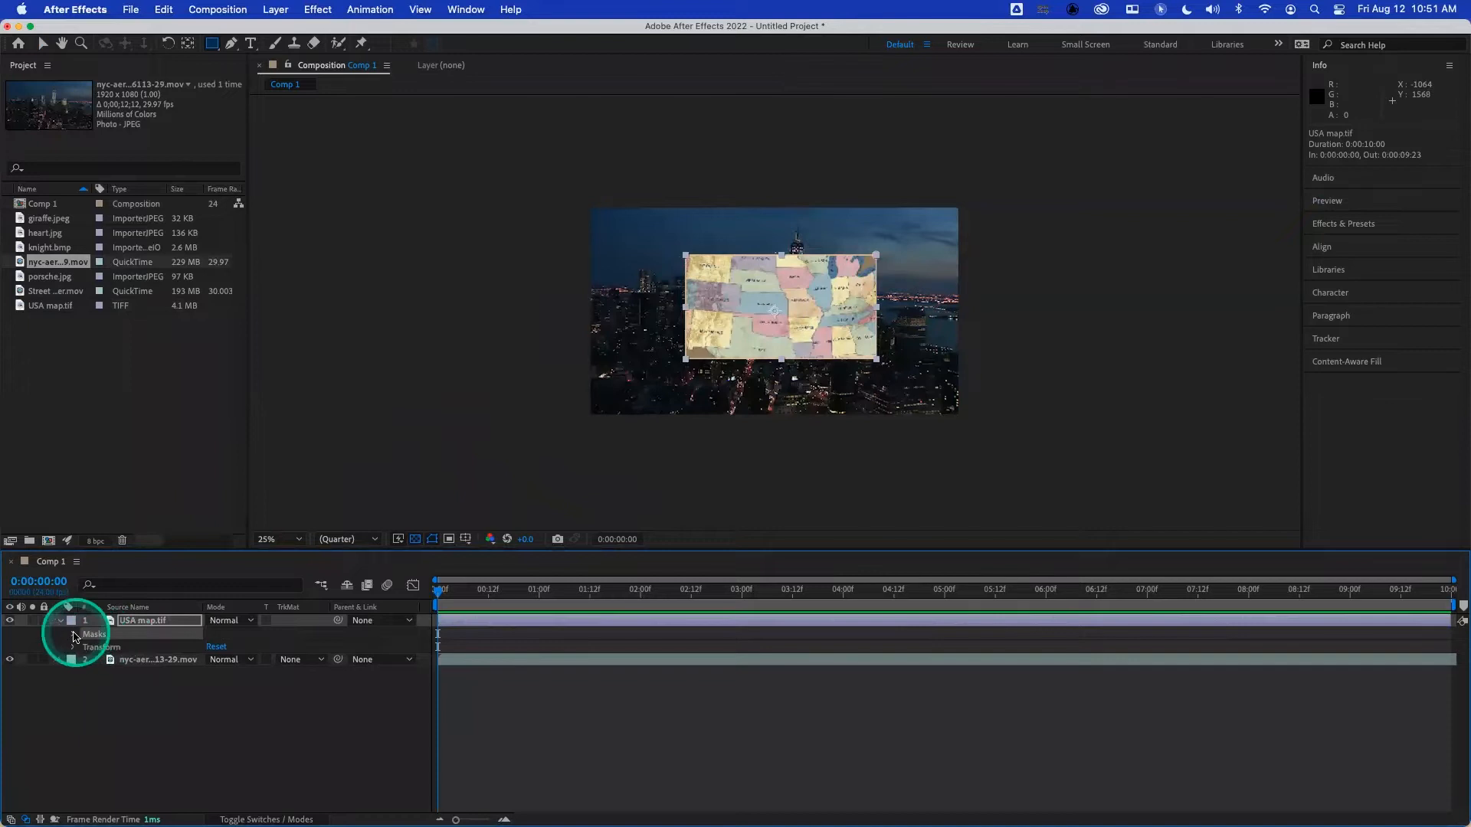
- Replace the map layer's mask with a new rectangular mask about 785 × 532 layer pixels over the central states
left_click(72, 634)
left_click(122, 648)
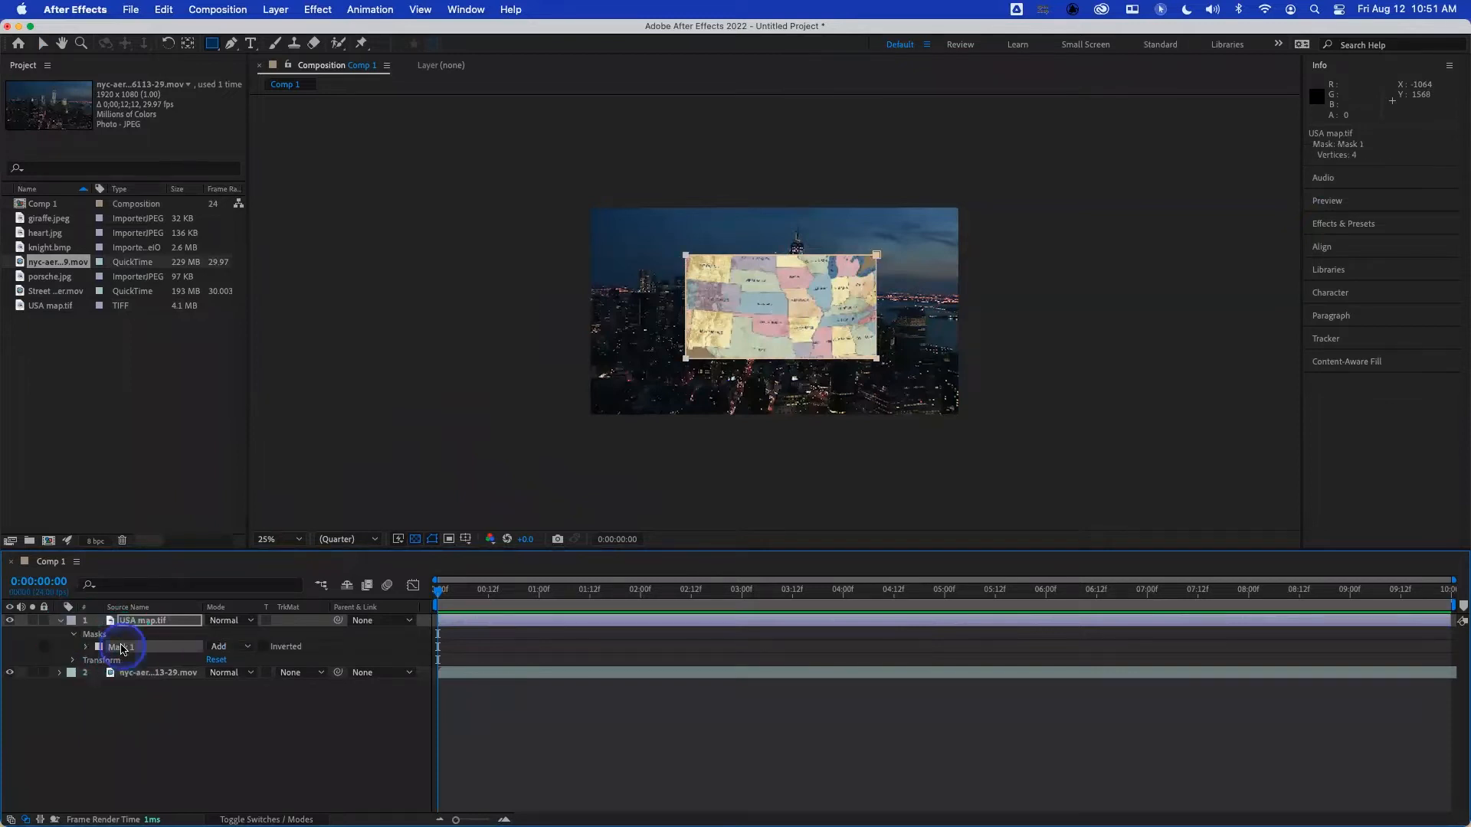
key("Delete")
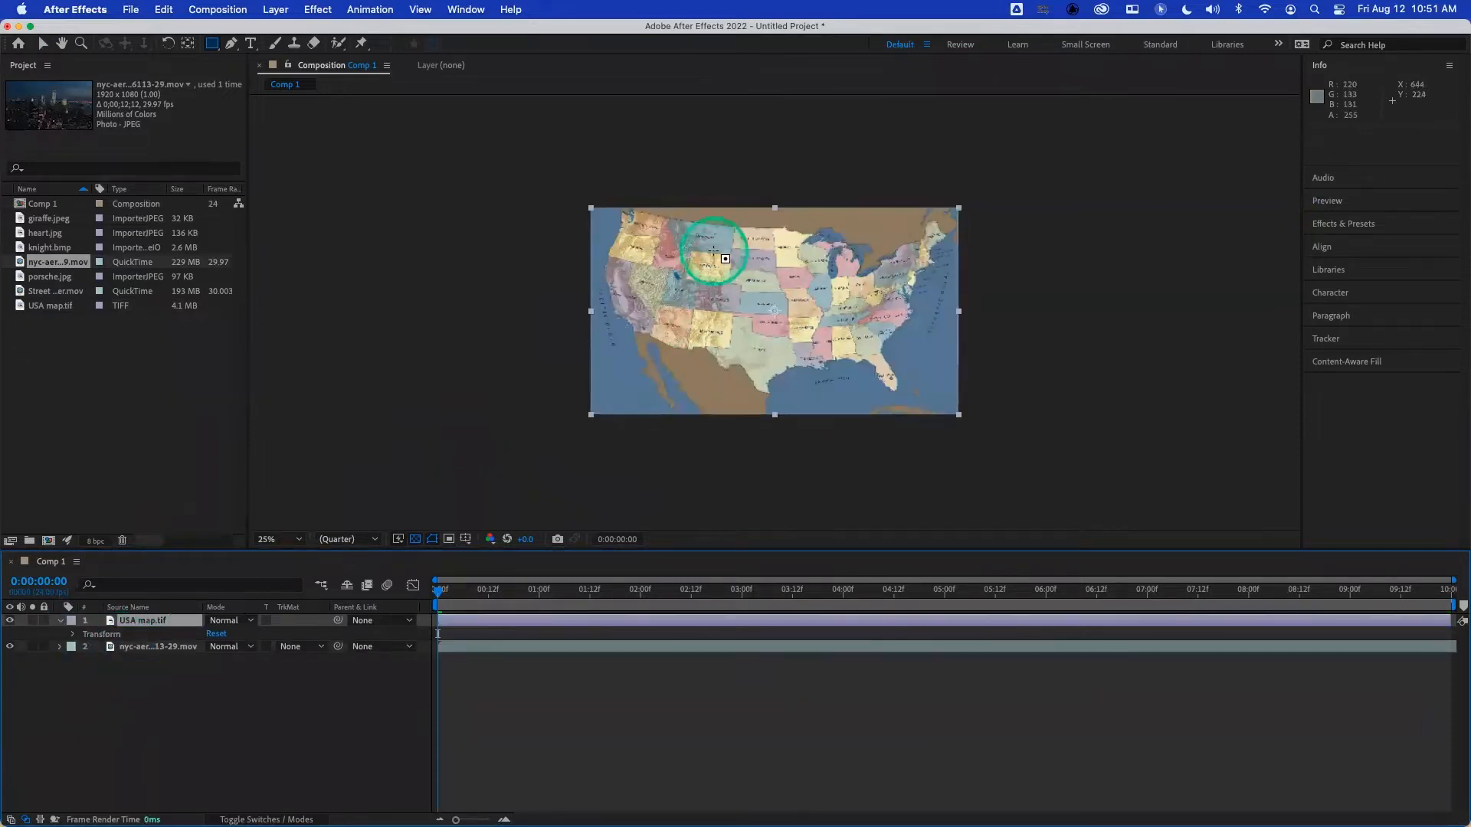
left_click_drag(689, 240, 883, 355)
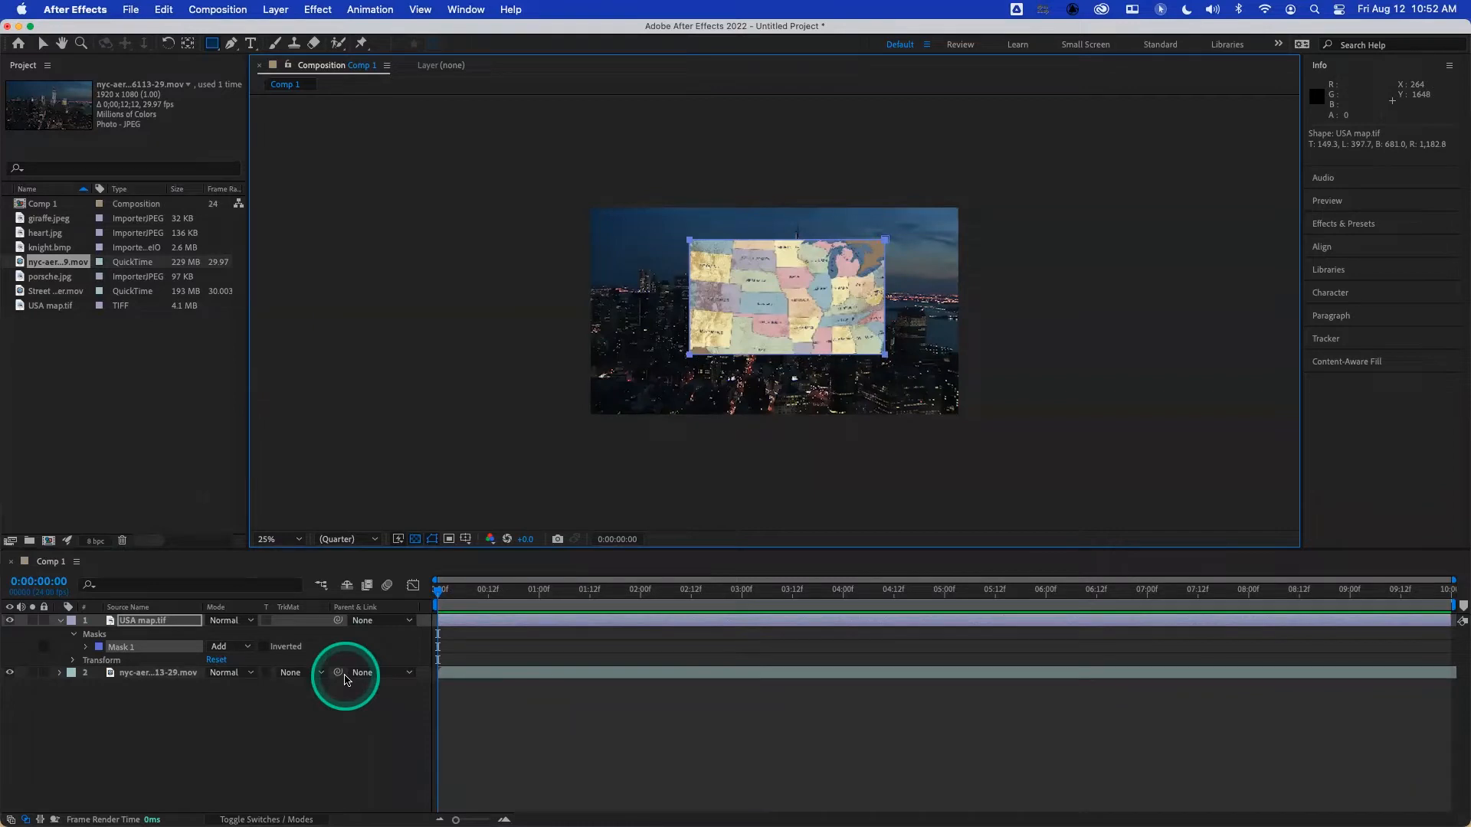
- Try the Add, Multiply and Hard Mix blending modes on the map layer, and set it back to Normal
left_click(228, 622)
left_click(260, 297)
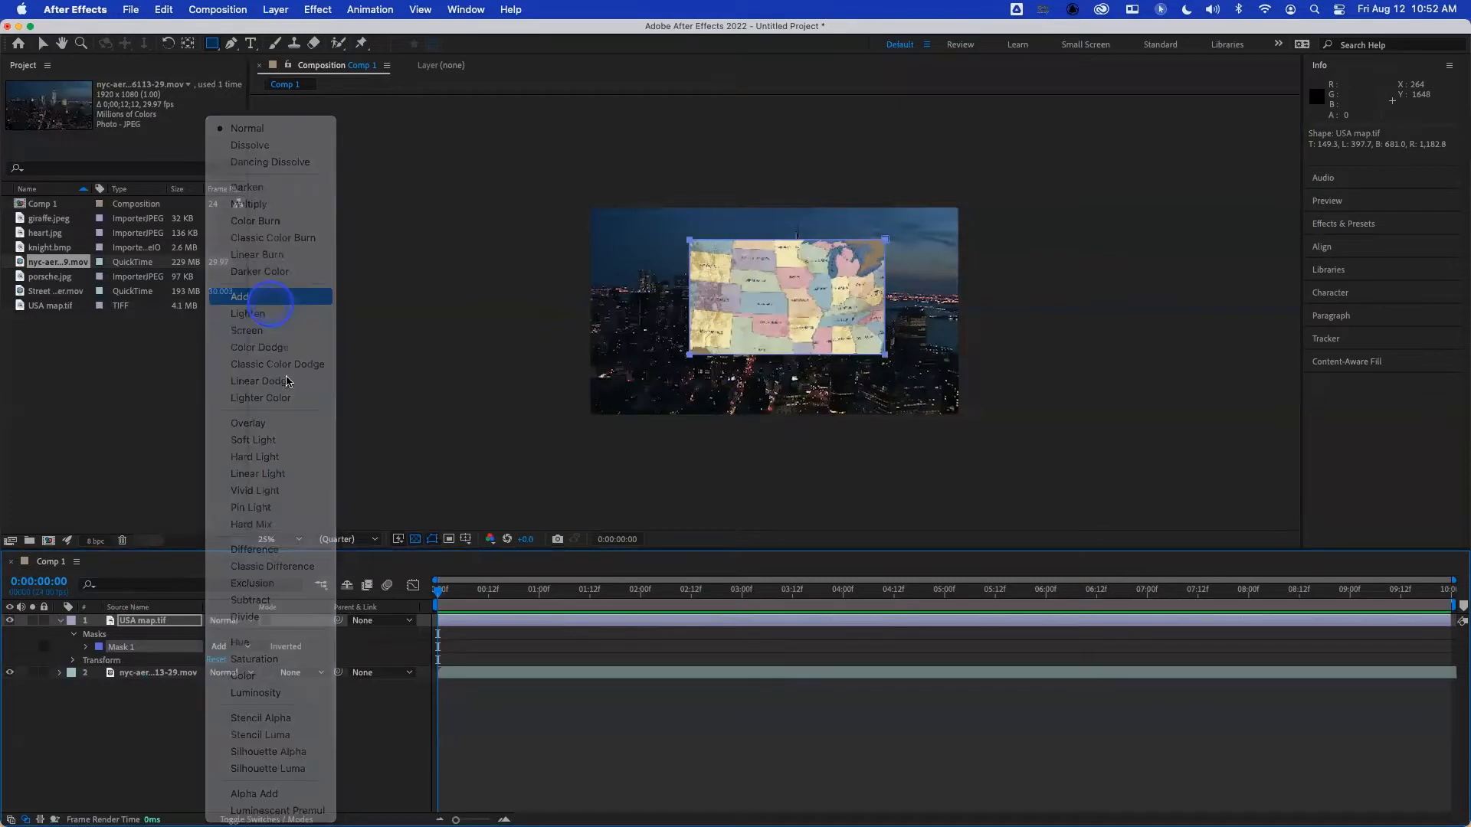
left_click(226, 621)
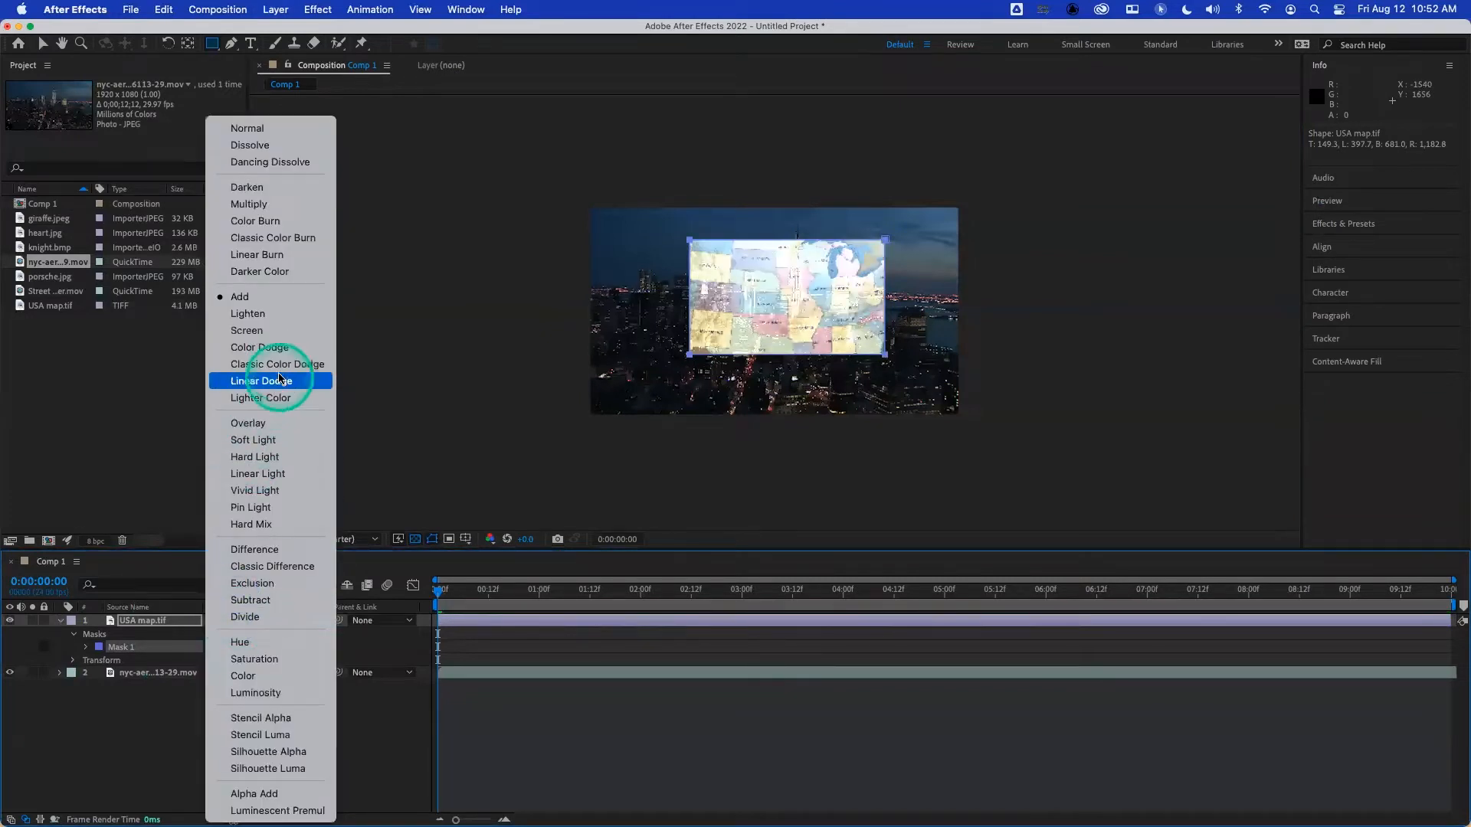
left_click(253, 203)
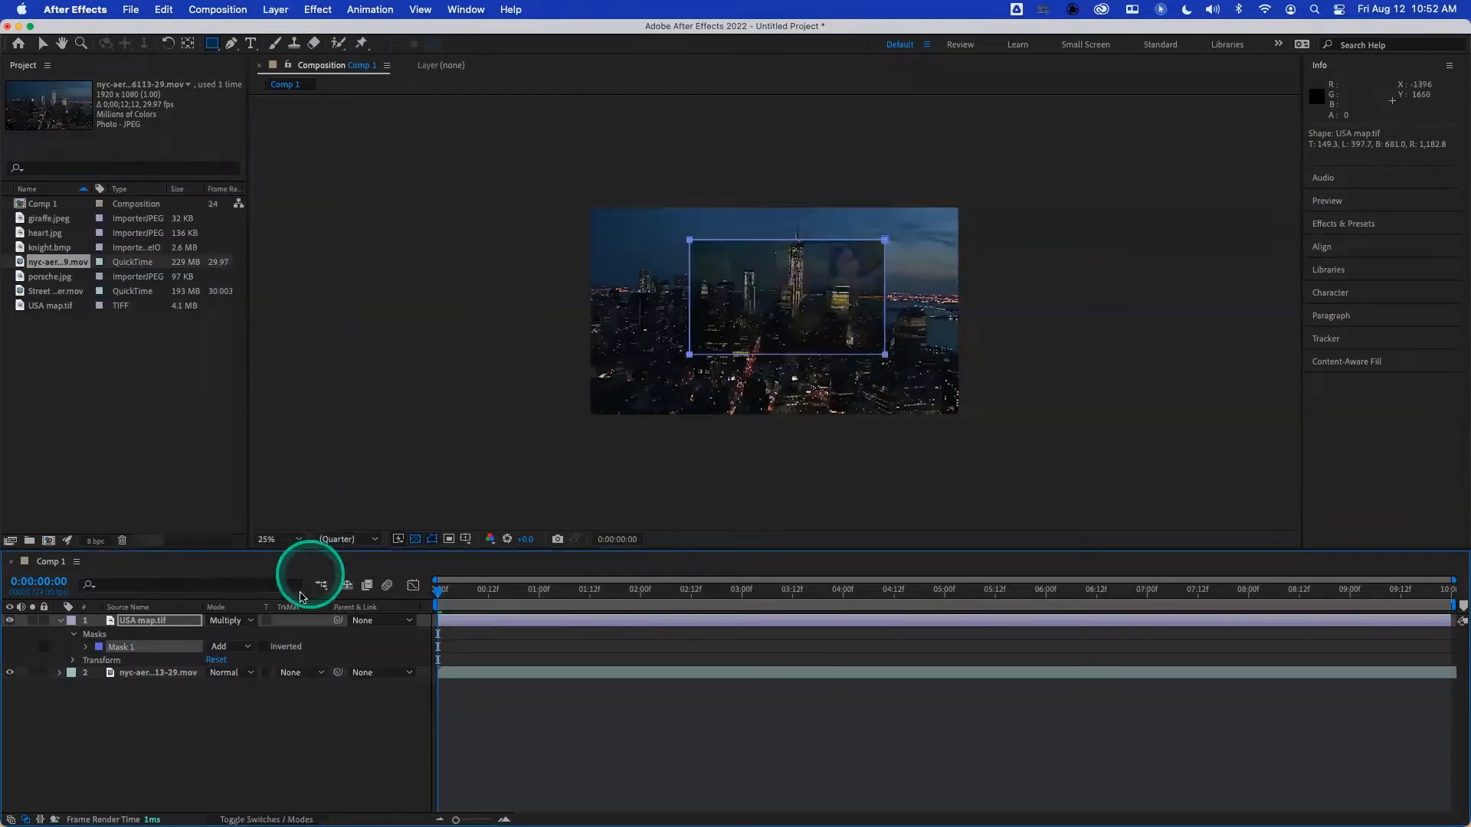
left_click(237, 624)
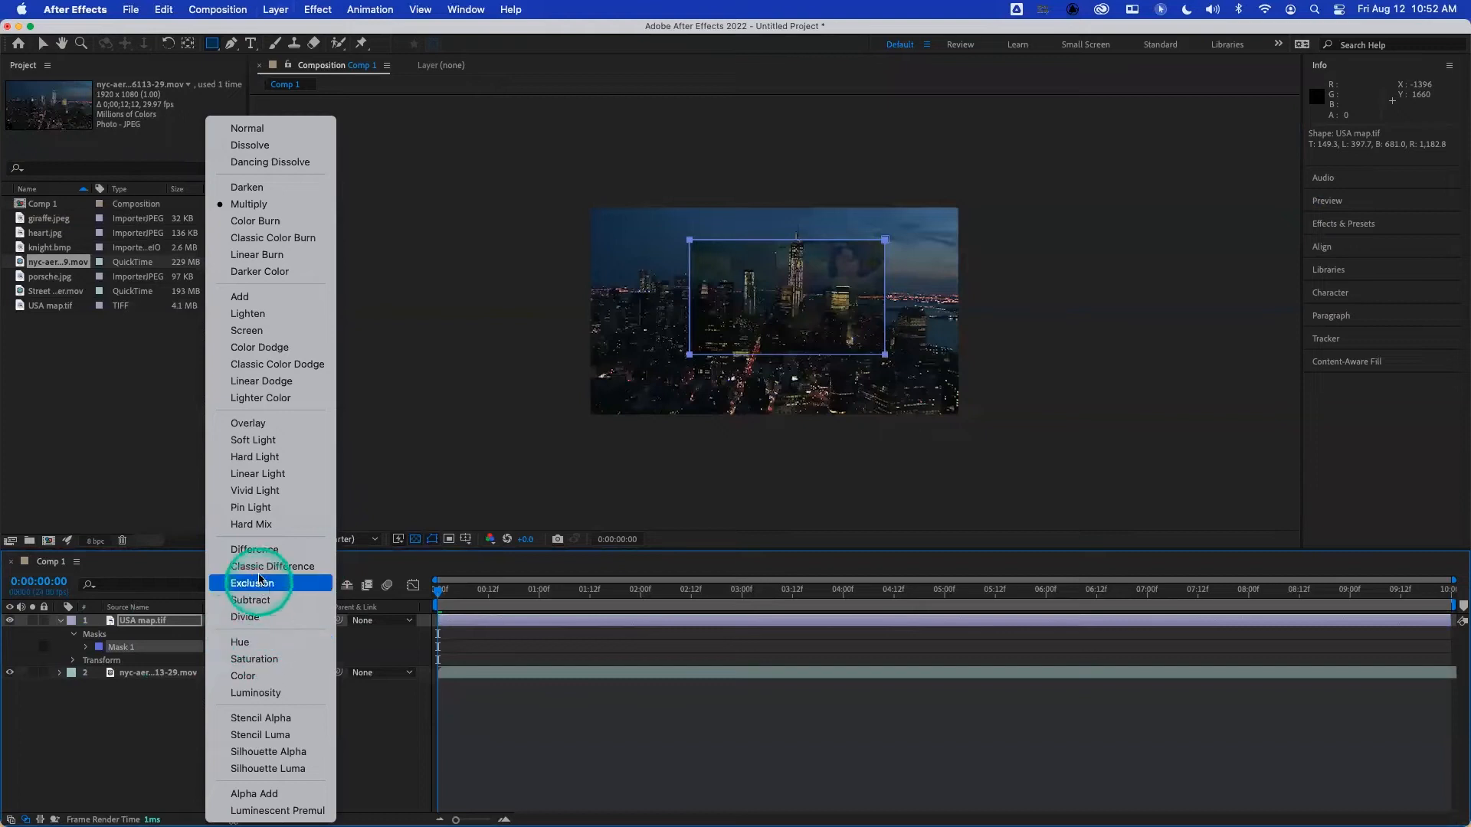
left_click(256, 527)
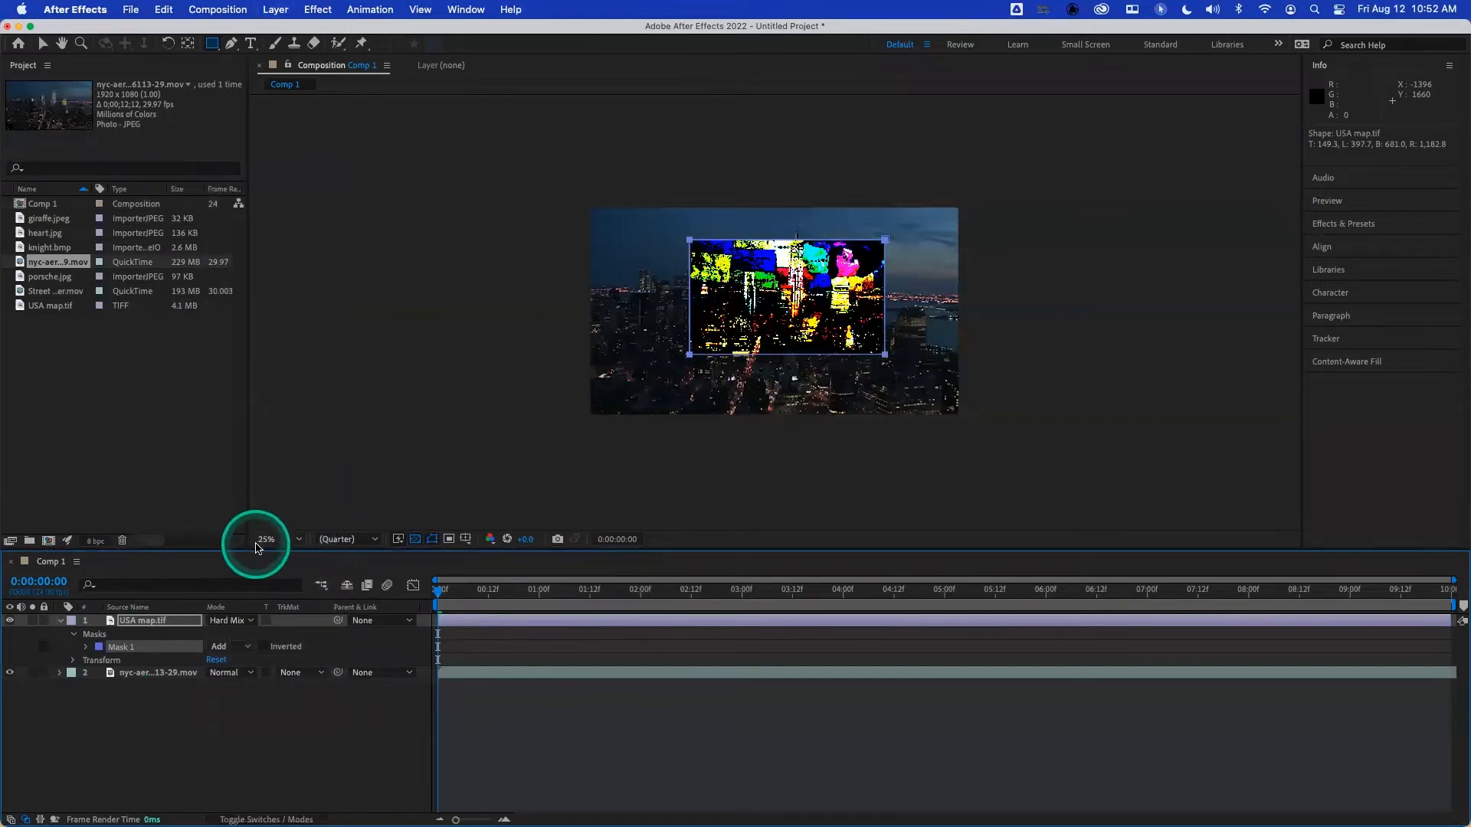
left_click(238, 622)
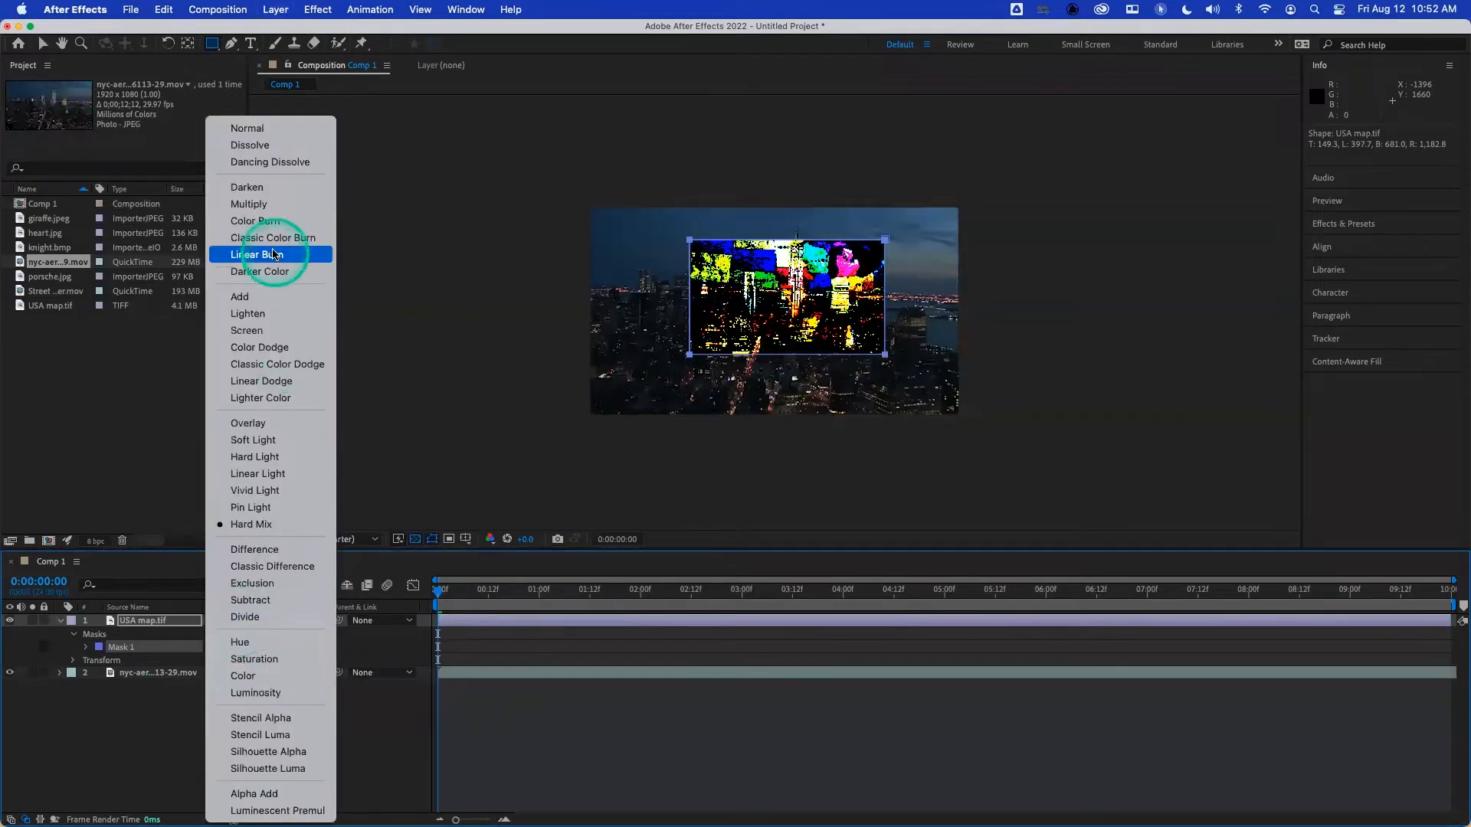
left_click(263, 126)
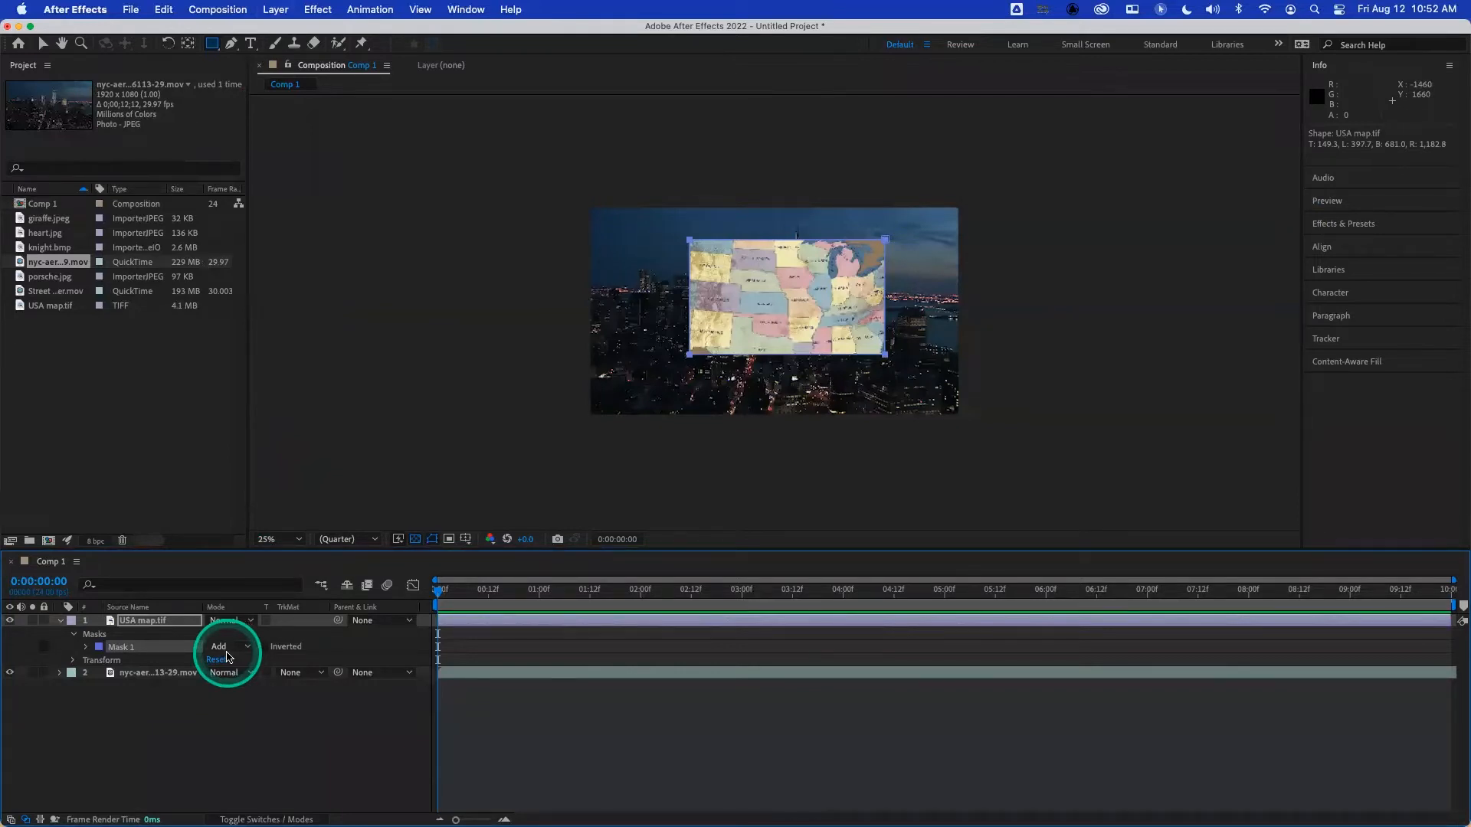
- Delete Mask 1 from the map layer and draw a new rectangular mask about 830 × 529 layer pixels over its centre
left_click(149, 650)
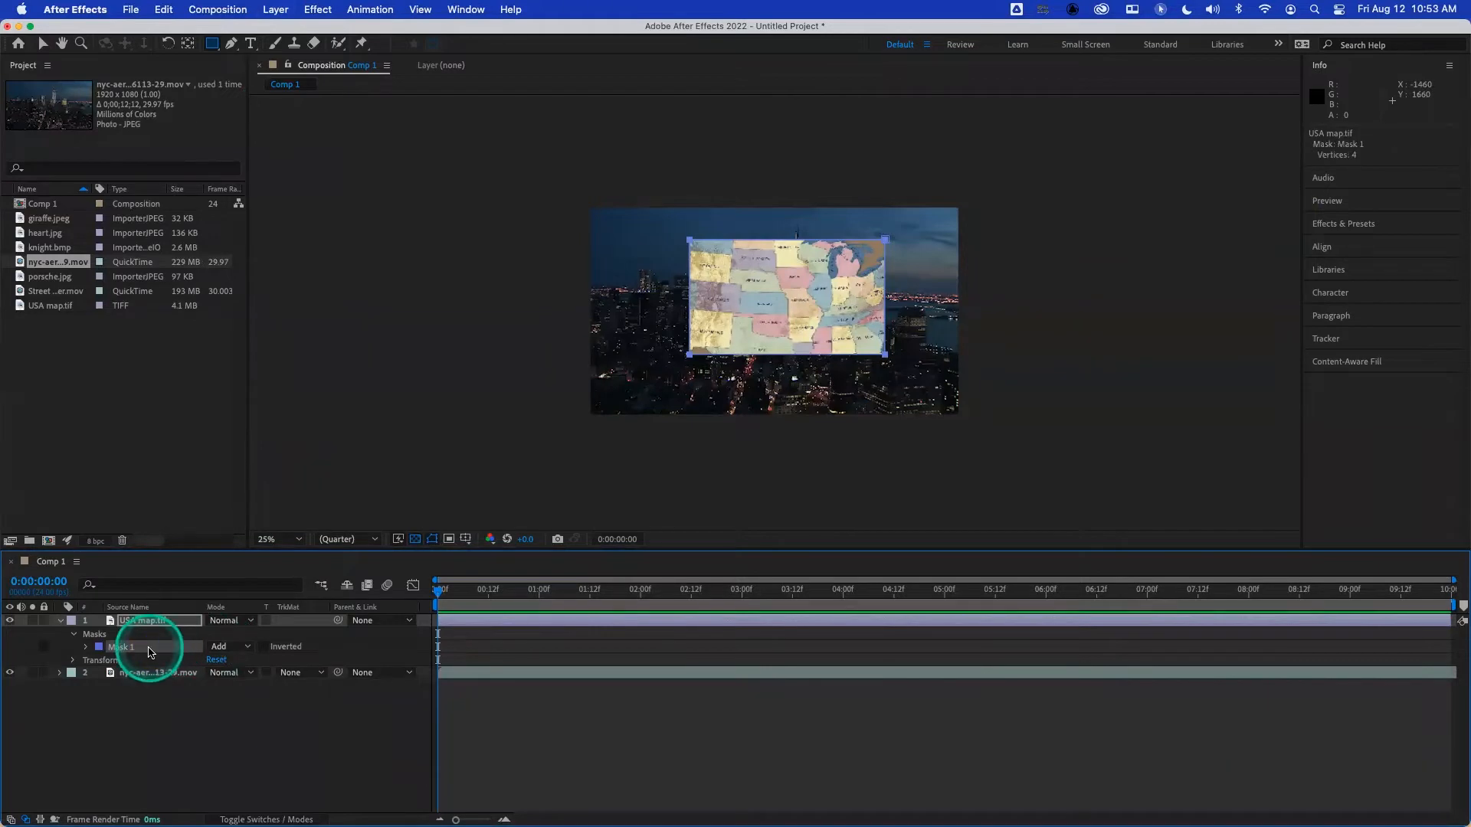
key("Delete")
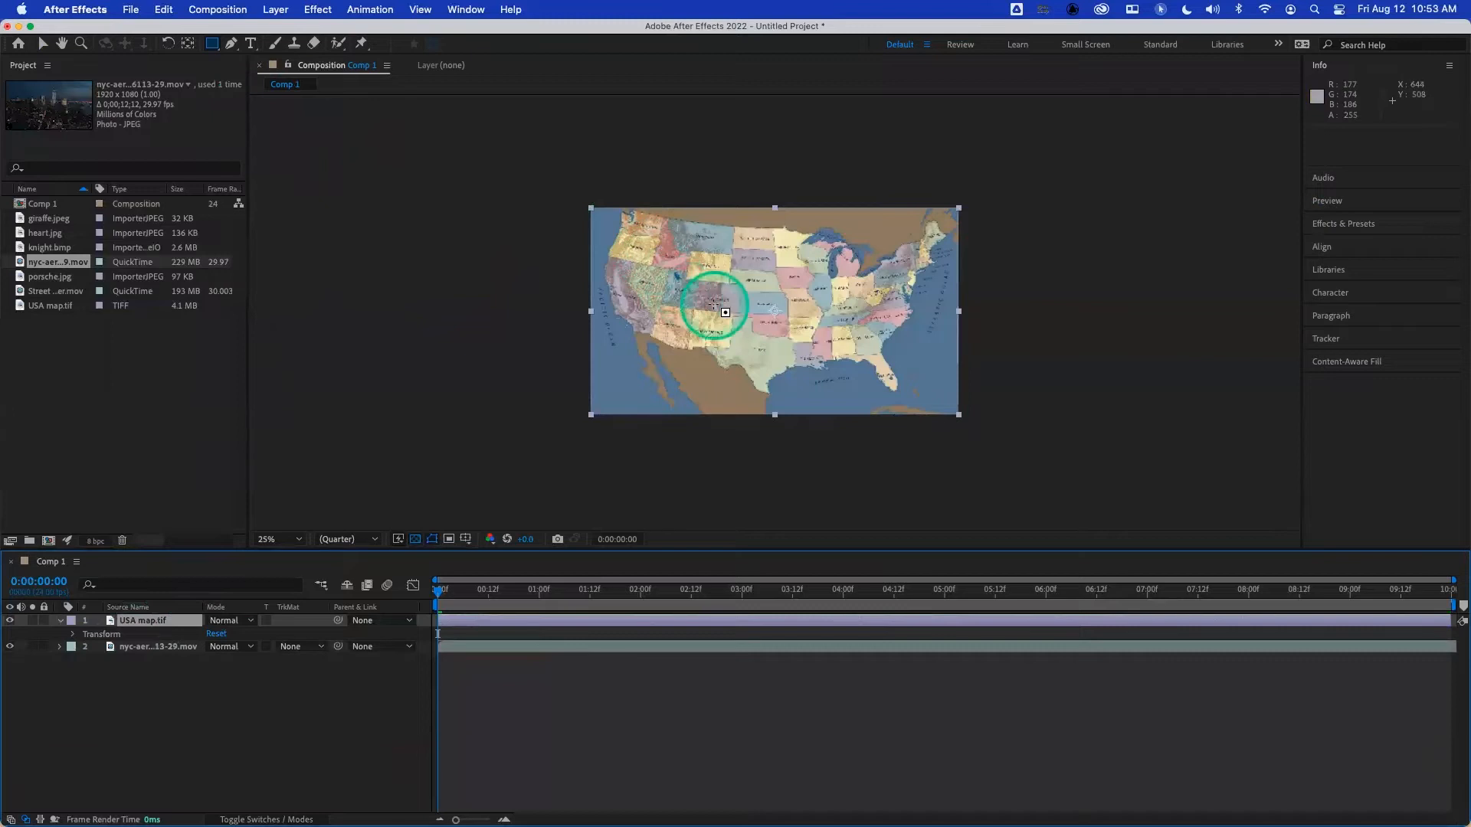
left_click_drag(673, 247, 879, 360)
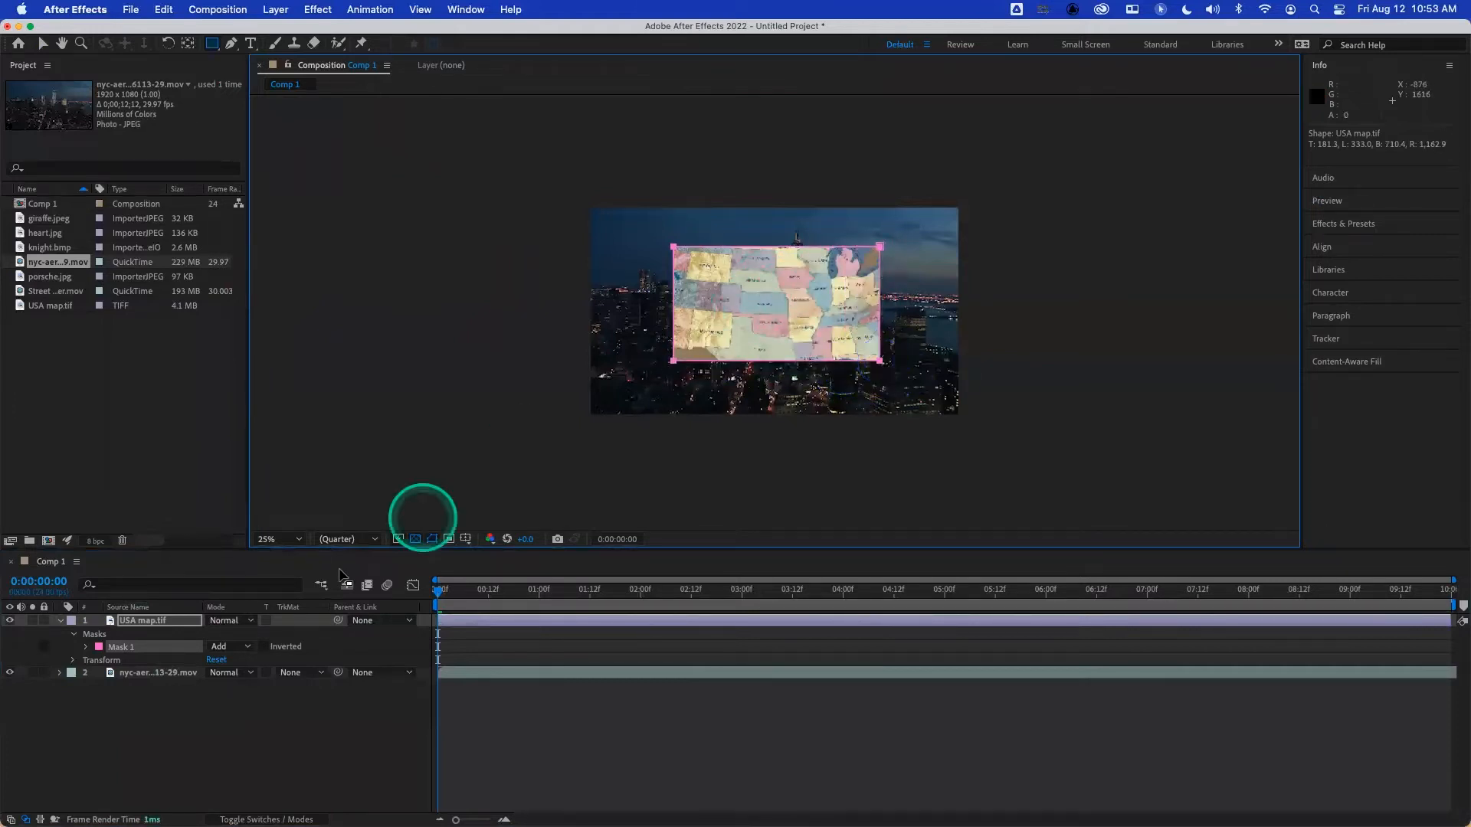
- Compare the Subtract and Add modes on the map layer's Mask 1, and leave it on Subtract
left_click(232, 646)
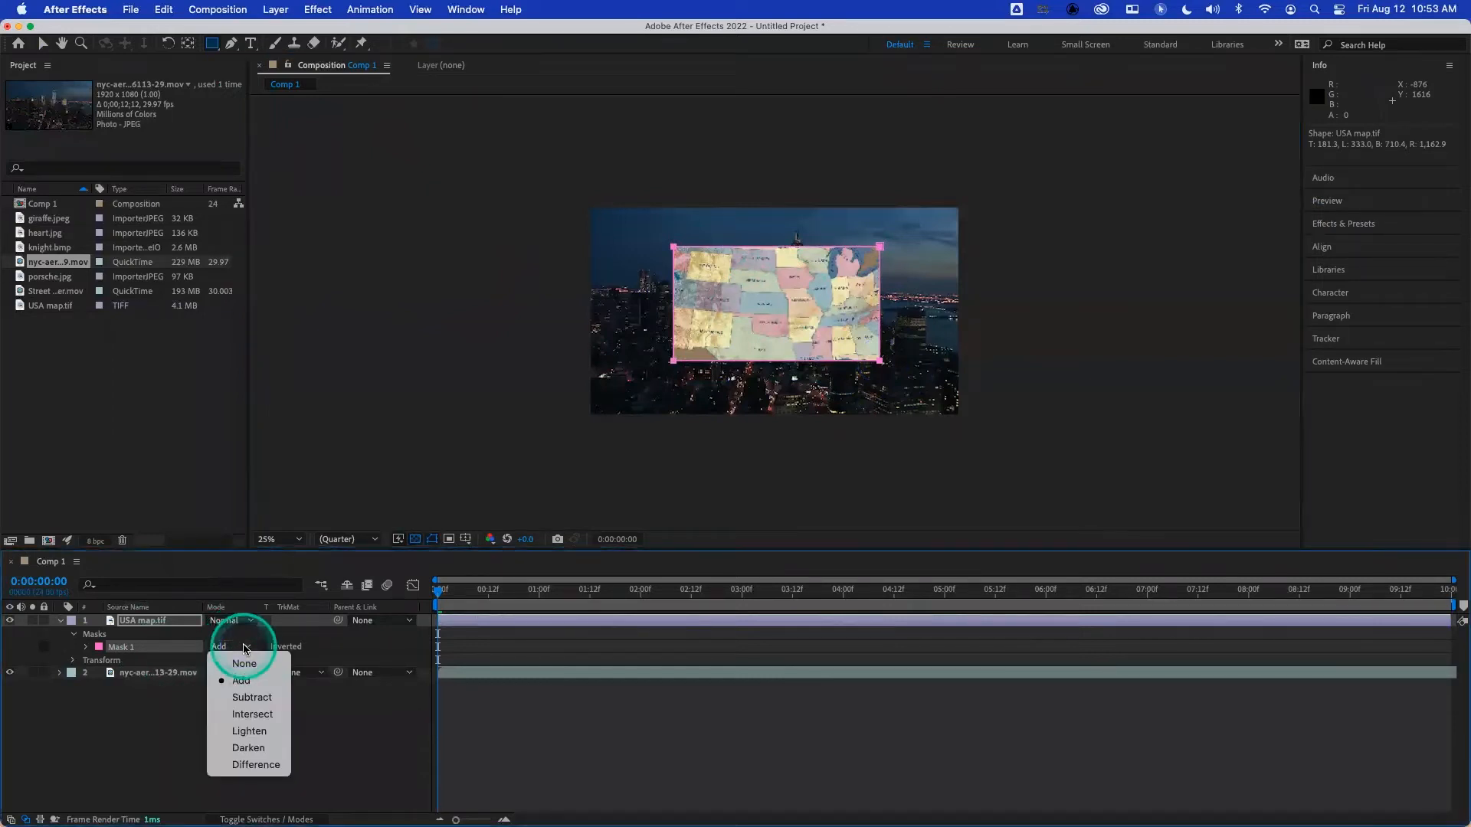
left_click(253, 697)
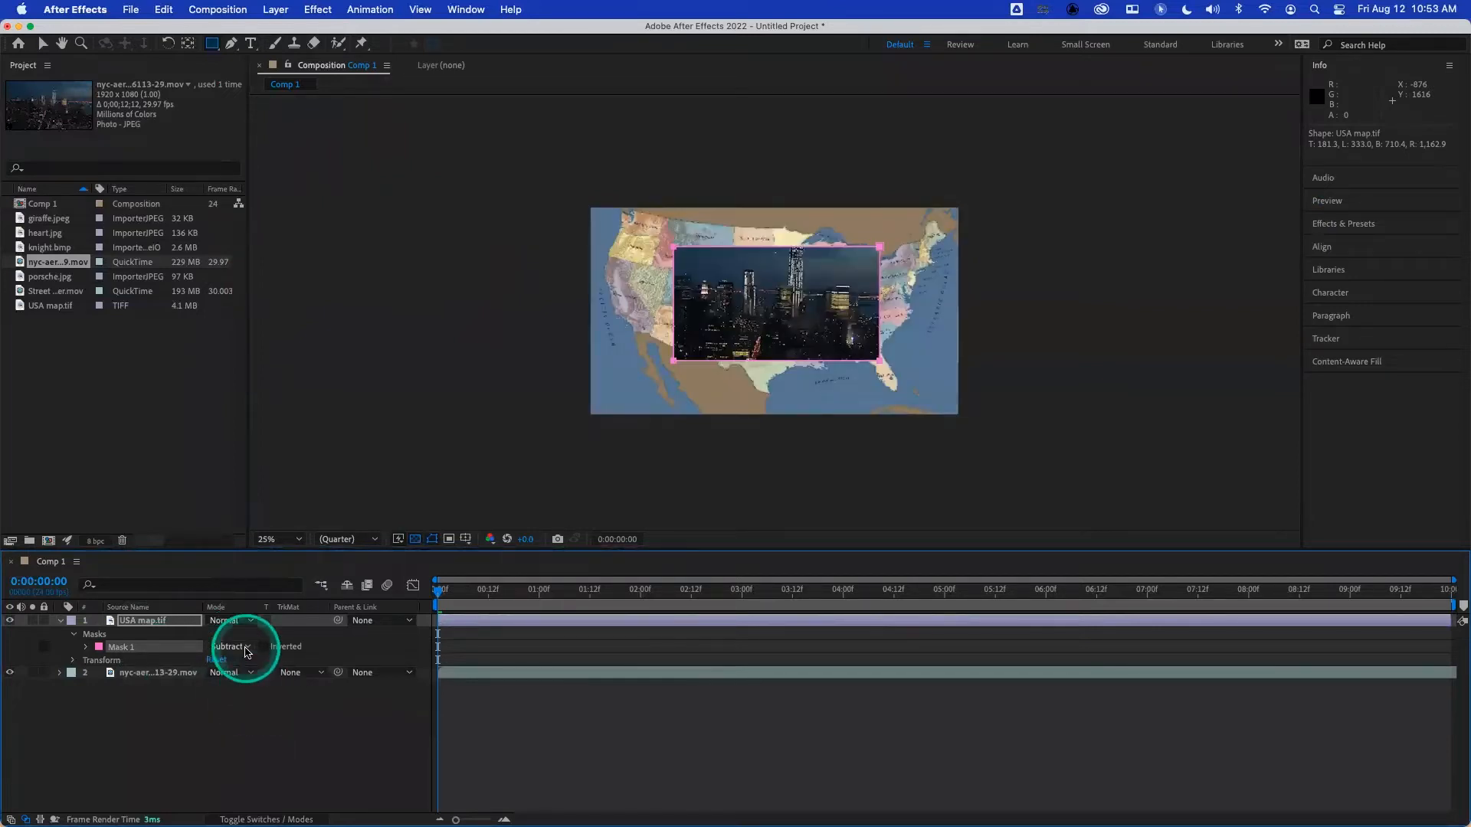
left_click(230, 647)
left_click(261, 680)
left_click(231, 646)
left_click(253, 697)
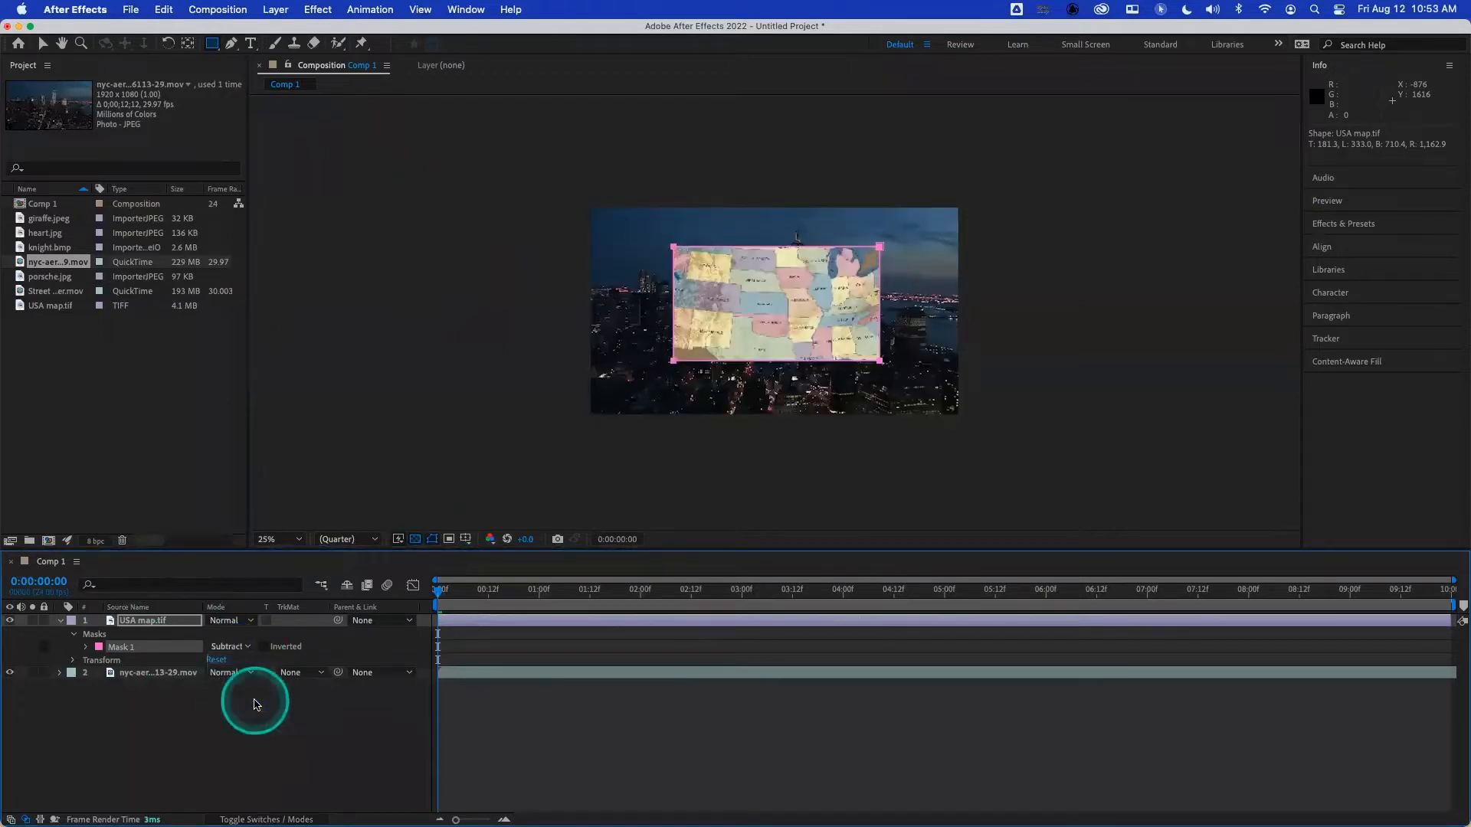
left_click(230, 646)
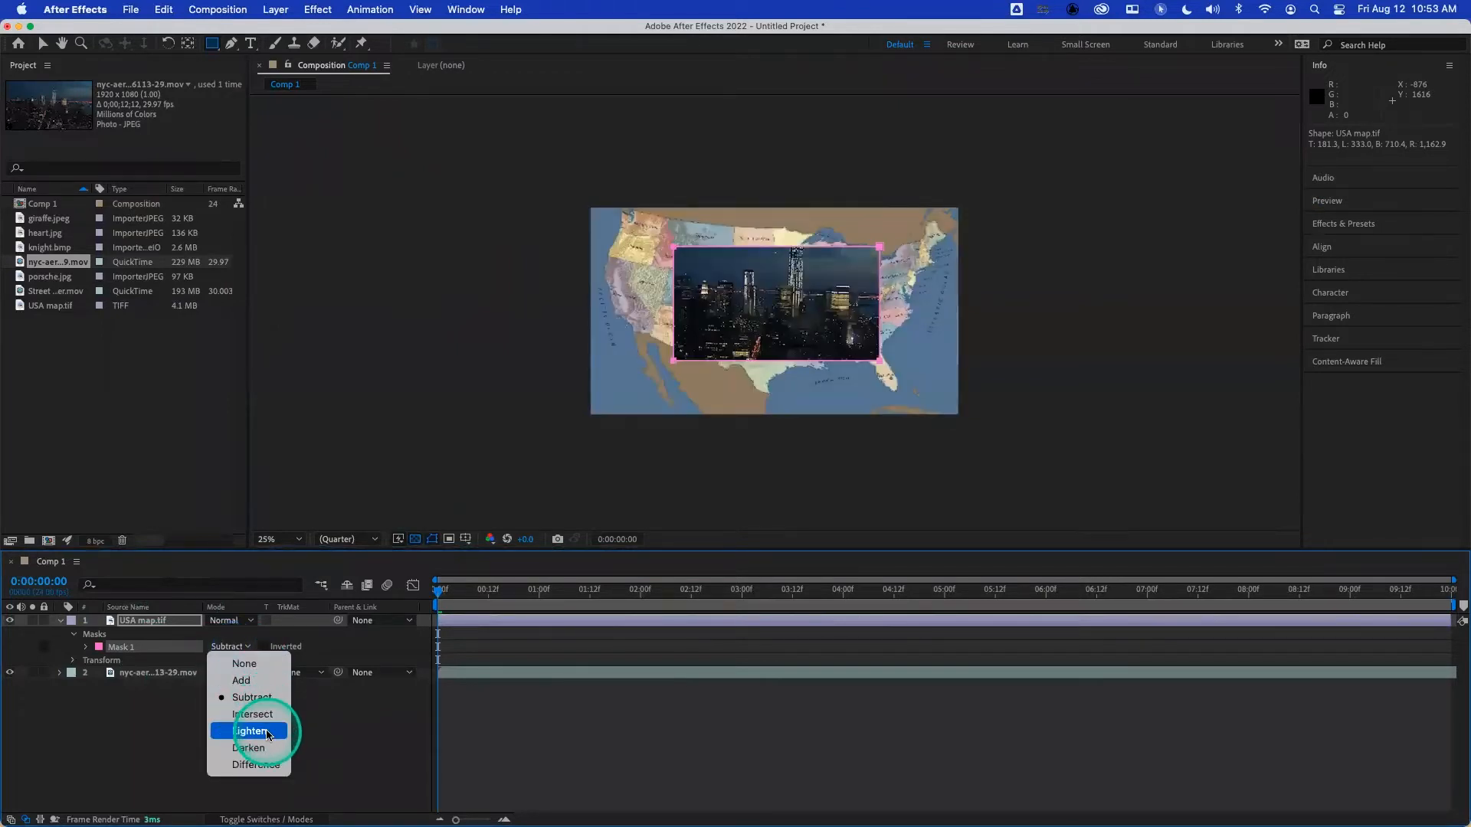
left_click(159, 718)
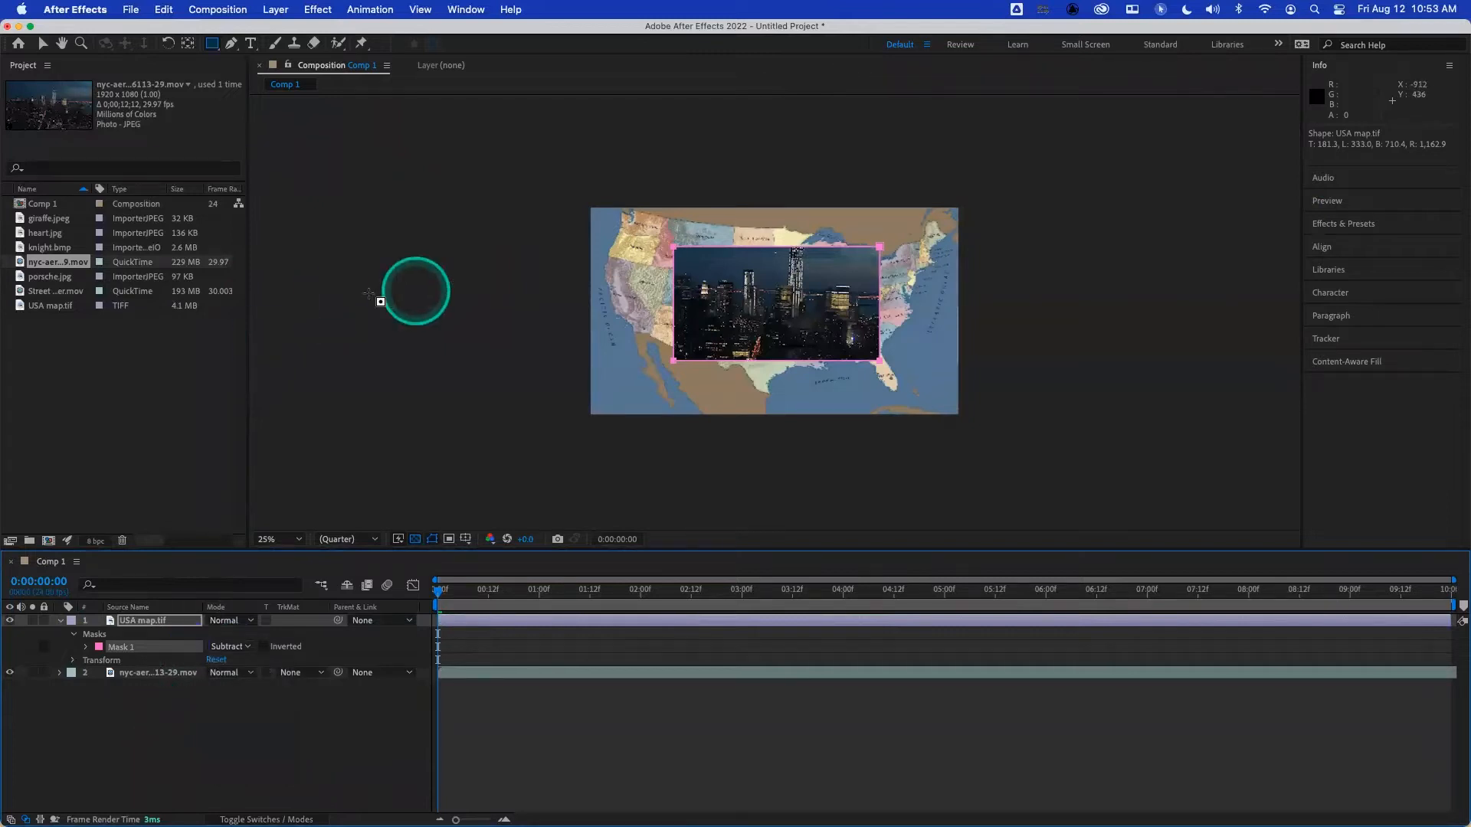
- Draw a tall rectangular mask about 277 × 841 layer pixels across the centre of Mask 1, and set Mask 1's mode to Add
mouse_move(739, 222)
left_mouse_down()
mouse_move(789, 234)
mouse_move(808, 400)
left_mouse_up()
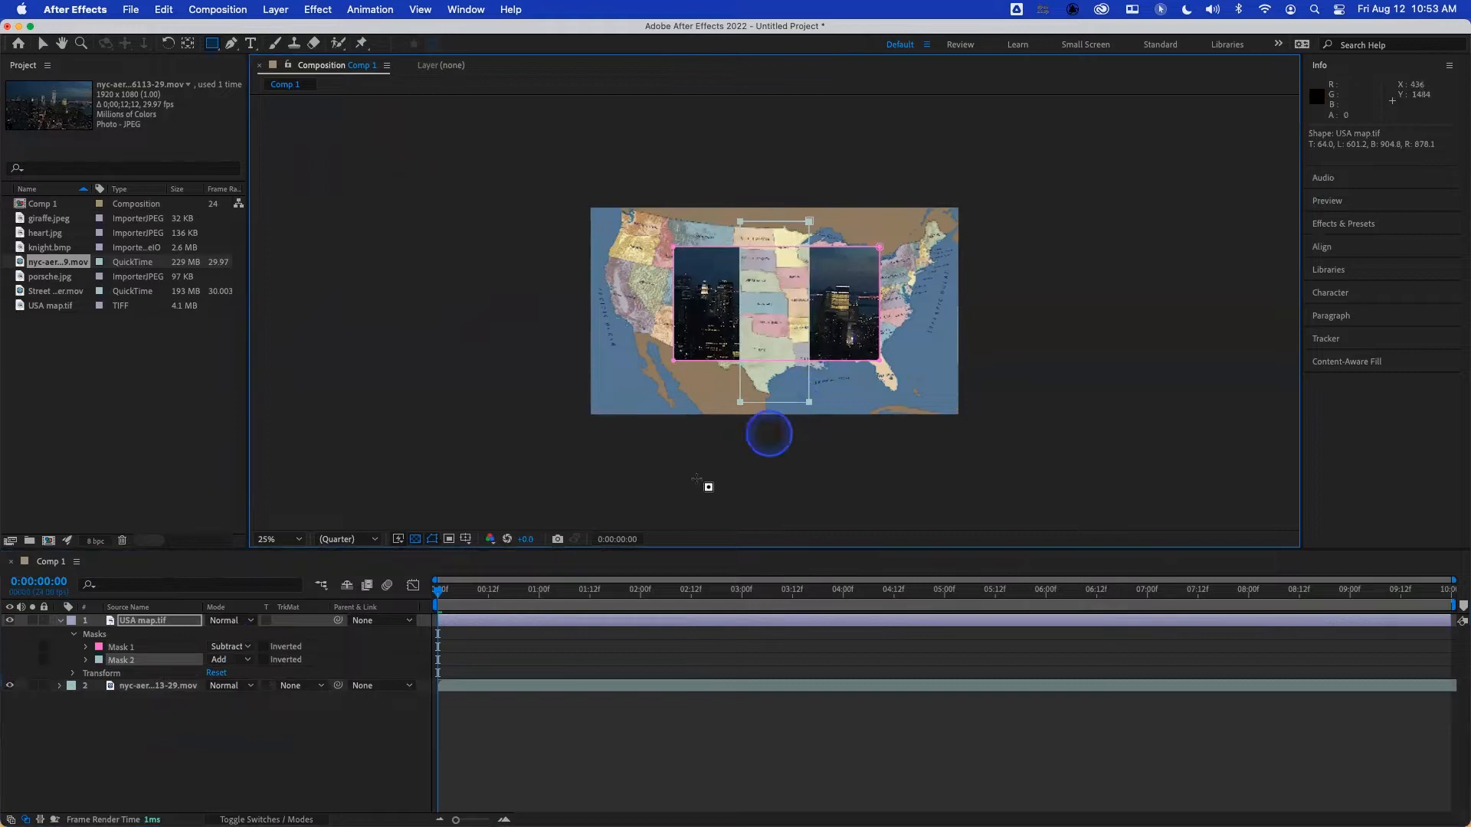
left_click(230, 647)
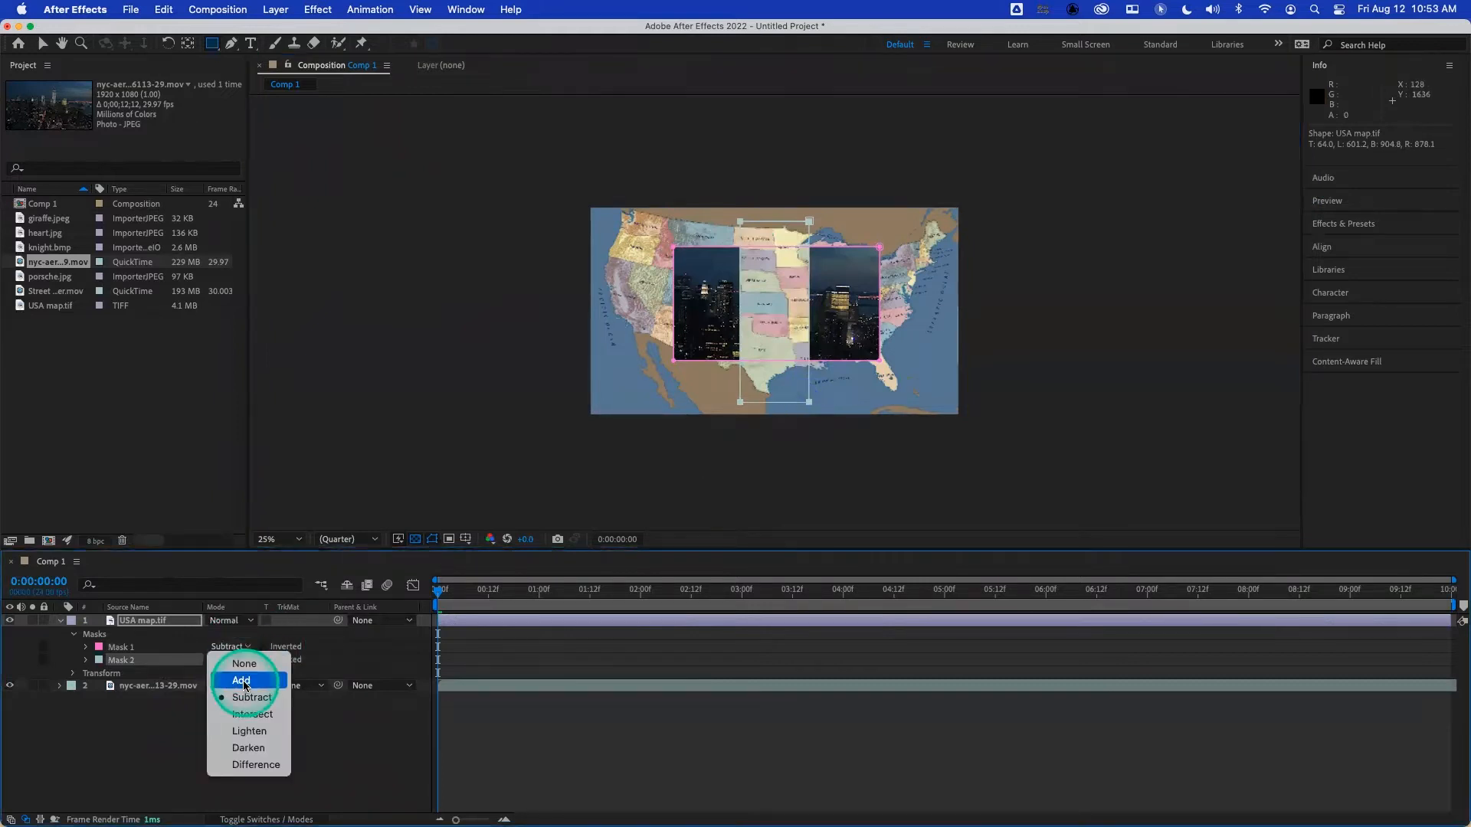
left_click(241, 680)
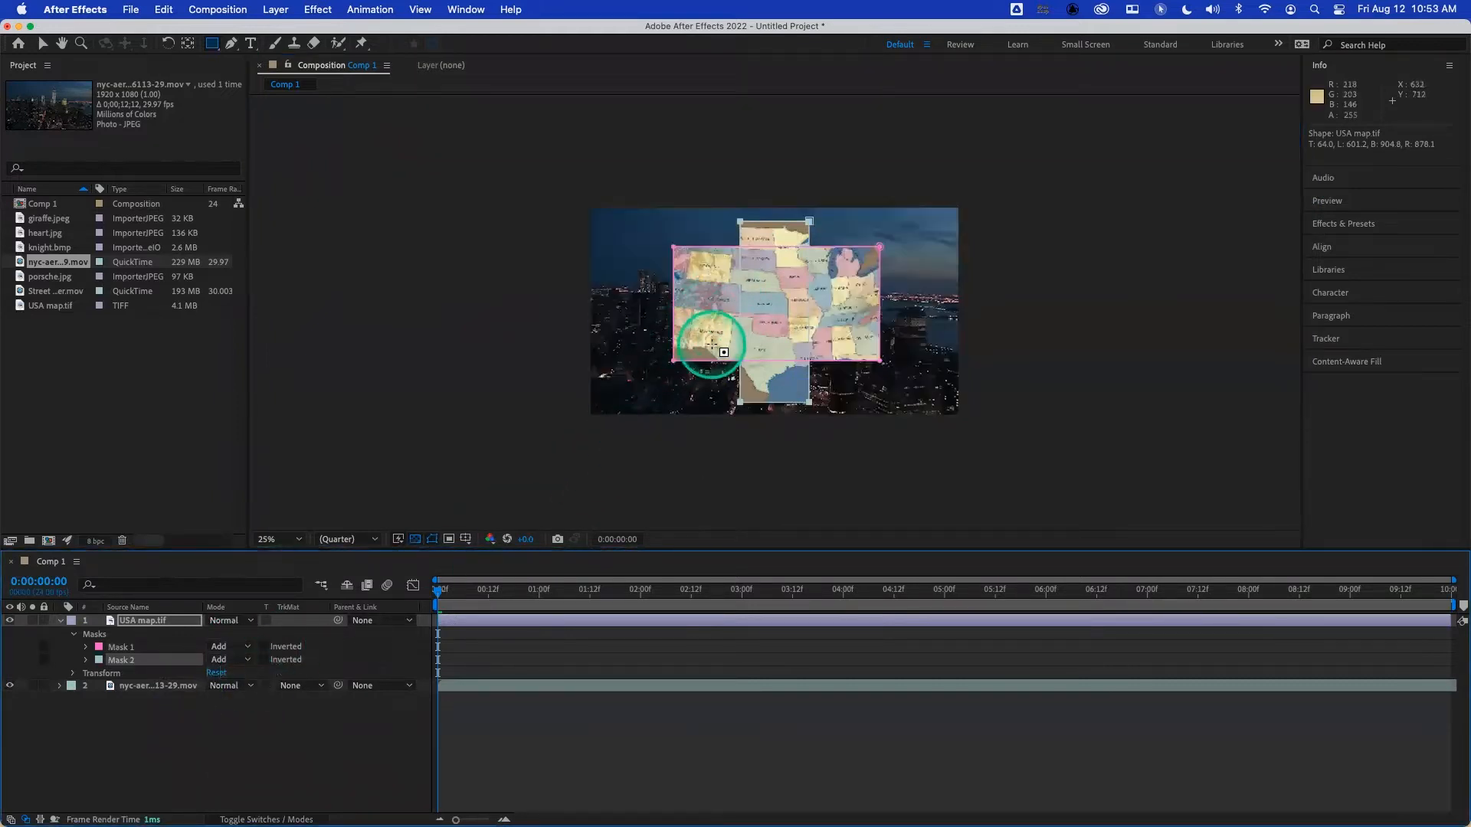
- Set the mode of both Mask 1 and Mask 2 to Intersect
left_click(118, 650, "shift")
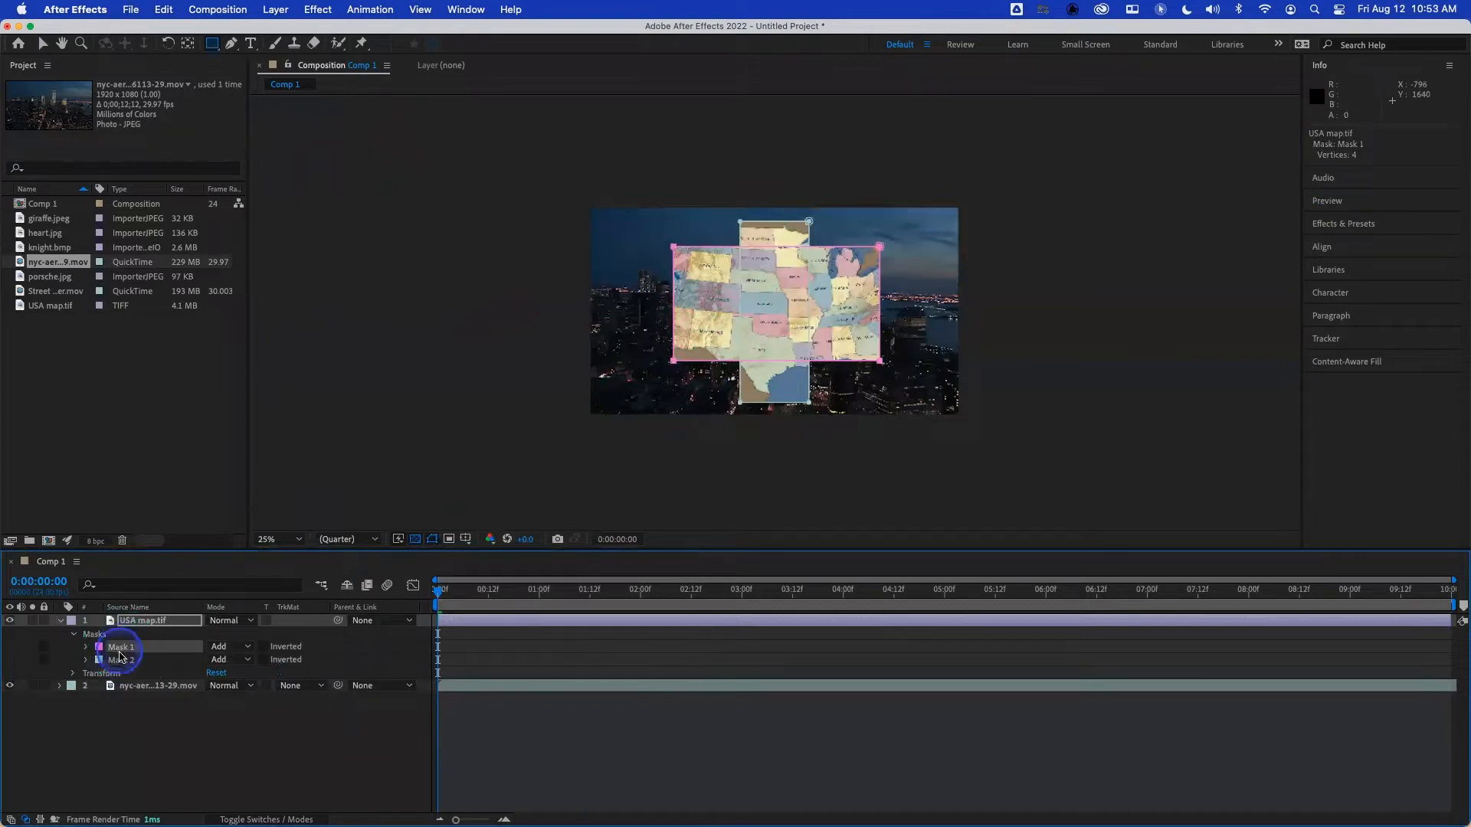
left_click(247, 648)
left_click(257, 715)
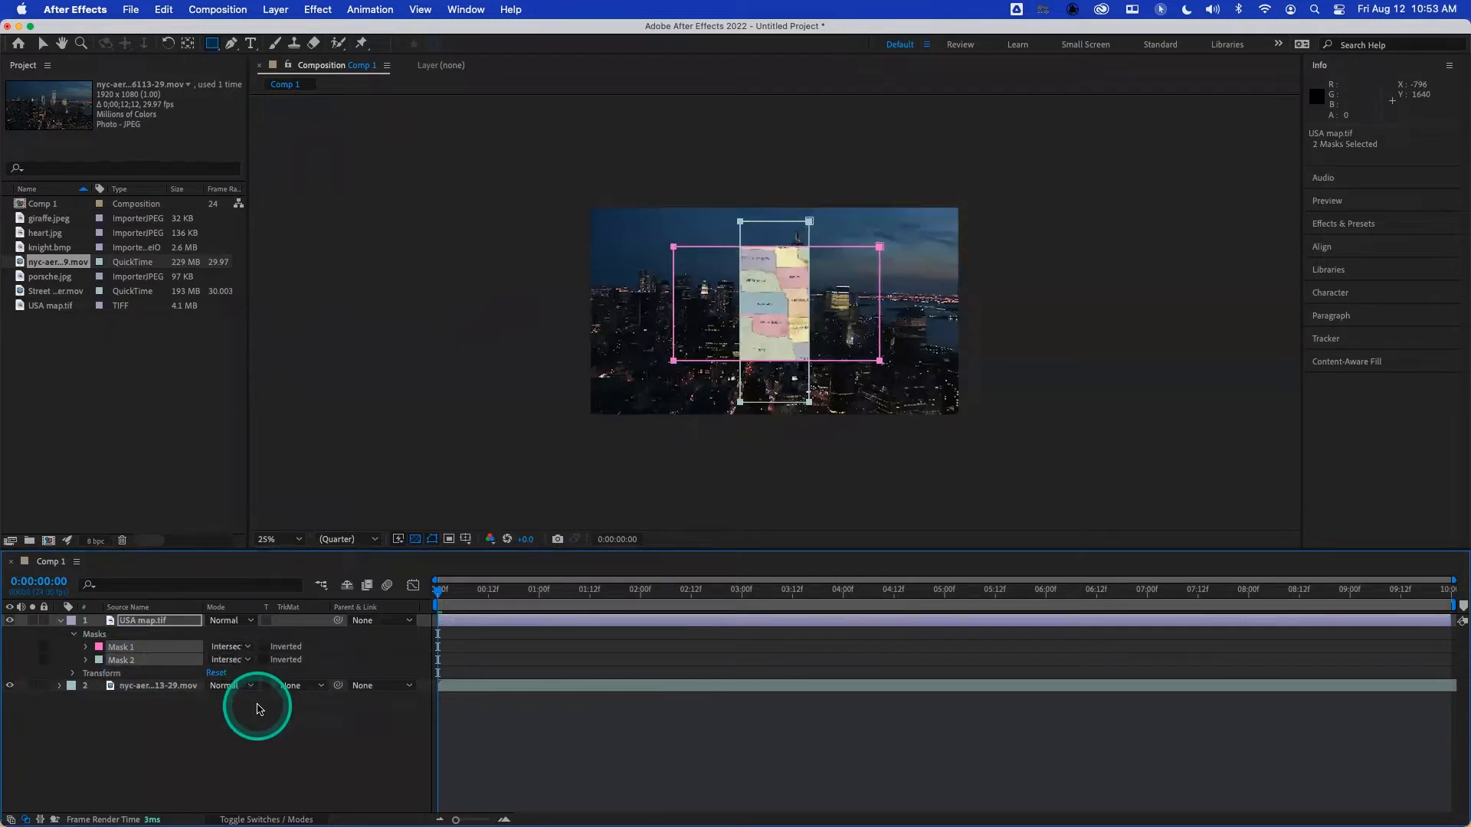
- Add a wide mask about 1164 × 167 and a tall mask about 141 × 1274 layer pixels crossing the others, both set to Intersect
mouse_move(624, 279)
left_mouse_down()
mouse_move(666, 306)
mouse_move(914, 314)
left_mouse_up()
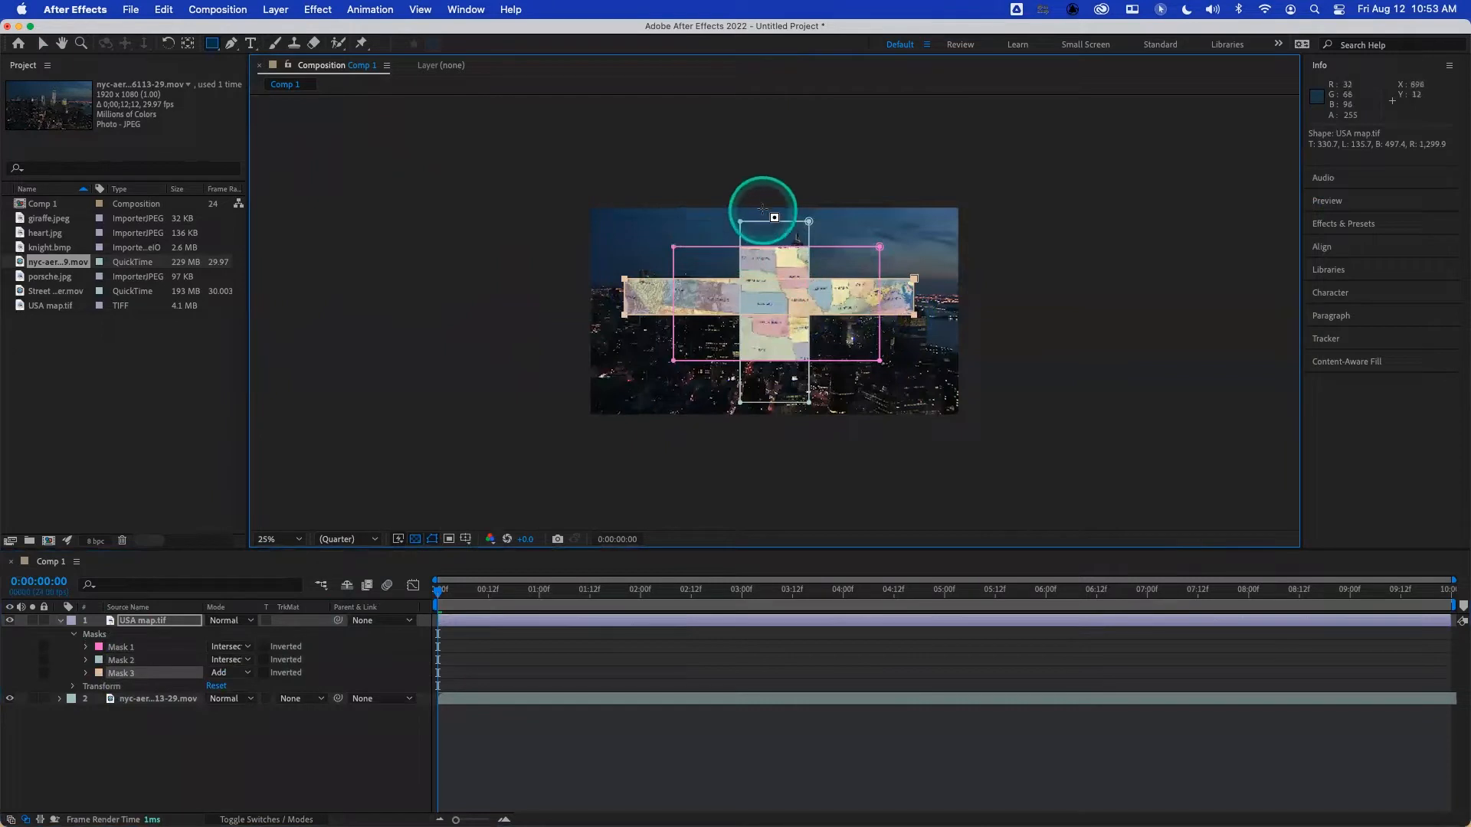
left_click_drag(762, 190, 797, 465)
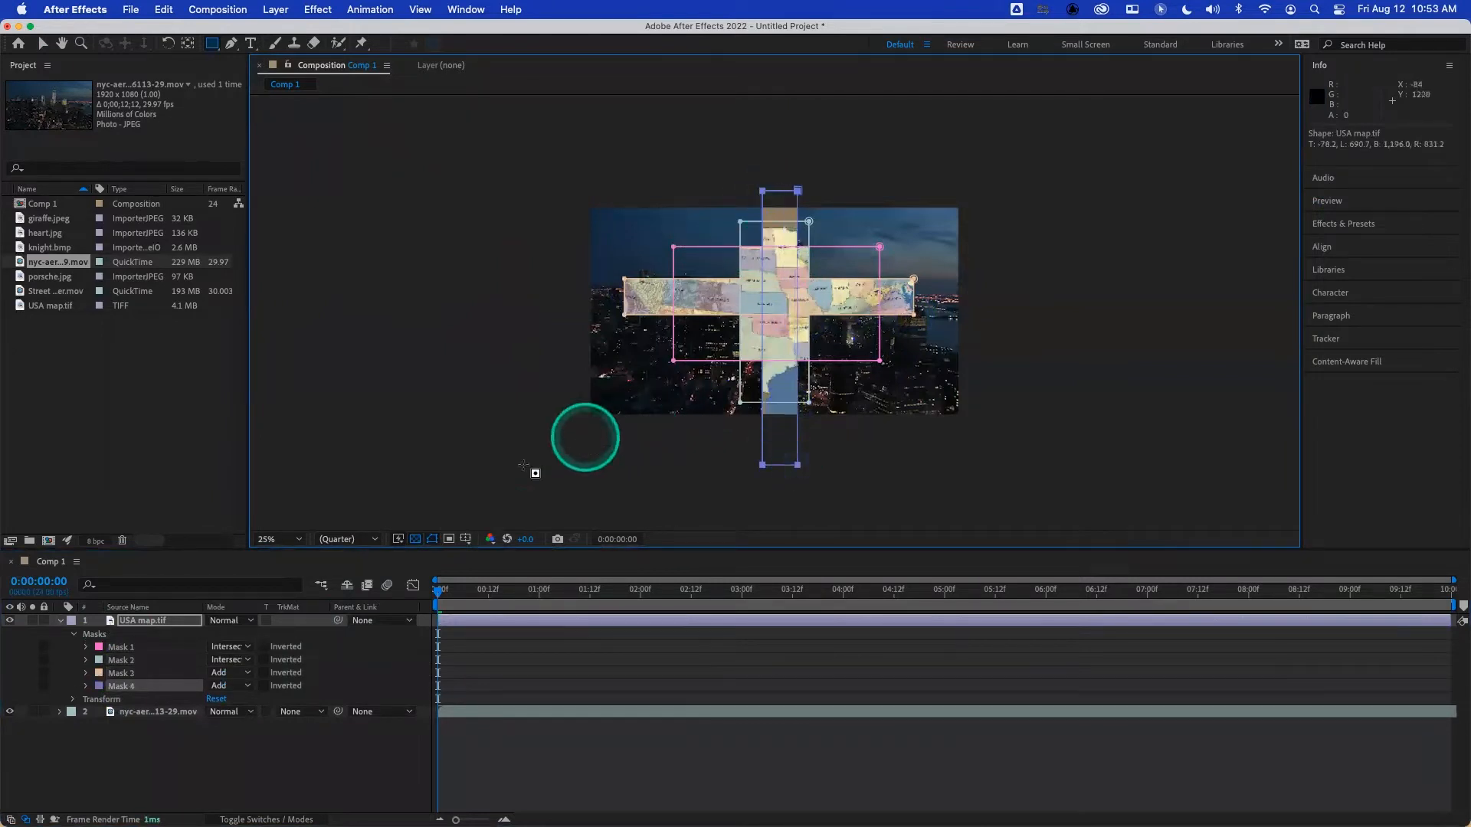
left_click(116, 673, "shift")
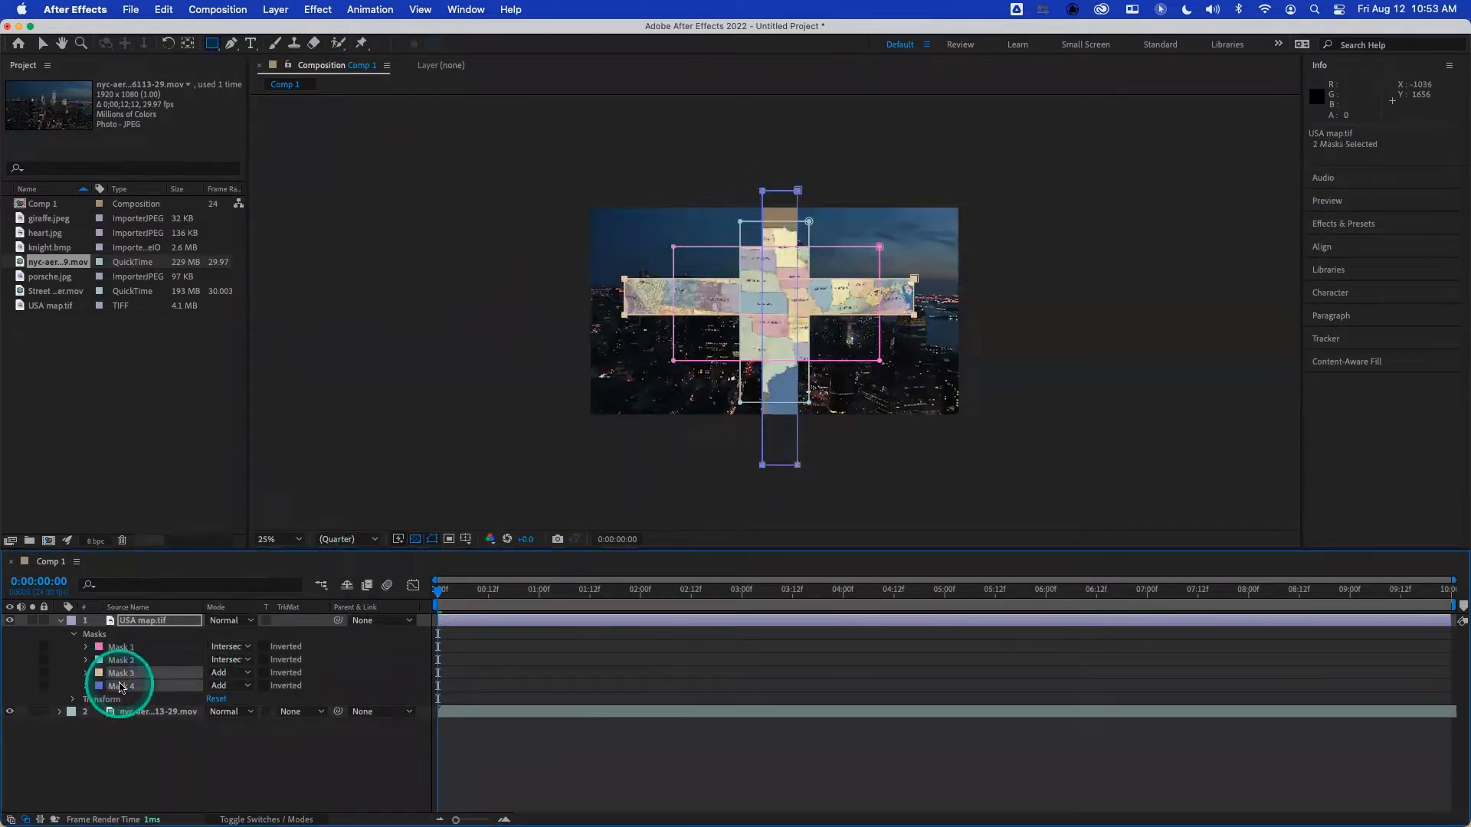
left_click(252, 673)
left_click(253, 740)
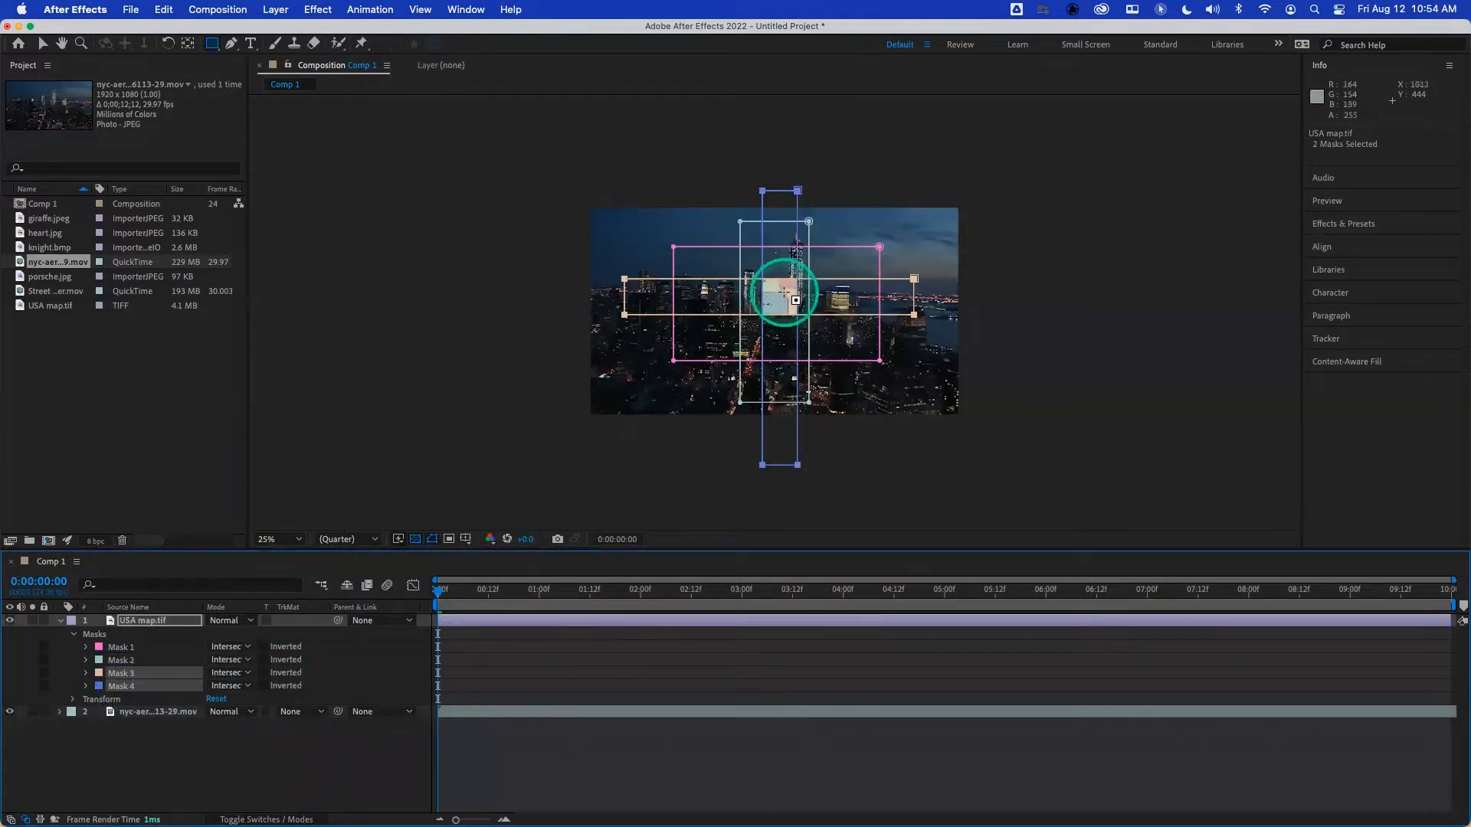
- Try the Difference mode on all four masks together, and set them all to None
left_click(121, 647)
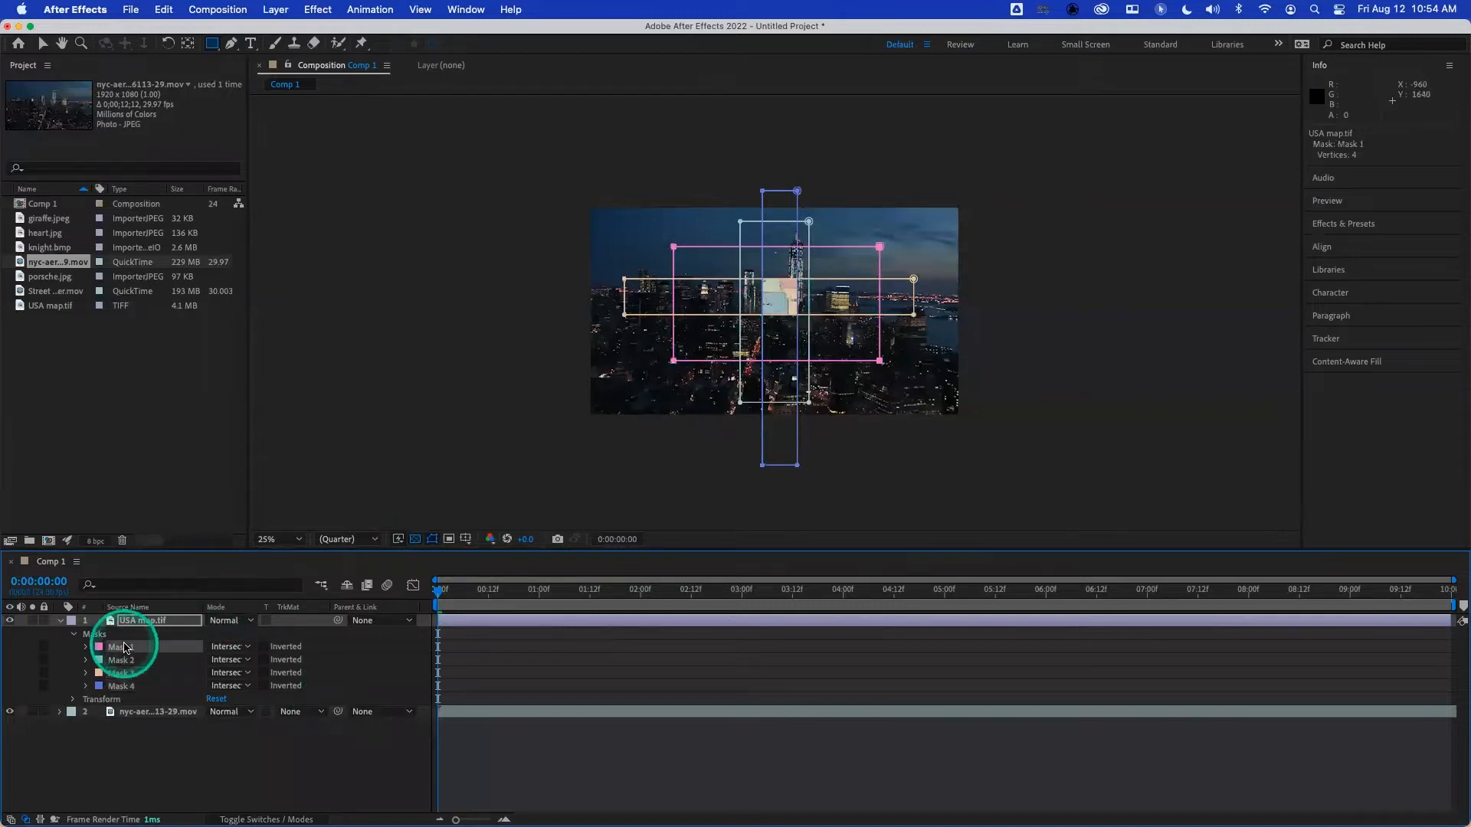
left_click(121, 686, "shift")
left_click(229, 647)
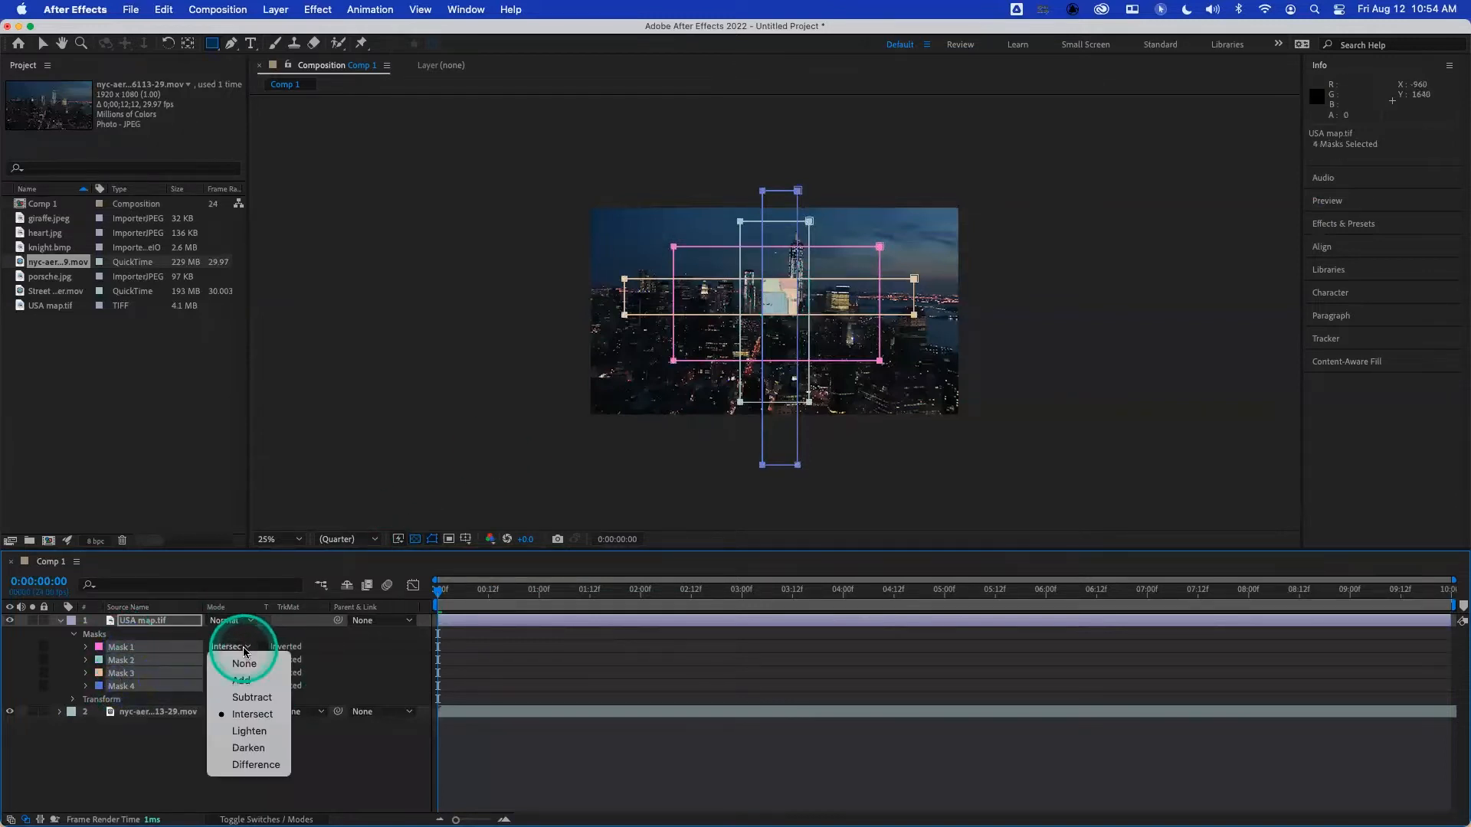
left_click(257, 764)
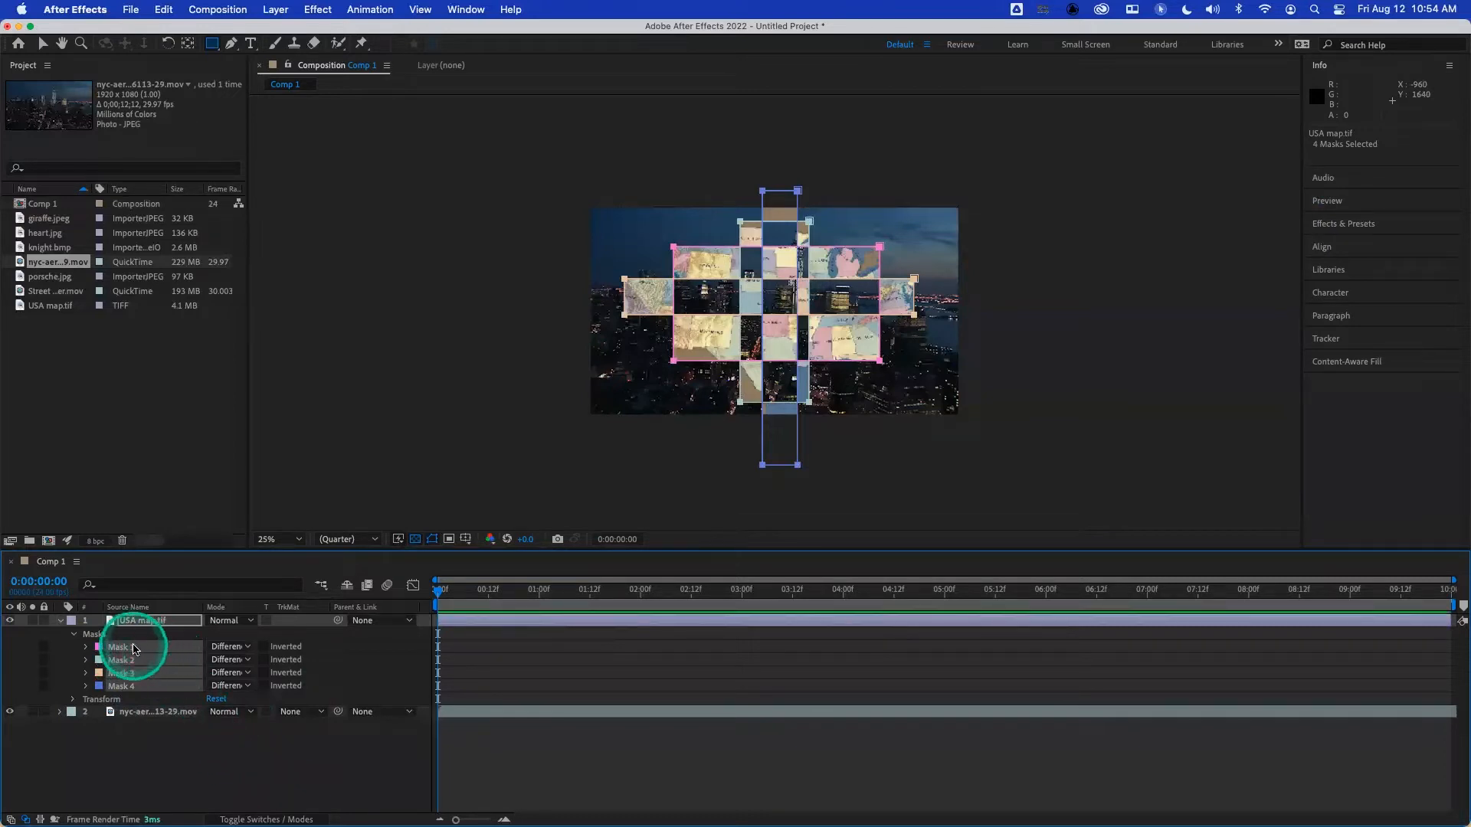
left_click(234, 646)
left_click(245, 665)
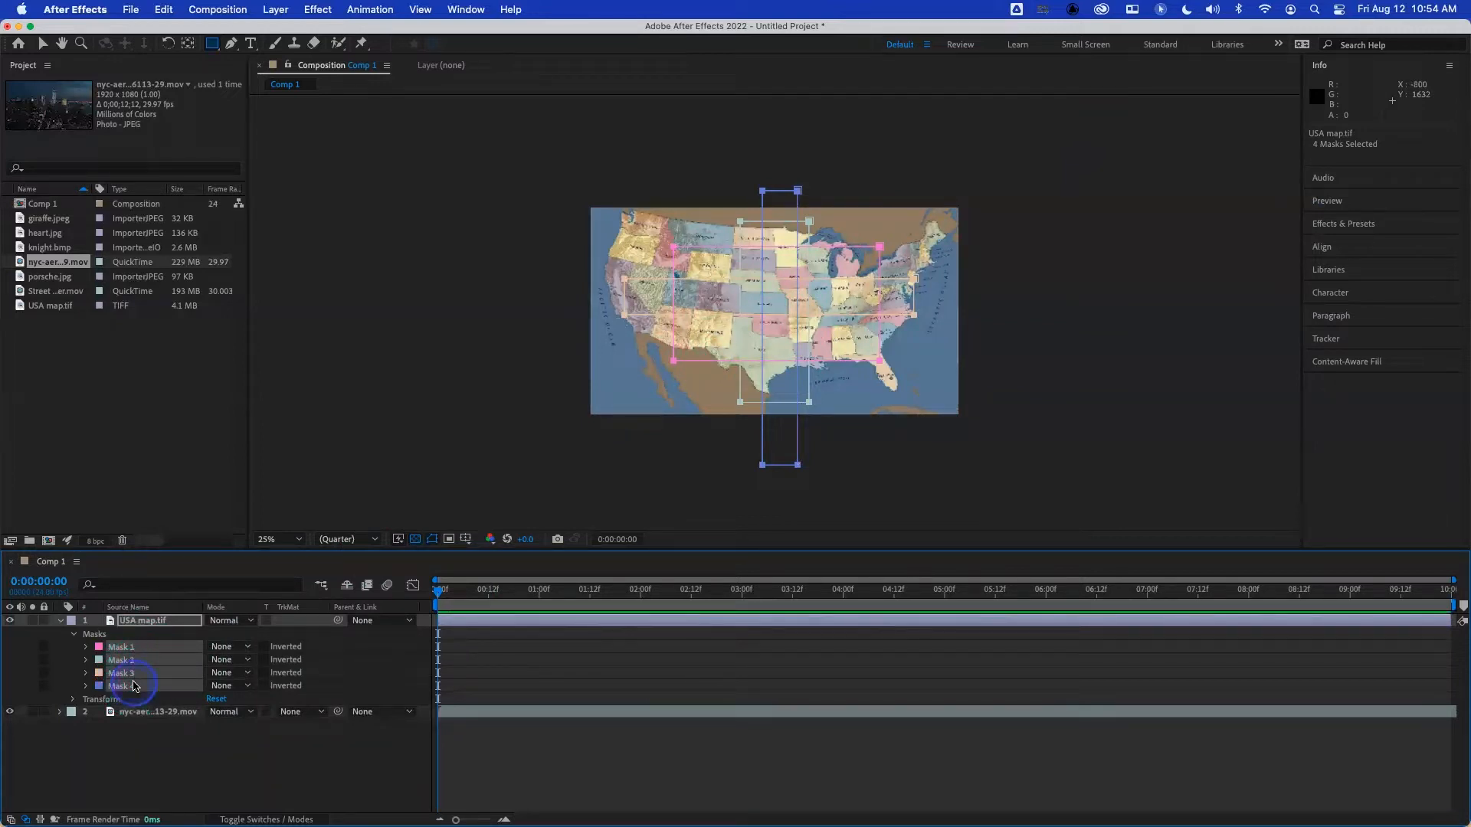
- Replace all four masks with one rectangular mask about 786 × 553 layer pixels over the map, and expand its mask properties
key("Delete")
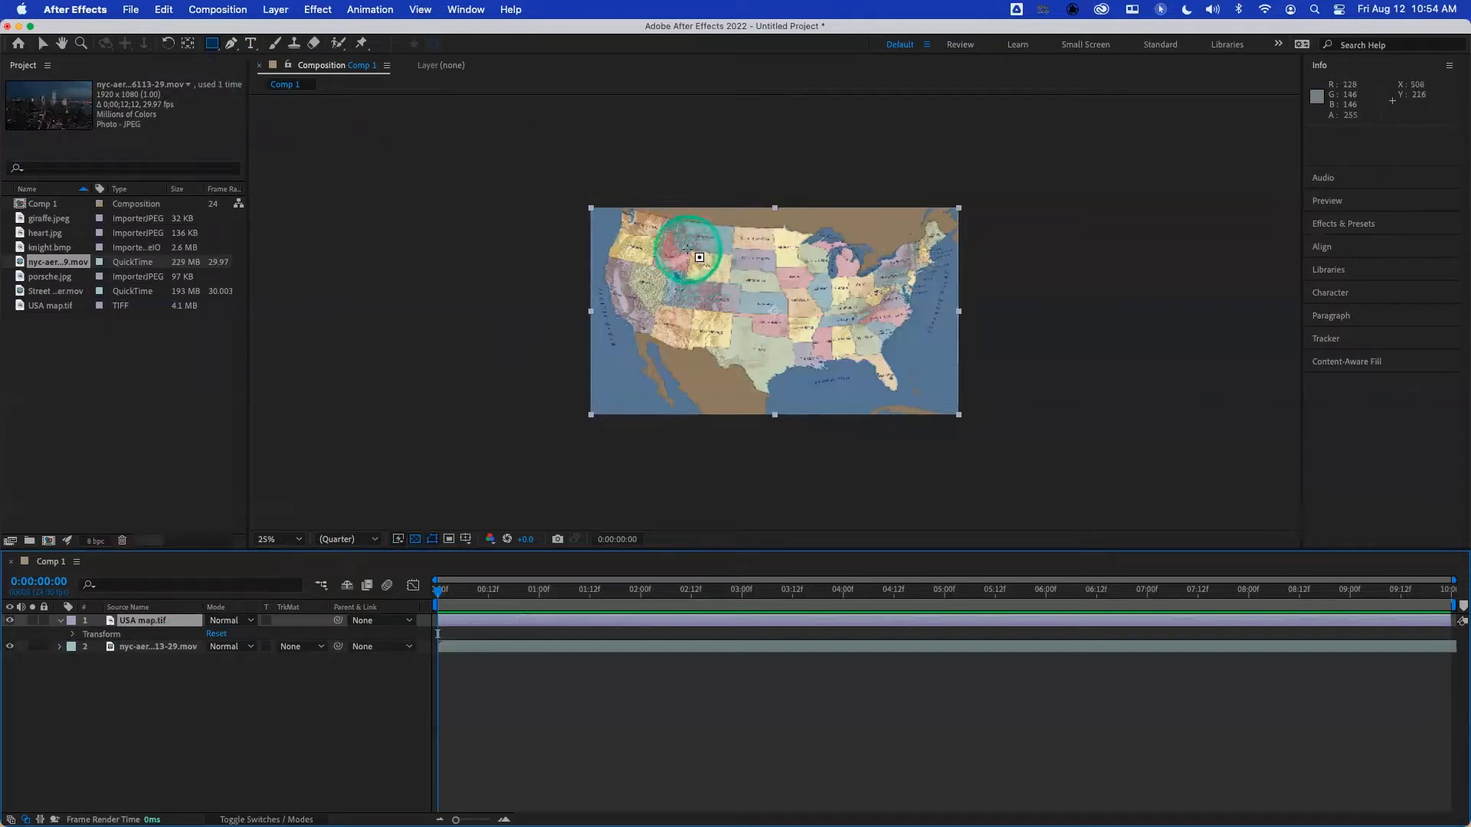
left_click_drag(698, 253, 894, 372)
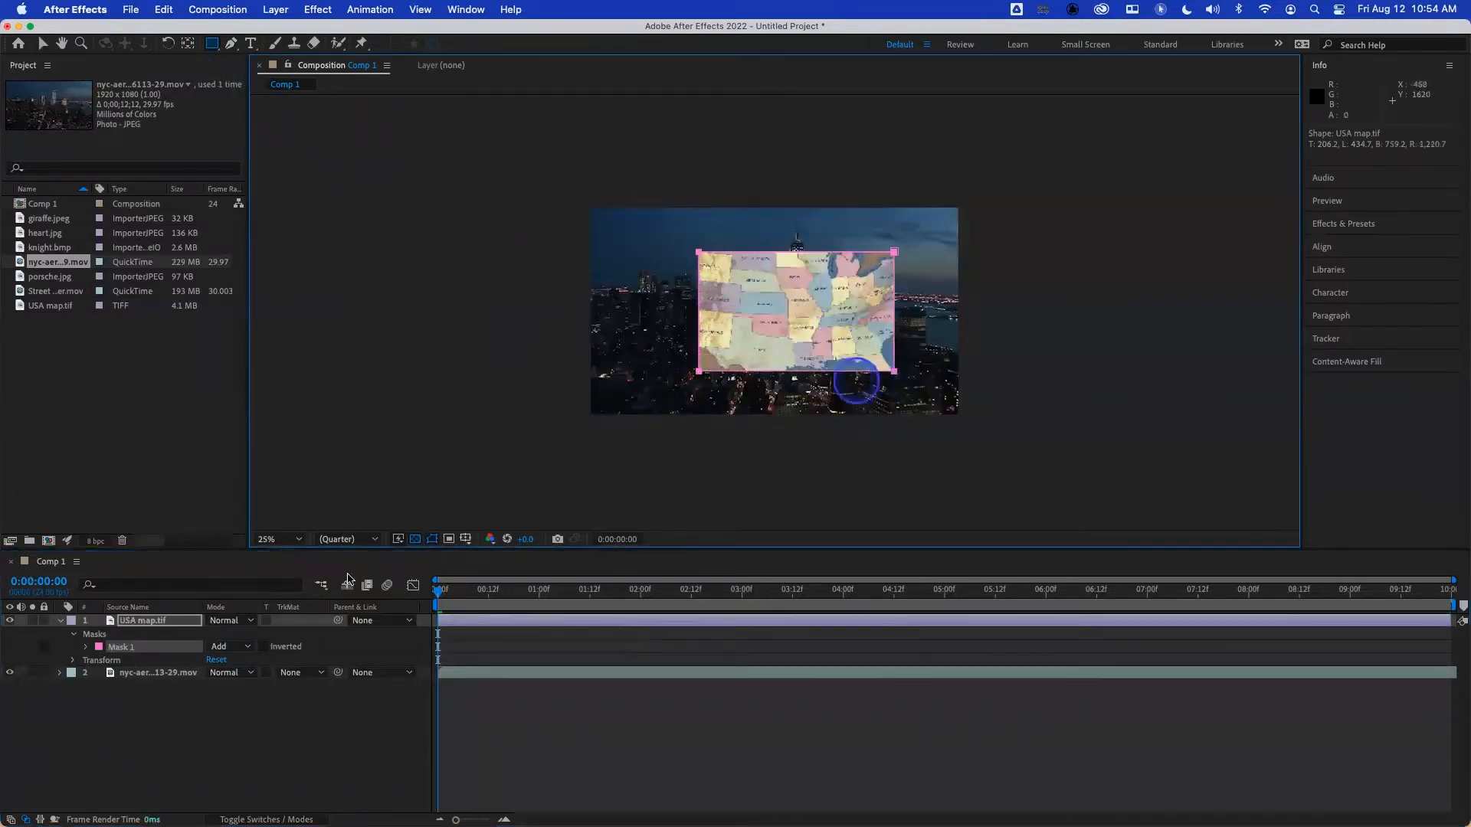
left_click(86, 648)
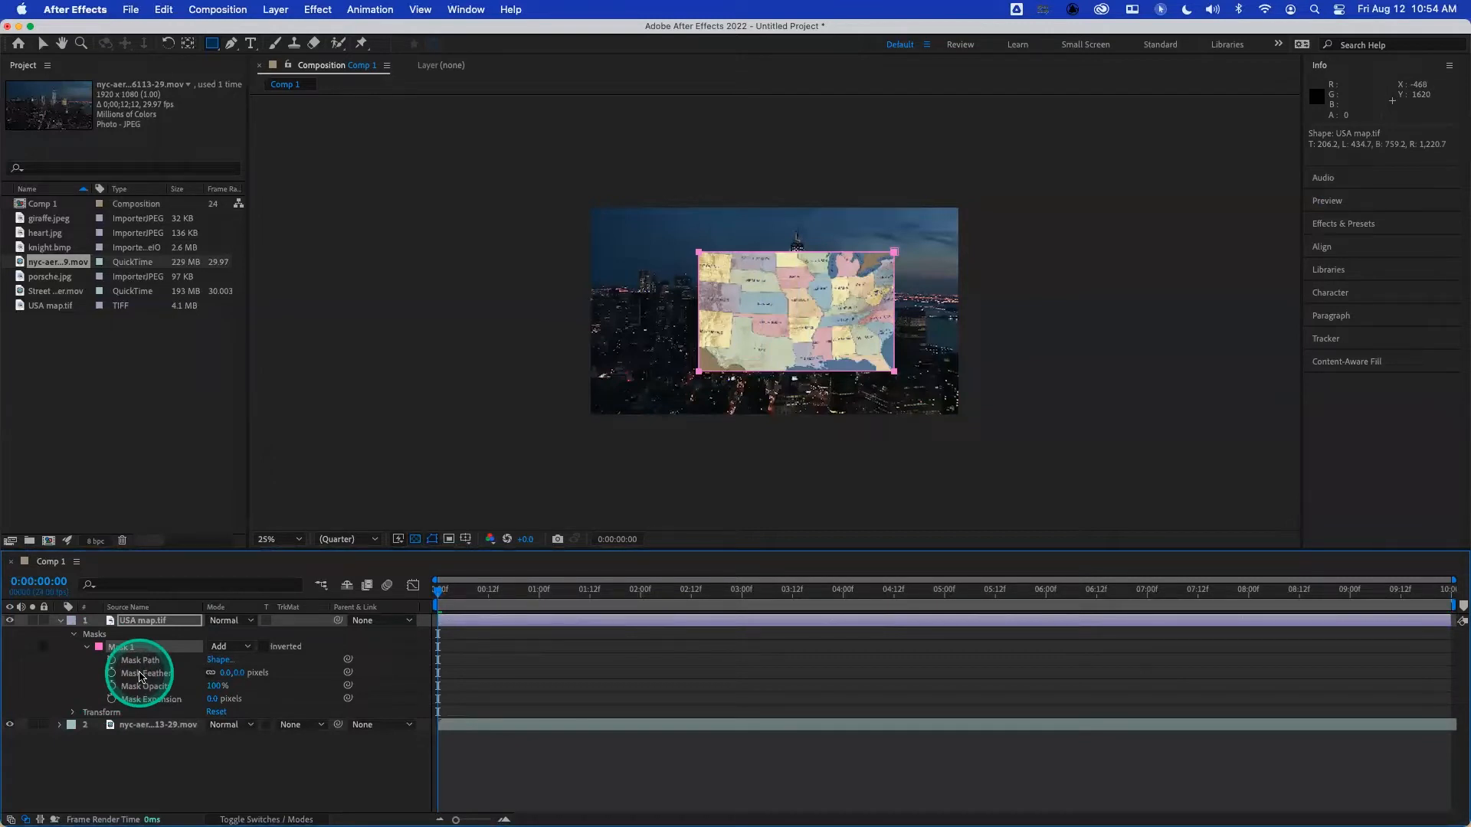
- Try larger and smaller positive Mask Expansion values on Mask 1, and reset the expansion to 0 pixels
left_click(209, 698)
left_click_drag(212, 699, 257, 627)
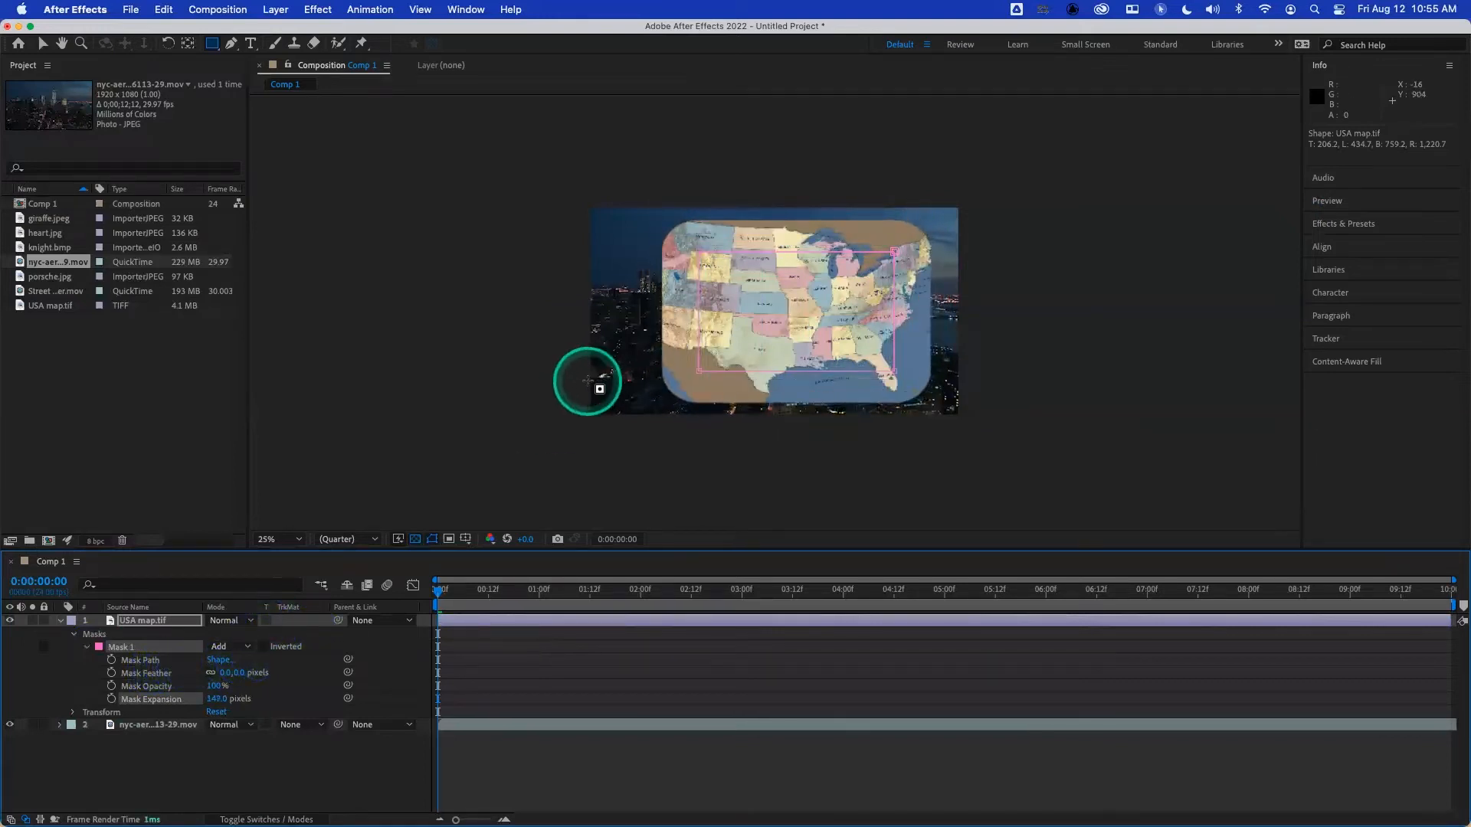
left_click_drag(218, 699, 163, 699)
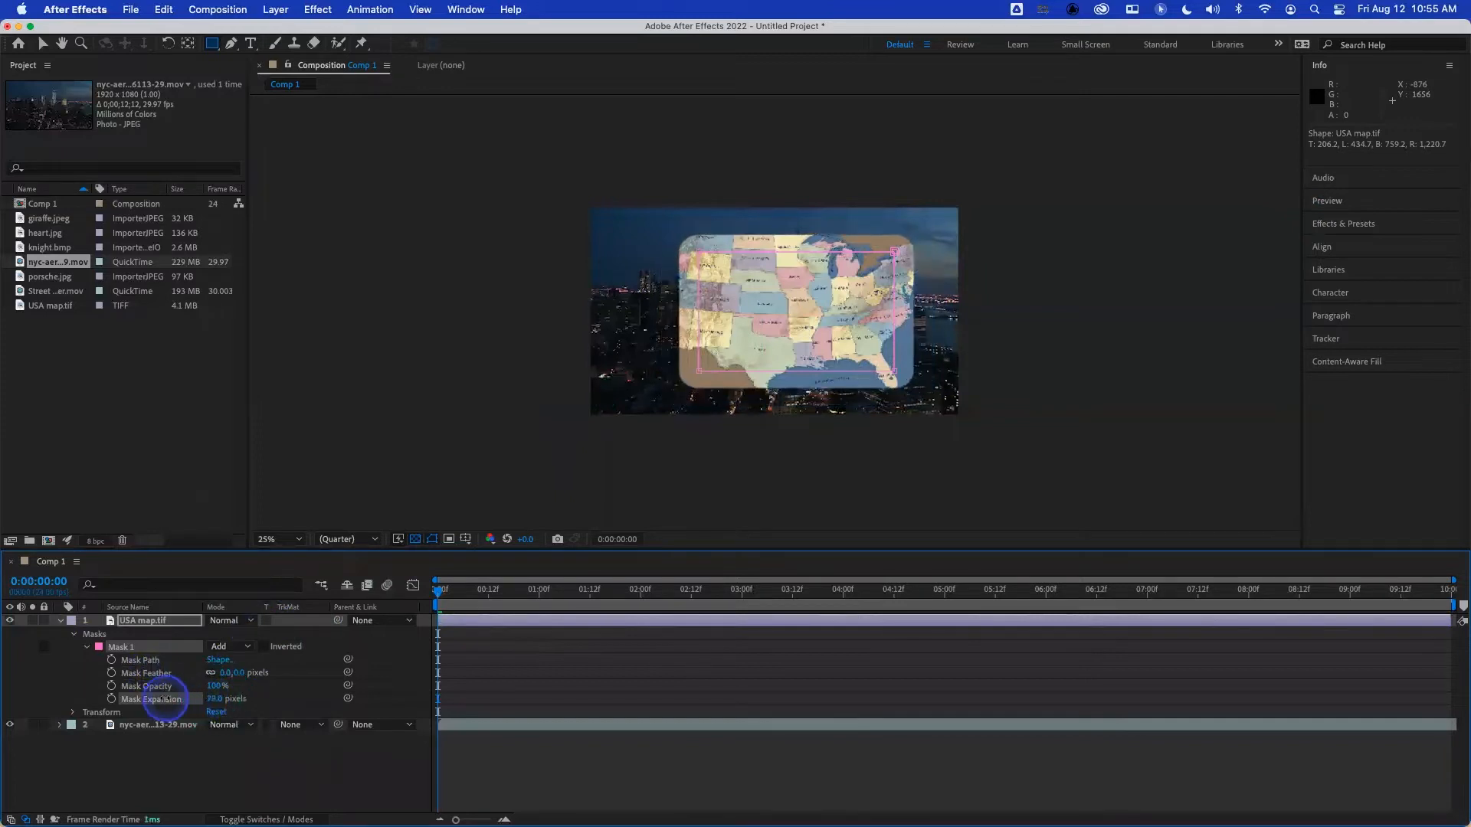
key("period")
left_click(215, 699)
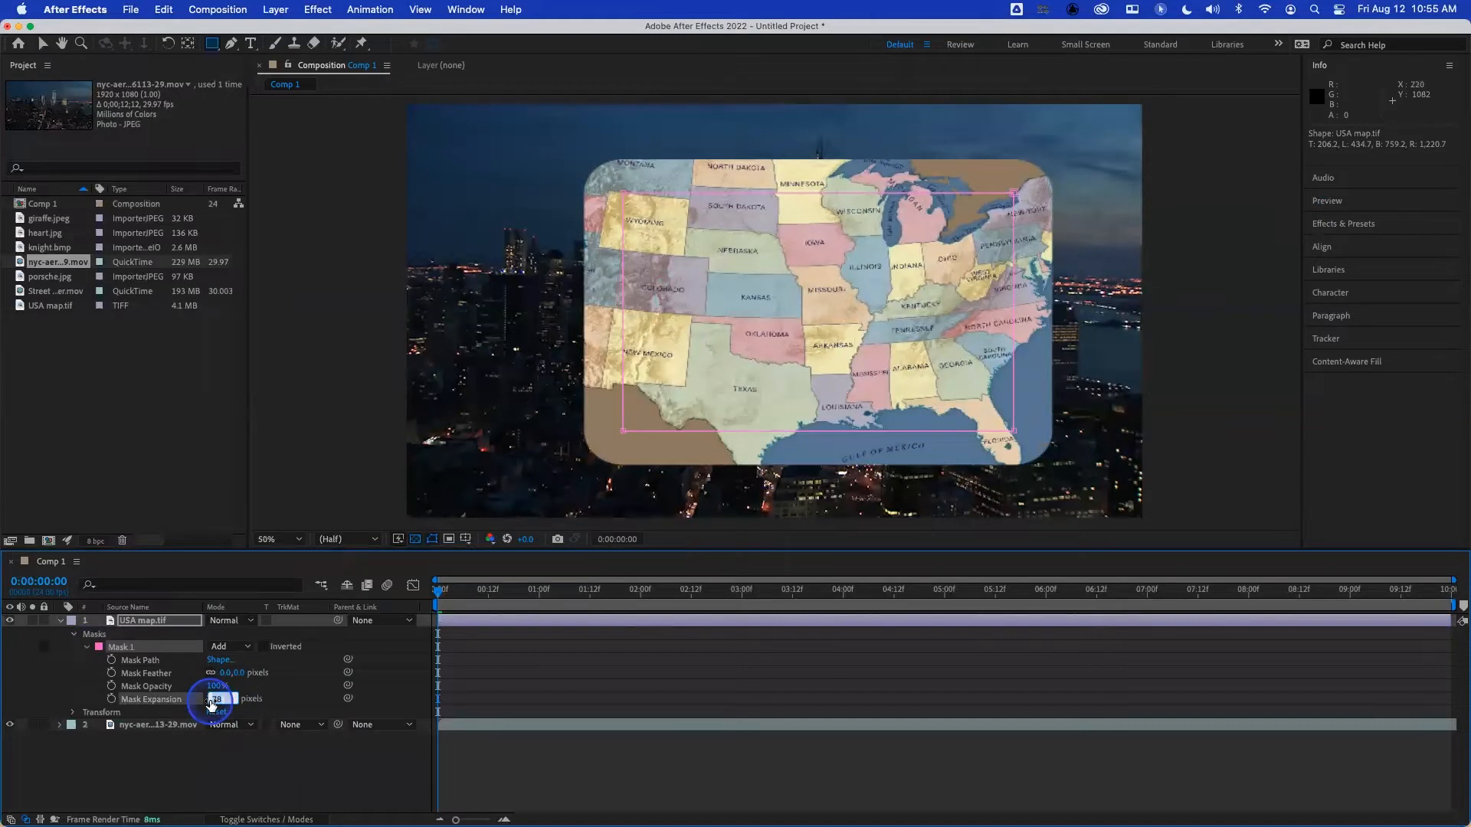
type("0")
key("Return")
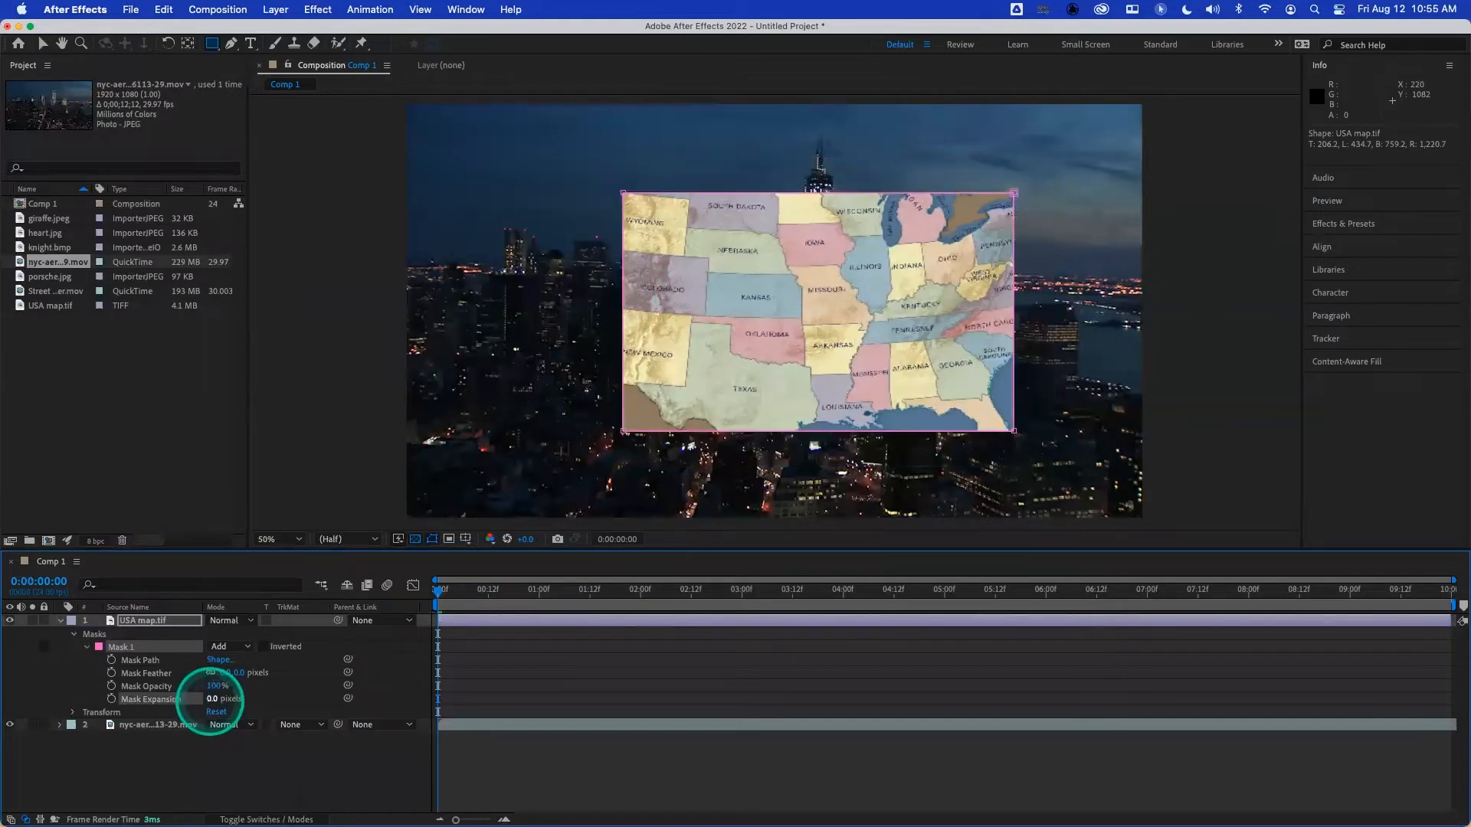
left_click(210, 699)
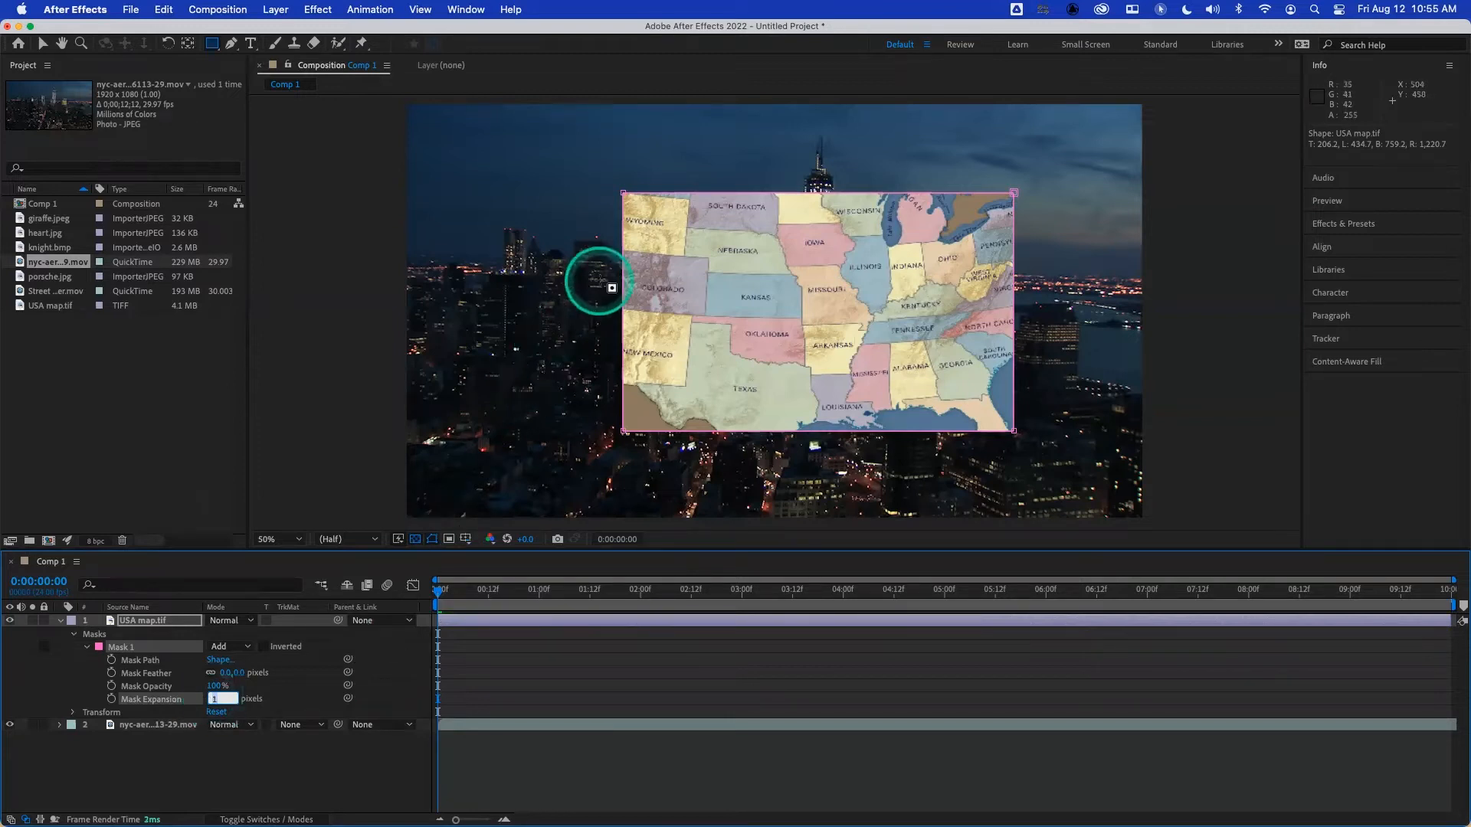
key("period")
left_click_drag(617, 231, 649, 282)
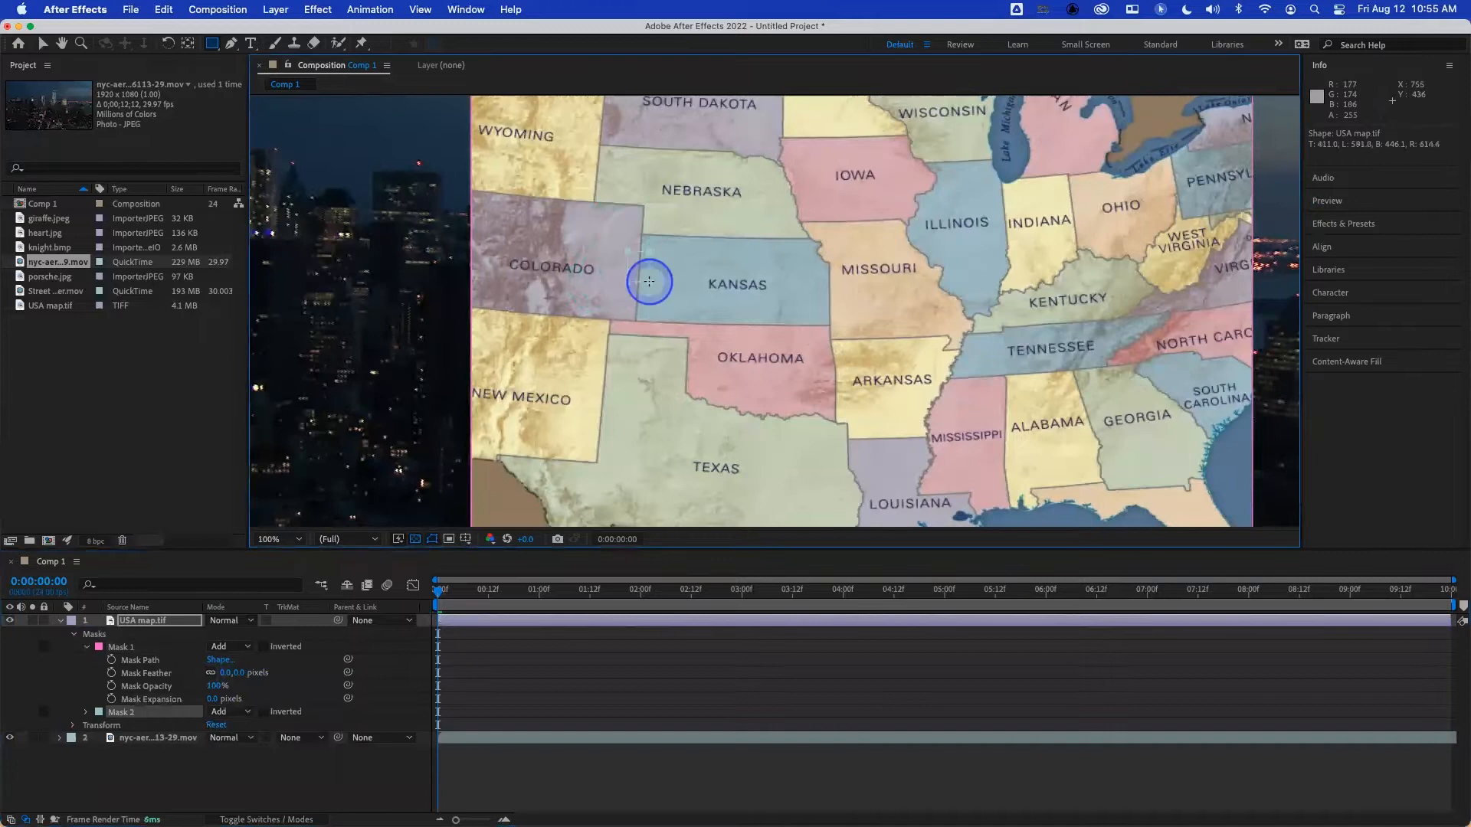
key("super+z")
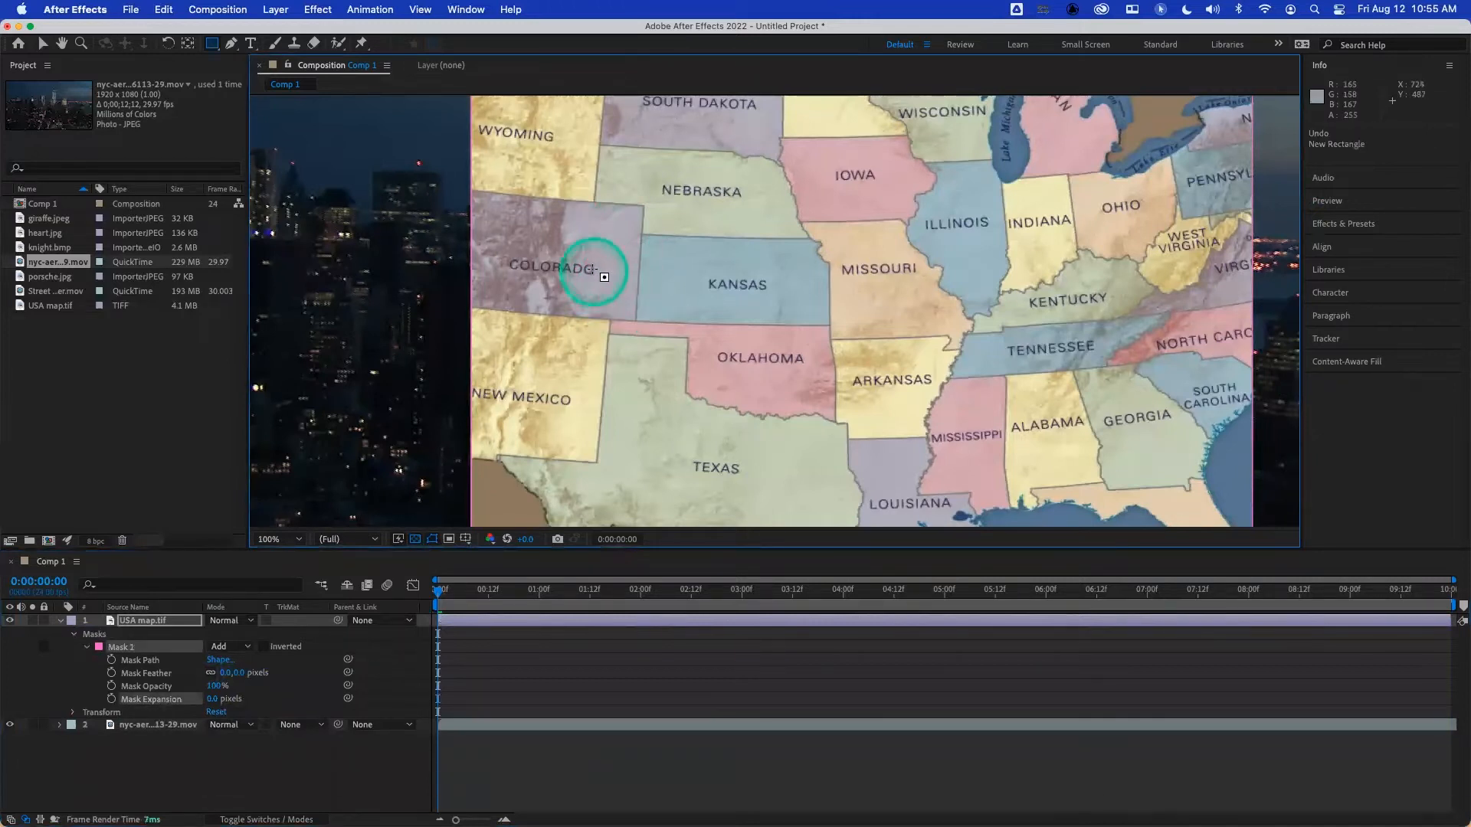
left_click_drag(723, 360, 871, 523)
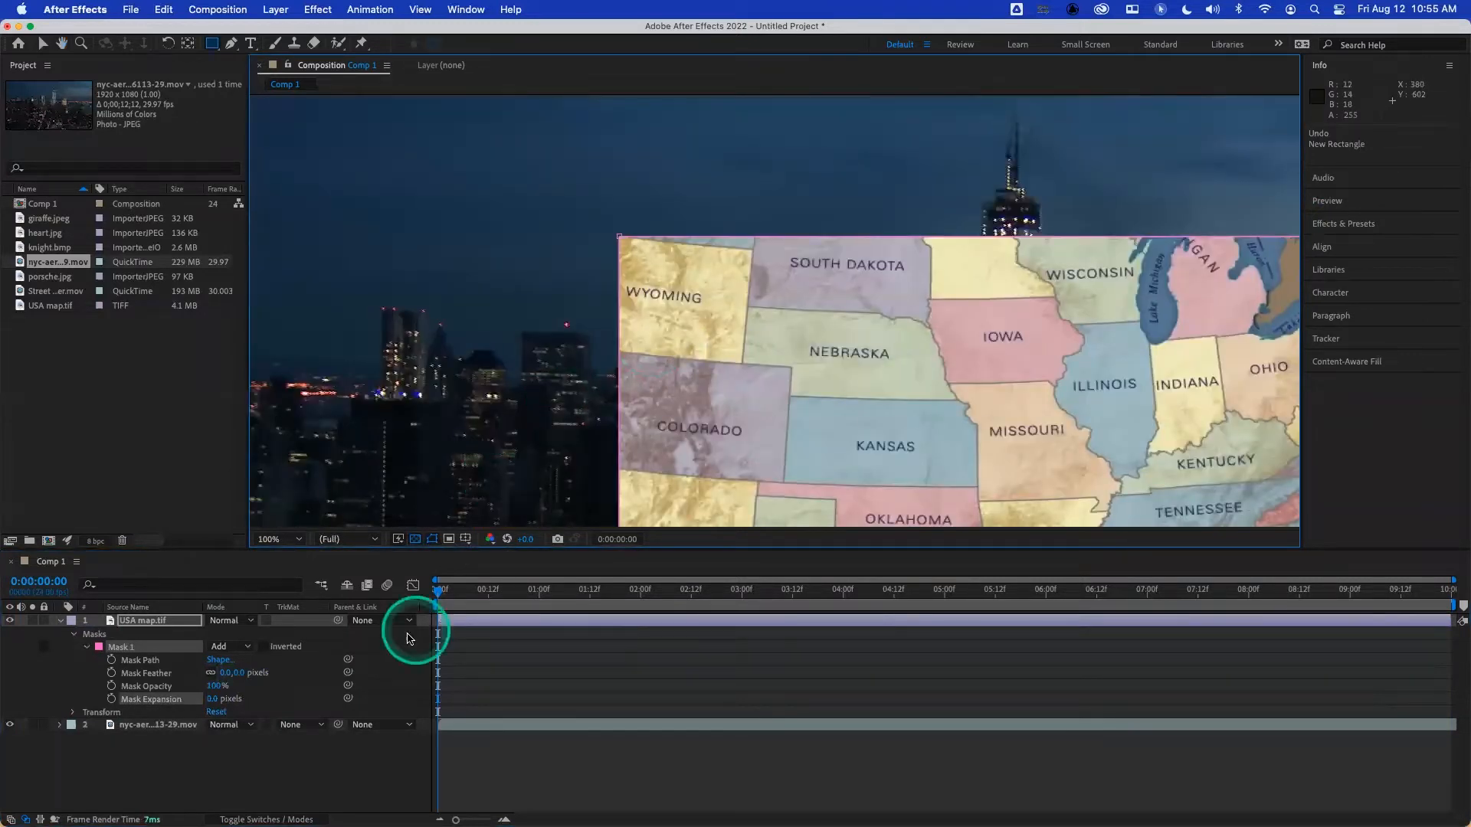
- Increase Mask 1's Mask Expansion in small increments to grow the mask outward with rounded corners
left_click(213, 698)
key("Up")
key("Up")
key("Up")
key("Up")
key("Up")
key("Up")
key("Up")
key("Up")
key("Up")
key("Up")
key("Up")
key("Up")
key("Up")
key("Up")
key("Up")
key("Up")
key("Up")
key("Up")
key("Up")
key("Up")
key("Up")
key("Up")
key("Up")
key("Up")
key("Up")
key("Up")
key("Up")
key("Up")
key("Up")
key("Up")
key("Up")
key("Up")
key("Up")
key("Up")
key("Up")
key("Up")
key("Up")
key("Up")
key("Up")
key("Up")
key("Up")
key("Up")
key("Up")
key("Up")
key("Up")
key("Up")
key("Up")
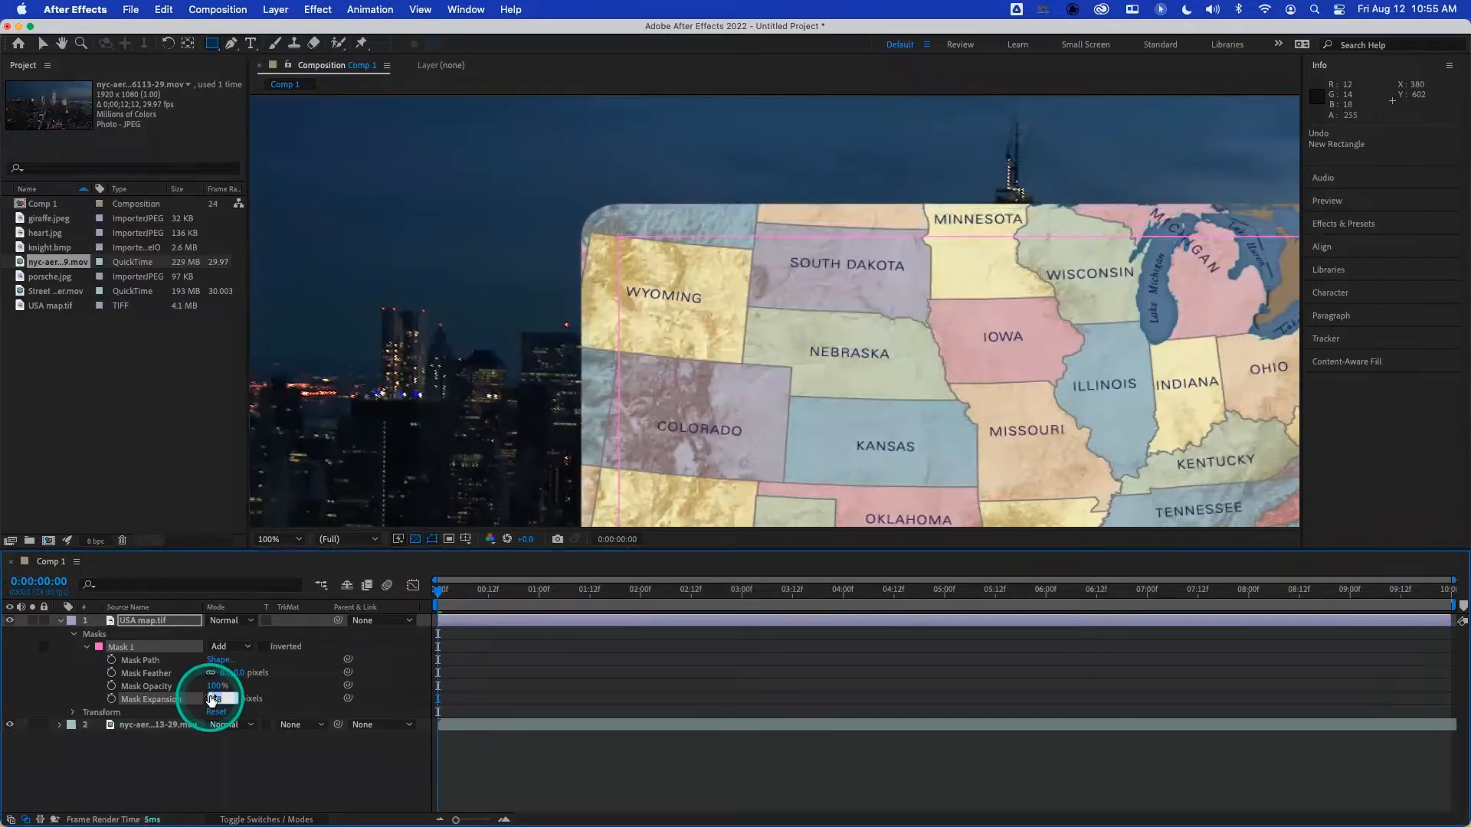
- Try a negative Mask Expansion of about -22 pixels on Mask 1, and return it to 0 pixels
left_click(185, 702)
left_click_drag(219, 702, 168, 699)
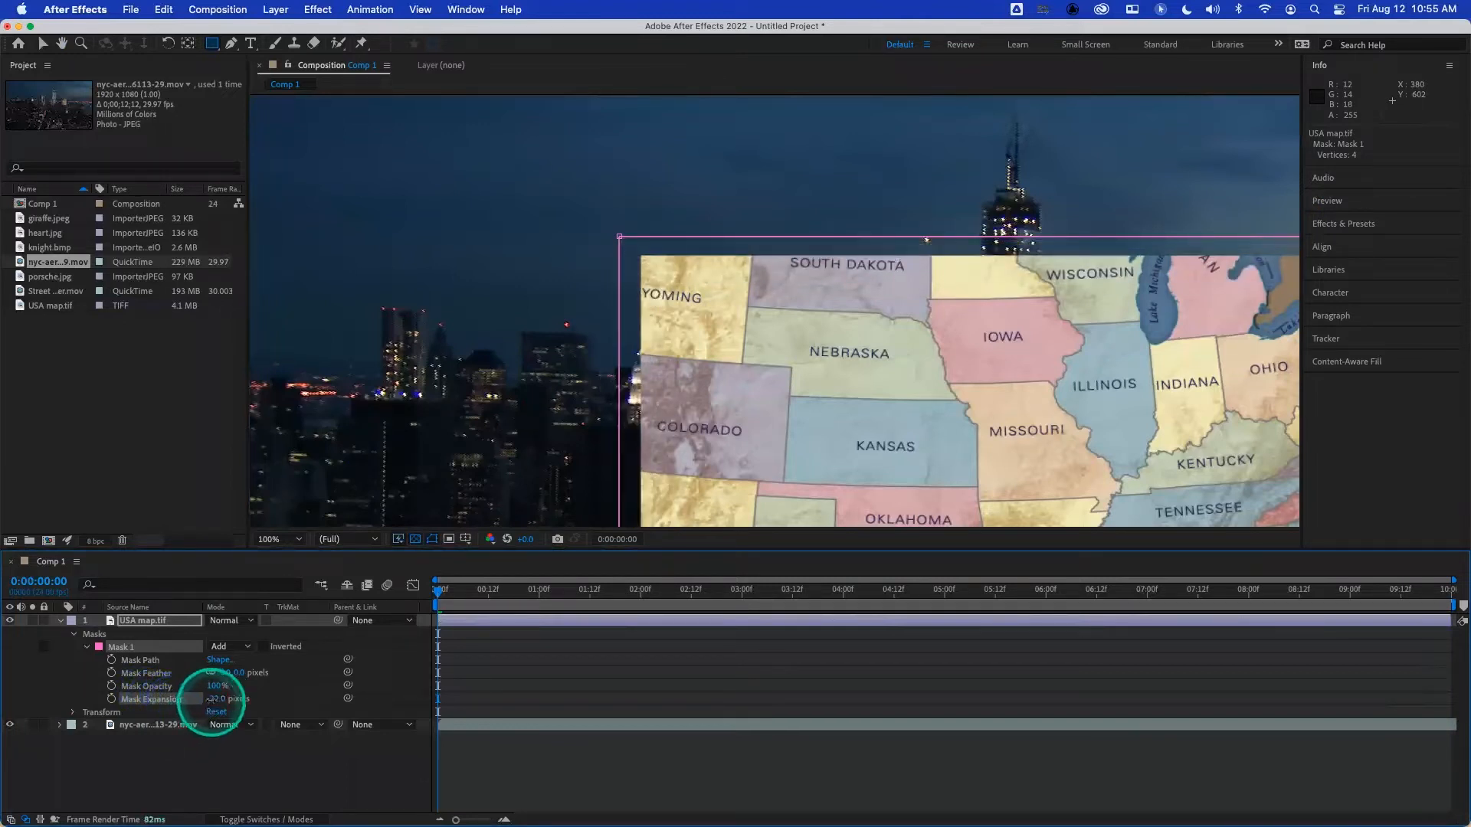
key("Return")
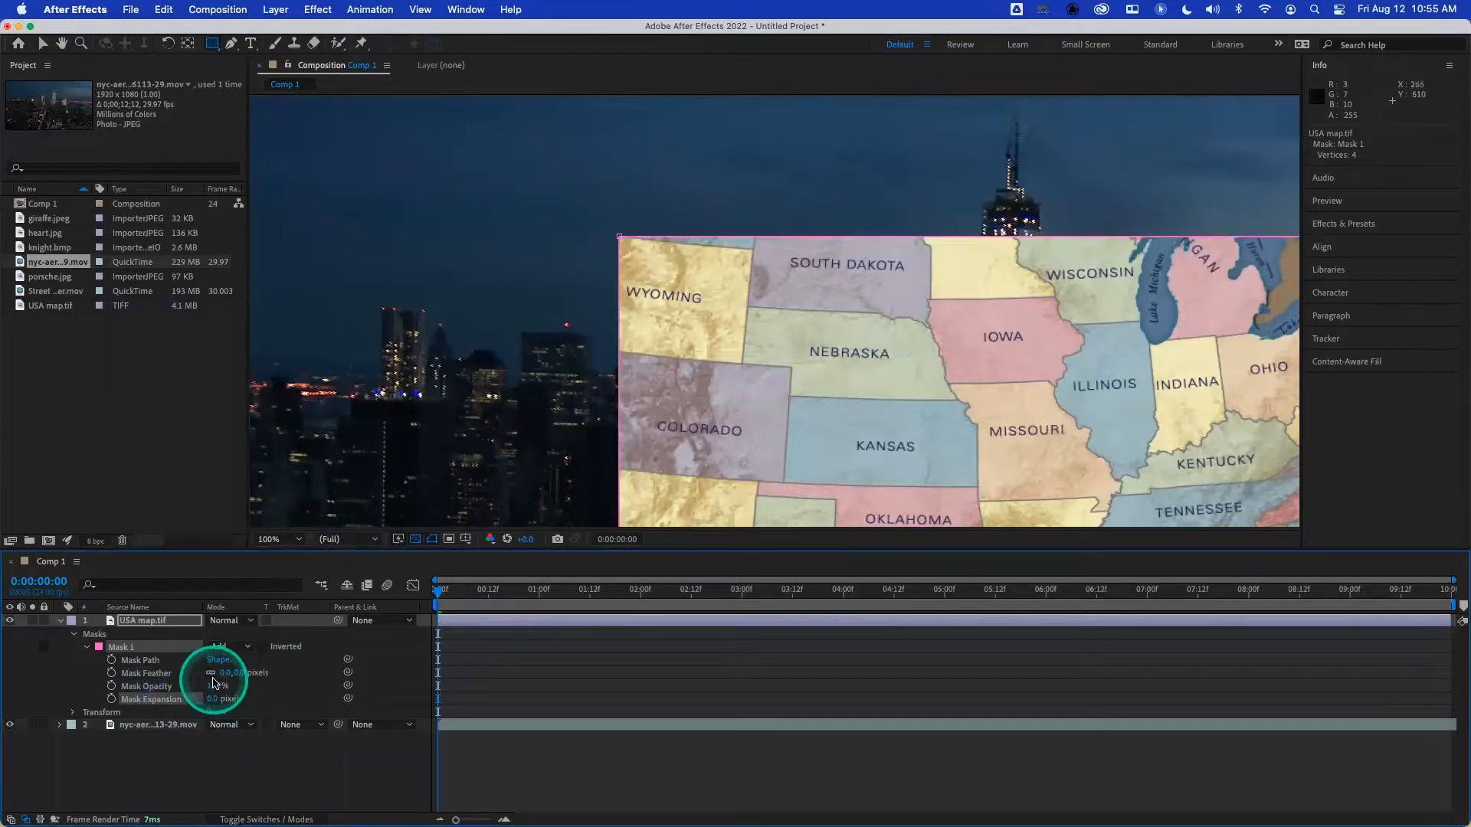
- Try adjusting Mask 1's Mask Opacity, leave it at 100%, and lower the map layer's own Transform Opacity to 0%
left_click_drag(212, 686, 252, 686)
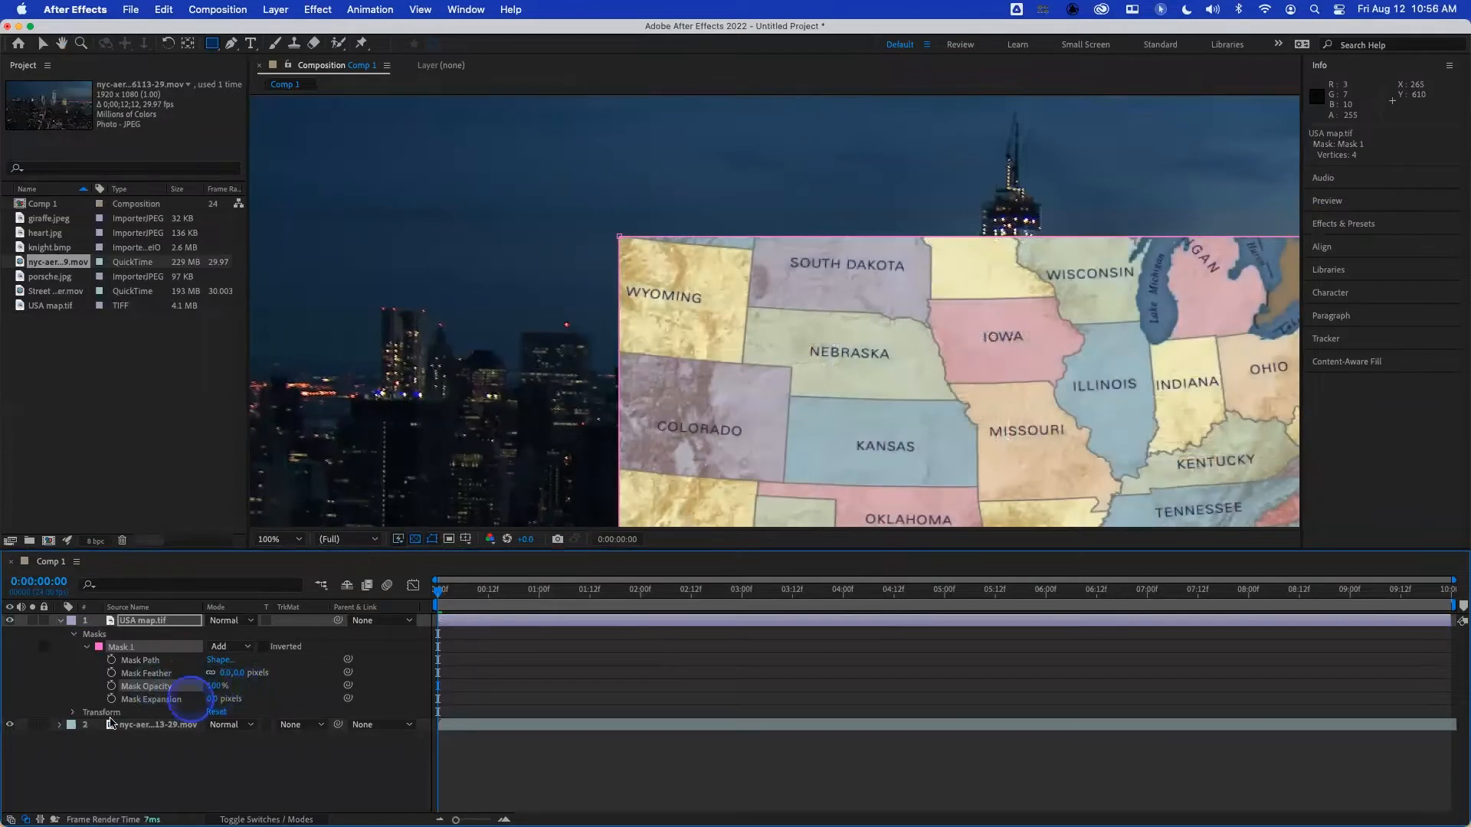
left_click(73, 713)
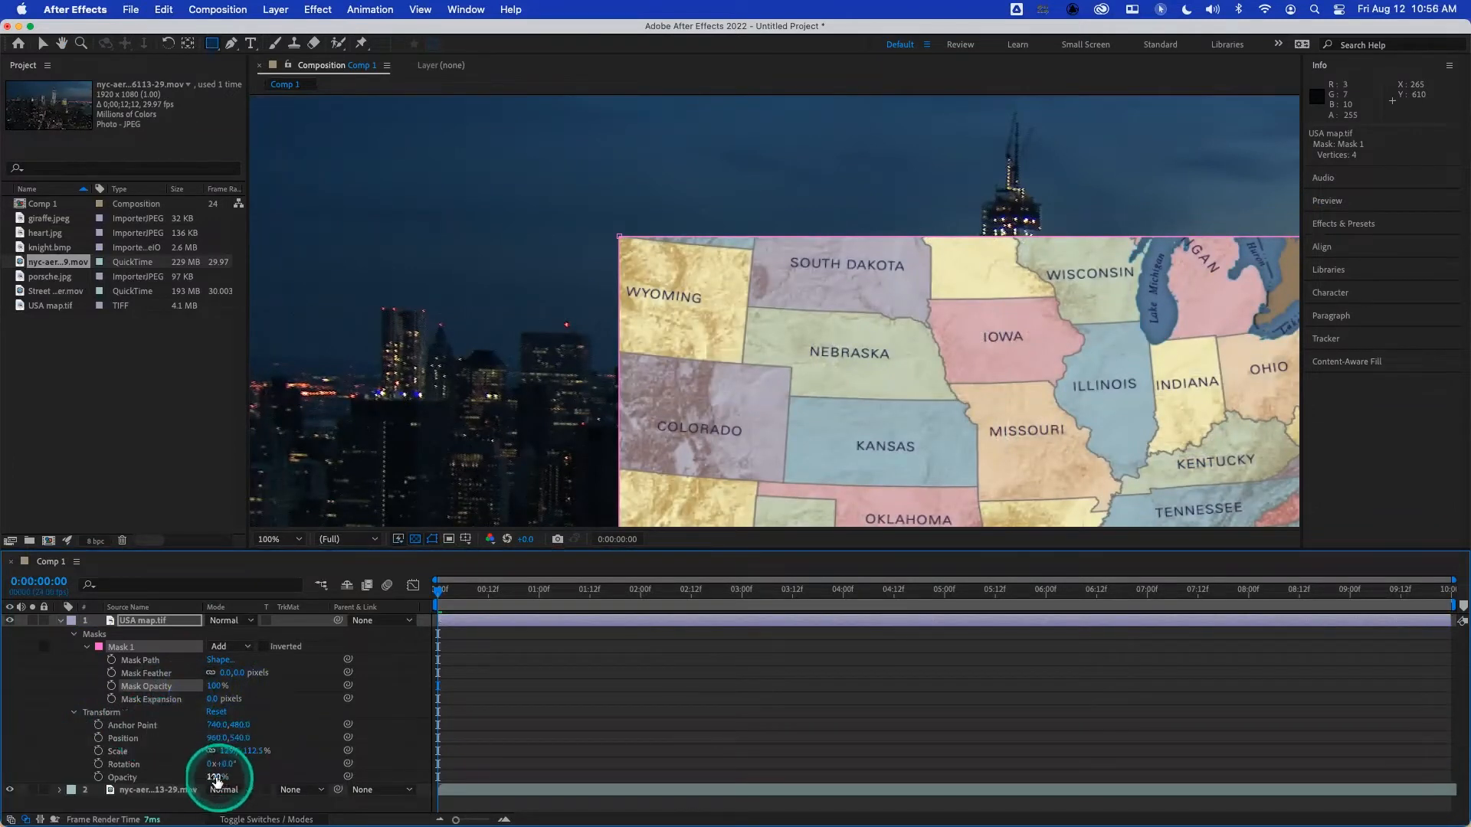
left_click_drag(213, 780, 135, 764)
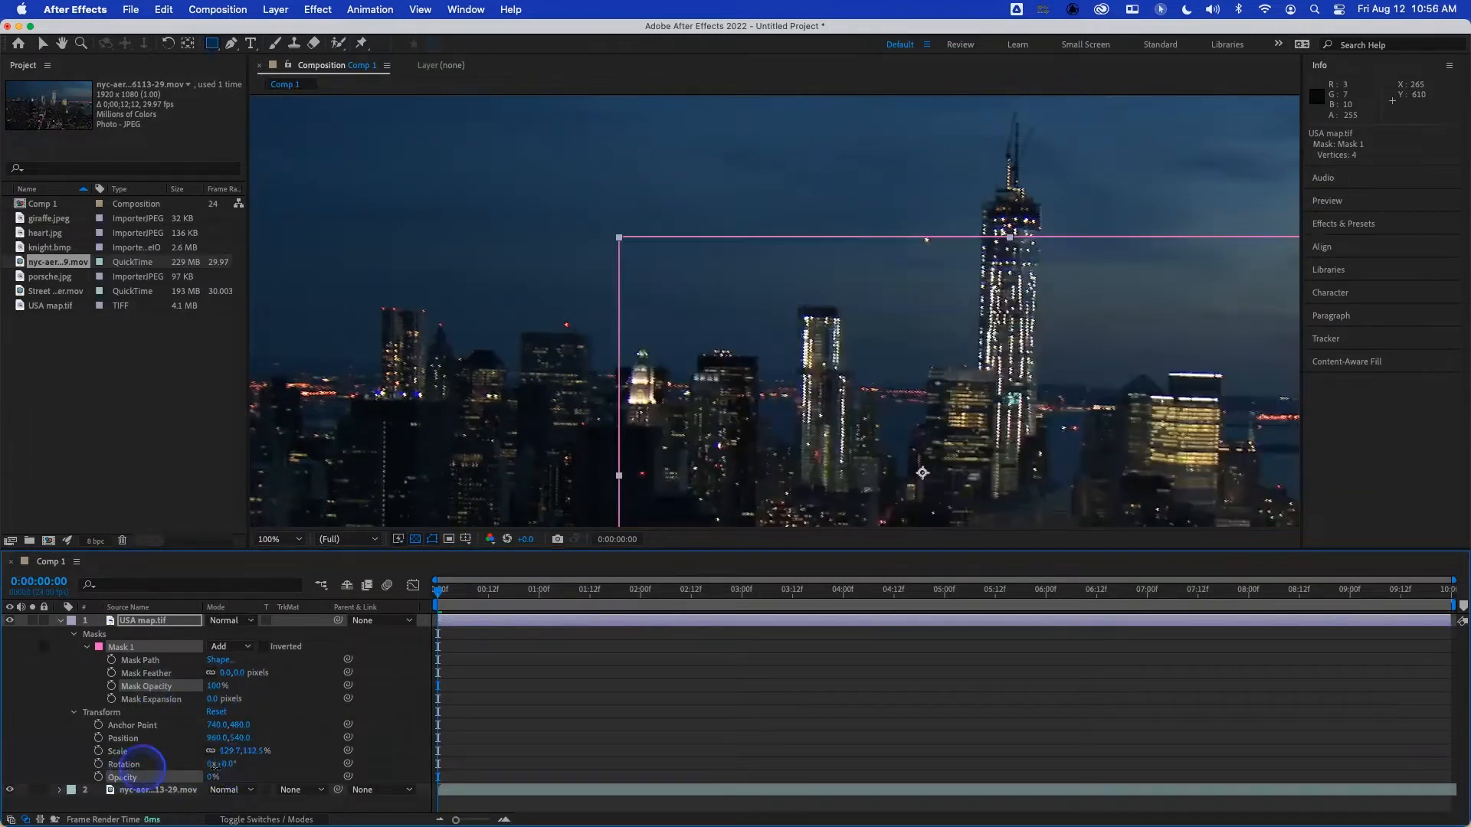
- Undo the map layer's opacity change and try adjusting both opacities again, leaving Mask Opacity and layer Opacity at 100%
key("super+z")
left_click_drag(181, 684, 264, 688)
mouse_move(201, 776)
left_mouse_down()
mouse_move(176, 776)
mouse_move(215, 755)
left_mouse_up()
mouse_move(216, 689)
left_mouse_down()
mouse_move(197, 680)
mouse_move(224, 693)
left_mouse_up()
- Draw two more rectangular masks on the map layer, a wide horizontal one and a tall narrow one, both overlapping Mask 1
scroll(619, 447, "up", 2)
scroll(578, 388, "down", 4)
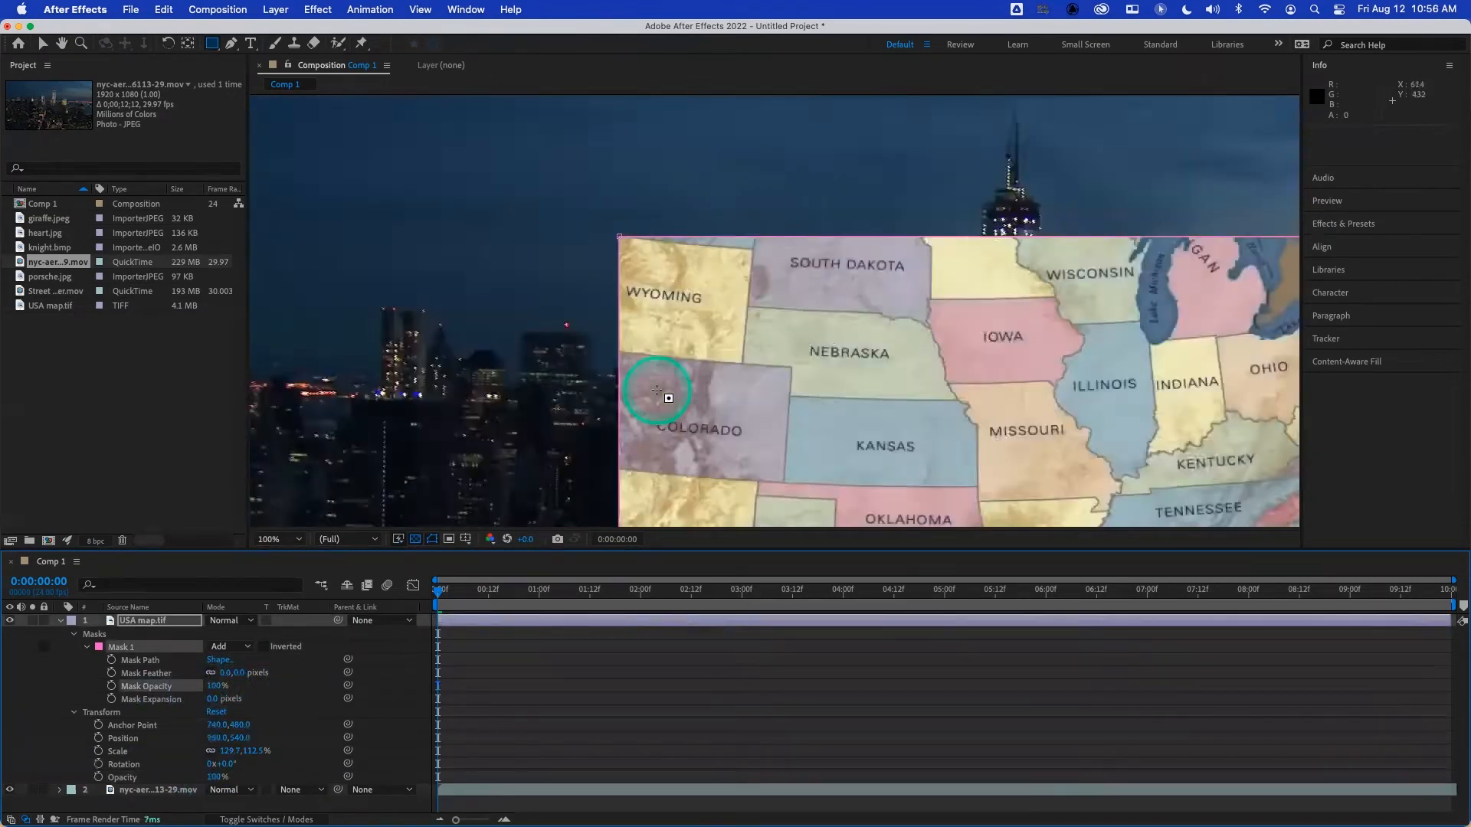
left_click_drag(617, 333, 1162, 425)
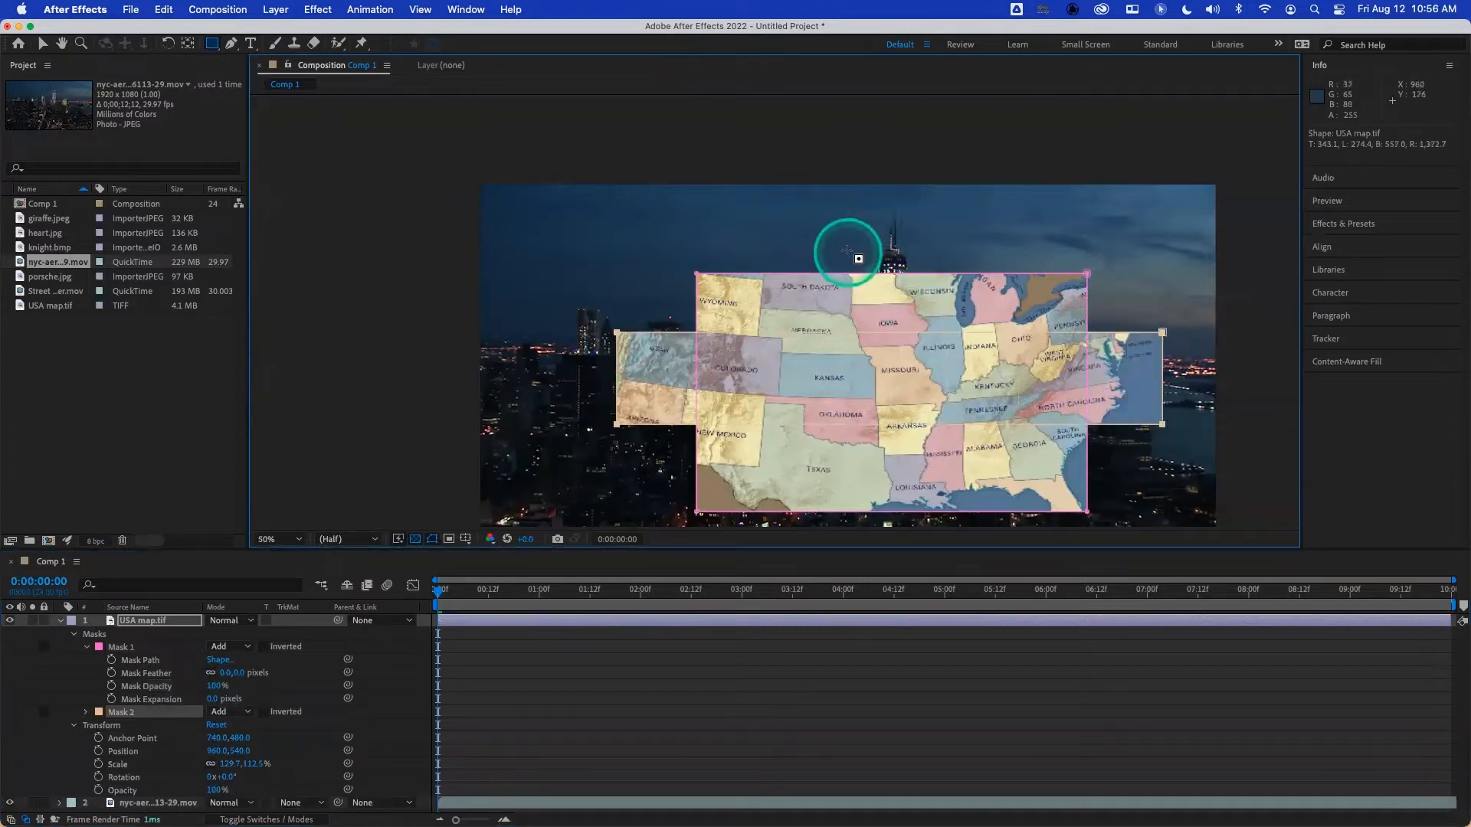
mouse_move(840, 232)
left_mouse_down()
mouse_move(917, 467)
mouse_move(925, 552)
left_mouse_up()
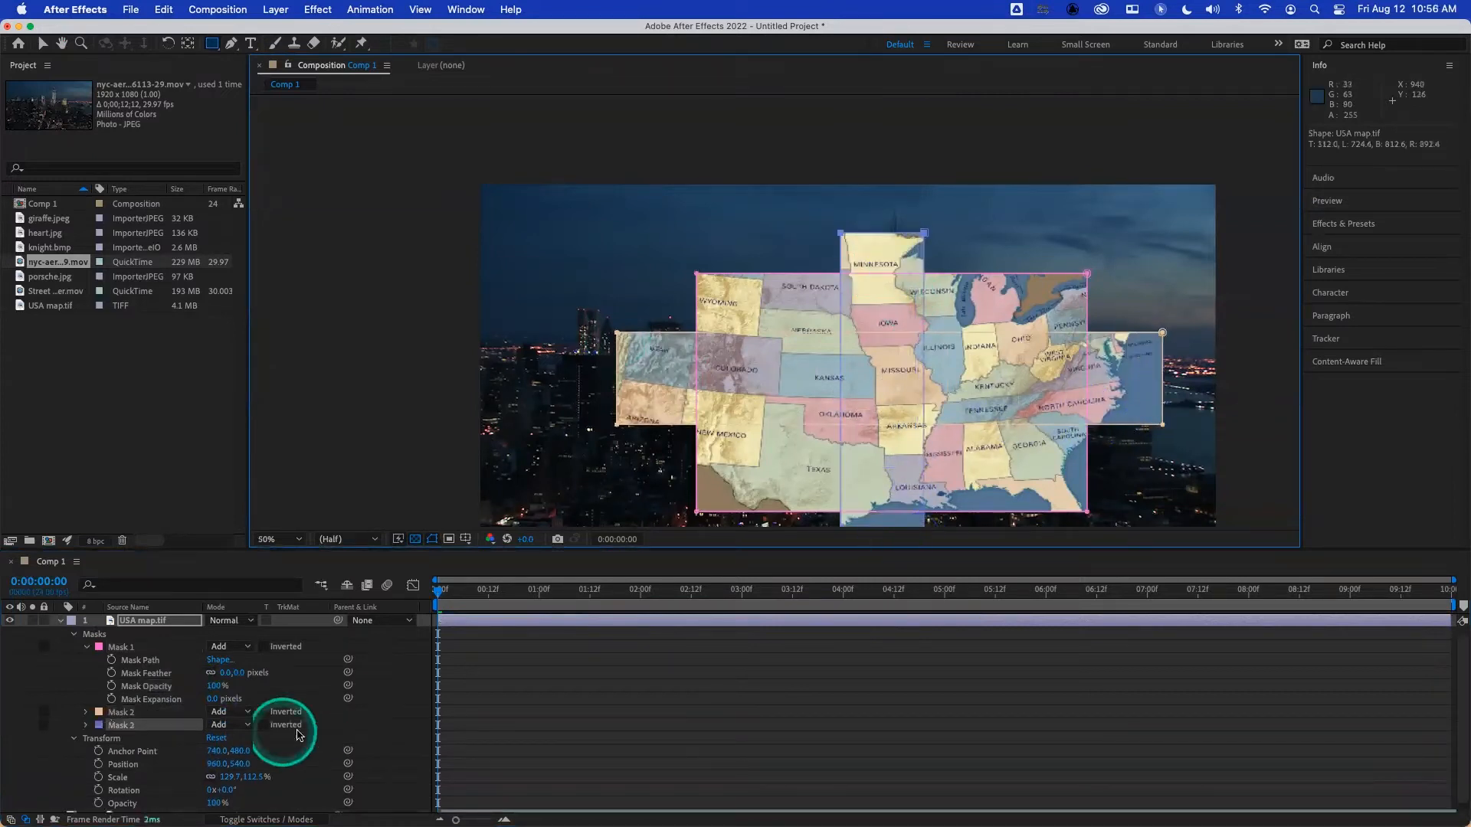
- Lower the map masks' Mask Opacity individually: Mask 2 to 36%, Mask 3 to about 12%, and Mask 1 to about 29%
left_click(84, 712)
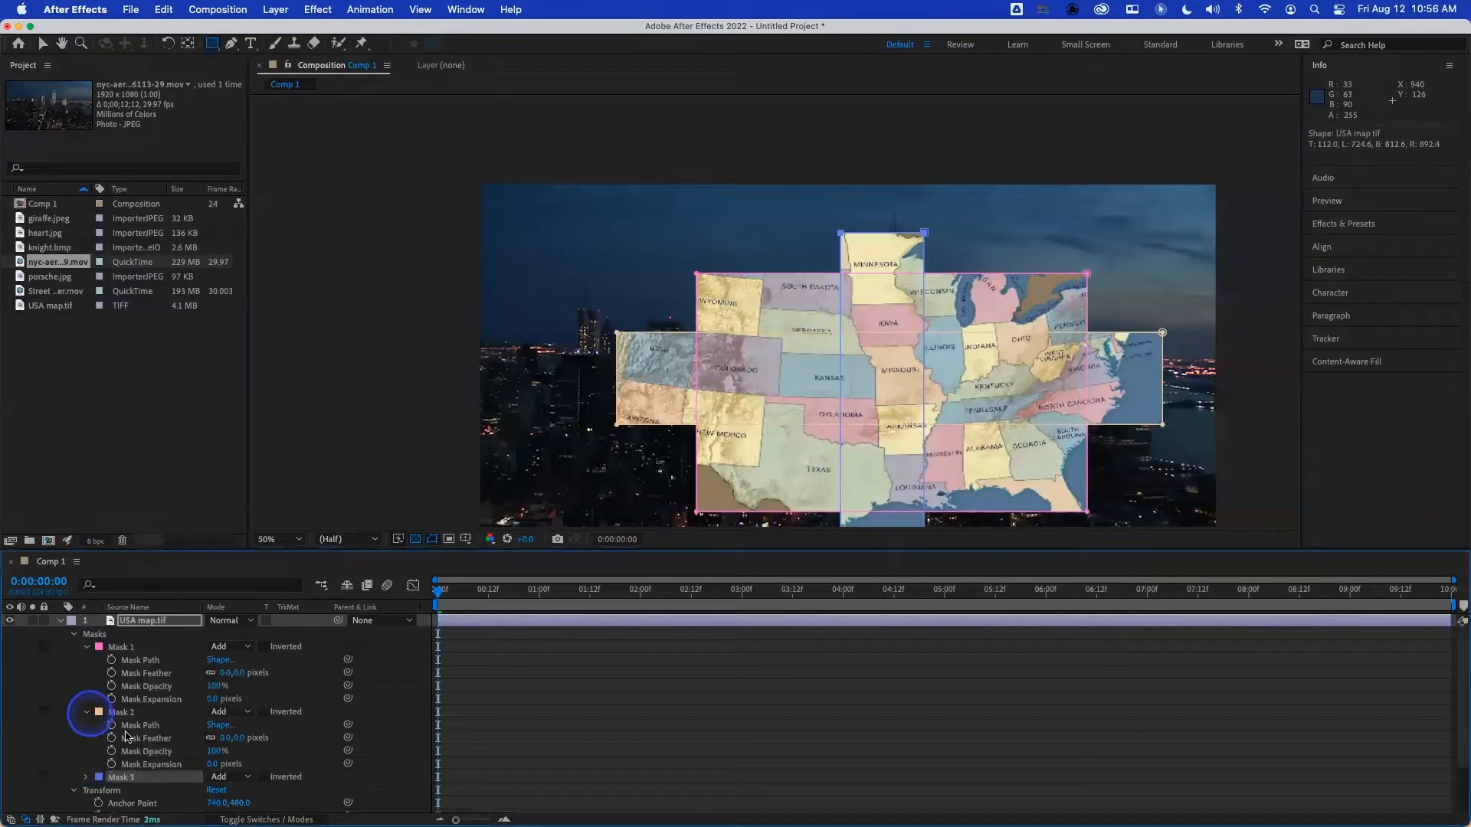
left_click_drag(213, 753, 160, 752)
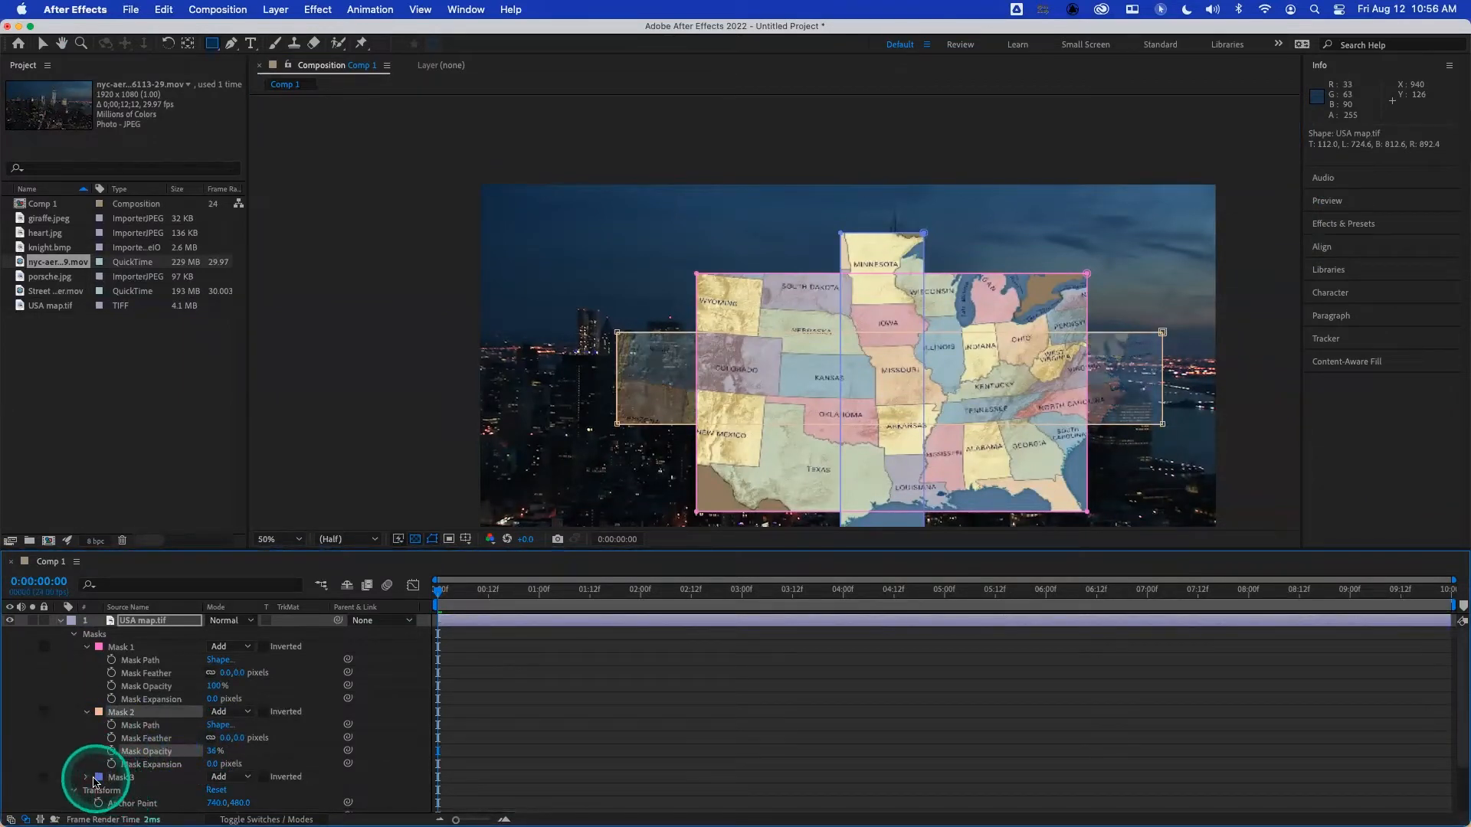
left_click(86, 778)
left_click_drag(211, 793, 161, 797)
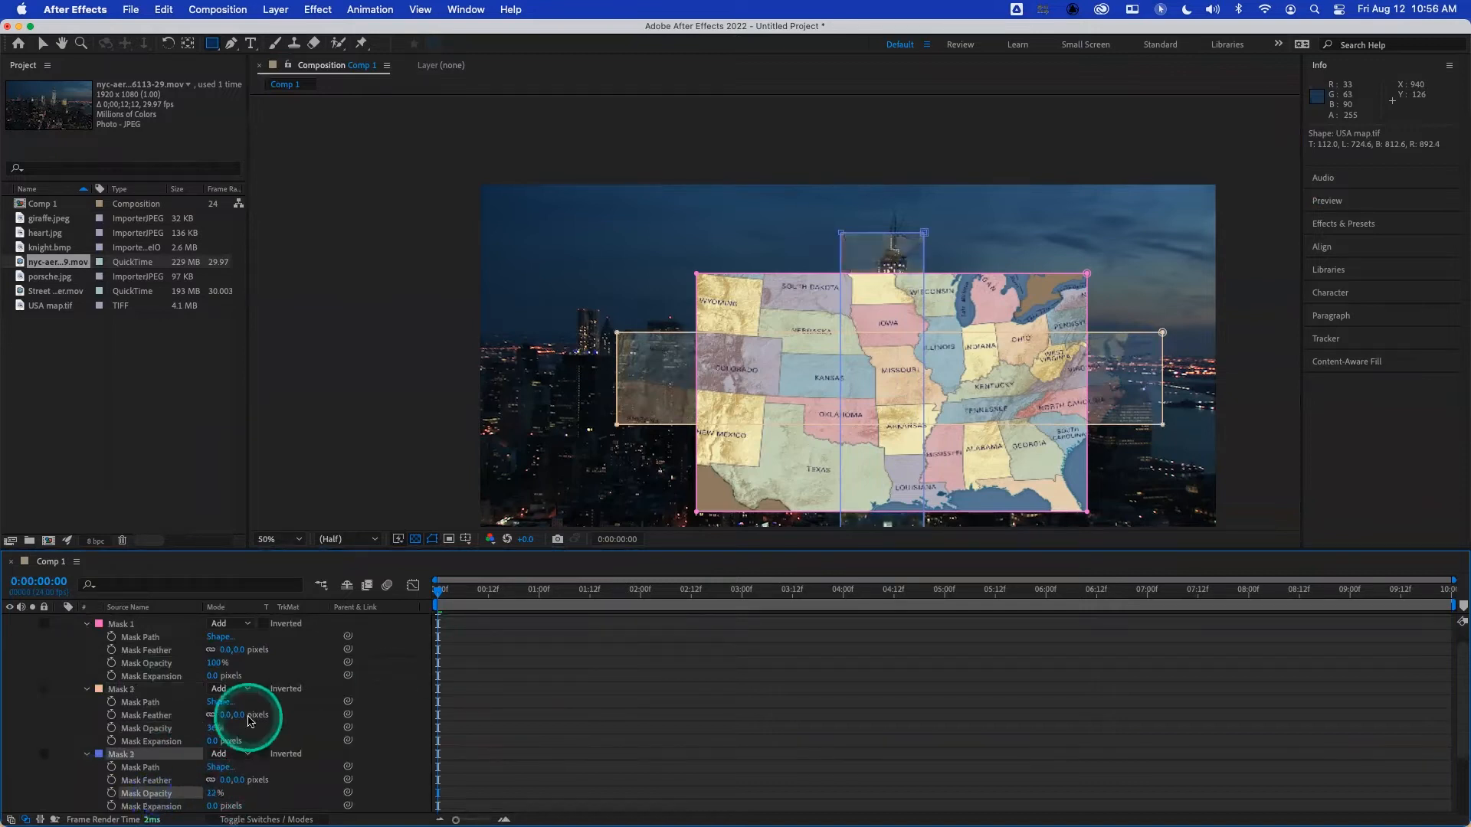
left_click_drag(215, 663, 153, 670)
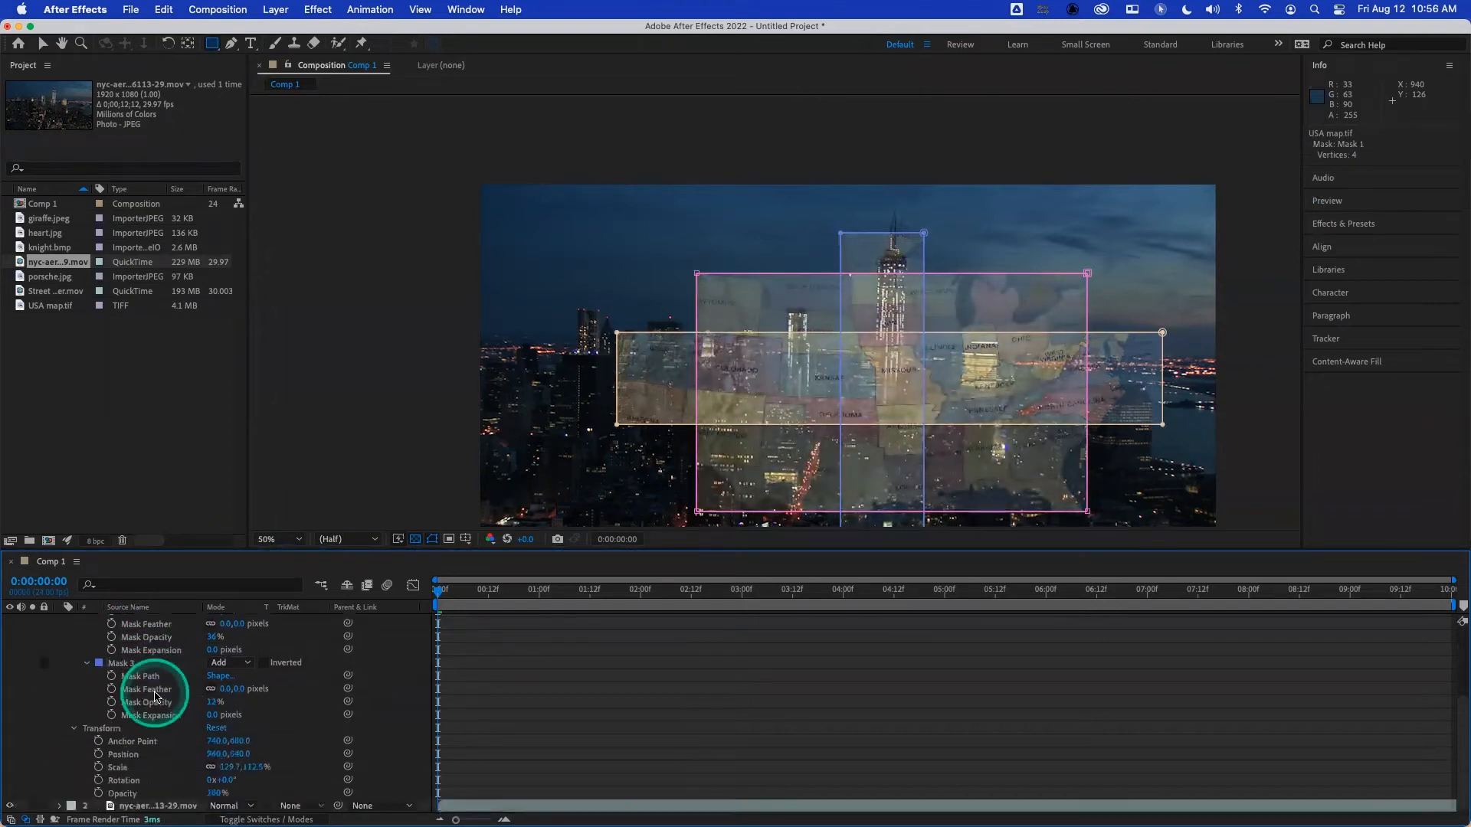
- Replace the USA map layer with giraffe.jpeg above the city footage, and fit the giraffe to the composition height
scroll(148, 686, "up", 1)
left_click(170, 621)
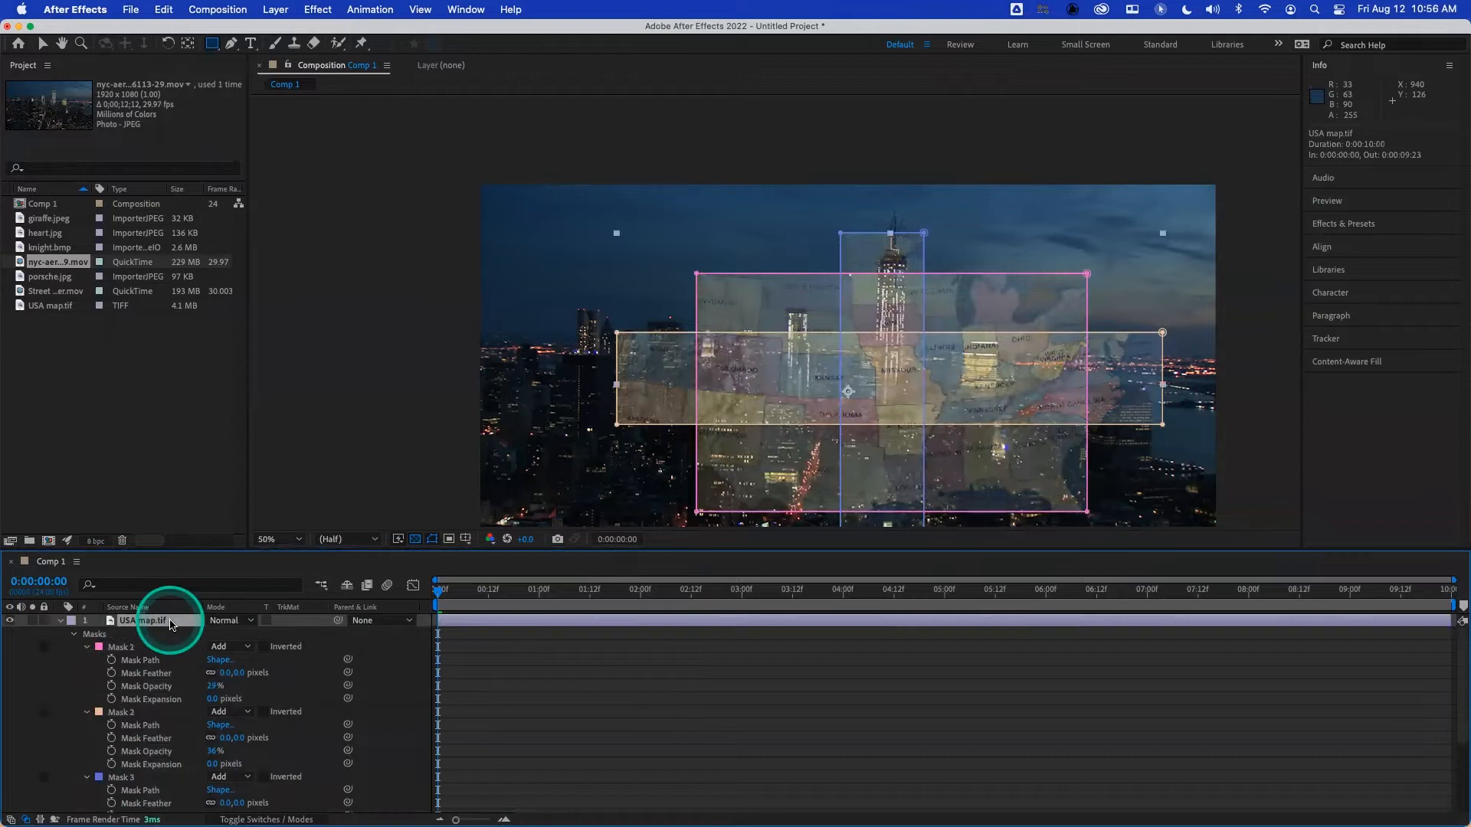
key("Delete")
left_click(117, 375)
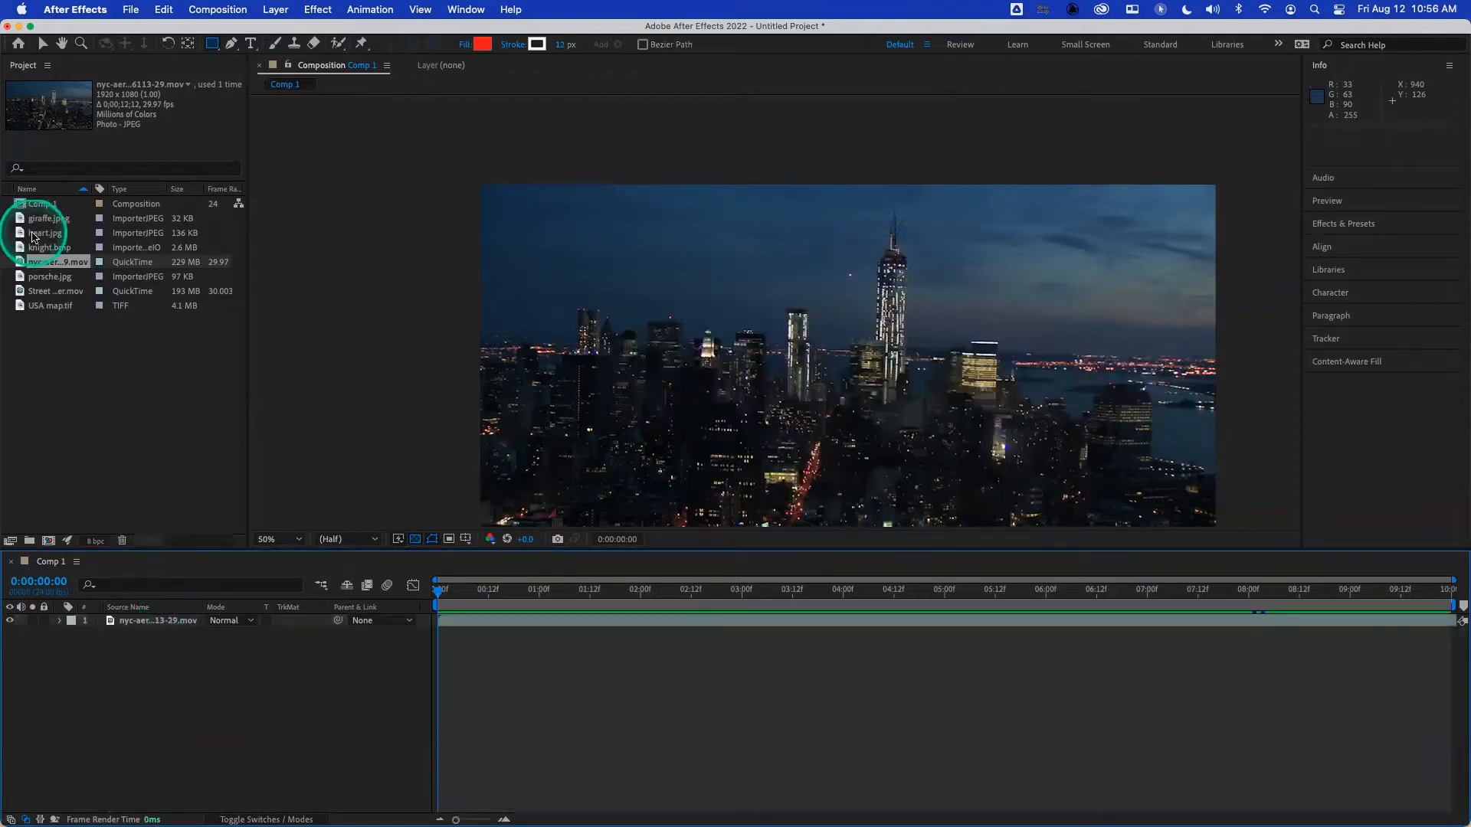
left_click_drag(23, 223, 171, 619)
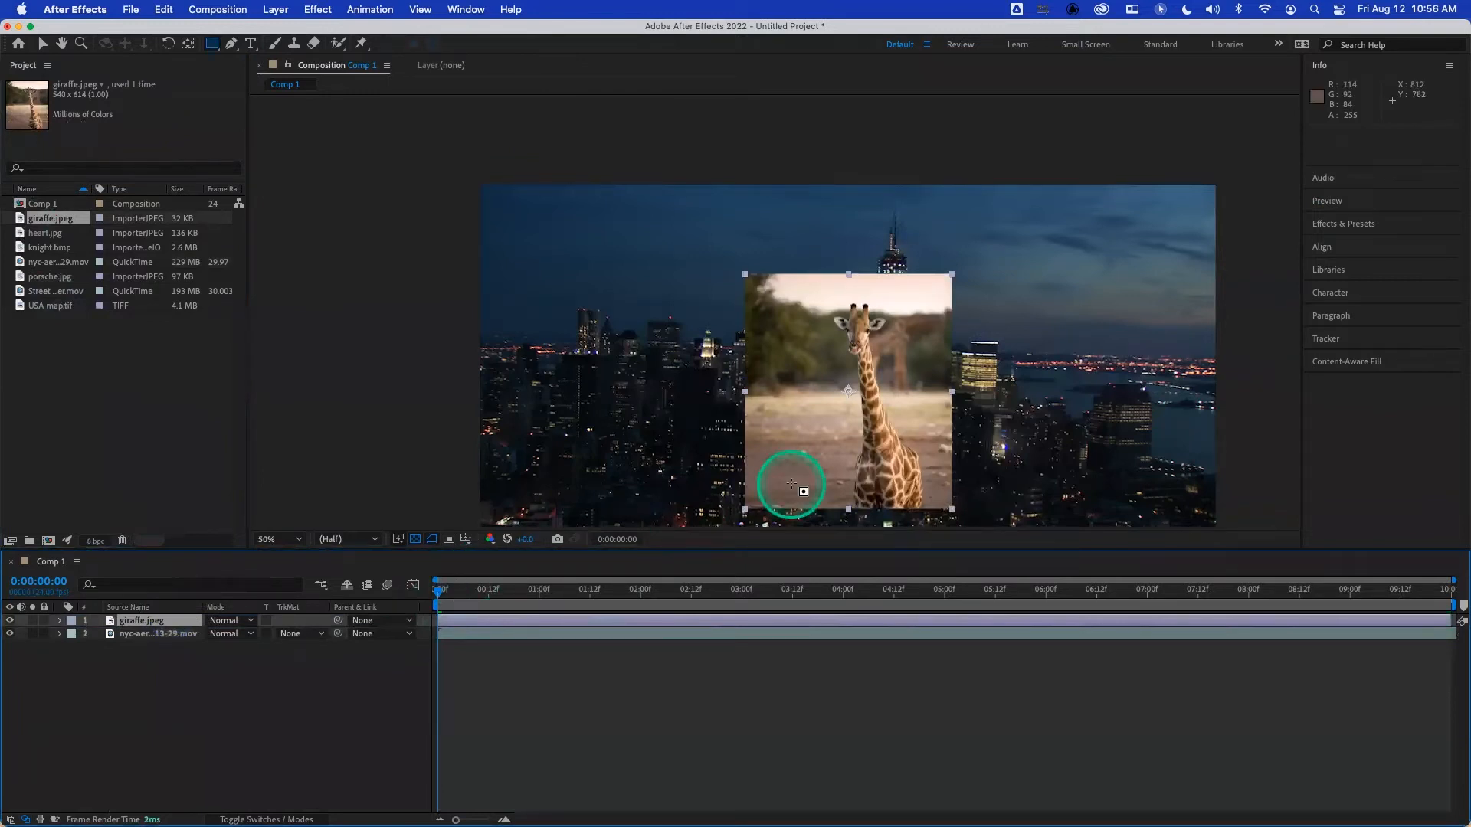
key("super+alt+shift+g")
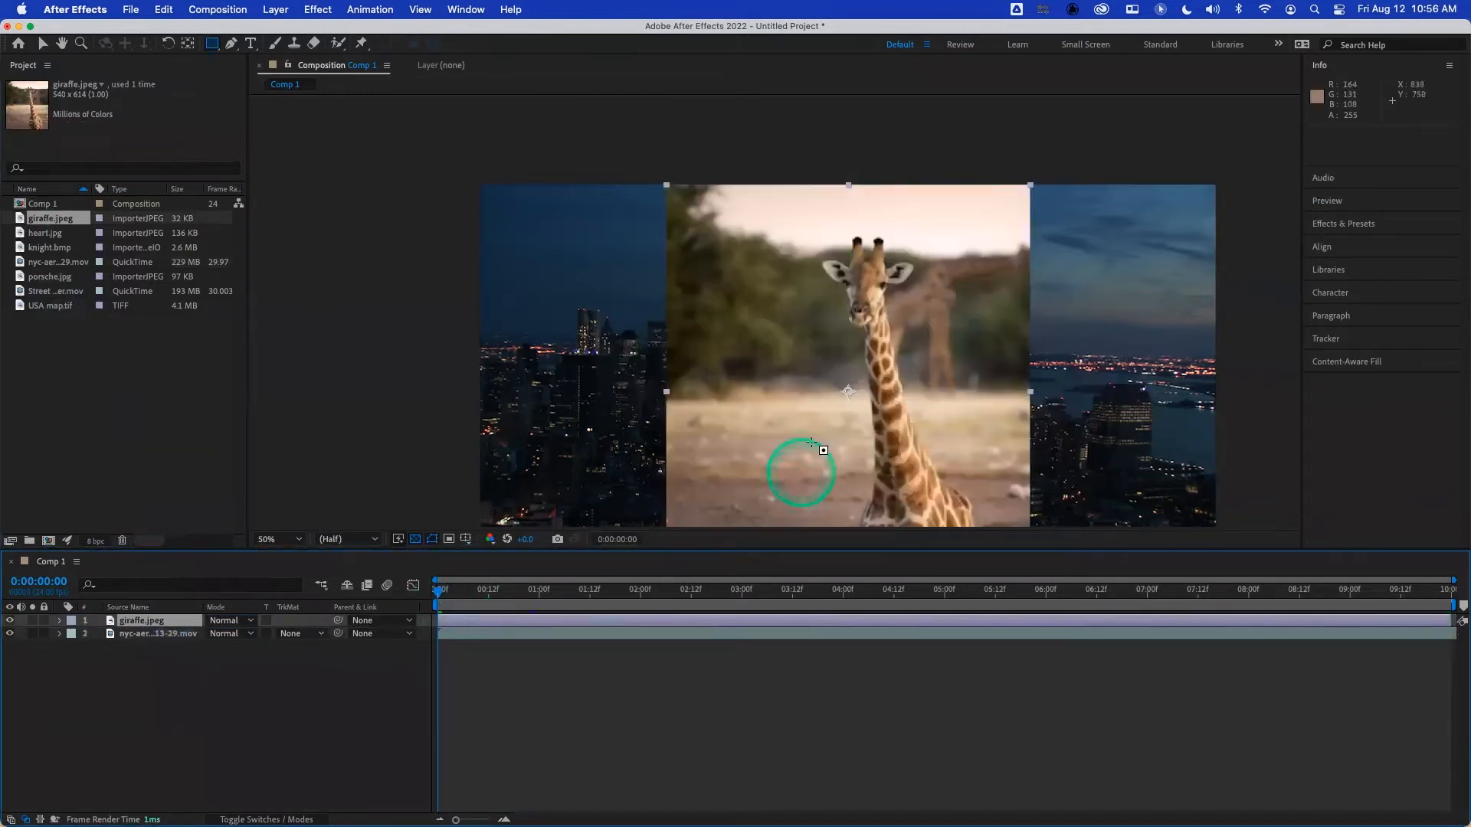
- Draw rectangular masks around the giraffe's body, neck and head, then a fourth large one enclosing nearly the whole picture
left_click_drag(808, 426, 749, 332)
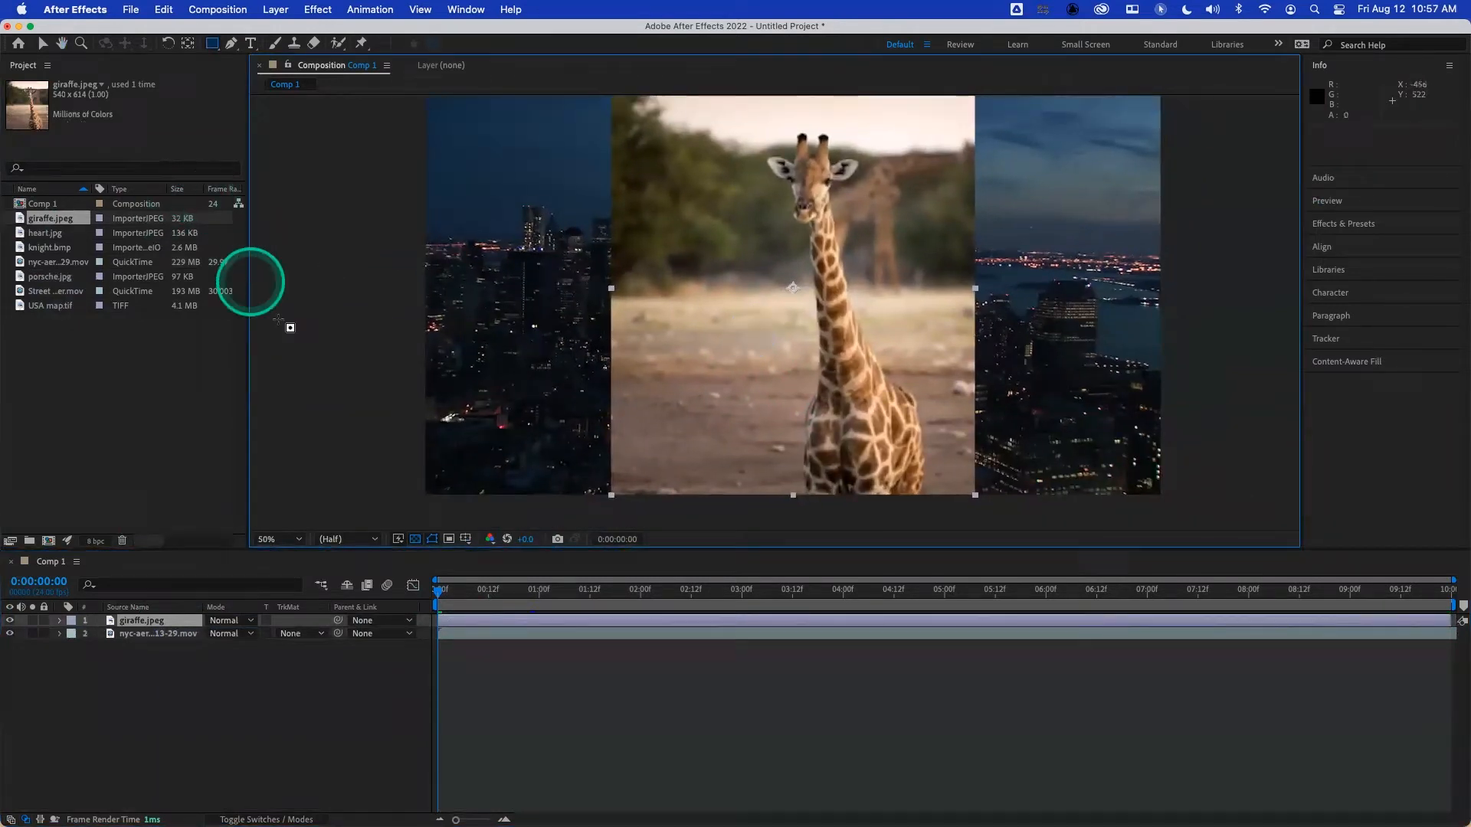
left_click_drag(735, 379, 971, 482)
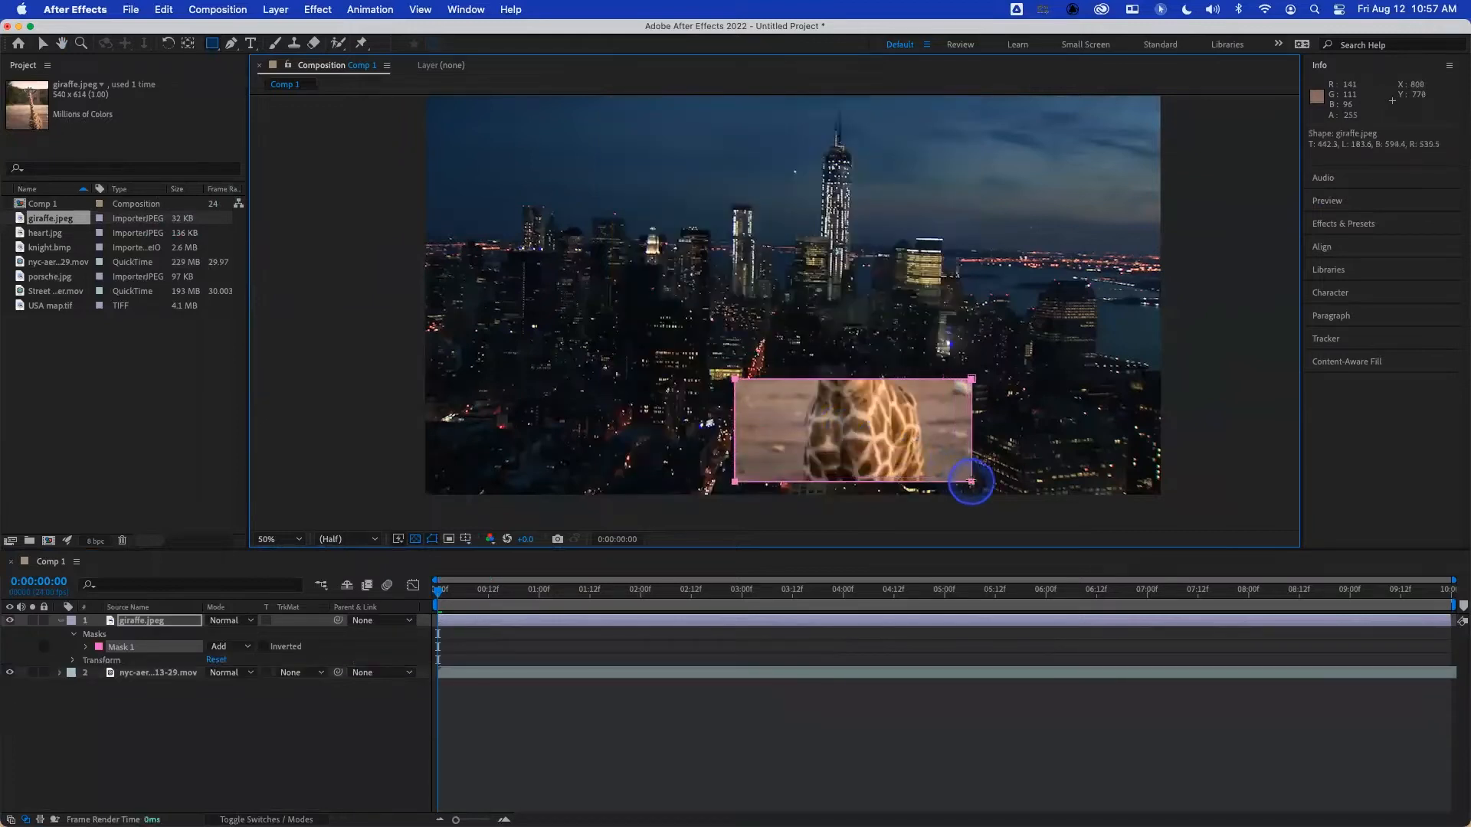
left_click_drag(719, 249, 967, 358)
left_click_drag(708, 140, 874, 226)
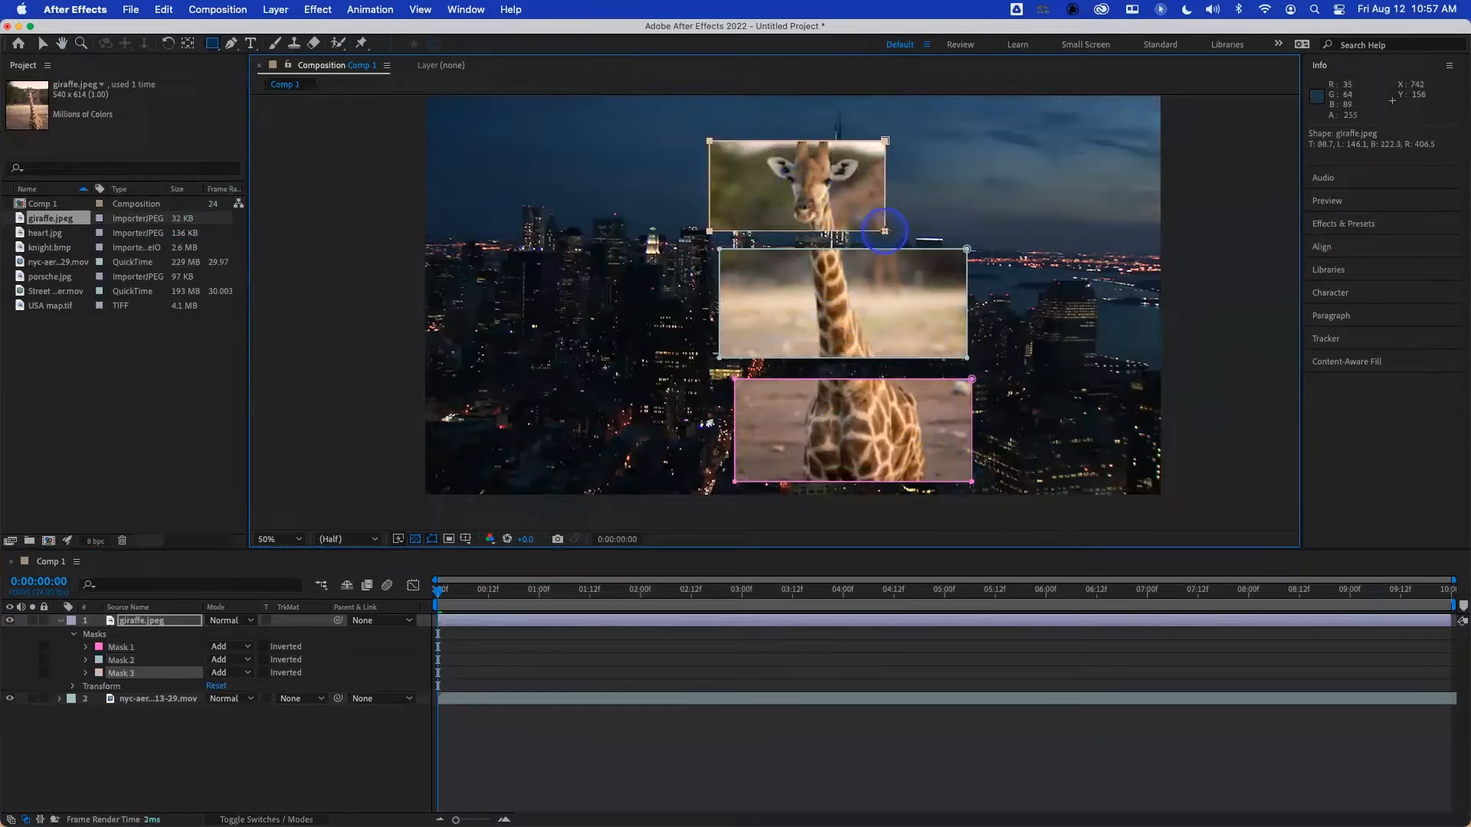
left_click_drag(648, 98, 1012, 510)
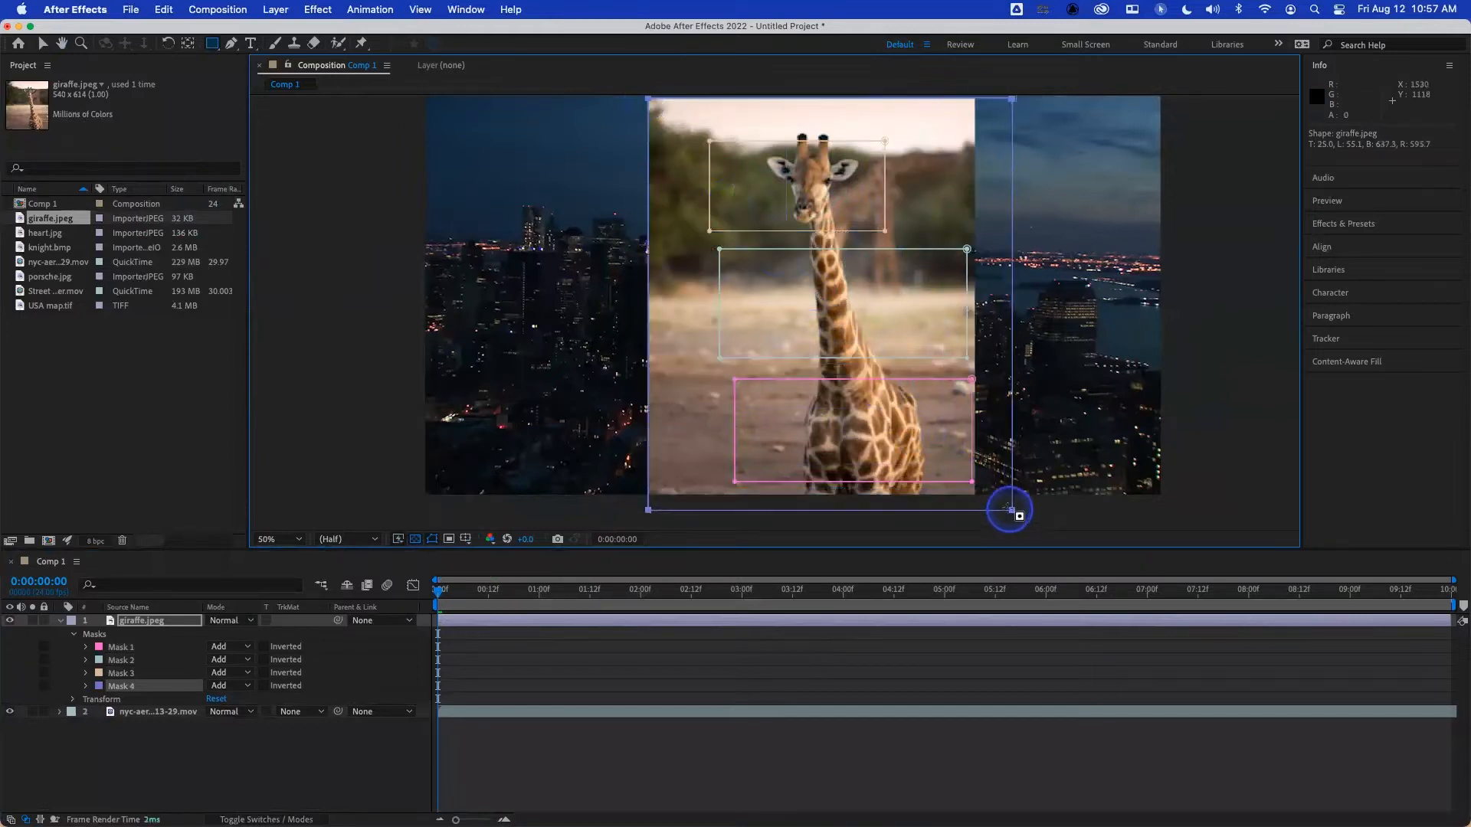
- Set the Mask Opacity of all four giraffe masks, Mask 1 through Mask 4, to 0%
left_click(85, 648)
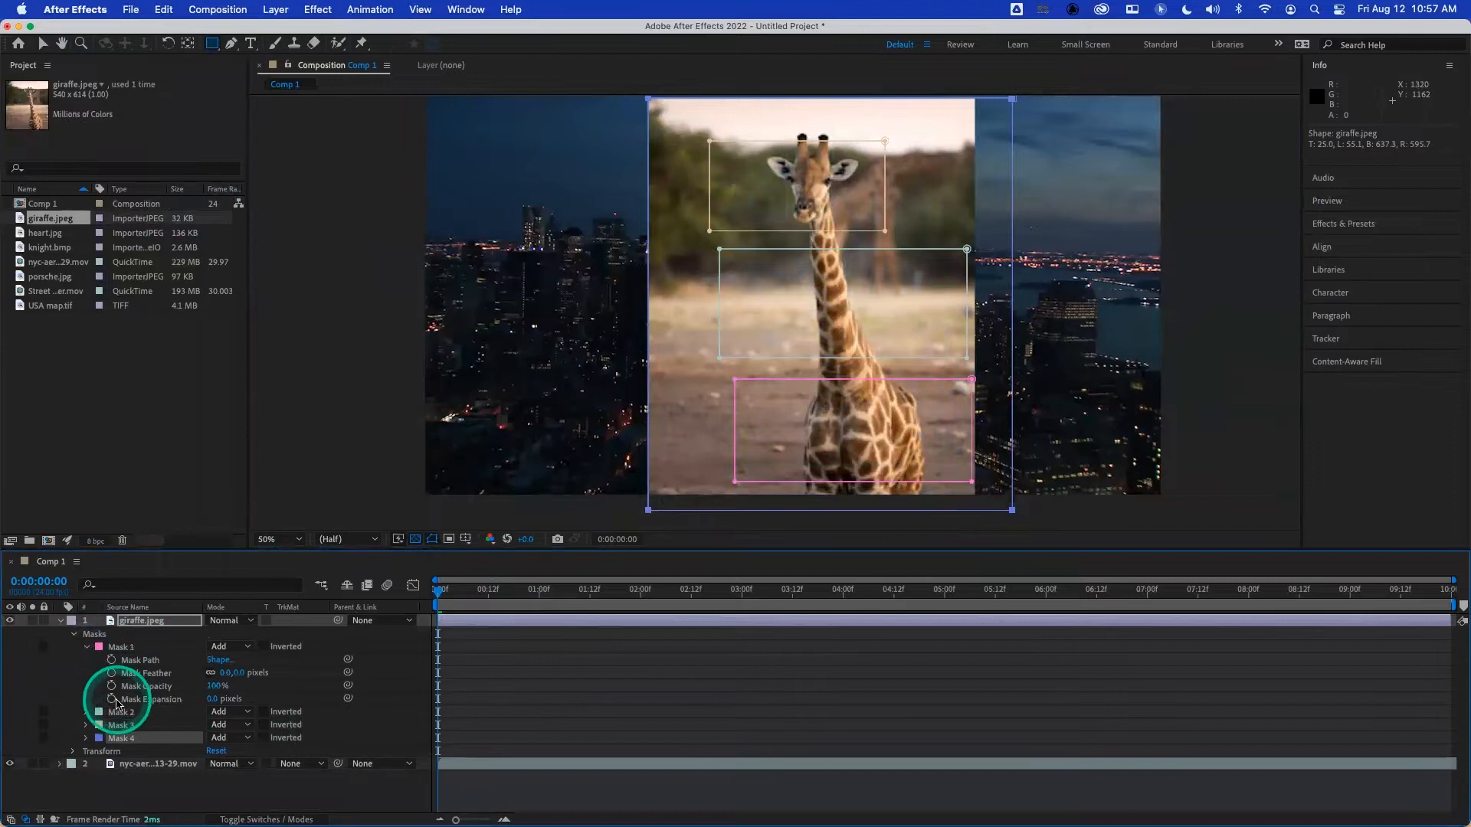
left_click_drag(180, 685, 85, 711)
left_click(86, 712)
left_click_drag(197, 750, 61, 745)
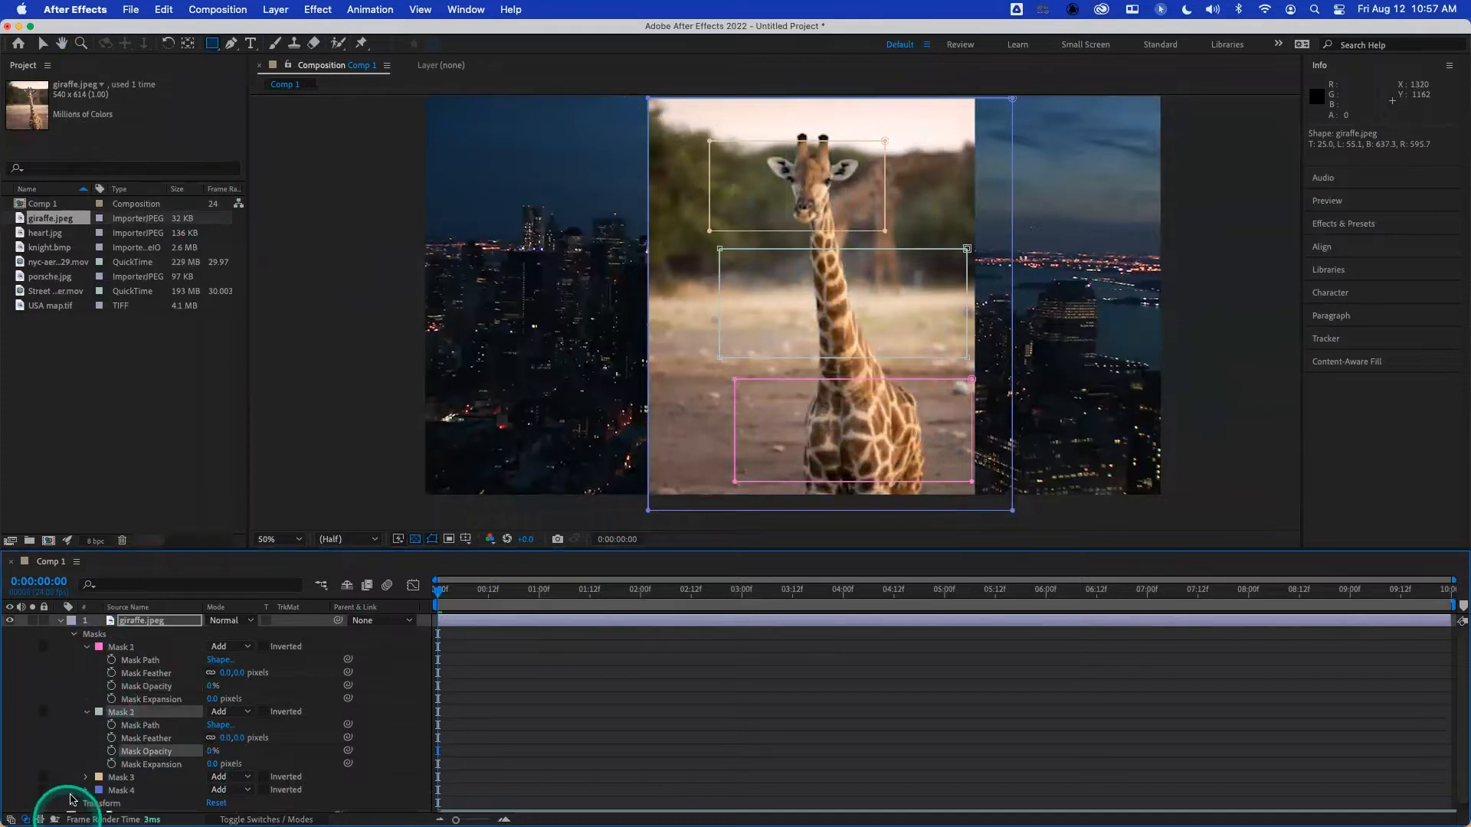
left_click(86, 778)
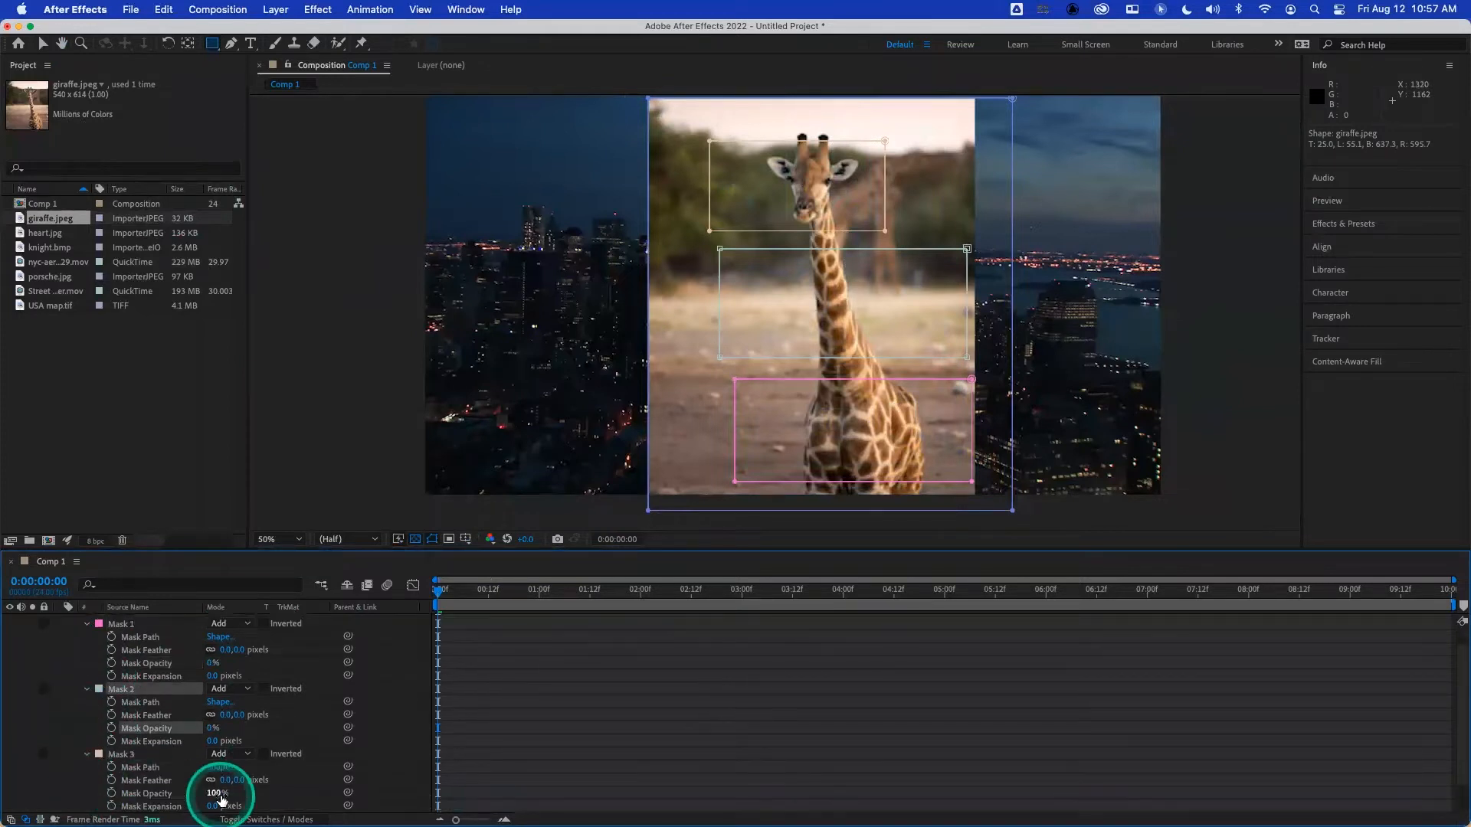
left_click_drag(218, 800, 20, 795)
scroll(146, 743, "down", 3)
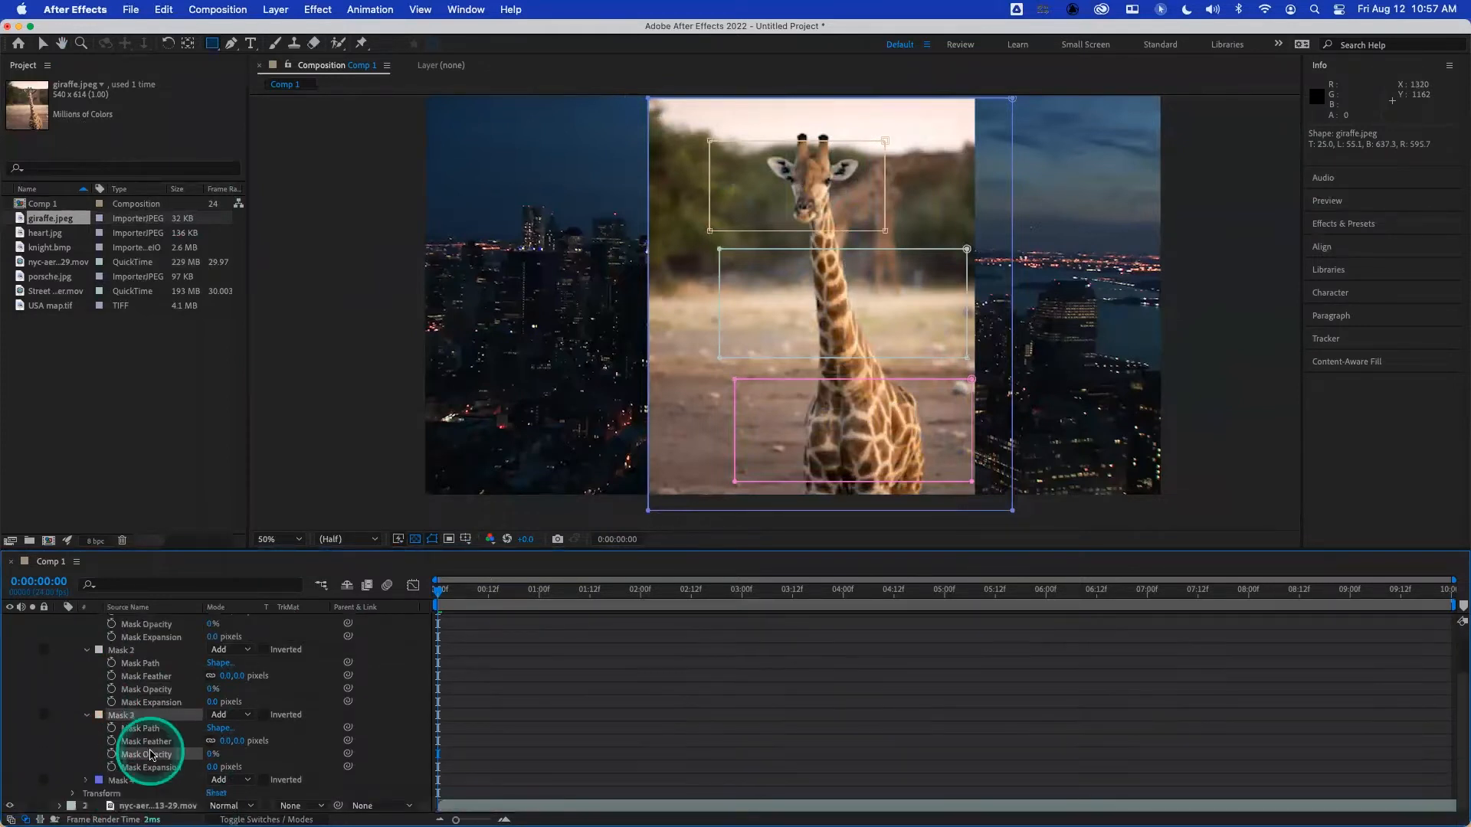
left_click(87, 780)
scroll(204, 785, "down", 3)
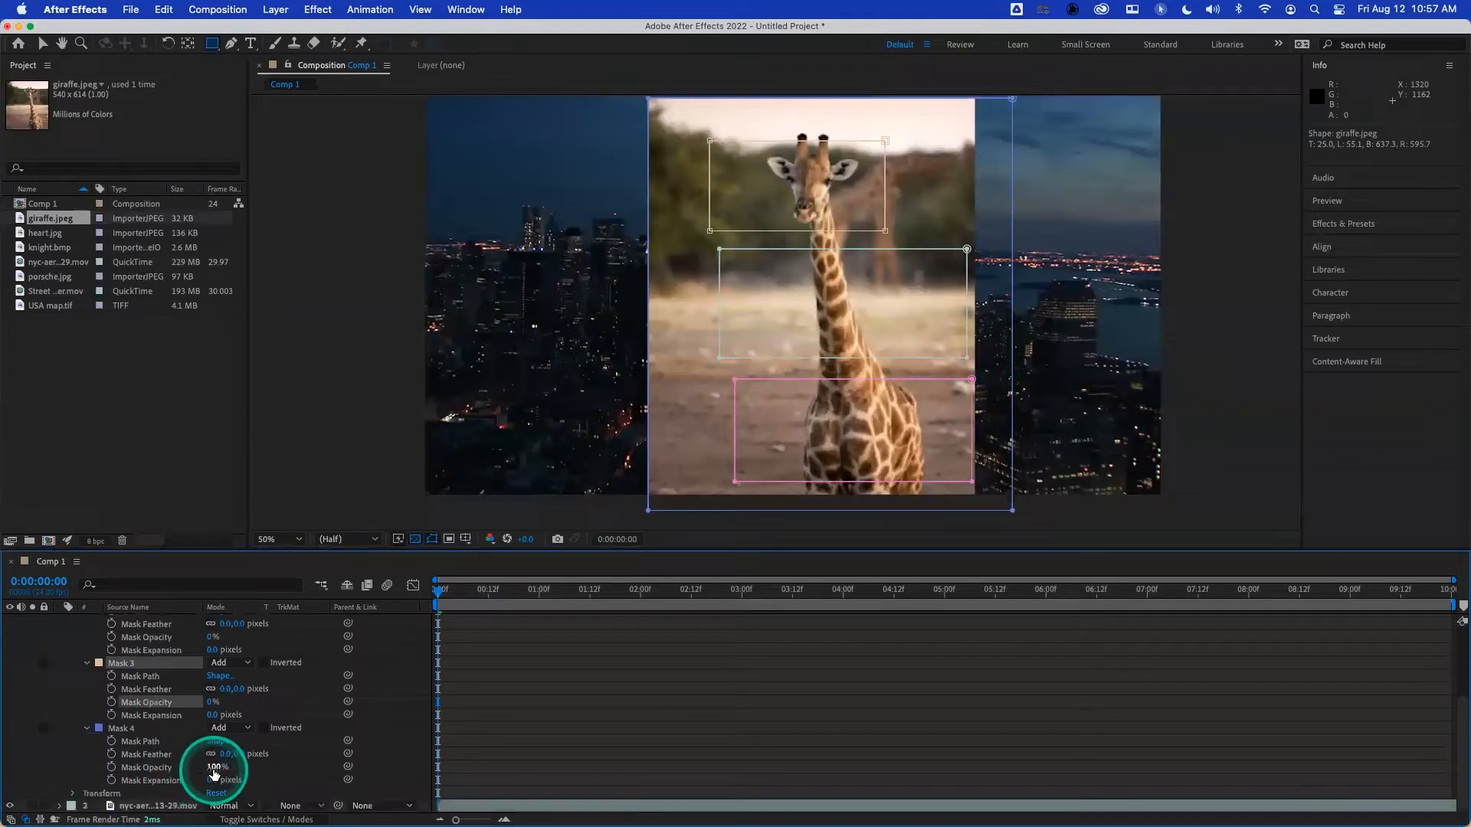
left_click_drag(193, 769, 33, 788)
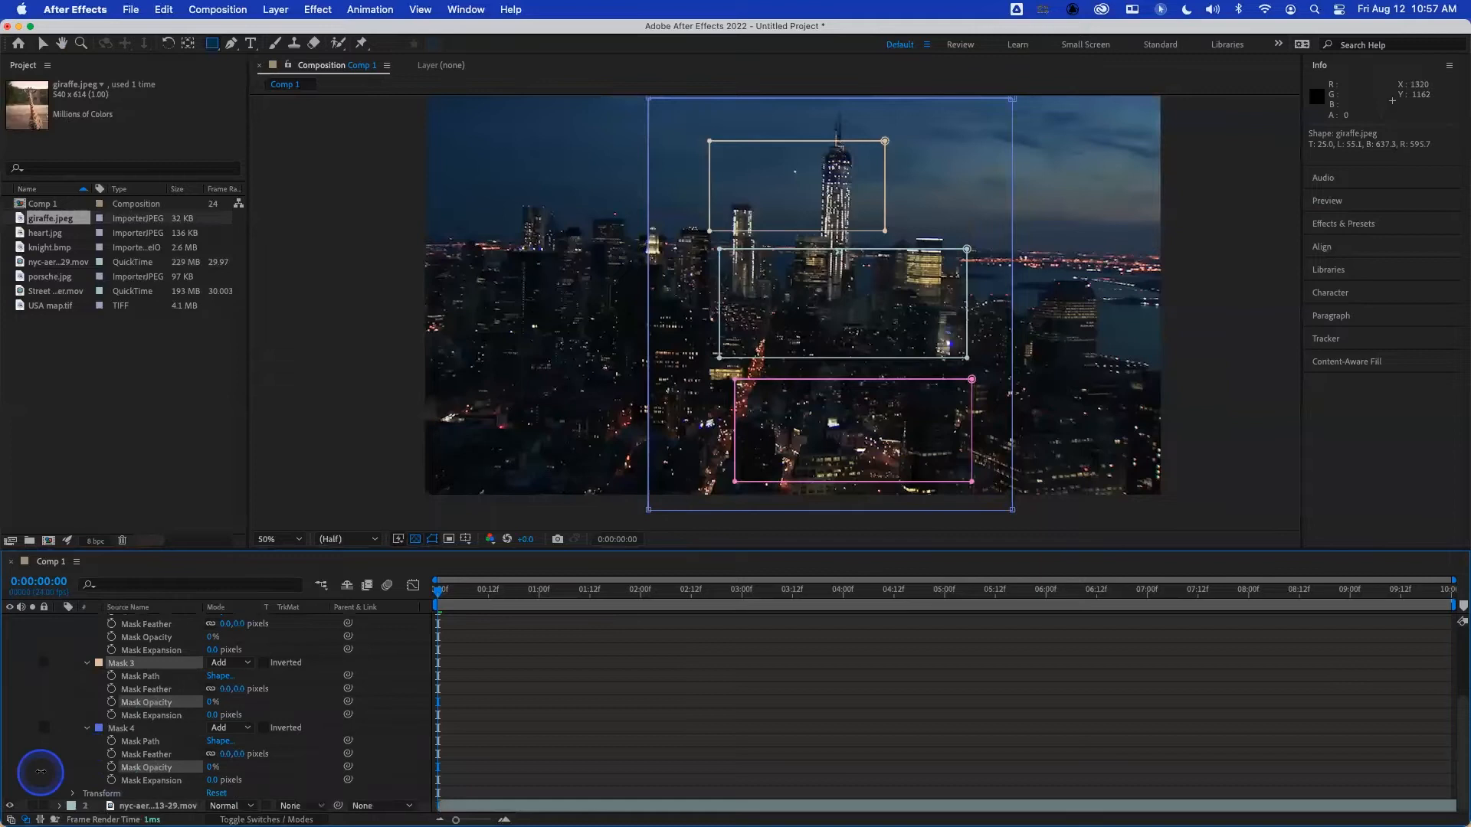
- Keyframe Mask 1's Mask Opacity from 0% at 0:00:00:00 to 100% at 0:00:01:01
scroll(126, 735, "up", 1)
scroll(125, 735, "up", 5)
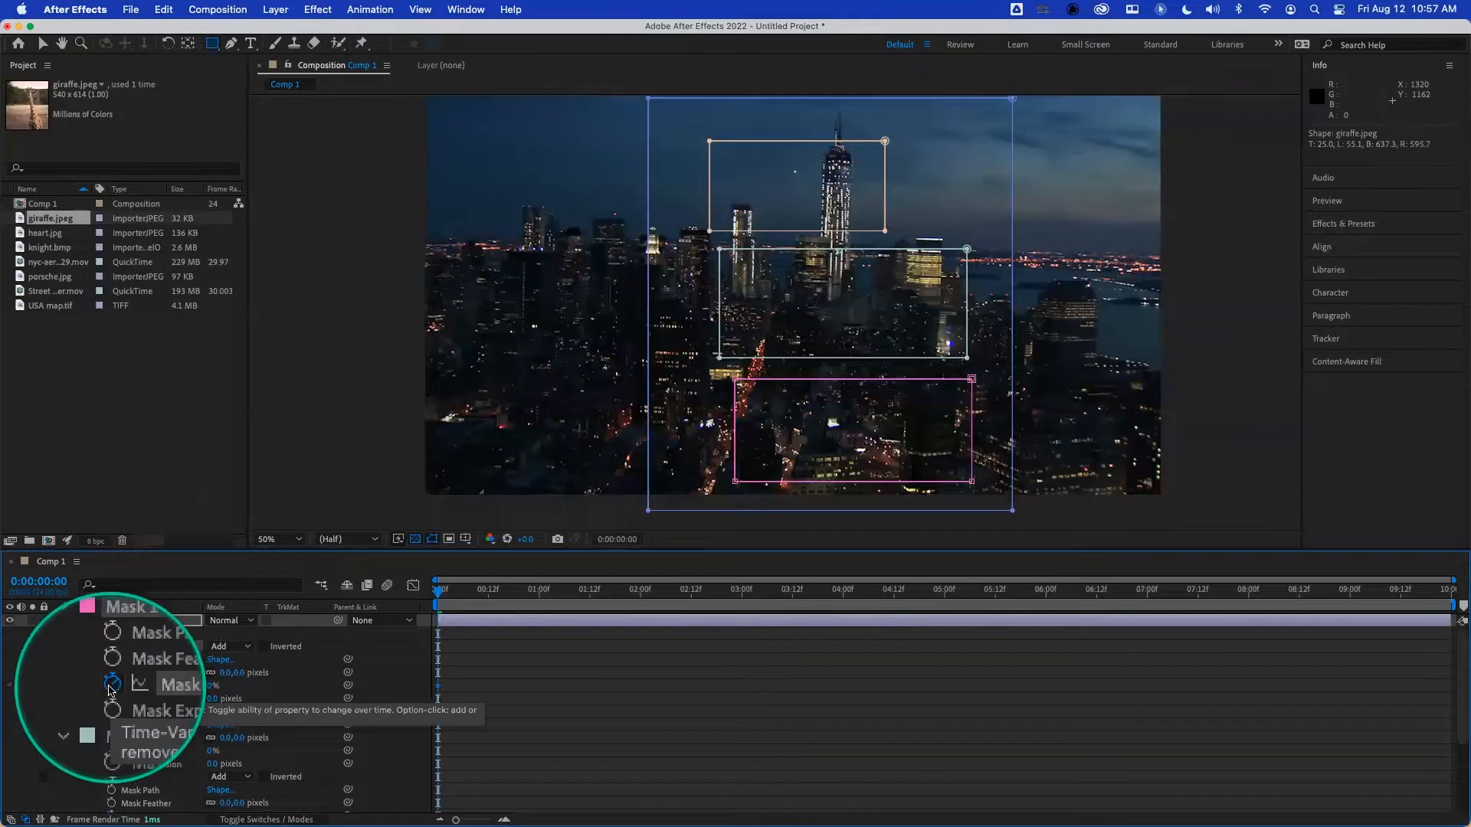
left_click_drag(496, 597, 542, 592)
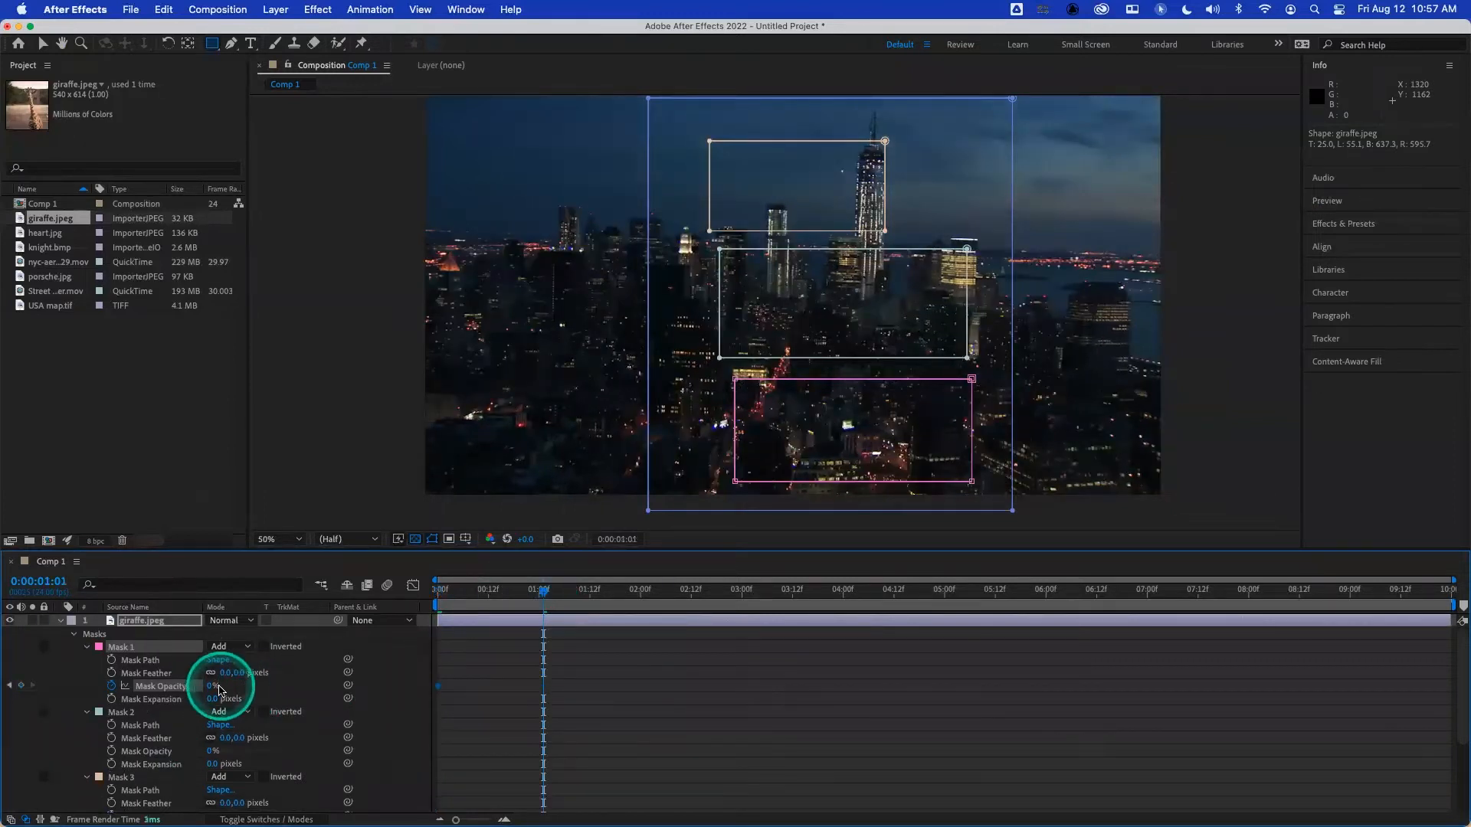
left_click_drag(212, 685, 302, 678)
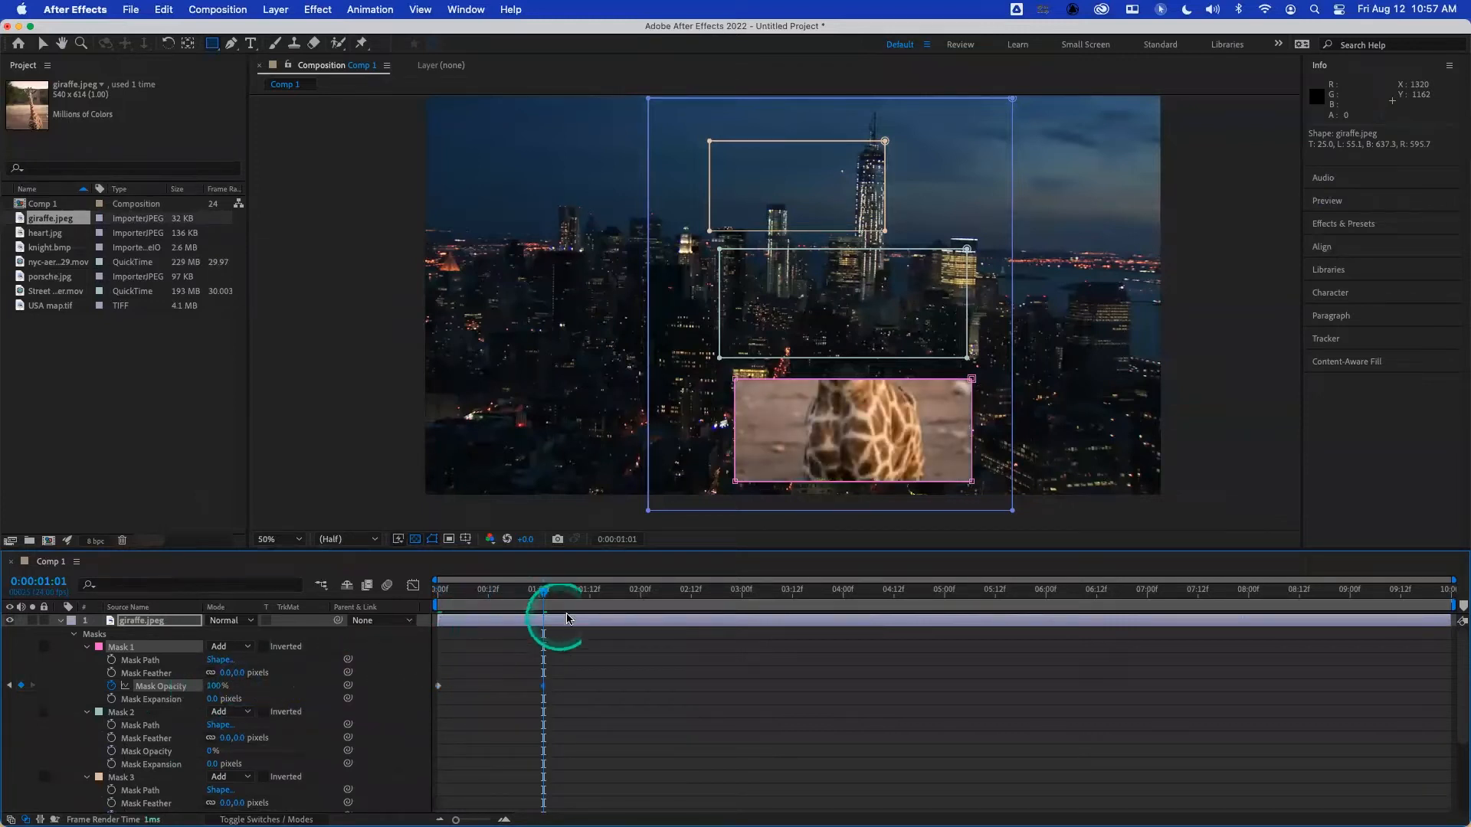
- Keyframe Mask 2's Mask Opacity from 0% at 0:00:02:00 to 100% at 0:00:02:23
left_click(642, 595)
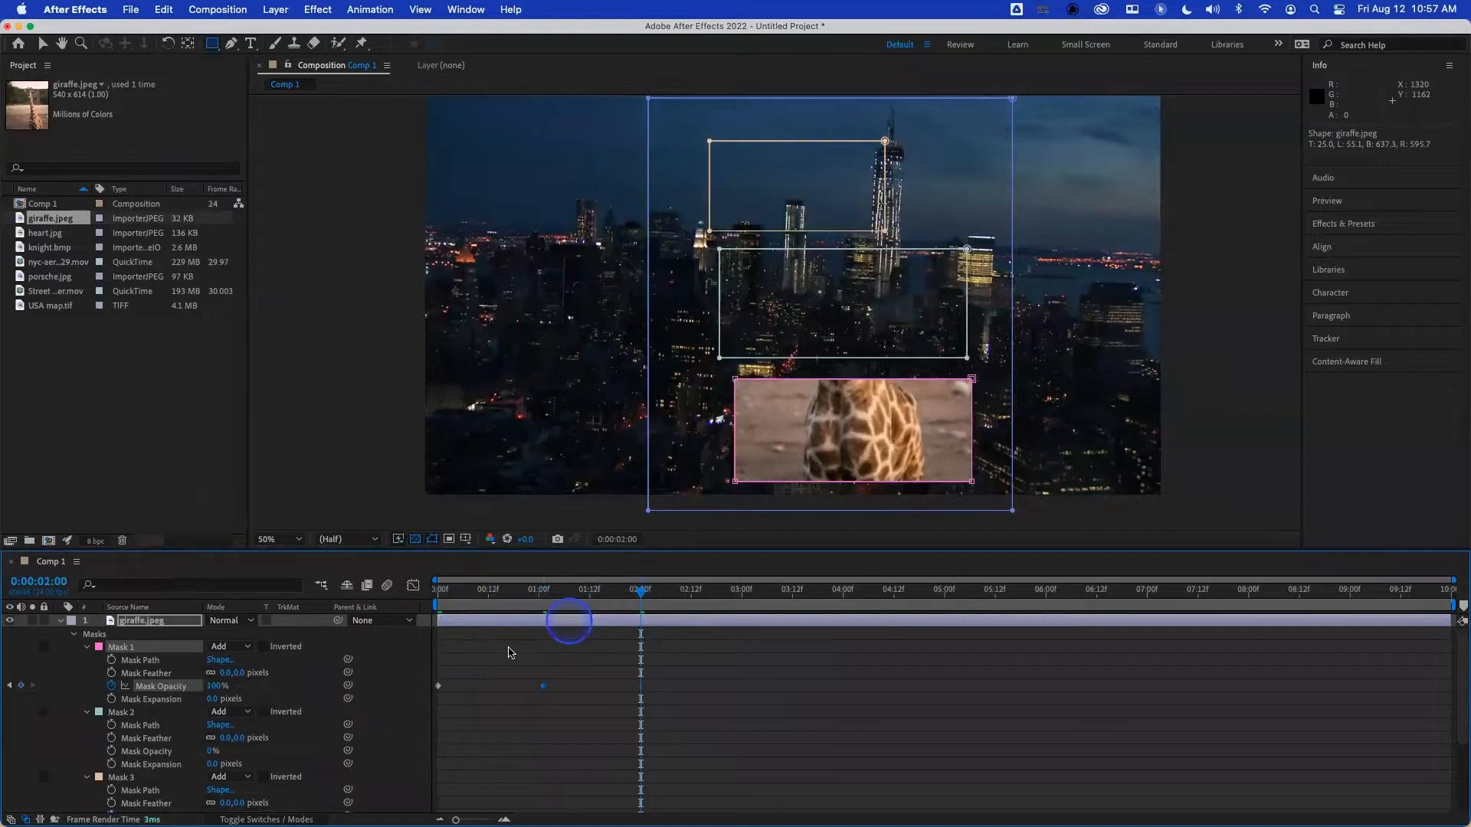
left_click(112, 751)
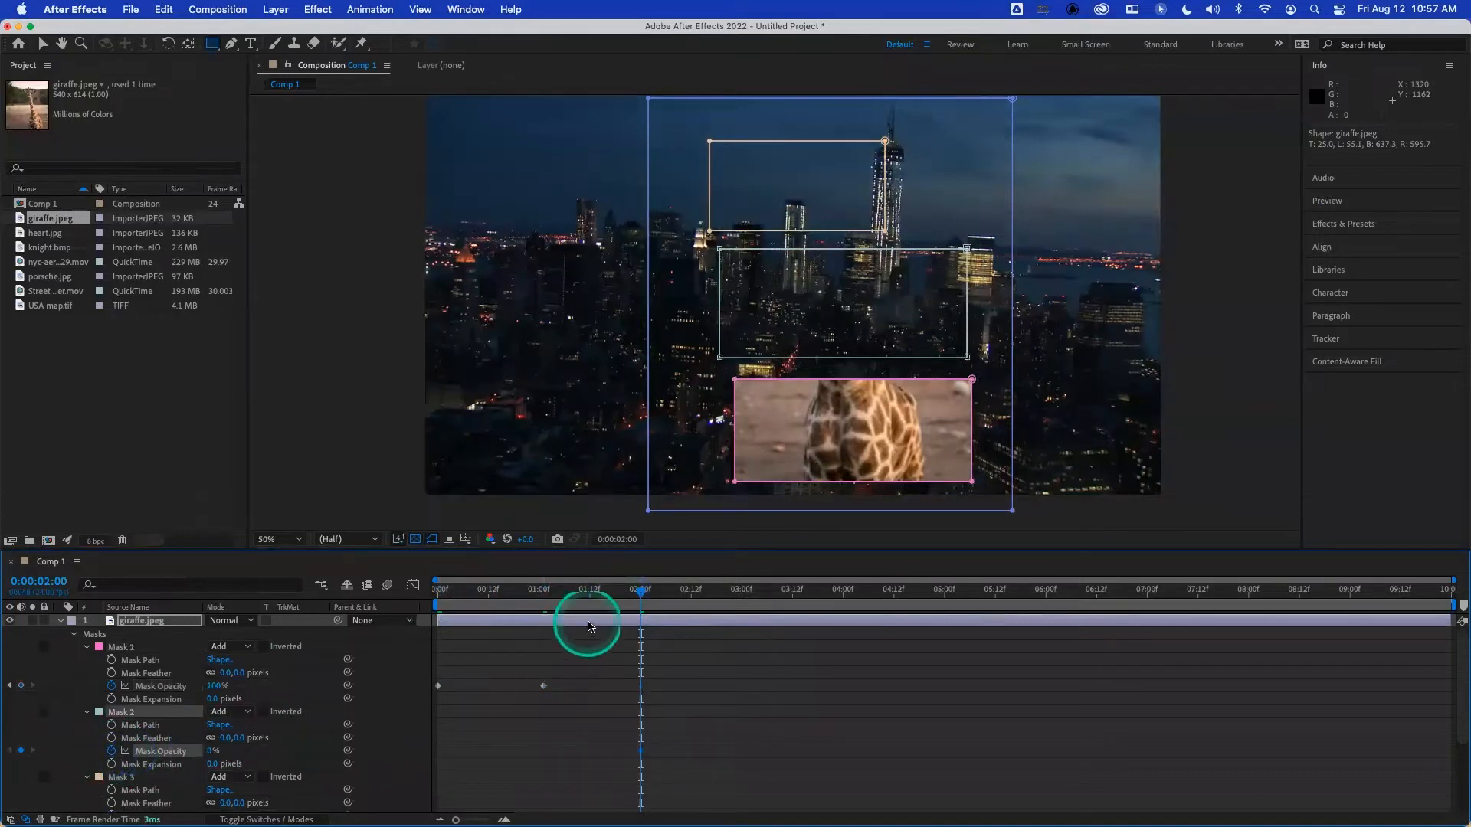
left_click(740, 593)
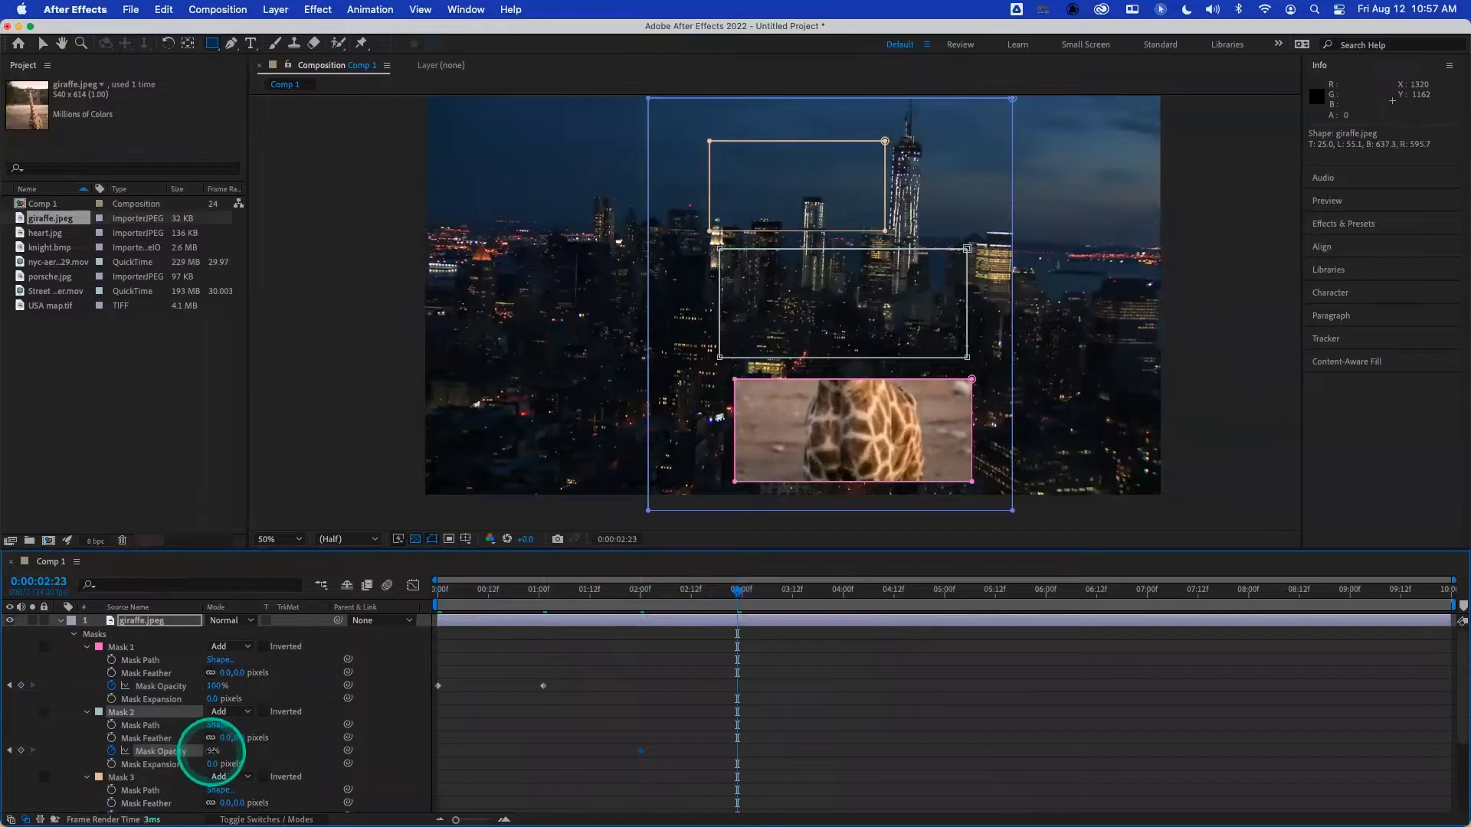
left_click_drag(211, 756, 307, 751)
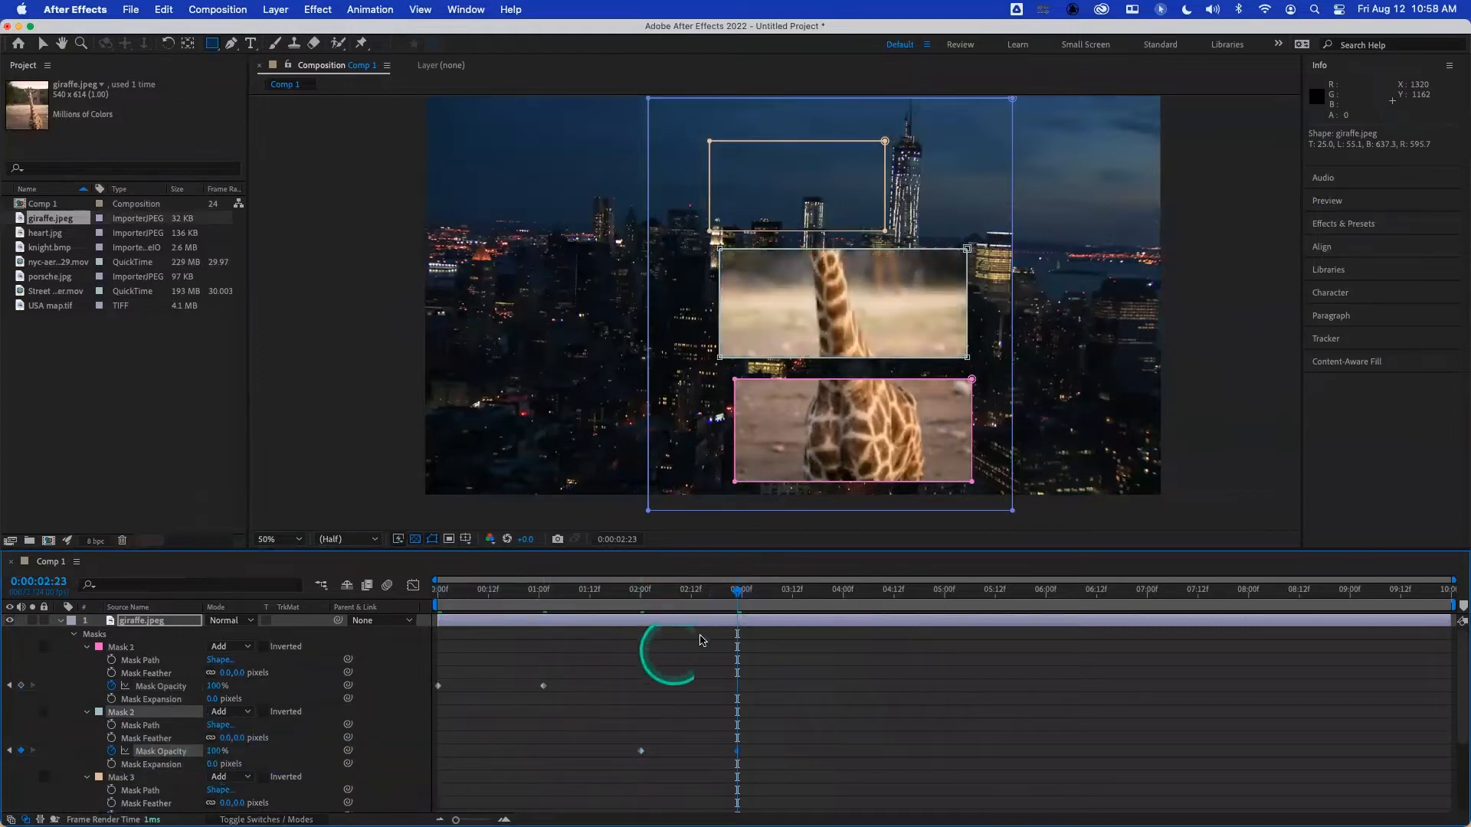
- Keyframe Mask 3's Mask Opacity from 0% at 0:00:04:00 to 100% at 0:00:05:00, and show only the layer's keyframed properties
left_click(842, 593)
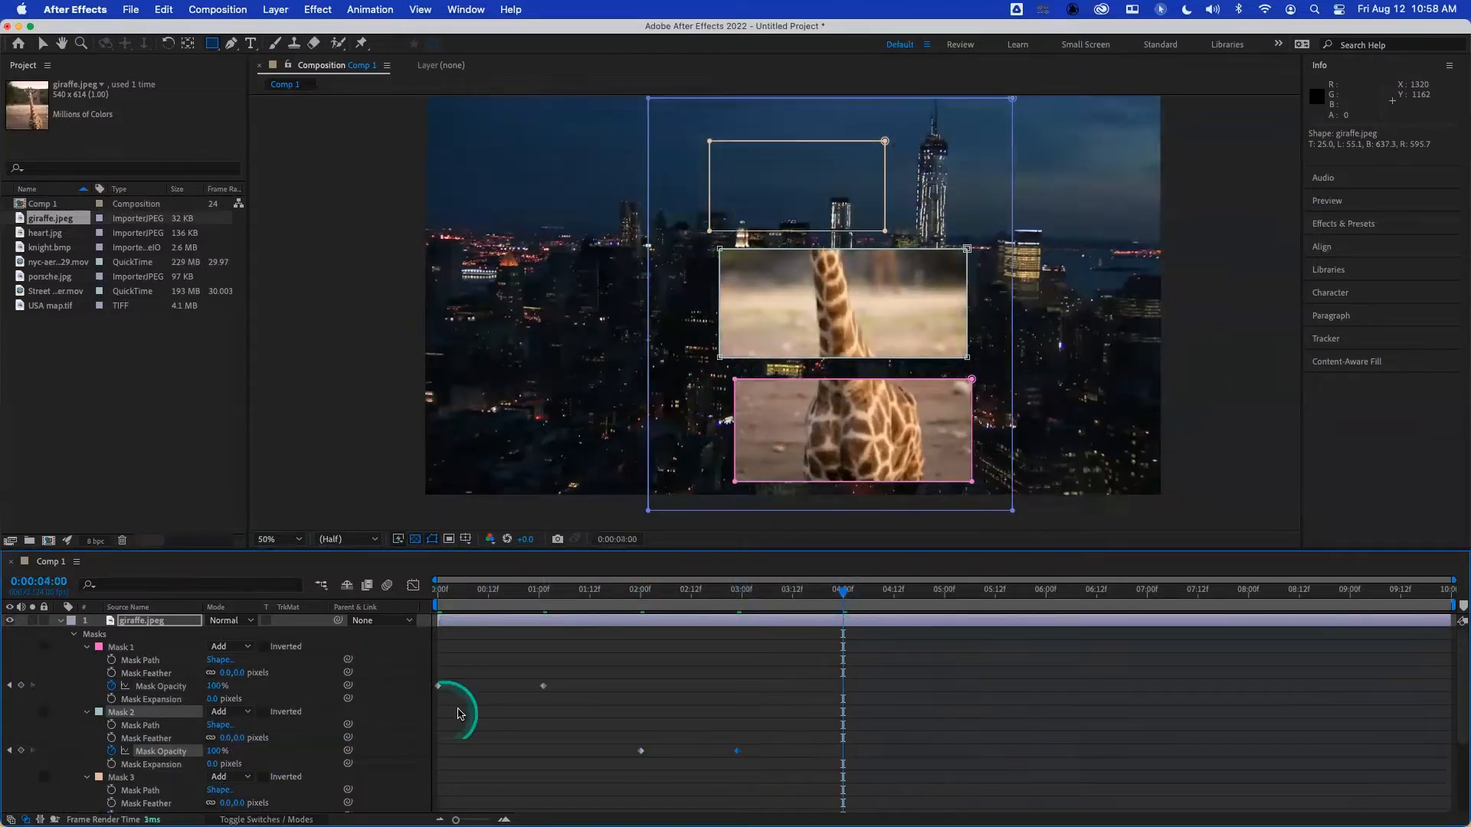
scroll(276, 766, "down", 2)
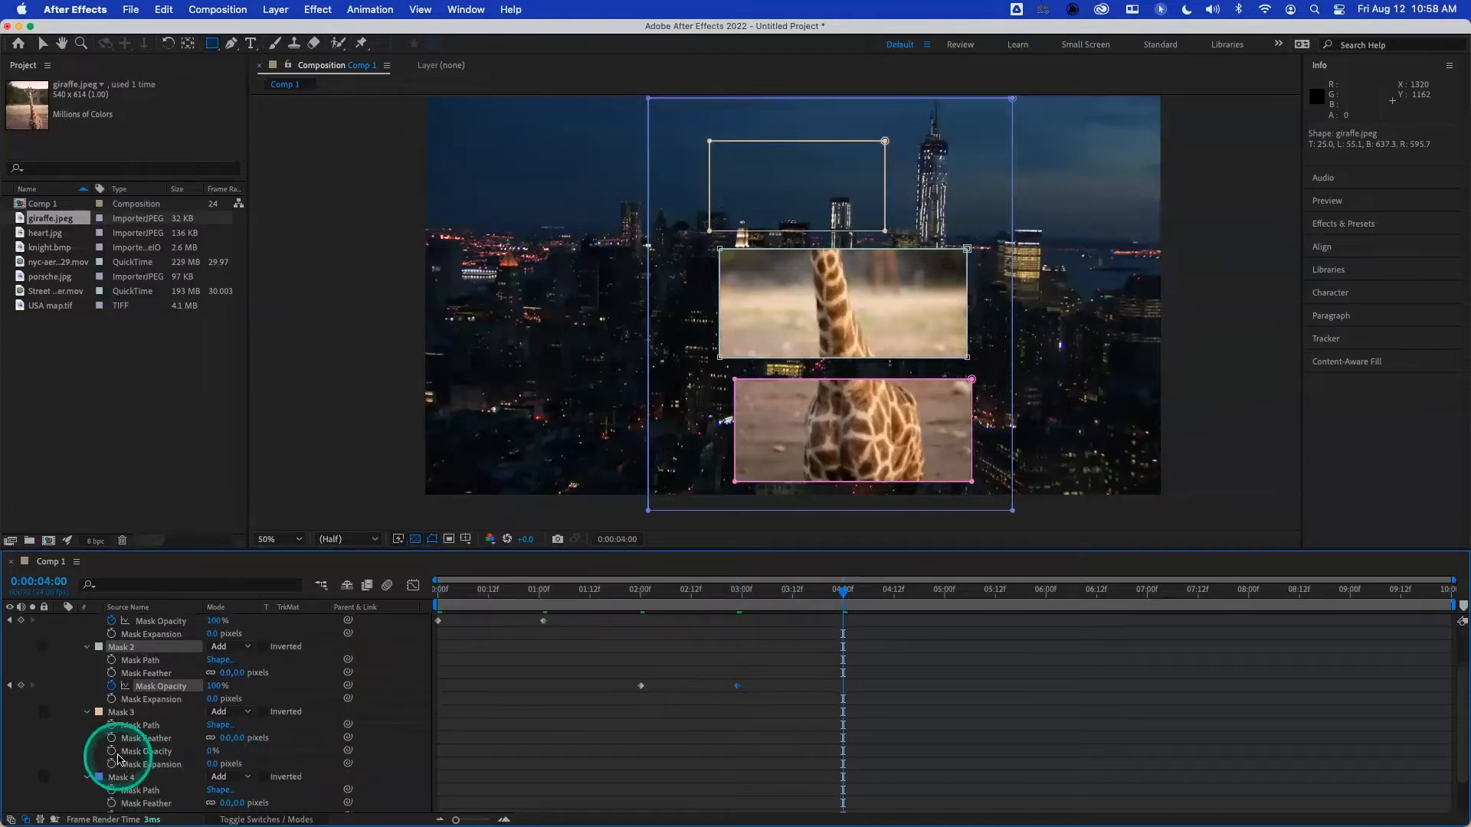
left_click(112, 751)
left_click_drag(212, 752, 369, 751)
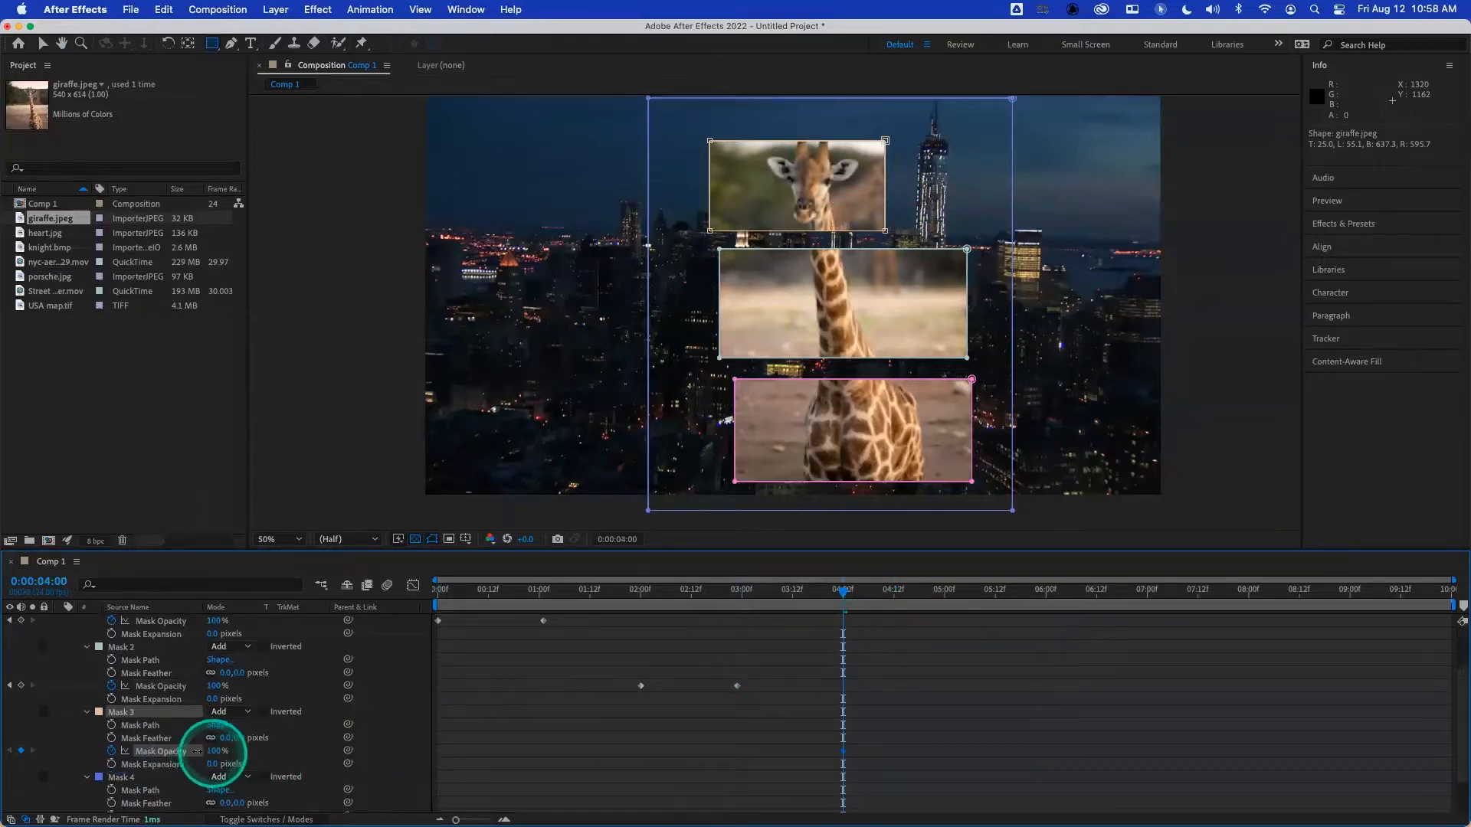
left_click_drag(212, 751, 111, 751)
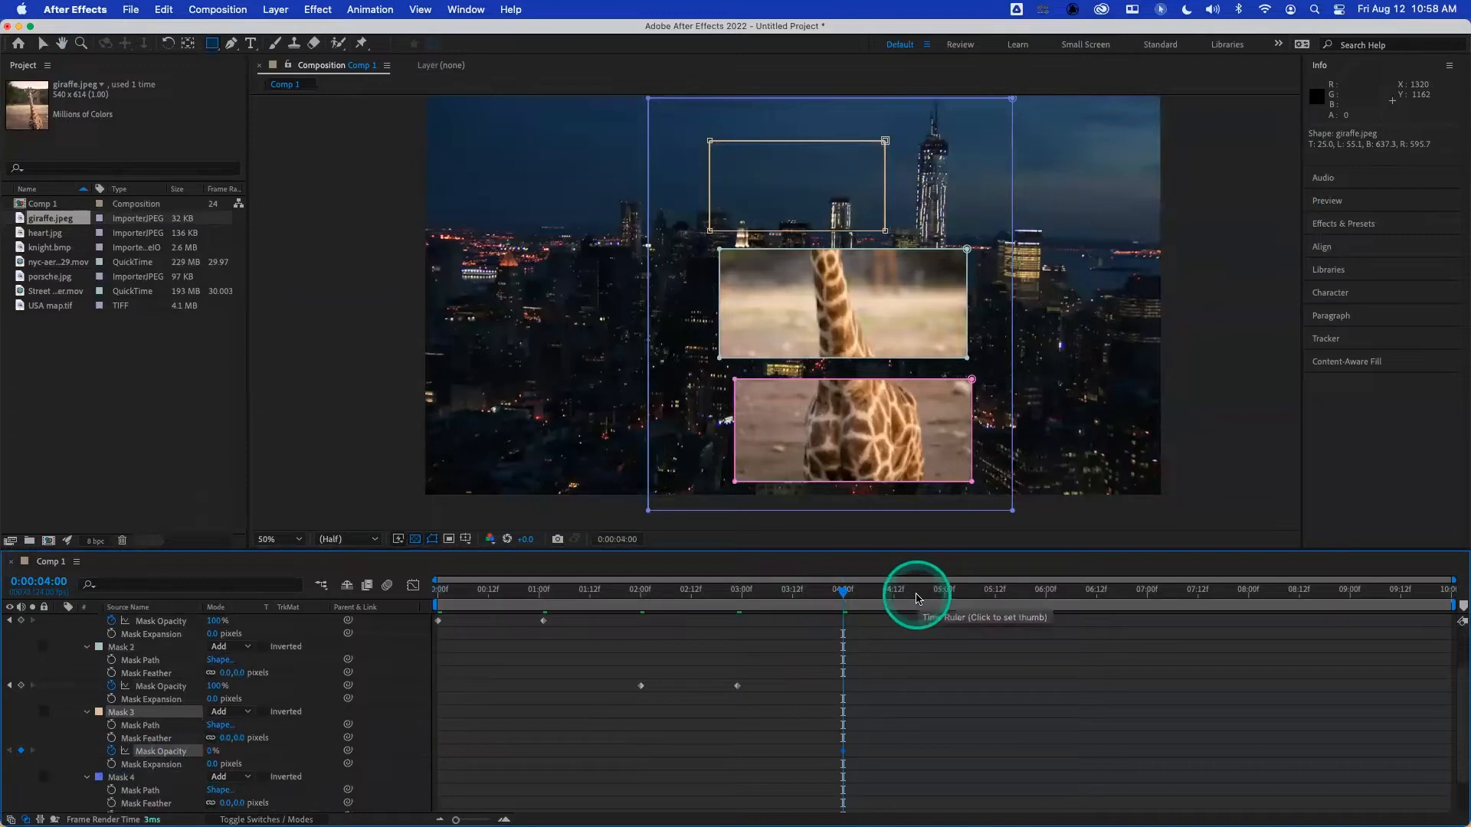
left_click(946, 593)
left_click(213, 752)
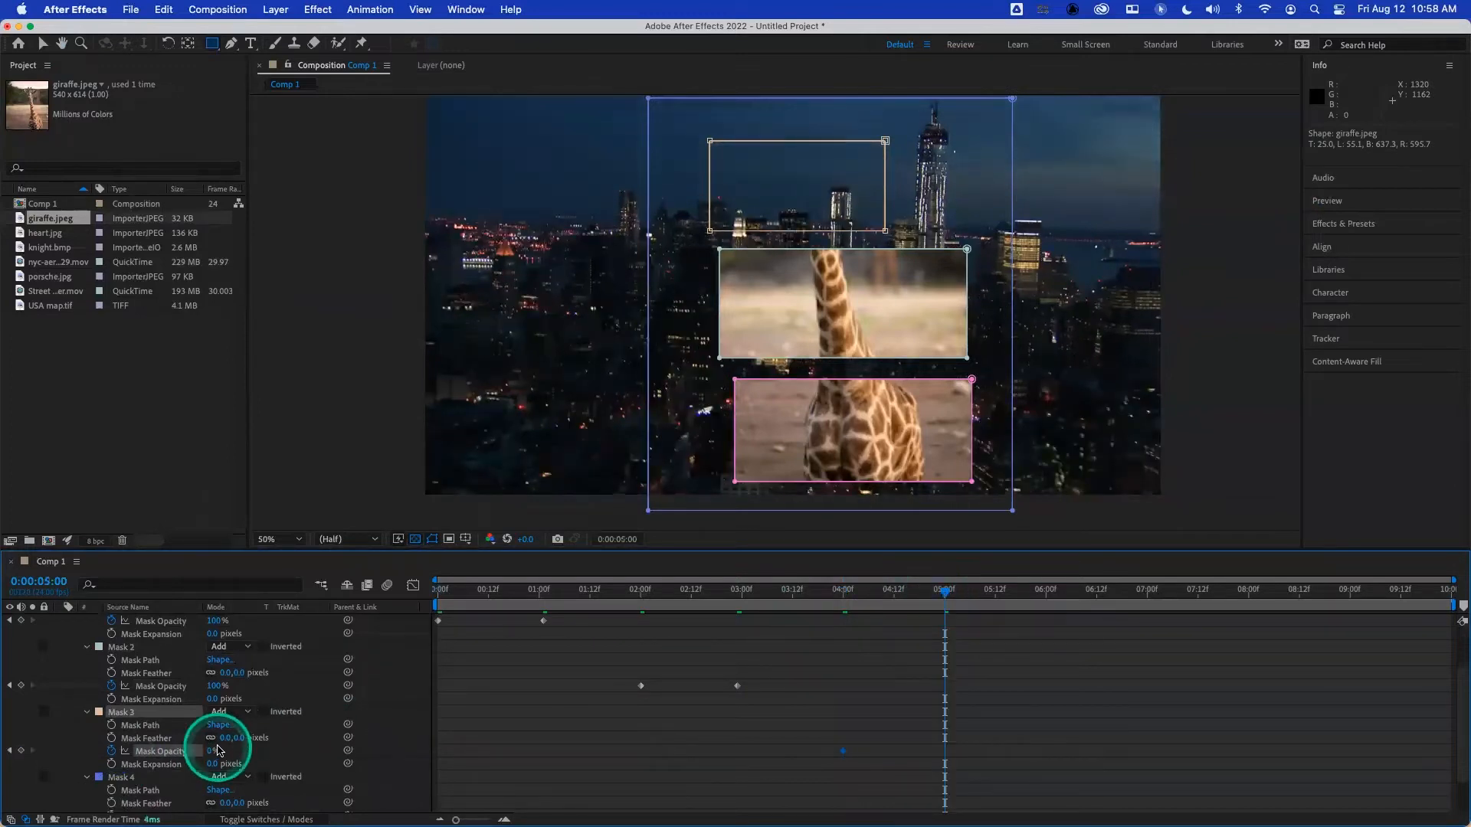
left_click_drag(208, 754, 345, 751)
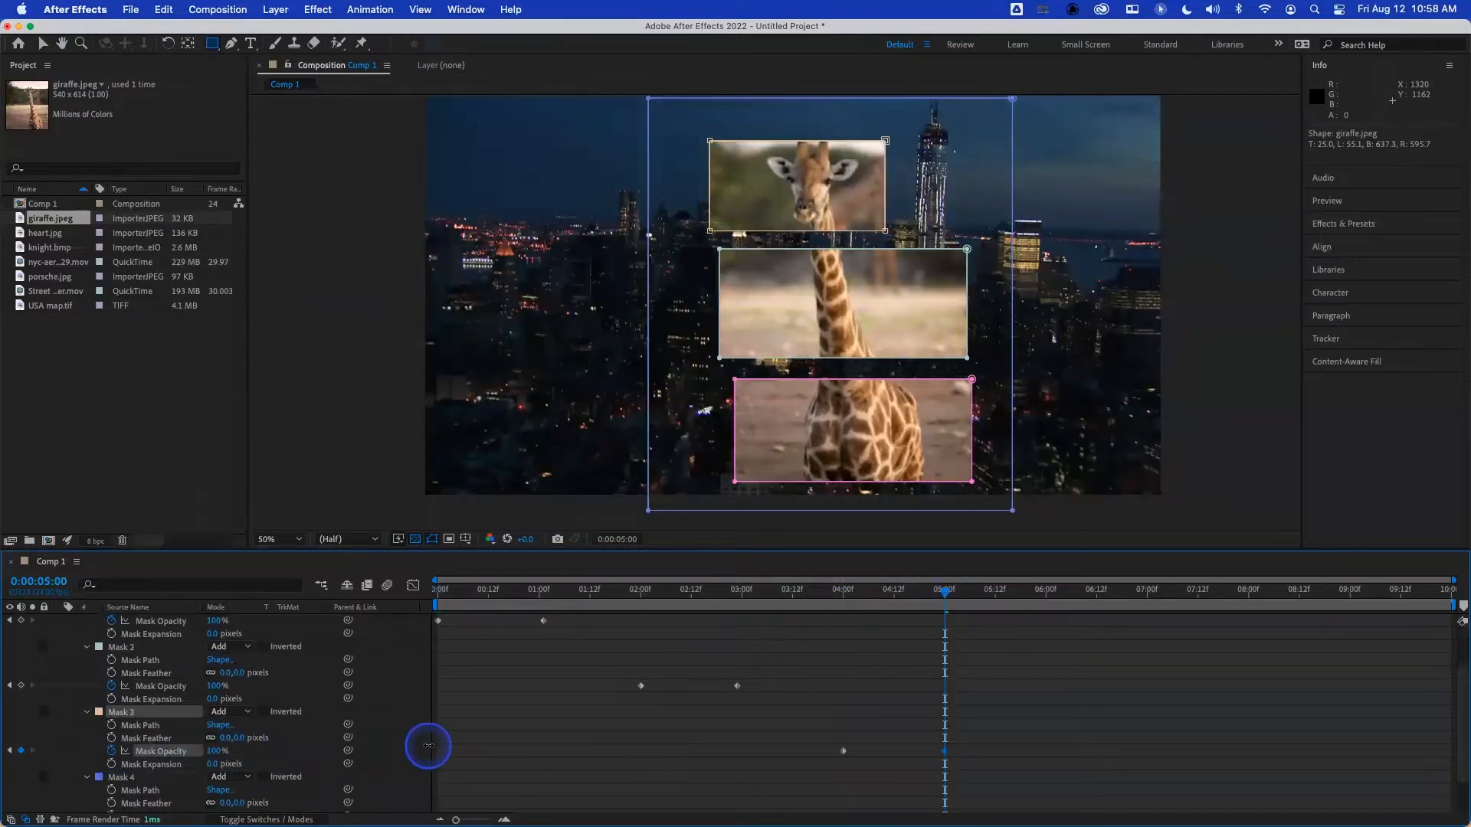
key("u")
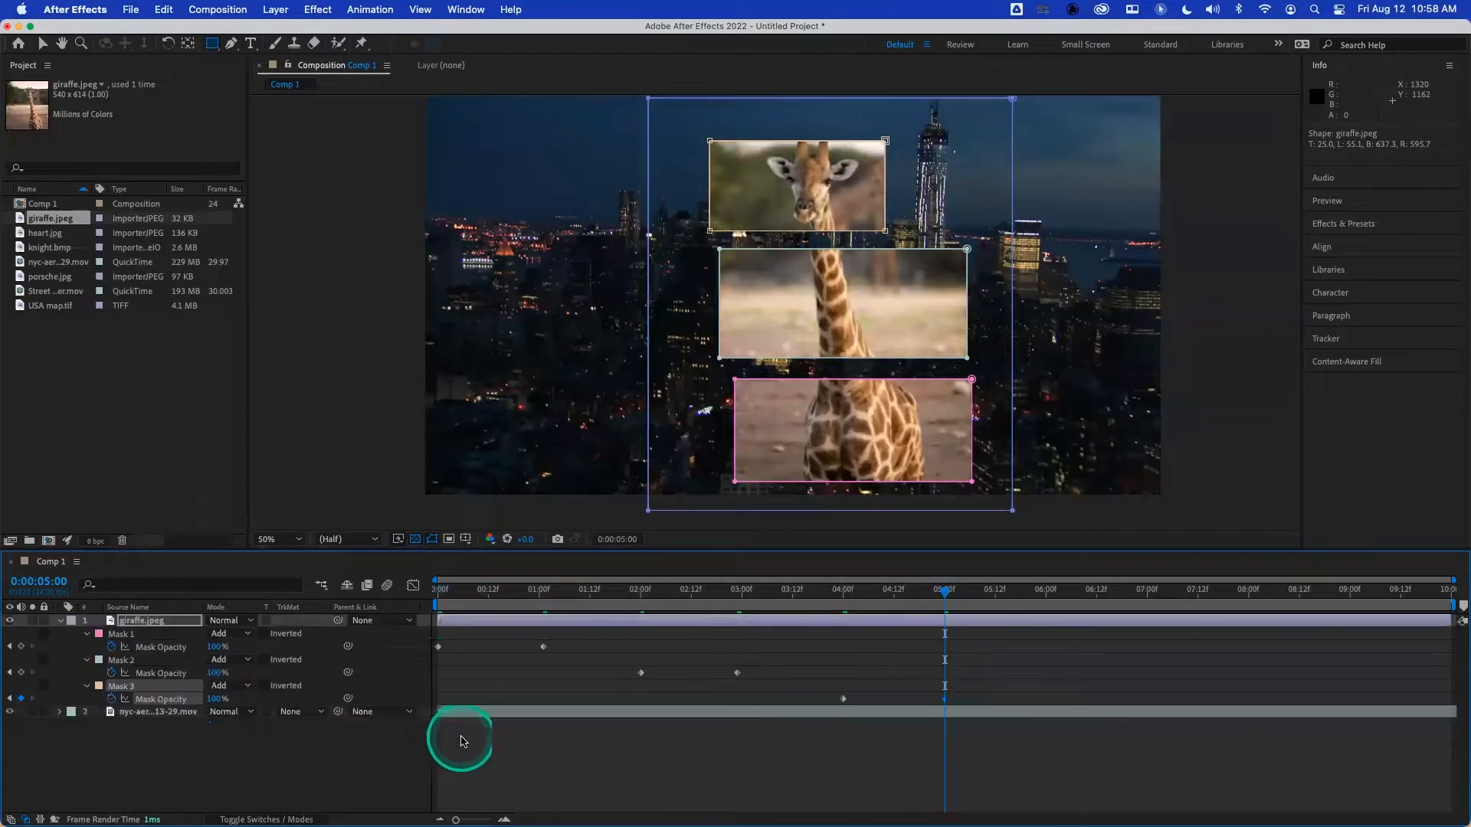
- Preview the animation of the first three giraffe masks from the start of the timeline
key("Home")
key("space")
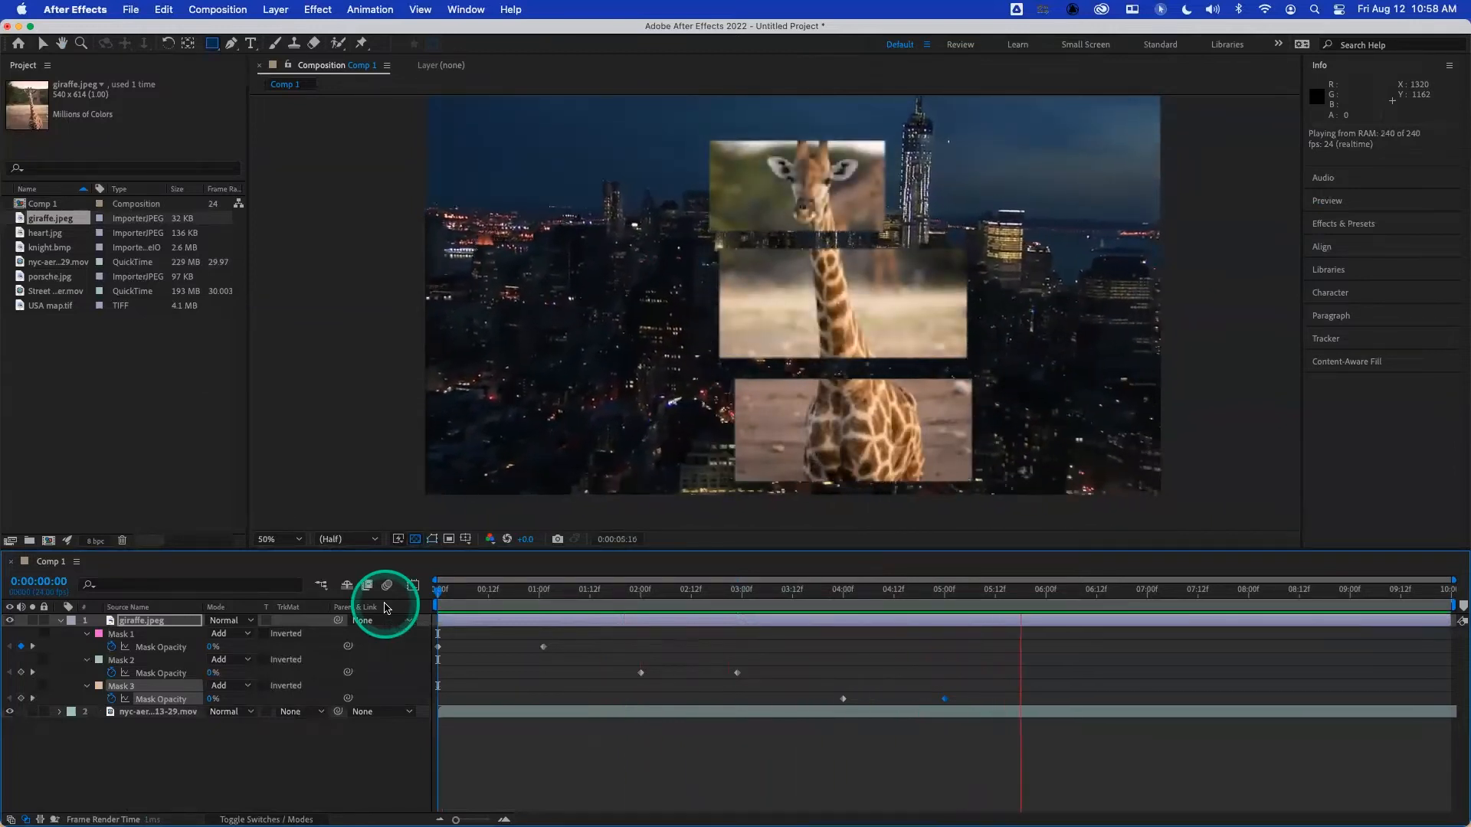
key("space")
- Keyframe Mask 4's Mask Opacity from 0% at 0:00:06:00 to 100% at 0:00:07:00, and preview the full reveal from the start
left_click(1046, 598)
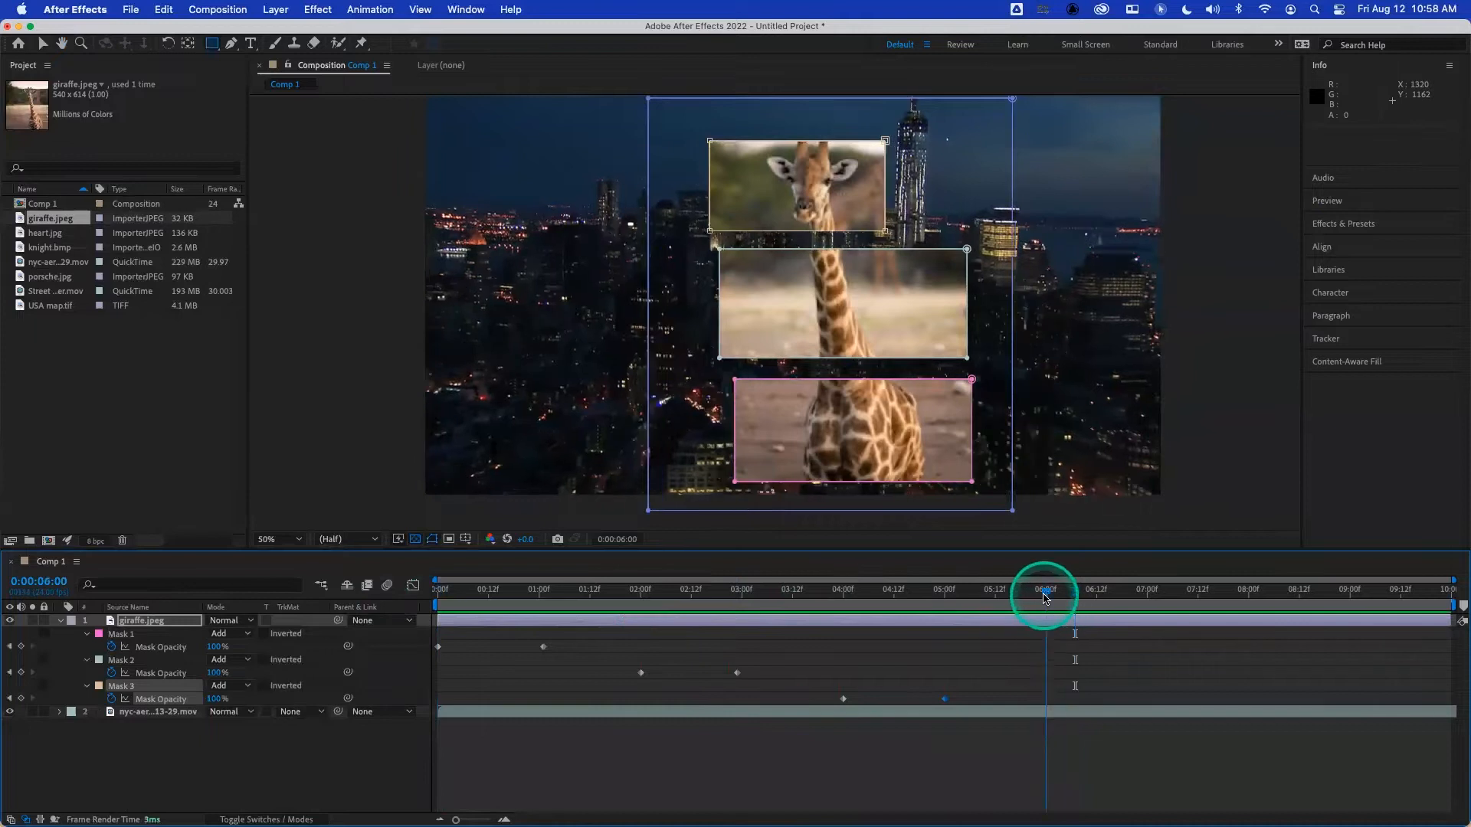
key("m")
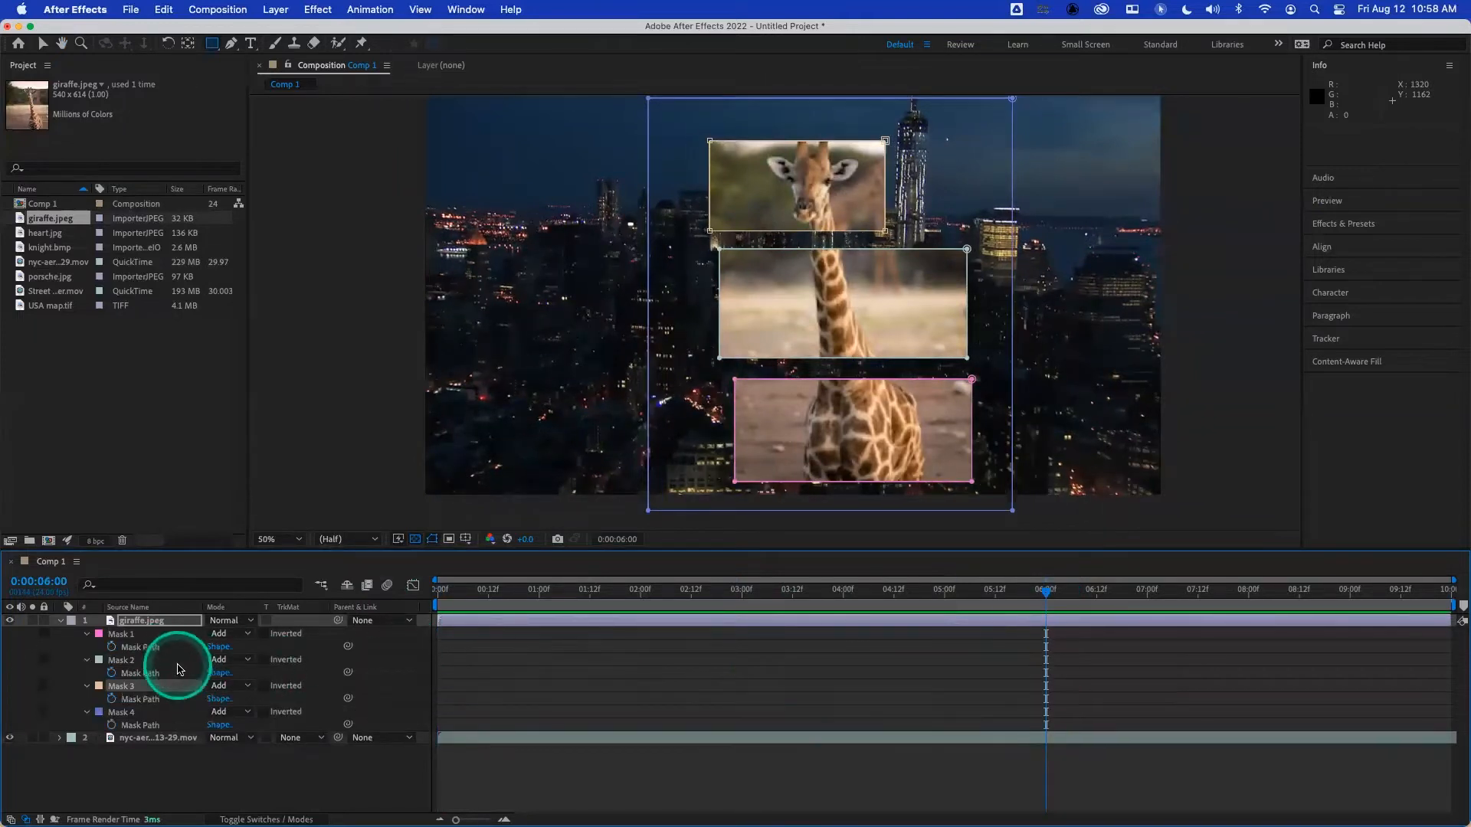
left_click(86, 713)
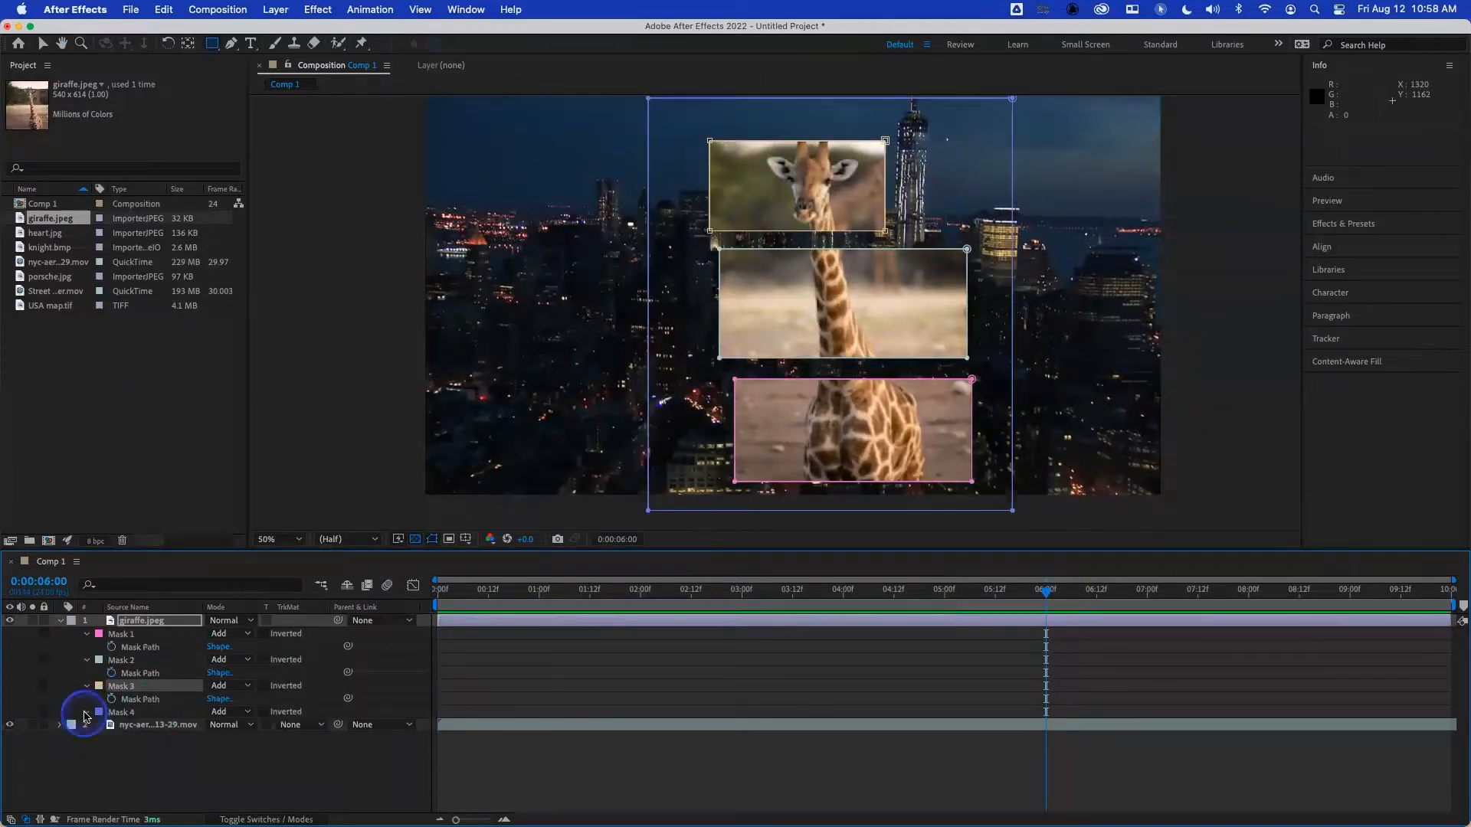
left_click(86, 713)
left_click(112, 751)
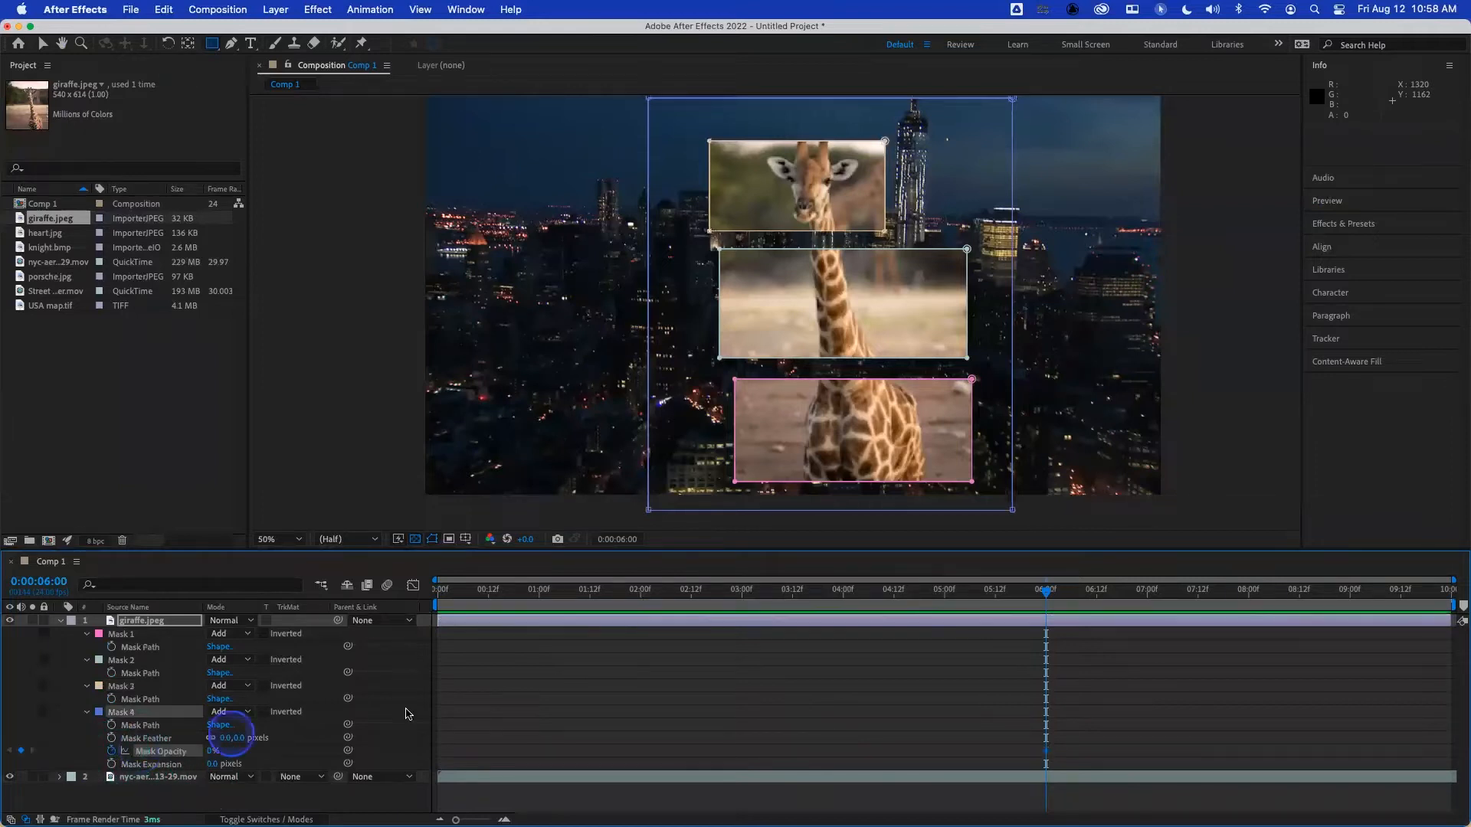
left_click(1147, 593)
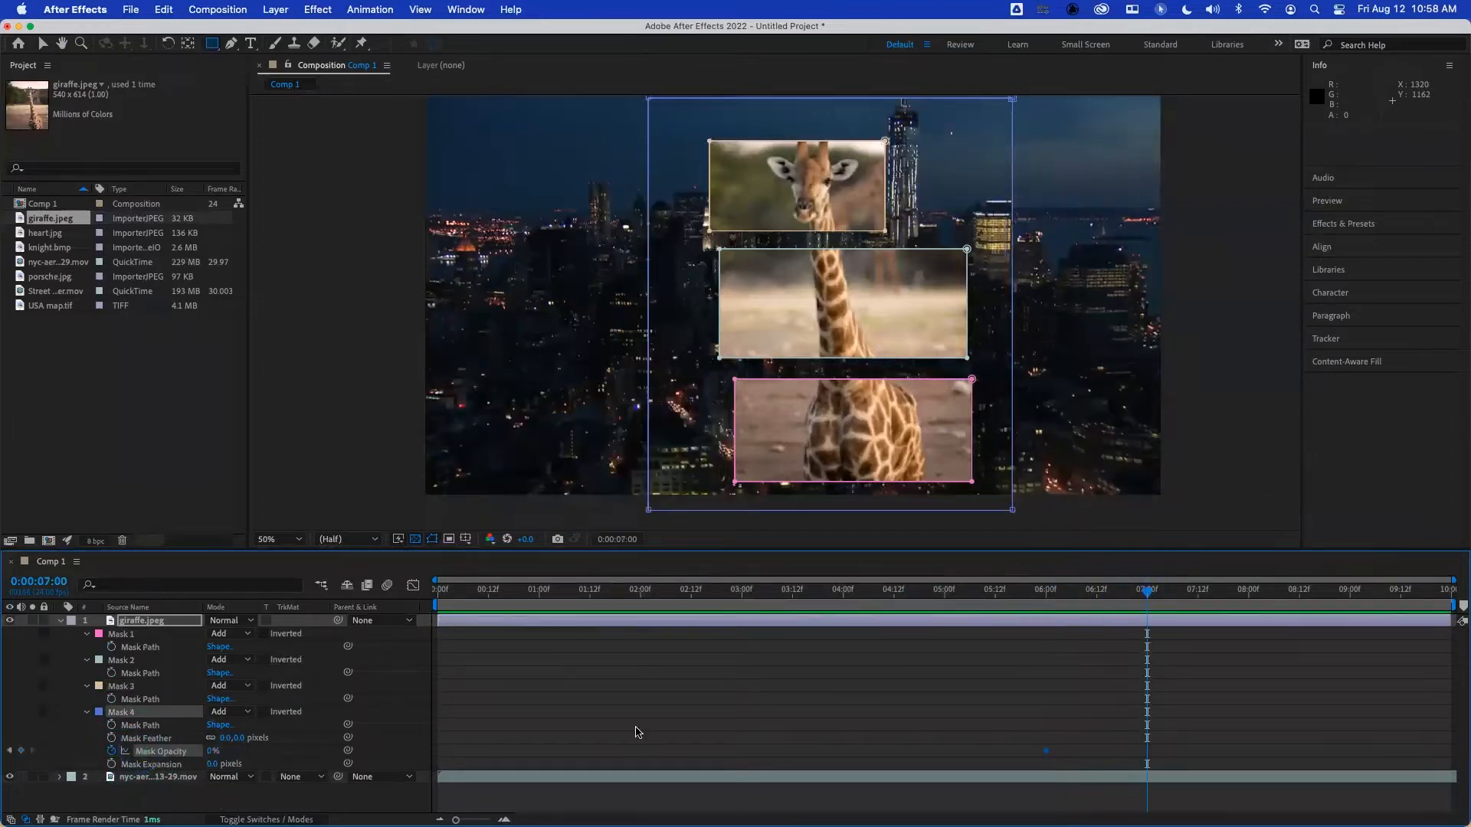
left_click_drag(213, 752, 349, 749)
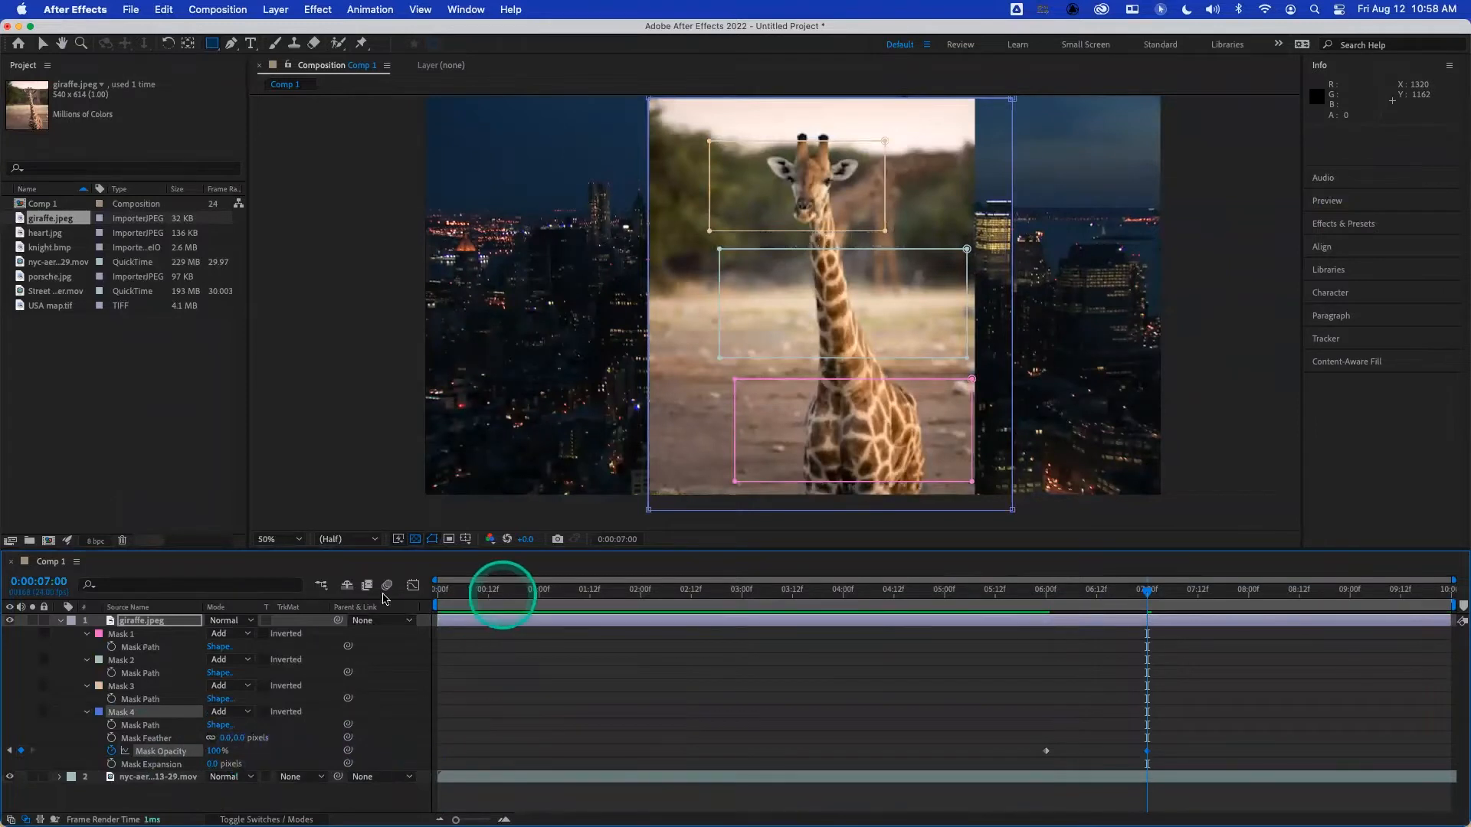
key("space")
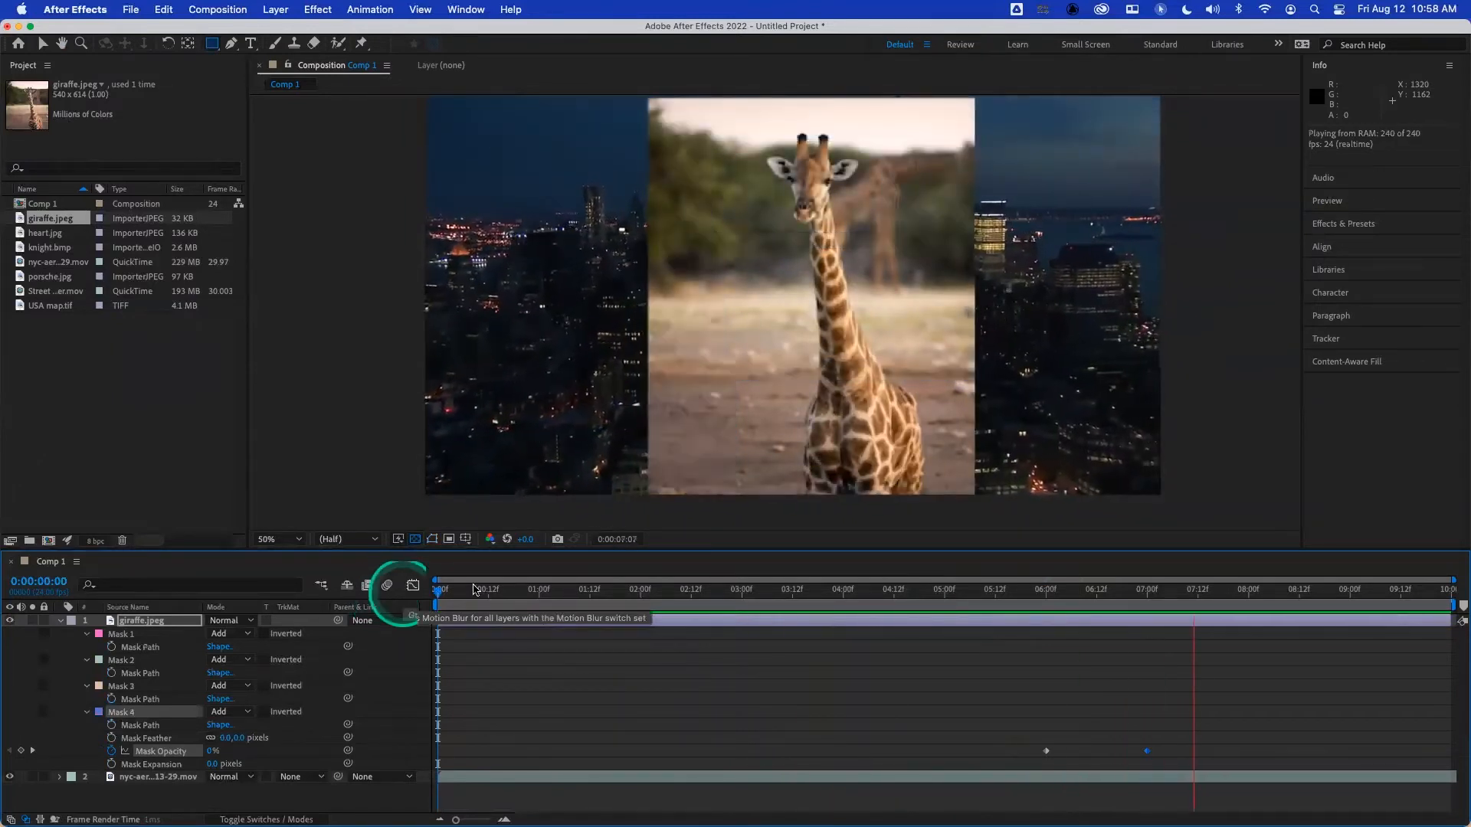
key("space")
- Delete all four masks, Mask 1 through Mask 4, from the giraffe layer
left_click(112, 635)
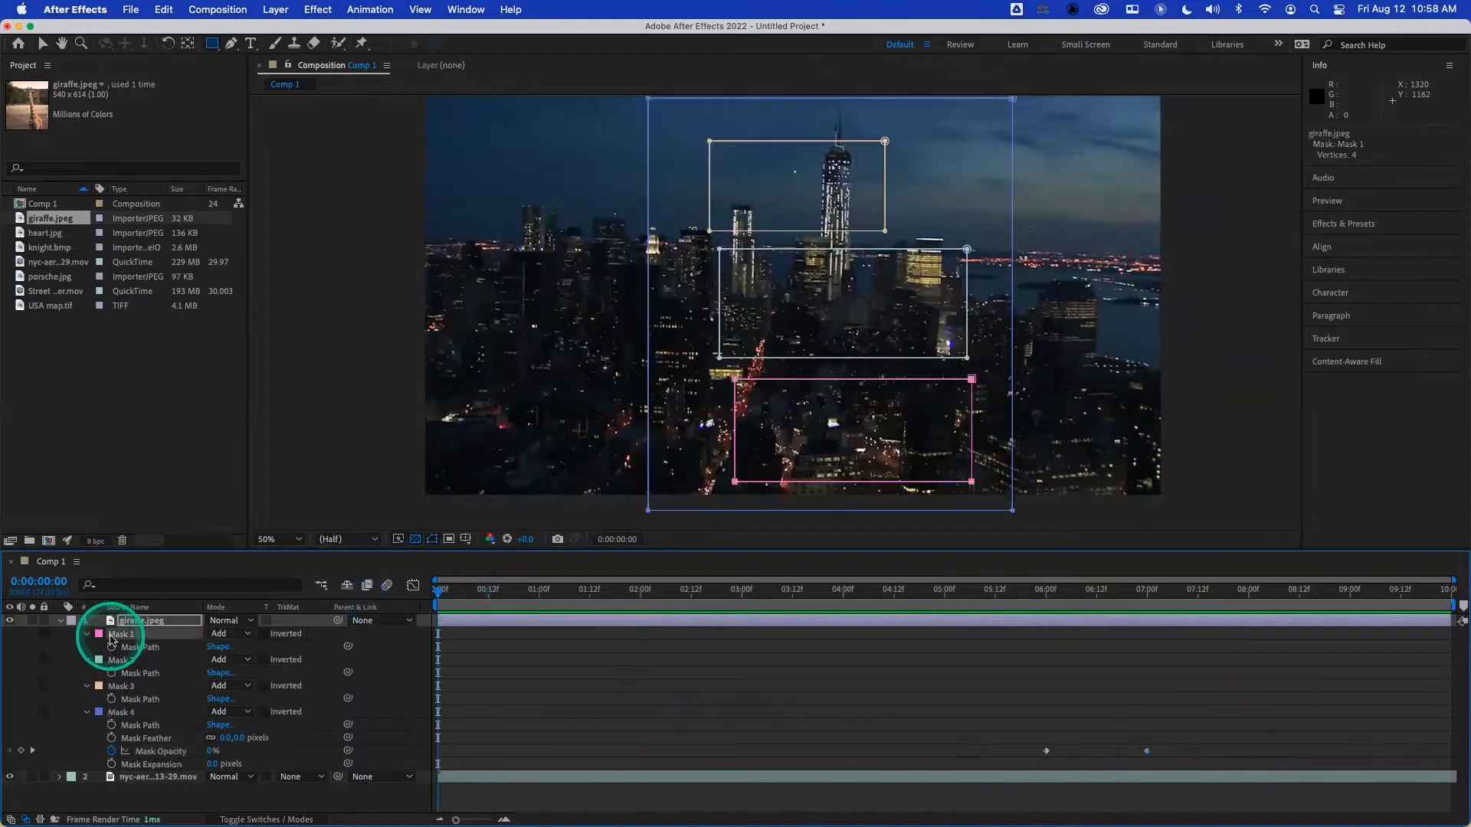
left_click(128, 712, "shift")
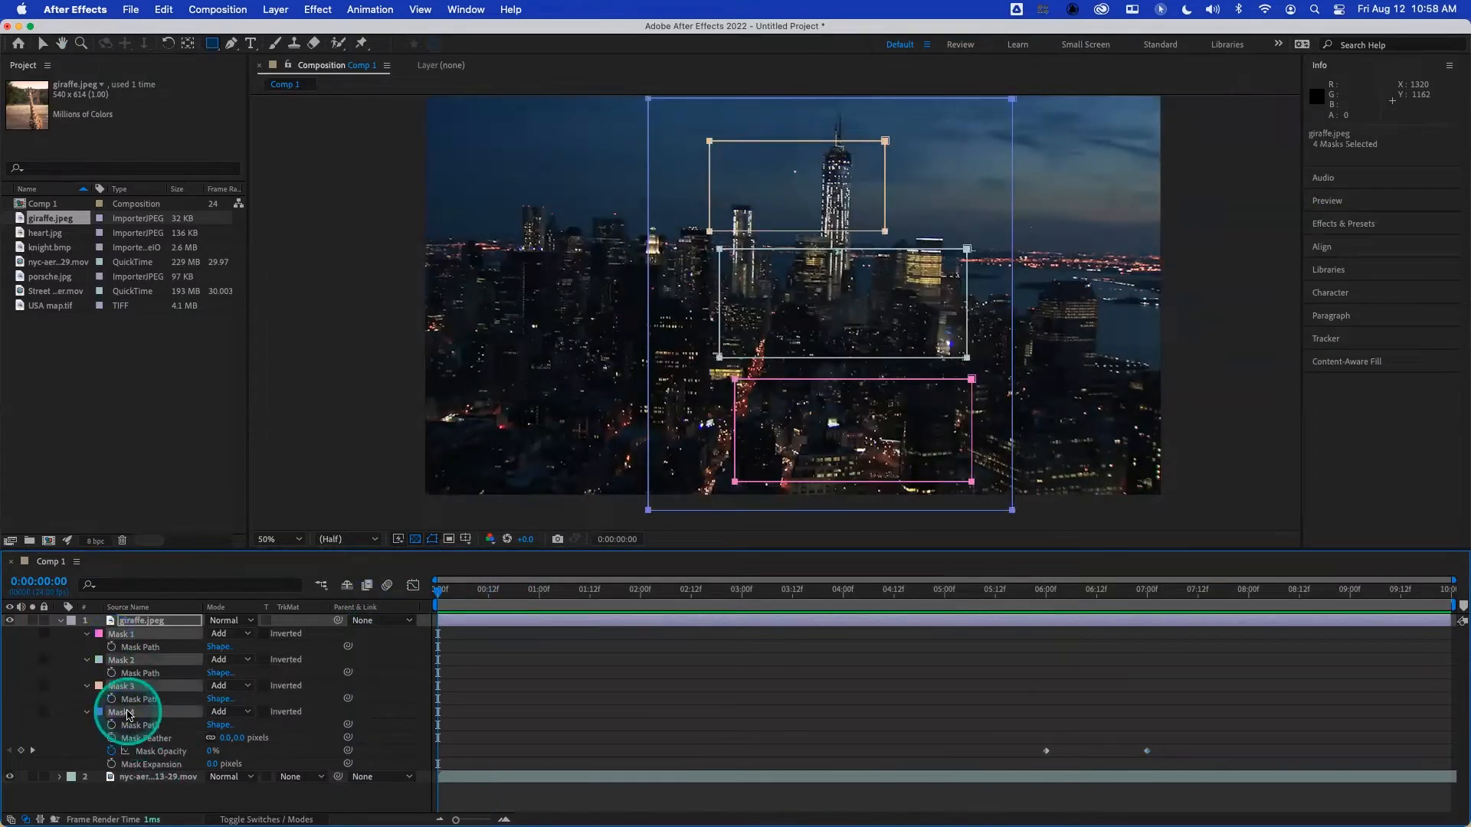
key("Delete")
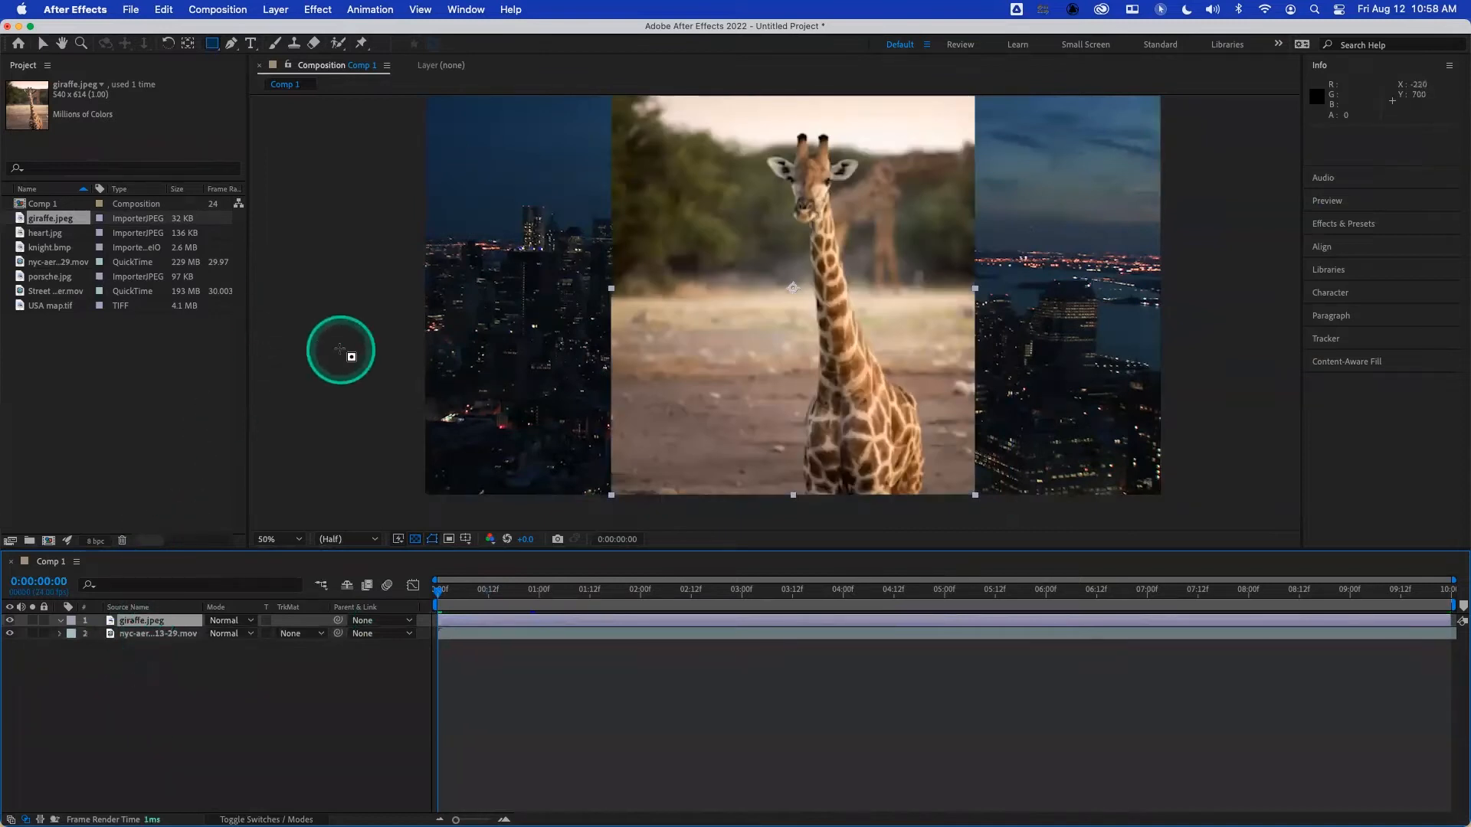
- Draw a rectangular mask about 258 by 189 px around the giraffe's head and expand its mask properties
left_click(211, 44)
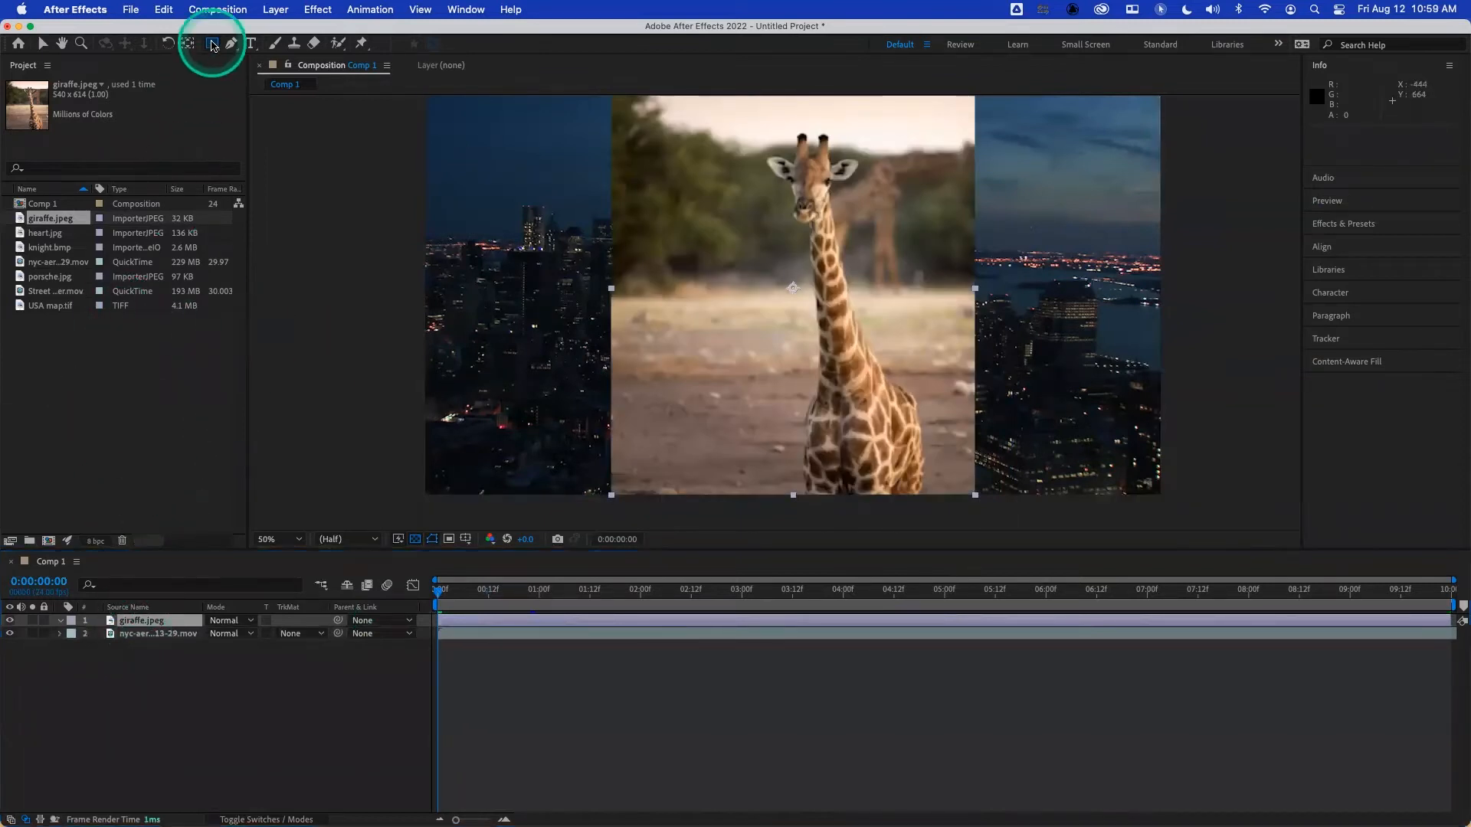
left_click_drag(724, 119, 898, 247)
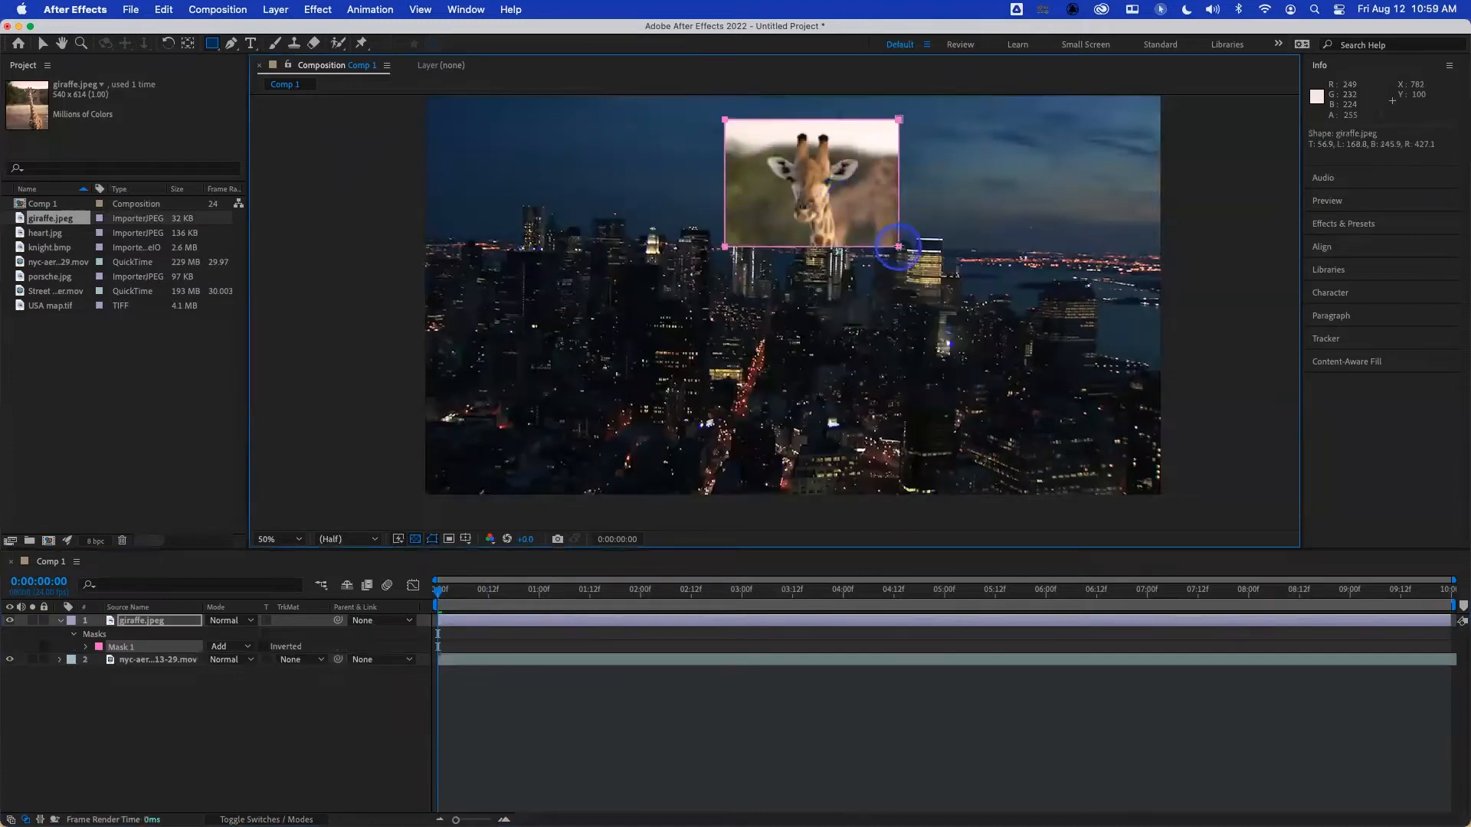
left_click(87, 648)
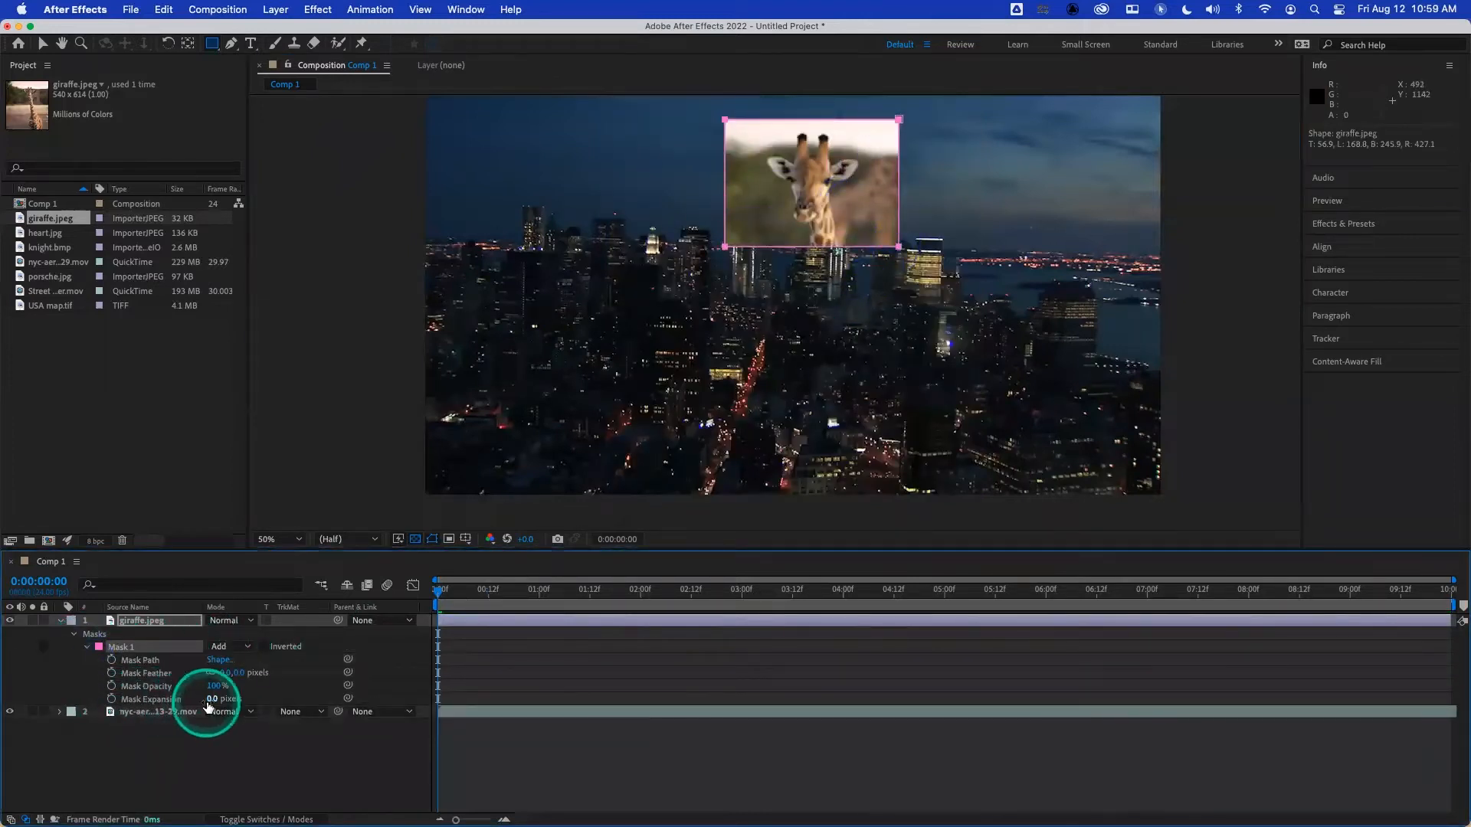
- Try a small change to Mask 1's Mask Expansion, undo it, and try adjusting the Mask Opacity
left_click_drag(207, 699, 208, 700)
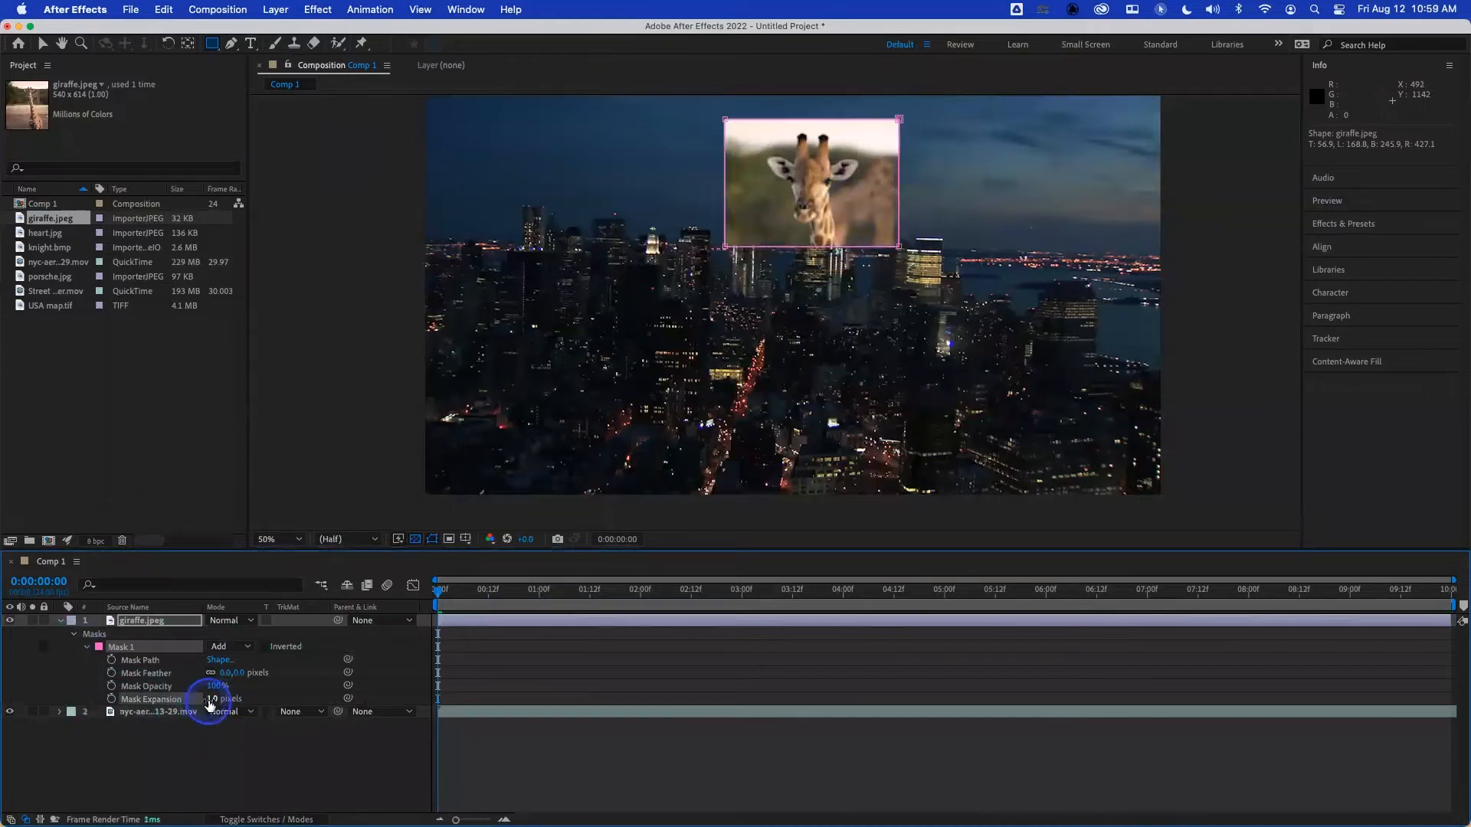
key("super+z")
mouse_move(215, 687)
left_mouse_down()
mouse_move(193, 687)
mouse_move(222, 686)
left_mouse_up()
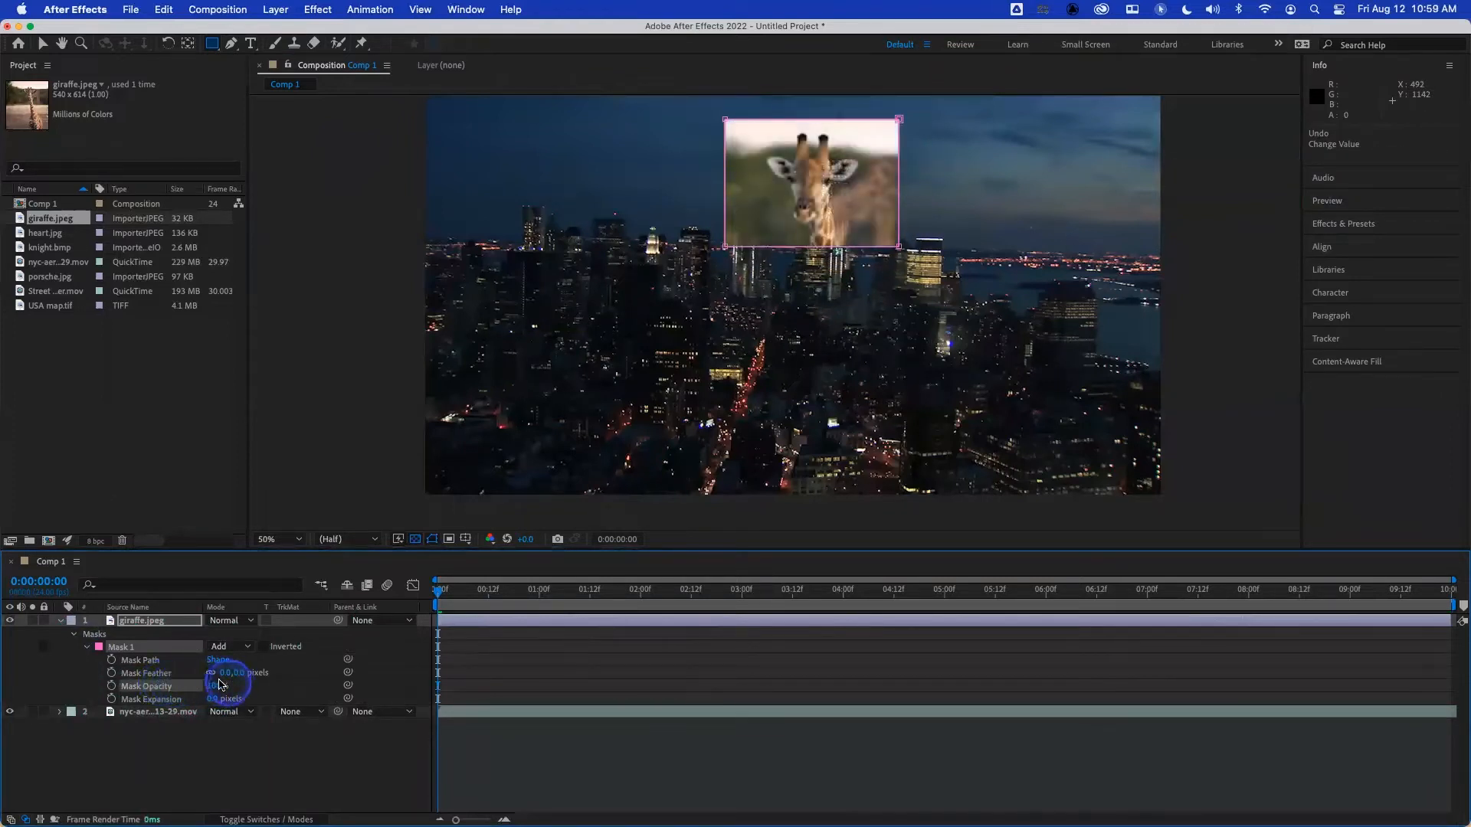
- Set Mask 1's Mask Feather to 37 pixels and deselect the layer to inspect the softened edges
left_click(140, 674)
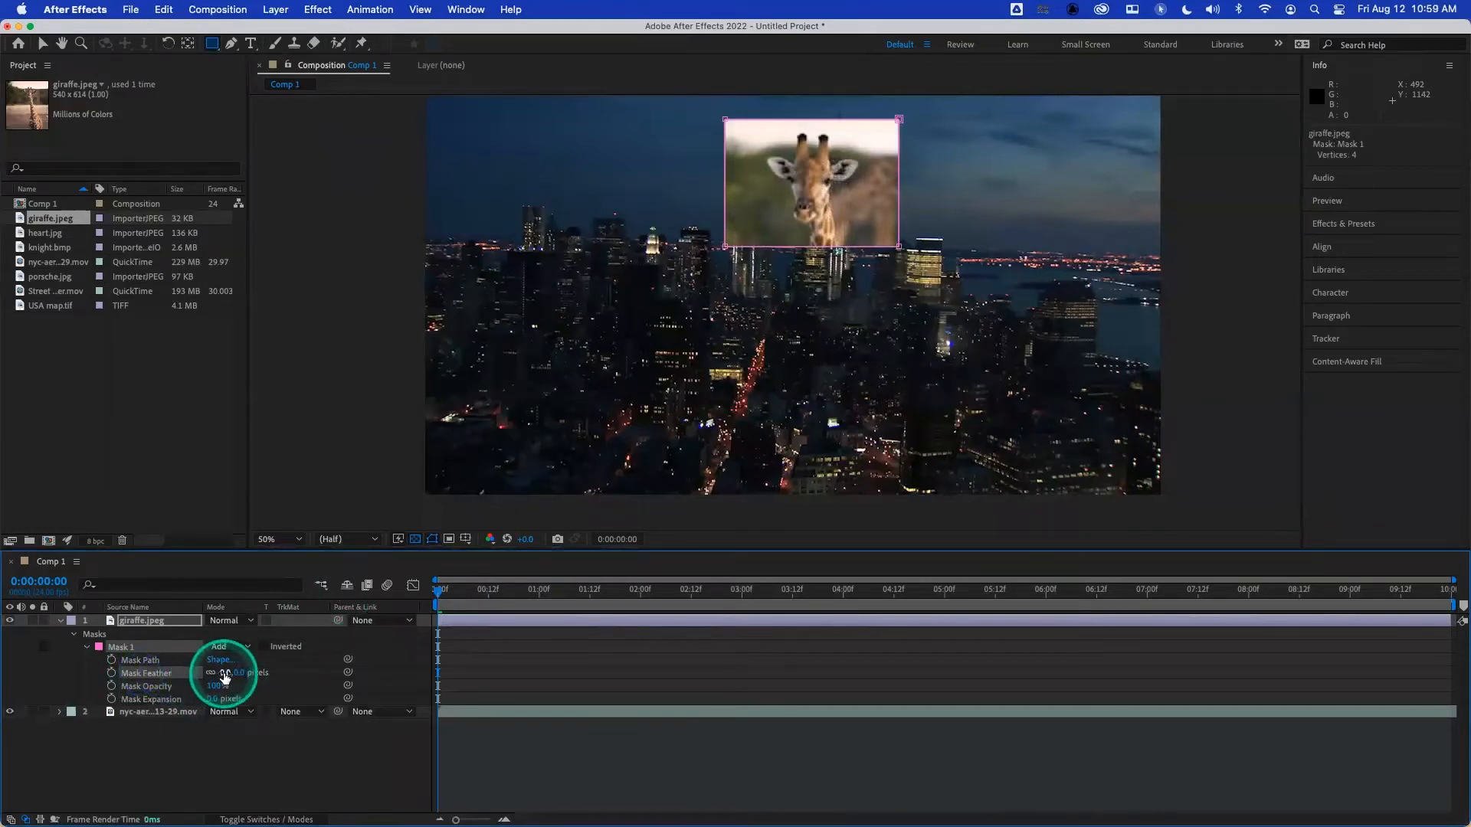
left_click_drag(227, 673, 253, 674)
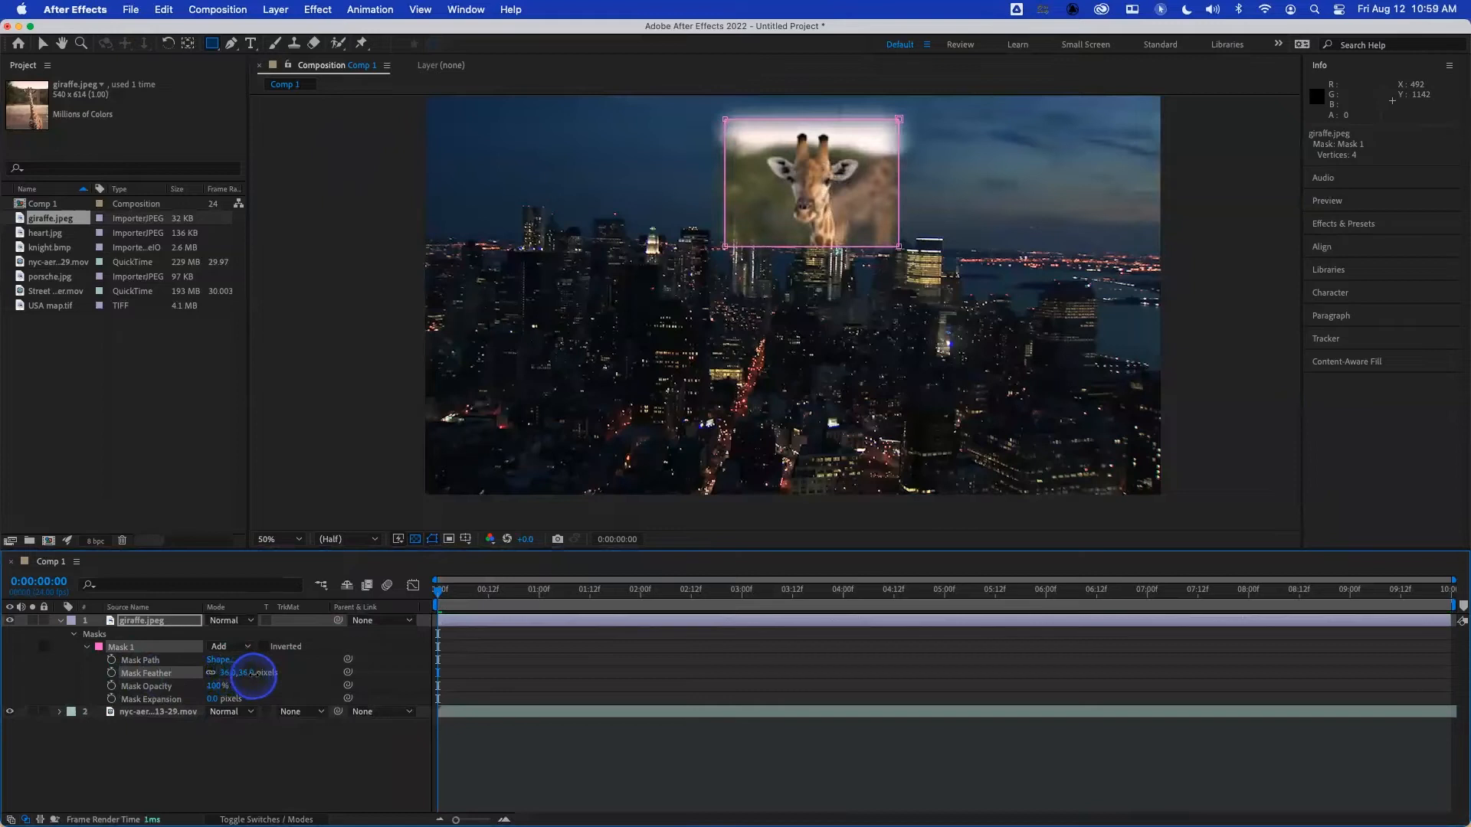
left_click(271, 742)
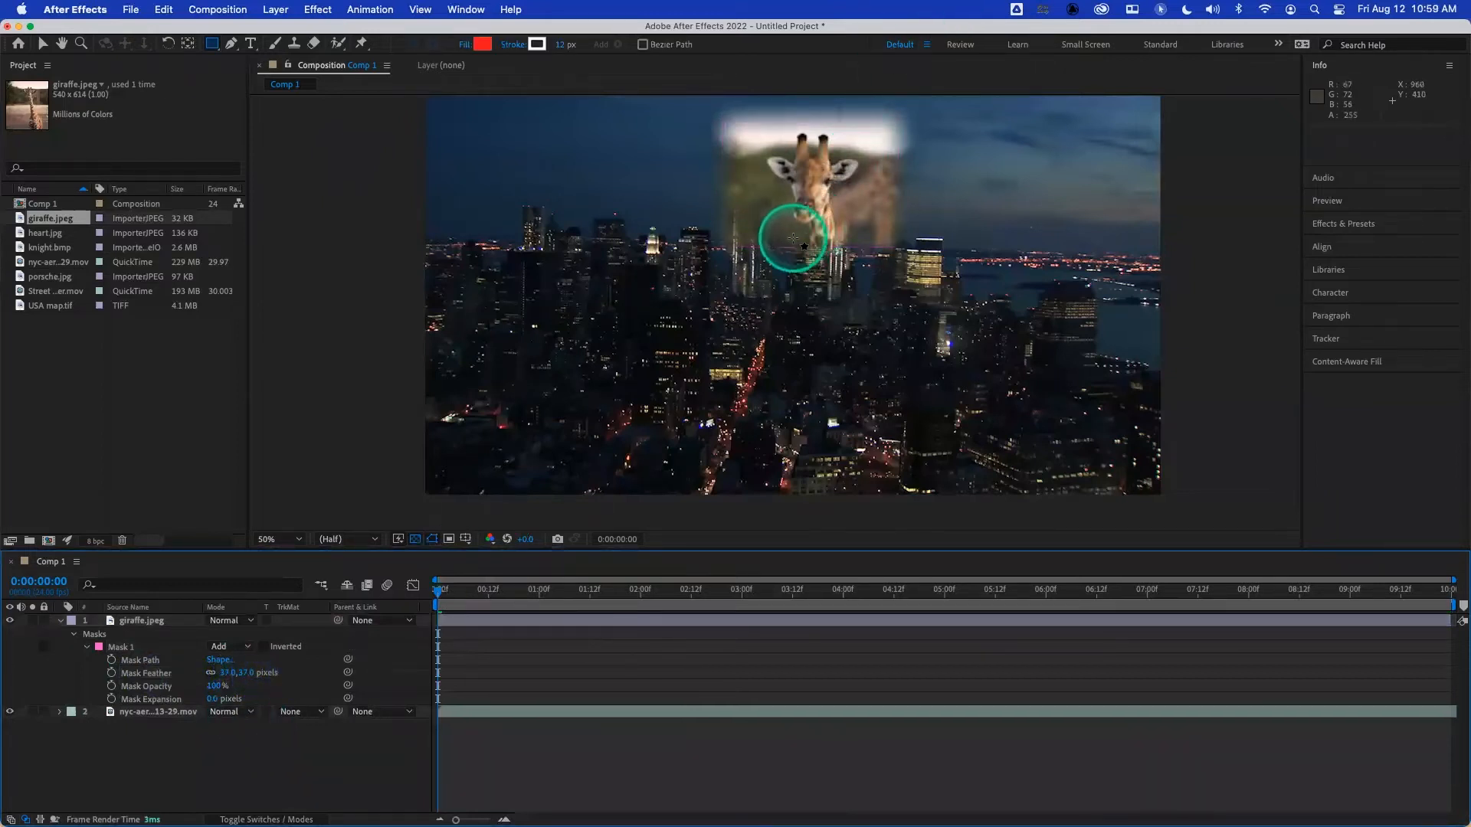
- Reduce Mask 1's Mask Feather to 3 pixels and deselect the layer to inspect the subtle edge
scroll(788, 240, "down", 2)
scroll(793, 239, "up", 4)
left_click_drag(829, 287, 827, 536)
left_click(222, 661)
mouse_move(227, 675)
left_mouse_down()
mouse_move(318, 671)
mouse_move(204, 673)
mouse_move(228, 673)
left_mouse_up()
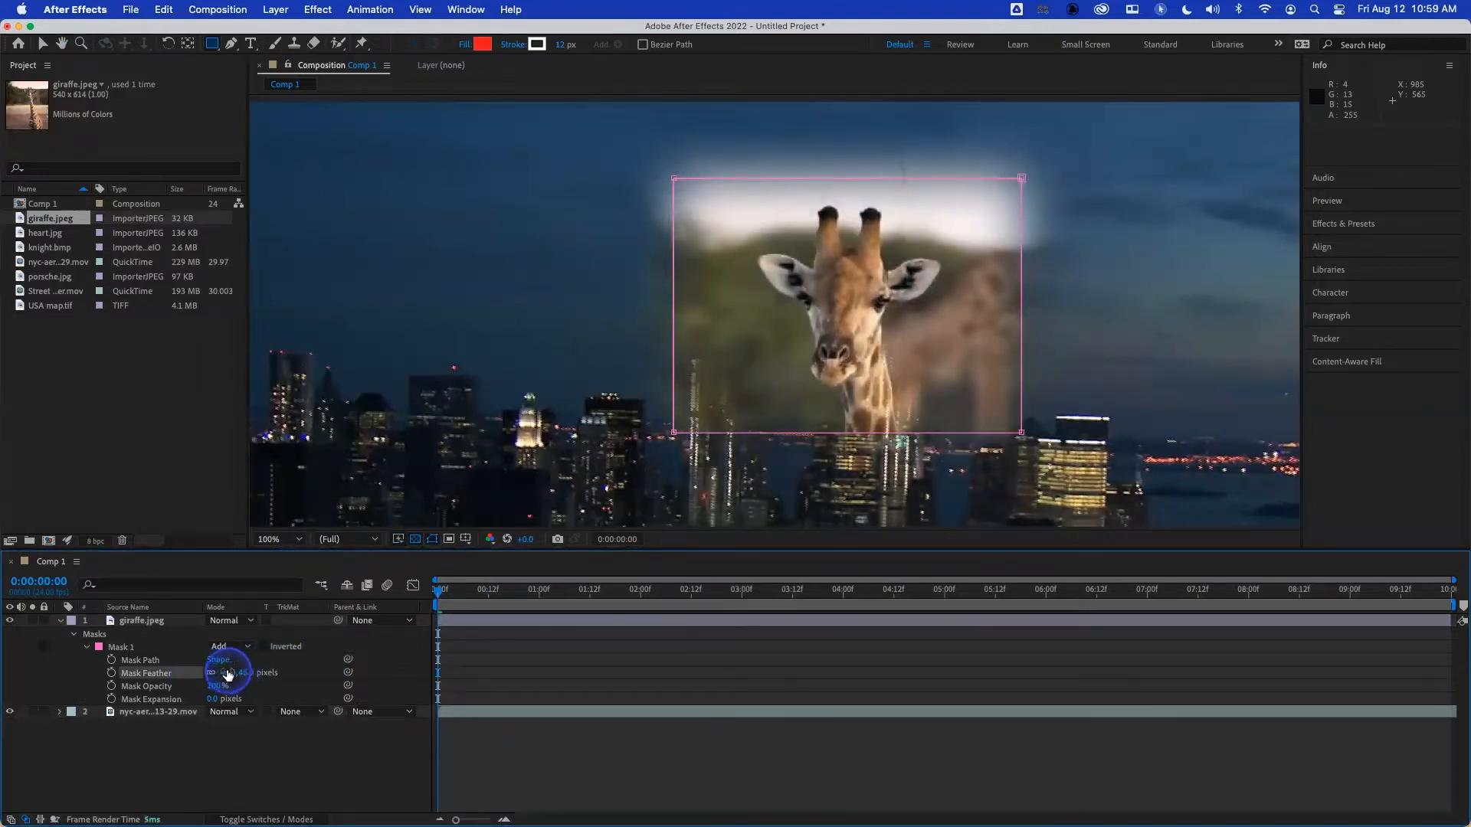
left_click(228, 673)
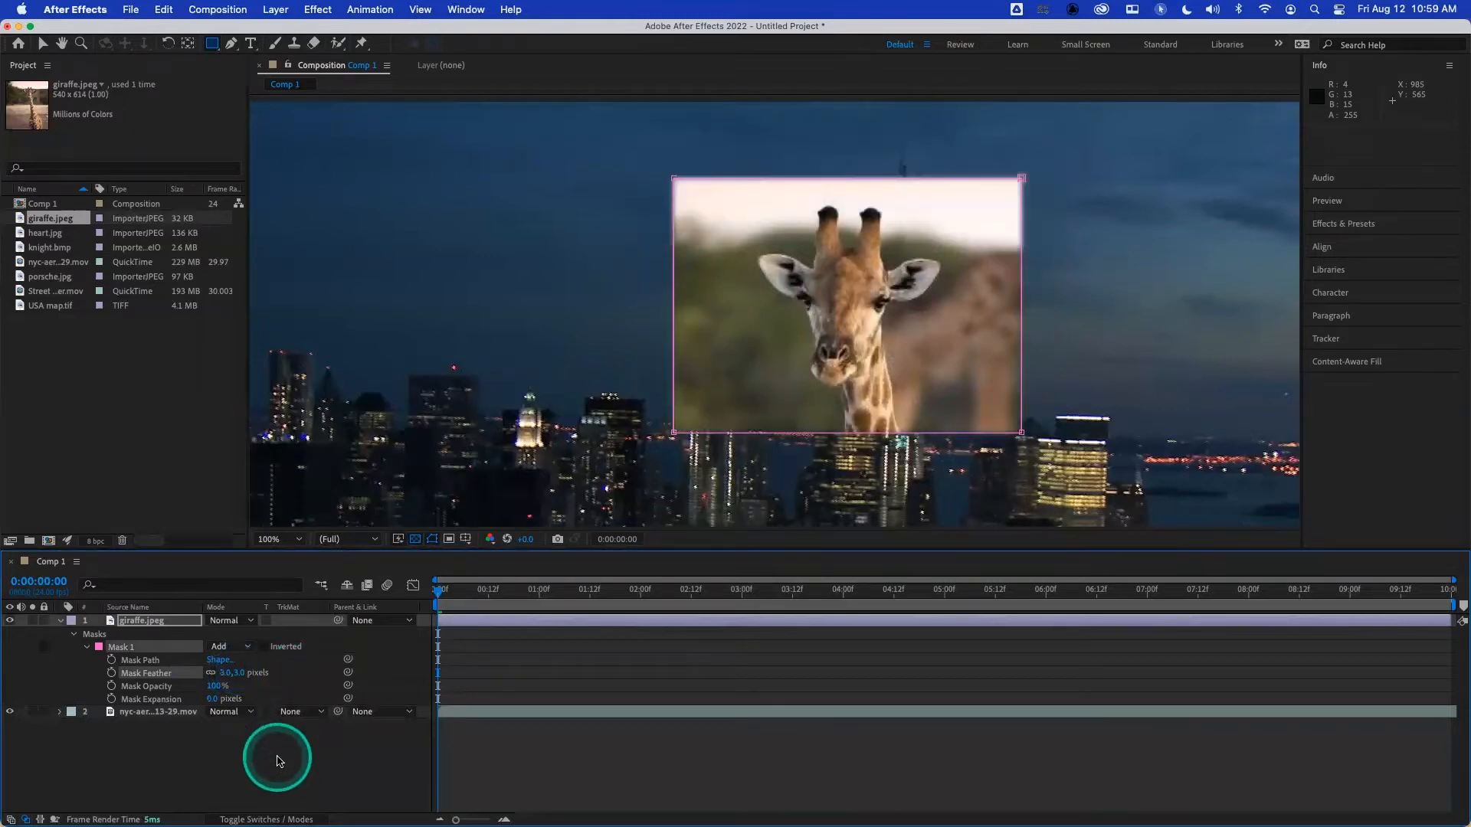
left_click(278, 759)
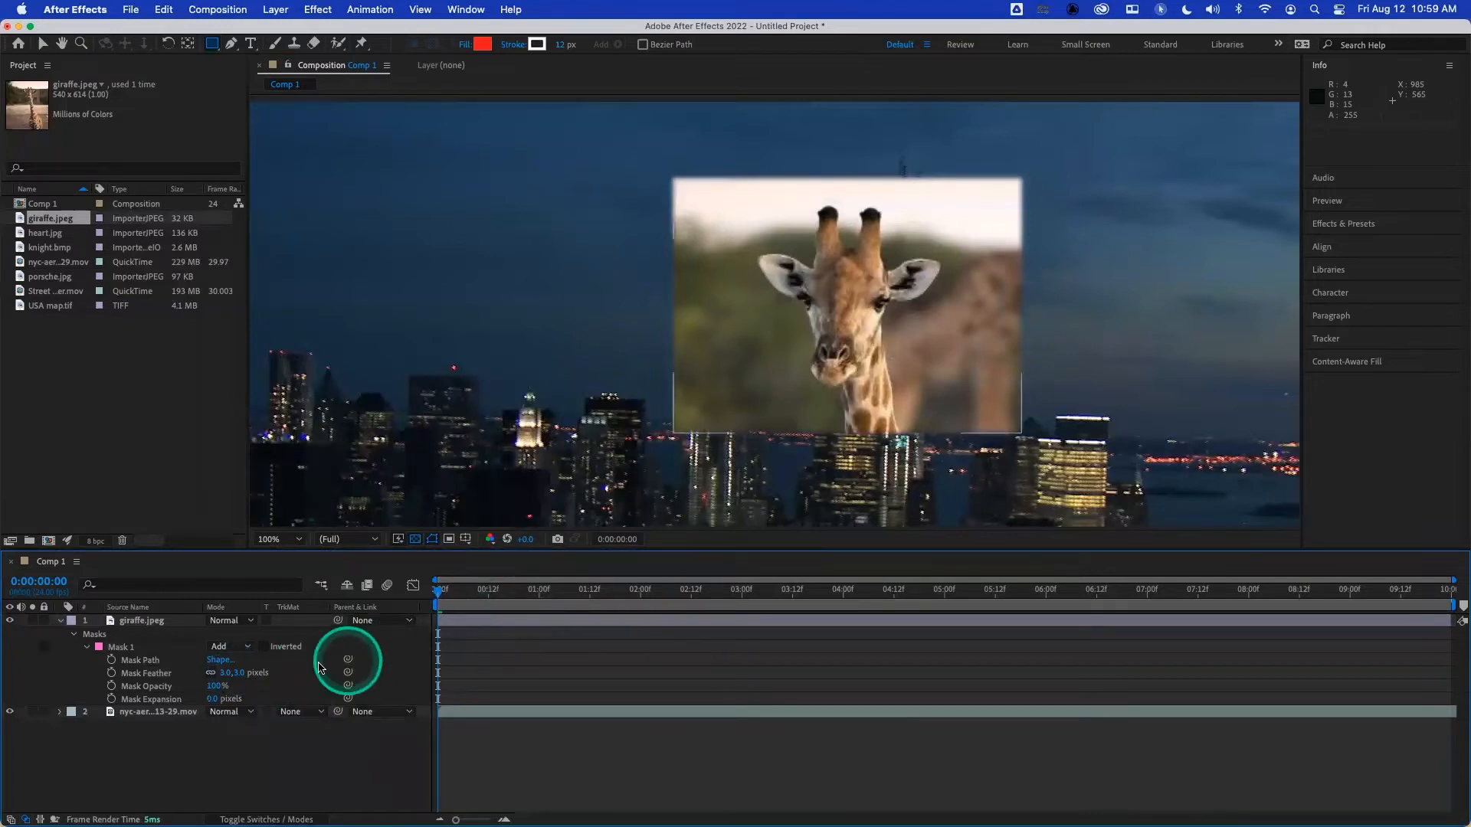
- Set Mask 1's Mask Feather to 2 pixels, lower it to 0 pixels, and deselect the layer
left_click(230, 673)
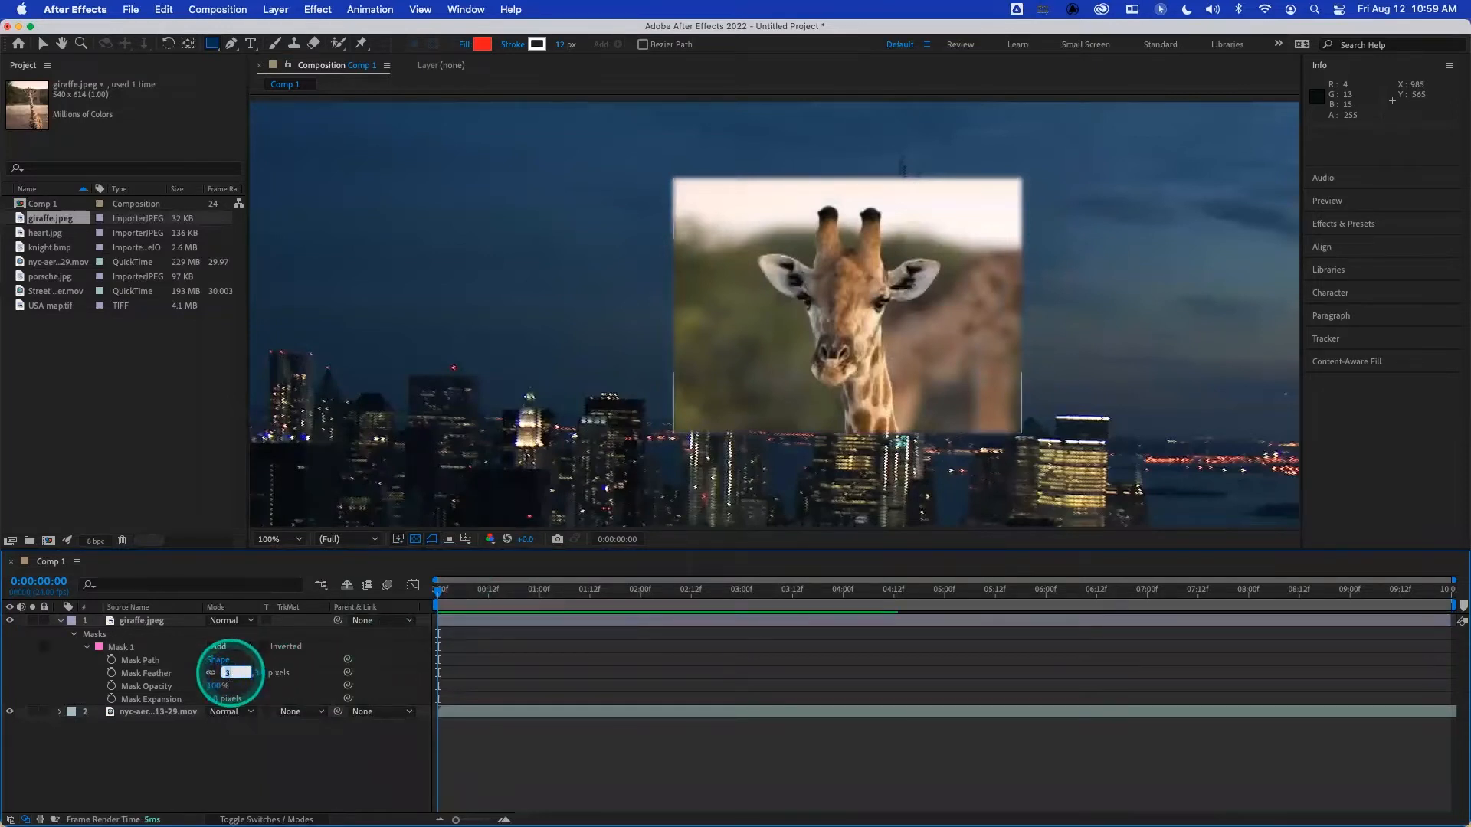
type("2")
key("Return")
left_click_drag(225, 673, 180, 711)
left_click(246, 766)
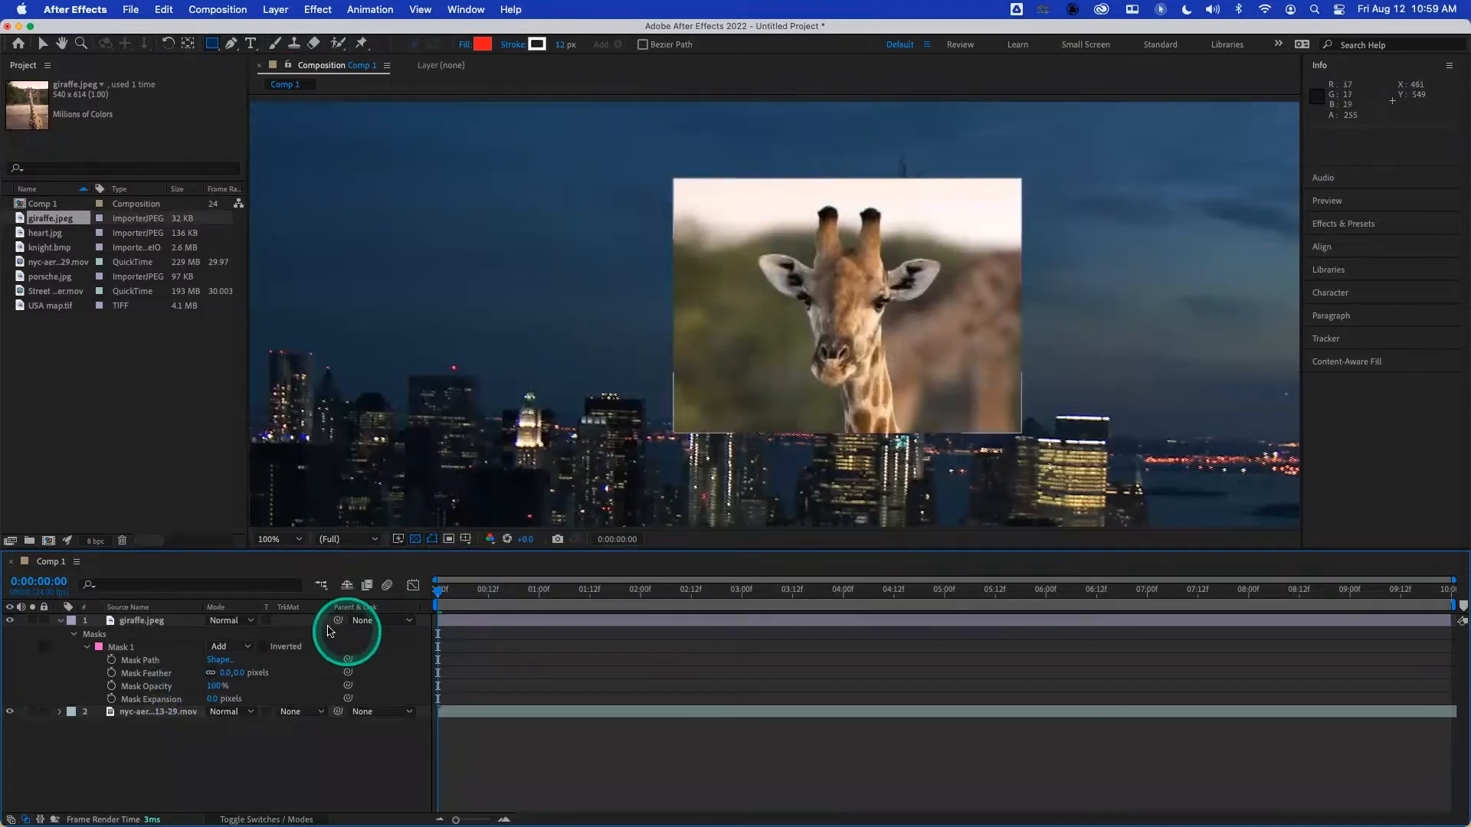
- Raise Mask 1's Mask Feather in single-pixel increments to 3 pixels and deselect the layer
left_click(226, 674)
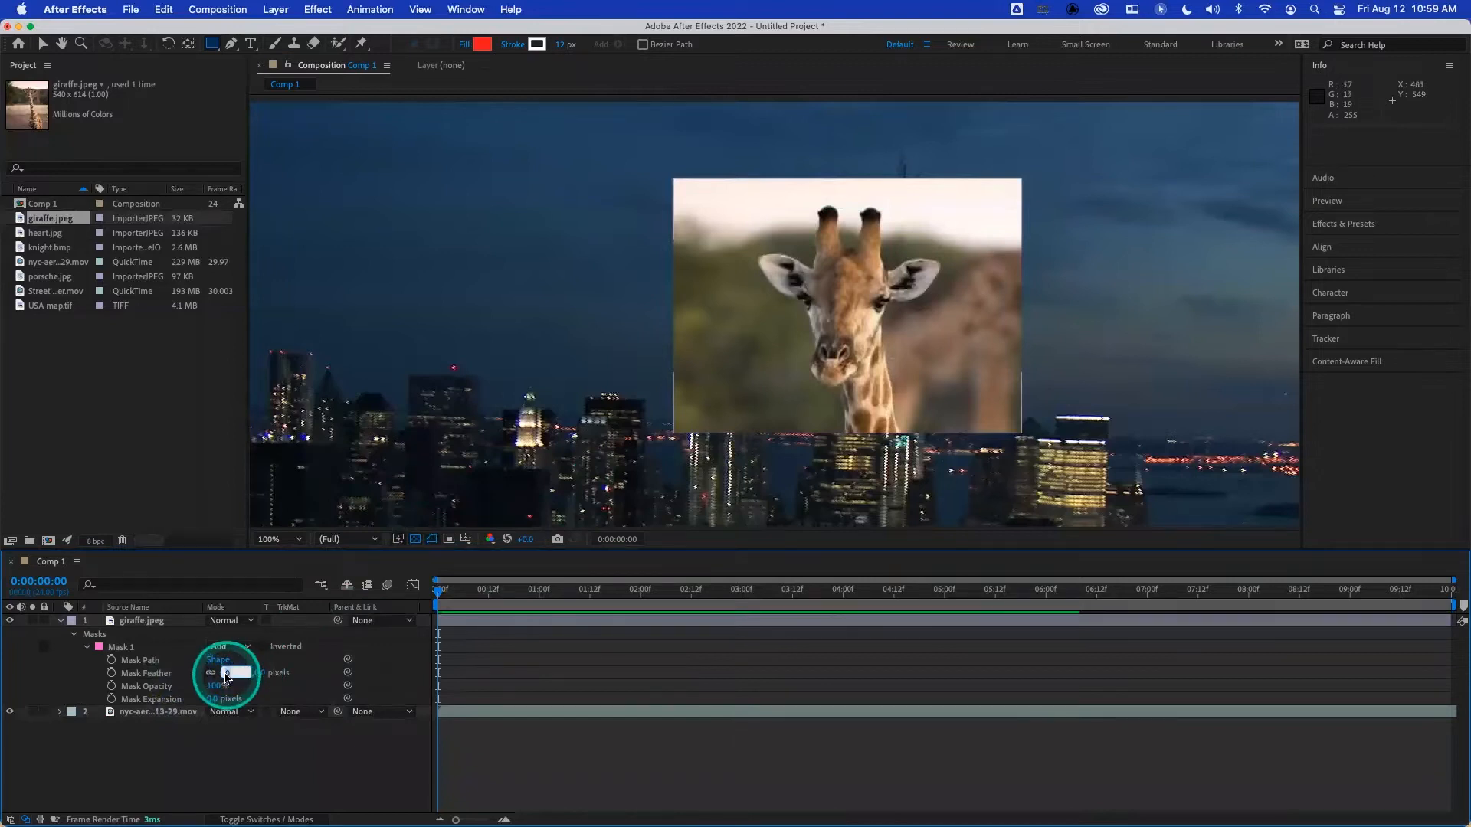
key("Up")
key("Up")
key("Up")
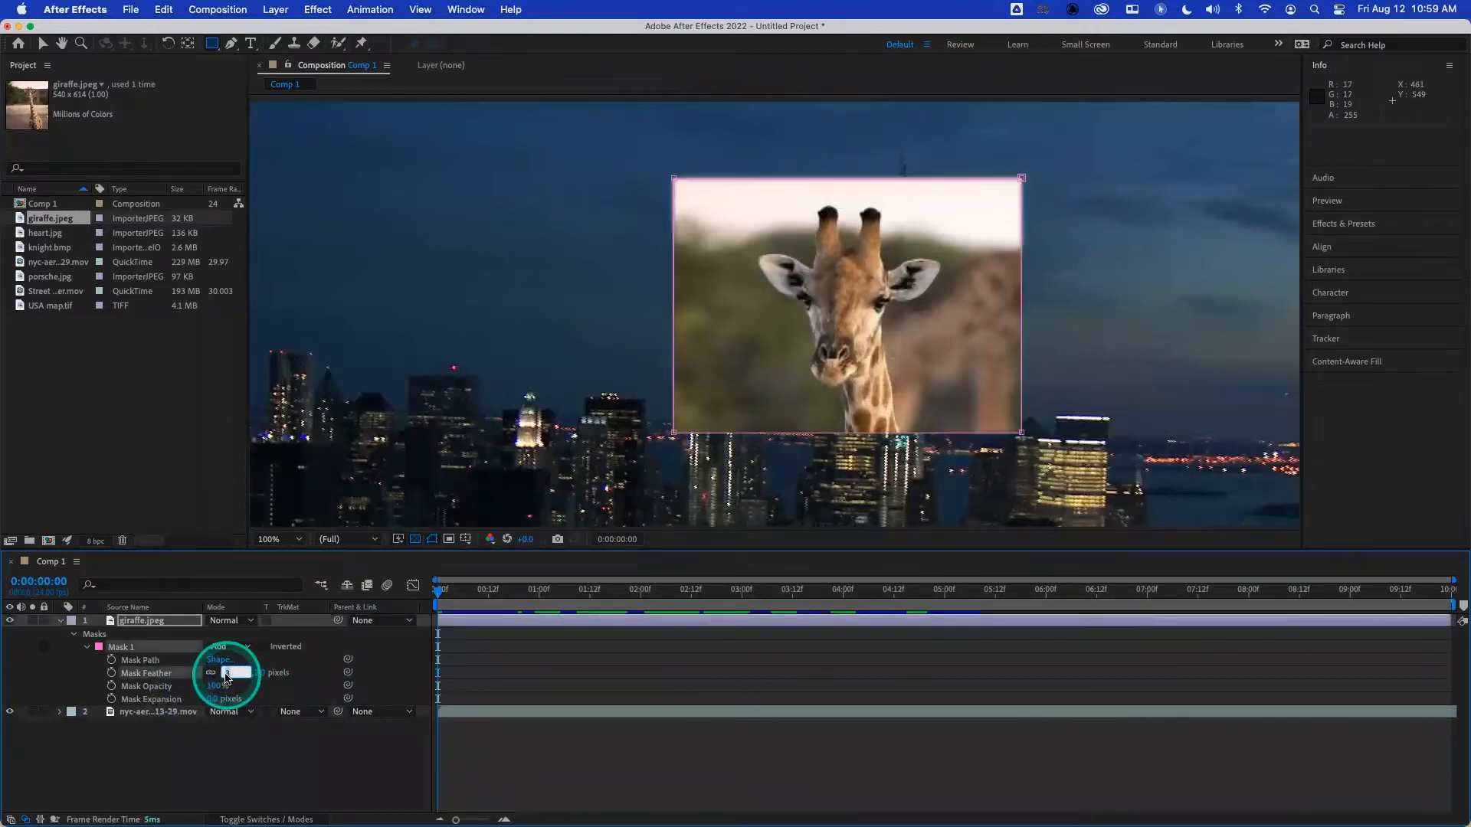
left_click(283, 797)
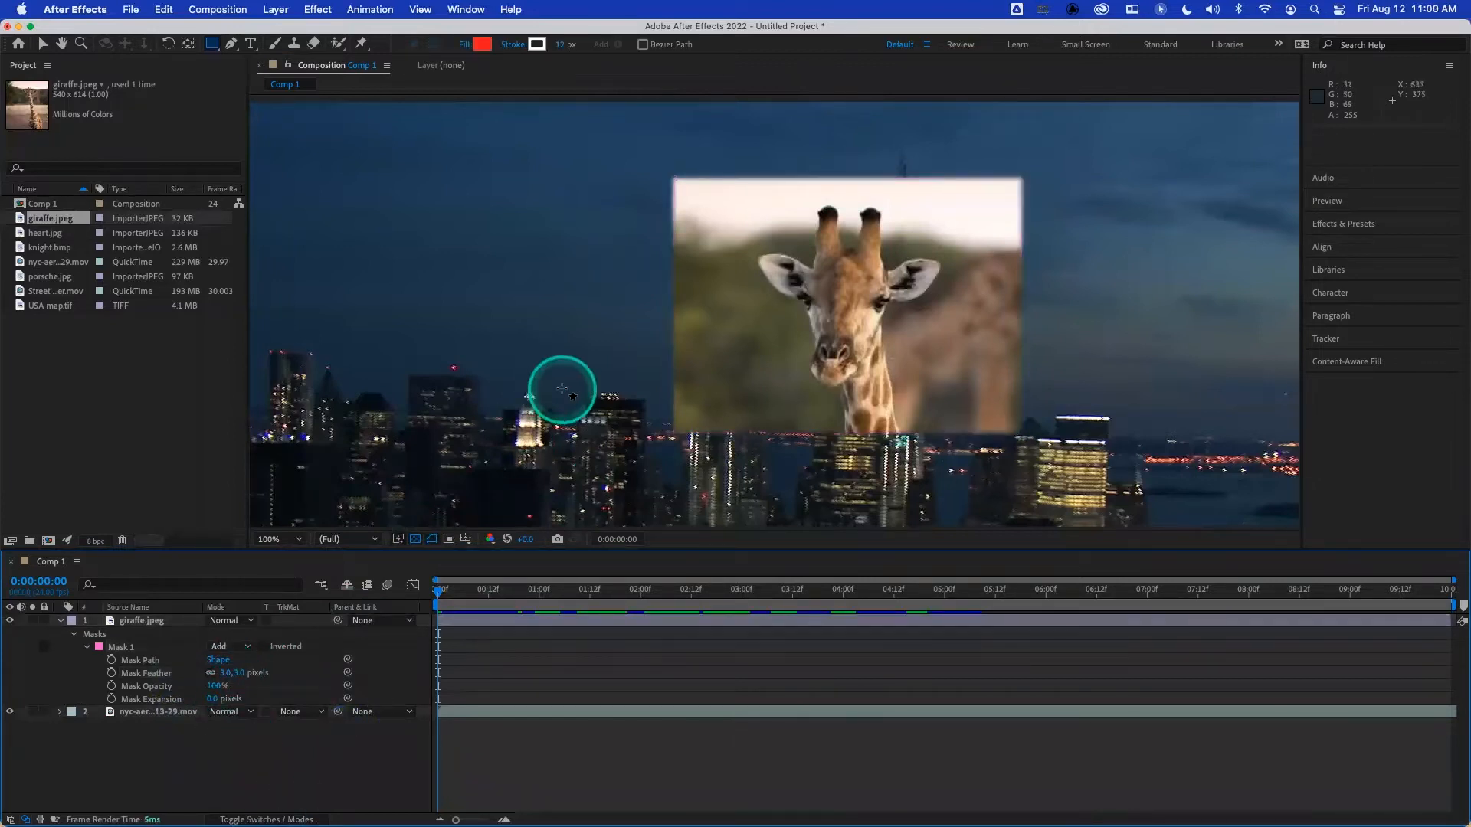
- Reset Mask 1's Mask Feather to 0 pixels and show only the giraffe layer's Mask Feather property
scroll(561, 390, "up", 1)
scroll(562, 390, "down", 2)
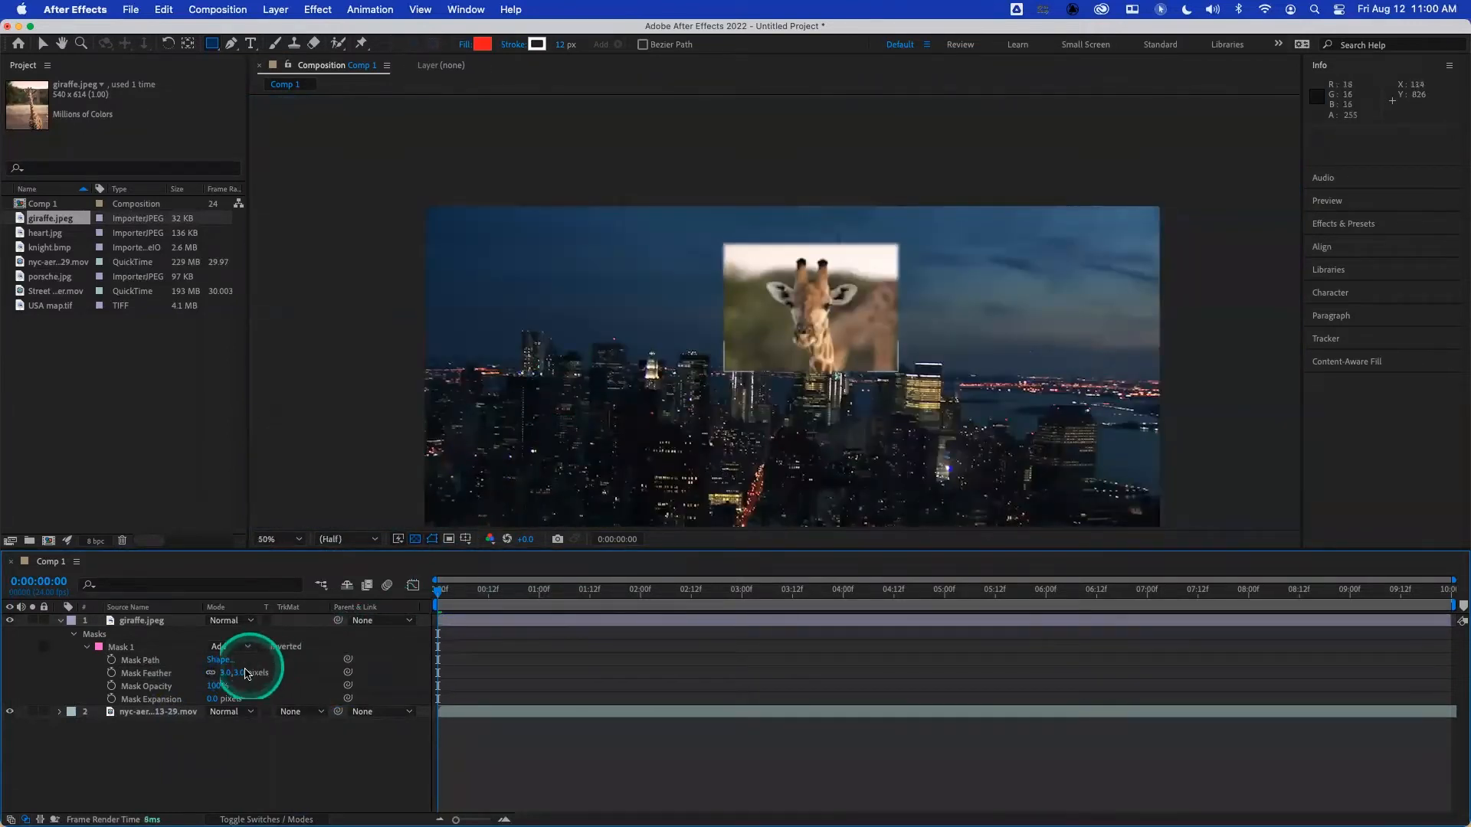
left_click(157, 674)
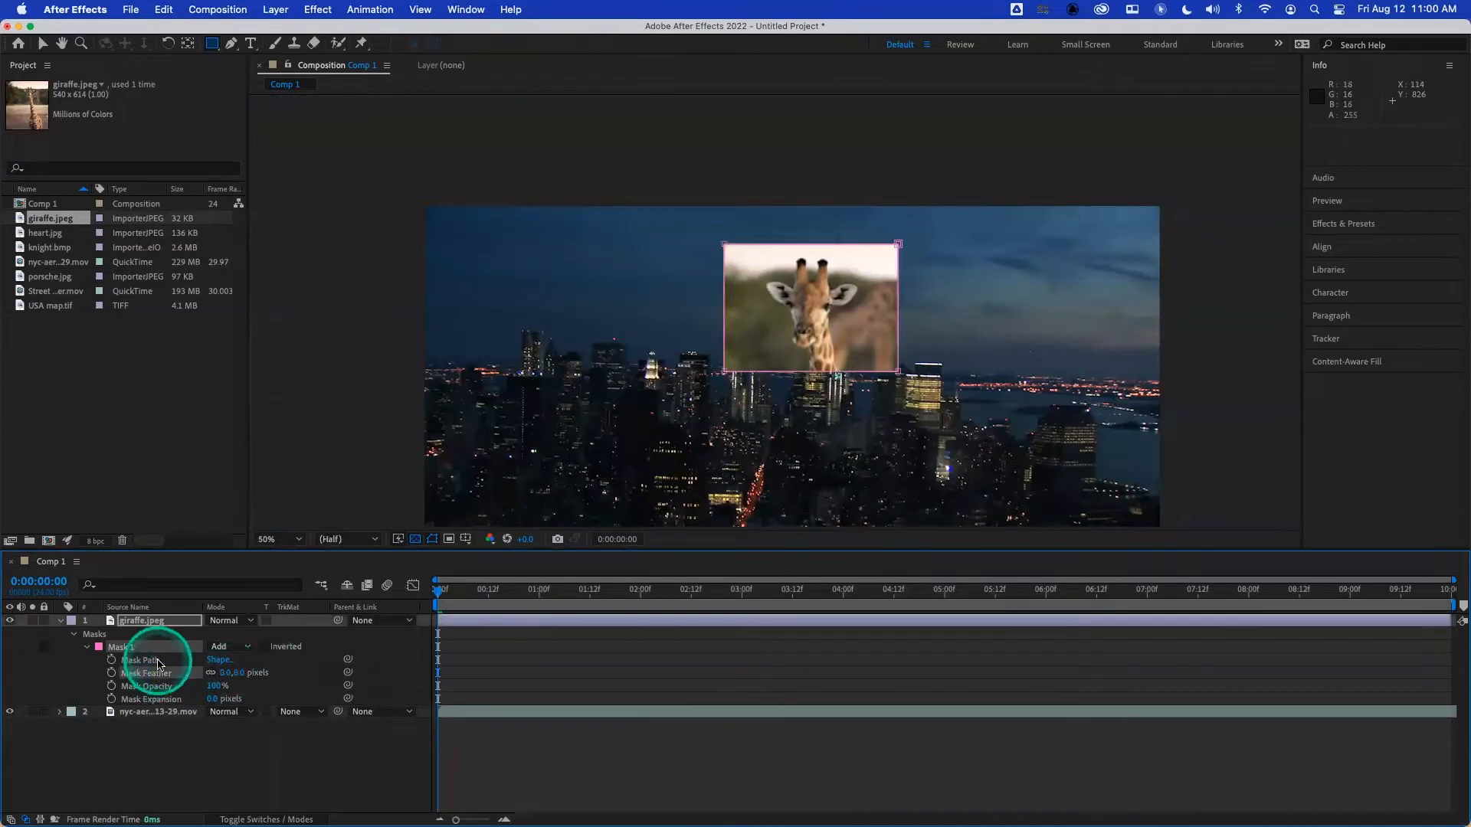
left_click(159, 620)
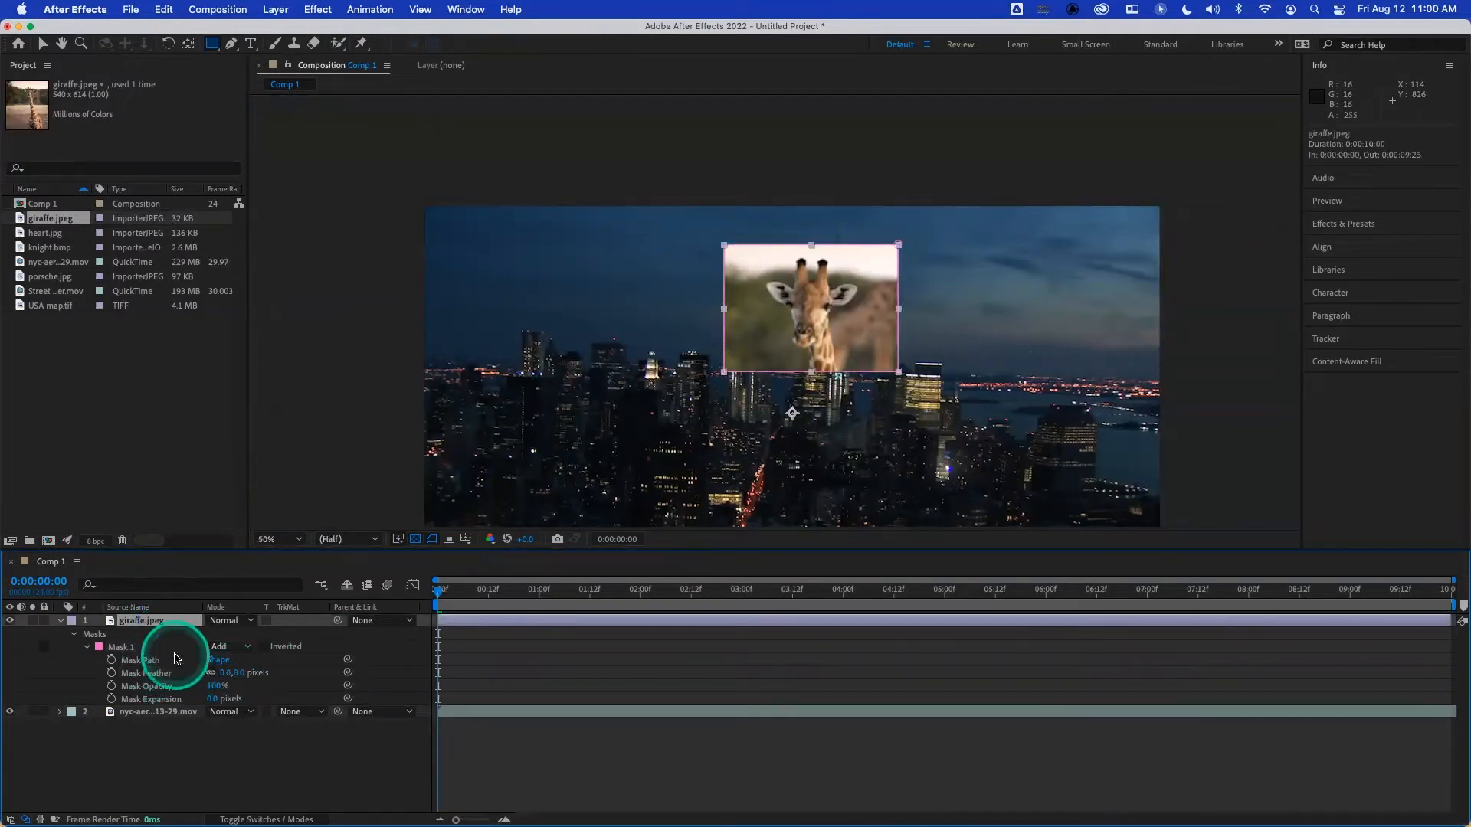
key("f")
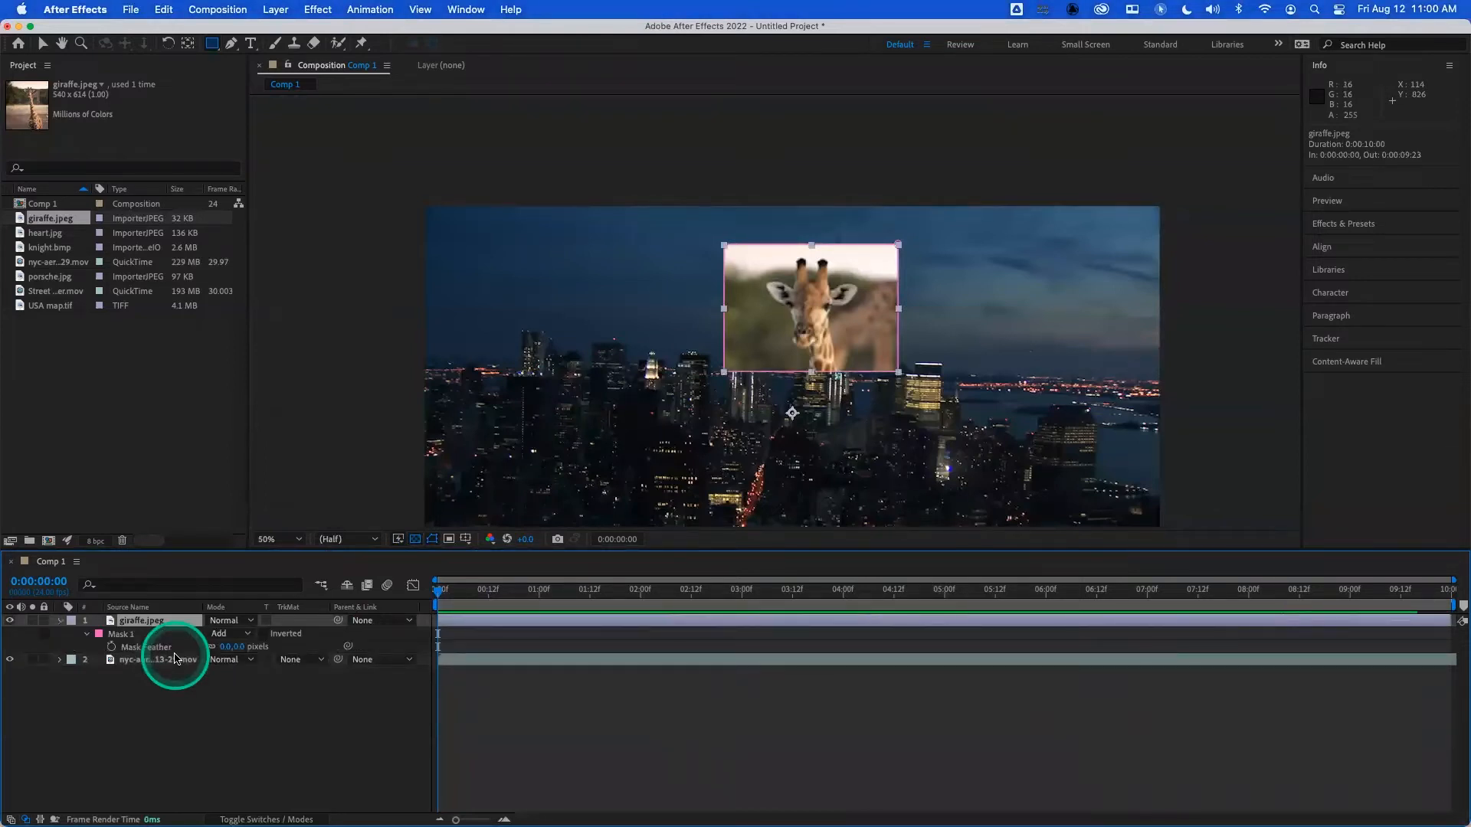
key("f")
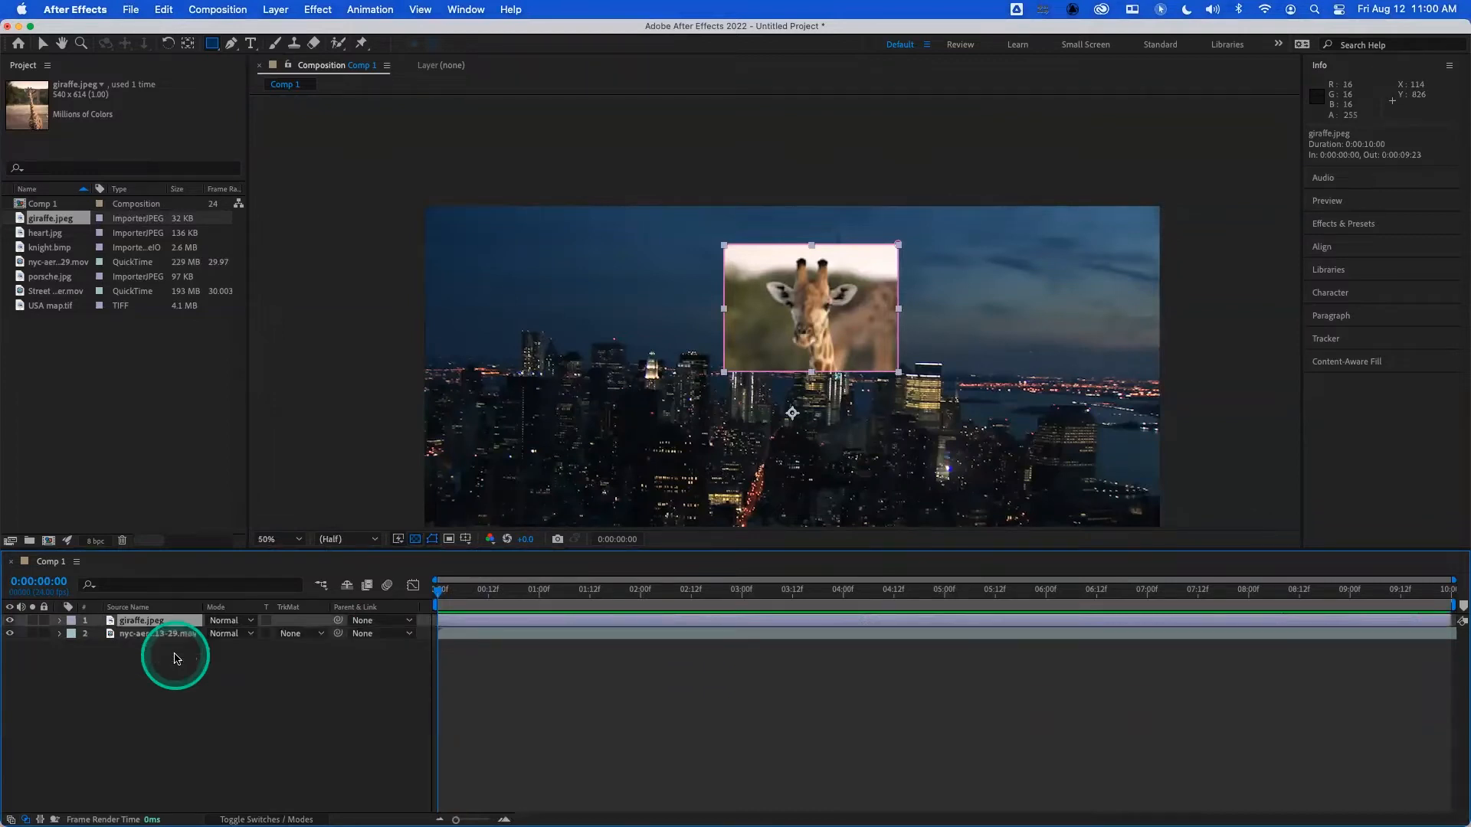
key("f")
- Delete Mask 1 from the giraffe layer and activate the Rectangle tool
left_click(112, 635)
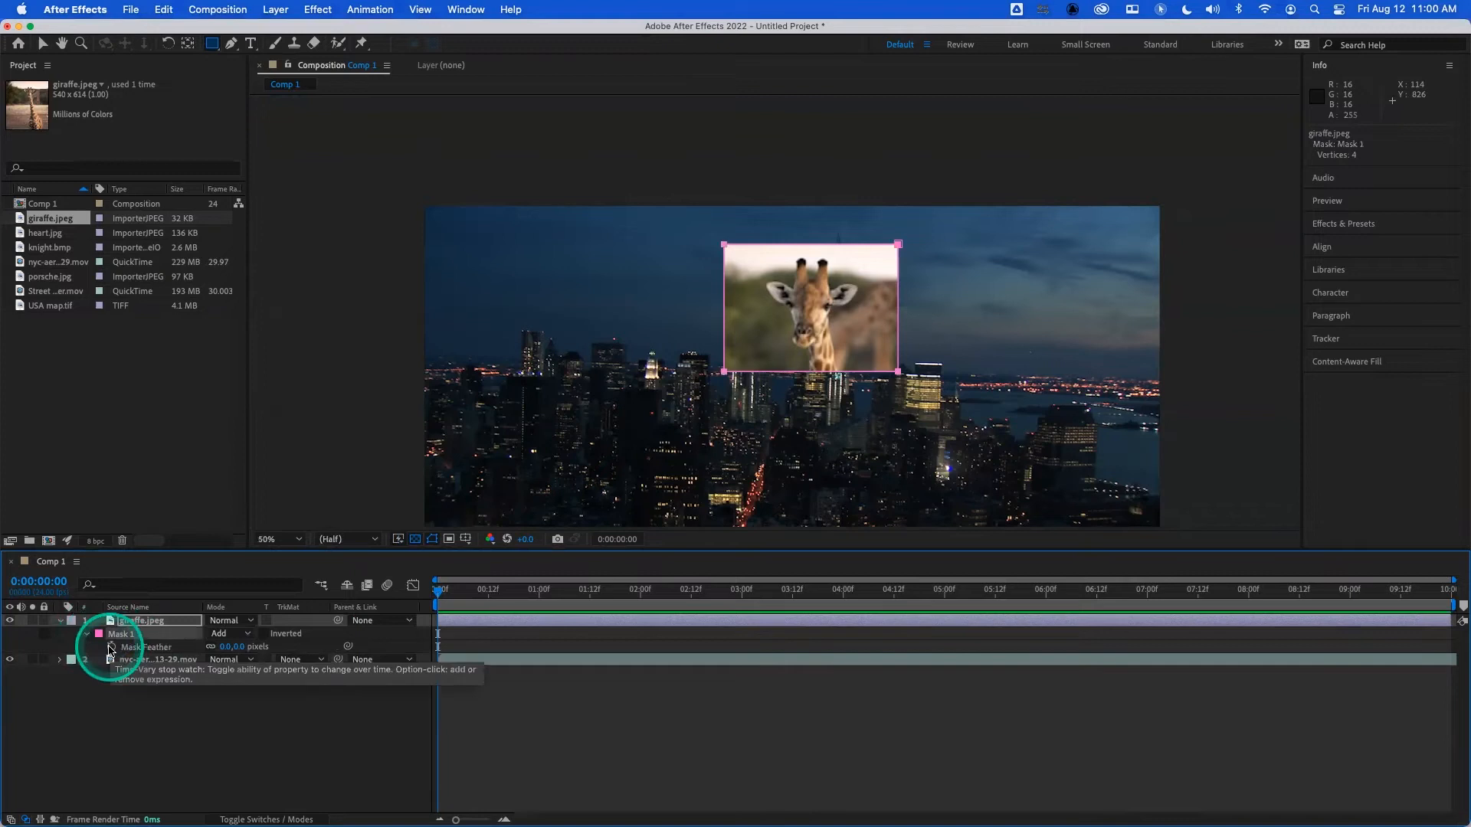
key("Delete")
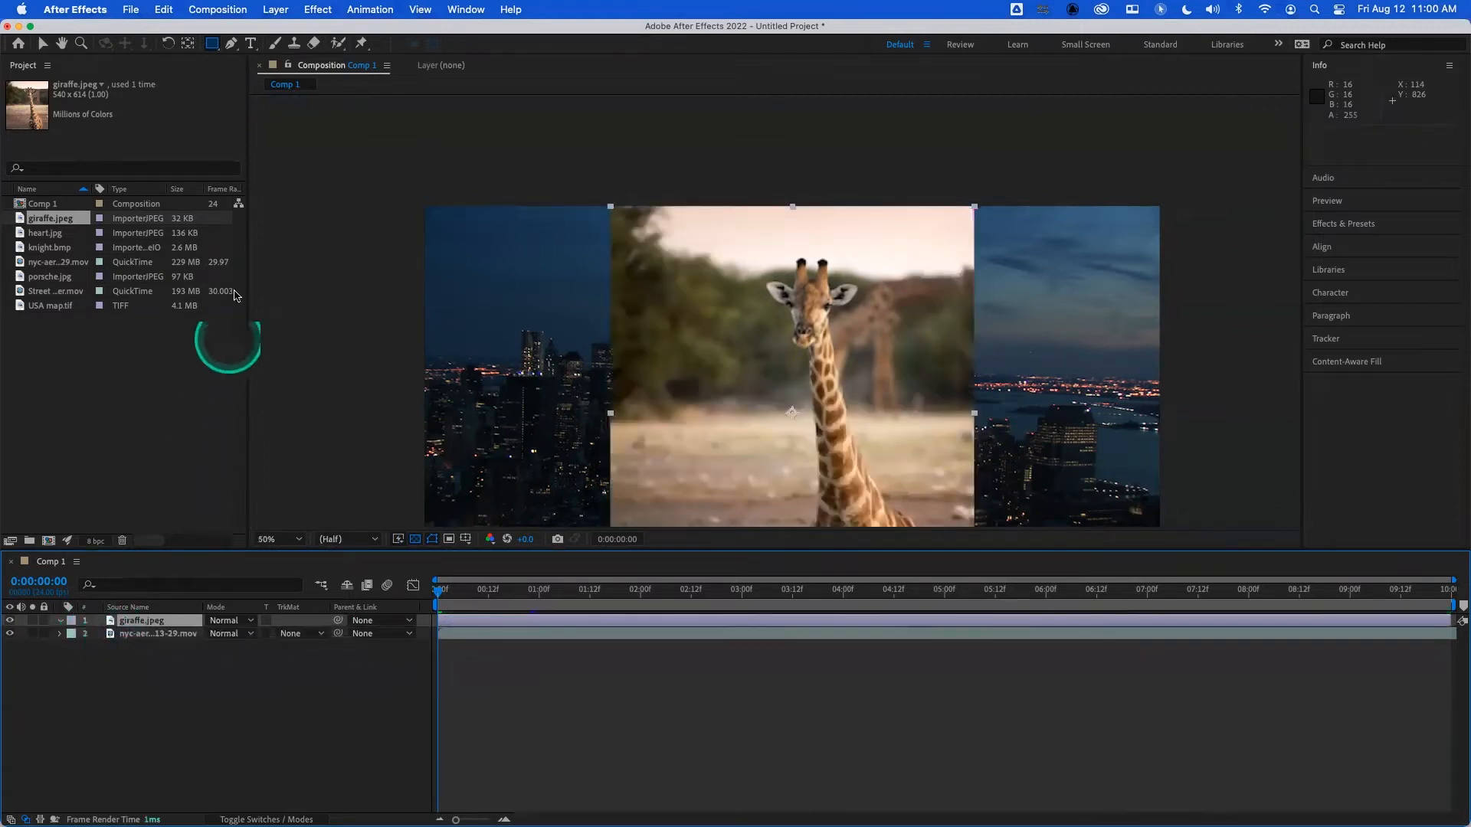
left_click(213, 44)
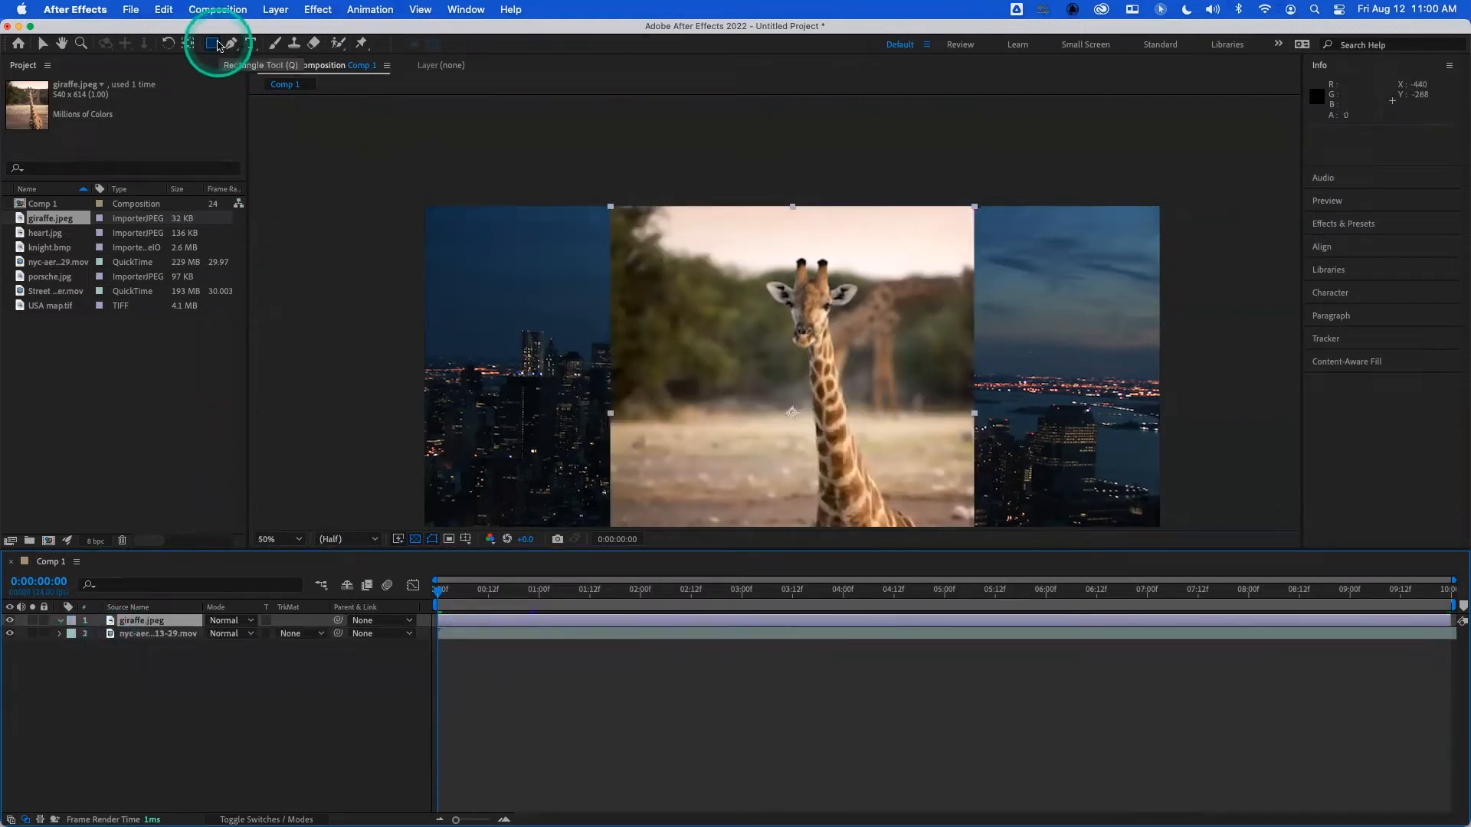
- Draw a rounded-rectangle mask about 294 px wide and 237 px high across the giraffe's neck and undo it
left_click(219, 47)
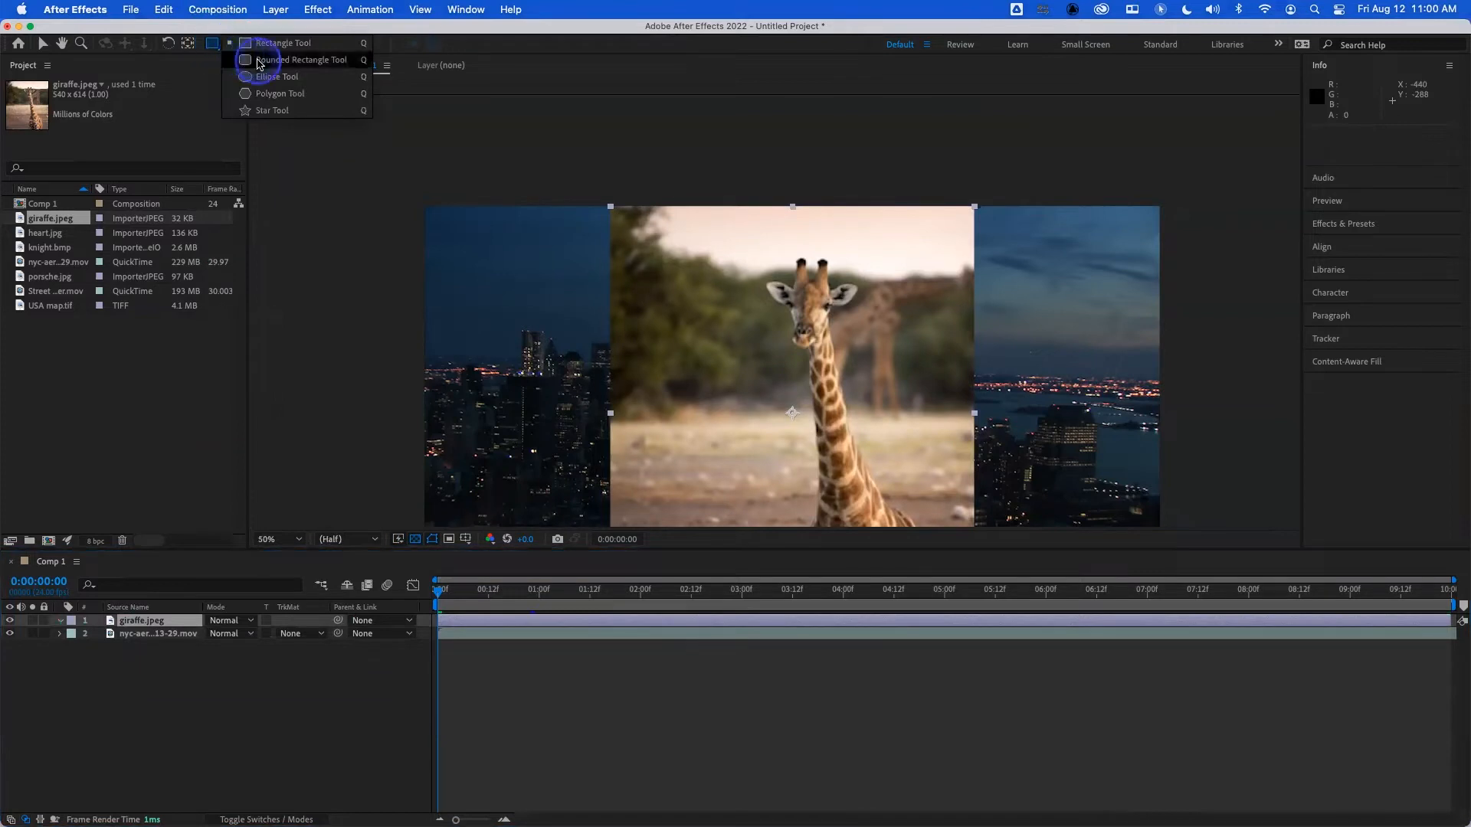
left_click(264, 77)
mouse_move(692, 305)
left_mouse_down()
mouse_move(812, 414)
mouse_move(958, 476)
mouse_move(1011, 473)
mouse_move(891, 465)
left_mouse_up()
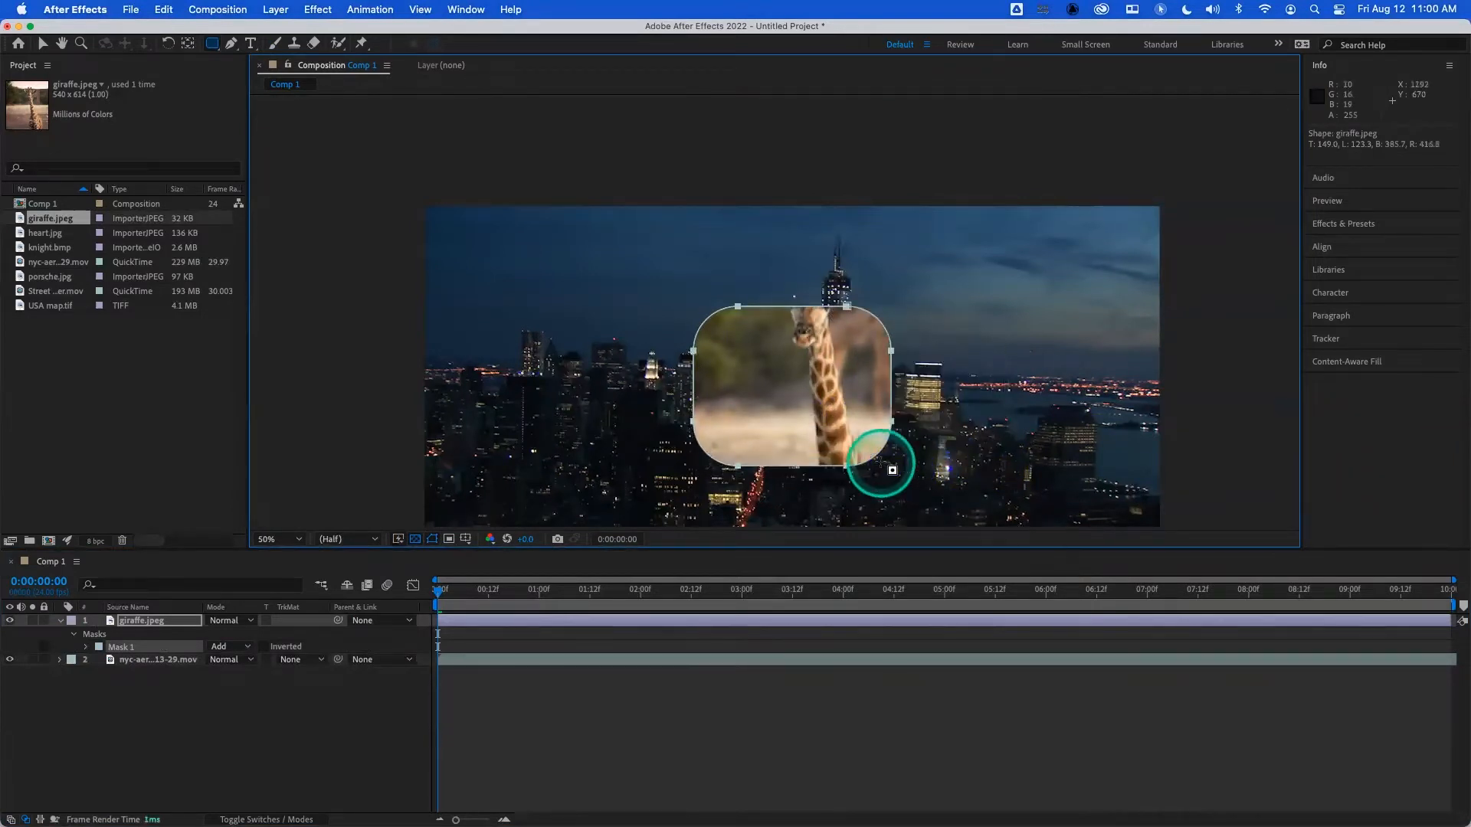
key("super+z")
- Draw a rounded-rectangle mask about 406 px wide and 284 px high around the giraffe's head and upper neck
left_click_drag(635, 264, 819, 414)
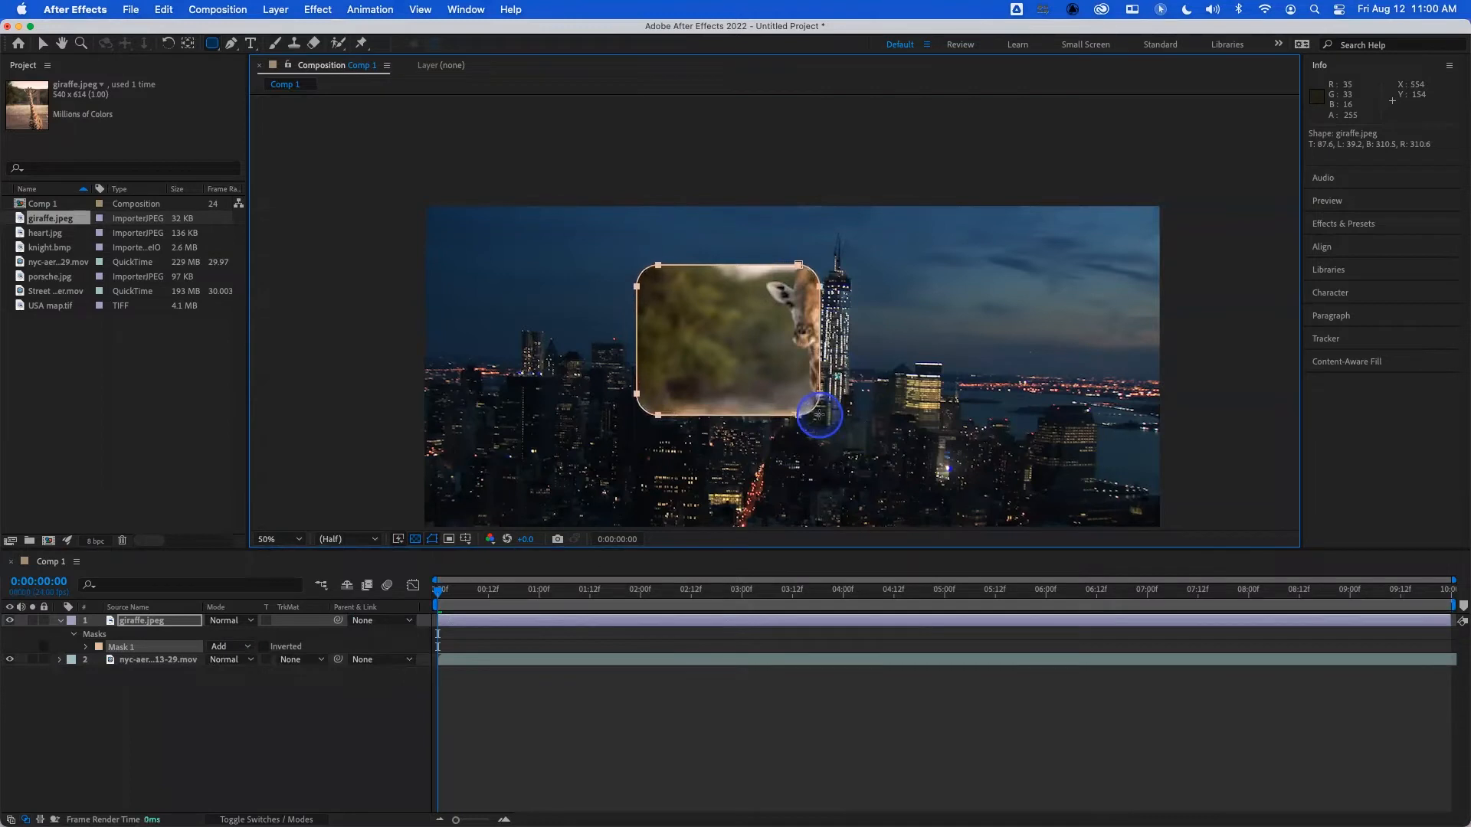
left_click_drag(819, 415, 904, 453)
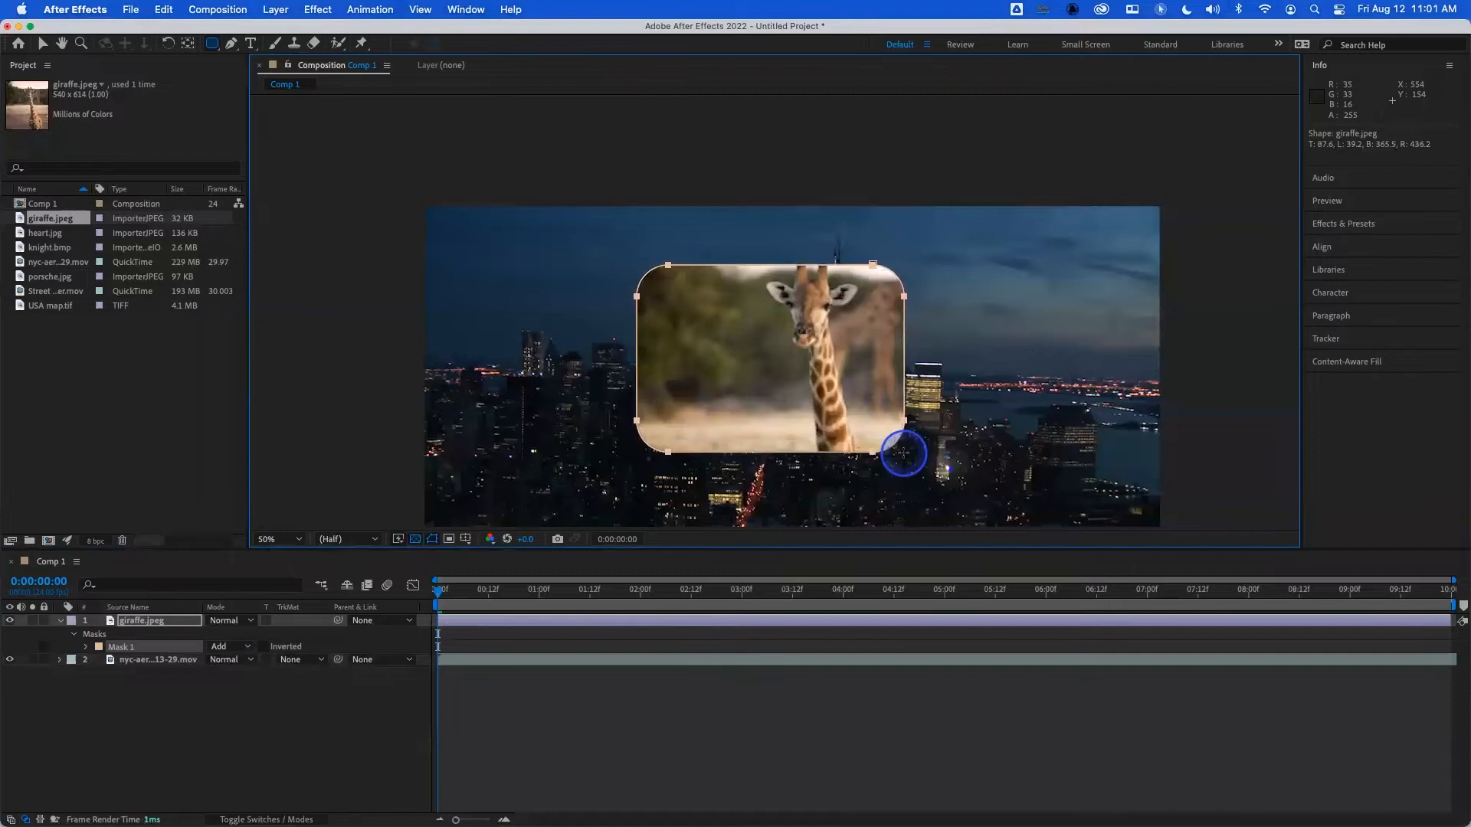
mouse_move(903, 453)
left_mouse_down()
mouse_move(860, 415)
mouse_move(881, 436)
mouse_move(867, 442)
mouse_move(927, 448)
mouse_move(910, 456)
left_mouse_up()
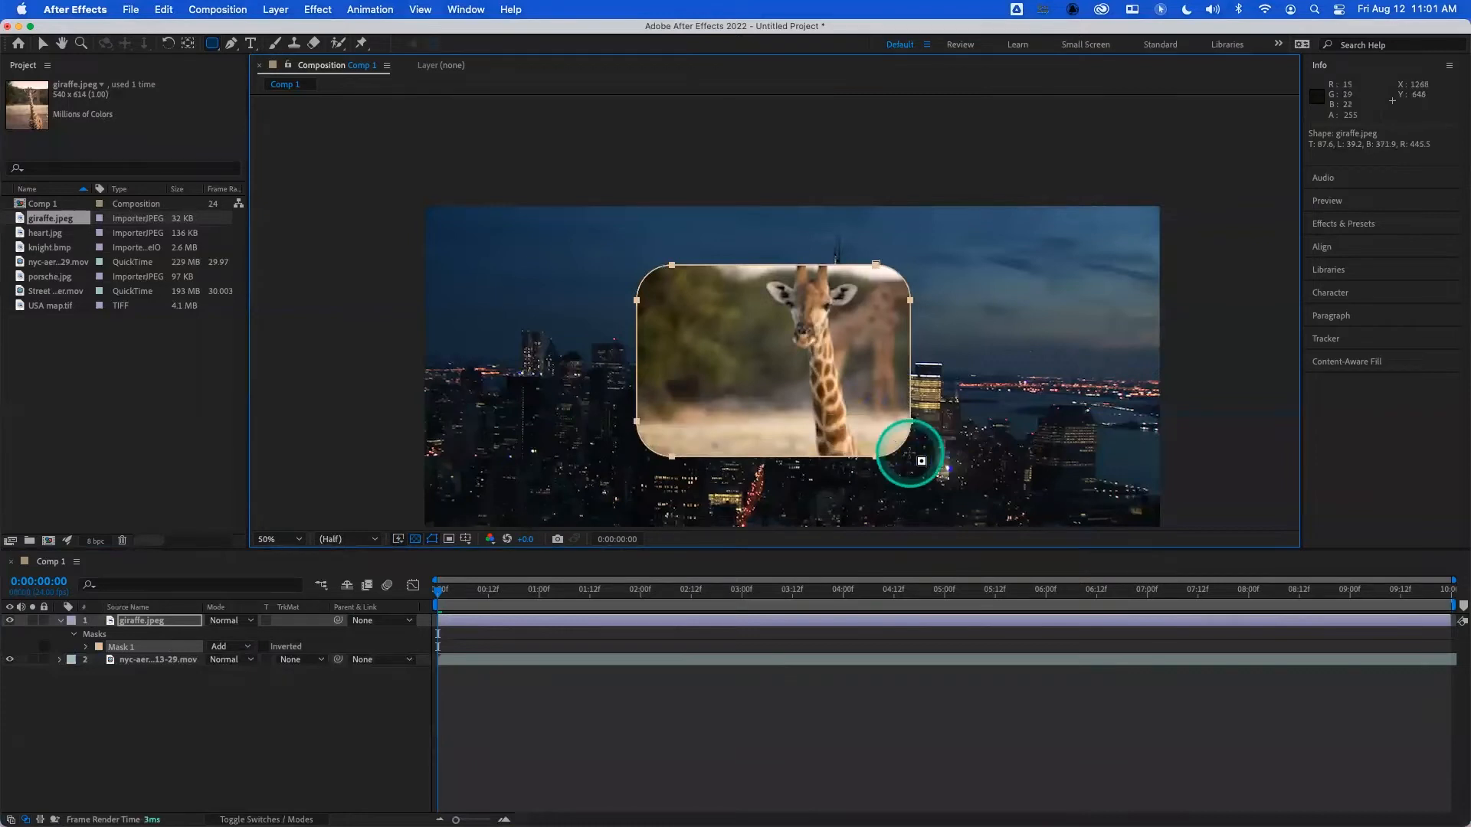
- Nudge the rounded-rectangle mask slightly upward and back down in small increments
key("Up")
key("Up")
key("Up")
key("Up")
key("Up")
key("Up")
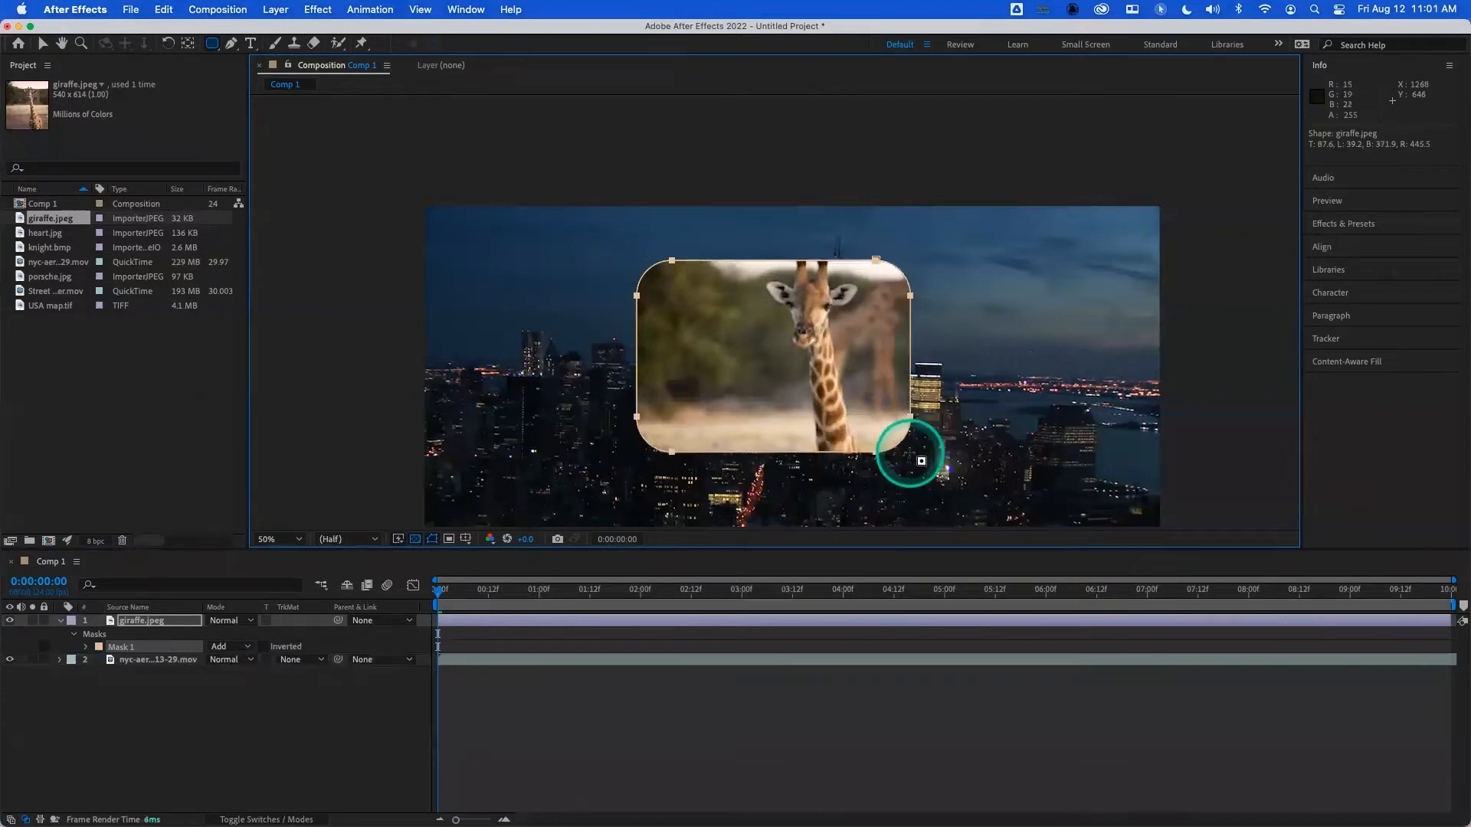
key("Down")
key("Down")
key("Down")
key("Down")
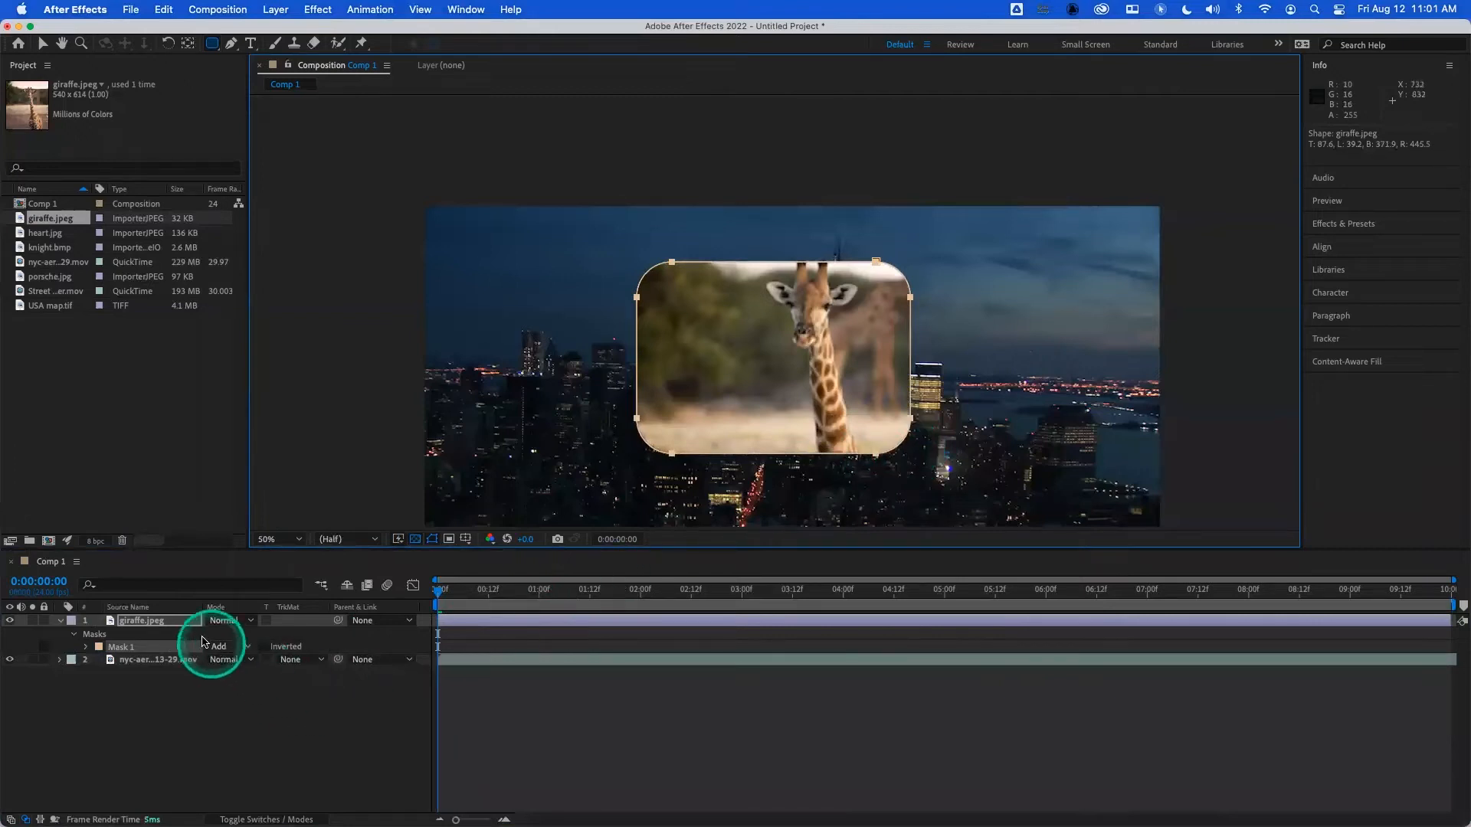
- Delete the rounded-rectangle mask from the giraffe layer
left_click(172, 622)
left_click(112, 649)
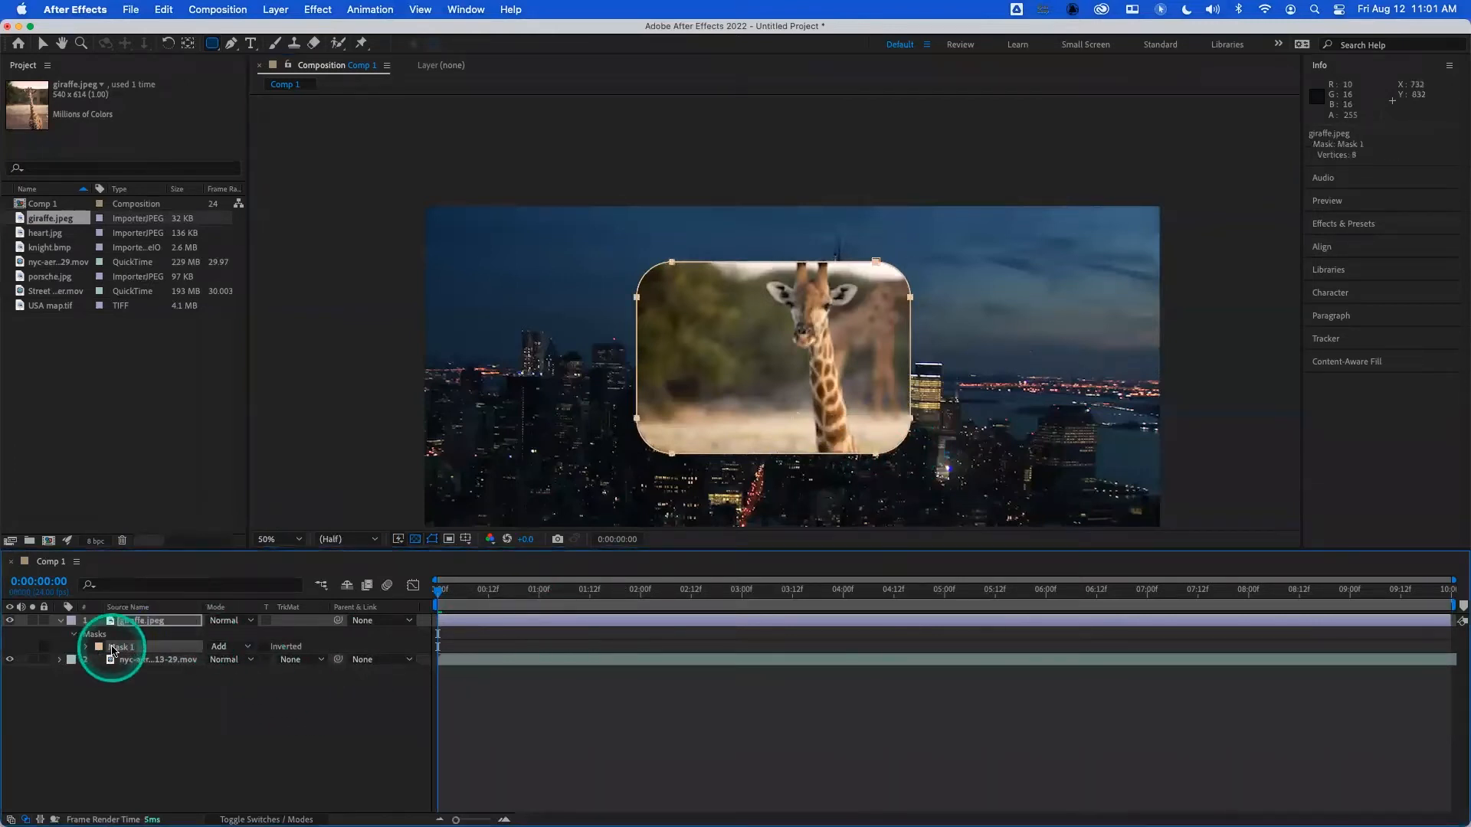
key("Delete")
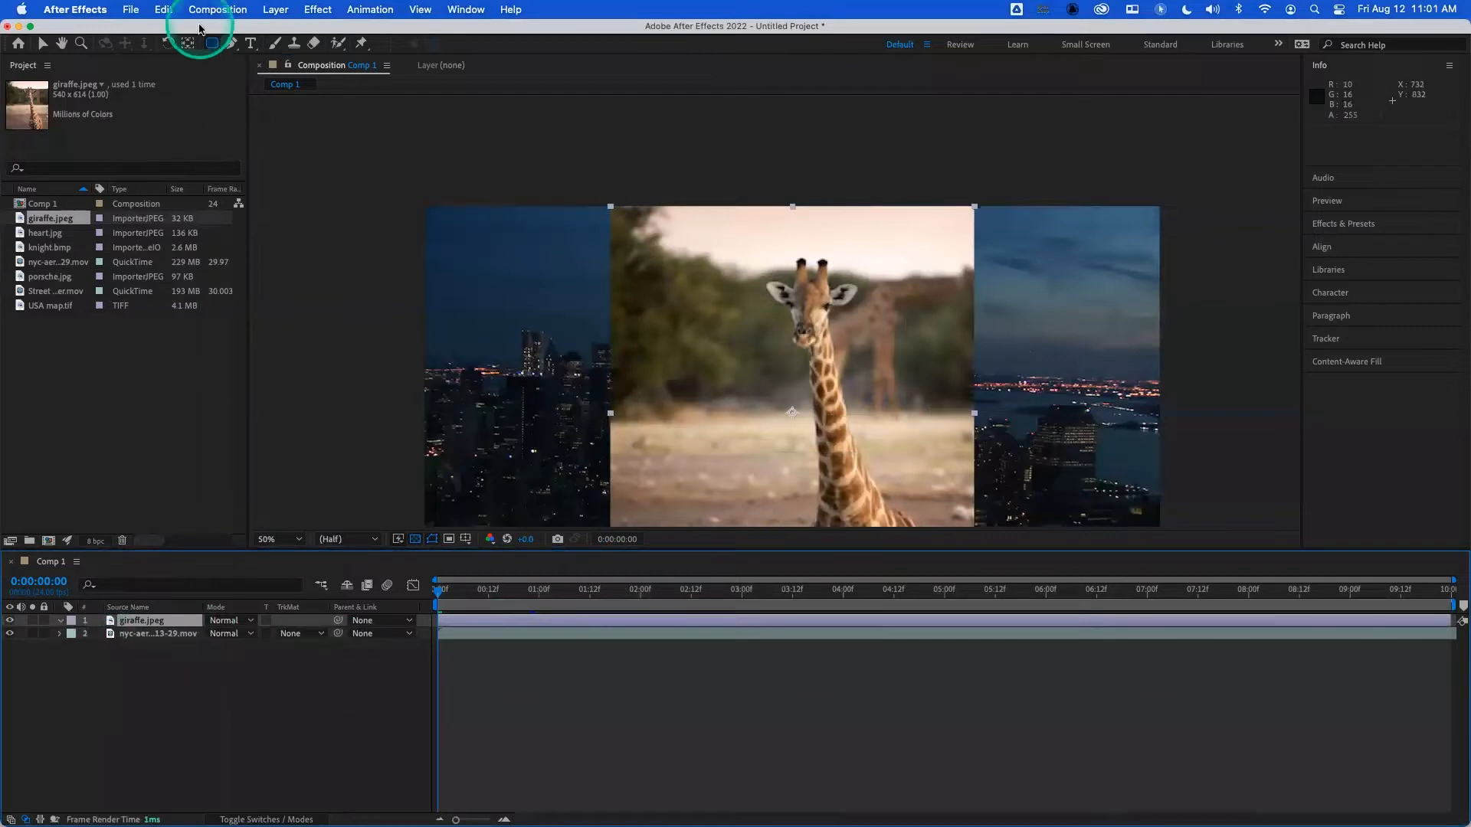
- Draw a freely proportioned mask over the giraffe's head with the Ellipse tool and undo it
left_click_drag(213, 46, 258, 81)
mouse_move(746, 247)
left_mouse_down()
mouse_move(861, 401)
mouse_move(926, 427)
mouse_move(897, 439)
mouse_move(801, 393)
mouse_move(880, 417)
mouse_move(860, 388)
mouse_move(861, 420)
mouse_move(849, 407)
left_mouse_up()
key("super+z")
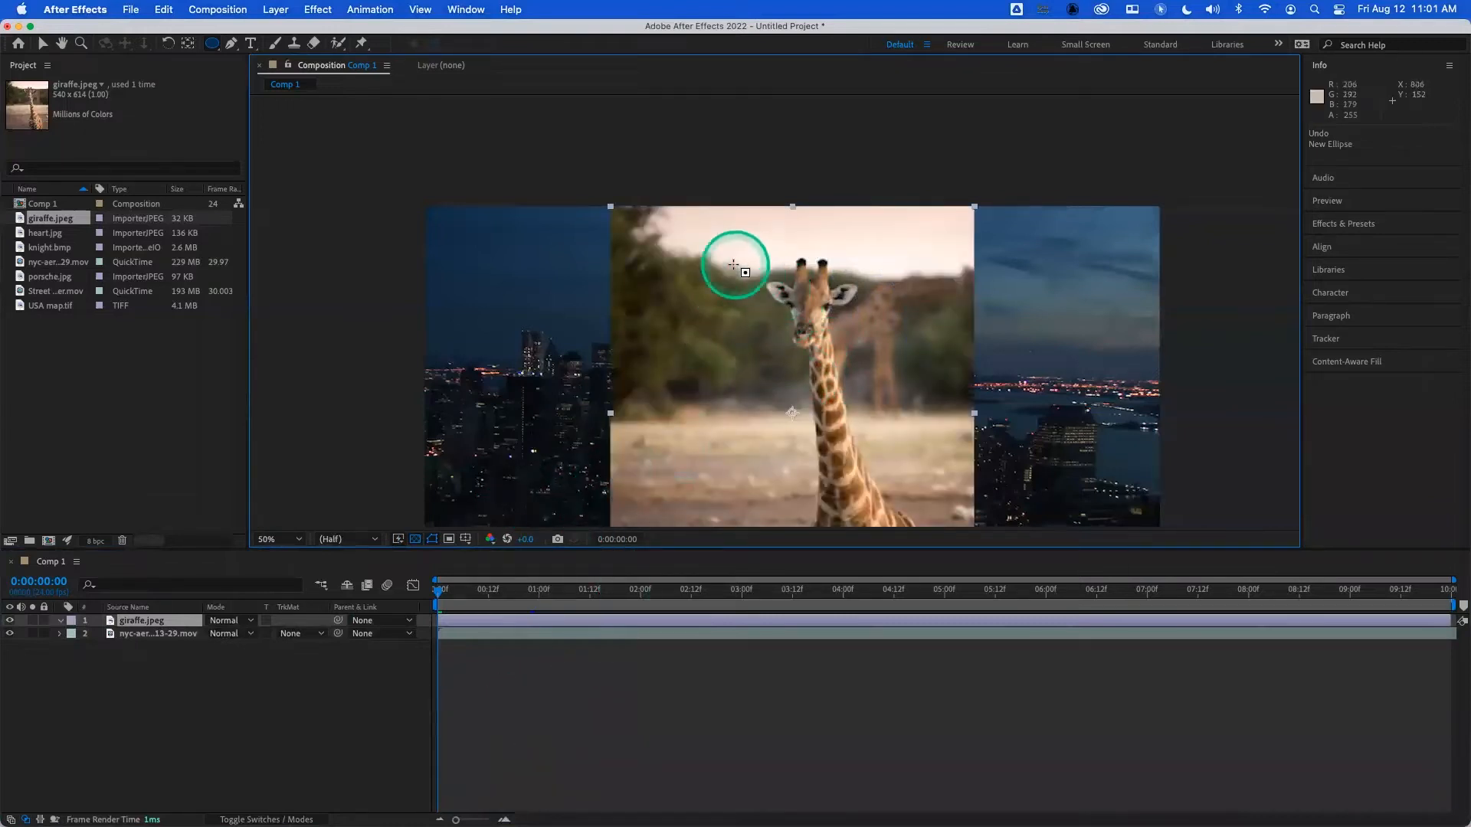
- Draw a circular mask about 277 px across around the giraffe's head, undo it, and draw and undo another ellipse
left_click_drag(708, 228, 894, 414)
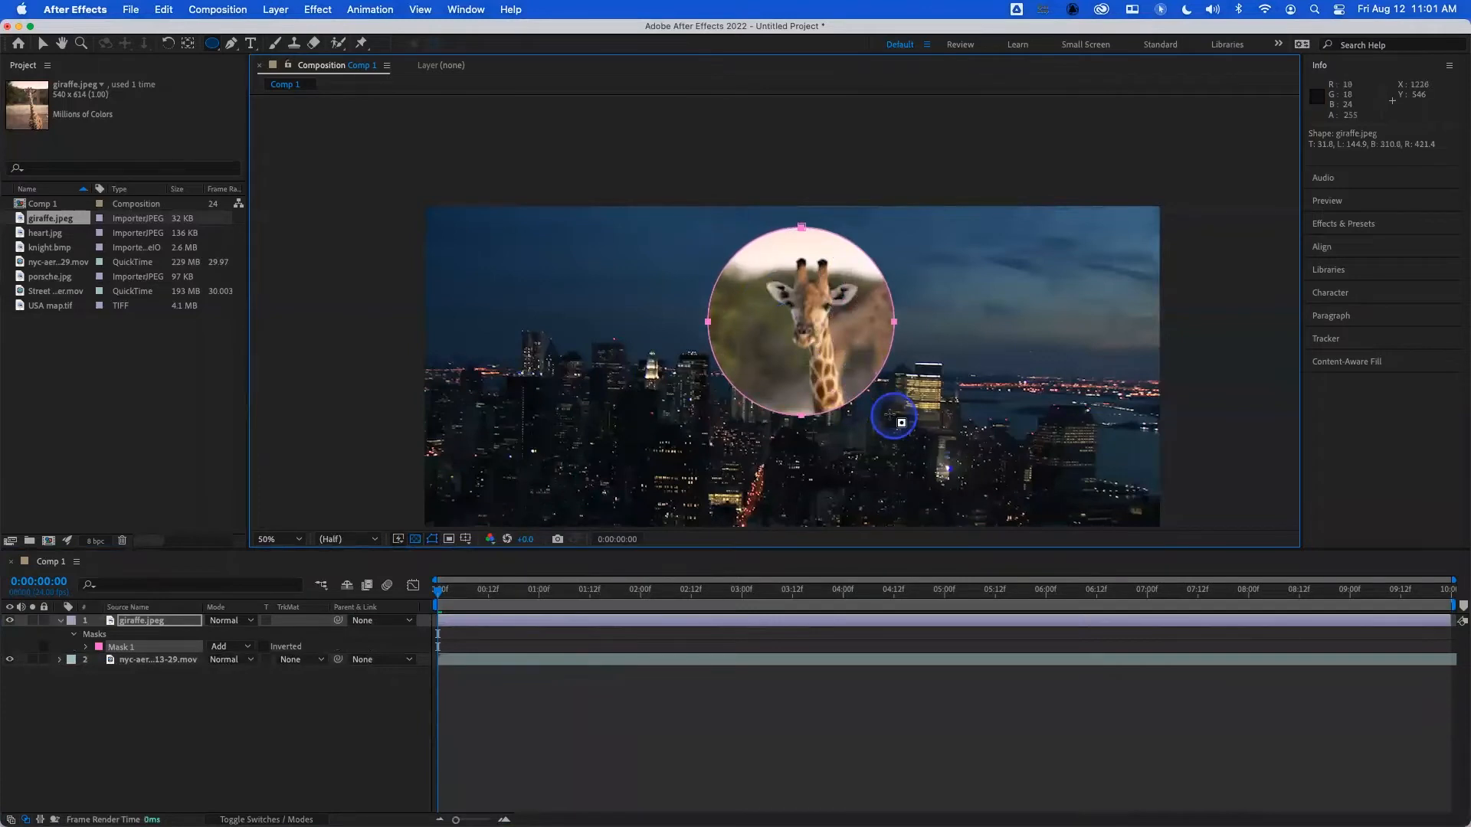
key("super+z")
left_click_drag(682, 228, 881, 398)
key("super+z")
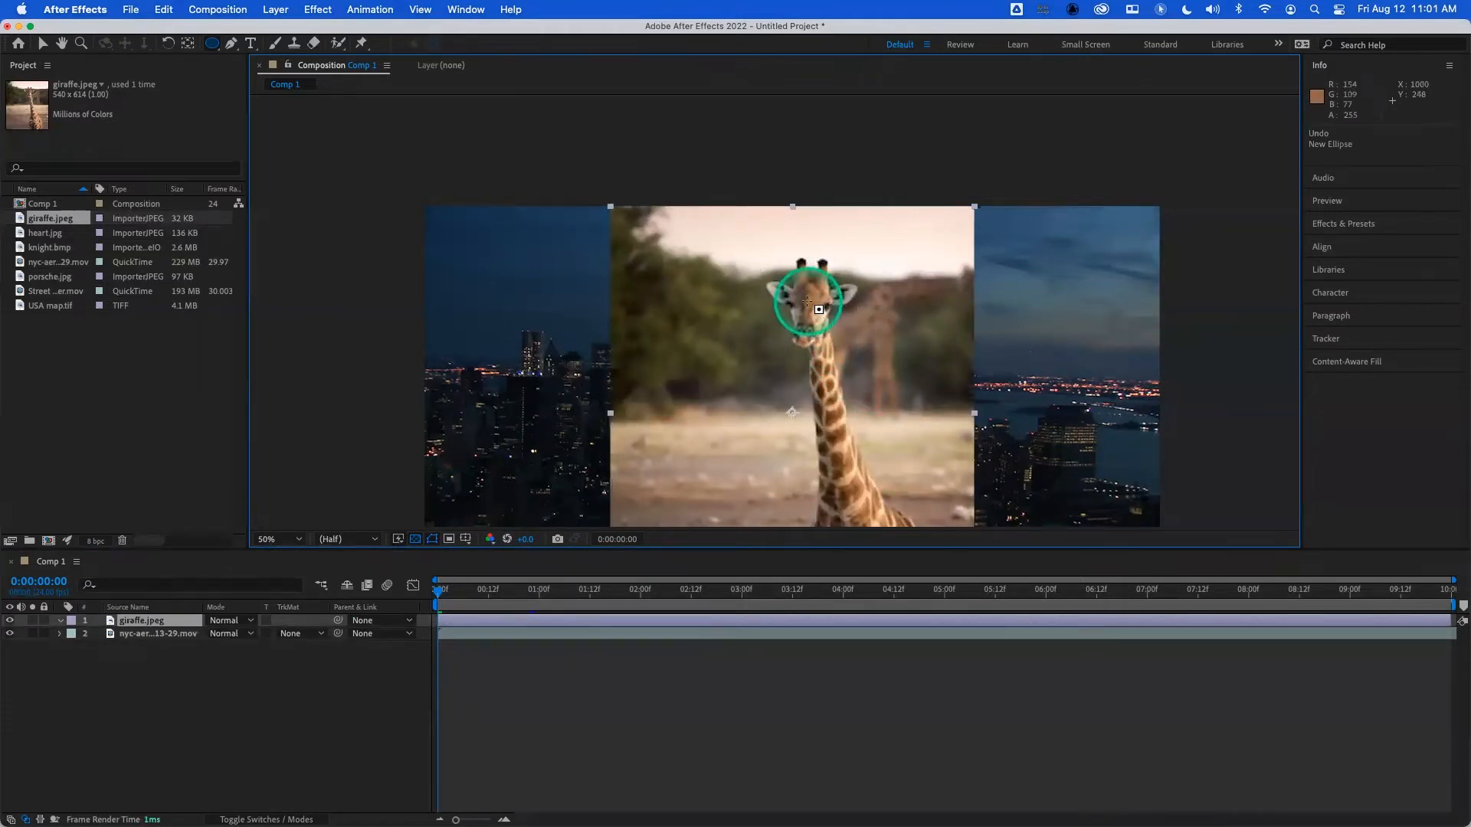
- Draw a tall elliptical mask outward from the centre of the giraffe's face, and delete it
left_click_drag(818, 310, 808, 300)
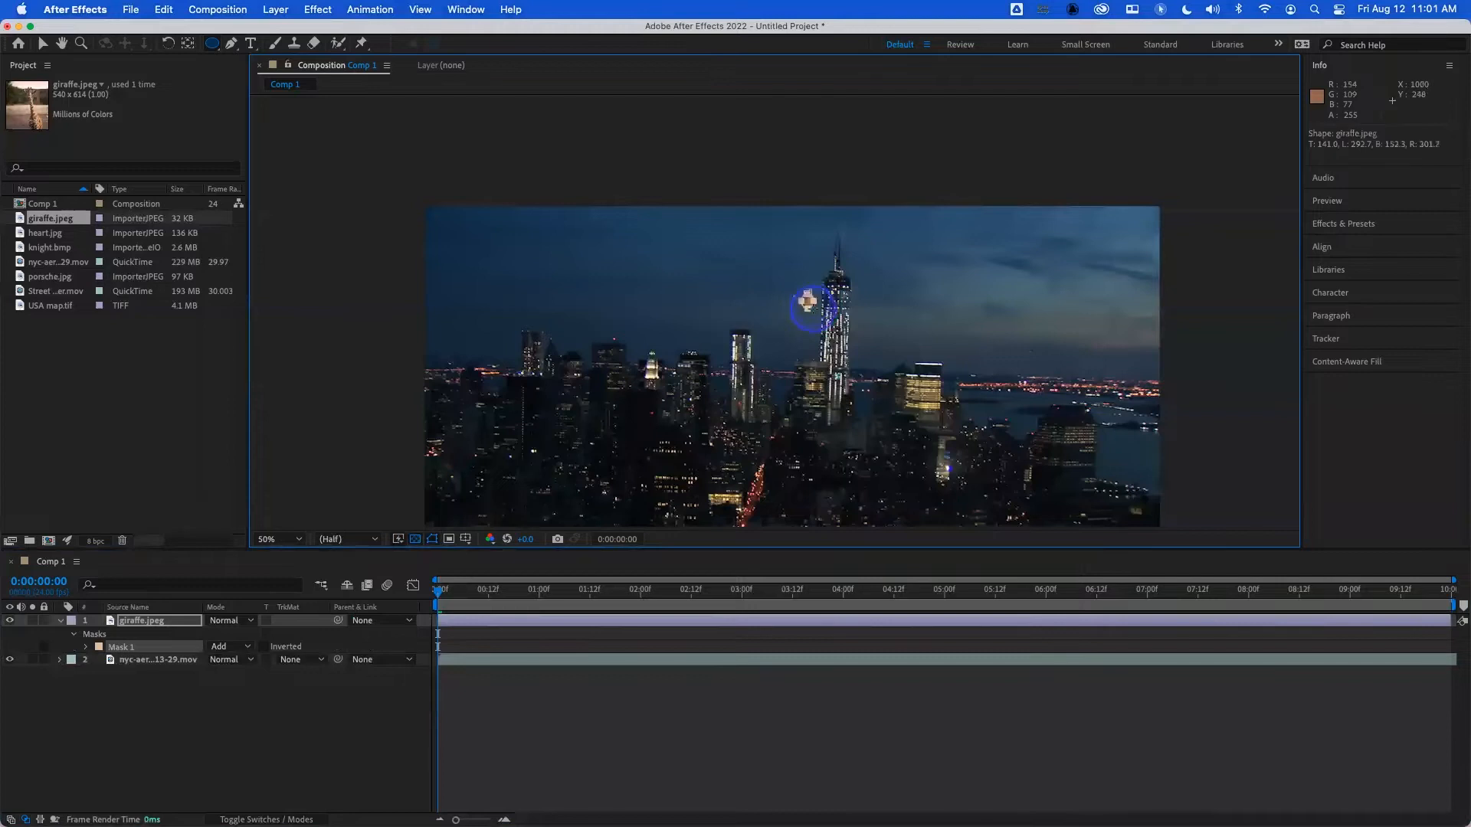
left_click_drag(830, 323, 865, 387)
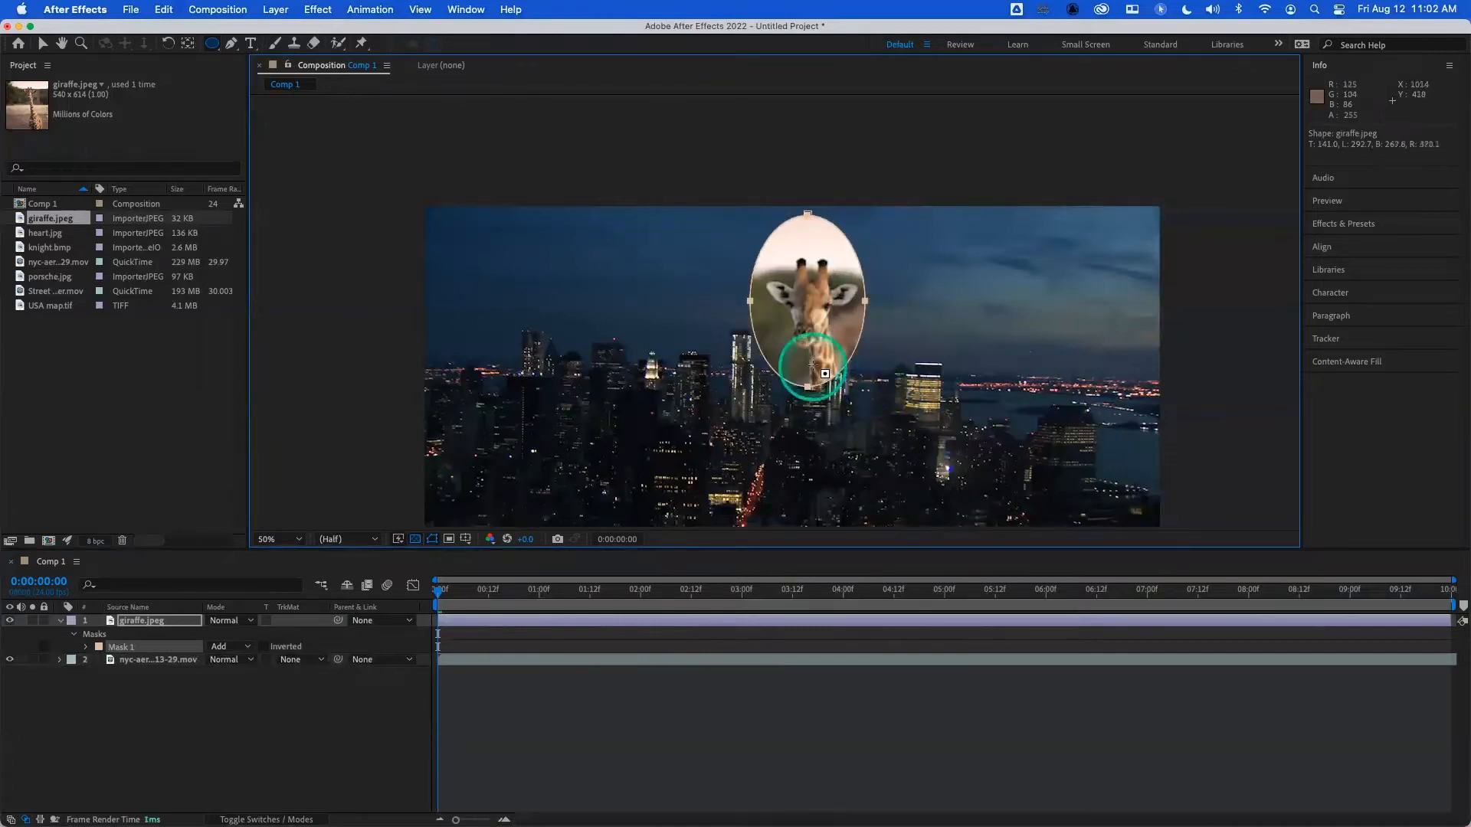
key("Delete")
- Draw and undo two corner-to-corner elliptical masks over the giraffe, the second about 250 px wide and 192 px high
mouse_move(714, 266)
left_mouse_down()
mouse_move(893, 482)
mouse_move(848, 431)
mouse_move(866, 456)
left_mouse_up()
key("super+z")
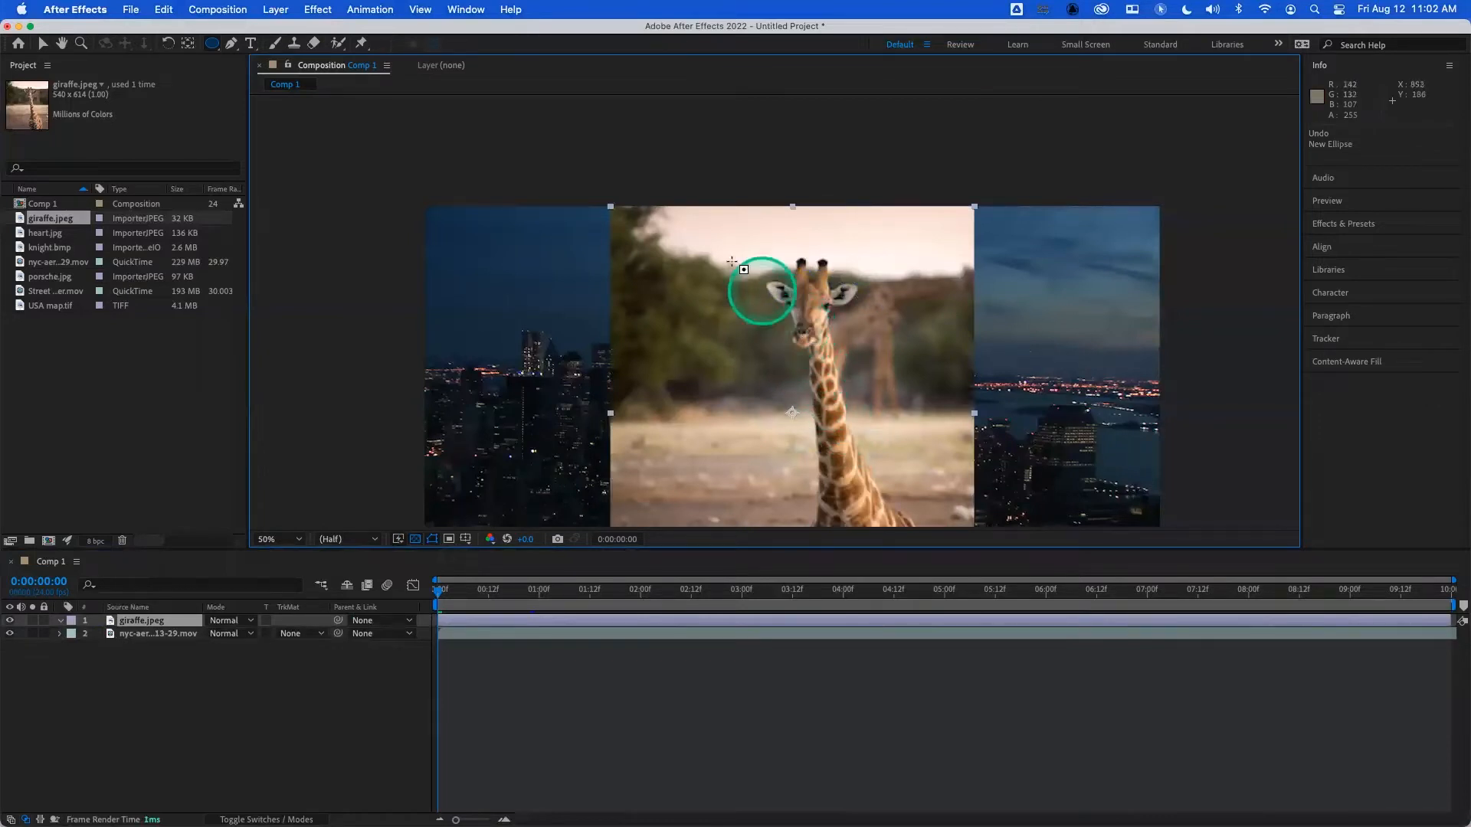
left_click_drag(706, 242, 868, 372)
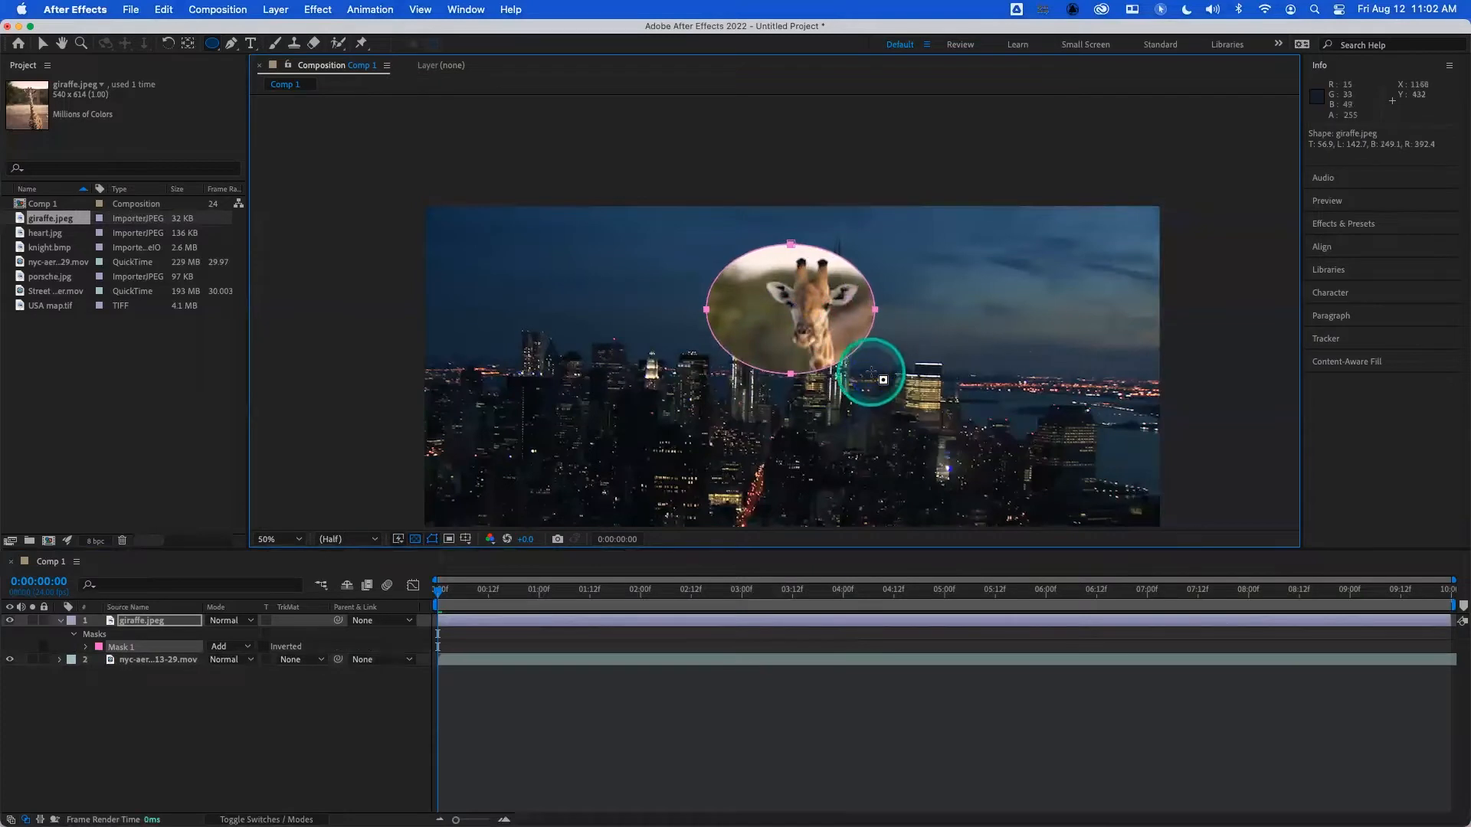
key("super+z")
- Draw a circular mask about 336 px across outward from the giraffe's muzzle, and delete it
left_click_drag(802, 332, 884, 434)
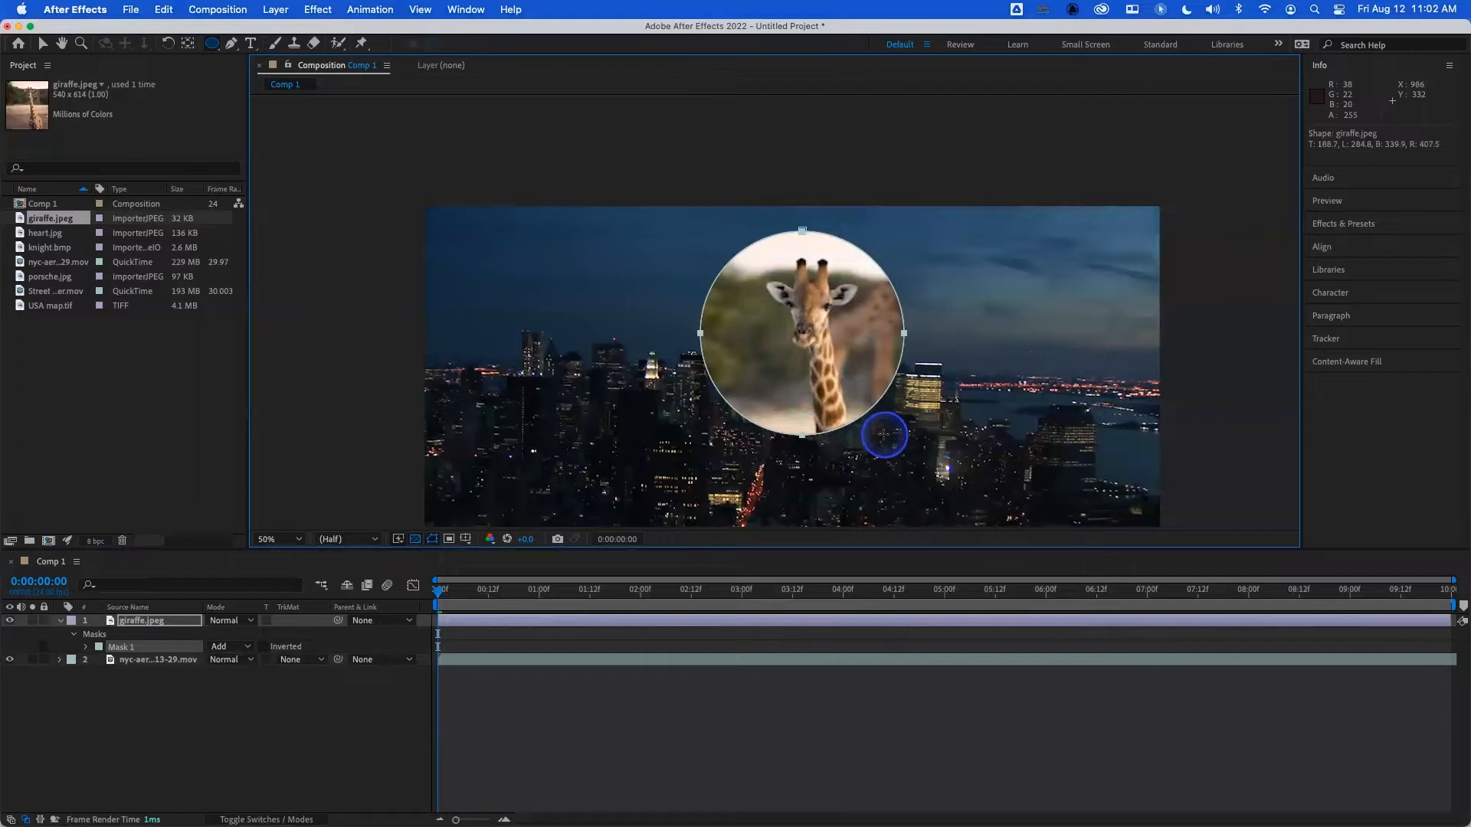
mouse_move(883, 434)
left_mouse_down()
mouse_move(919, 462)
mouse_move(880, 453)
mouse_move(890, 465)
mouse_move(863, 437)
mouse_move(858, 458)
mouse_move(828, 406)
mouse_move(877, 452)
mouse_move(841, 415)
mouse_move(856, 429)
left_mouse_up()
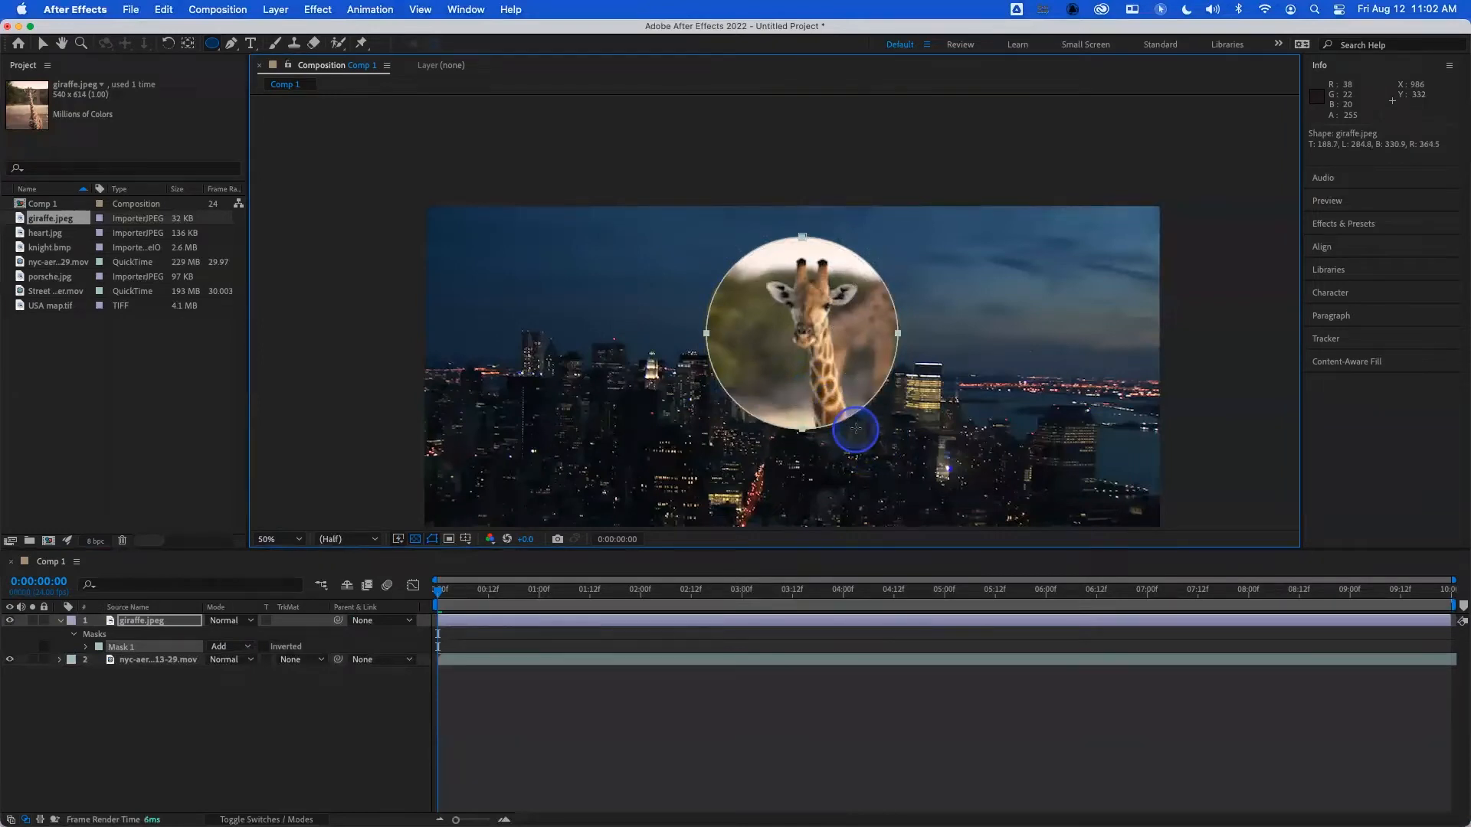
mouse_move(856, 429)
left_mouse_down()
mouse_move(843, 410)
mouse_move(868, 446)
left_mouse_up()
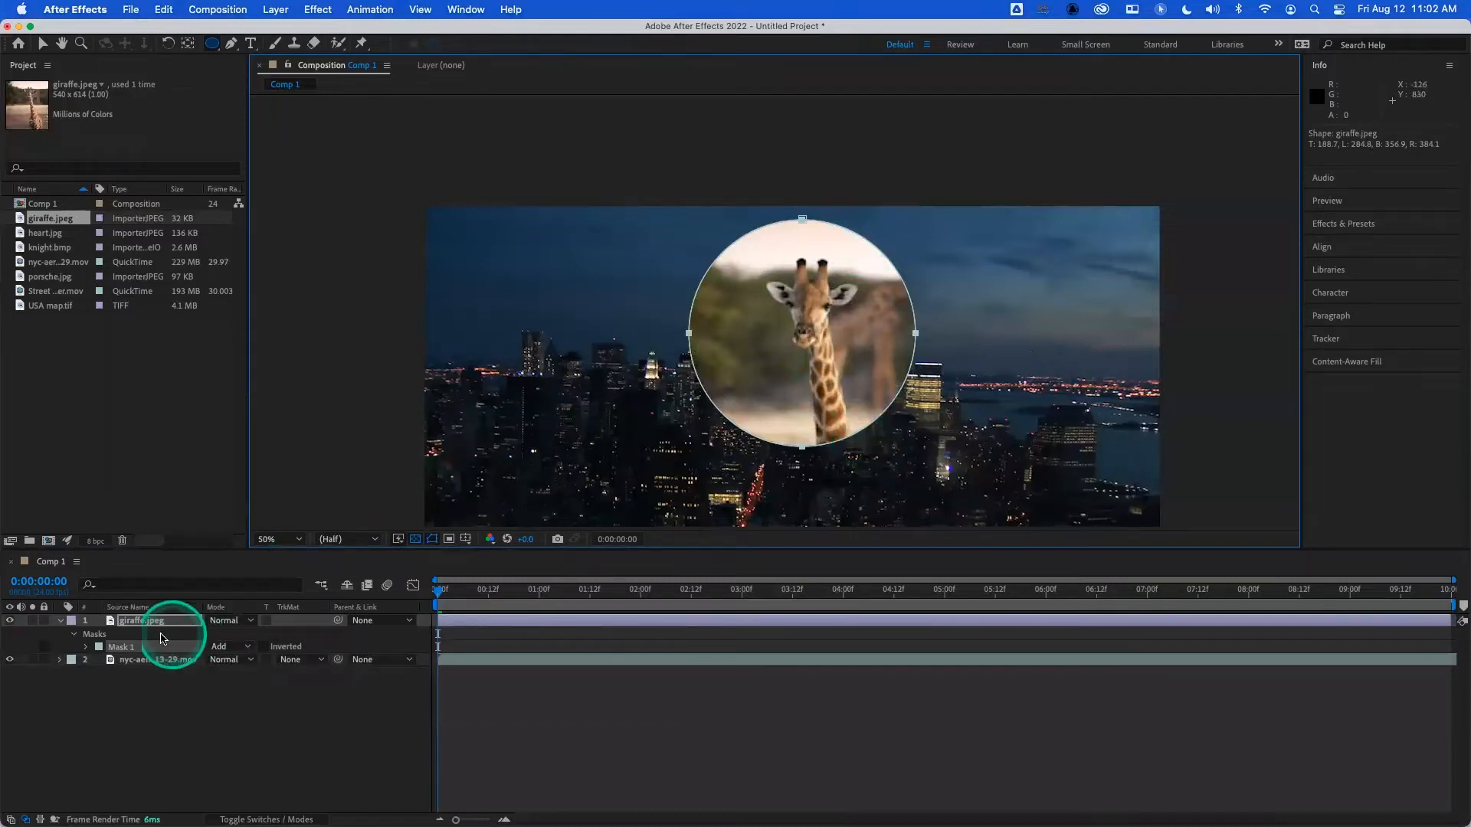
left_click(127, 650)
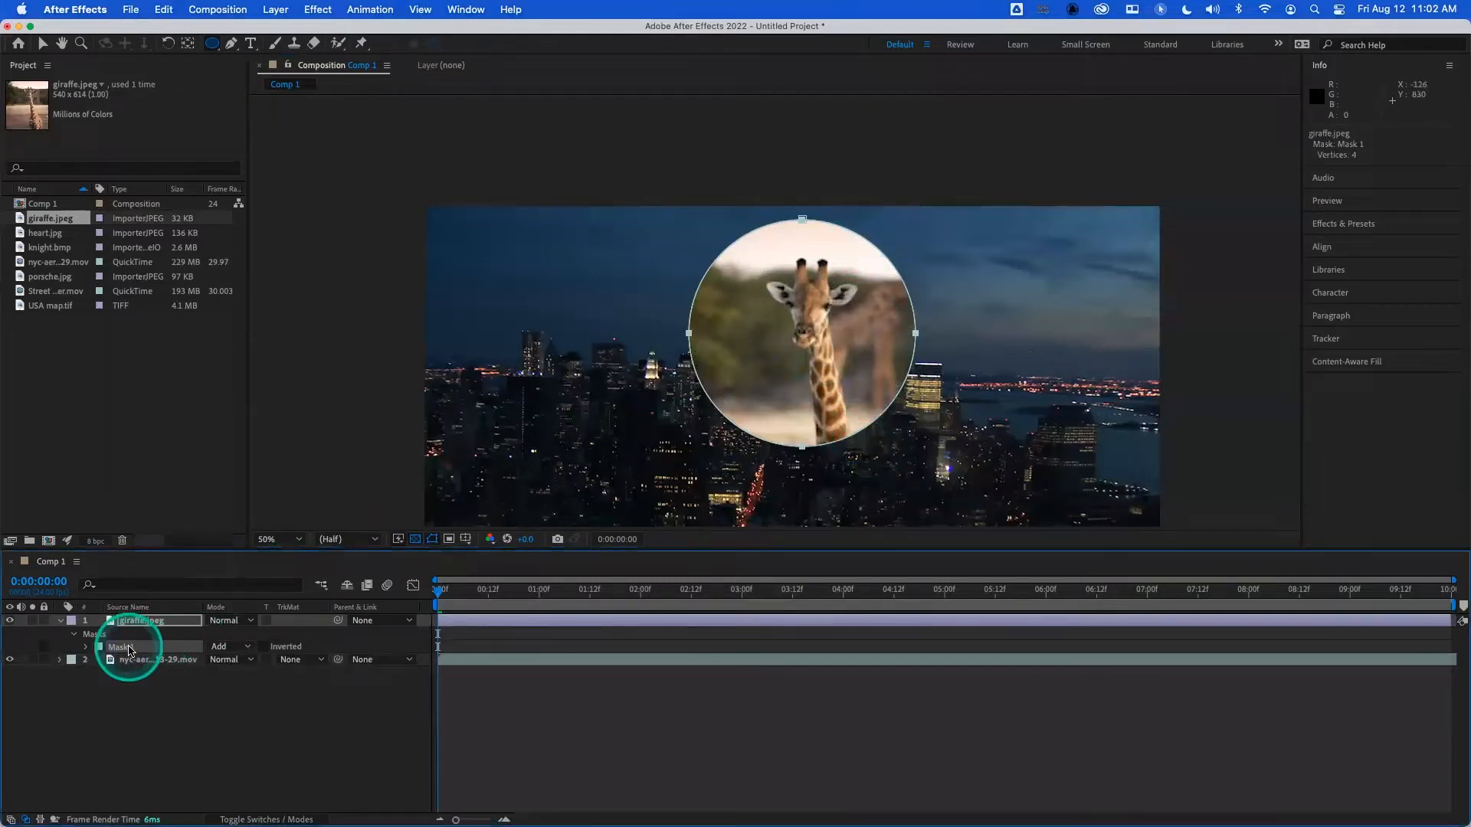
key("Delete")
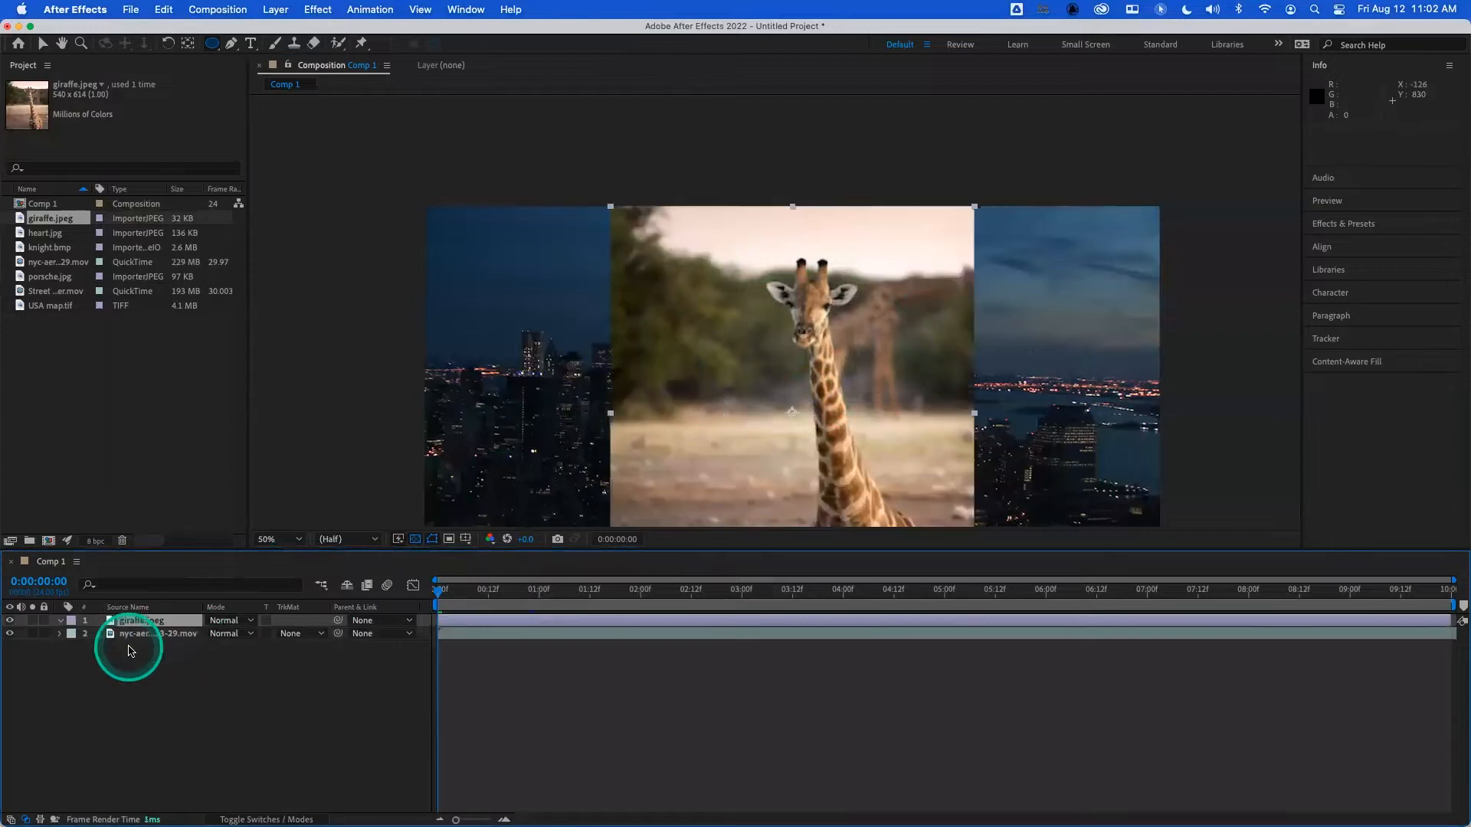
- Draw a rectangular mask about 246 px wide and 197 px high over the giraffe's head and undo it
left_click(212, 52)
left_click(262, 40)
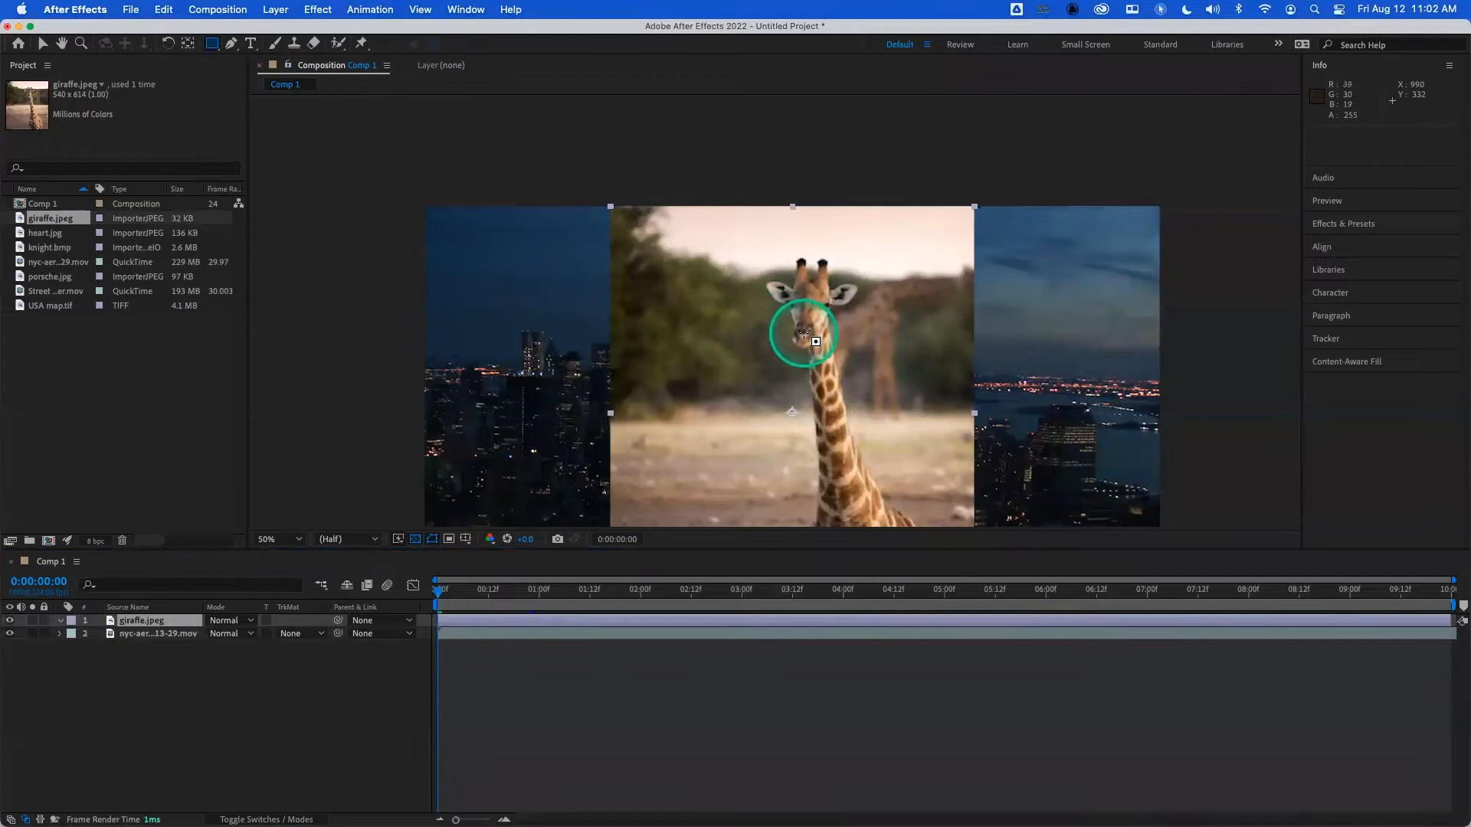
left_click_drag(688, 254, 860, 419)
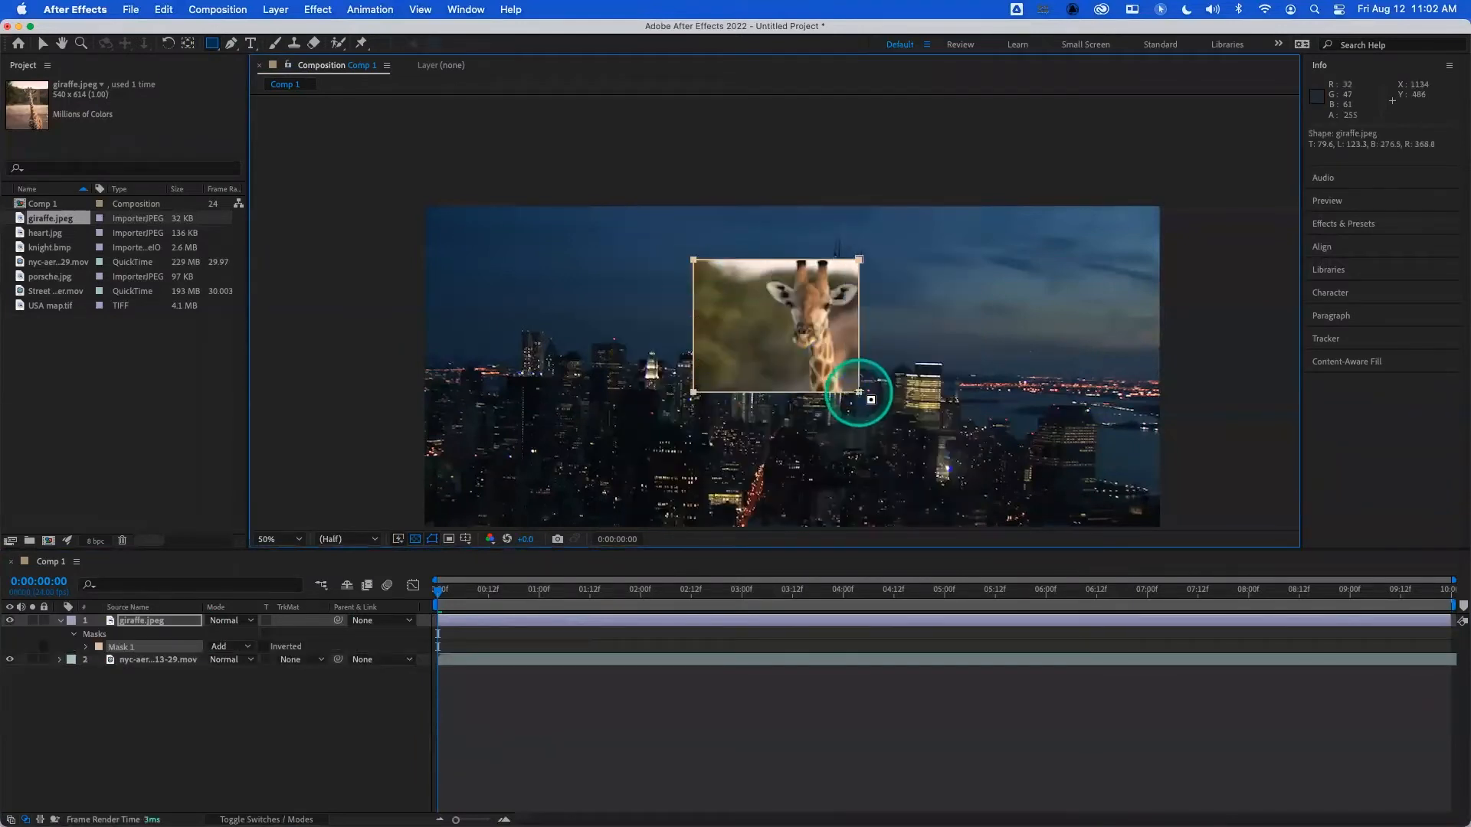
key("super+z")
- Draw a square mask about 206 px wide outward from the giraffe's muzzle, and delete it
left_click_drag(801, 328, 848, 398)
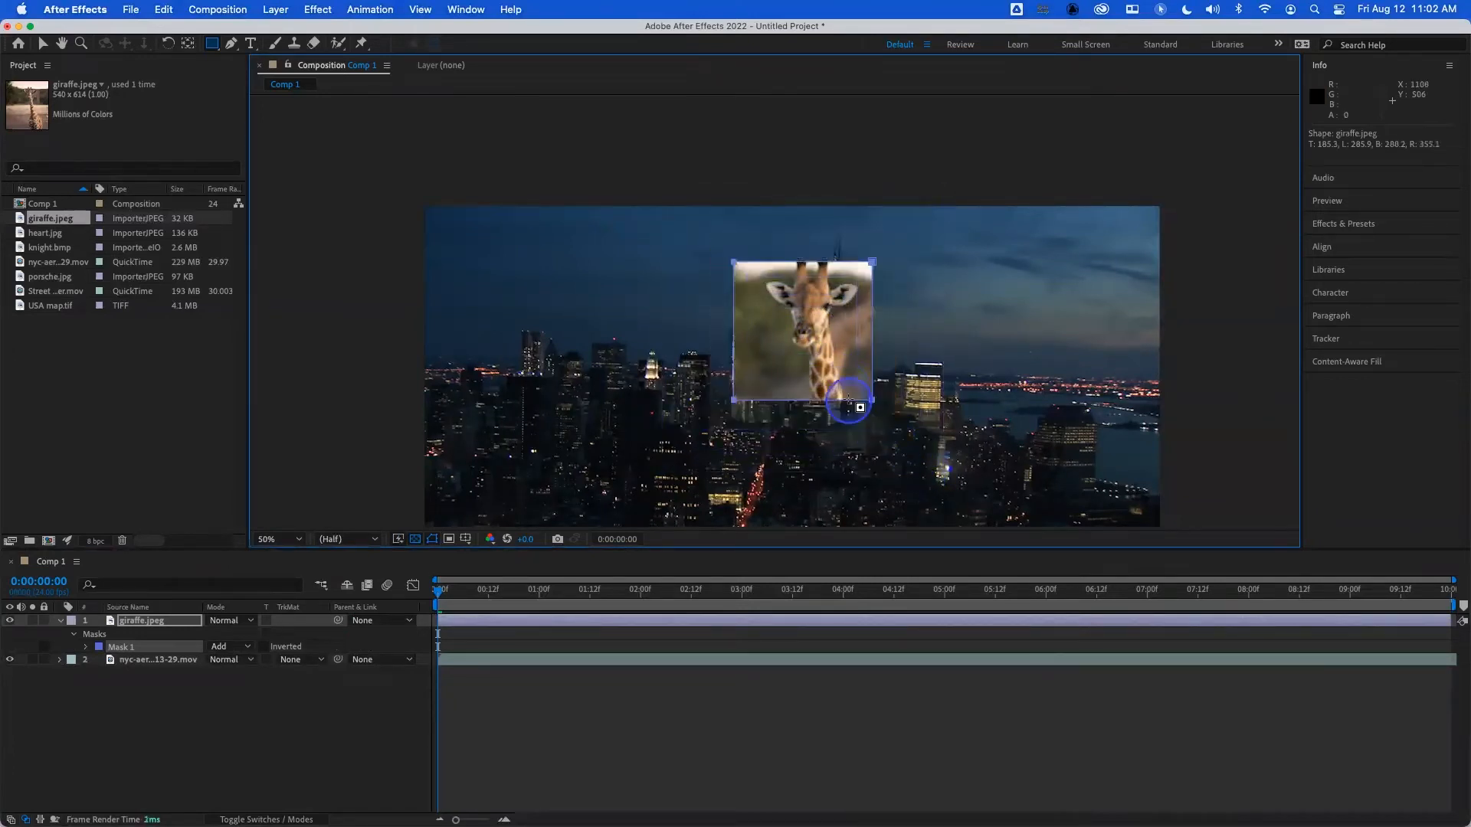
left_click(107, 648)
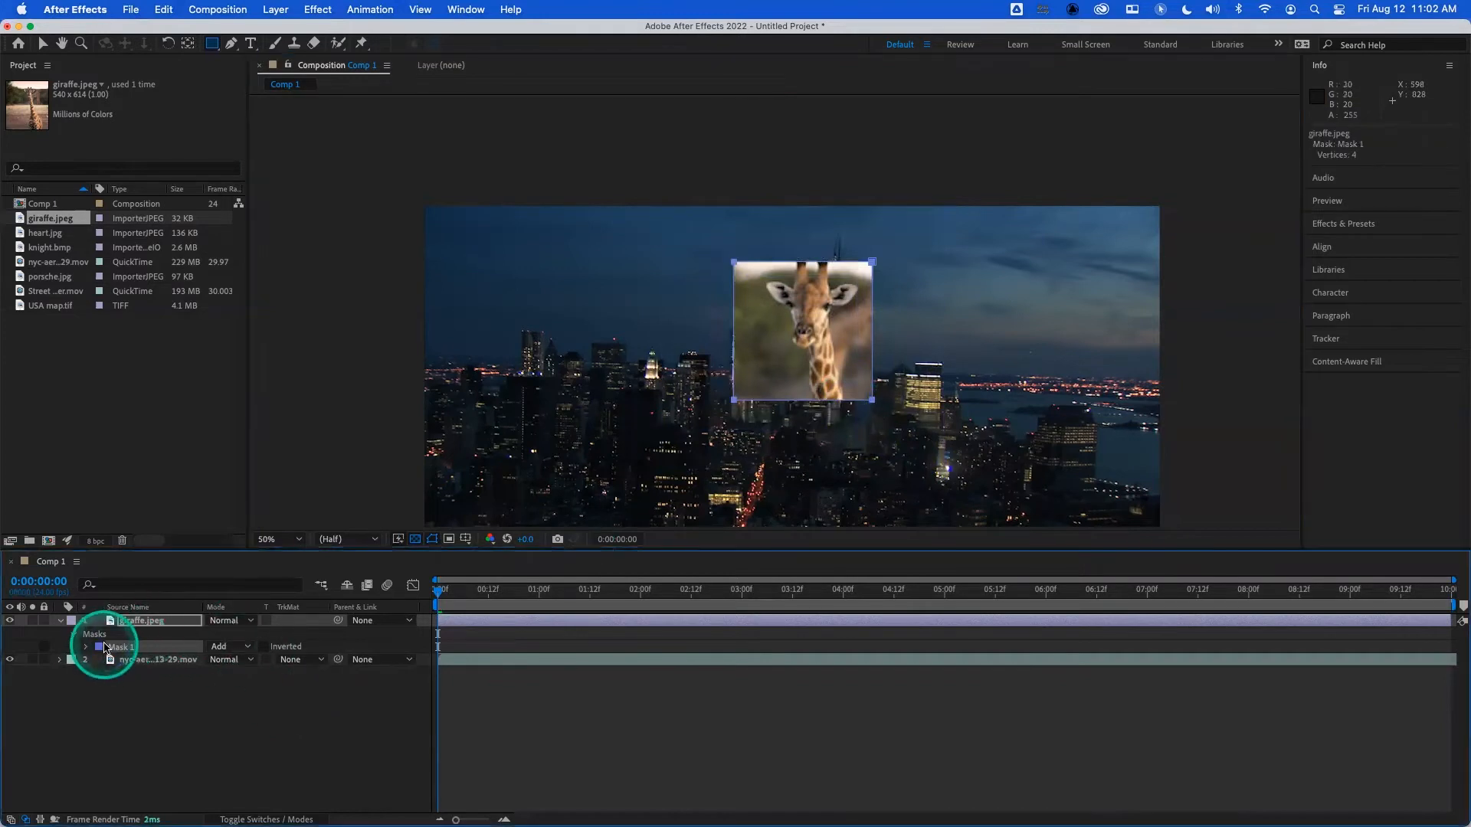
key("Delete")
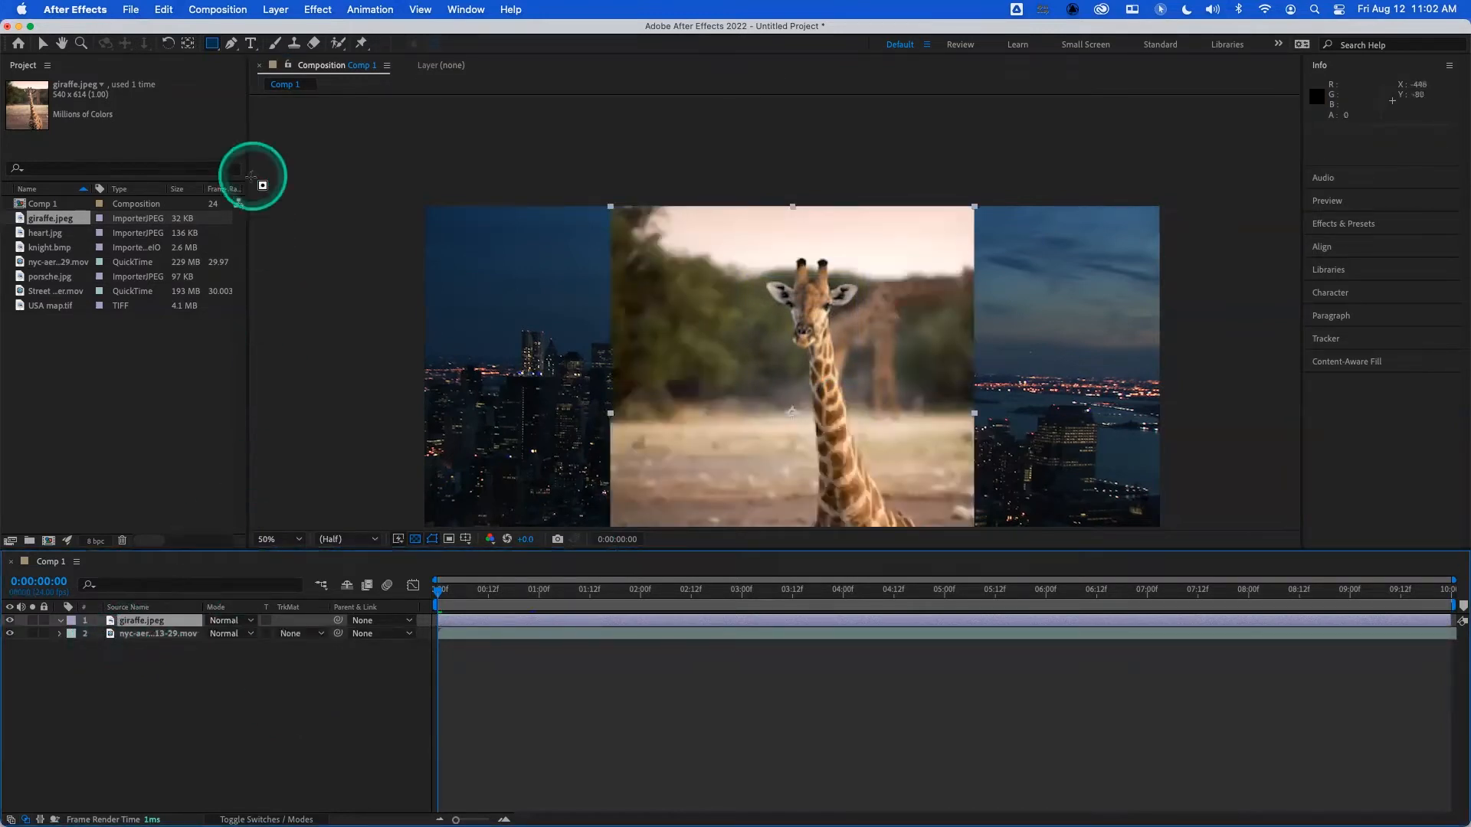
- Draw a polygon mask with the Polygon tool, centred in the foliage beside the giraffe's face
left_click_drag(213, 44, 273, 100)
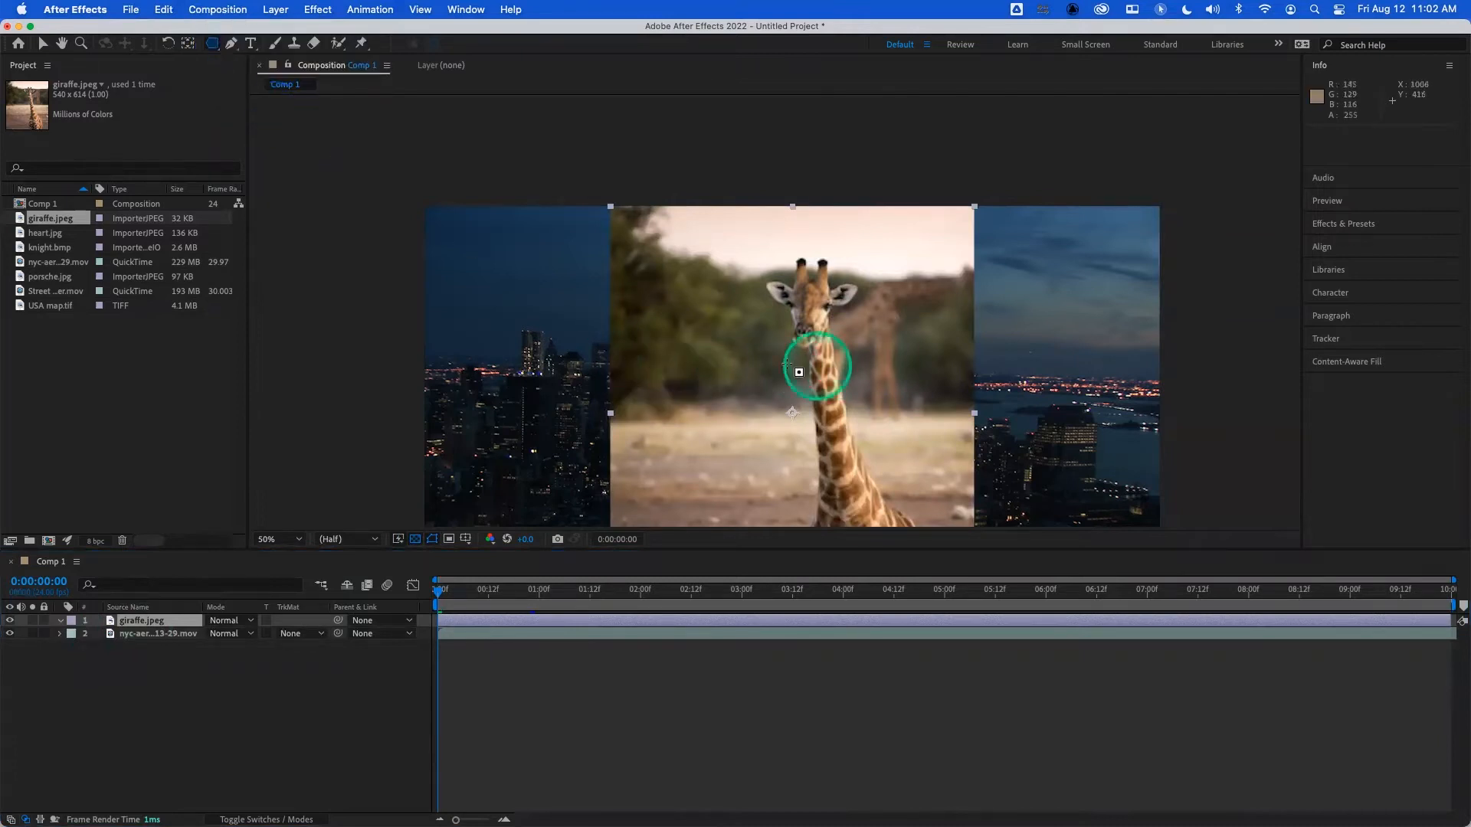
mouse_move(754, 288)
left_mouse_down()
mouse_move(798, 350)
mouse_move(781, 357)
mouse_move(796, 354)
mouse_move(777, 338)
mouse_move(789, 355)
mouse_move(777, 383)
left_mouse_up()
left_click_drag(818, 311, 811, 315)
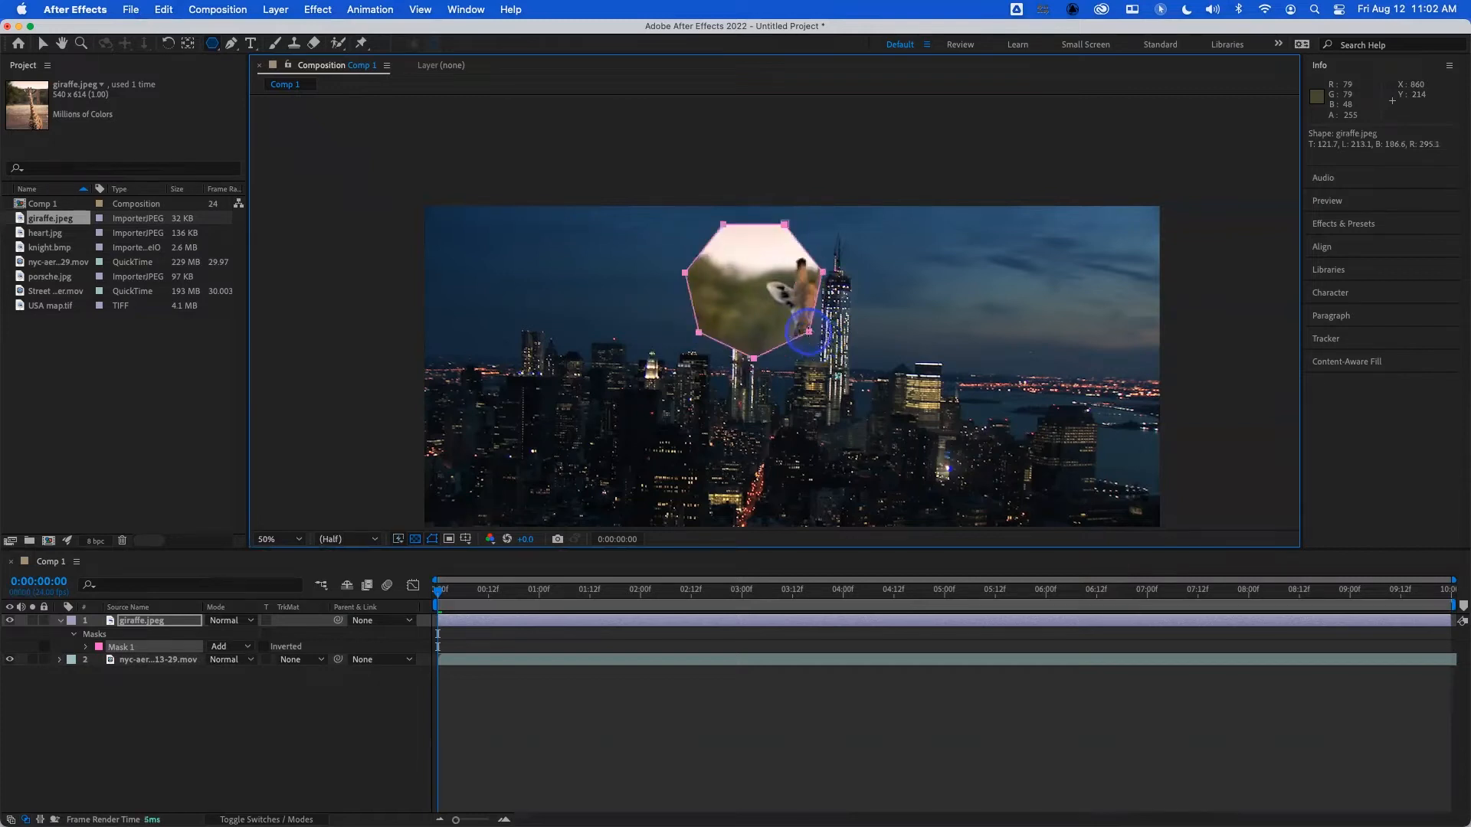
- Vary the polygon mask's number of sides, raising it until the outline is almost circular and then reducing it slightly
key("Up")
key("Down")
key("Down")
key("Up")
key("Up")
key("Up")
key("Up")
key("Up")
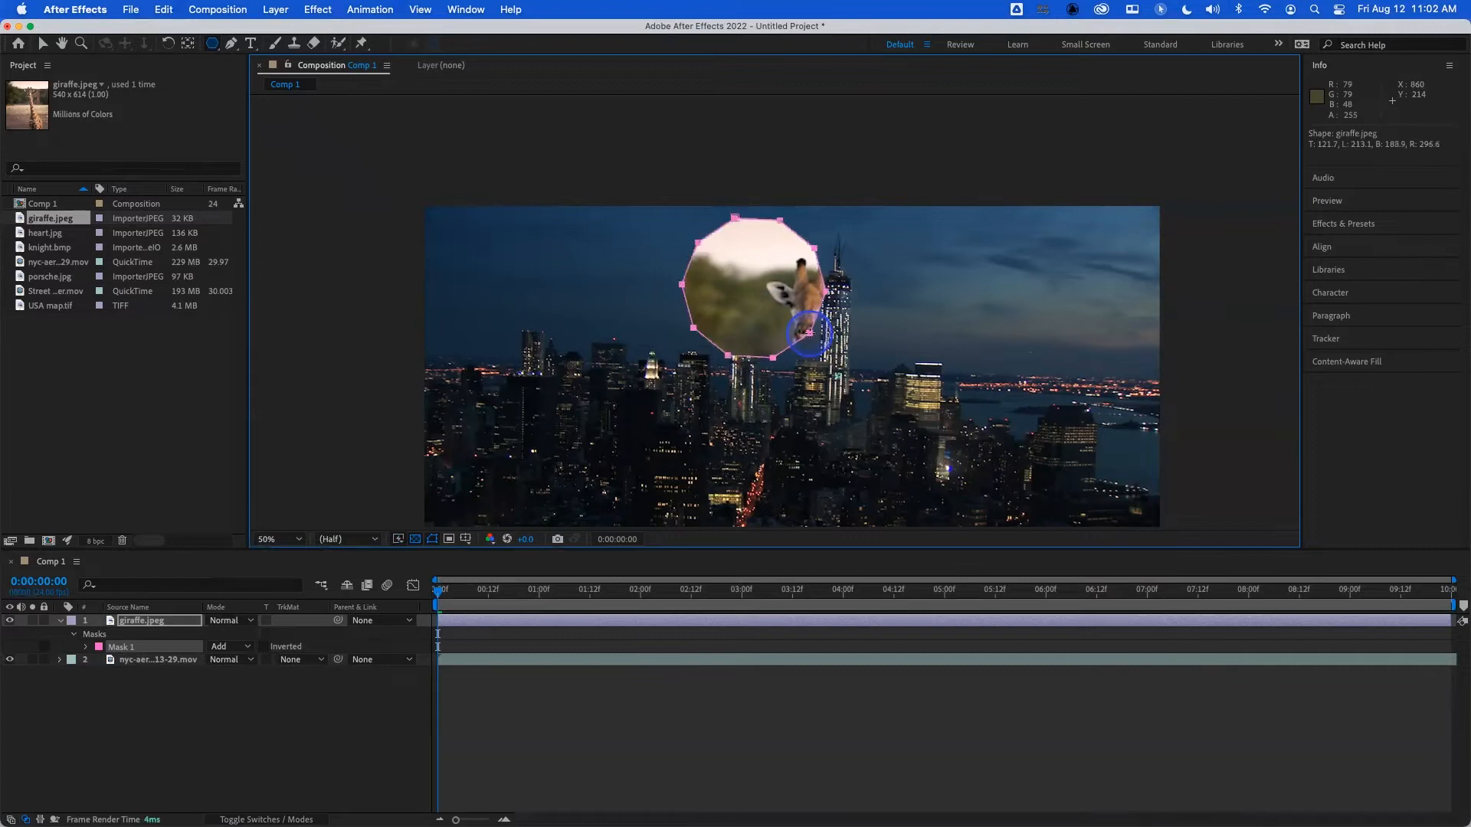
key("Up")
key("Up")
key("Up")
key("Up")
key("Up")
key("Up")
key("Up")
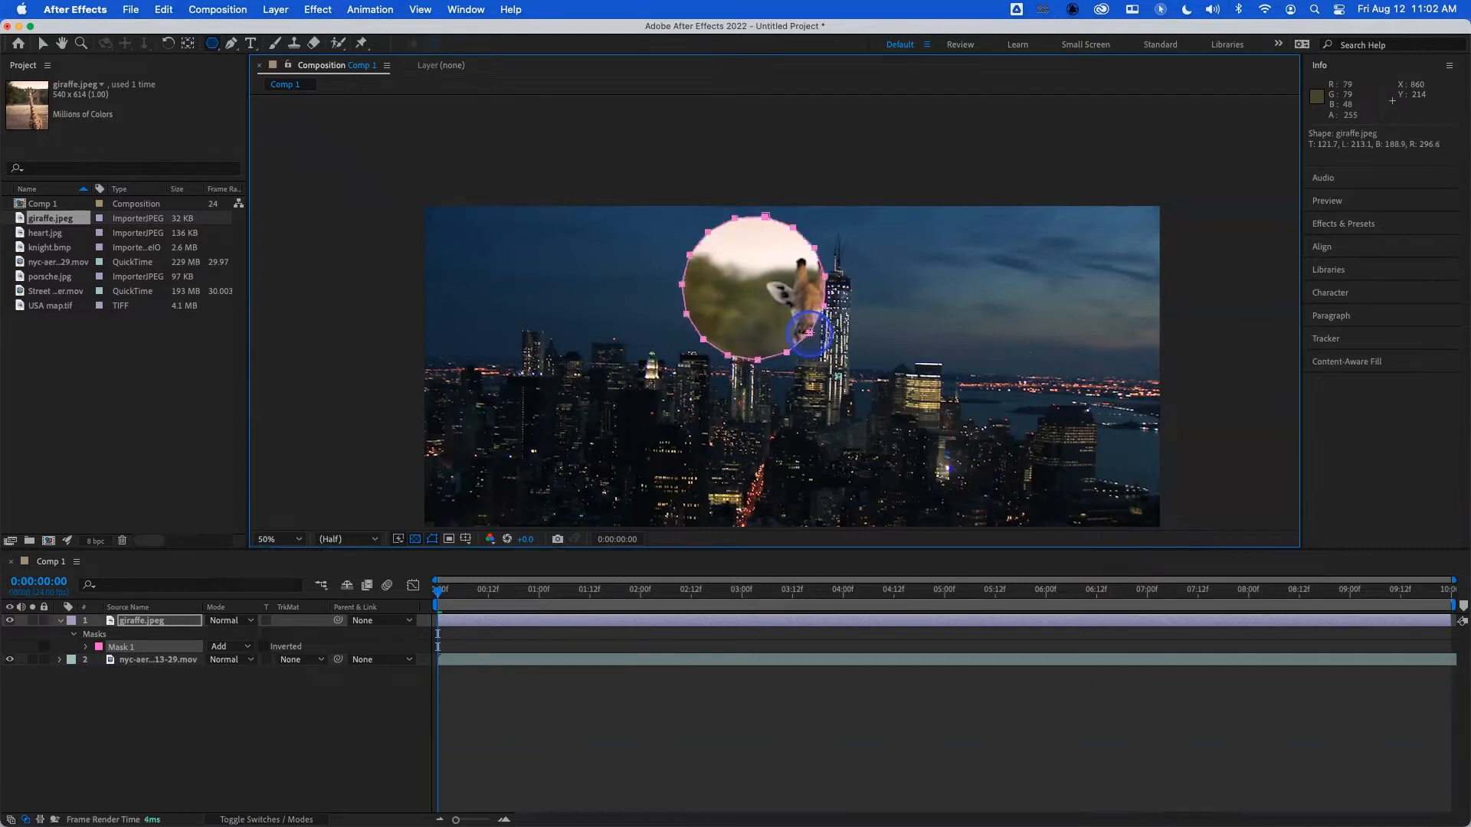
key("Down")
key("Down")
key("Down")
key("Down")
key("Down")
key("Down")
key("Down")
key("Down")
key("Down")
key("Down")
key("Down")
key("Down")
key("Down")
key("Down")
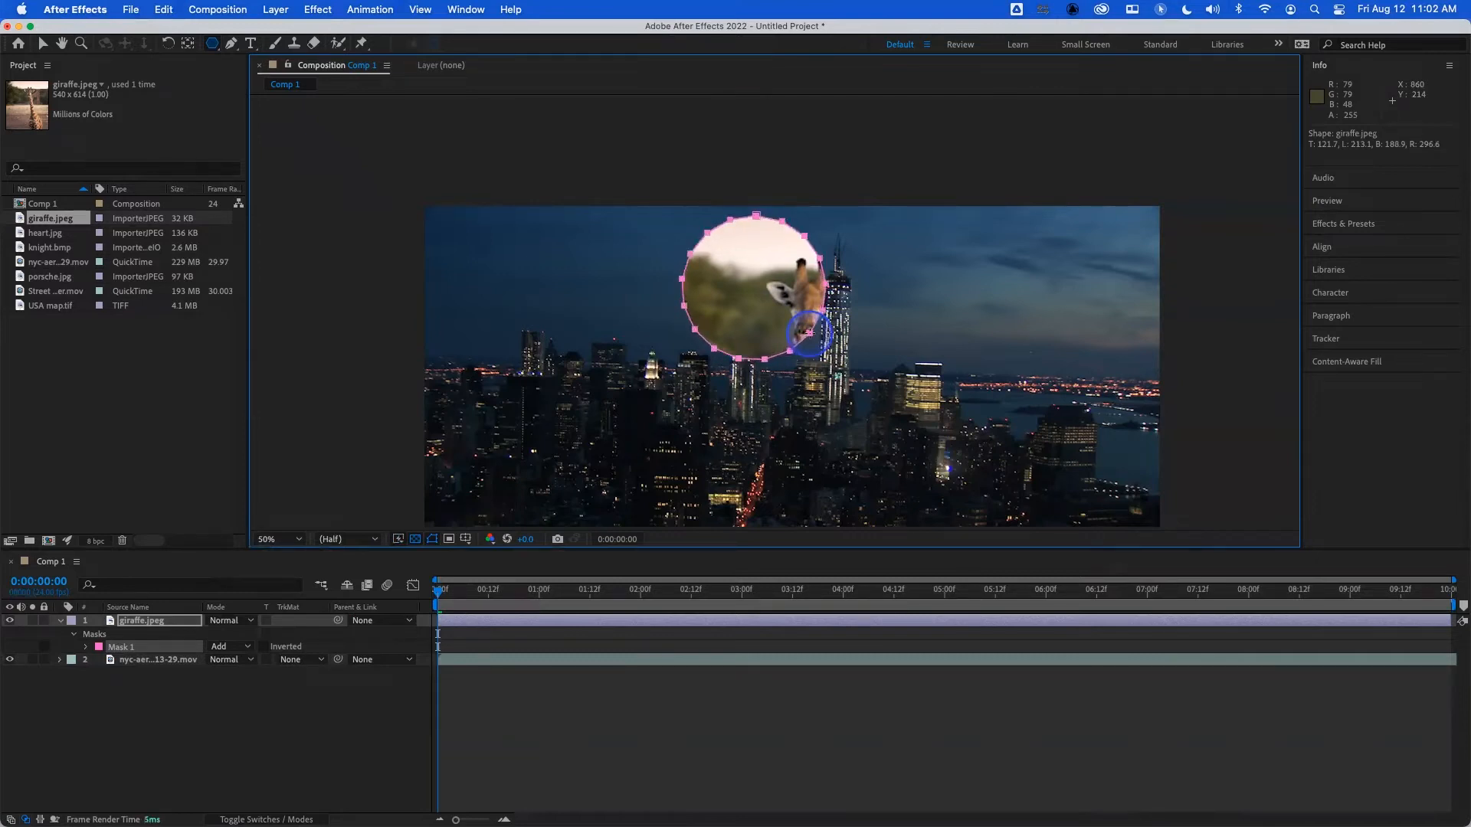
- Reshape the polygon mask into an upright pentagon and undo the polygon
left_click_drag(810, 333, 799, 343)
key("Up")
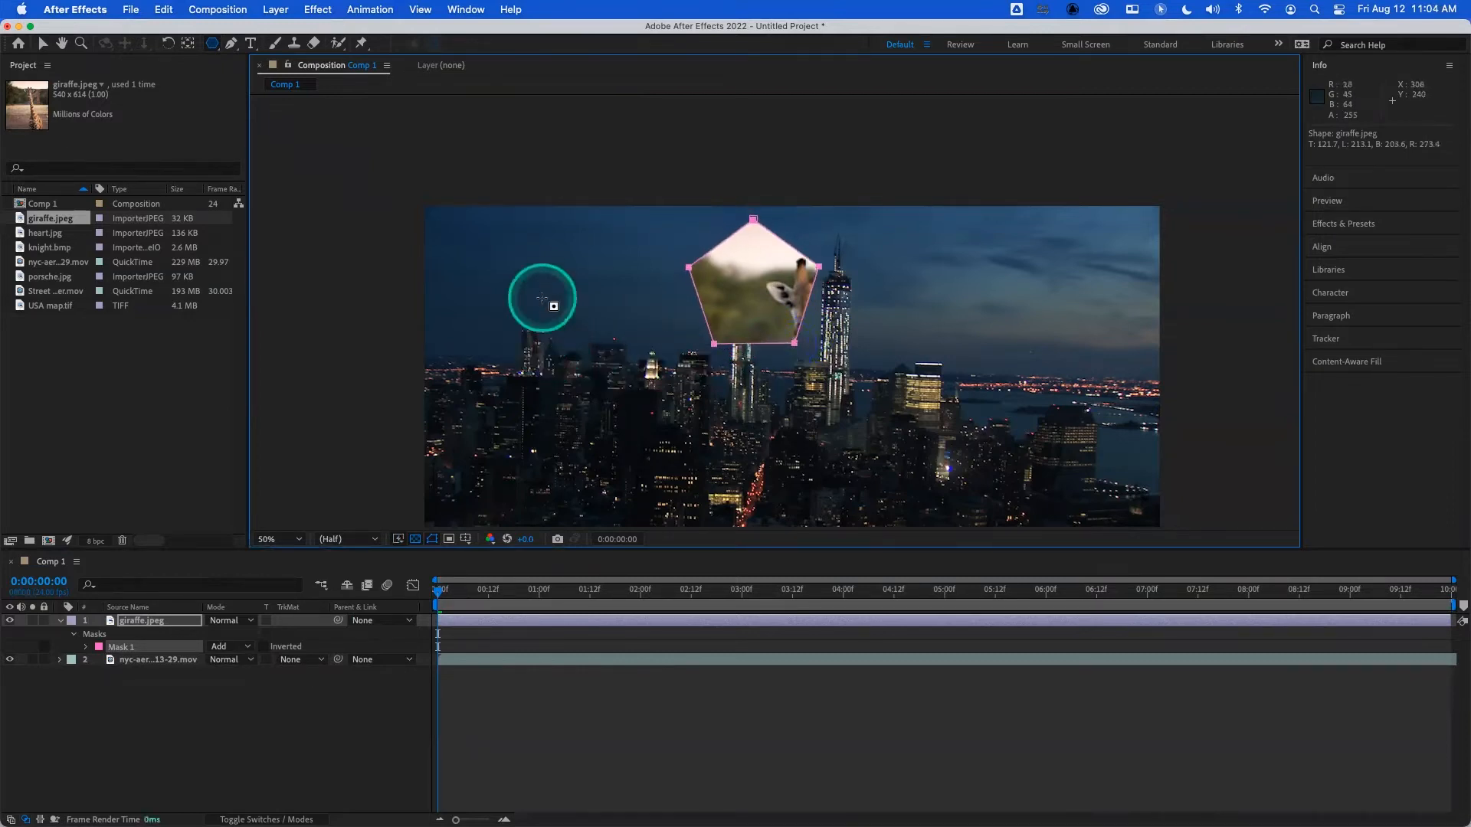
key("super+z")
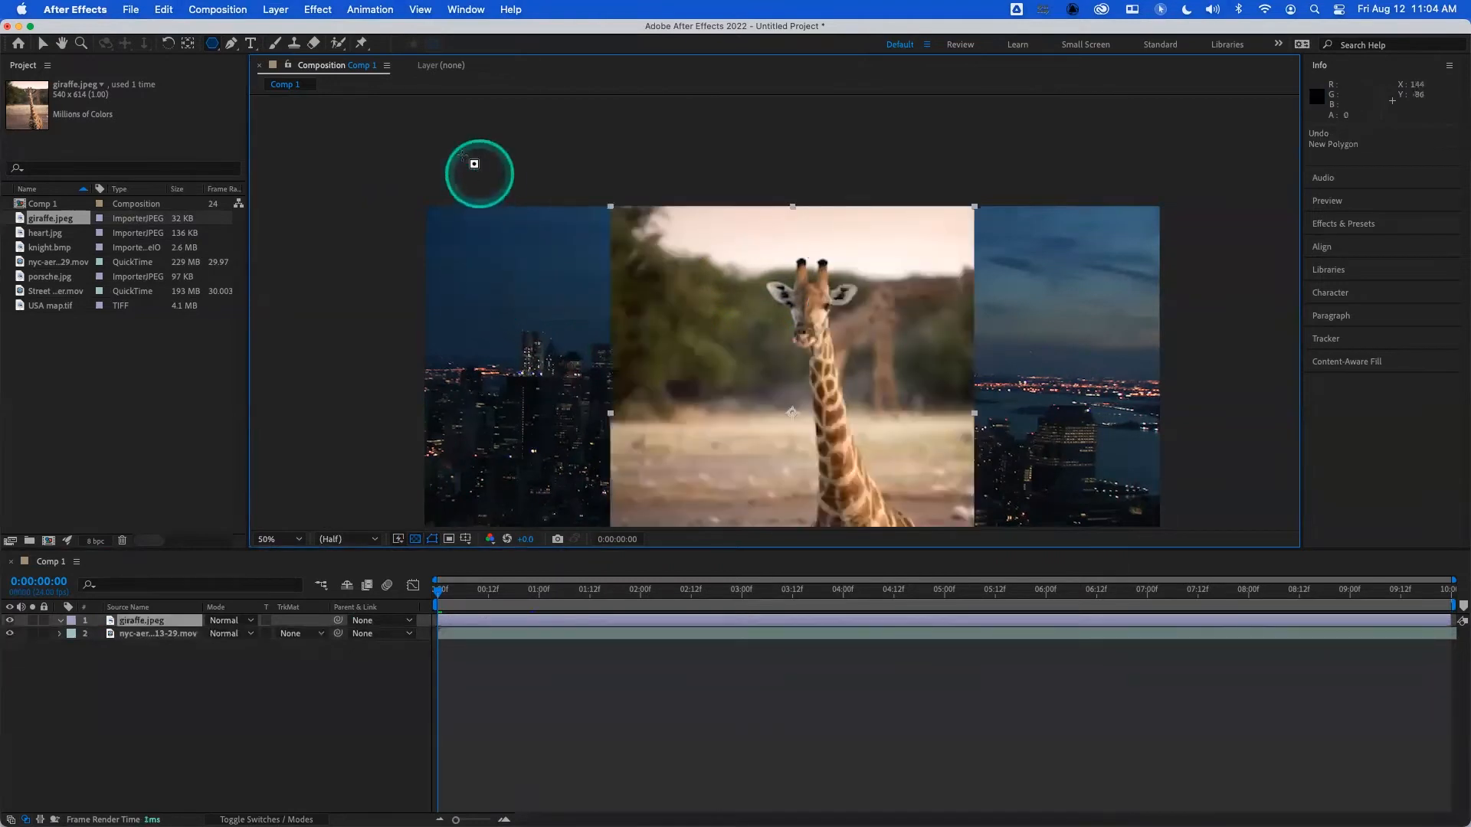
- Draw a five-pointed star mask with the Star tool, centred just beside the giraffe's neck
left_click(213, 46)
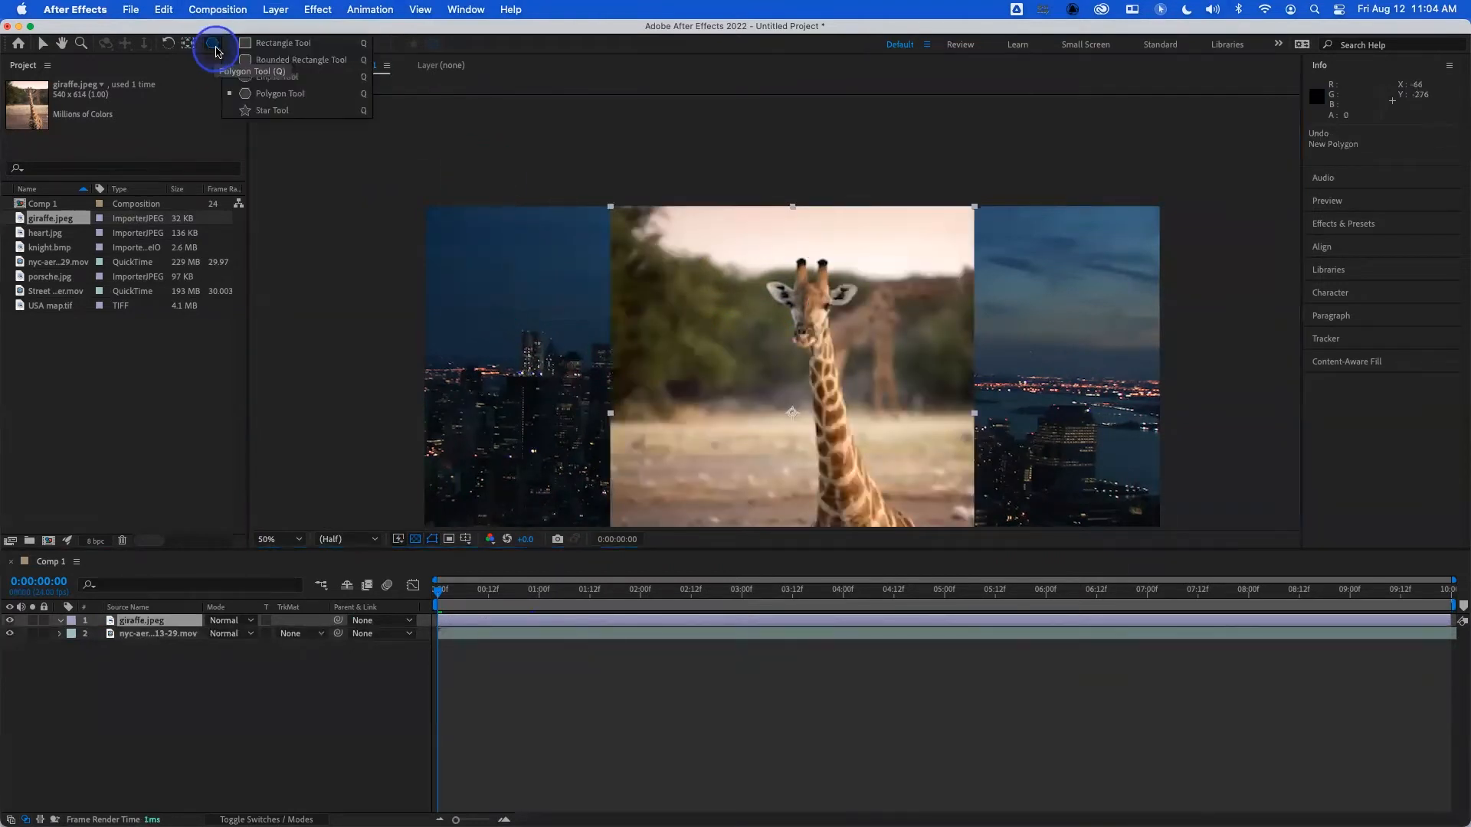
left_click(280, 113)
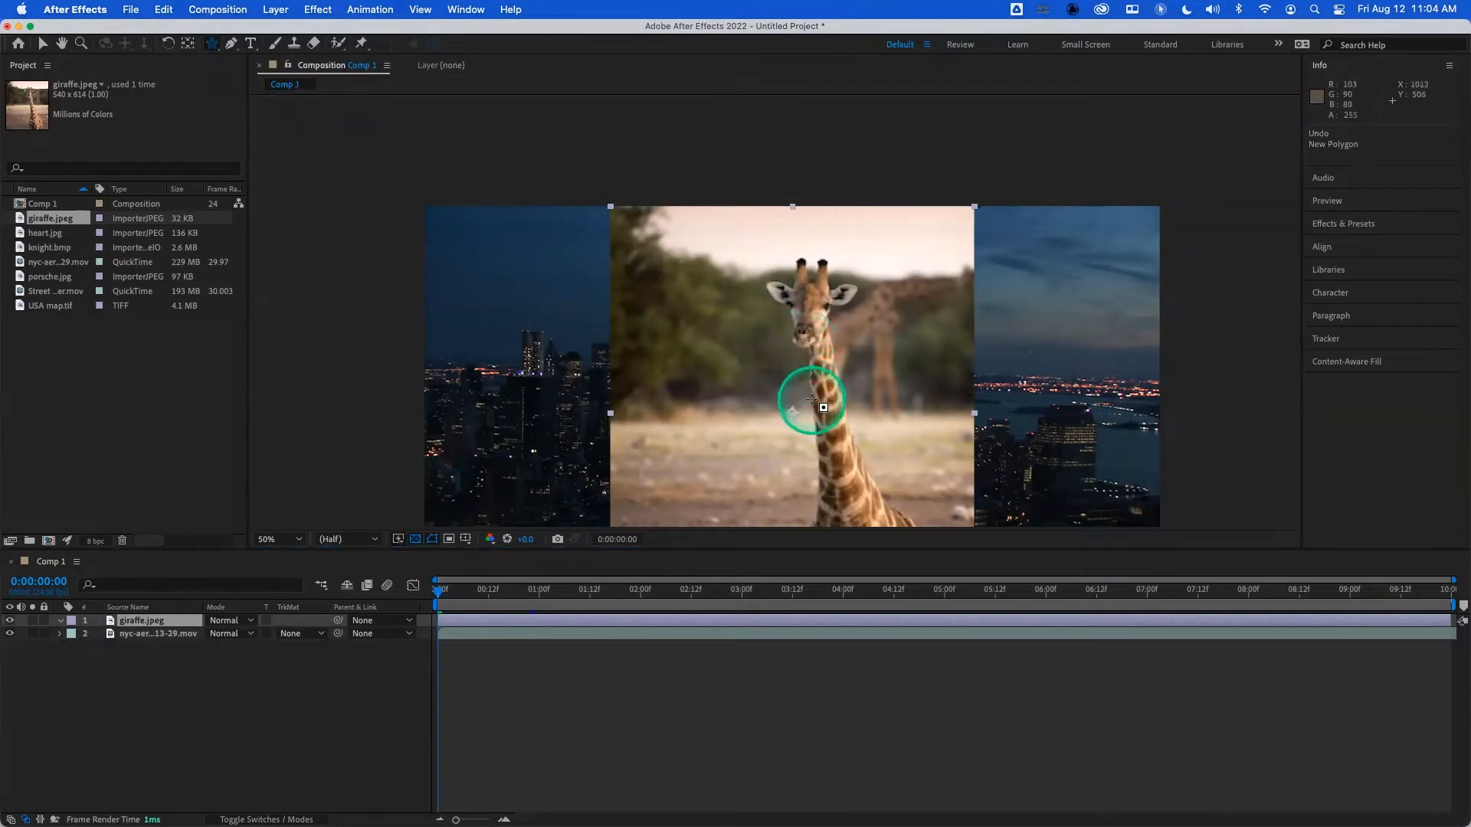
mouse_move(772, 369)
left_mouse_down()
mouse_move(819, 418)
mouse_move(776, 492)
mouse_move(815, 477)
mouse_move(797, 491)
mouse_move(824, 452)
mouse_move(869, 484)
mouse_move(855, 494)
mouse_move(843, 452)
mouse_move(827, 459)
mouse_move(837, 480)
left_mouse_up()
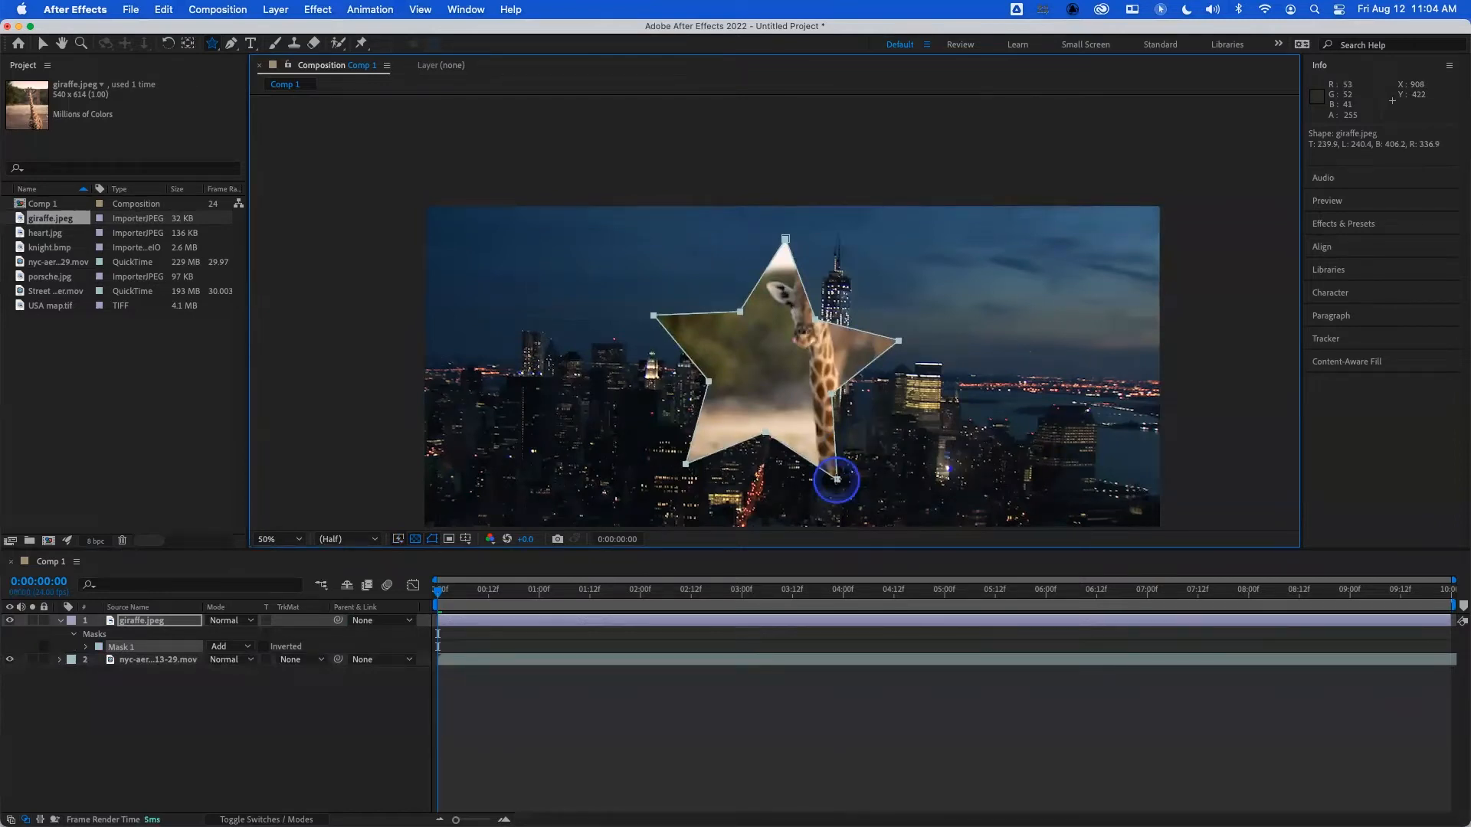
left_click_drag(837, 479, 837, 479)
- Resize the star mask and vary its number of points, going through three points and settling on six
key("Up")
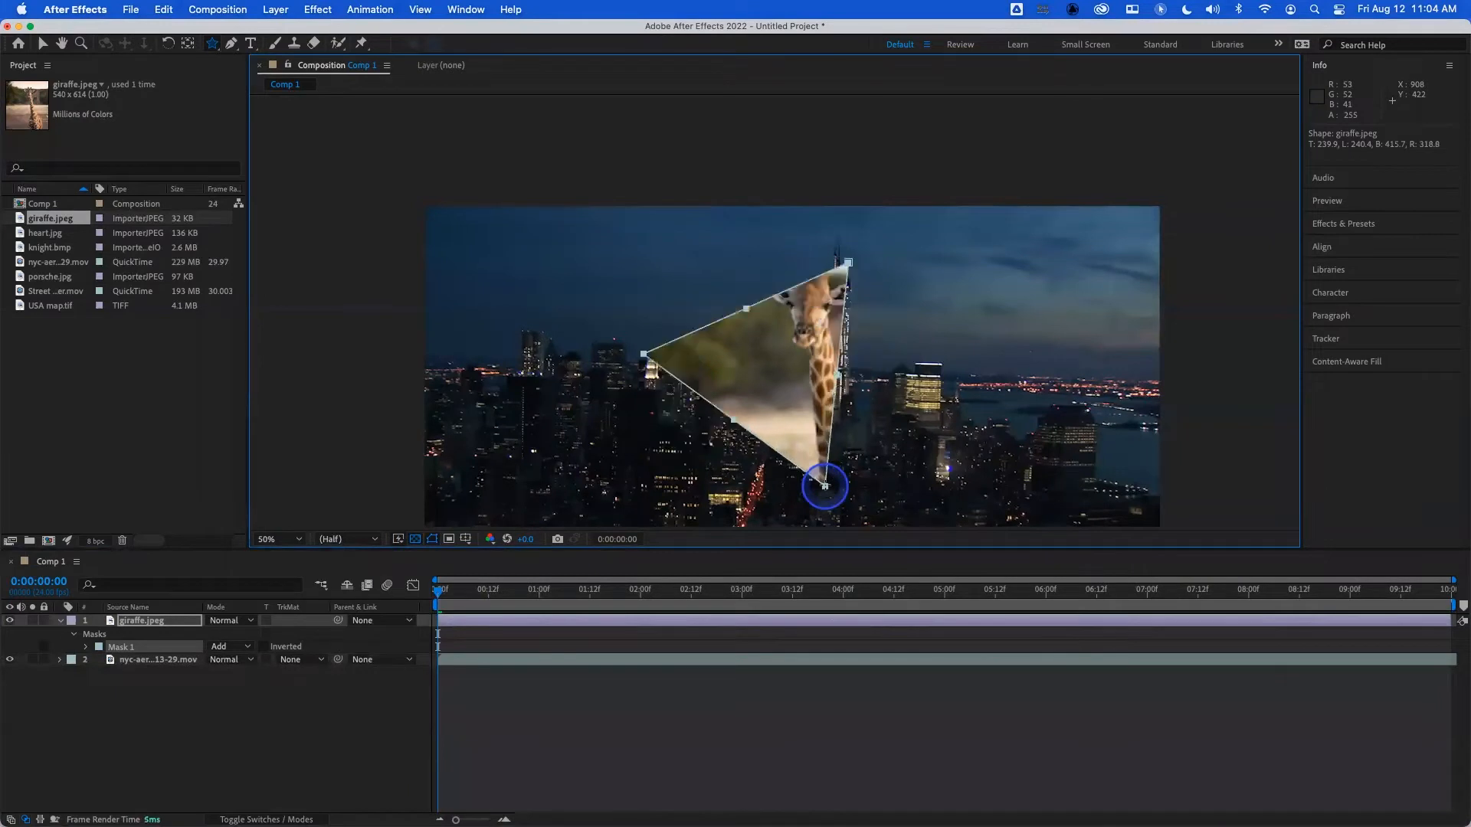
mouse_move(845, 464)
left_mouse_down()
mouse_move(881, 466)
mouse_move(810, 518)
mouse_move(762, 525)
mouse_move(839, 469)
mouse_move(919, 440)
mouse_move(880, 493)
mouse_move(844, 503)
mouse_move(820, 460)
mouse_move(914, 426)
mouse_move(870, 495)
mouse_move(788, 441)
mouse_move(888, 452)
mouse_move(863, 428)
mouse_move(881, 459)
mouse_move(850, 482)
mouse_move(834, 463)
left_mouse_up()
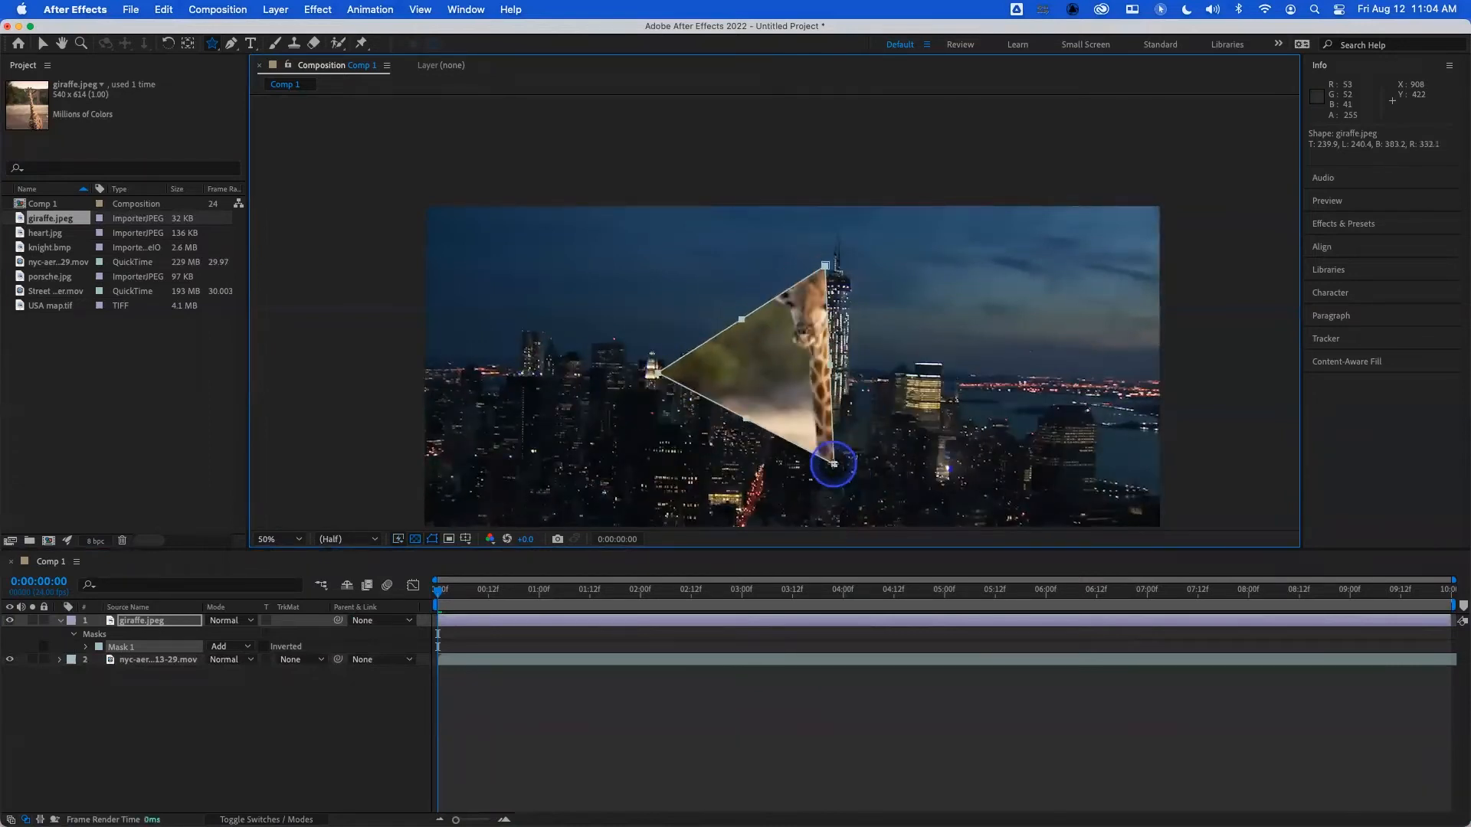
mouse_move(819, 447)
left_mouse_down()
mouse_move(841, 482)
mouse_move(867, 480)
mouse_move(841, 435)
mouse_move(825, 454)
left_mouse_up()
key("Up")
key("Up")
key("Up")
key("Up")
key("Down")
key("Down")
key("Down")
key("Down")
key("Up")
key("Up")
key("Up")
- Vary the roundness of the star's points, curving them inward, then outward into petals, and back to nearly straight
key("Left")
key("Left")
key("Left")
key("Left")
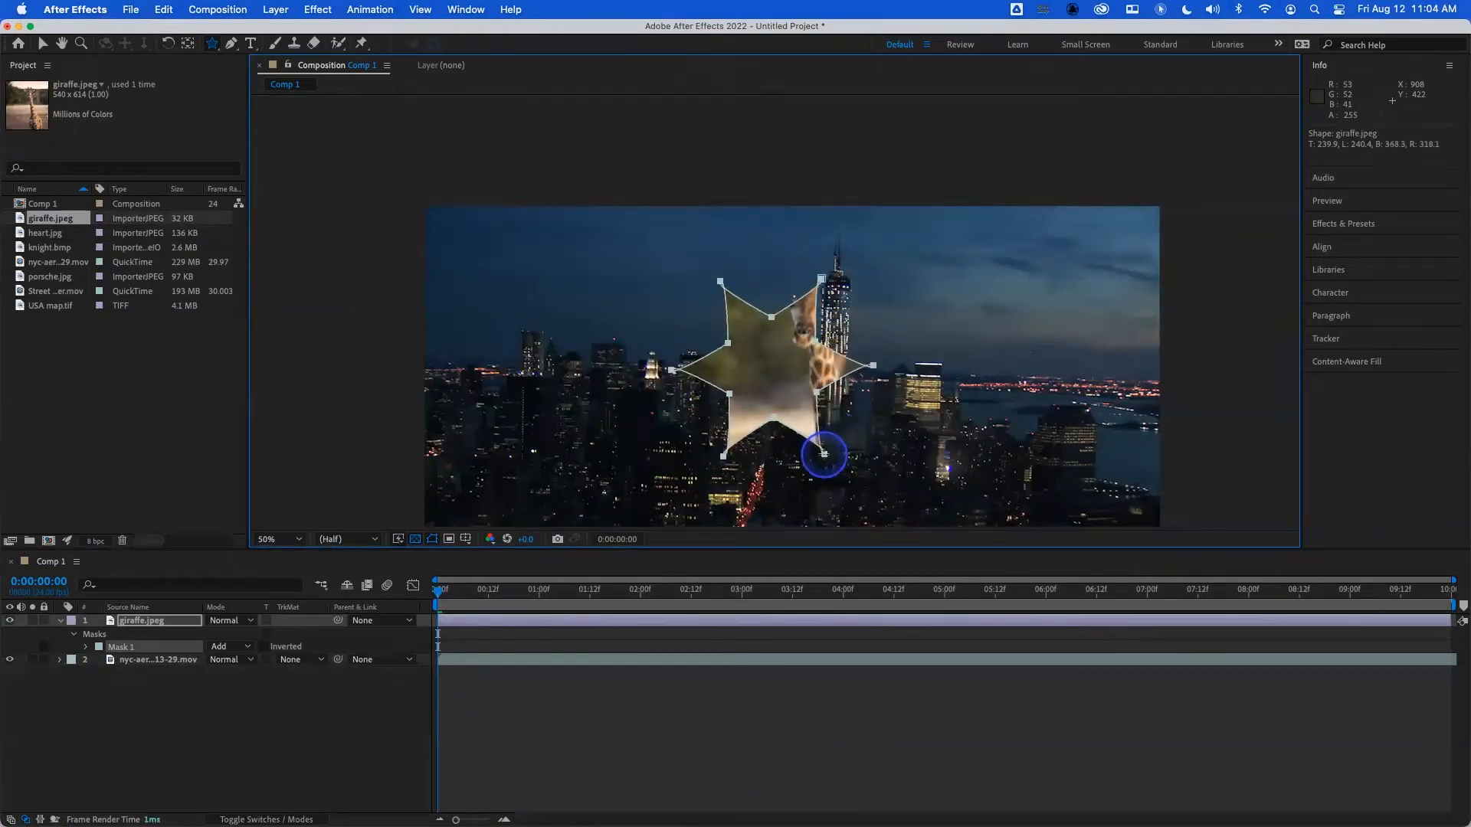
key("Left")
key("Left")
key("Right")
key("Right")
key("Right")
key("Right")
key("Right")
key("Right")
key("Right")
key("Right")
key("Right")
key("Right")
key("Right")
key("Right")
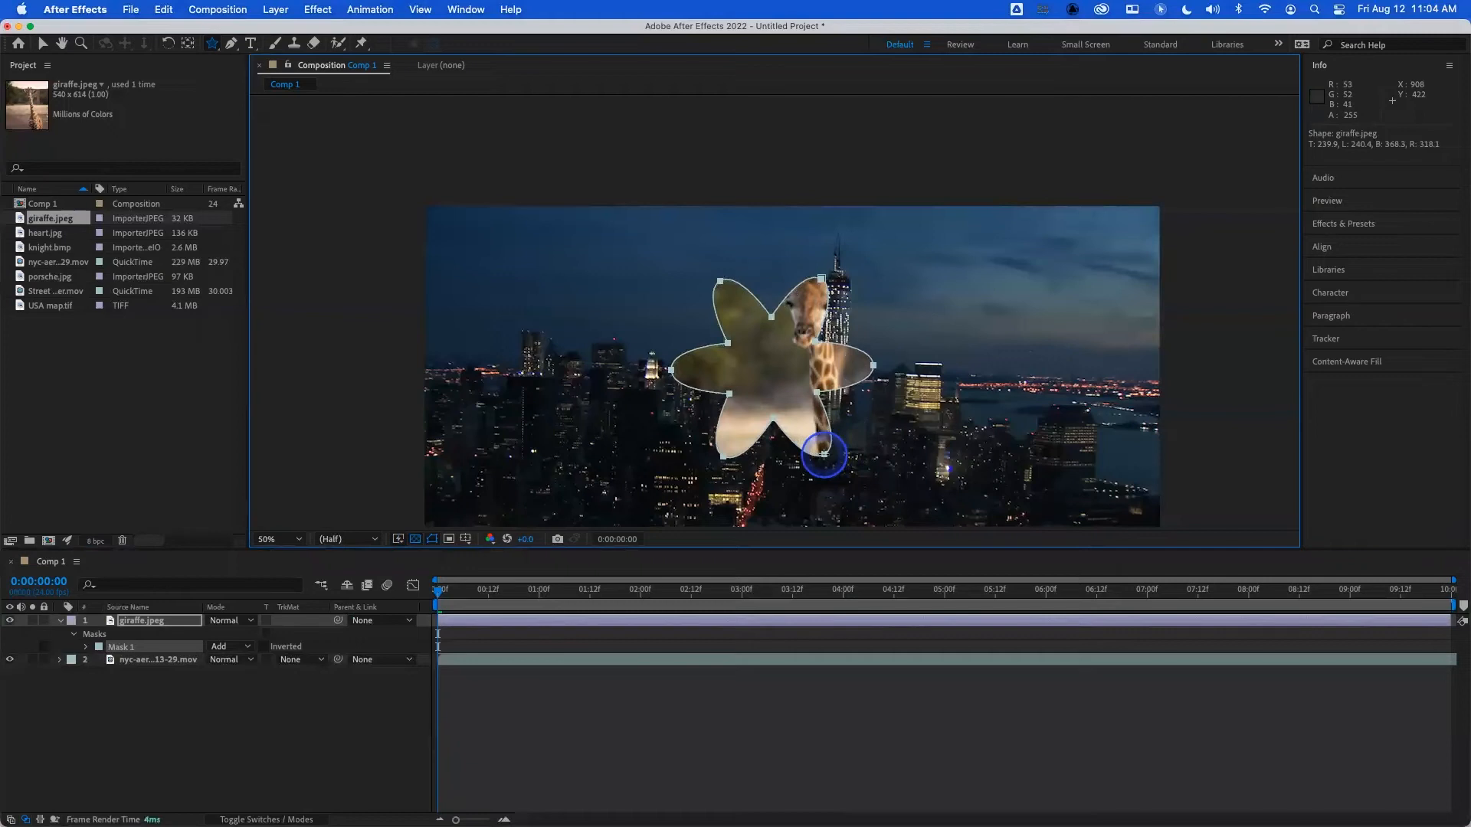
key("Left")
key("Left")
key("Left")
key("Left")
key("Left")
key("Left")
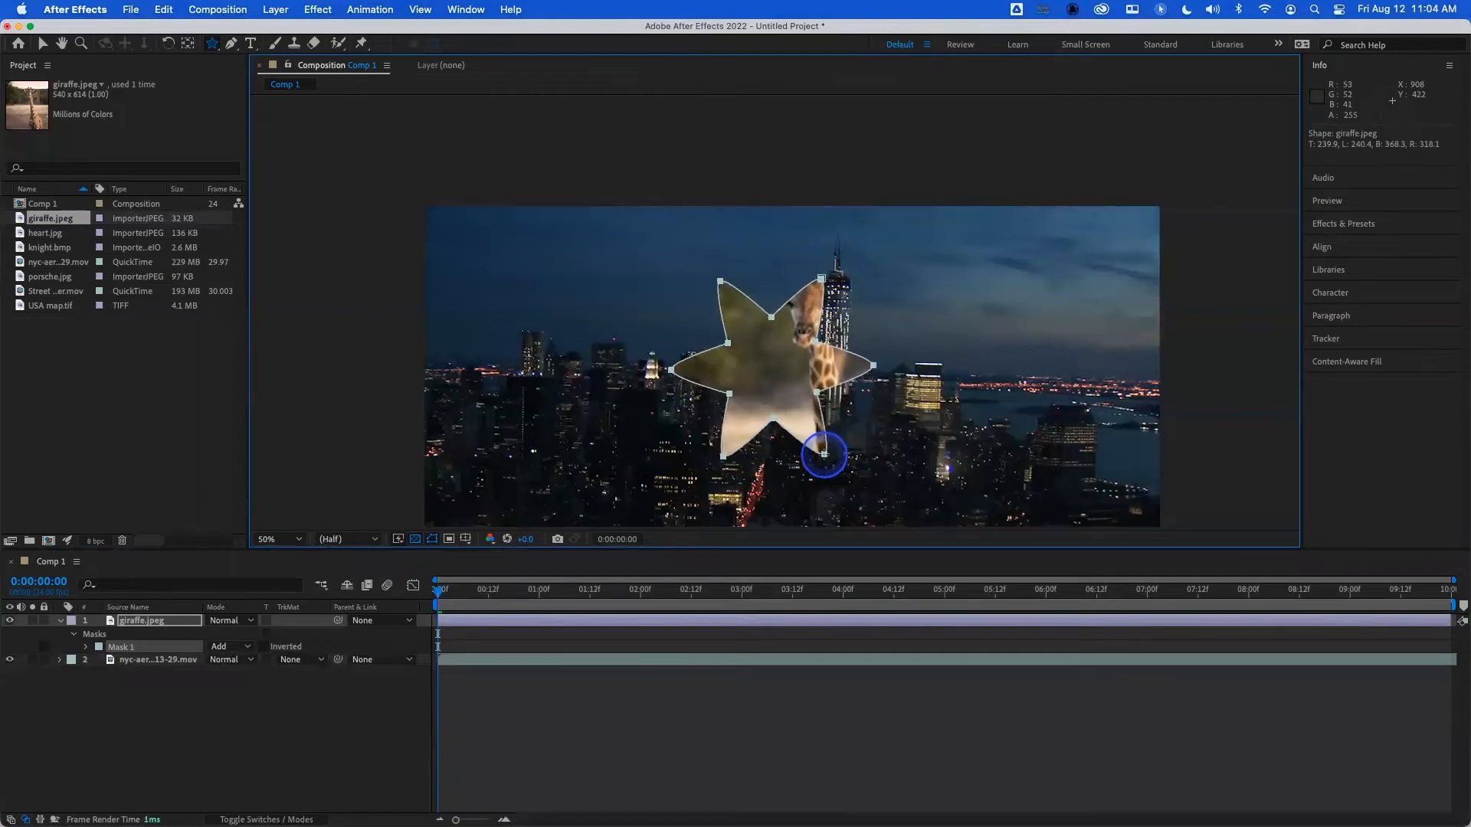
key("Left")
key("Left")
- Enlarge the six-pointed star mask with nearly straight-edged points, and delete it
left_click_drag(824, 454, 828, 474)
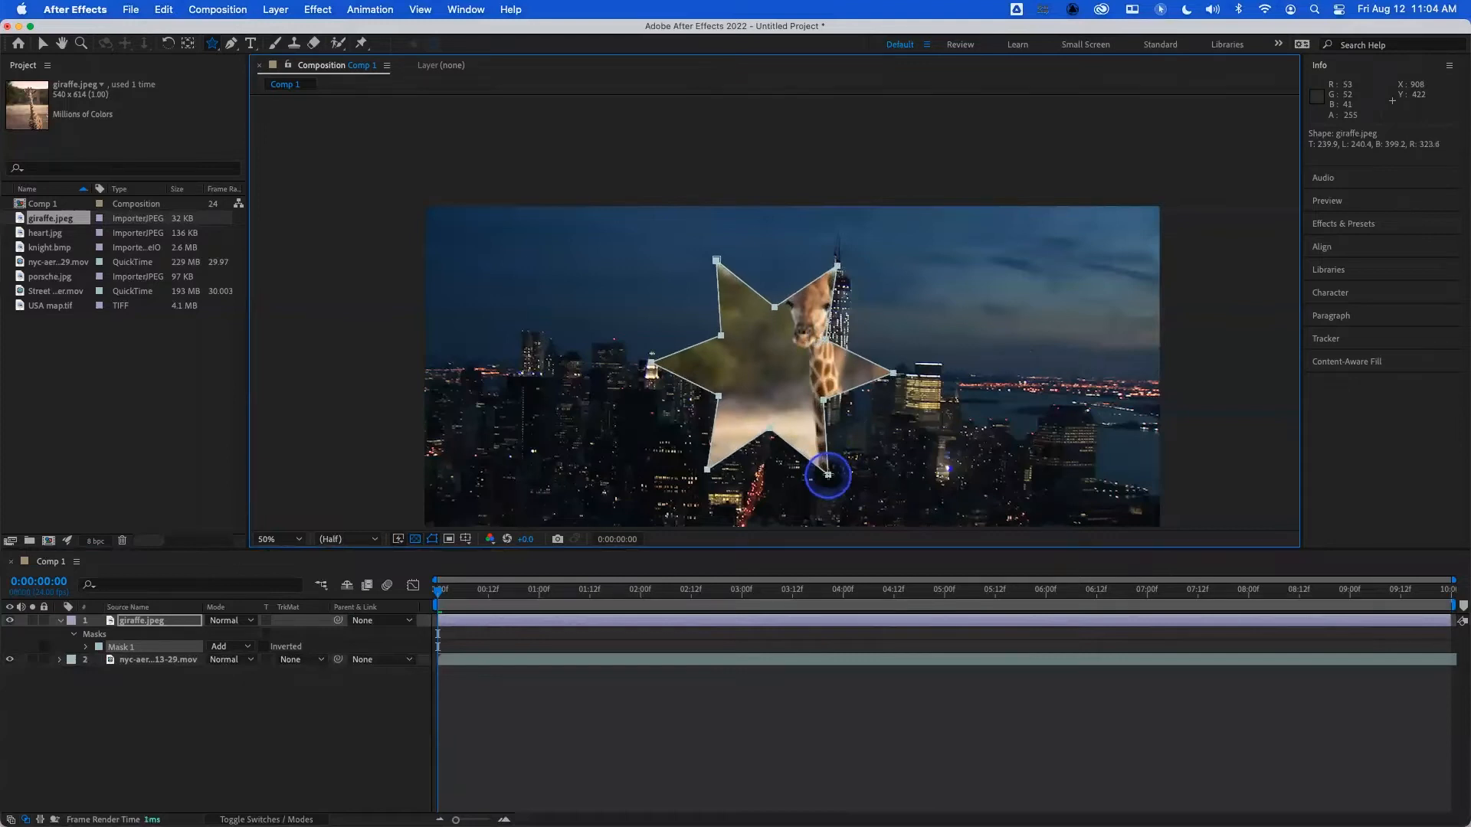
key("Right")
key("Right")
key("Left")
key("Left")
key("Left")
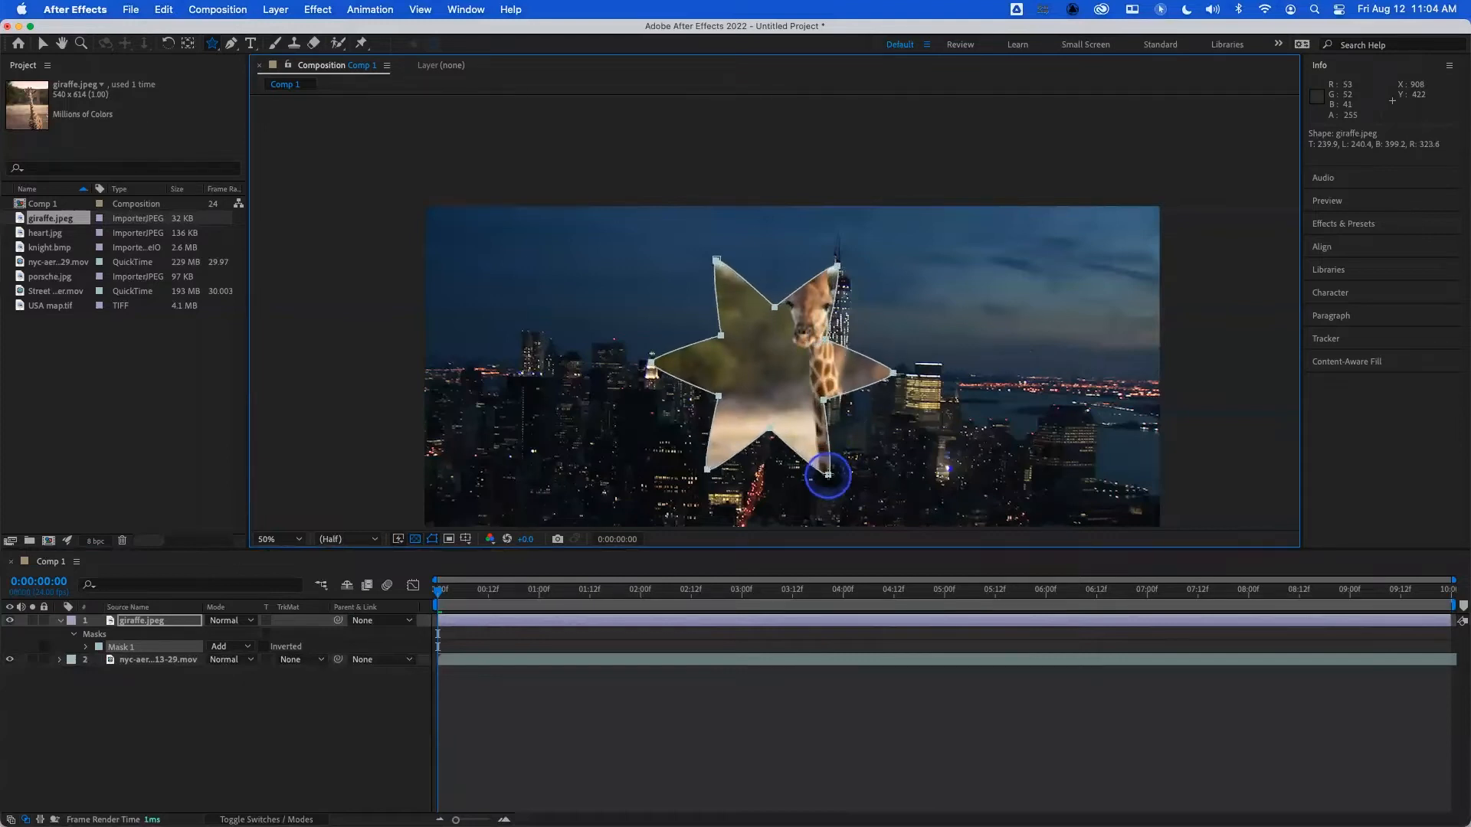
left_click_drag(828, 474, 828, 474)
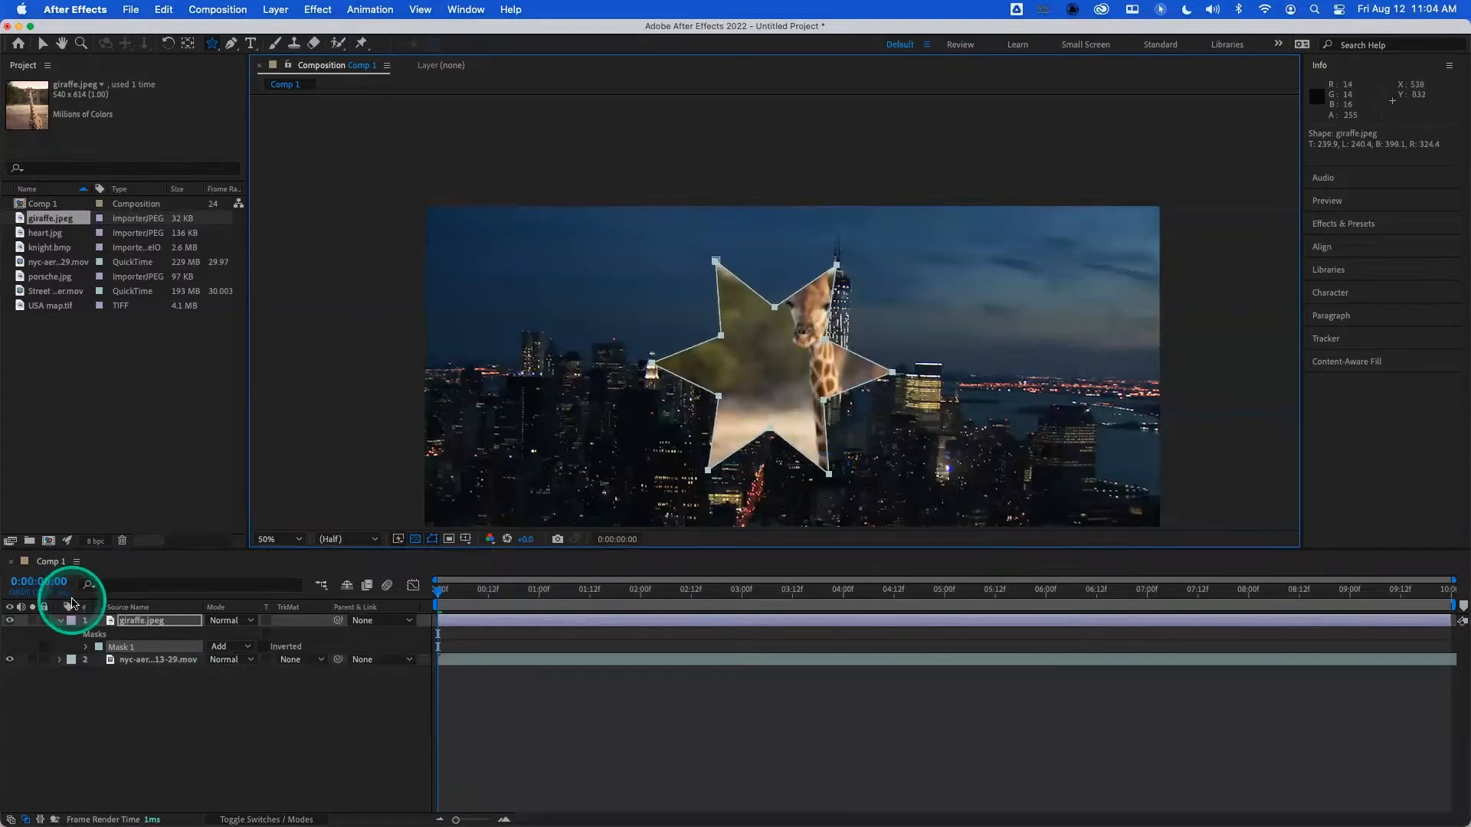
left_click(122, 647)
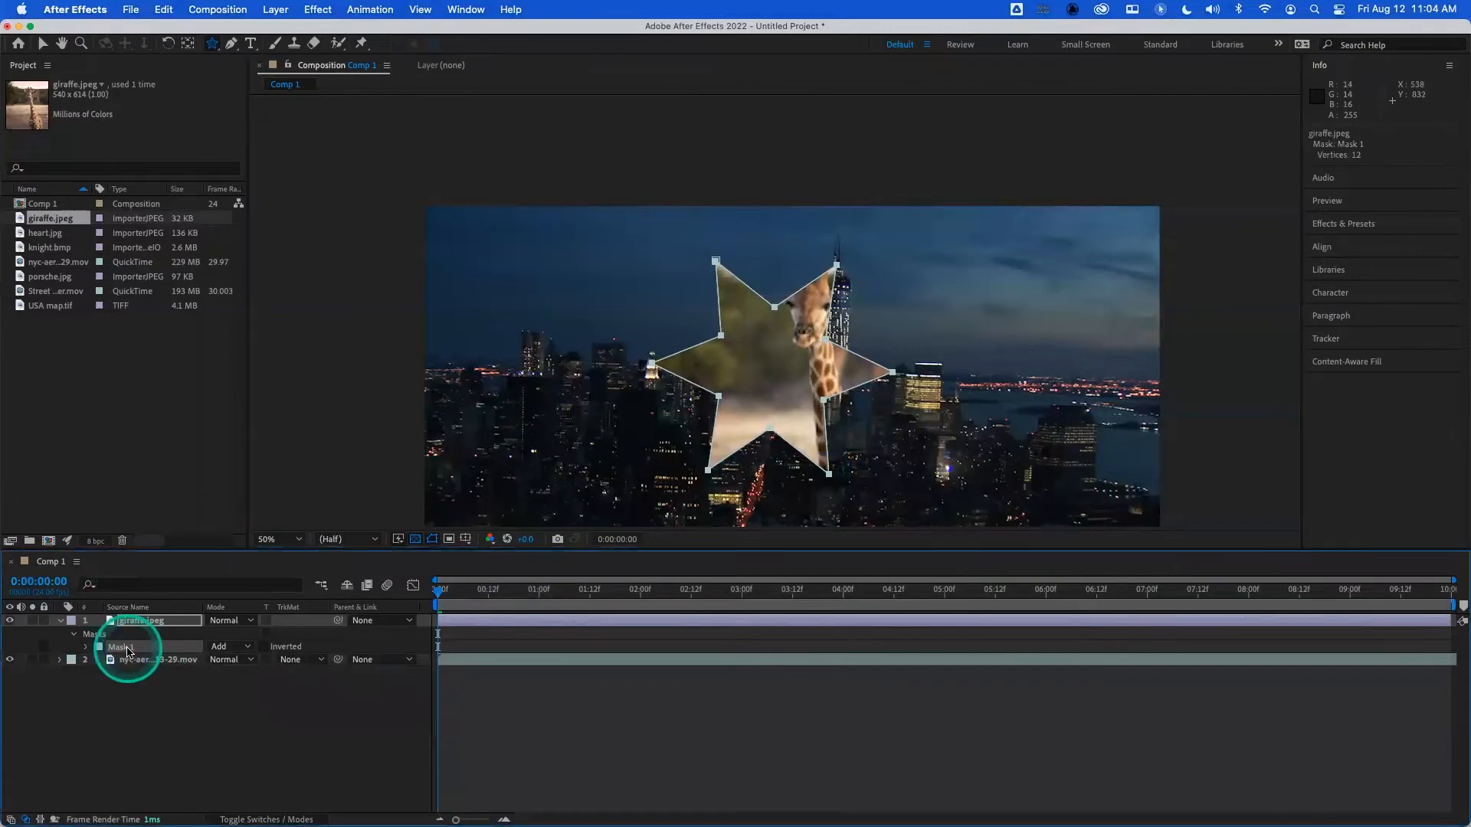
key("Delete")
- Cycle from the Star tool to another shape tool
mouse_move(212, 43)
left_mouse_down()
mouse_move(274, 109)
mouse_move(201, 38)
mouse_move(213, 47)
left_mouse_up()
left_click(208, 77)
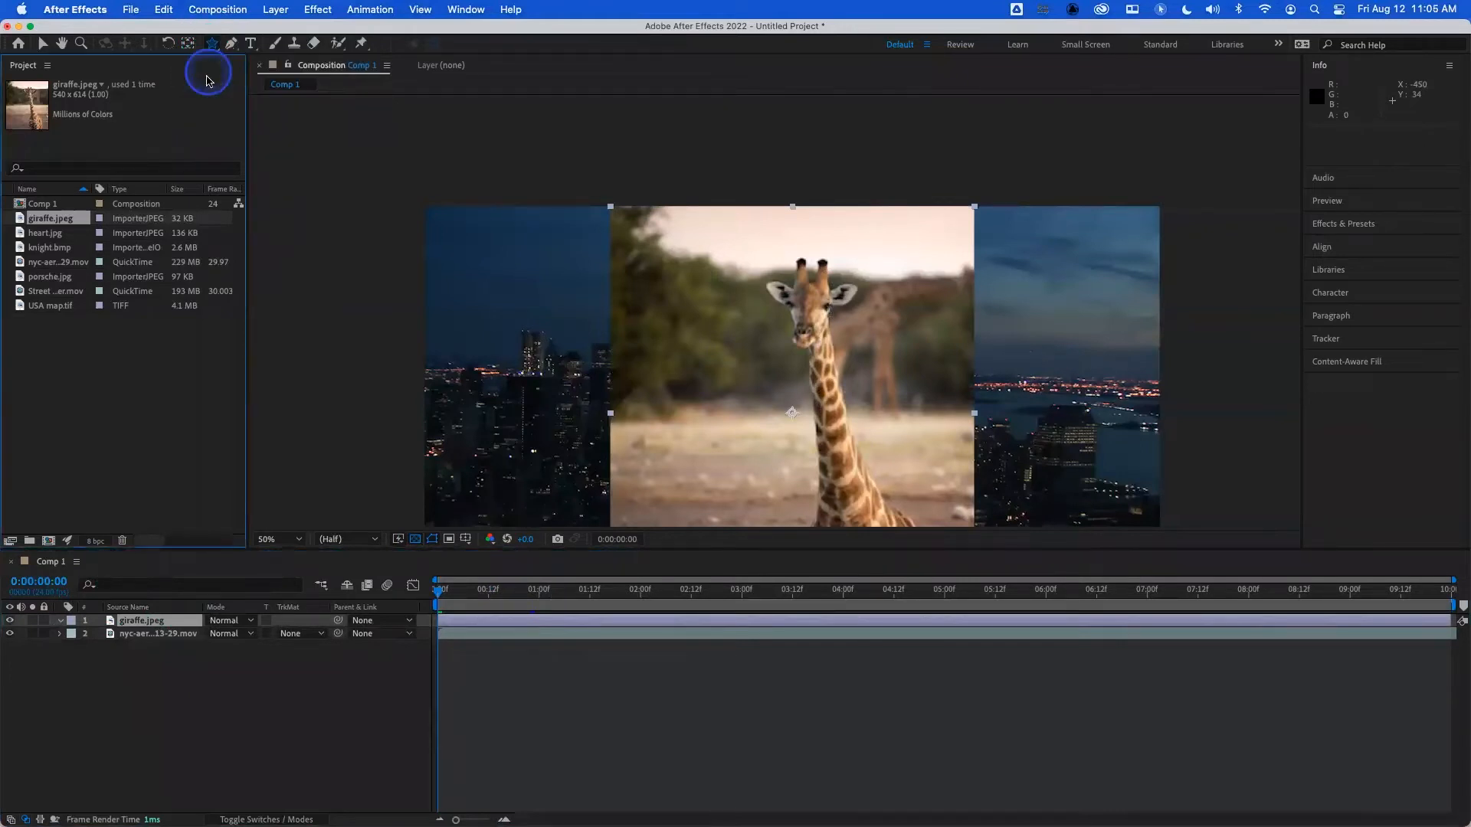
key("q")
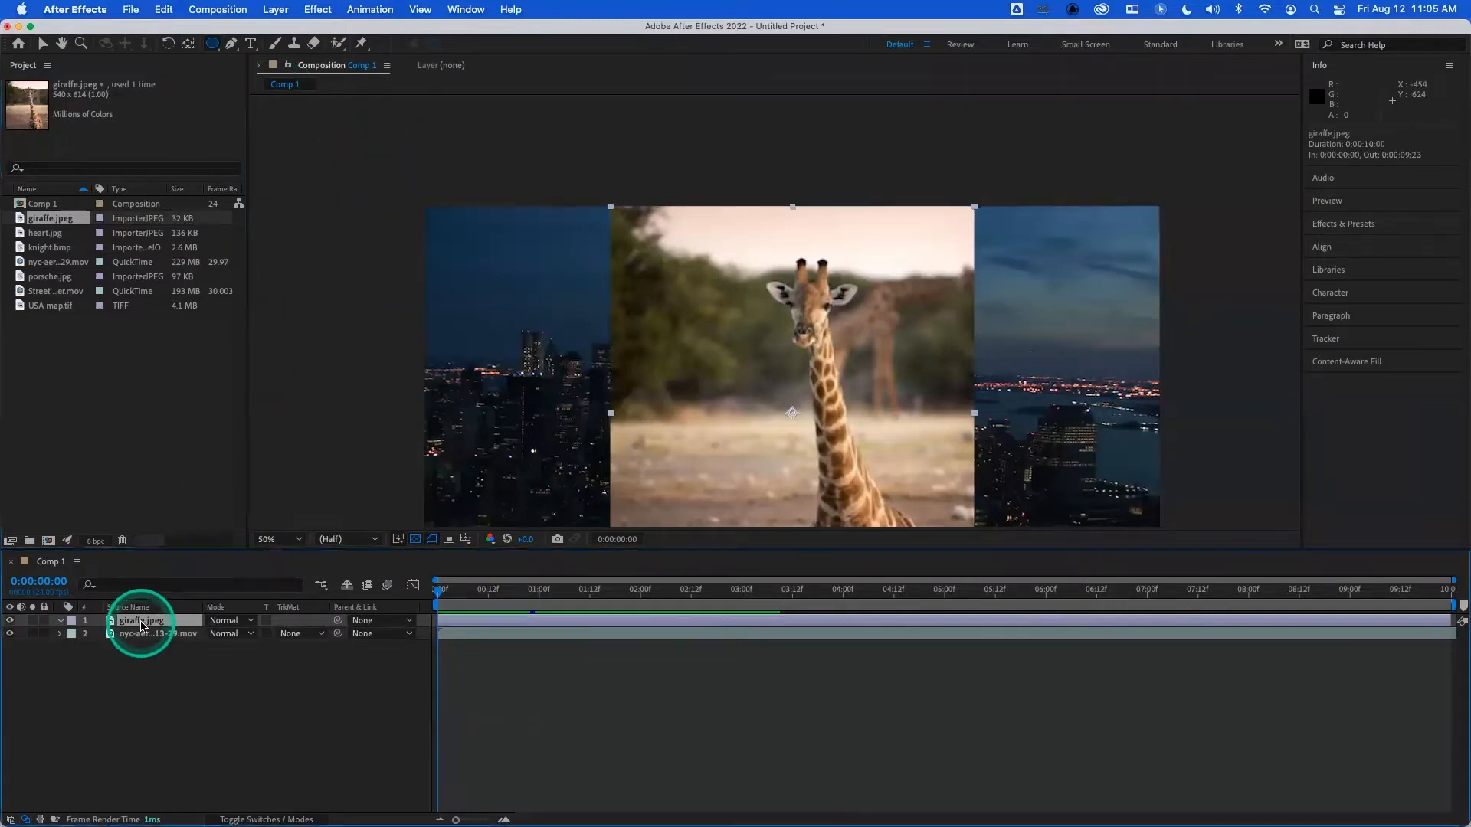
- Replace the giraffe layer with USA map.tif above the city footage, and fit the map to the composition
key("Delete")
left_click_drag(45, 306, 130, 622)
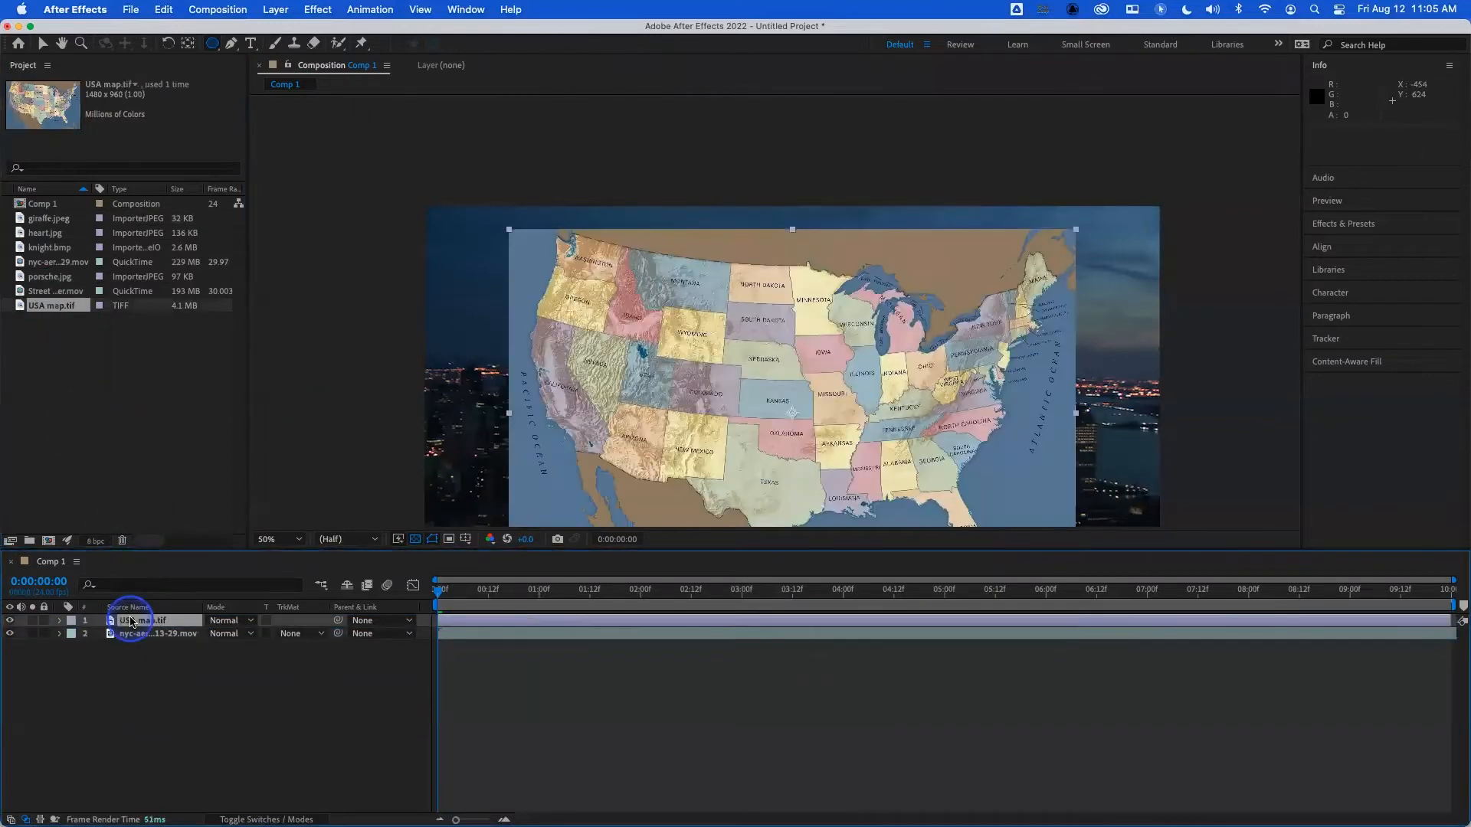
key("super+alt+f")
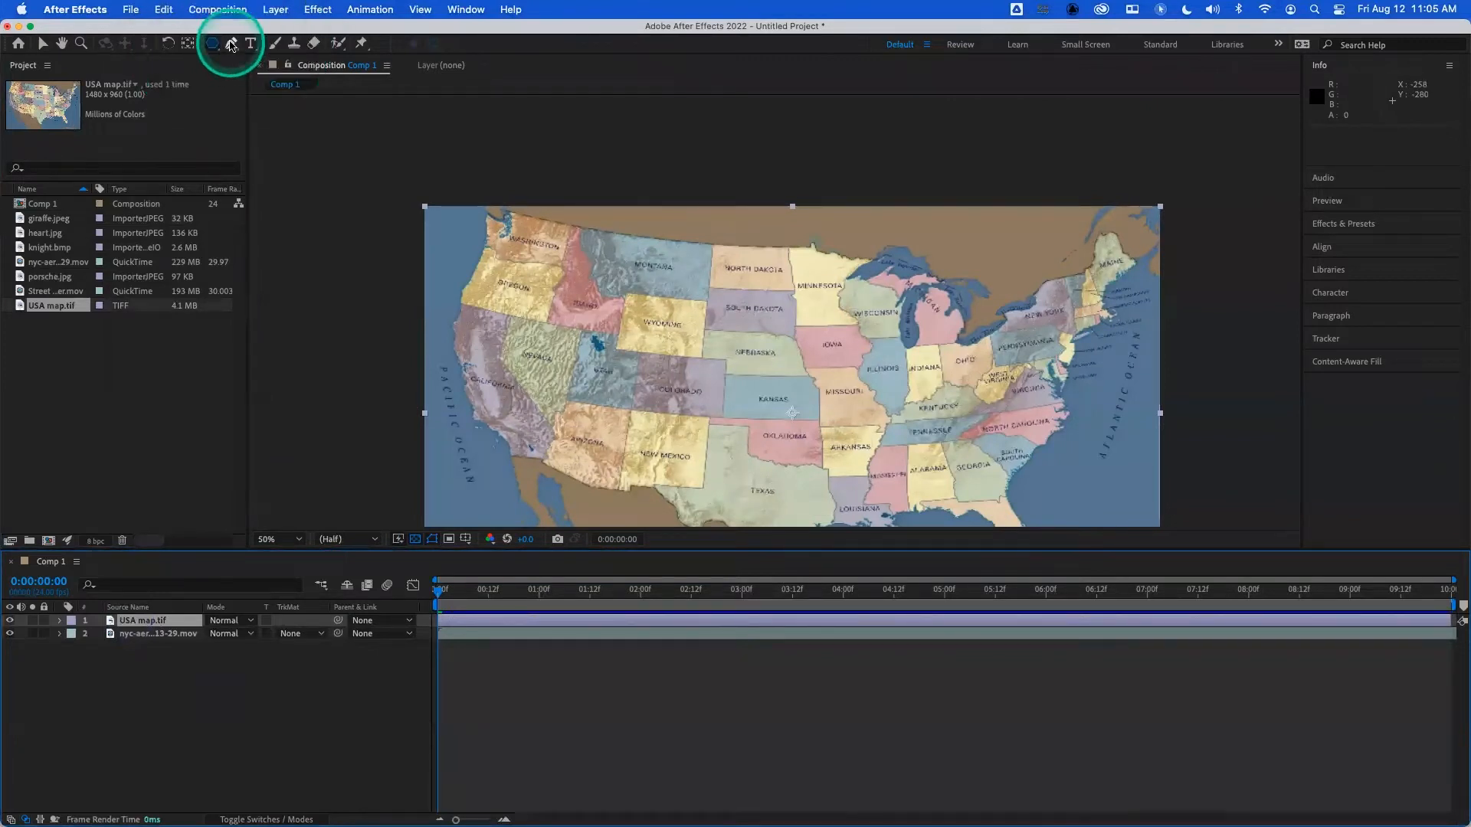
- Outline Wyoming on the map with a closed four-point Pen tool mask, and undo the path
left_click(230, 43)
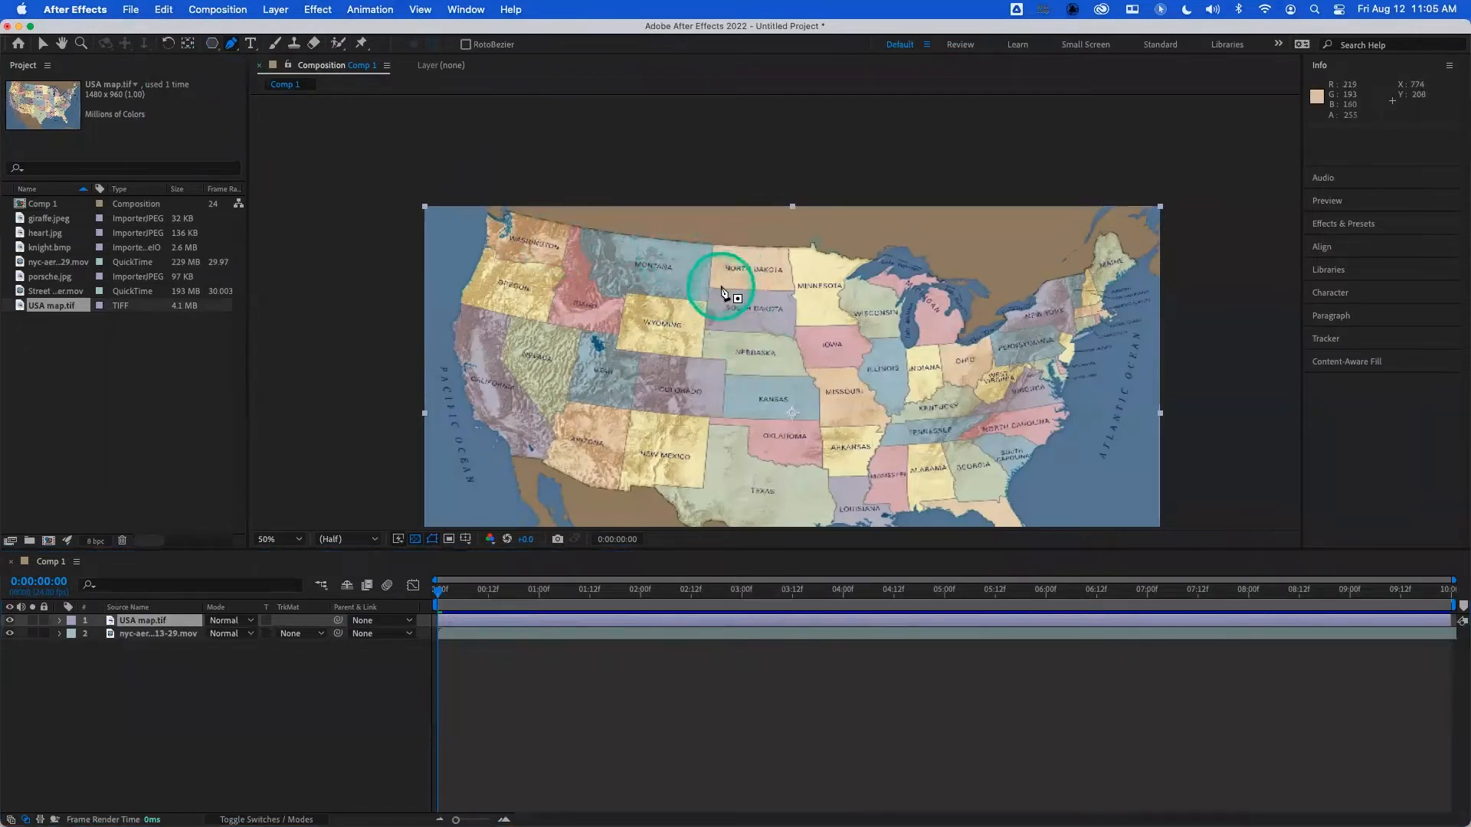
left_click(627, 296)
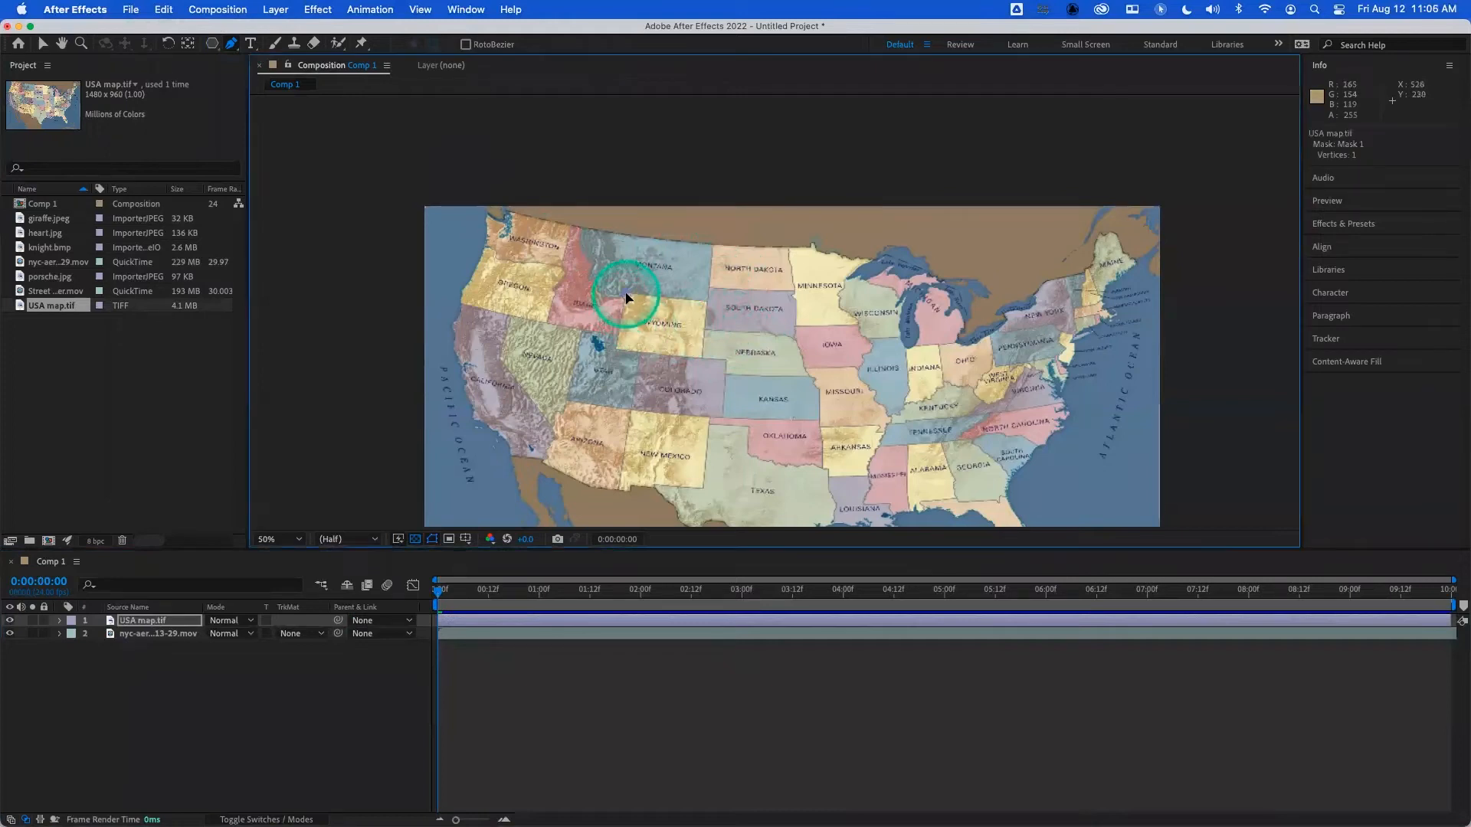
left_click(706, 297)
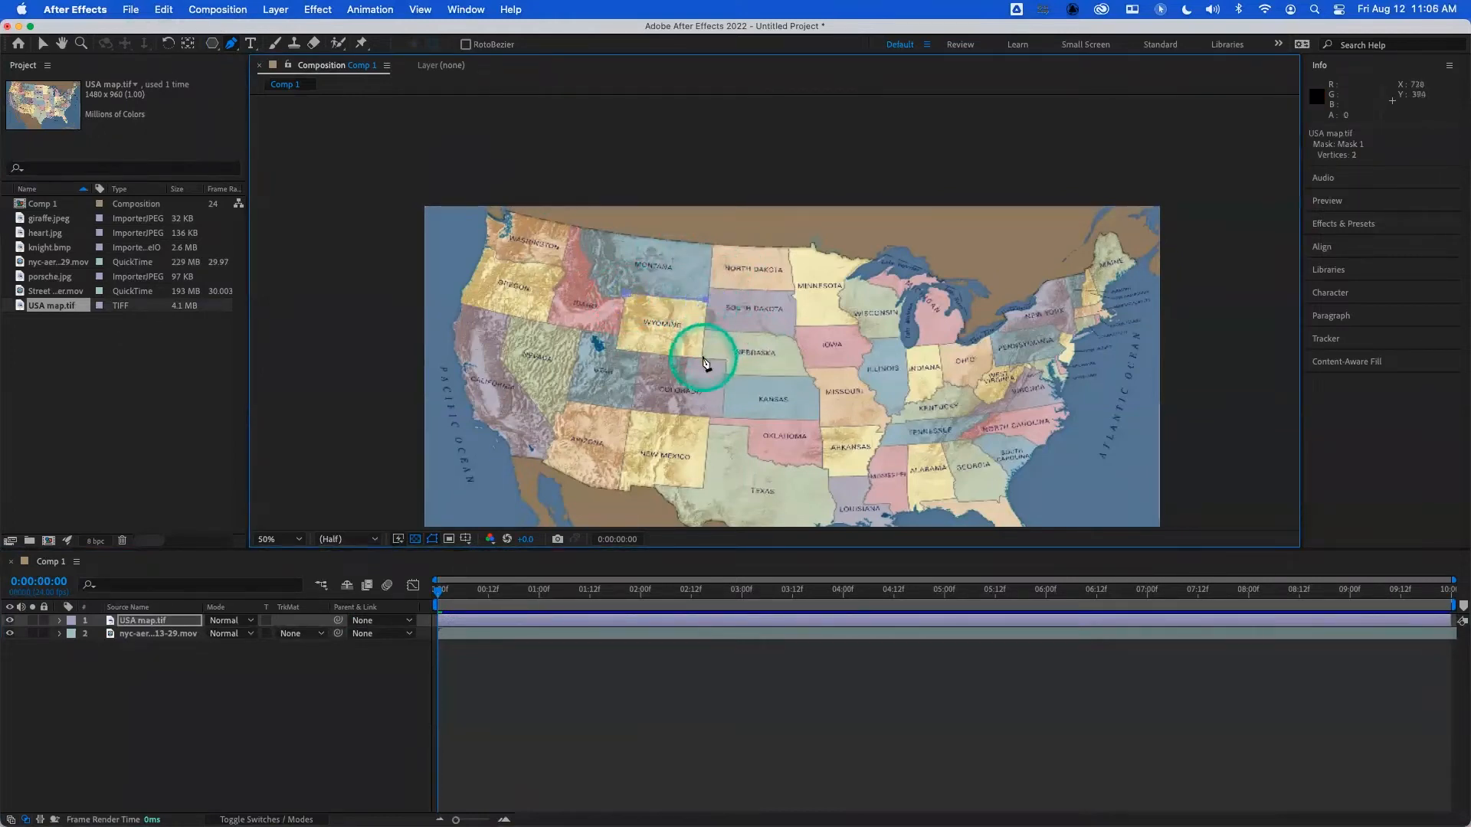
left_click(702, 357)
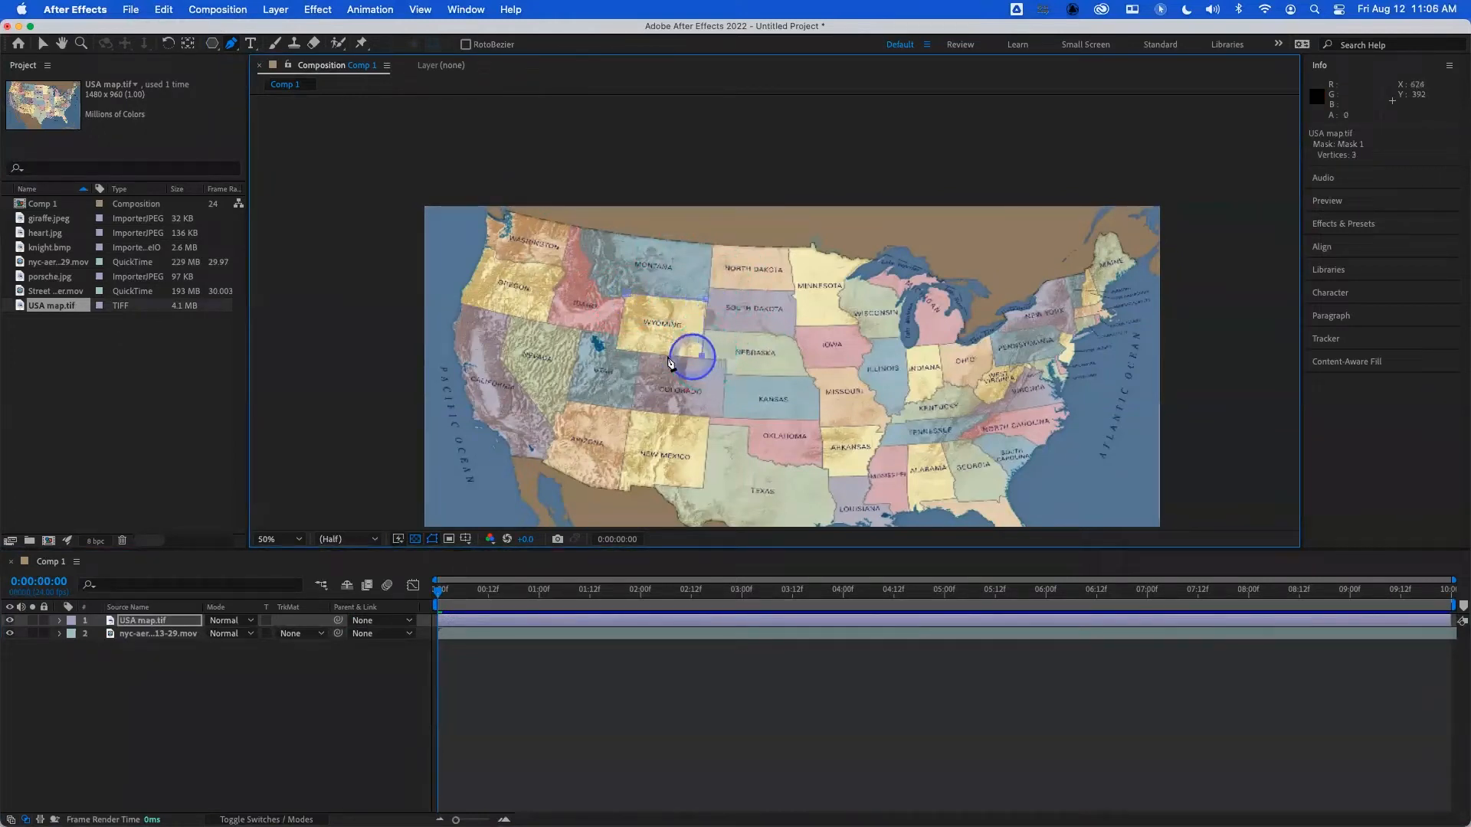
left_click(616, 349)
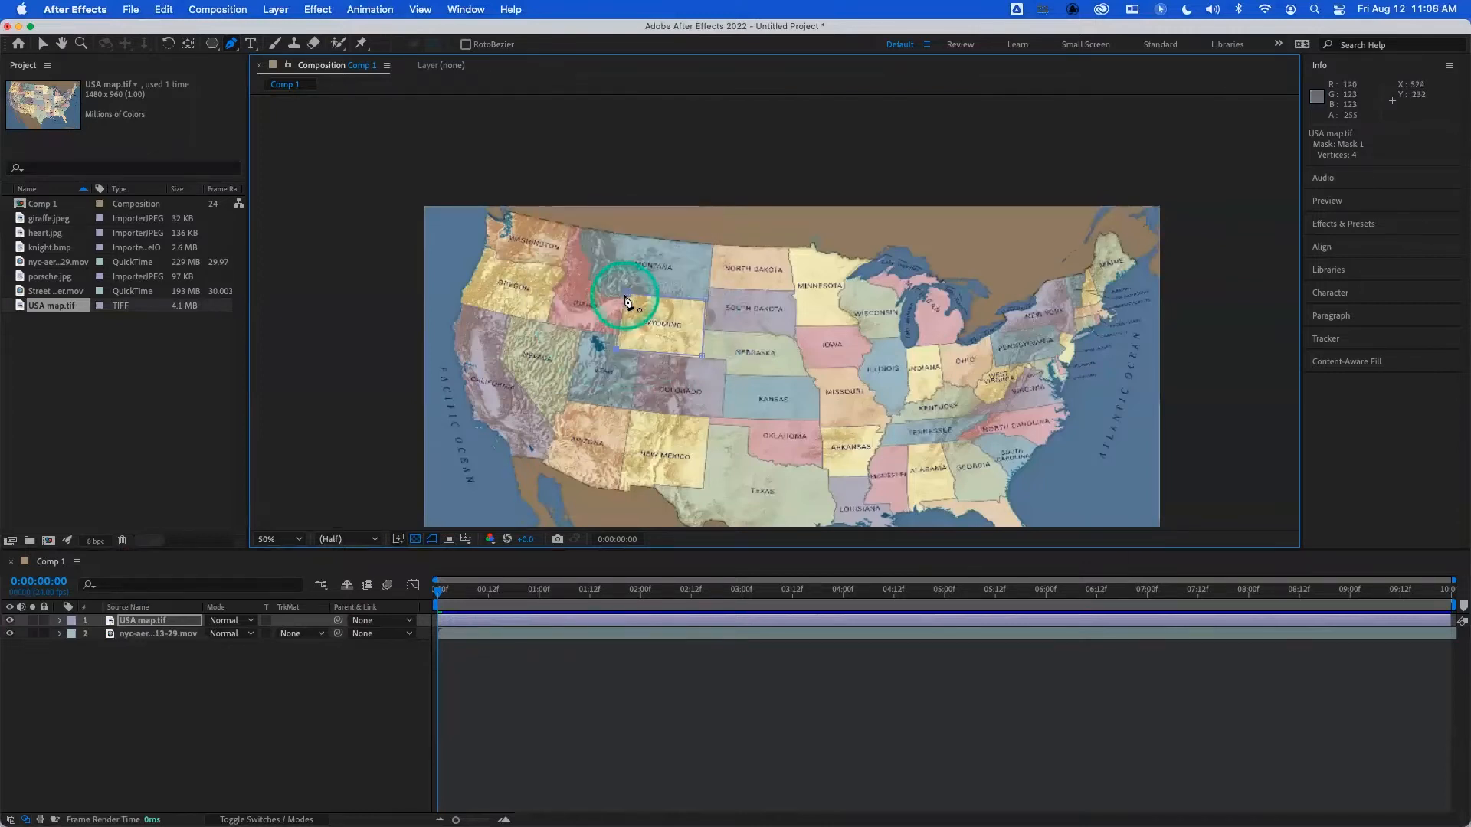
left_click(625, 294)
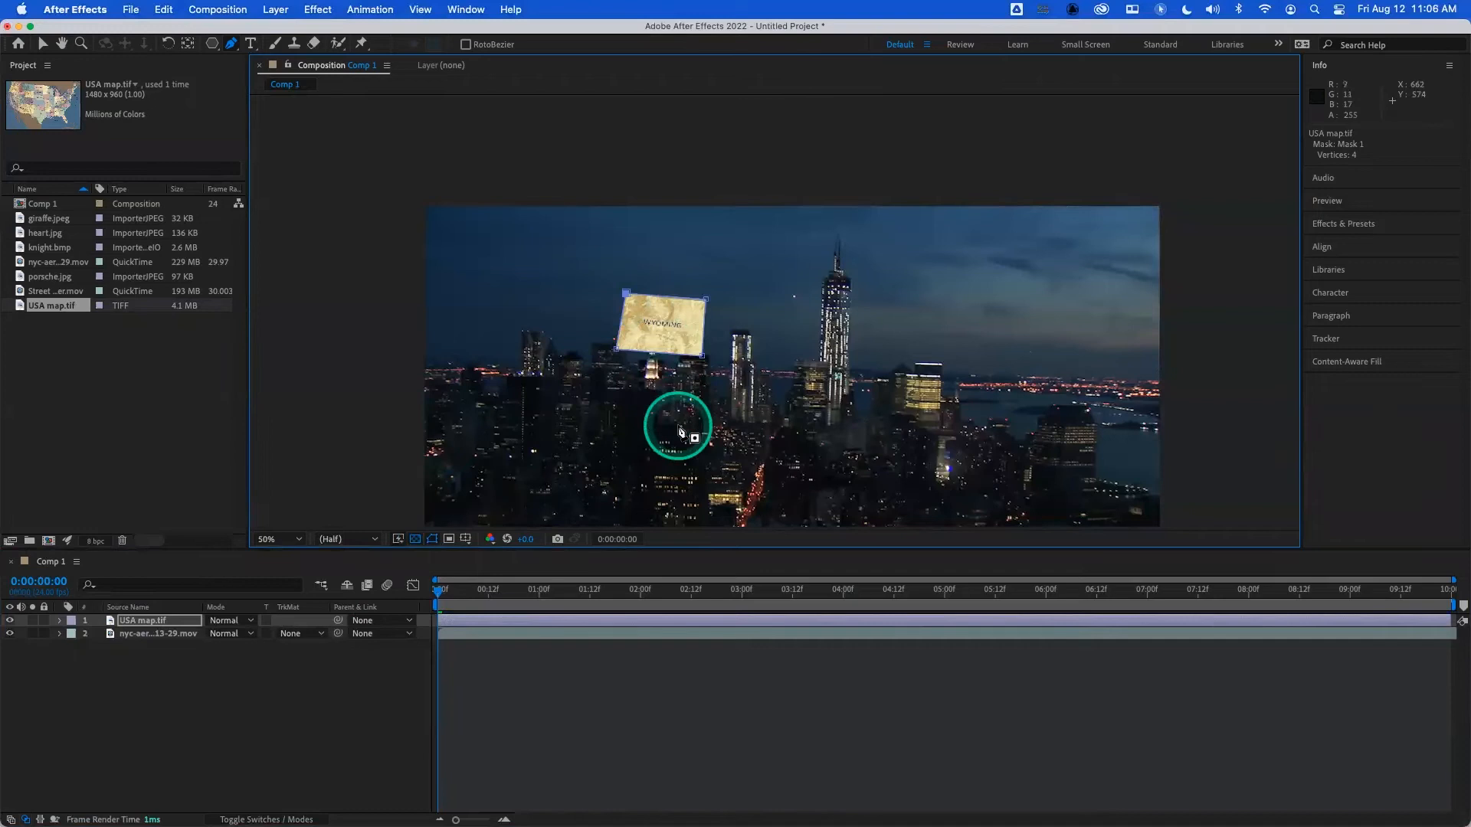
key("super+z")
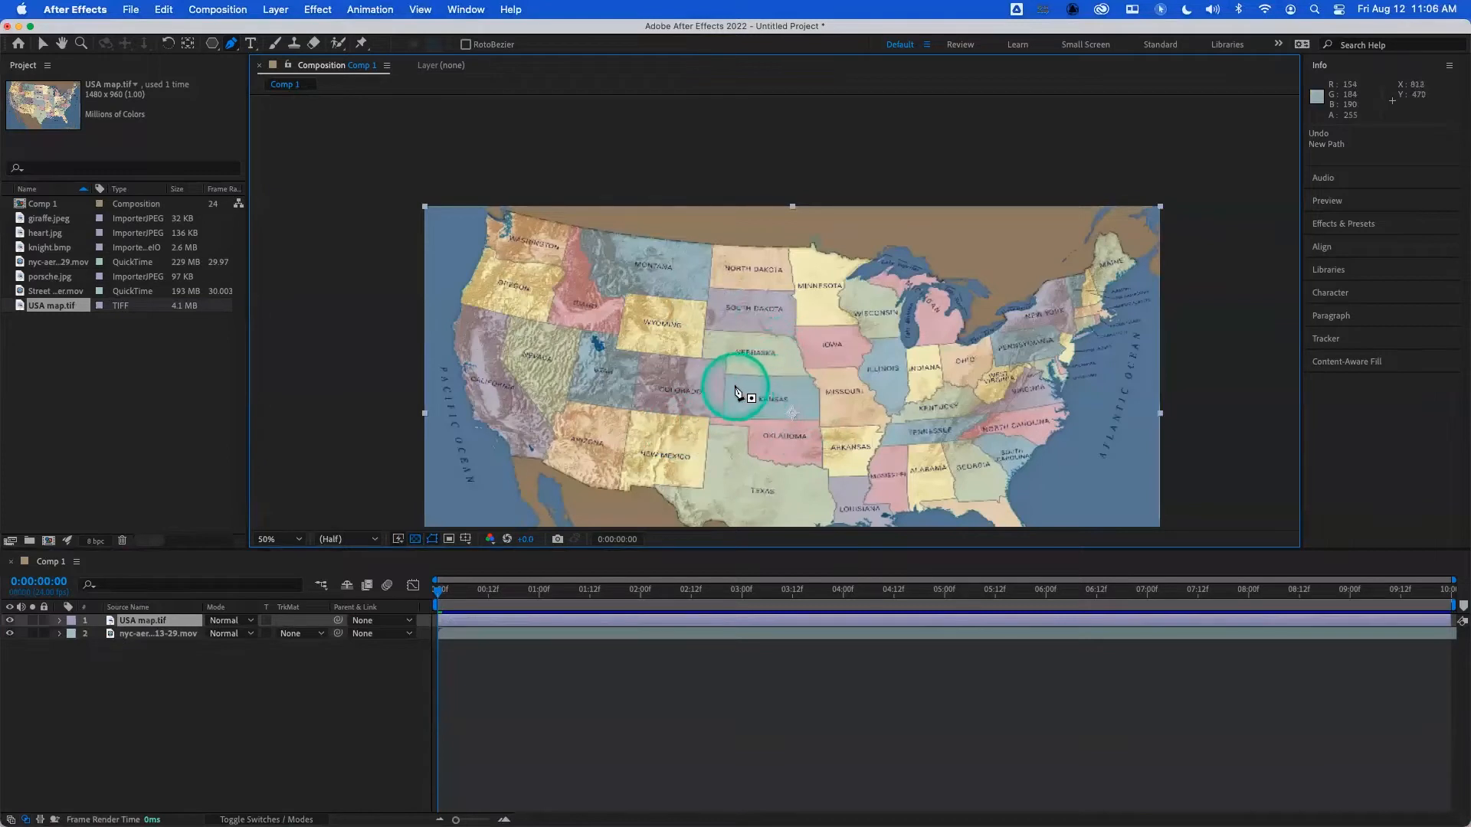
- Trace New Mexico with the Pen tool, following the notch in its southern border, and close the mask
left_click(629, 409)
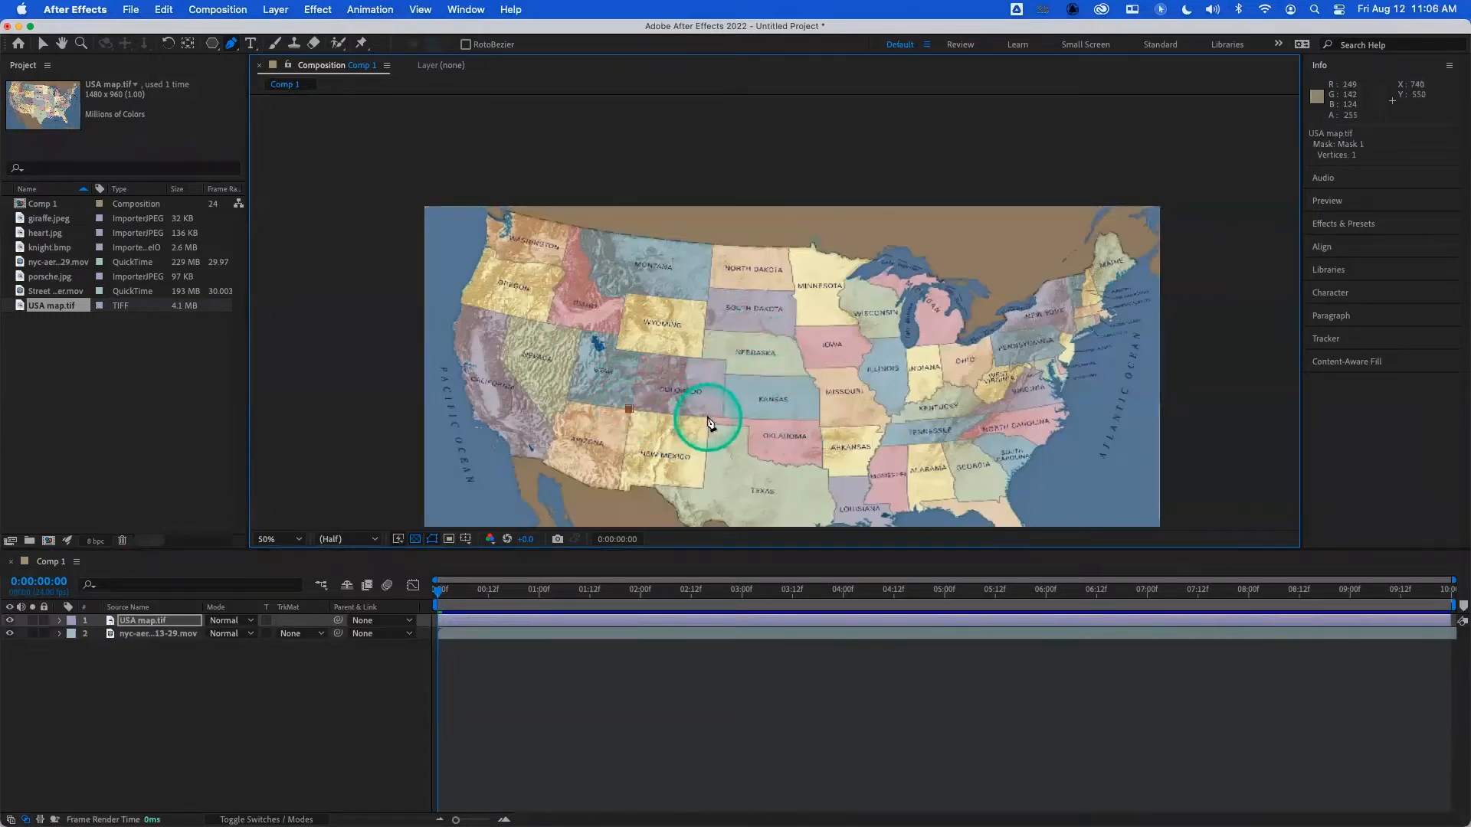
left_click(702, 487)
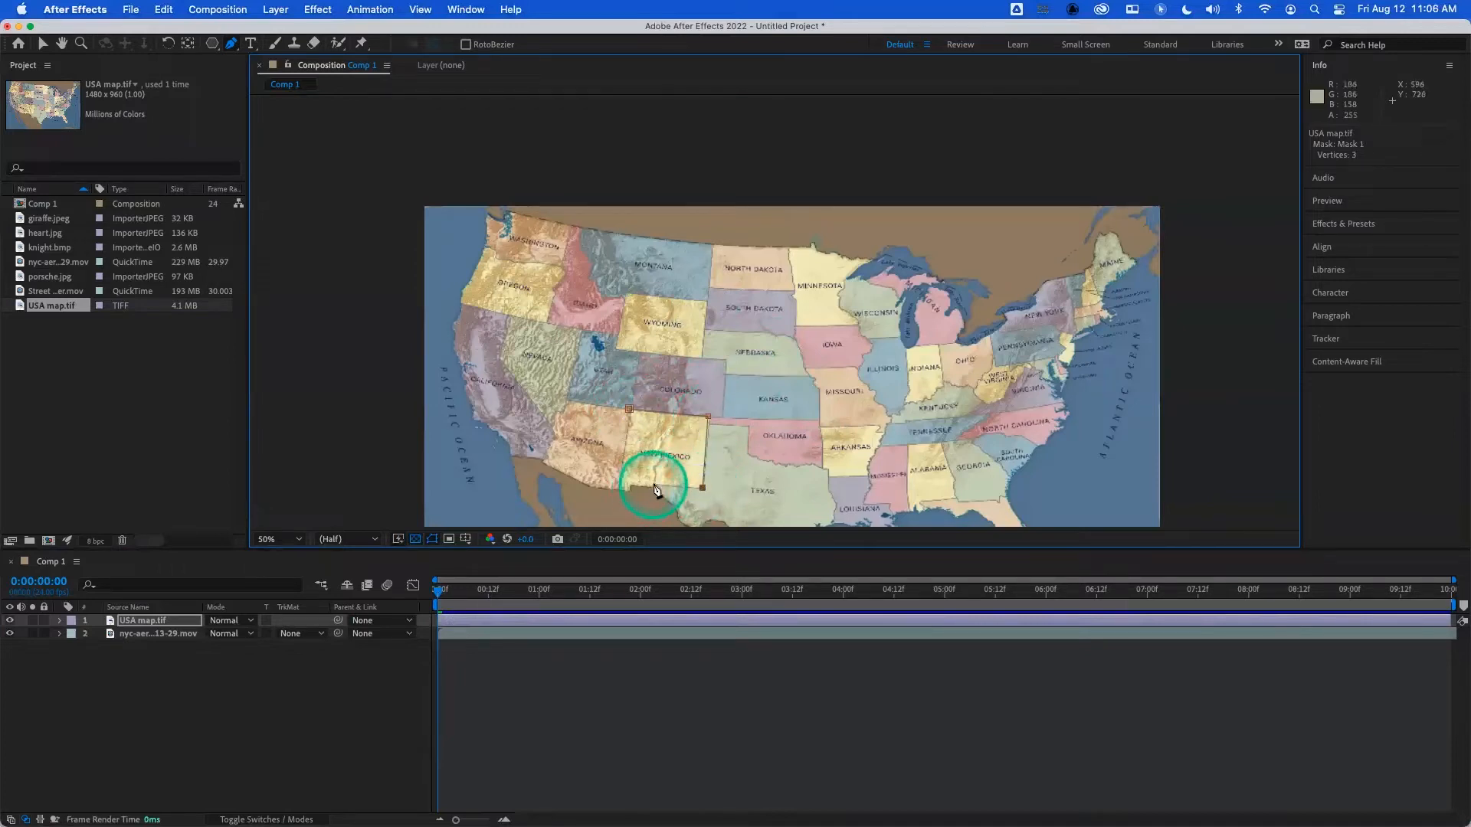
left_click(653, 484)
left_click(631, 487)
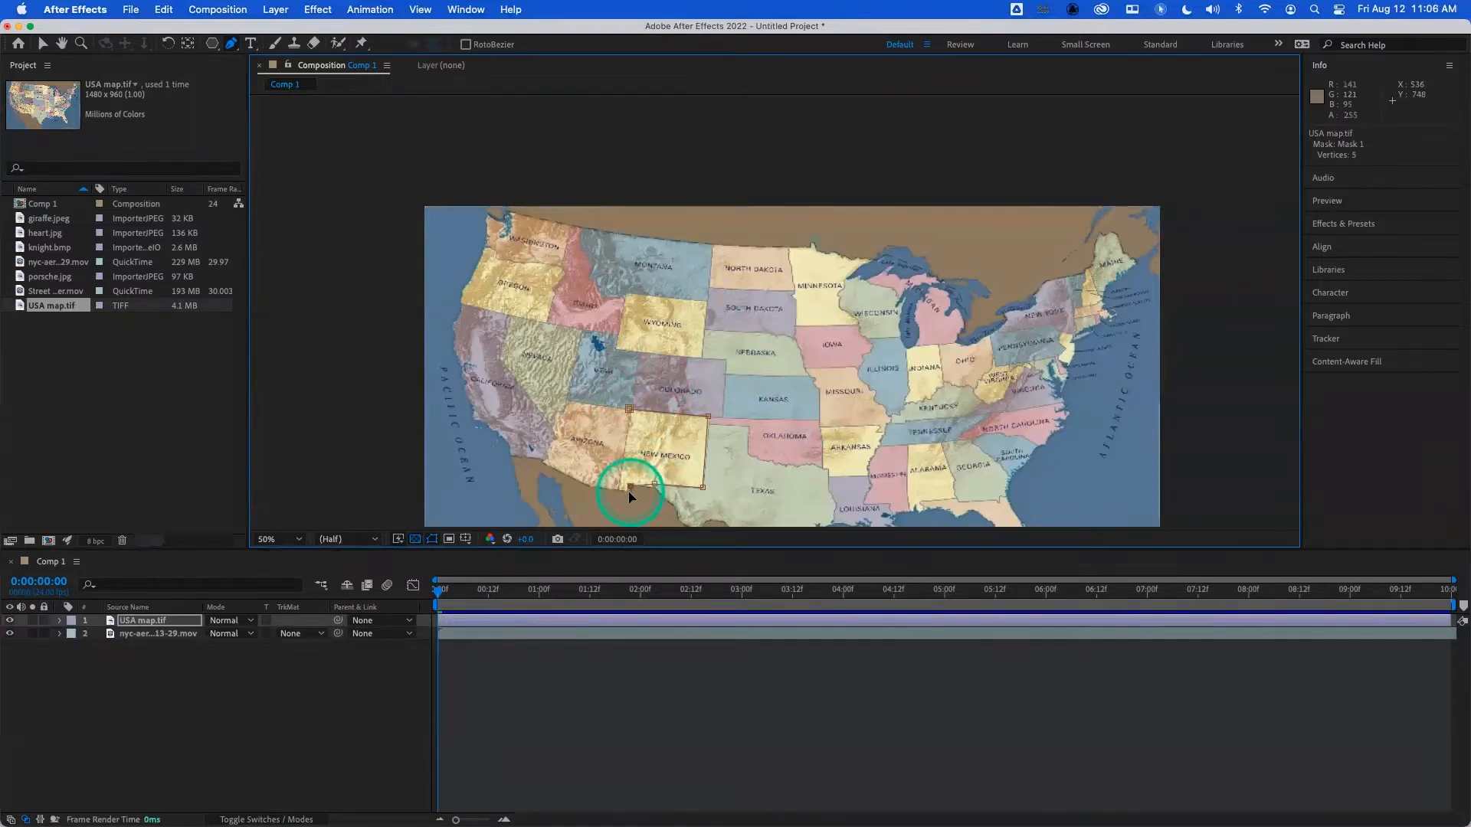
left_click(631, 493, "super")
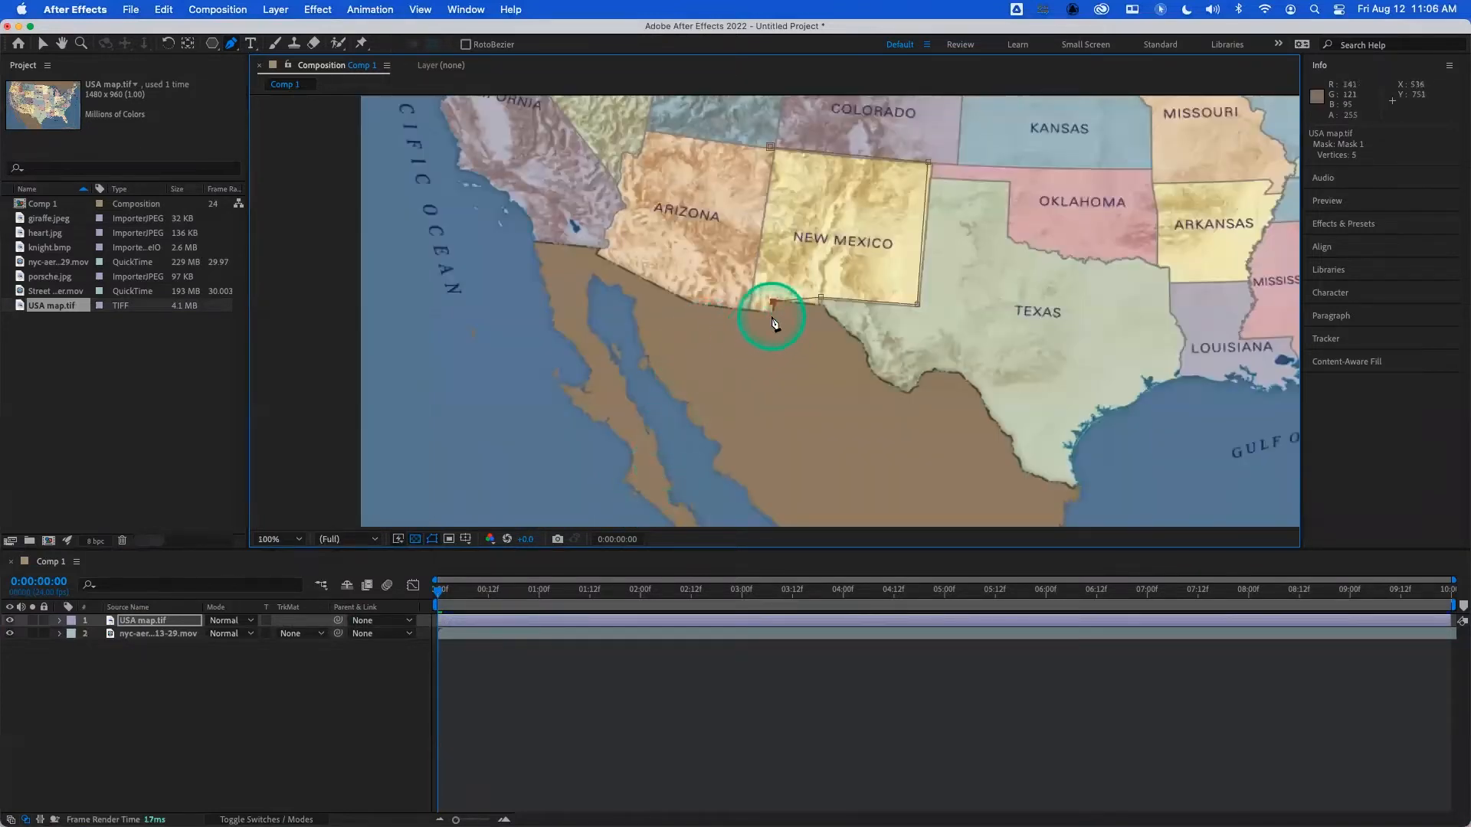
left_click(745, 313)
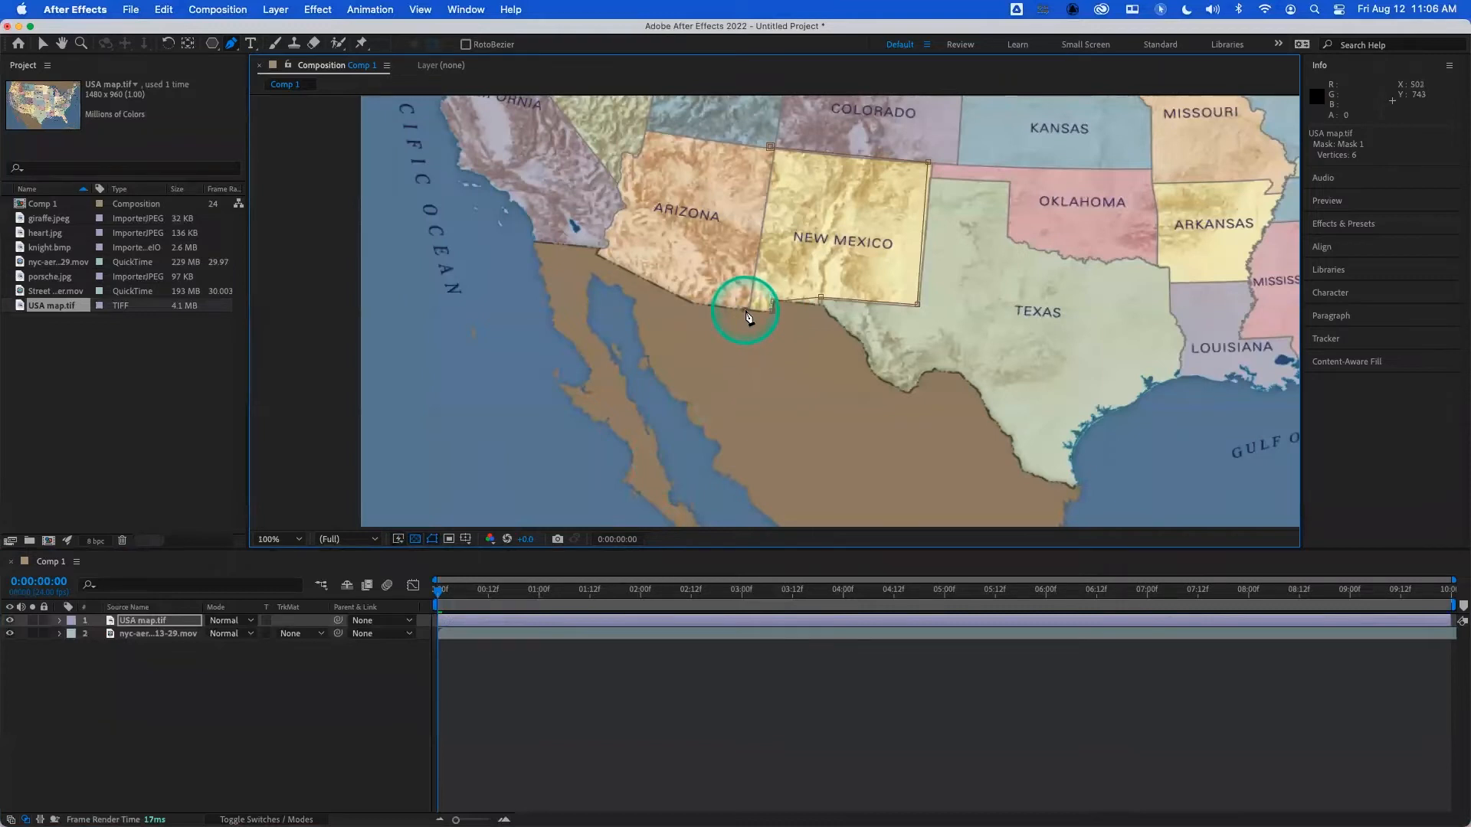
left_click(770, 147)
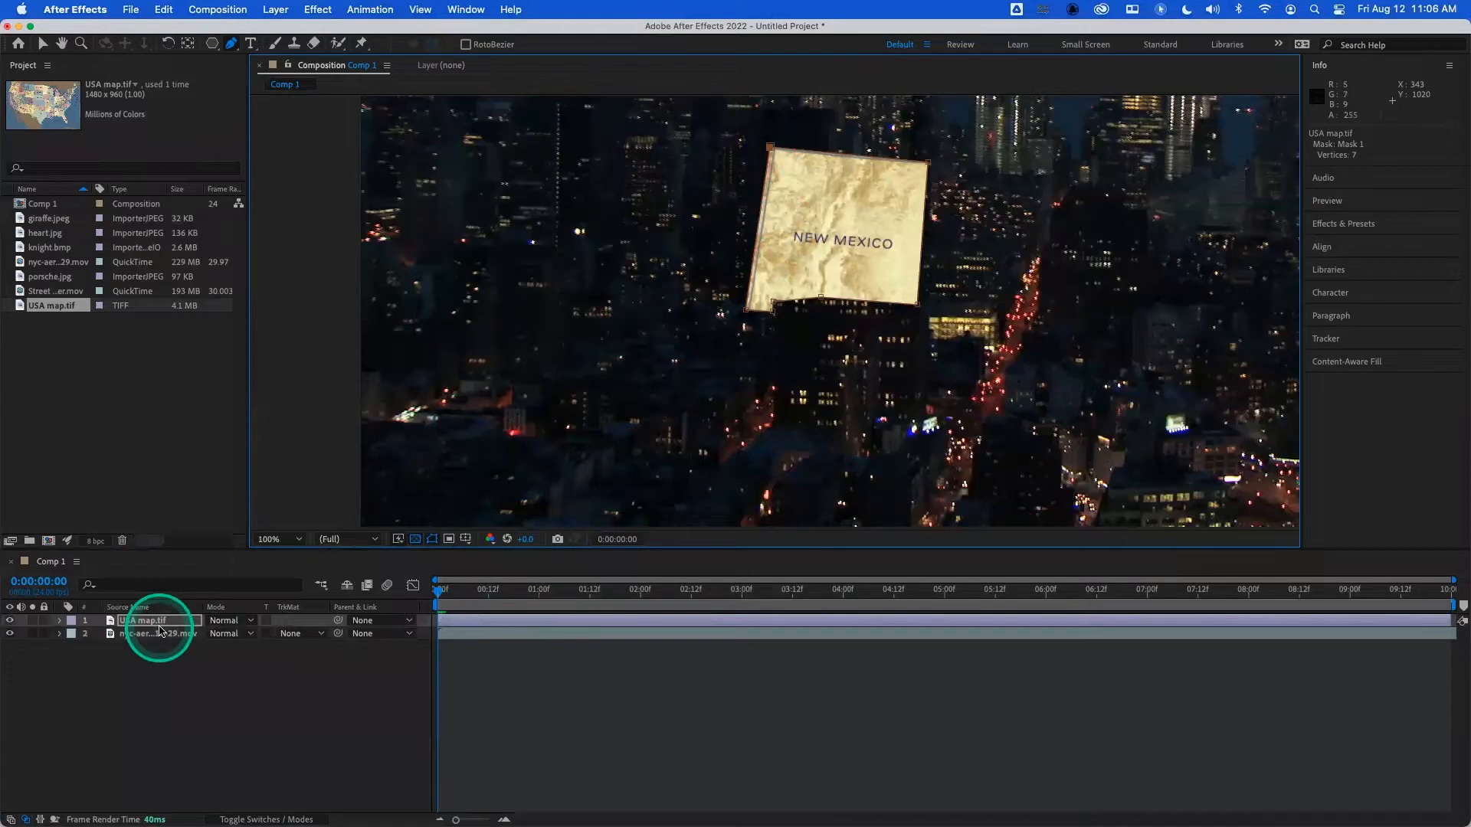
- Reveal the New Mexico mask under the USA map layer and delete it
key("m")
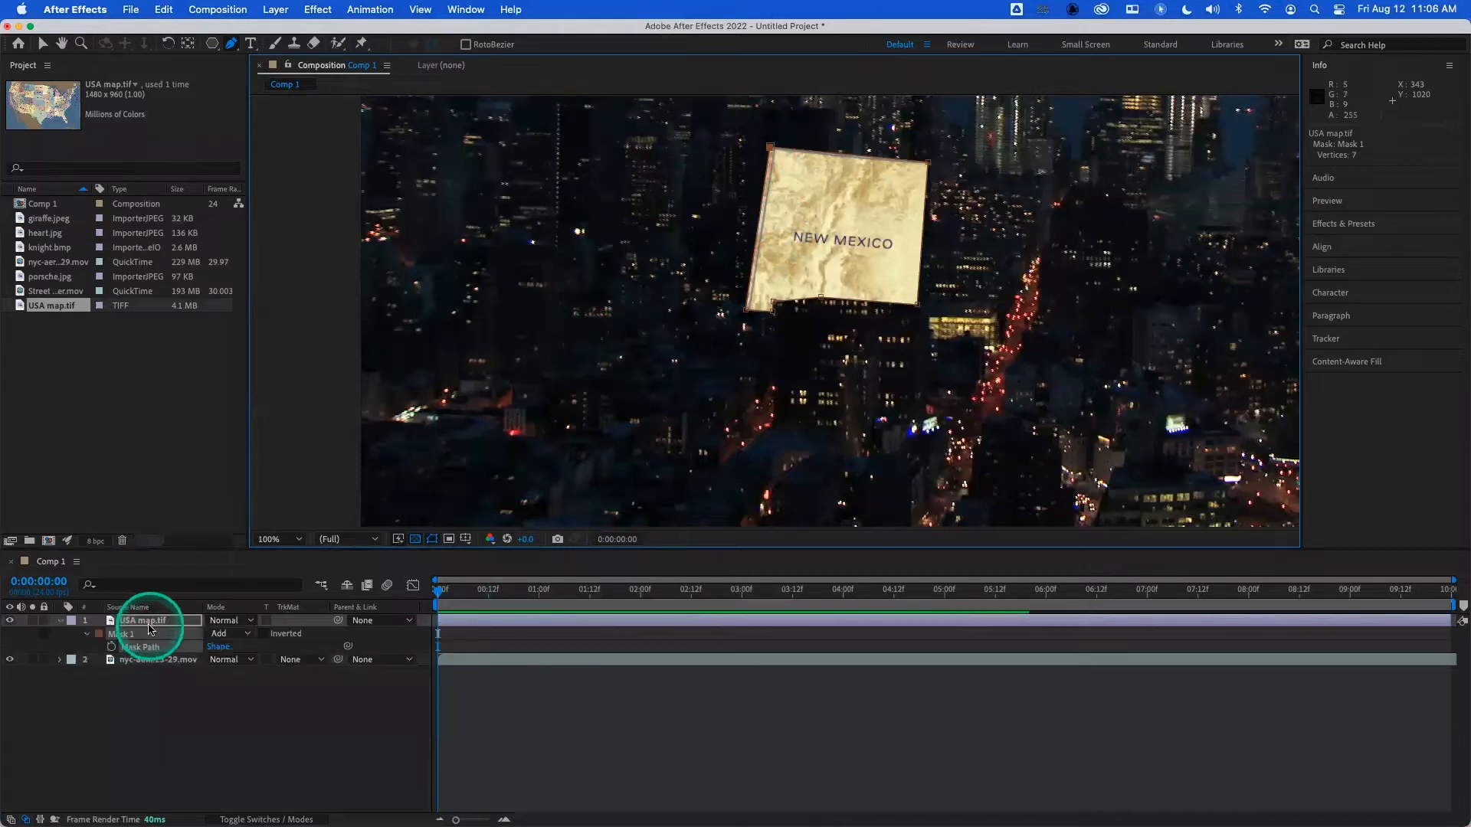
left_click(127, 640)
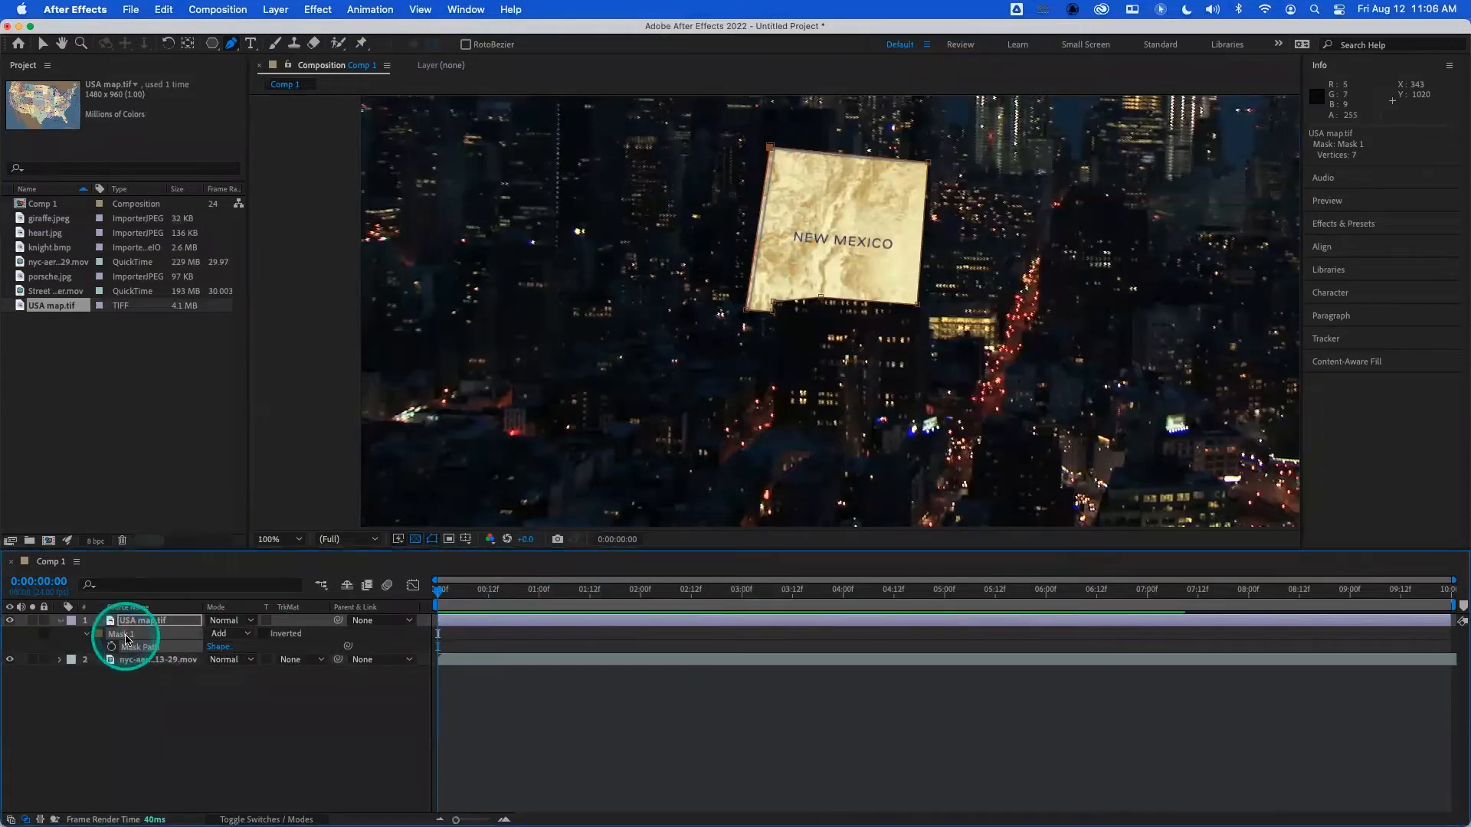
key("Delete")
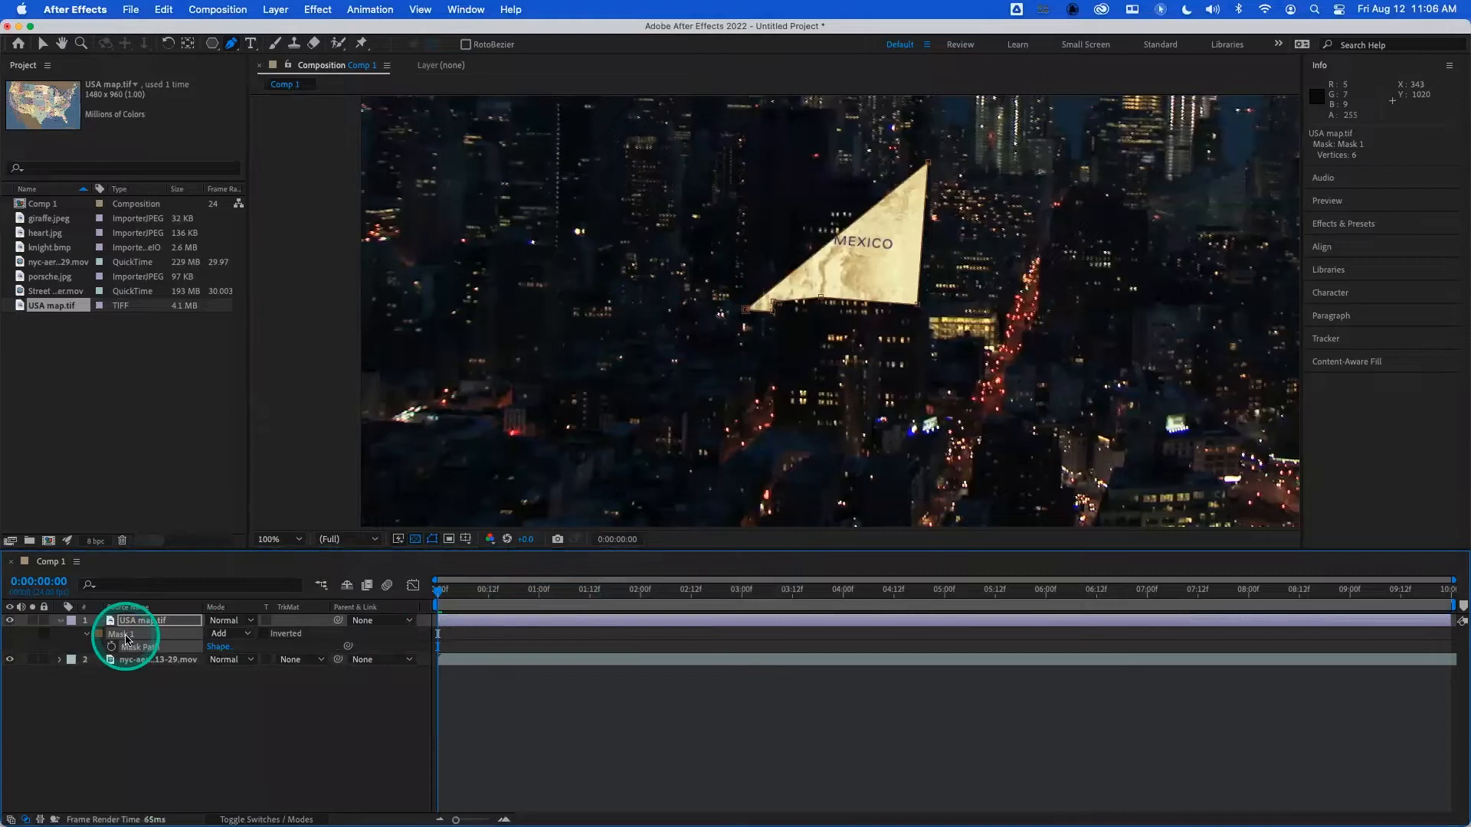
key("Delete")
- Outline Nevada on the map with a closed five-point Pen tool mask of straight segments, and delete the mask
scroll(563, 403, "up", 1)
scroll(565, 402, "down", 2)
key("space")
left_click_drag(973, 295, 836, 387)
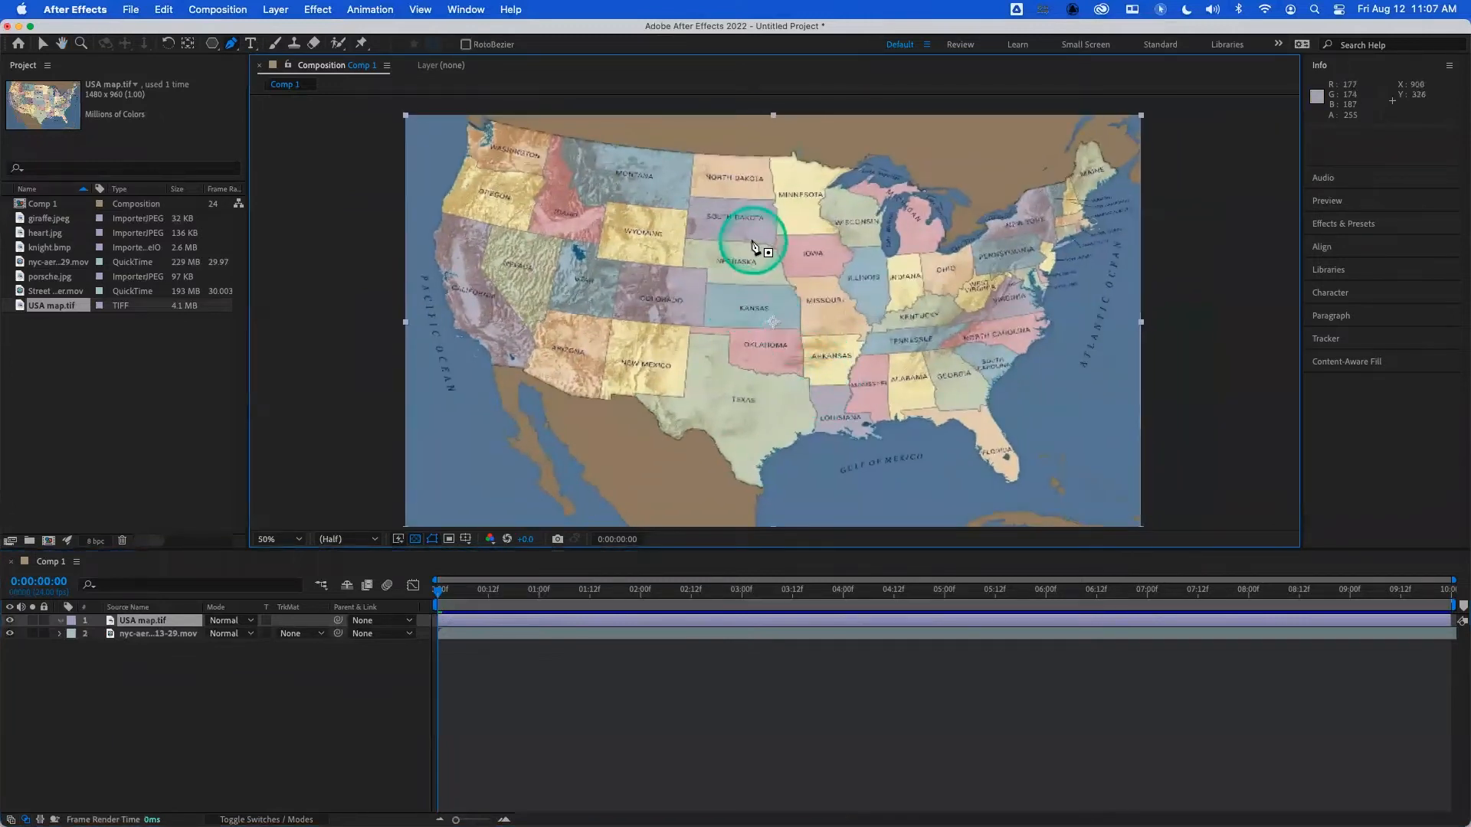
left_click(491, 223)
left_click(563, 238)
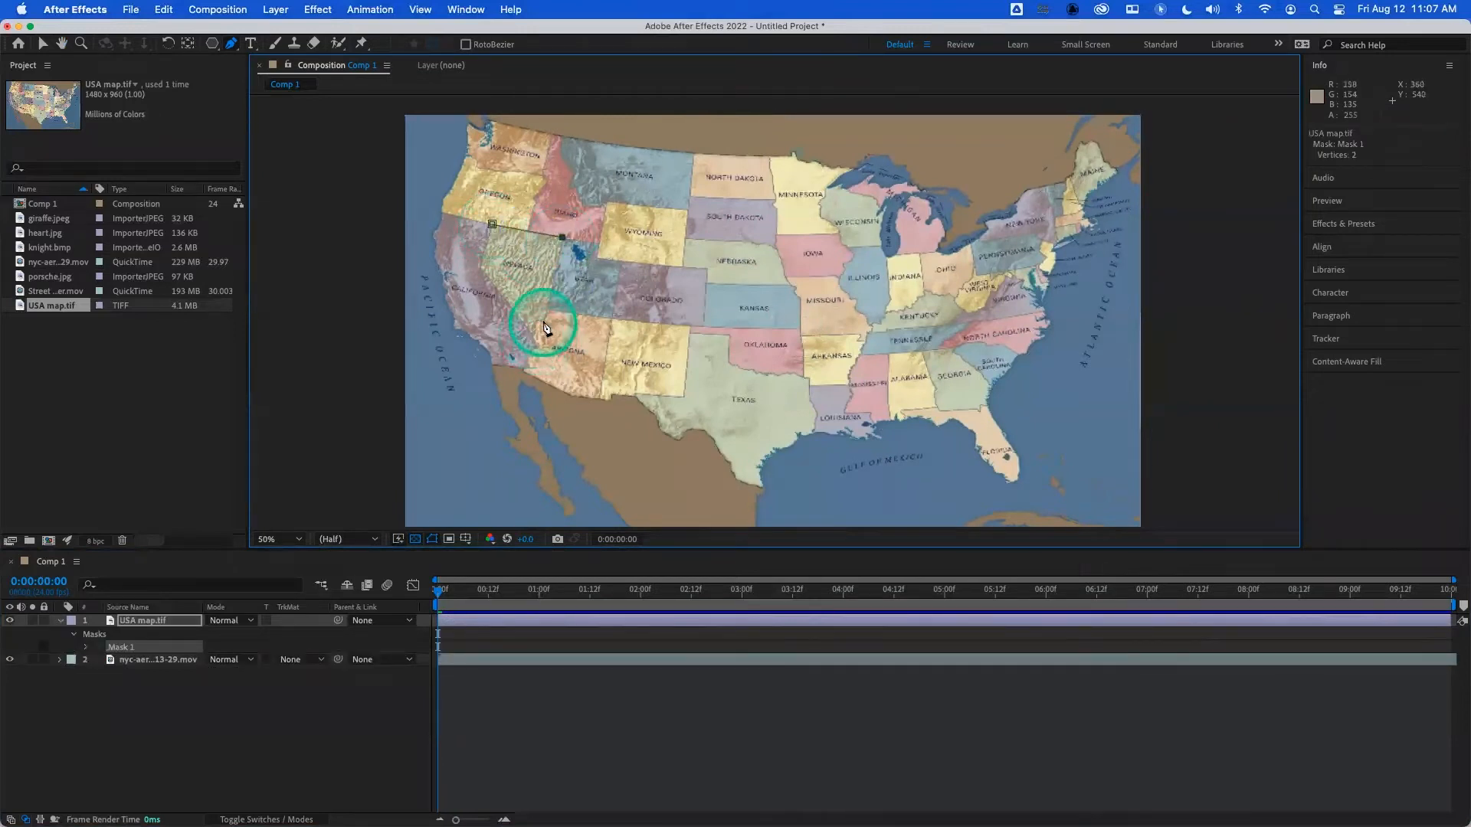
left_click(543, 321)
left_click(532, 333)
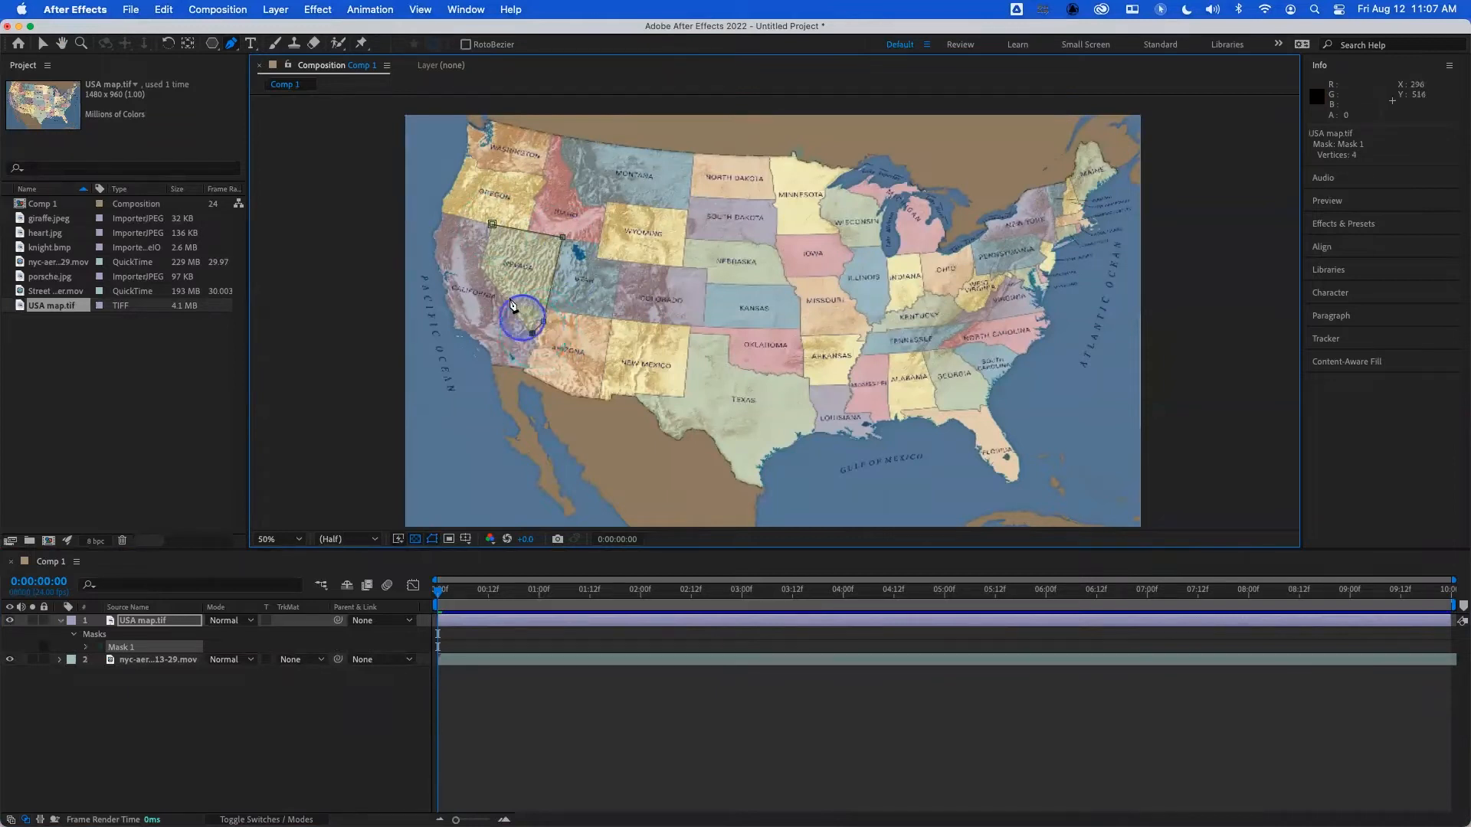
left_click(482, 268)
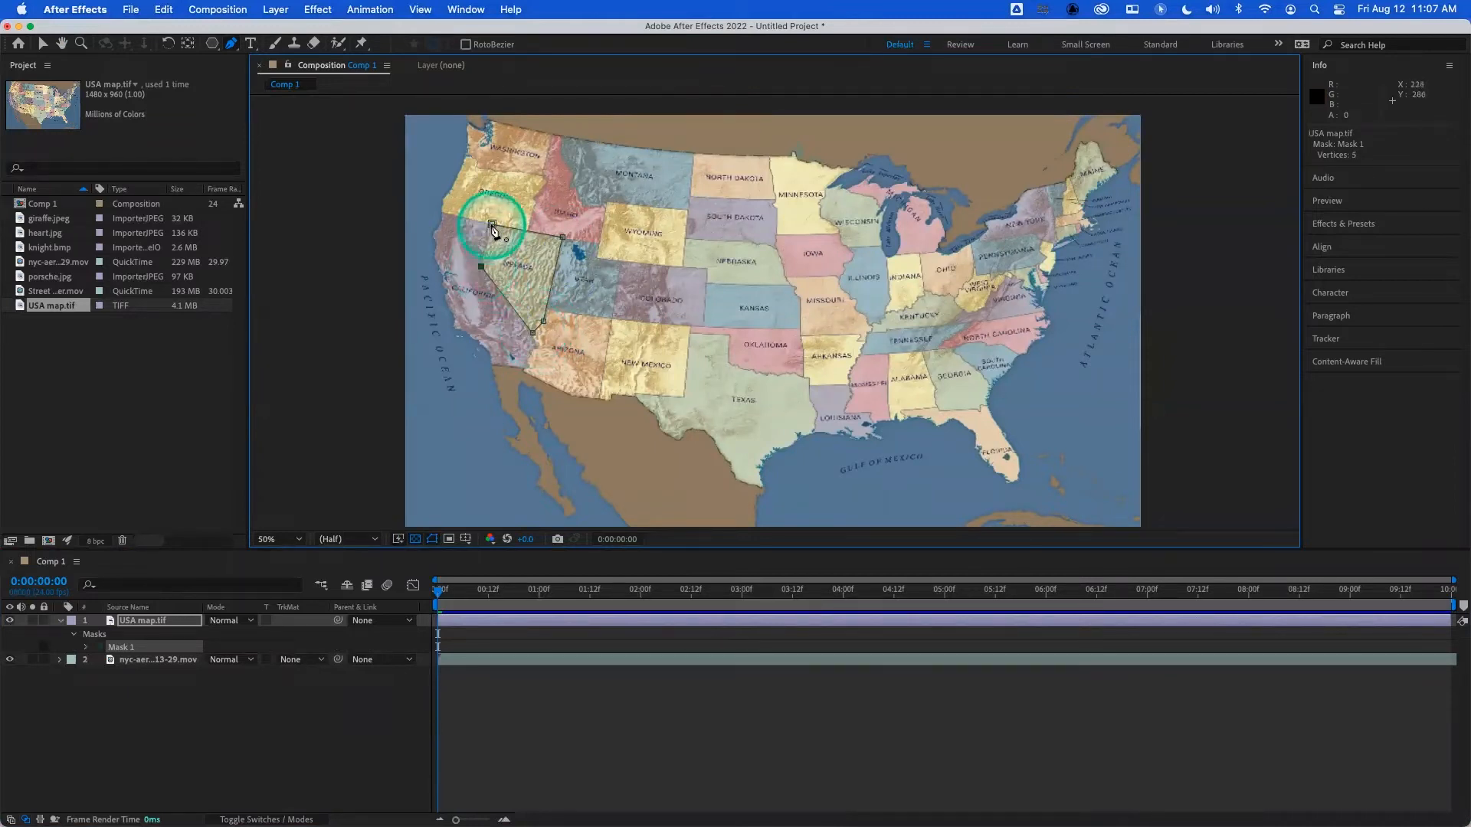
left_click(492, 224)
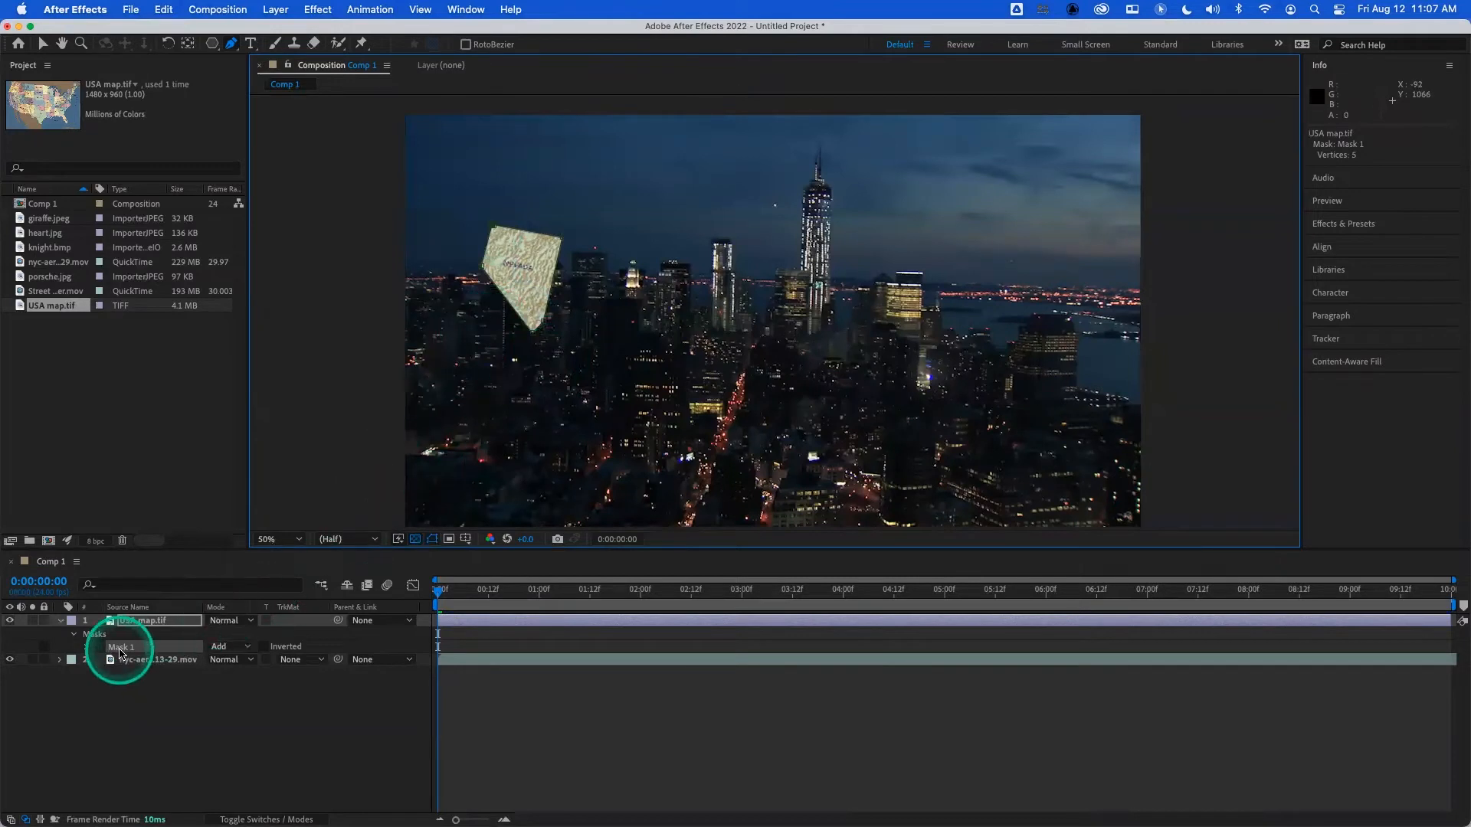
key("Delete")
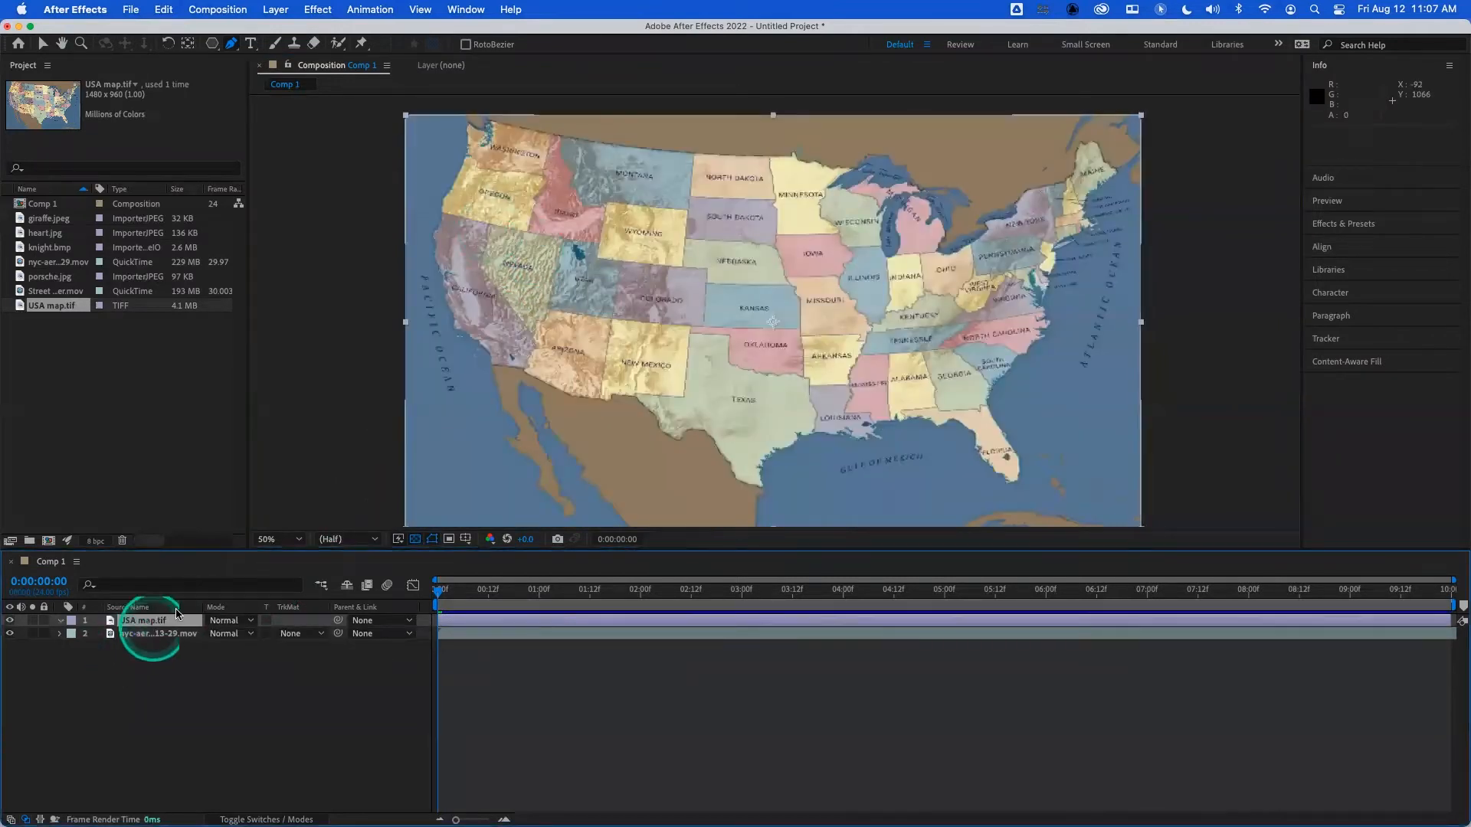
- Draw a closed freeform Pen tool mask from North Dakota to Illinois, curving it through New Mexico, Colorado and Wyoming
left_click(730, 184)
left_click(852, 272)
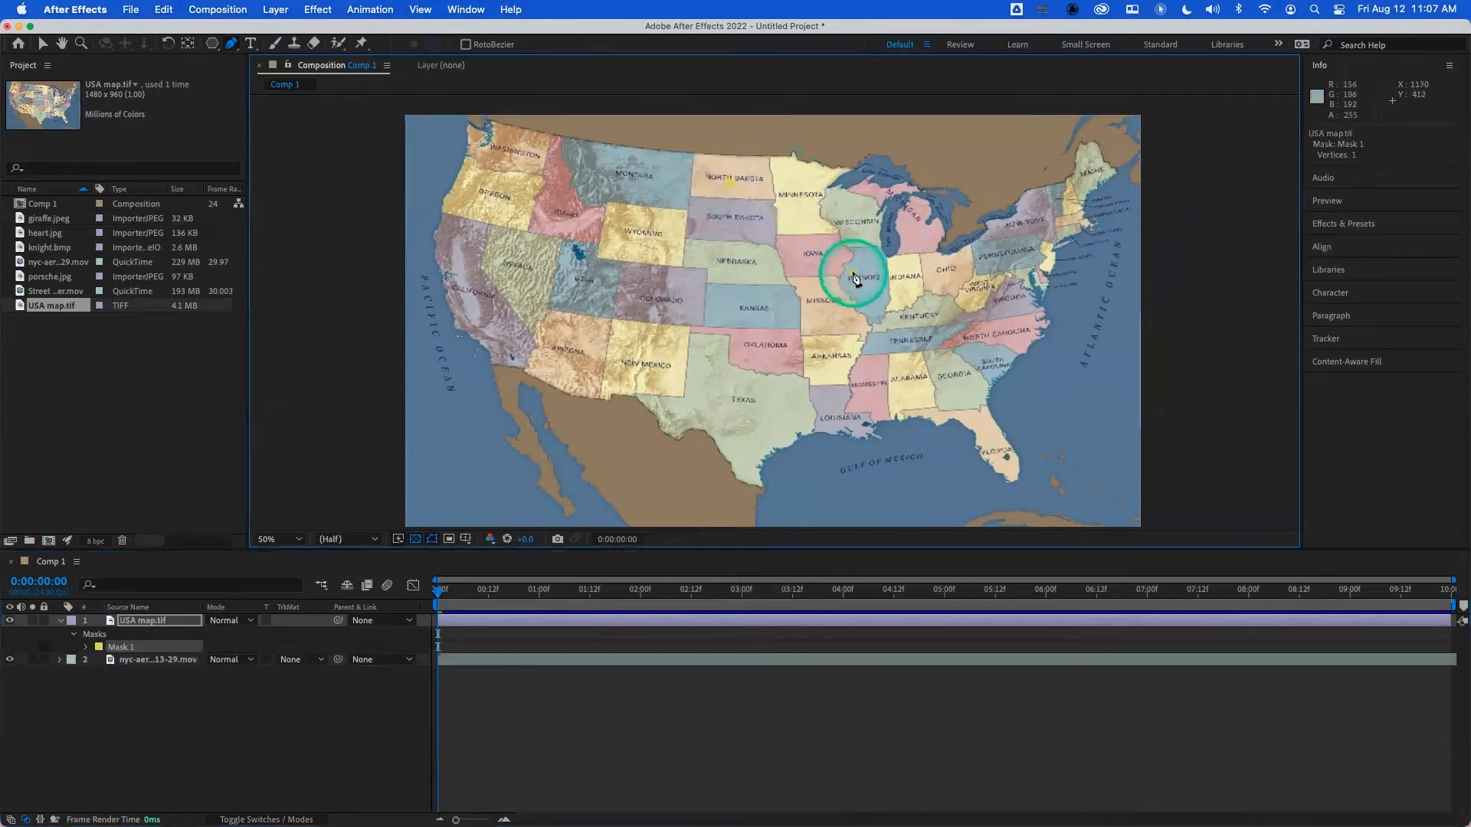
left_click_drag(693, 380, 552, 289)
left_click_drag(706, 289, 689, 258)
left_click_drag(616, 192, 670, 174)
left_click_drag(718, 252, 764, 240)
left_click(729, 182)
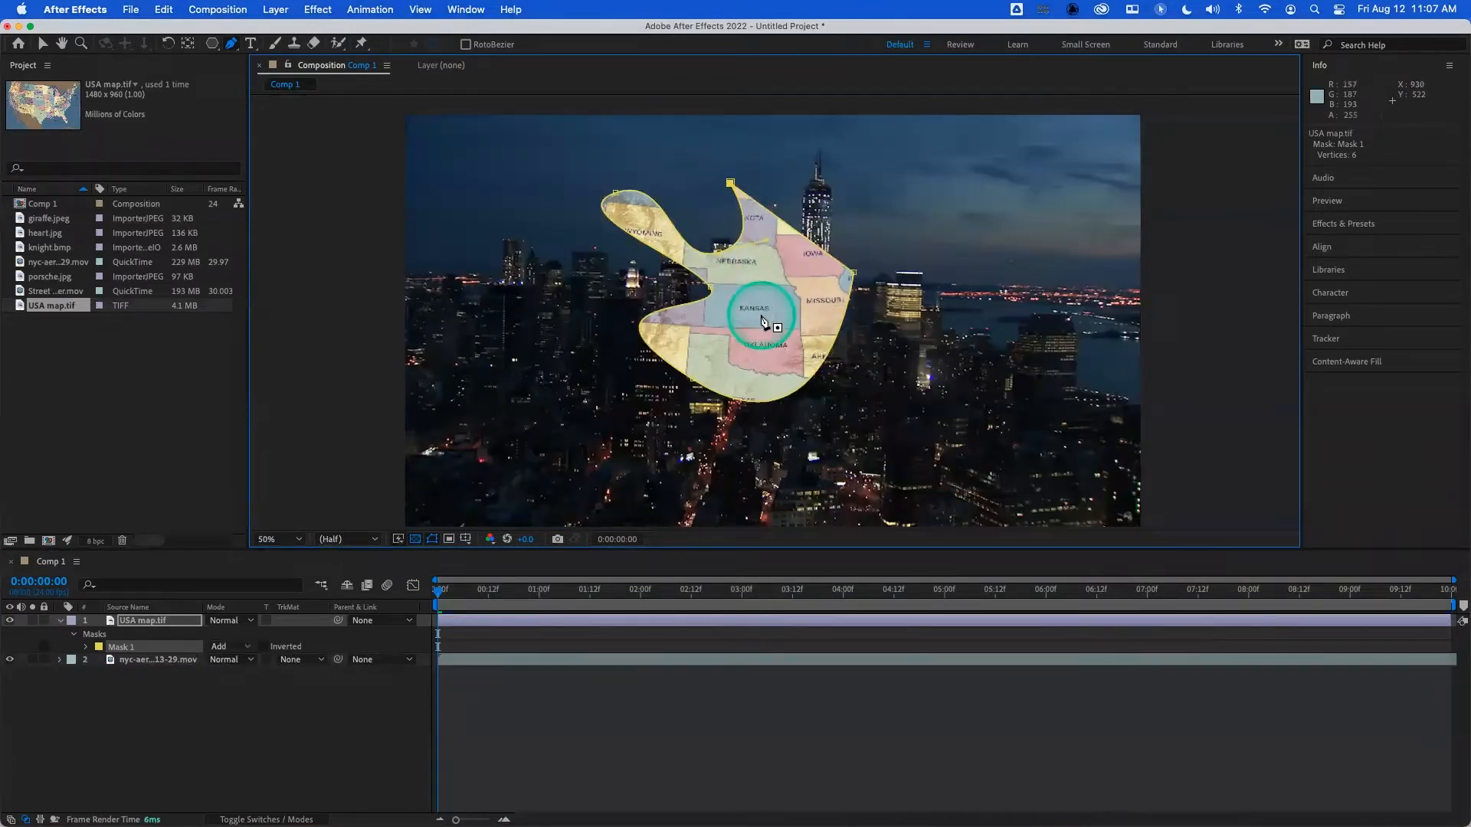
- Delete the six-point freeform mask from the USA map layer
left_click(130, 651)
key("Delete")
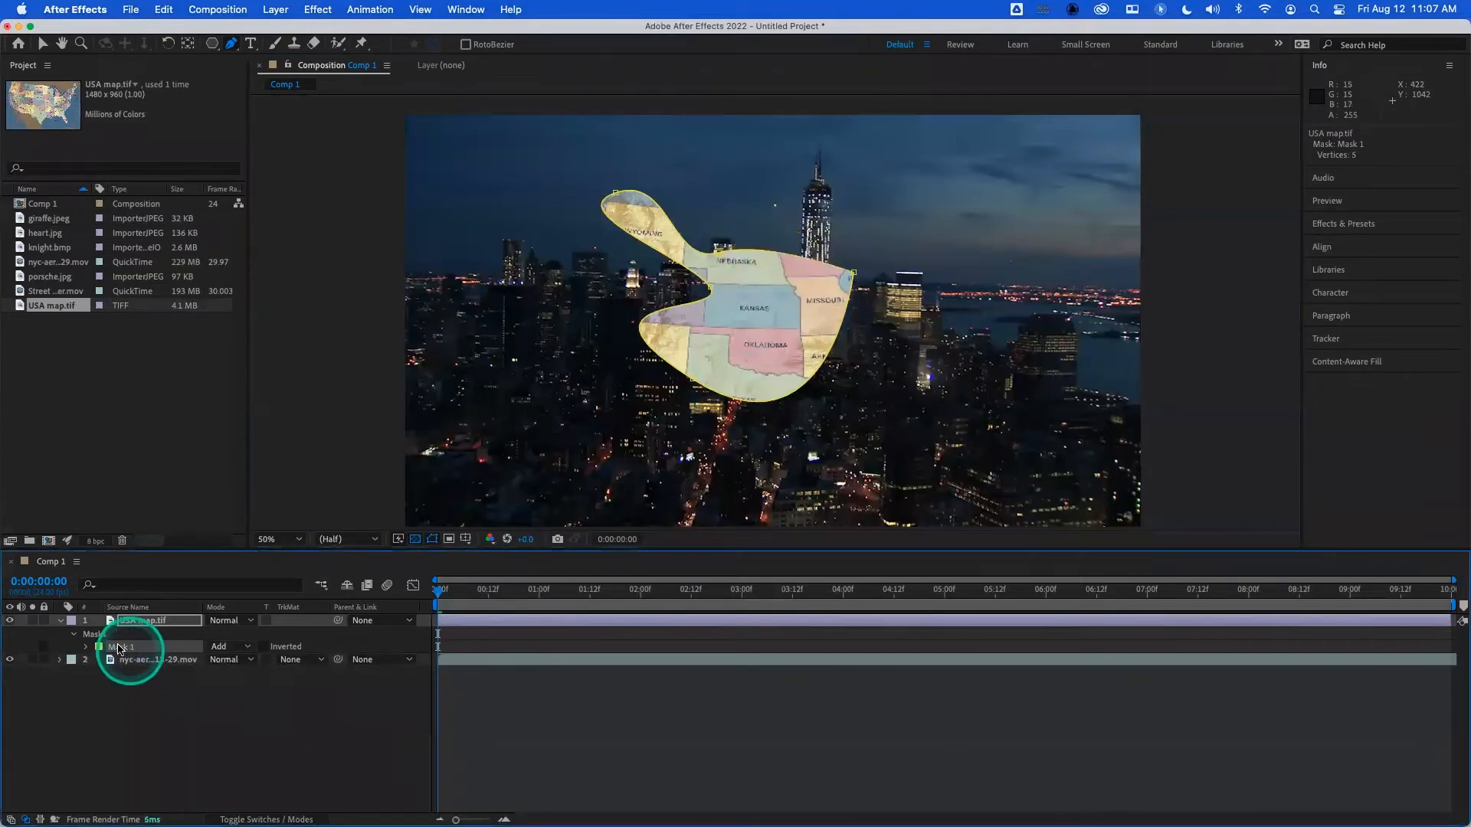
key("Delete")
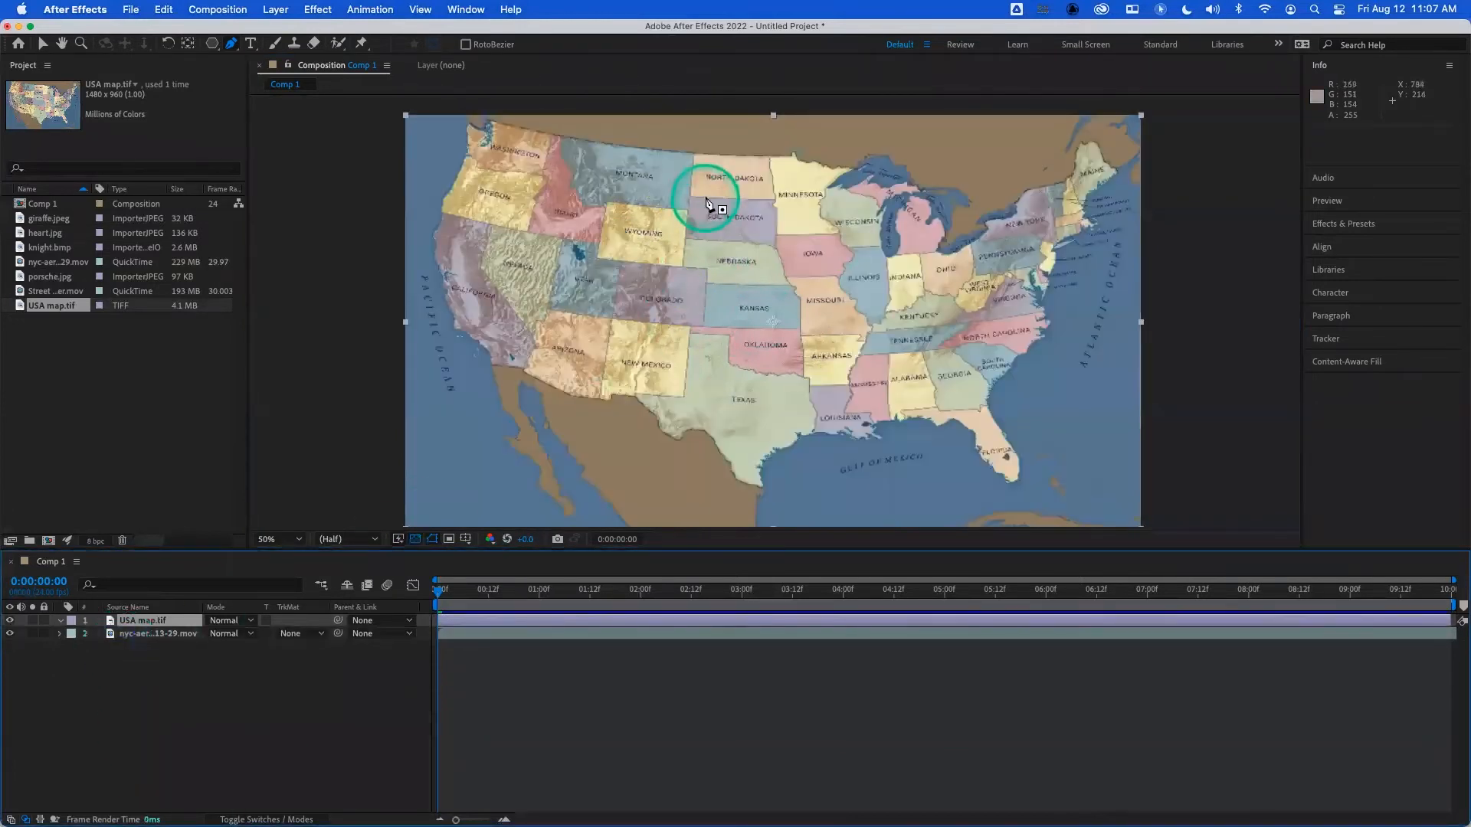
- Draw a closed Pen tool mask over the central states with straight eastern edges and three curved lobes reaching west
left_click(694, 170)
left_click(837, 254)
left_click(817, 378)
left_click_drag(615, 397, 576, 299)
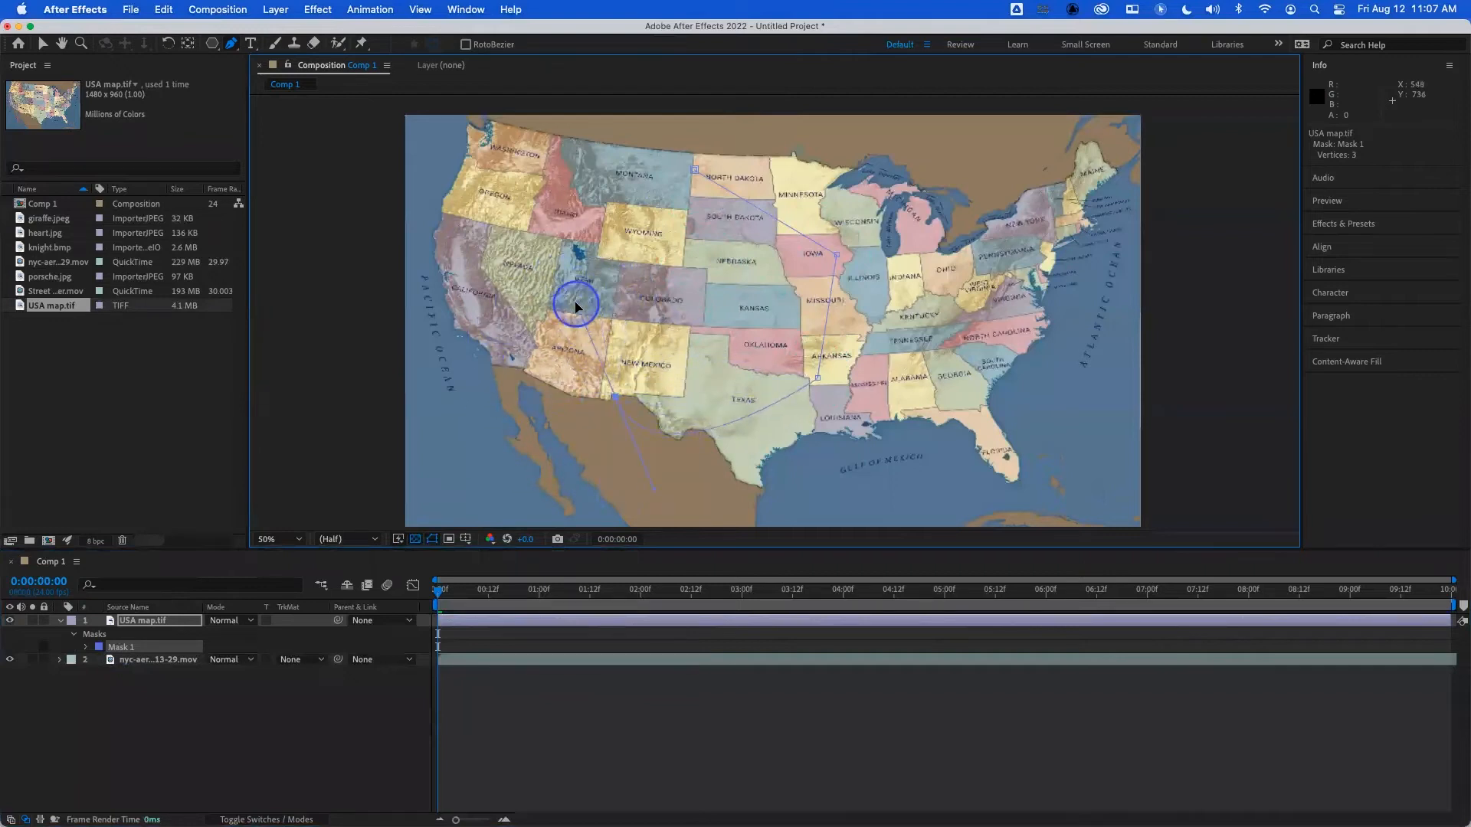
left_click_drag(697, 345, 695, 295)
left_click_drag(520, 212, 610, 168)
left_click(663, 249)
left_click_drag(664, 249, 708, 266)
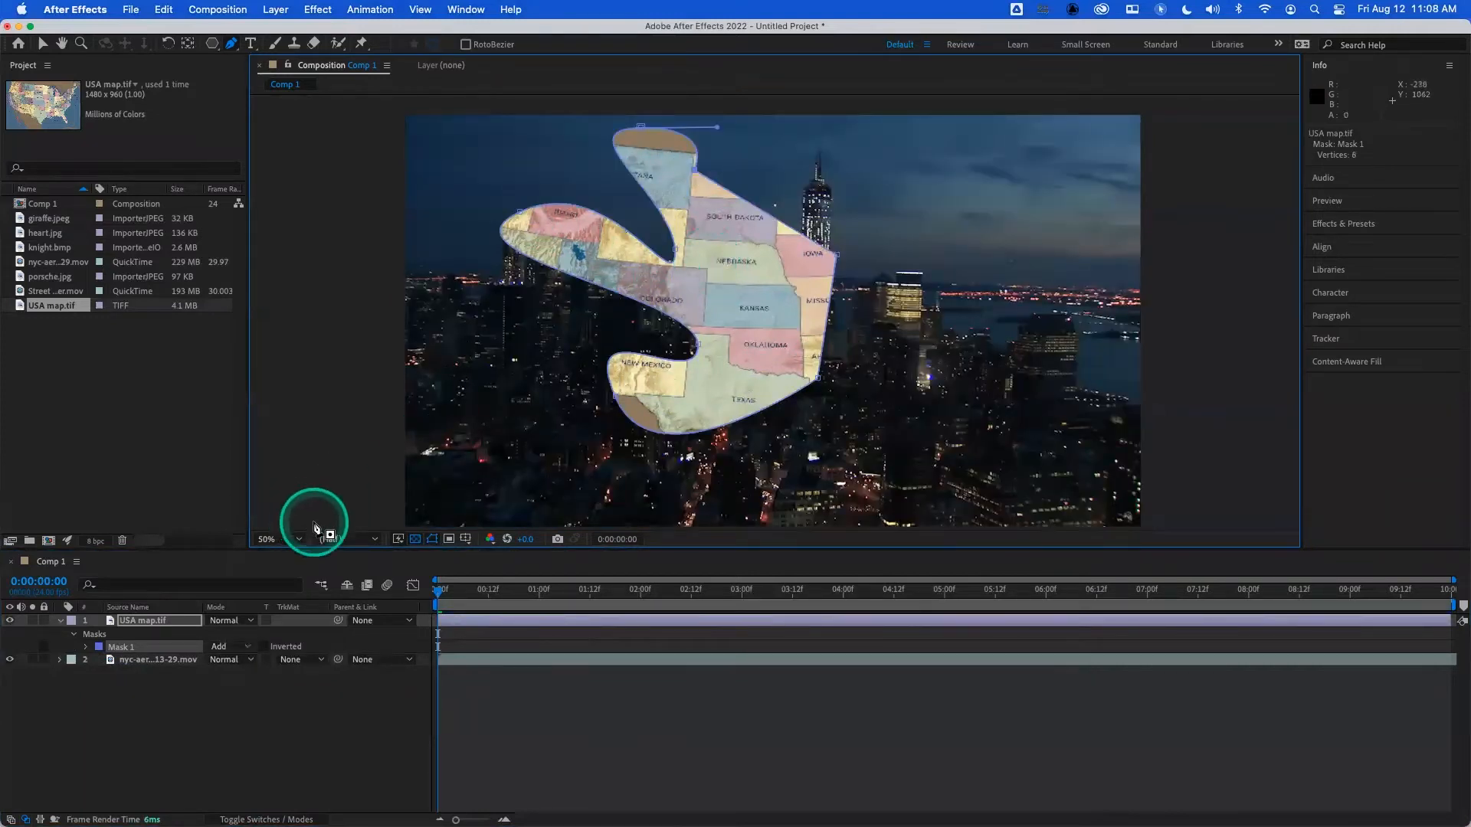
- Remove the lobed mask from the USA map layer
left_click(114, 648)
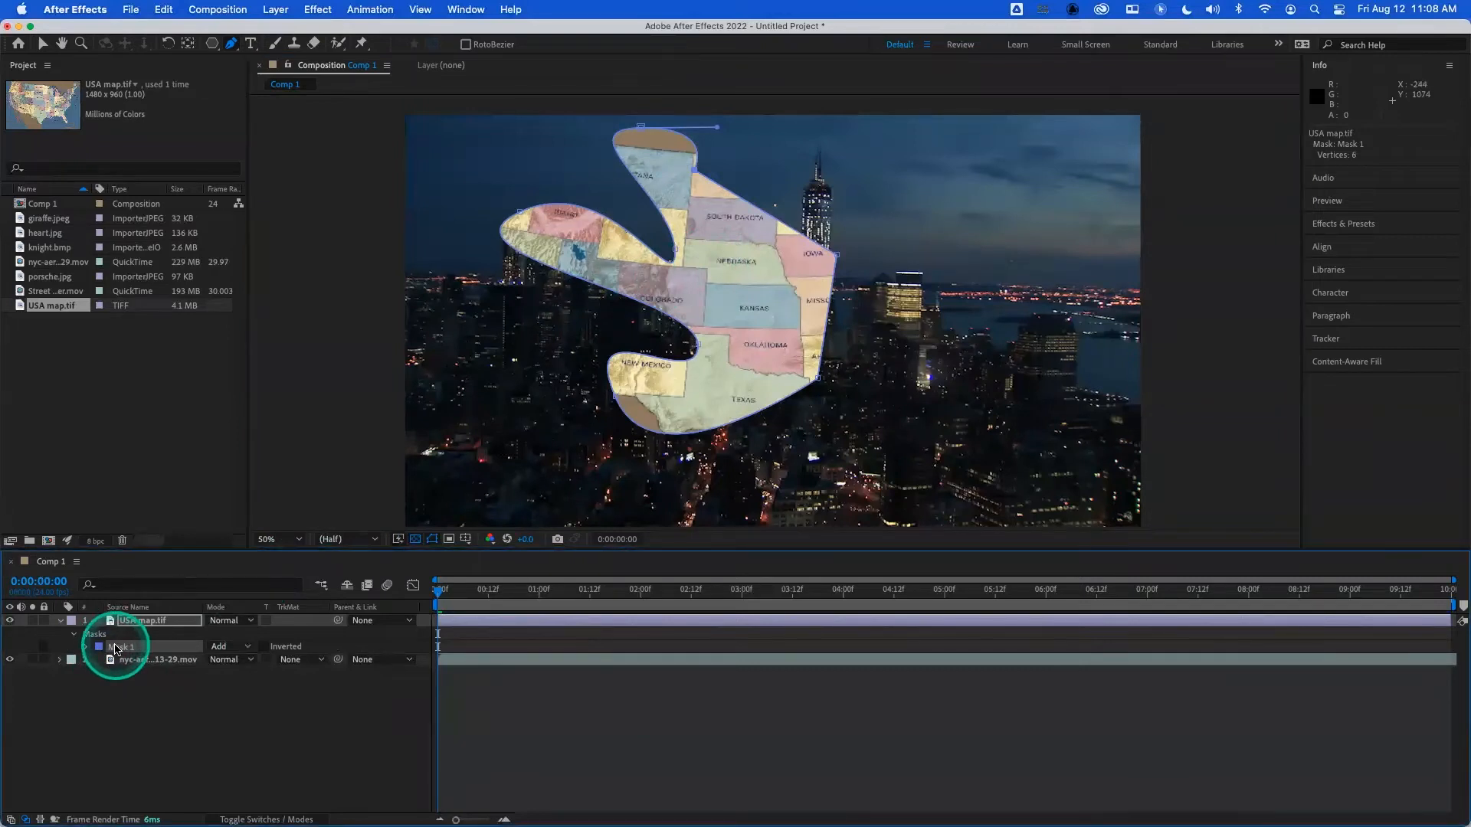
key("Delete")
key("Delete")
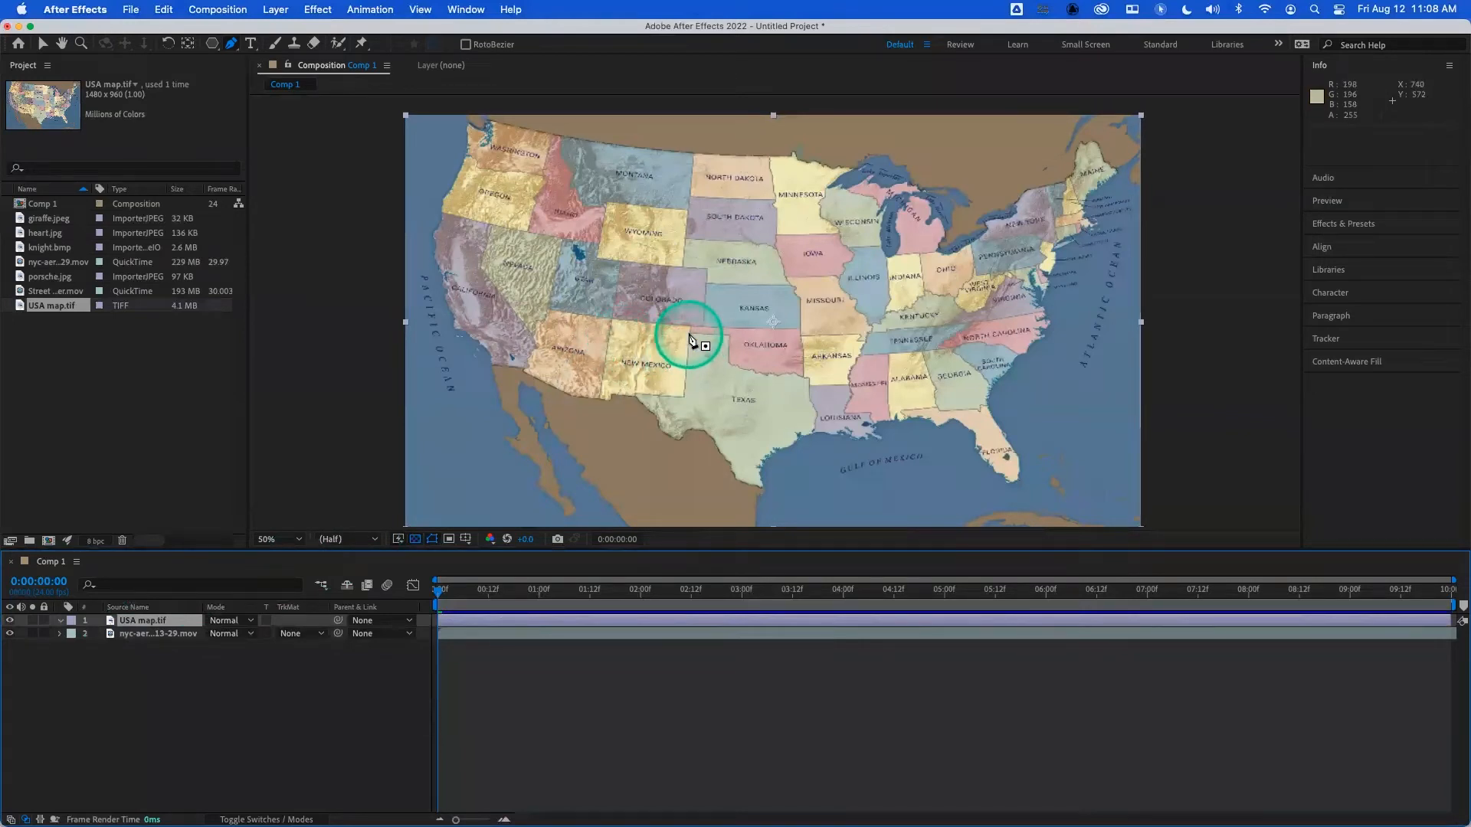
- Start a Pen tool mask around Texas from its western corner, tracing the New Mexico, Oklahoma and Louisiana borders
left_click(635, 392)
left_click(682, 394)
left_click(688, 331)
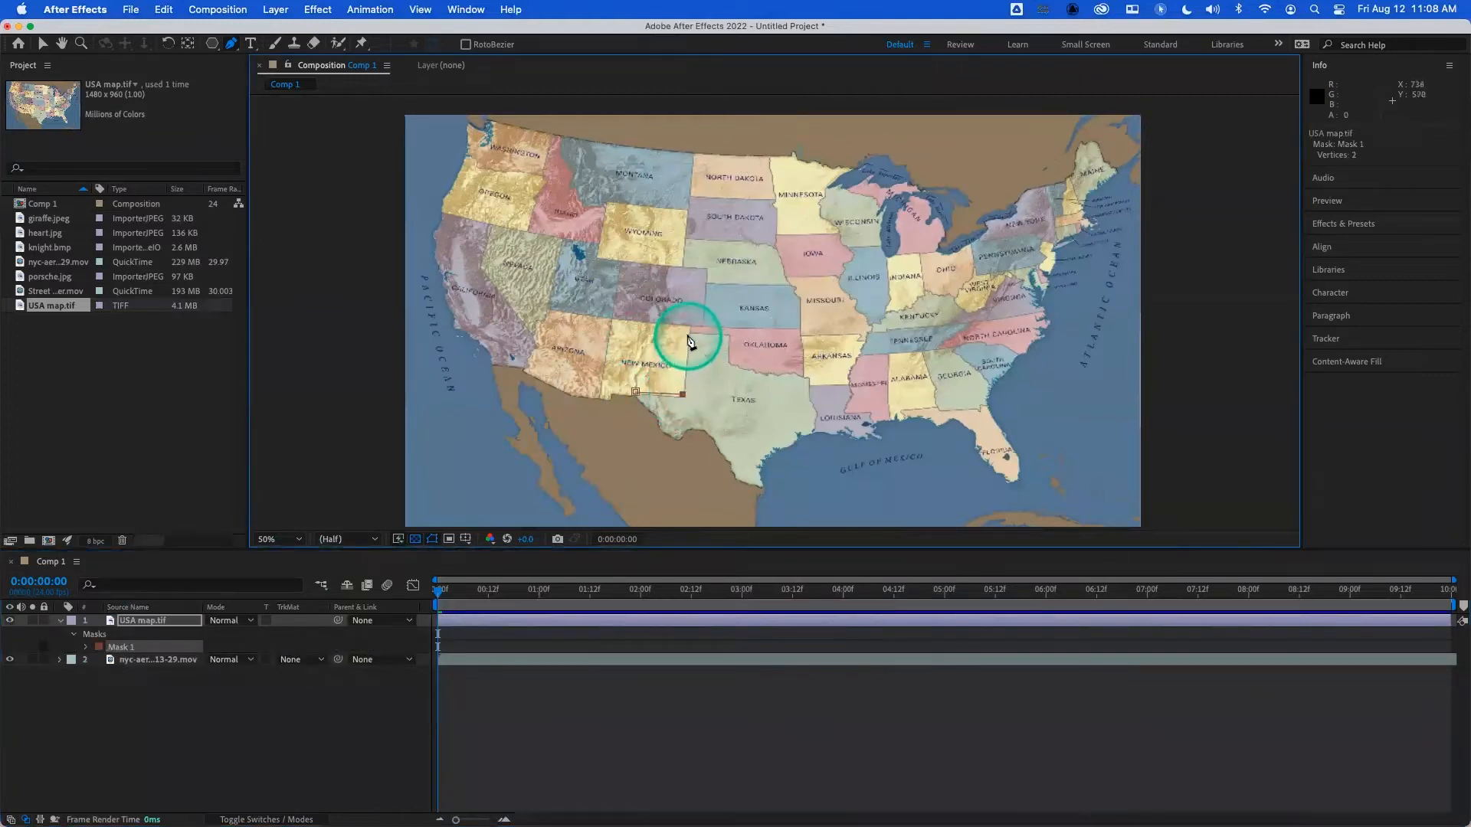
left_click(730, 362)
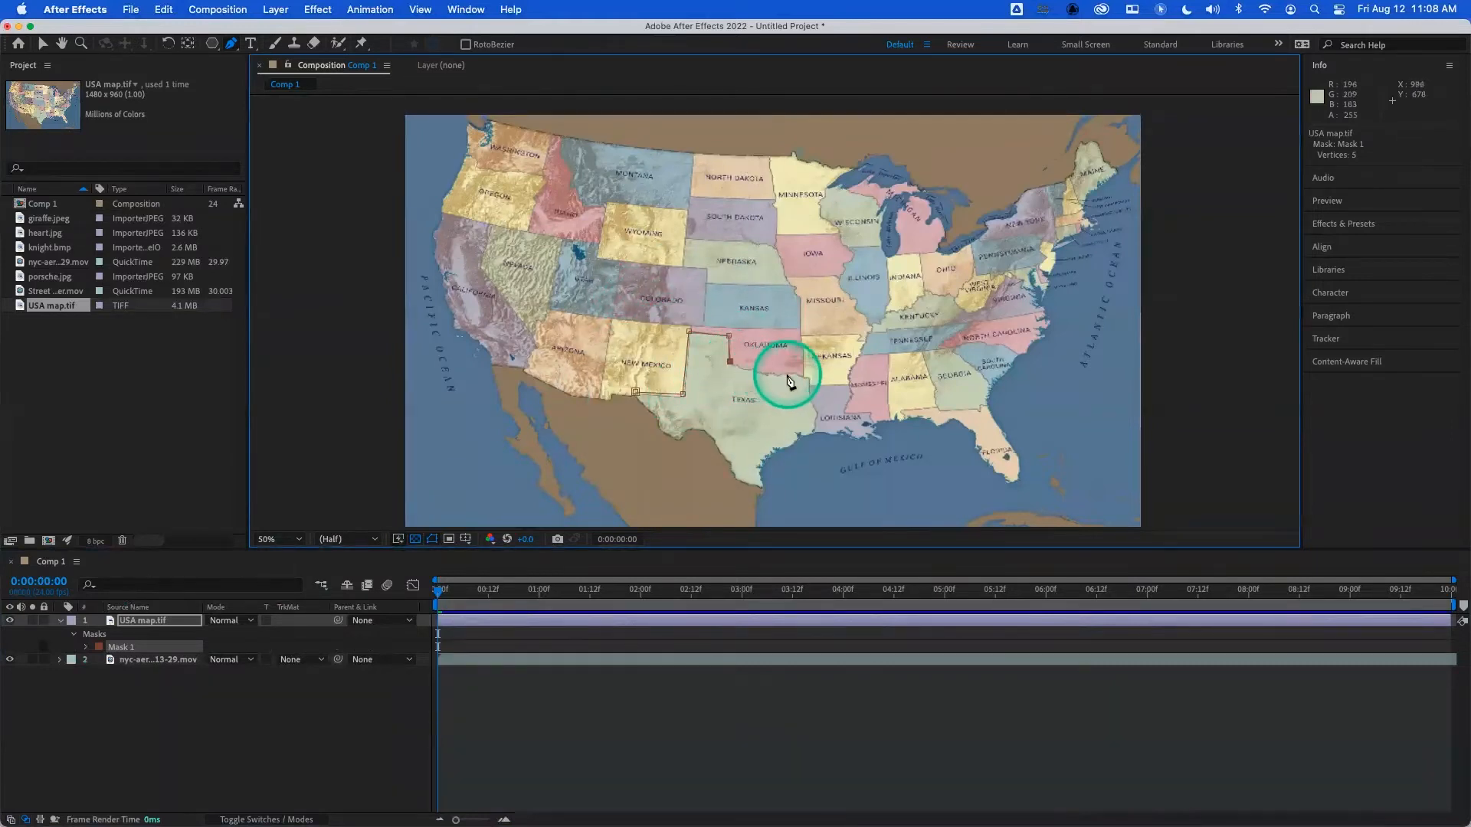
left_click_drag(791, 374, 818, 416)
left_click(813, 433)
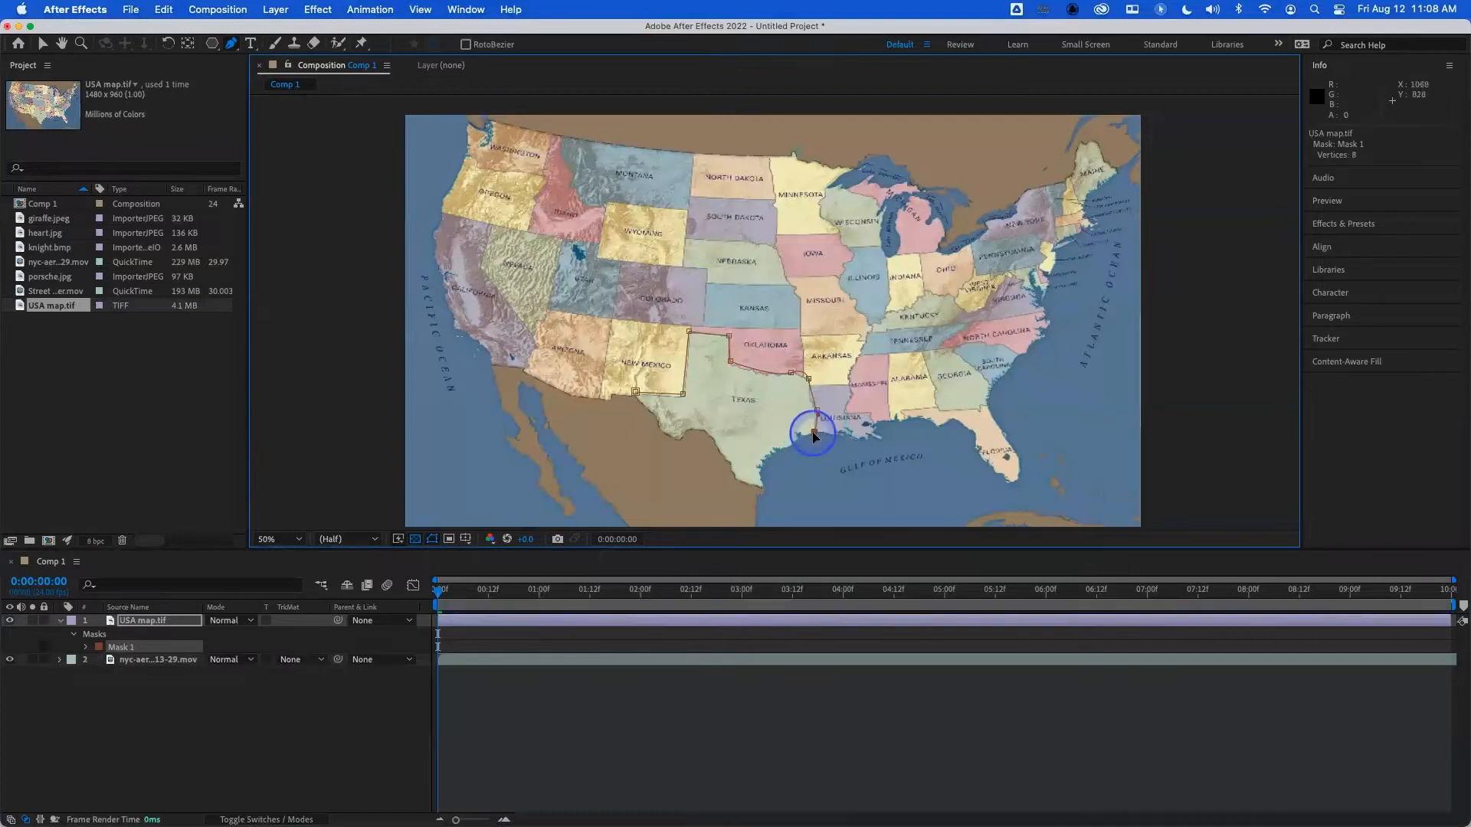
- Trace the Texas Gulf coast and its border with Mexico, and close the mask at the western corner
left_click(765, 459)
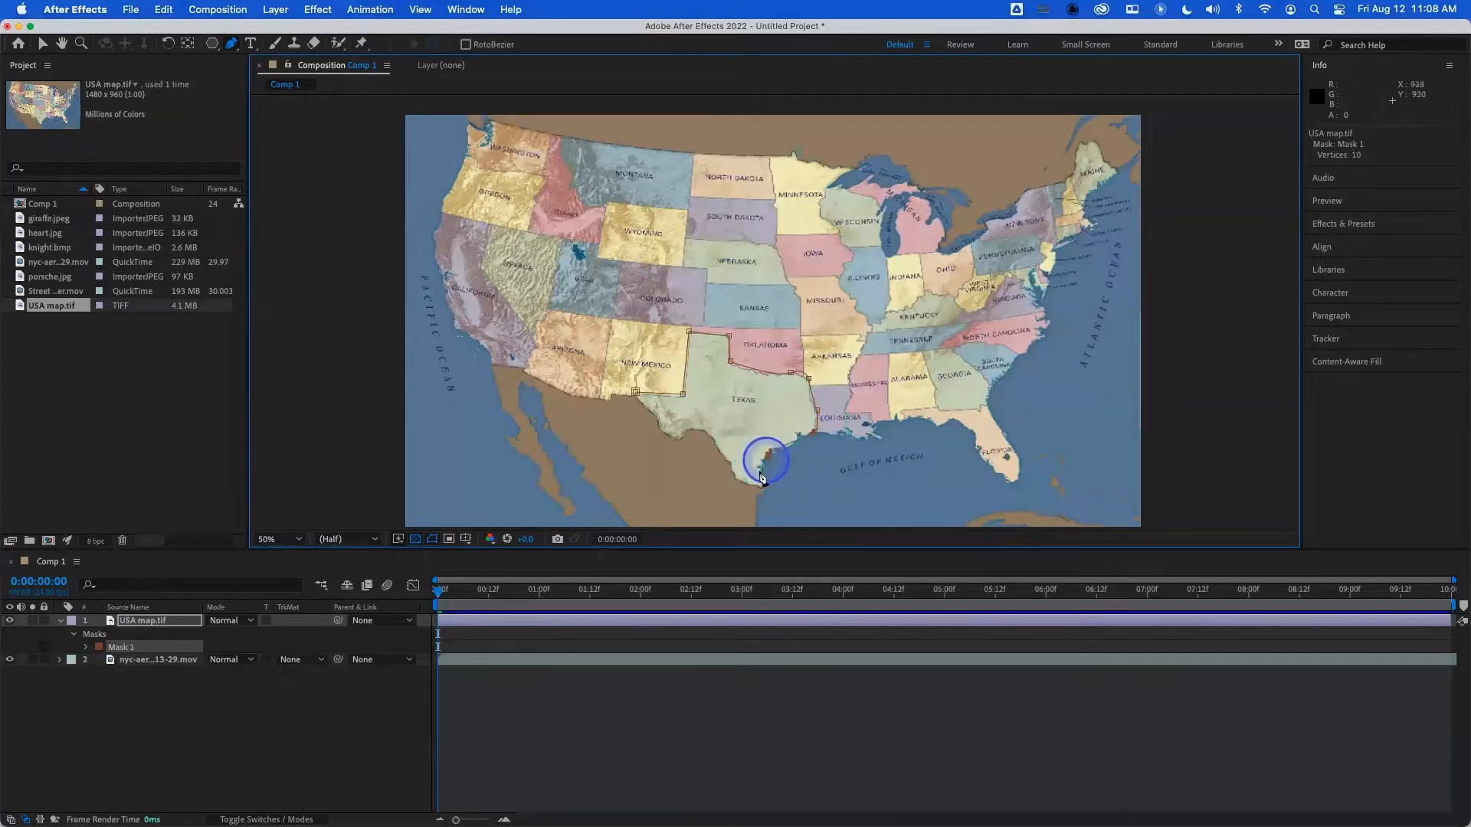
left_click_drag(764, 486, 766, 489)
left_click(734, 480)
left_click_drag(714, 440, 640, 402)
left_click(658, 427)
left_click(637, 395)
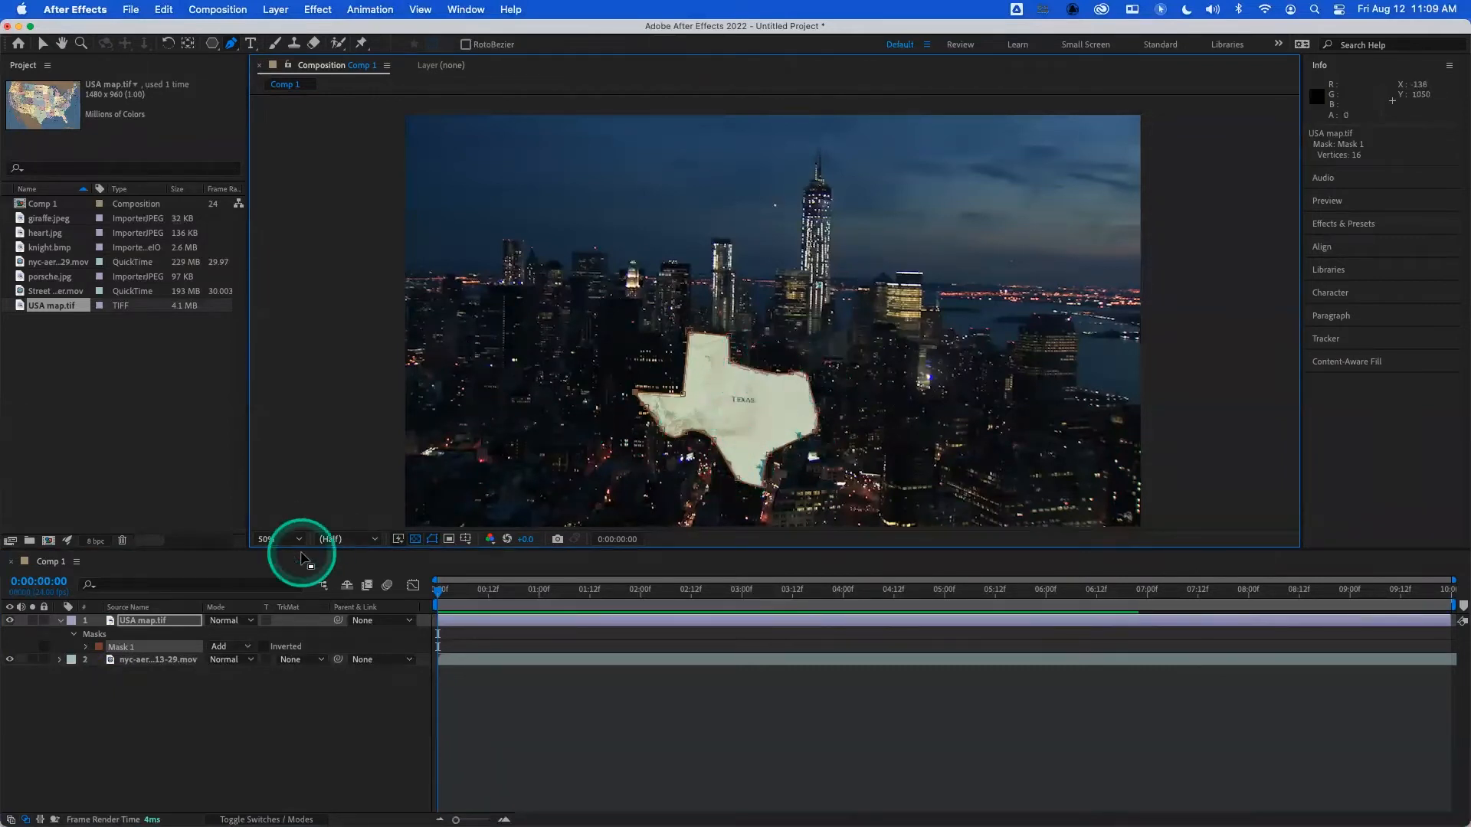
- Delete the Texas mask so the whole map can be masked again
left_click(113, 649)
key("Delete")
left_click(115, 648)
key("Delete")
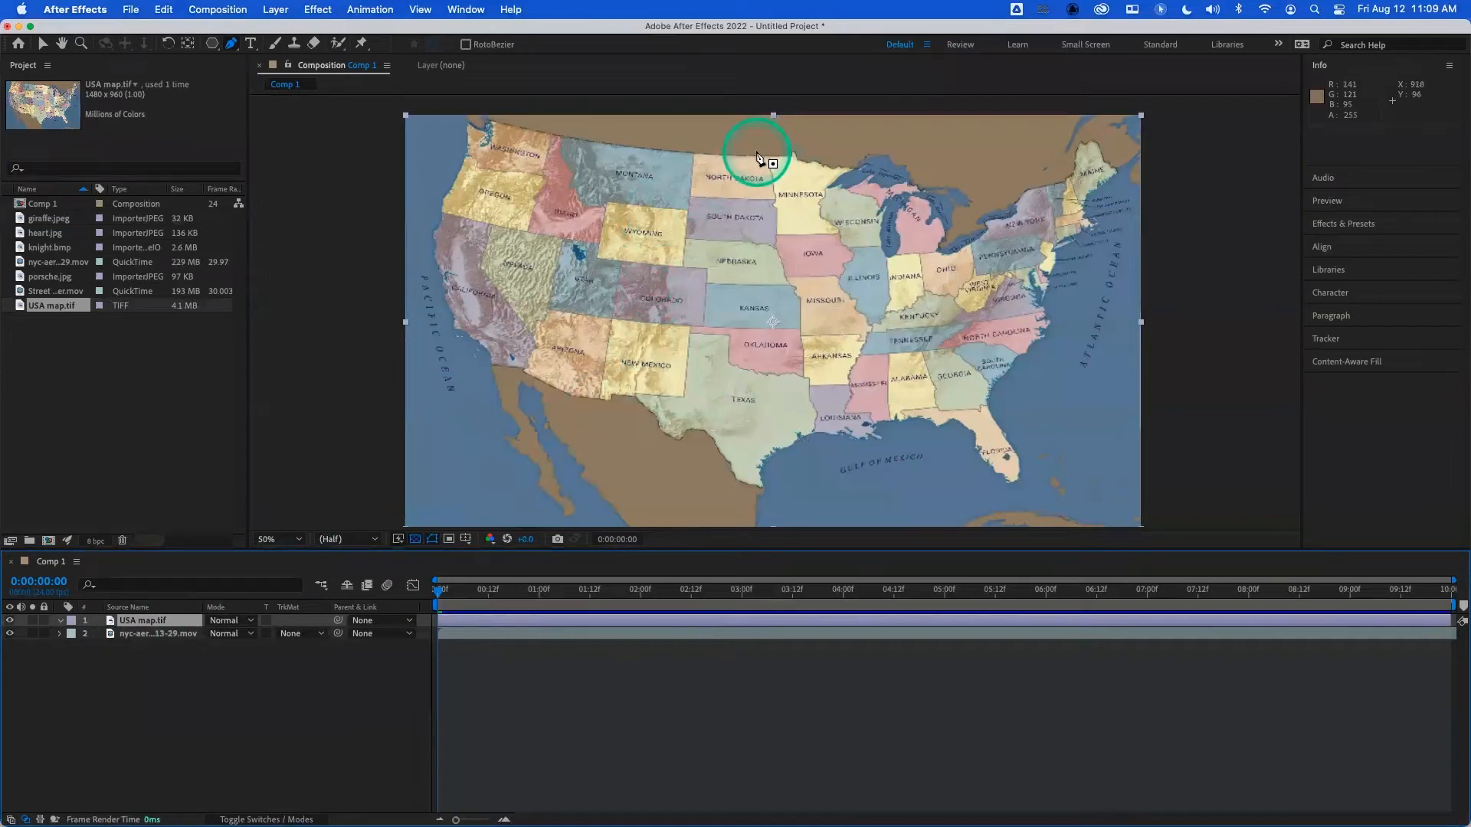
- Start a new straight-segment Texas mask at the panhandle's northwest corner, placing points along the Oklahoma and Louisiana borders to the Gulf
left_click(690, 334)
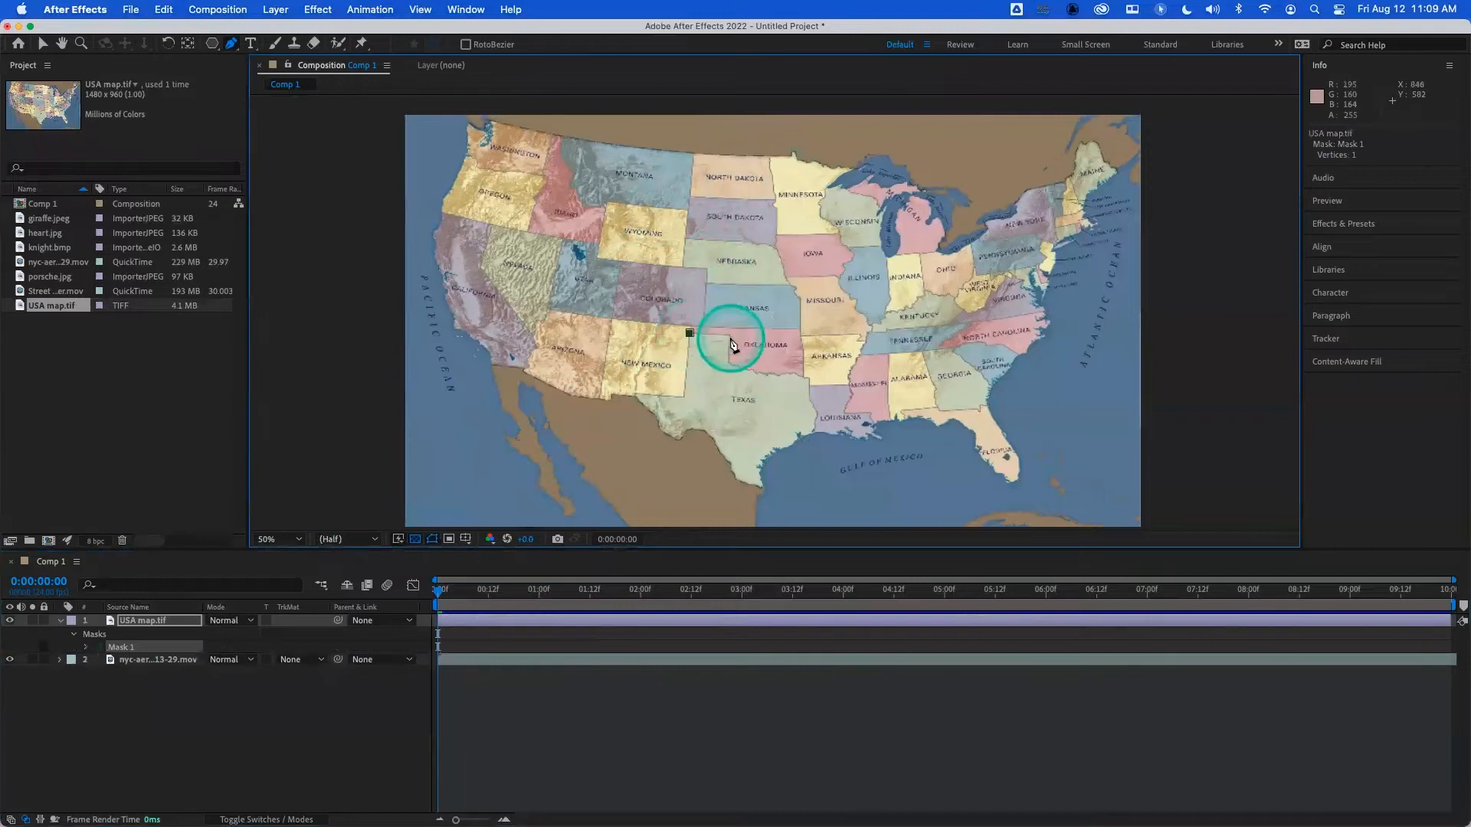
left_click(731, 337)
left_click(728, 362)
left_click(793, 373)
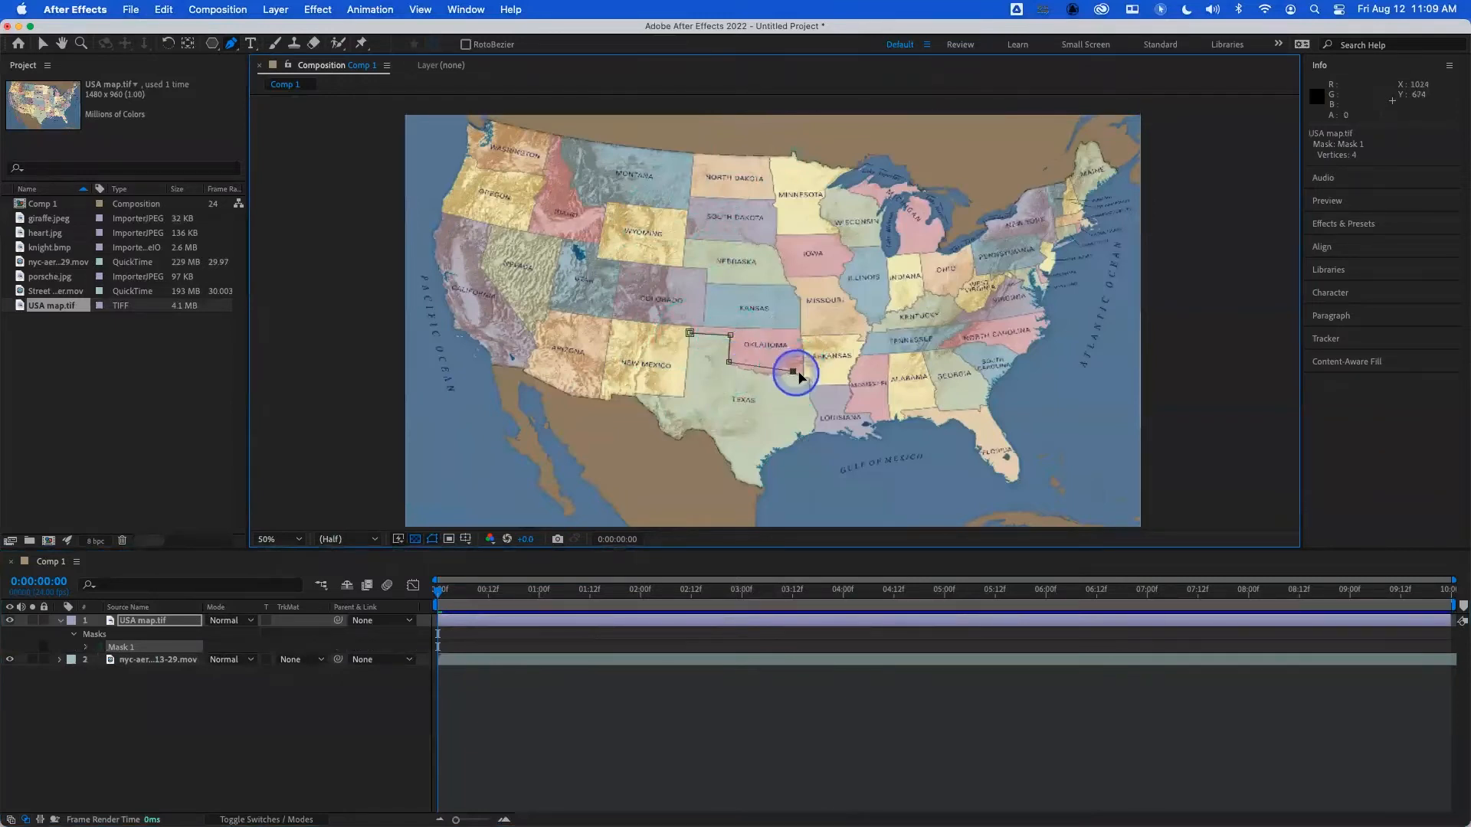
left_click(807, 376)
left_click(818, 414)
left_click(812, 434)
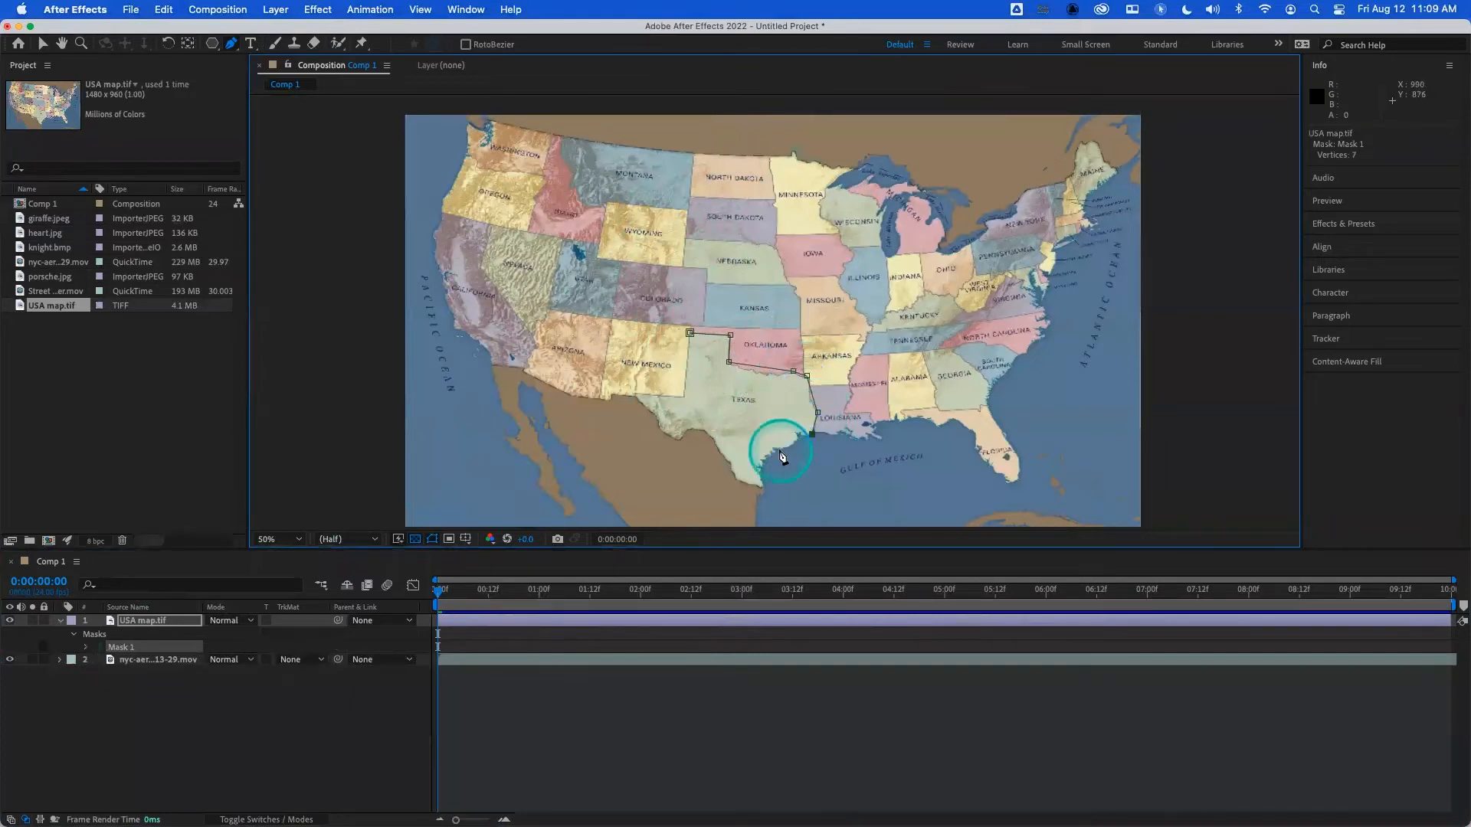
- Continue the straight mask points along the Texas Gulf coast, Mexican border and New Mexico border, and close the path at the panhandle
left_click(763, 482)
left_click(765, 488)
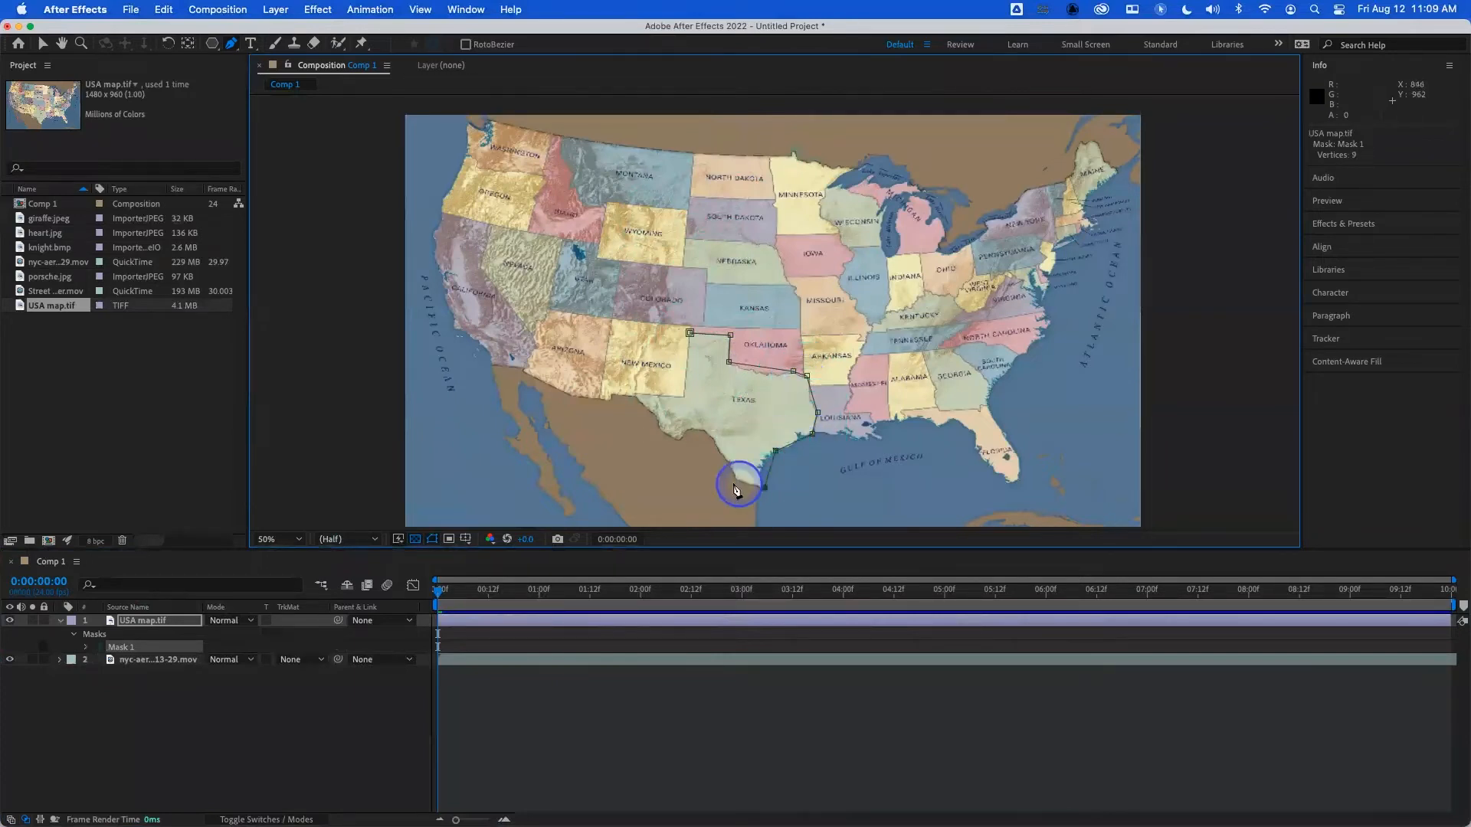
left_click(733, 478)
left_click(712, 442)
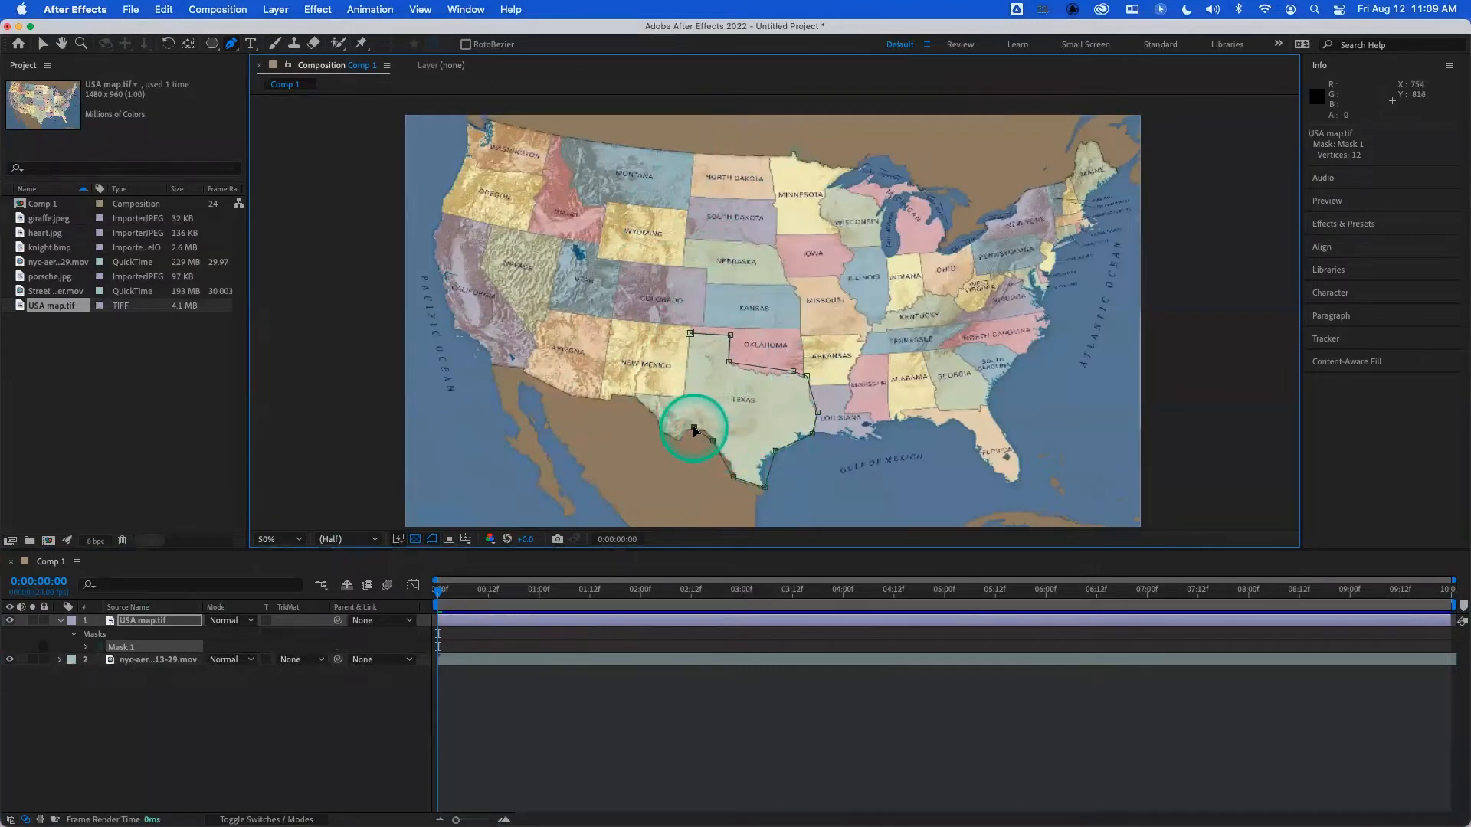
left_click(678, 438)
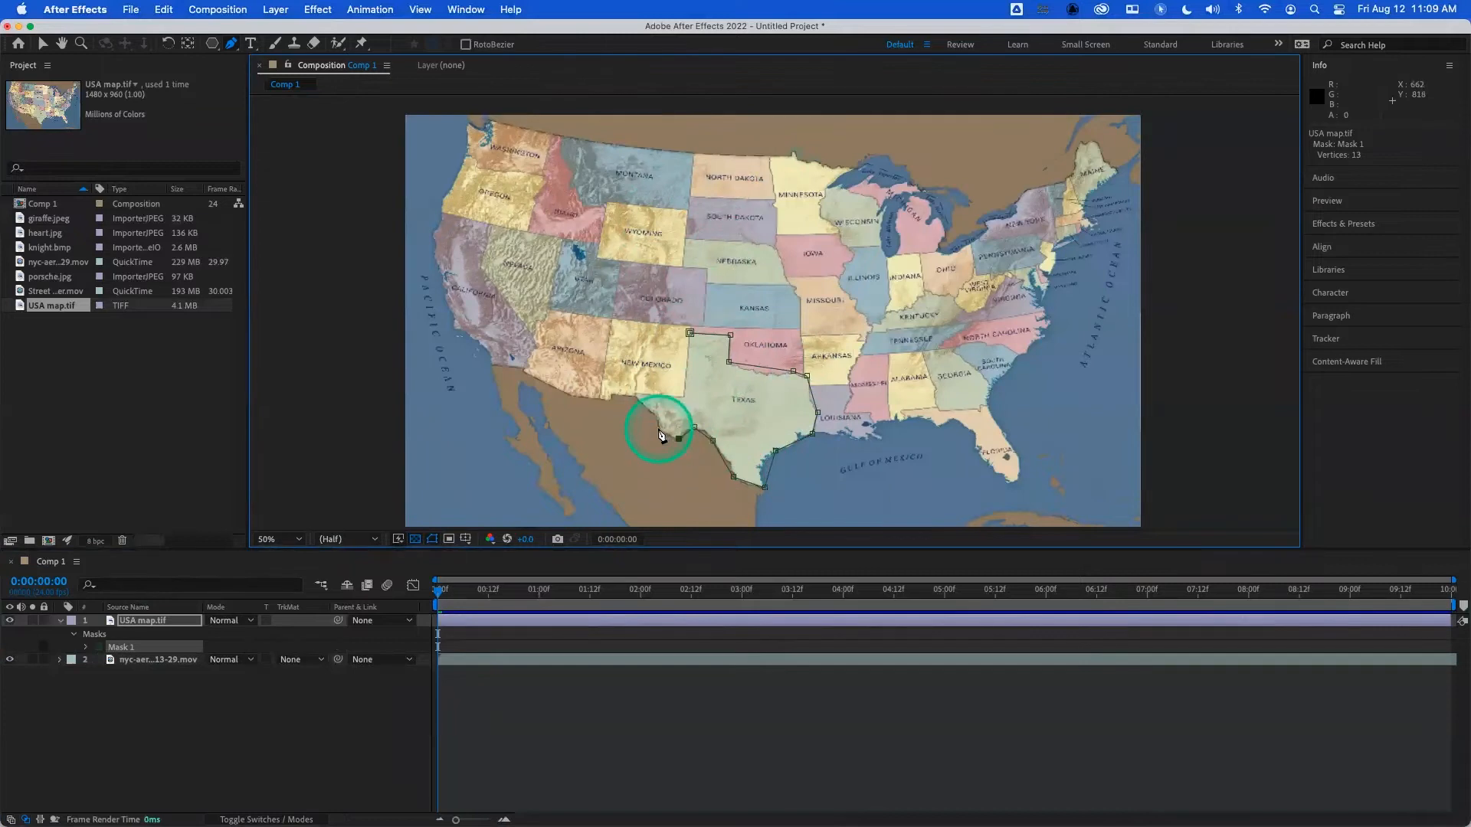
left_click(658, 419)
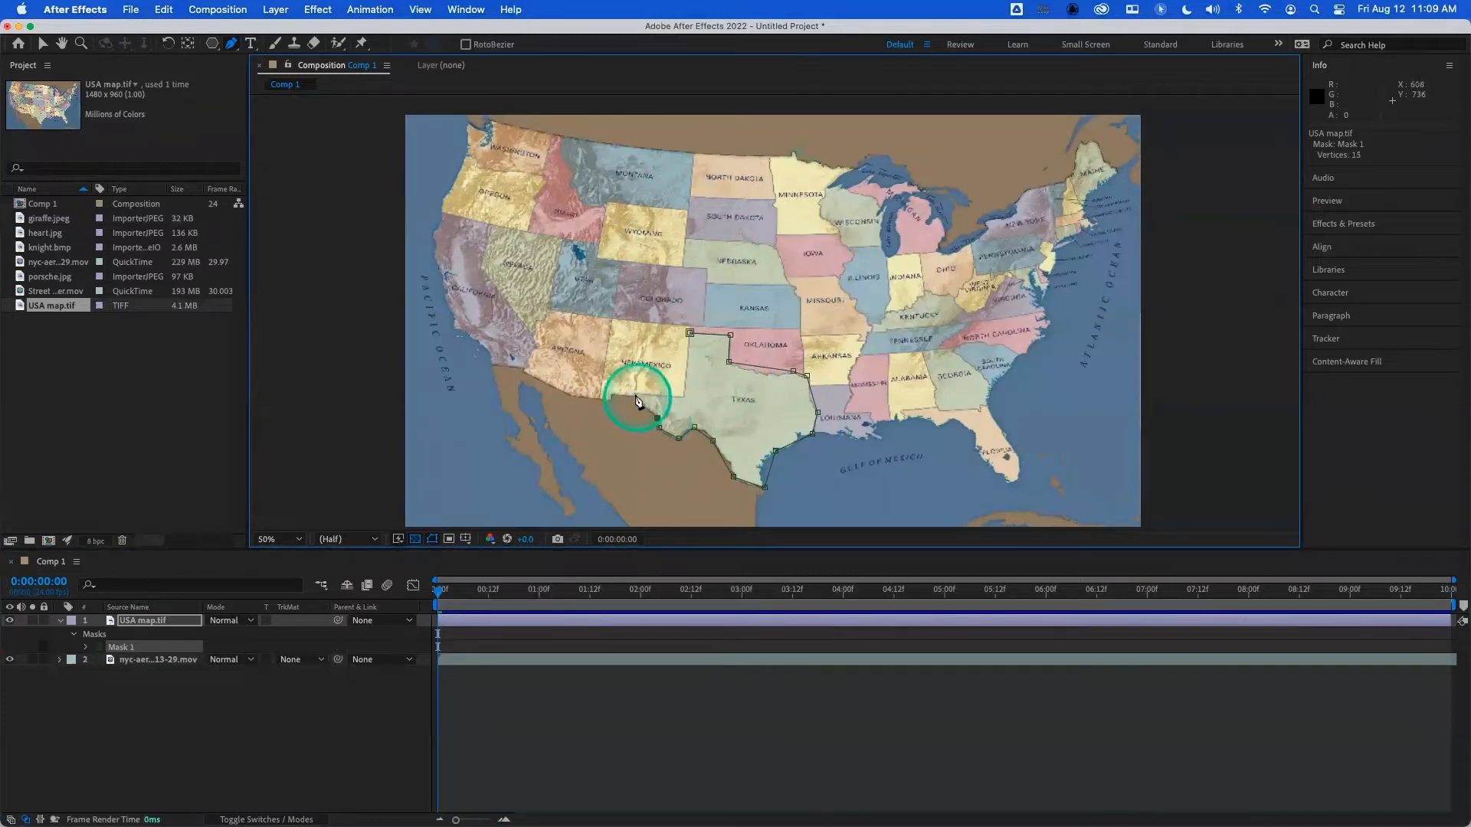
left_click(635, 393)
left_click(684, 396)
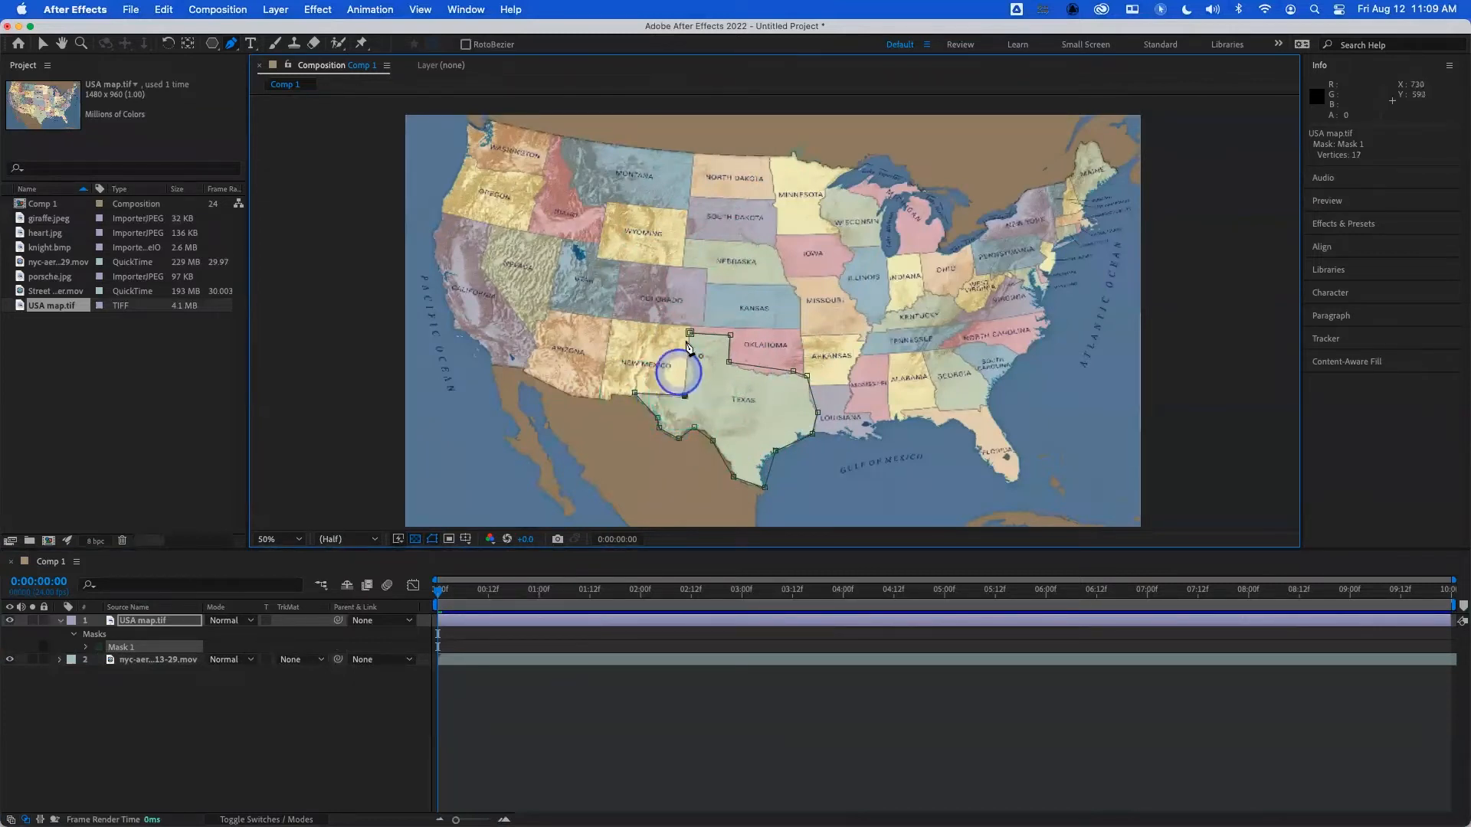
left_click(690, 334)
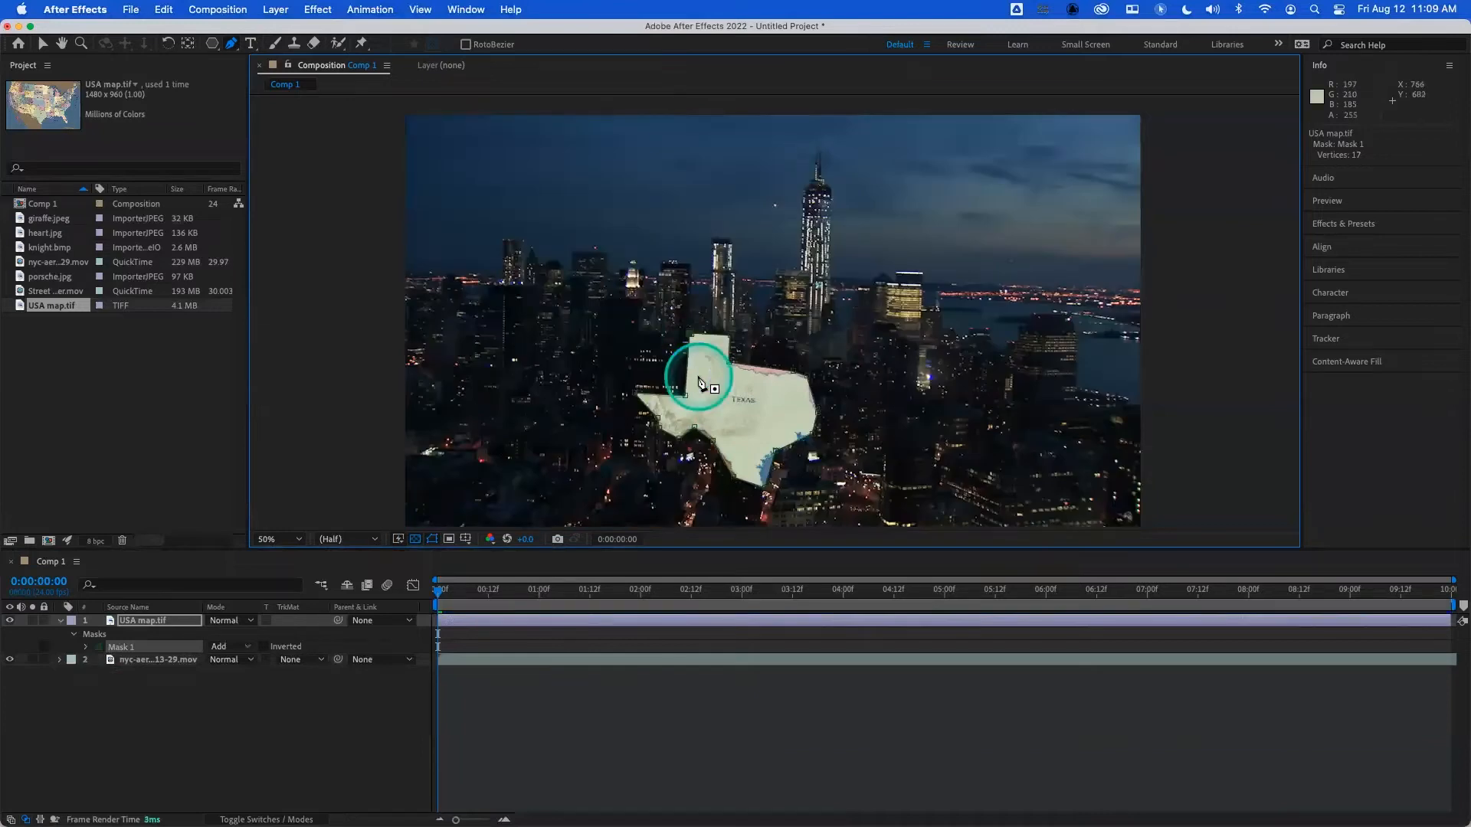
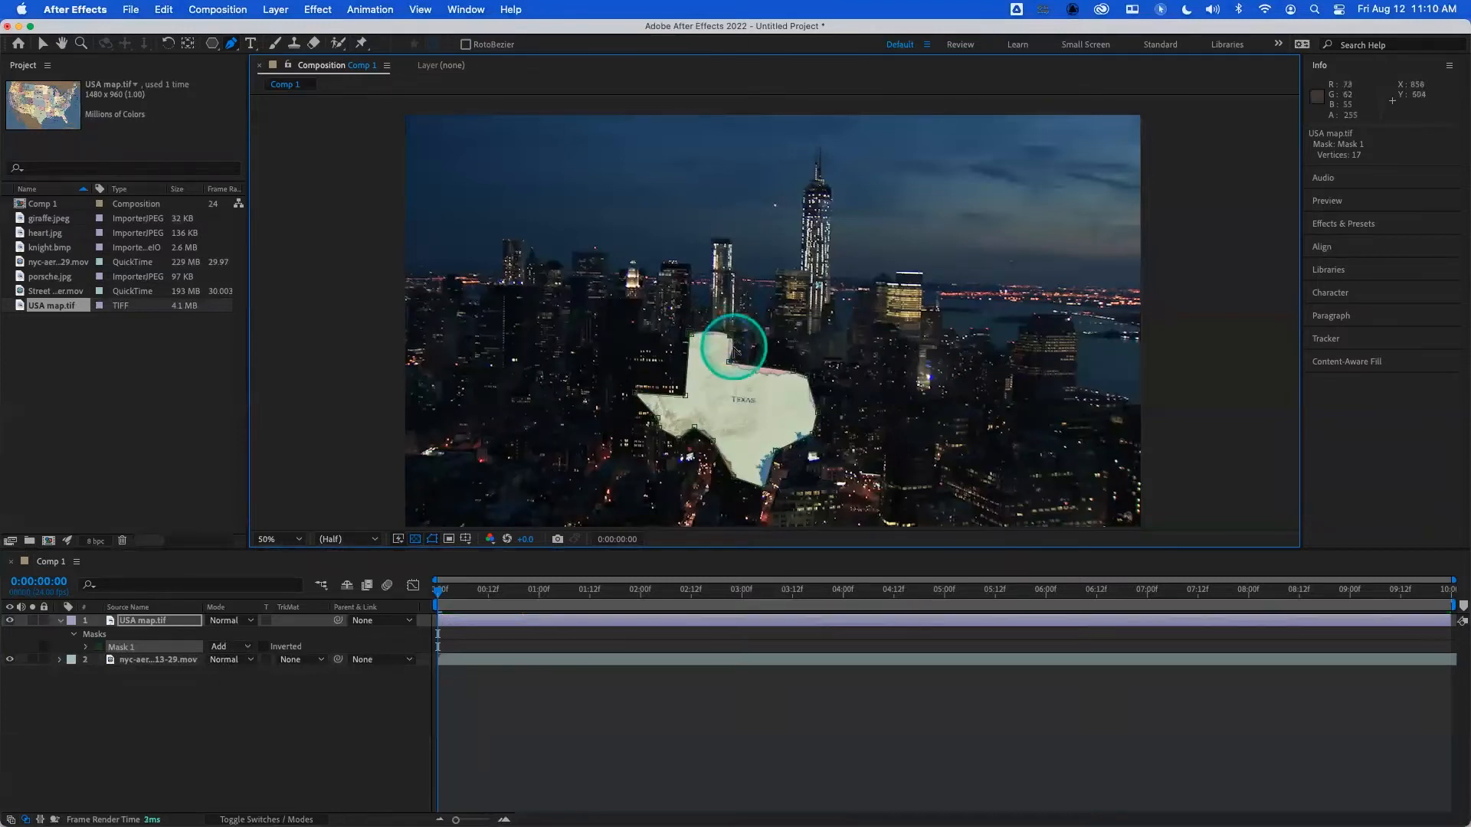
- Undo the last path edit and set the Texas mask's mode to None
key("super+z")
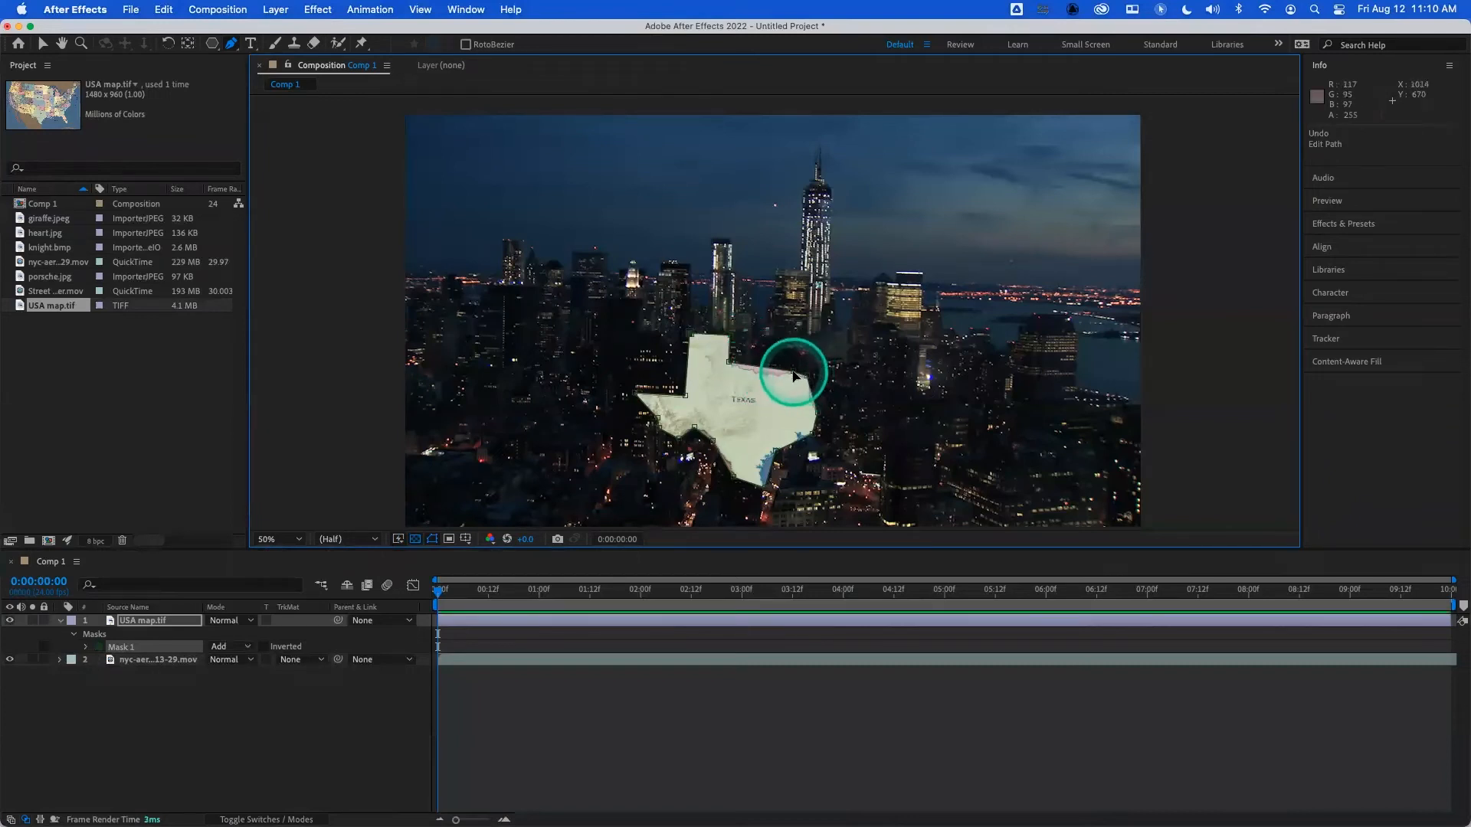
left_click(234, 647)
left_click(245, 664)
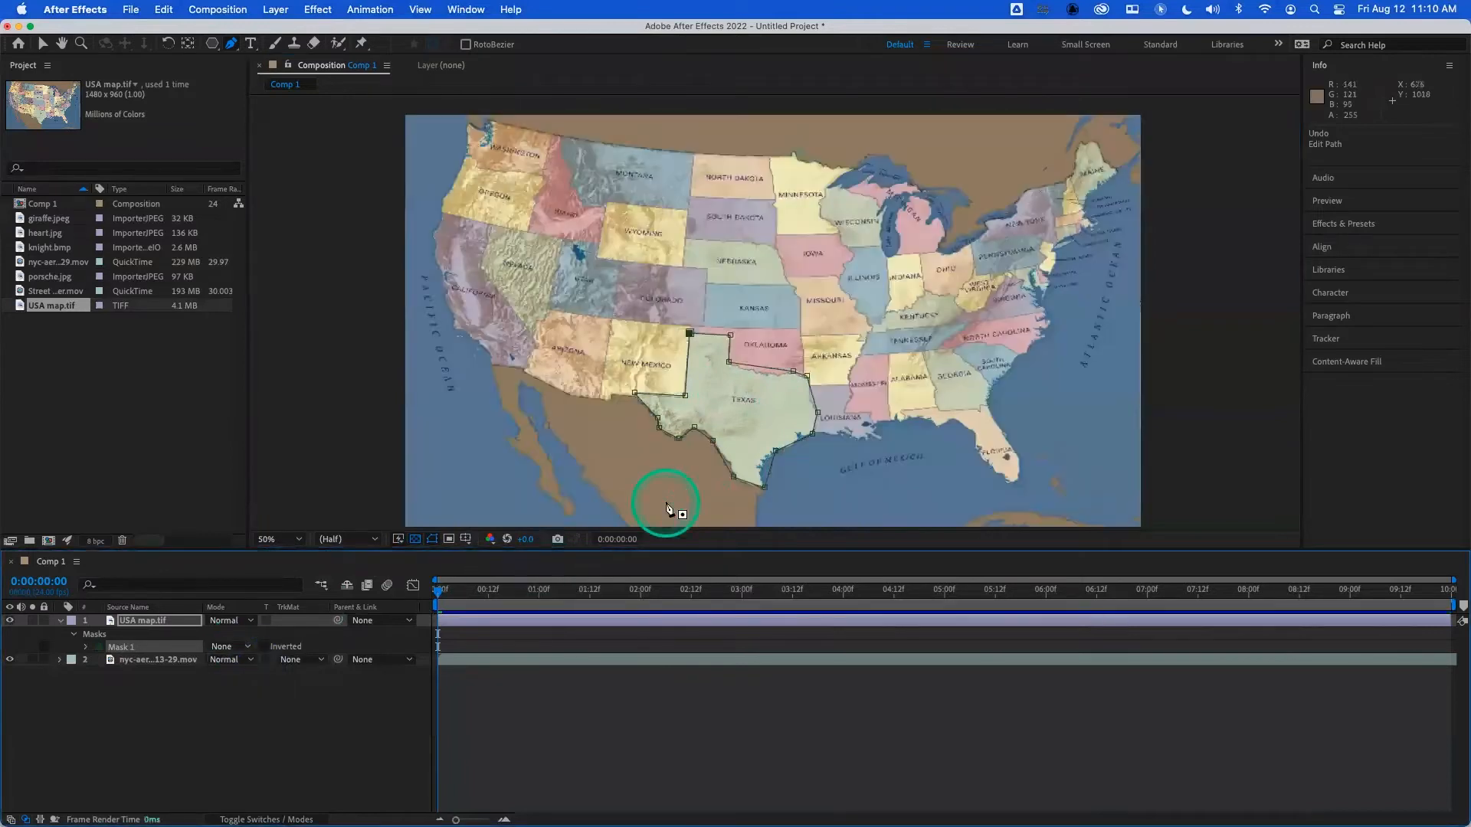
- Adjust the Texas mask's vertices along the Oklahoma and Louisiana borders
left_click(793, 373)
left_click_drag(770, 371, 767, 379)
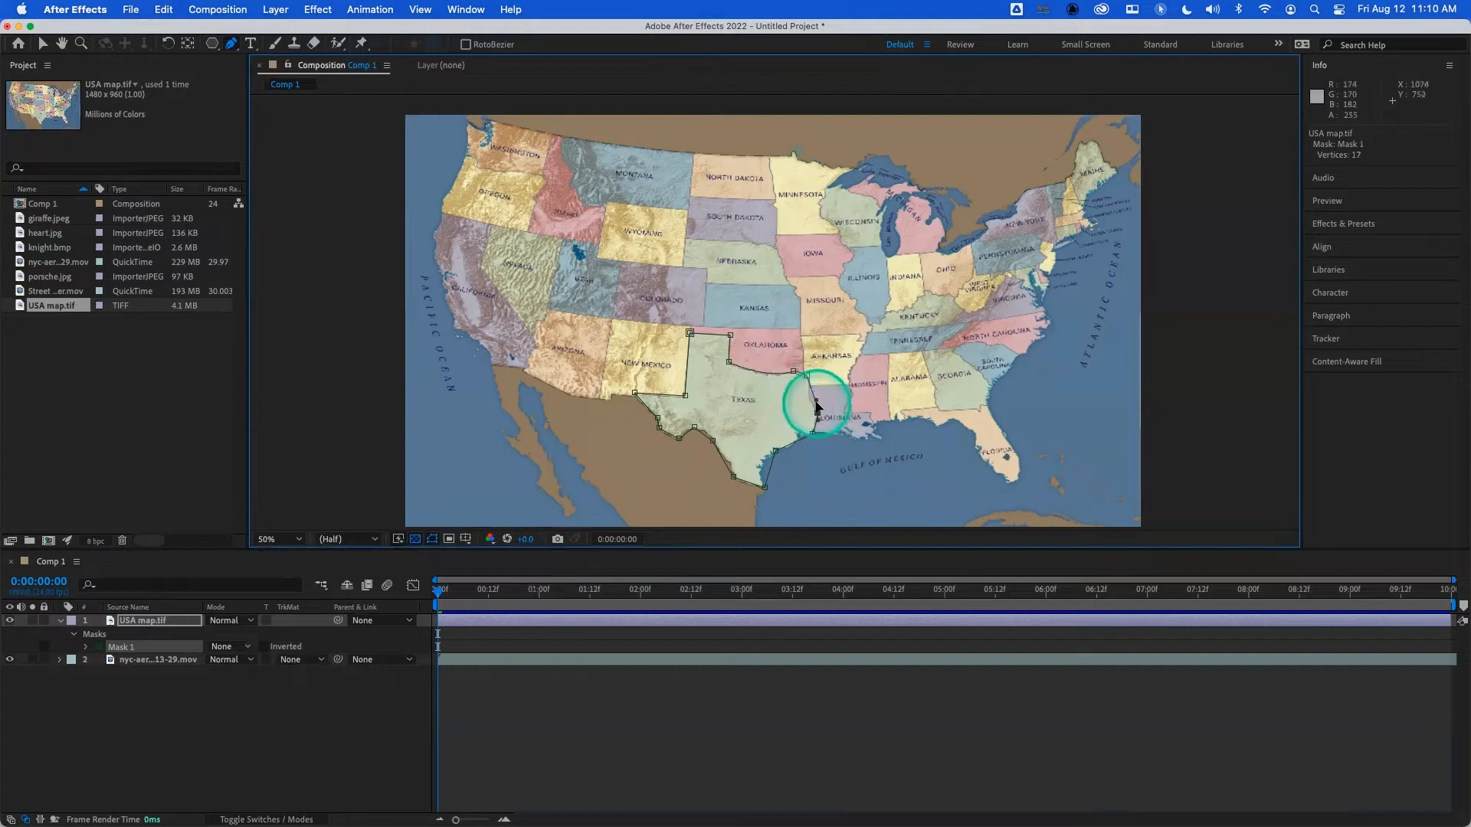
left_click(814, 410)
left_click_drag(809, 403, 810, 404)
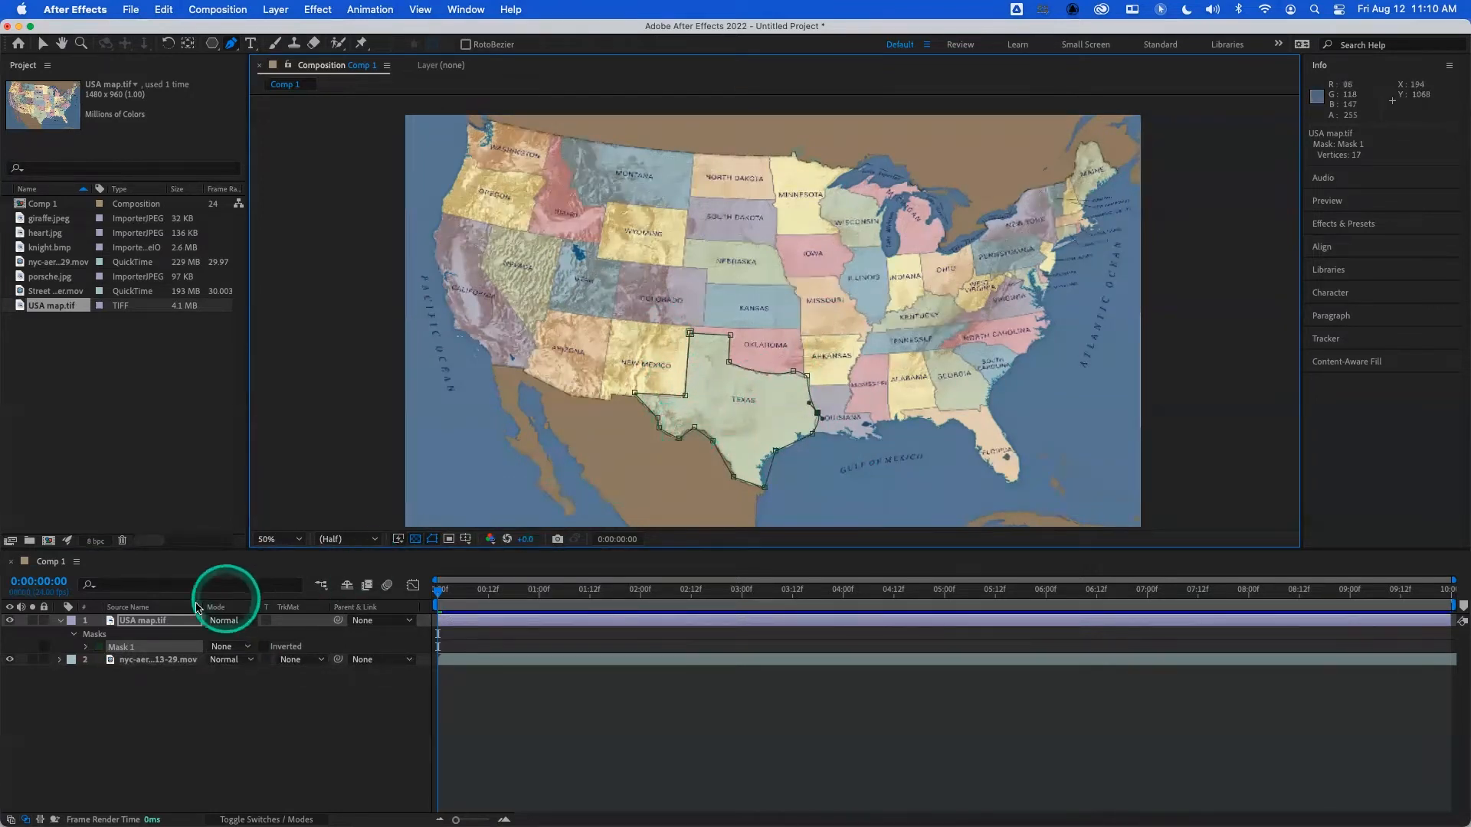
- Open the Texas mask's color settings, close them unchanged, and delete the mask from the map layer
left_click(100, 649)
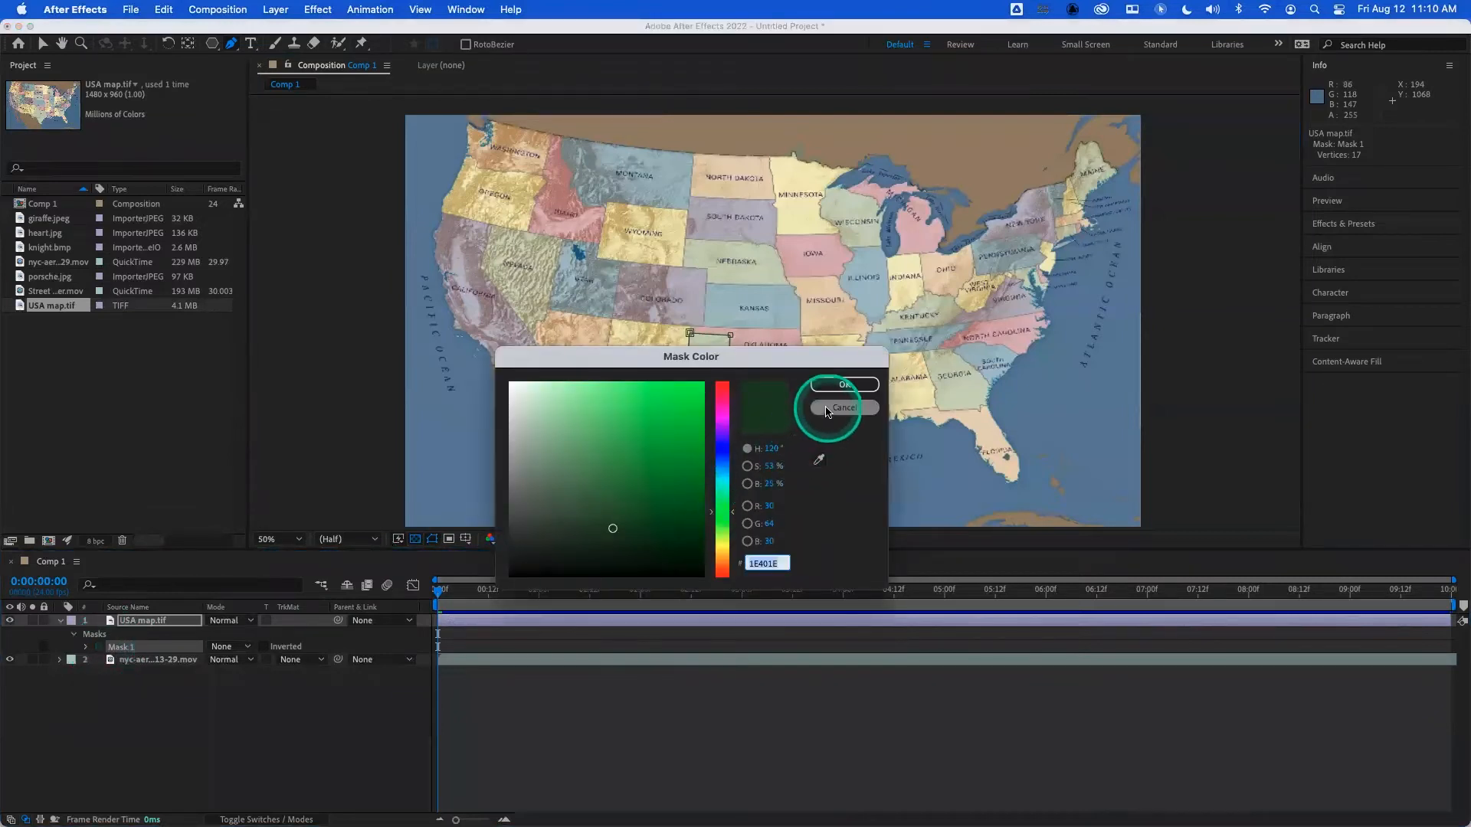
left_click(844, 383)
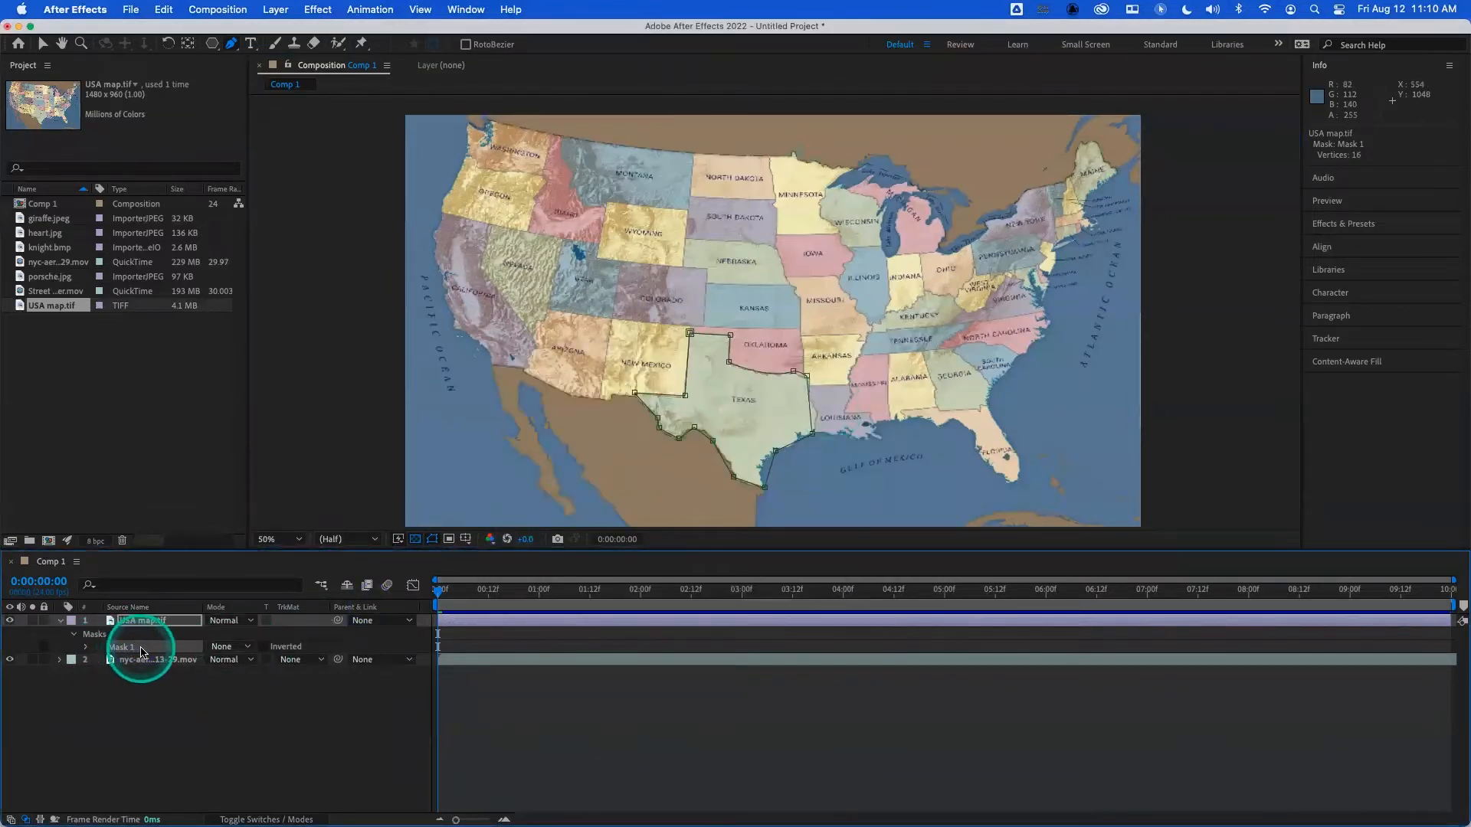
key("Delete")
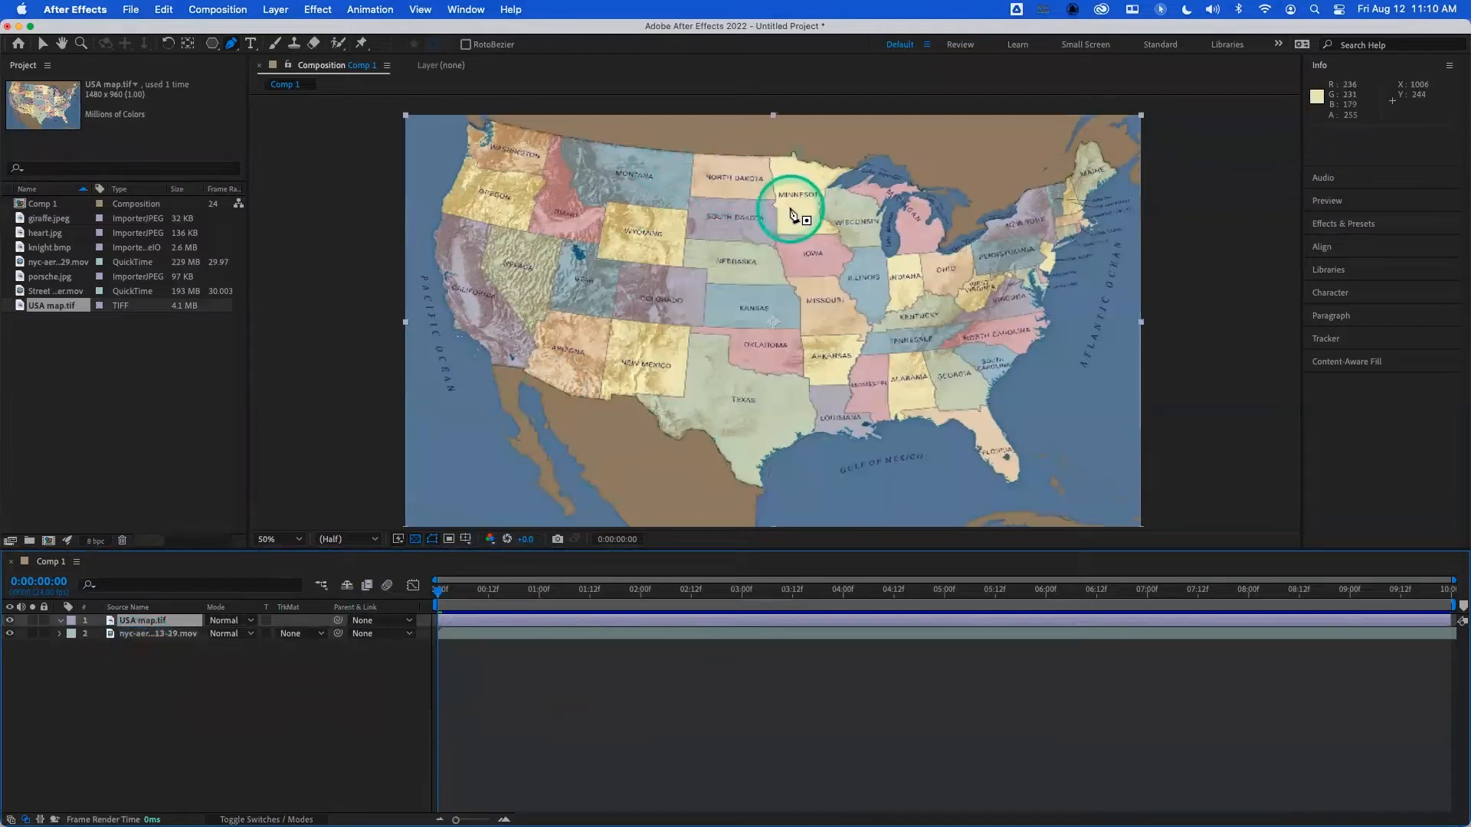
- Draw a closed C-shaped Pen mask on the map, with straight ends and curved vertices over Colorado and Utah
left_click(819, 193)
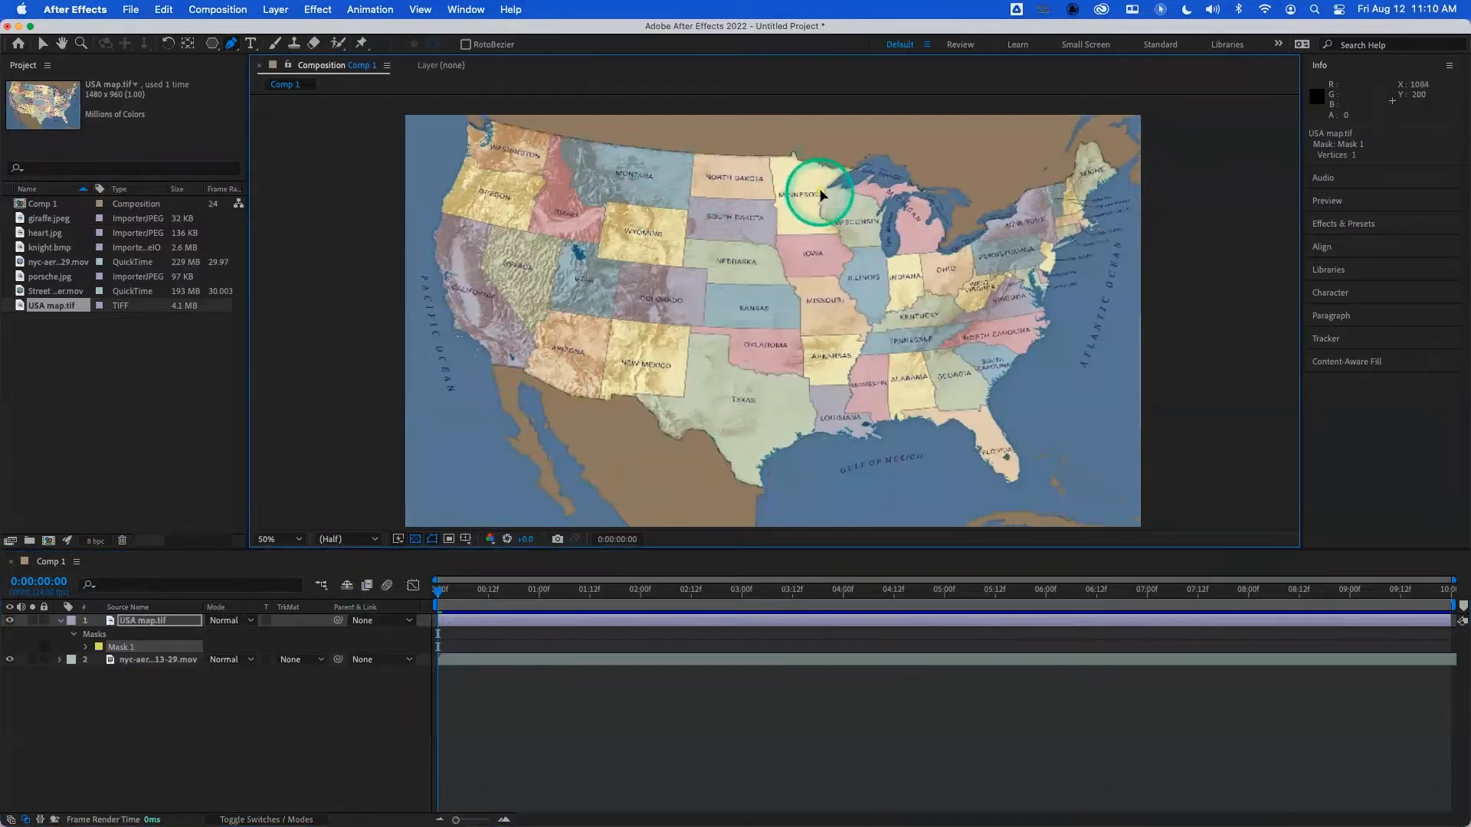
left_click(655, 302)
left_click_drag(649, 374, 662, 363)
left_click(808, 360)
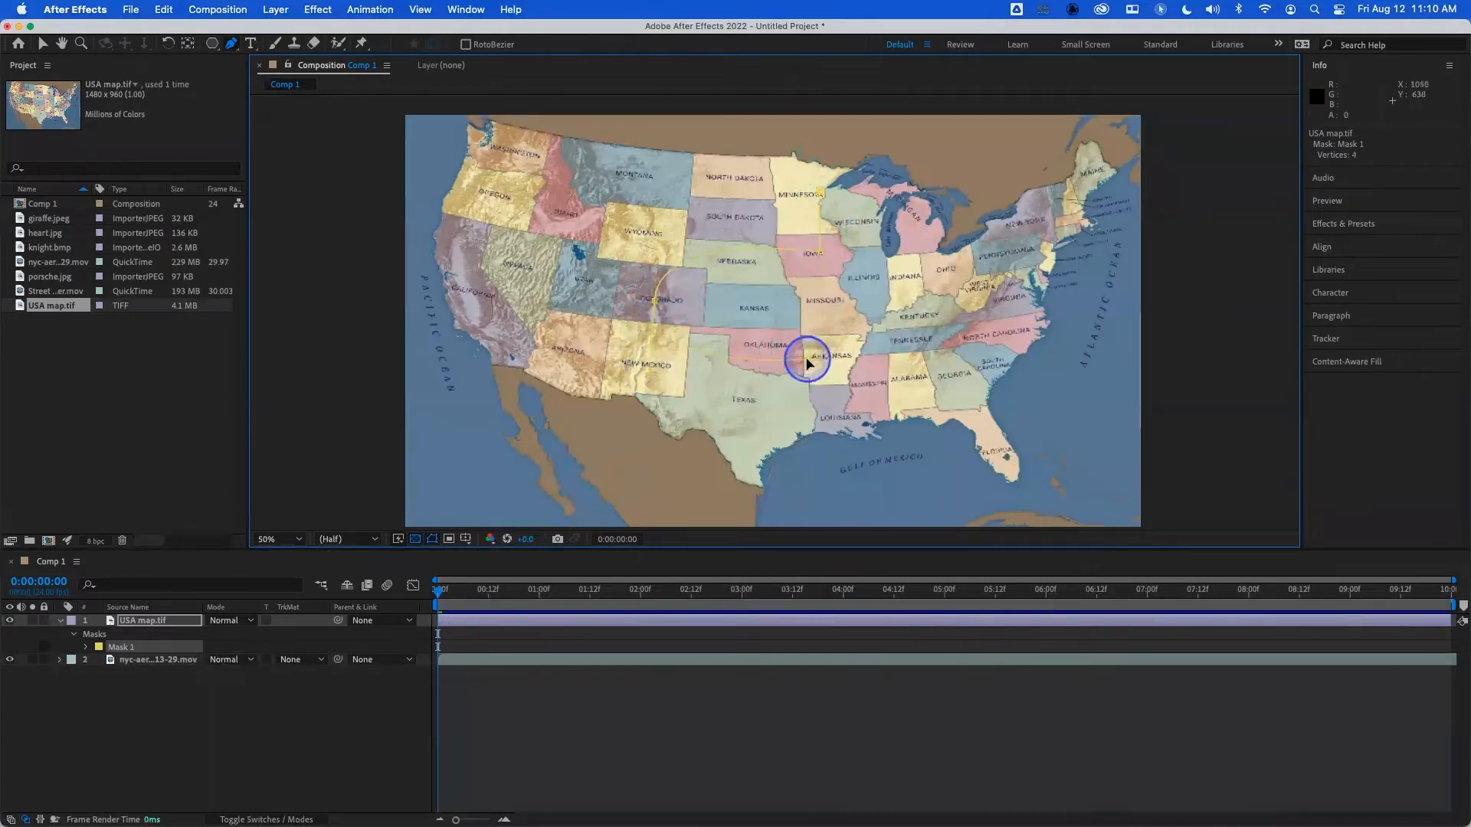
left_click_drag(813, 427, 593, 223)
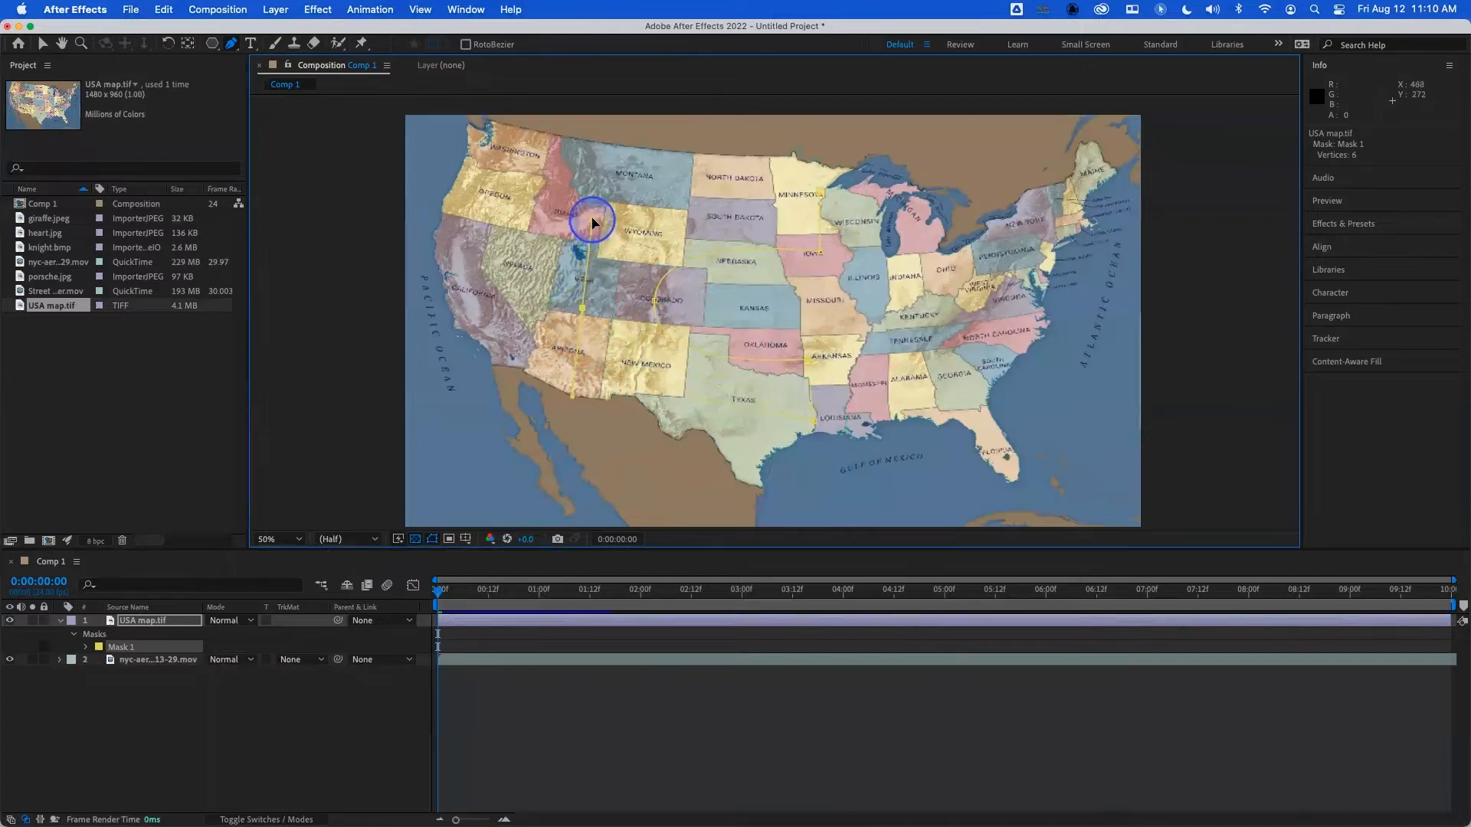
left_click(821, 192)
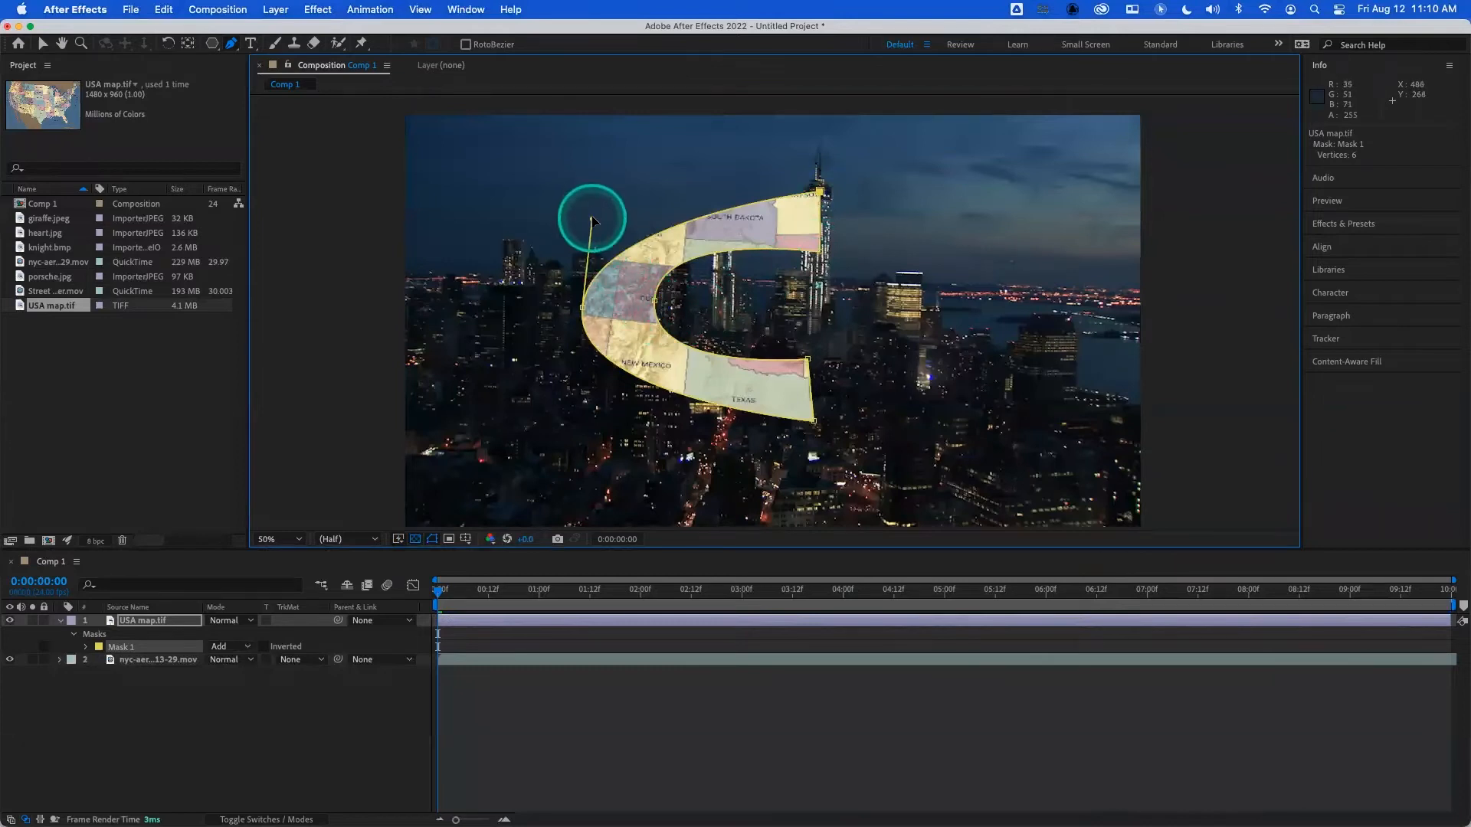
- Undo the C-shaped mask's path edits and delete the remaining mask from the map layer
left_click_drag(592, 222, 585, 191)
key("super+z")
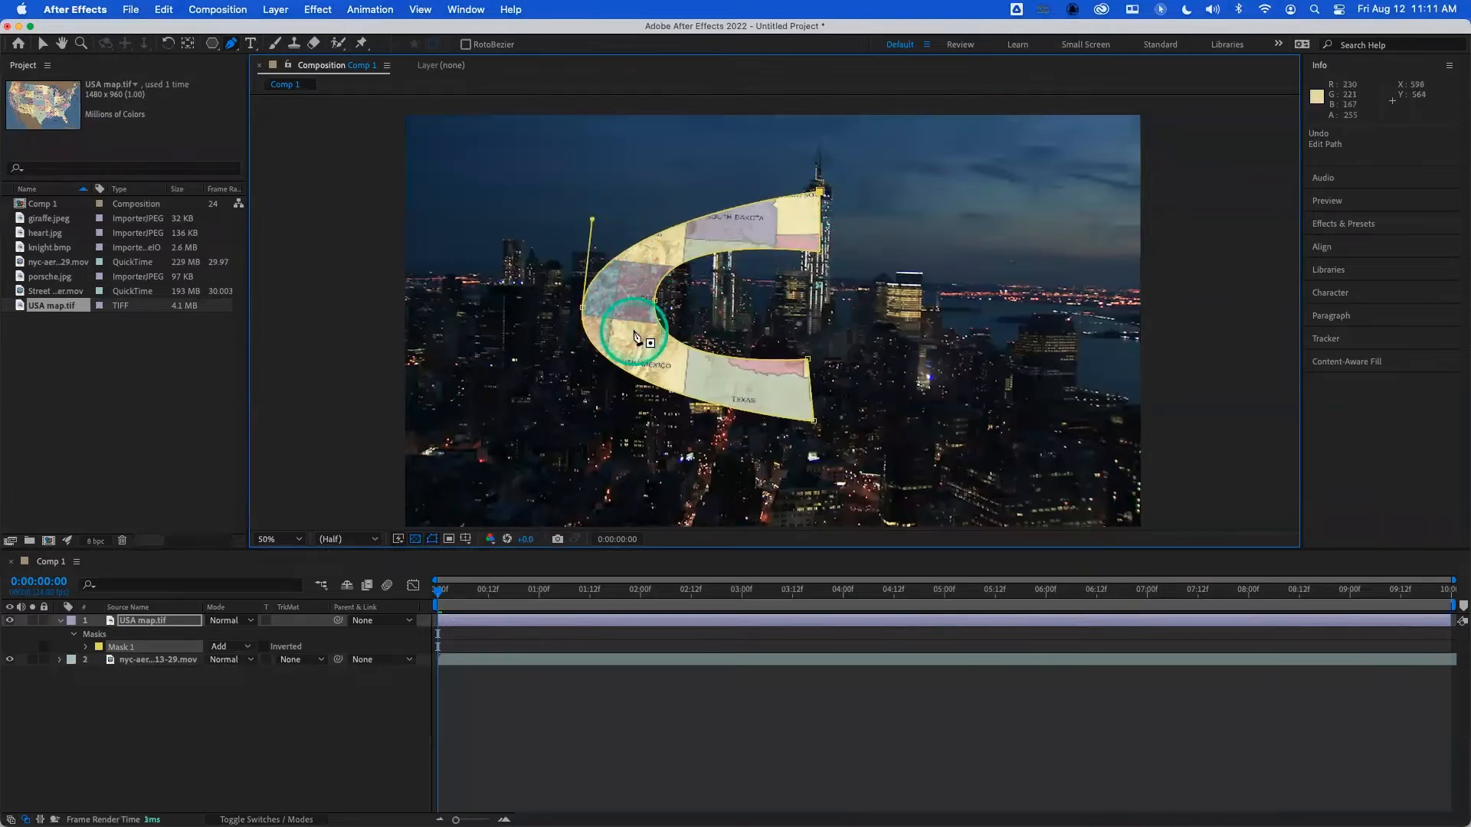
key("super+z")
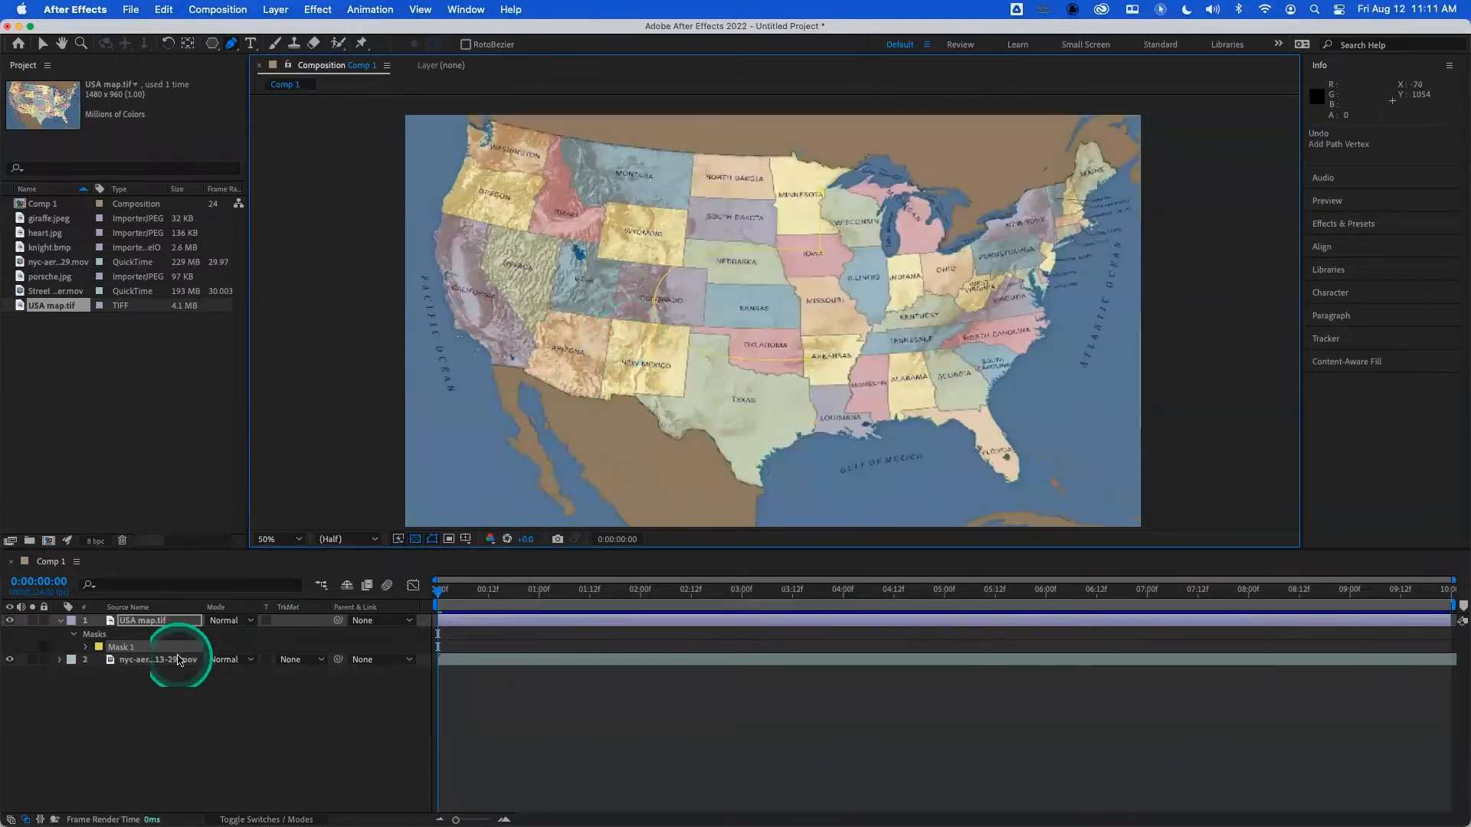
left_click(115, 648)
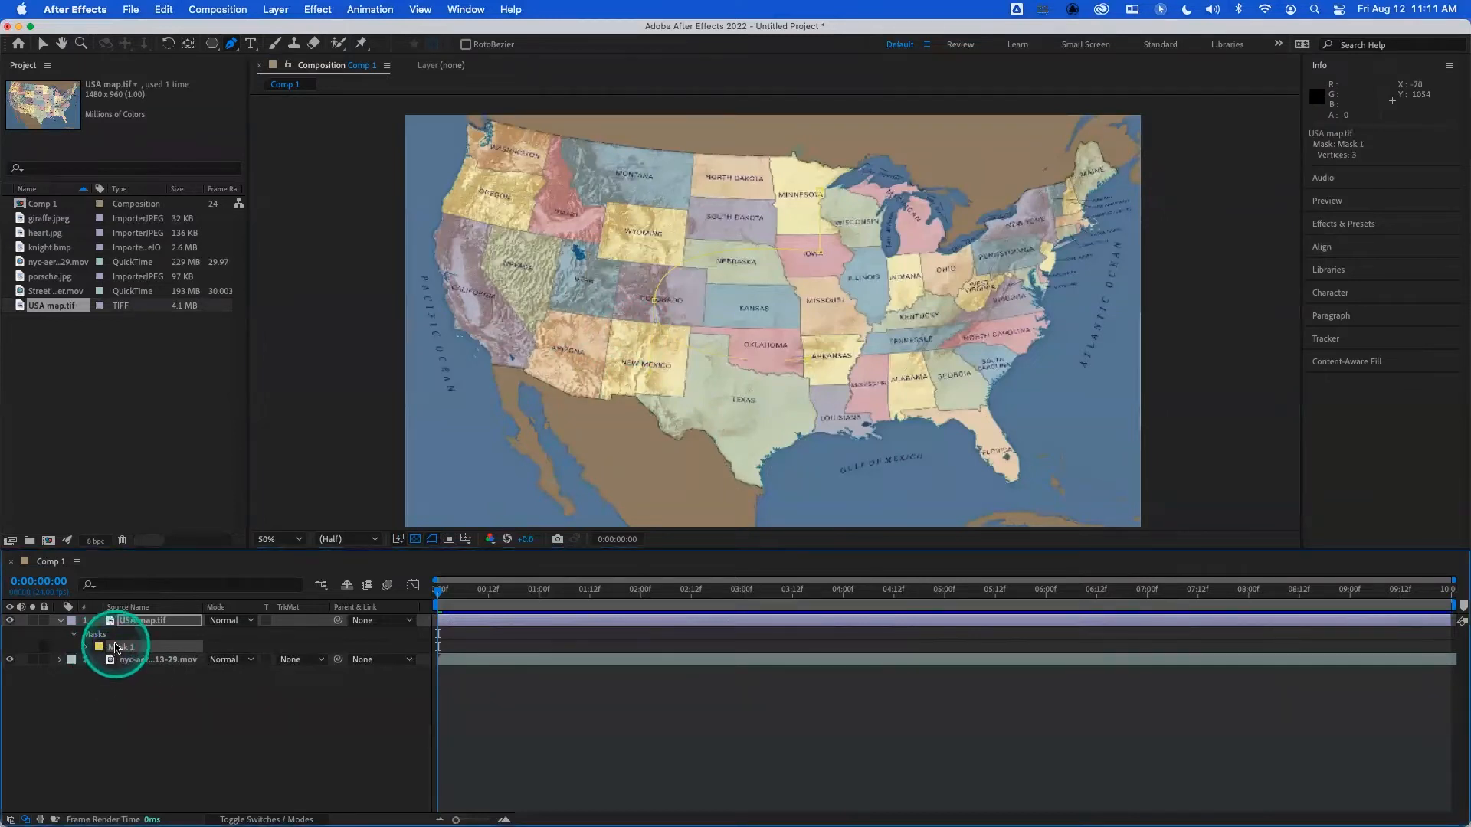
key("Delete")
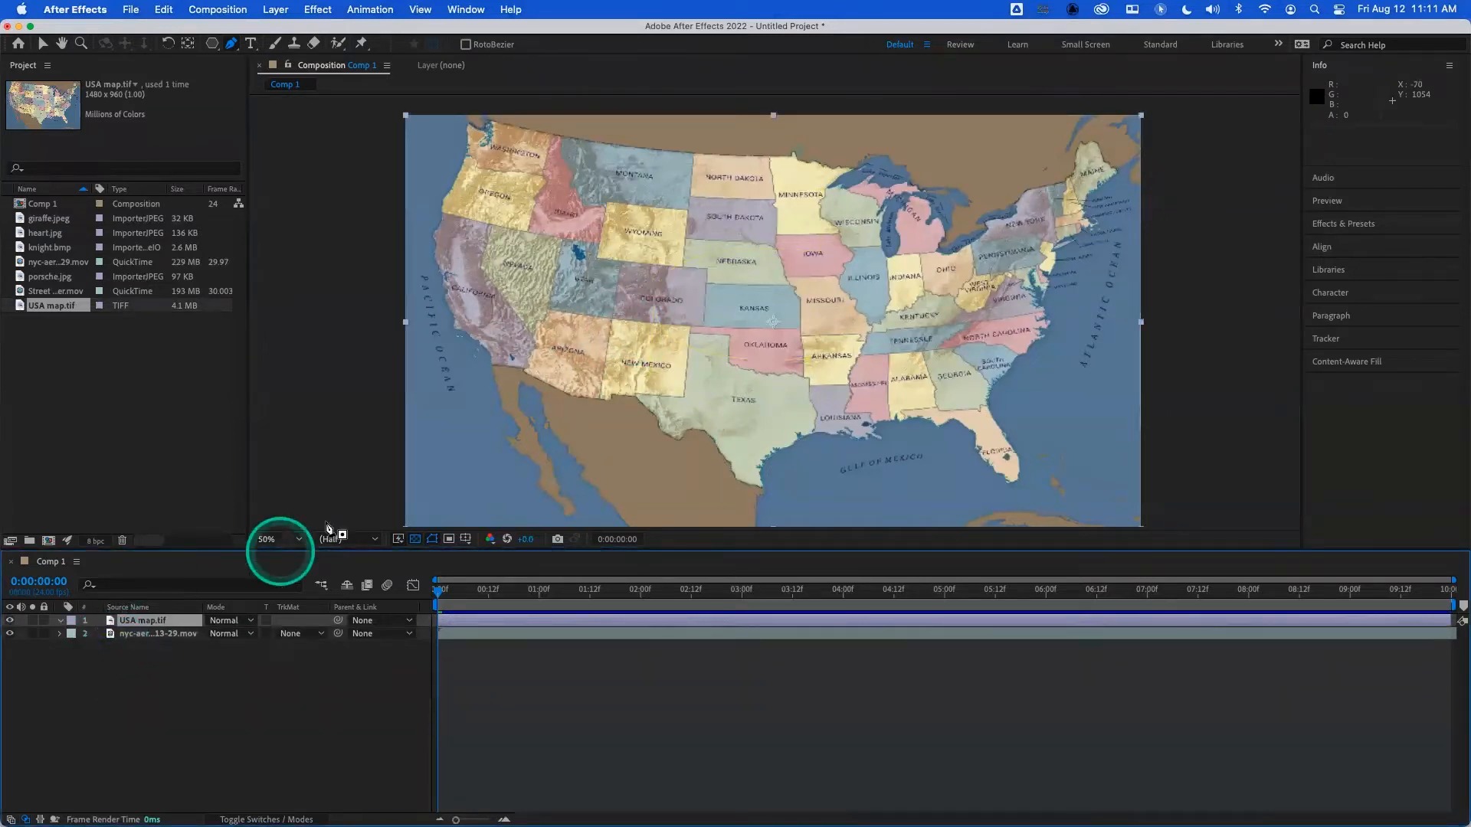
- Draw a closed, angular C-shaped mask with six straight-segment points, starting in Minnesota and reaching the Gulf coast and northeastern Arizona
left_click(811, 205)
left_click(816, 259)
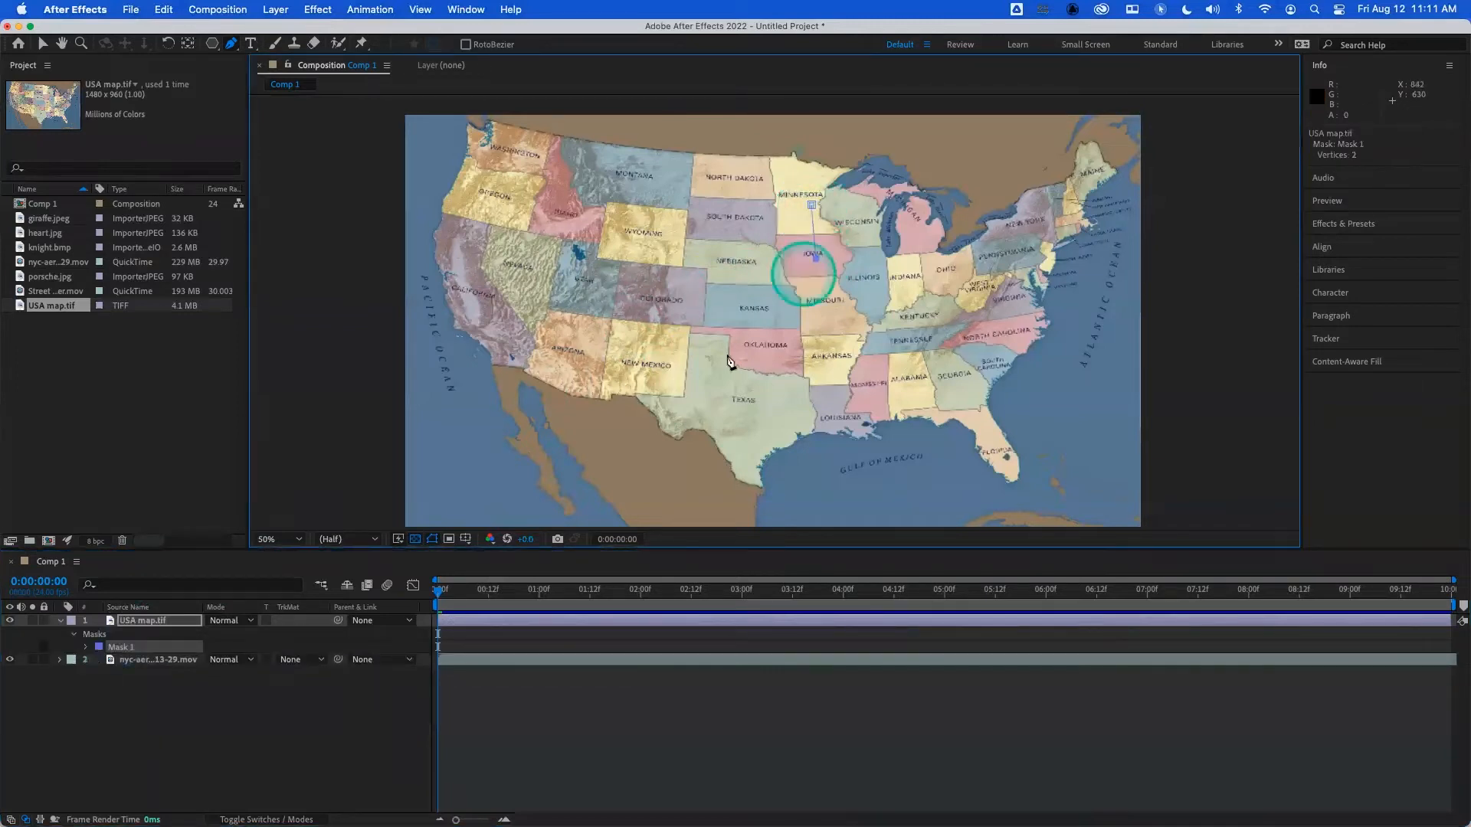
left_click(677, 325)
left_click(827, 401)
left_click(827, 459)
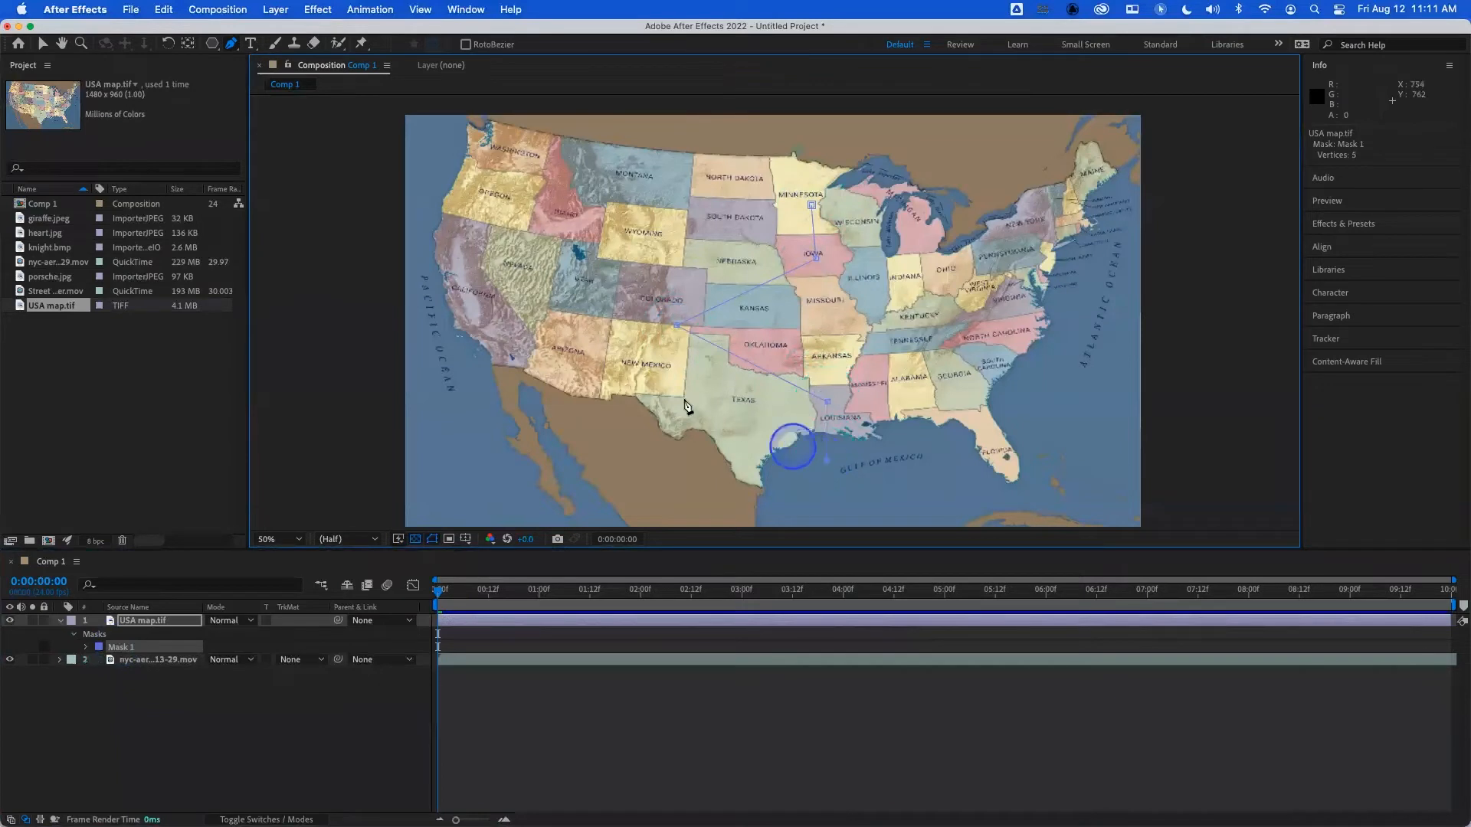
left_click(601, 326)
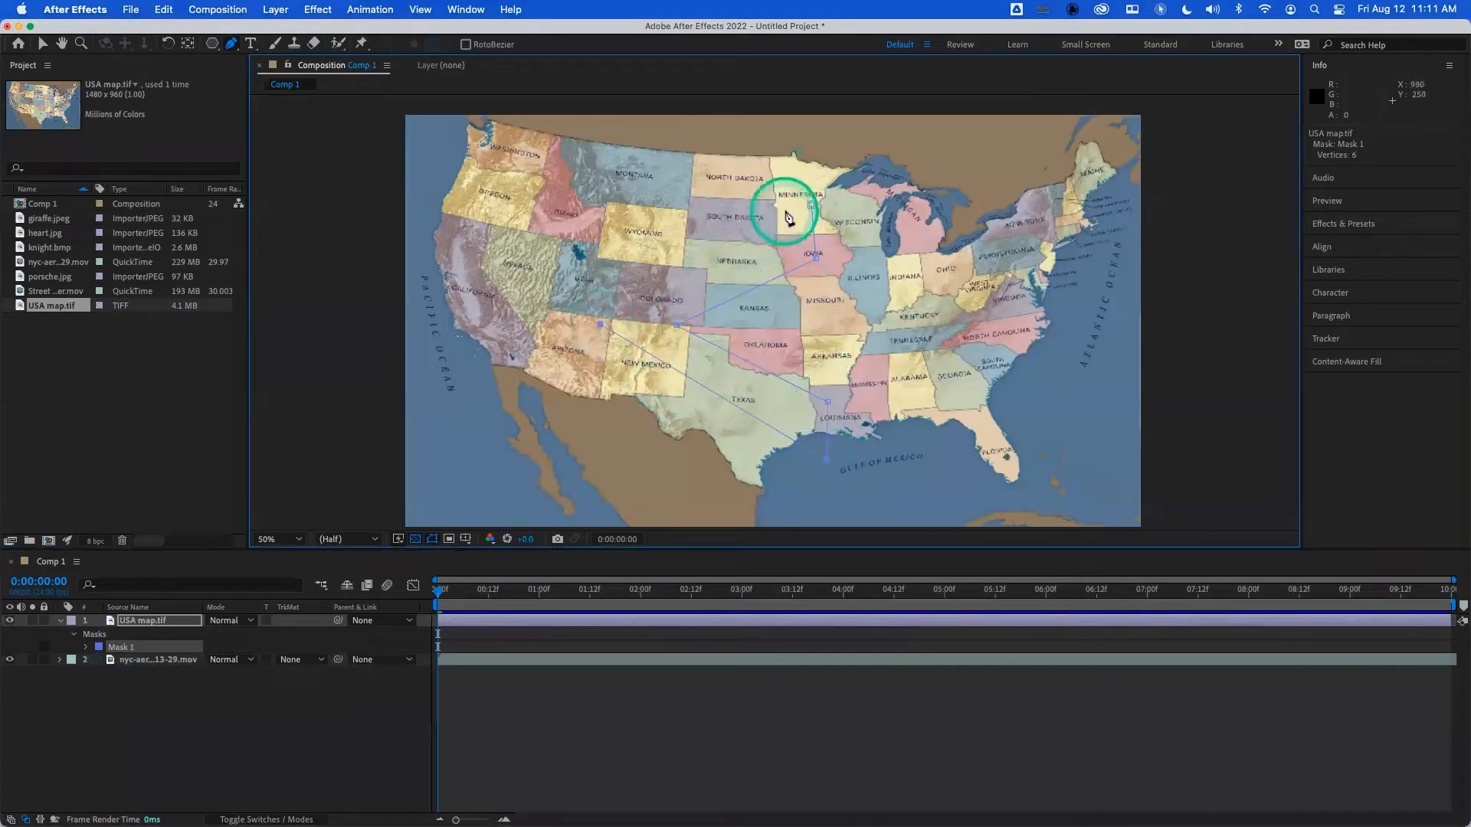
left_click(812, 205)
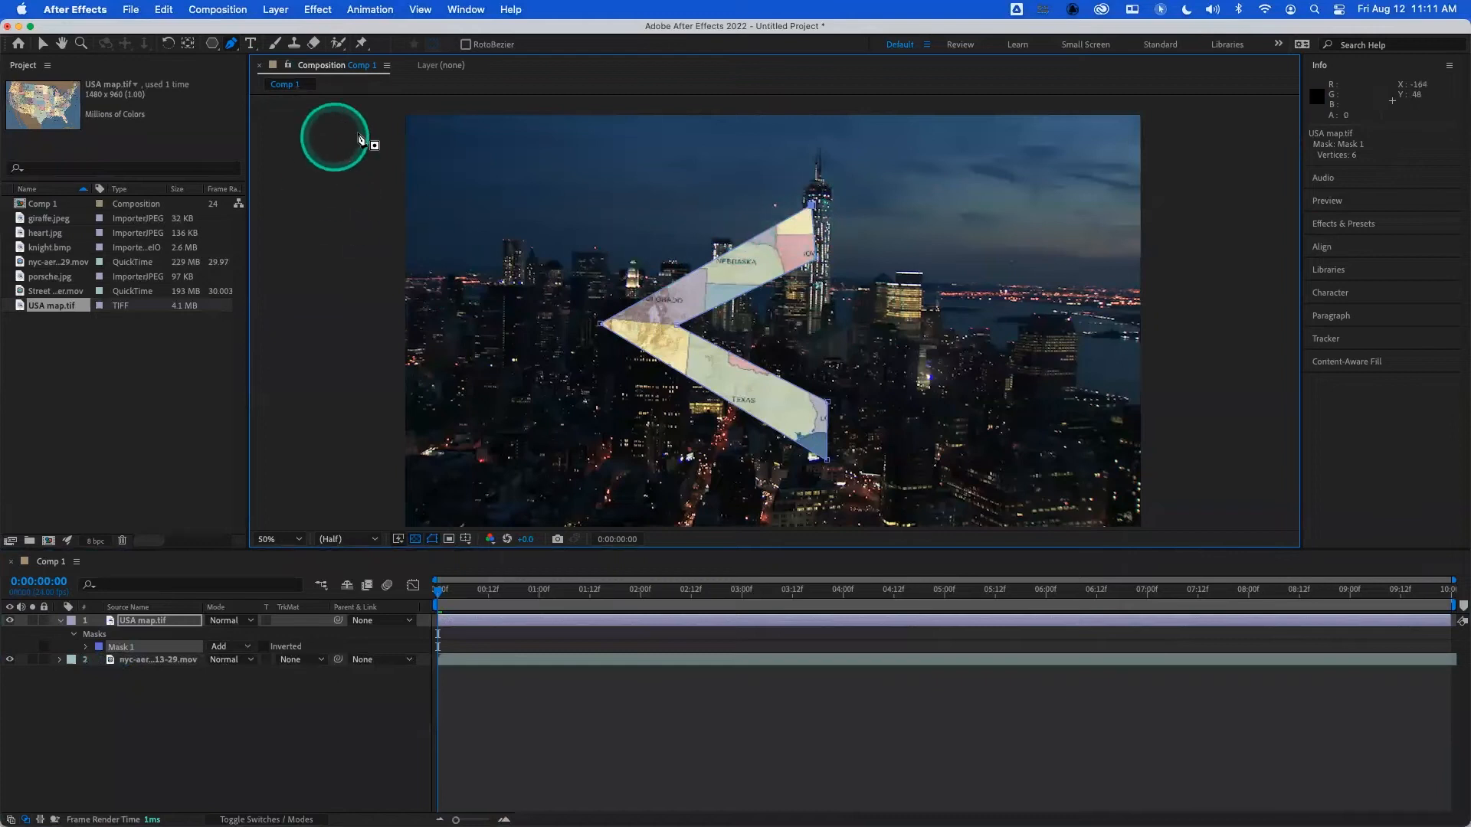
- Try adding extra vertices along the upper outer edge of the angular mask
left_click(711, 261)
left_click(656, 293)
left_click(629, 308)
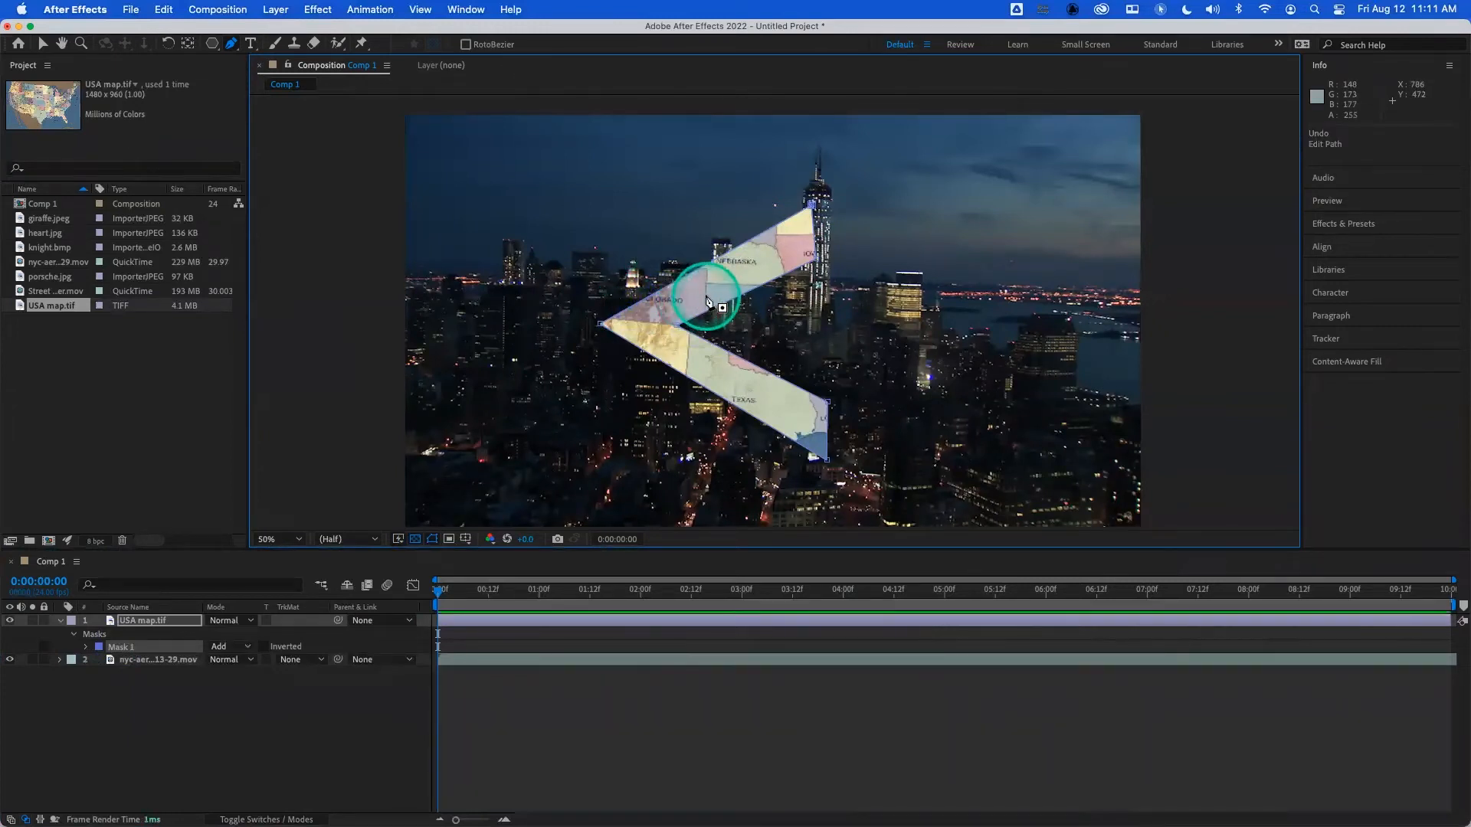
- Start a second mask with two points beside the angular shape, and delete that unfinished mask
left_click(932, 227)
left_click(937, 284)
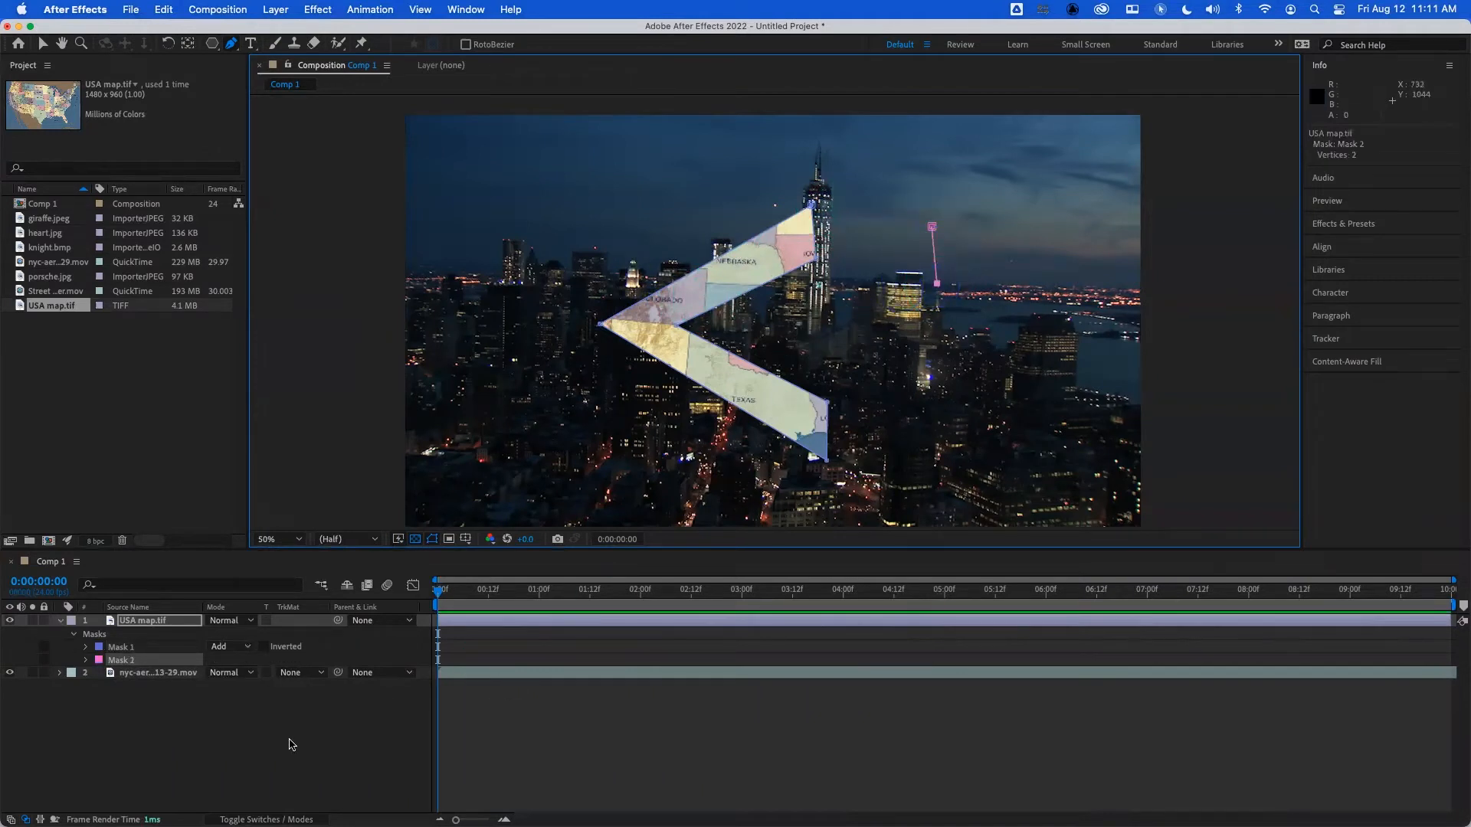
left_click(122, 661)
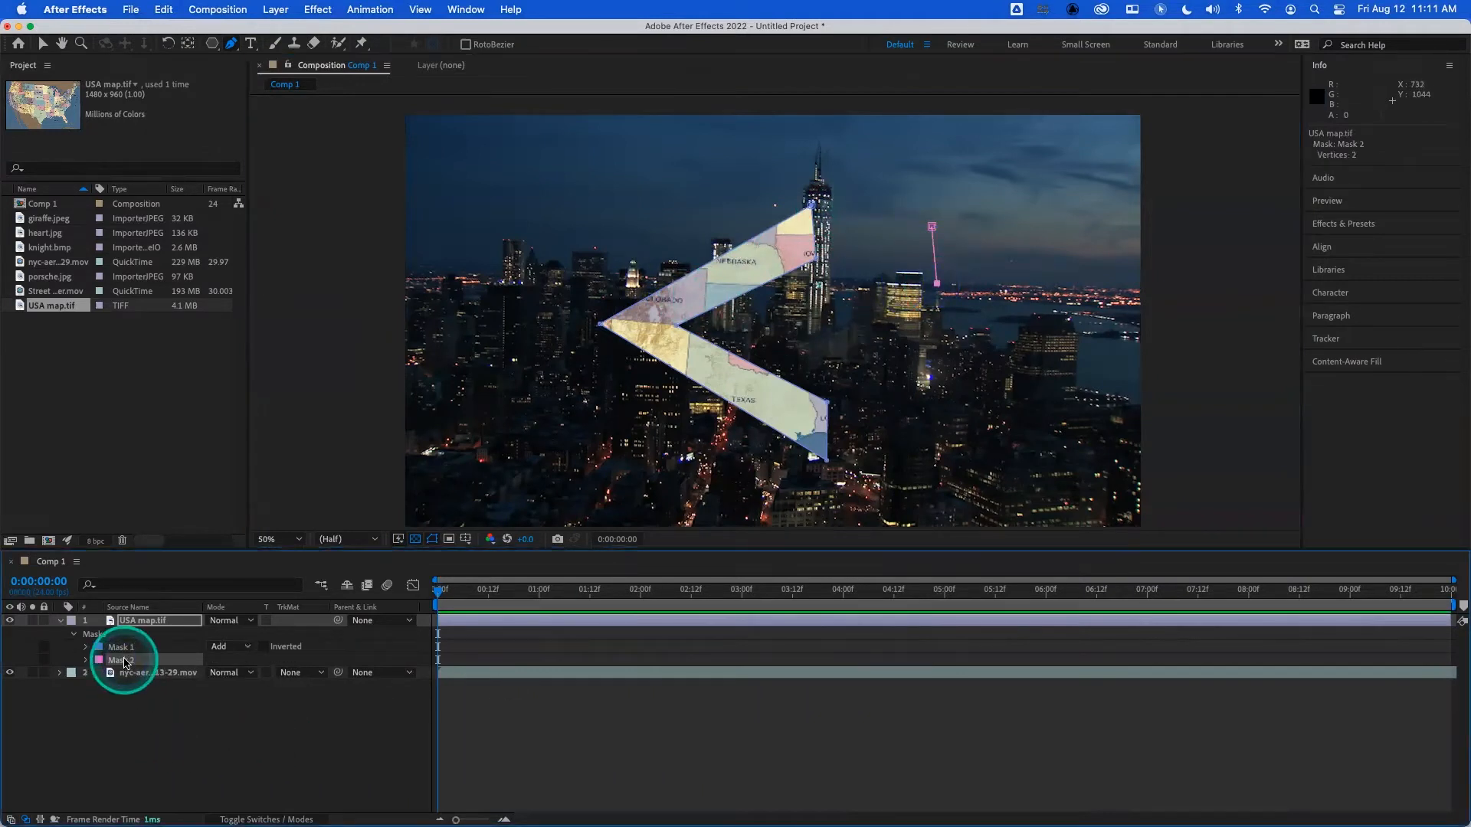
key("Delete")
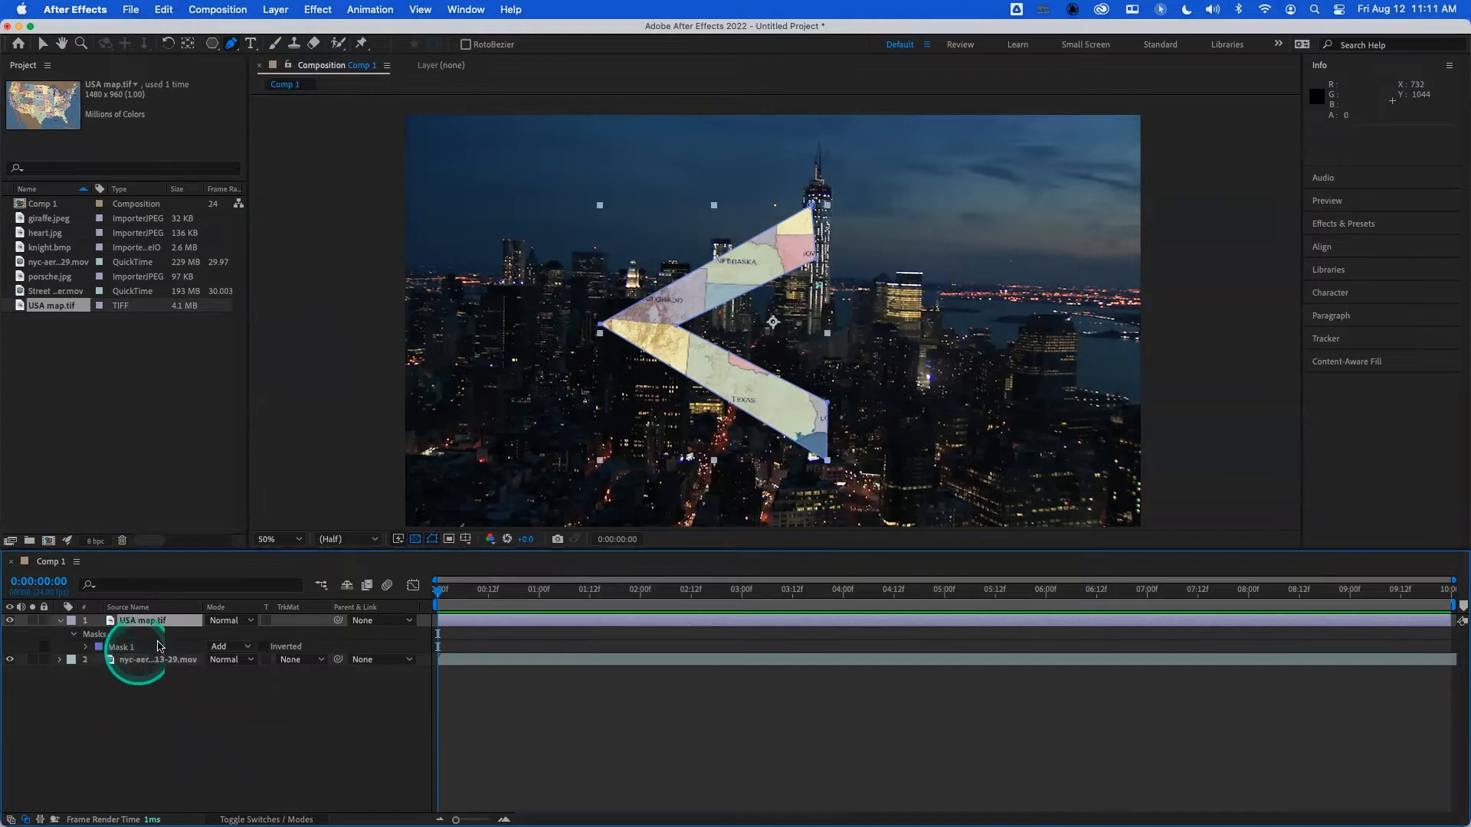
- Convert the angular mask's outer and inner corner vertices into smooth curve points
left_click(187, 718)
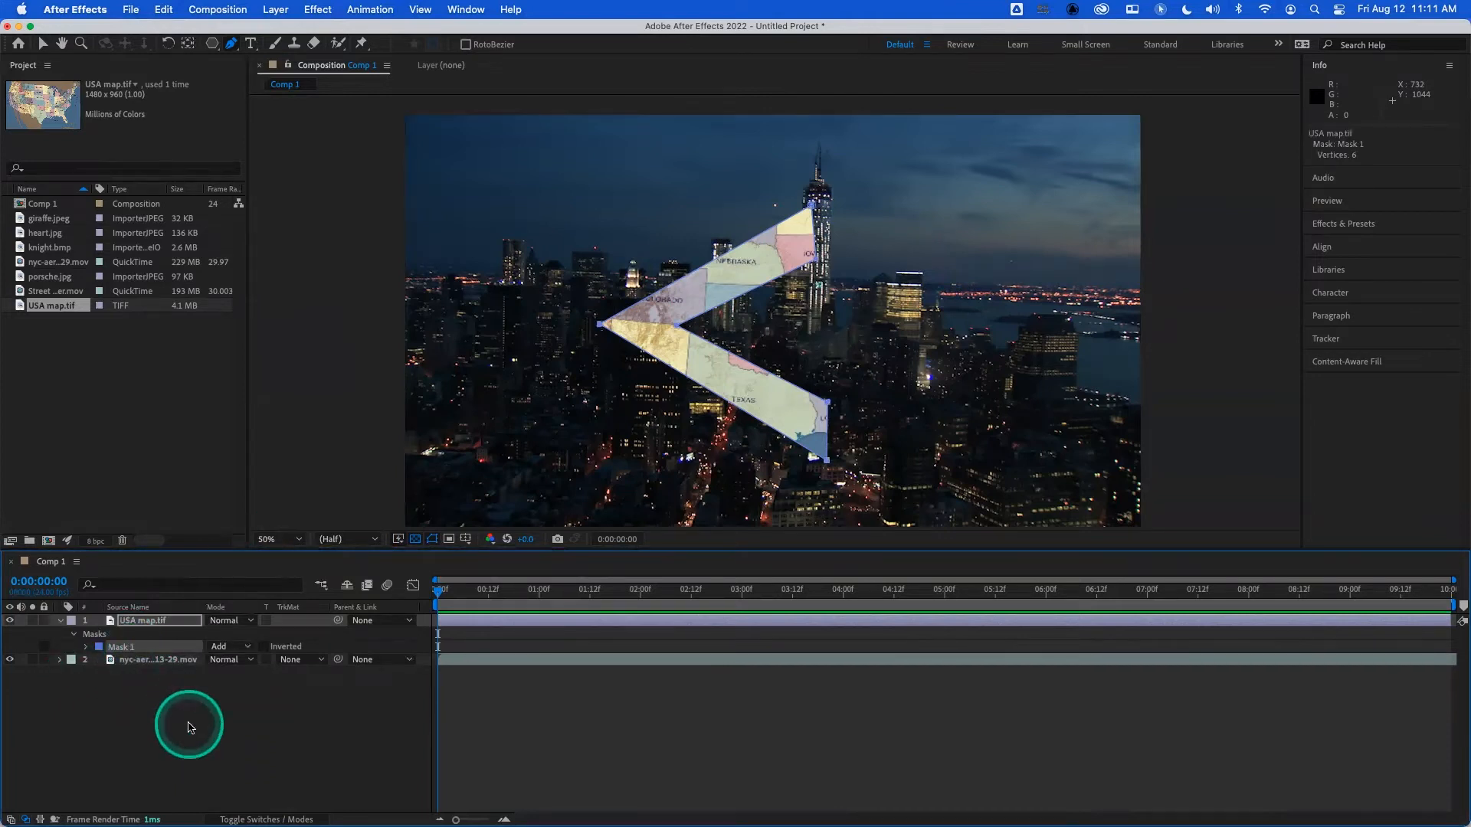
left_click(144, 627)
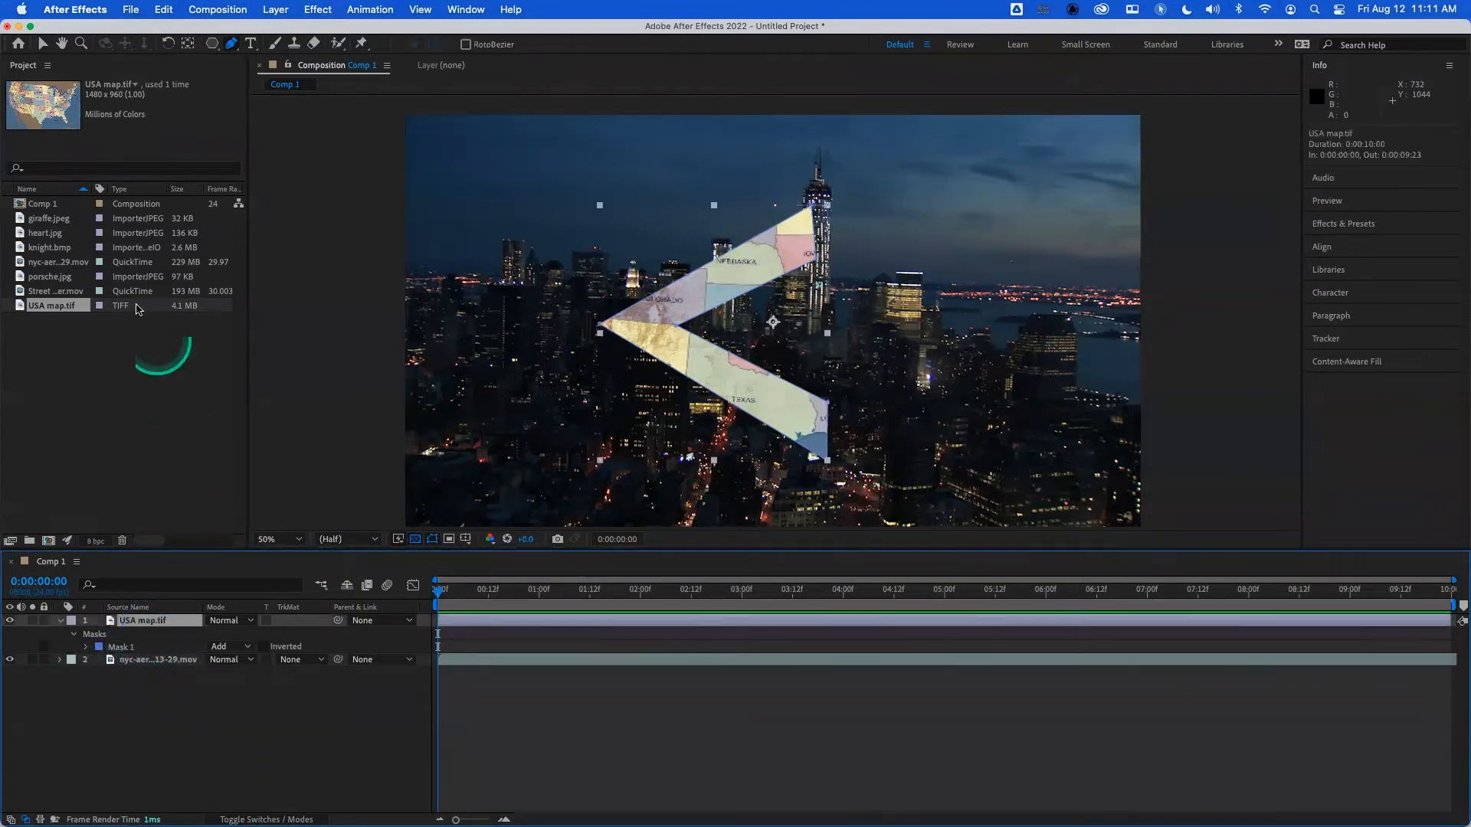
left_click(43, 44)
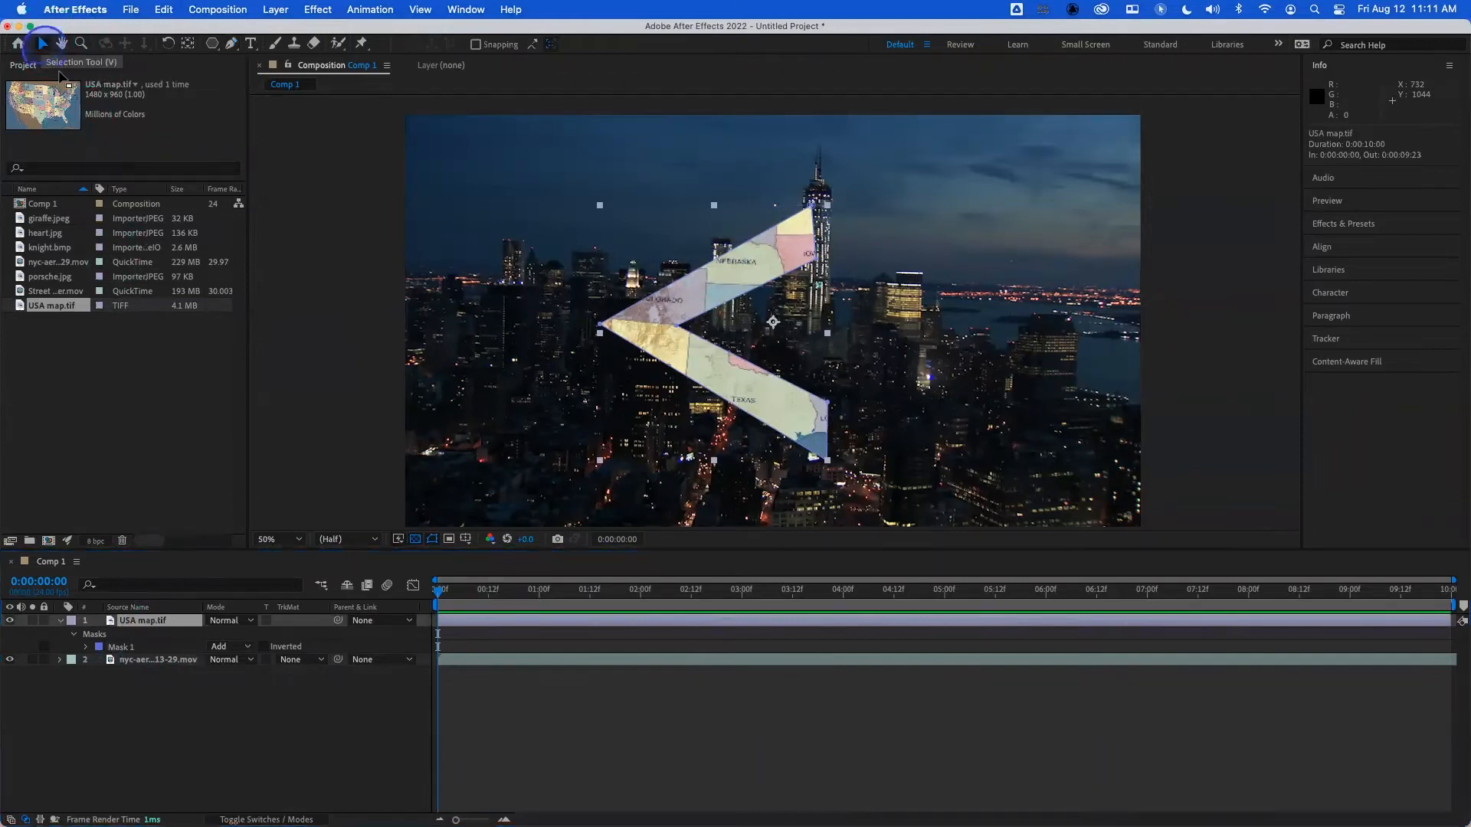
left_click(600, 328)
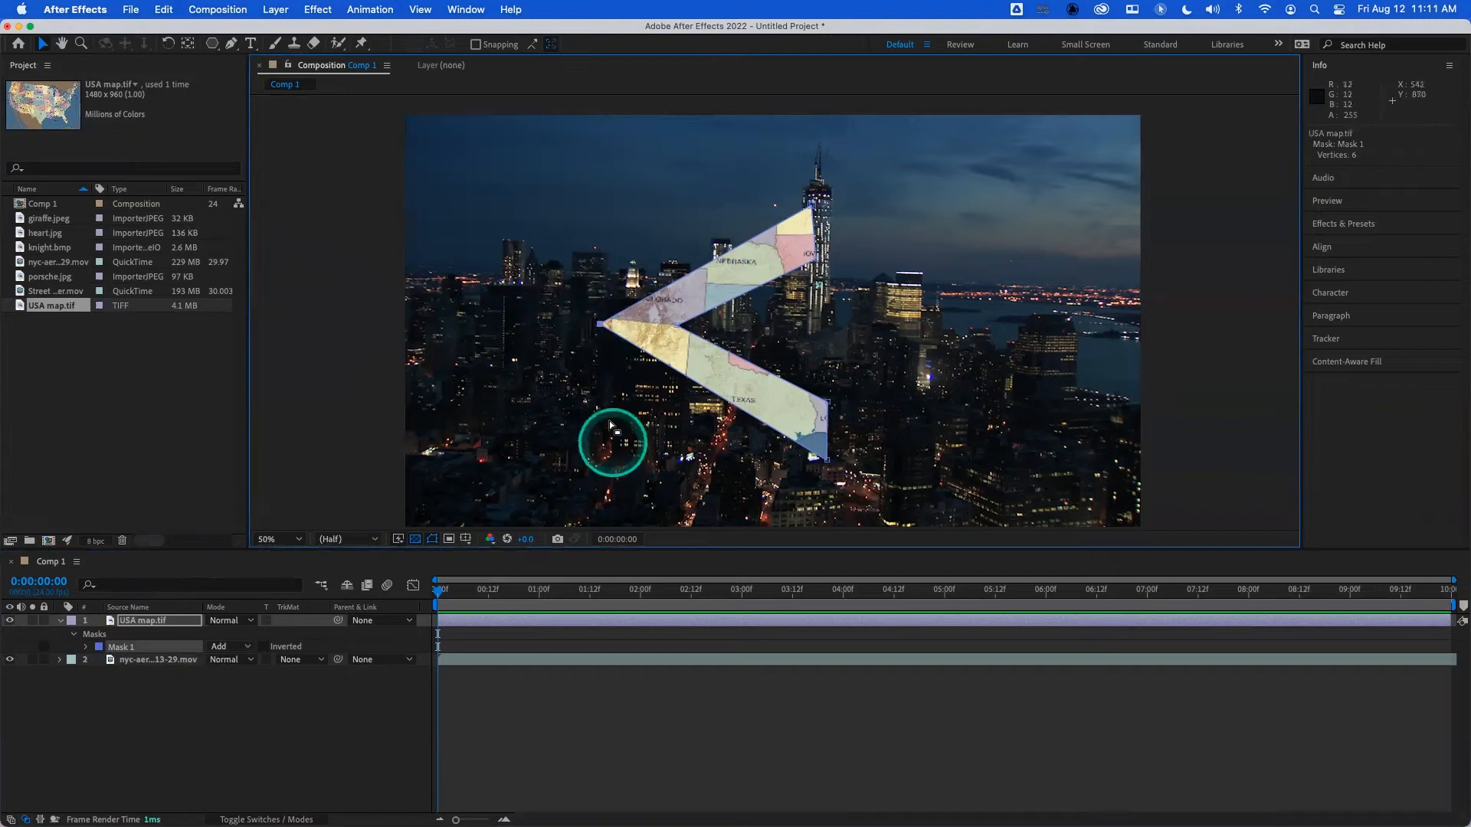
left_click(600, 328, "alt")
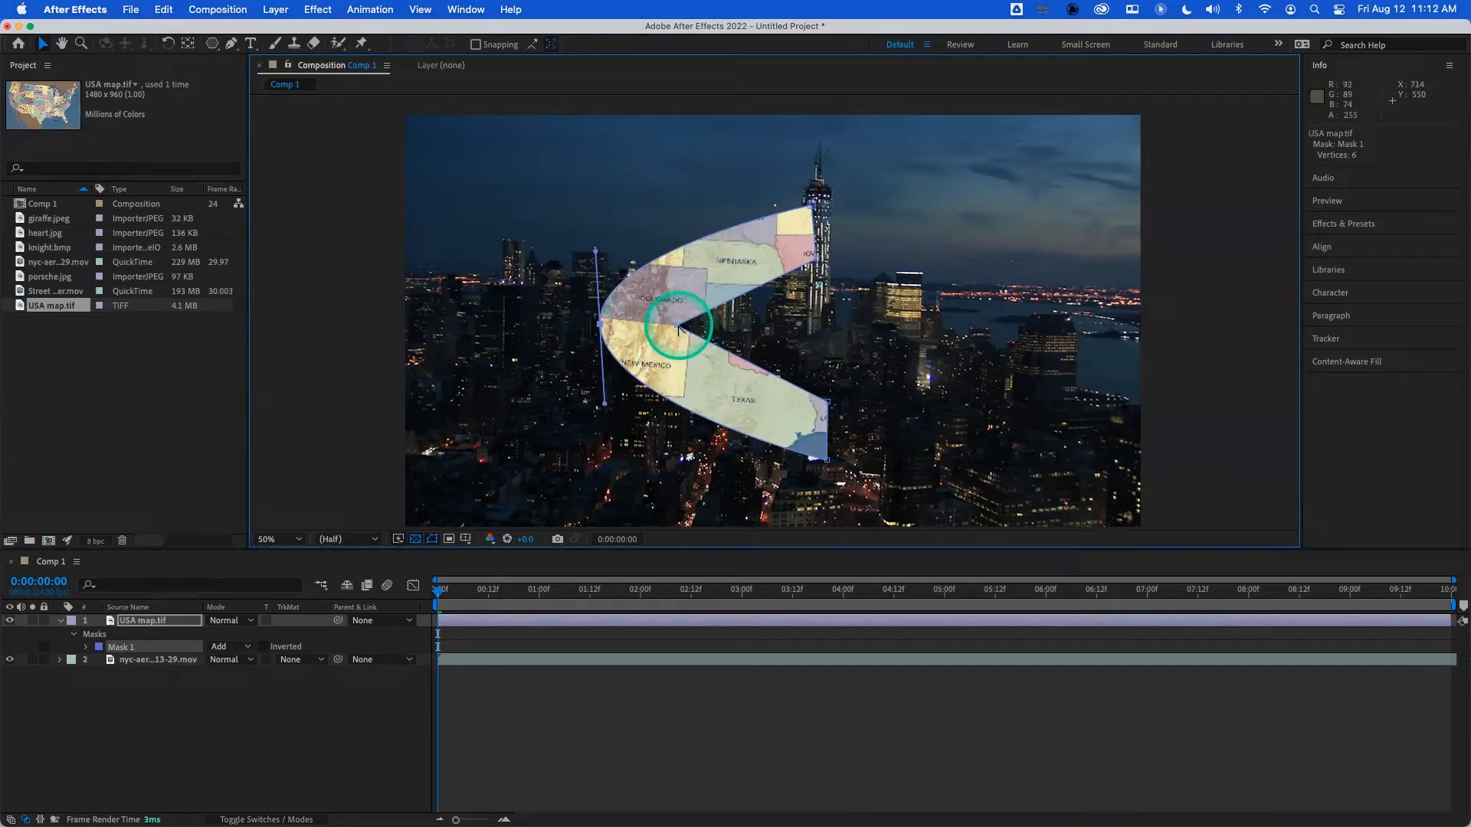
left_click(678, 328, "alt")
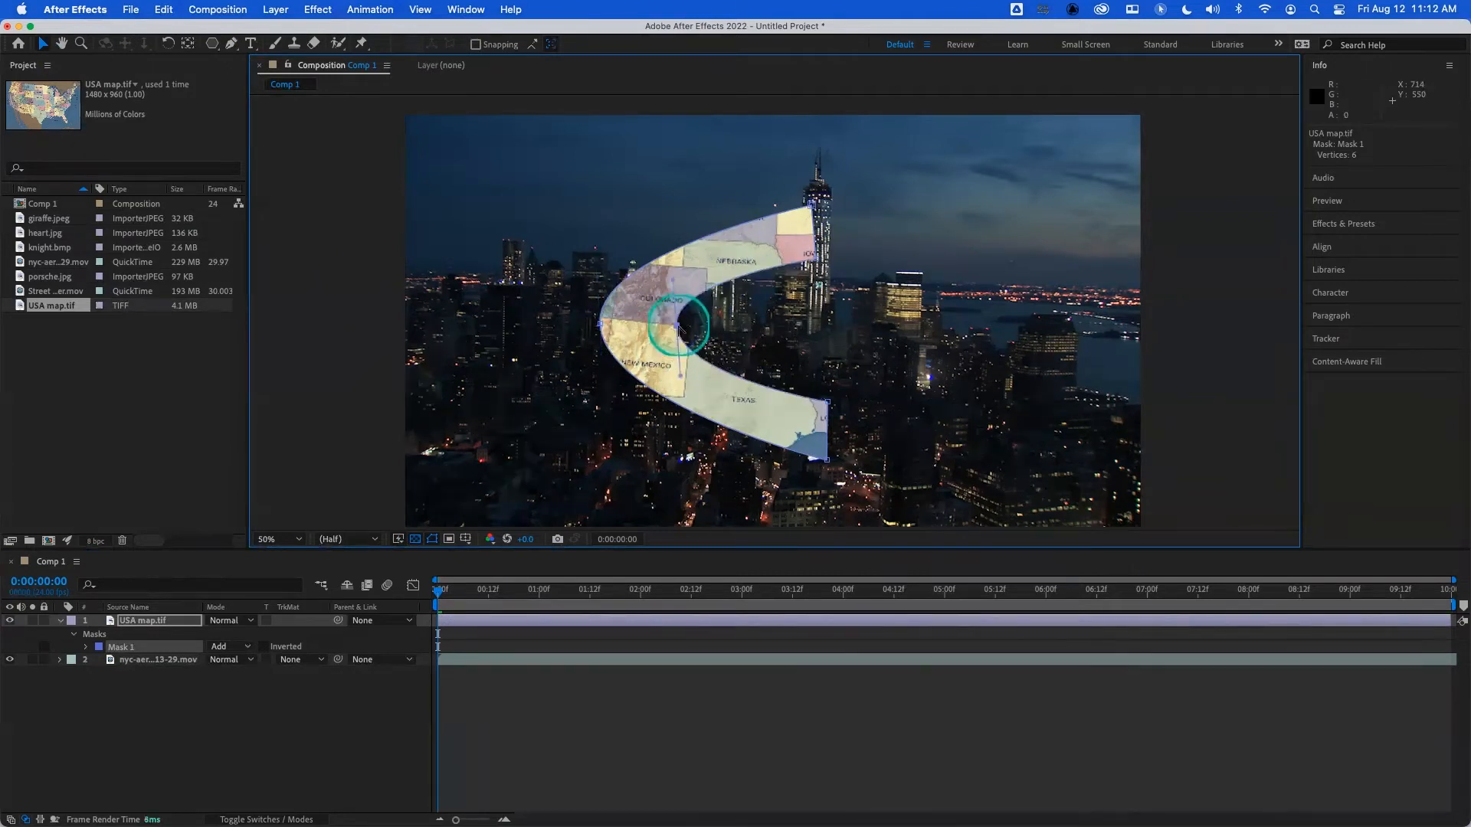
- Lengthen the direction handles of the outer and inner curve vertices to round the mask into a fuller C
left_click_drag(821, 466, 605, 402)
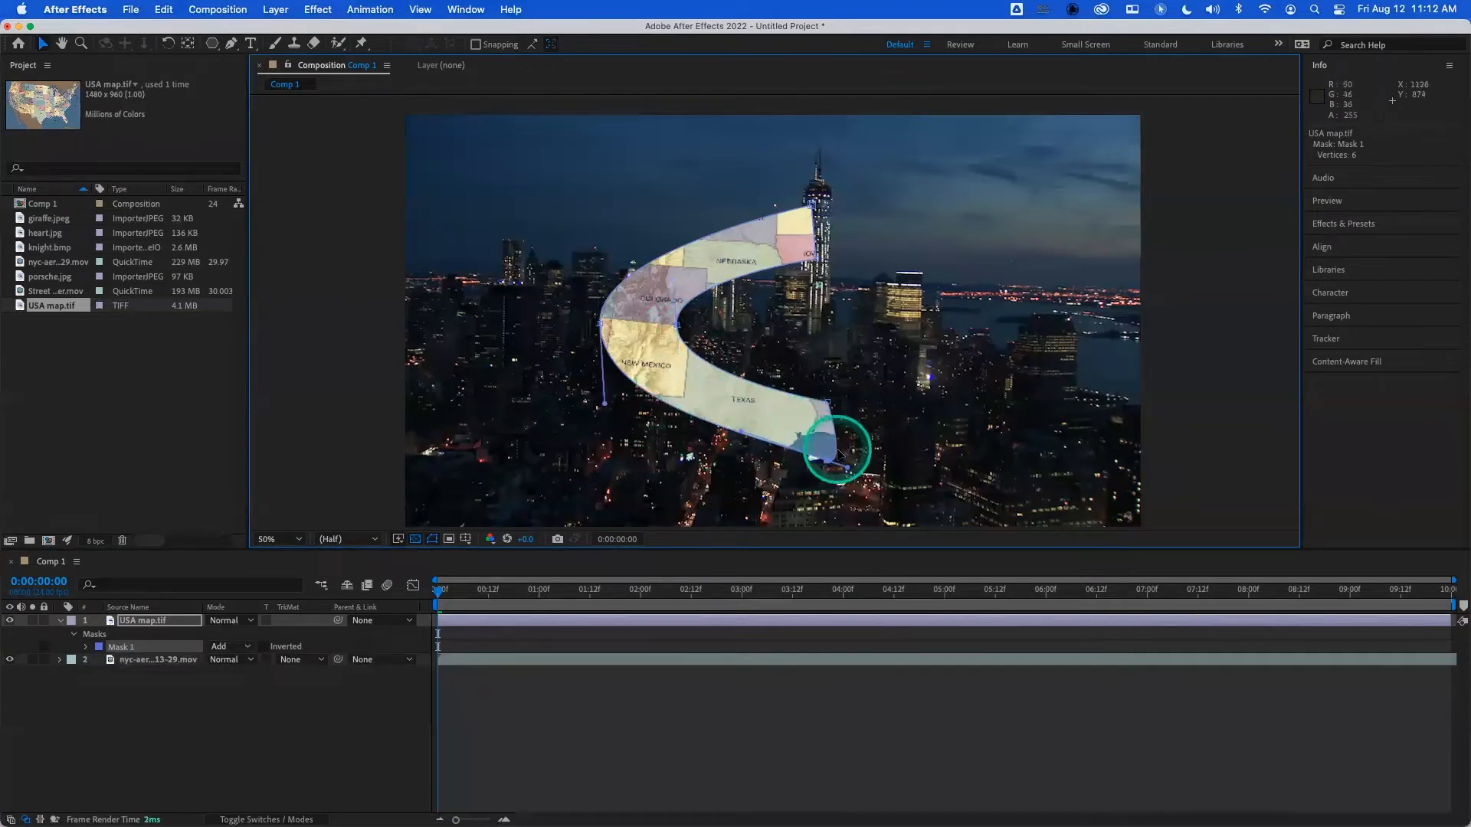
key("super+z")
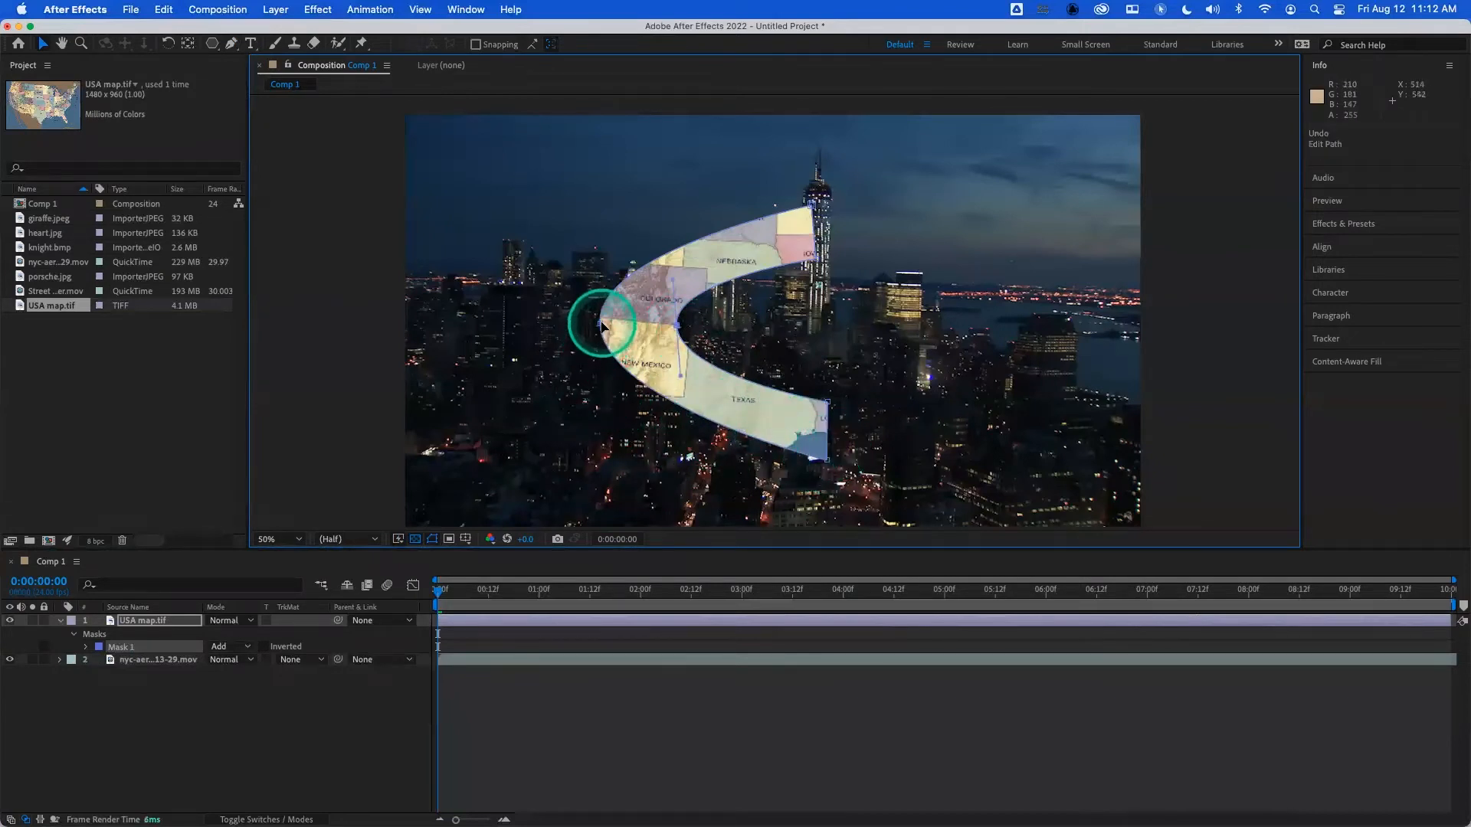
left_click_drag(605, 402, 601, 472)
left_click_drag(601, 252, 598, 186)
left_click(678, 326)
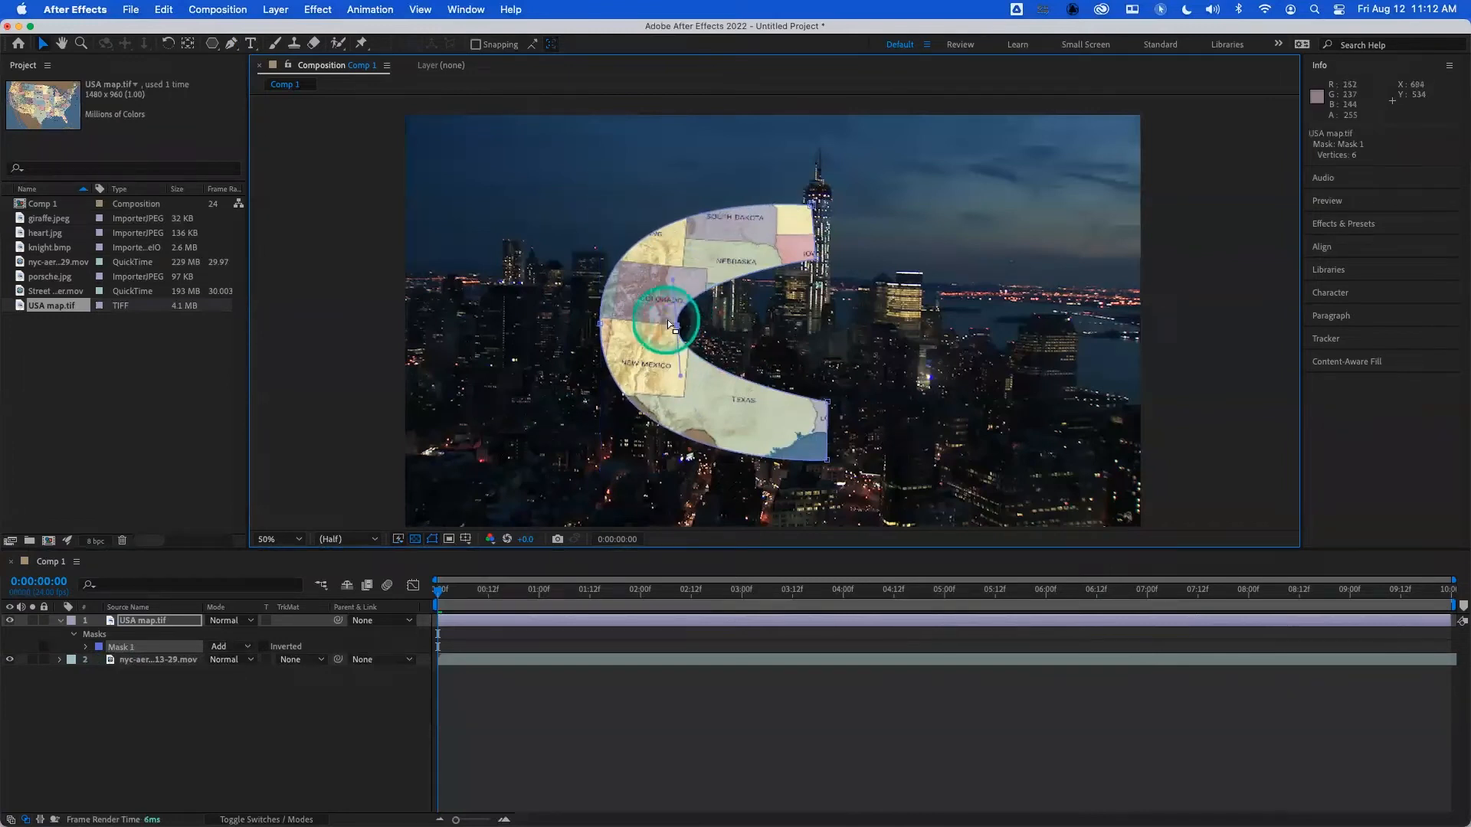
left_click_drag(678, 273, 676, 239)
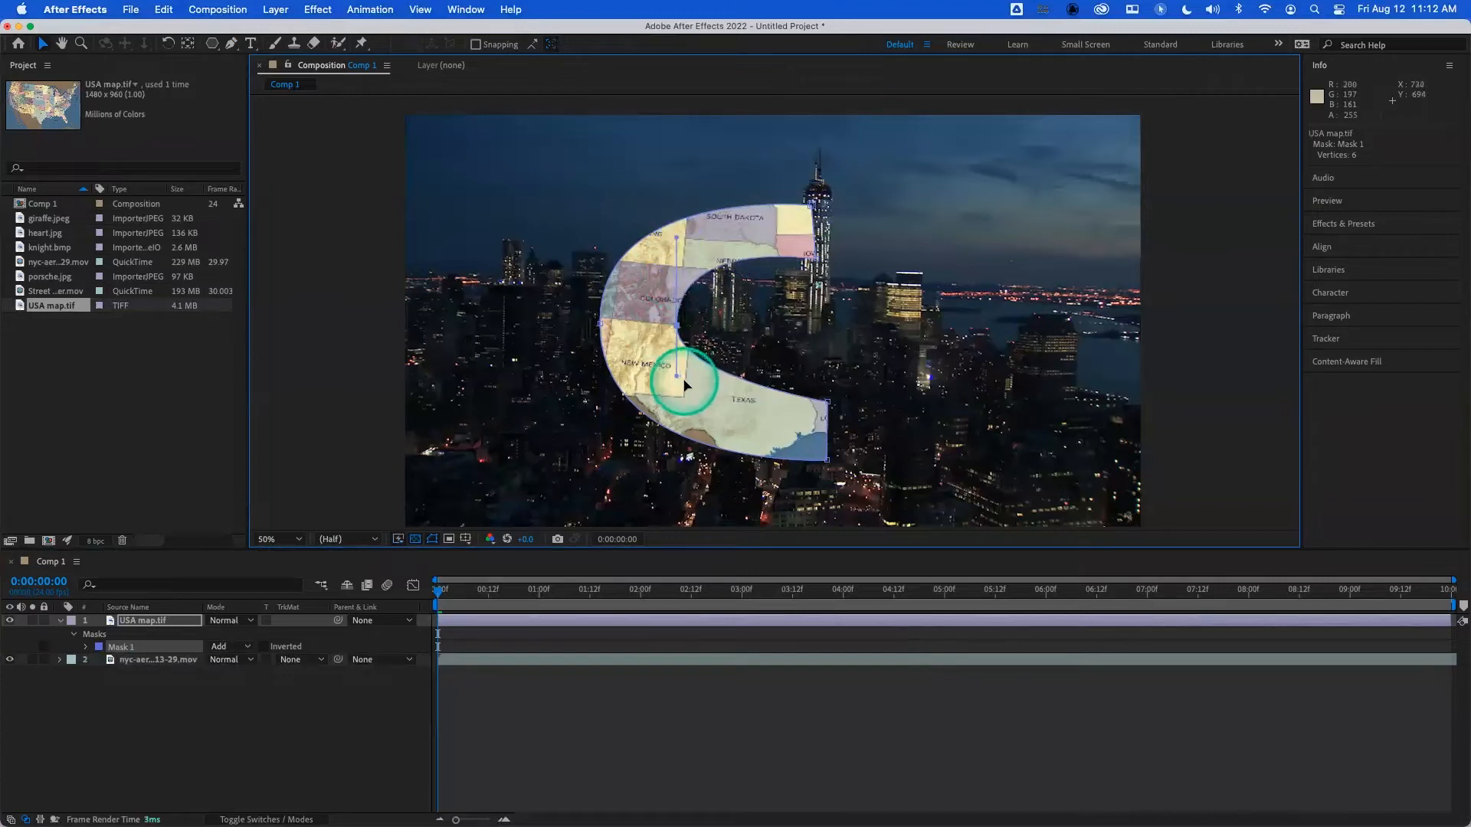
left_click_drag(677, 378, 682, 429)
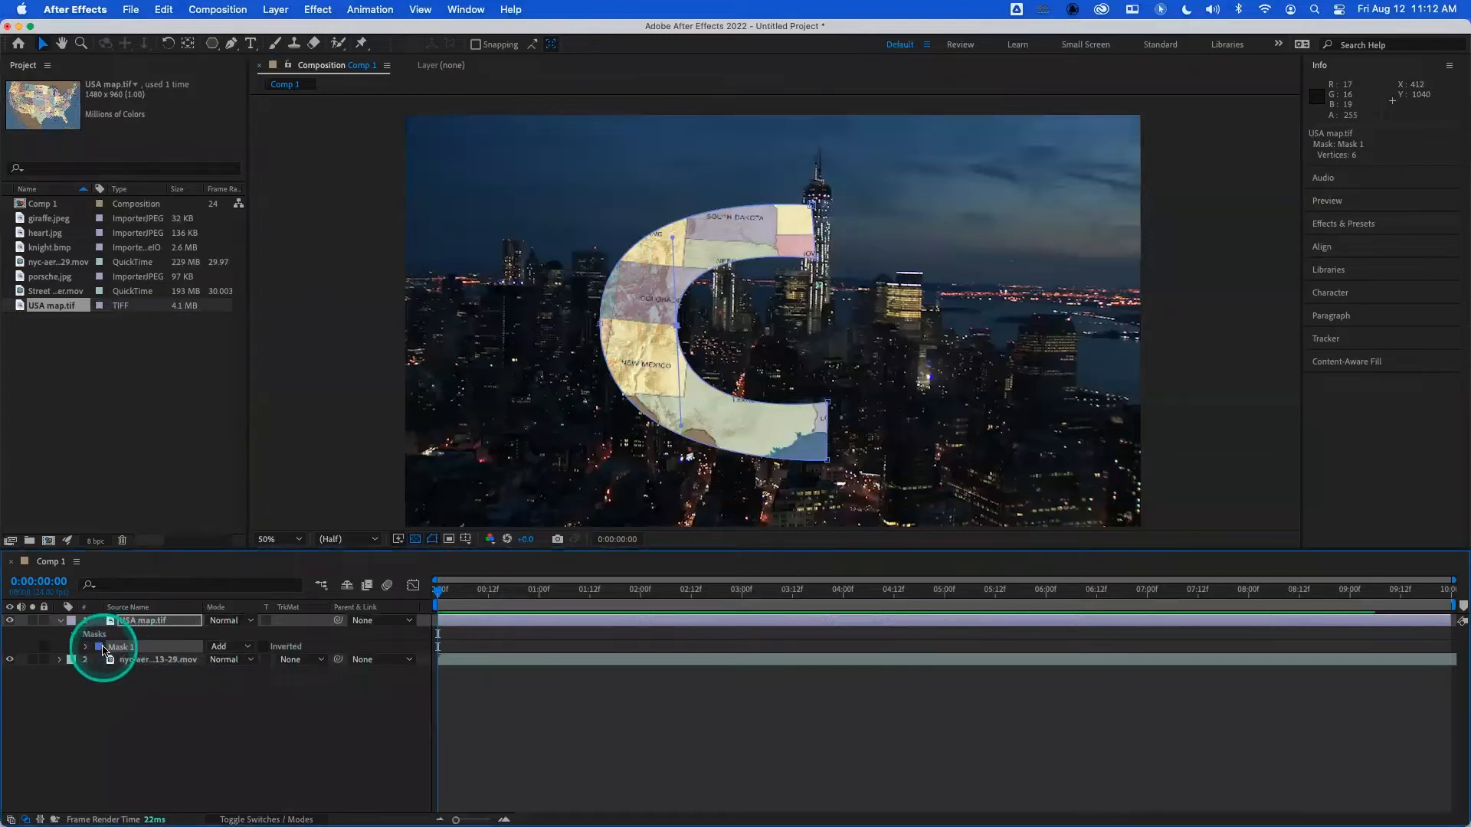
- Delete the finished C-shaped mask from the USA map.tif layer
left_click(103, 649)
left_click(114, 649)
key("Delete")
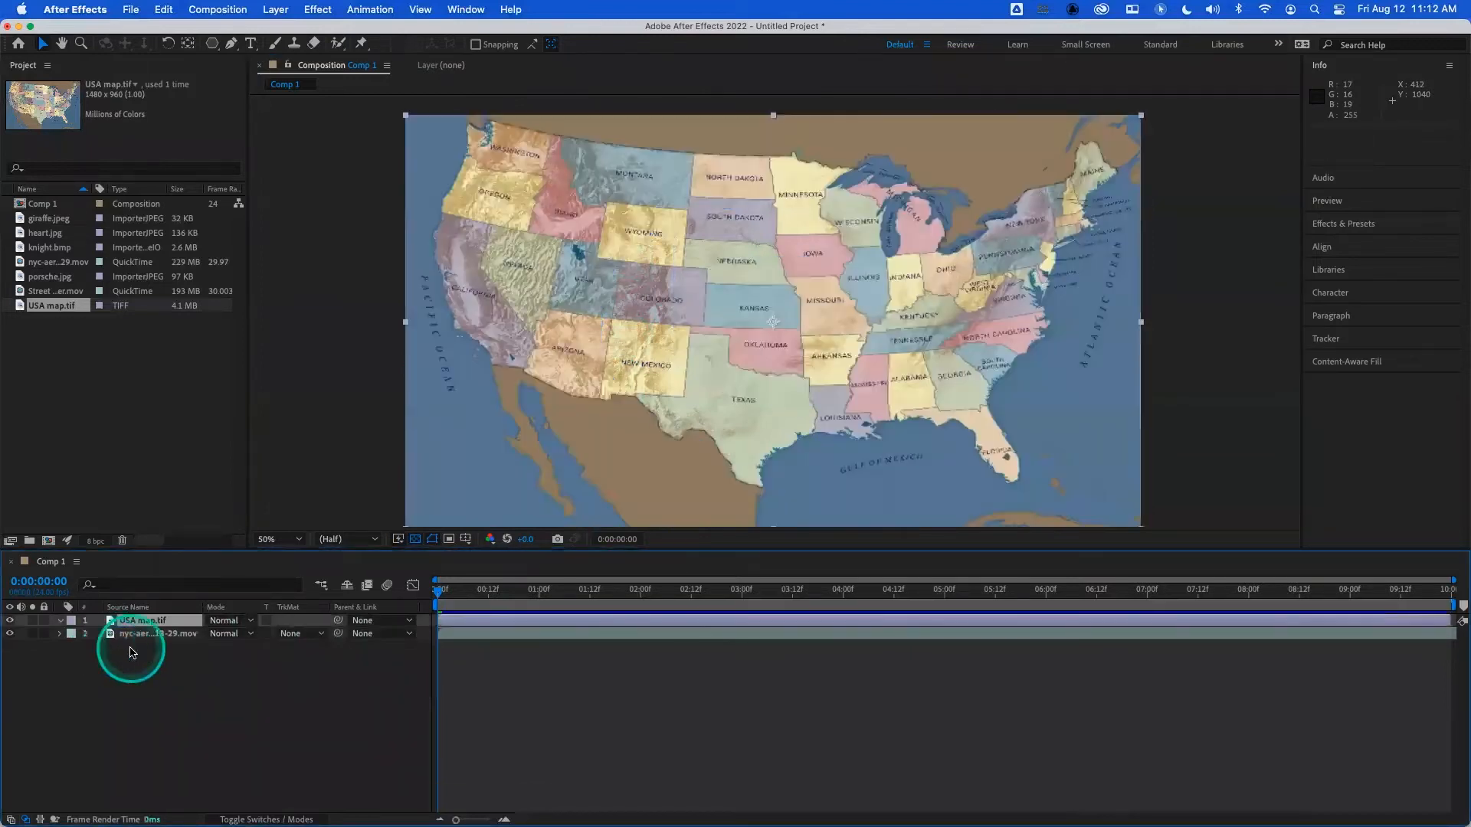
- Draw a closed M-shaped mask with ten straight-sided Pen points across the central states on the USA map.tif layer
left_click(232, 46)
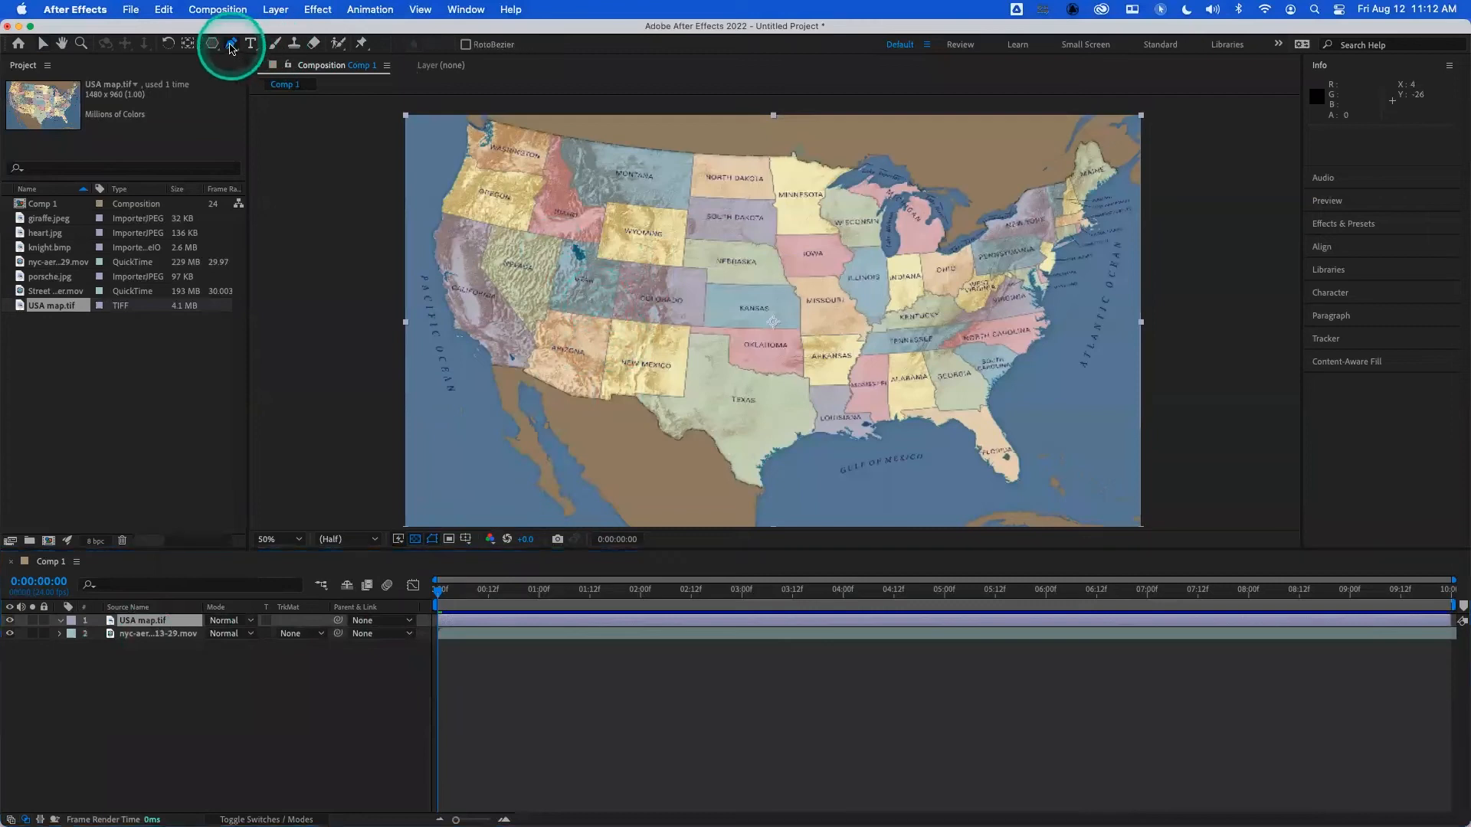
left_click(670, 431)
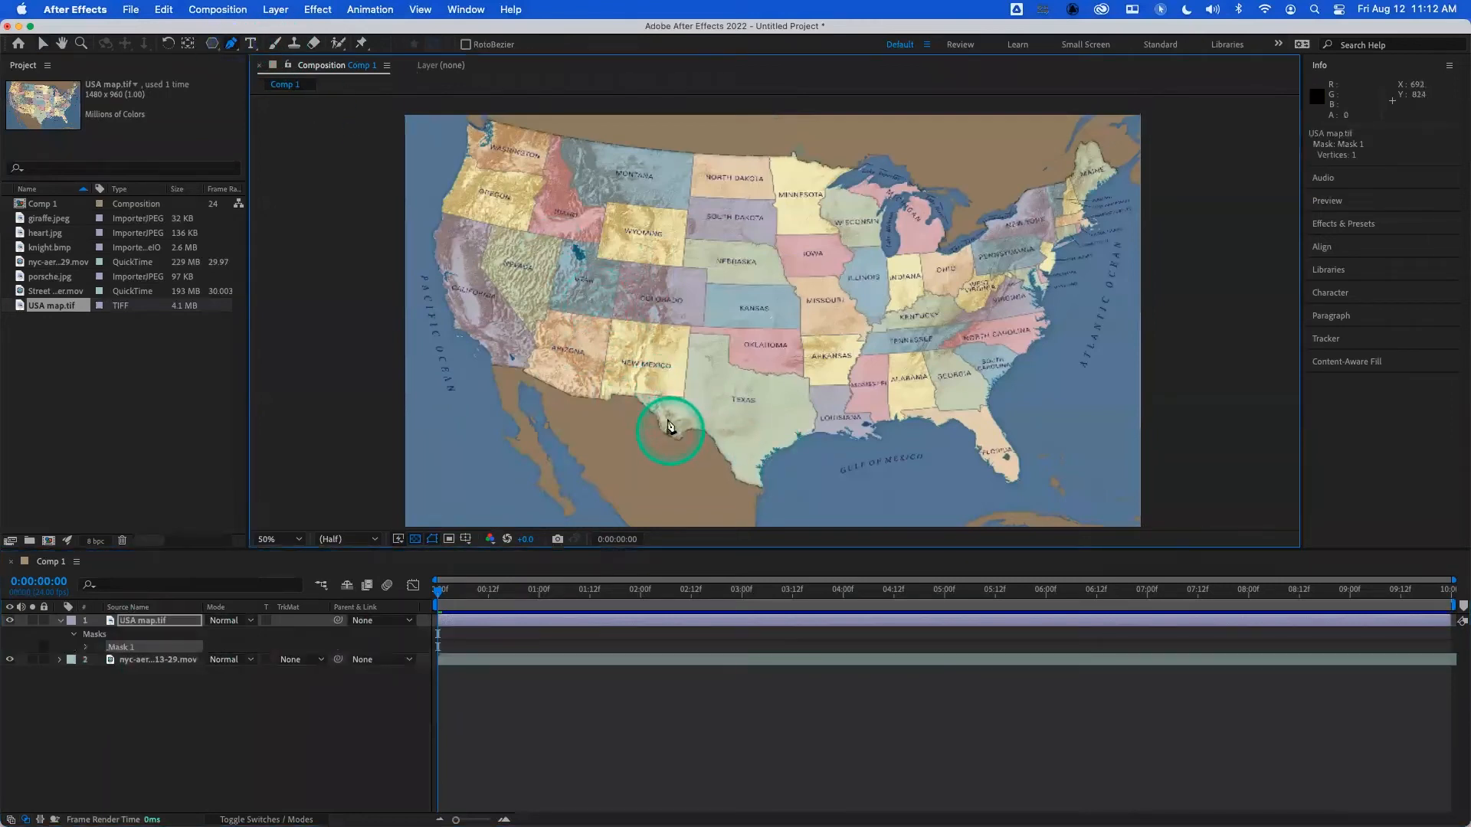
left_click(709, 225)
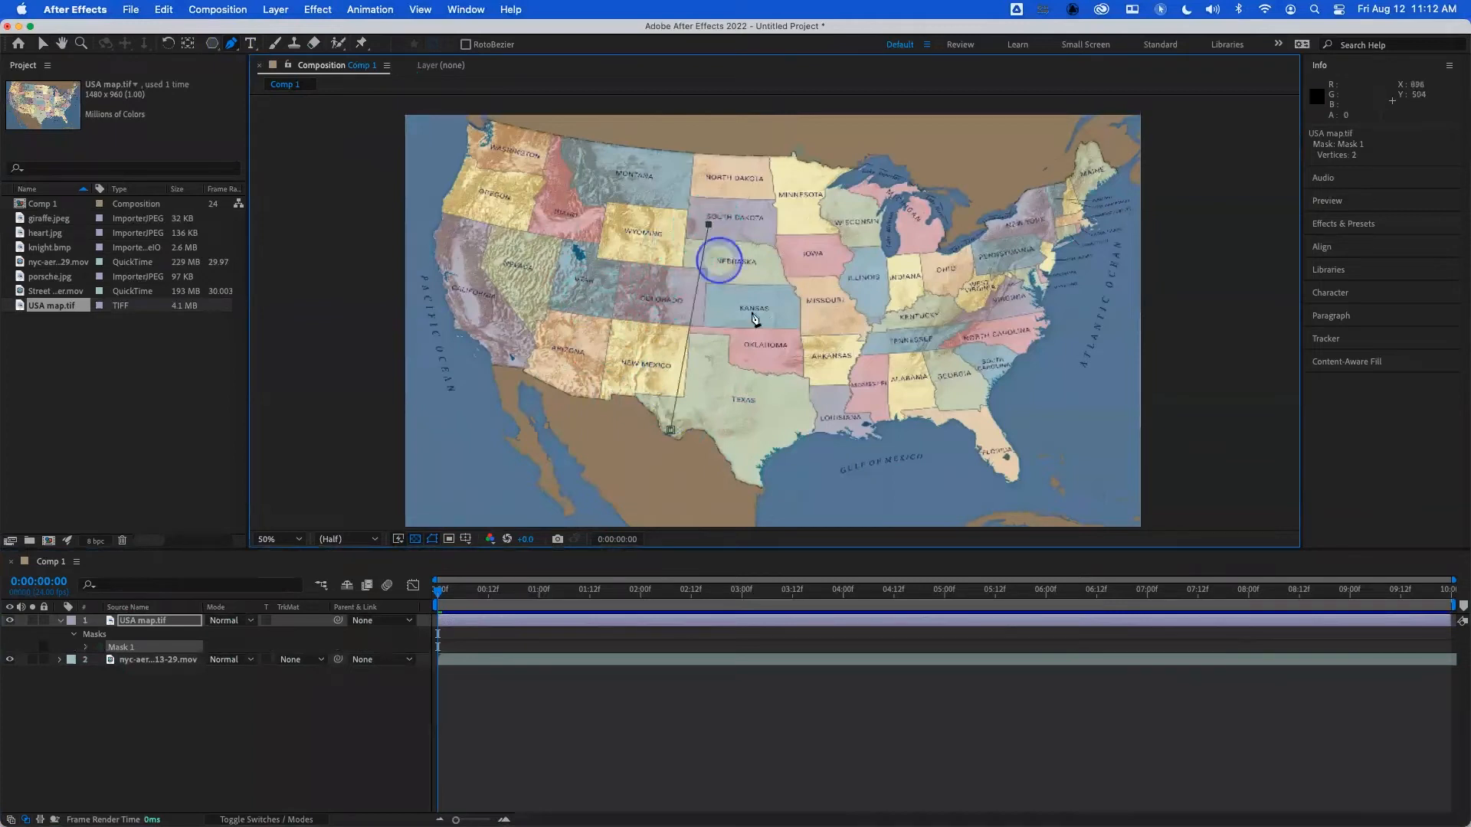
left_click(790, 331)
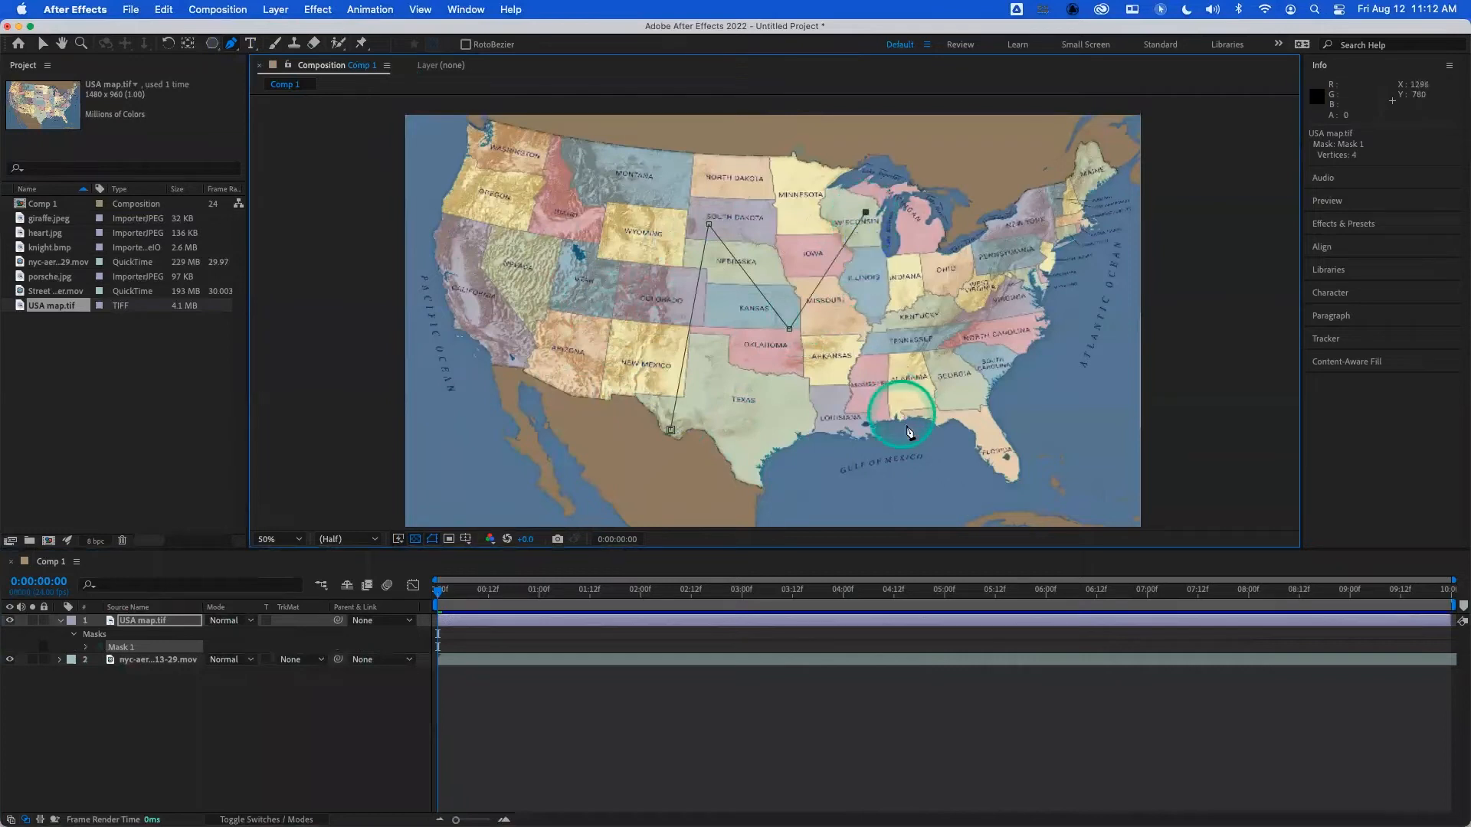
left_click(858, 468)
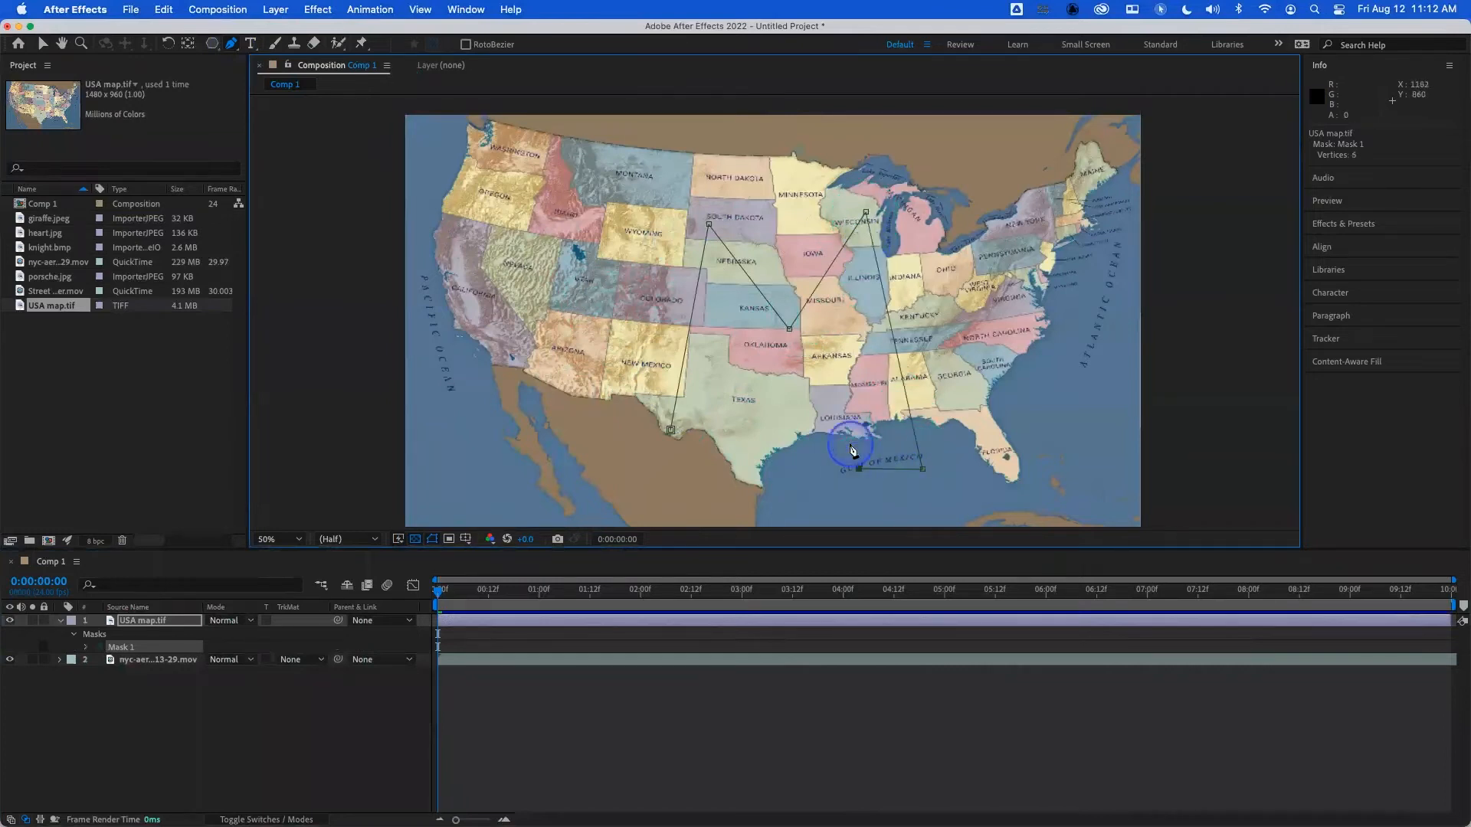
left_click(841, 350)
left_click(788, 419)
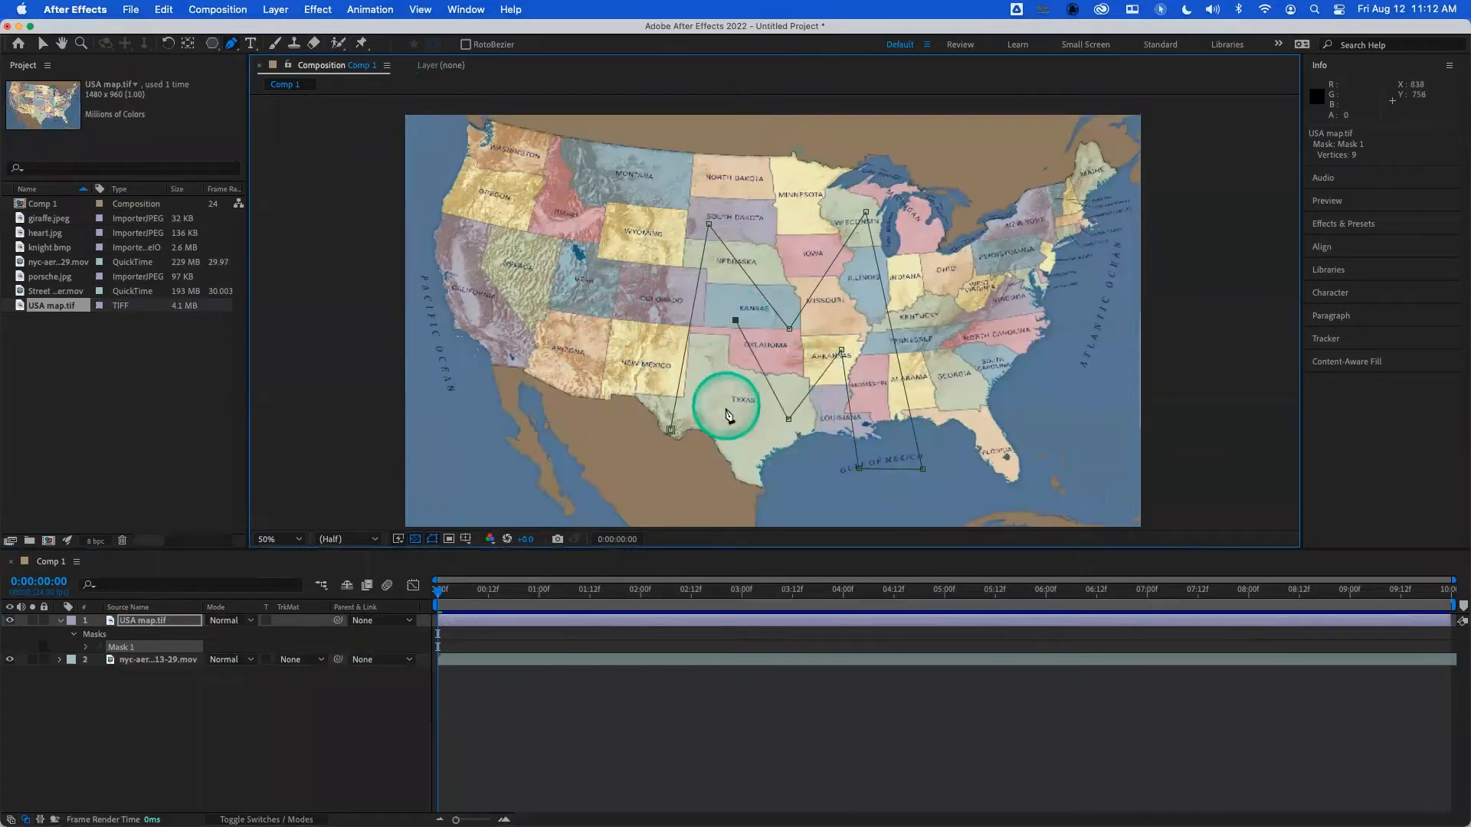
left_click(717, 438)
left_click(670, 431)
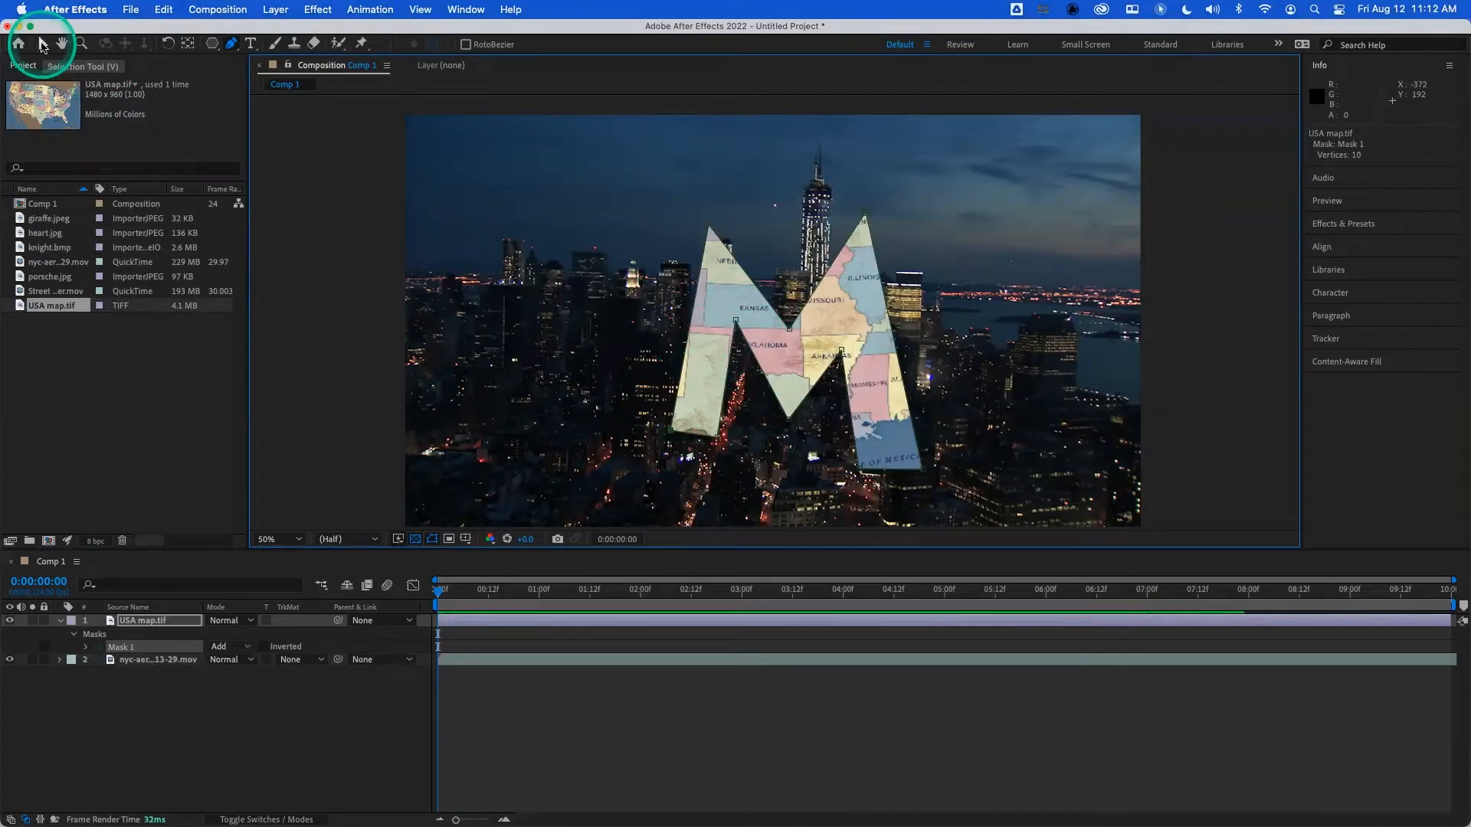
- Change the M-shaped mask's outline colour to white
left_click(42, 46)
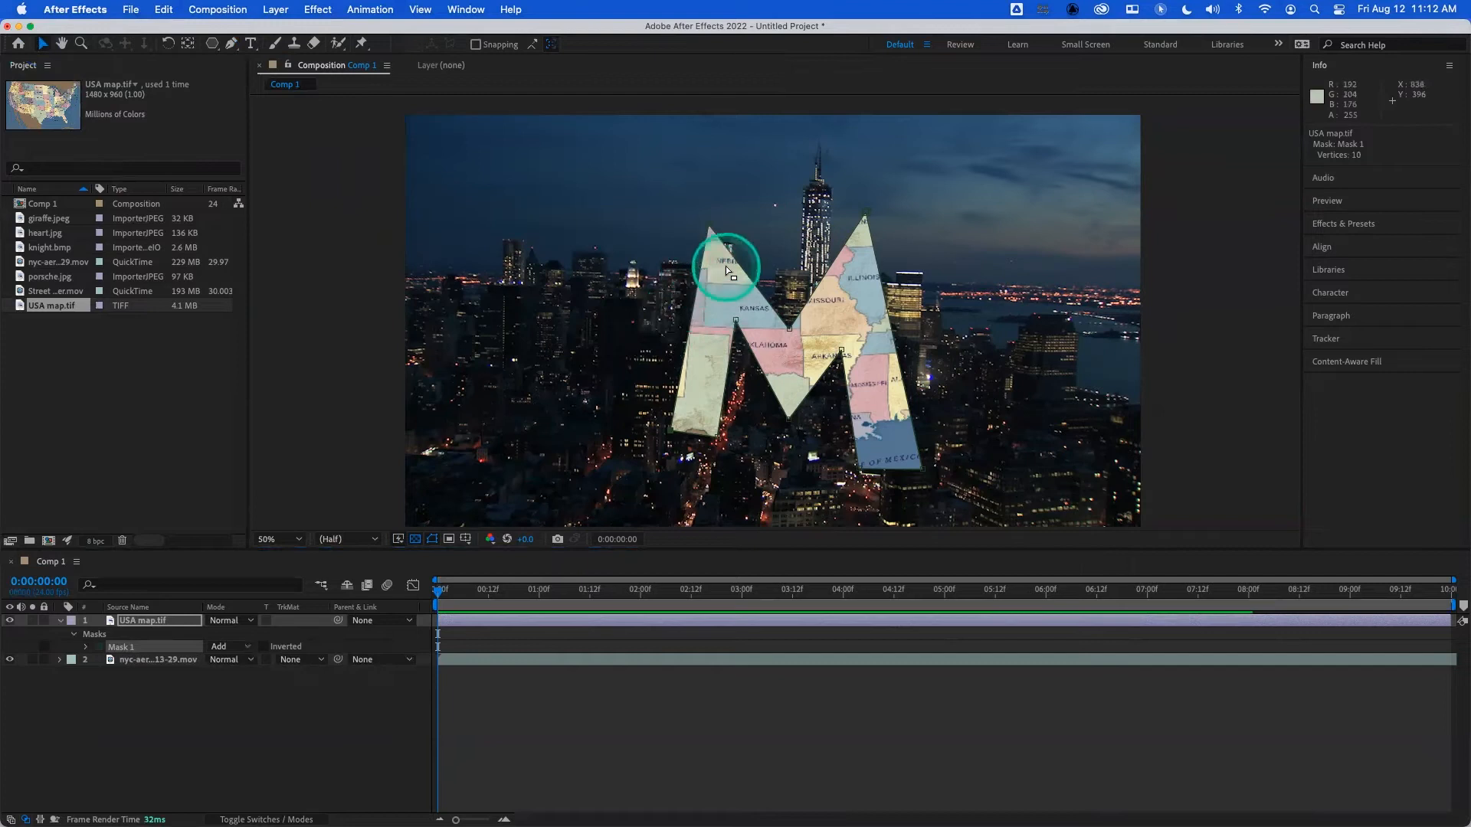
left_click(181, 621)
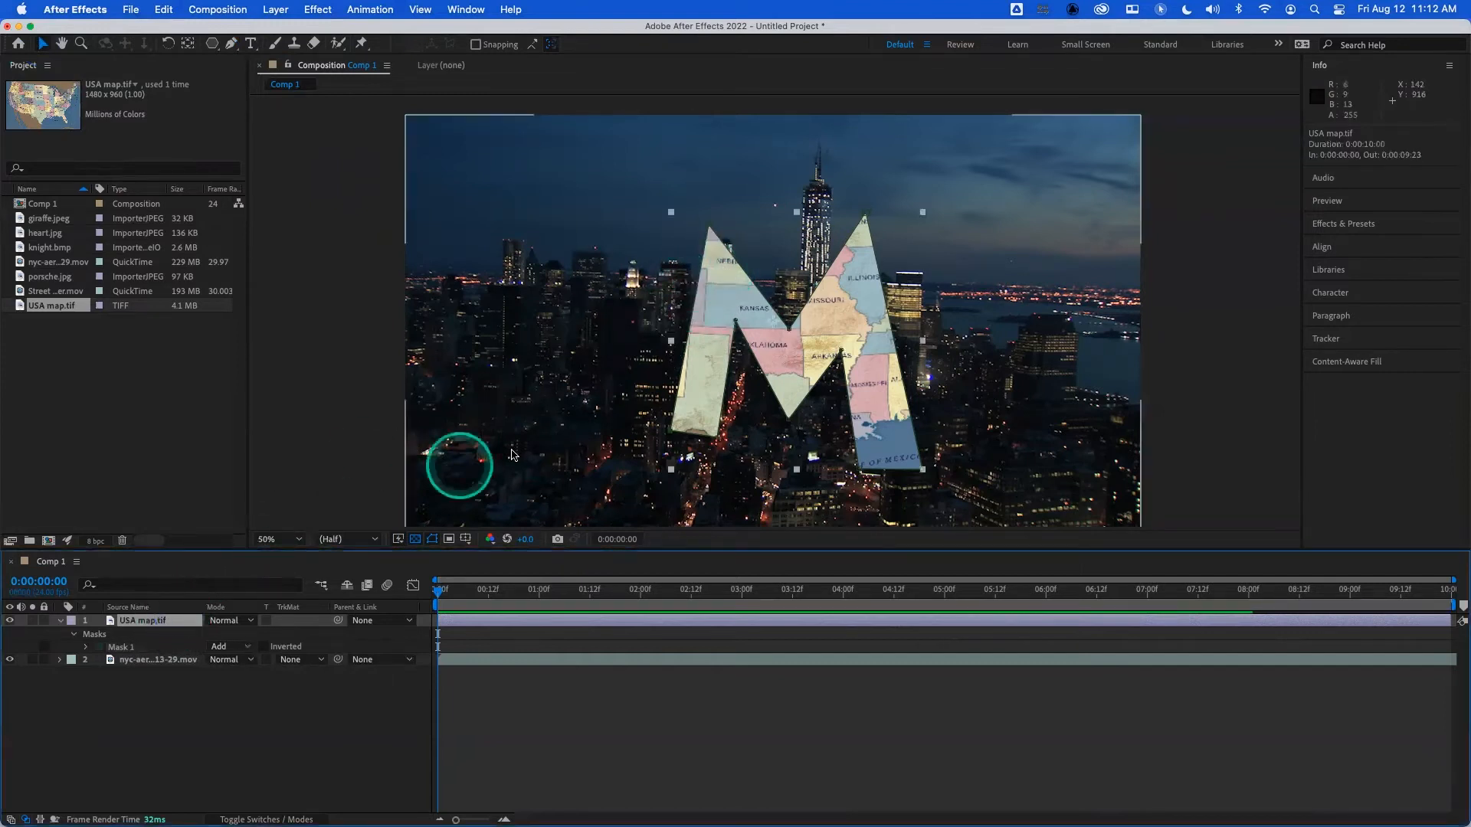
left_click(671, 433)
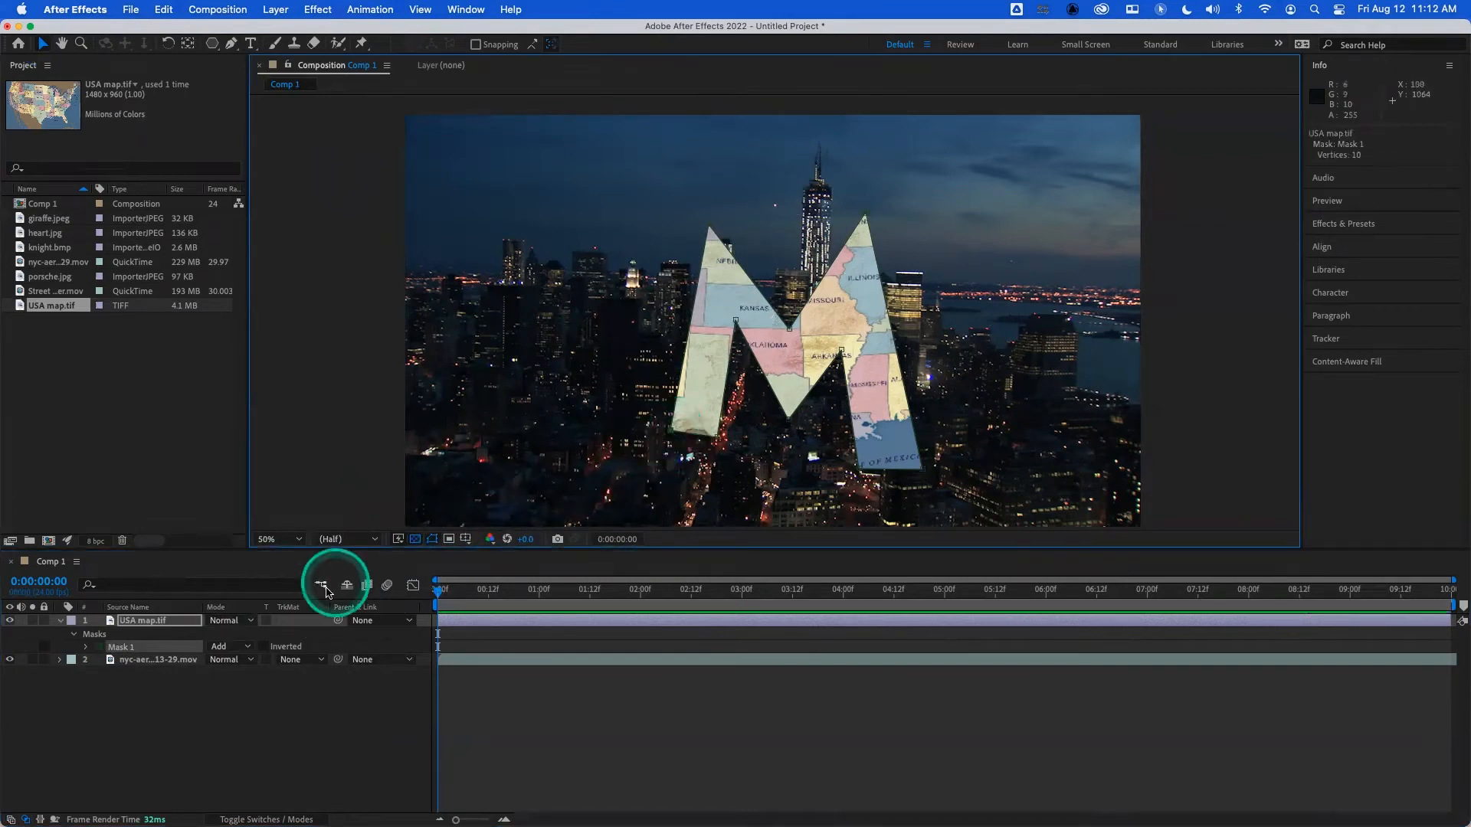
left_click(100, 648)
left_click_drag(595, 499, 518, 383)
left_click(824, 384)
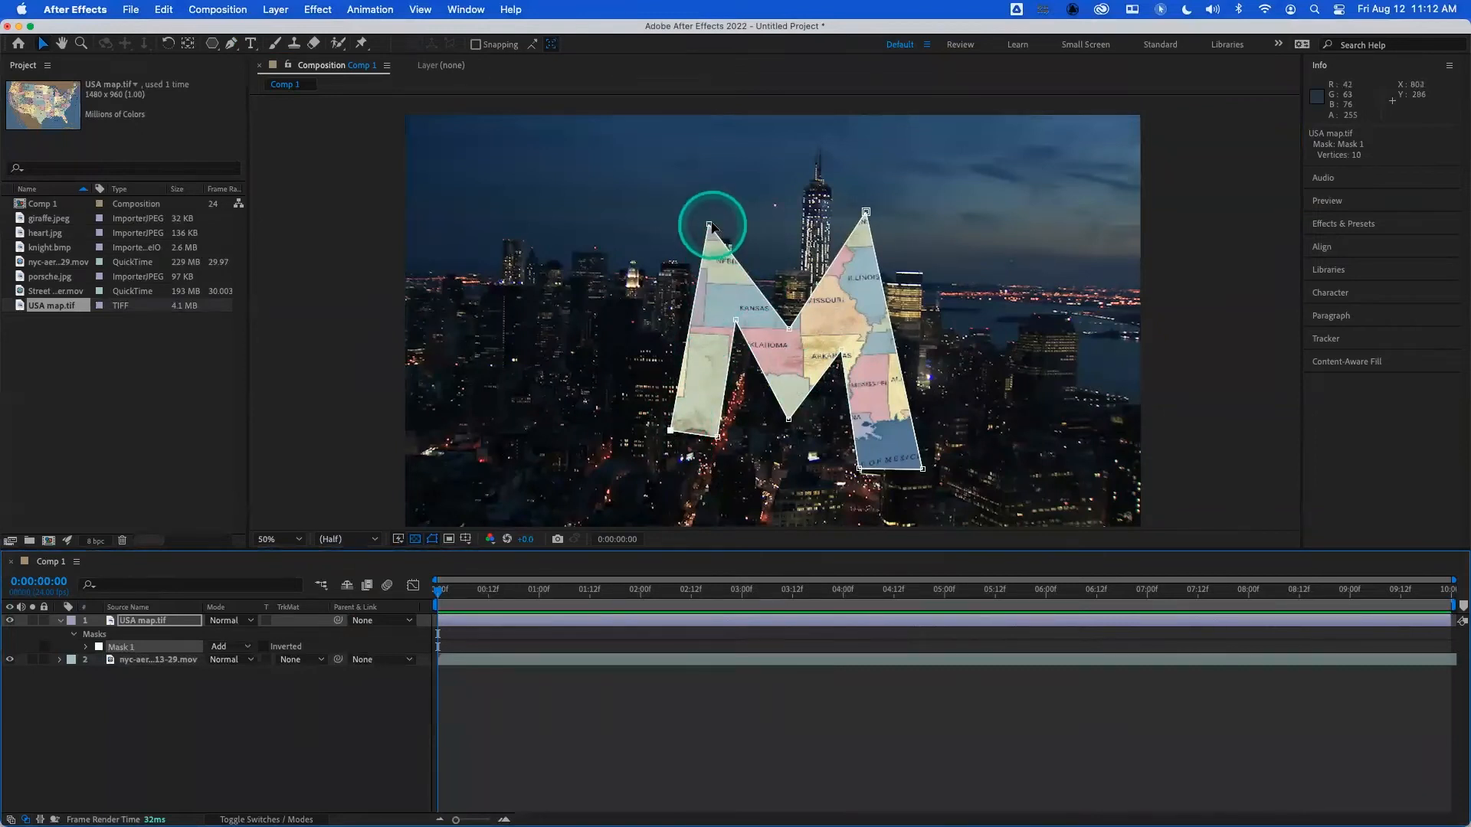
- Convert the M mask's two peaks, left inner arch and upper middle valley into curves, adjusting their direction handles
mouse_move(709, 224)
left_mouse_down()
mouse_move(743, 188)
mouse_move(770, 217)
left_mouse_up()
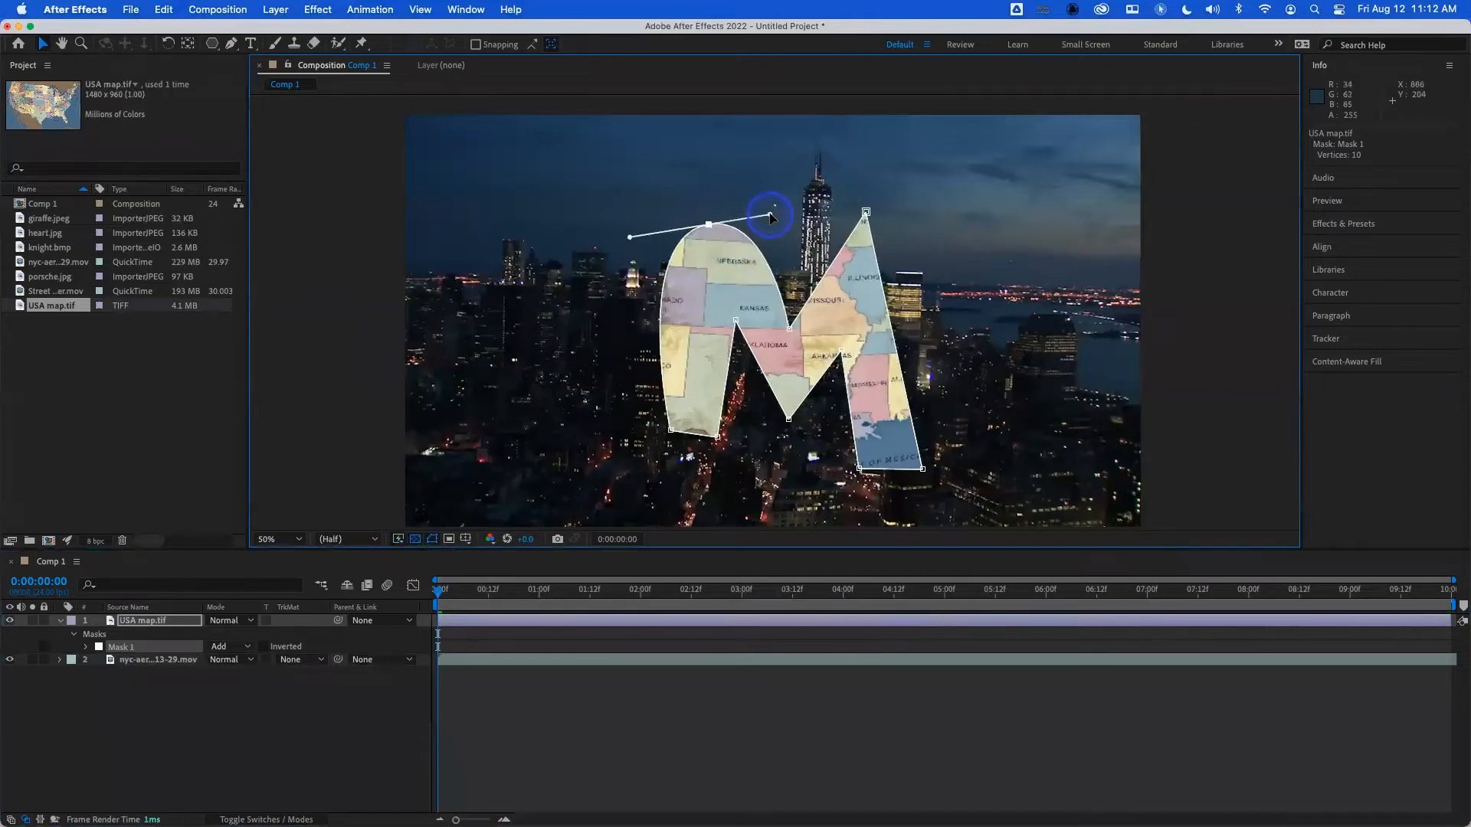
left_click(735, 320, "alt+super")
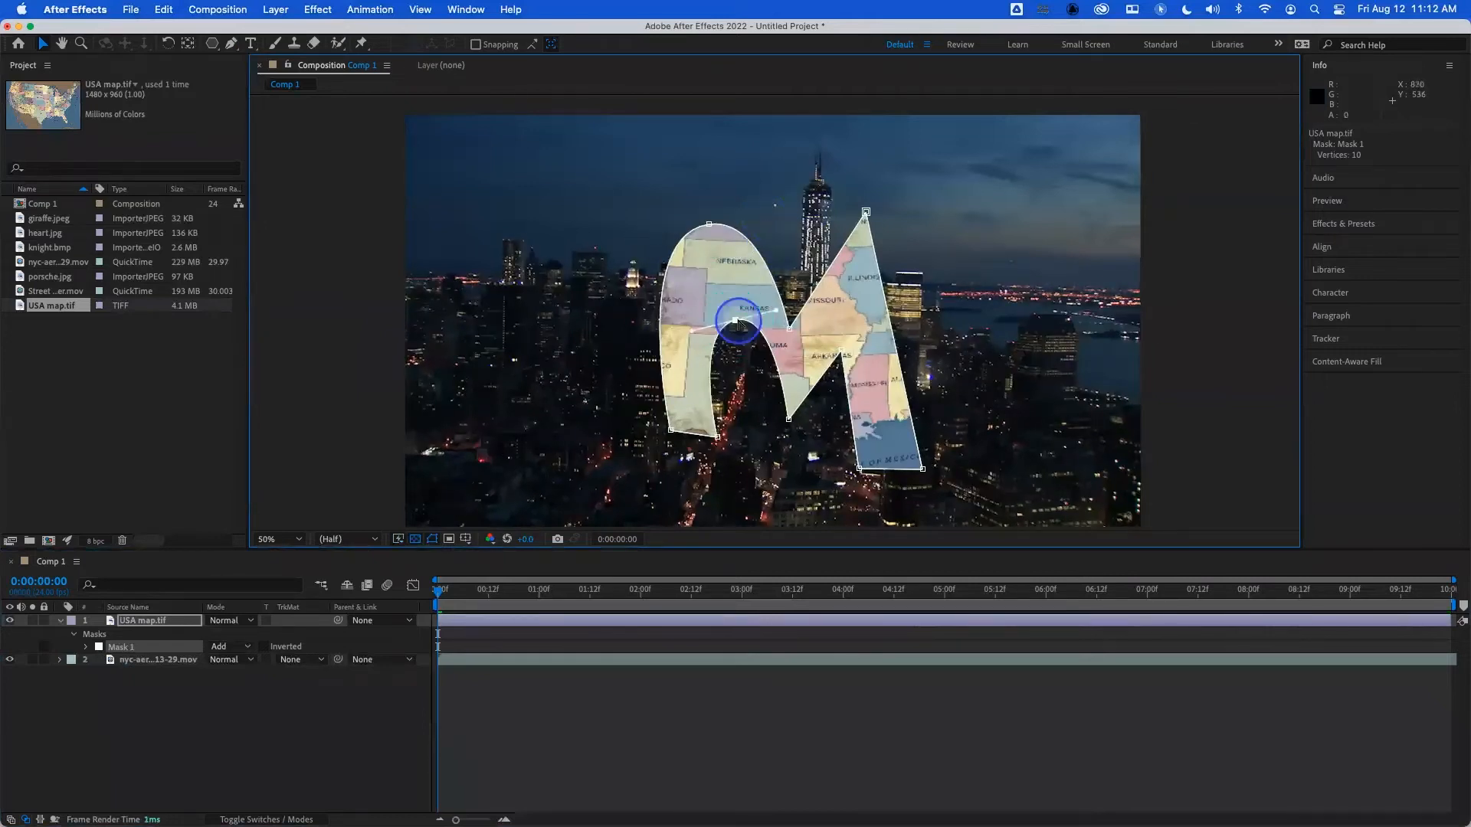
left_click_drag(736, 322, 681, 325)
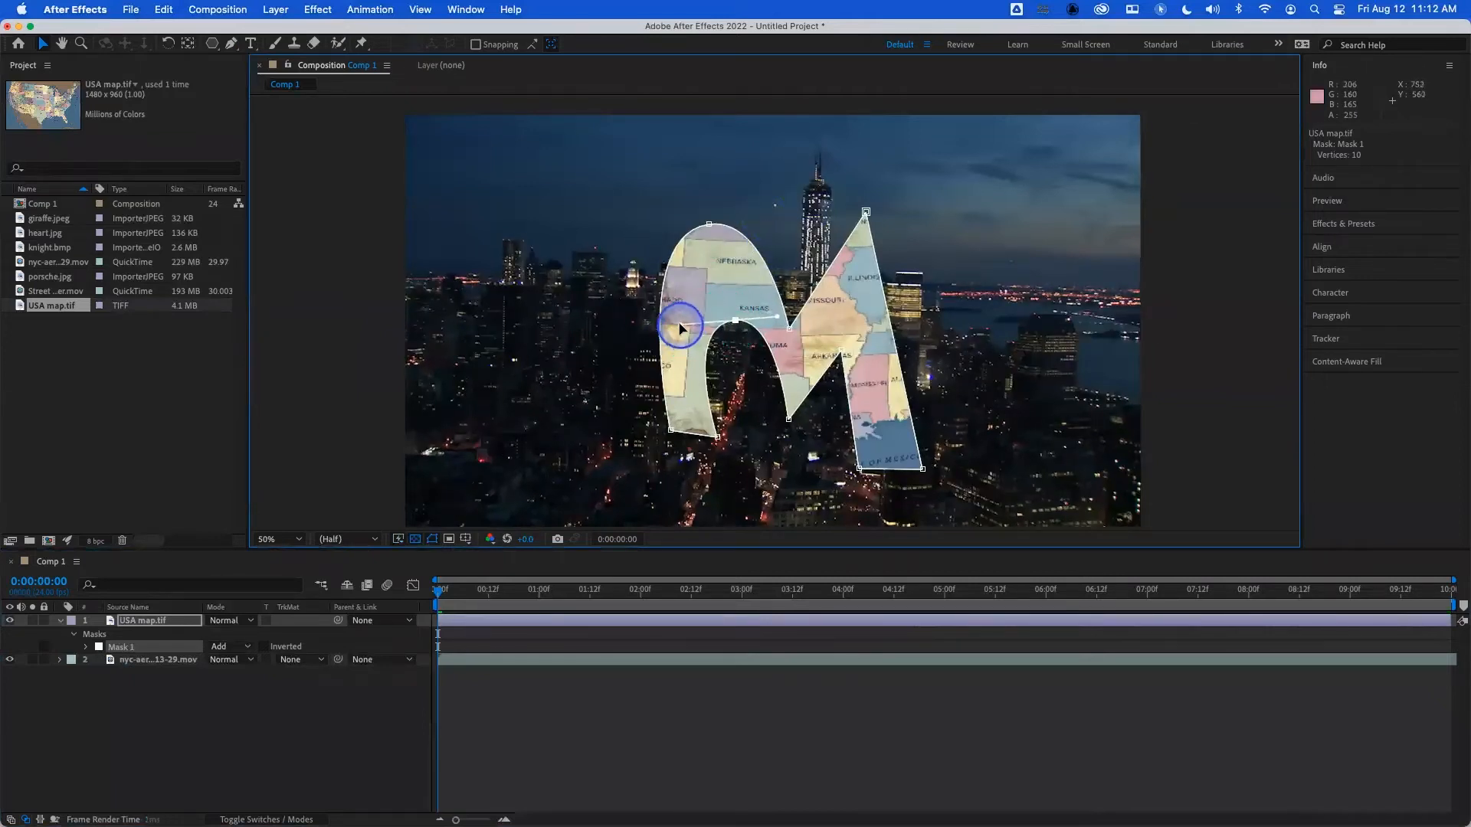
left_click(789, 329, "alt+super")
left_click_drag(866, 213, 812, 215)
left_click_drag(967, 215, 953, 209)
- Round the M mask's lower middle point and right inner arch, and refine the handles of its upper valley vertex
left_click(804, 418)
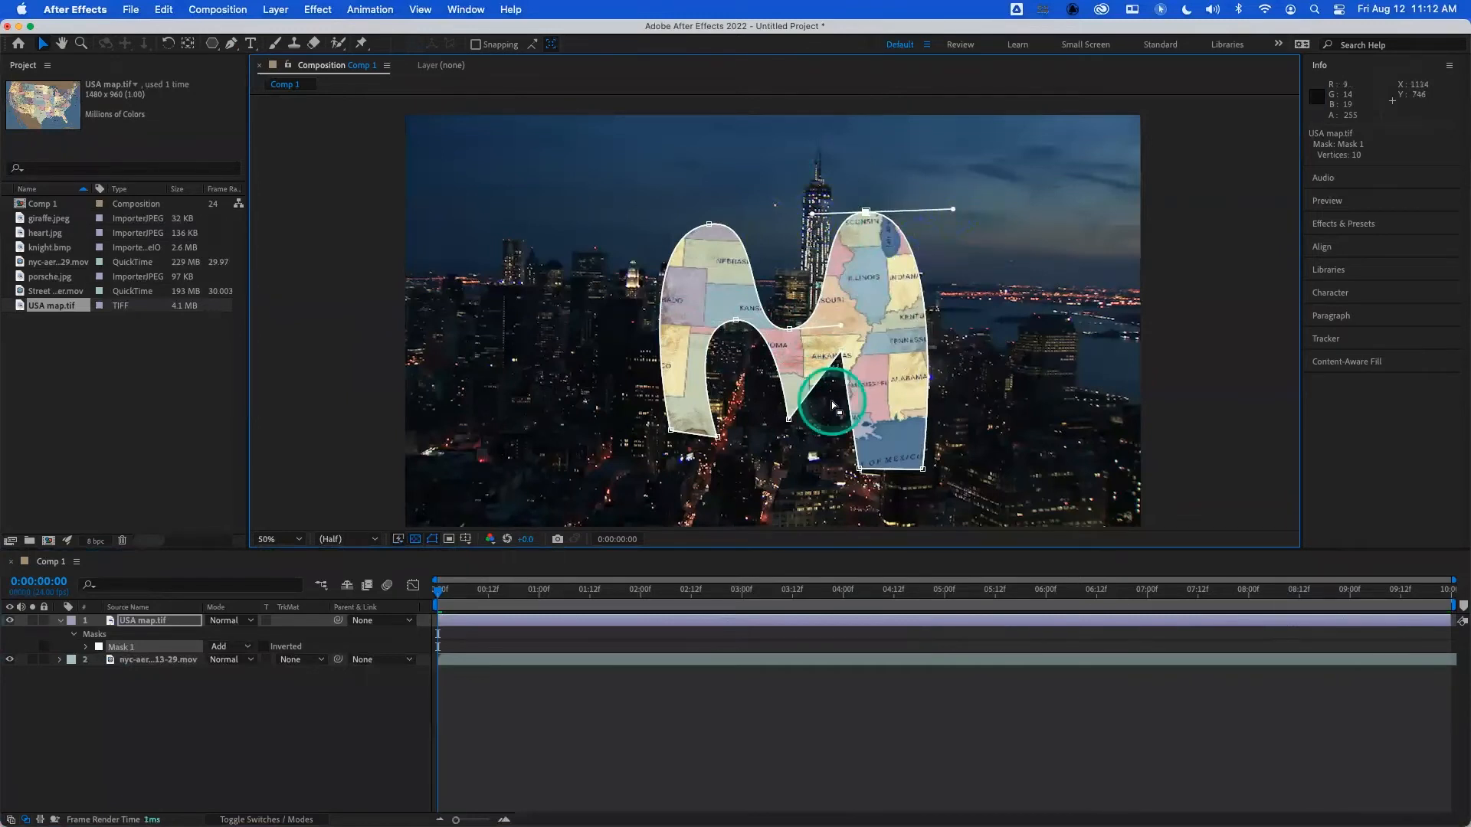
left_click(789, 419, "alt+super")
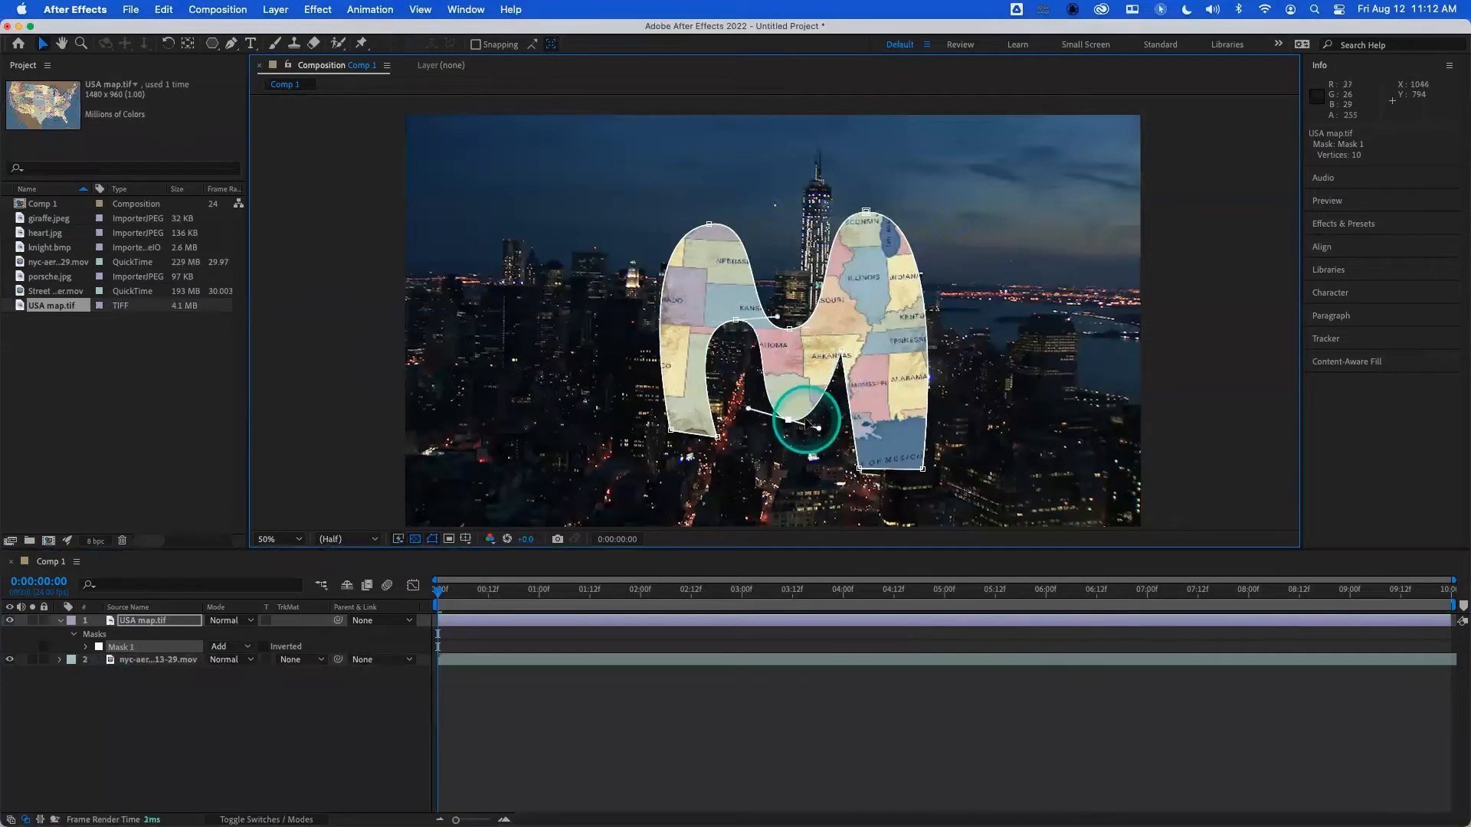
left_click_drag(841, 354, 887, 354)
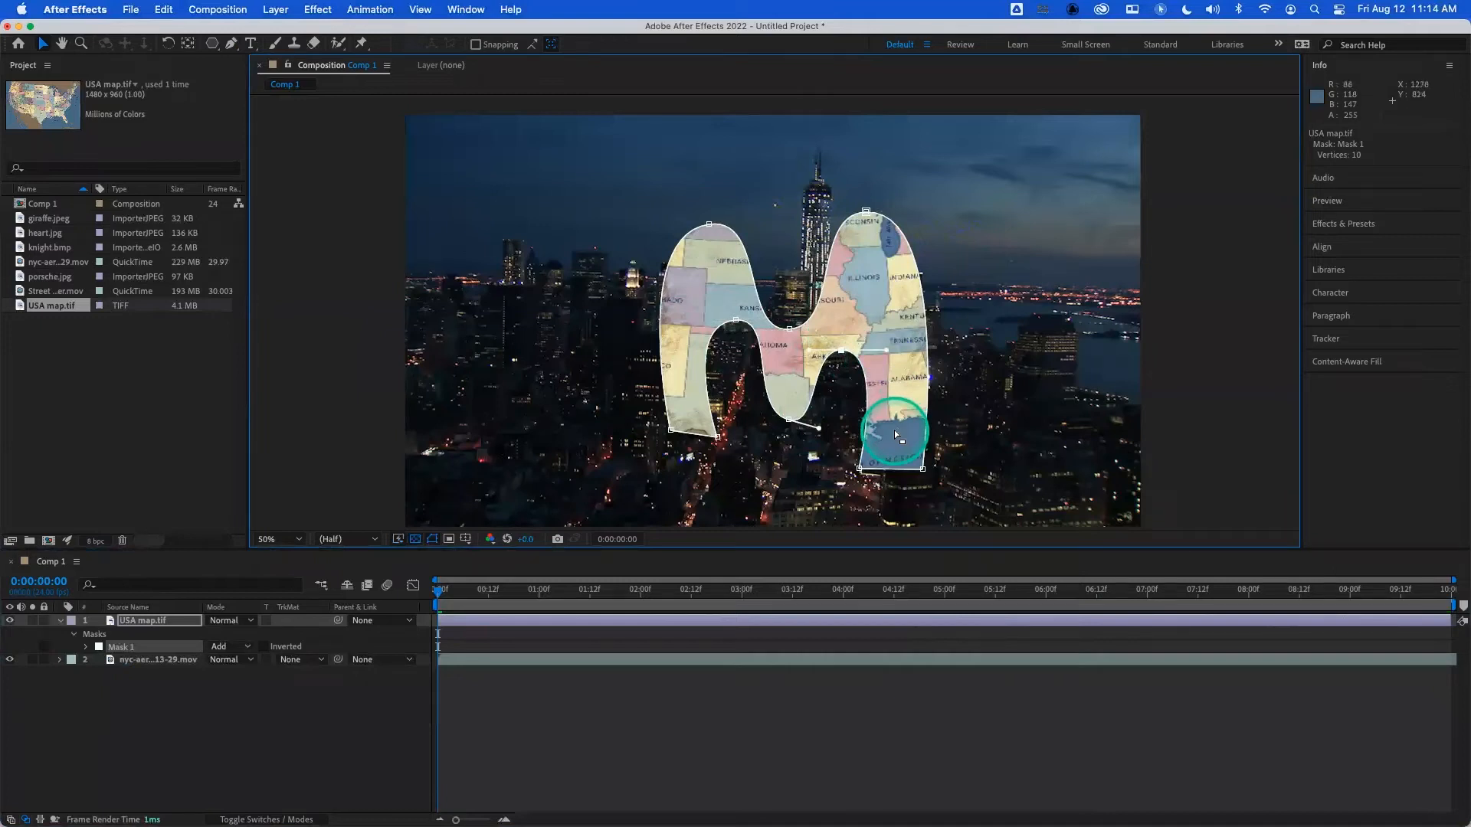
left_click(790, 330)
mouse_move(753, 337)
left_mouse_down()
mouse_move(716, 330)
mouse_move(759, 333)
left_mouse_up()
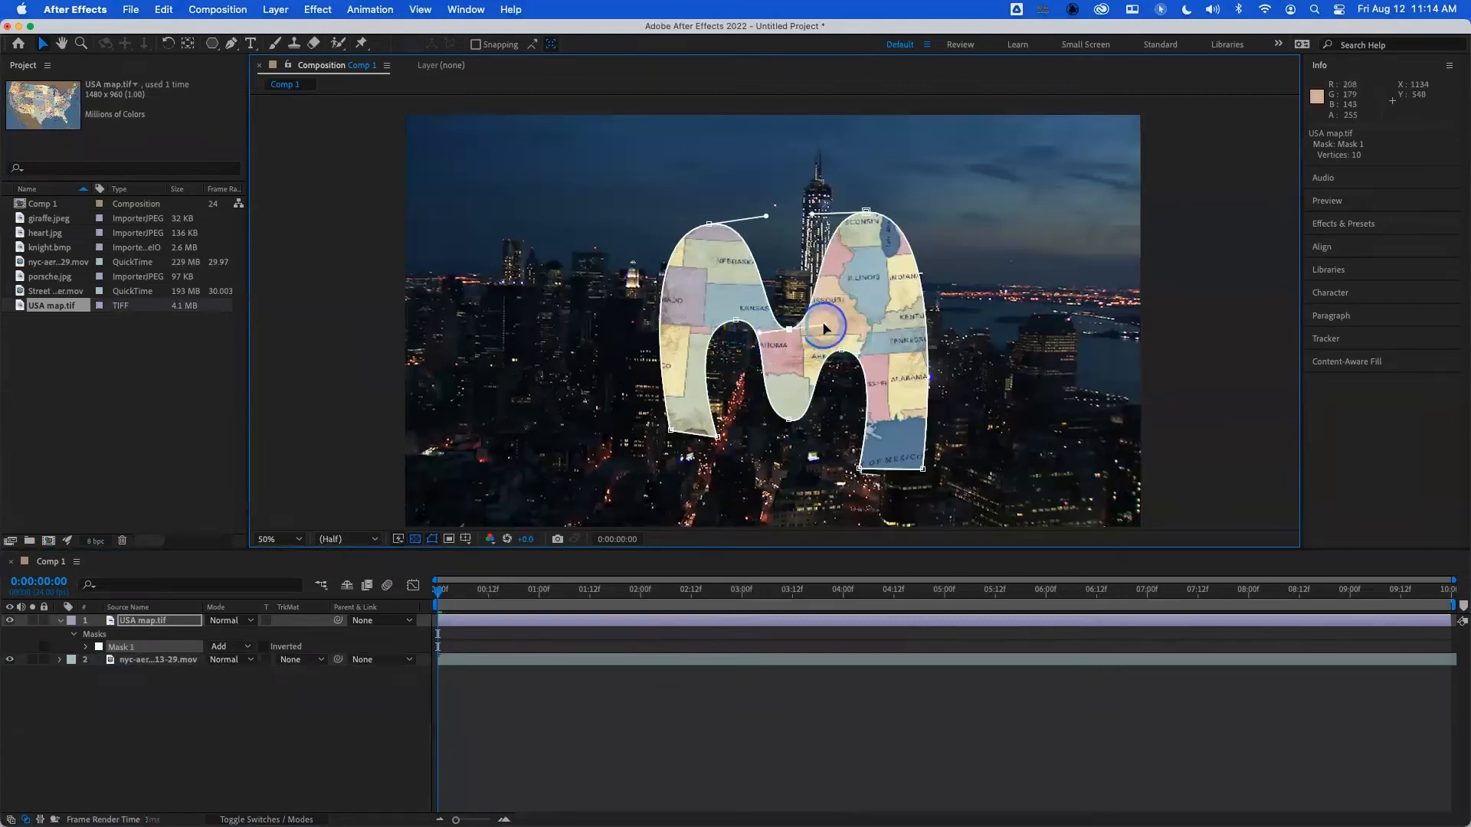
- Raise the M mask's lower middle vertex and reconvert it to a curve, rotating its handles and tilting those of the left peak
left_click_drag(789, 422, 749, 399)
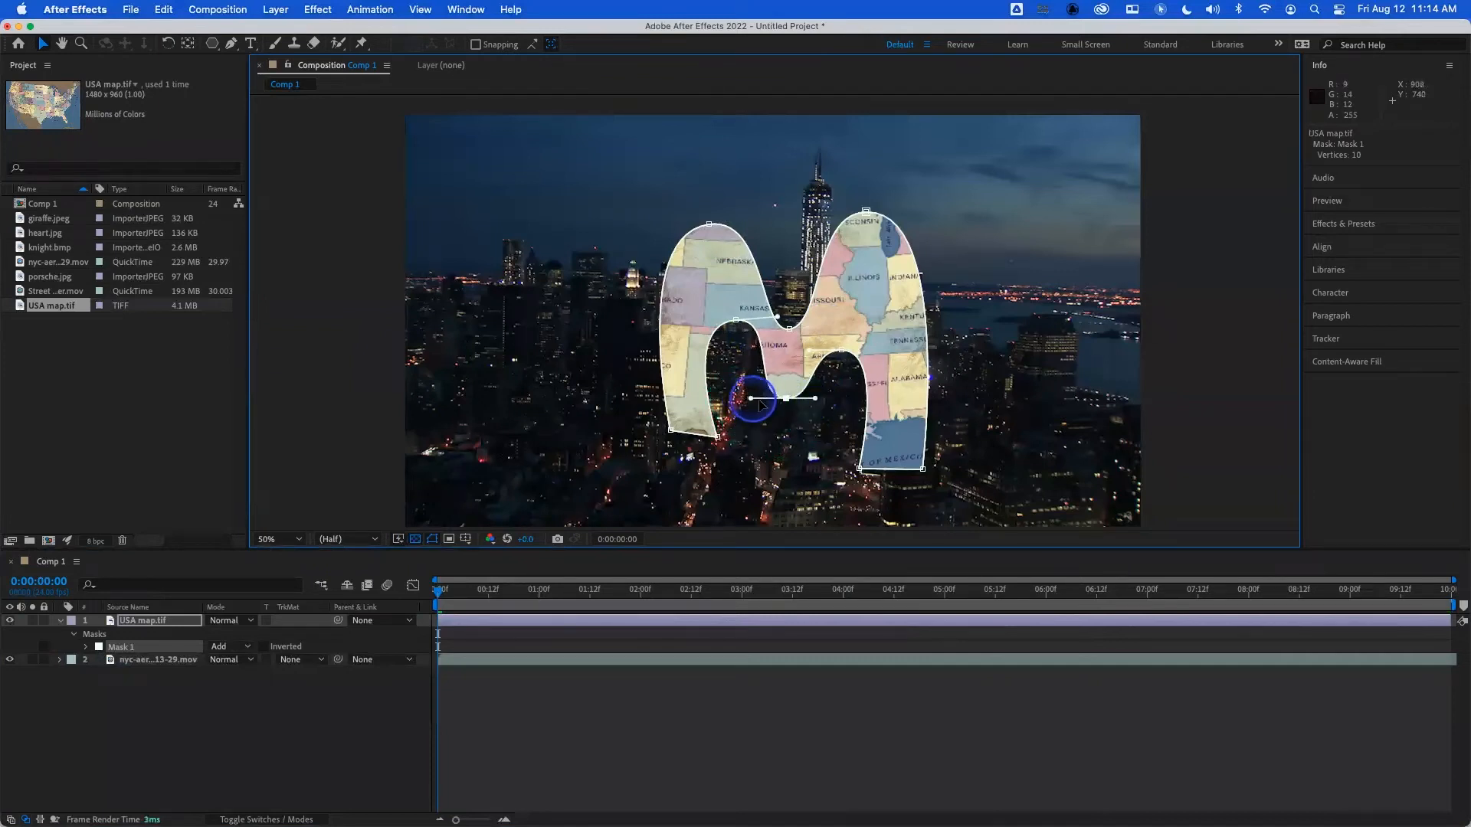
left_click(786, 398, "alt+super")
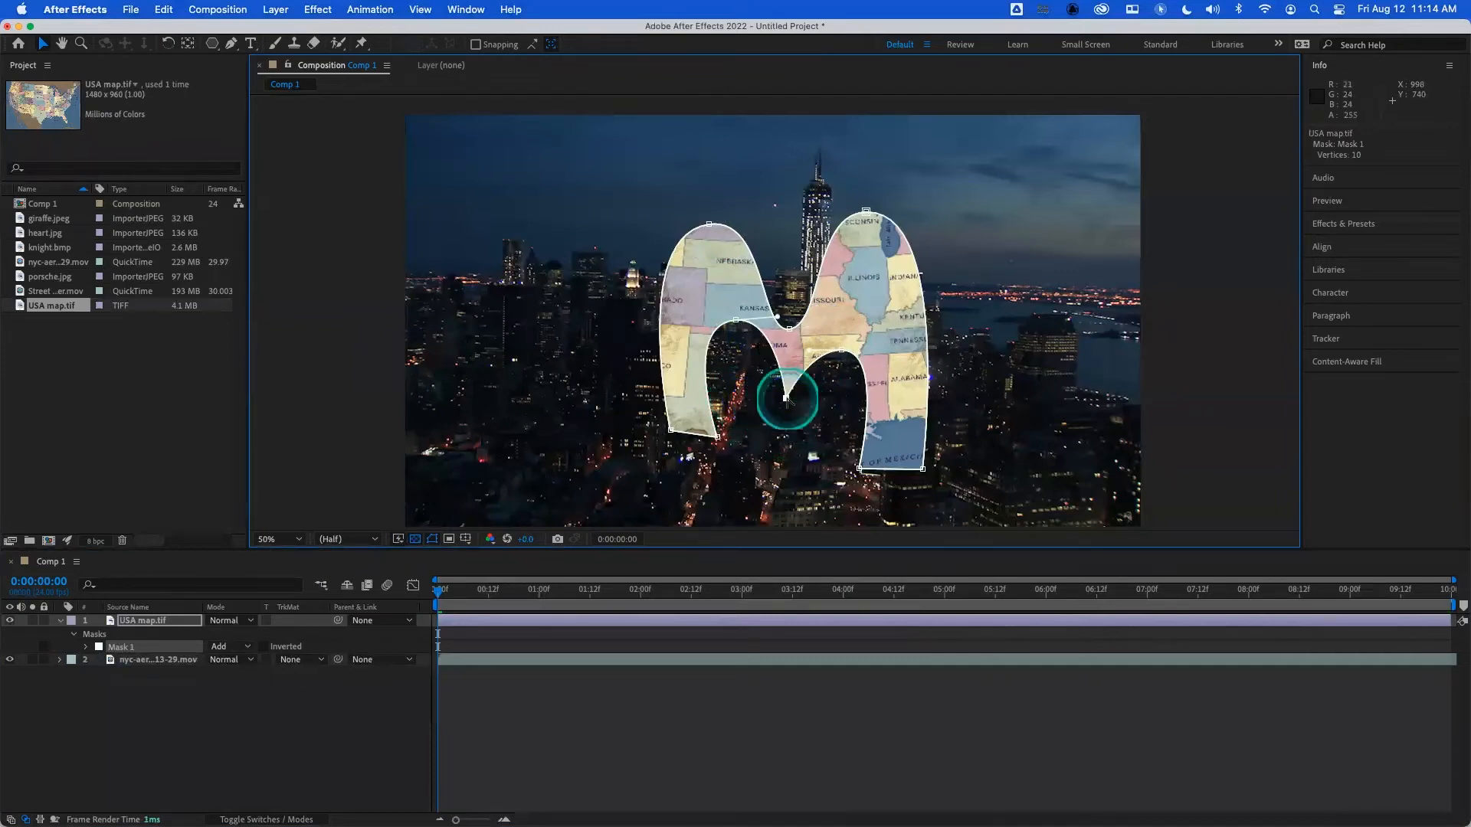
left_click(787, 399, "alt+super")
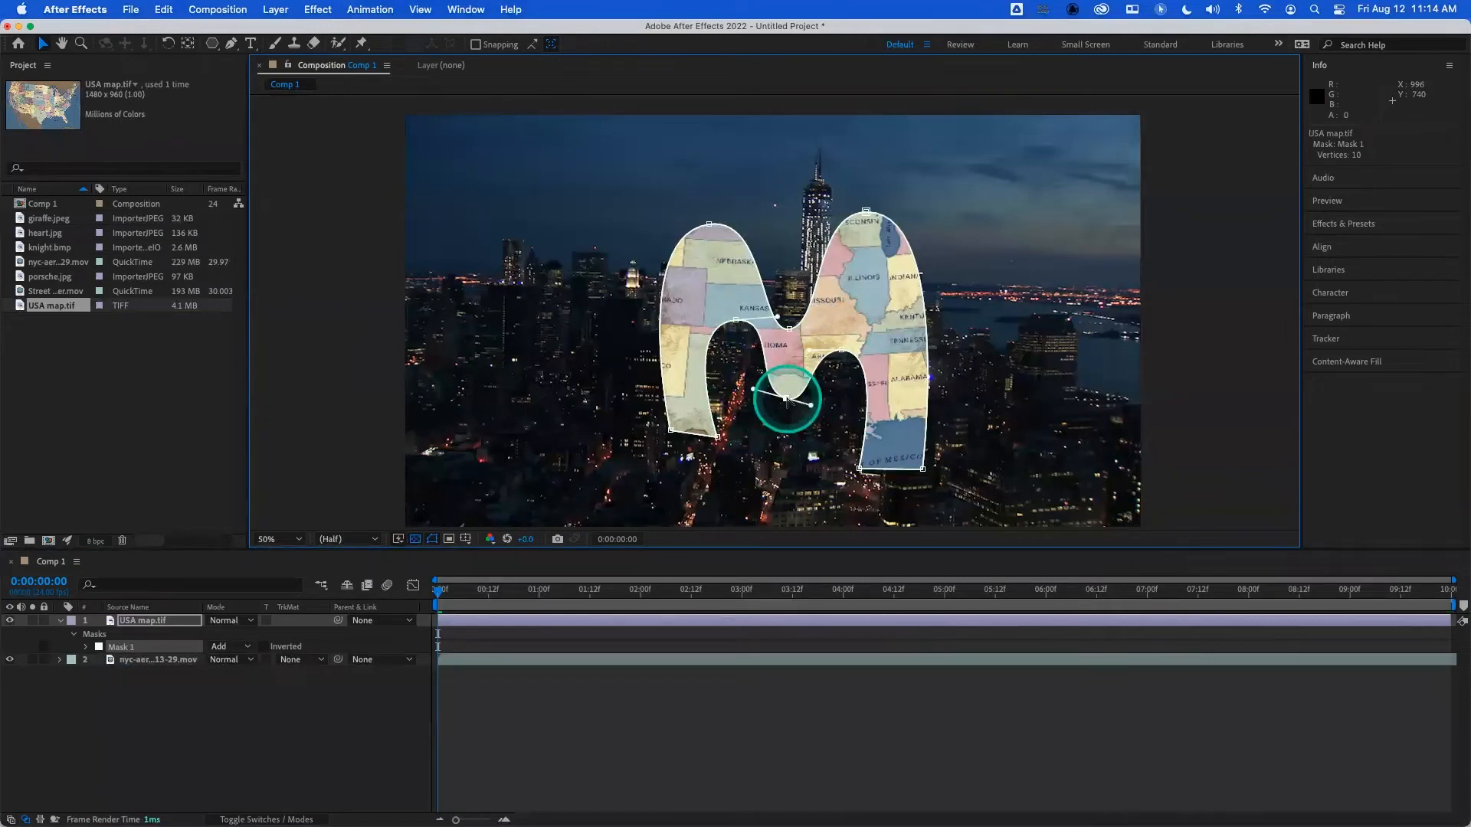
left_click(812, 405)
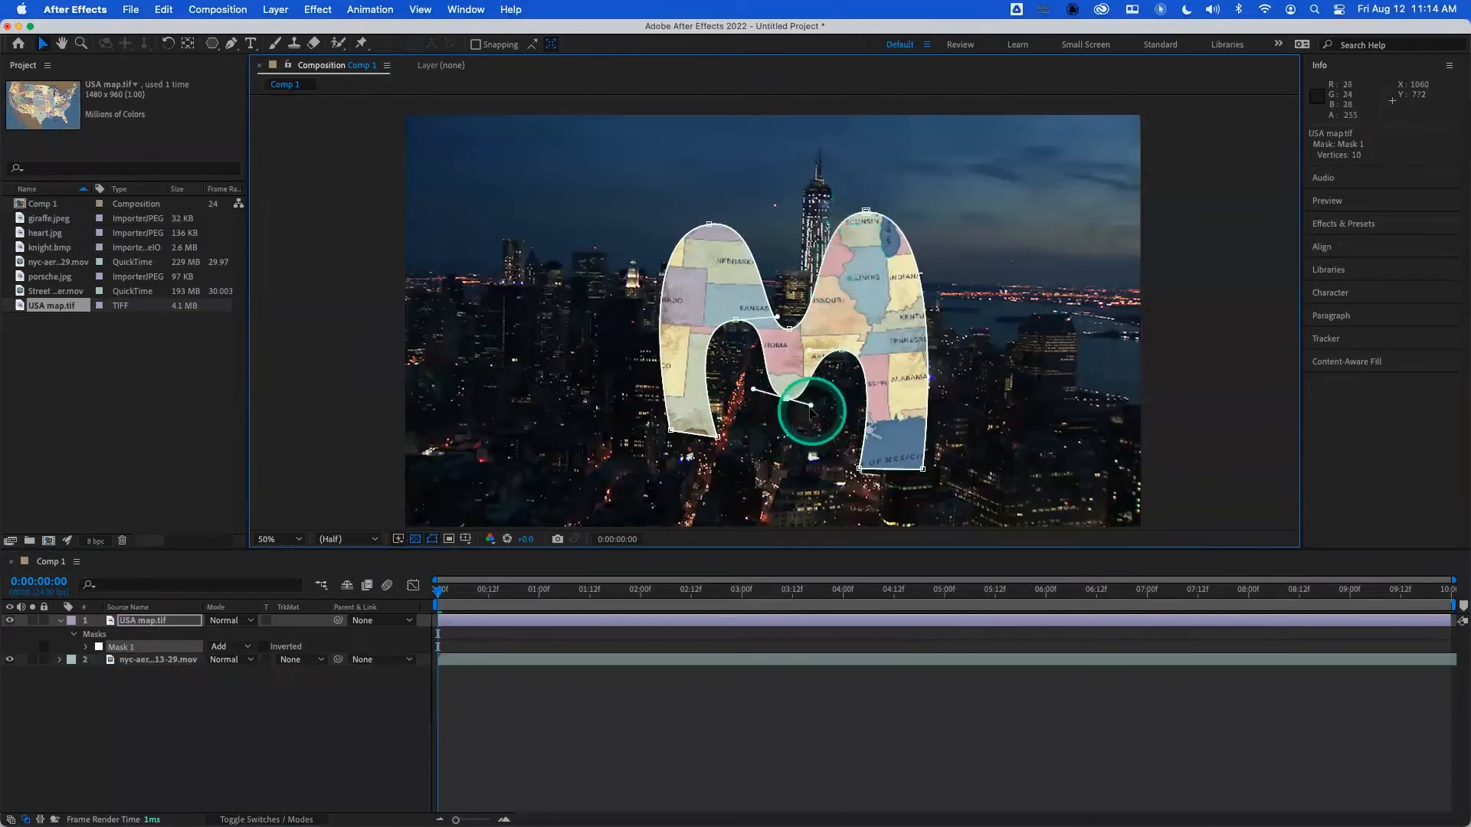
left_click_drag(811, 405, 817, 396)
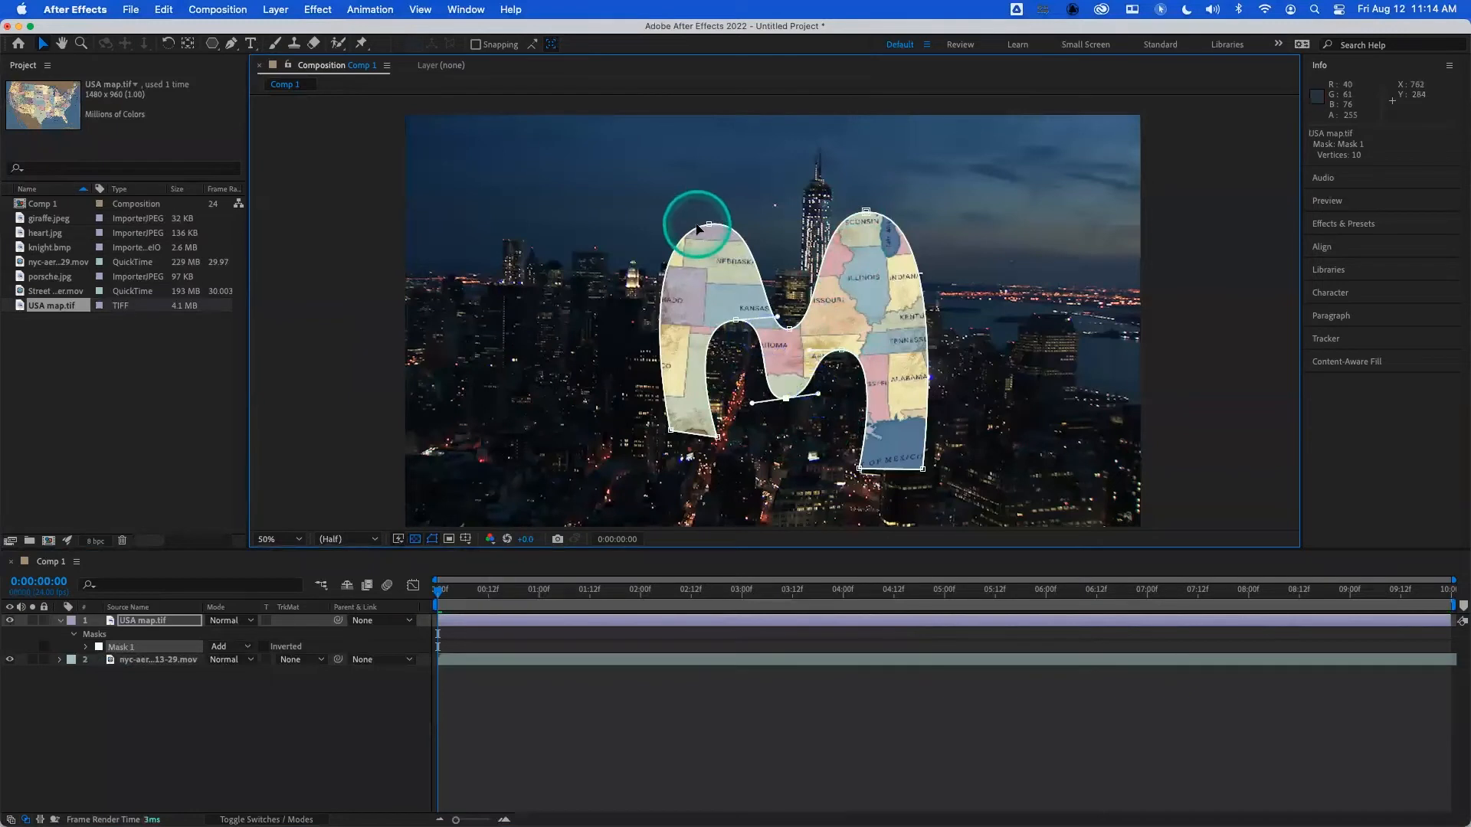
left_click_drag(708, 225, 743, 195)
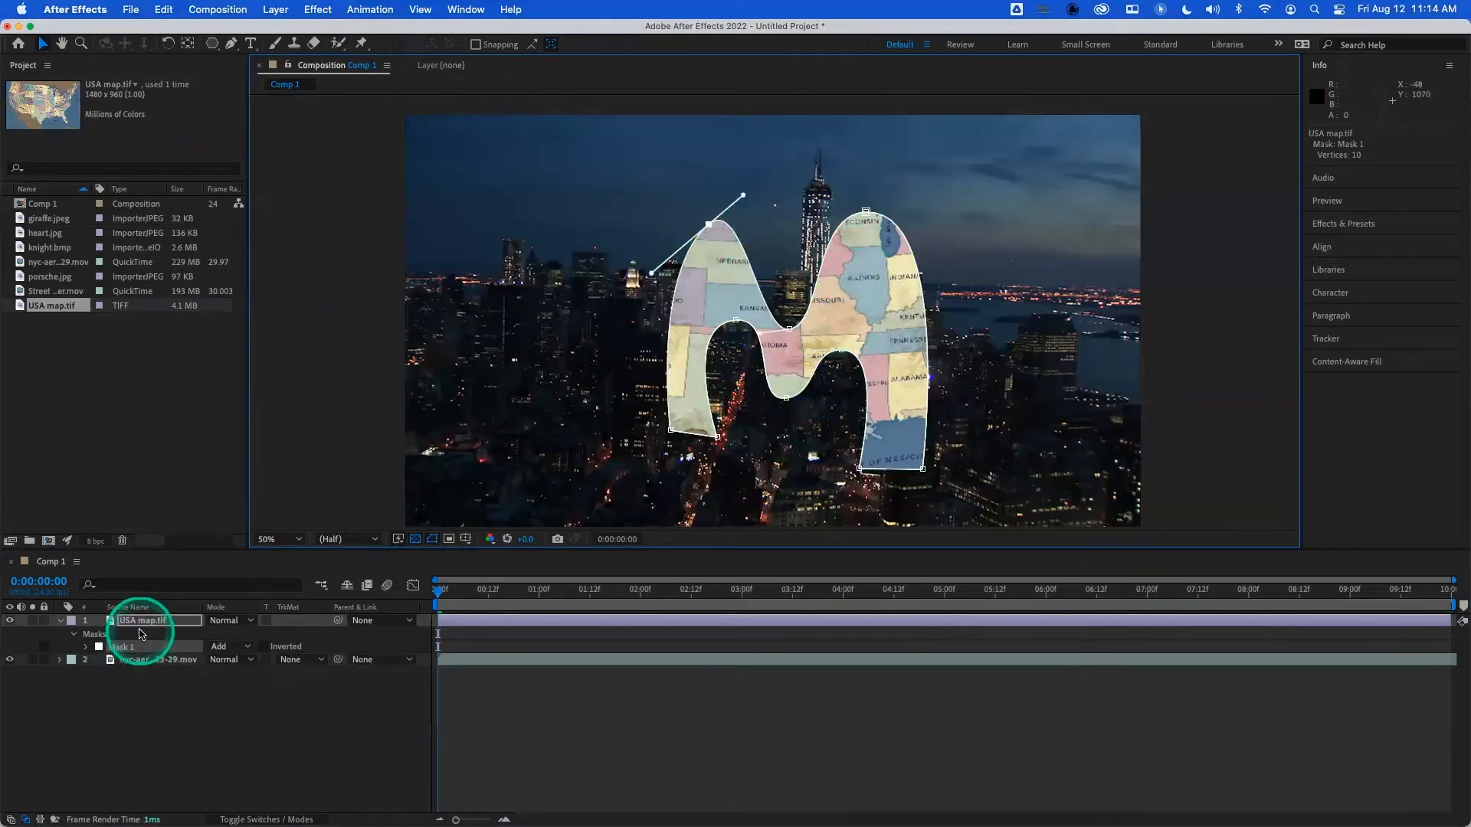
- Delete the curved M-shaped mask from the USA map.tif layer
left_click(124, 648)
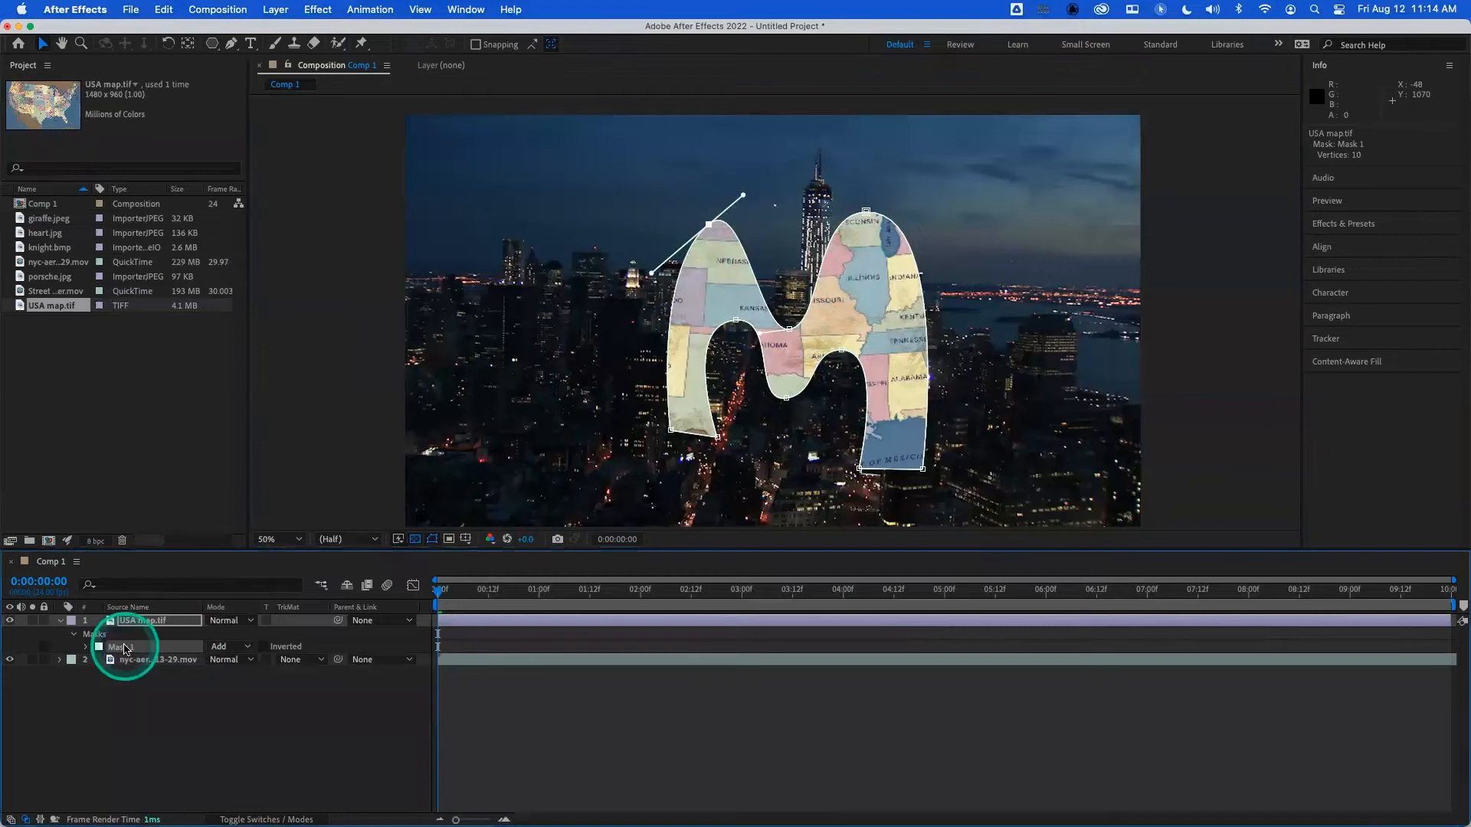
key("Delete")
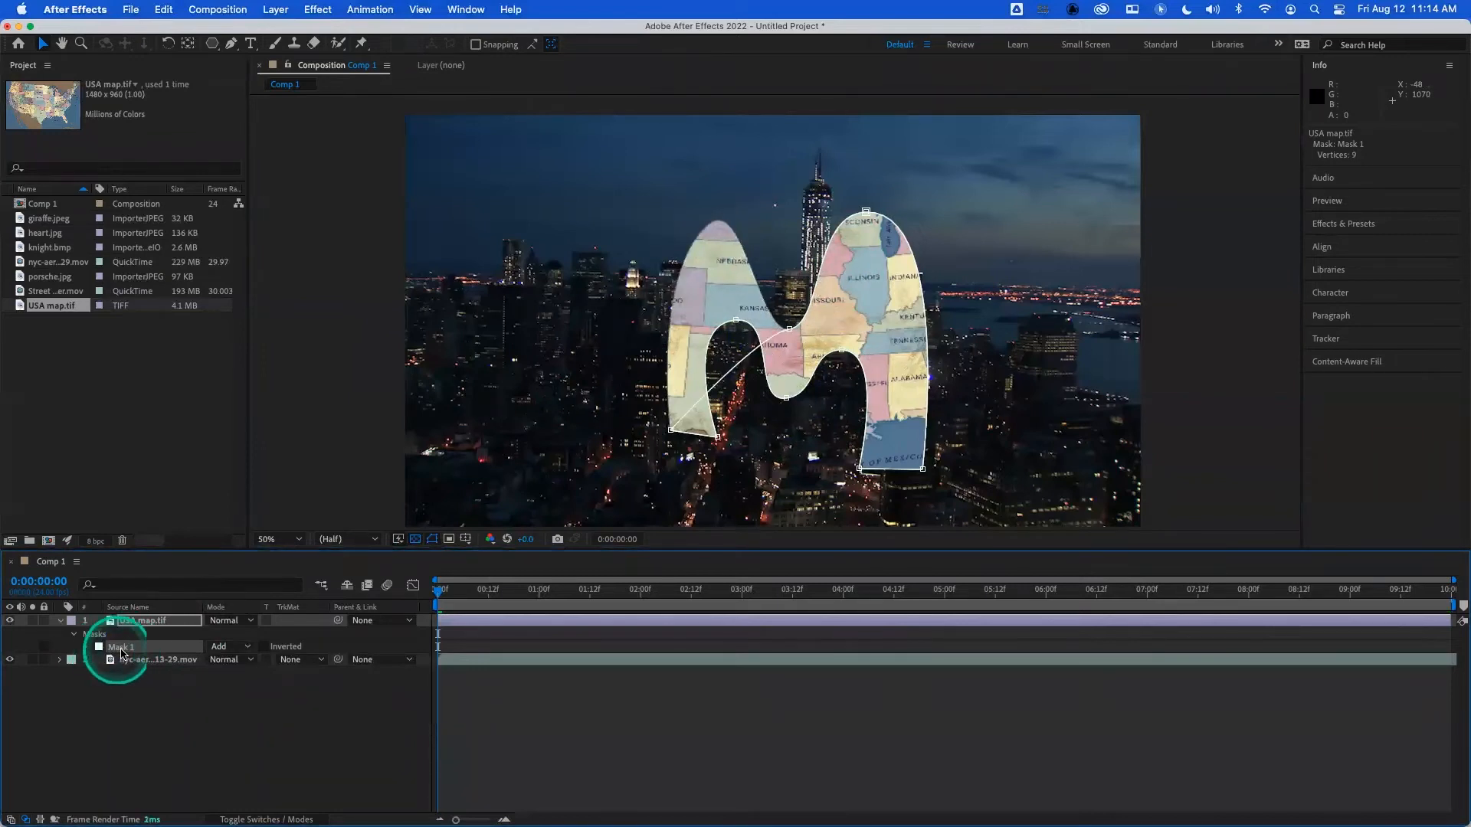
left_click(126, 648)
key("Delete")
- Replace the USA map.tif layer with heart.jpg above the city footage in Comp 1
left_click(161, 620)
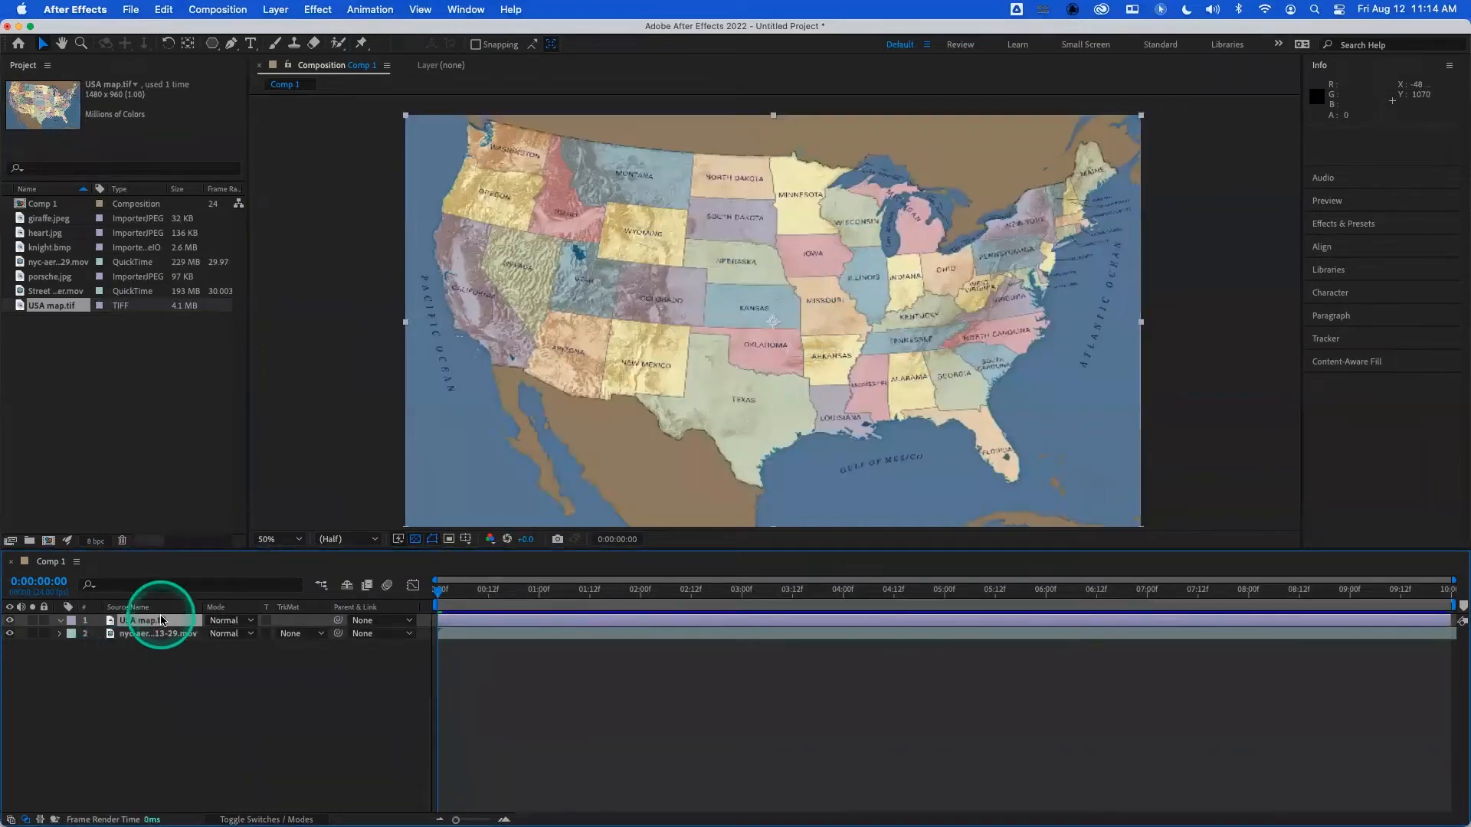
key("Delete")
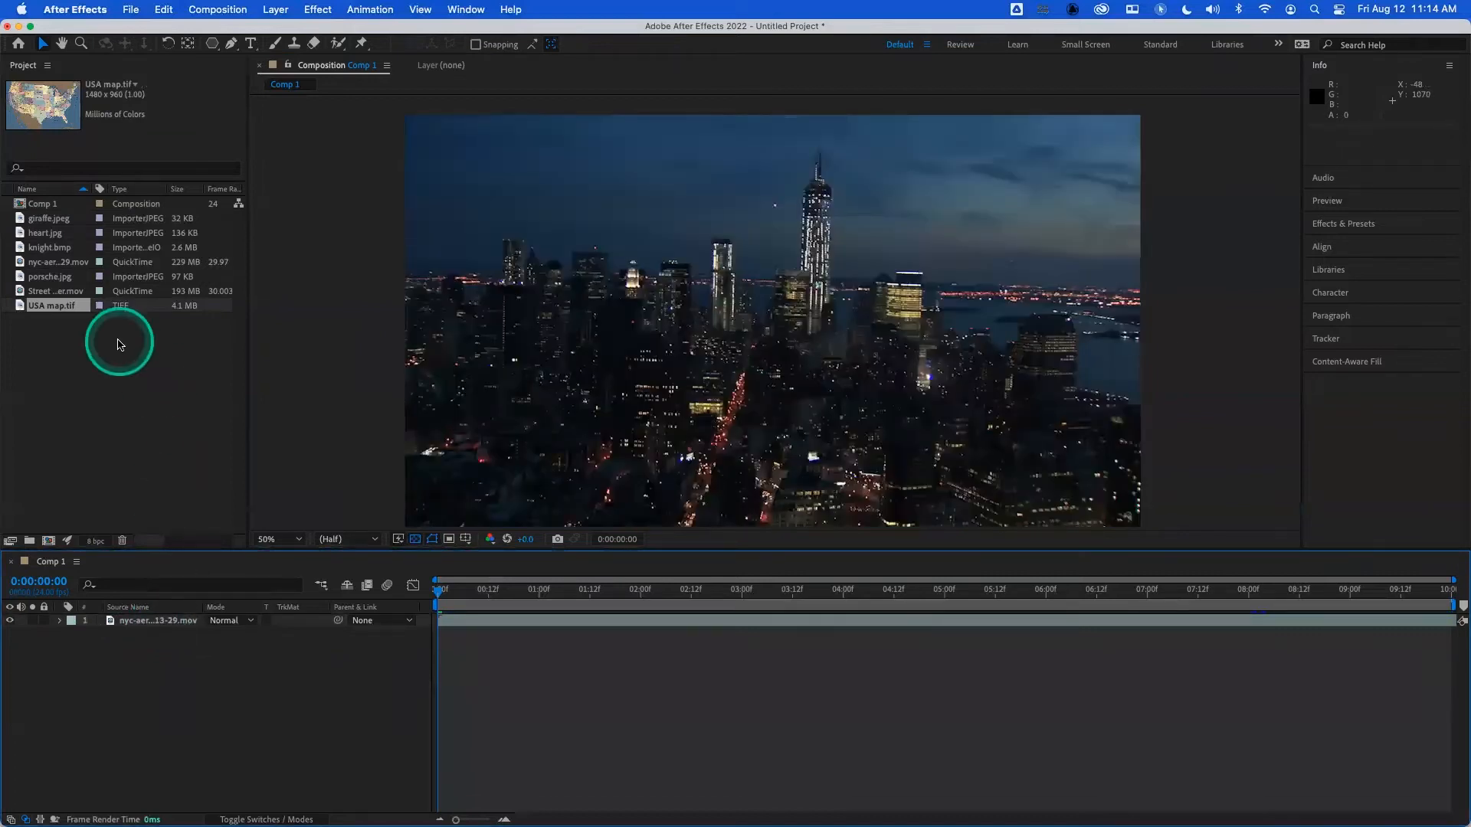
left_click_drag(45, 232, 135, 622)
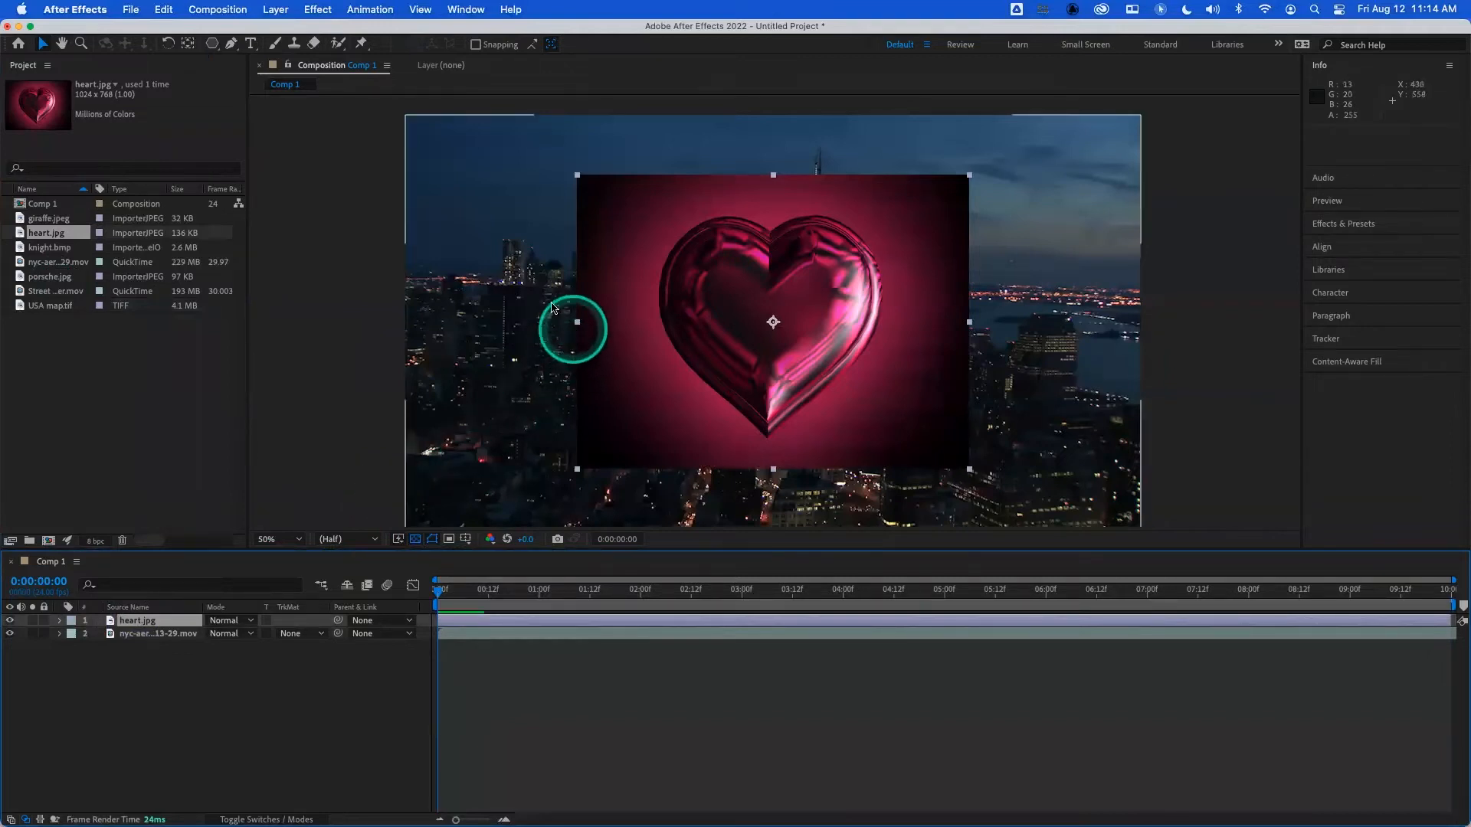
- Draw a closed mask with four straight-sided Pen points around the heart on heart.jpg, and reveal its Mask Path property
left_click(231, 43)
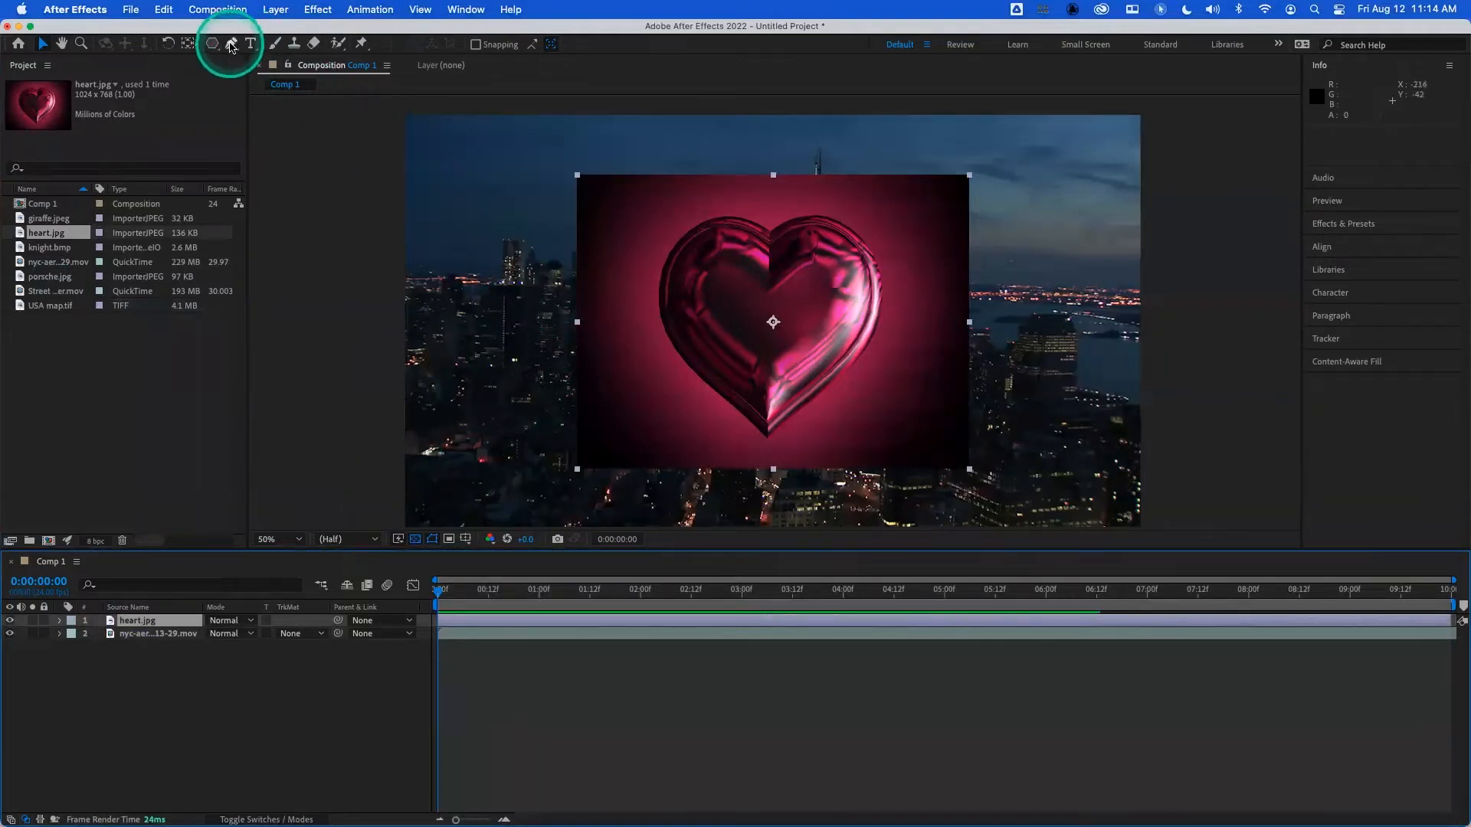
left_click(770, 232)
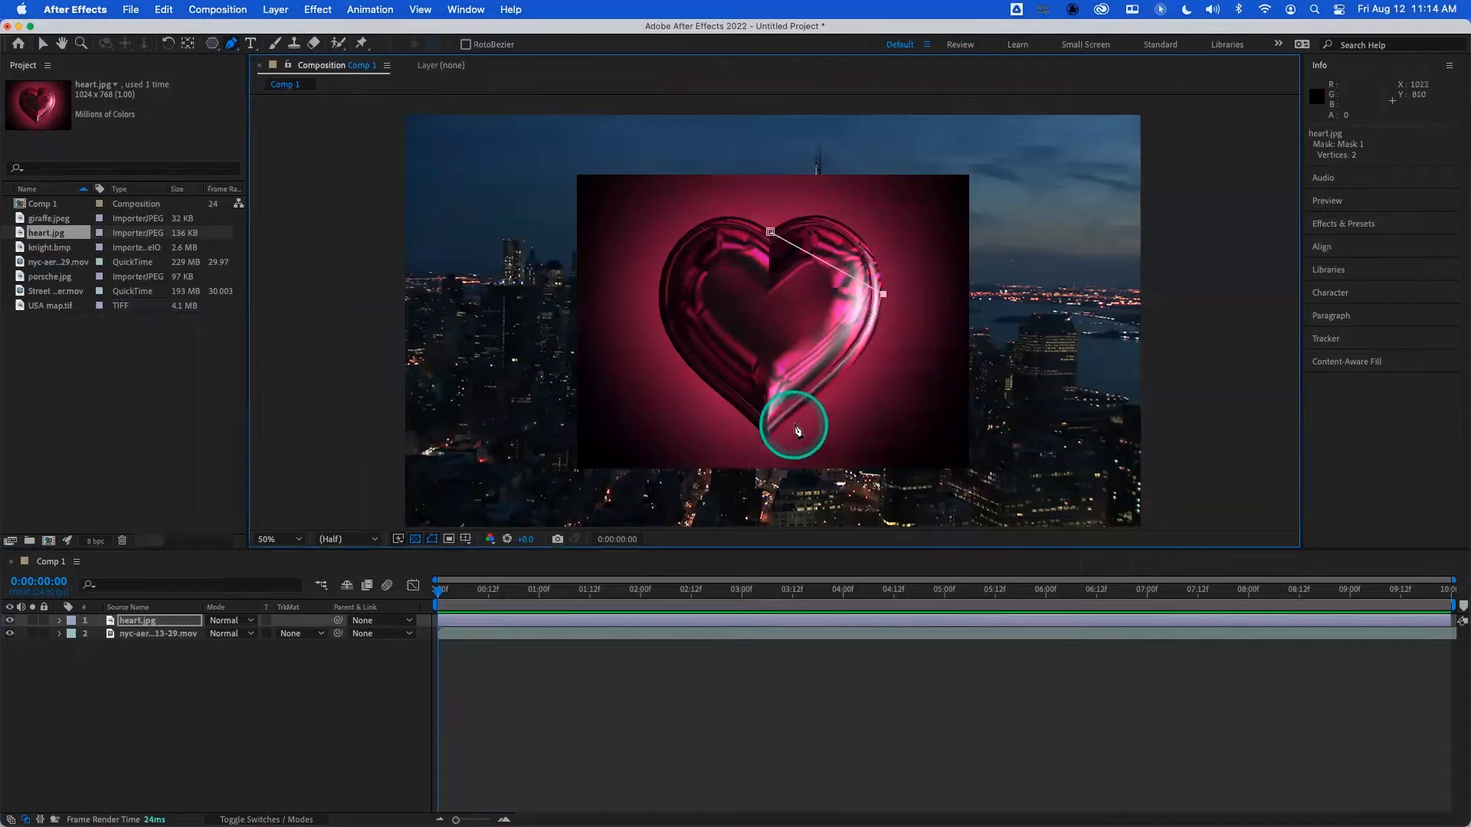
left_click(769, 439)
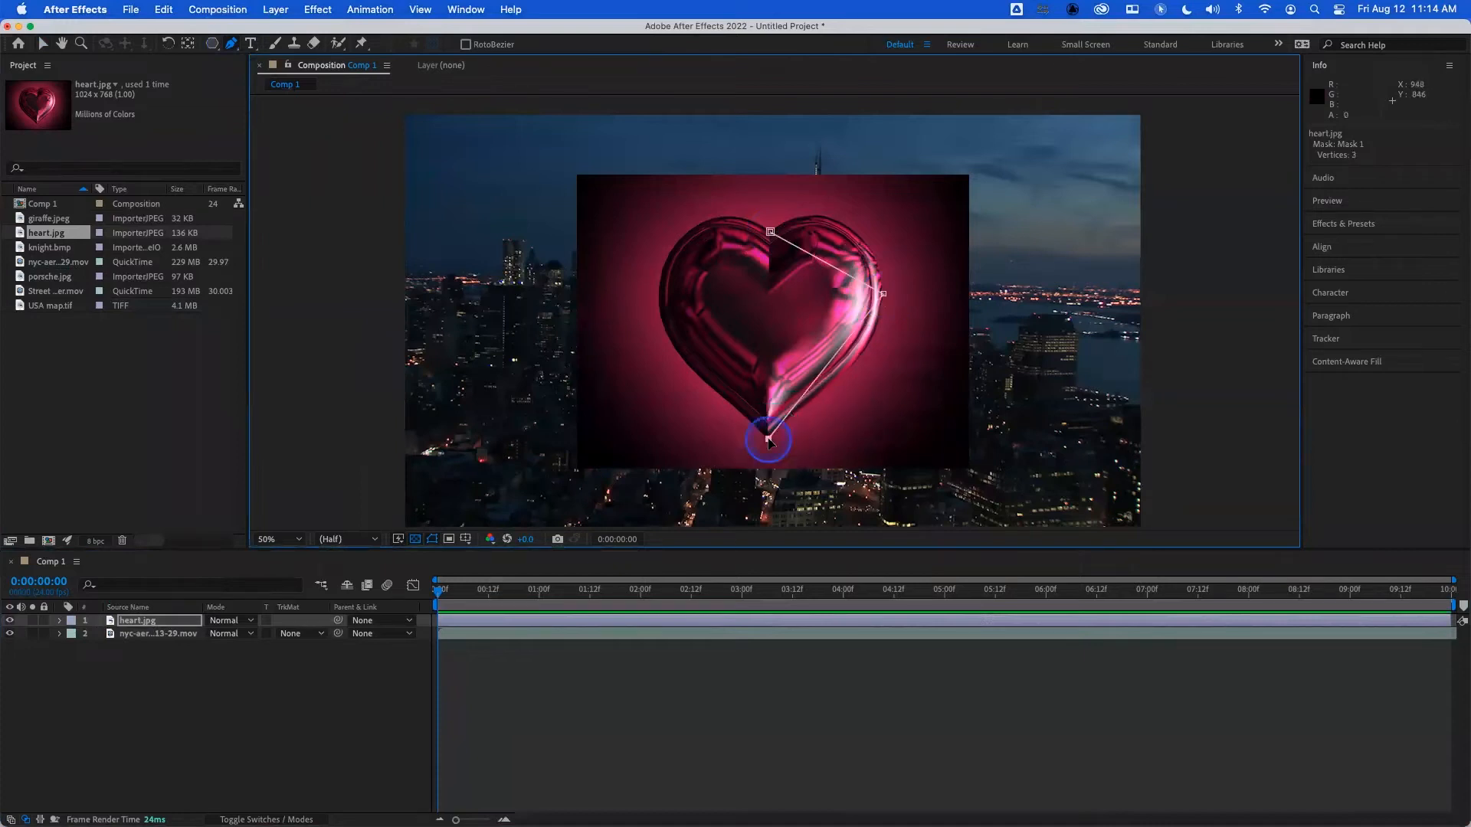
left_click(658, 297)
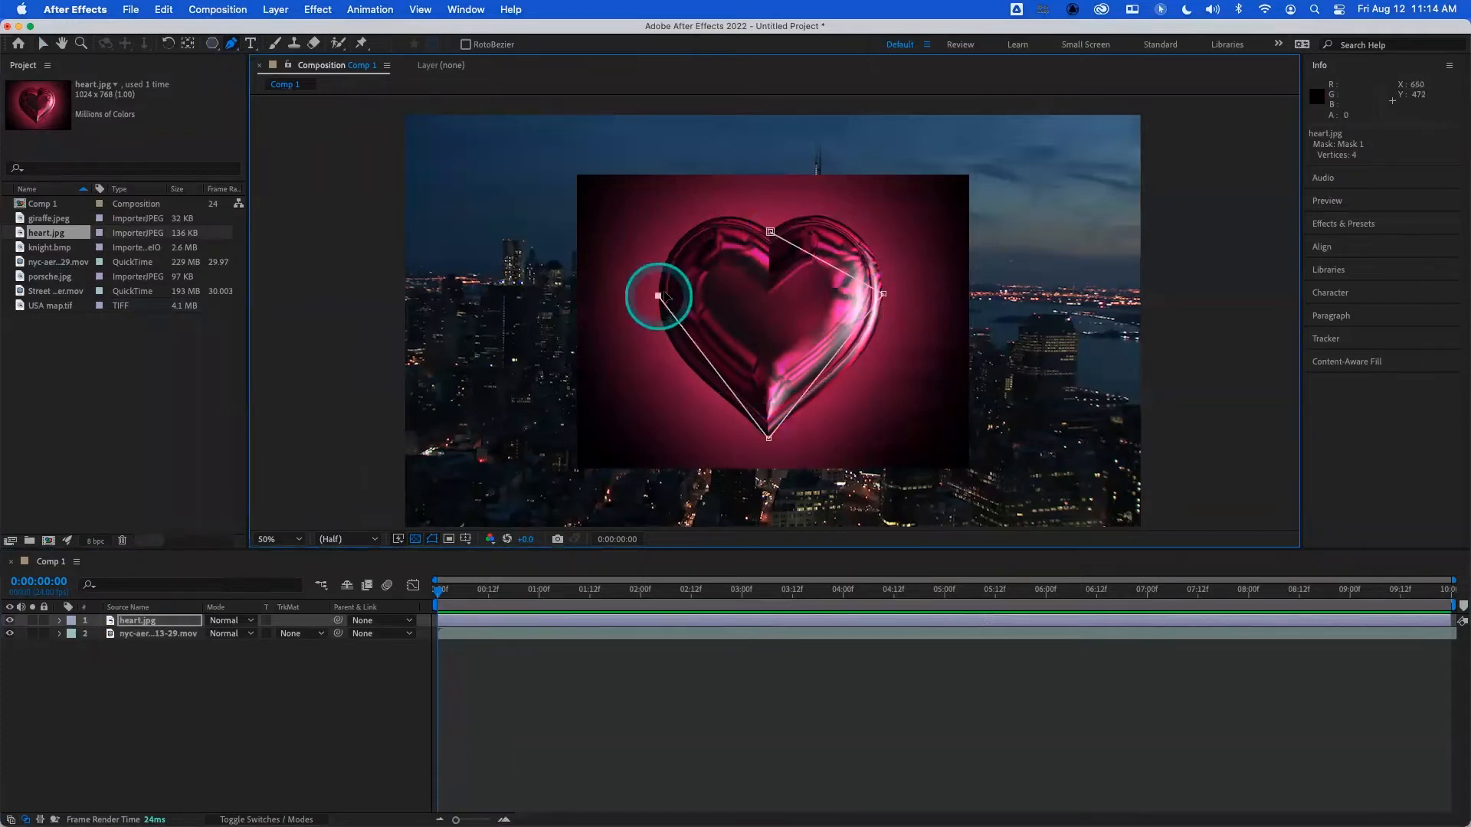
left_click(769, 232)
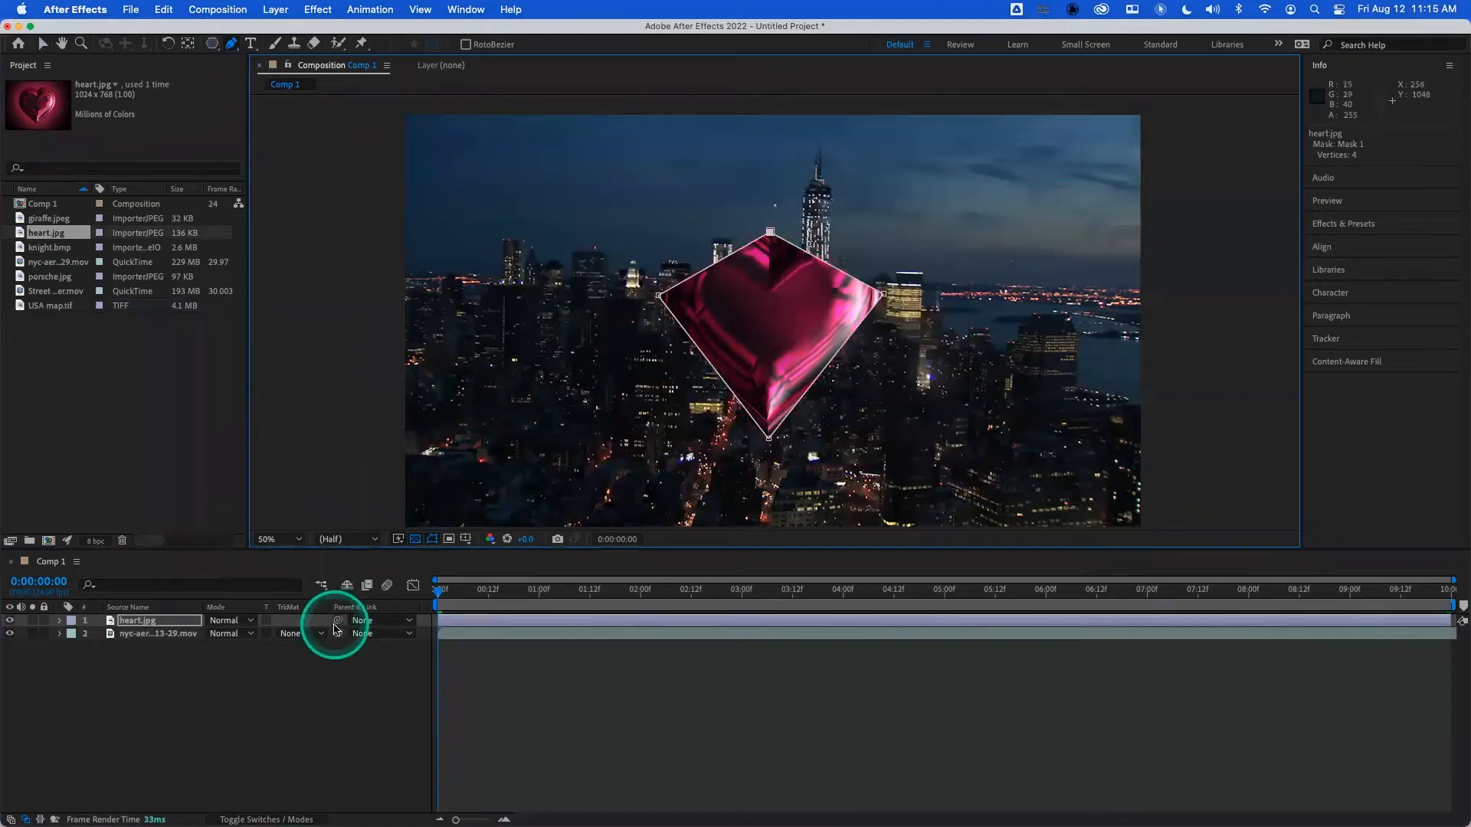
key("m")
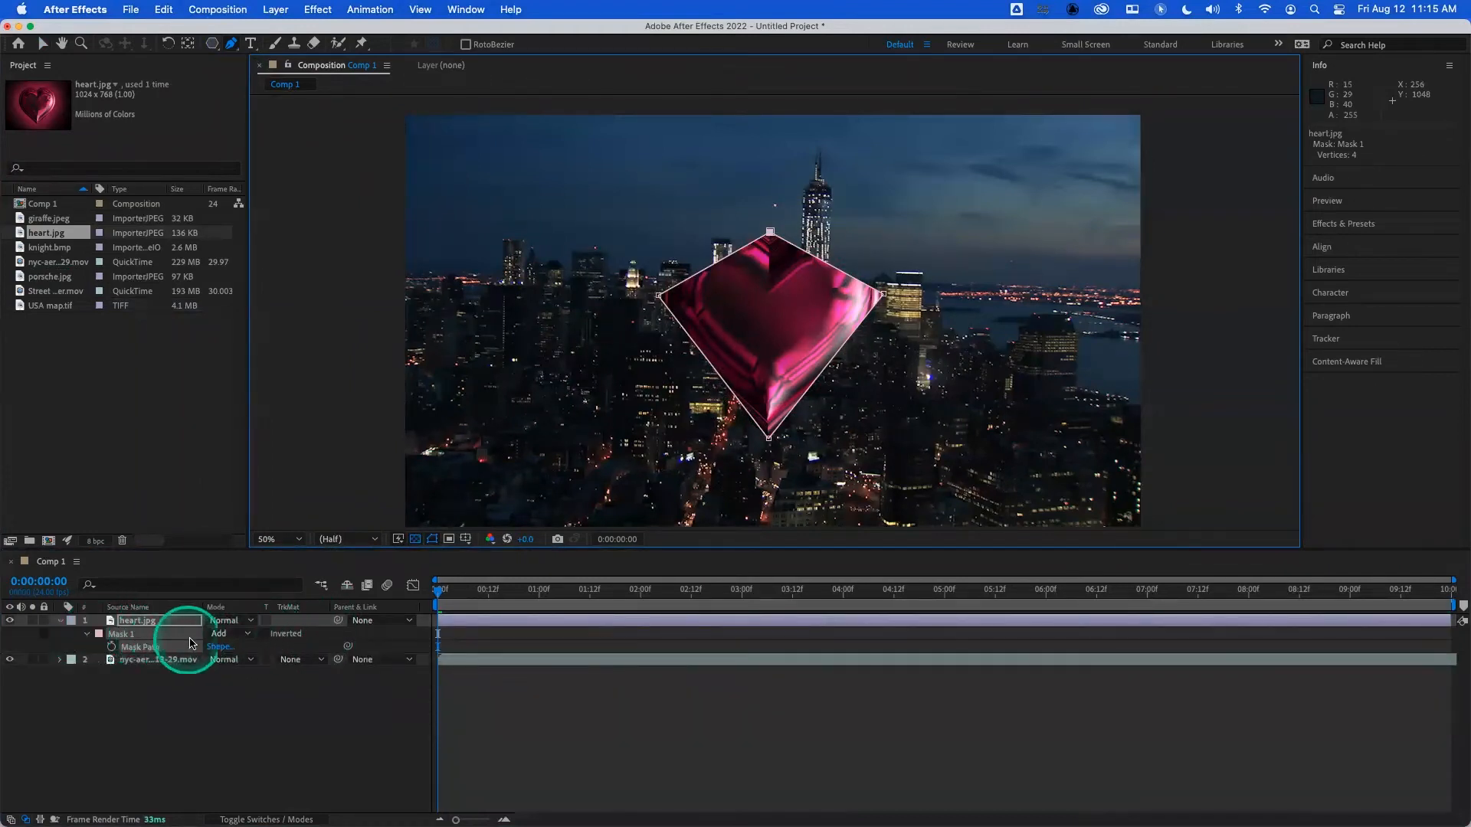
- Set Mask 1's mode to None and convert its four corner vertices into smooth curves around the heart
left_click(226, 634)
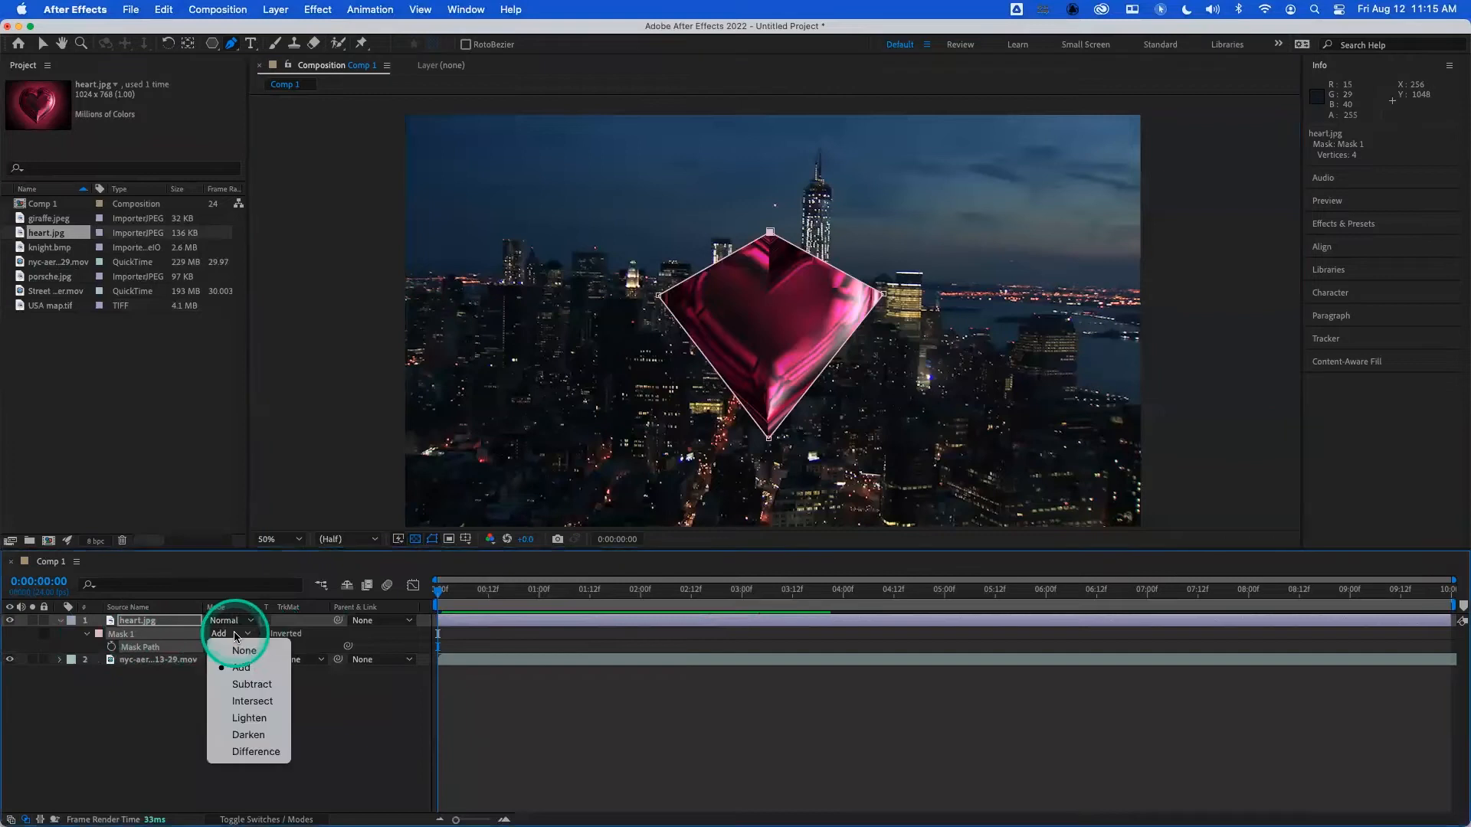
left_click(258, 650)
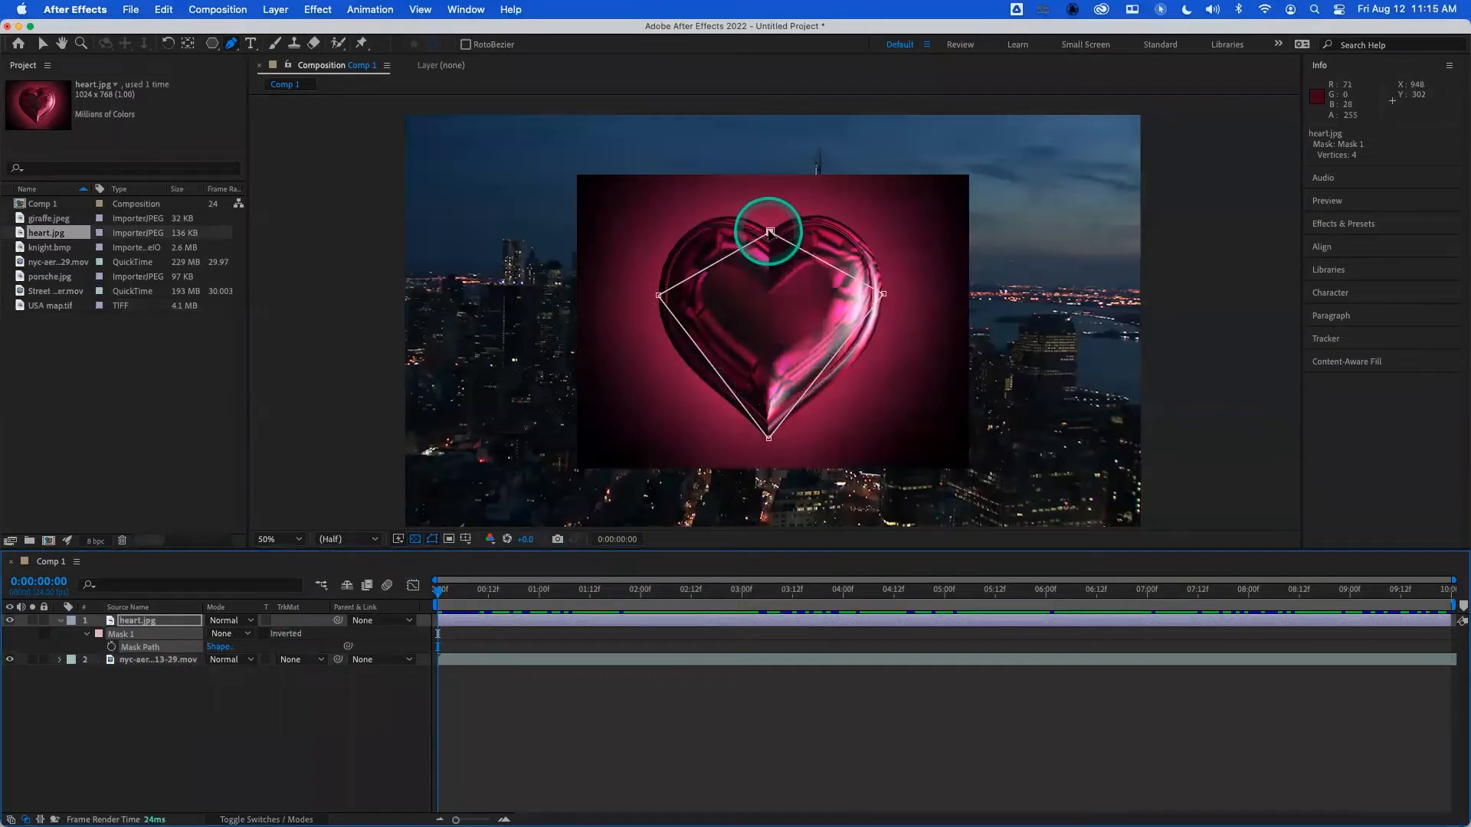
left_click_drag(770, 231, 813, 231)
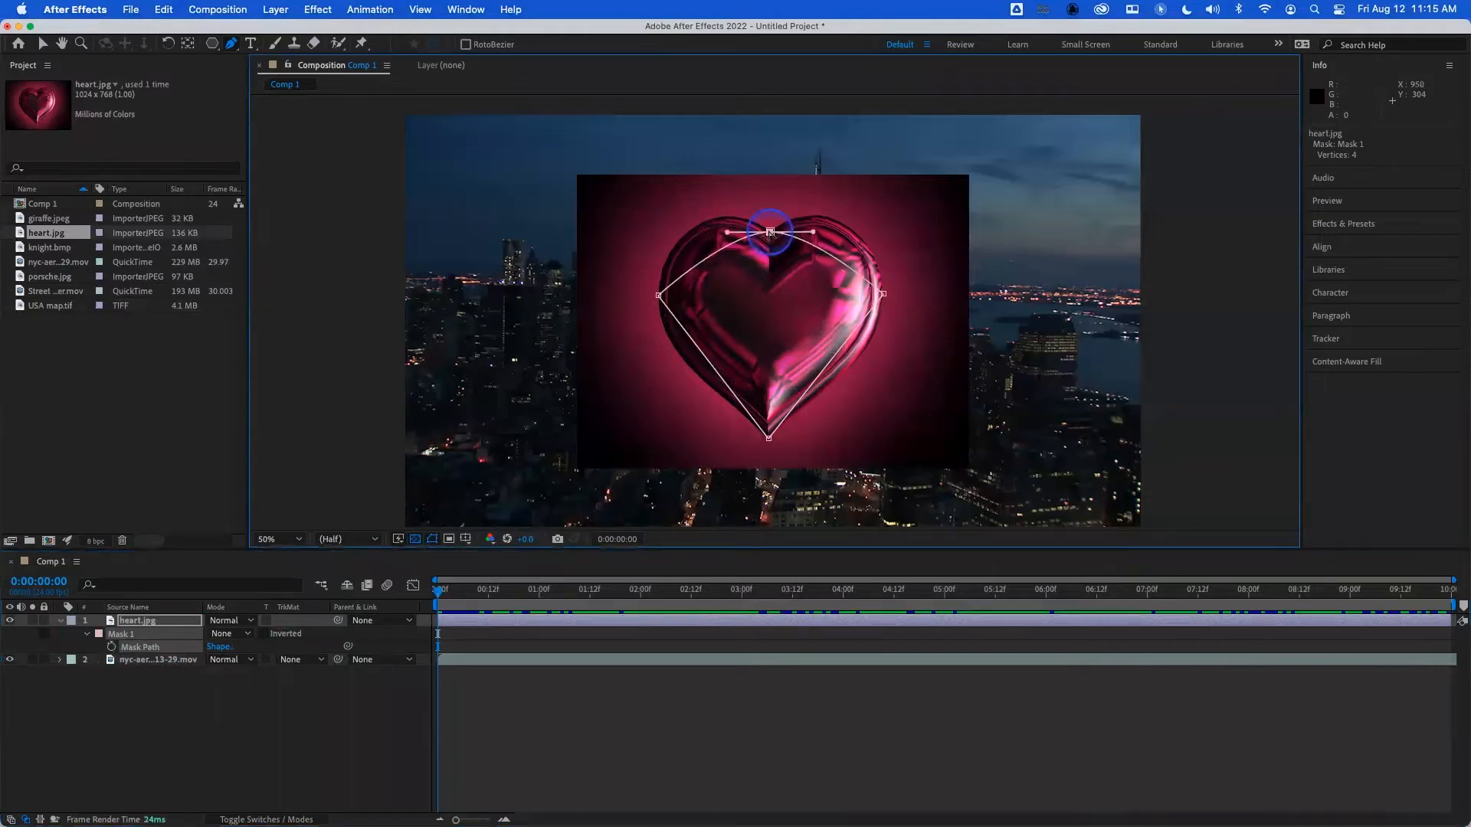
left_click(658, 296)
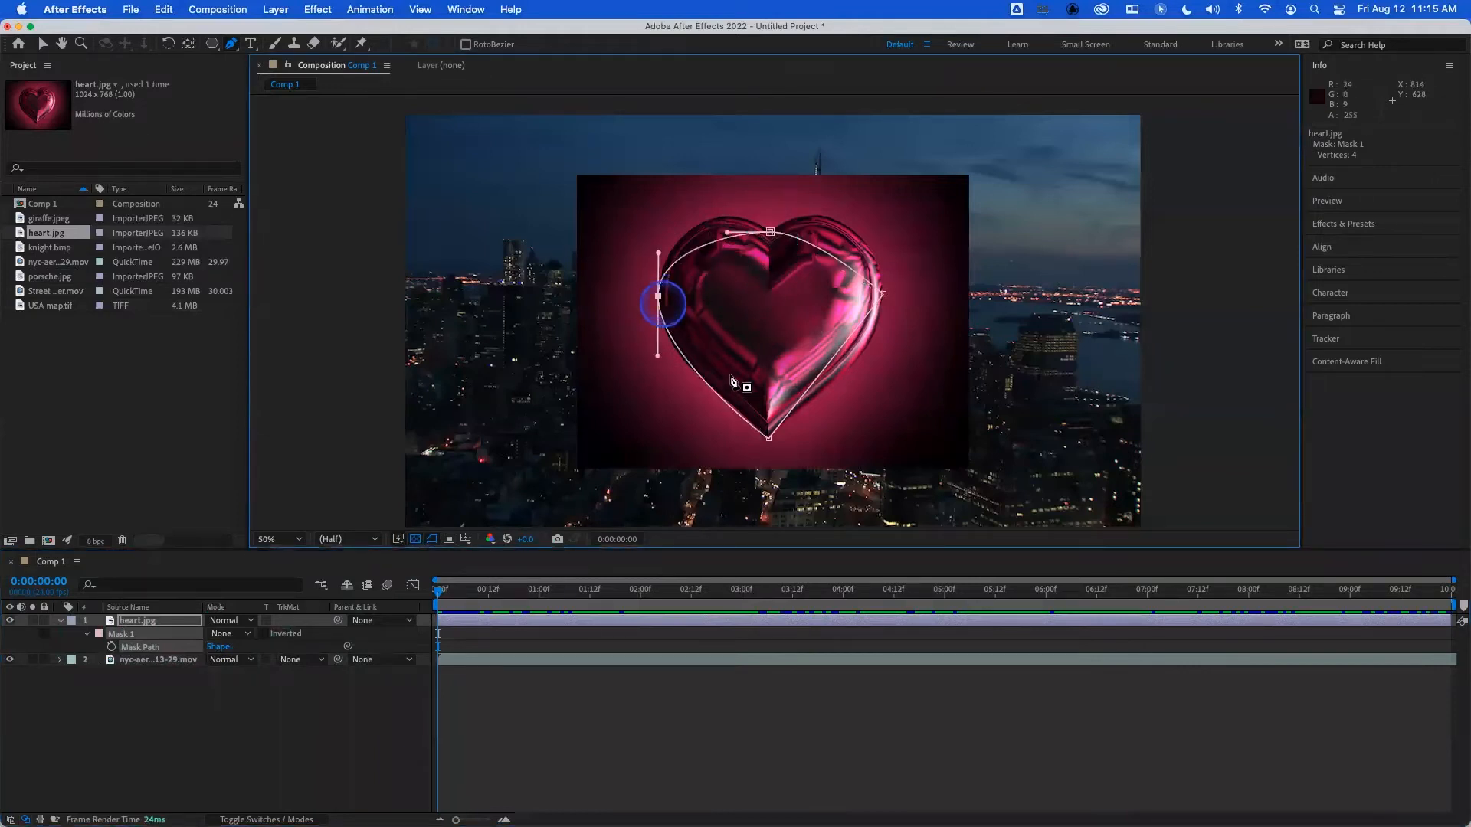
left_click(768, 439)
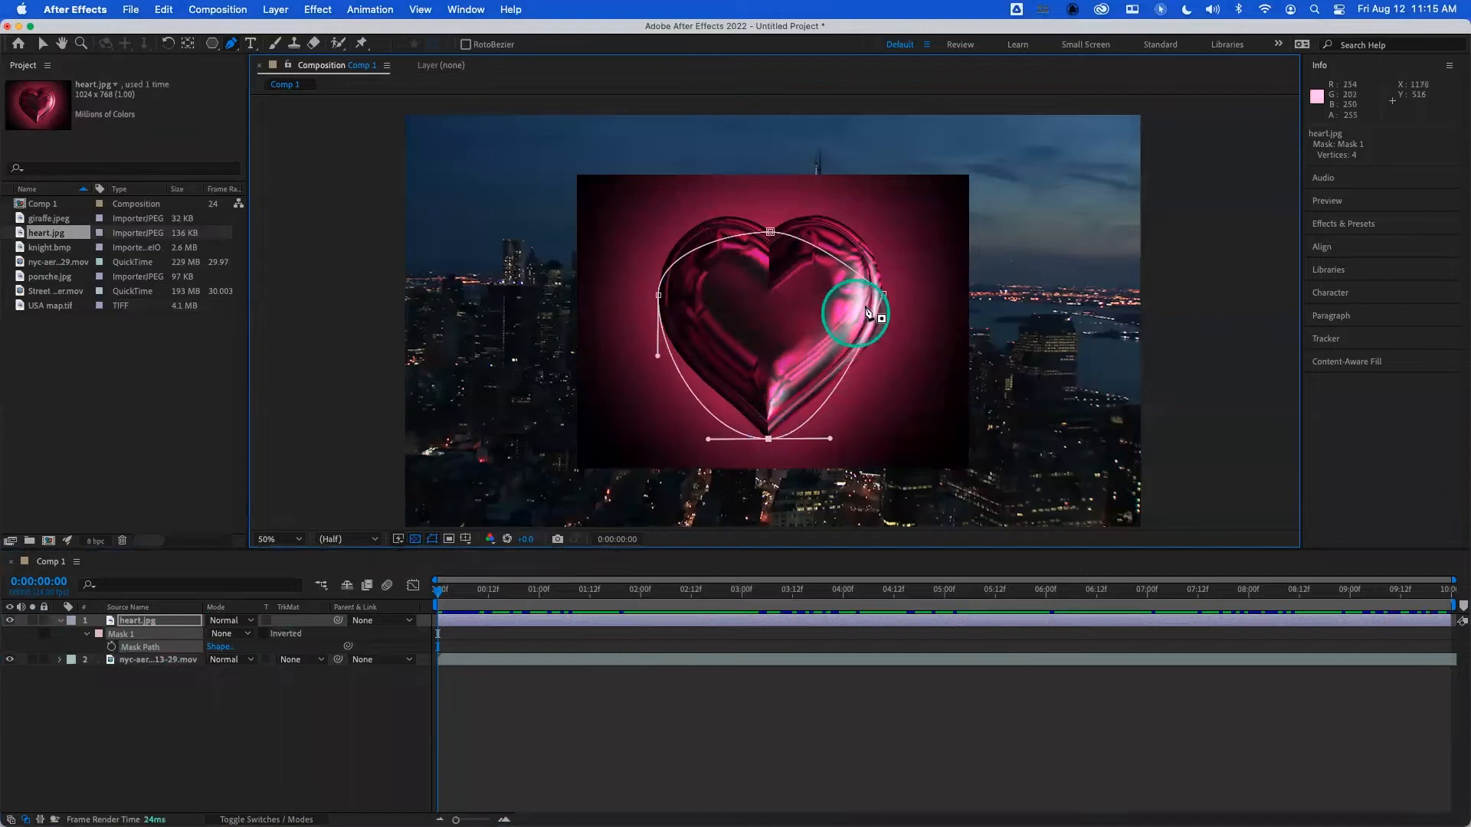
left_click(883, 296)
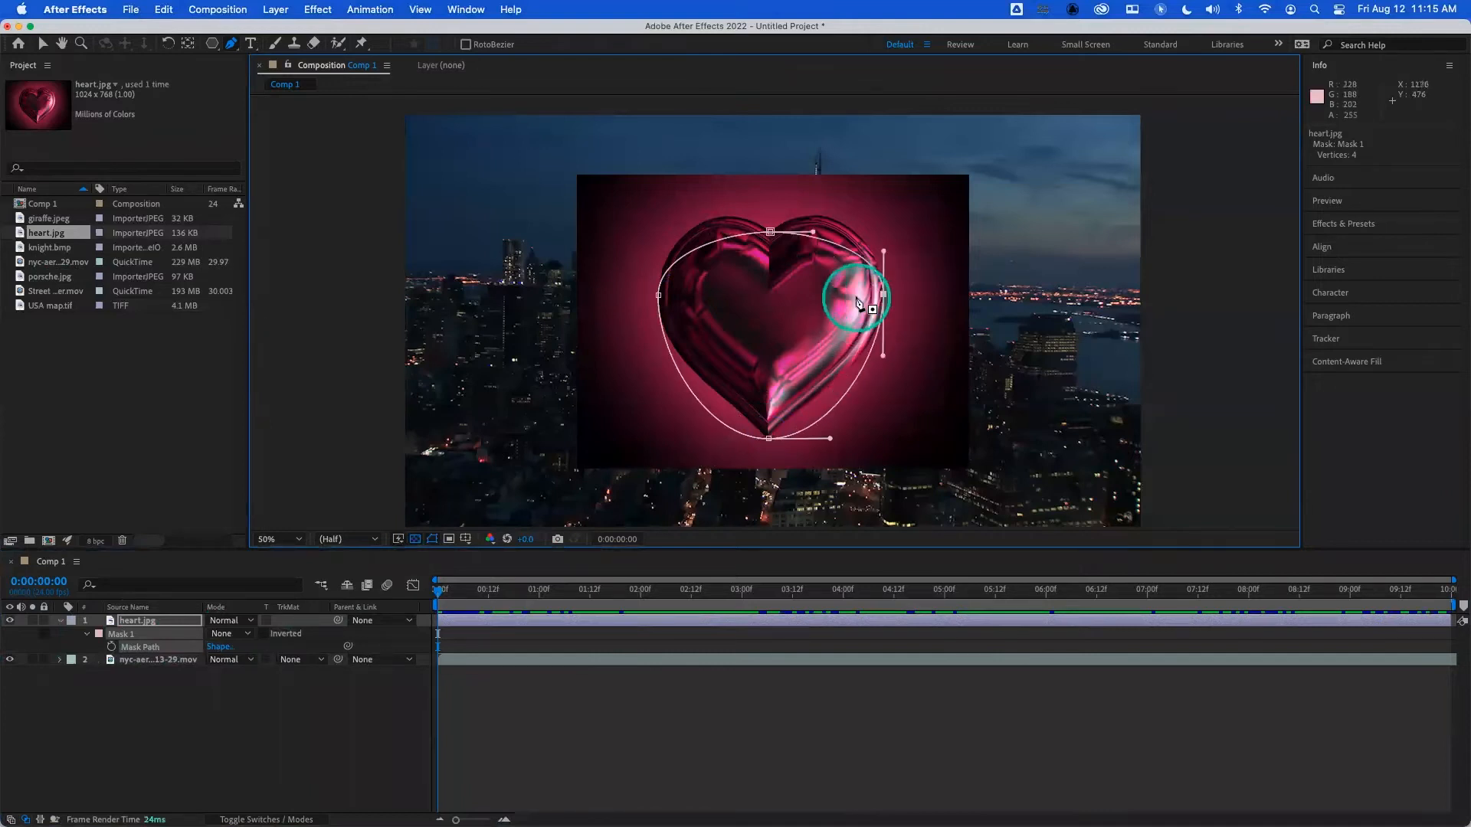
- Tilt the top vertex's right handle upward and lengthen the right vertex's upper handle to fit the mask to the heart's right lobe
left_click_drag(770, 233, 814, 234)
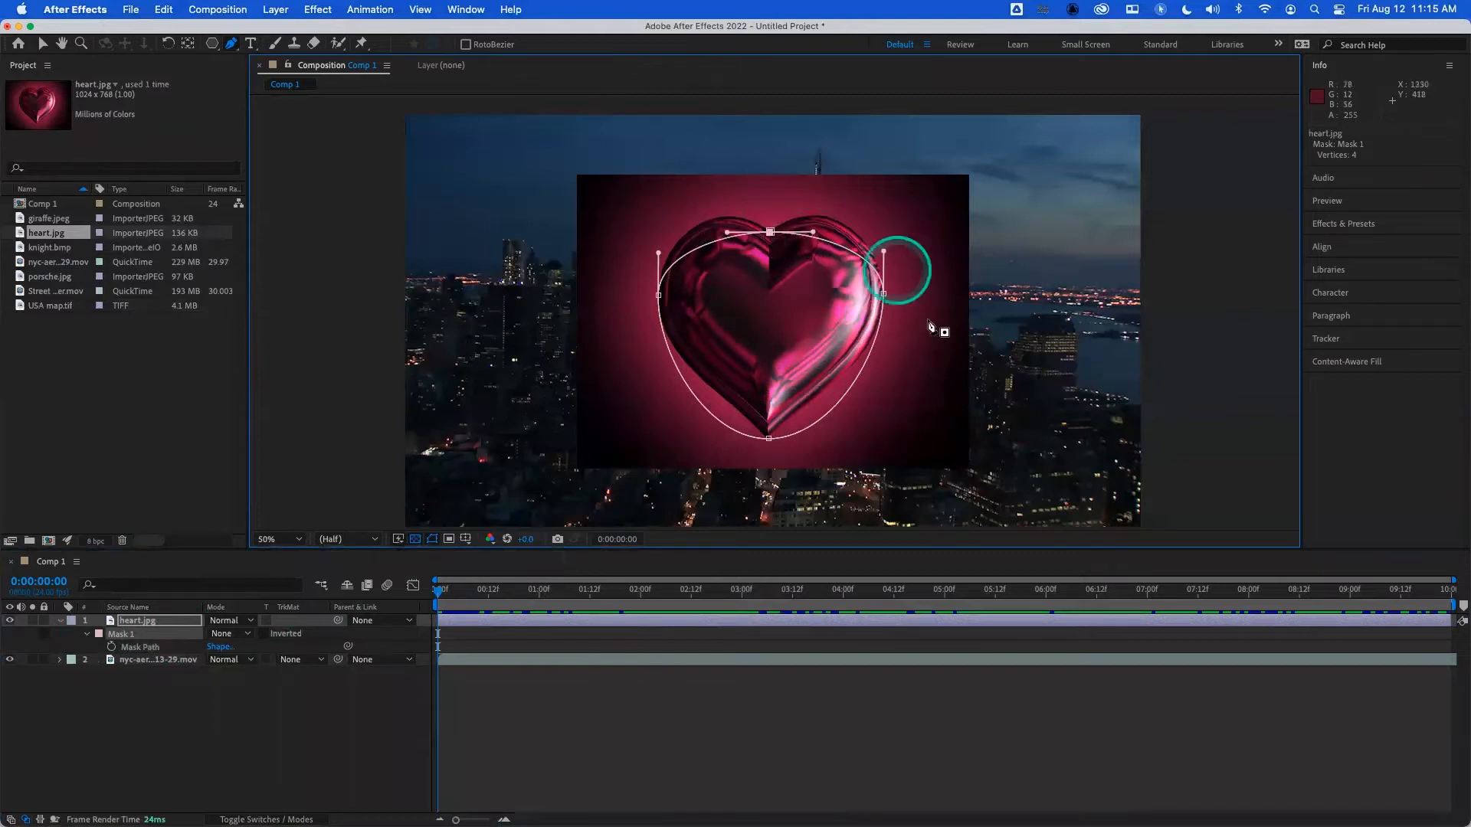
left_click(686, 205)
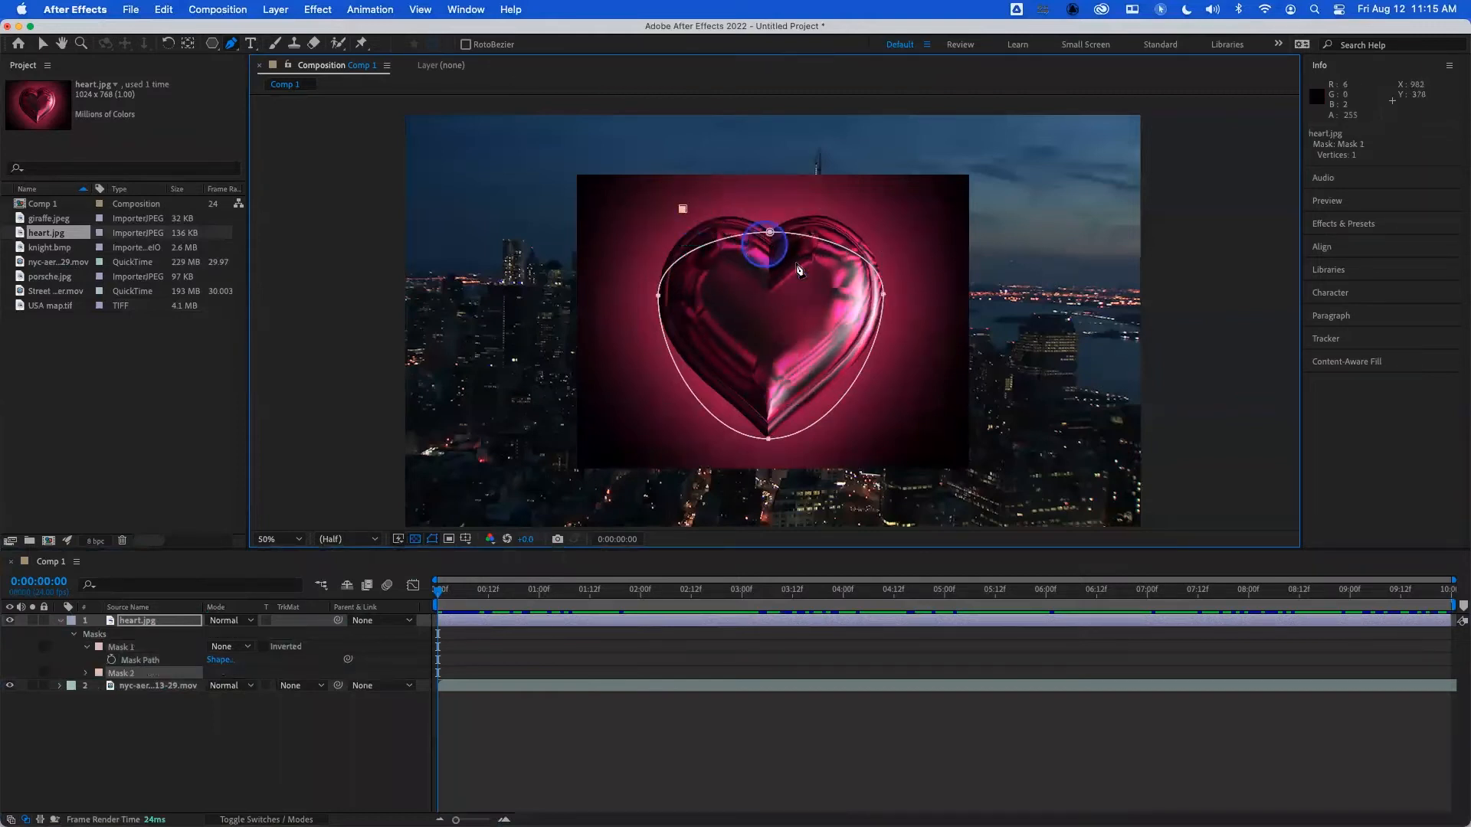
key("super+z")
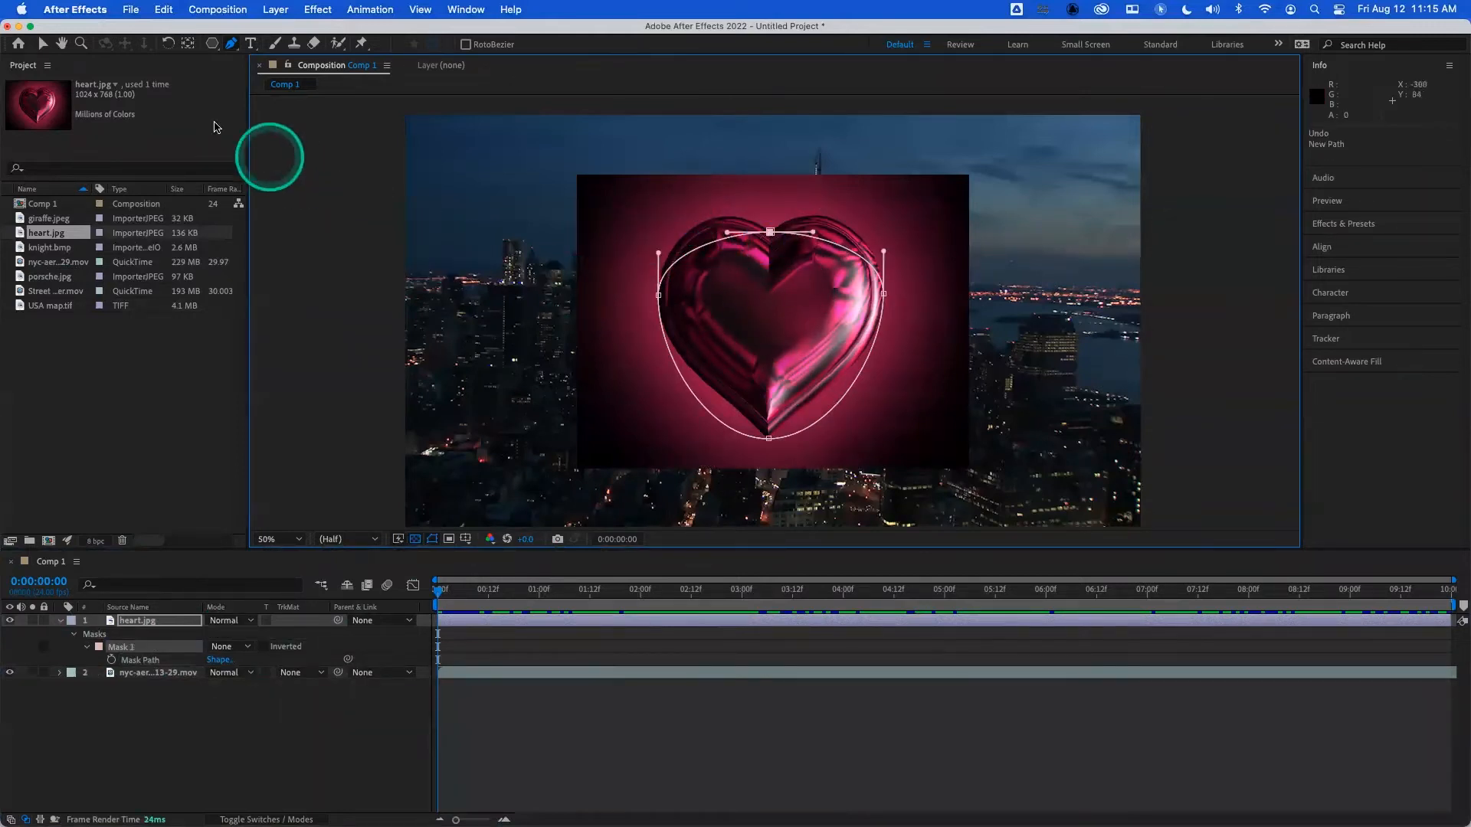
left_click(42, 48)
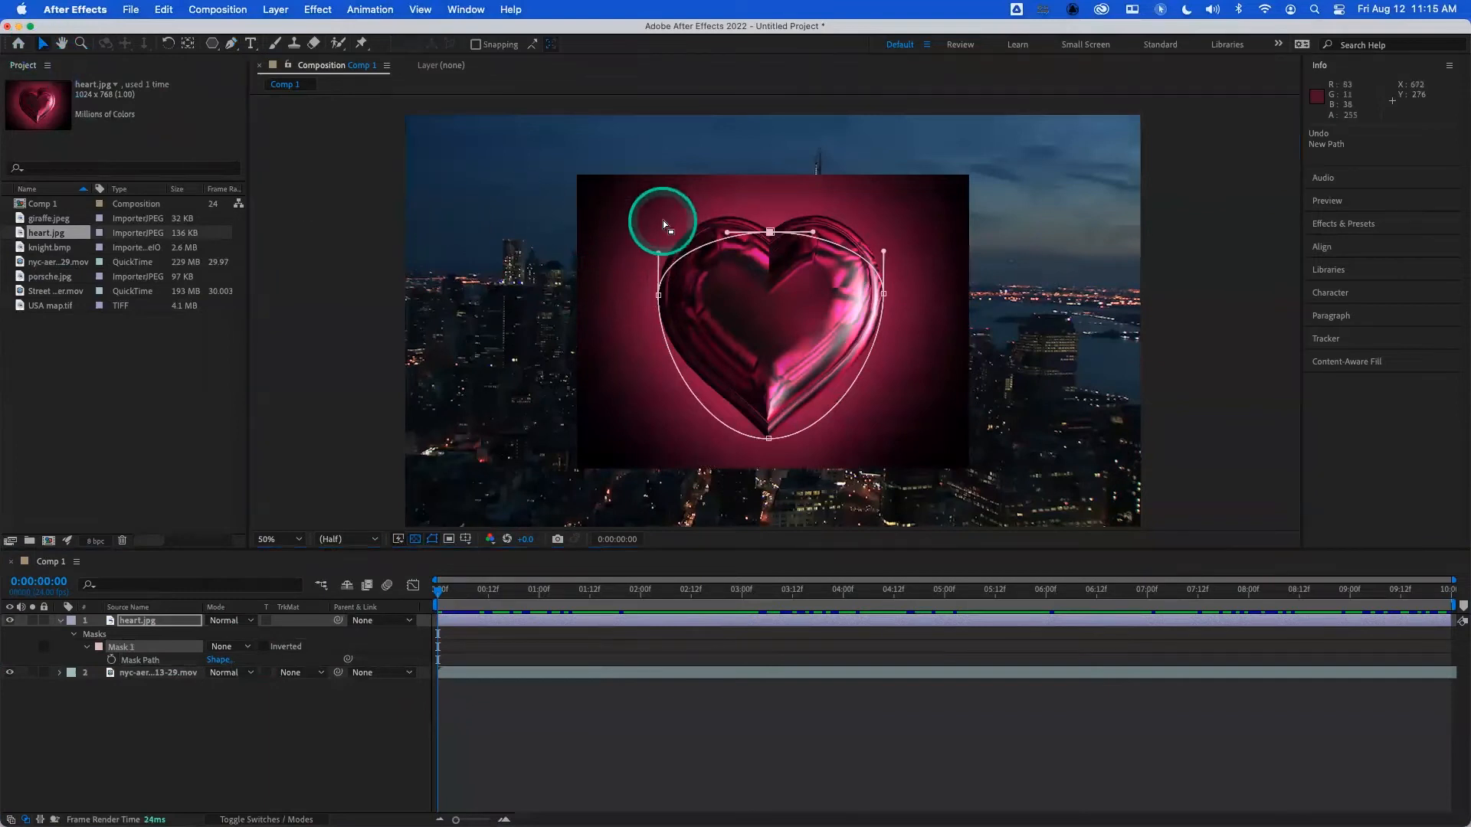
left_click(817, 227)
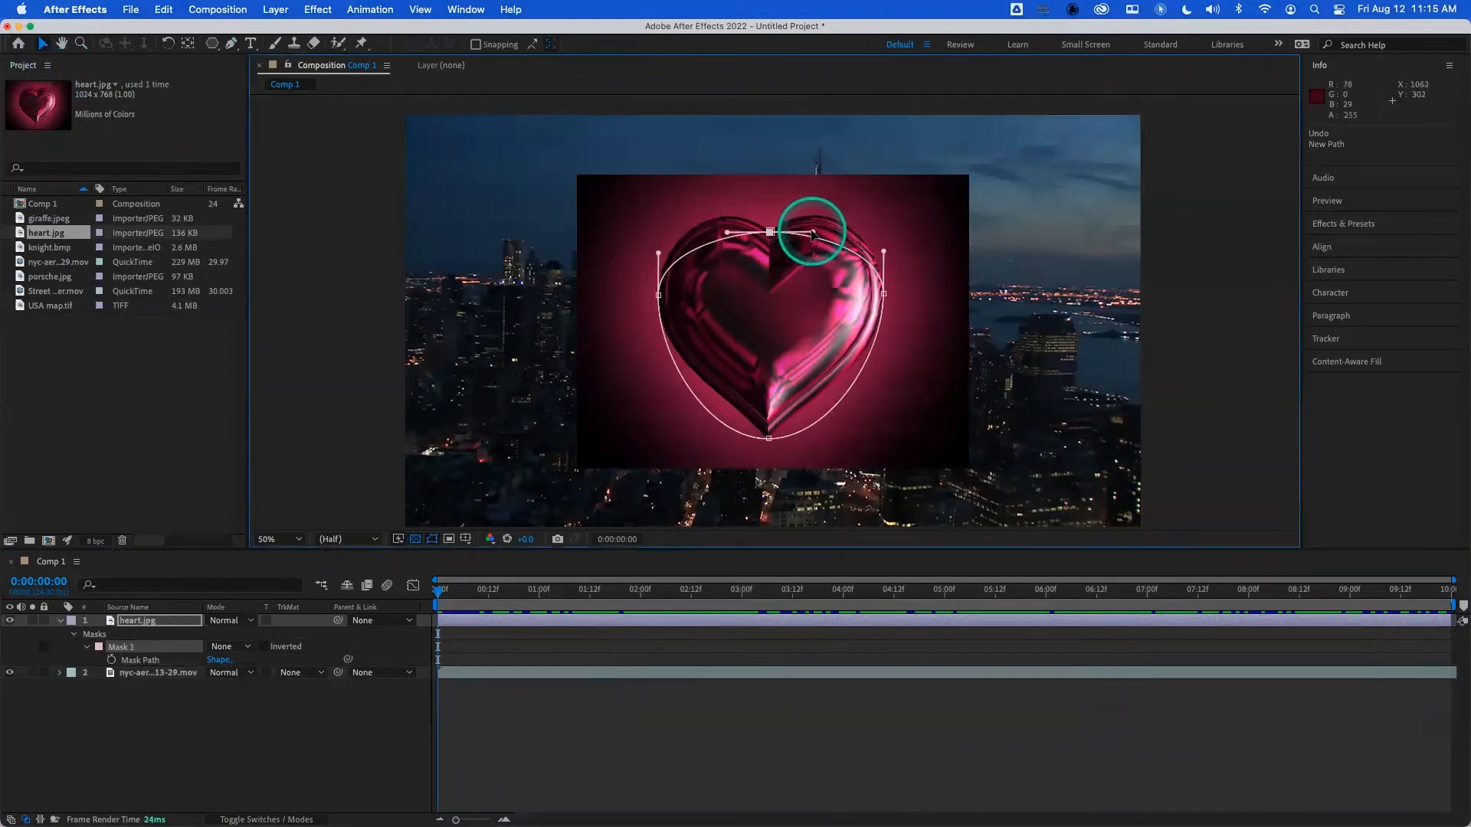
left_click_drag(819, 227, 832, 204)
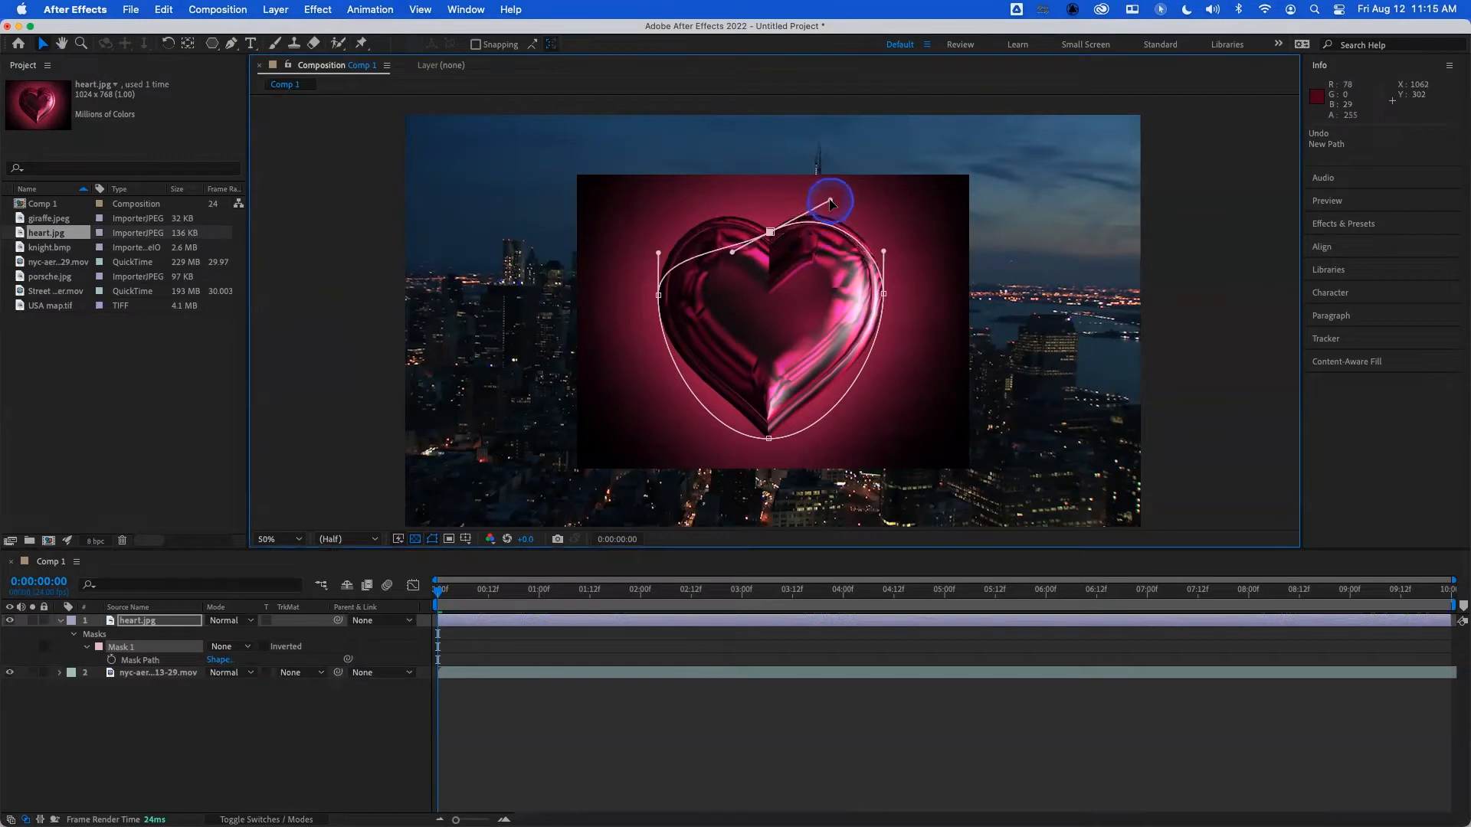
left_click_drag(734, 255, 704, 191)
left_click_drag(828, 268, 824, 199)
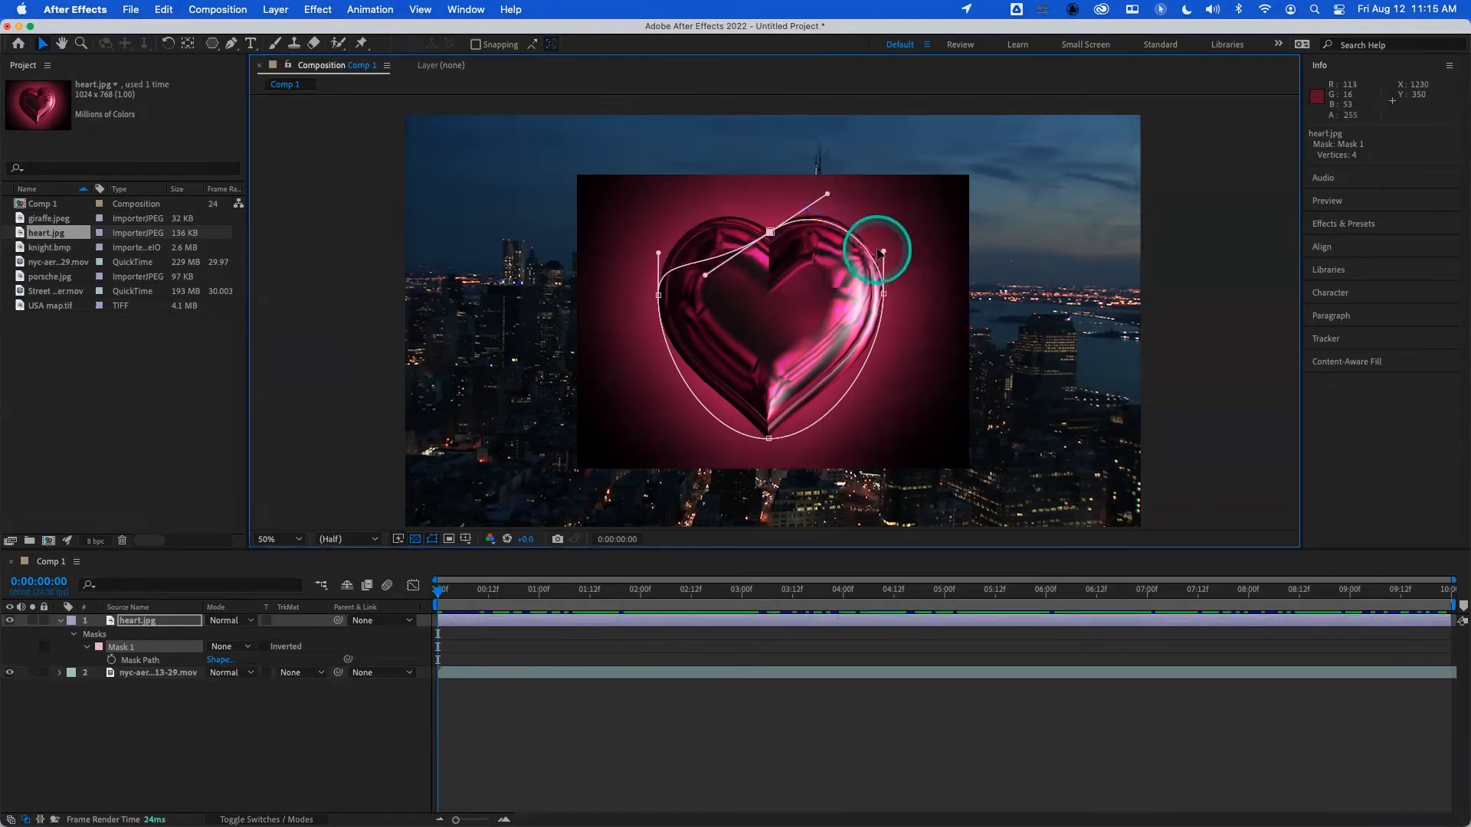
left_click_drag(883, 294, 881, 238)
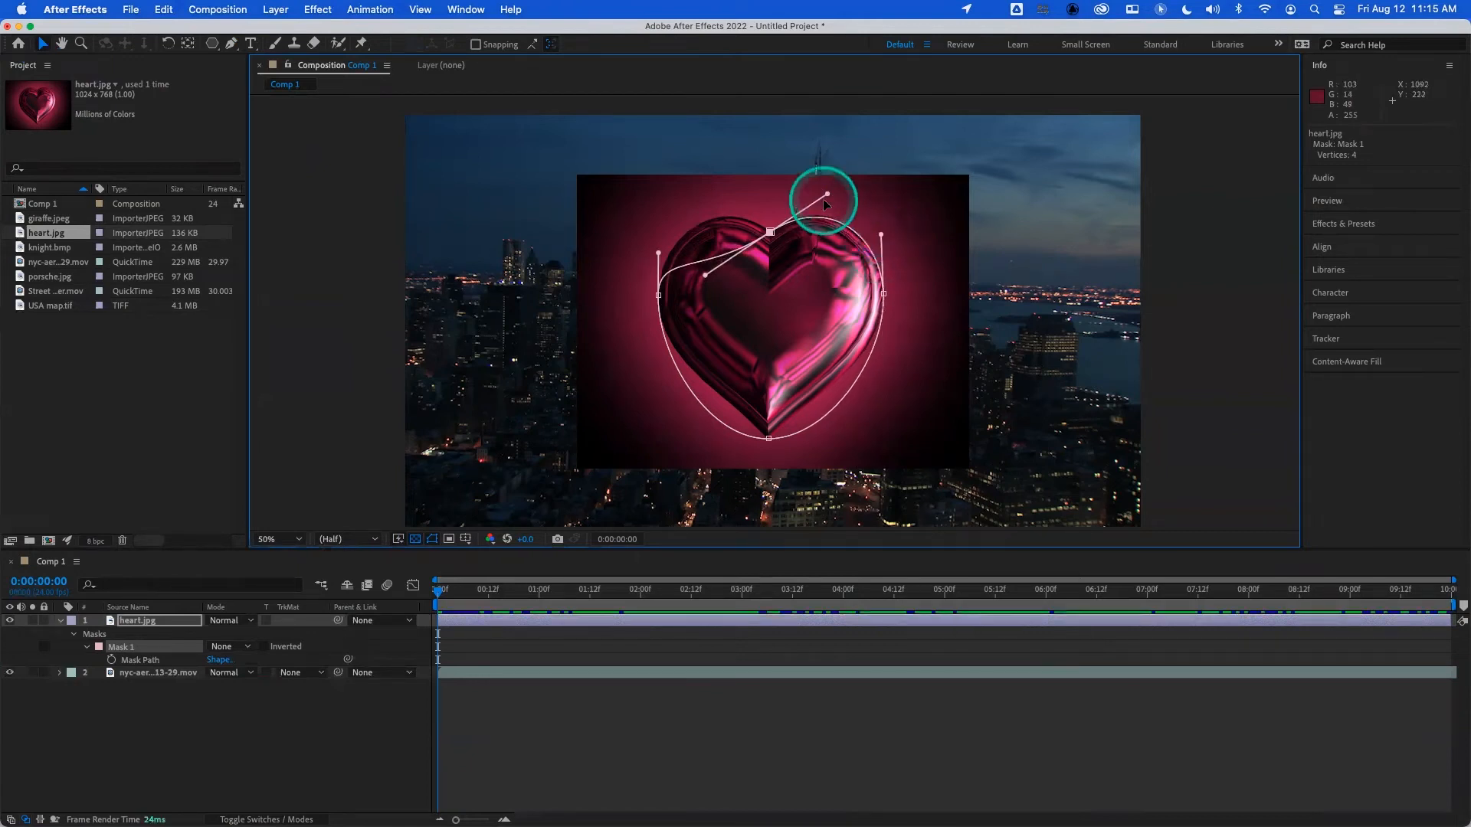
left_click_drag(828, 194, 824, 194)
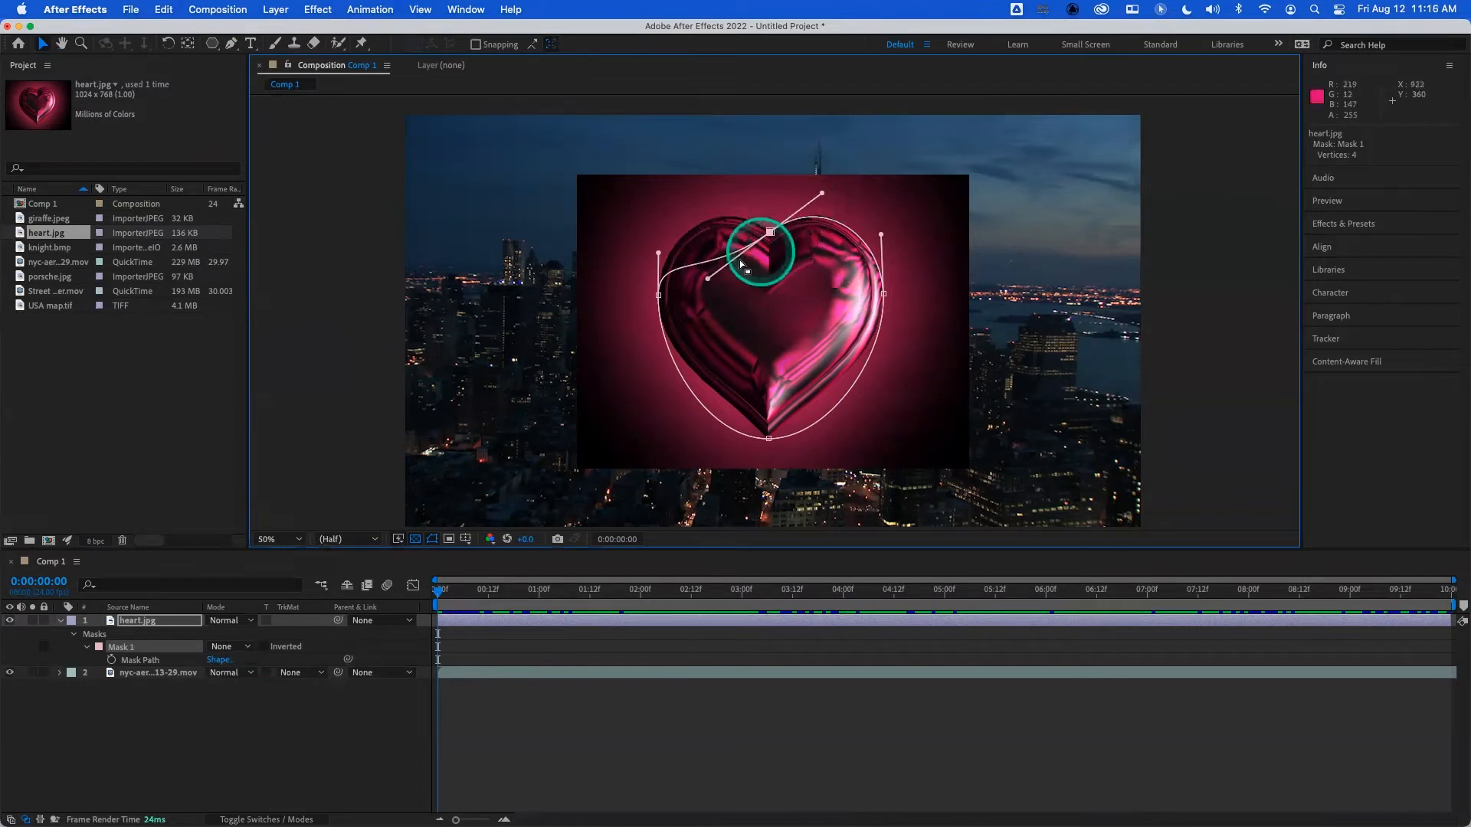
- Break the top vertex's left handle free and raise it, and adjust the left vertex's upper handle to fit the left lobe
left_click(707, 282)
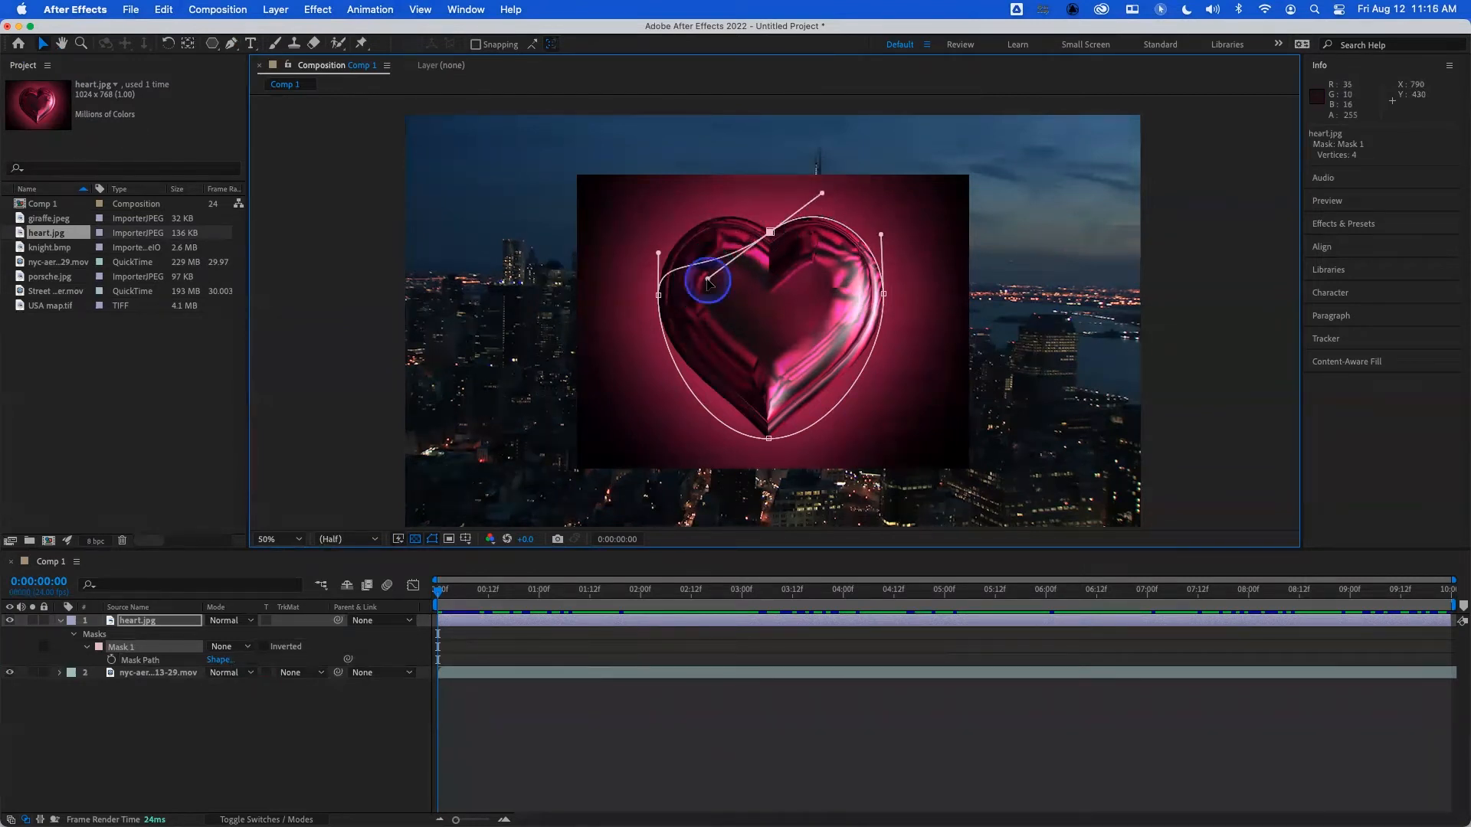
left_click_drag(706, 275, 703, 196)
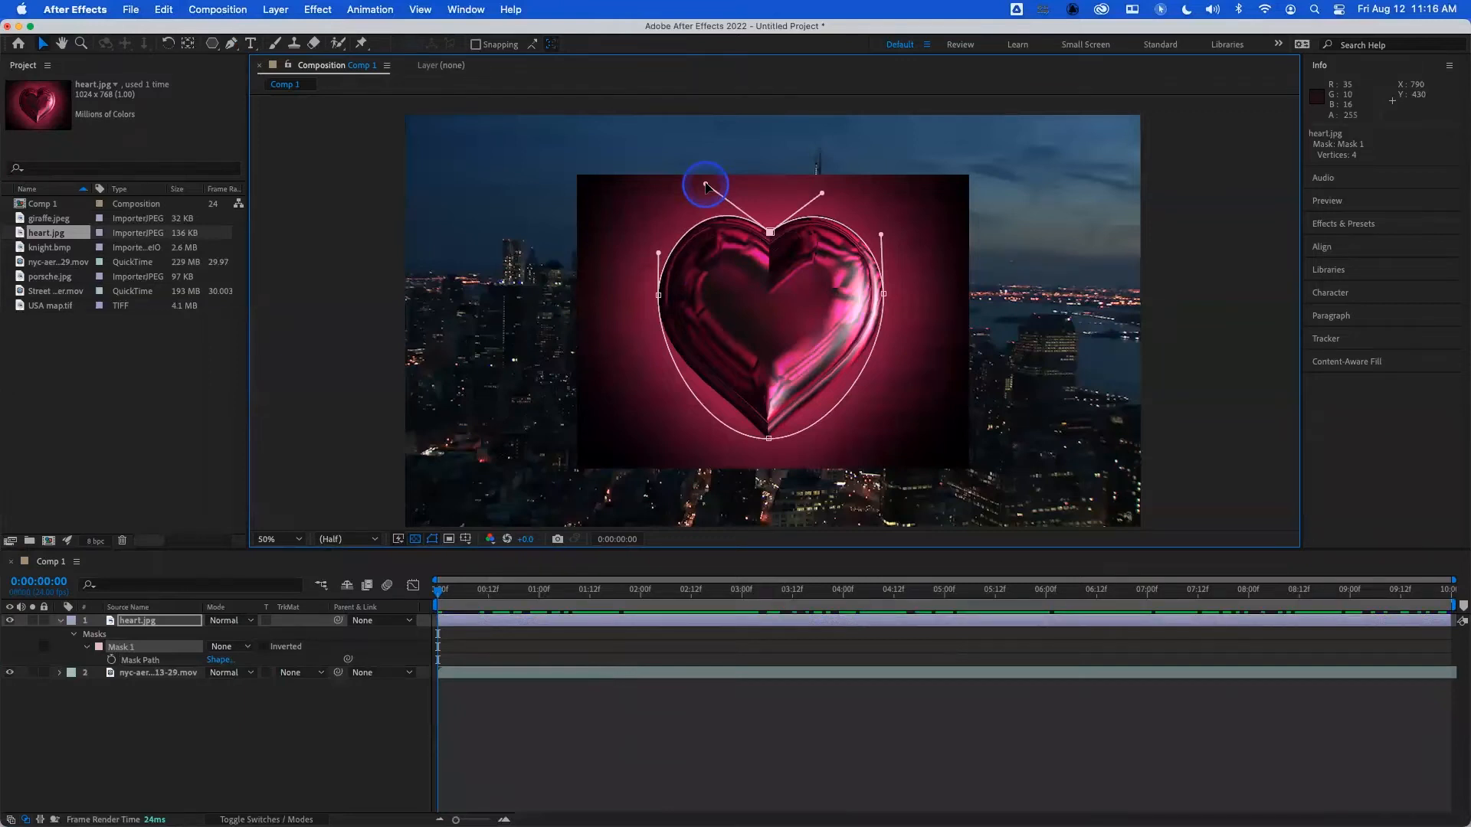
left_click_drag(706, 184, 712, 191)
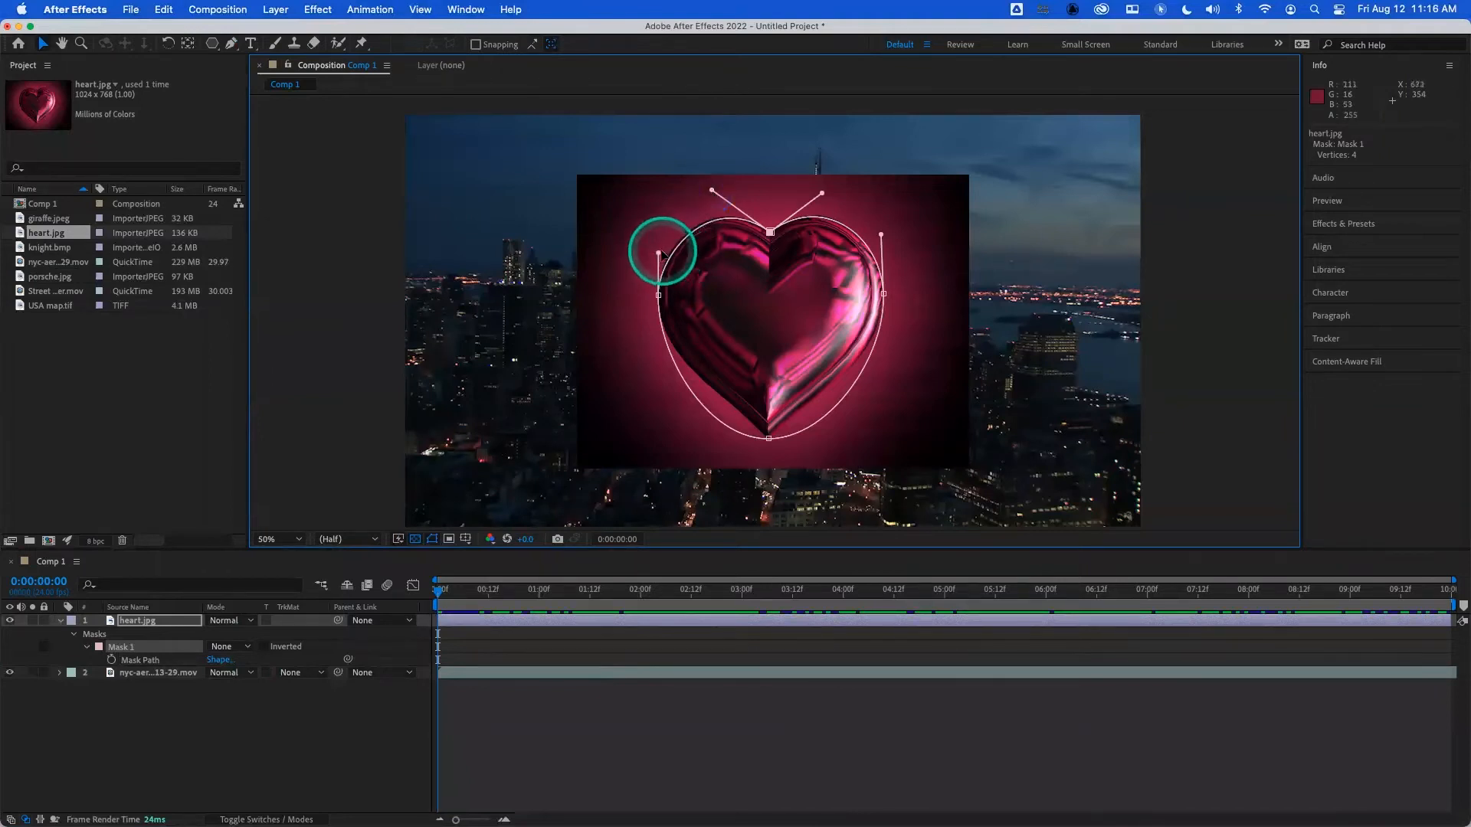
left_click_drag(658, 253, 655, 246)
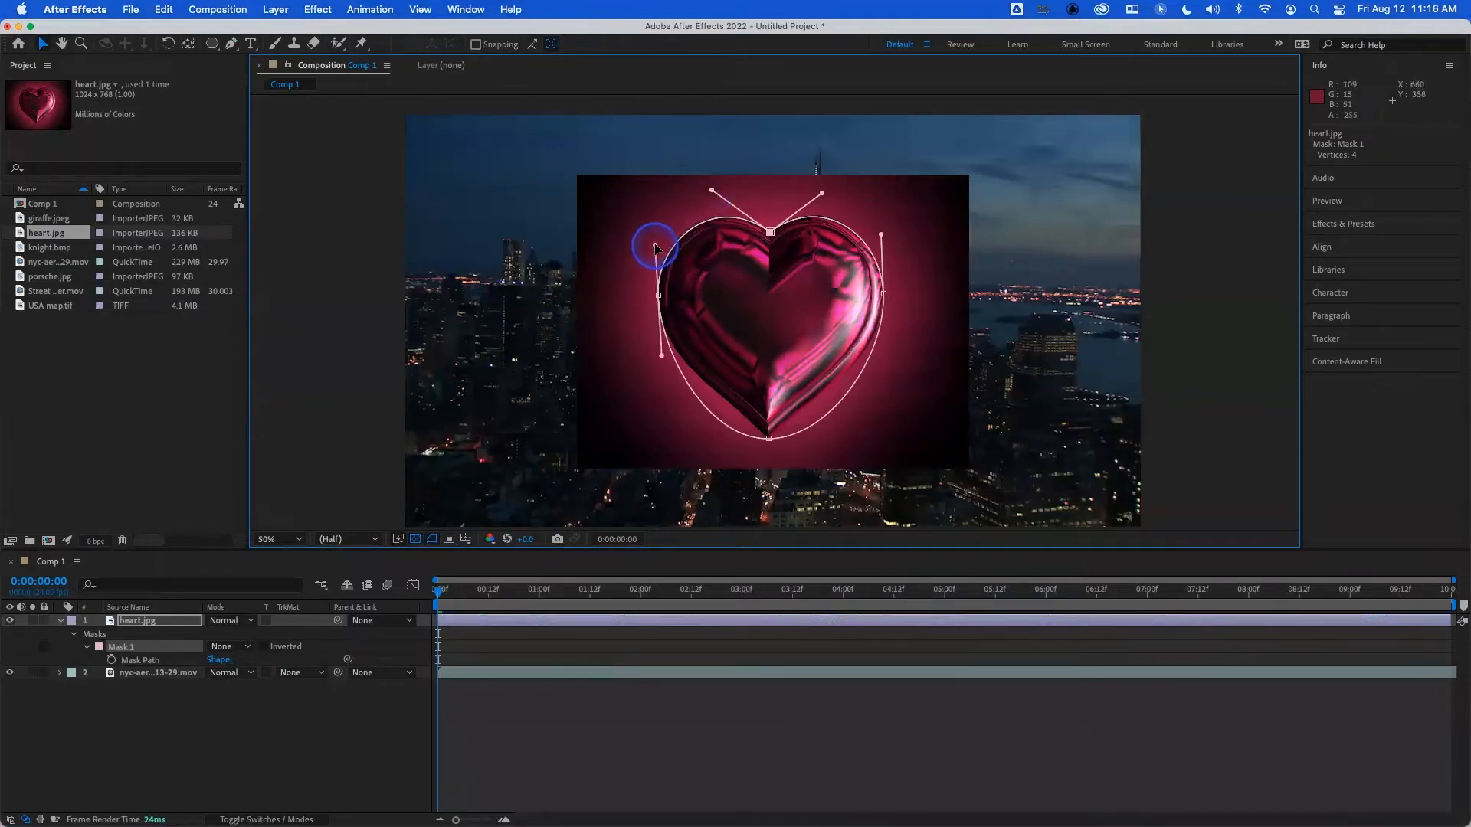
- Angle the bottom vertex's right handle upward and extend the right vertex's lower handle to follow the heart's lower right edge
left_click(769, 439)
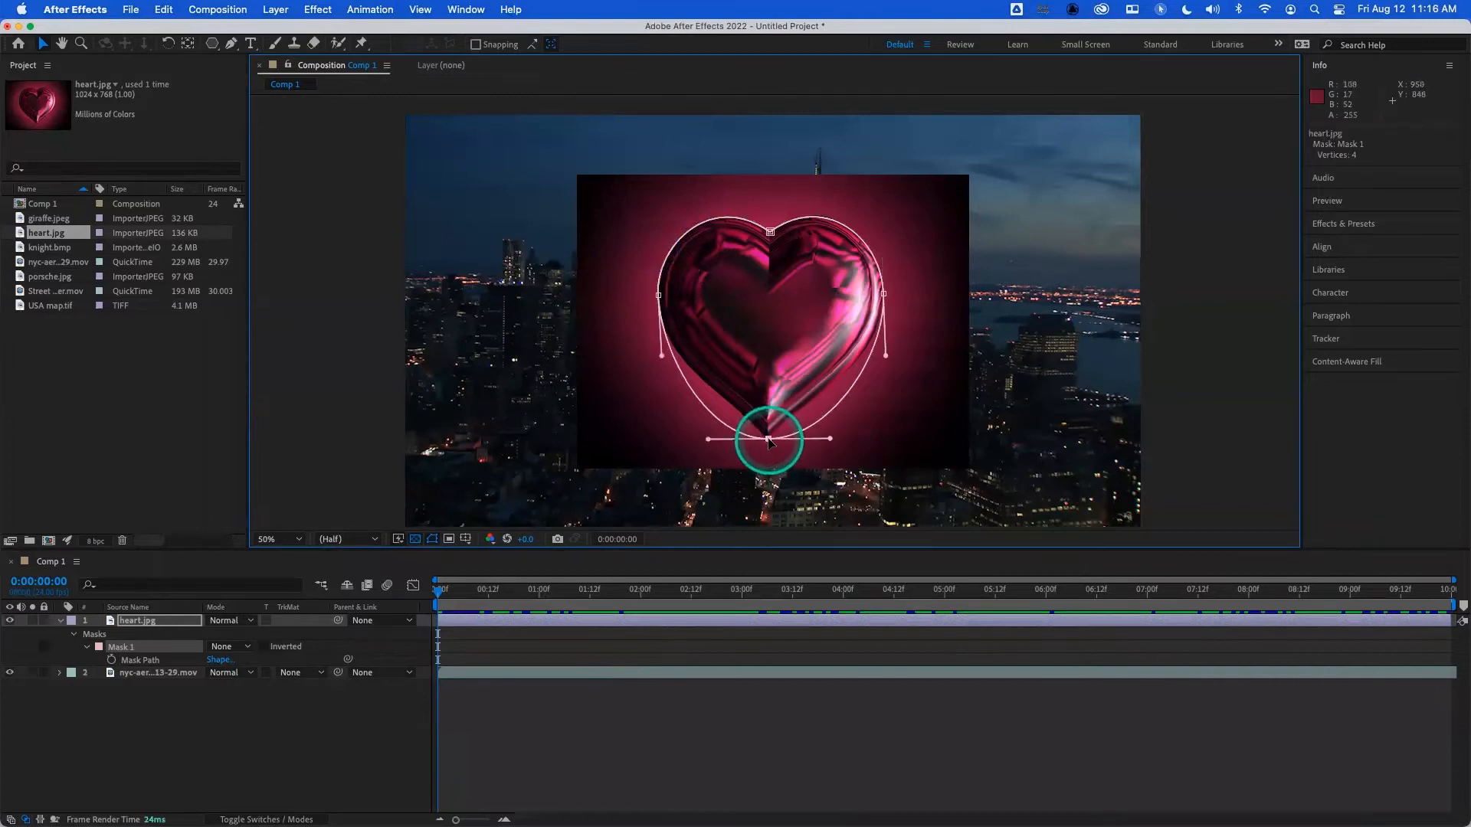
left_click_drag(832, 438, 818, 400)
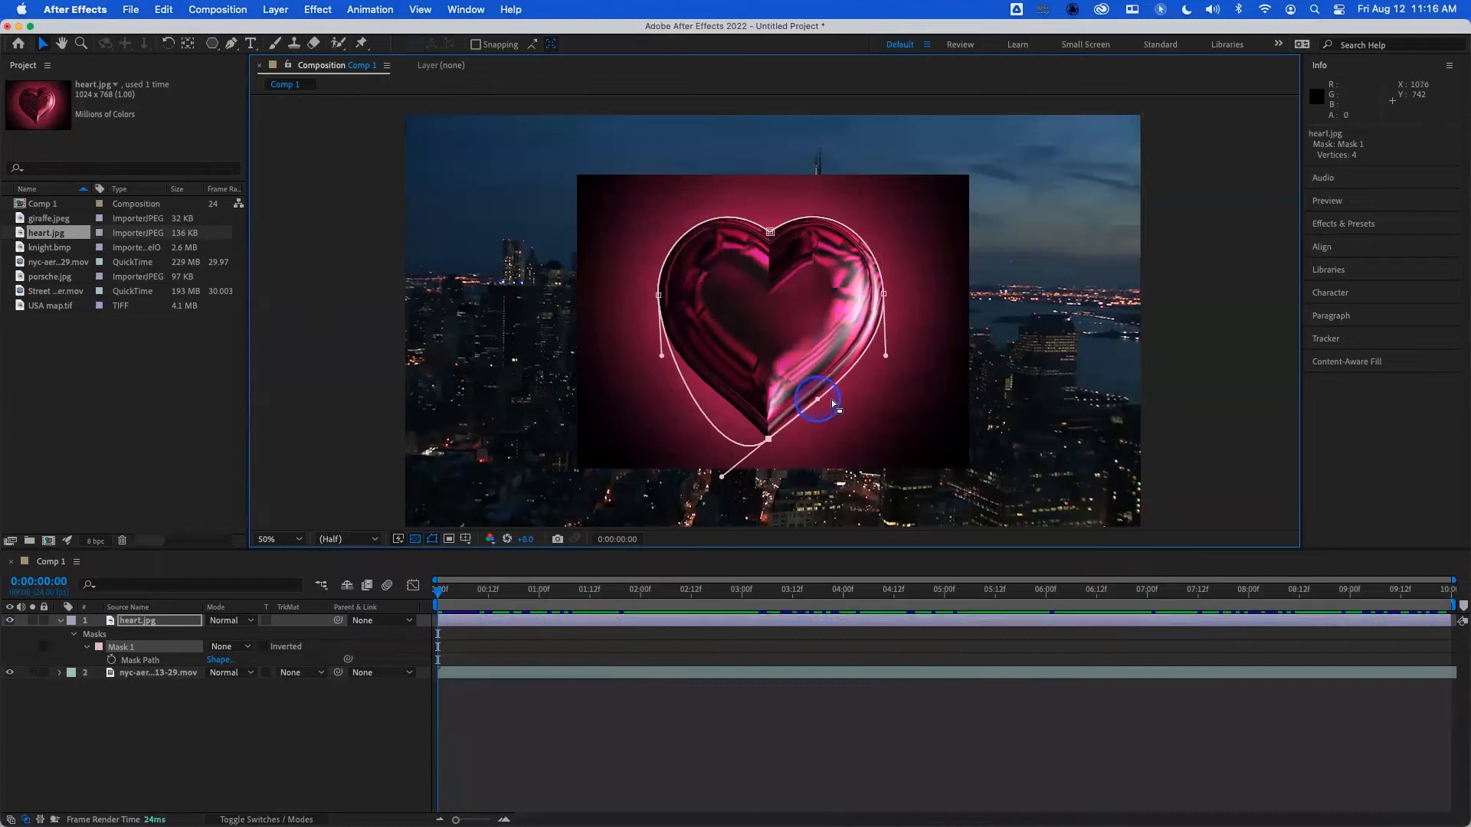
left_click_drag(887, 363, 888, 366)
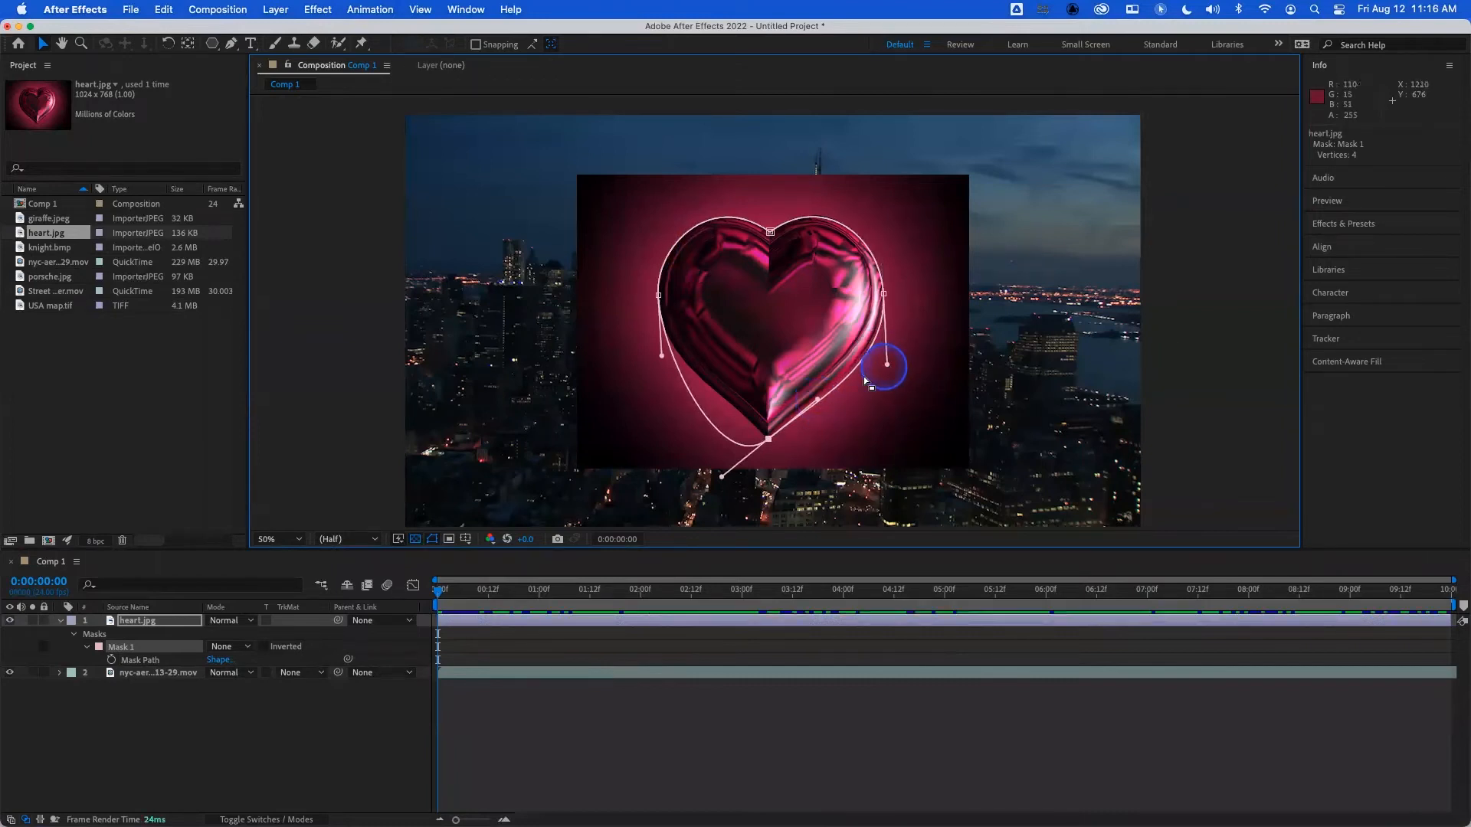
left_click_drag(816, 400, 811, 397)
- Break the bottom vertex's left handle free and raise it along the heart's lower left edge
left_click(726, 481)
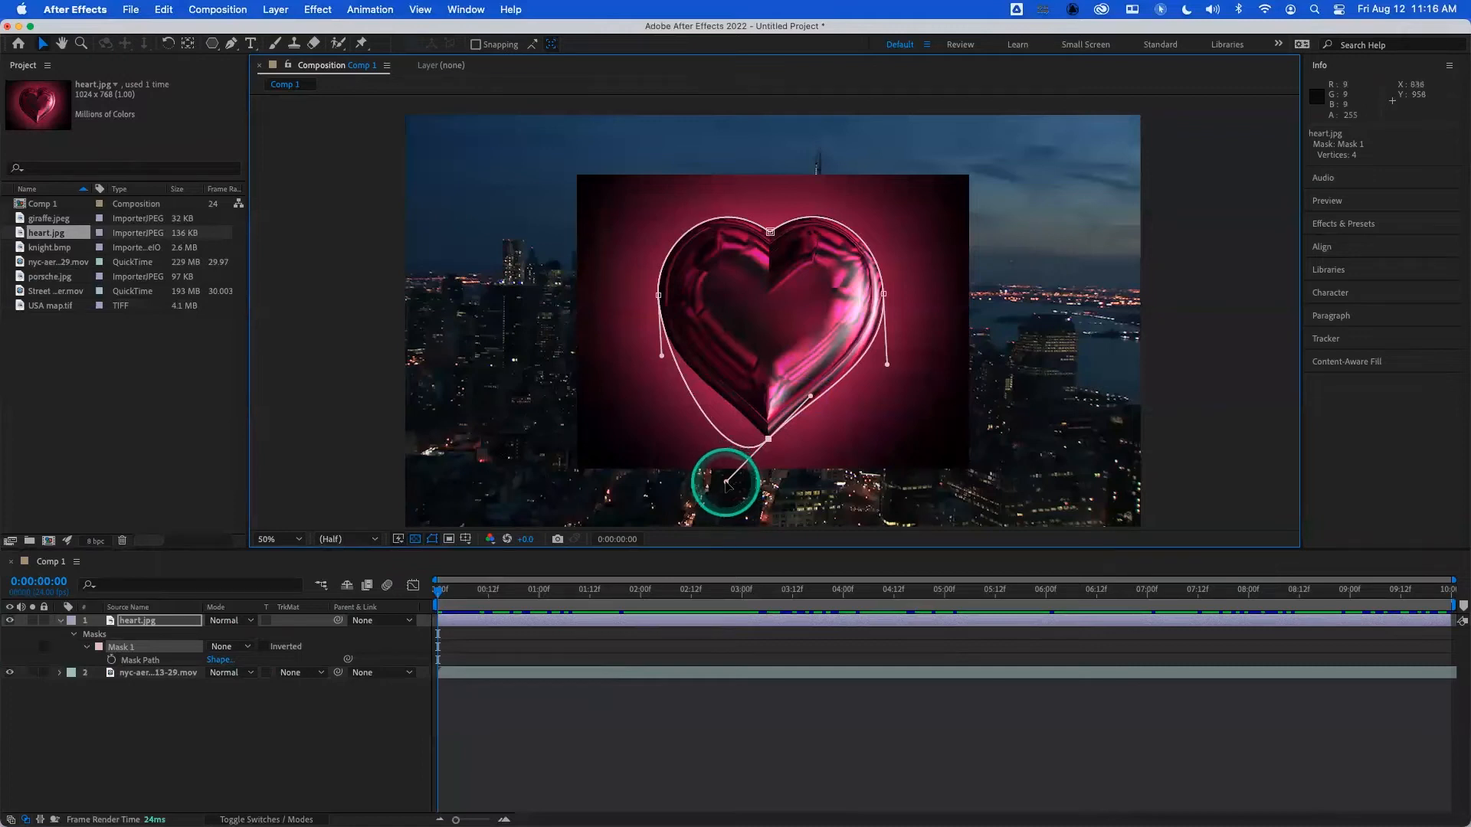
left_click(726, 481)
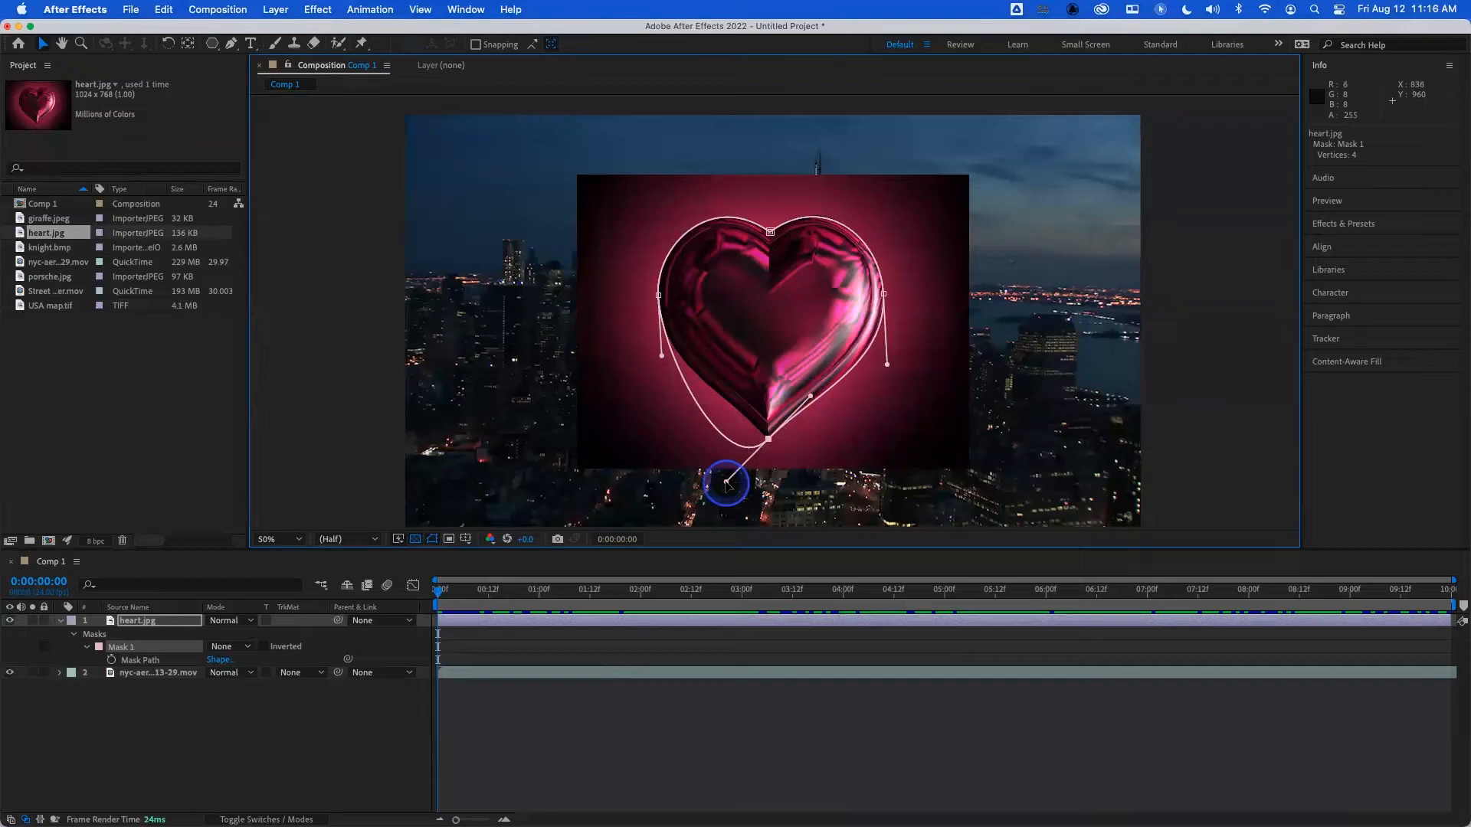
left_click_drag(726, 483, 718, 408)
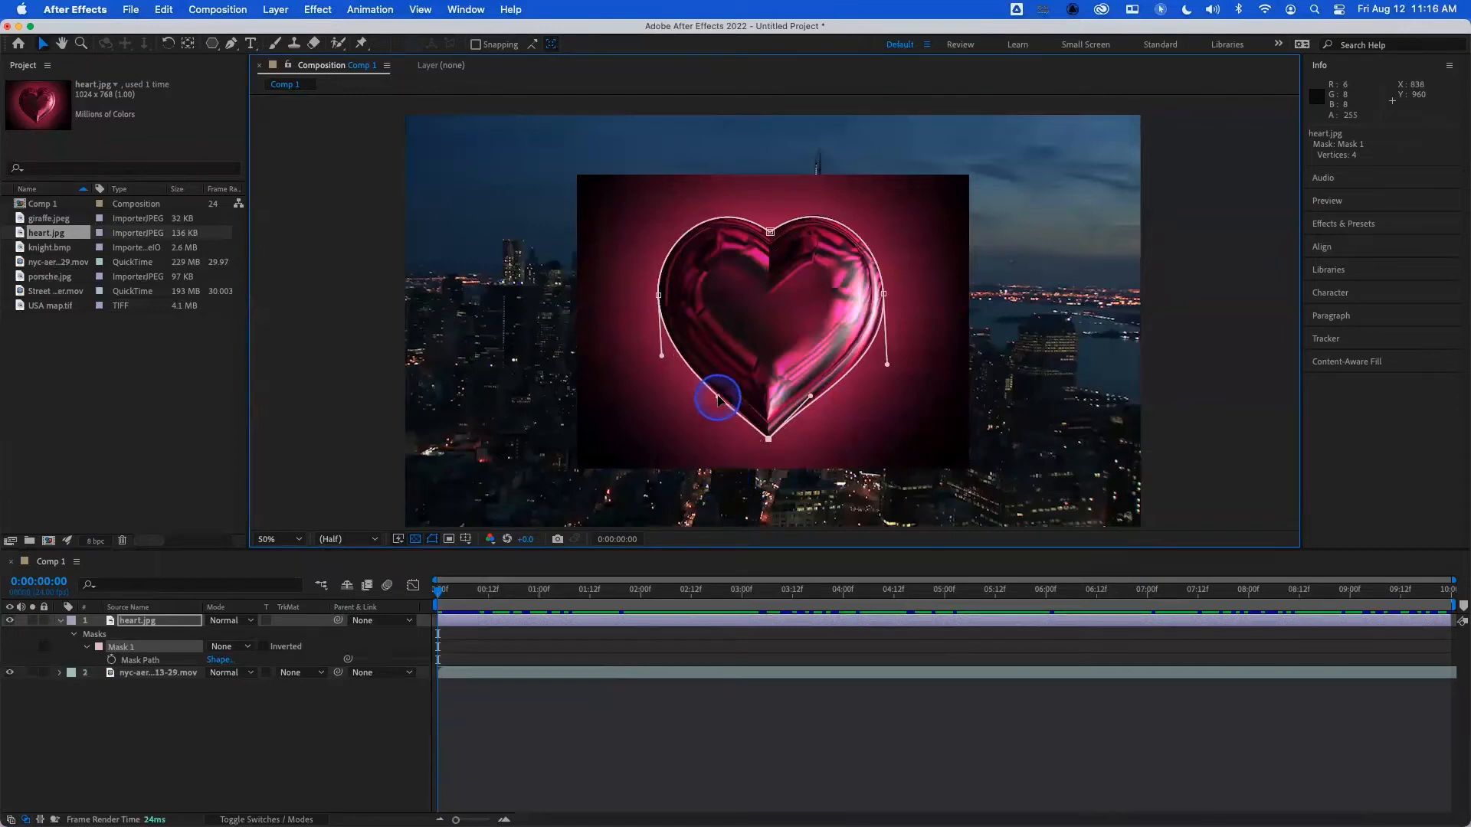
- Rejoin the bottom vertex's handles, realign the right one with its edge, and split the left one upward again to restore the point
left_click(719, 398)
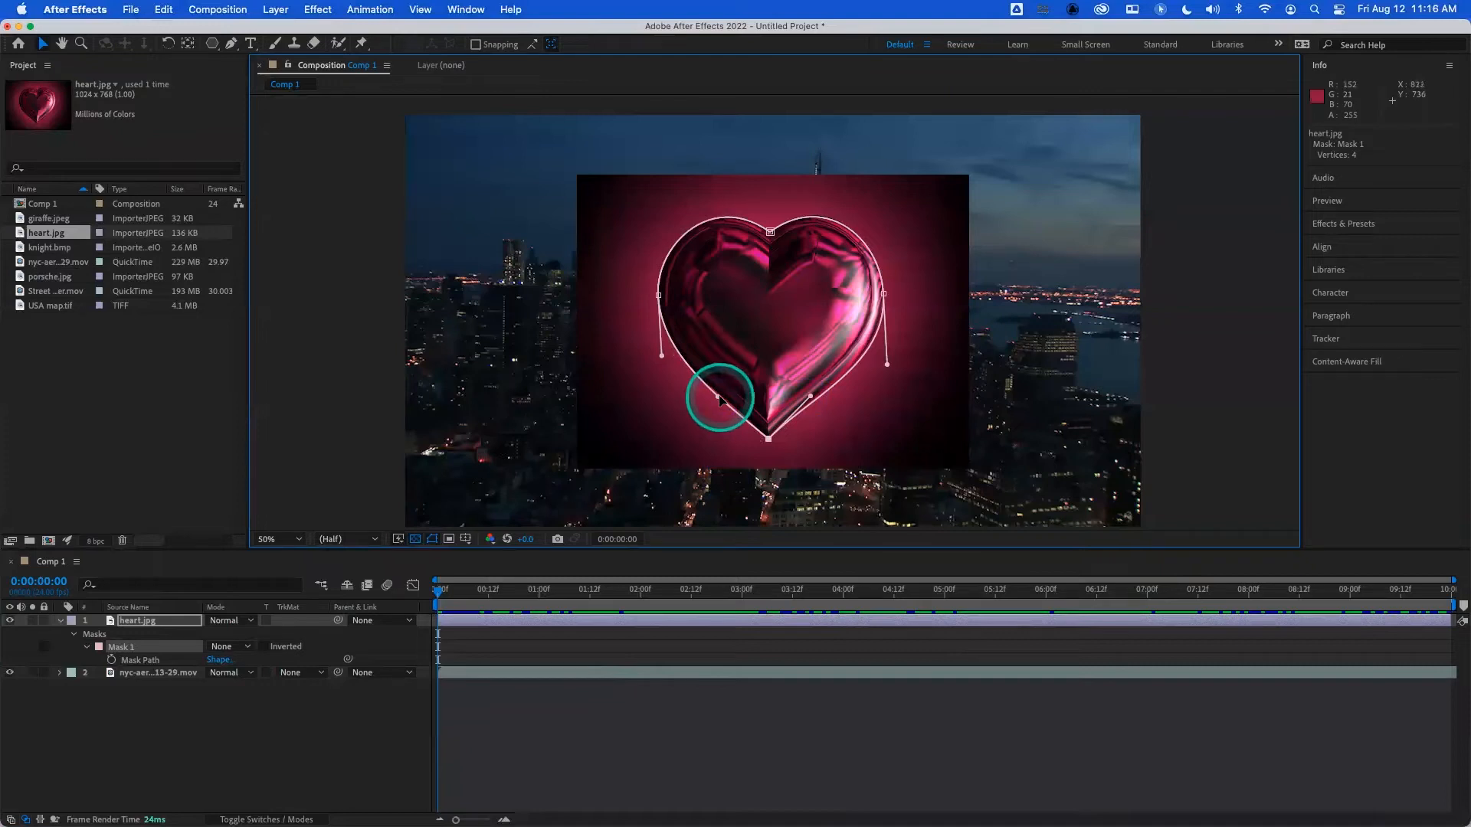
left_click_drag(718, 398, 718, 406)
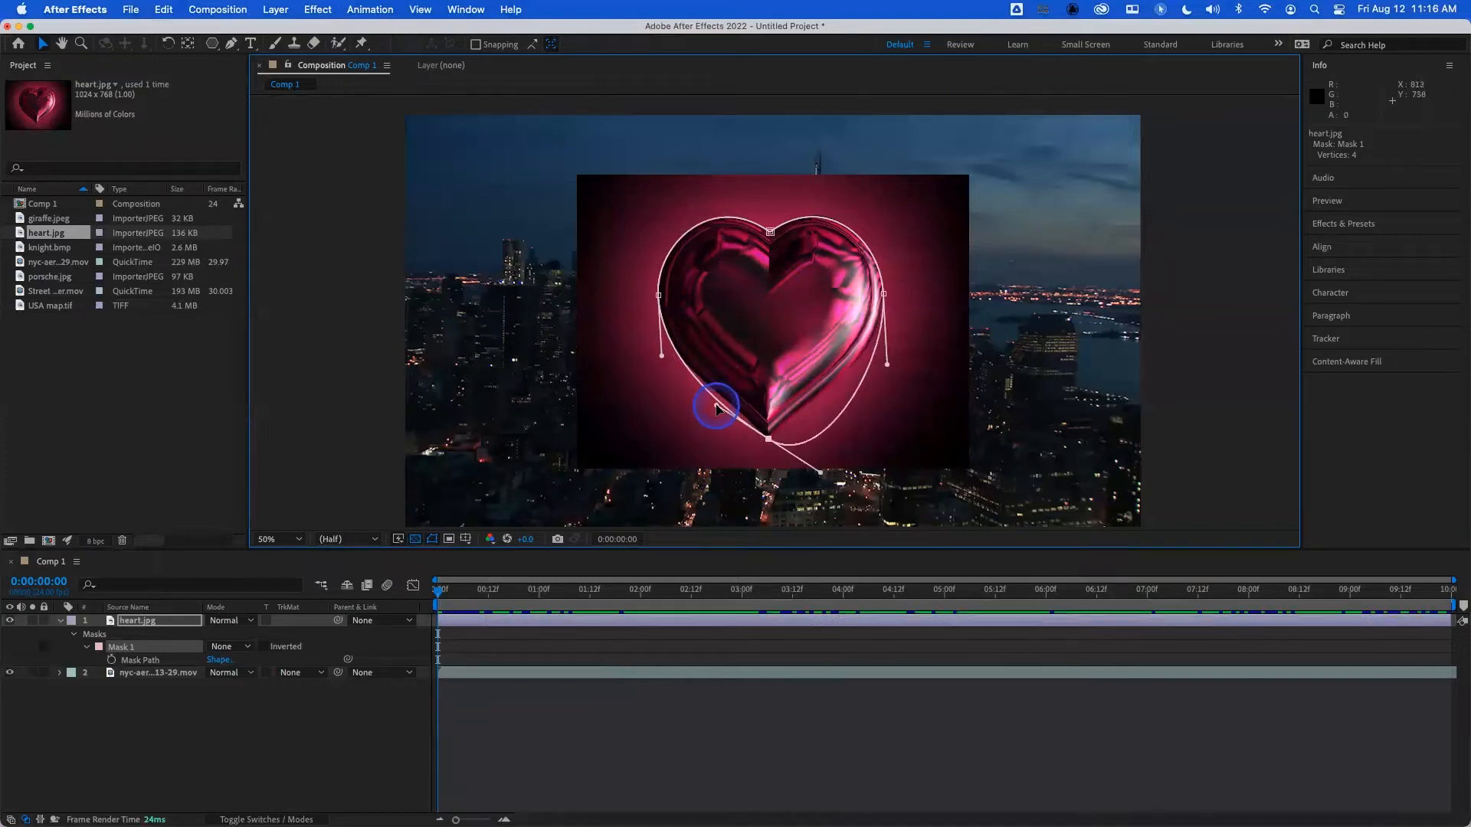
left_click_drag(820, 472, 805, 406)
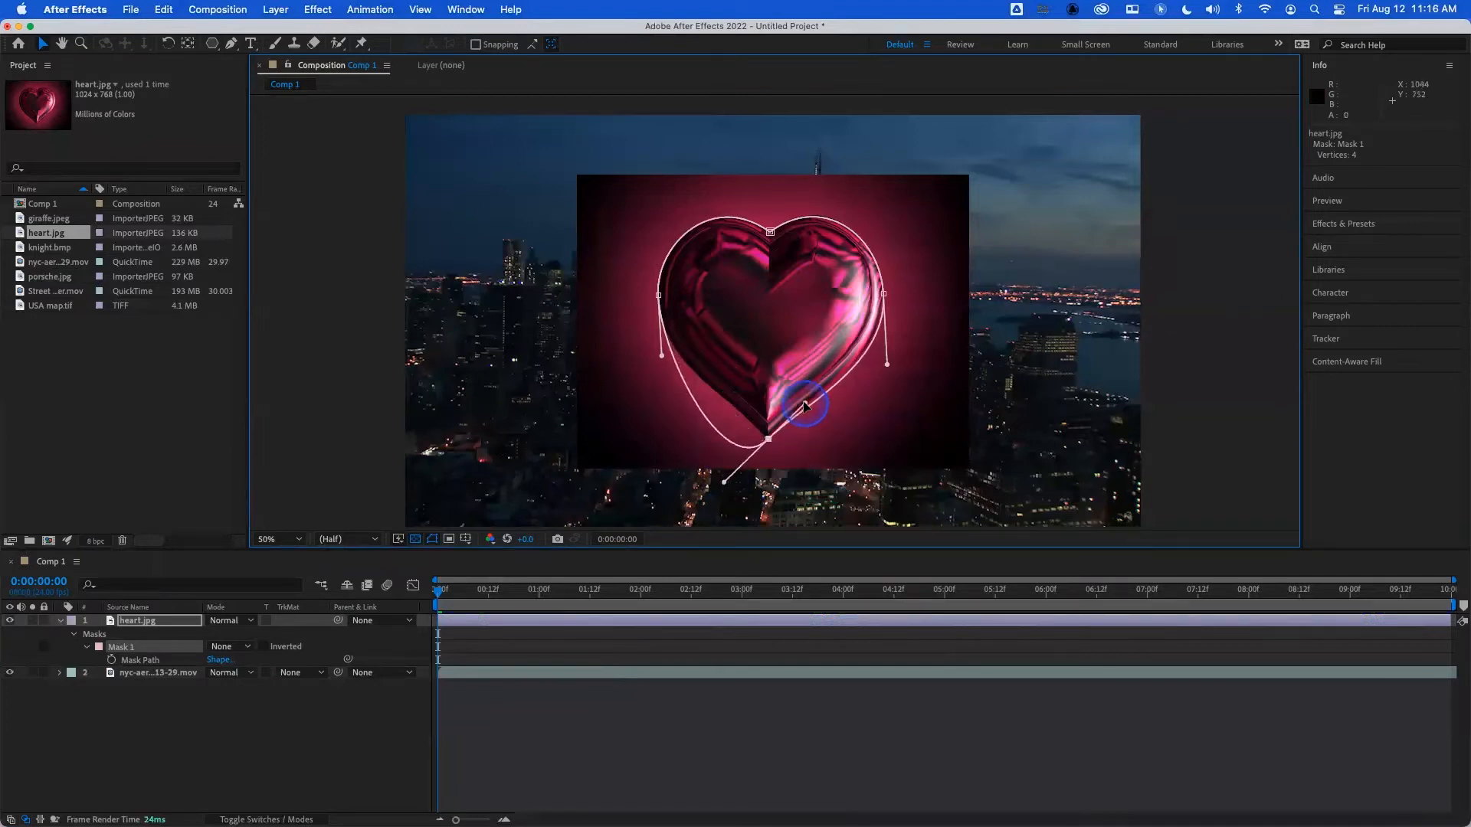
left_click_drag(724, 482, 721, 397)
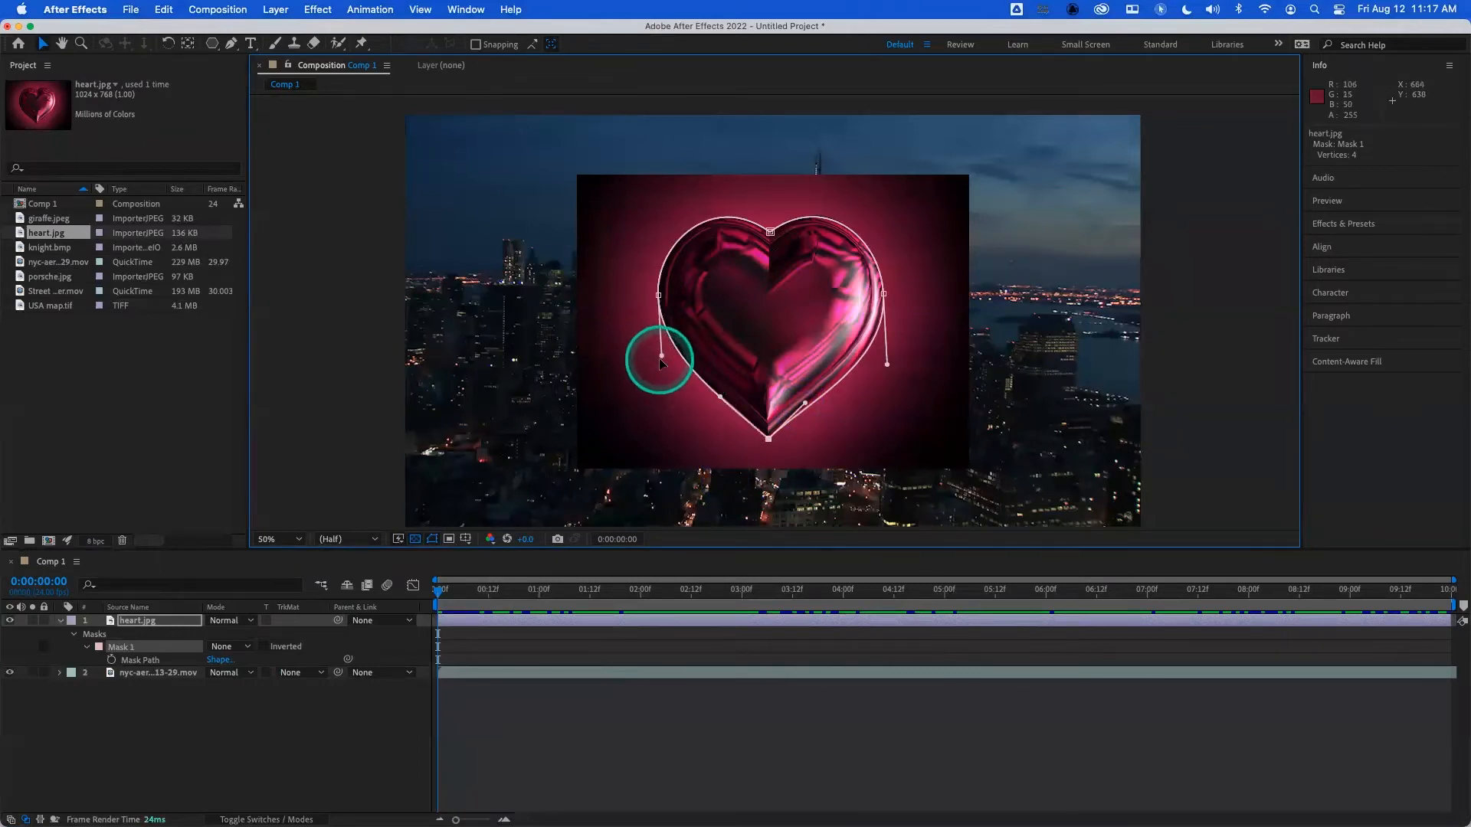
- Lengthen the left vertex's lower handle slightly and fine-tune both bottom handles to fit the heart's lower edges
left_click_drag(657, 356, 657, 361)
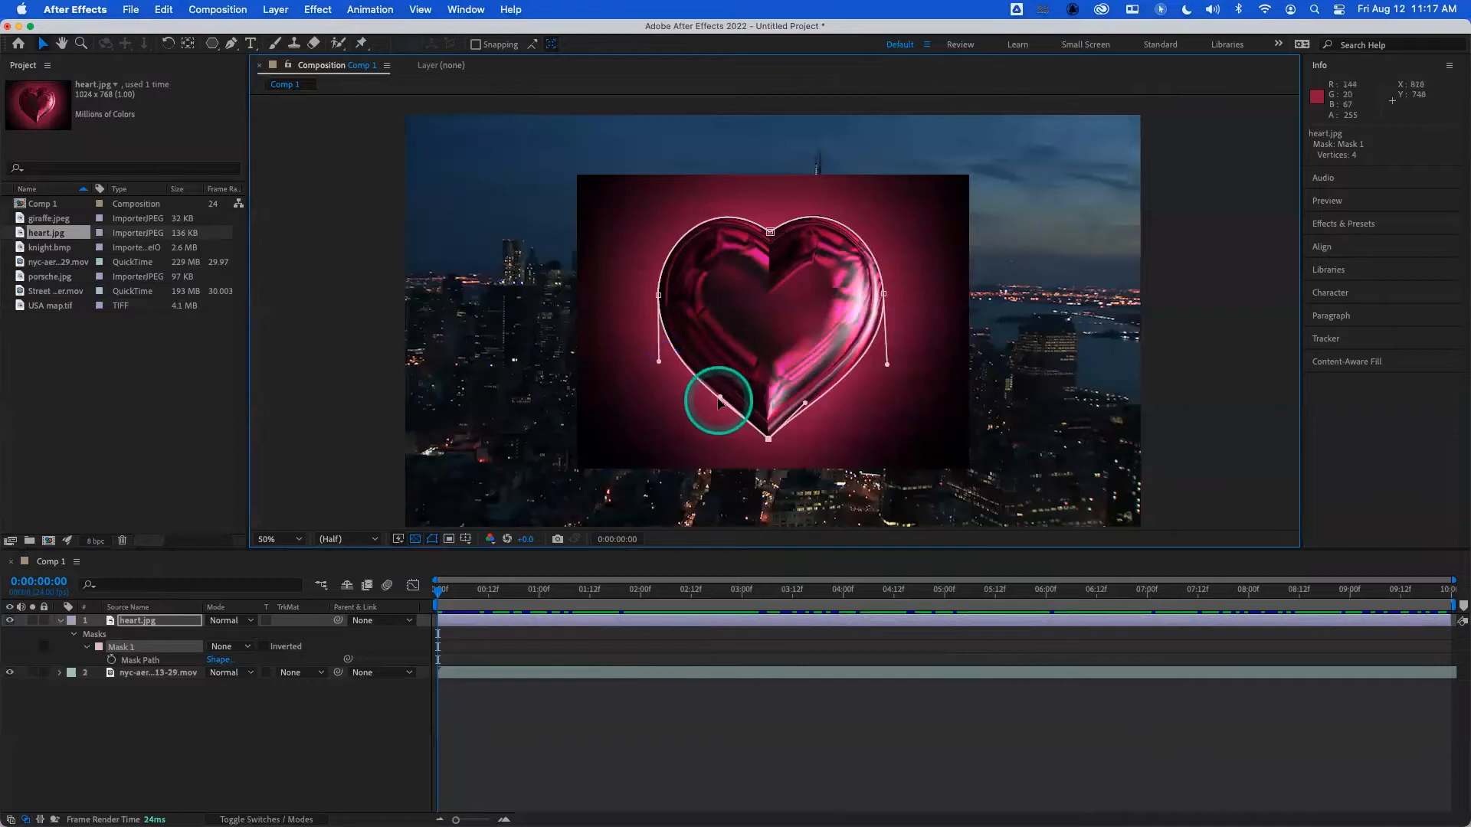
left_click_drag(720, 398, 721, 396)
left_click_drag(809, 404, 809, 404)
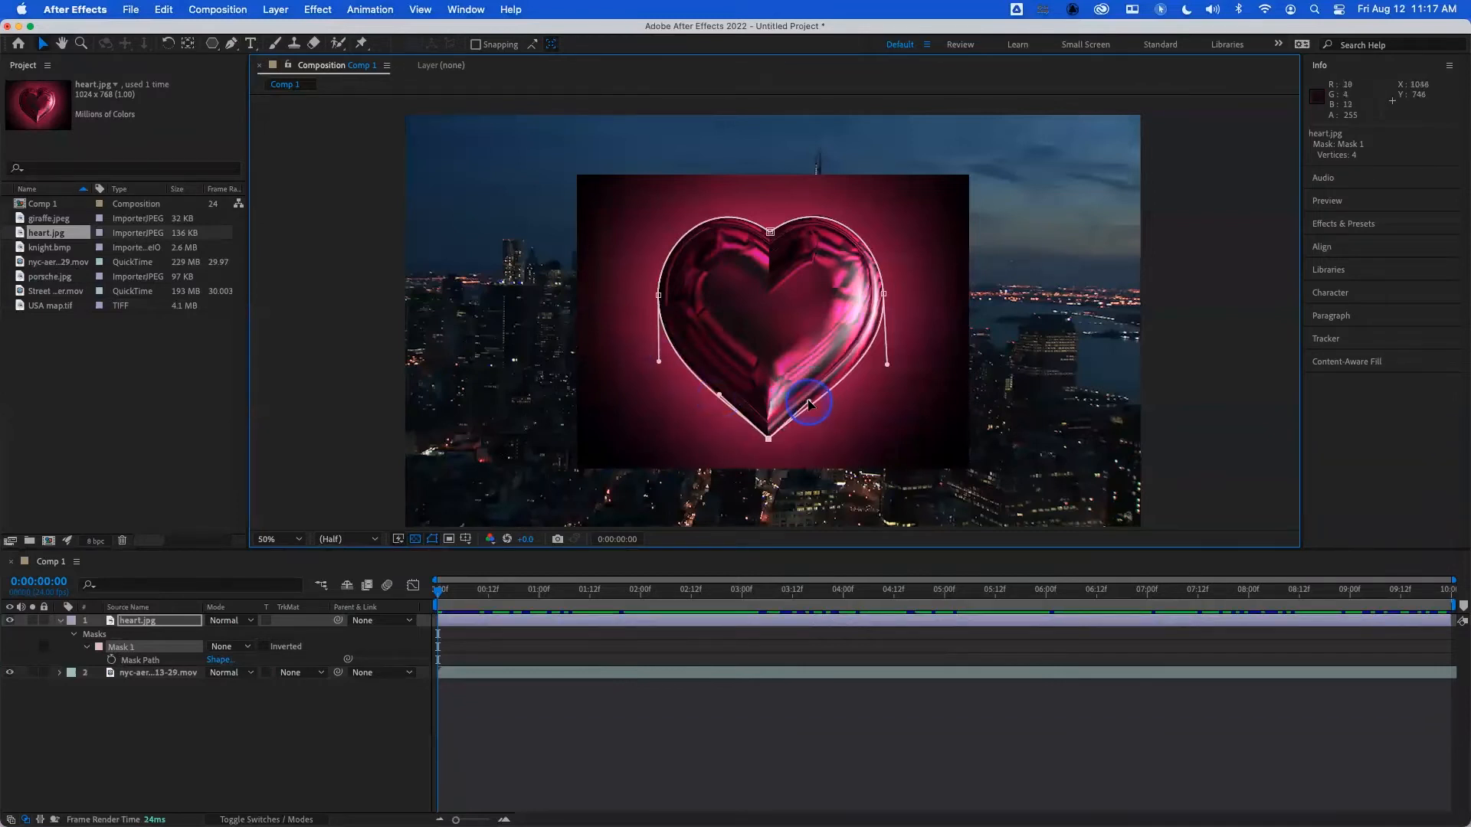
left_click_drag(721, 396, 721, 393)
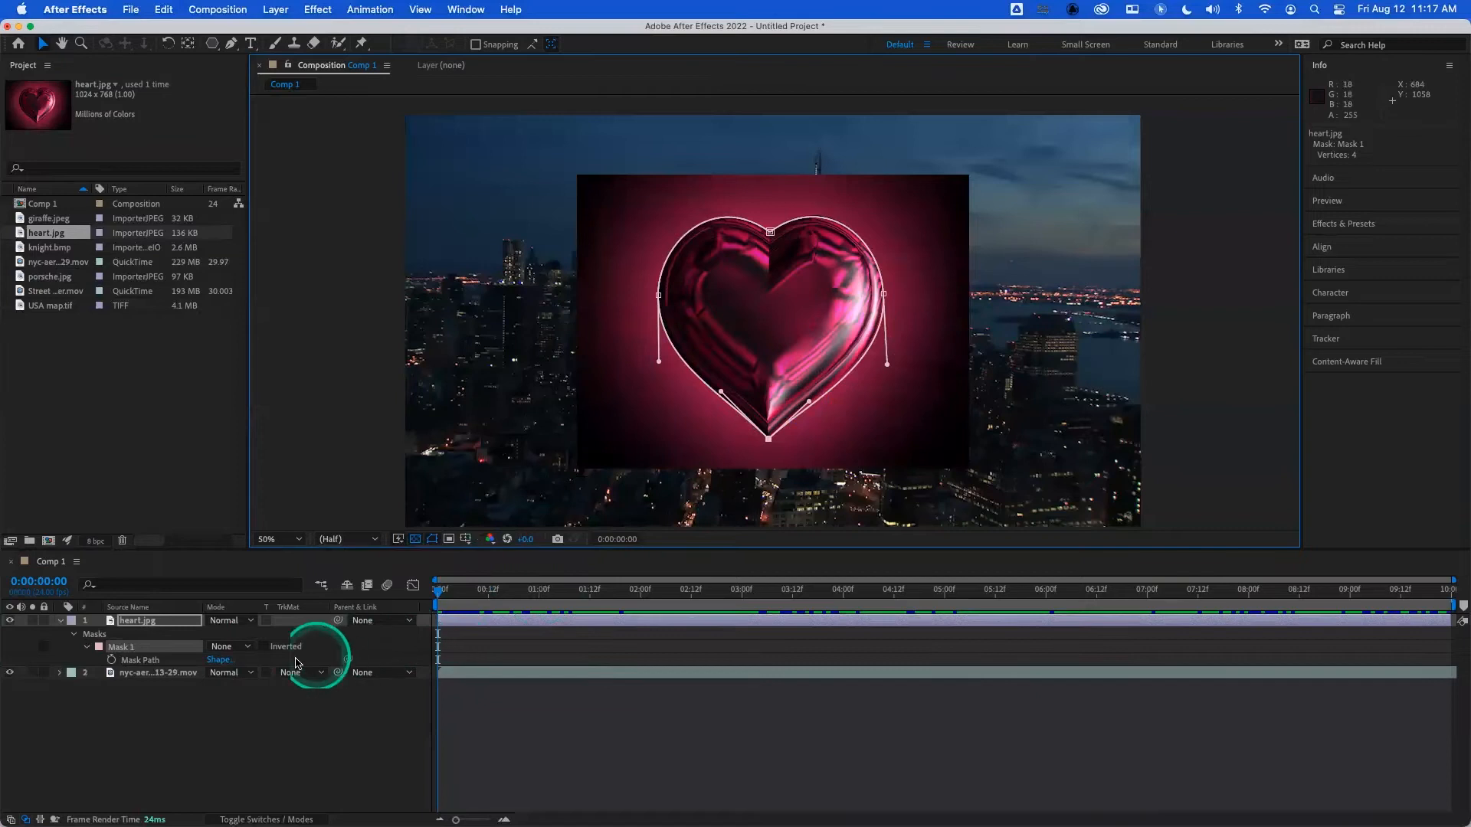
- Set Mask 1's mode to Add and its Mask Feather to 3 pixels, and deselect the layer
left_click(247, 646)
left_click(257, 680)
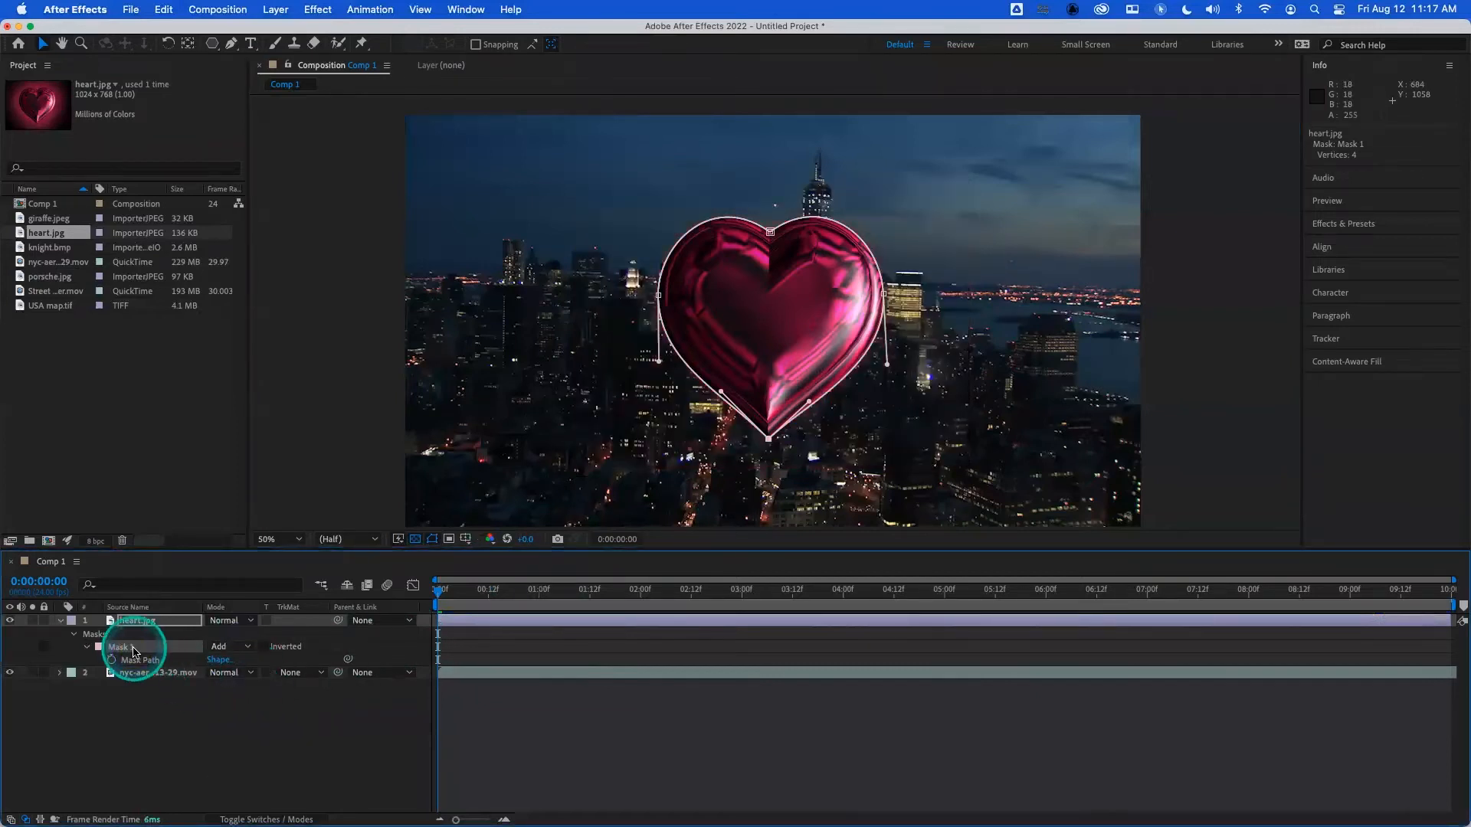
key("f")
left_click(227, 648)
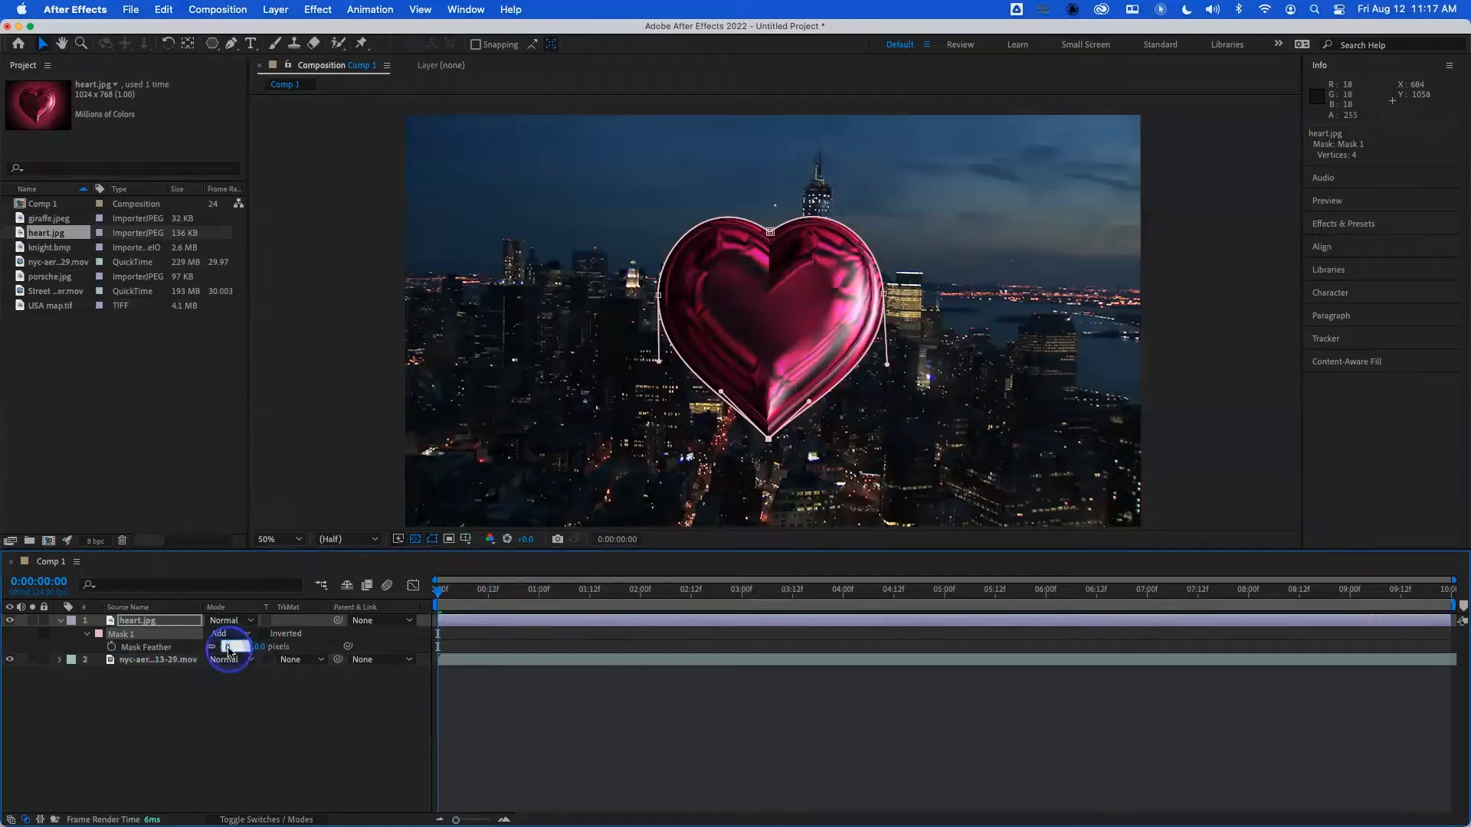
type("3")
key("Return")
left_click(270, 749)
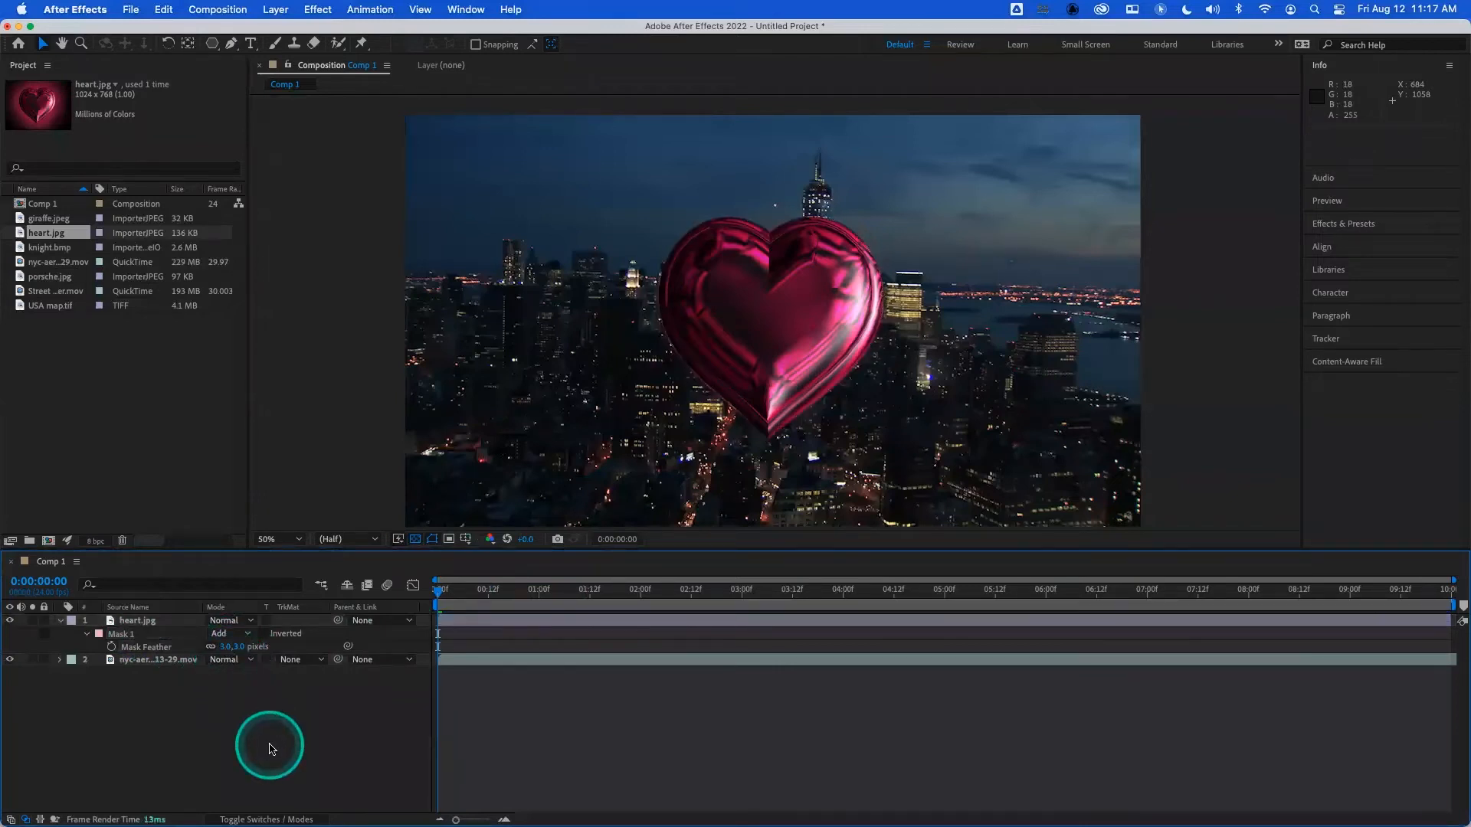
- Play back the composition to preview the masked heart over the city footage
key("space")
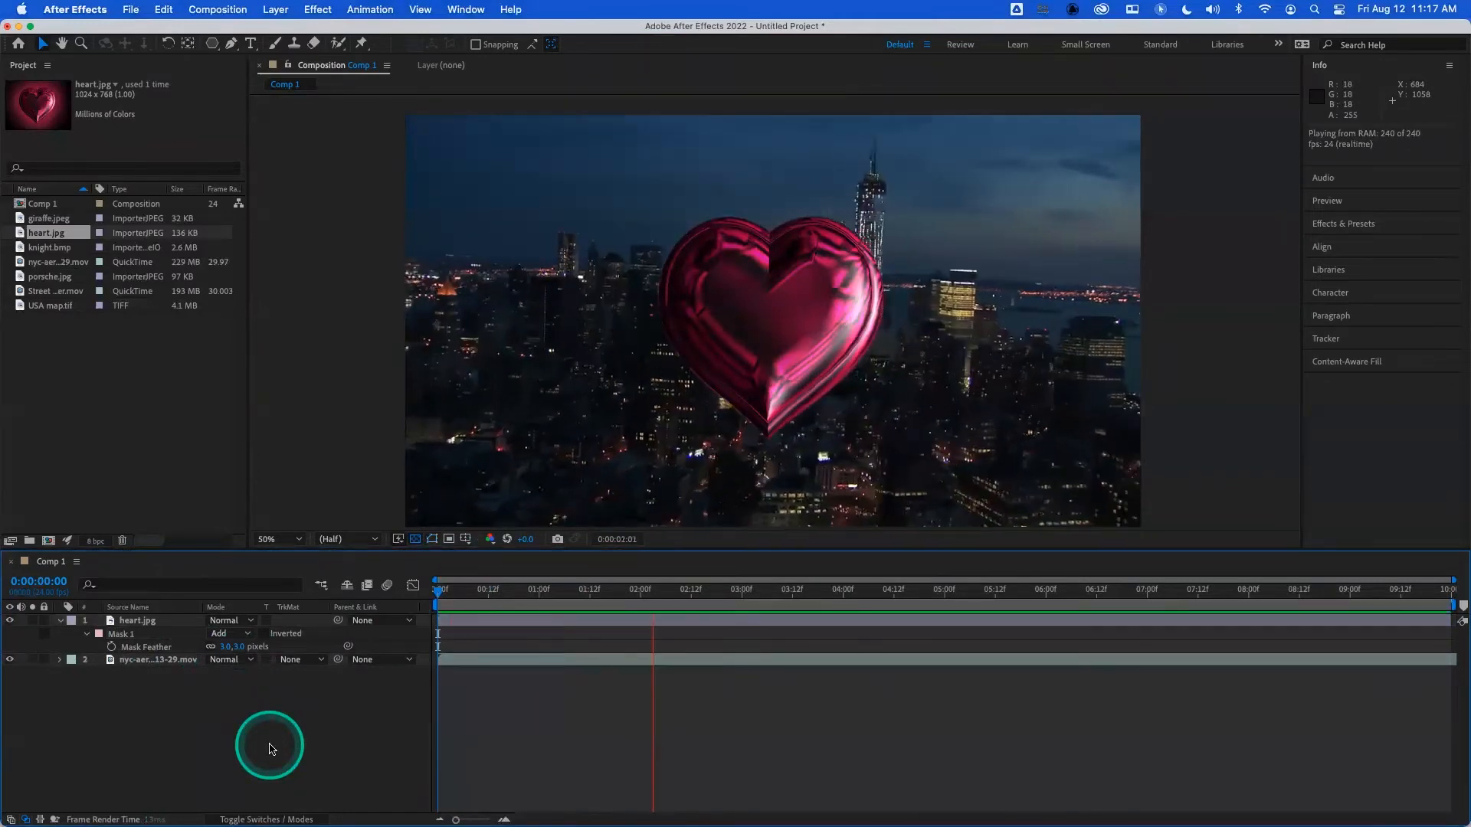
key("space")
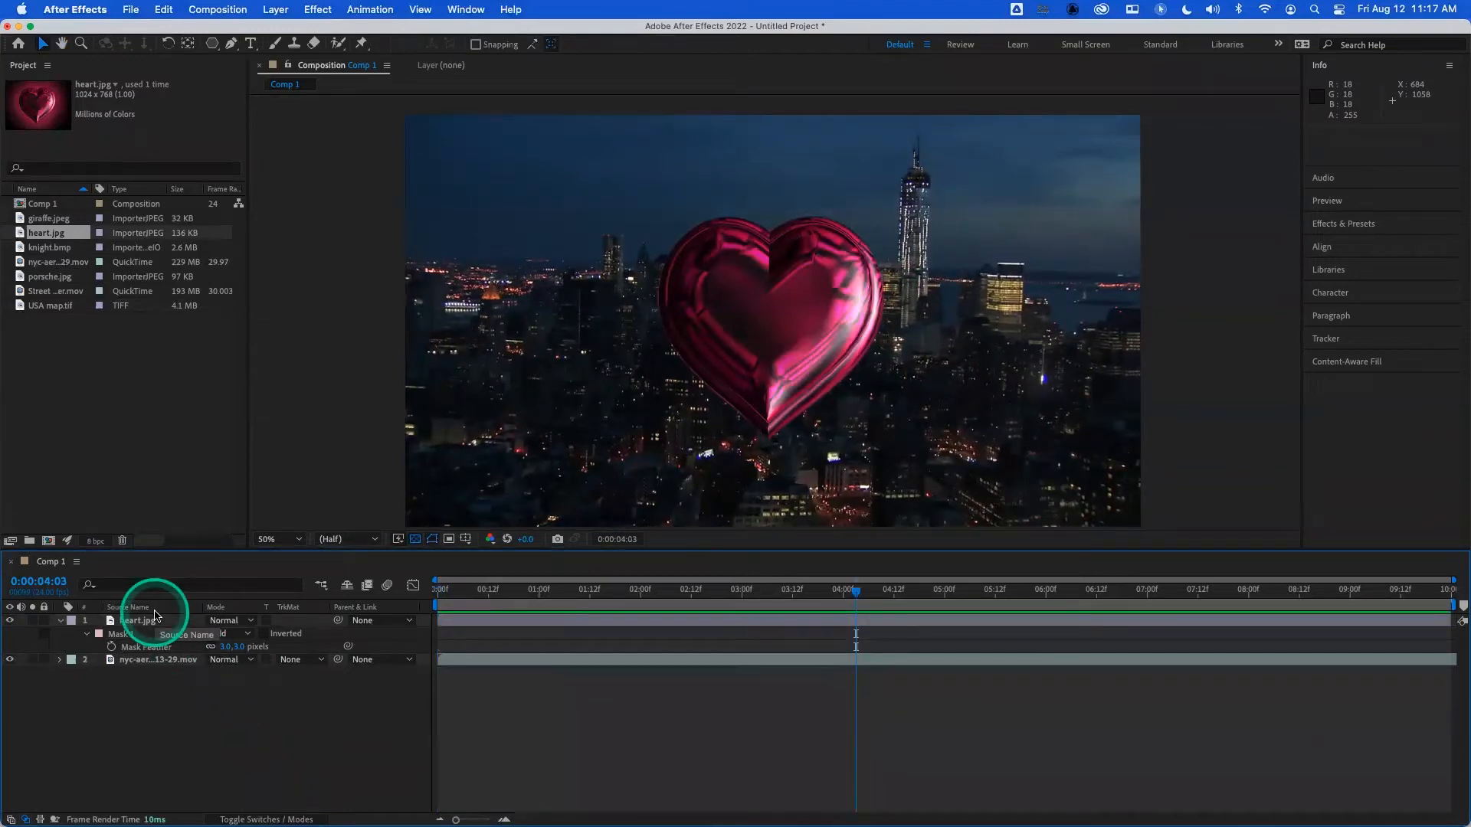
- Hide the heart.jpg layer and deselect it
left_click(153, 620)
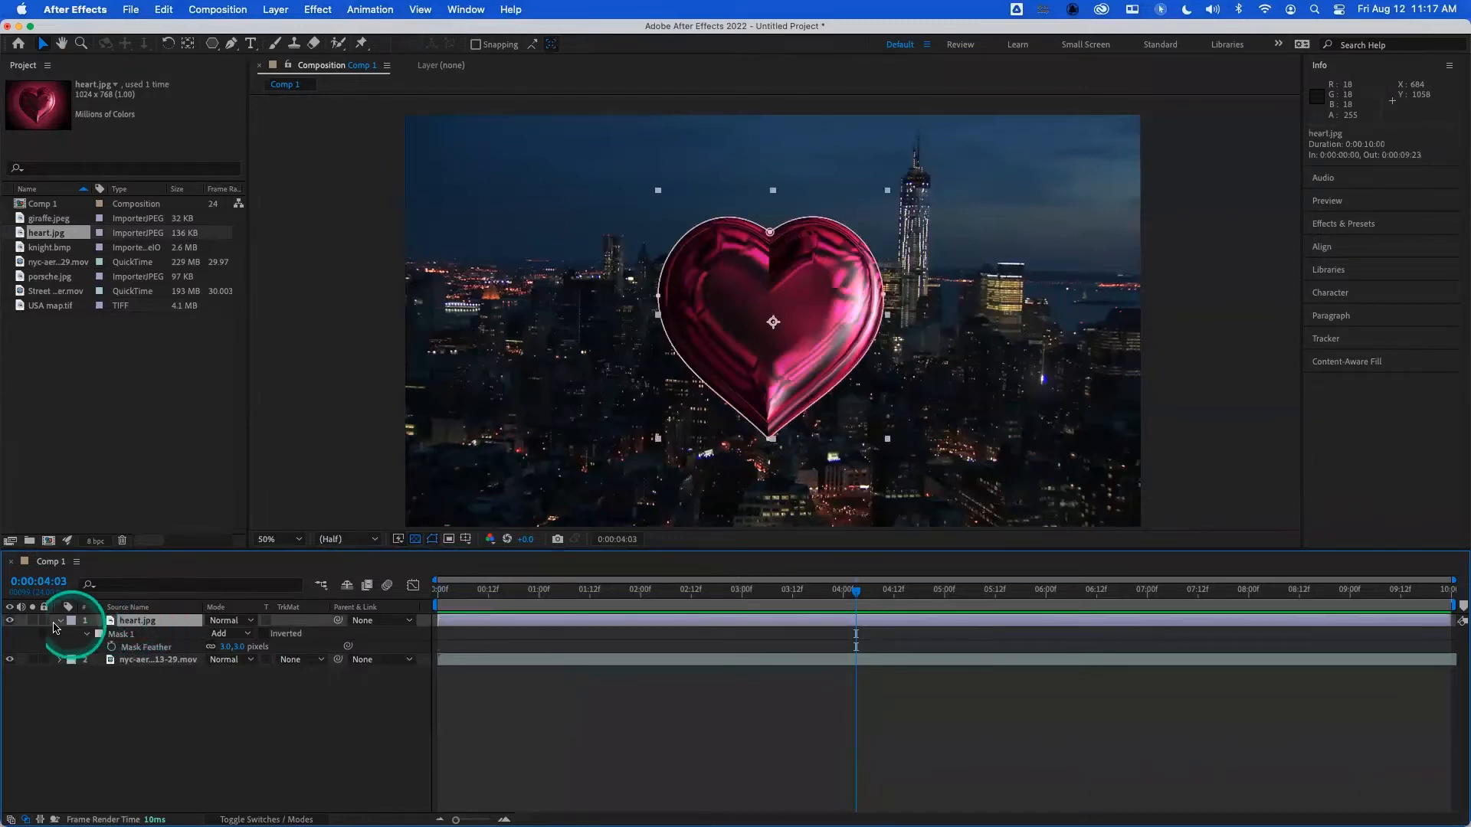
left_click(9, 620)
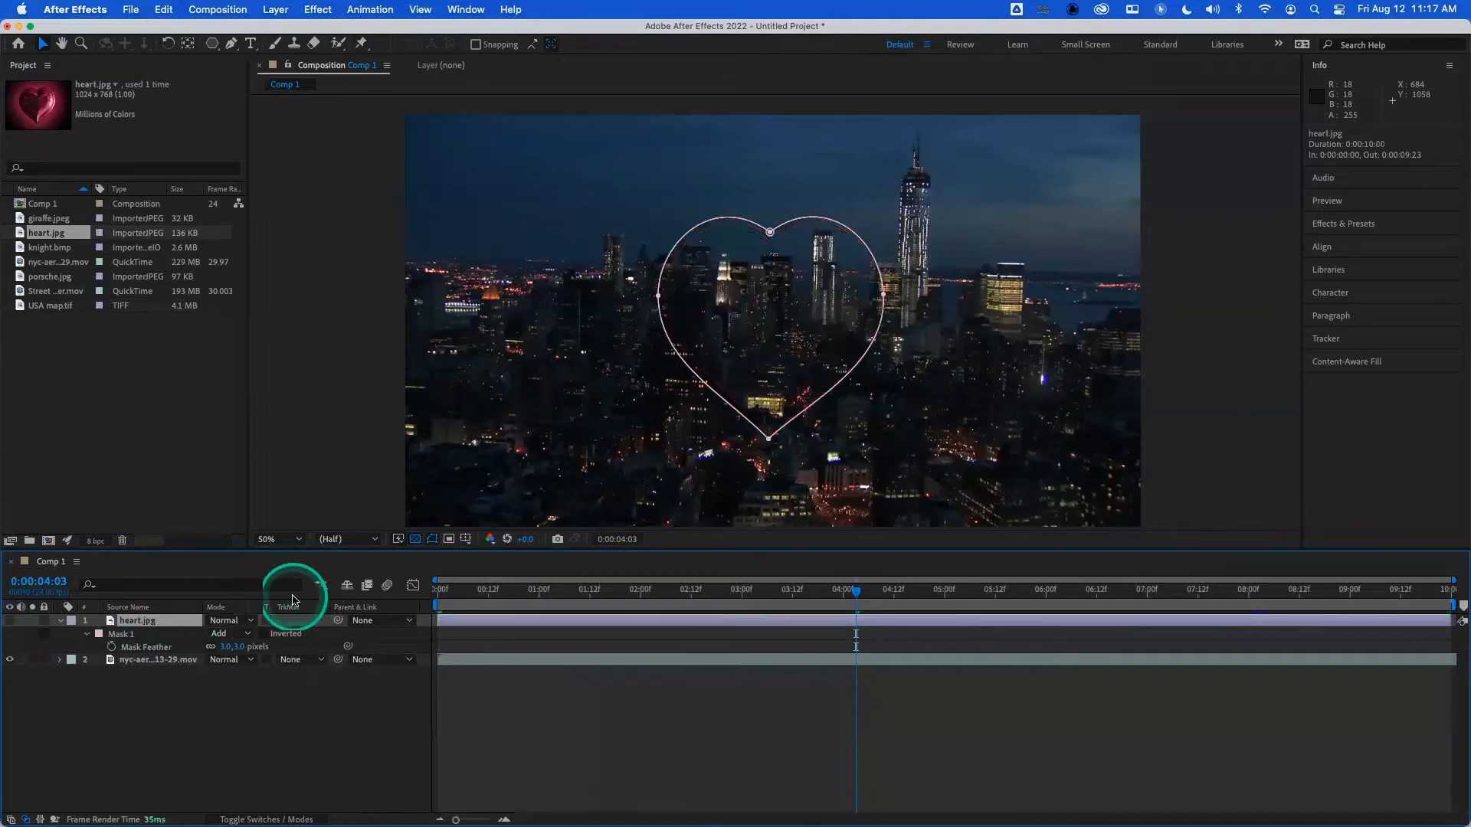
left_click(238, 717)
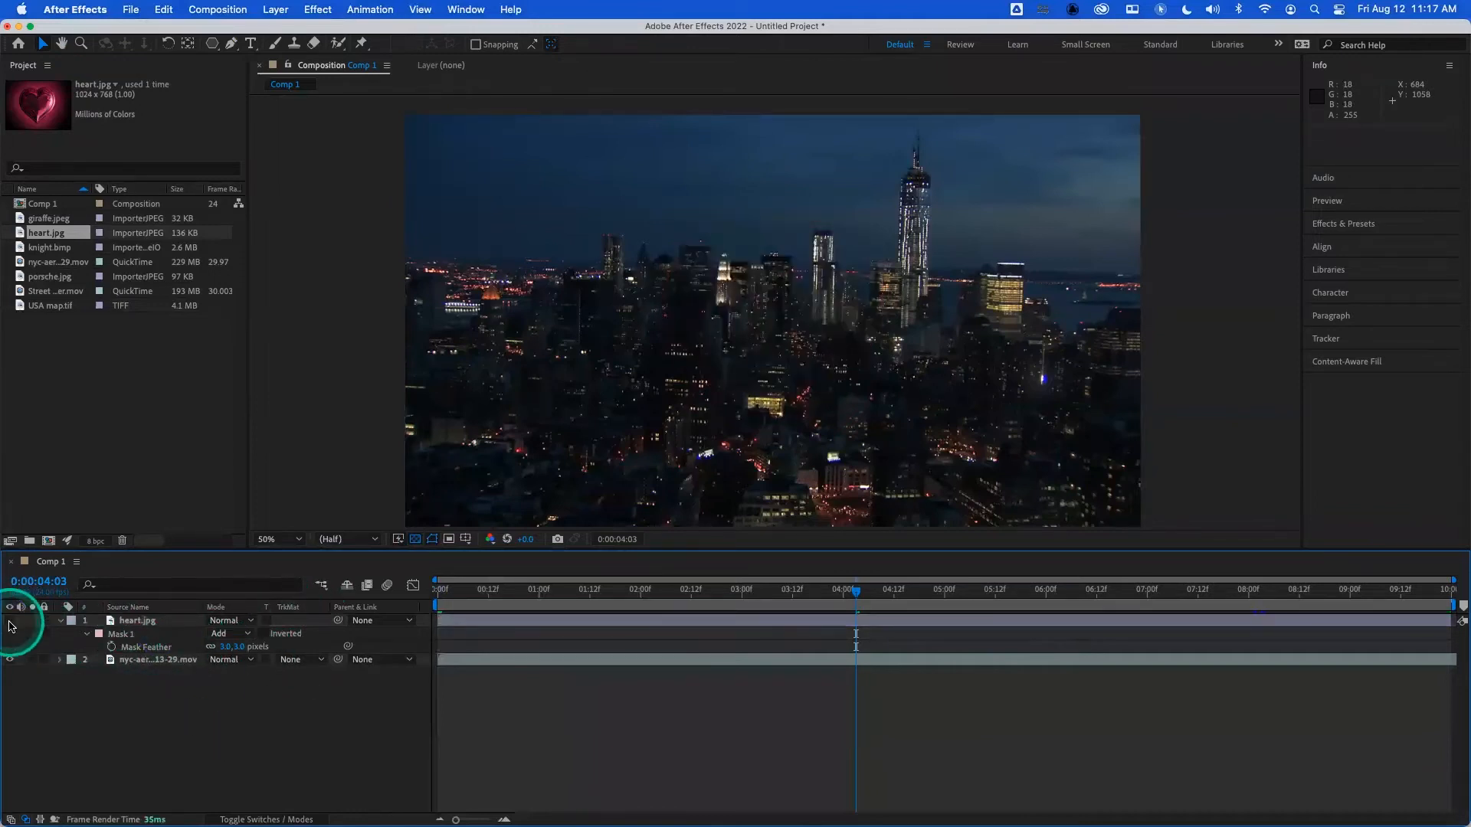
- Add knight.bmp as the top layer and start a Pen mask with a vertex at the rear edge of the knight's neck
left_click_drag(46, 249, 136, 617)
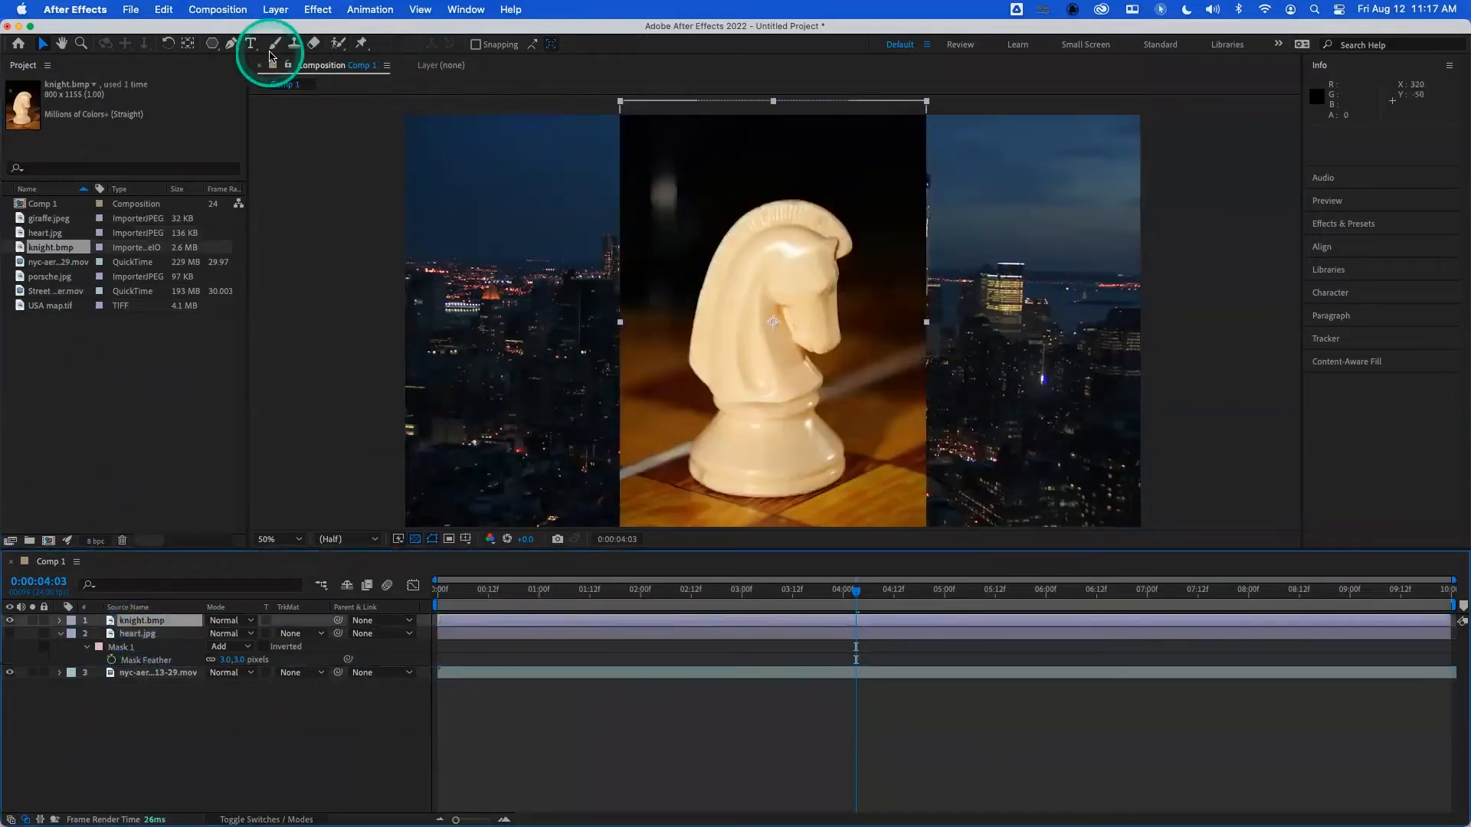
left_click(233, 44)
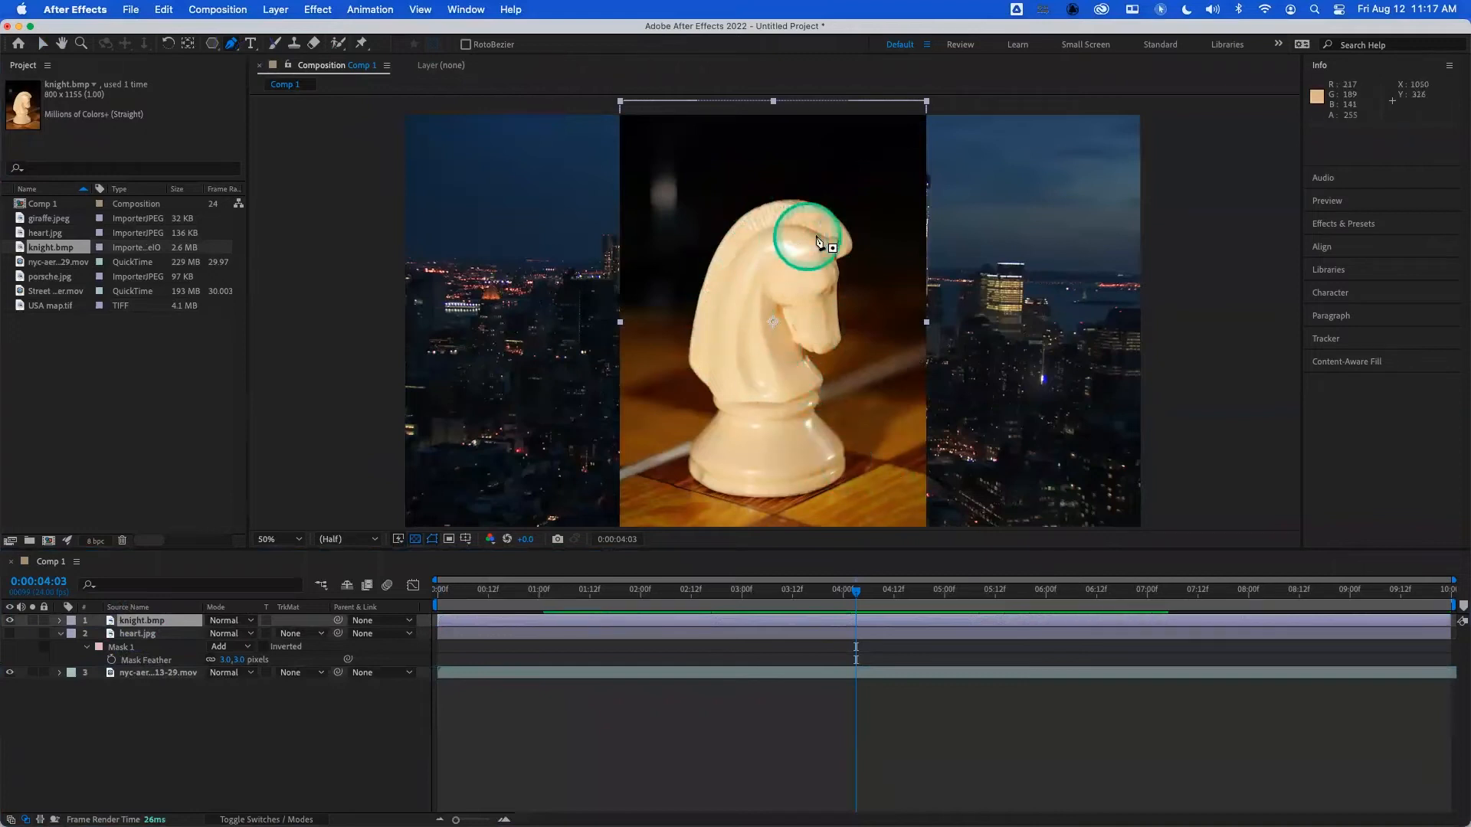
left_click(688, 355)
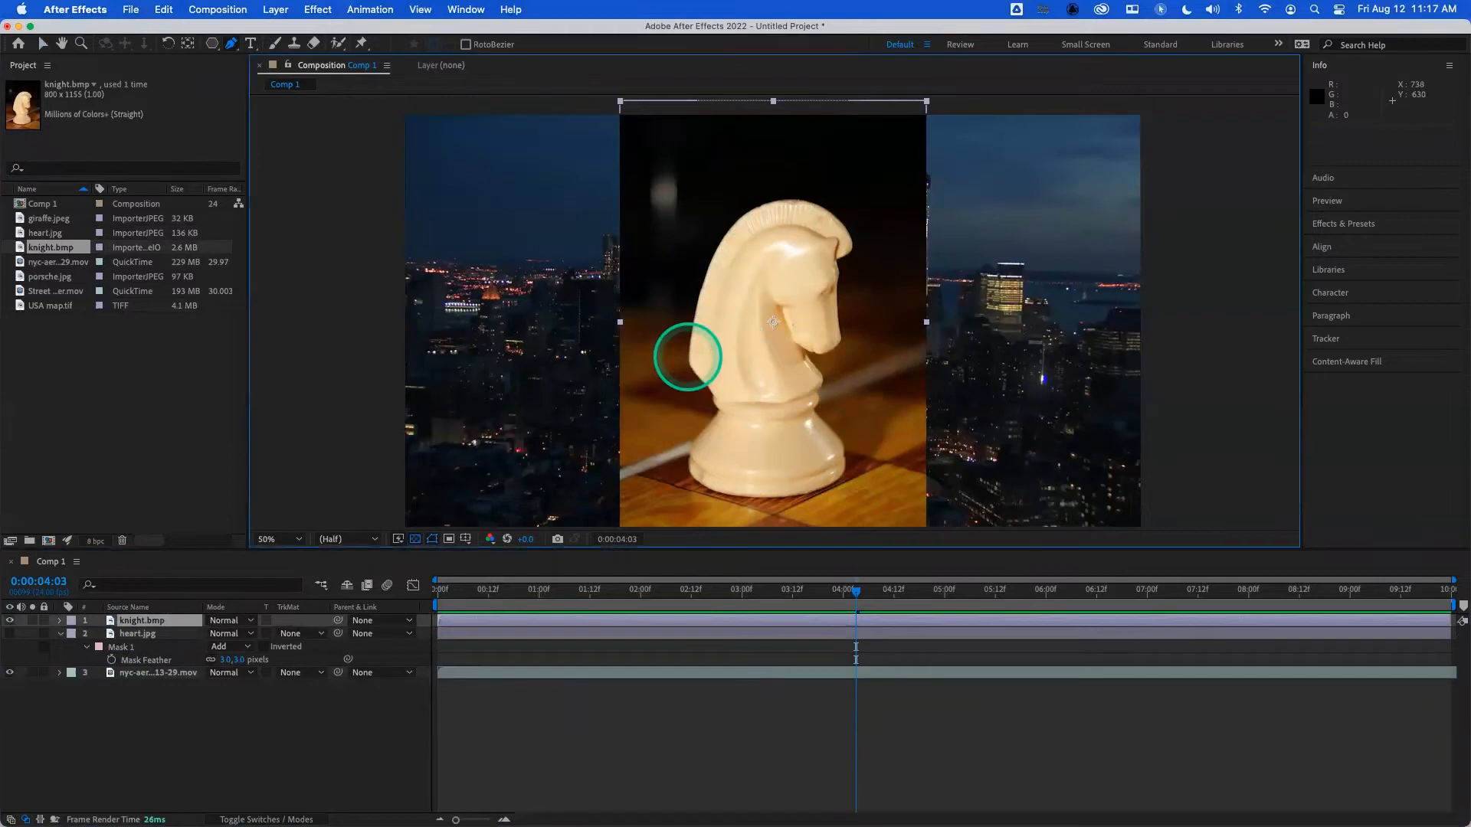
- Trace the knight's back up to the crown of its mane with closely spaced corner vertices
left_click(692, 330)
left_click(694, 305)
left_click(701, 290)
left_click(707, 272)
left_click(713, 254)
left_click(725, 237)
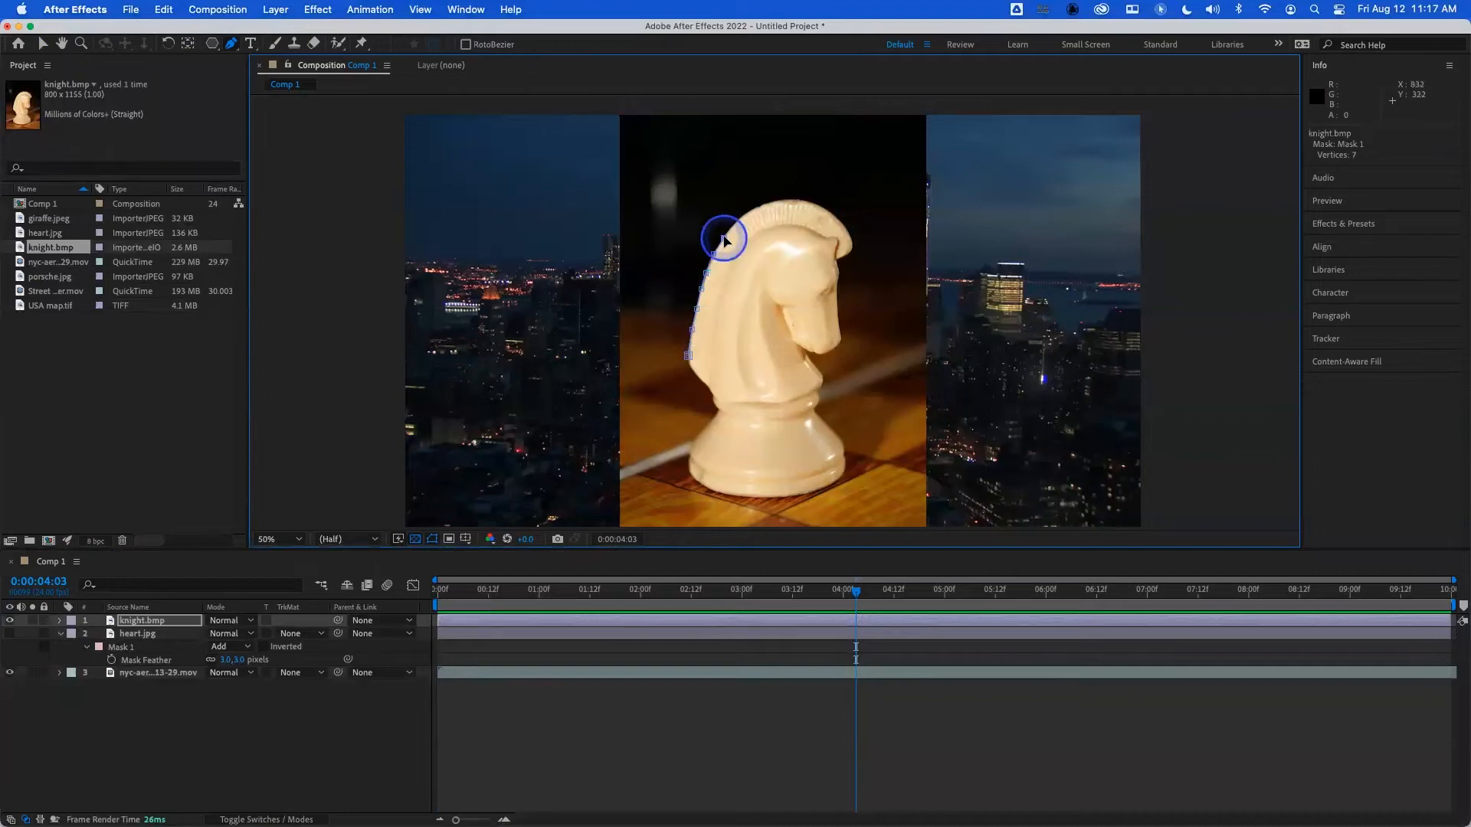
left_click(735, 223)
left_click(772, 203)
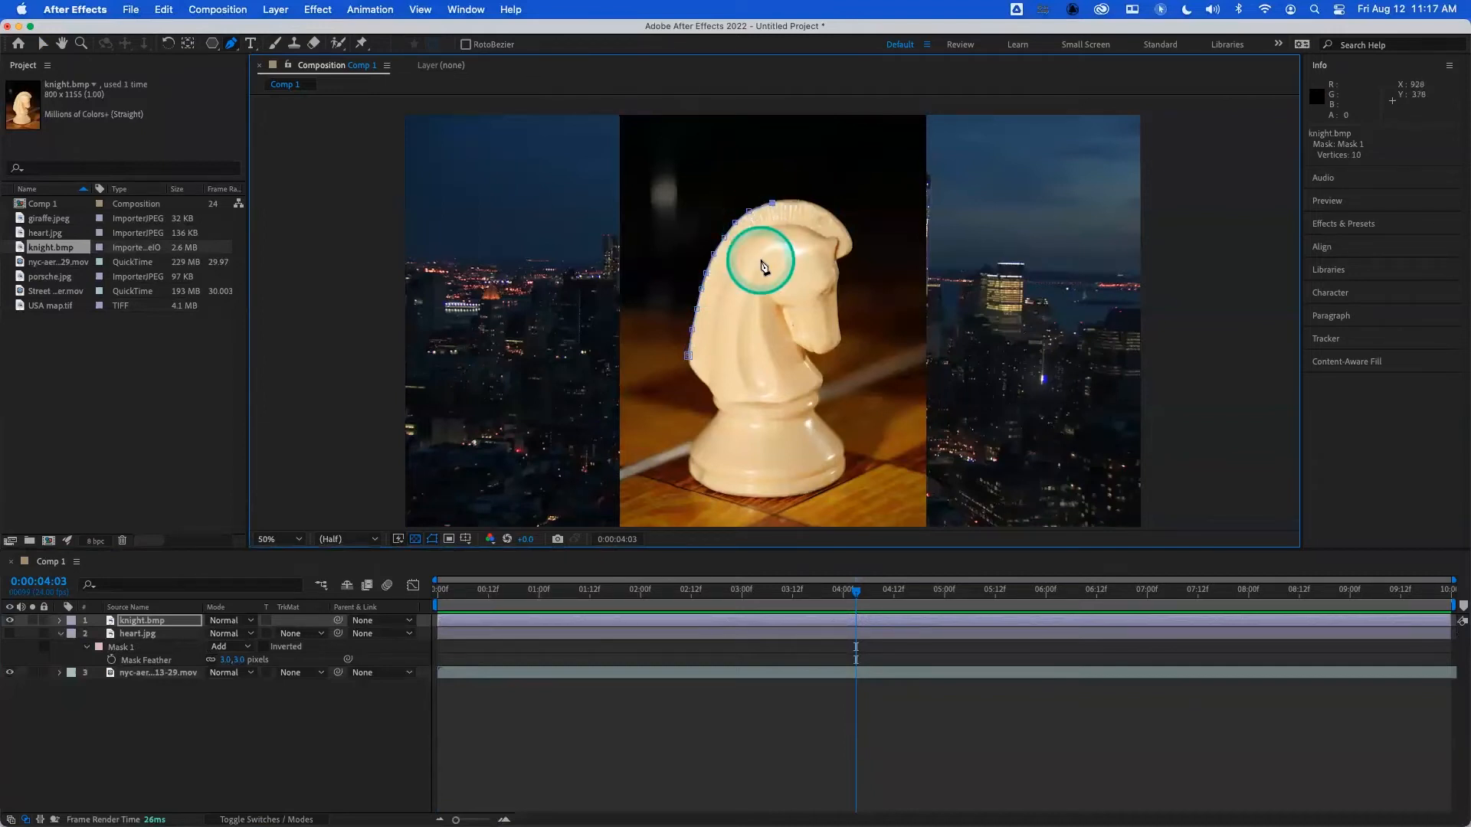
- Undo the mask vertices along the knight's back, keeping only the first one at the neck
key("super+z")
key("super+z")
key("super+z")
key("super+z")
key("super+z")
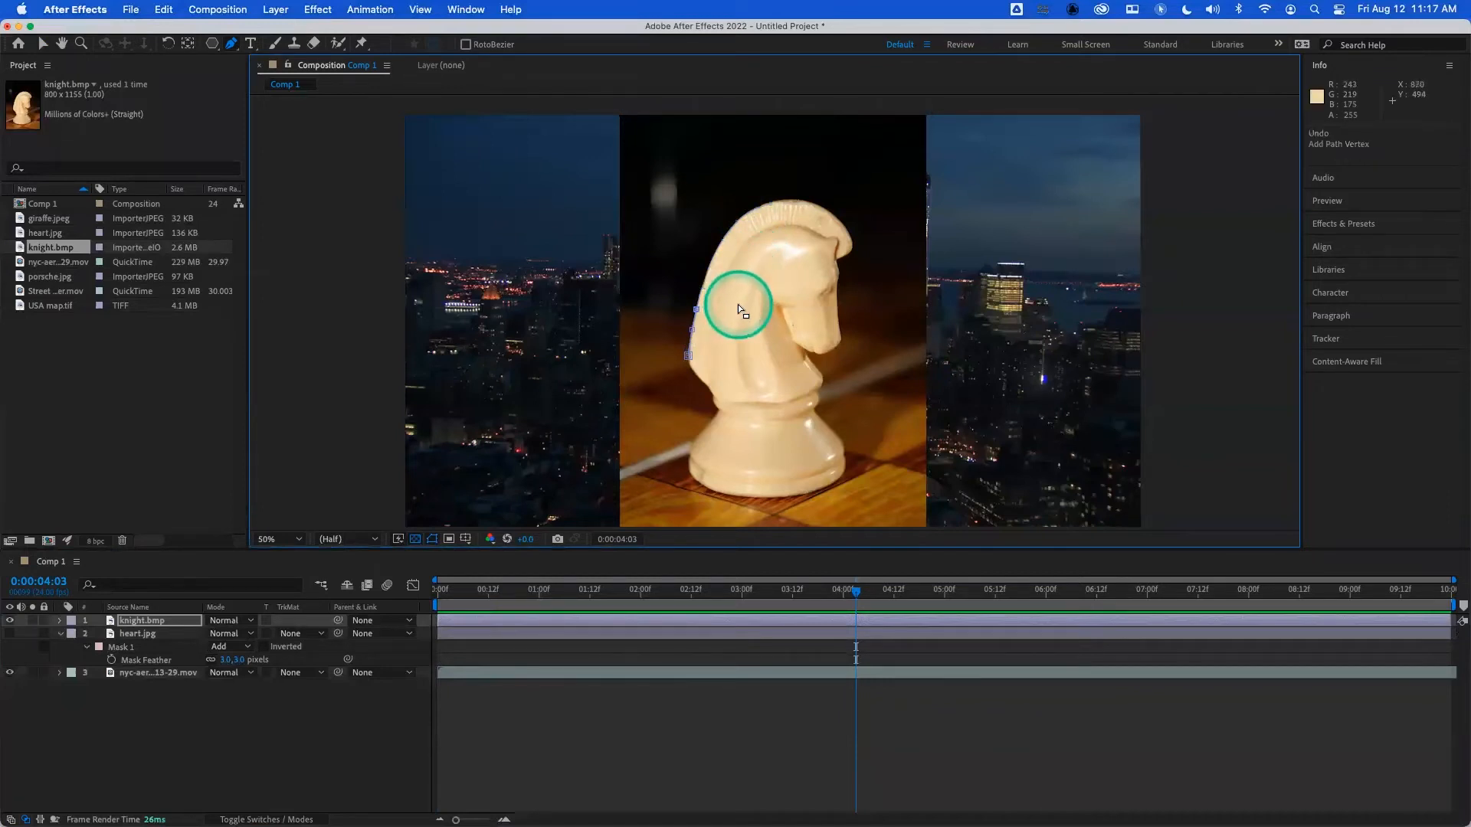
key("super+z")
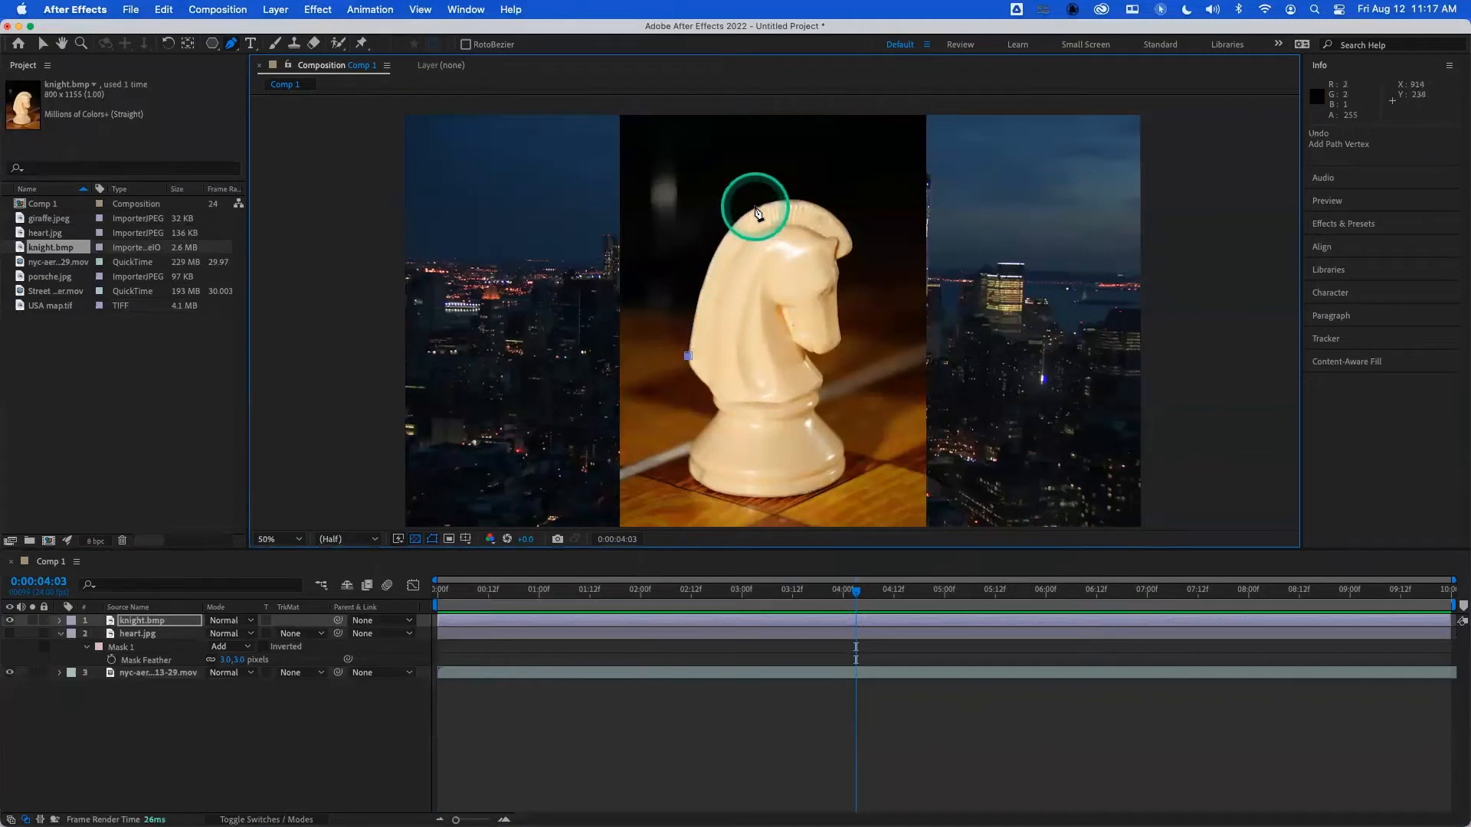
- Try a curved vertex at the crown of the mane and another at the forelock, and undo both
left_click_drag(758, 207, 815, 184)
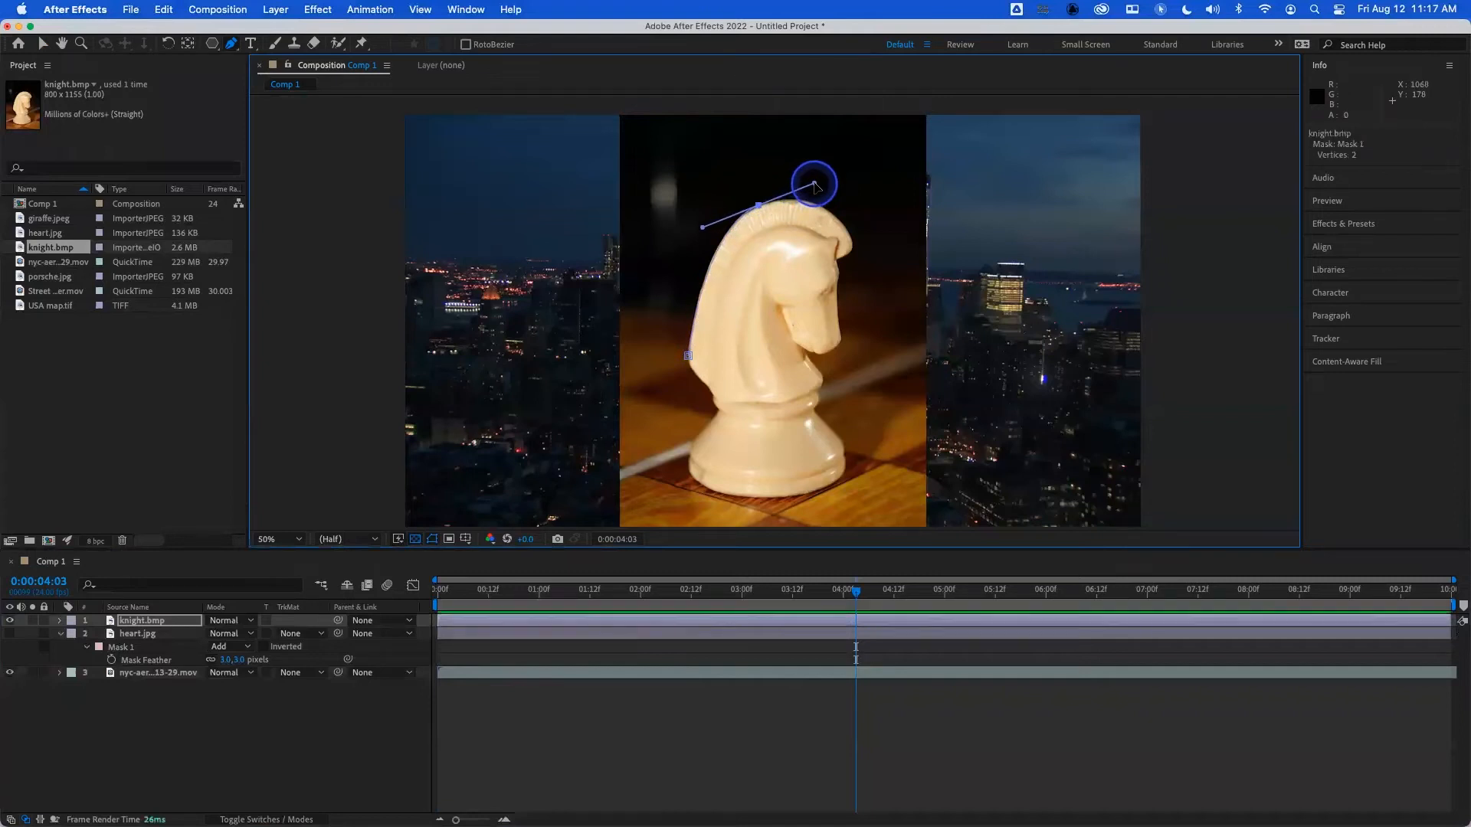
left_click(850, 234)
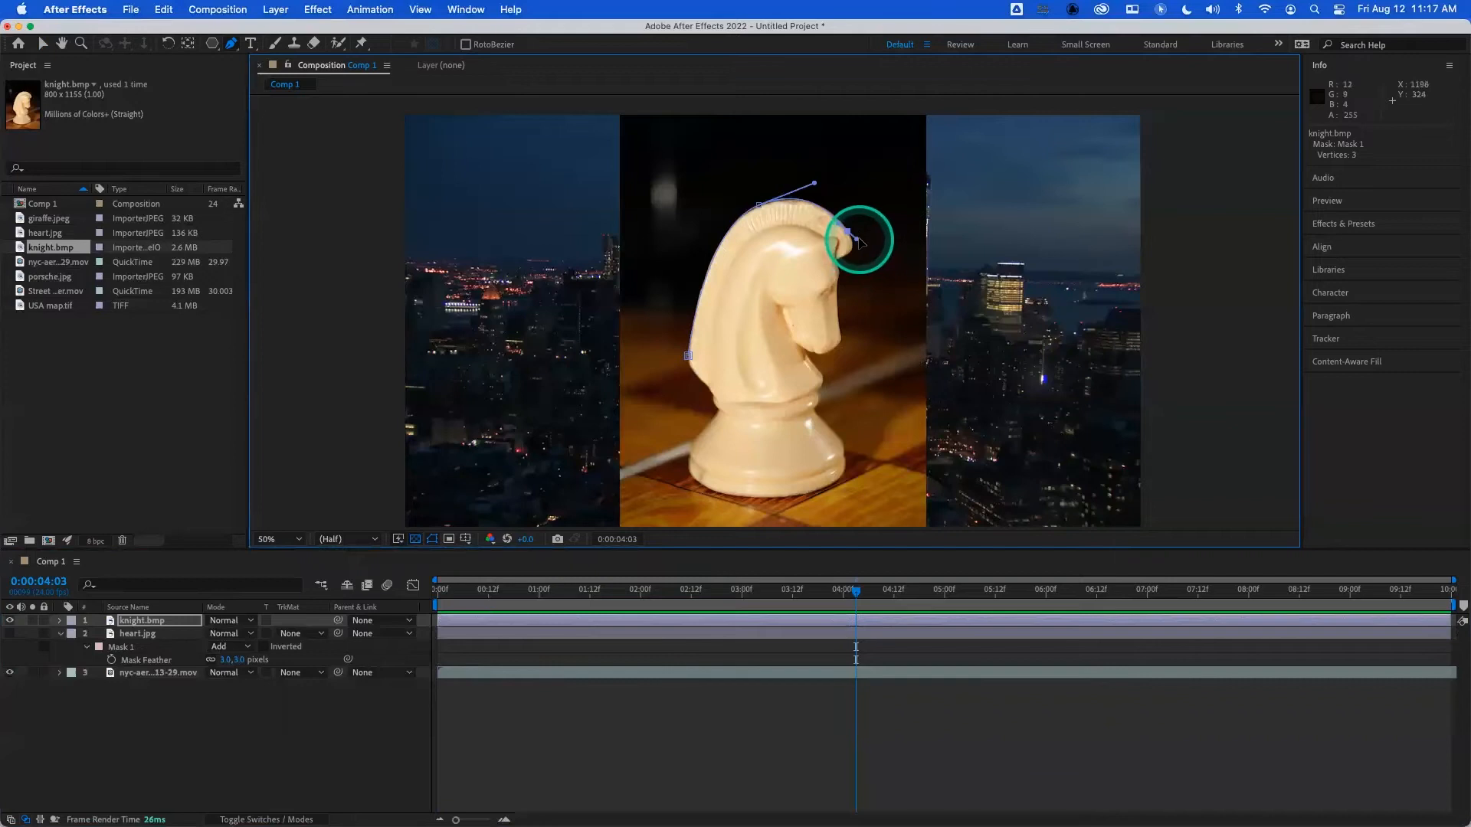
left_click_drag(851, 235, 854, 237)
key("super+z")
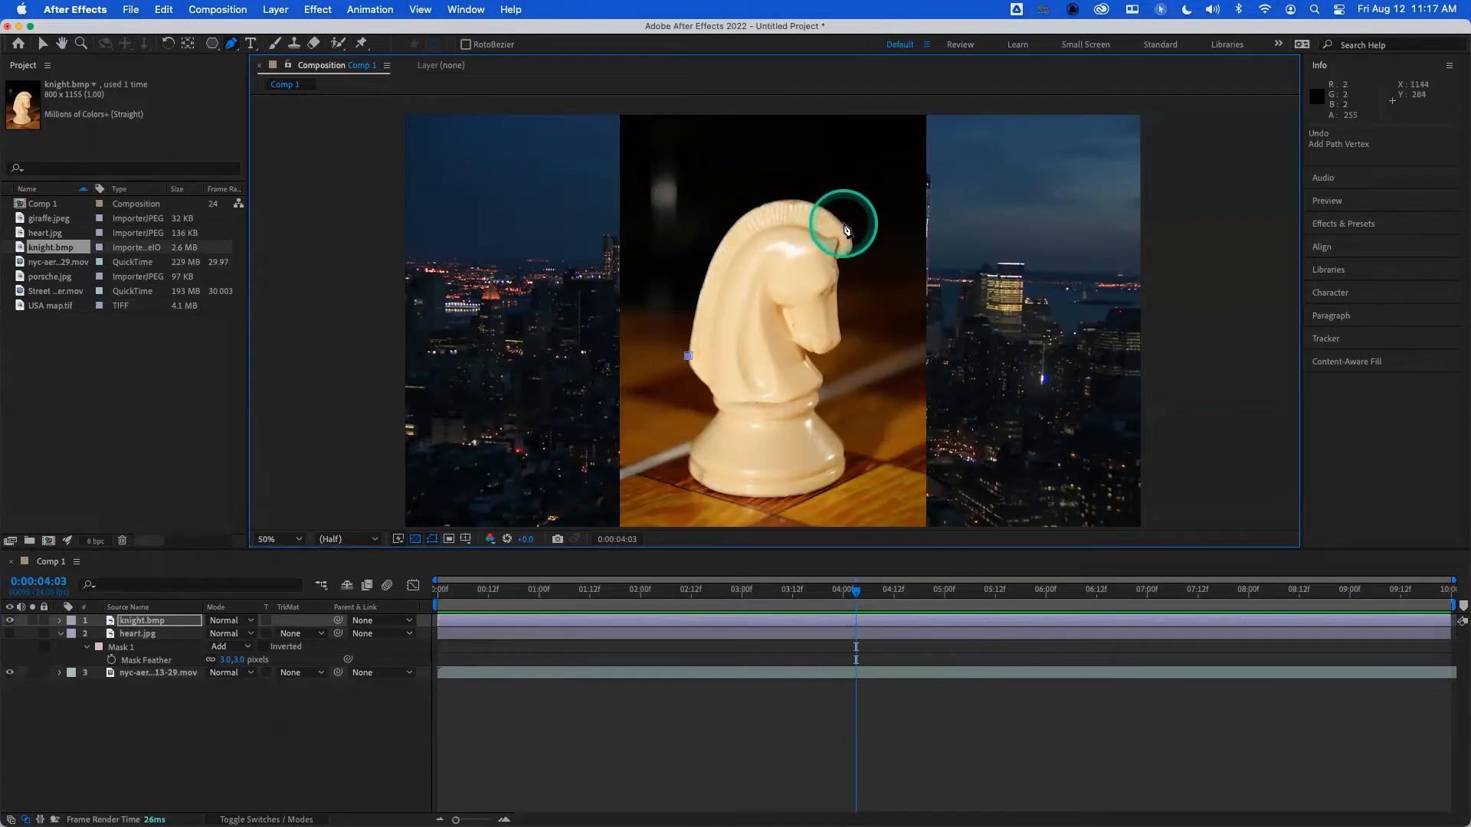
- Try covering the whole mane with one long-handled vertex at the forelock, add a curved vertex beneath it, and undo both
left_click_drag(845, 228, 977, 320)
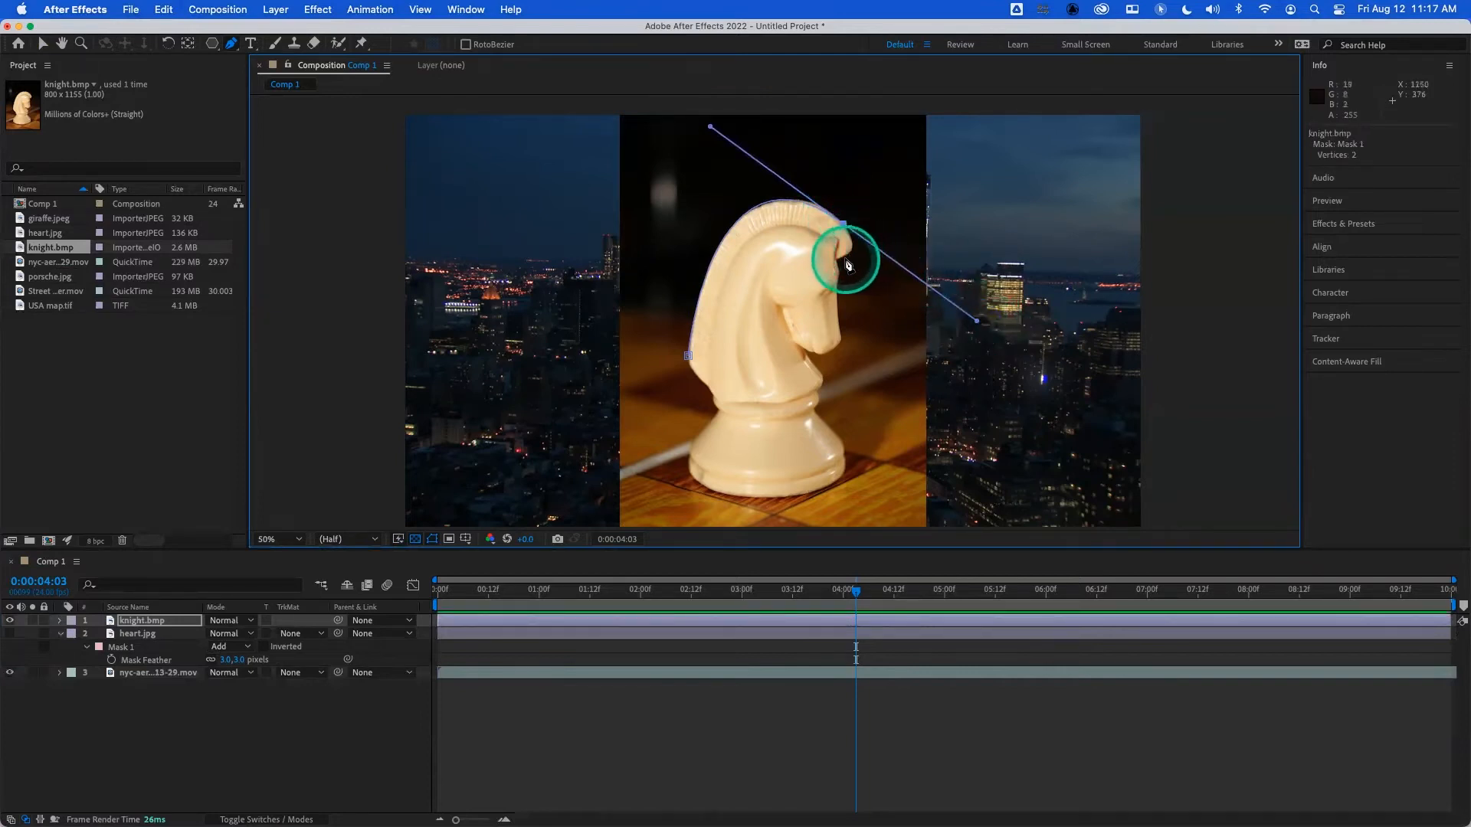
left_click_drag(839, 260, 887, 259)
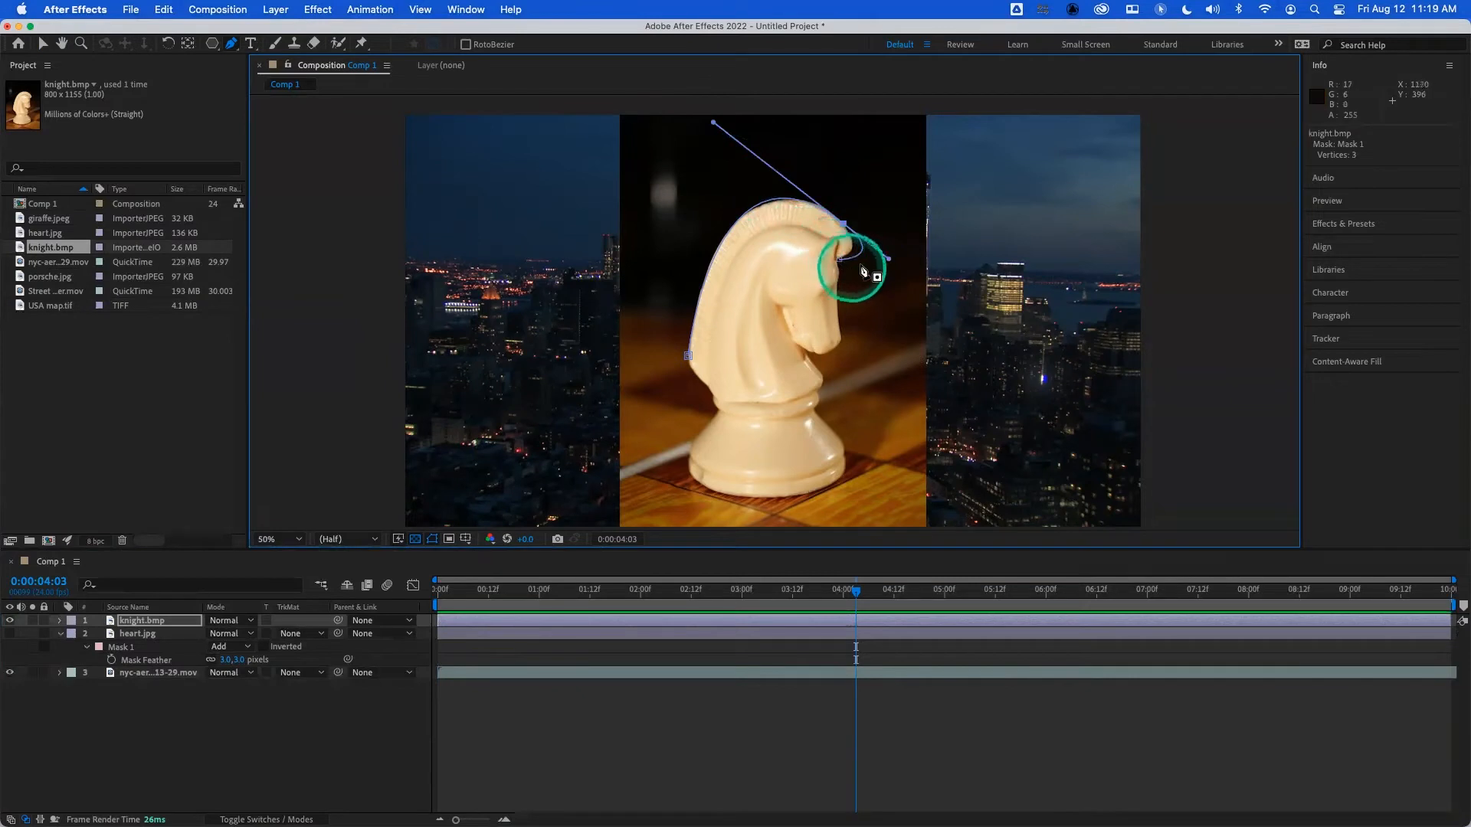
key("super+z")
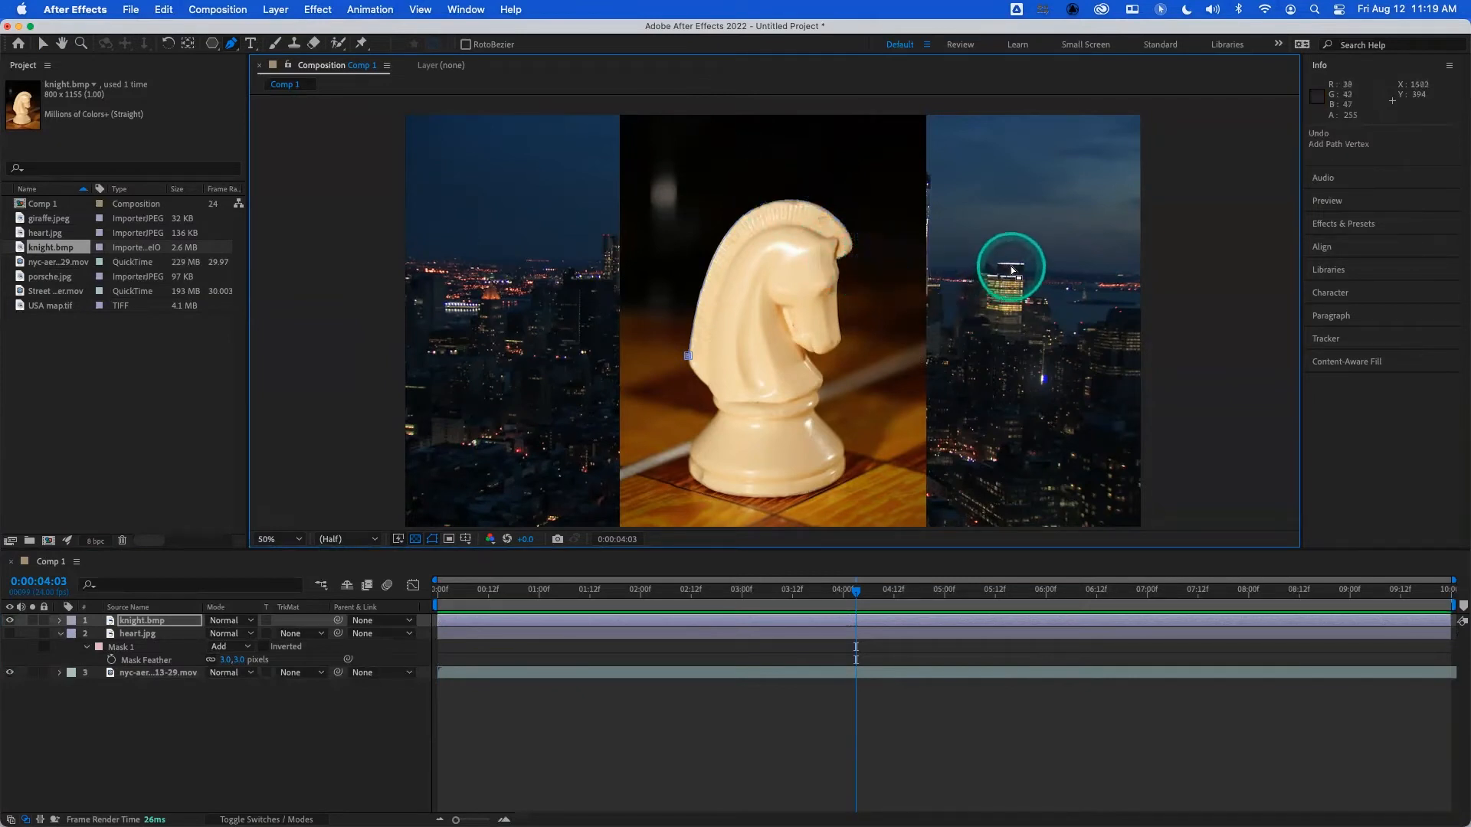
- Curve the mask over the mane with vertices at its crown, forelock and the notch below, and fit them to the knight's edge
left_click_drag(758, 208, 819, 184)
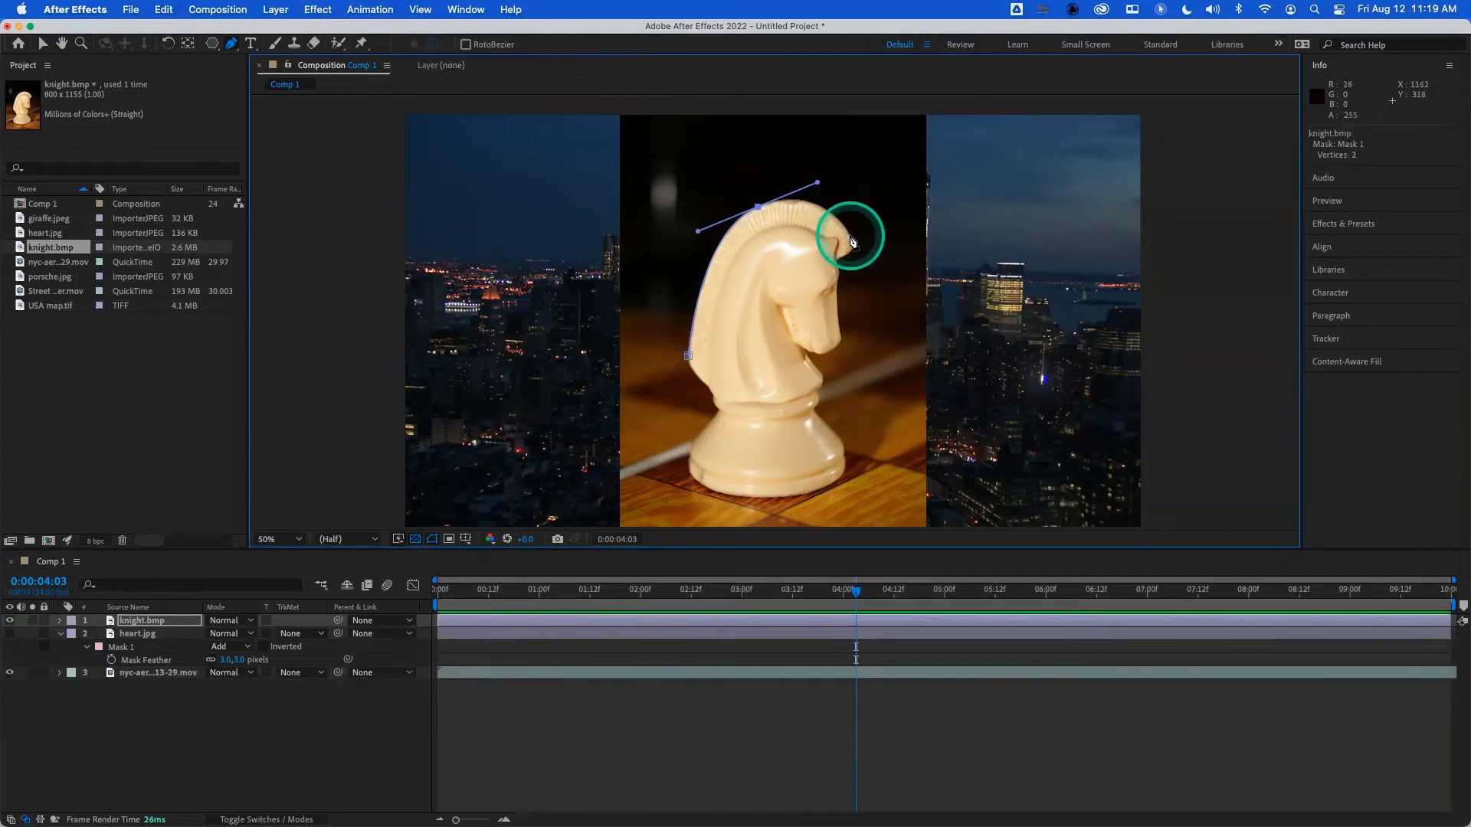
mouse_move(852, 242)
left_mouse_down()
mouse_move(852, 265)
mouse_move(831, 257)
mouse_move(858, 246)
mouse_move(835, 259)
left_mouse_up()
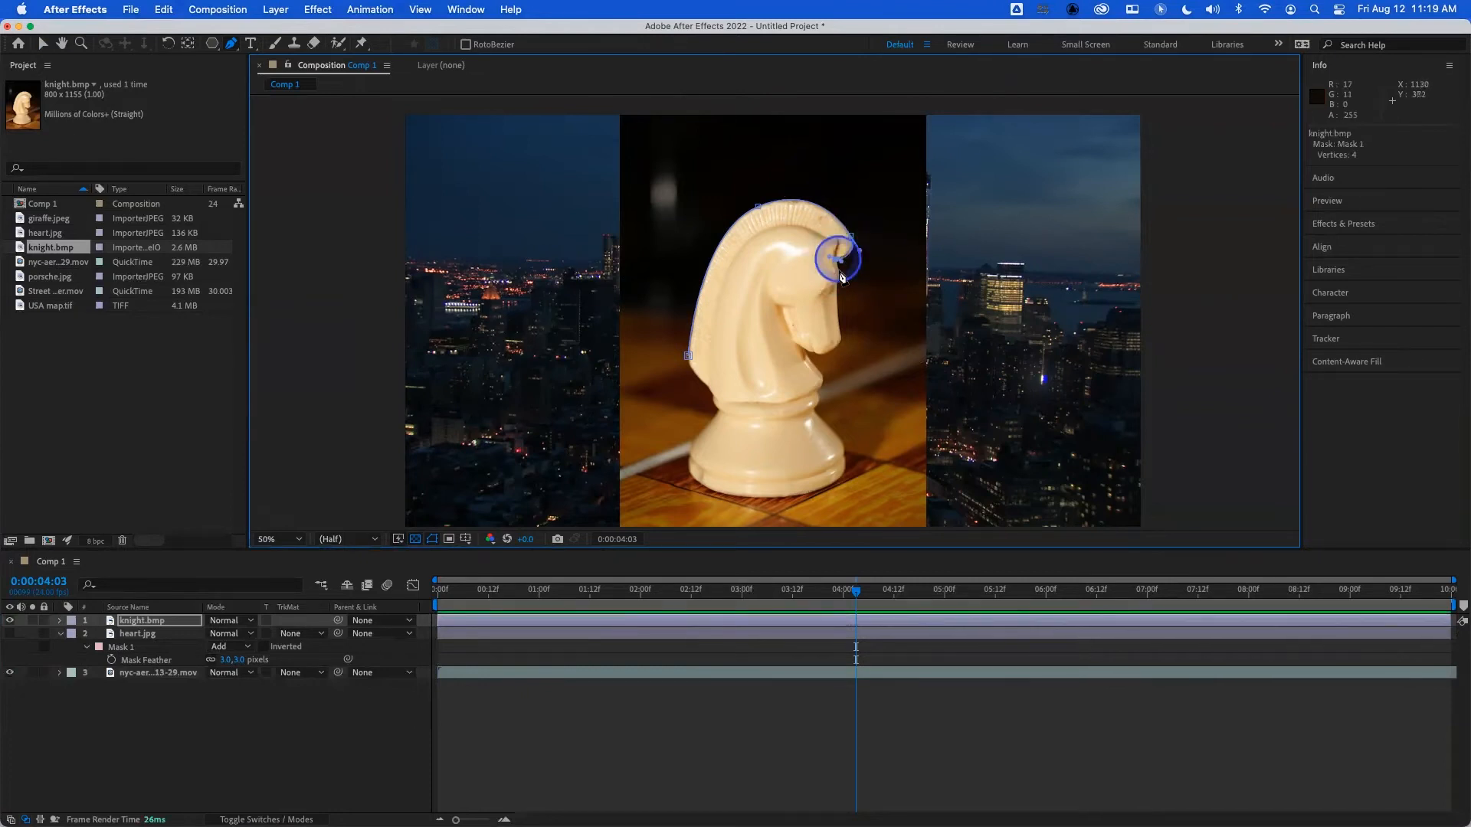
key("period")
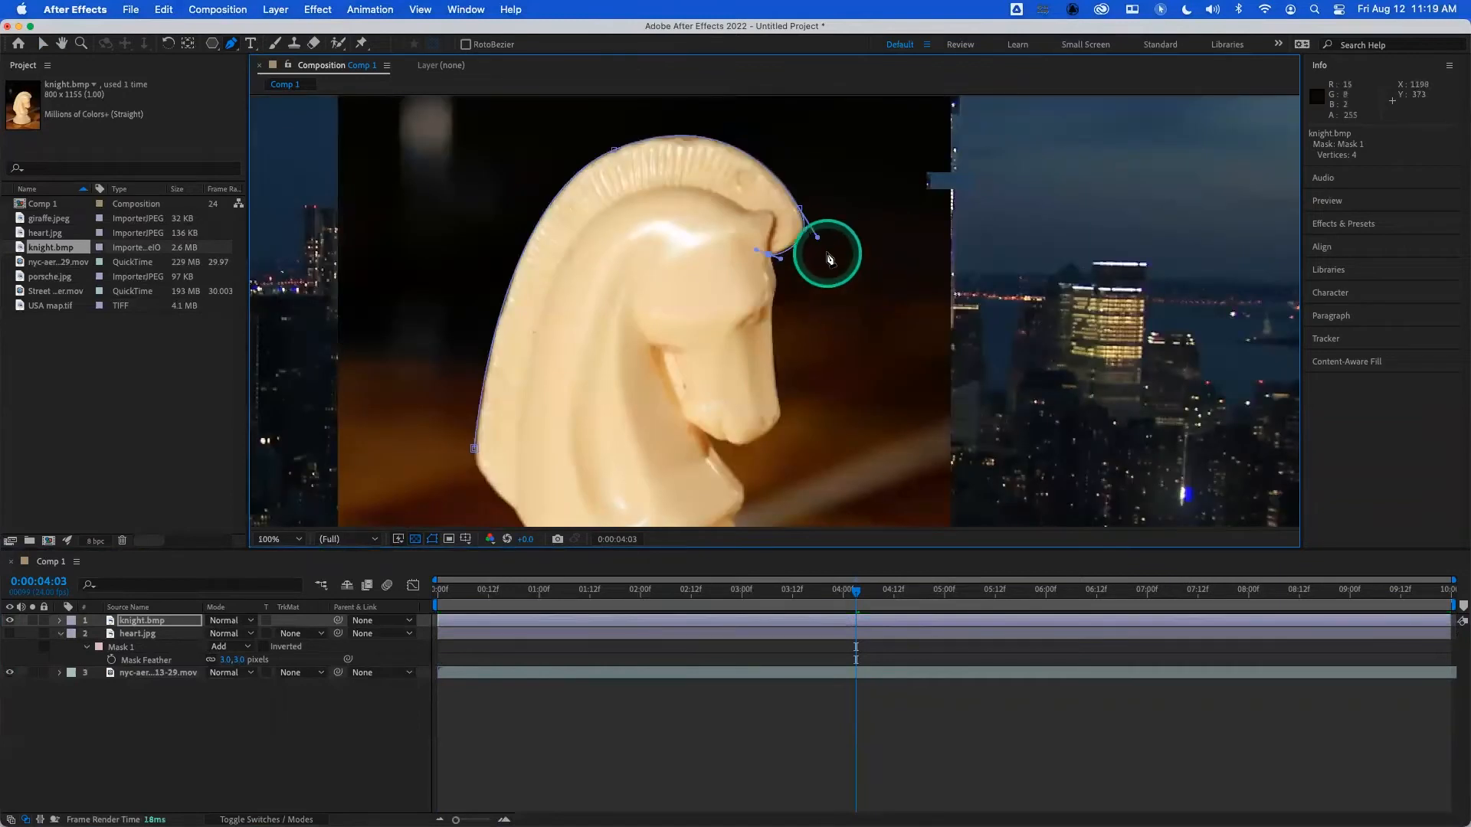
left_click(818, 239)
left_click_drag(799, 207, 778, 257)
left_click(768, 255)
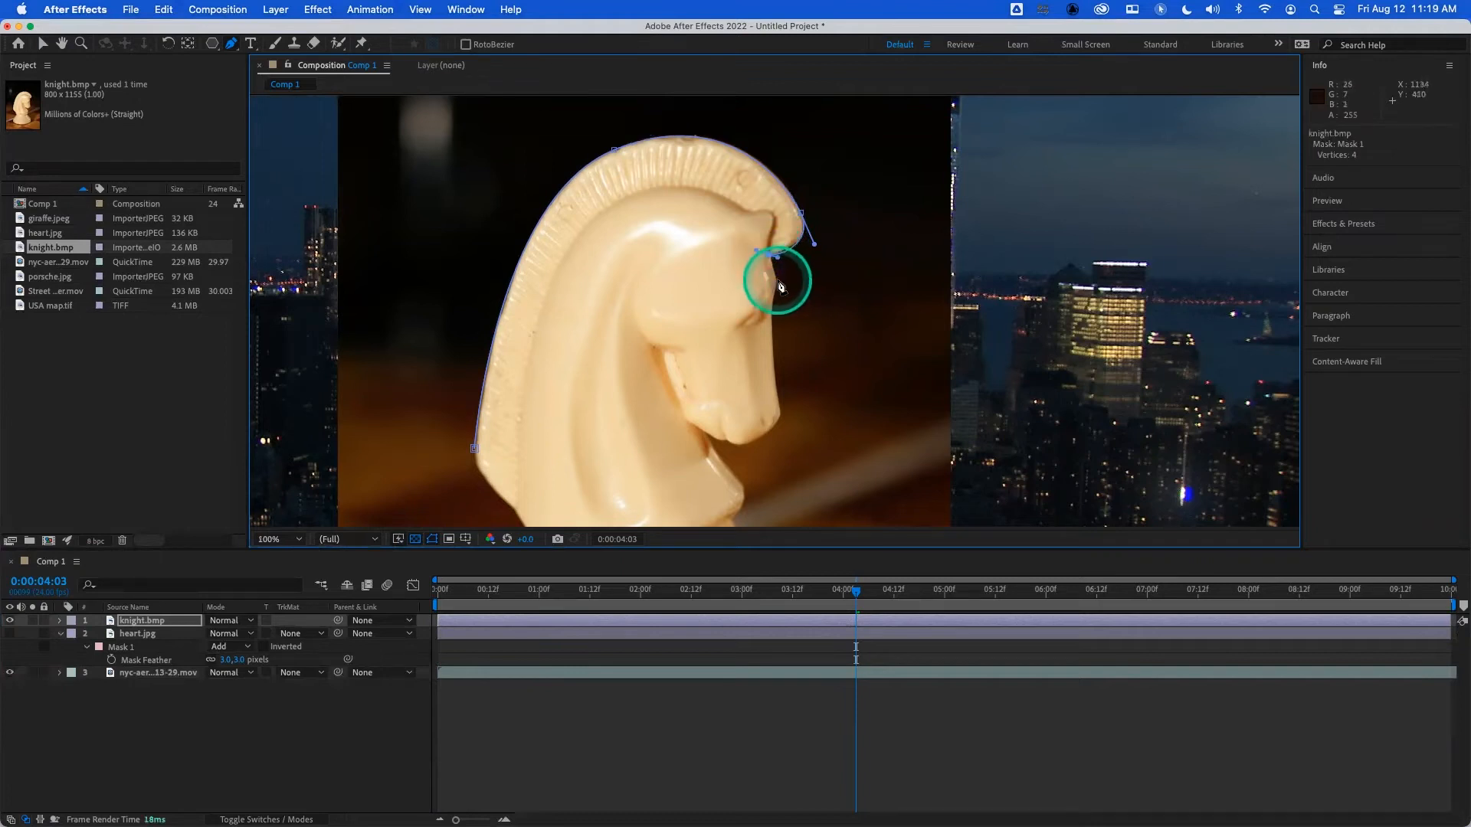
- Add a vertex on the forehead below the forelock and adjust the vertices and handles around the notch to follow the outline
left_click(778, 280)
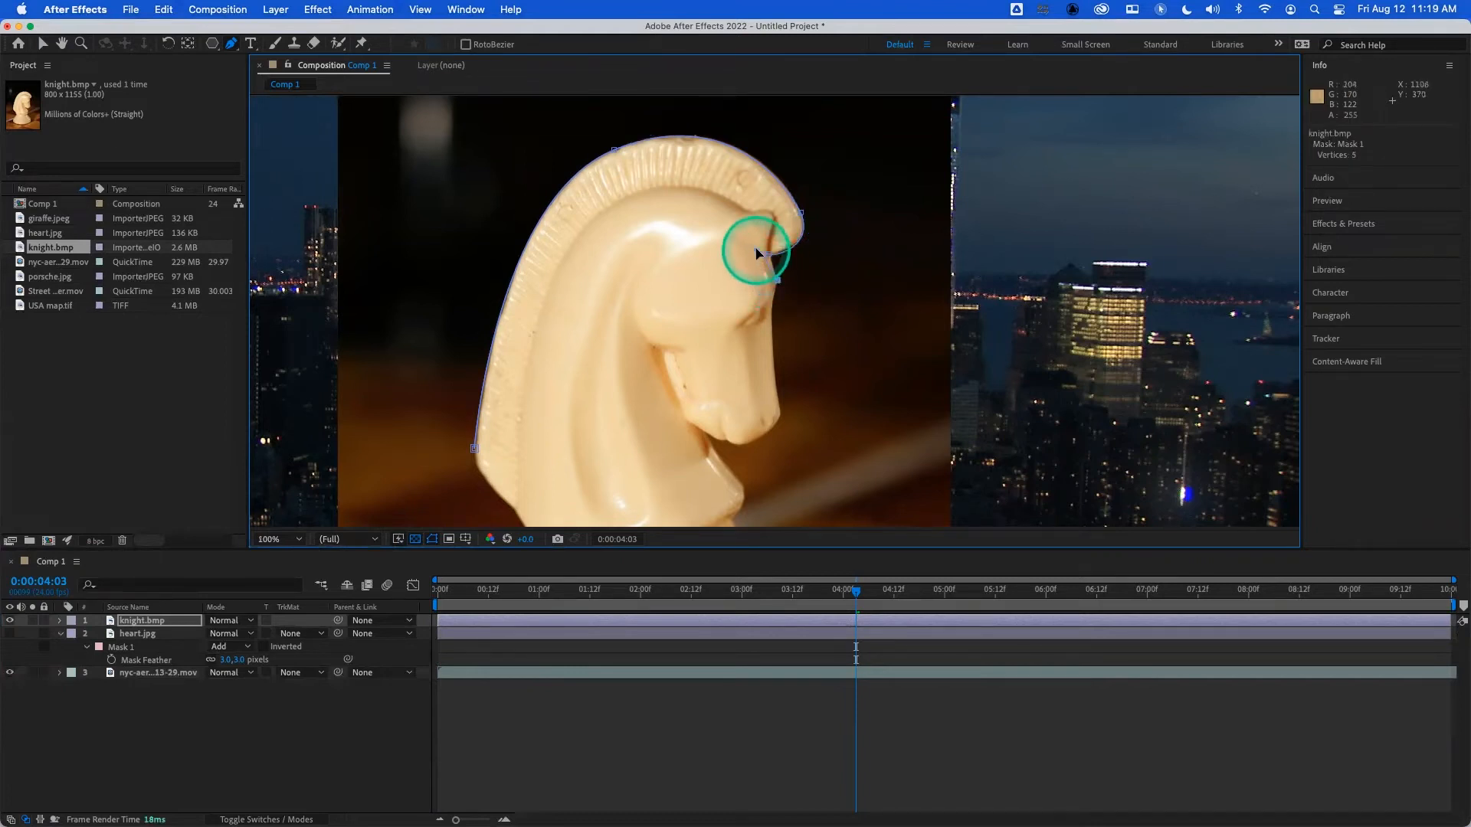
scroll(779, 273, "down", 1)
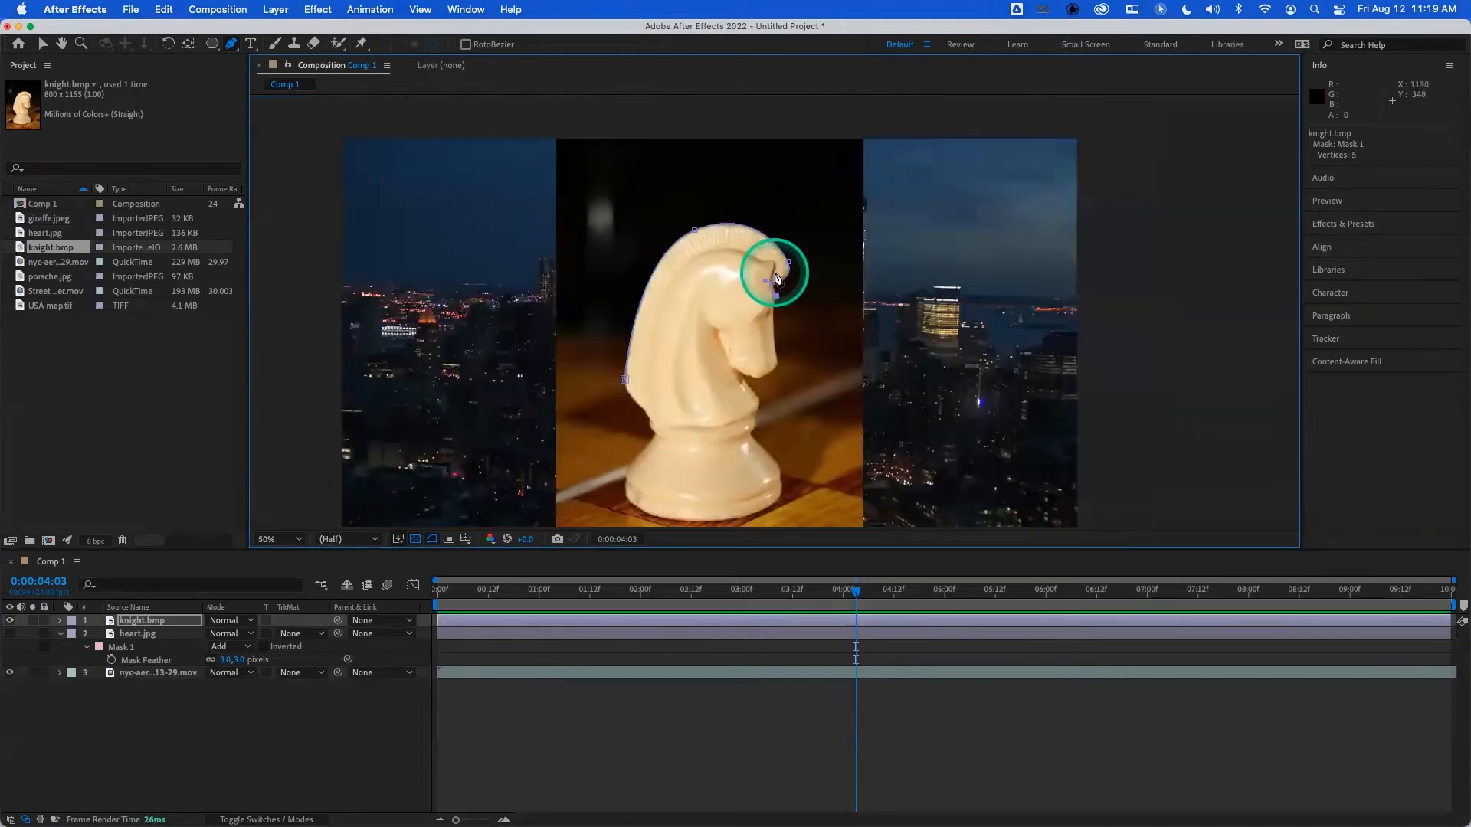
scroll(775, 277, "up", 4)
scroll(775, 277, "up", 2)
key("space")
left_click_drag(772, 426, 782, 187)
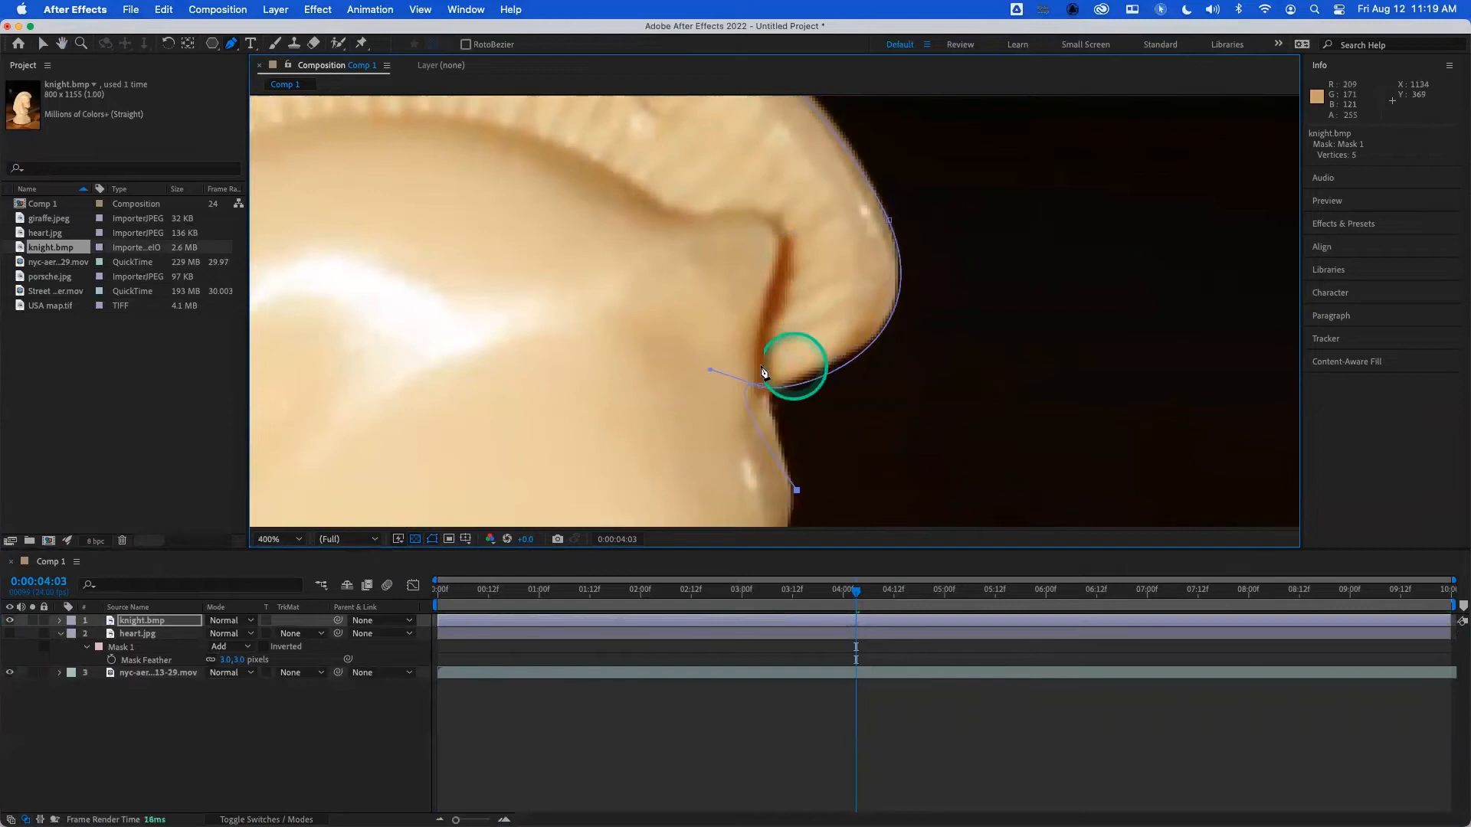
left_click_drag(742, 433, 708, 373)
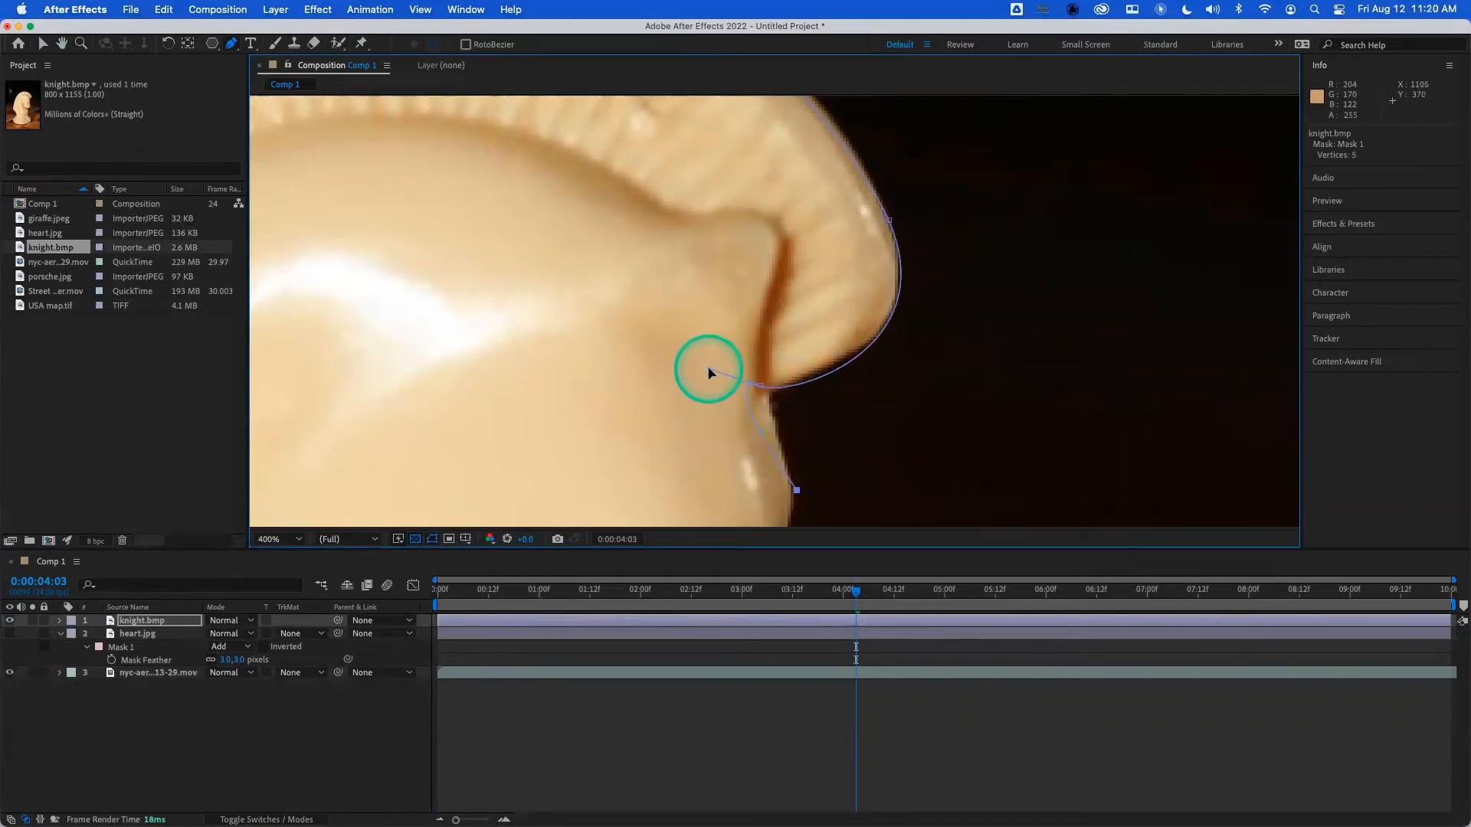
left_click_drag(711, 373, 793, 393)
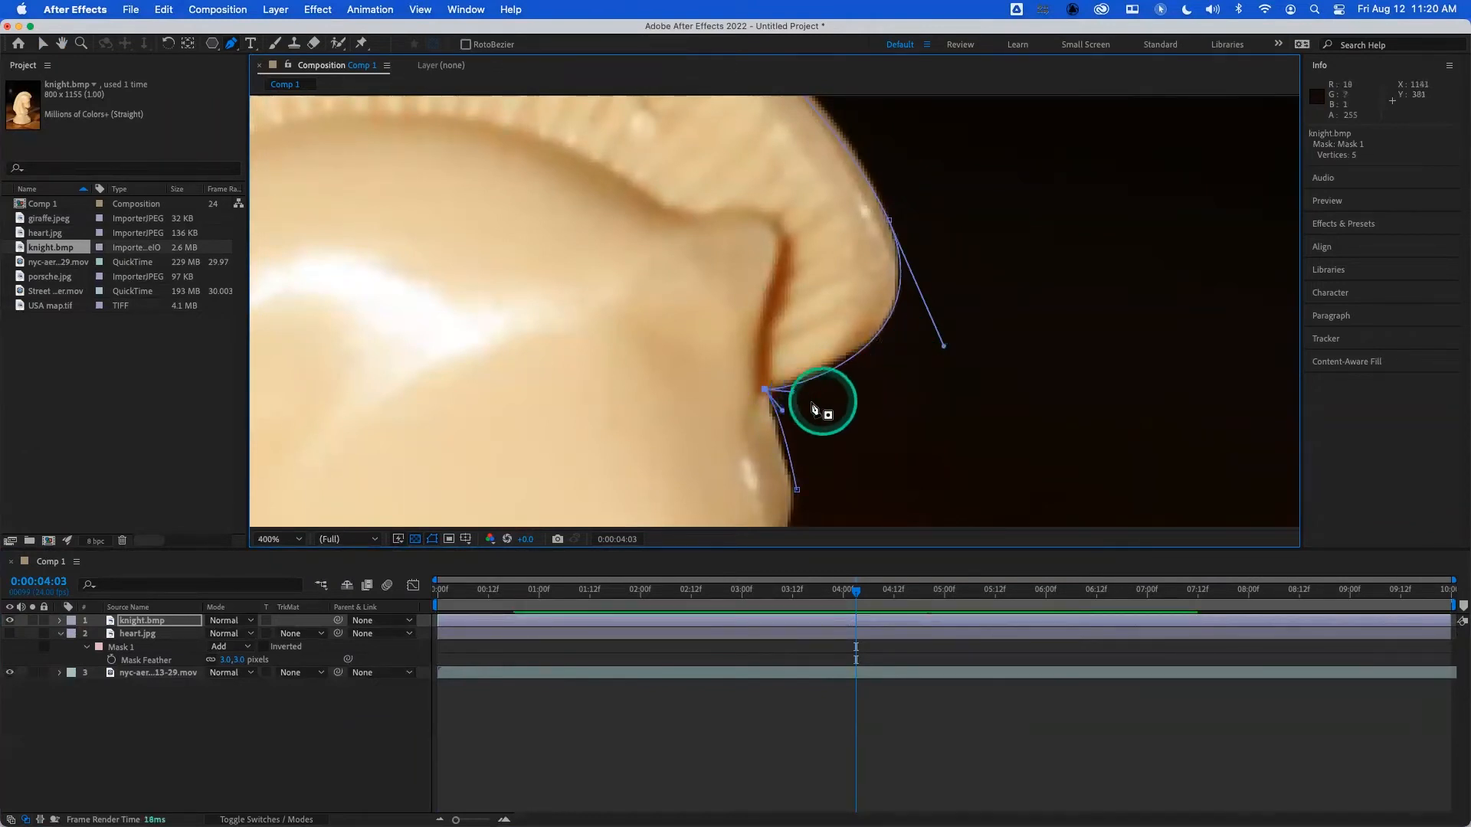
left_click_drag(798, 488, 794, 490)
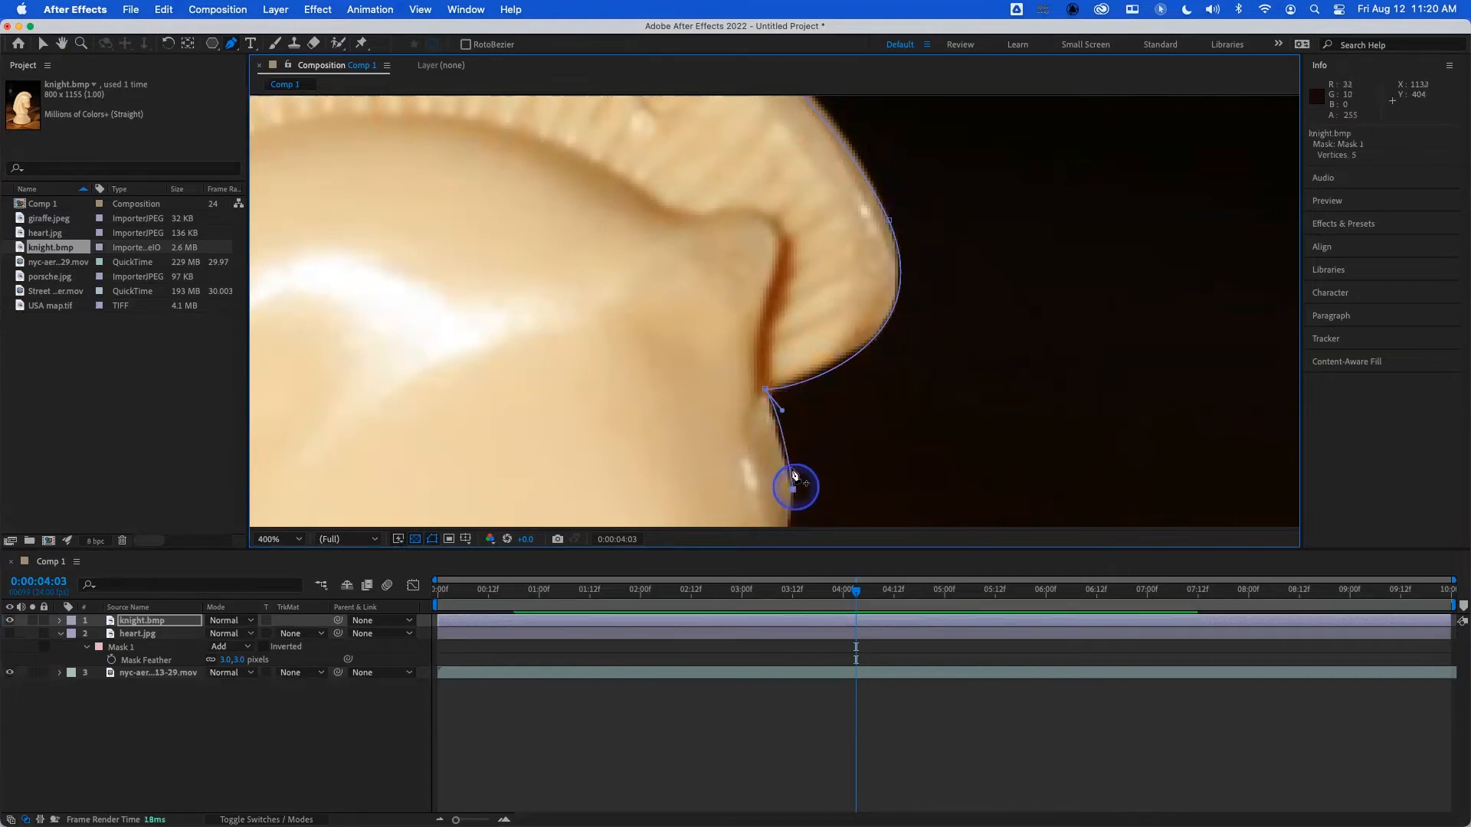
left_click_drag(781, 412, 774, 412)
- Continue the mask down the knight's face with vertices below the brow, at the nose and on the lower muzzle
key("space")
left_click_drag(862, 477, 906, 286)
left_click(821, 400)
key("space")
left_click_drag(877, 428, 877, 197)
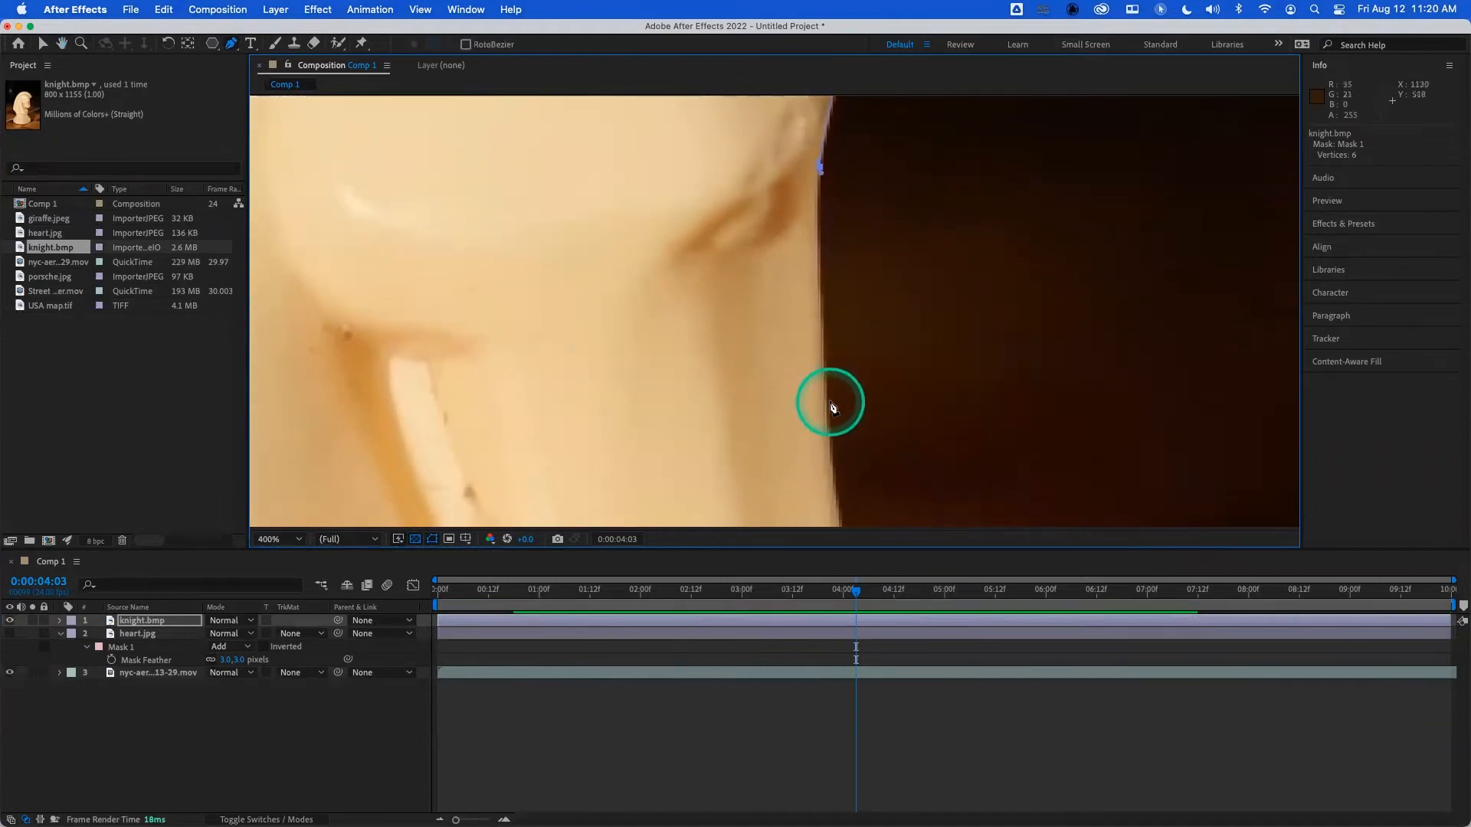
key("space")
left_click_drag(880, 436, 860, 302)
scroll(864, 318, "up", 1)
scroll(864, 318, "down", 2)
left_click_drag(762, 370, 768, 388)
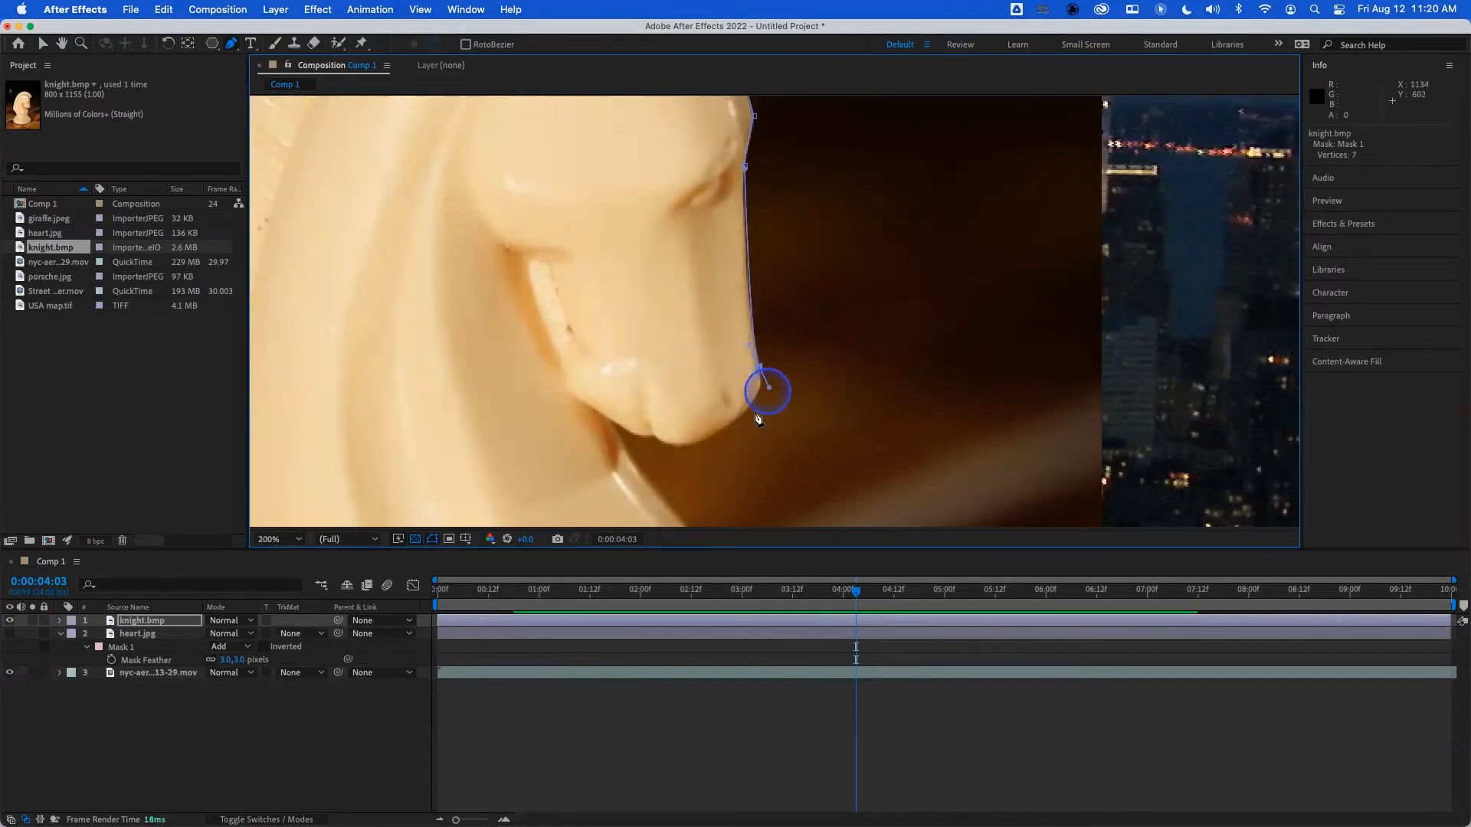
left_click(740, 421)
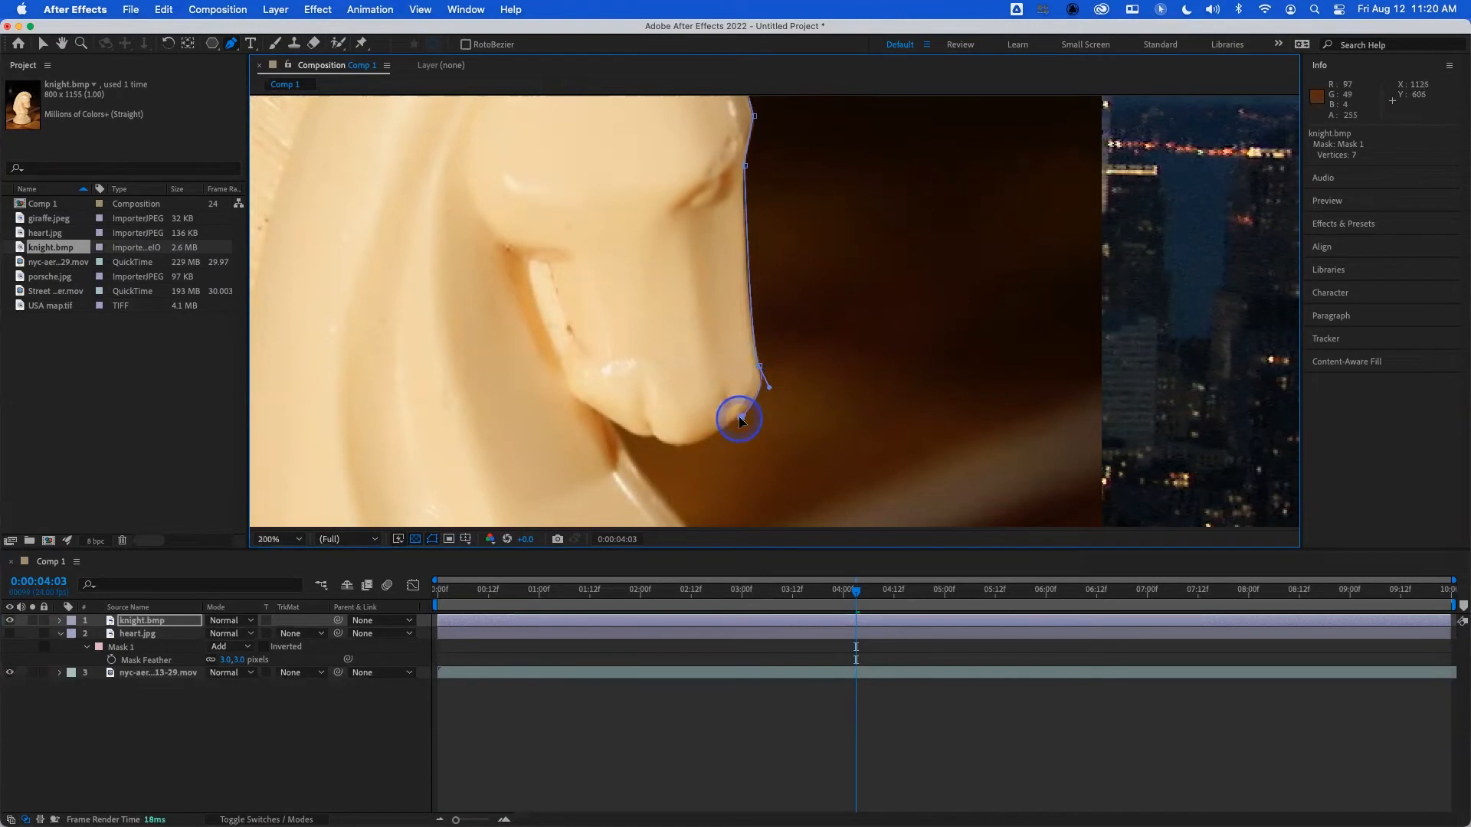
- Extend the mask path under the muzzle and into the throat
key("space")
left_click_drag(805, 398, 886, 281)
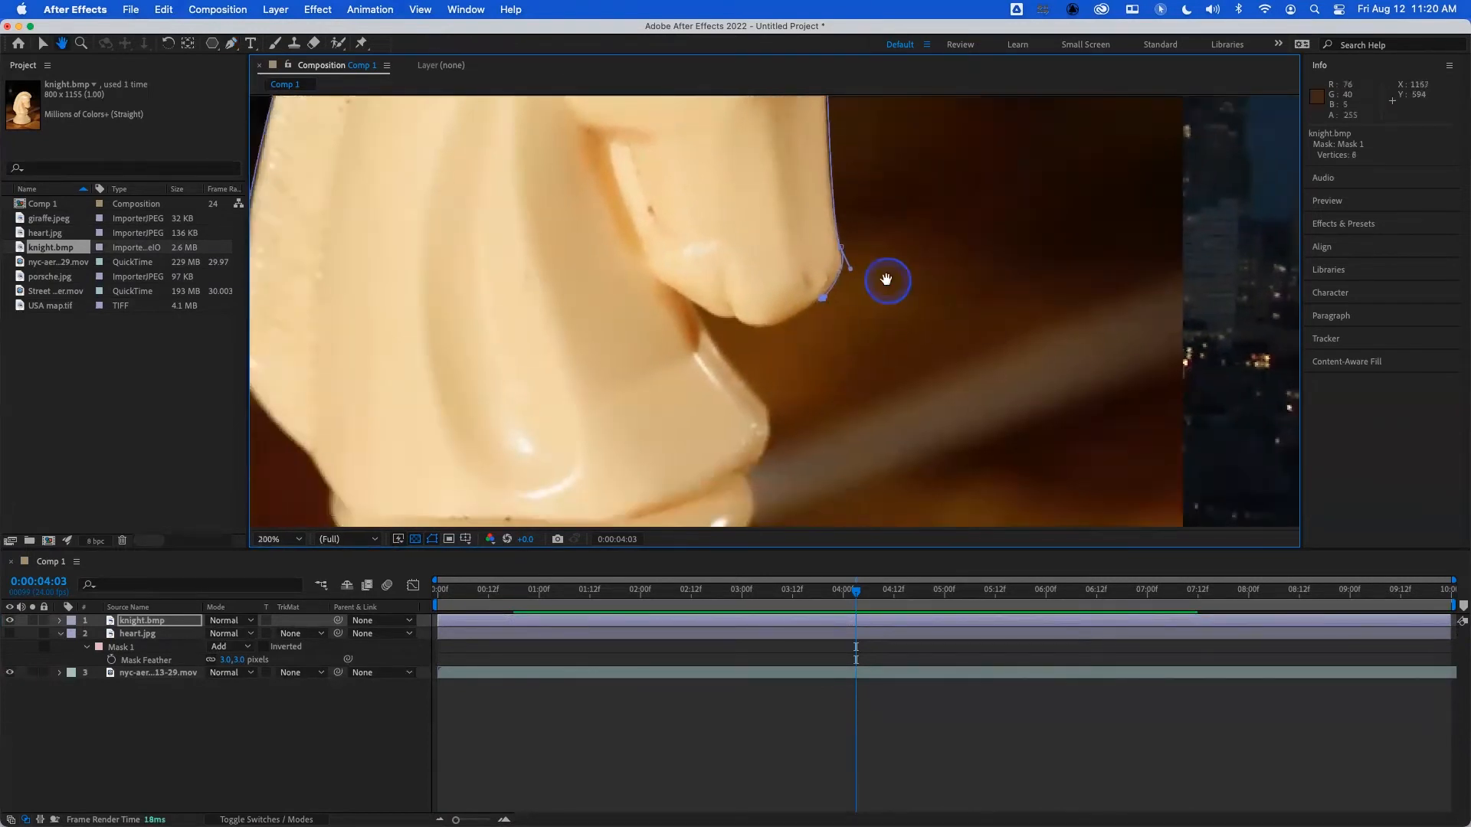
key("comma")
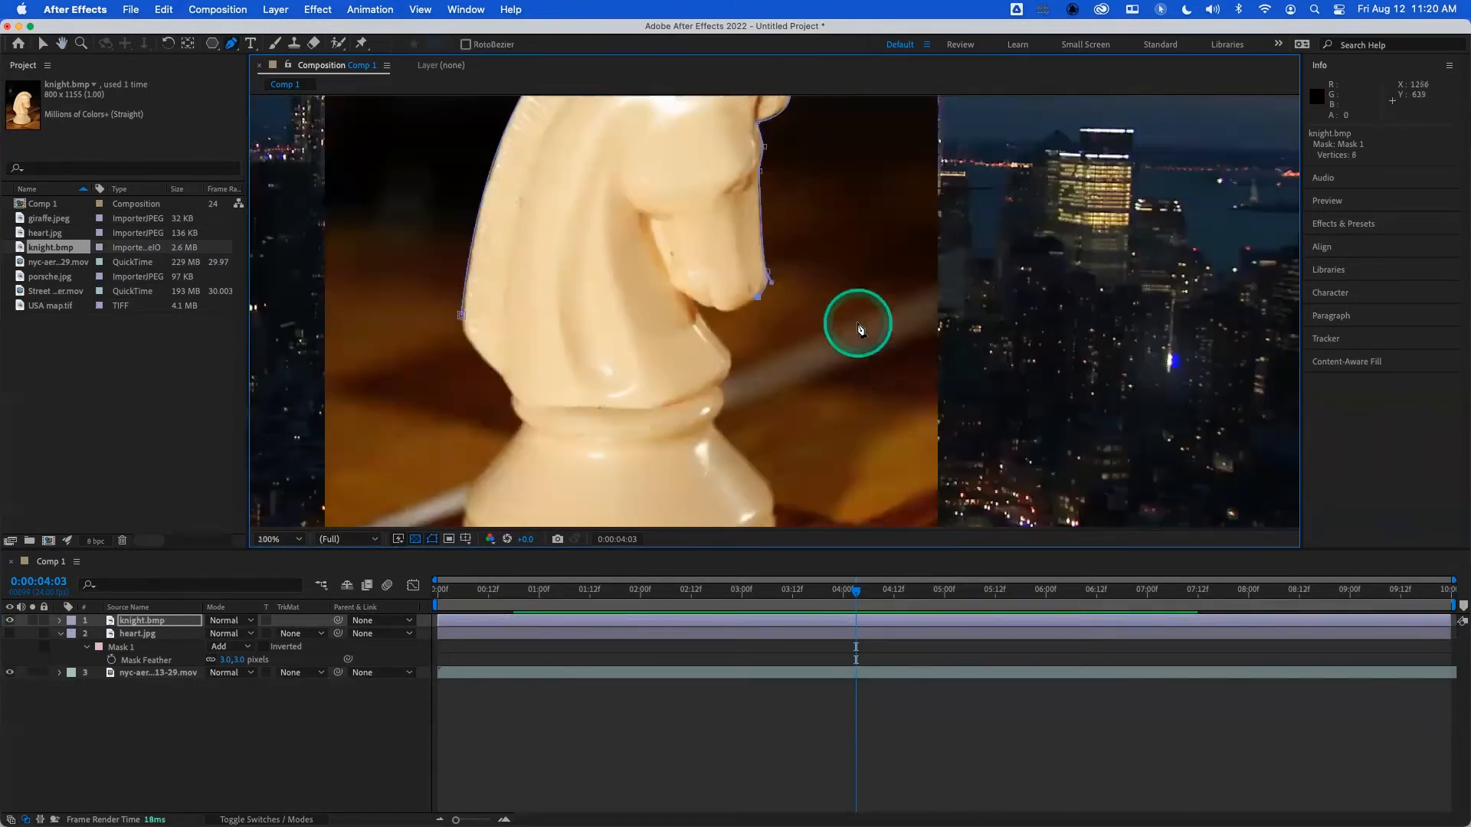
left_click(710, 311)
left_click_drag(710, 309, 709, 308)
left_click(692, 301)
- Extend the mask path down the front of the chest and around the edge of the collar above the base
left_click(732, 352)
left_click_drag(724, 381, 714, 387)
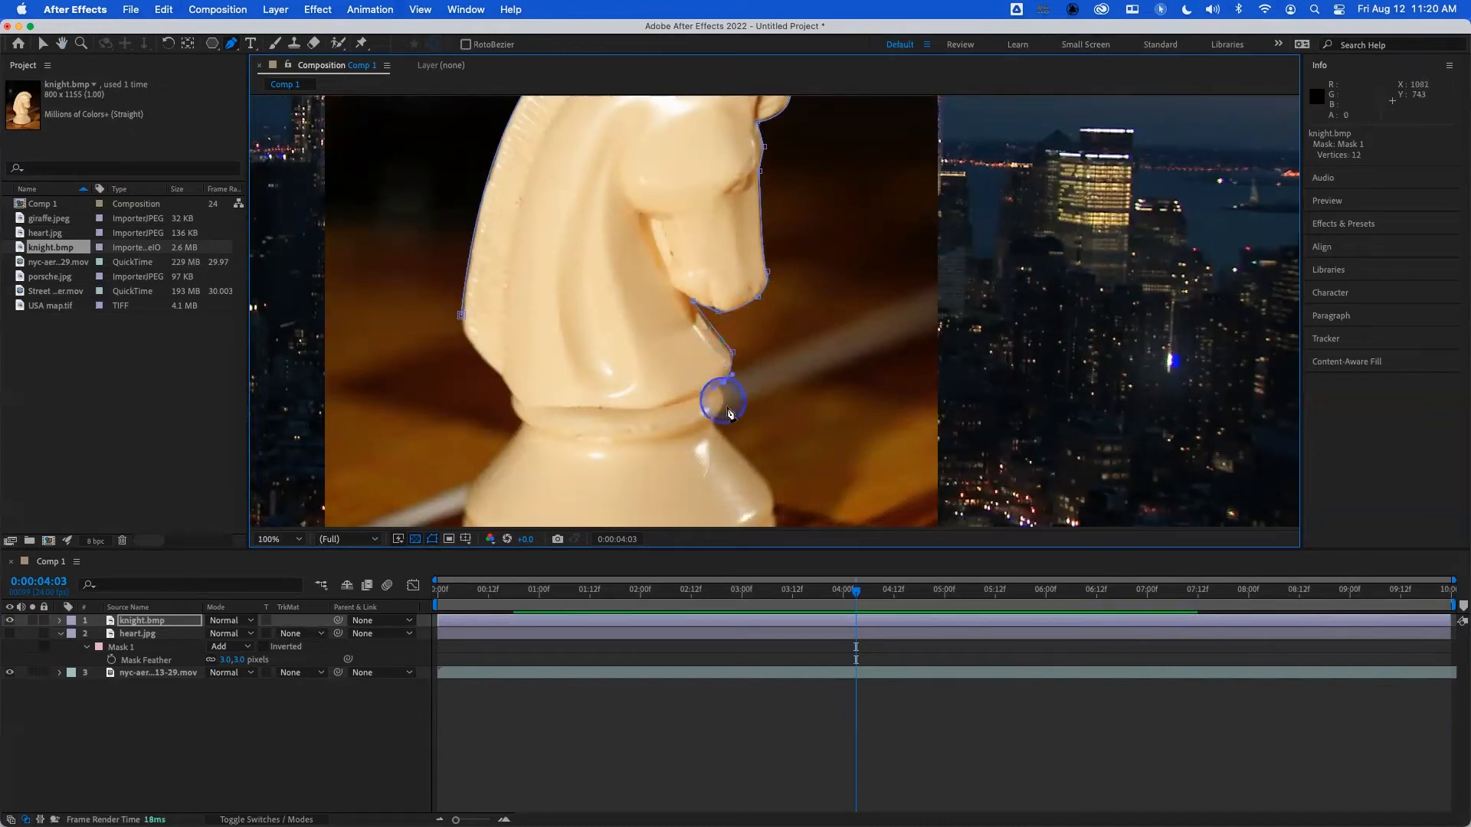
left_click(715, 416)
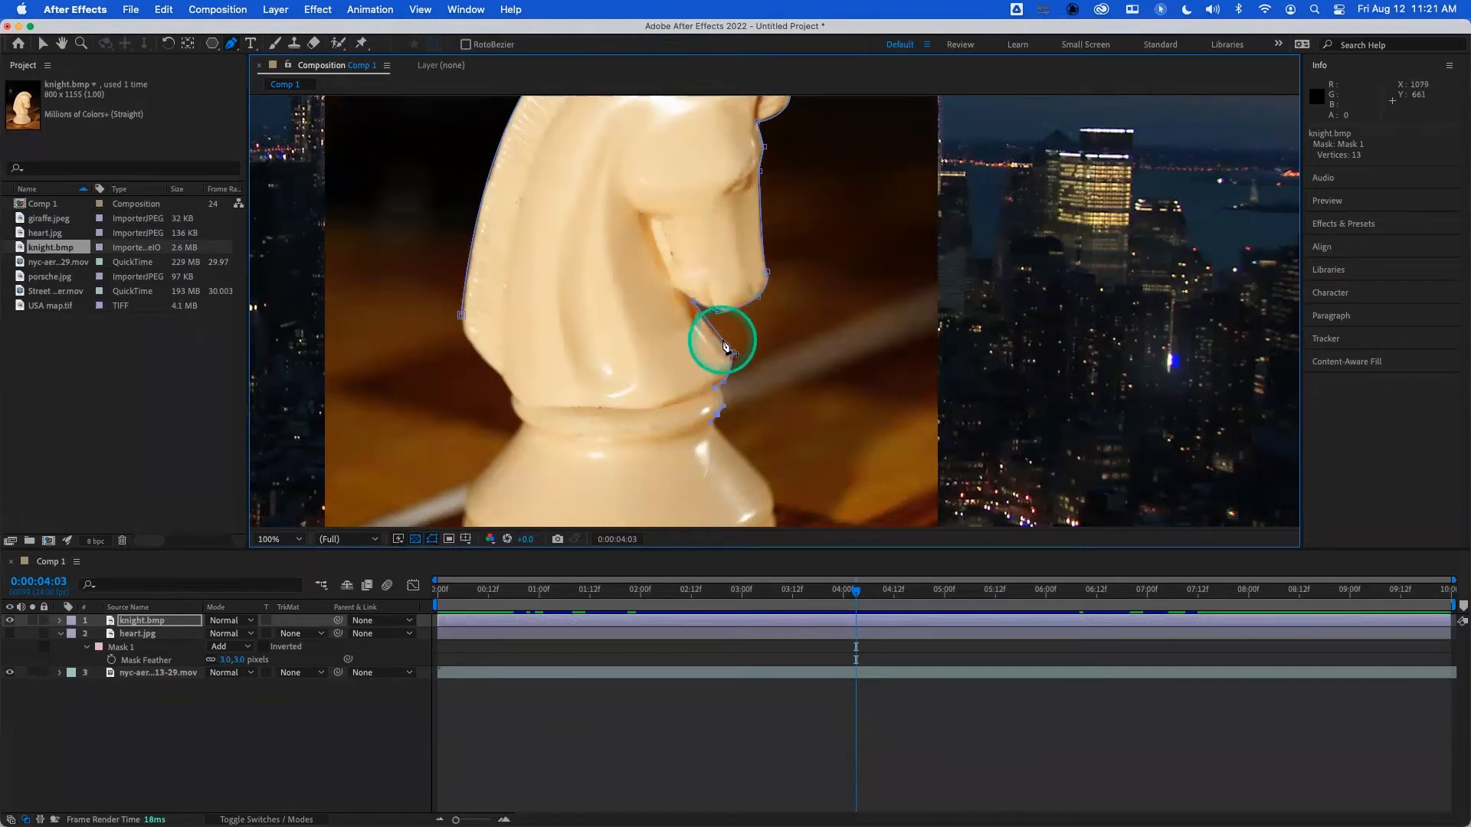
- Adjust the mask vertices and handles beneath the muzzle, in the throat notch and at the chest to follow the outline
scroll(724, 342, "up", 2)
left_click(766, 255)
left_click_drag(765, 255, 755, 251)
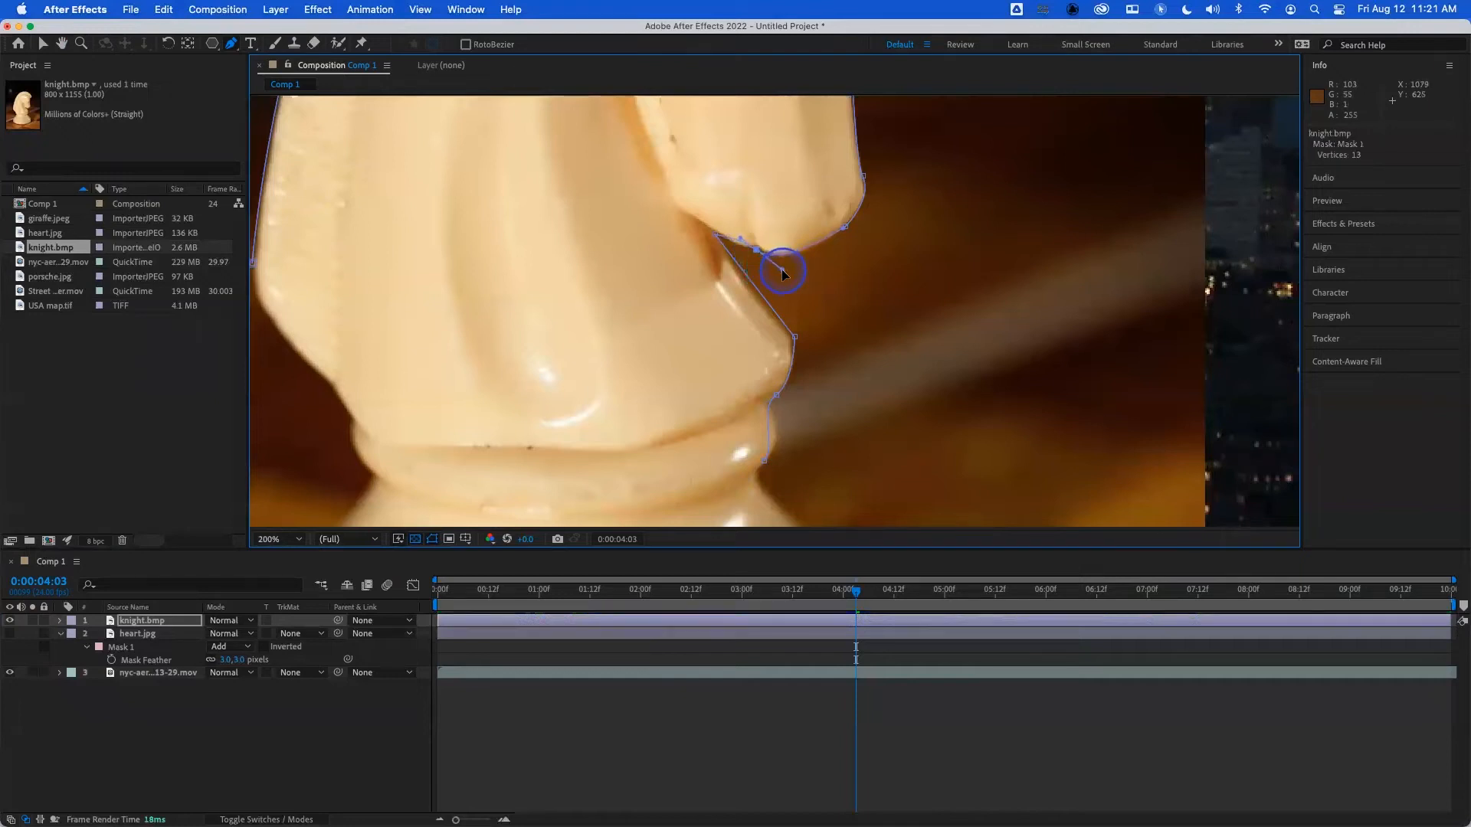
left_click_drag(756, 250, 739, 240)
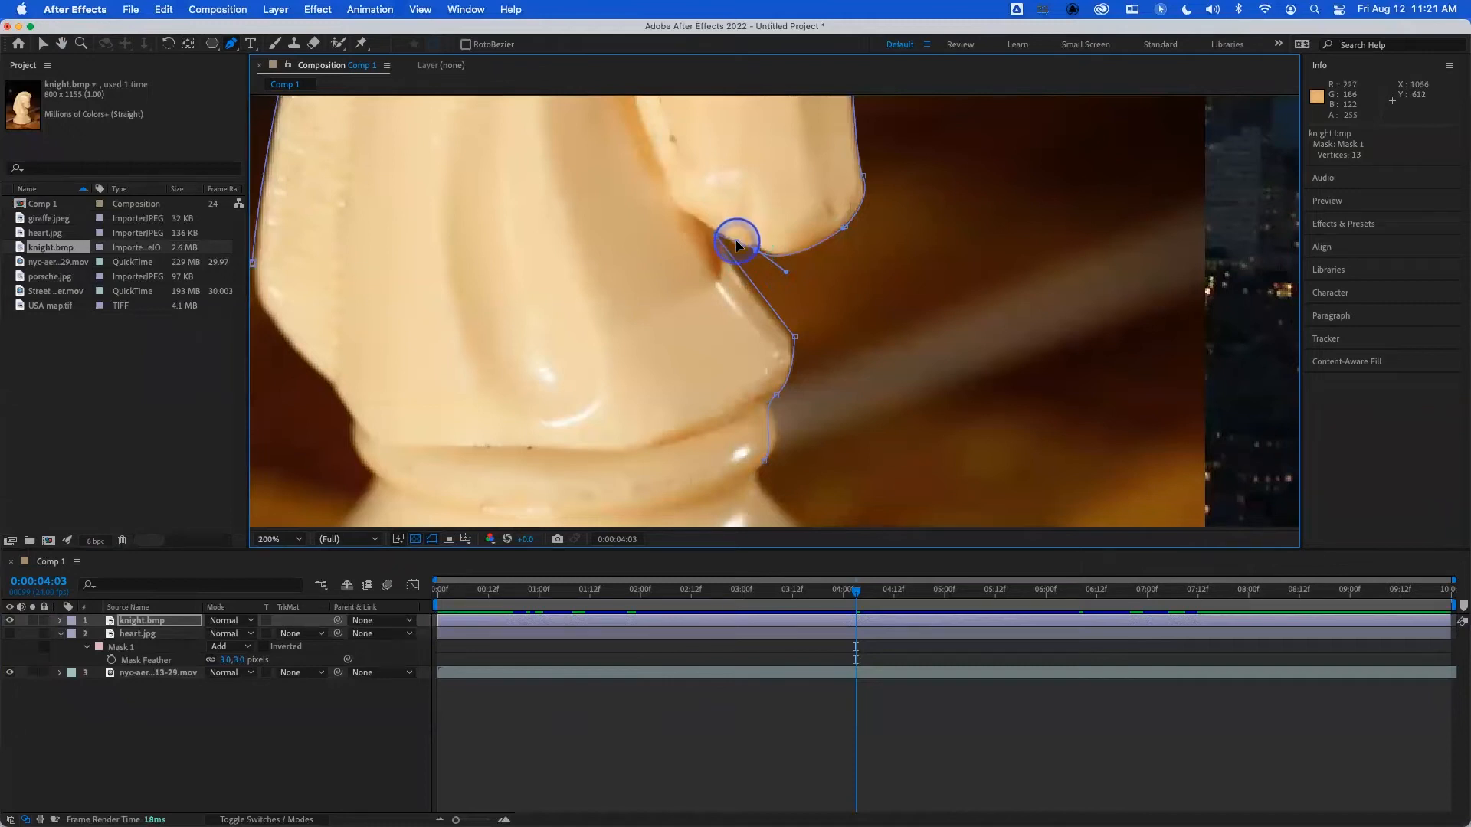
left_click(718, 234)
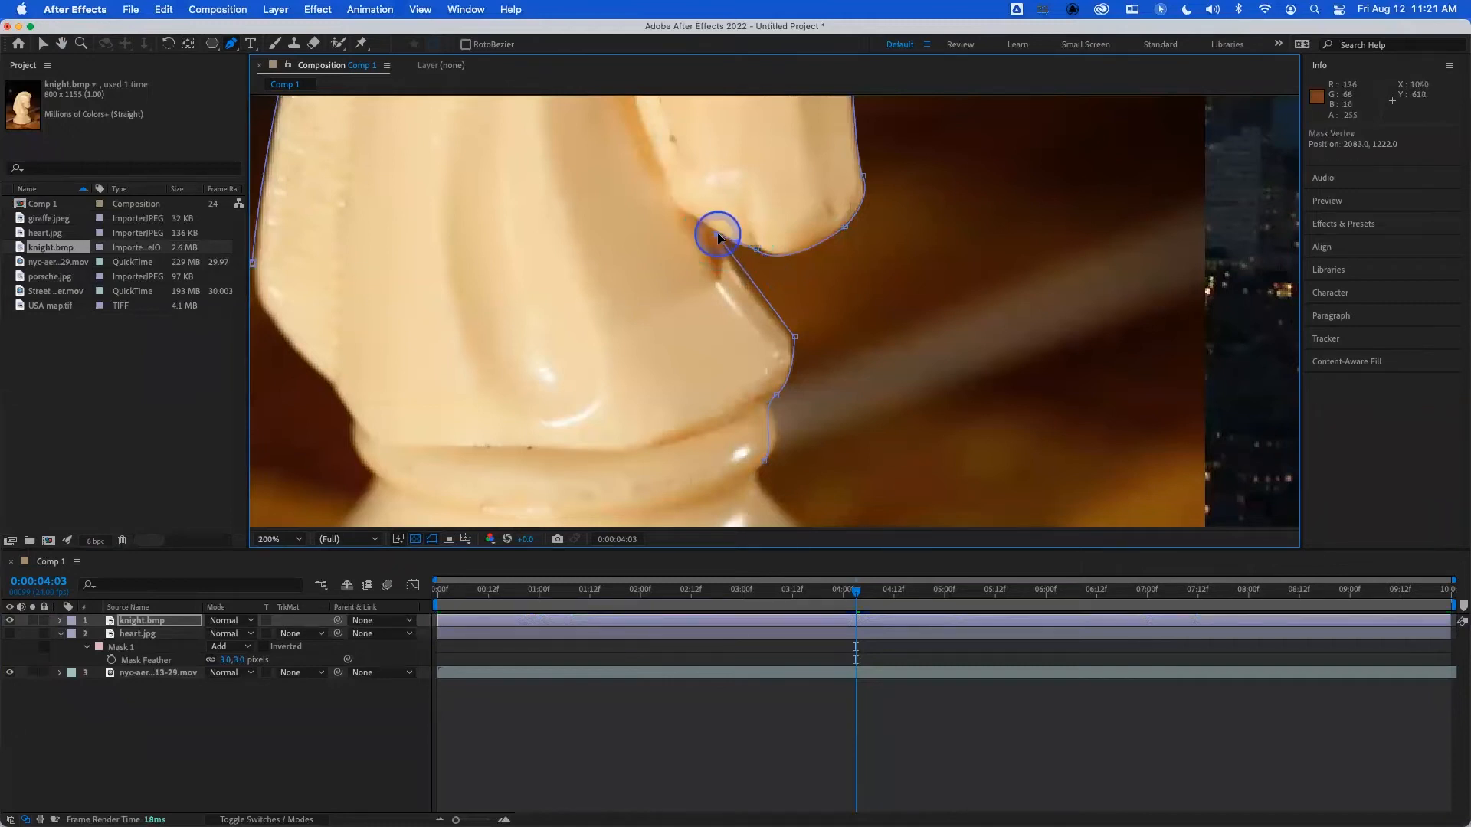
left_click(793, 336)
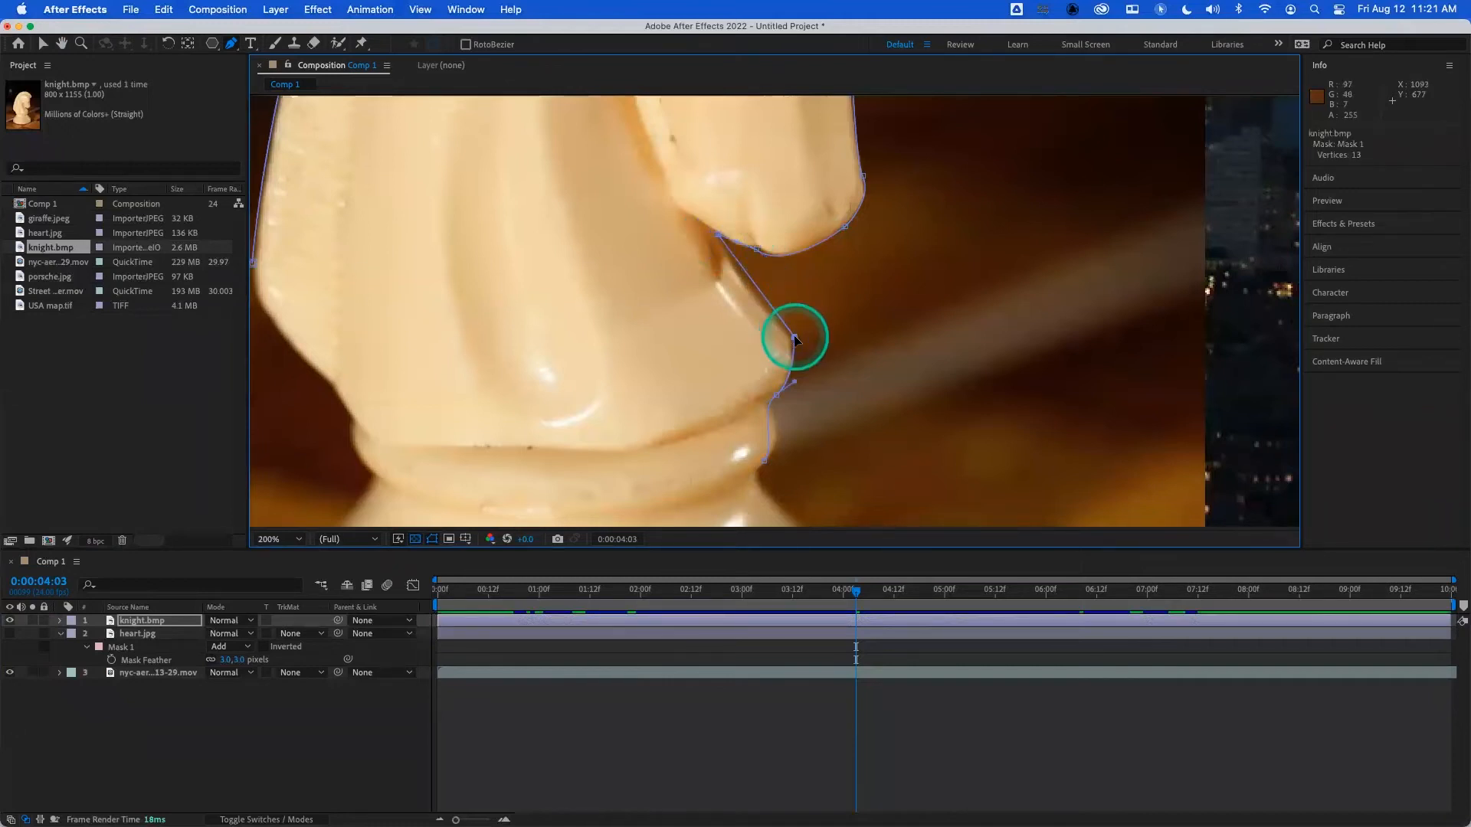
left_click(724, 238)
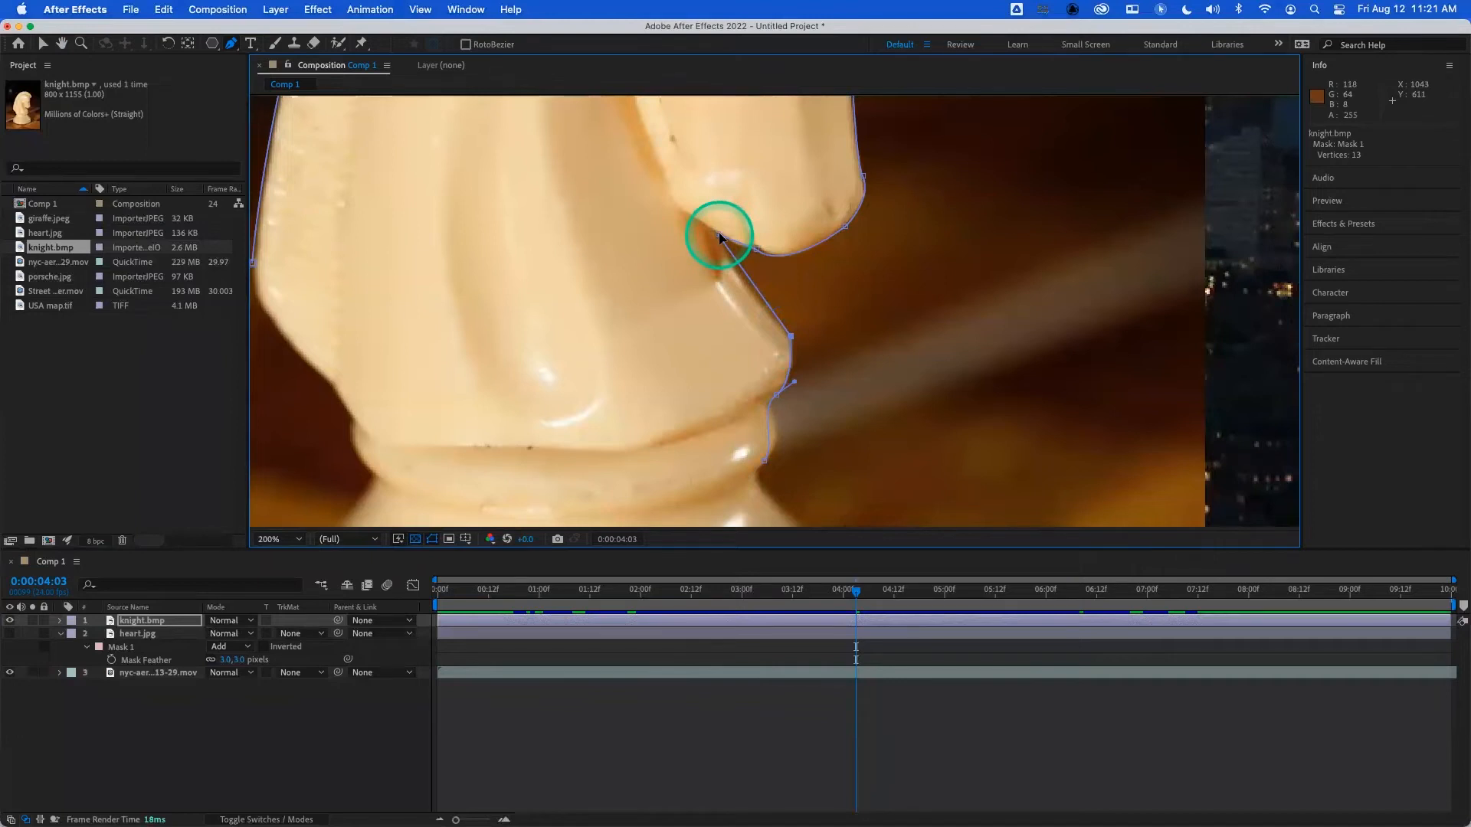
mouse_move(718, 237)
left_mouse_down()
mouse_move(739, 240)
mouse_move(719, 223)
mouse_move(733, 277)
mouse_move(719, 220)
mouse_move(720, 239)
left_mouse_up()
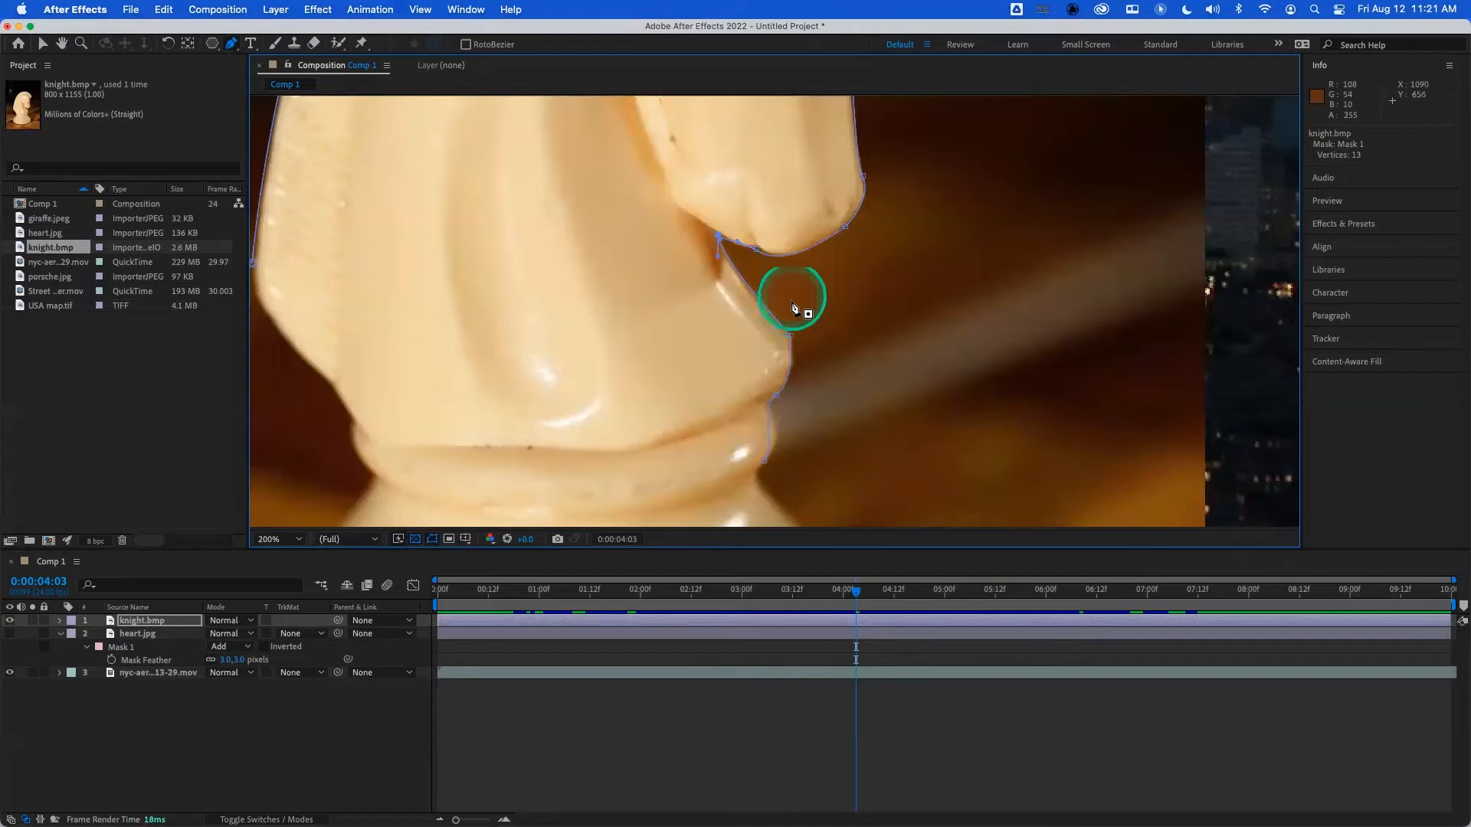
left_click_drag(720, 244, 717, 234)
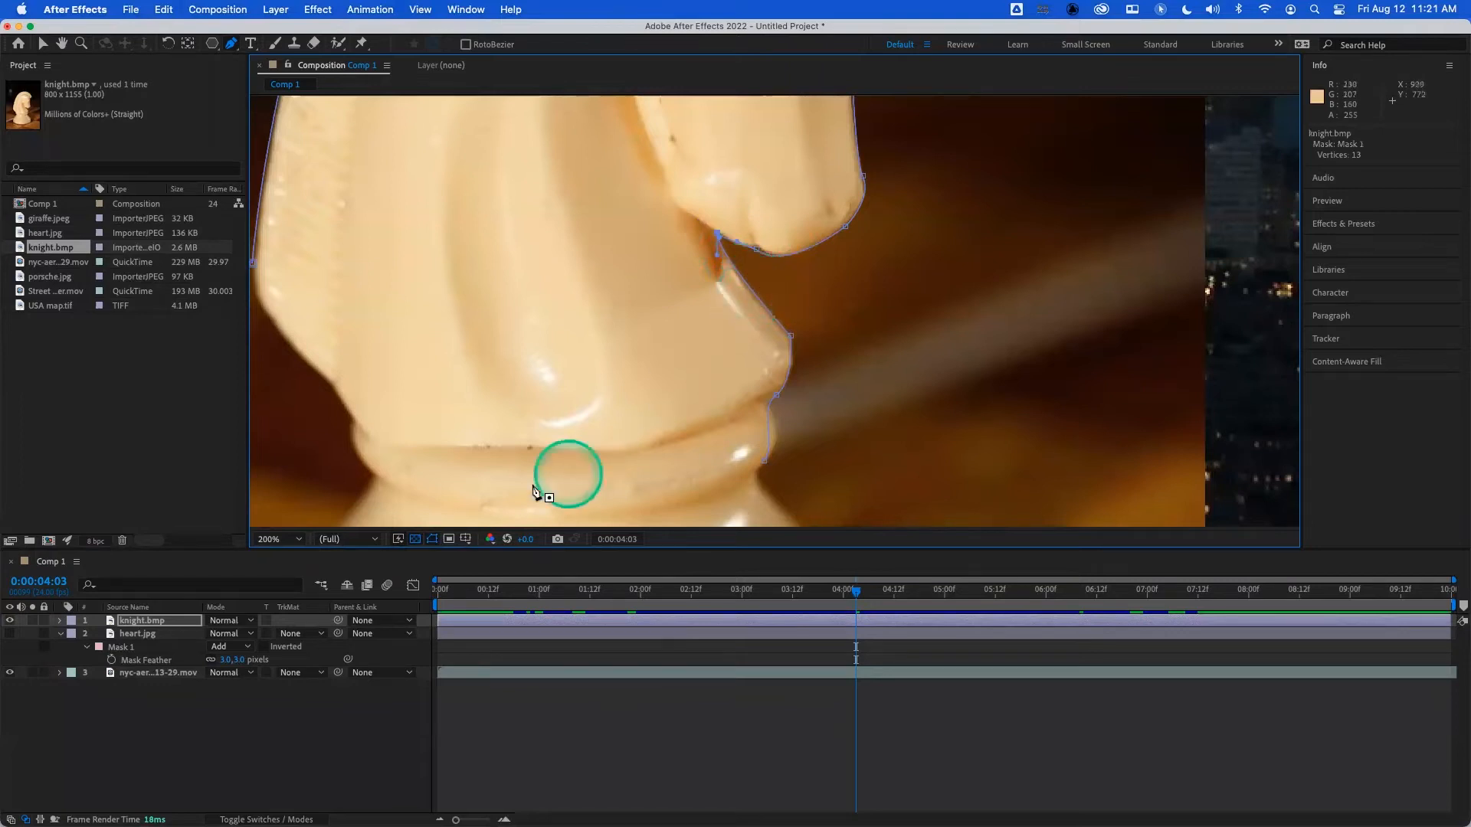
- Change the color of Mask 1 on the knight.bmp layer to white, FFFFFF
key("m")
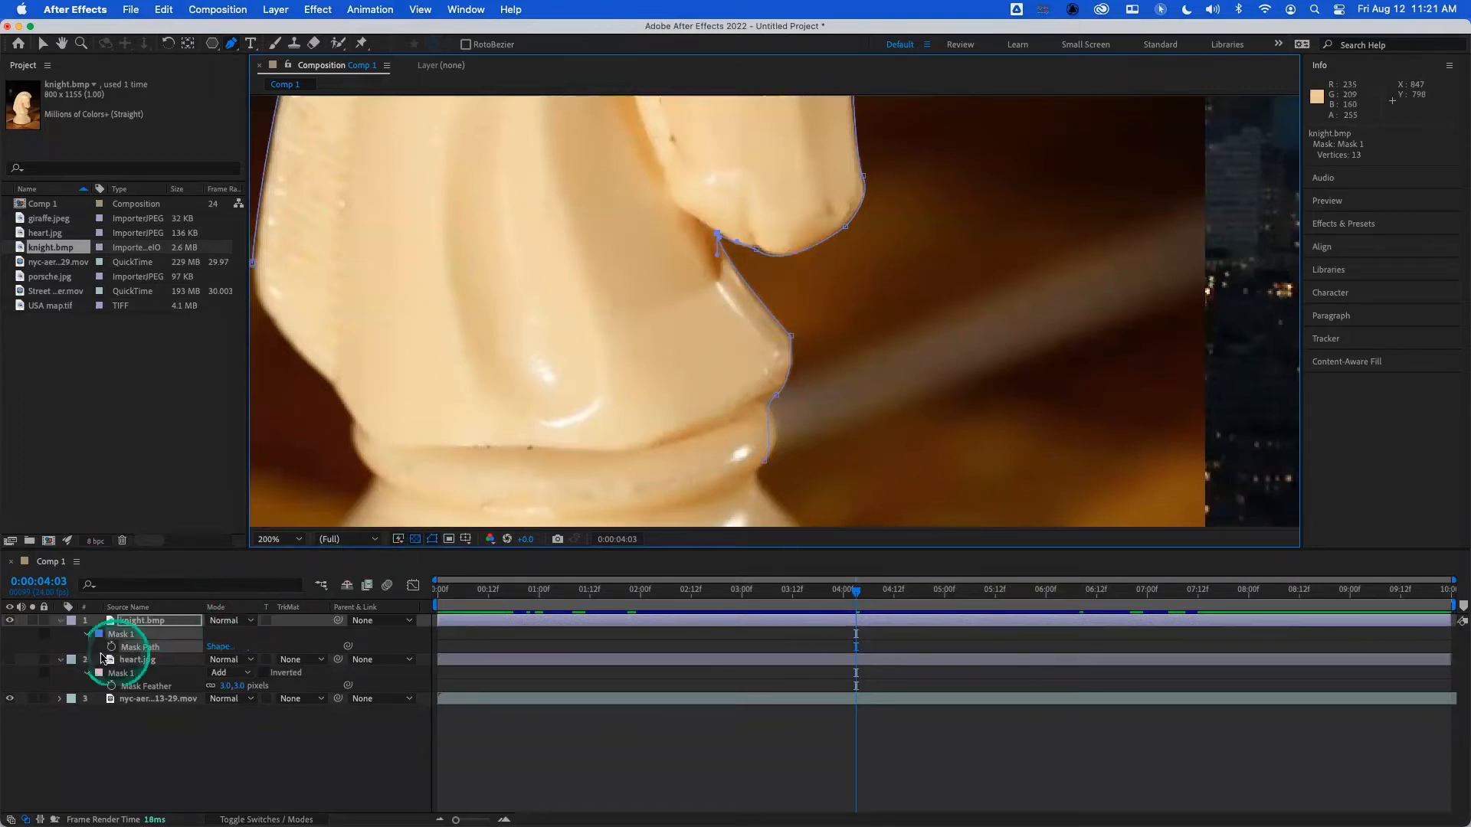
left_click(99, 634)
left_click_drag(531, 485, 483, 381)
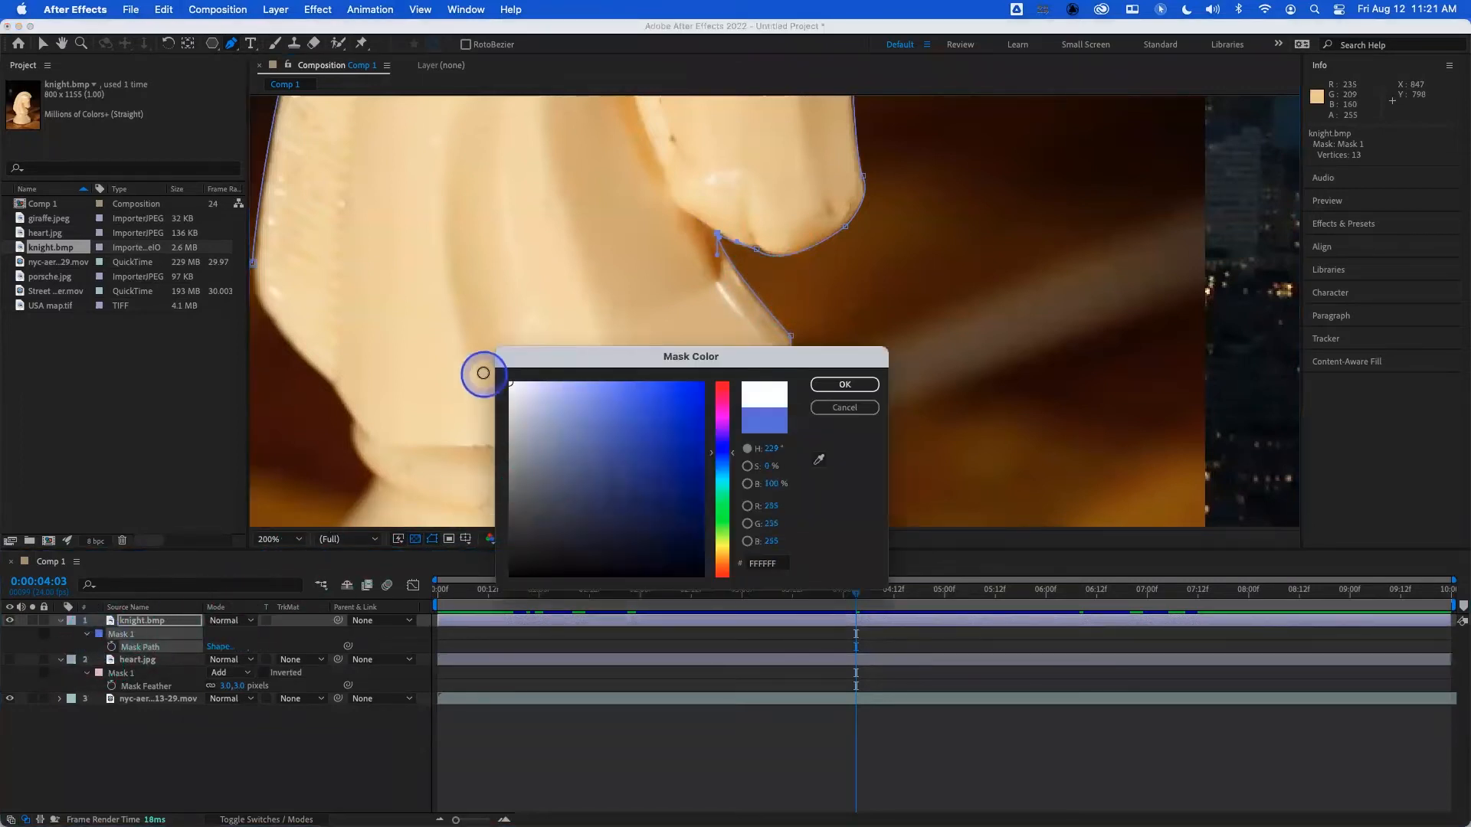
left_click(843, 384)
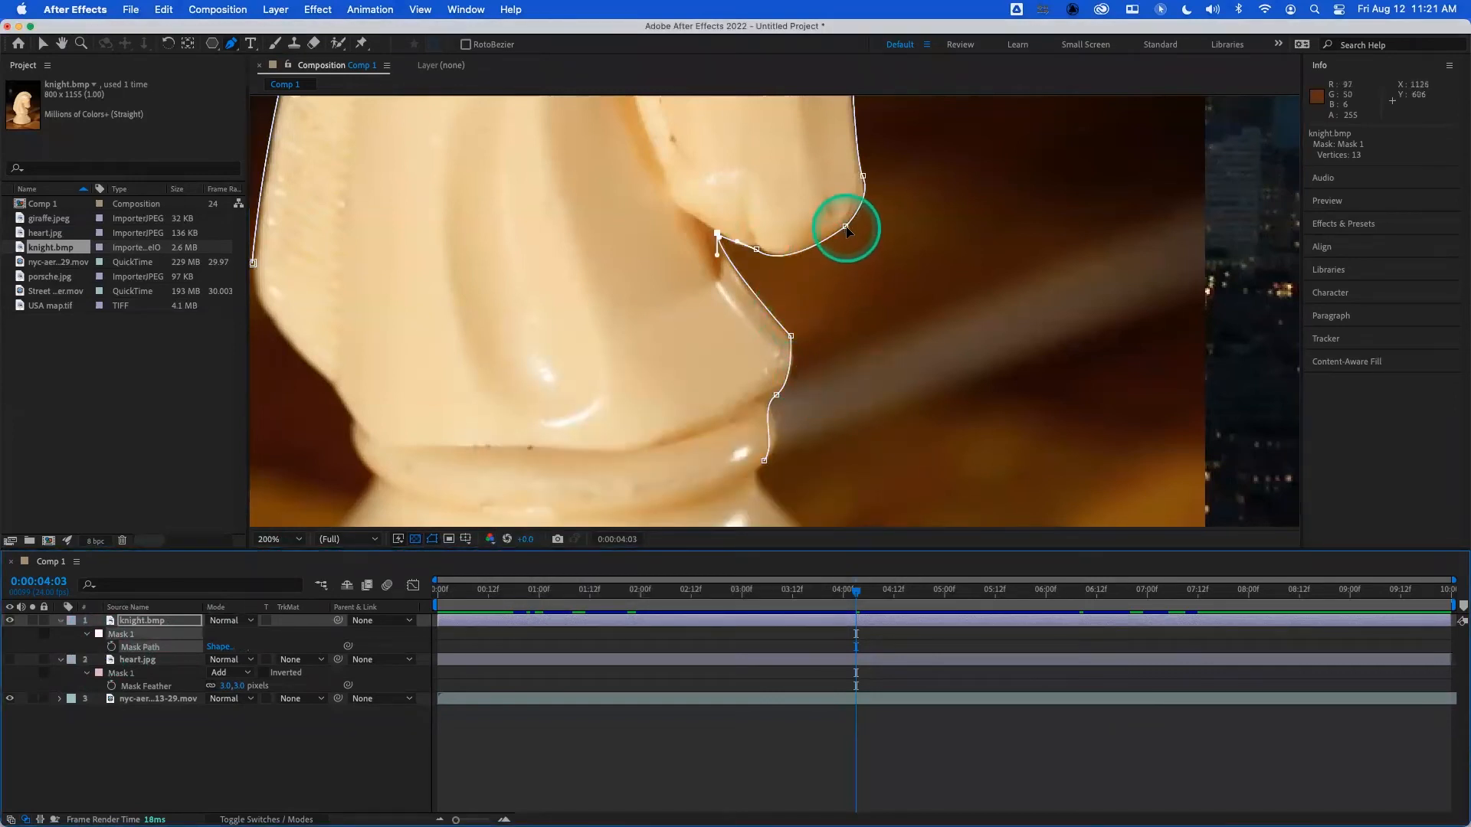
- Refine the vertices and curve handles along the underside of the muzzle and at the throat corner
left_click_drag(845, 226, 830, 259)
key("period")
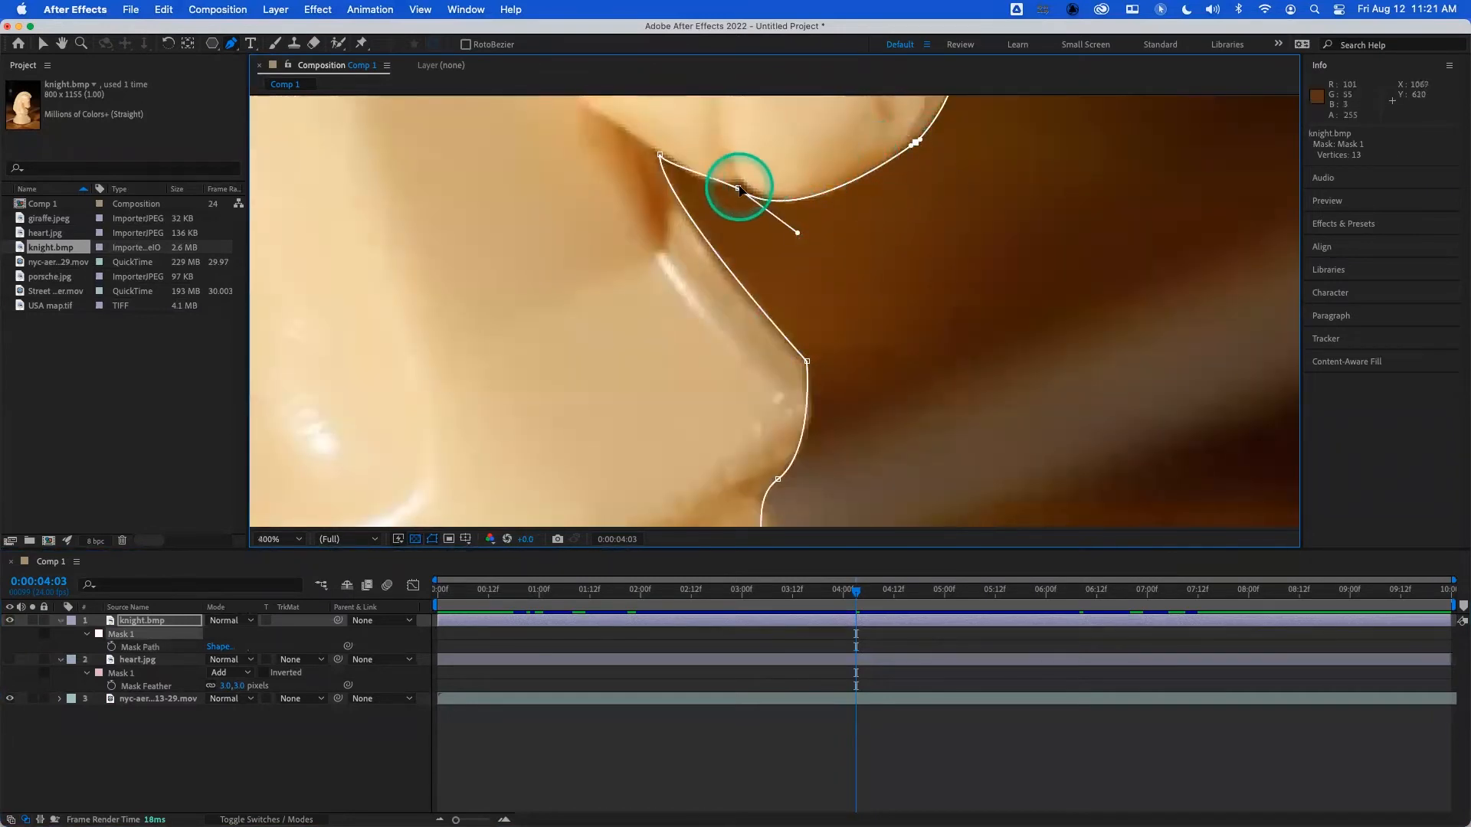
left_click_drag(738, 190, 697, 177)
left_click(659, 155)
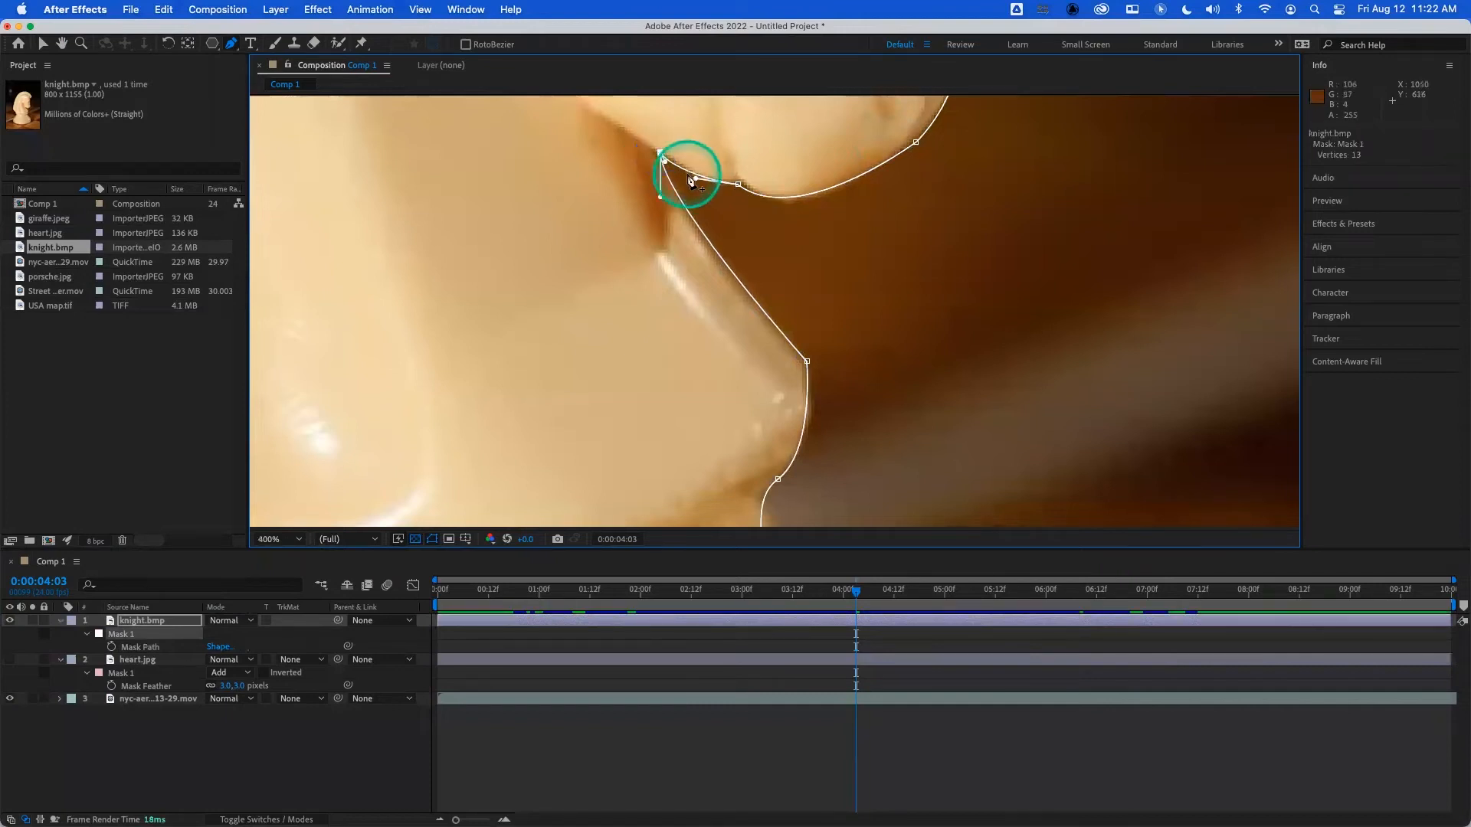
left_click_drag(737, 186, 799, 233)
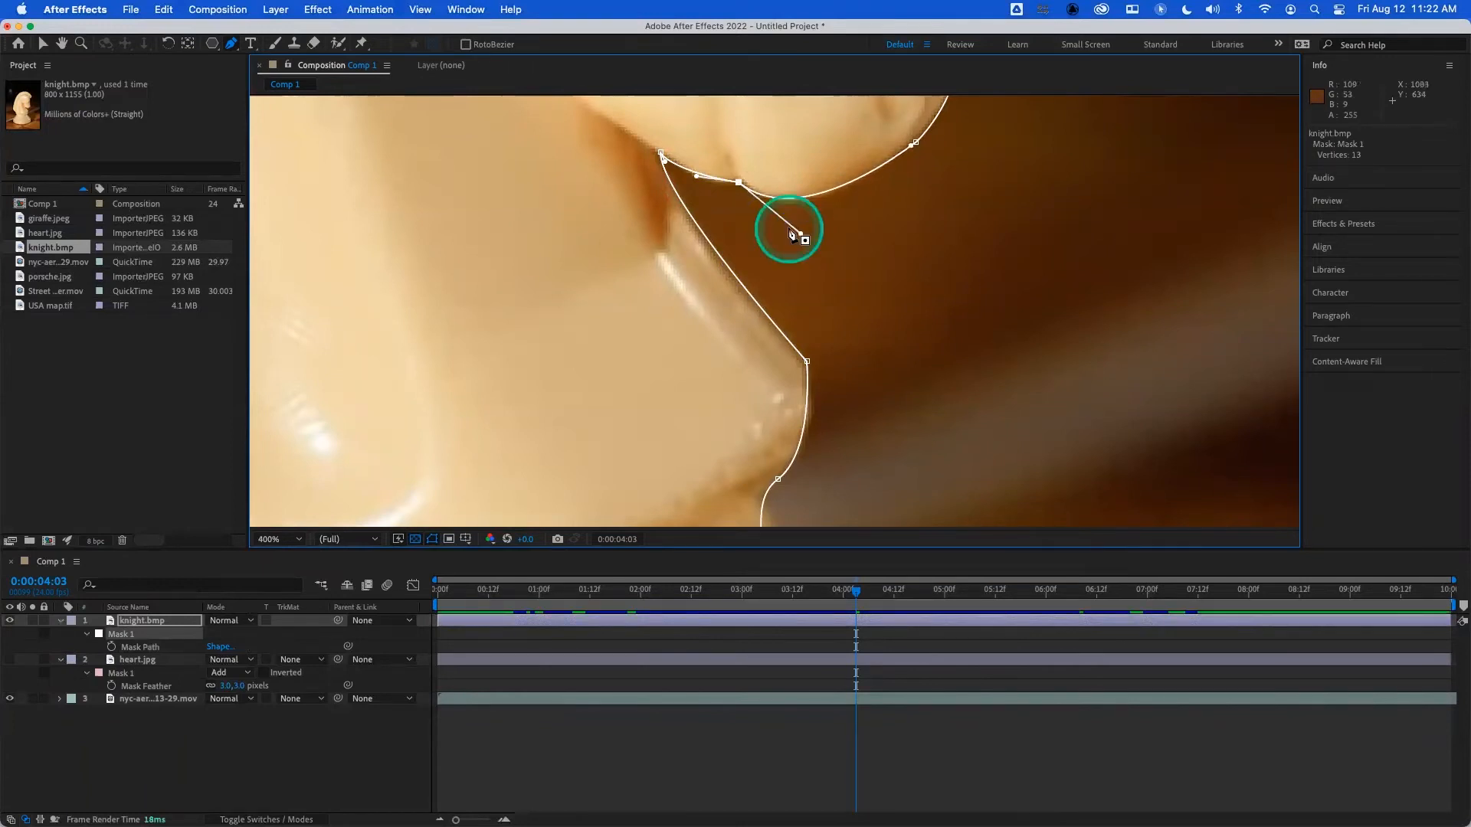
- Refine the vertices and handles at the notch below the chest and along the front edge of the collar
key("space")
left_click_drag(860, 463, 814, 217)
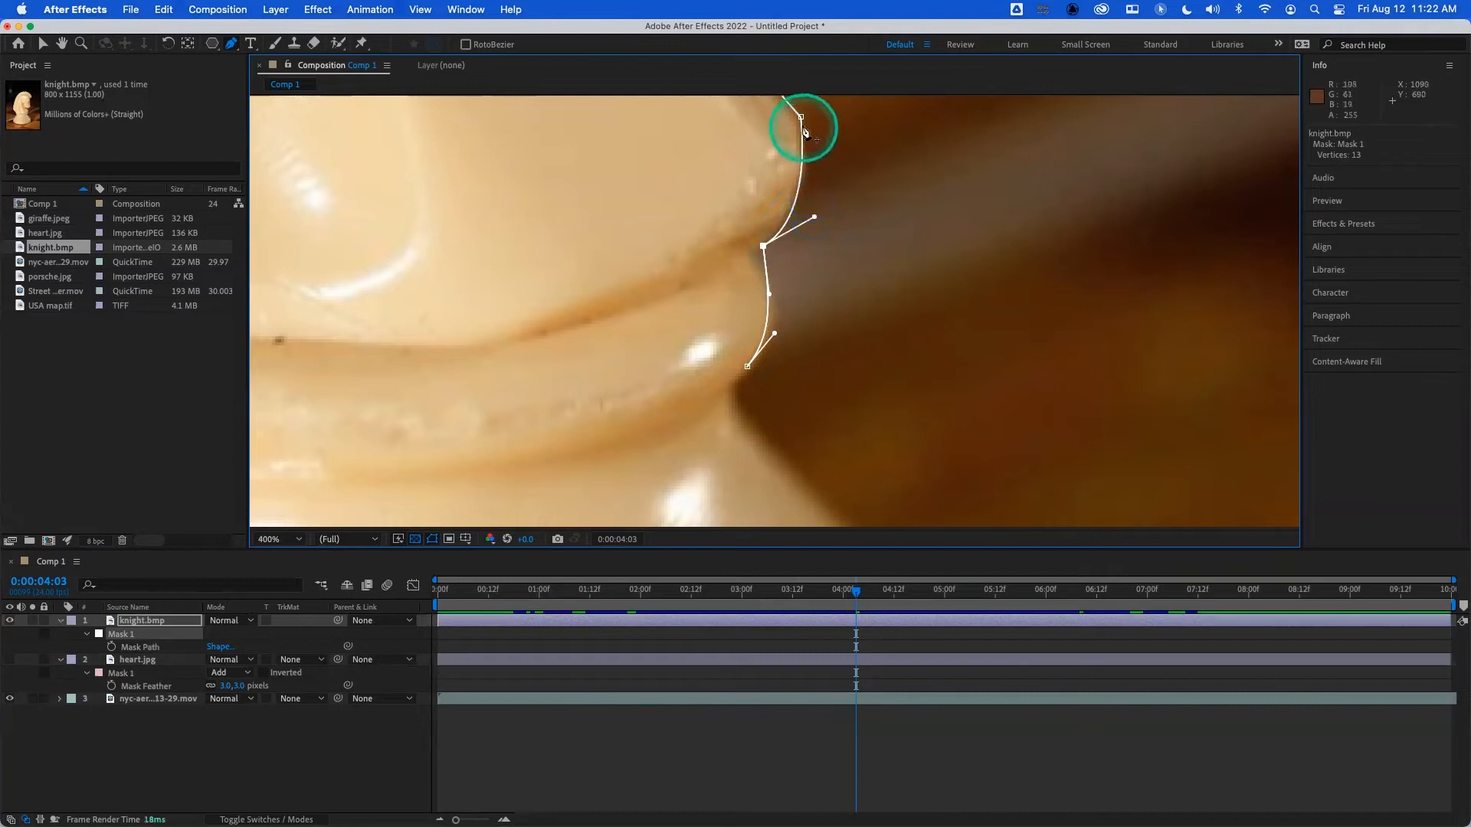
left_click(802, 118)
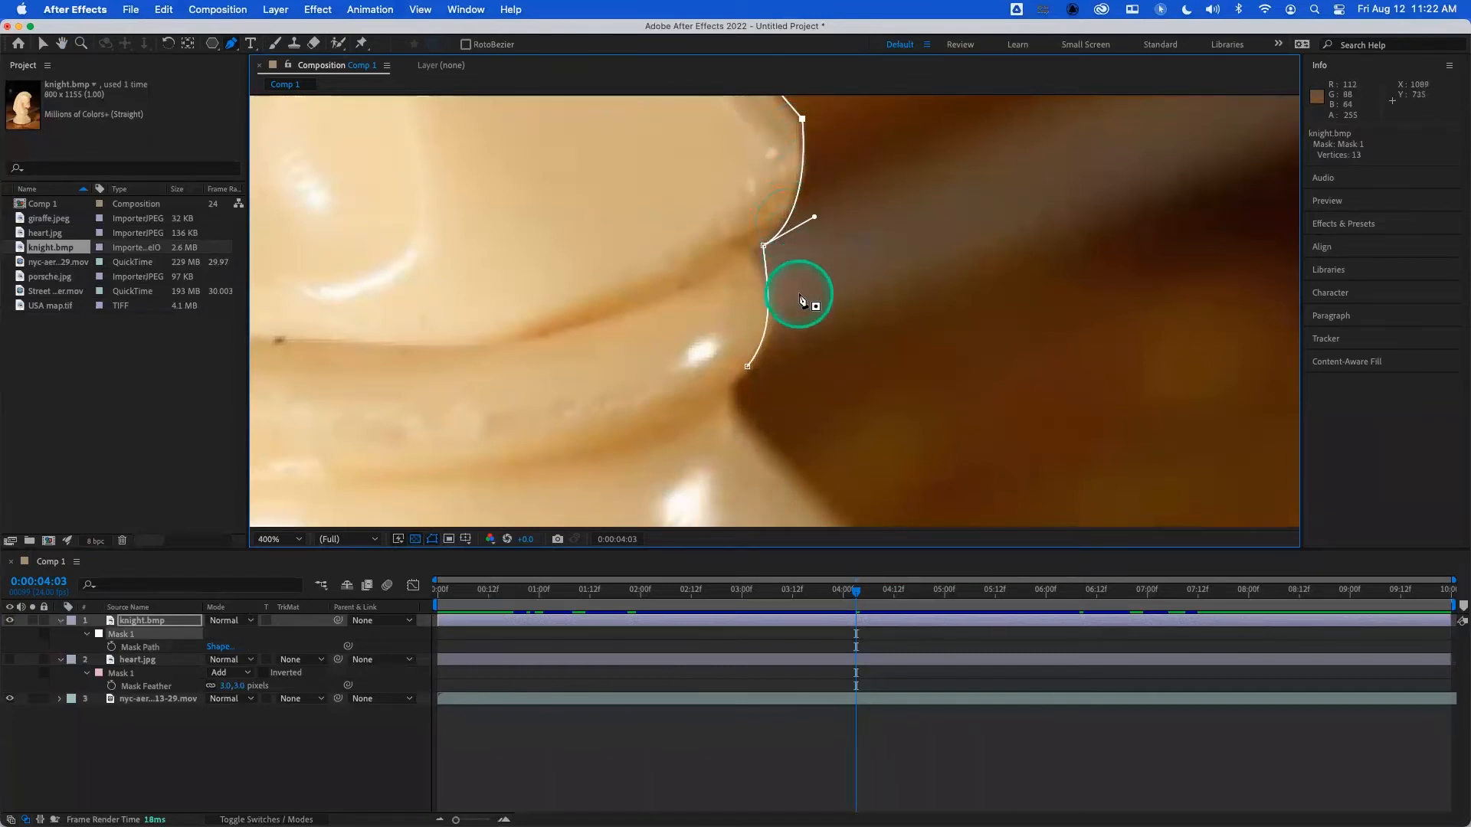
left_click(747, 369)
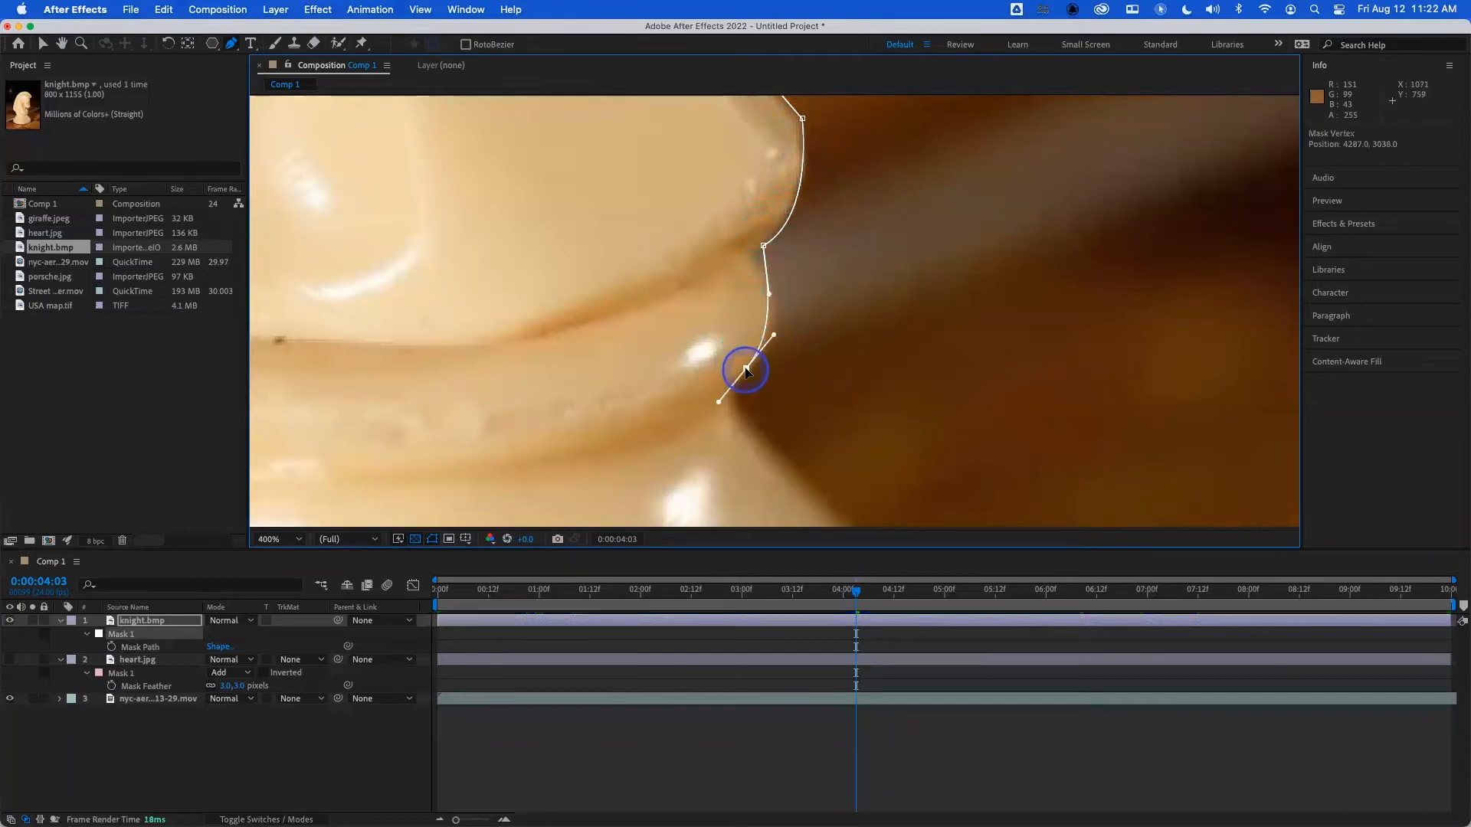
left_click(802, 119)
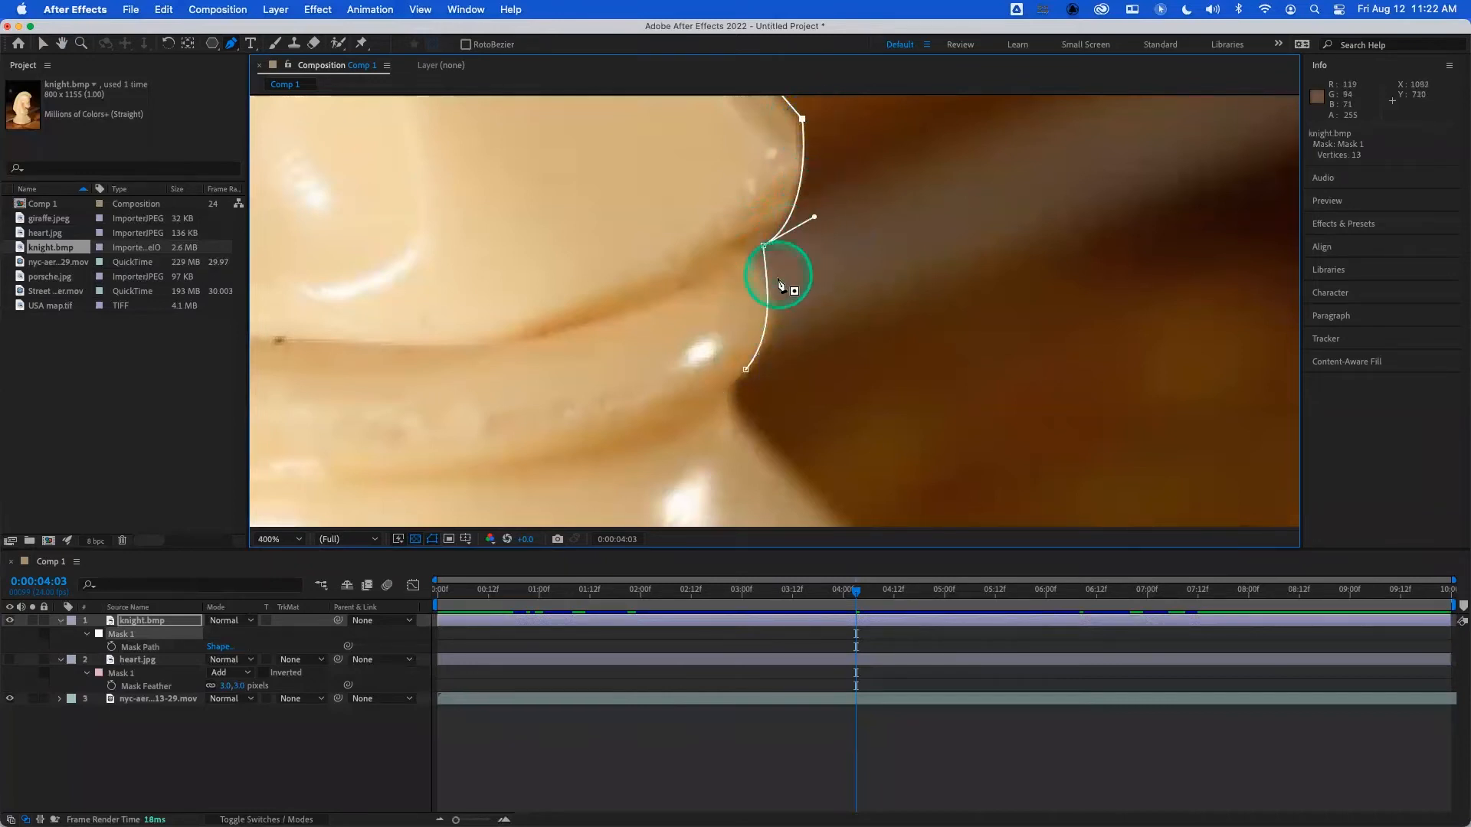
left_click(795, 469)
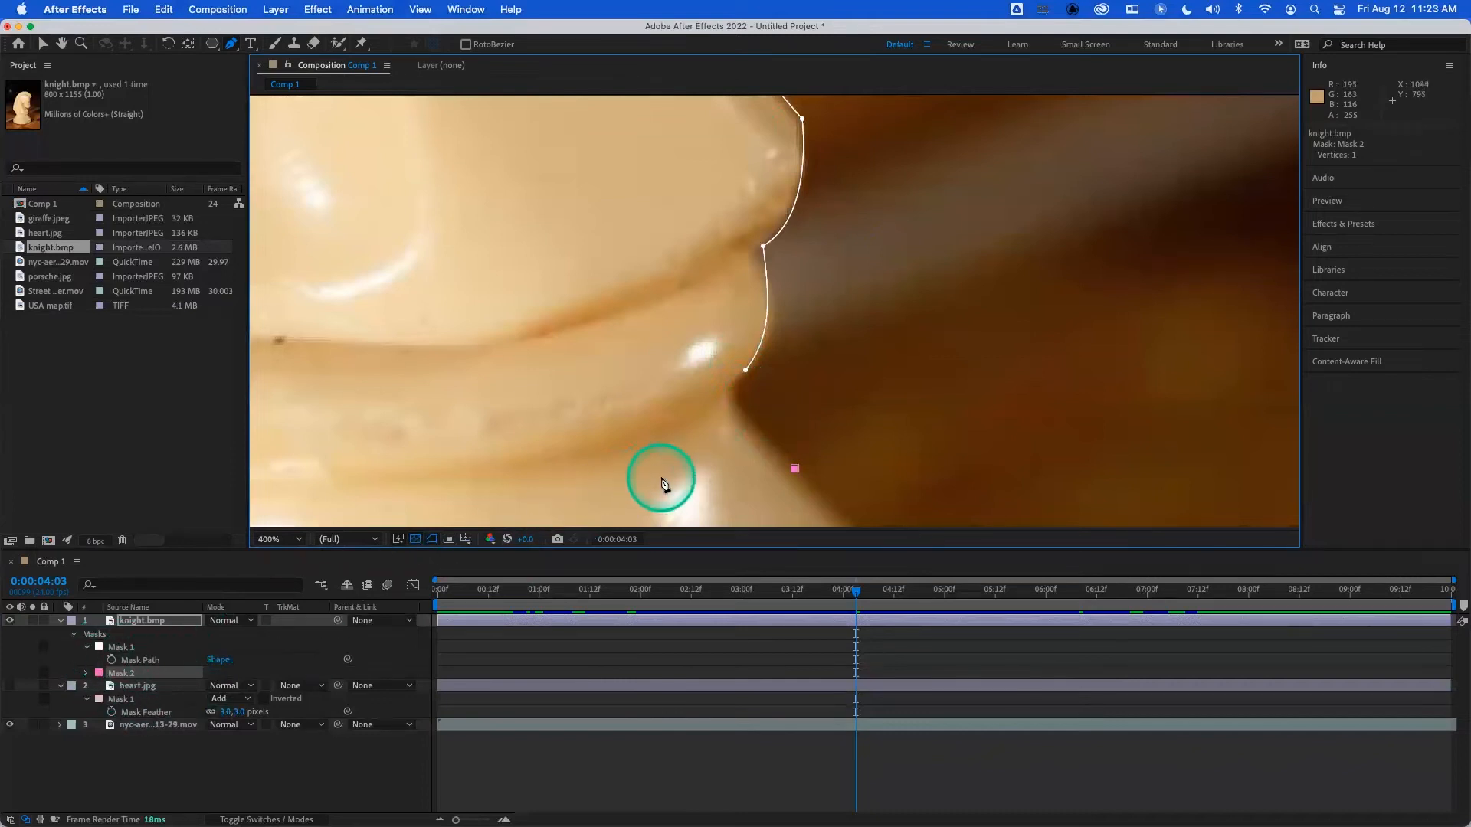
key("super+z")
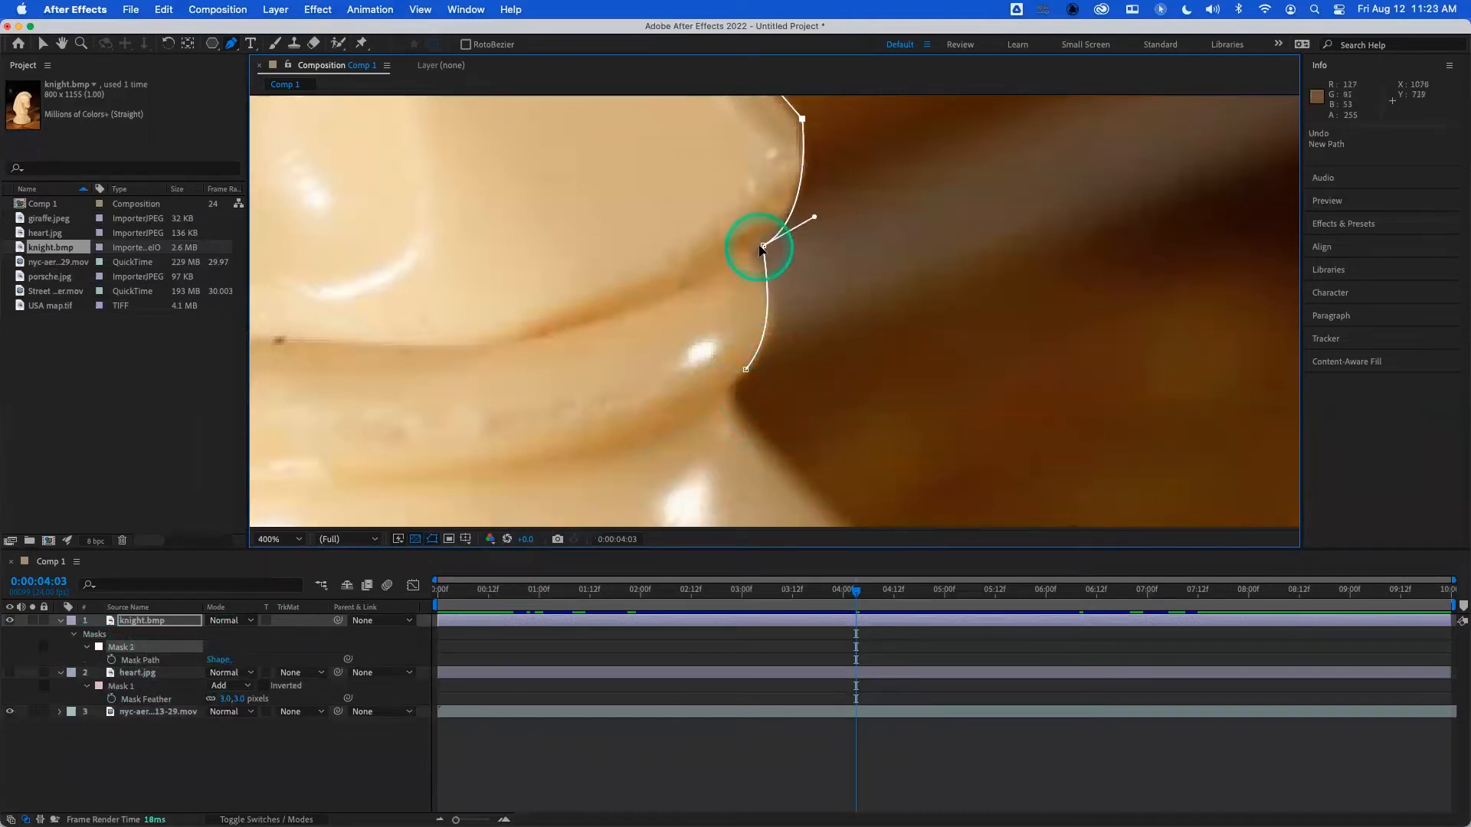
left_click_drag(763, 247, 816, 221)
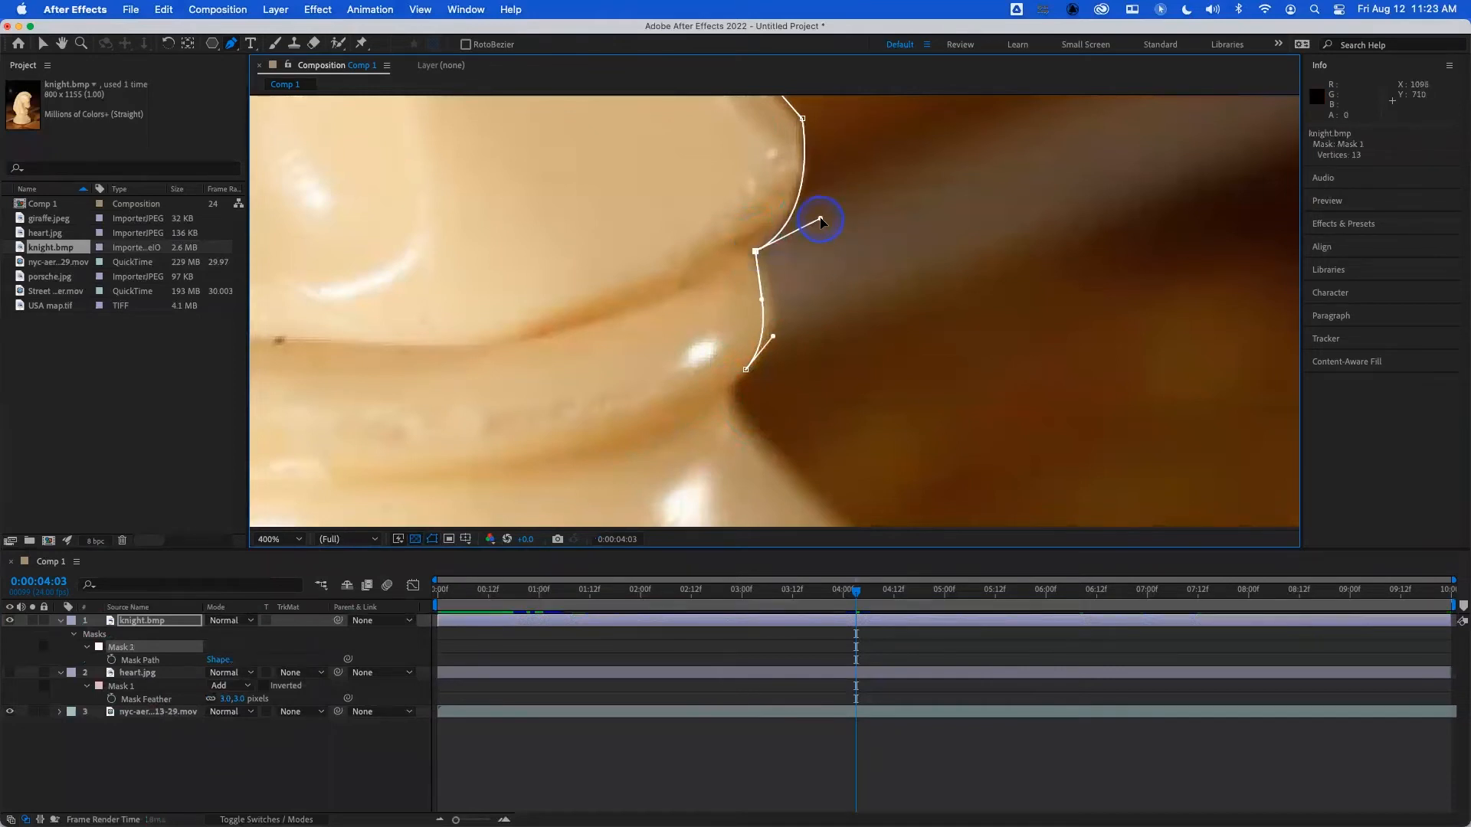
left_click_drag(746, 374, 778, 337)
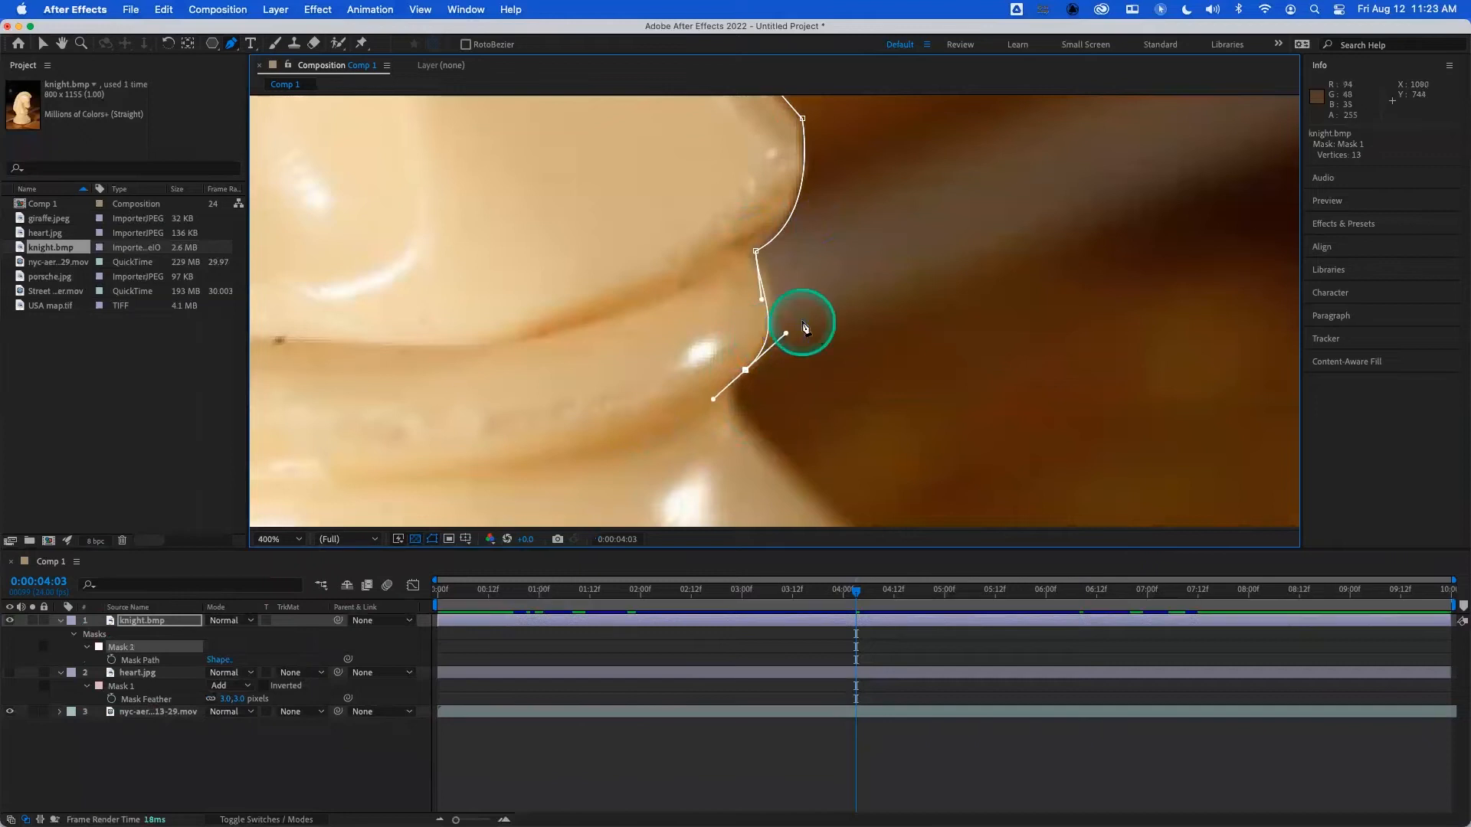
key("space")
left_click_drag(886, 305, 831, 312)
left_click(720, 110)
key("space")
key("g")
left_click(821, 423)
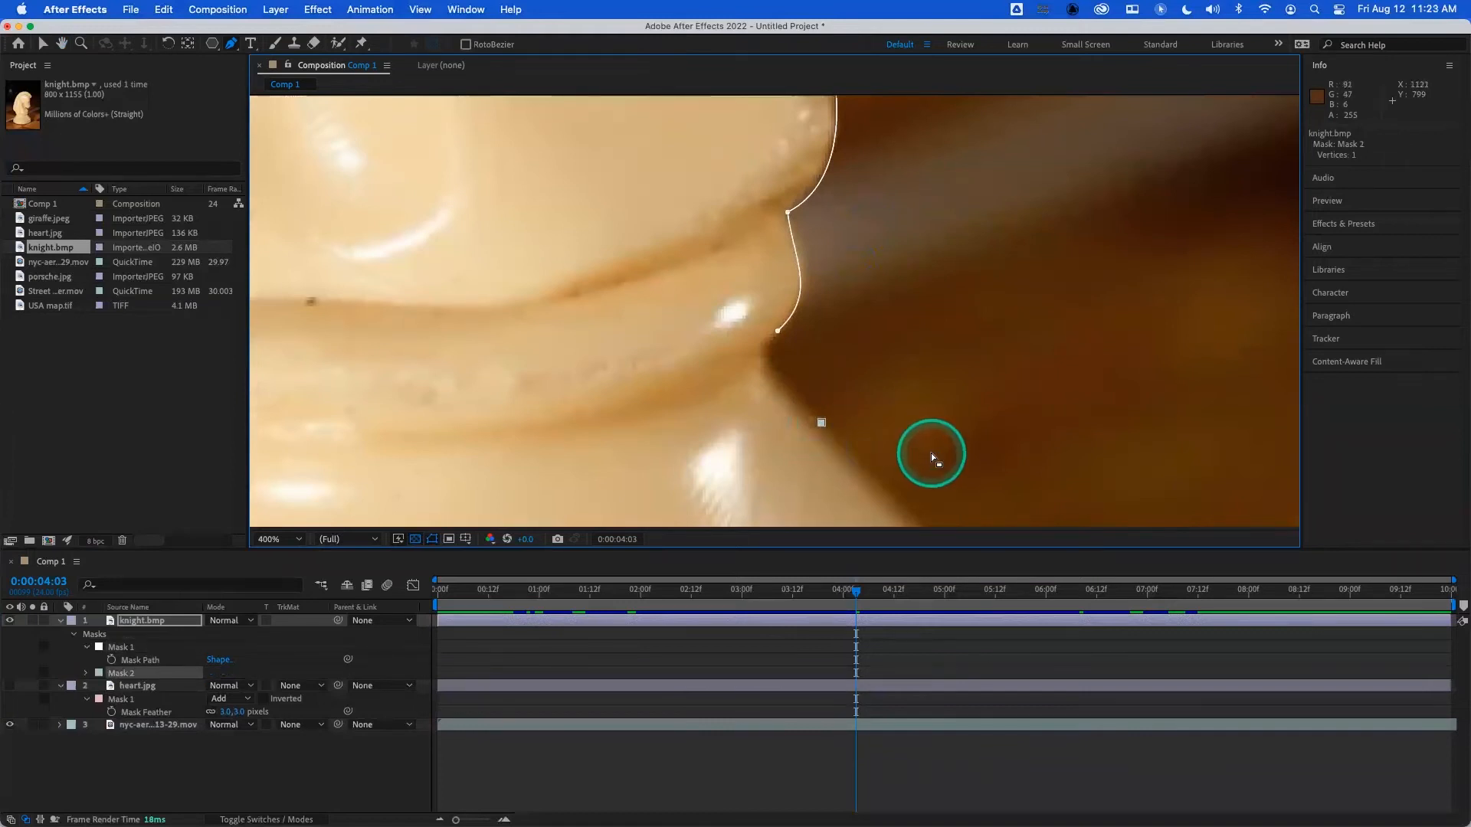
key("super+z")
- Resume the mask from the last collar vertex and extend it down the front of the flared base to the rim
left_click_drag(778, 335, 792, 395)
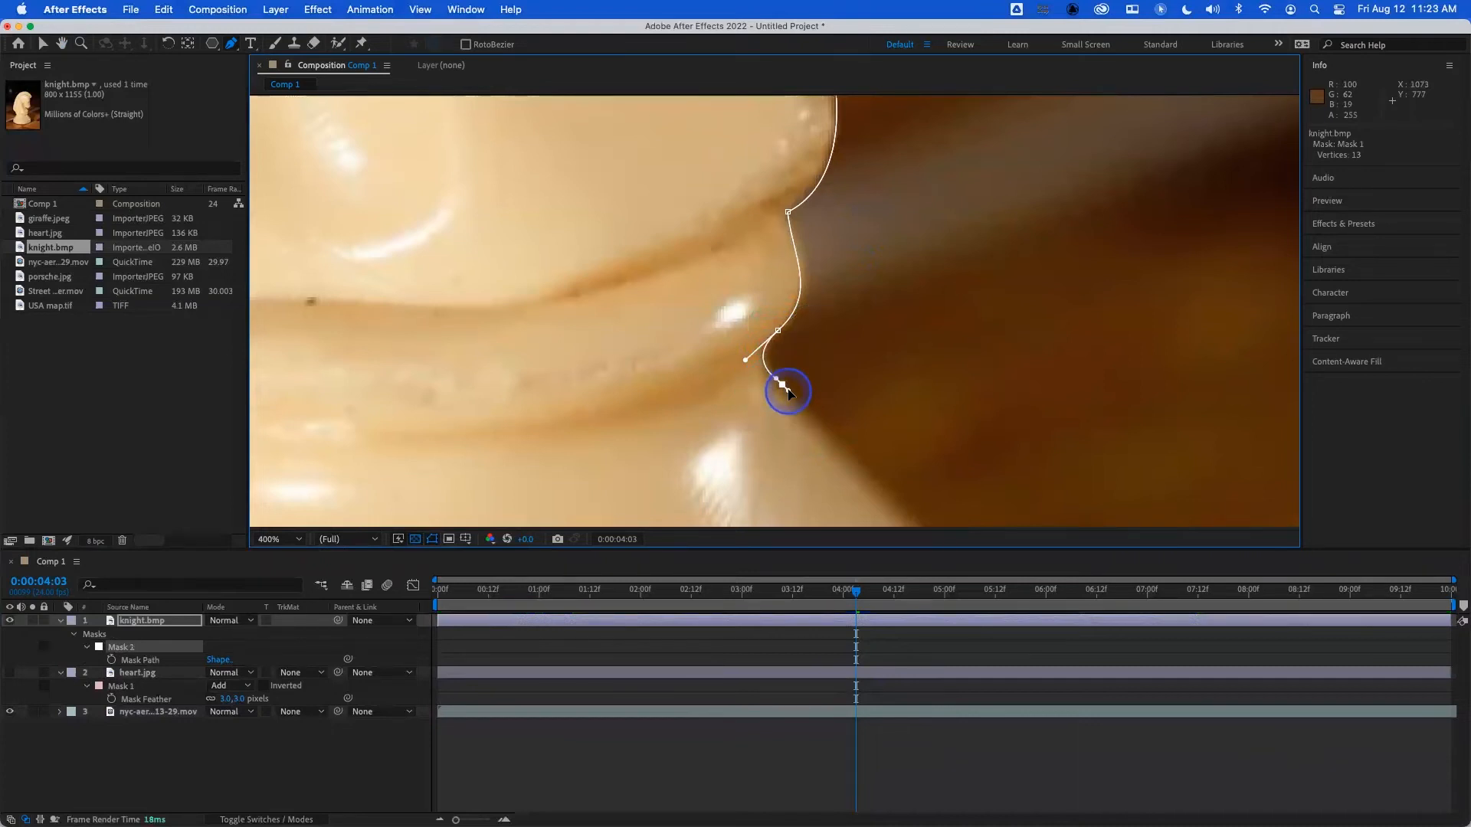
left_click_drag(789, 392, 788, 391)
key("space")
left_click_drag(941, 490, 753, 214)
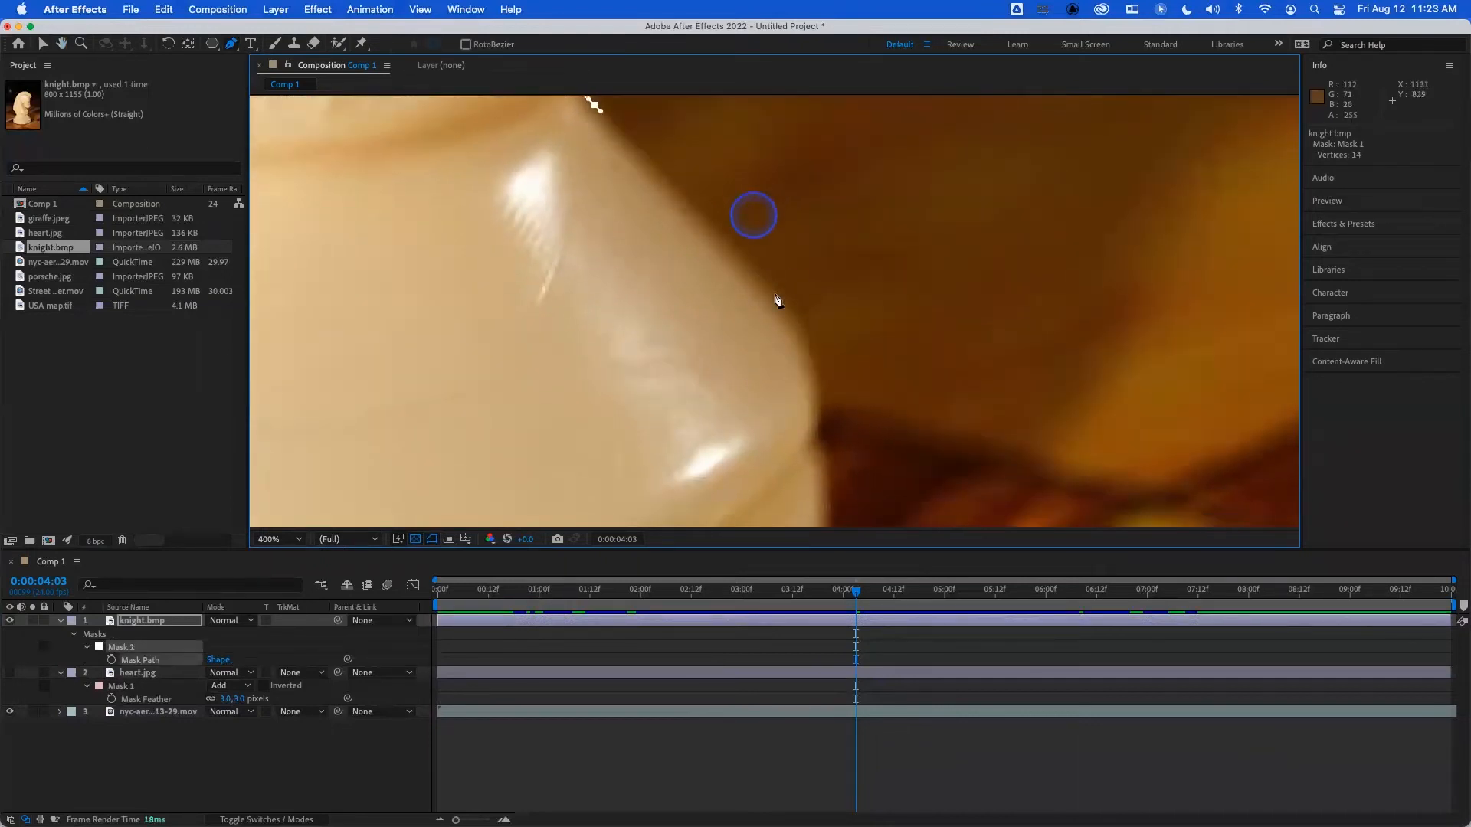
left_click(785, 311)
key("space")
left_click_drag(847, 378, 792, 363)
key("space")
left_click_drag(863, 407, 893, 276)
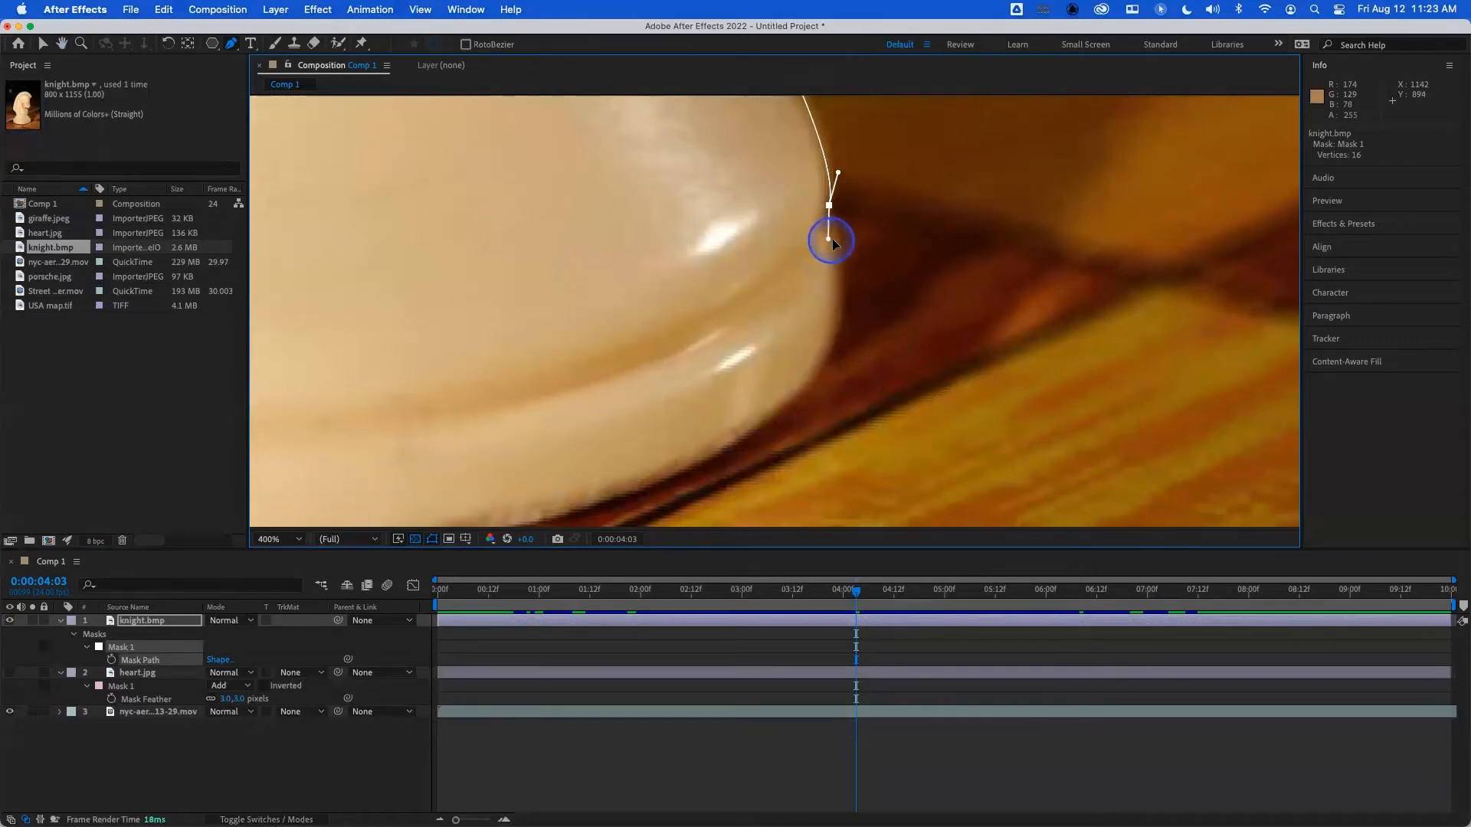
- Continue the mask around the front of the base rim and along its bottom edge with curved vertices
left_click_drag(840, 335, 825, 356)
key("space")
left_click_drag(759, 457, 1021, 285)
left_click_drag(869, 329, 689, 367)
key("space")
left_click_drag(582, 426, 1011, 488)
left_click_drag(721, 428, 549, 402)
- Extend the mask path around the rear of the base rim and onto the lower part of the flared side
key("space")
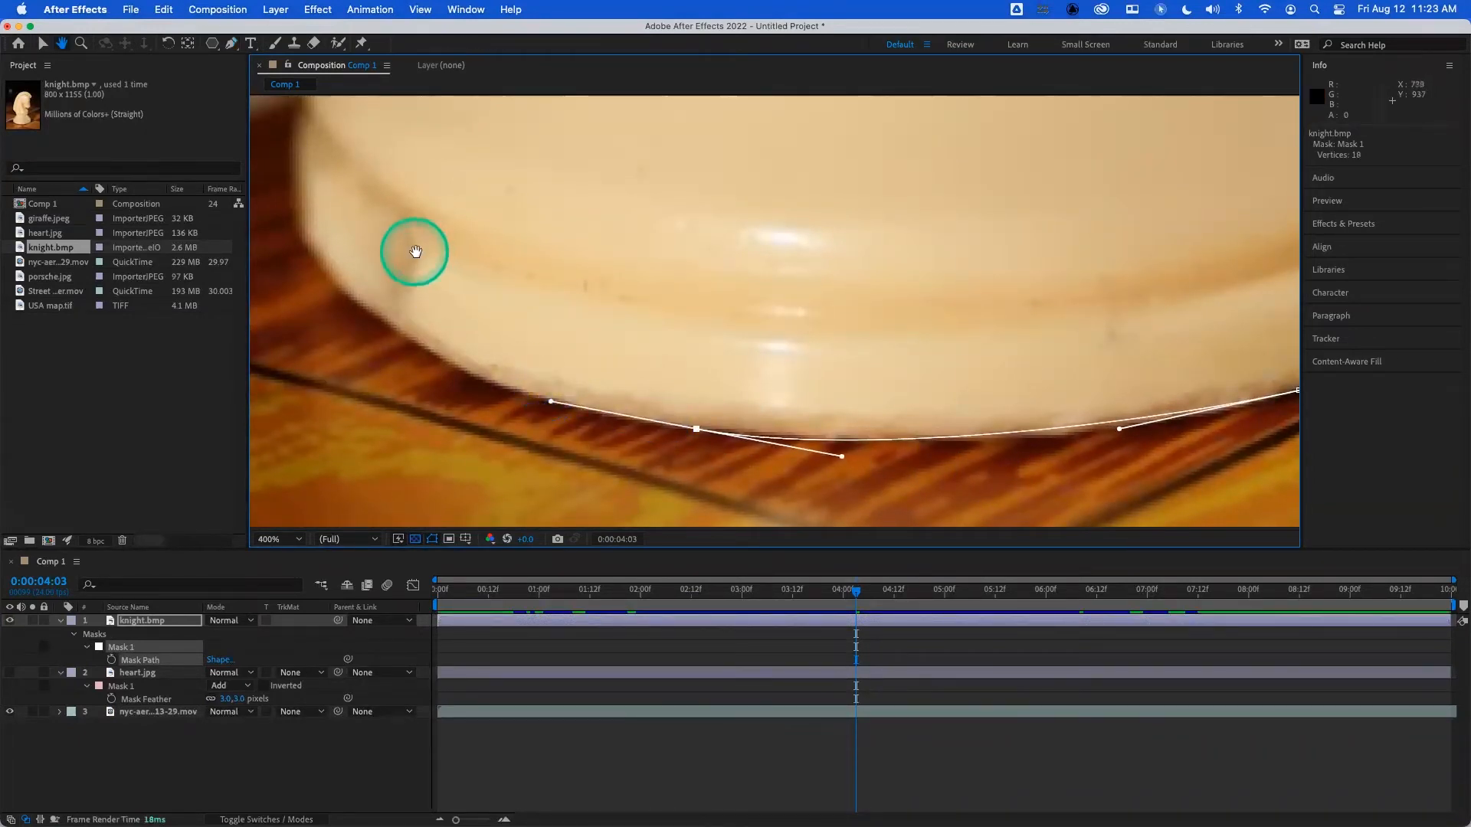
left_click_drag(411, 250, 628, 430)
left_click_drag(518, 415, 505, 353)
left_click_drag(511, 298, 520, 289)
scroll(630, 258, "up", 5)
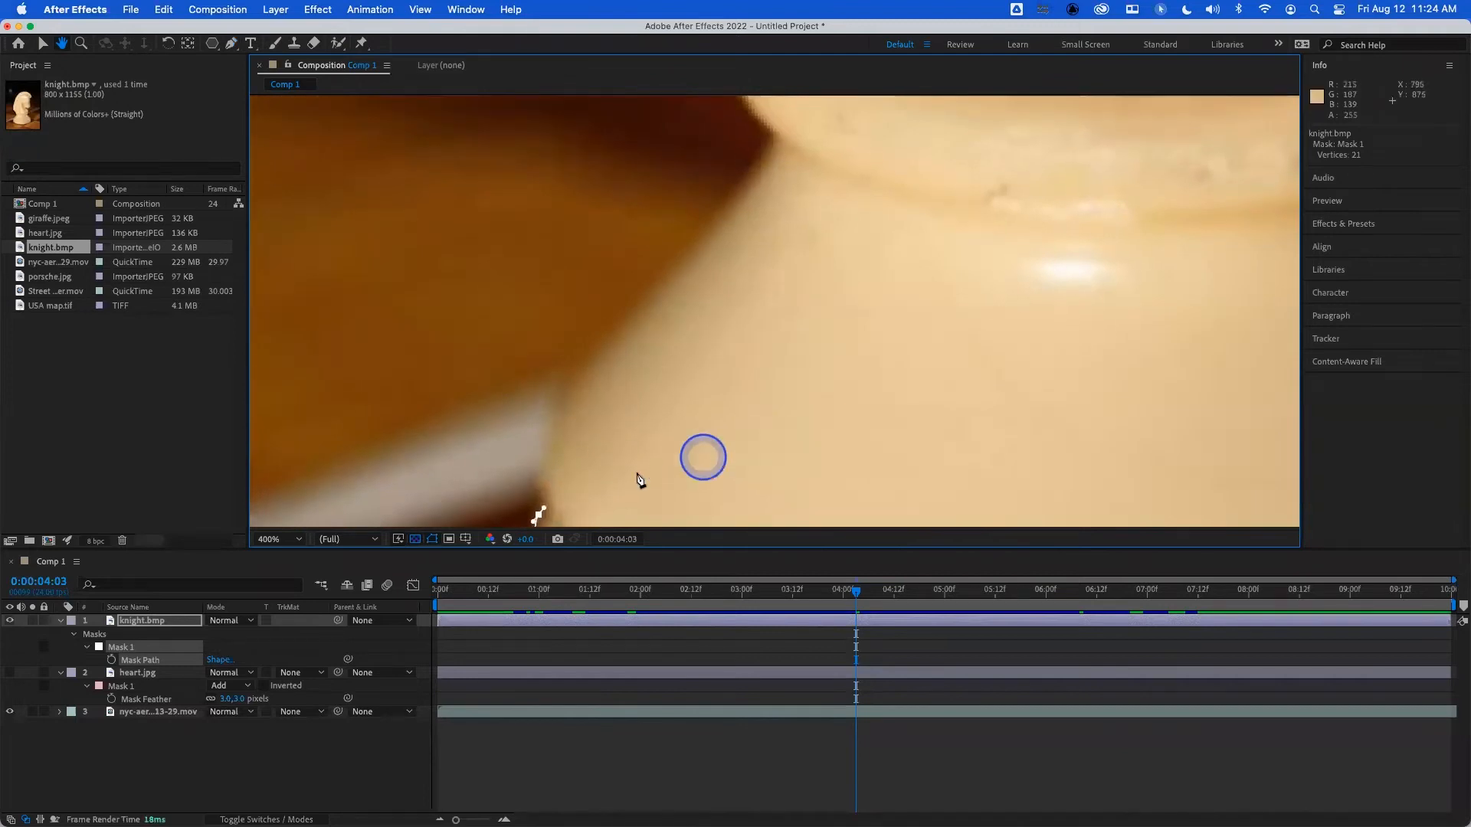
left_click(564, 394)
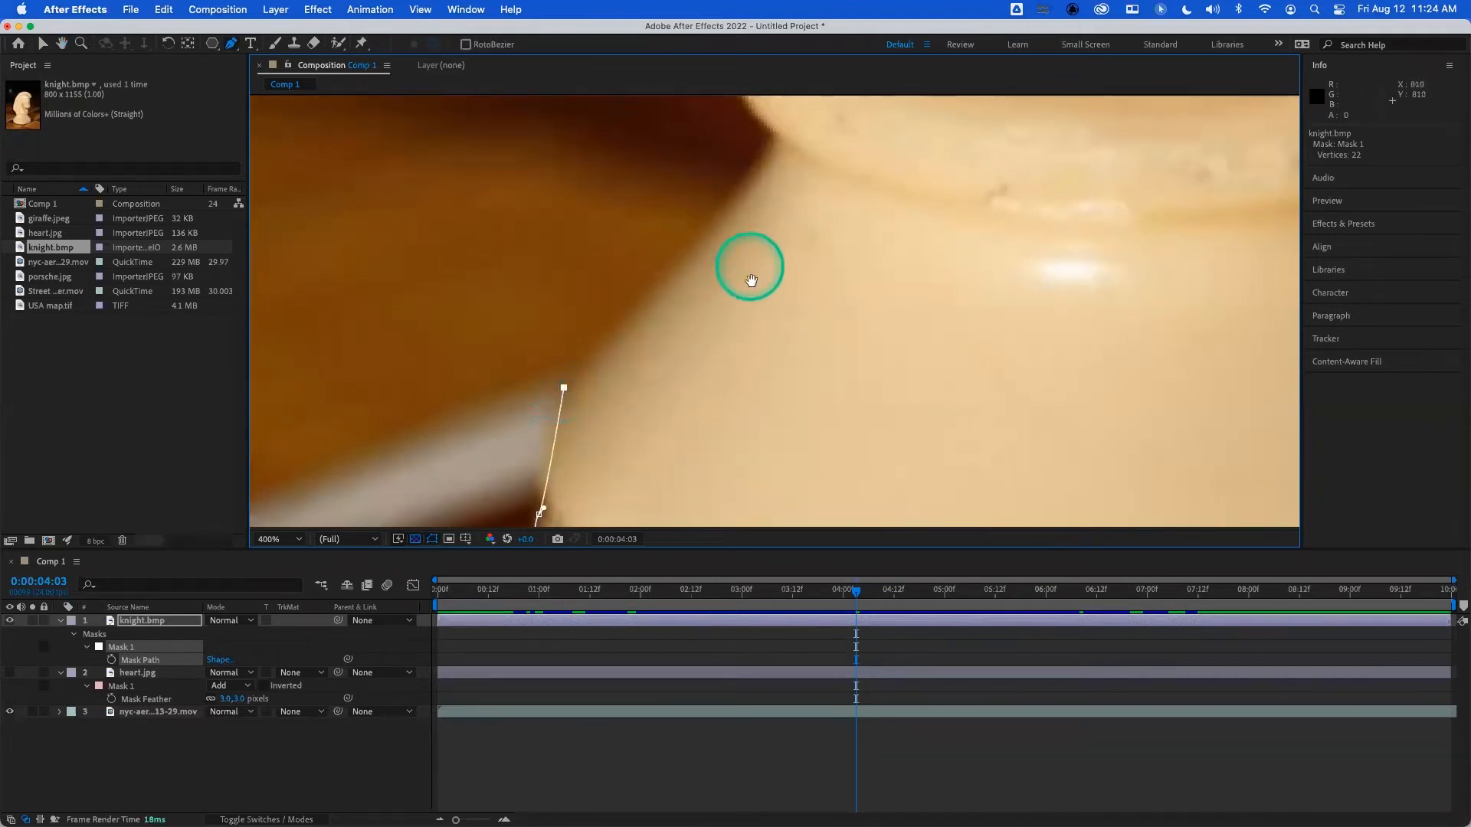
- Continue the mask up the back of the flared base and shape the curve around the rear edge of the collar
scroll(729, 427, "up", 3)
left_click_drag(757, 314, 759, 304)
left_click(707, 246)
key("super+z")
left_click_drag(707, 216, 720, 187)
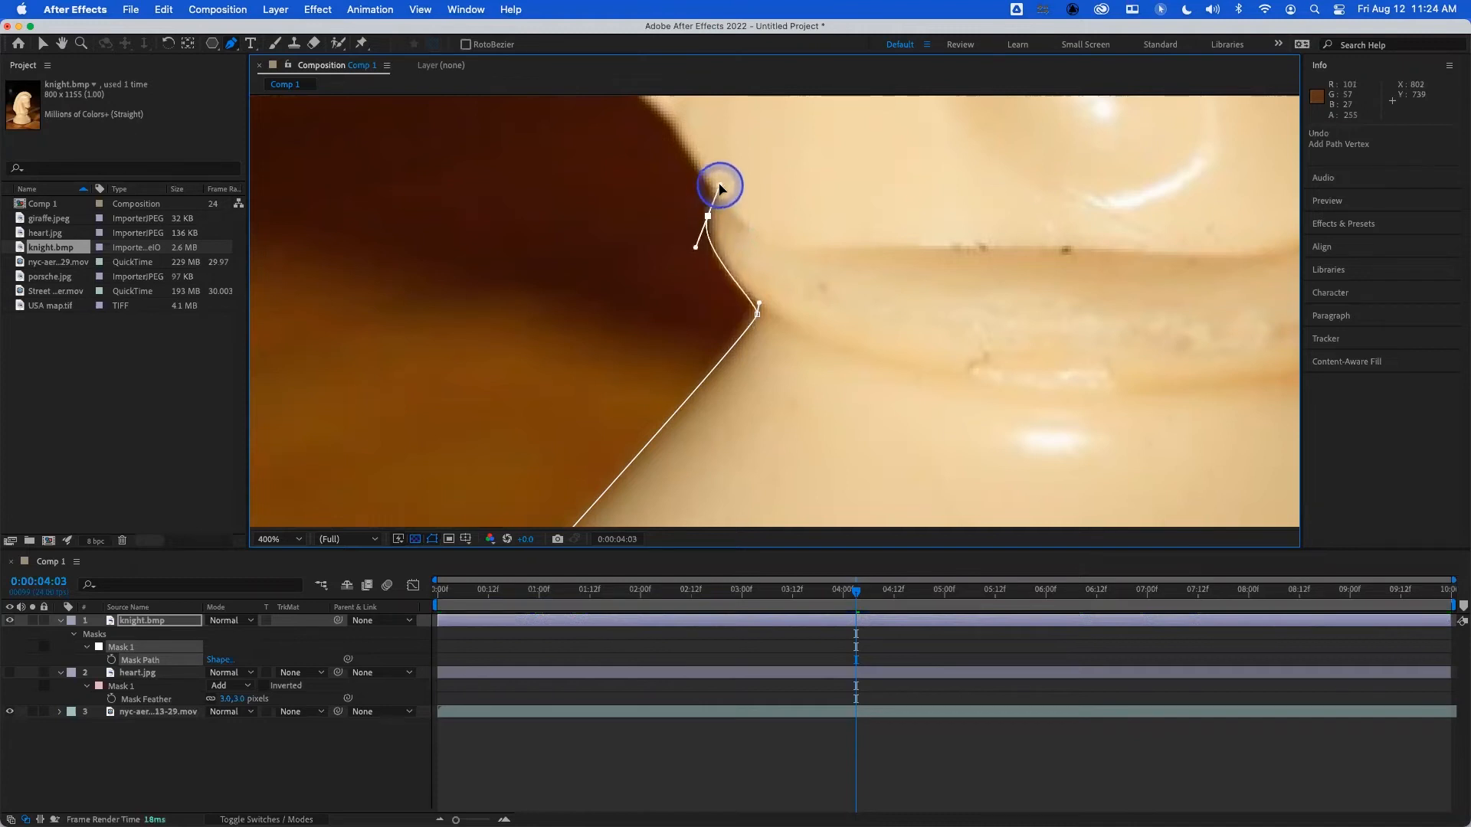
left_click_drag(705, 181, 705, 179)
left_click(677, 127)
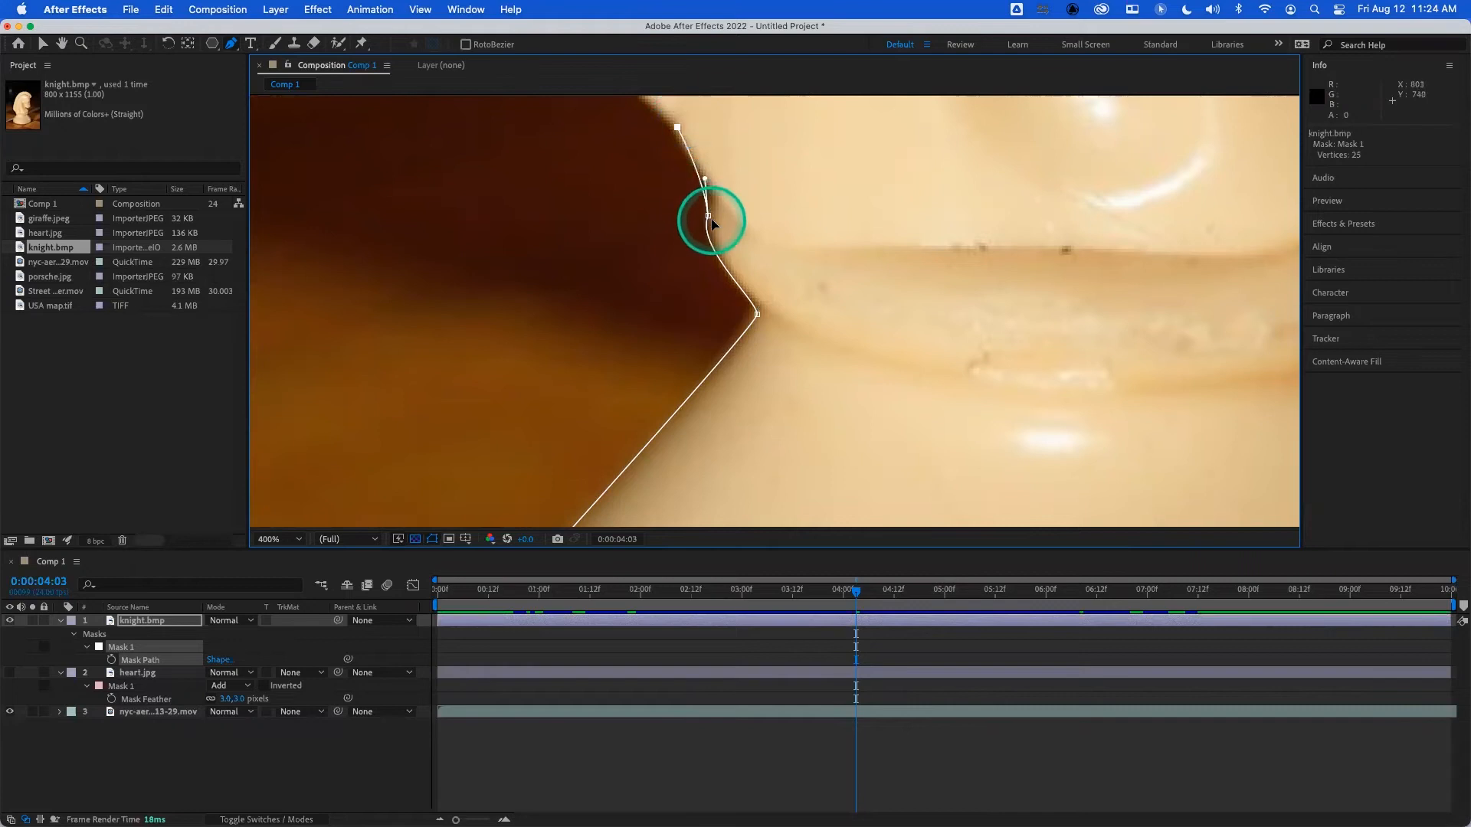
left_click_drag(709, 217, 689, 240)
left_click(677, 128)
- Add the remaining vertices up the knight's lower back and close the mask path at its first vertex
left_click_drag(805, 223, 1034, 536)
left_click_drag(850, 377, 792, 309)
left_click(762, 264)
left_click(761, 262)
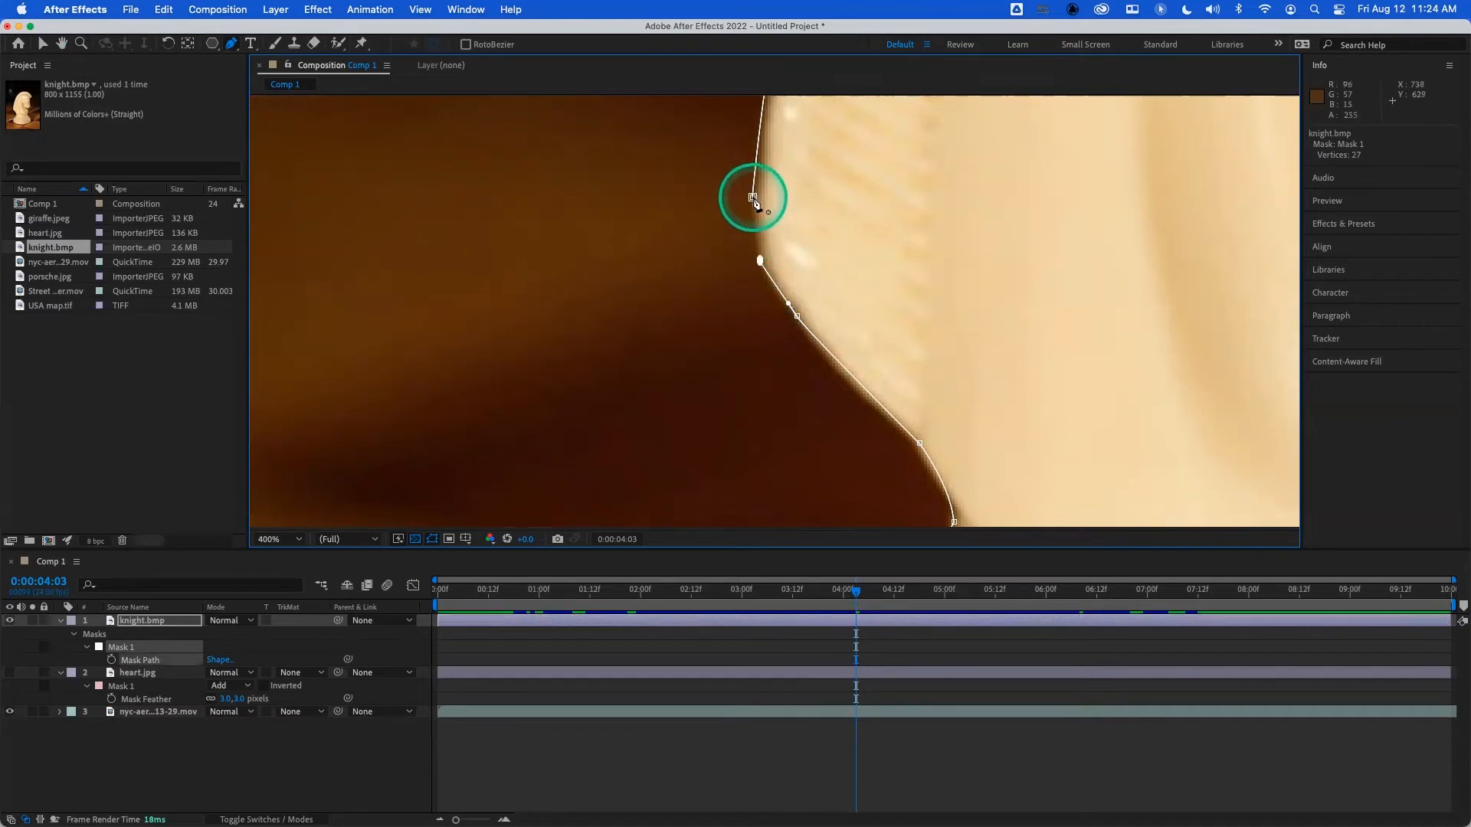
left_click(753, 198)
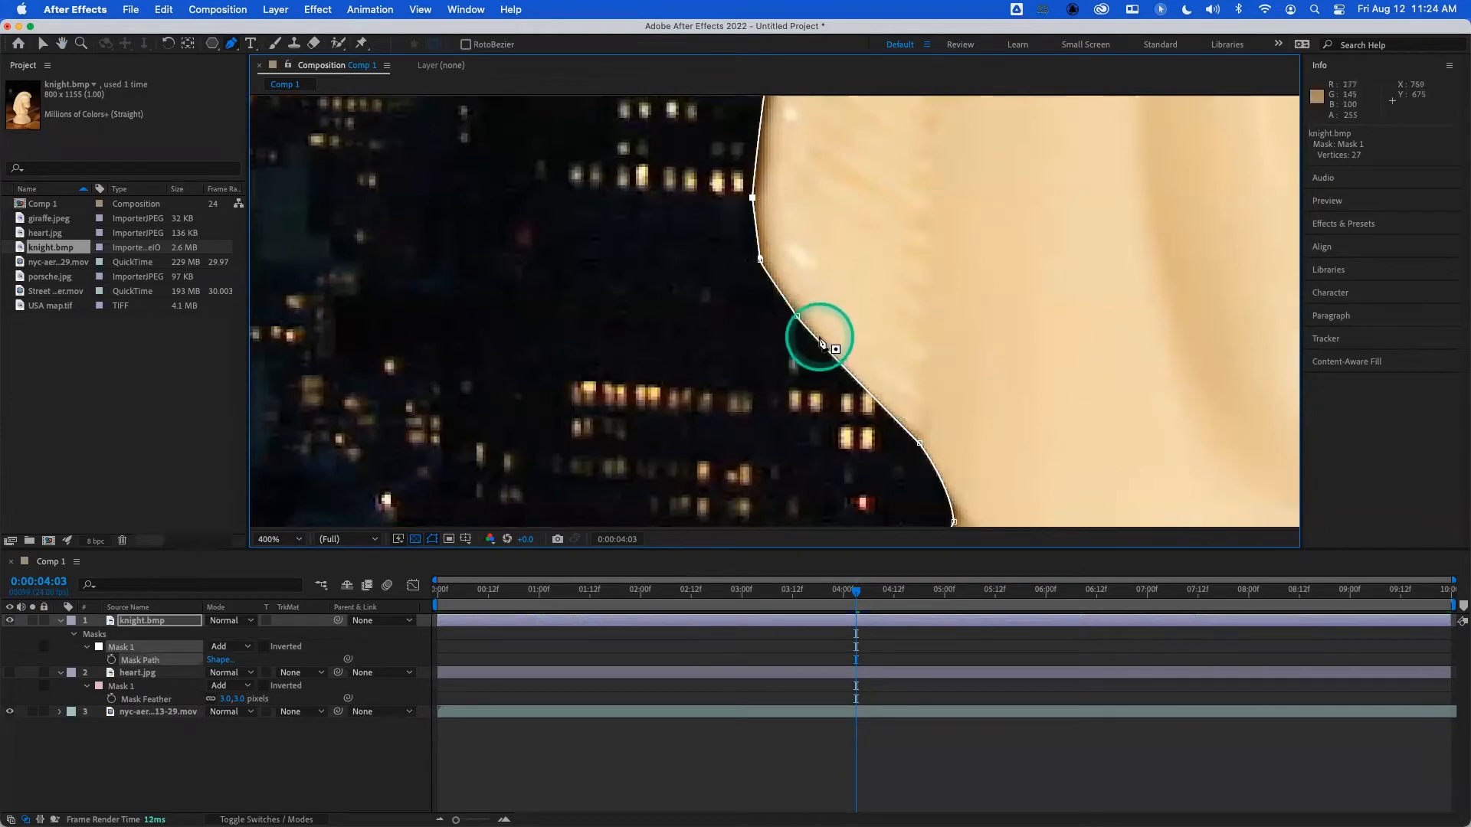
- Frame the whole knight cutout over the city footage and select the knight.bmp layer
scroll(820, 330, "down", 4)
scroll(820, 345, "down", 1)
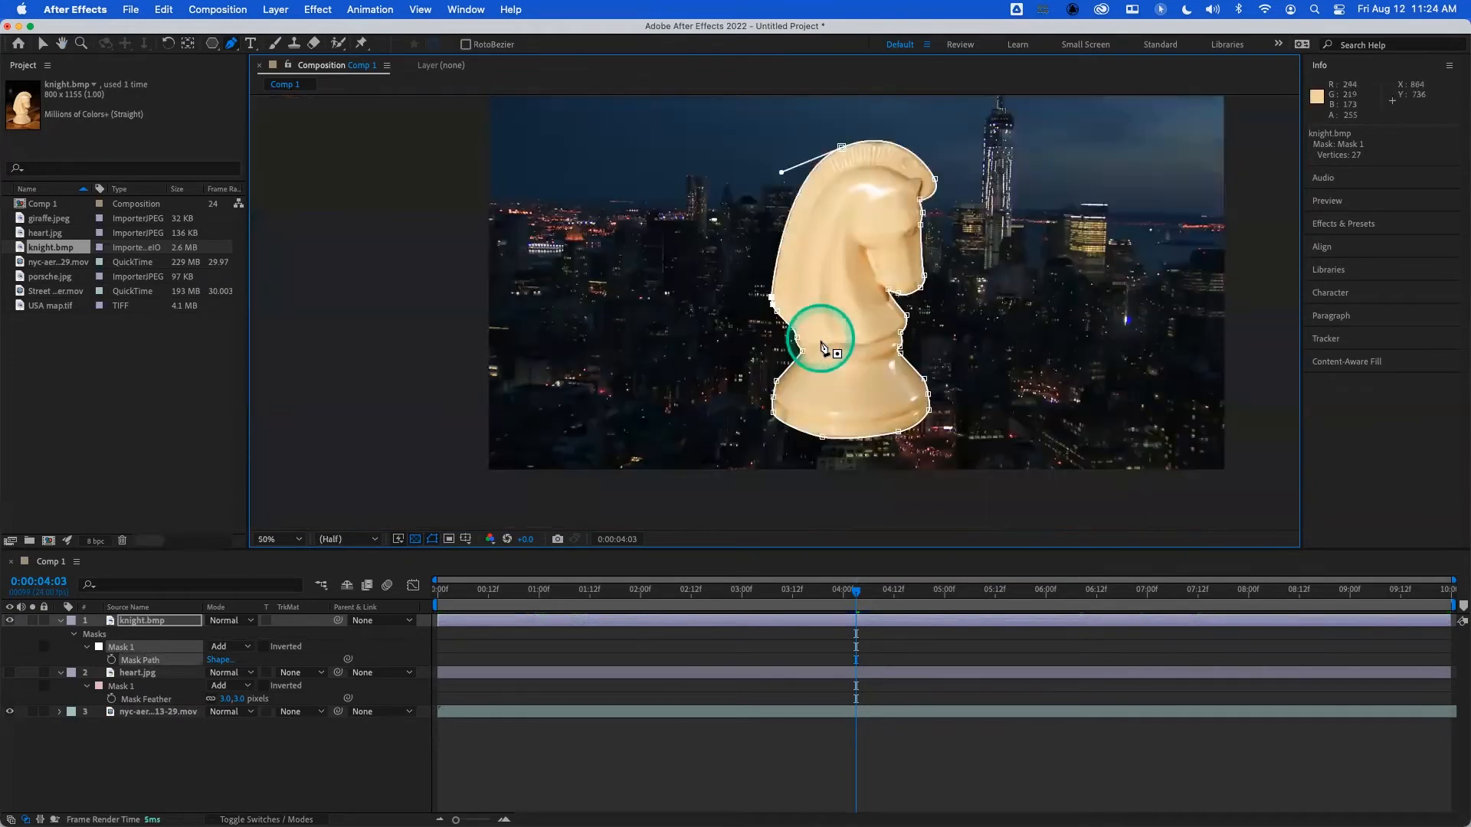
key("h")
left_click_drag(972, 378, 786, 365)
key("g")
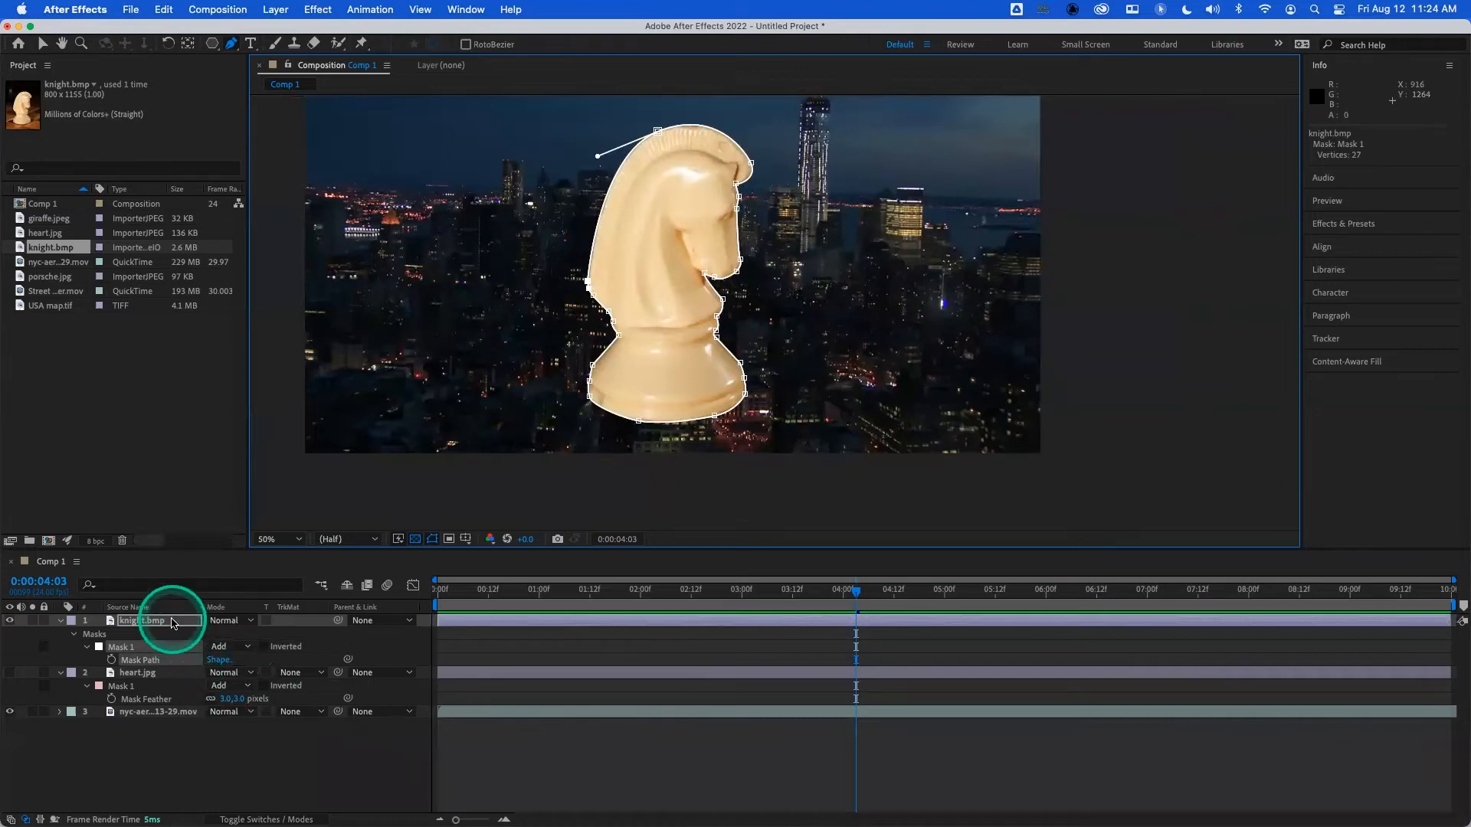
left_click(175, 627)
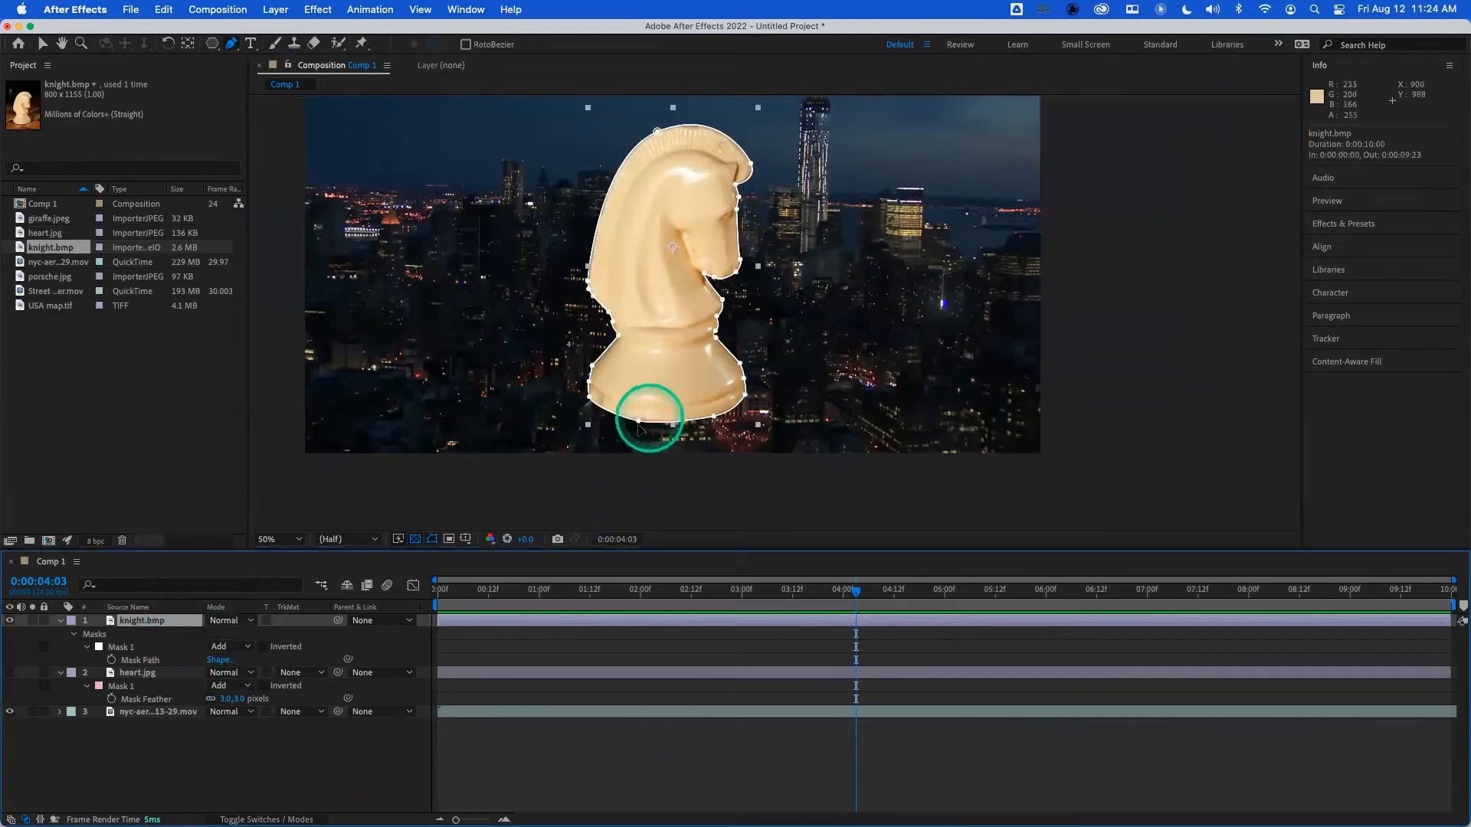
- Select the knight's Mask 1, try to shift it sideways from the vertex at the chest with the Selection tool, and undo the move
left_click(293, 746)
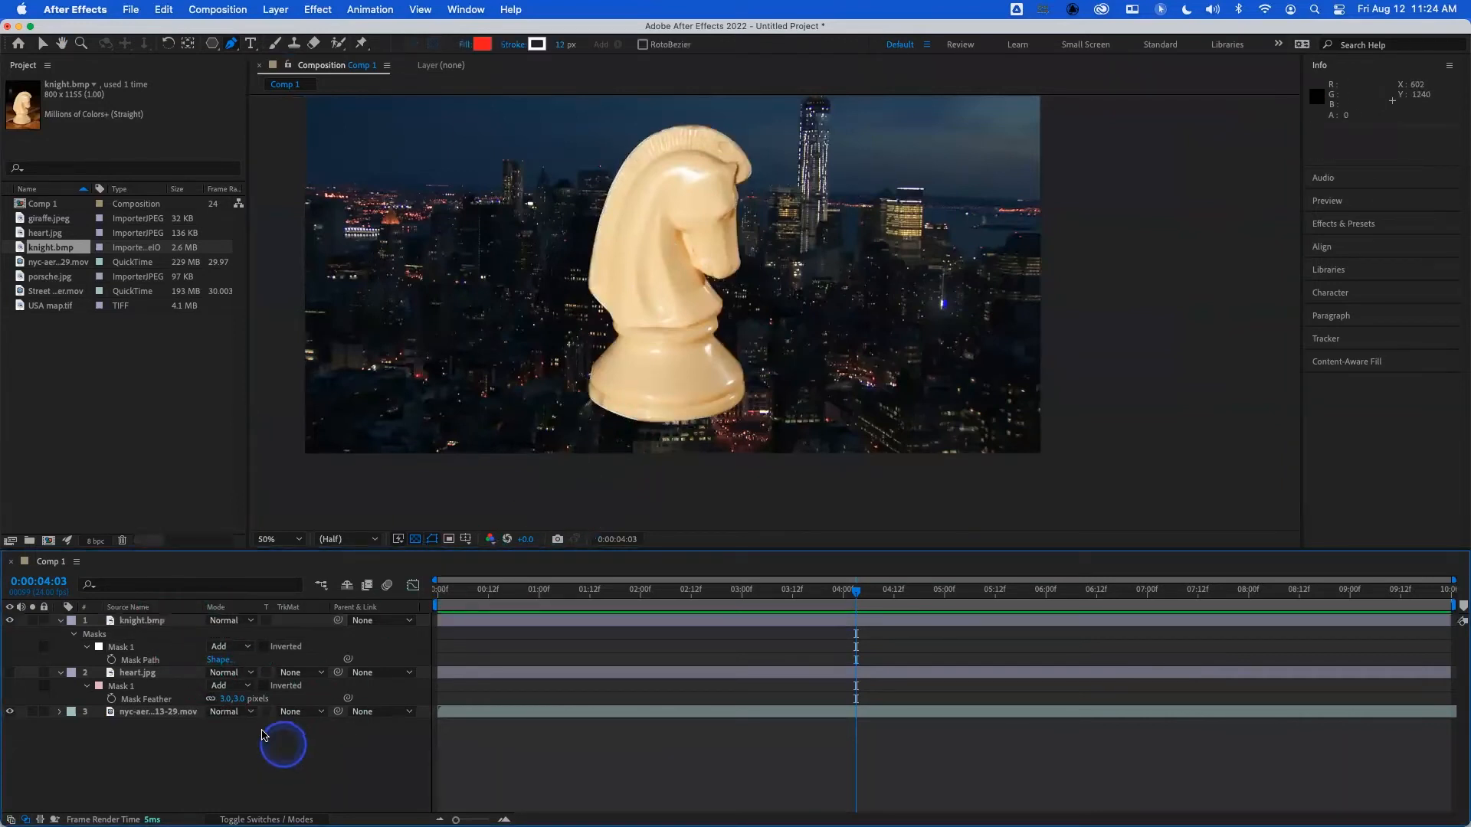
left_click(125, 651)
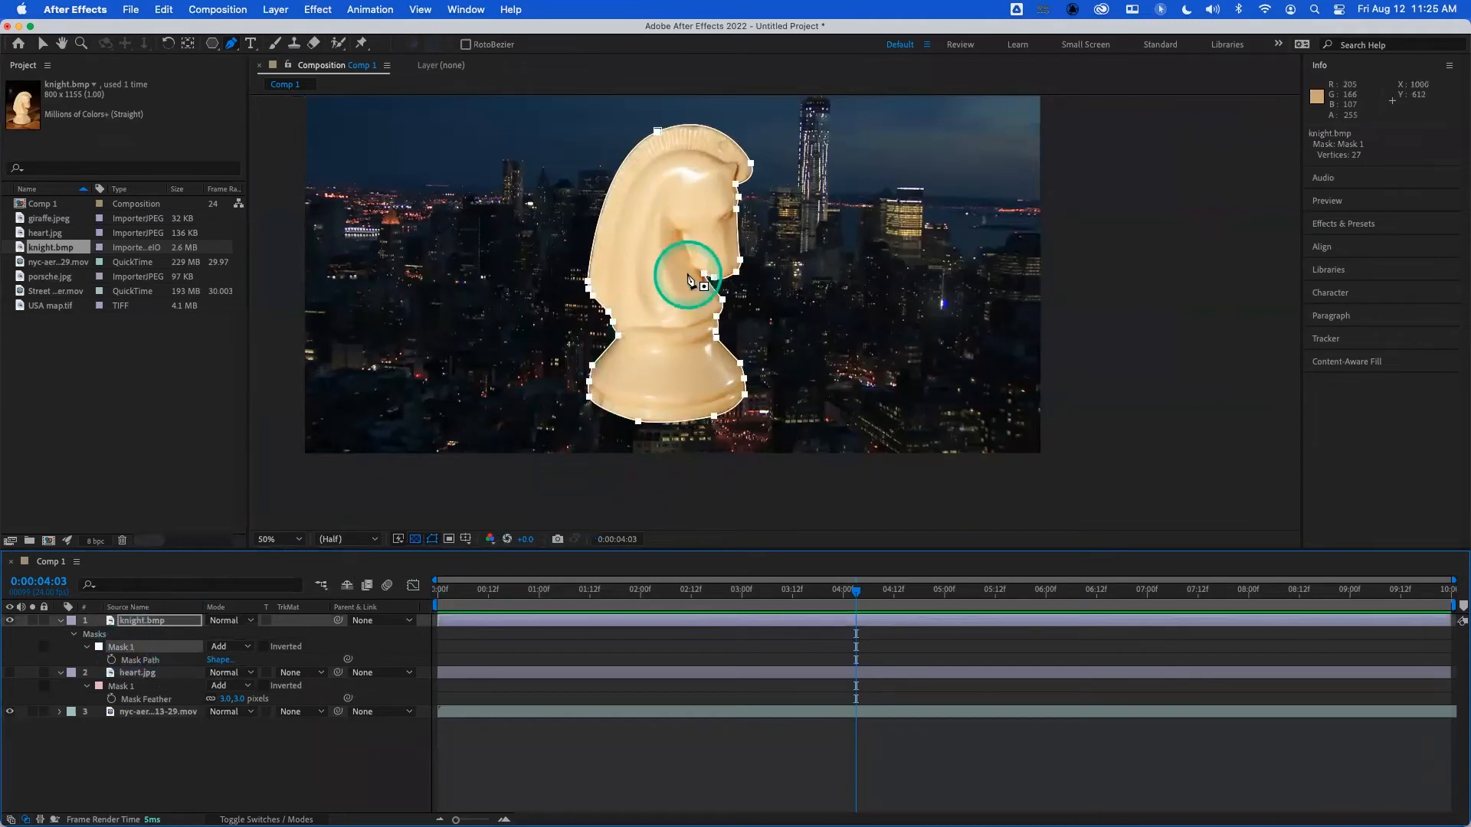
left_click(42, 44)
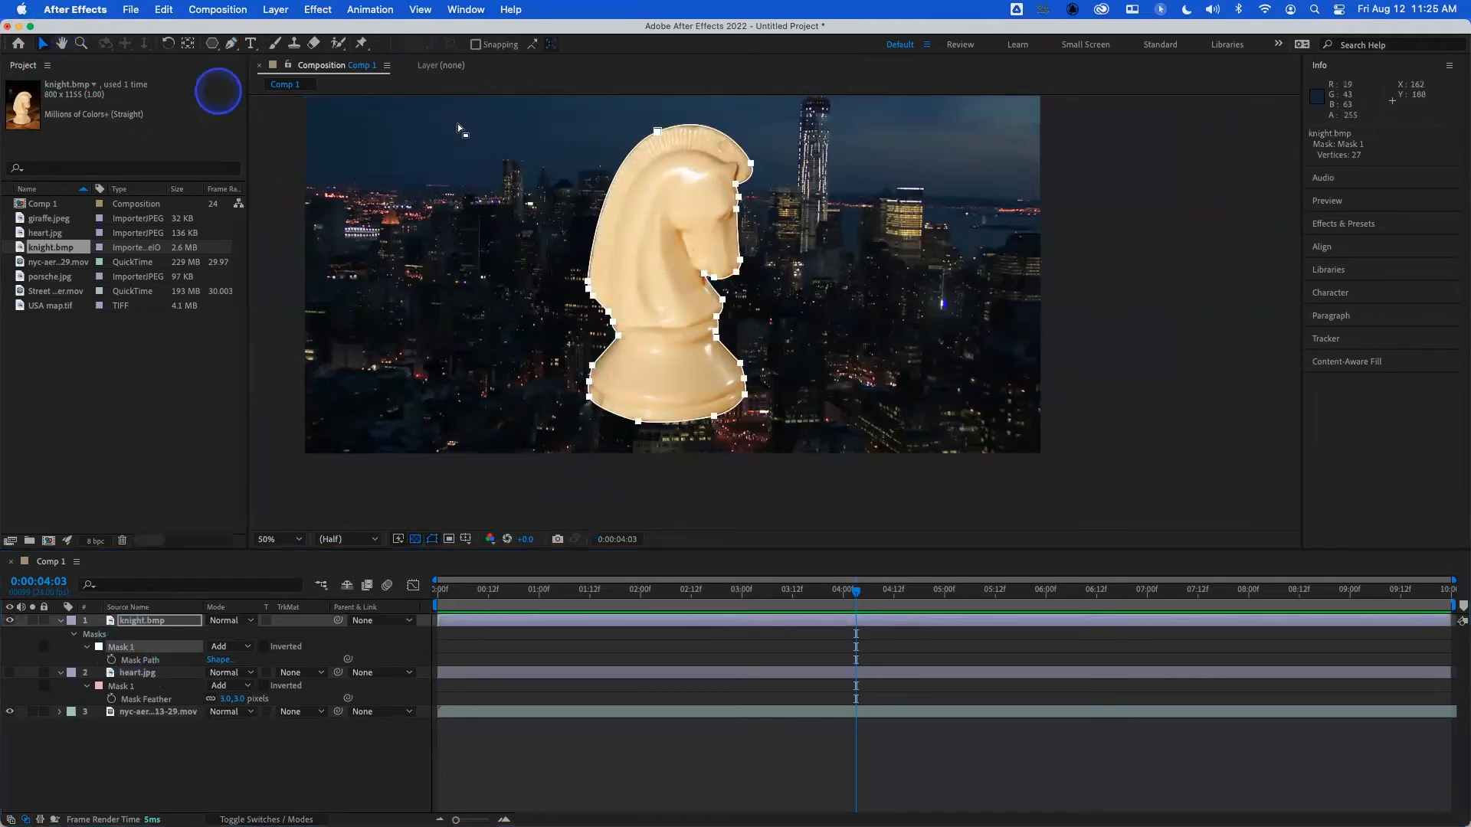
scroll(673, 230, "up", 2)
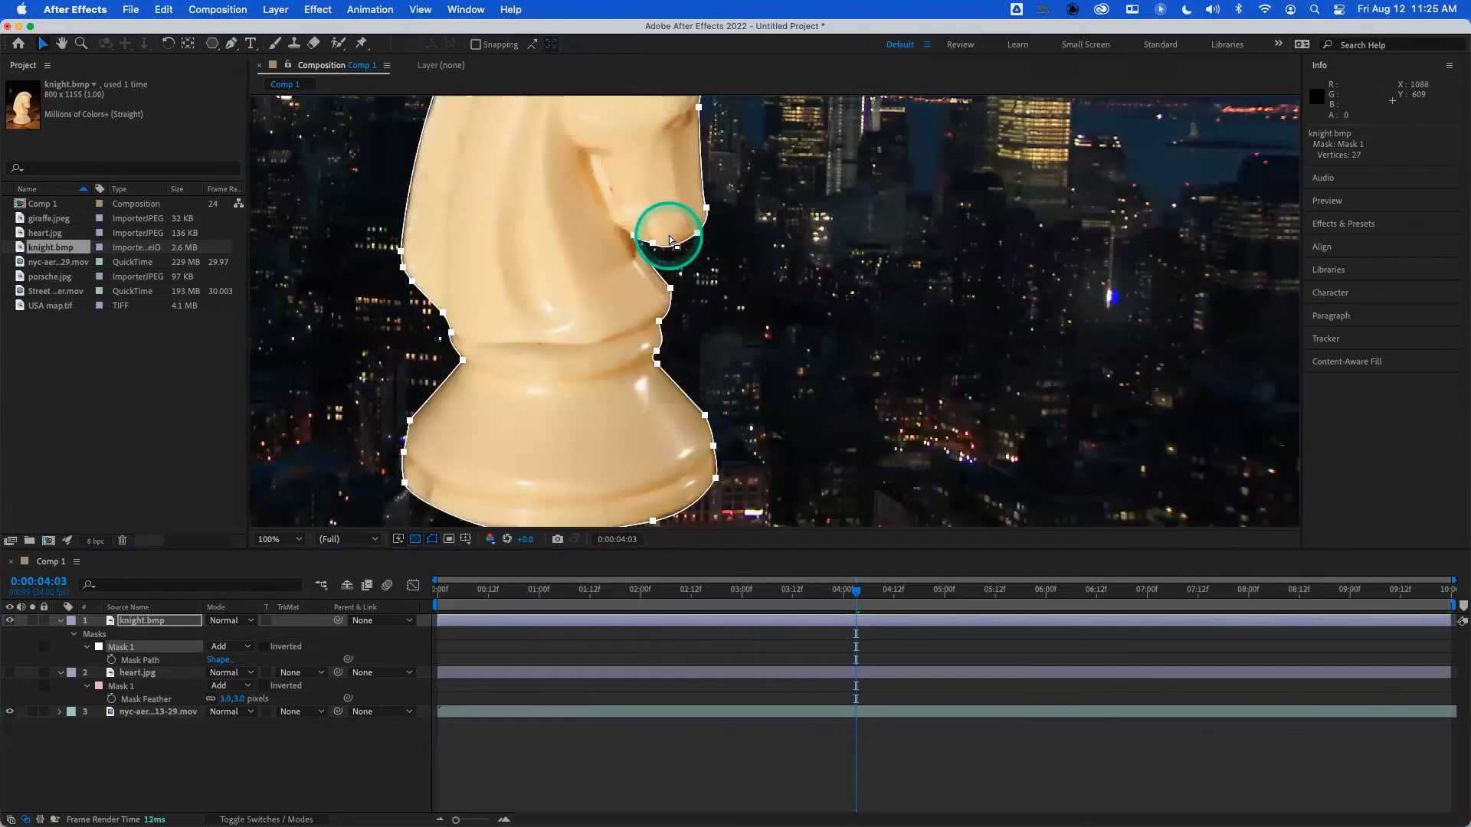
scroll(671, 237, "up", 2)
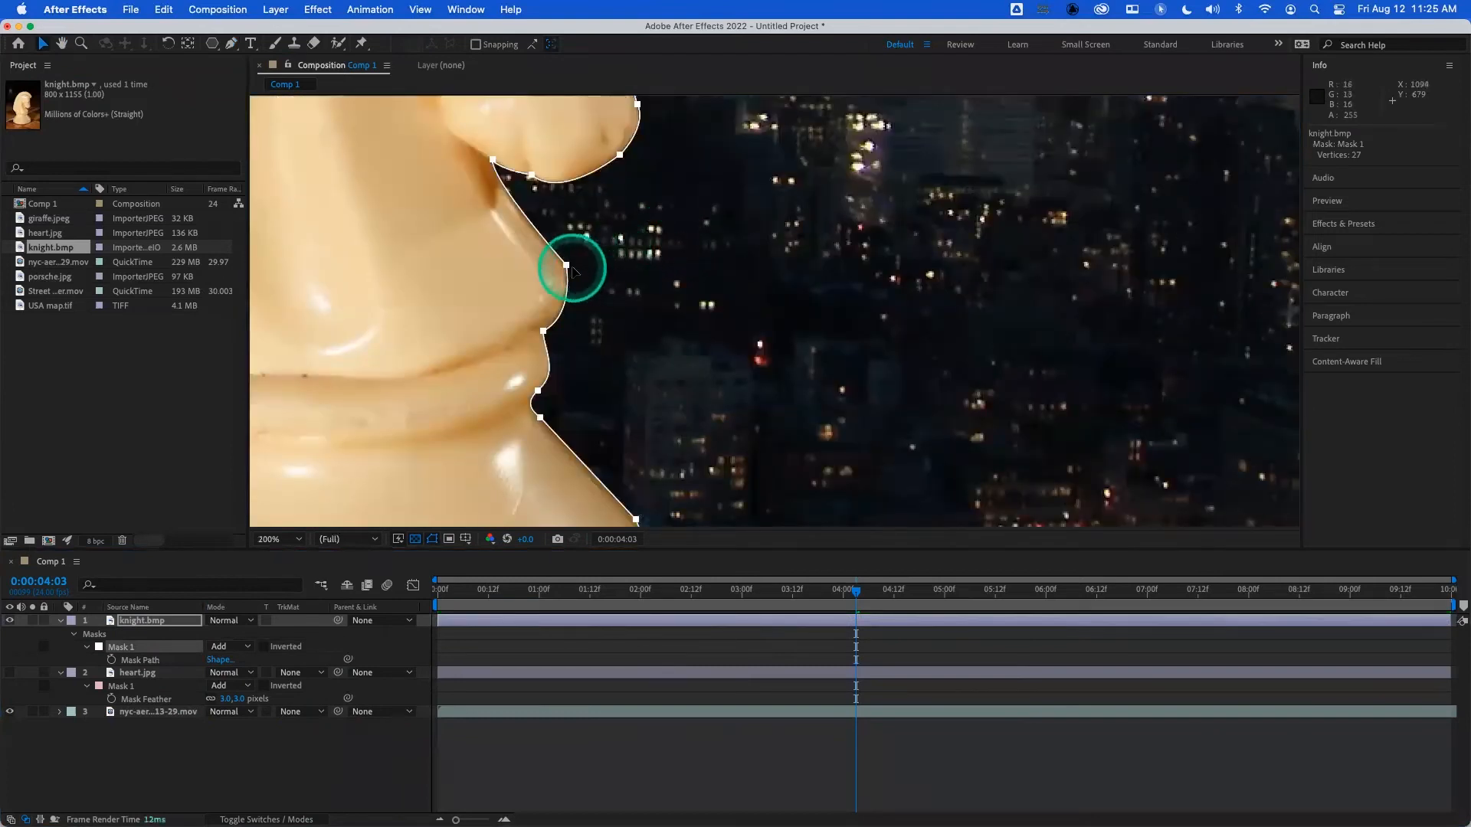
left_click(566, 265)
left_click_drag(566, 265, 620, 265)
scroll(619, 281, "up", 1)
scroll(620, 281, "down", 1)
scroll(619, 280, "down", 2)
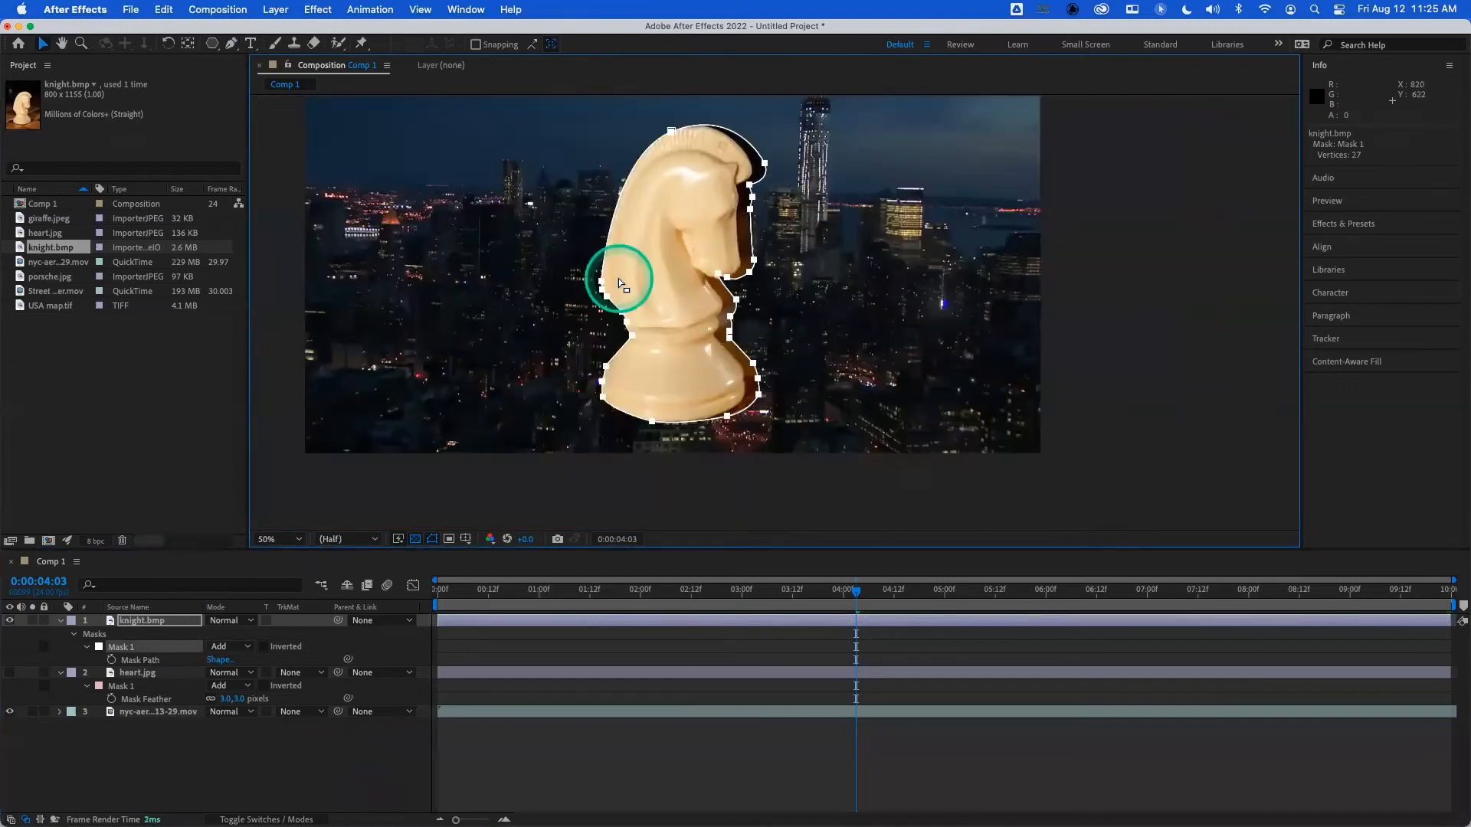
key("super+z")
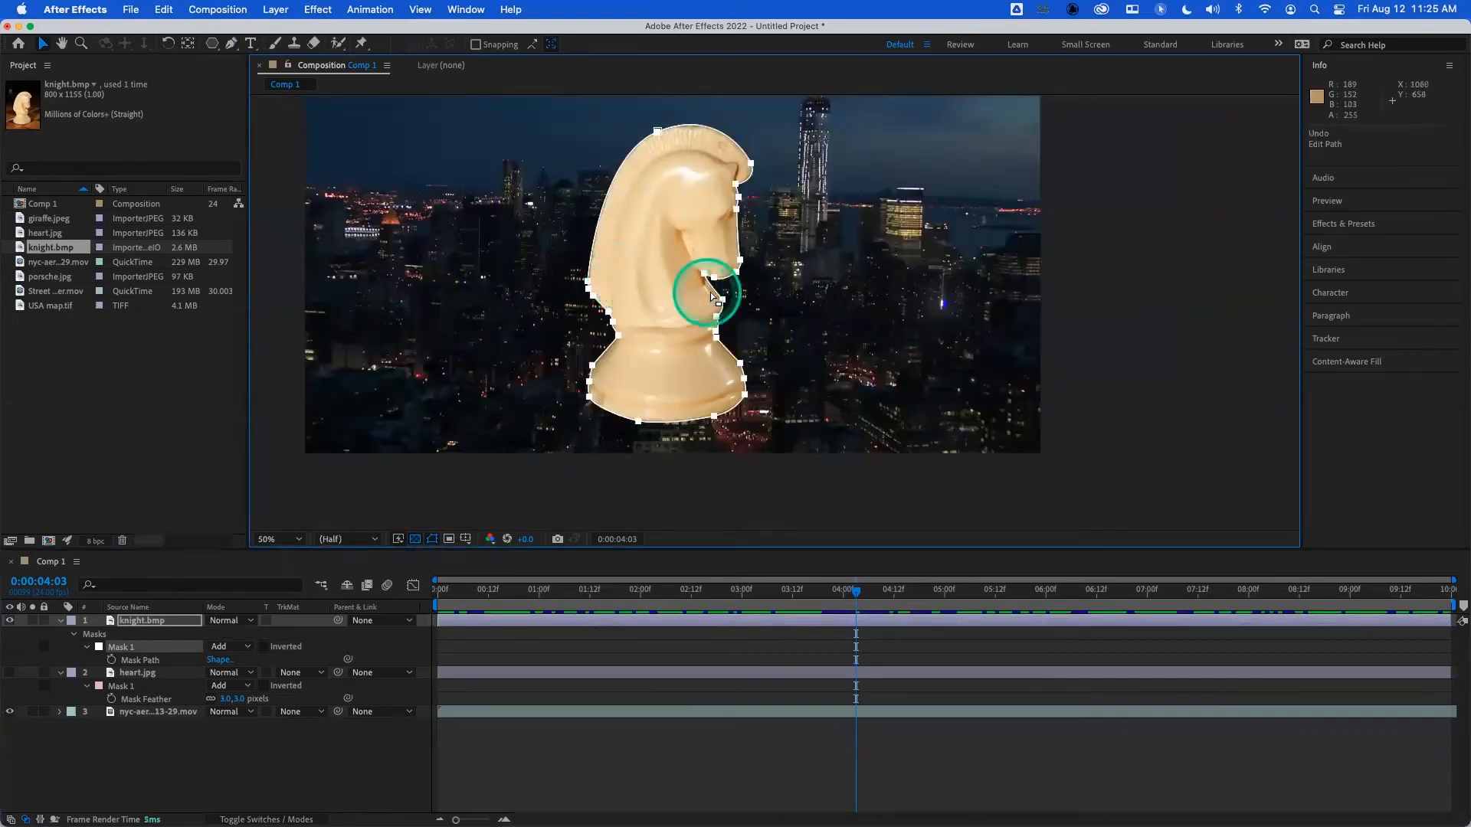
- Try to move the mask from vertices at the knight's chest, muzzle and top of the head, undoing each move
left_click_drag(722, 300, 682, 297)
key("super+z")
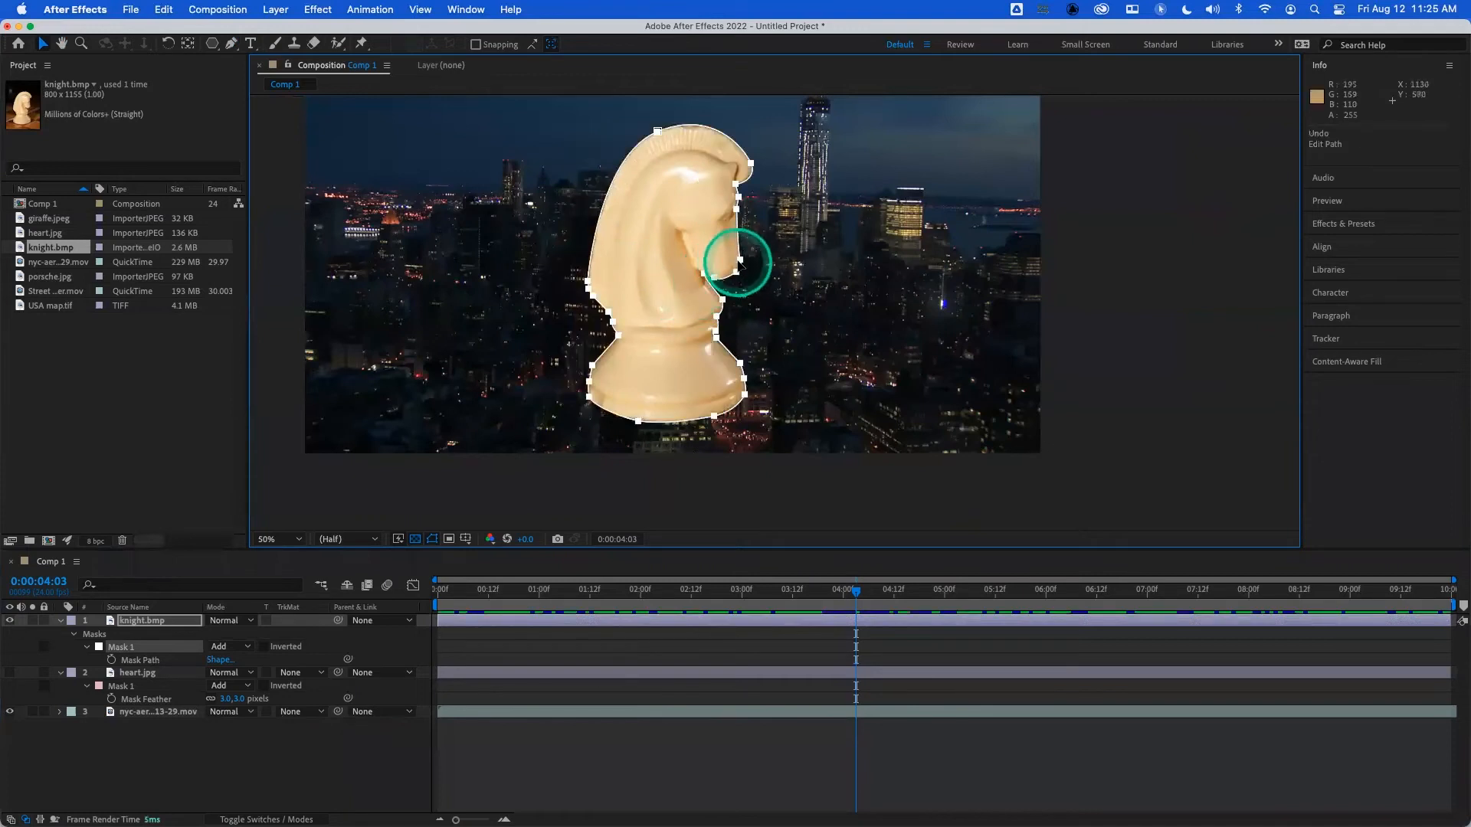
left_click_drag(740, 260, 752, 263)
key("super+z")
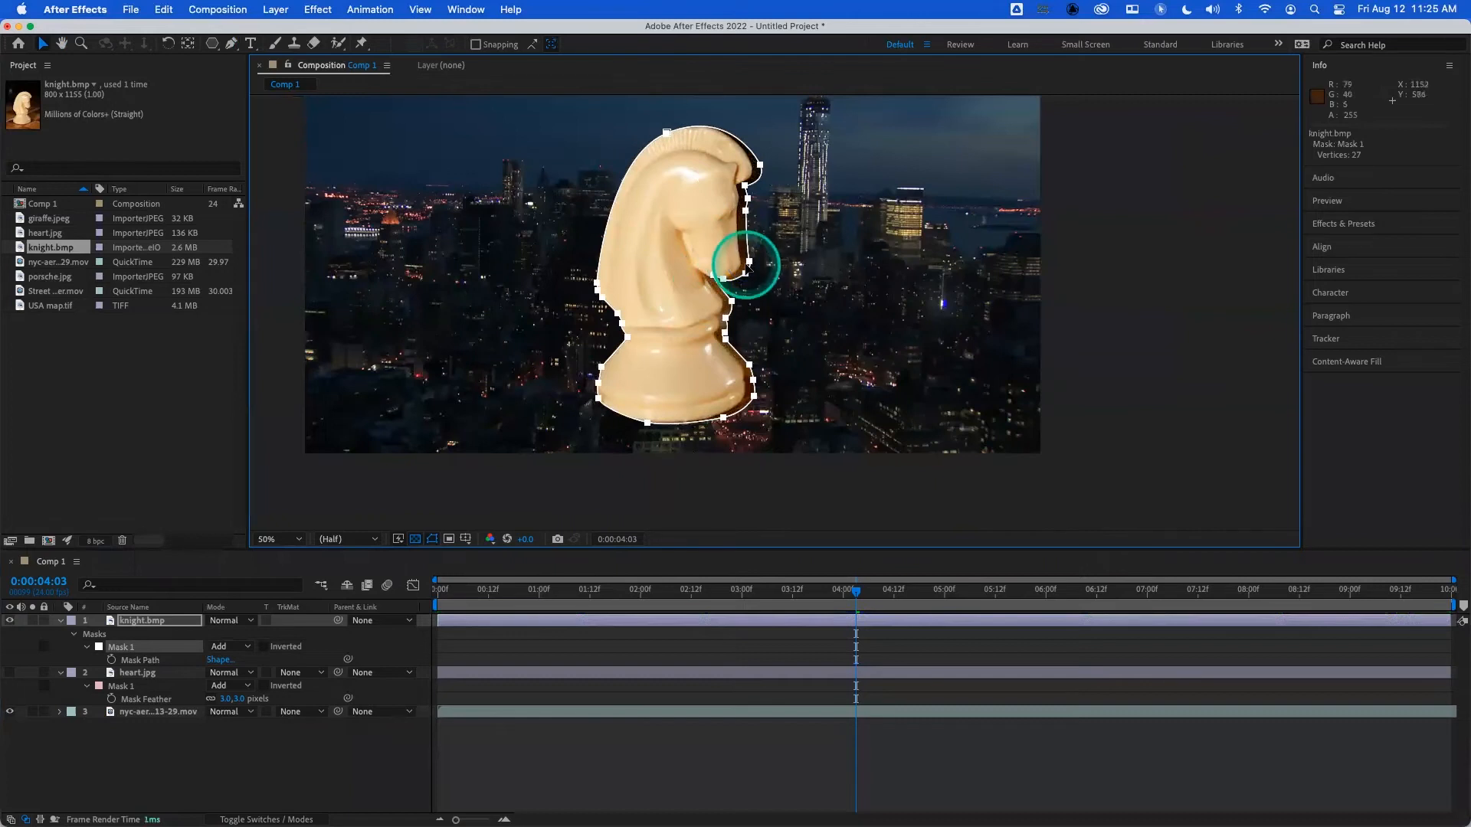
key("super+z")
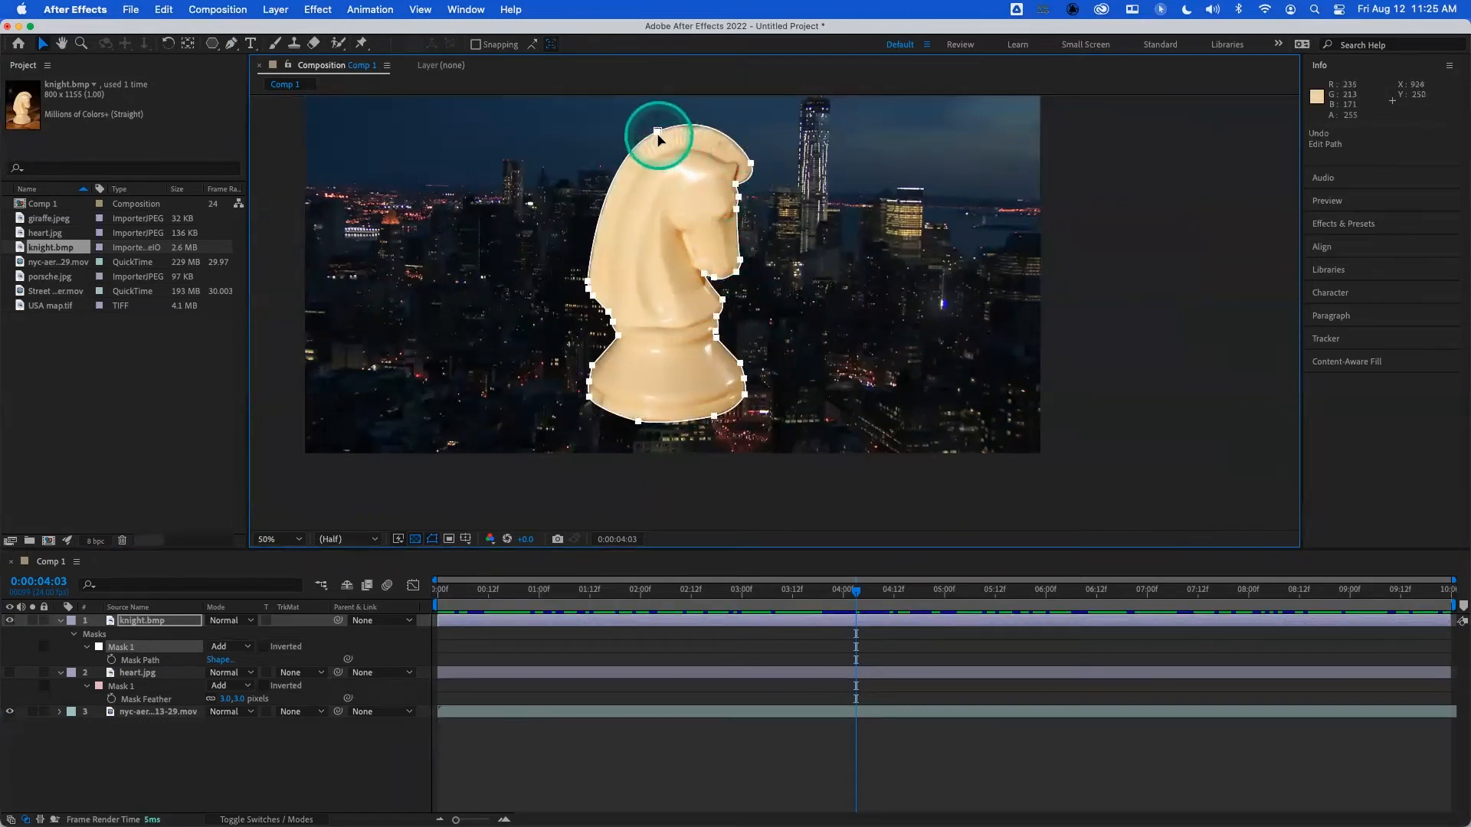
left_click_drag(656, 131, 606, 116)
key("super+z")
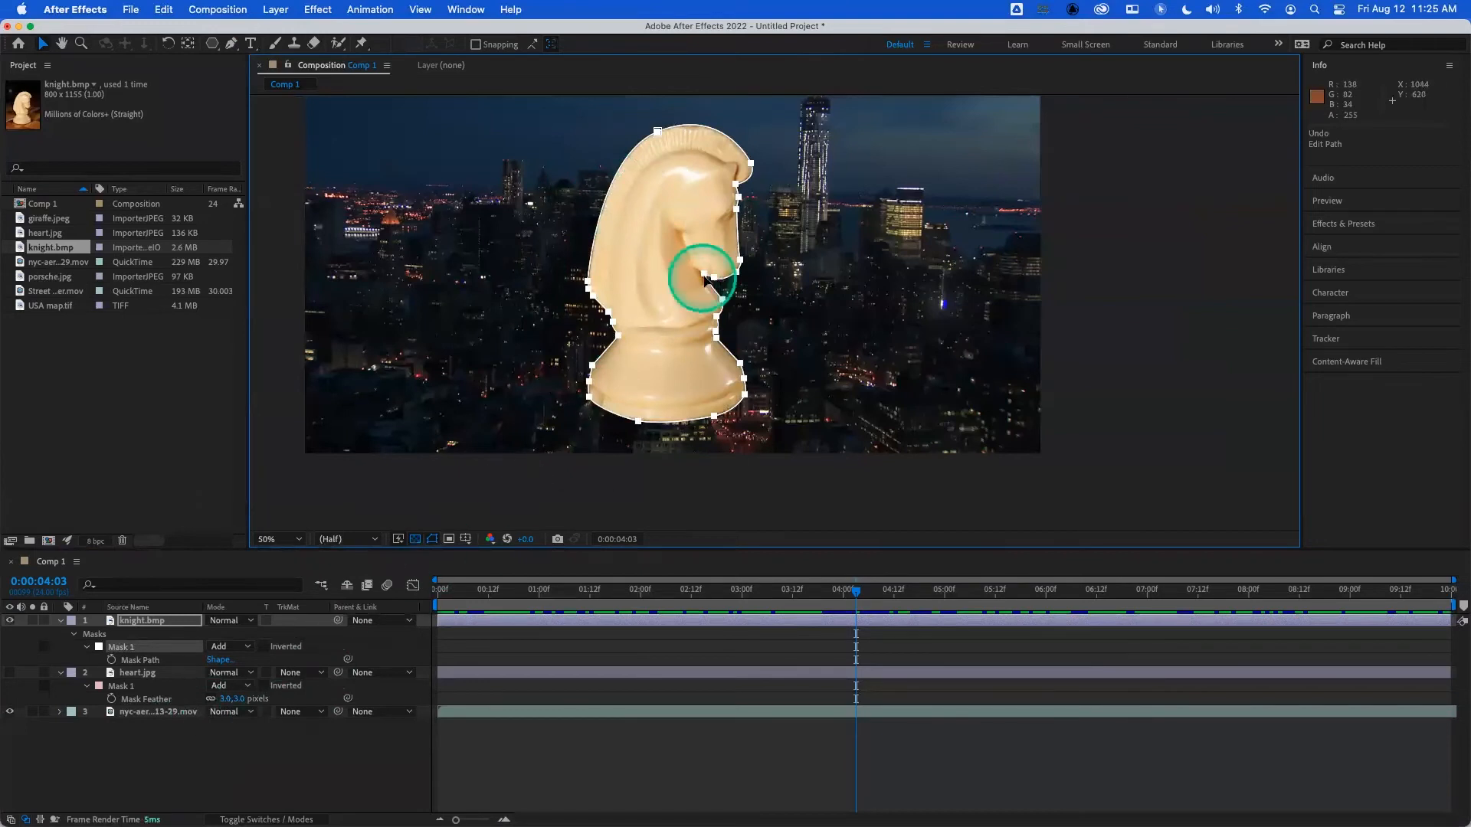
- Practise selecting individual mask vertices at the knight's muzzle and under its chin, undoing a trial move at the muzzle
key("period")
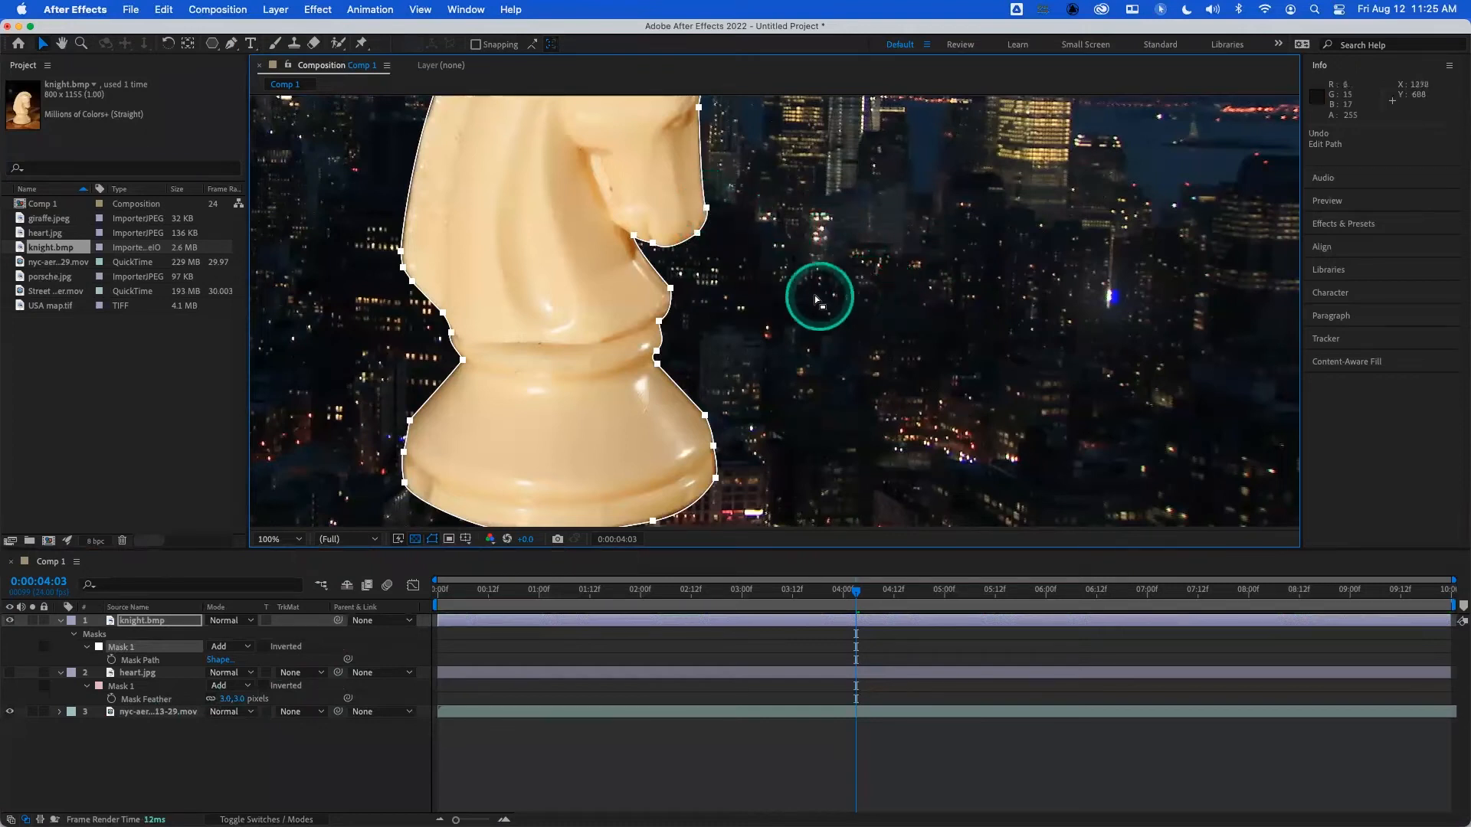
left_click(865, 253)
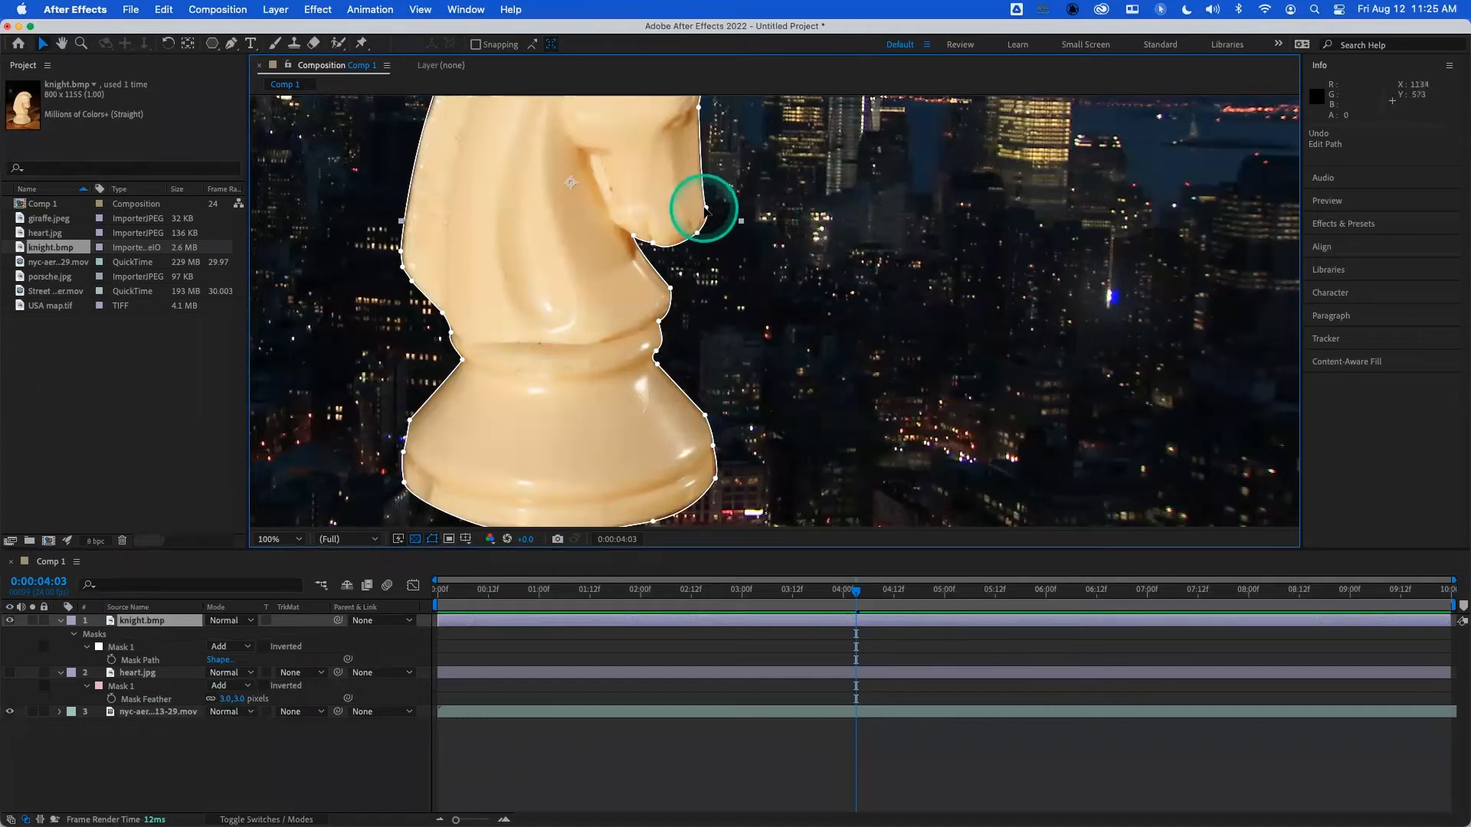
left_click(699, 205)
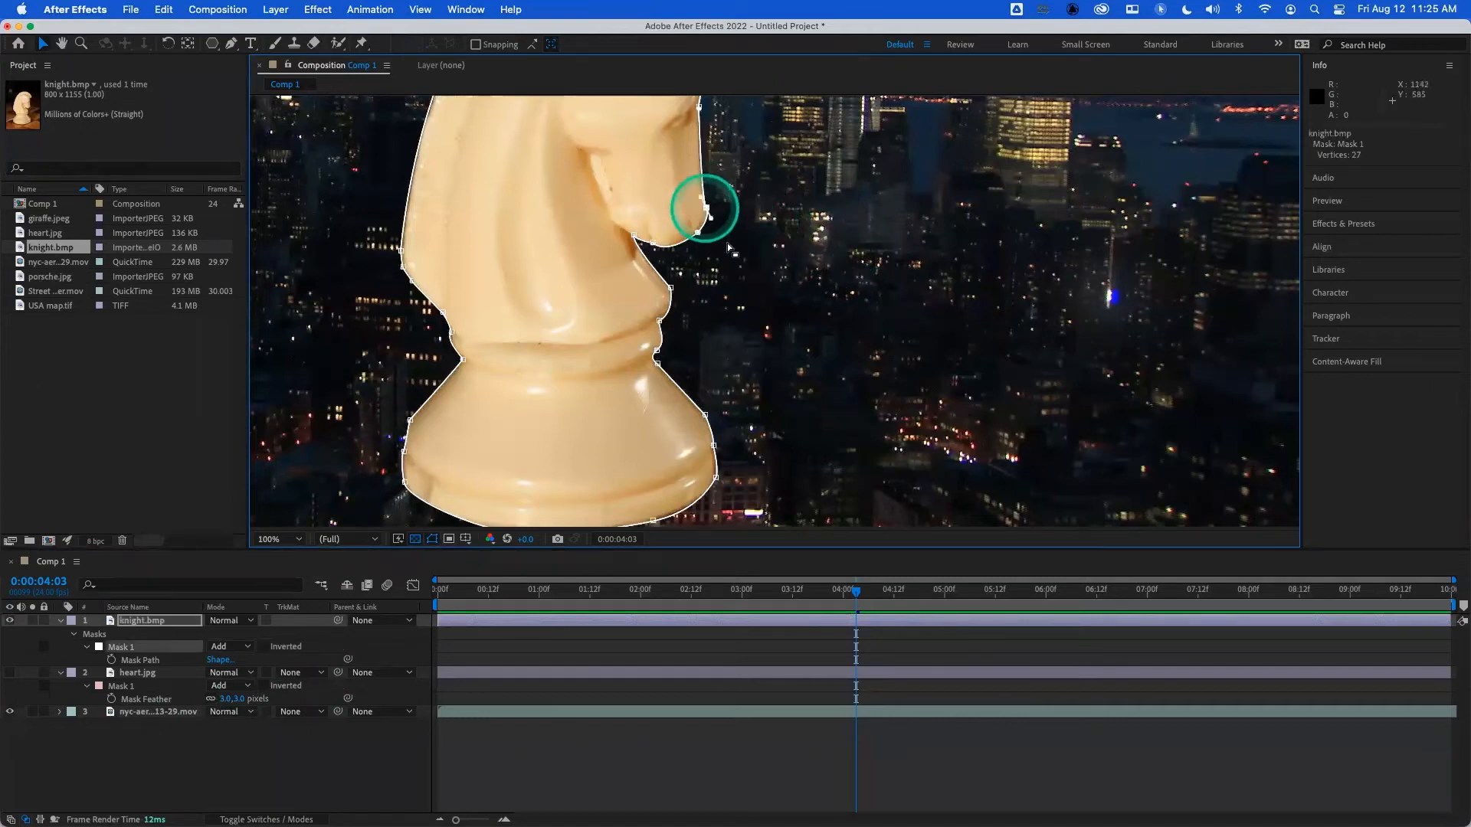
left_click(778, 284)
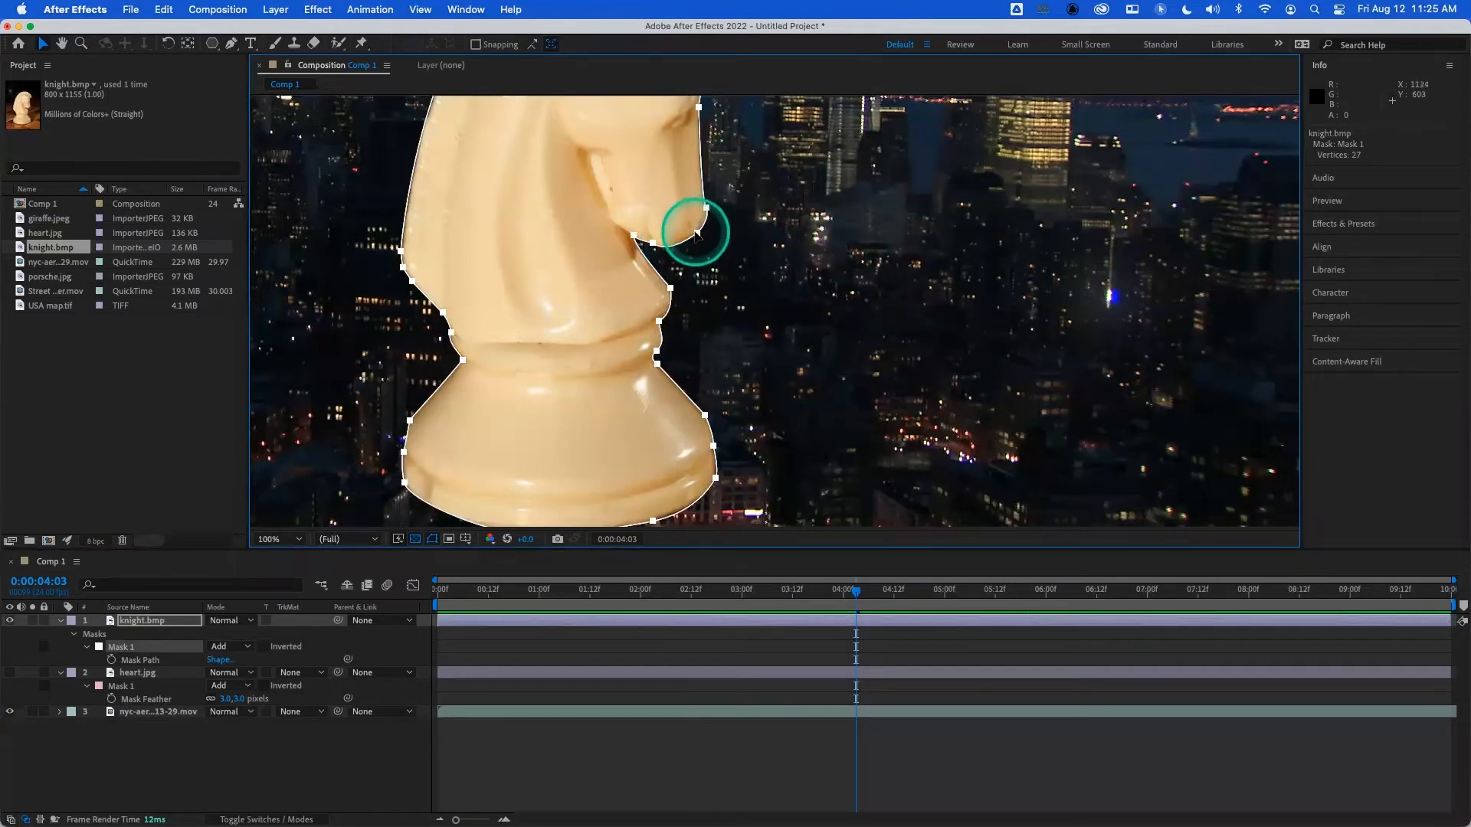
left_click_drag(697, 233, 706, 244)
key("super+z")
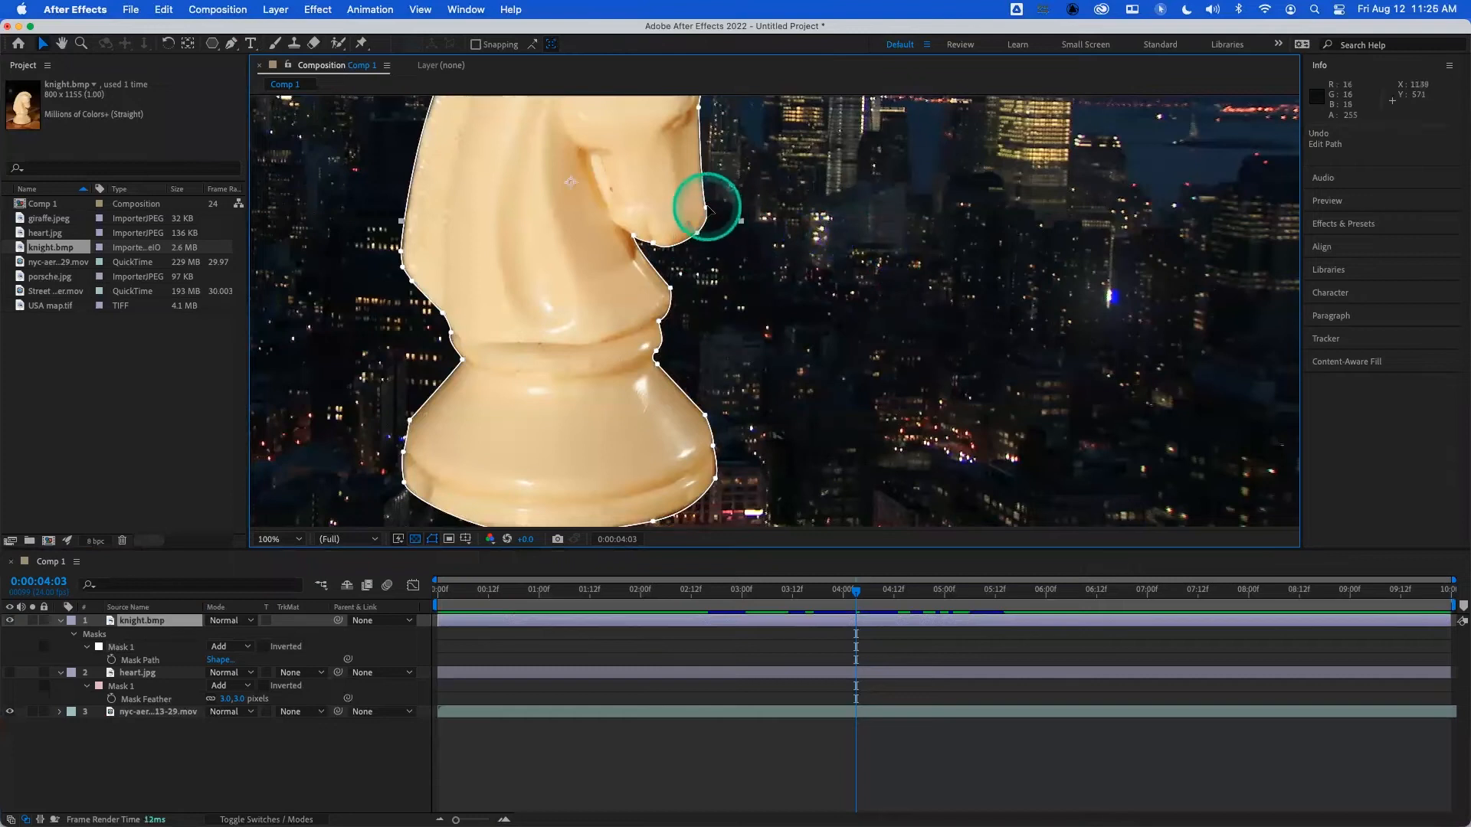
left_click(705, 207)
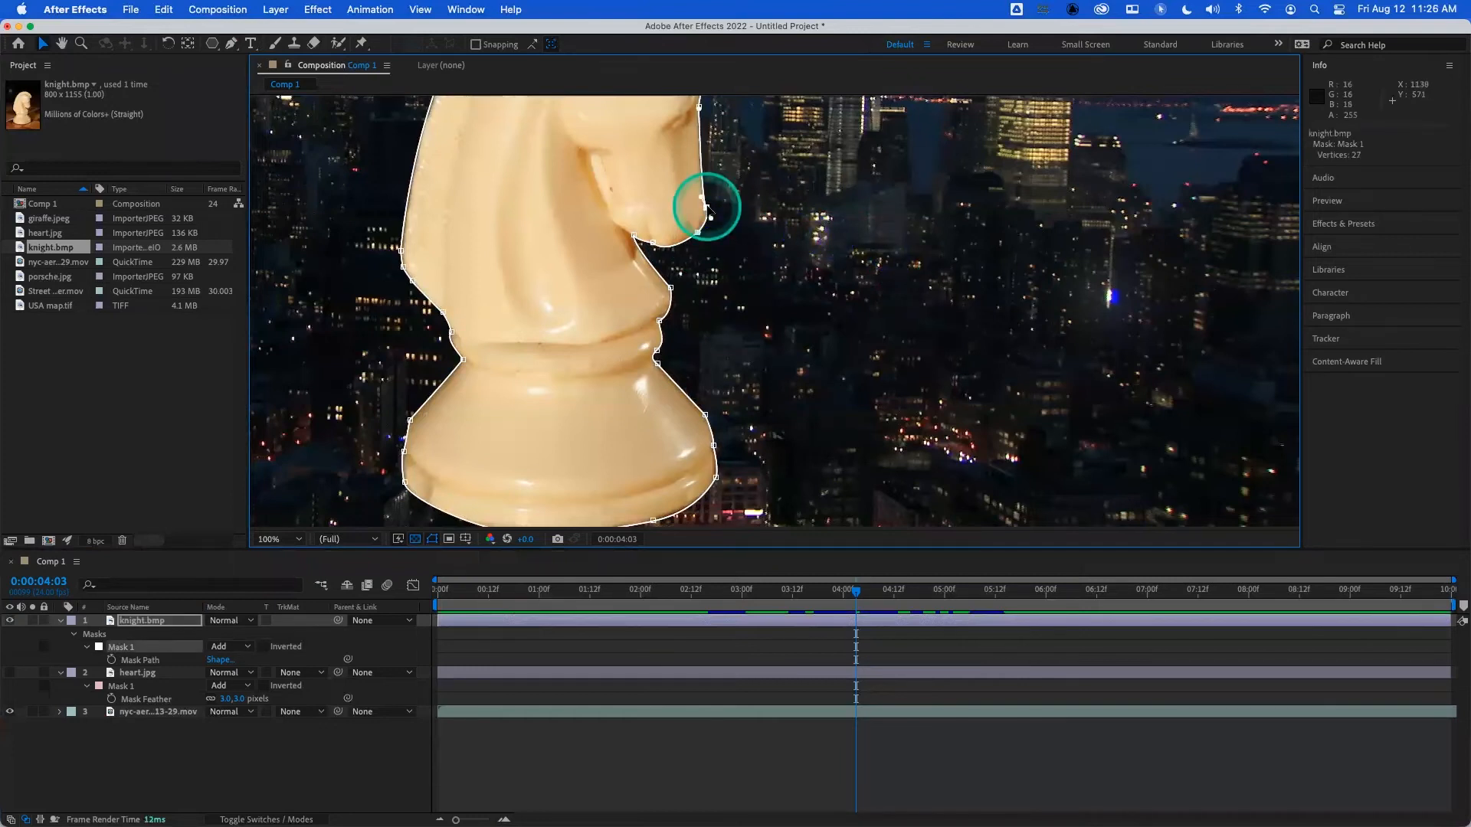
left_click(633, 236)
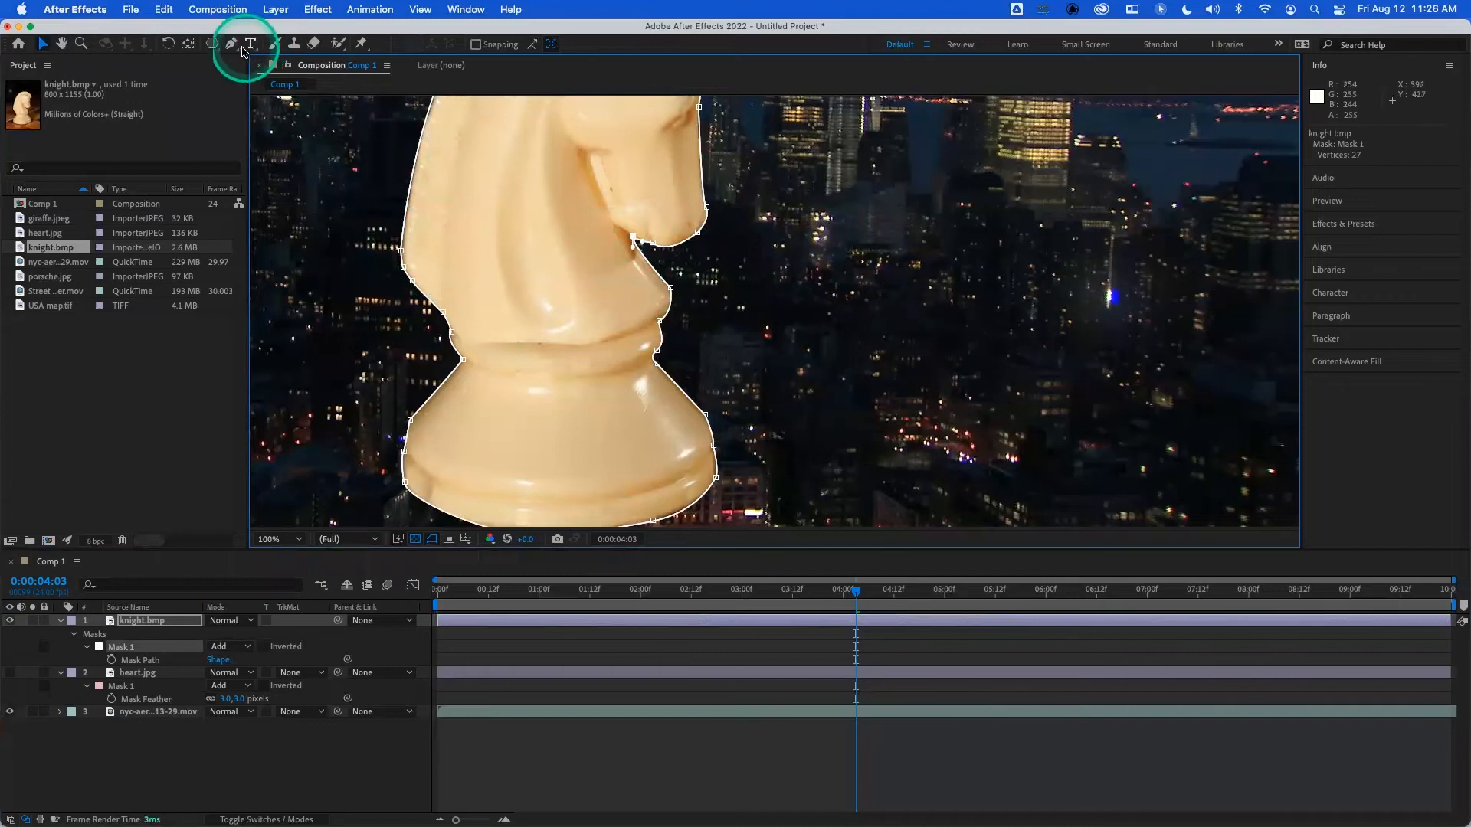
- Try to draw a second mask beside the knight with the Pen tool and undo the new path
left_click(236, 47)
left_click(807, 215)
left_click(810, 312)
left_click(710, 327)
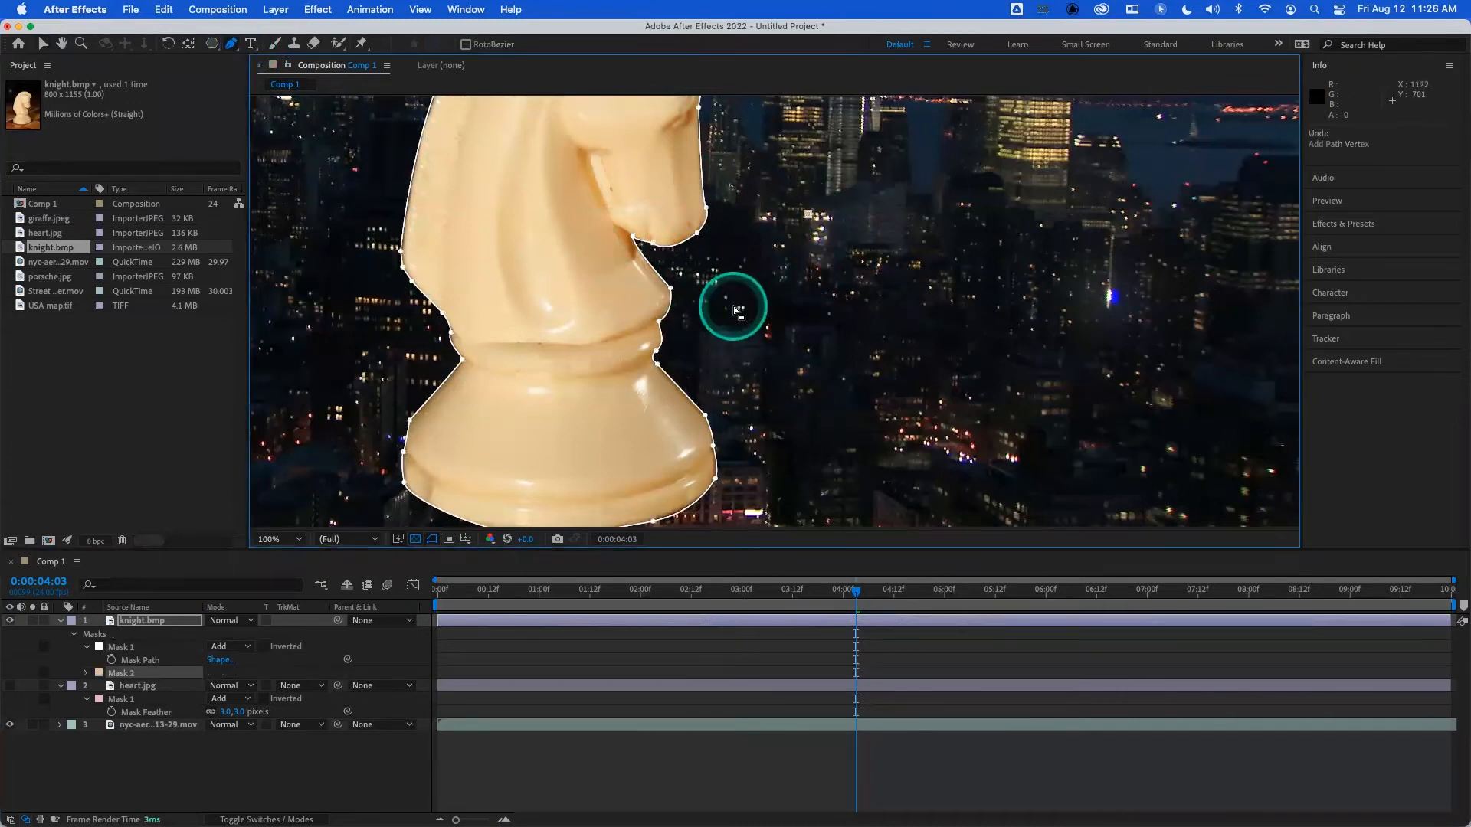
key("super+z")
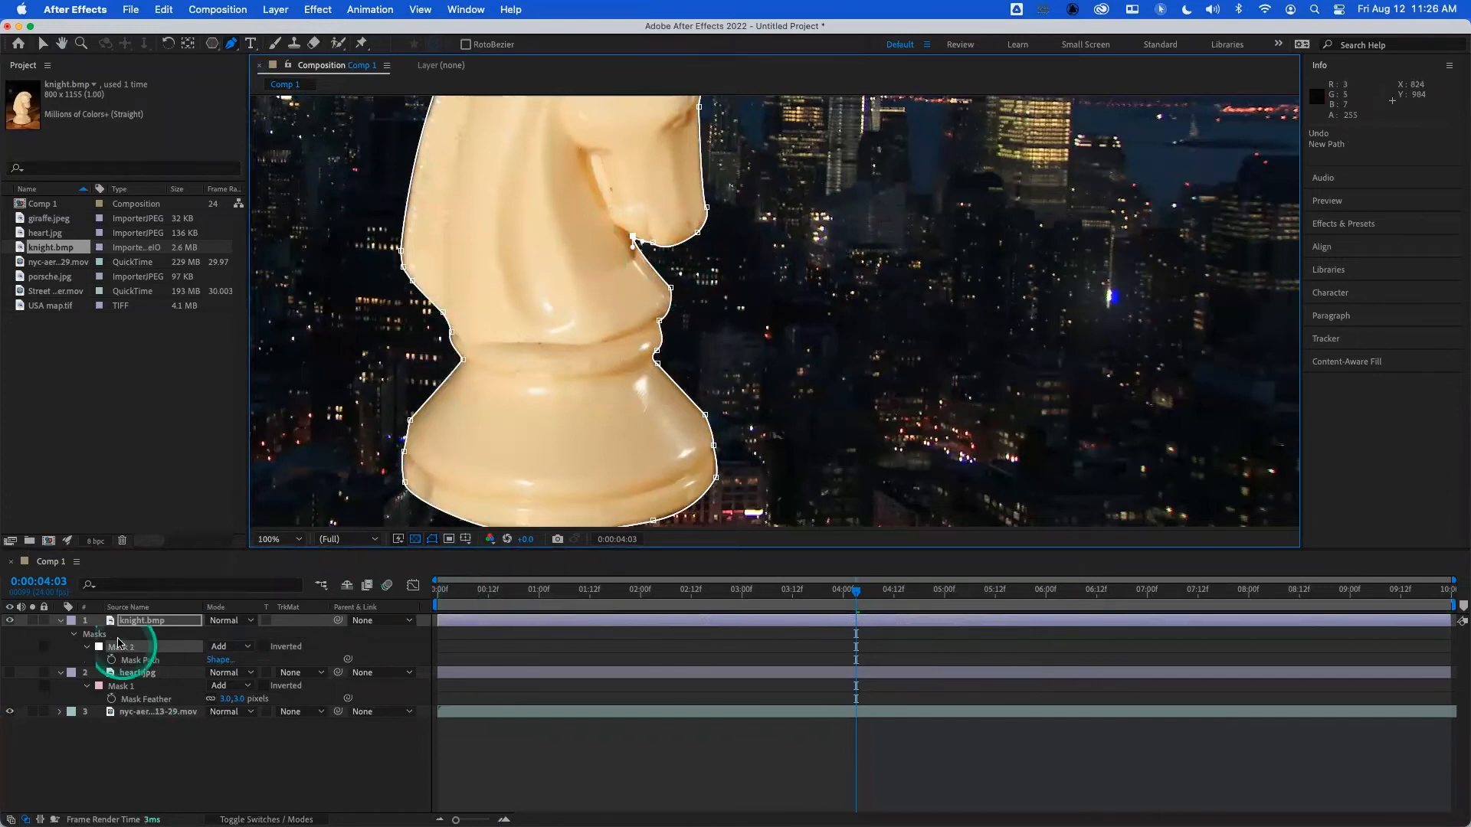
- Hide the city footage layer and turn off the transparency grid, with the whole composition framed and no layer selected
left_click(176, 621)
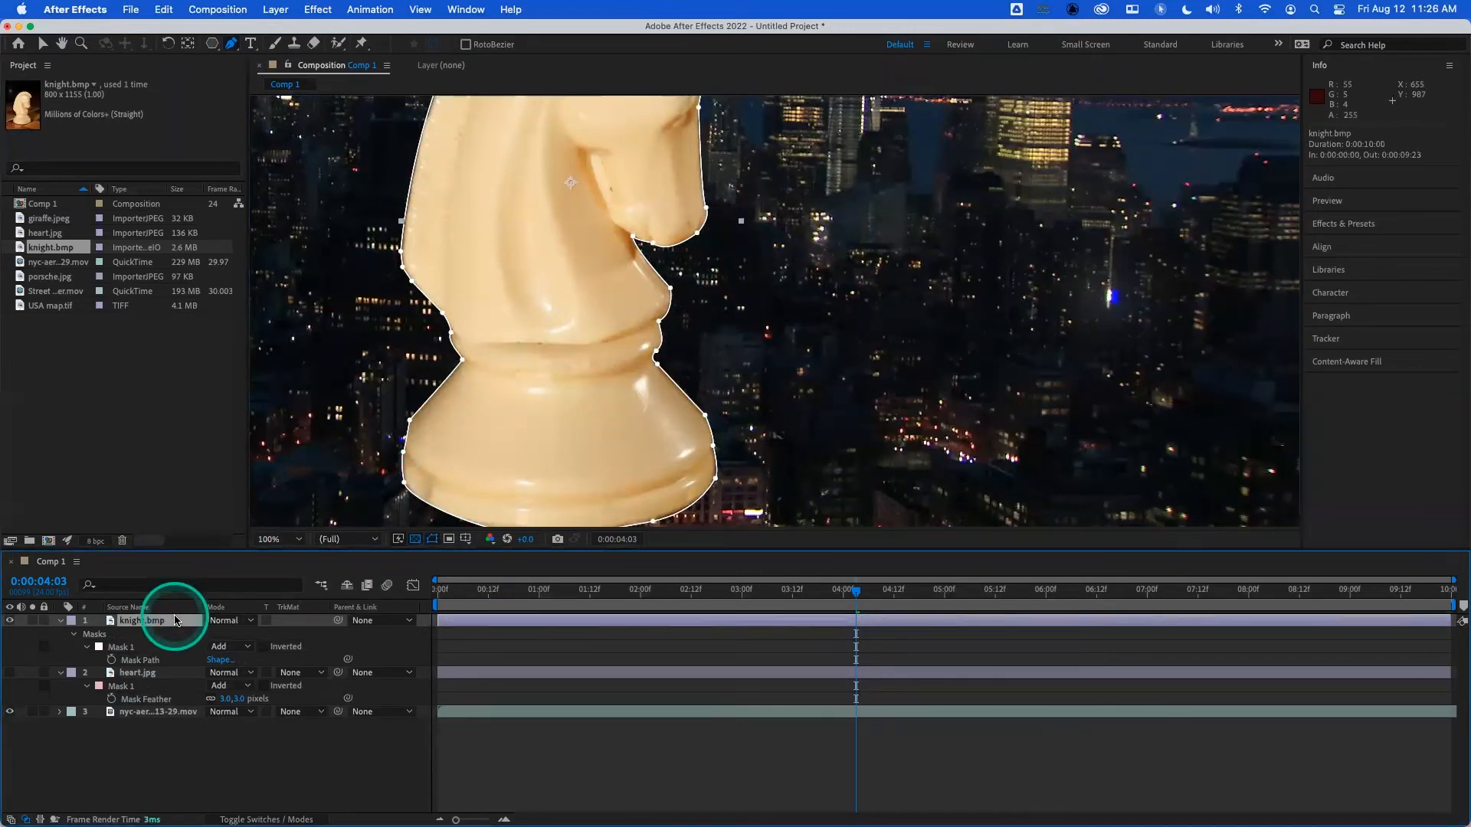
left_click(10, 712)
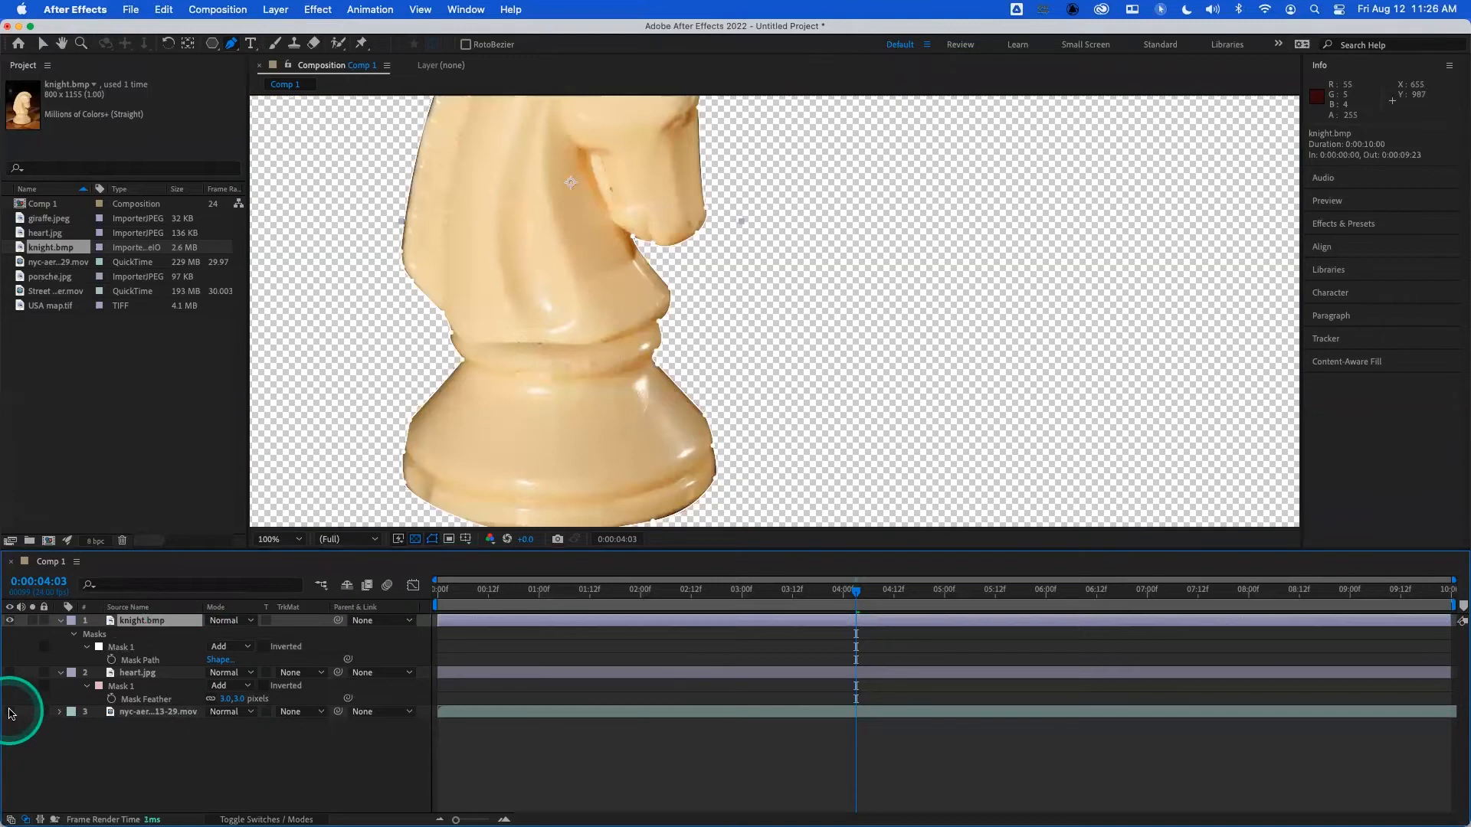
left_click(415, 538)
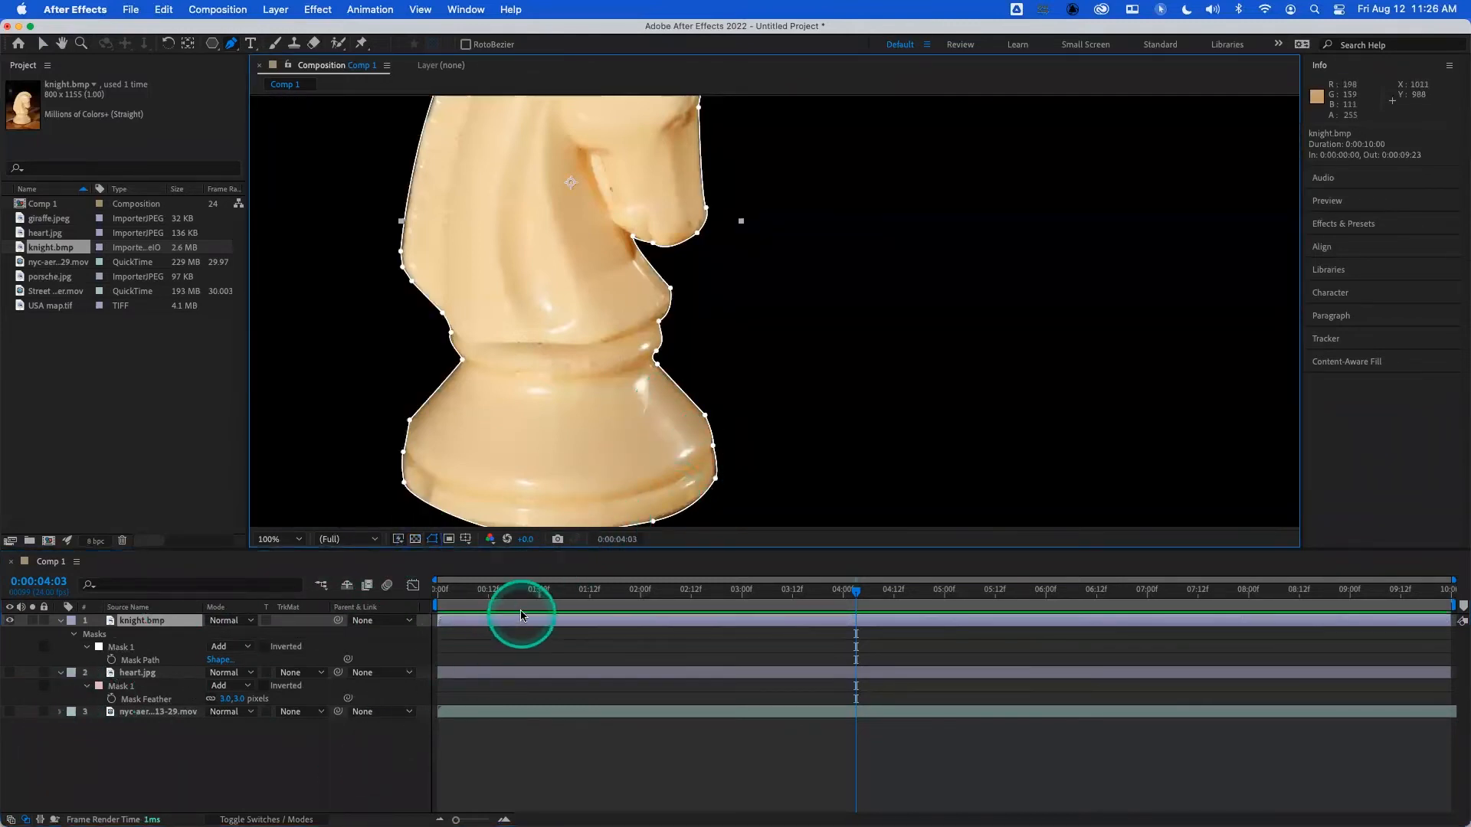
scroll(667, 328, "up", 2)
scroll(667, 328, "down", 3)
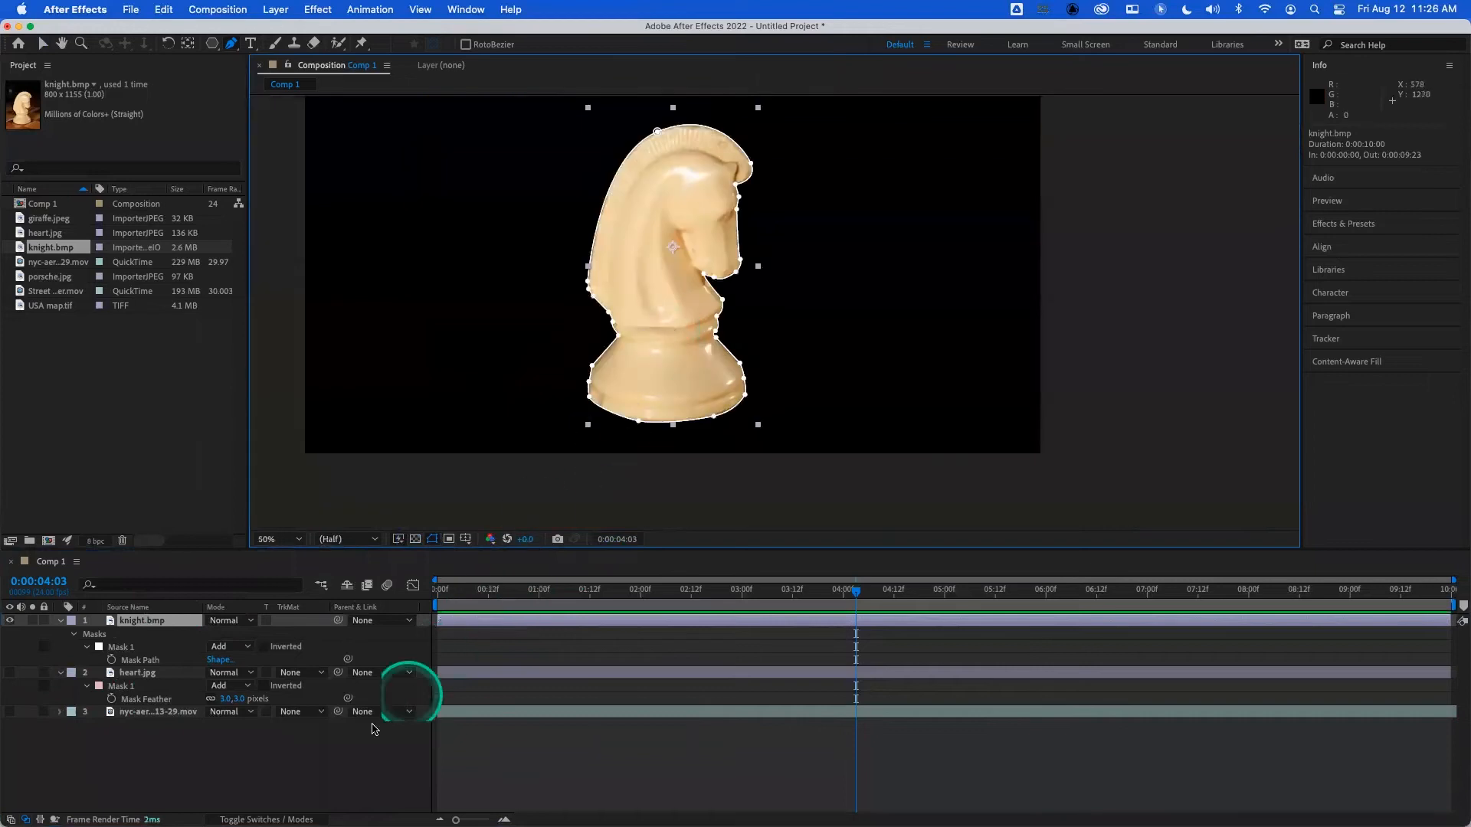
left_click(291, 766)
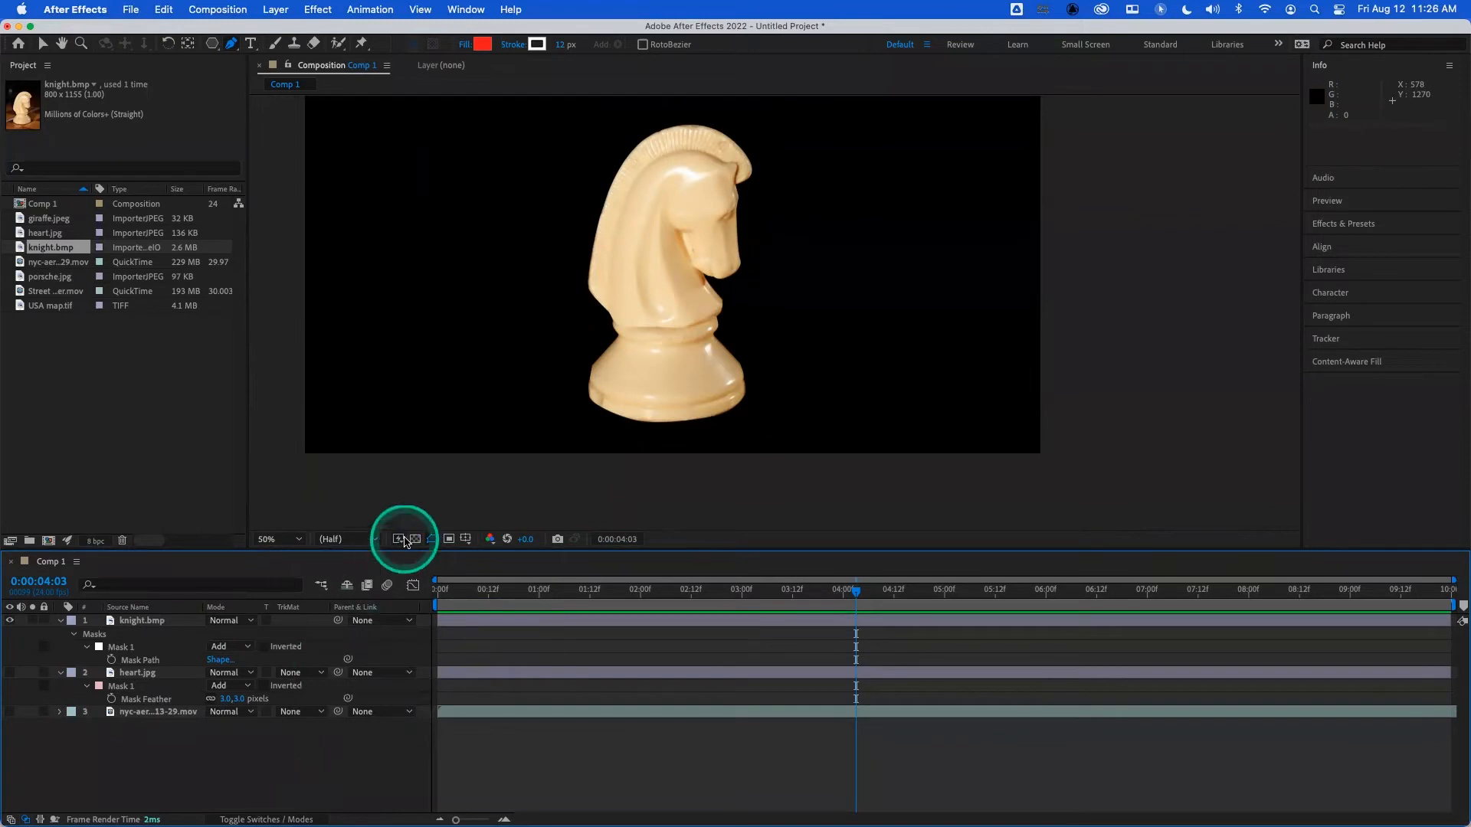
key("h")
left_click_drag(475, 390, 530, 450)
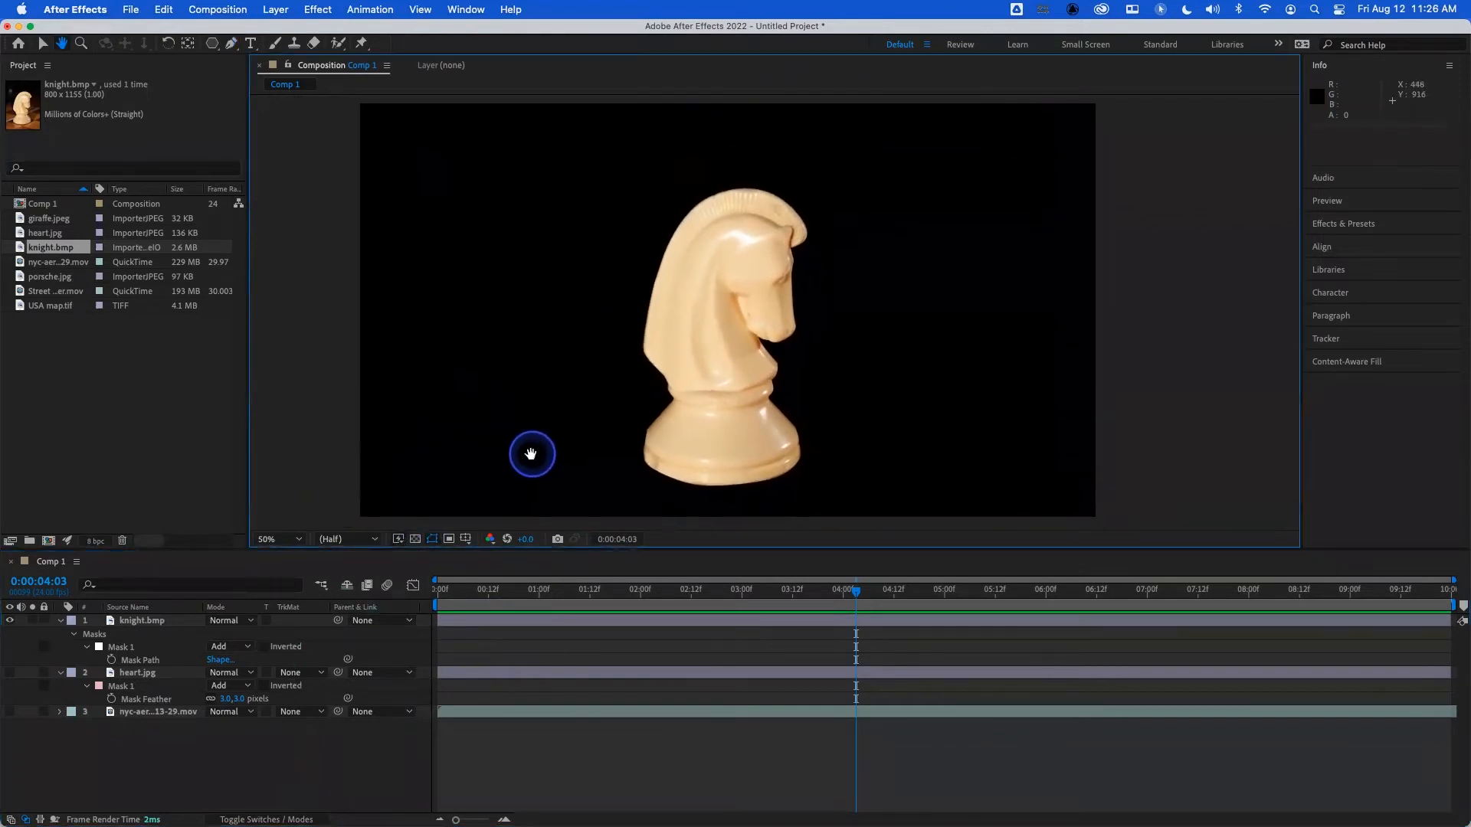
key("g")
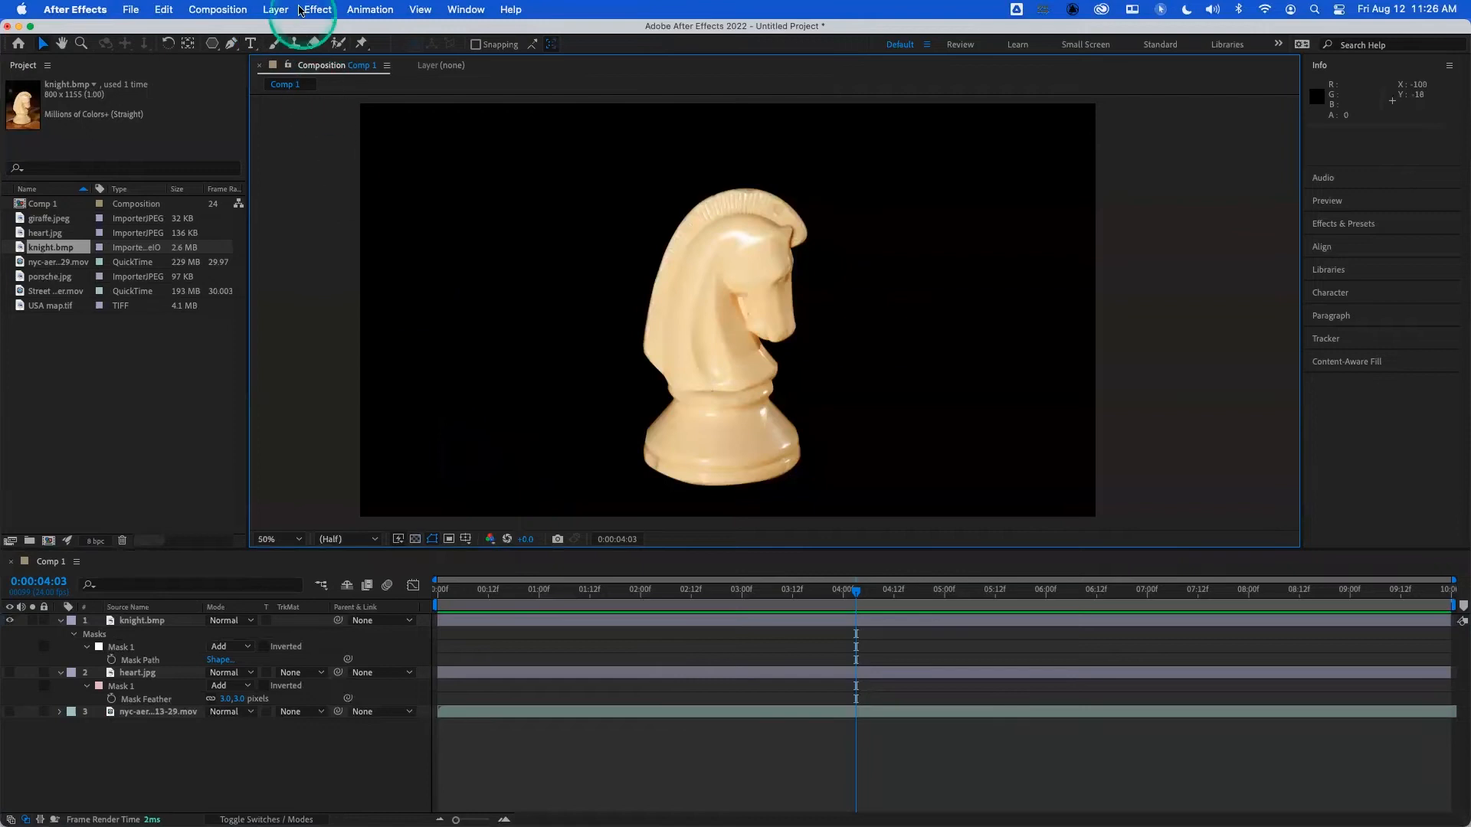
- Start a new solid layer and change its colour to a saturated bright green
left_click(274, 9)
mouse_move(297, 43)
left_click(459, 47)
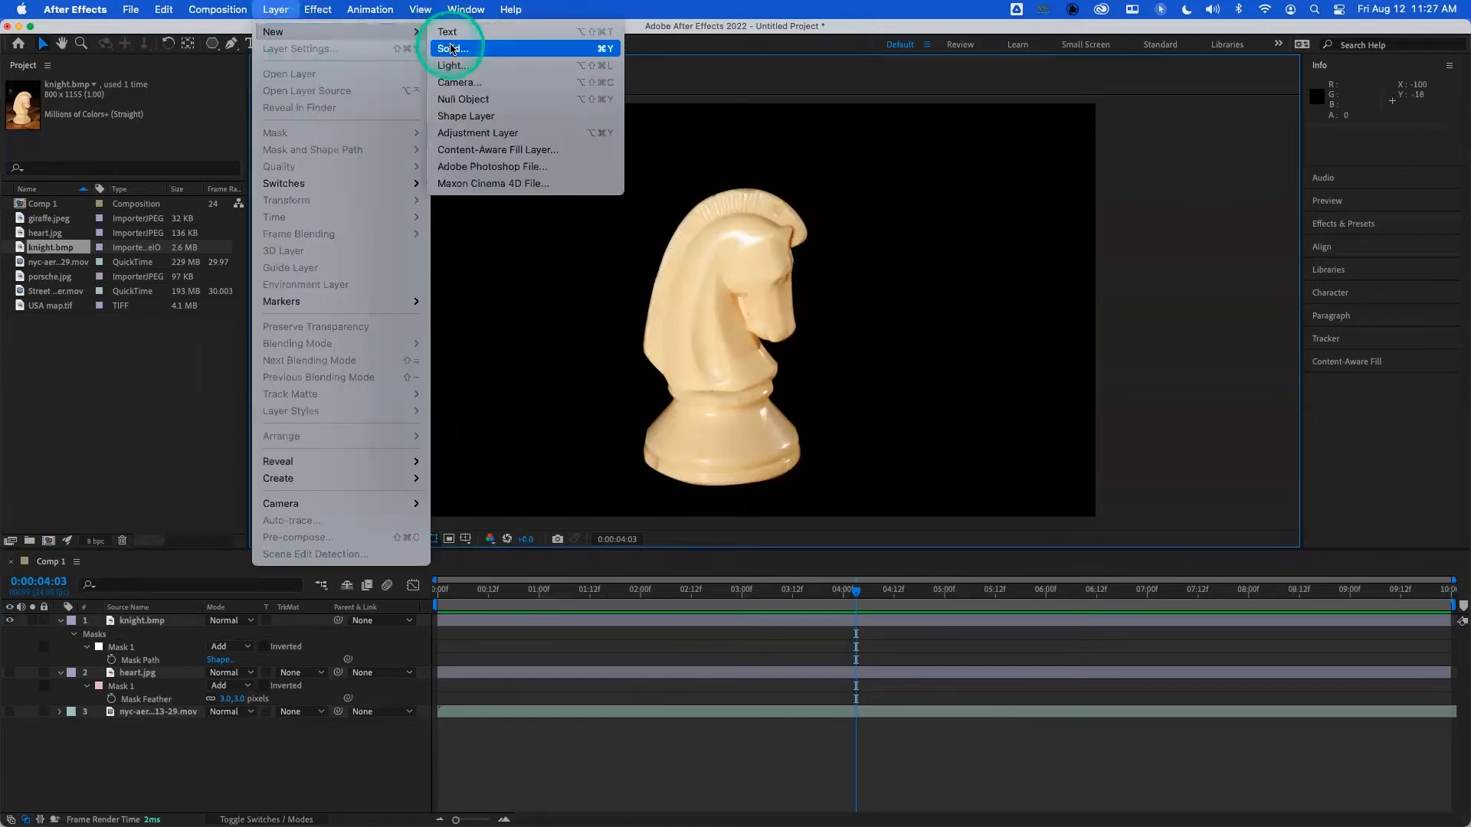
left_click(724, 525)
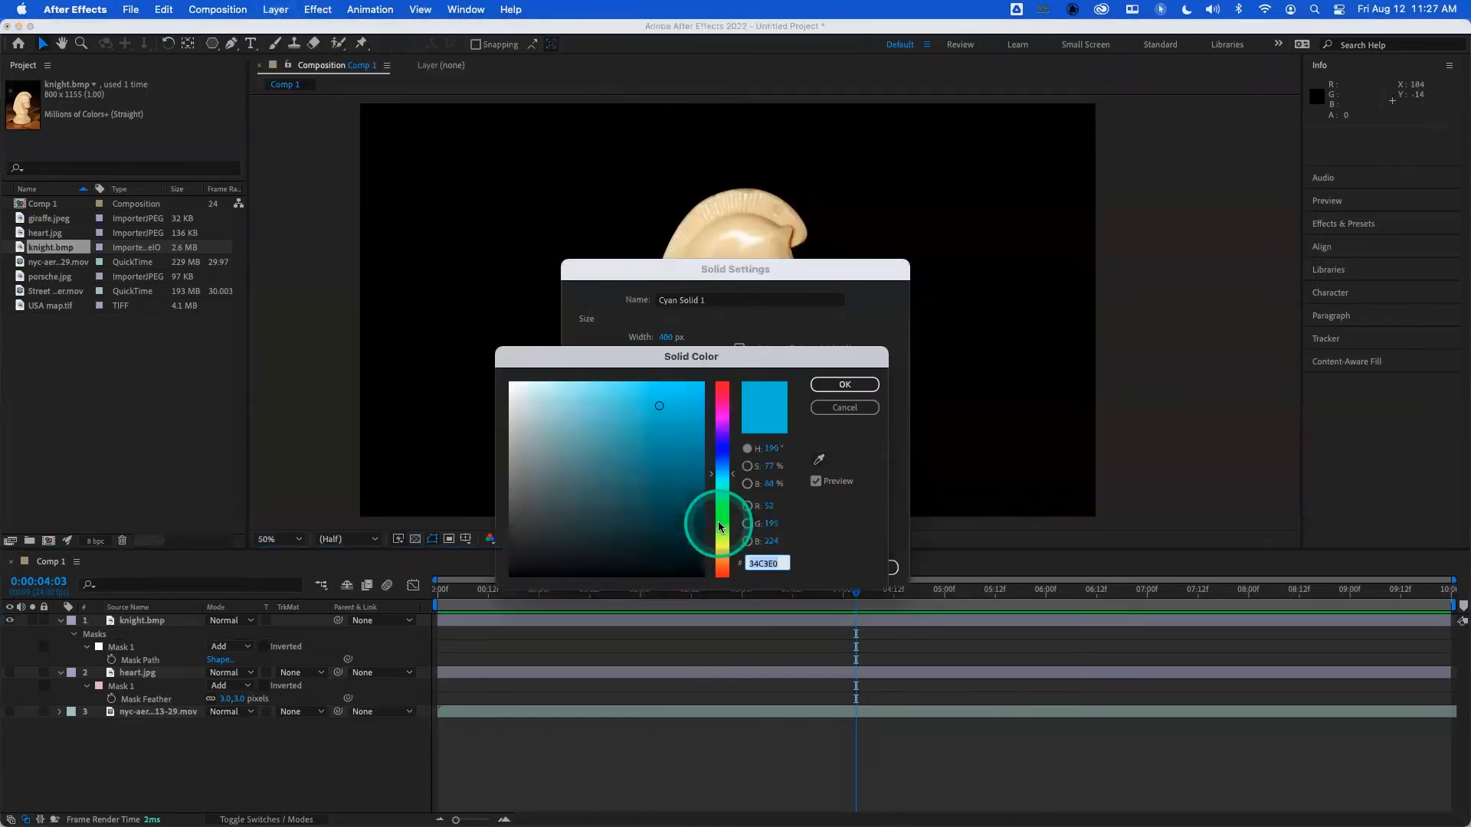
left_click(721, 520)
left_click(631, 406)
left_click_drag(632, 406, 705, 400)
left_click_drag(720, 517, 728, 512)
left_click_drag(682, 433, 665, 384)
left_click_drag(718, 512, 721, 521)
left_click(831, 384)
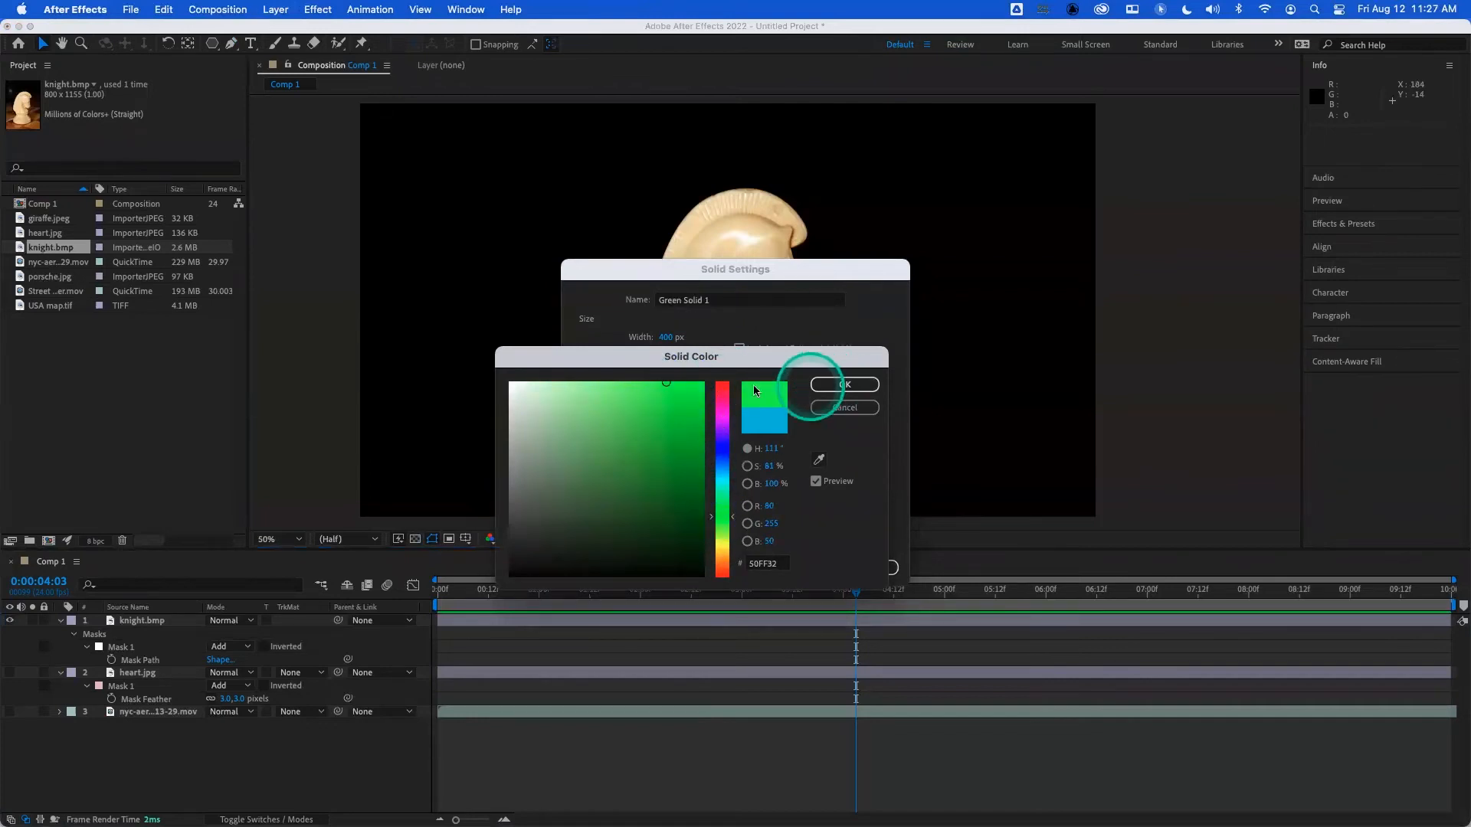
left_click_drag(675, 386, 700, 385)
left_click(832, 386)
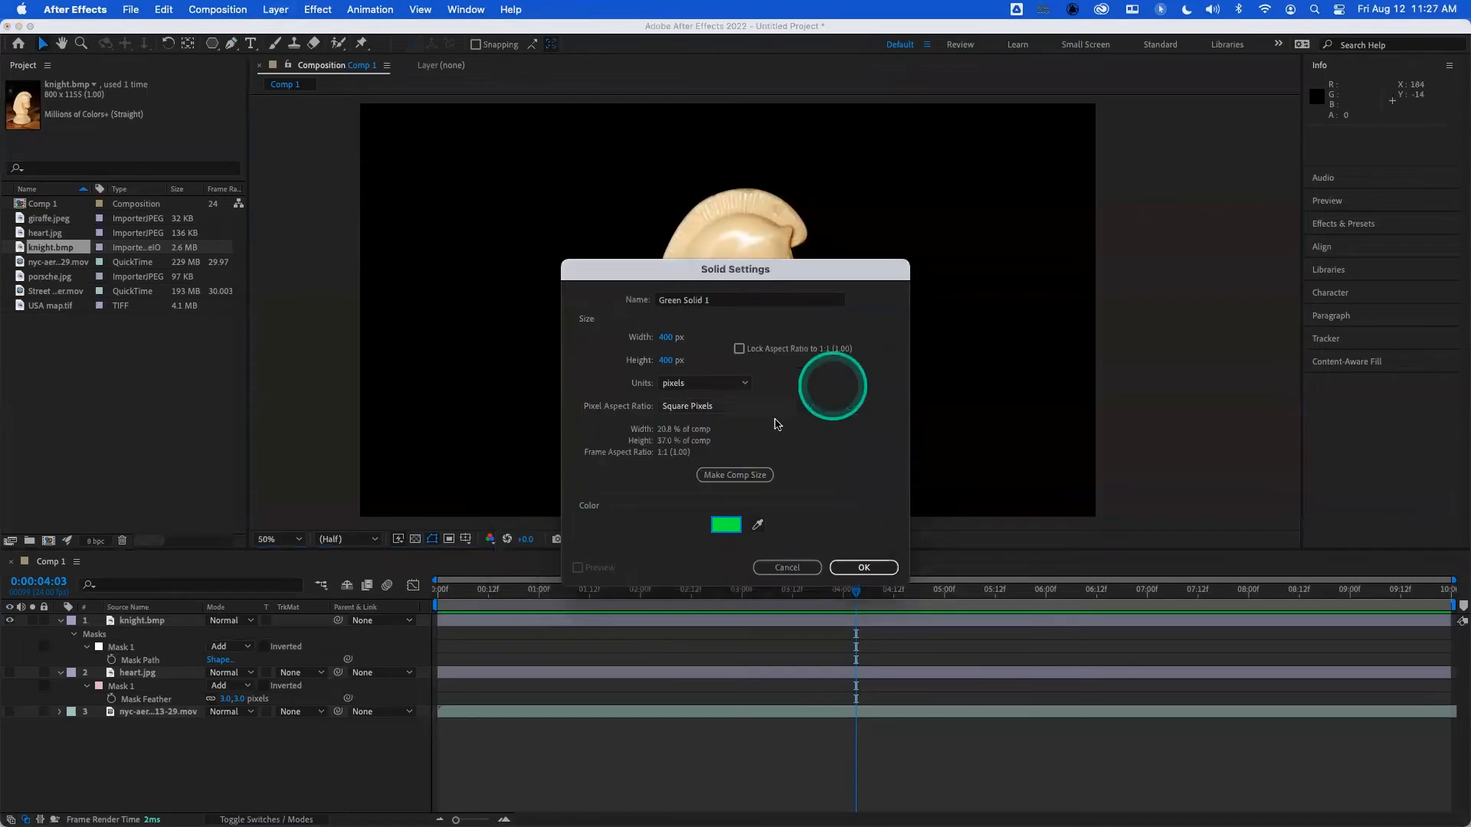
- Create the green solid at composition size, 1920 by 1080 px, and place it directly beneath the knight.bmp layer
left_click(752, 477)
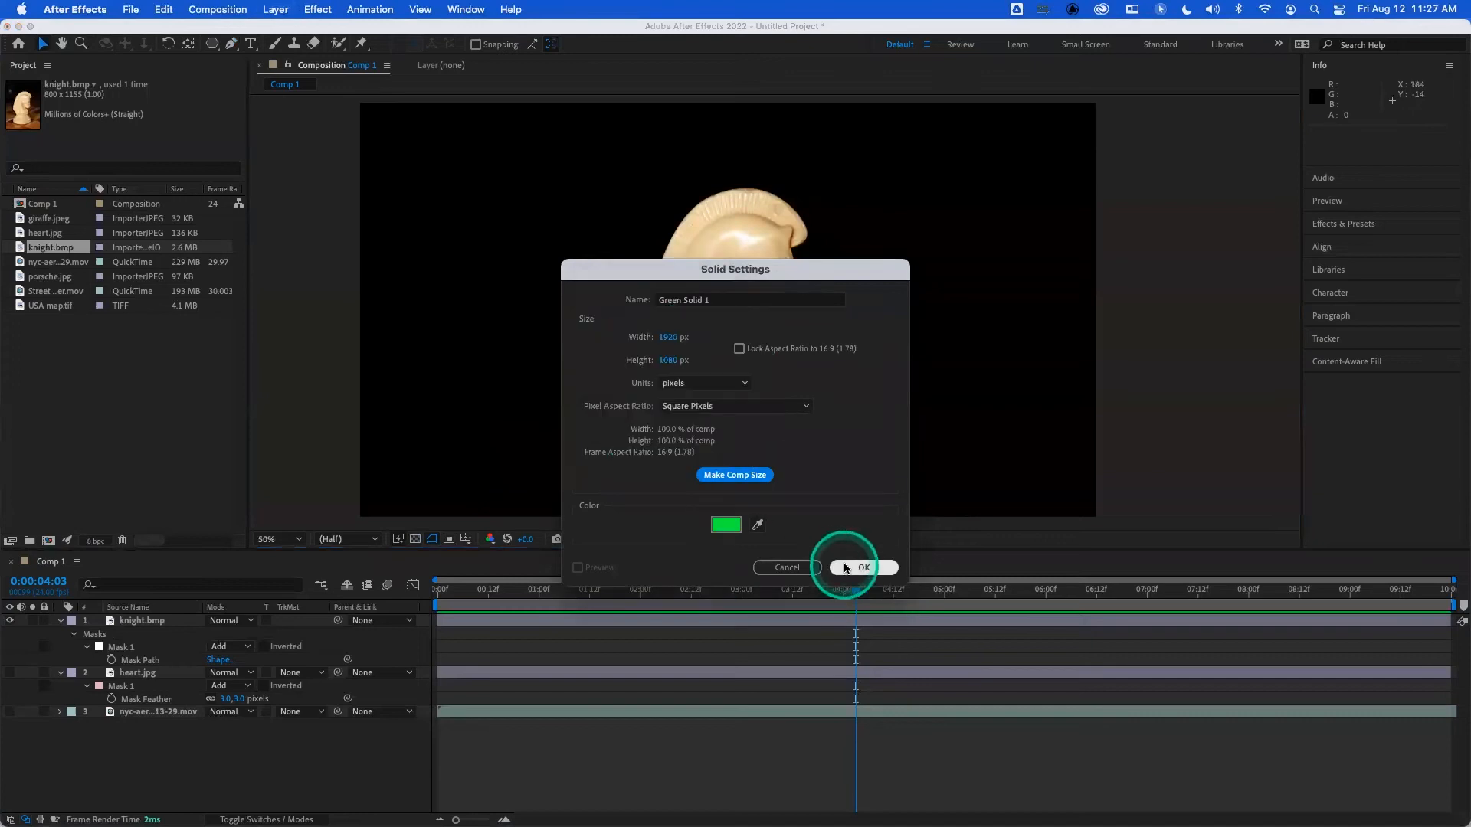
left_click(864, 568)
left_click_drag(157, 620, 156, 650)
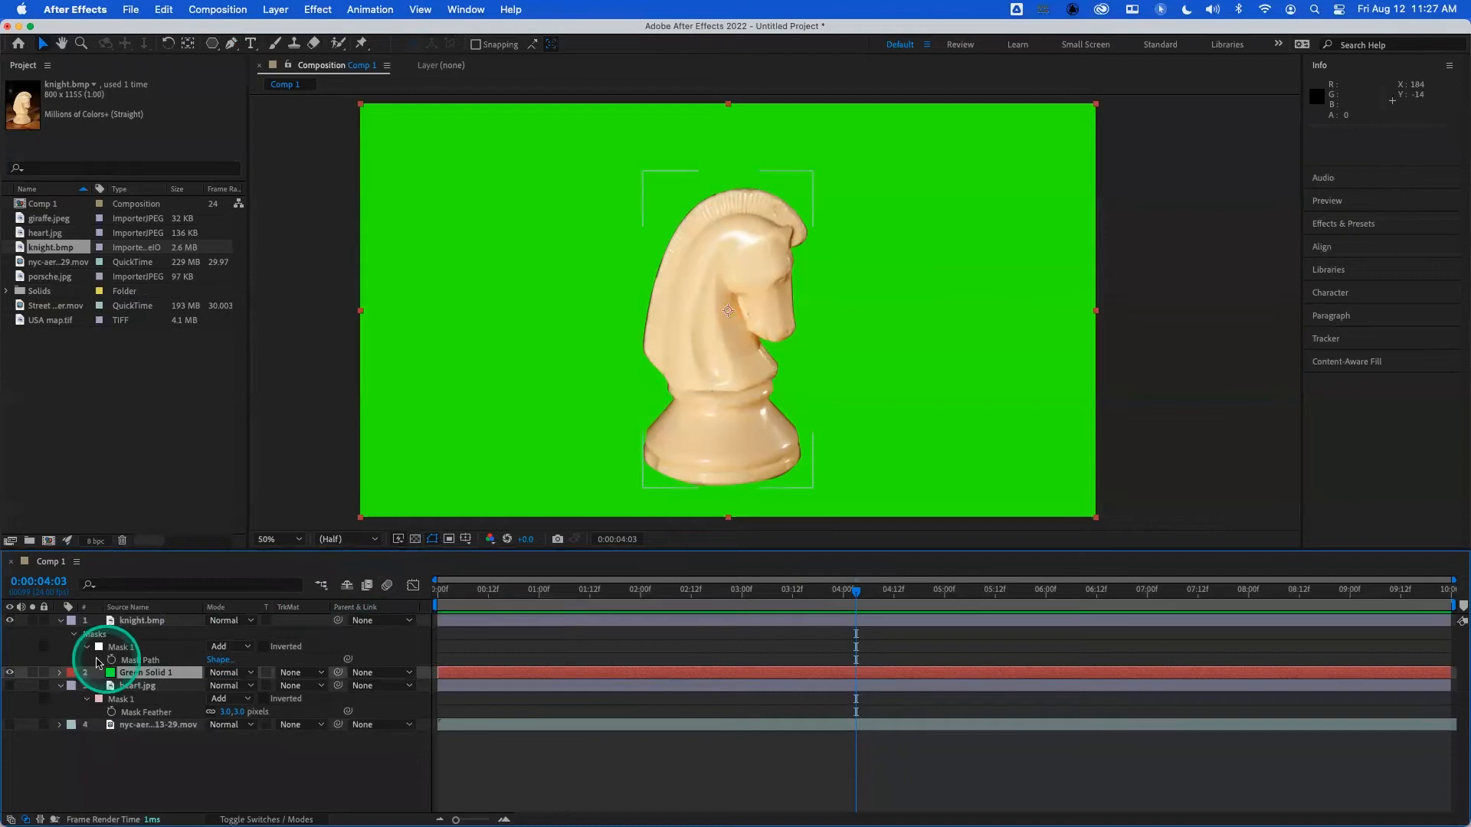
- Hide the Green Solid 1 layer and select the knight.bmp layer
left_click(10, 672)
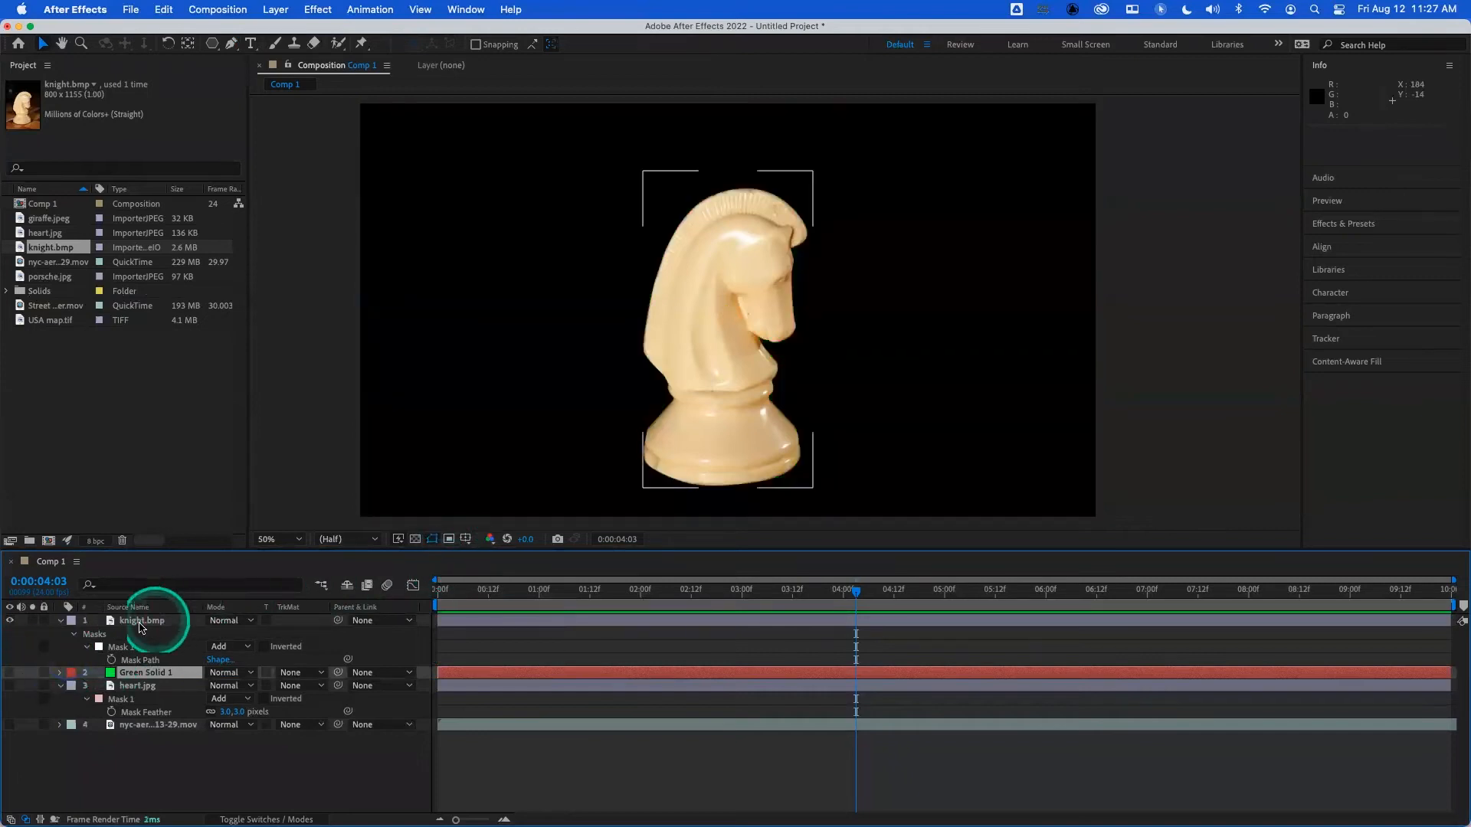
left_click(148, 620)
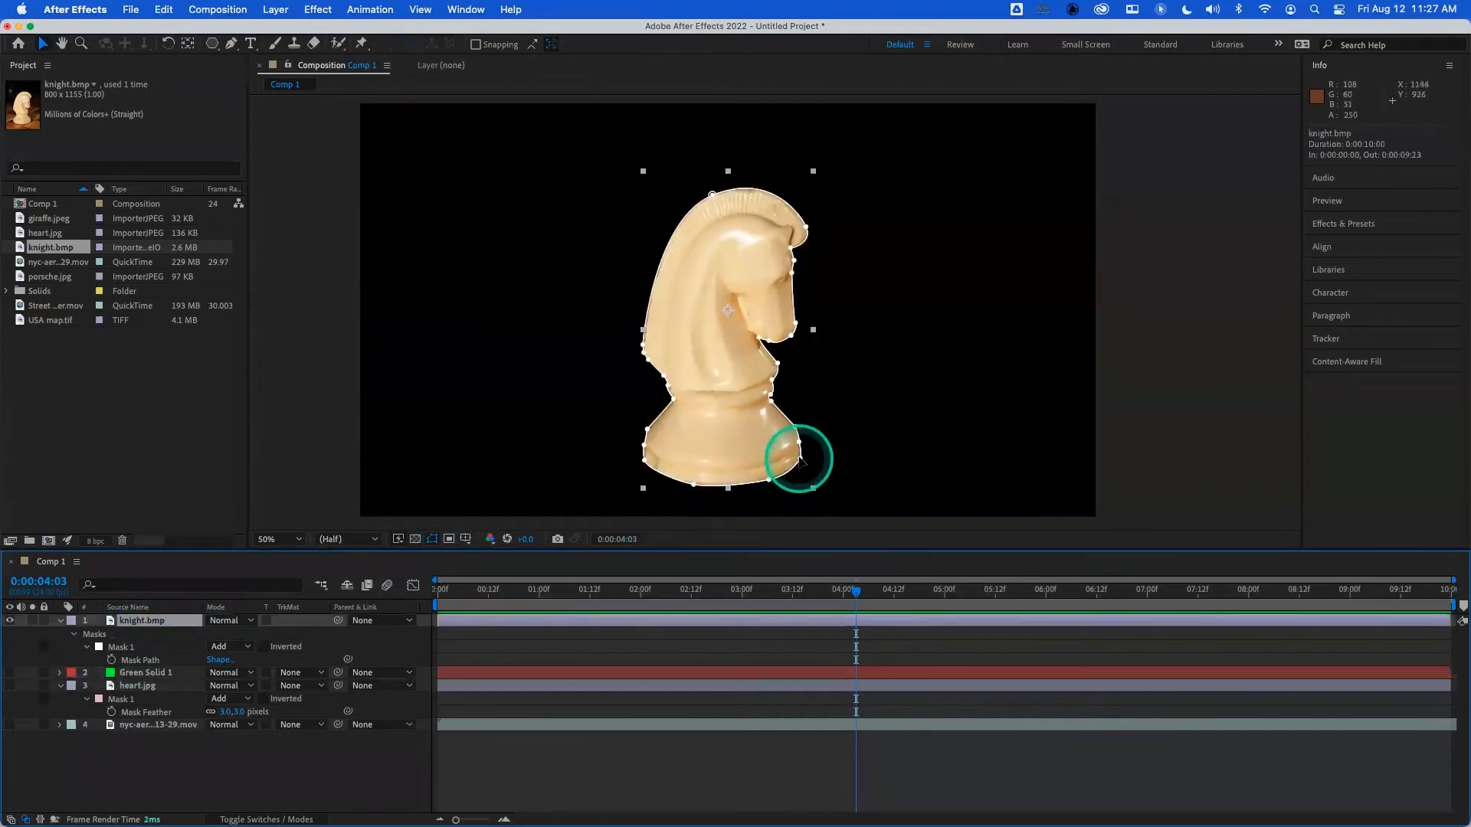
- Adjust the mask vertex at the lower-right corner of the knight's base, deselect the mask and show the Green Solid 1 layer
left_click(799, 459)
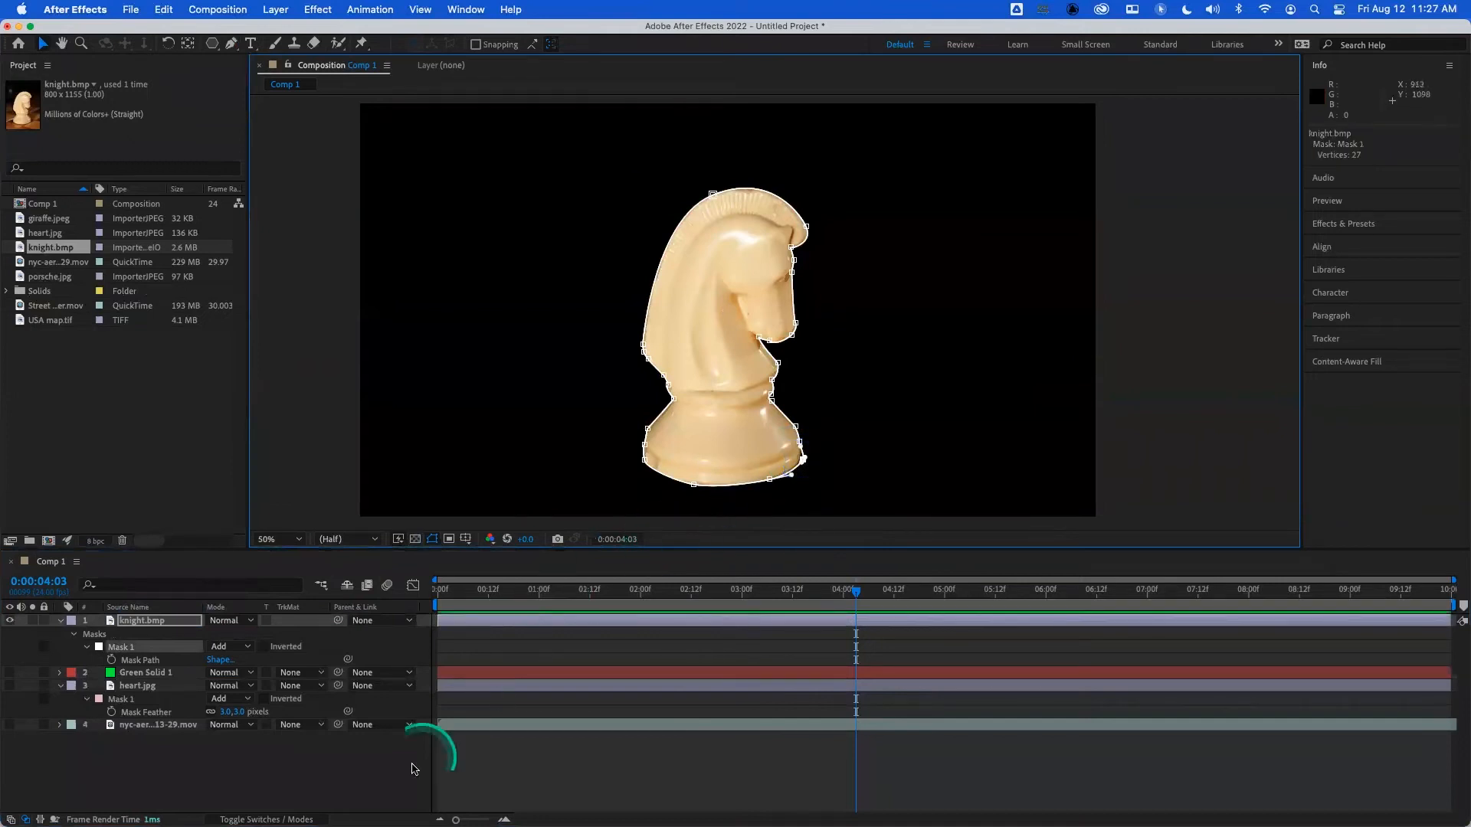
left_click(349, 774)
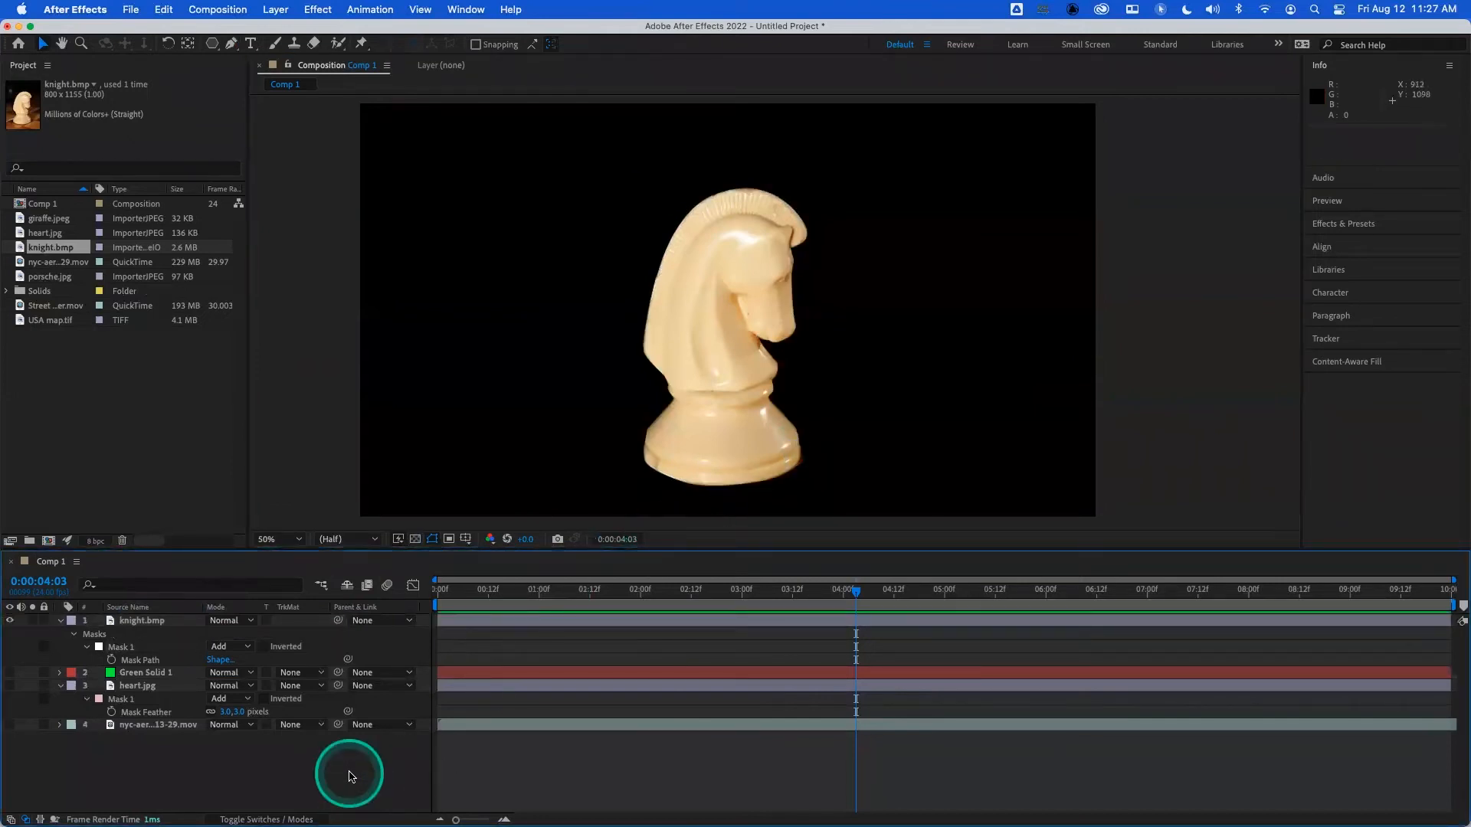
left_click(10, 673)
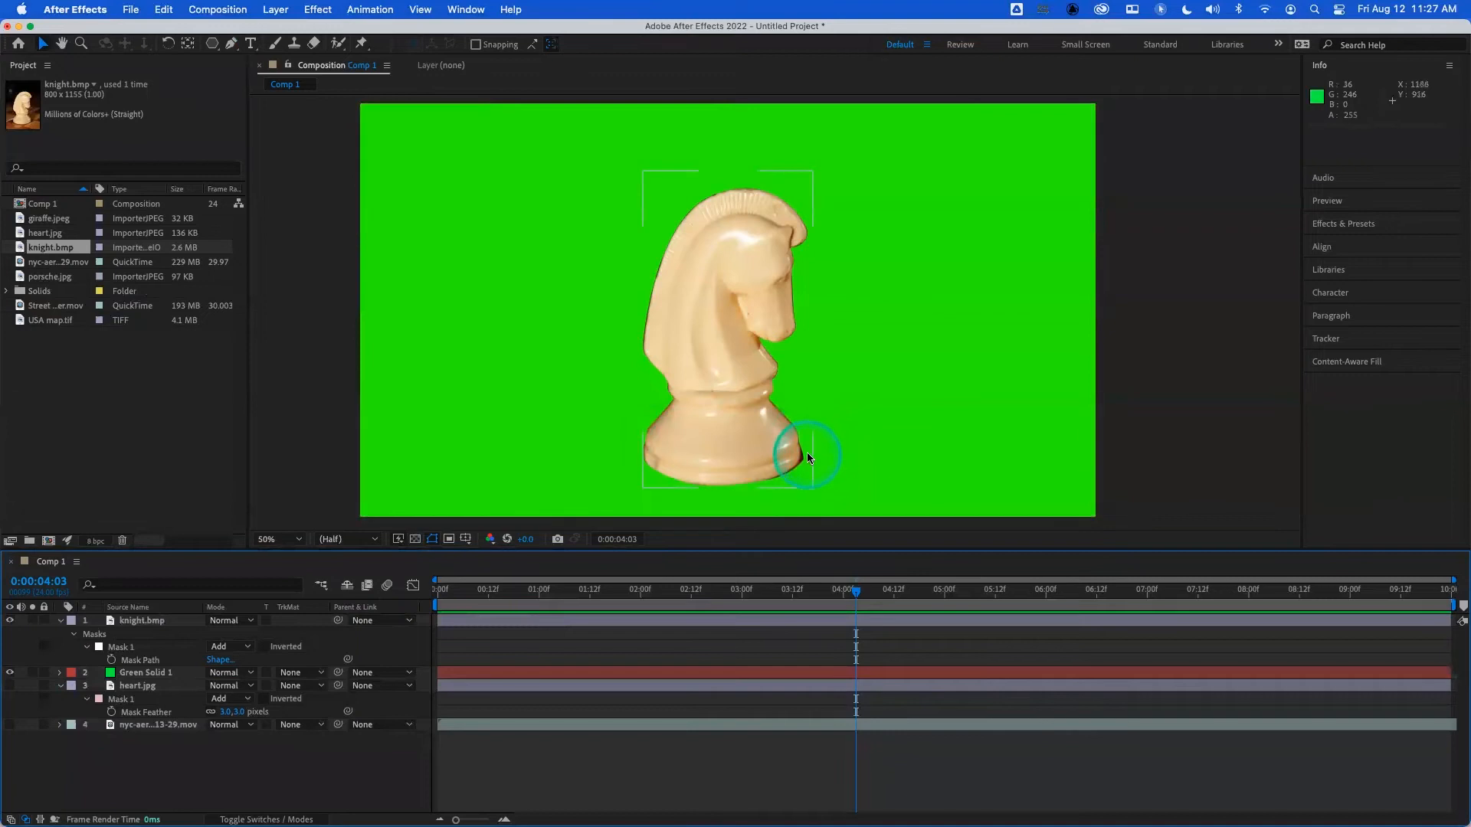
- Tighten the knight mask around the lower-right corner of the base by moving its vertex and curve handle slightly inward
left_click(124, 648)
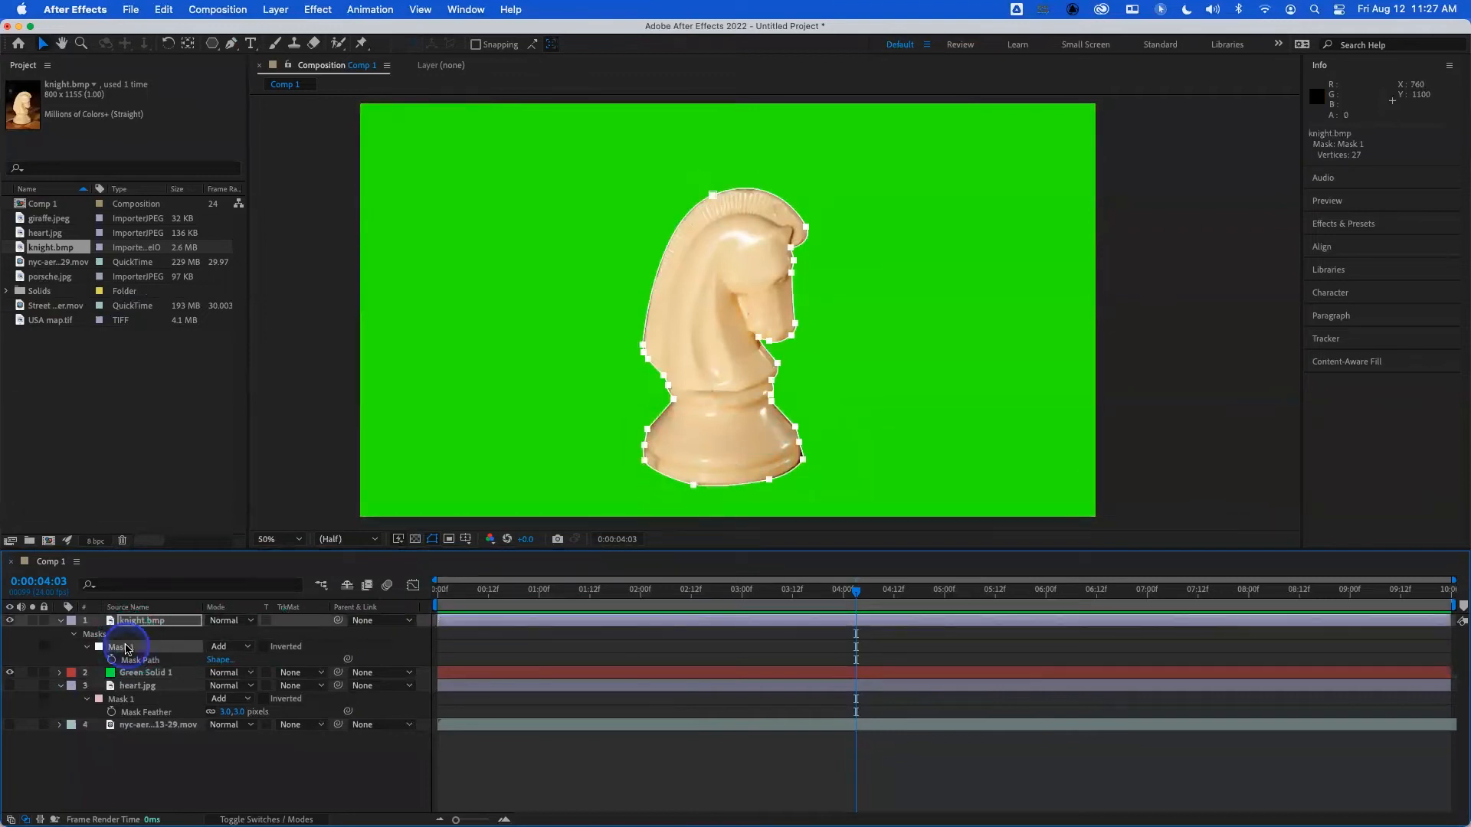
left_click(144, 621)
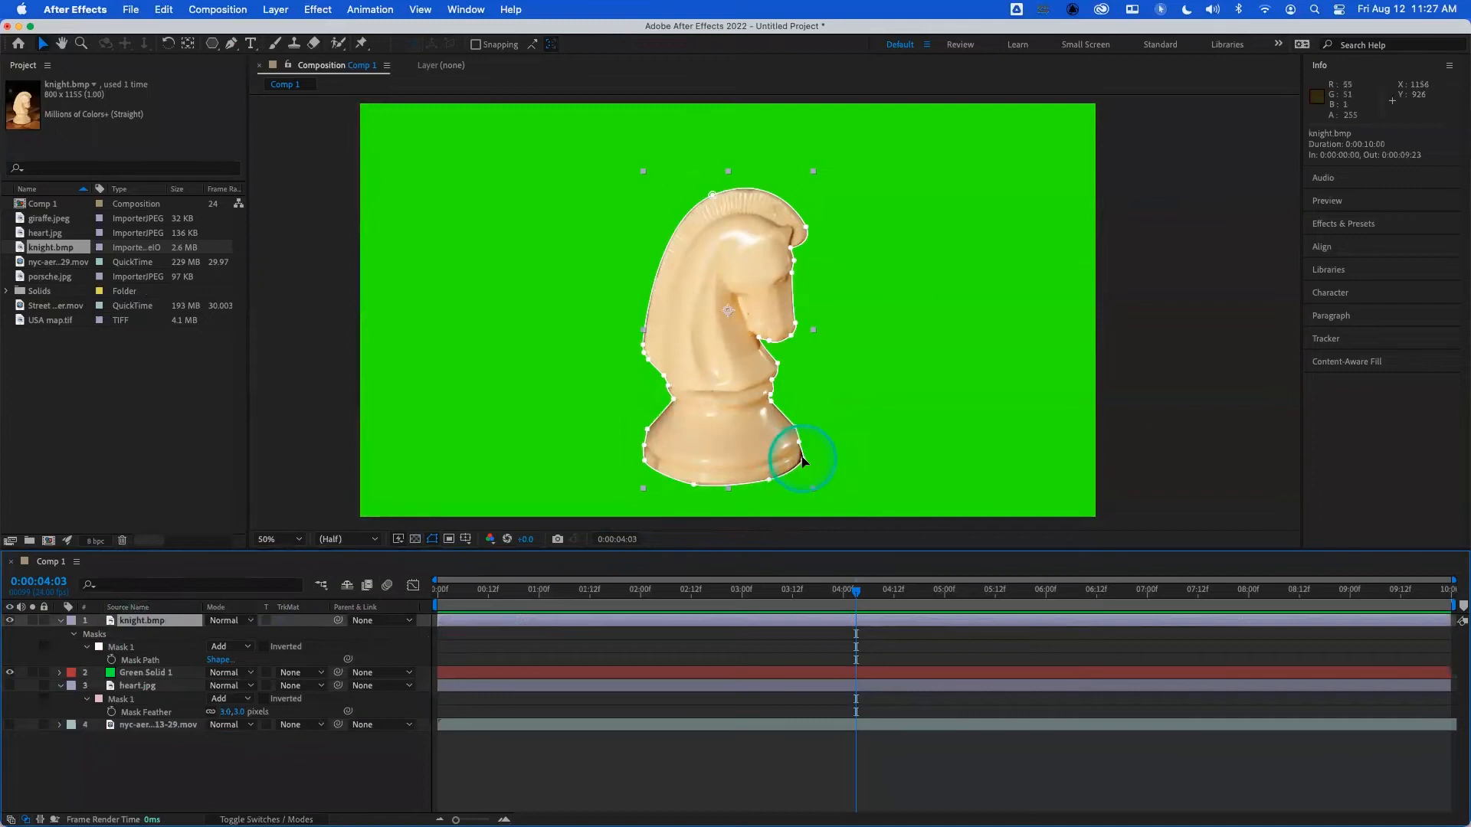
left_click(801, 459)
left_click_drag(801, 459, 800, 459)
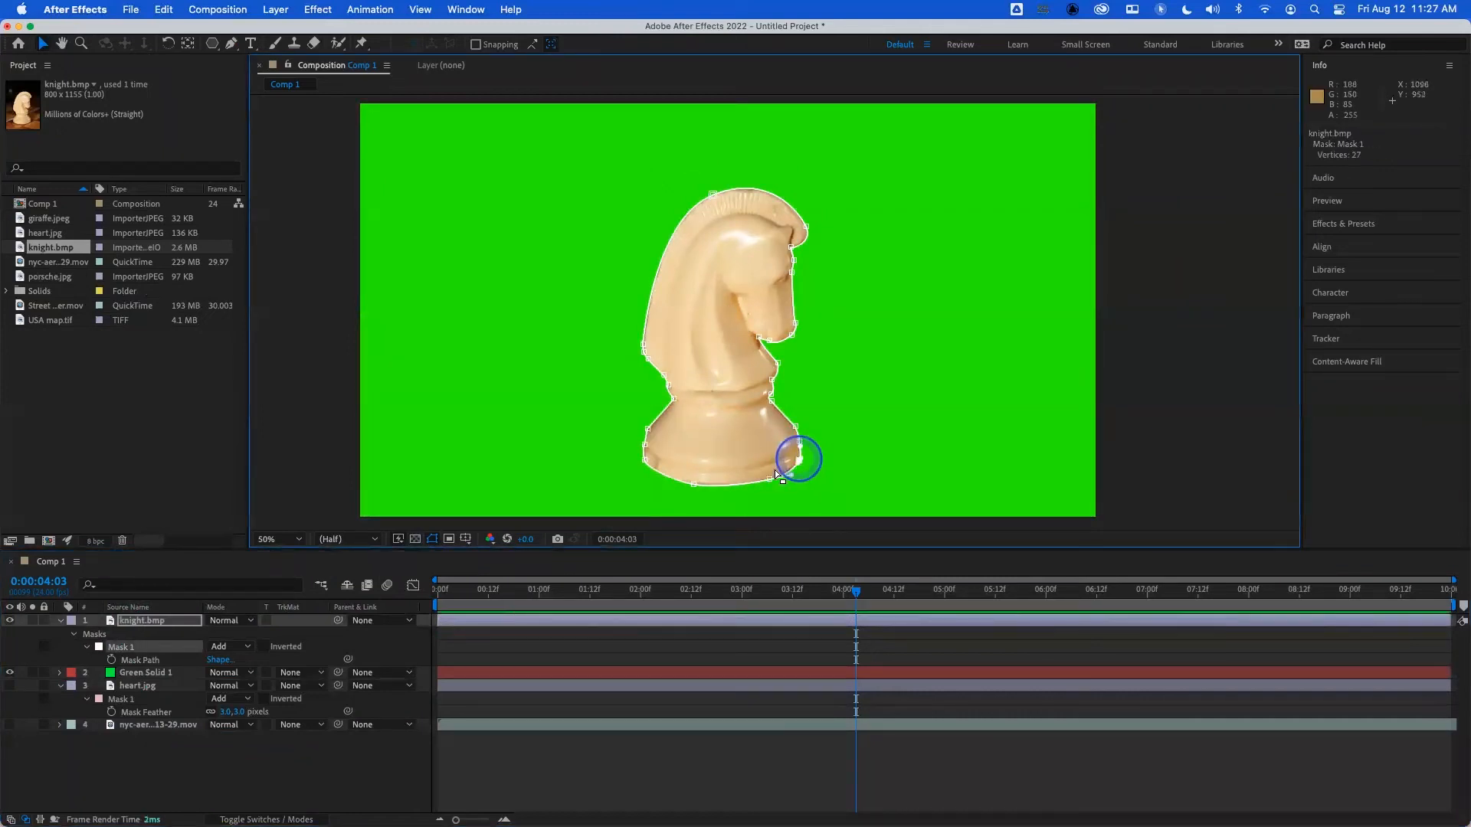
left_click_drag(787, 472, 788, 470)
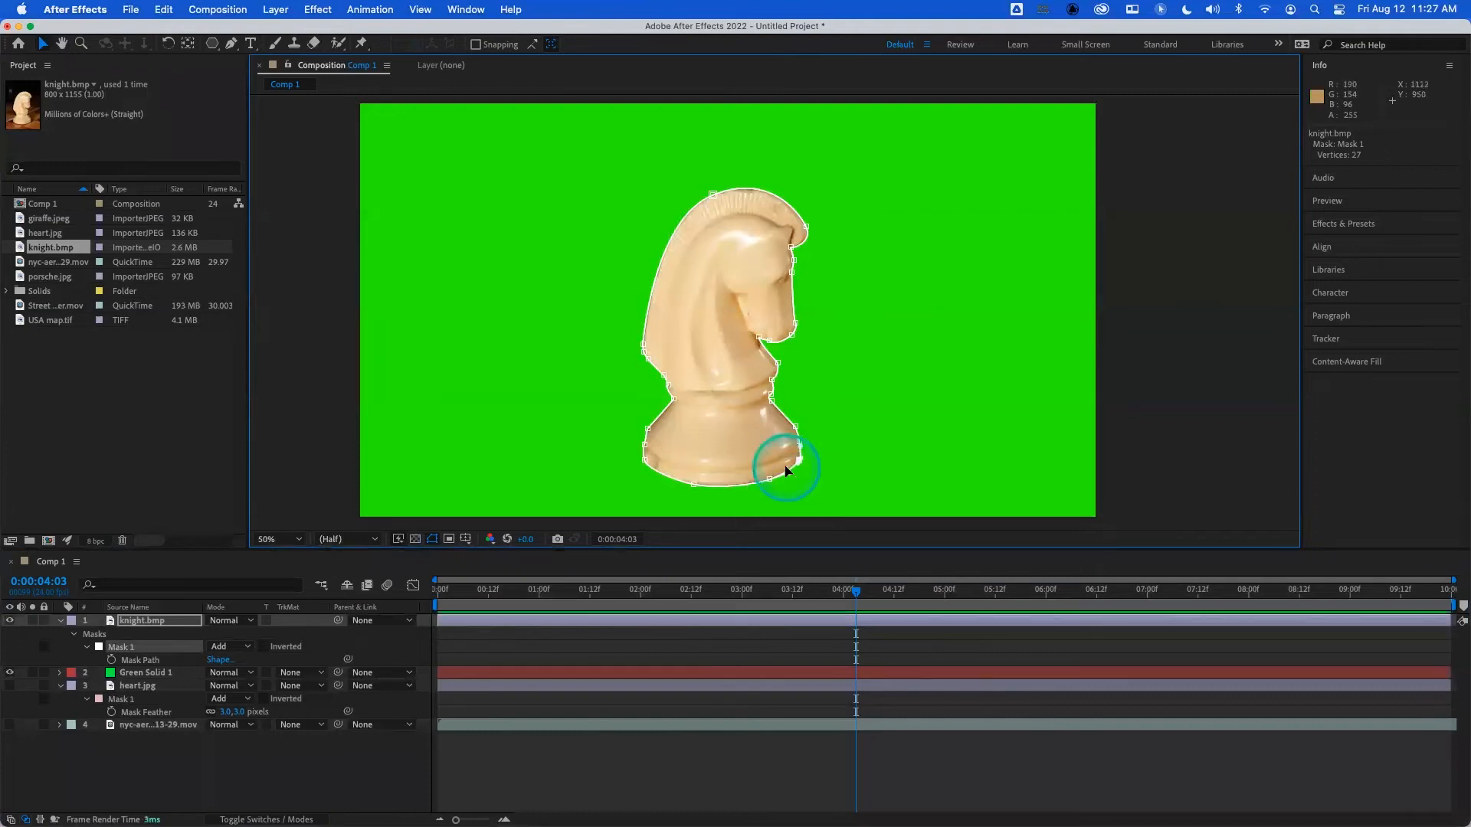
- Fine-tune the knight mask's vertices on the left of the base, at the lower back and on top of the head
left_click_drag(648, 430, 648, 432)
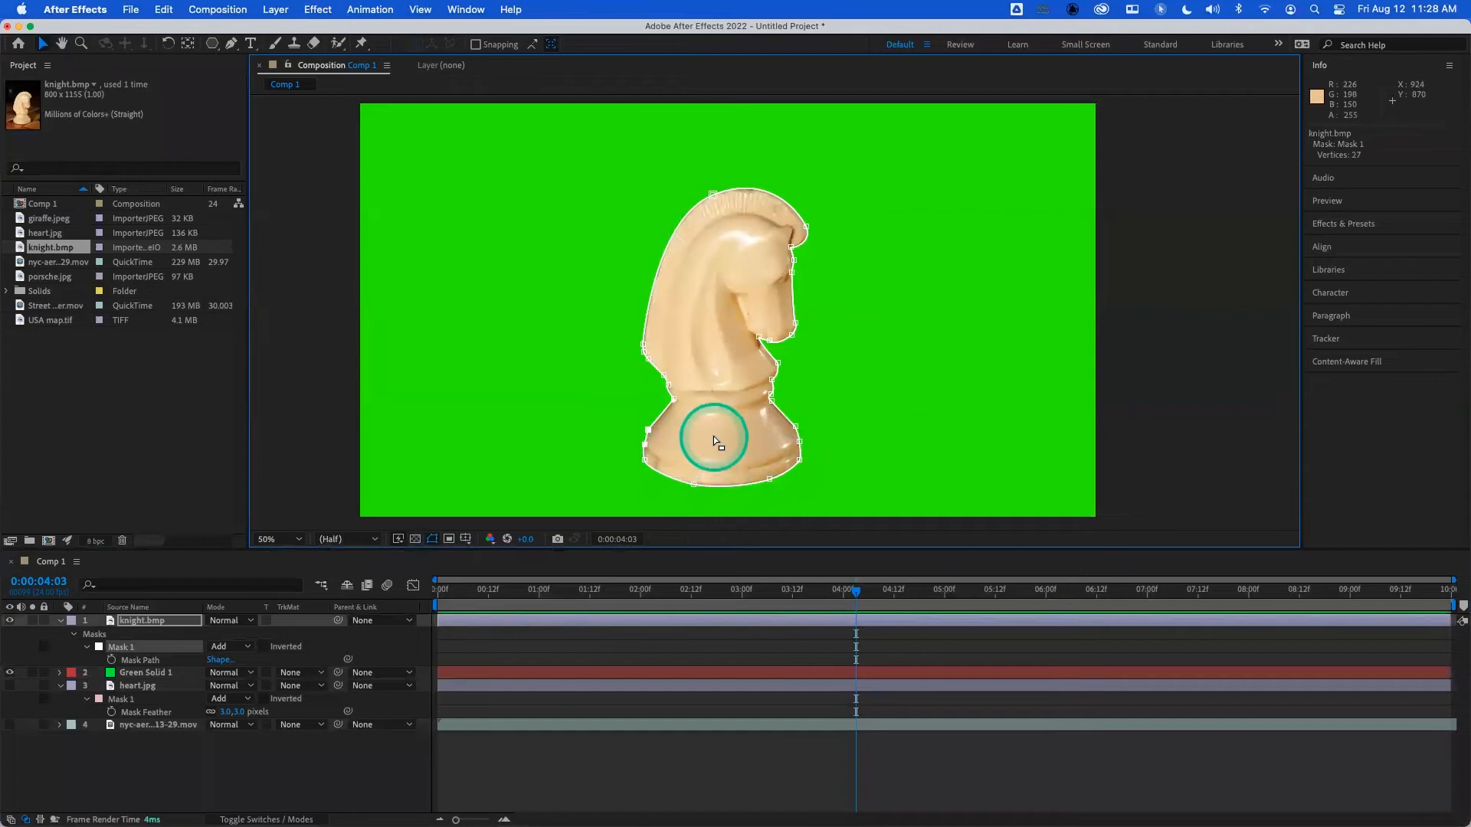
left_click(643, 346)
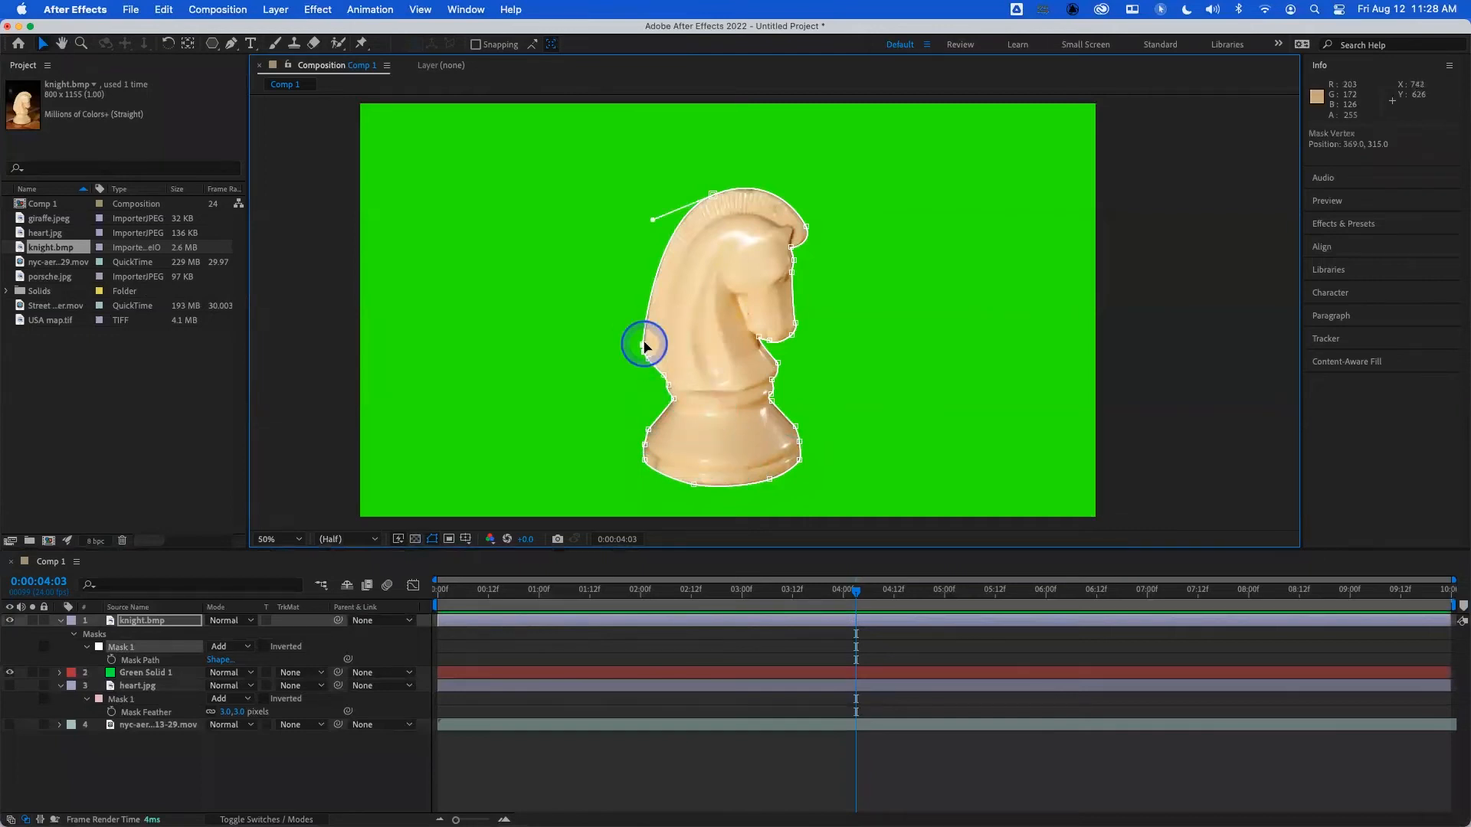
left_click(714, 196)
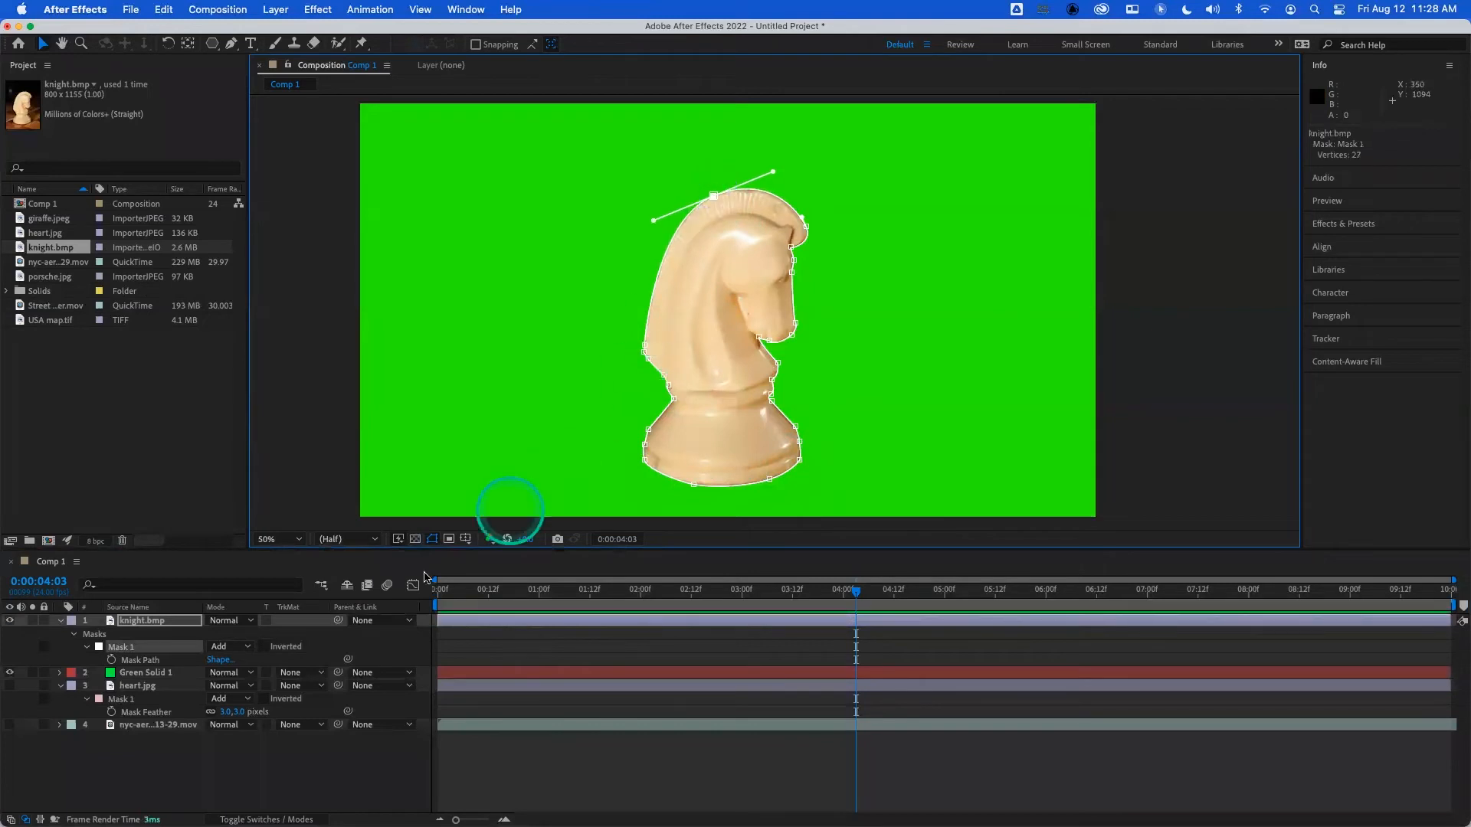
- Set the knight's mask feather to 3 pixels and deselect the layer to see the softened edge
key("f")
left_click(226, 646)
key("Return")
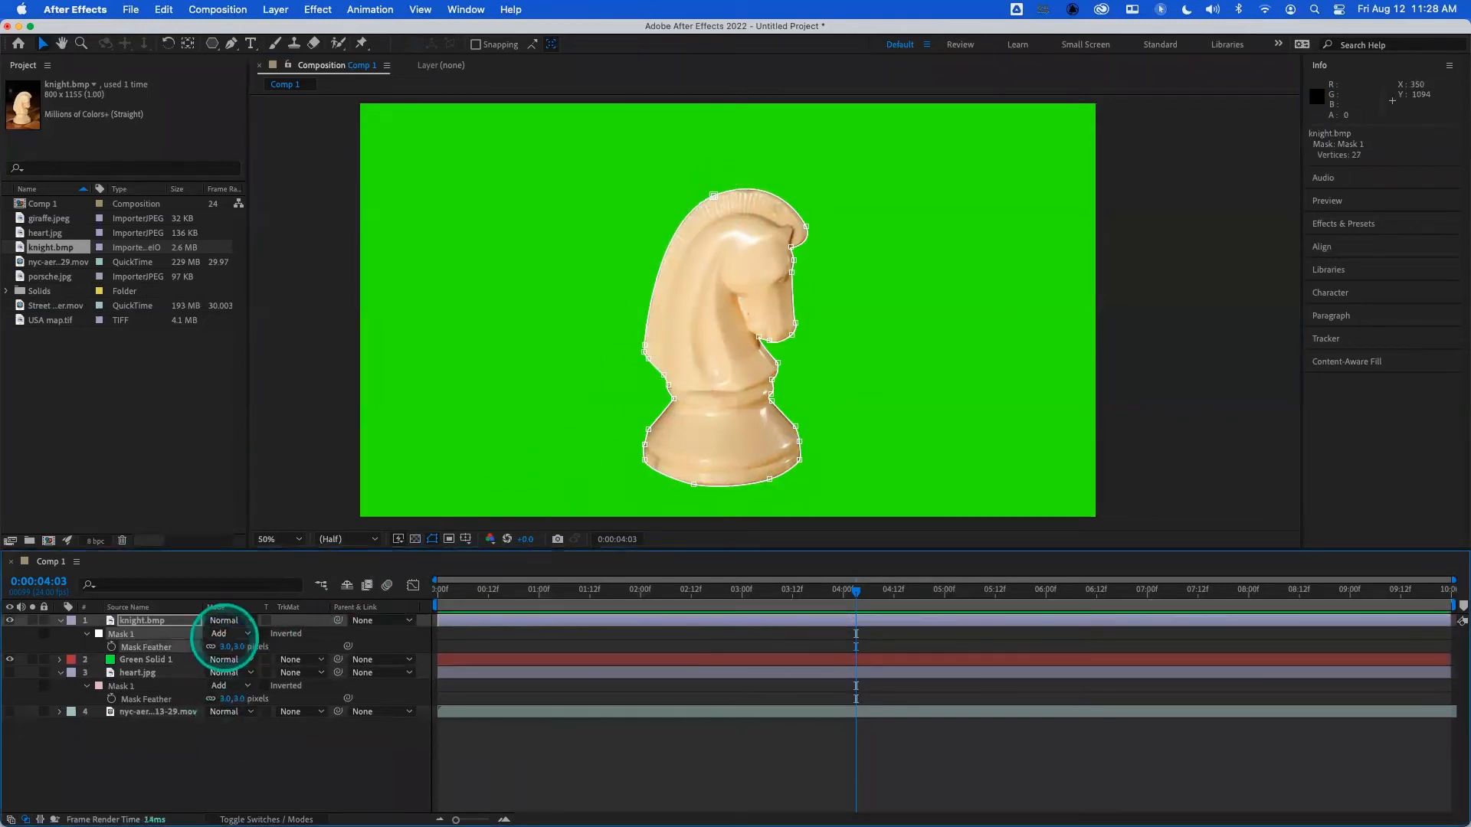
left_click(255, 753)
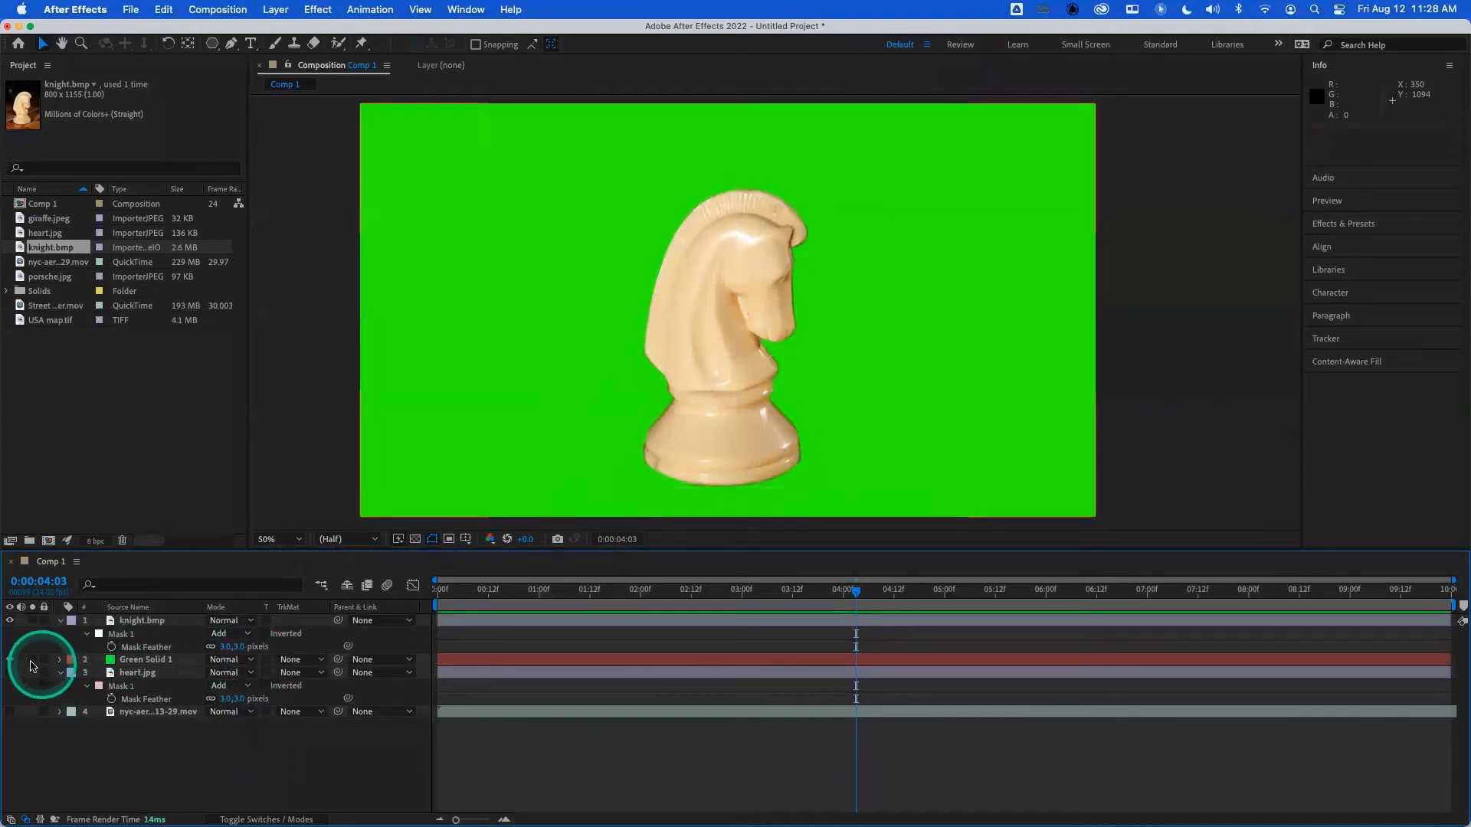
- Hide the Green Solid 1 layer and raise the knight's mask feather to 37 pixels to see a much softer edge
left_click(10, 659)
left_click(306, 627)
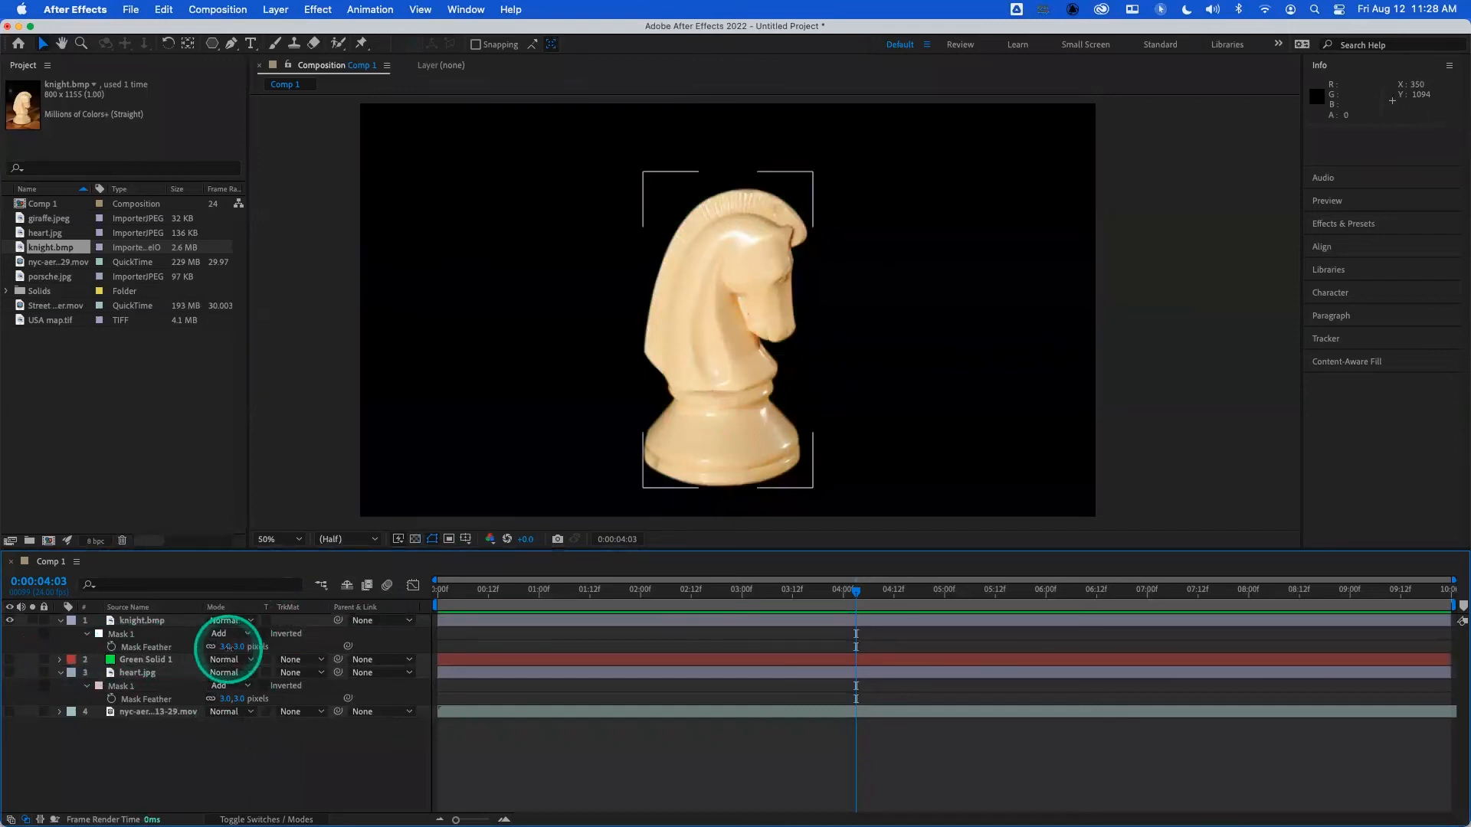
left_click_drag(228, 648, 242, 648)
left_click(279, 771)
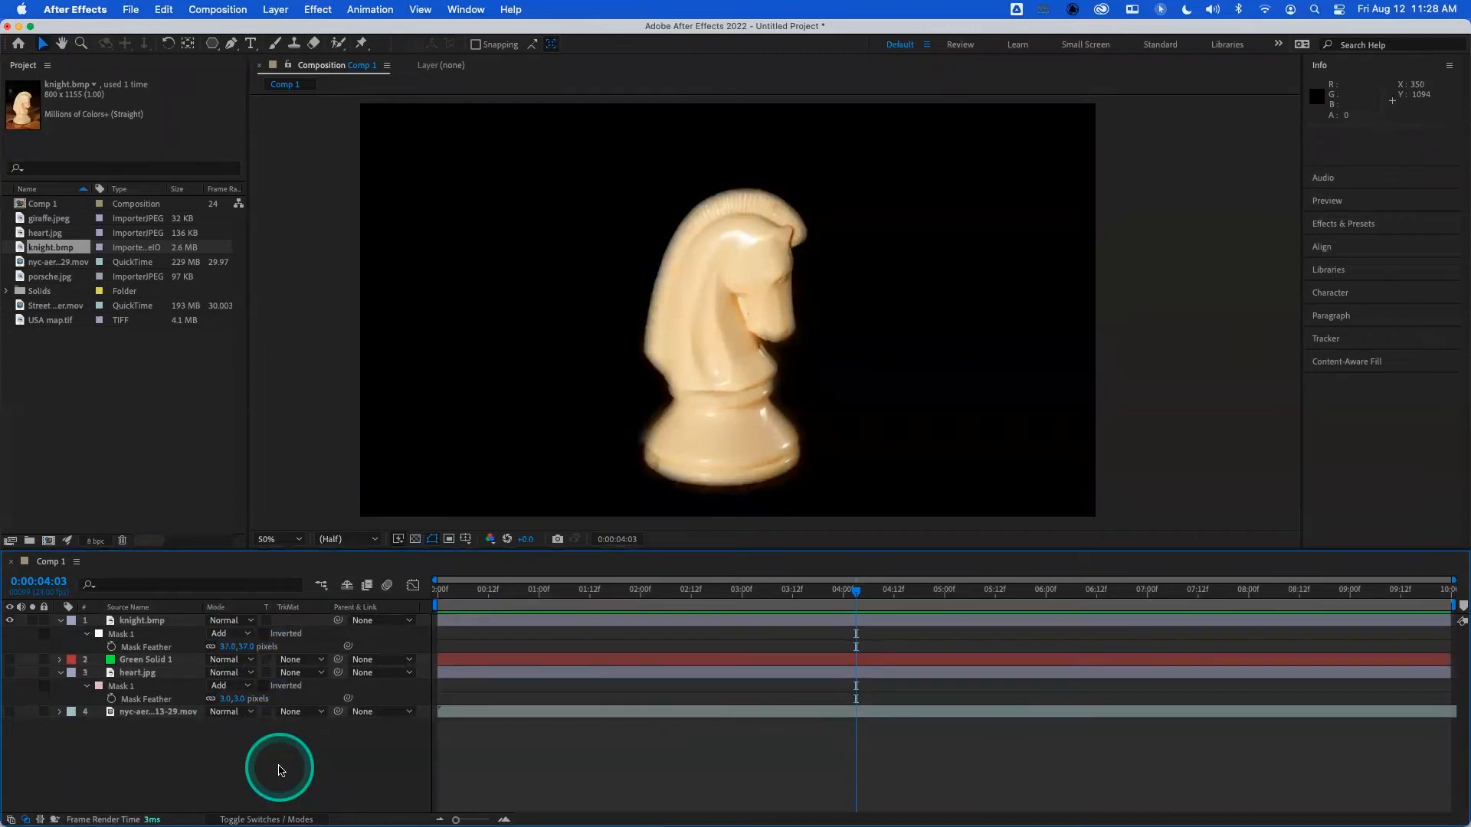
- Reset the knight's mask feather to 3 pixels and show the Green Solid 1 layer
mouse_move(221, 648)
left_mouse_down()
mouse_move(203, 644)
mouse_move(237, 650)
left_mouse_up()
left_click(228, 650)
type("3")
key("Return")
left_click(298, 749)
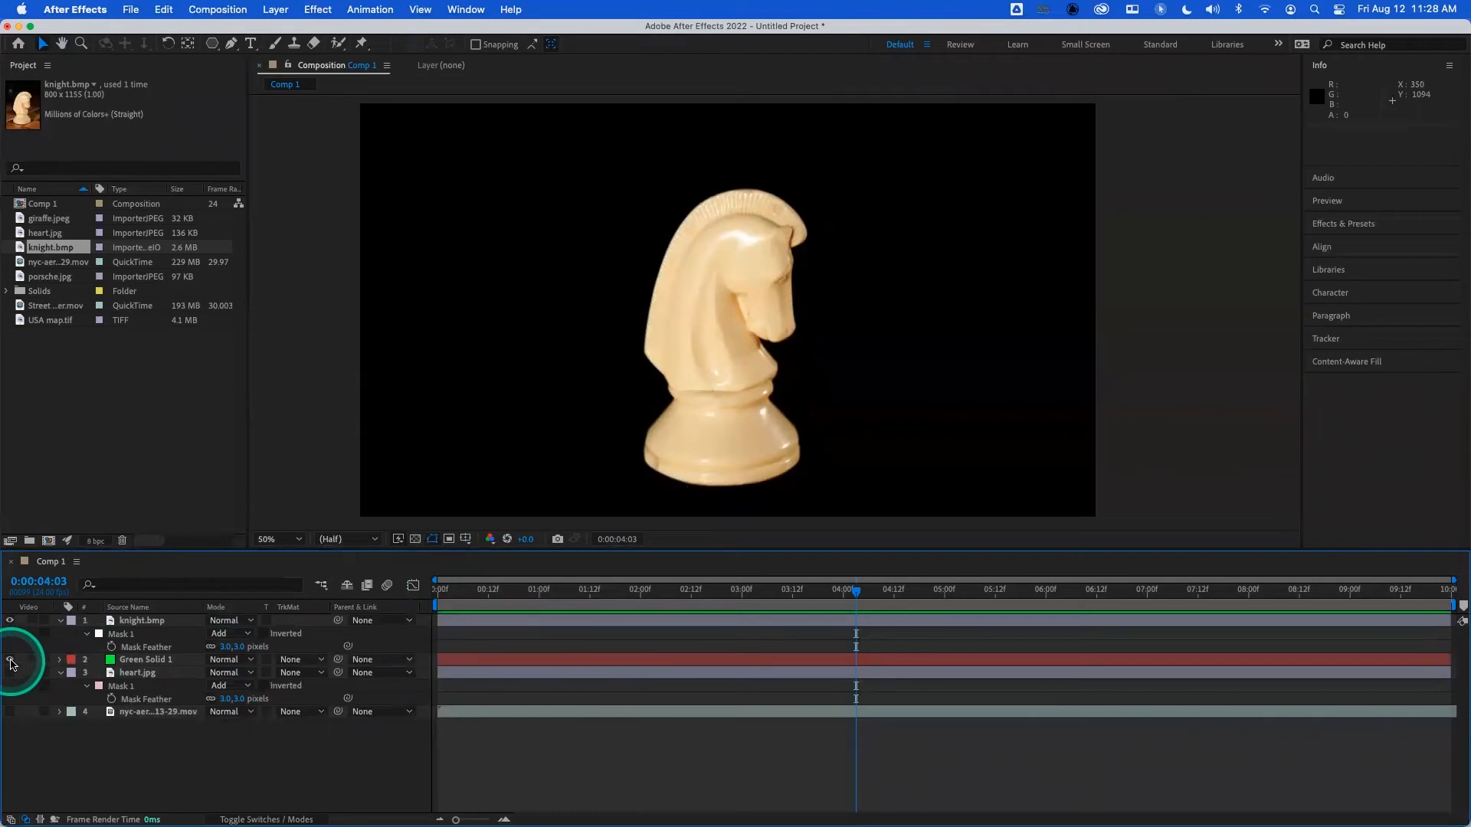
left_click(10, 660)
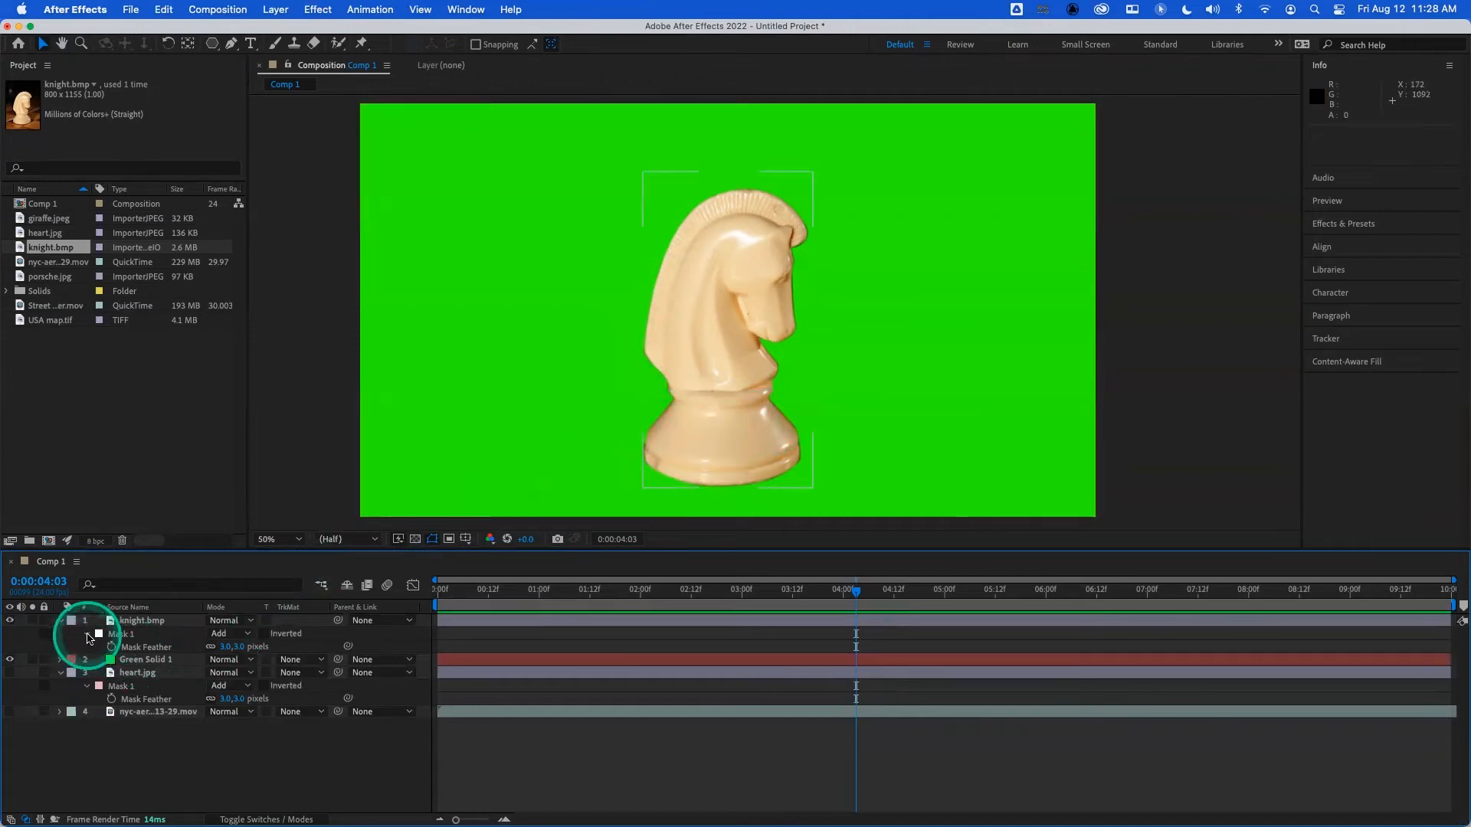
- Reveal all properties of the knight's Mask 1 and set its mask expansion to -2 pixels
left_click(87, 635)
left_click(87, 634)
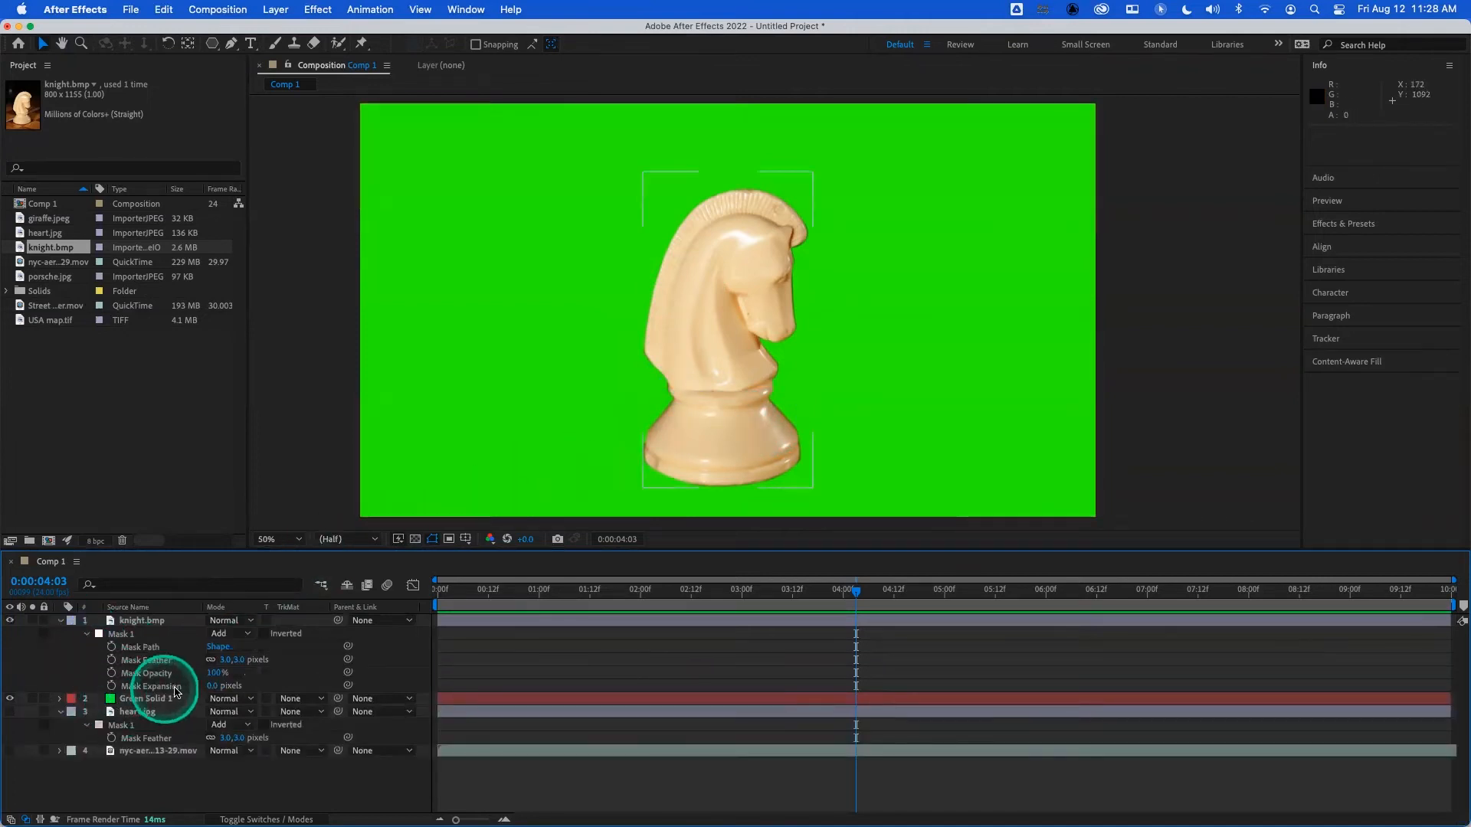
left_click(214, 685)
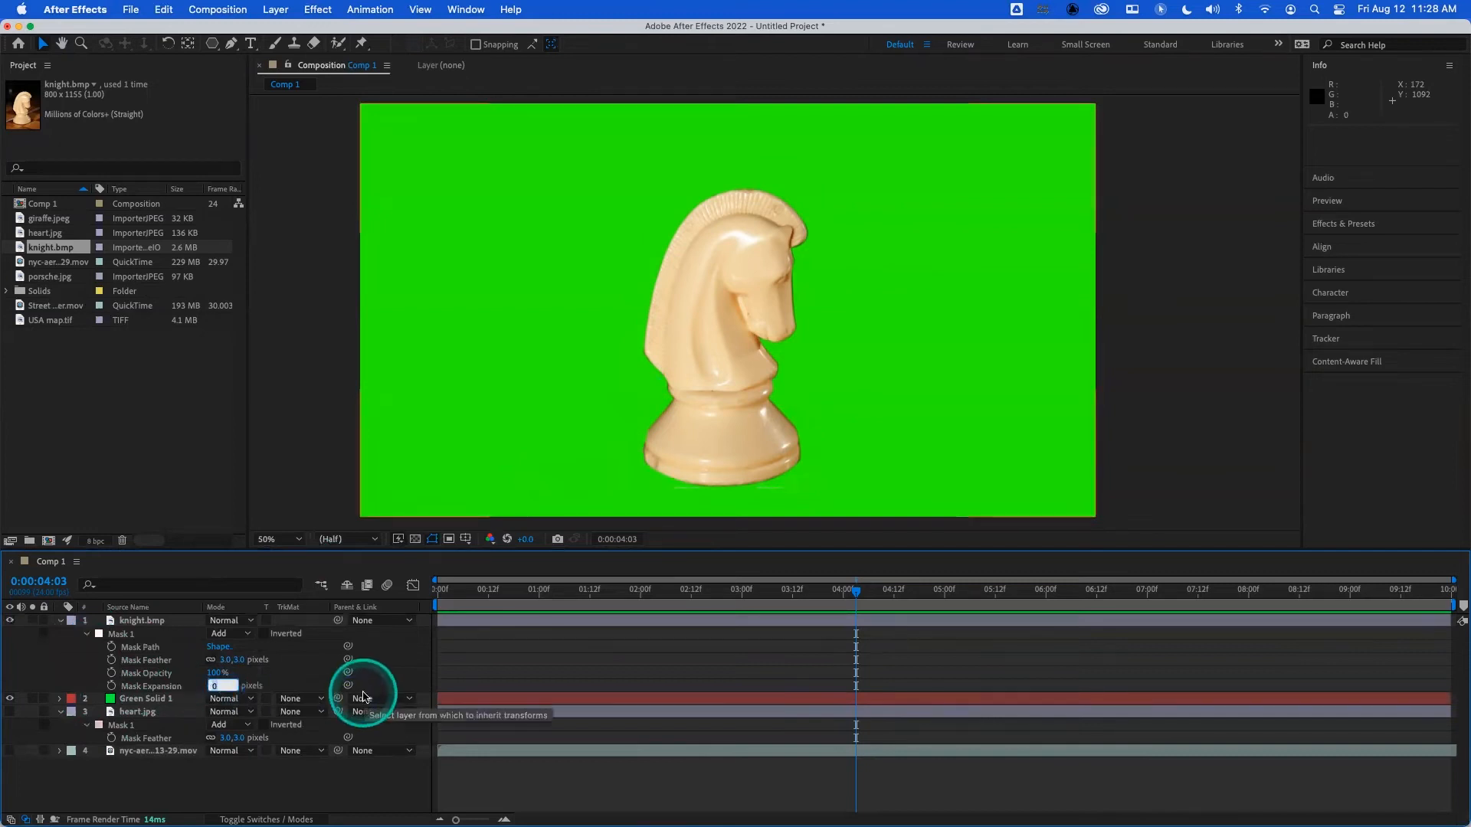
type("-1")
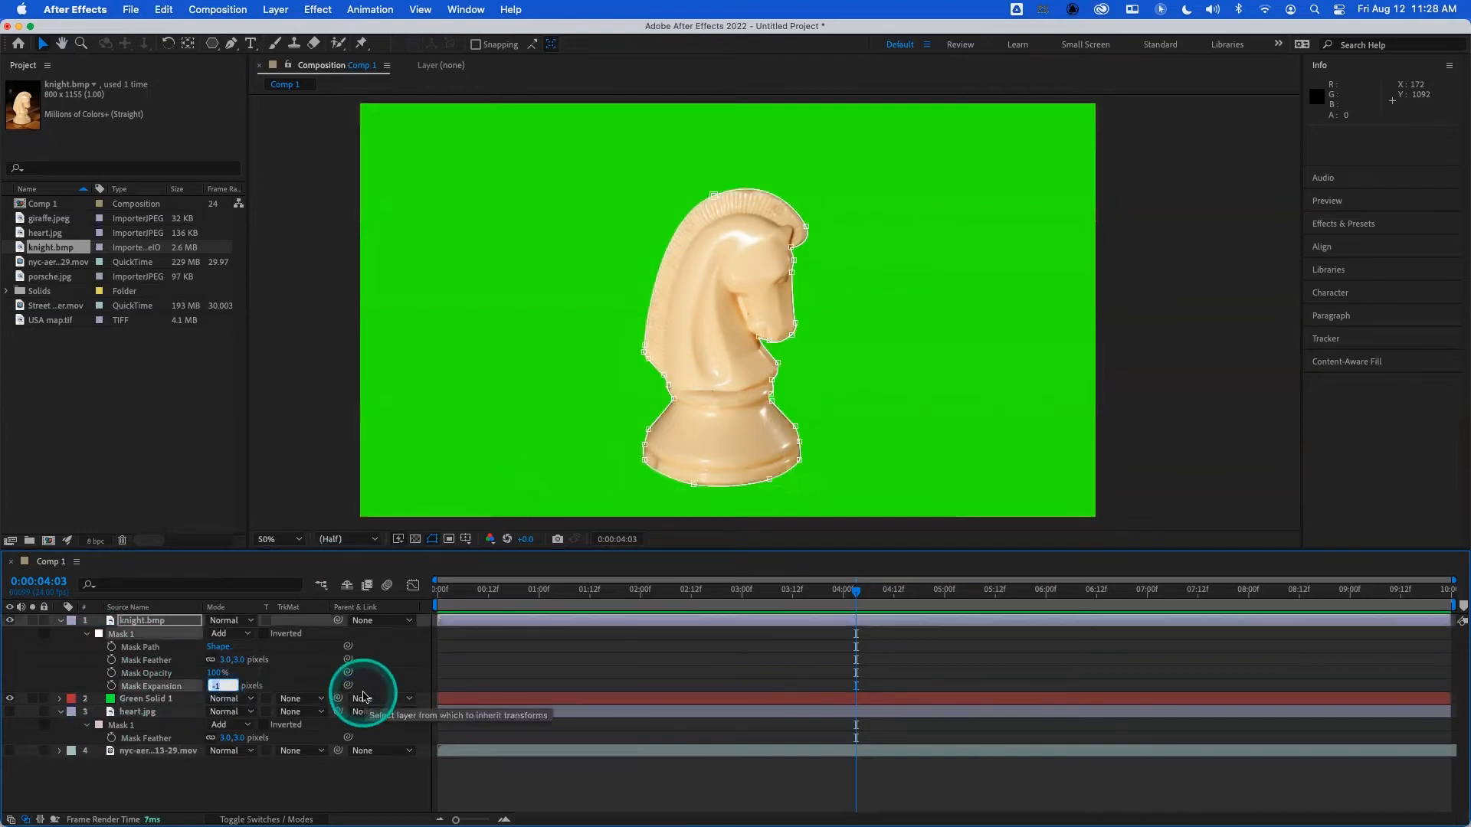
left_click(365, 780)
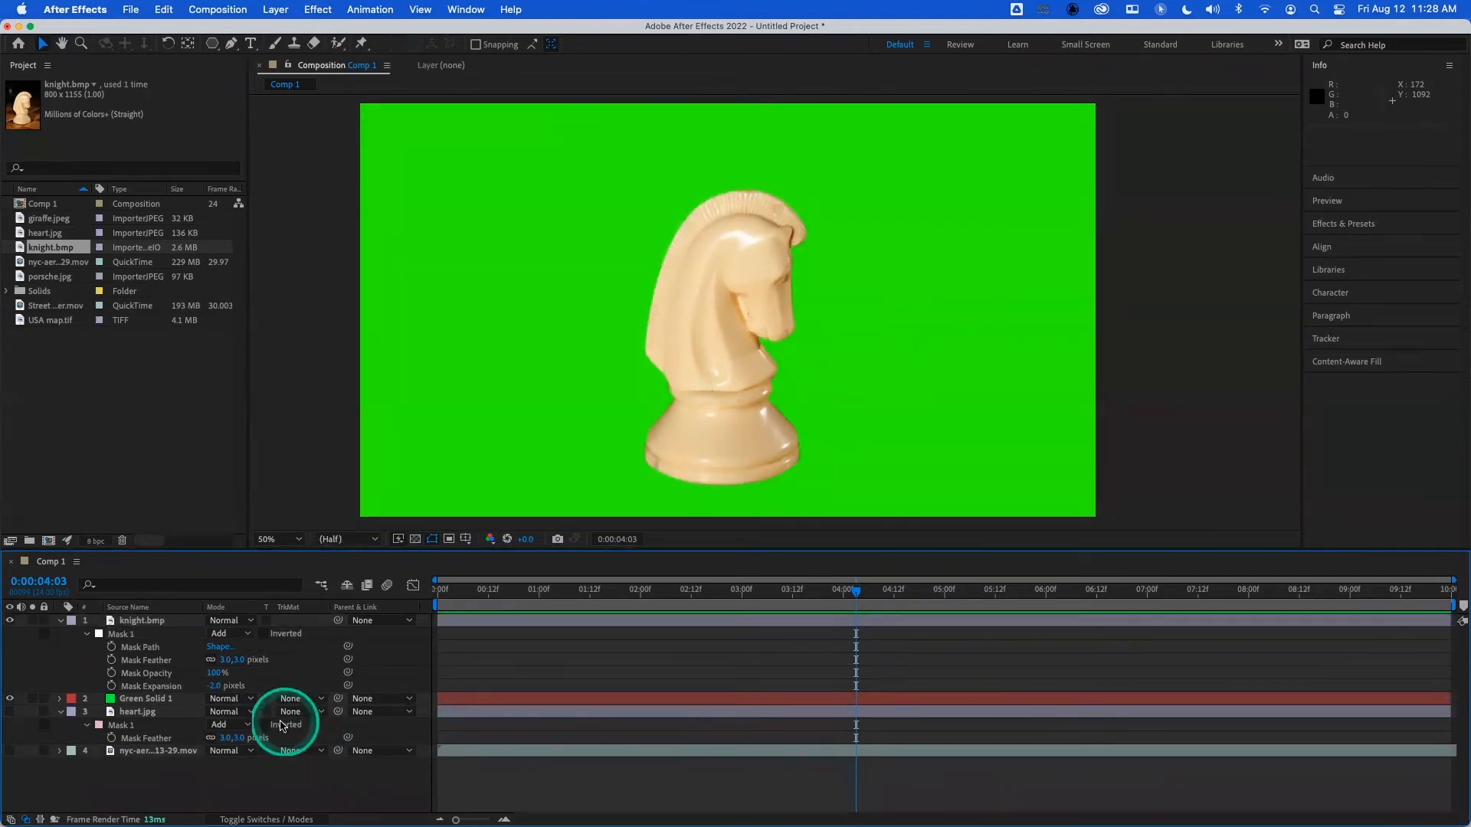
- Compare the knight's edge with a mask expansion of 0 and -2 pixels by entering 0, then undoing and redoing the change
left_click(219, 686)
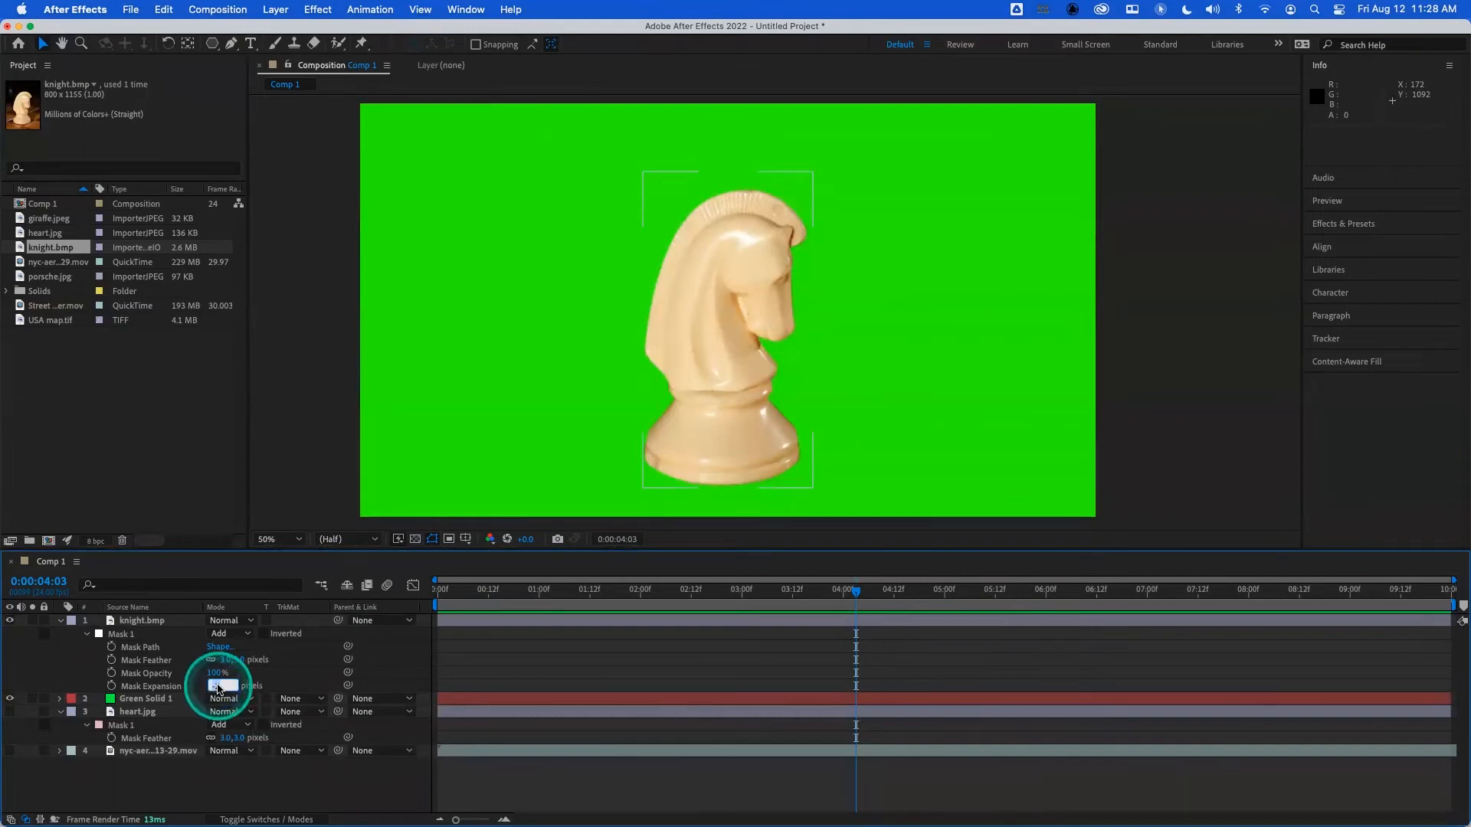
type("0")
key("Return")
left_click(249, 782)
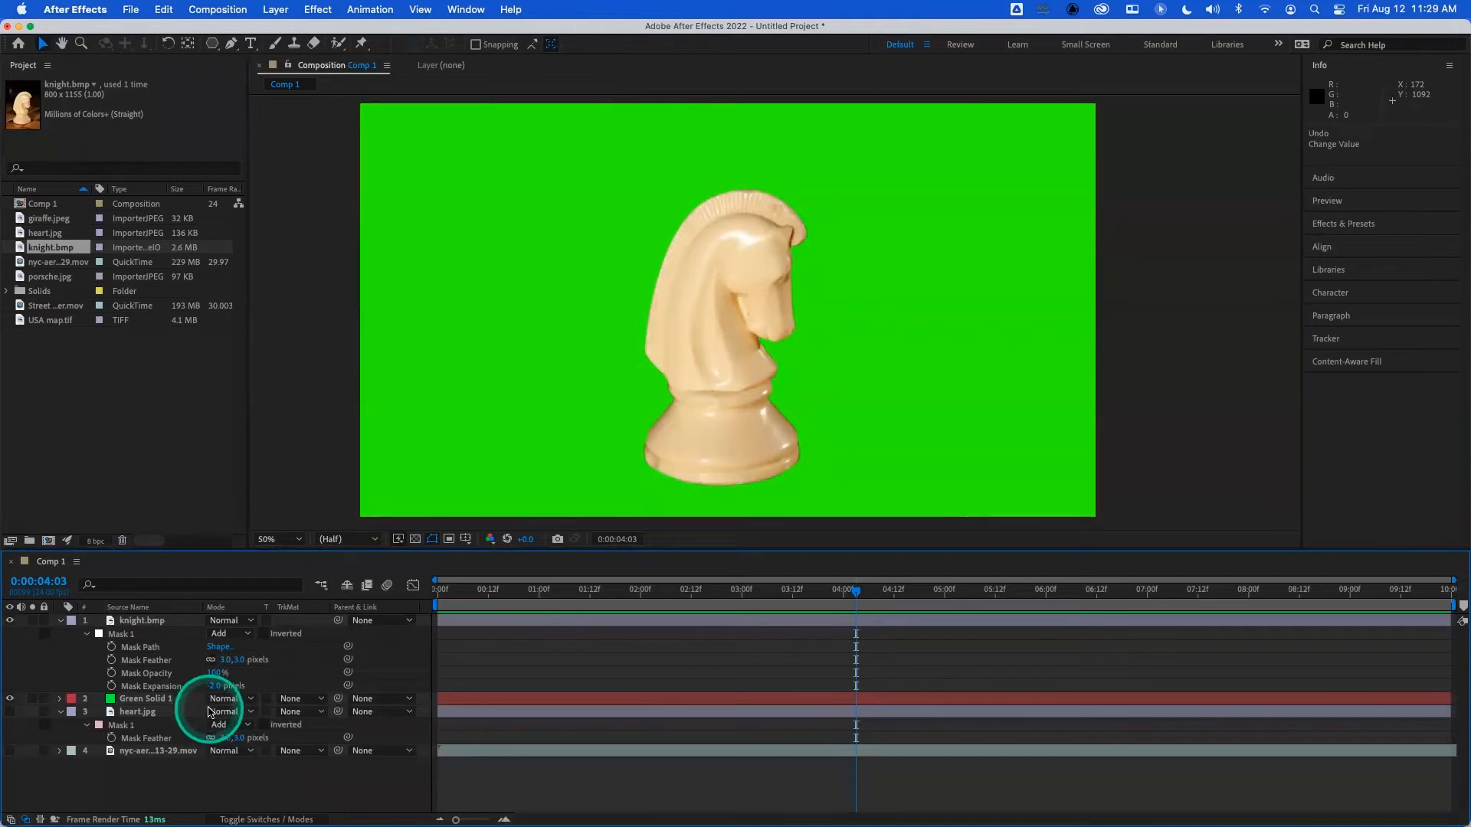
key("super+shift+z")
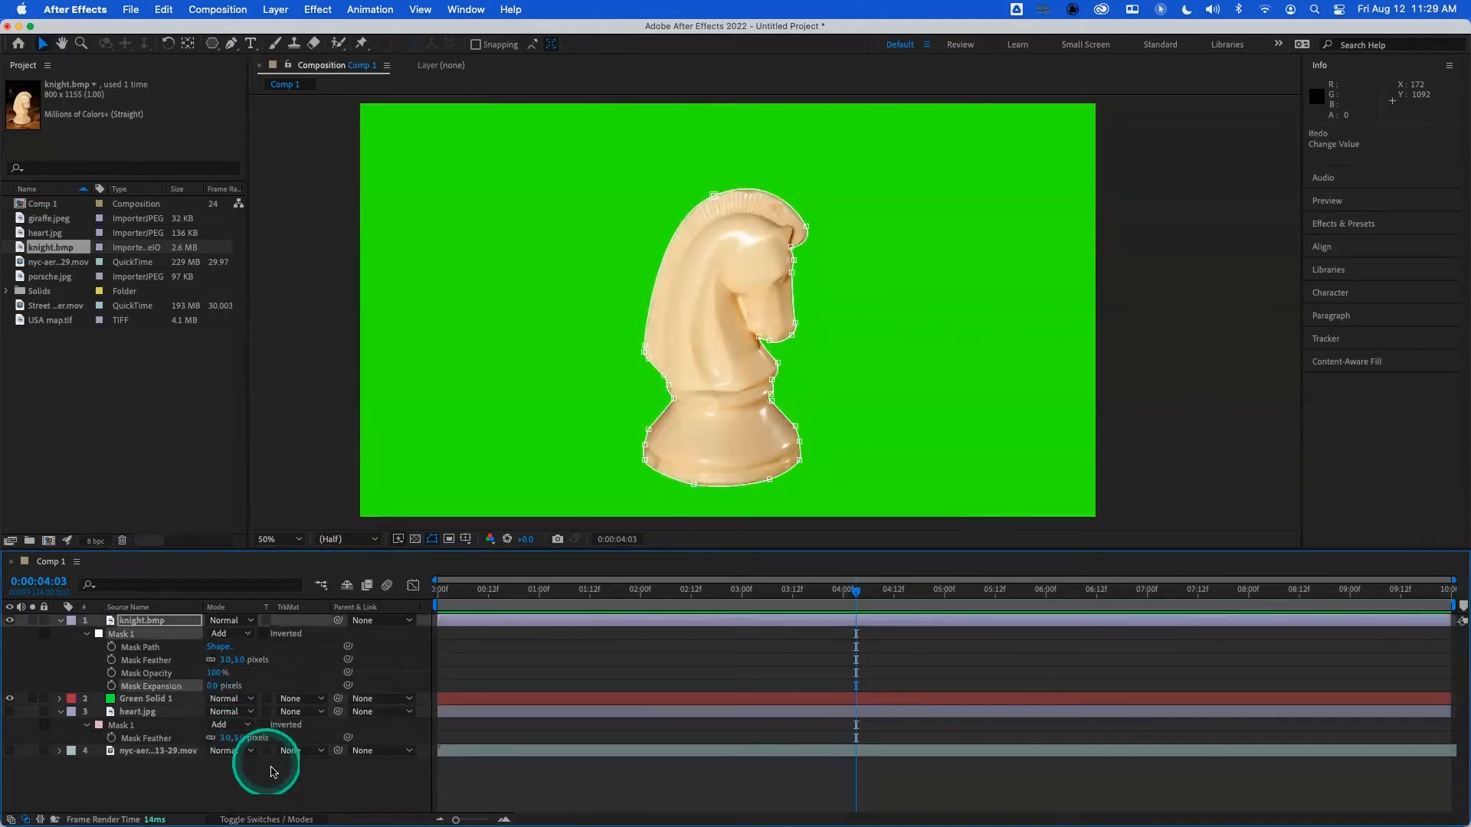
left_click(275, 778)
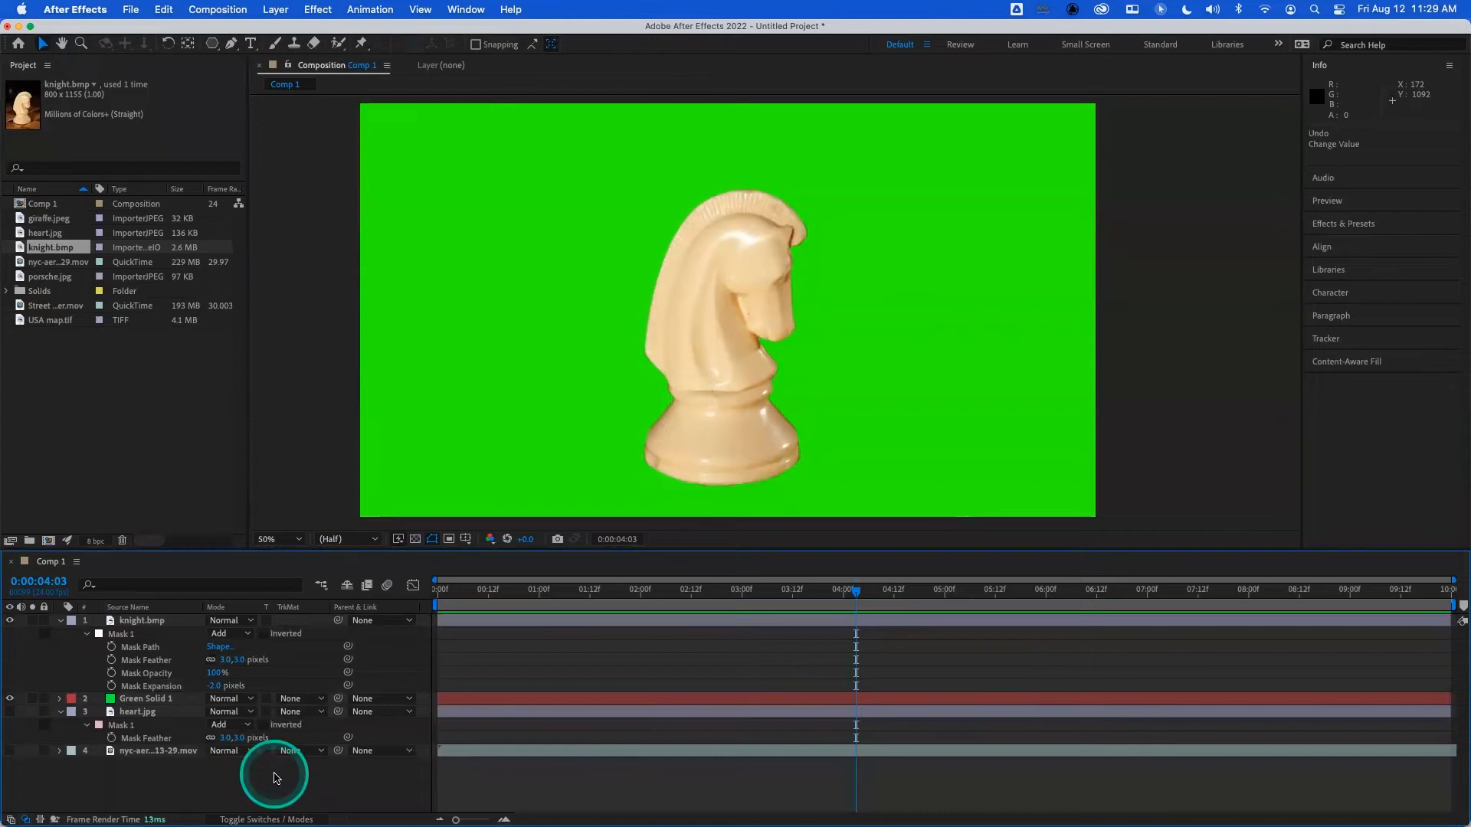
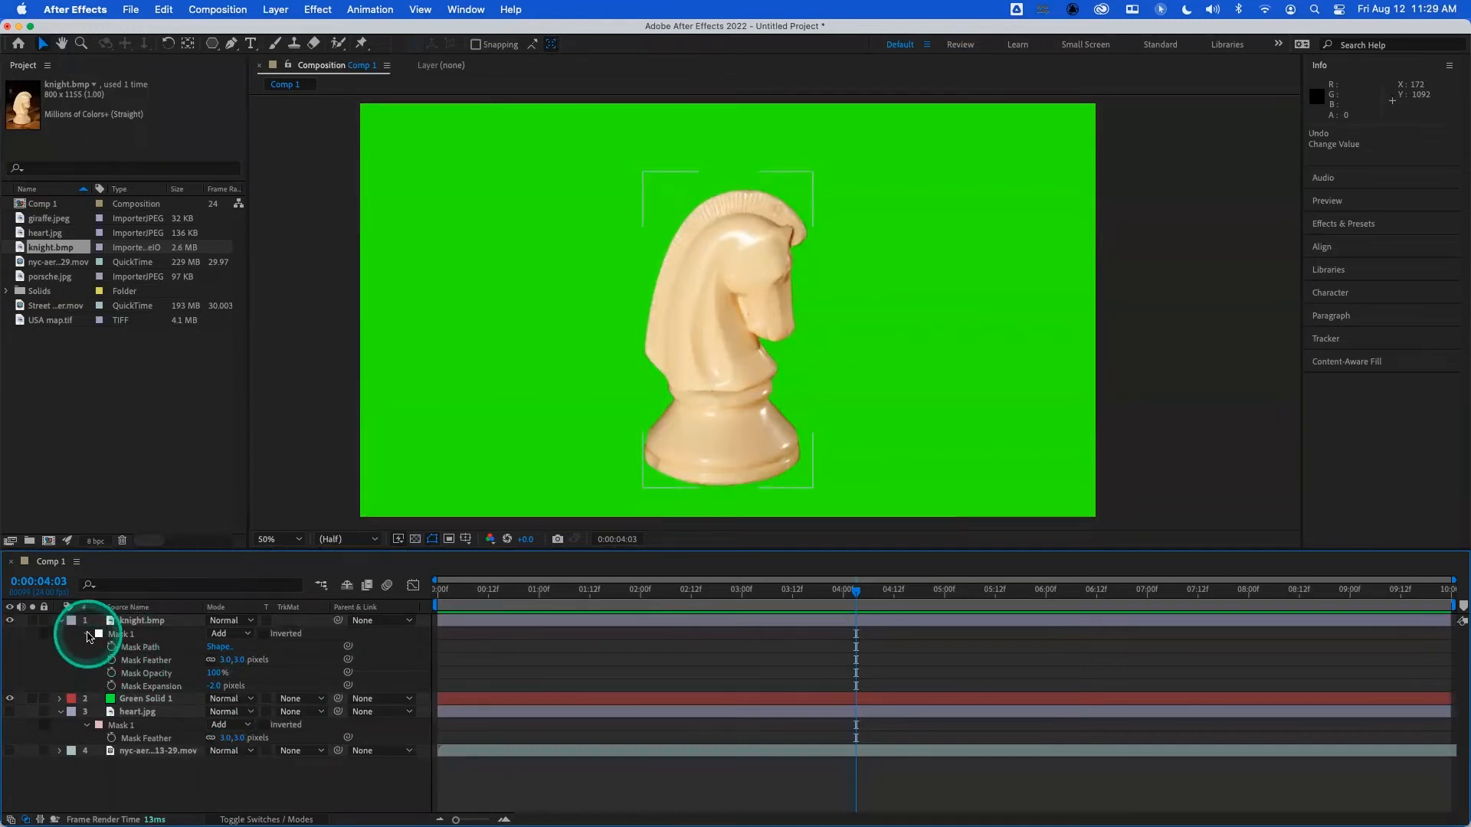
- Collapse the knight.bmp layer's mask properties and hide both the knight.bmp and Green Solid 1 layers
left_click(87, 635)
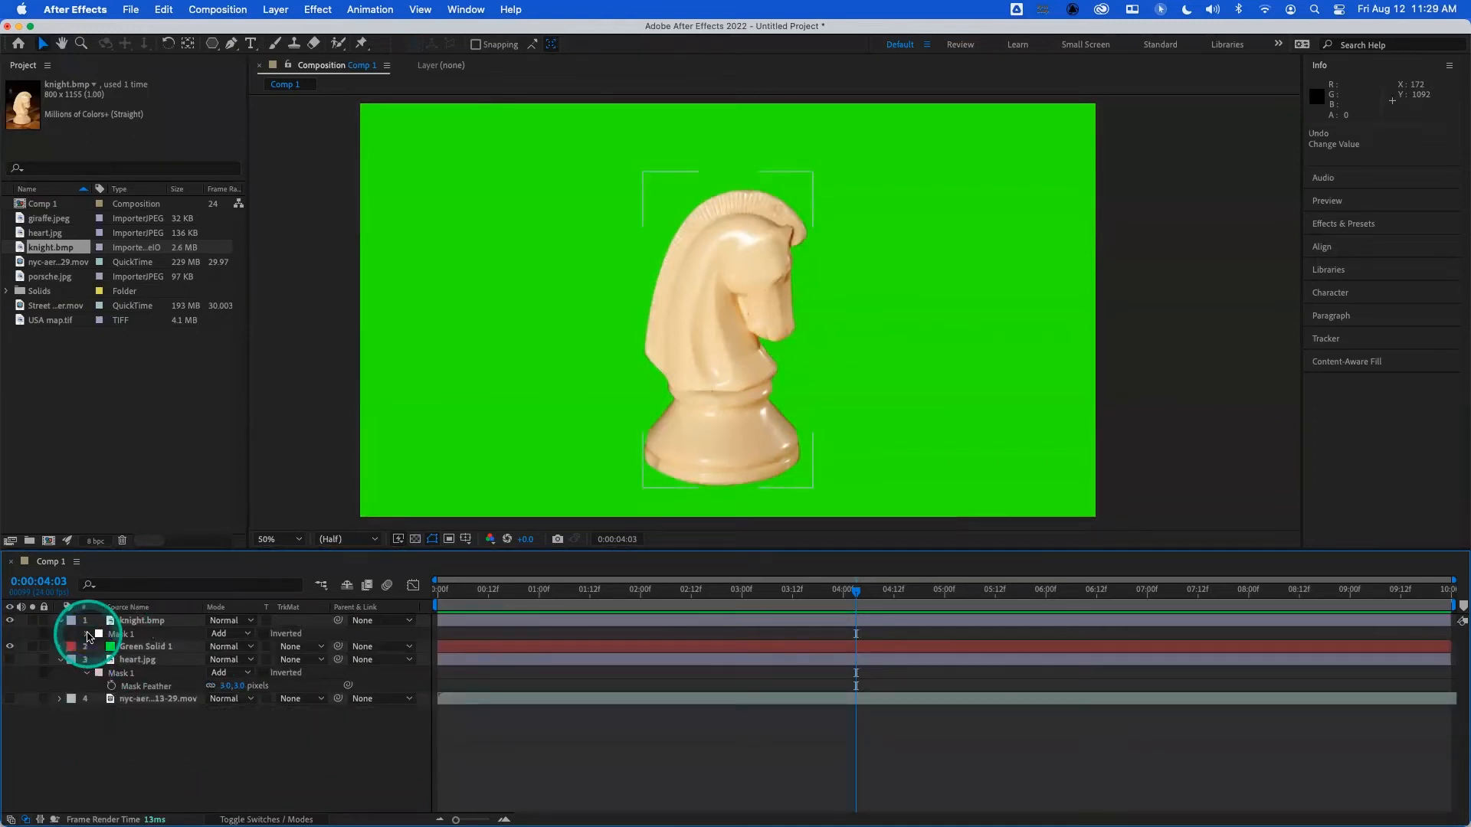
left_click(59, 620)
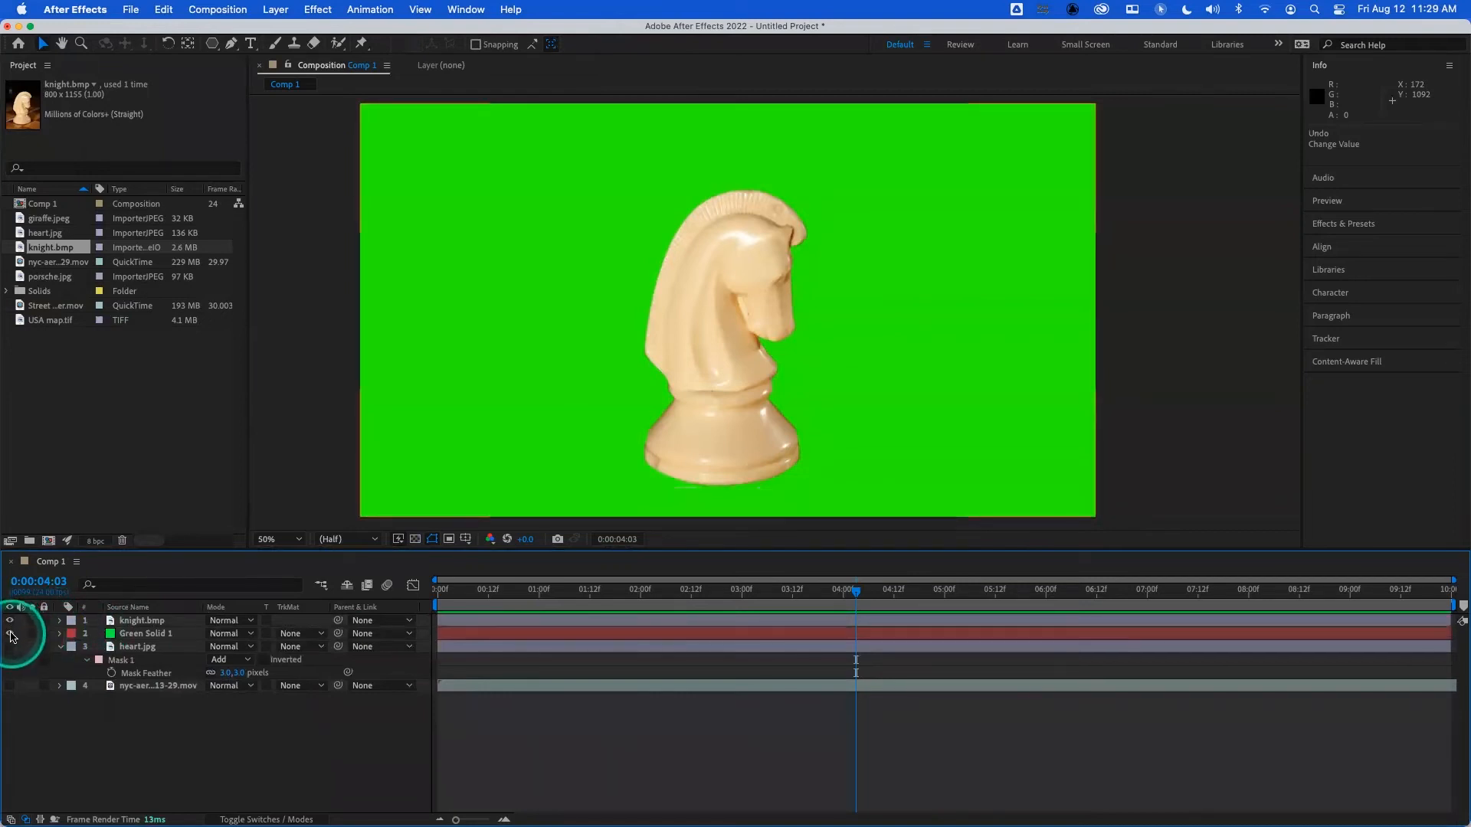
left_click(12, 636)
left_click(9, 620)
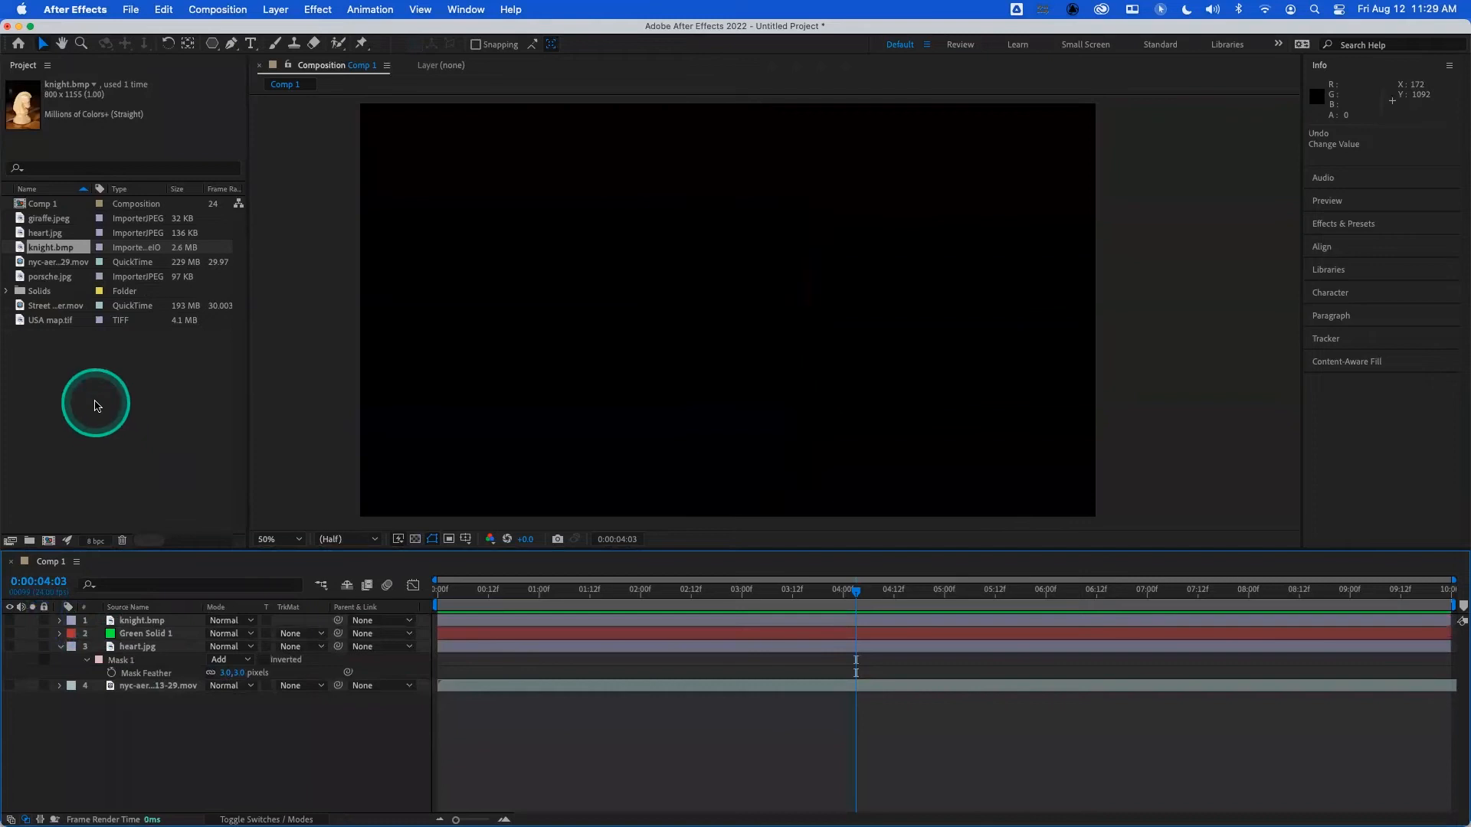
- Add porsche.jpg as the uppermost layer of Comp 1 and set its scale to 241%
left_click_drag(51, 277, 146, 618)
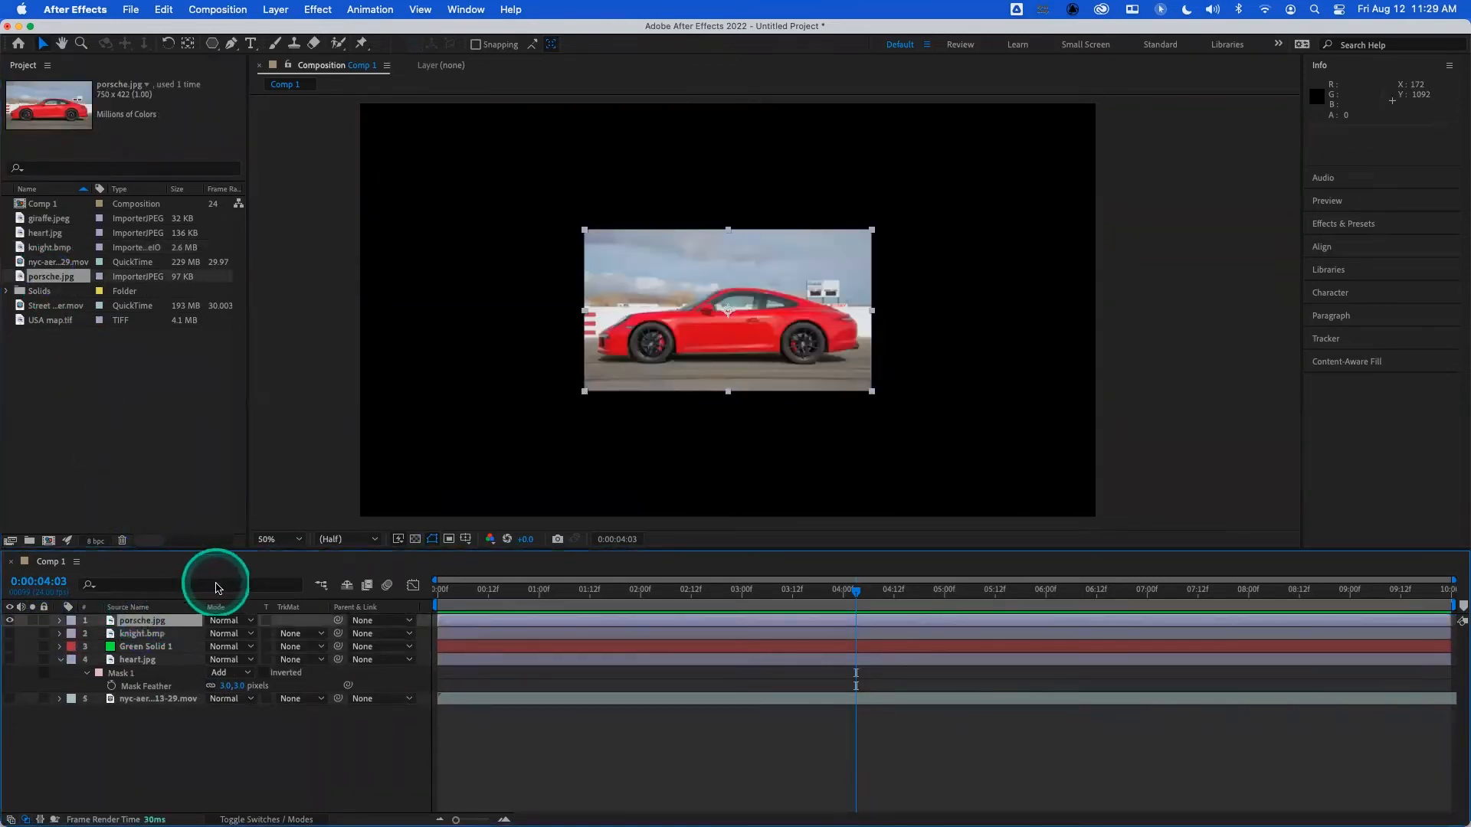
key("s")
left_click_drag(228, 636, 328, 623)
- Start a Pen tool mask on the porsche layer, tracing from the hood over the windshield and roof to the rear deck
left_click(232, 44)
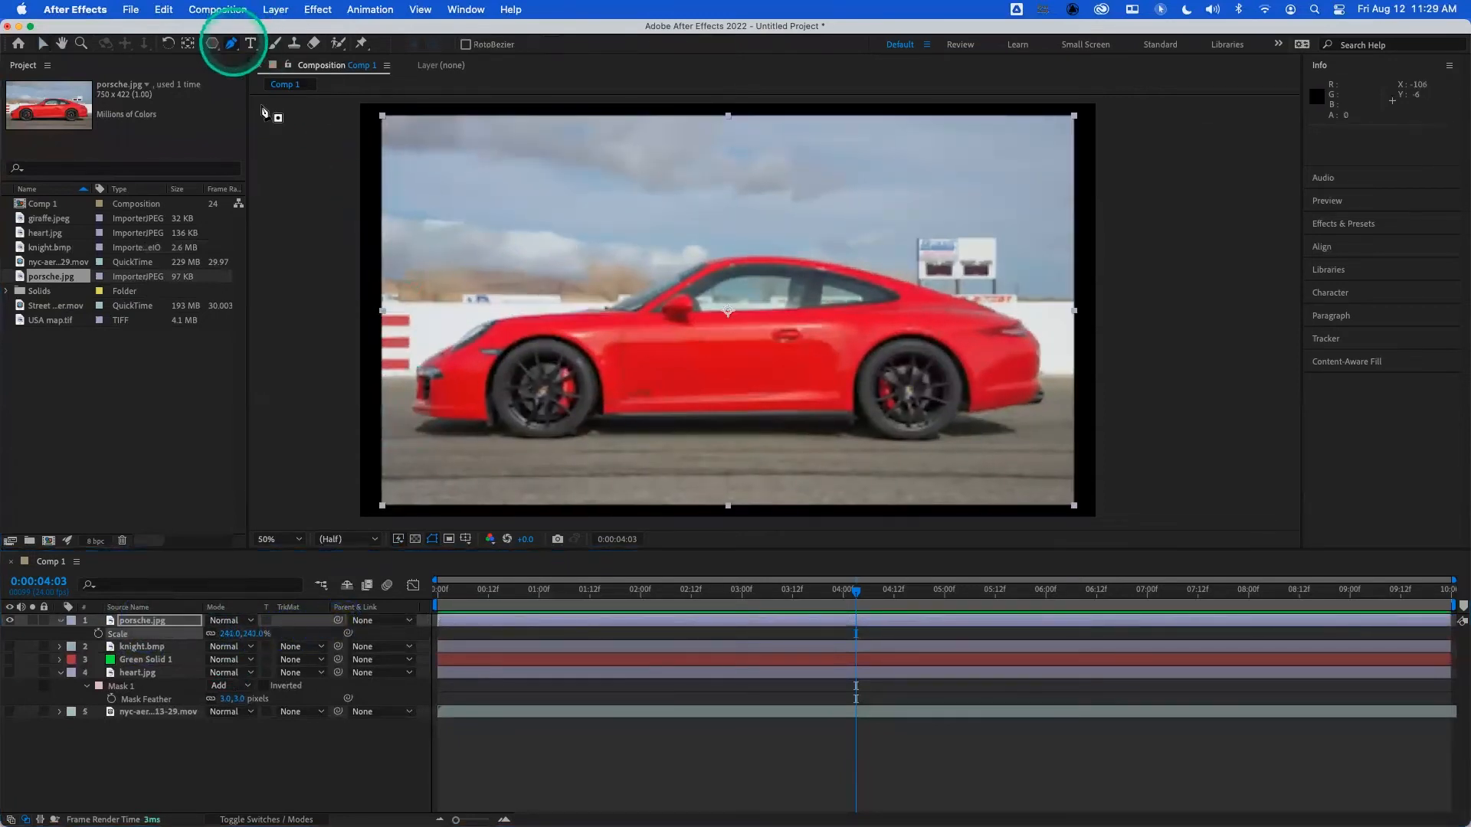
left_click(497, 318)
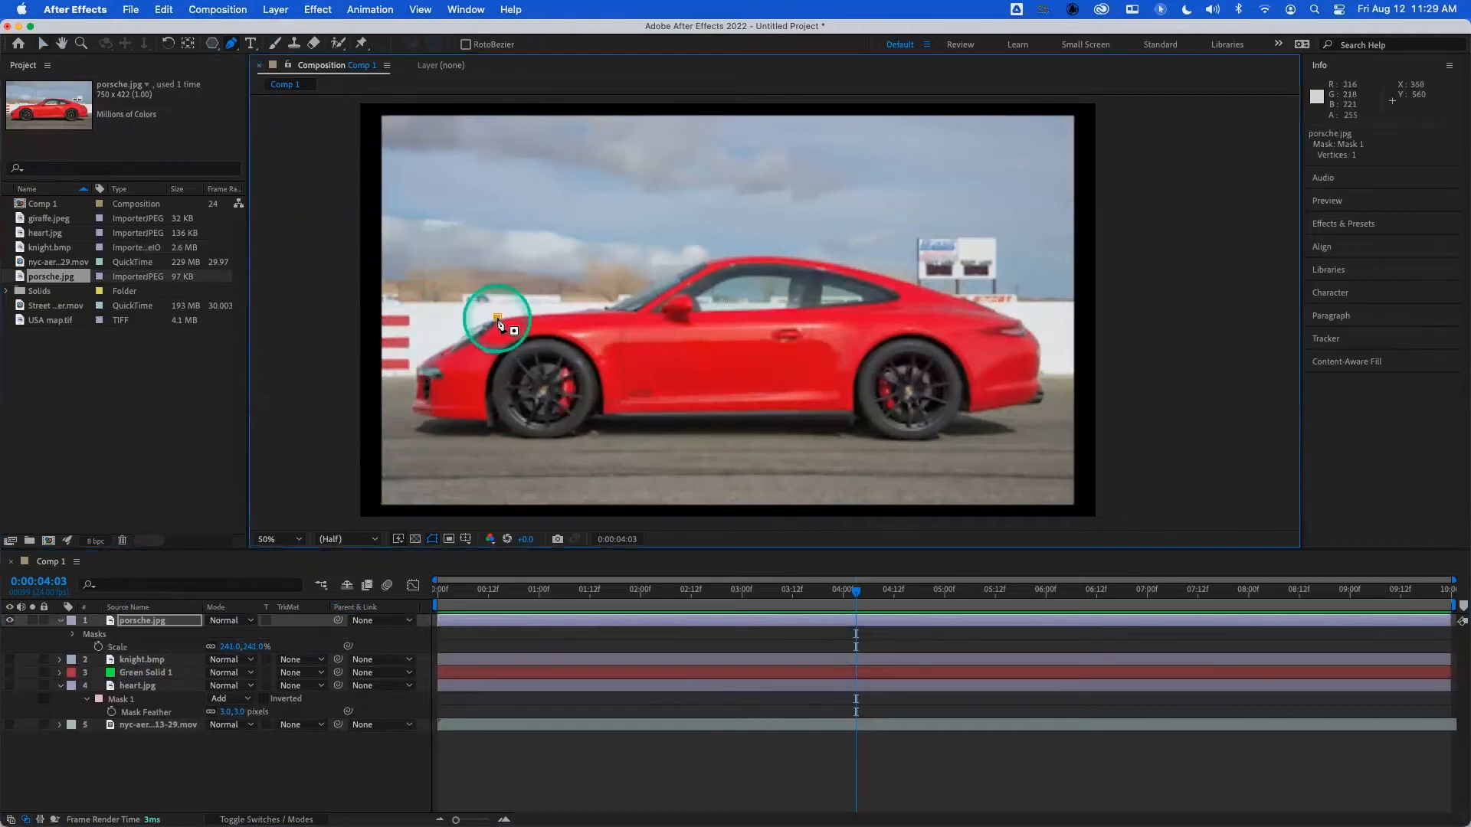
left_click(605, 308)
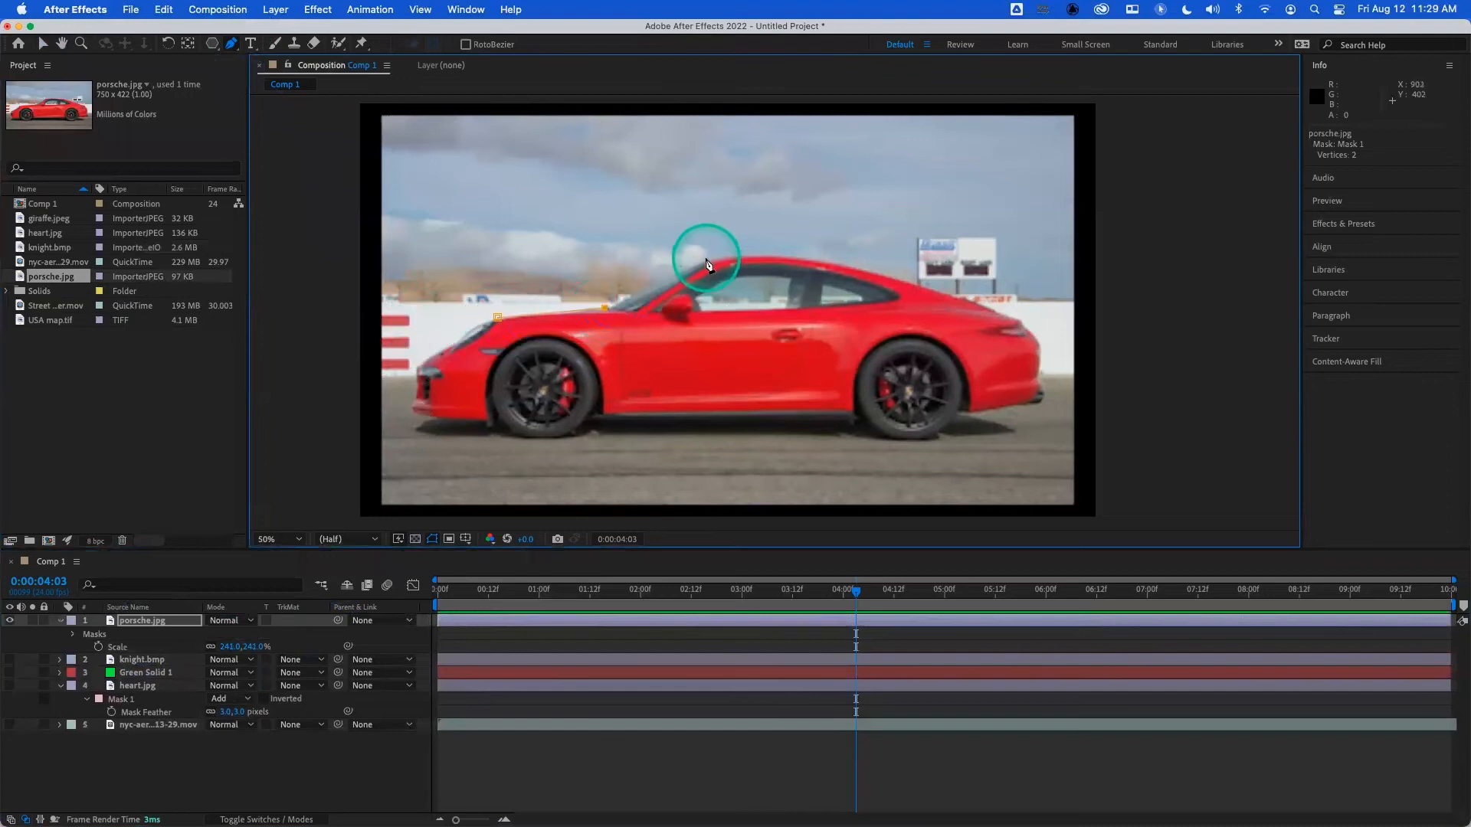
left_click(706, 260)
left_click(818, 261)
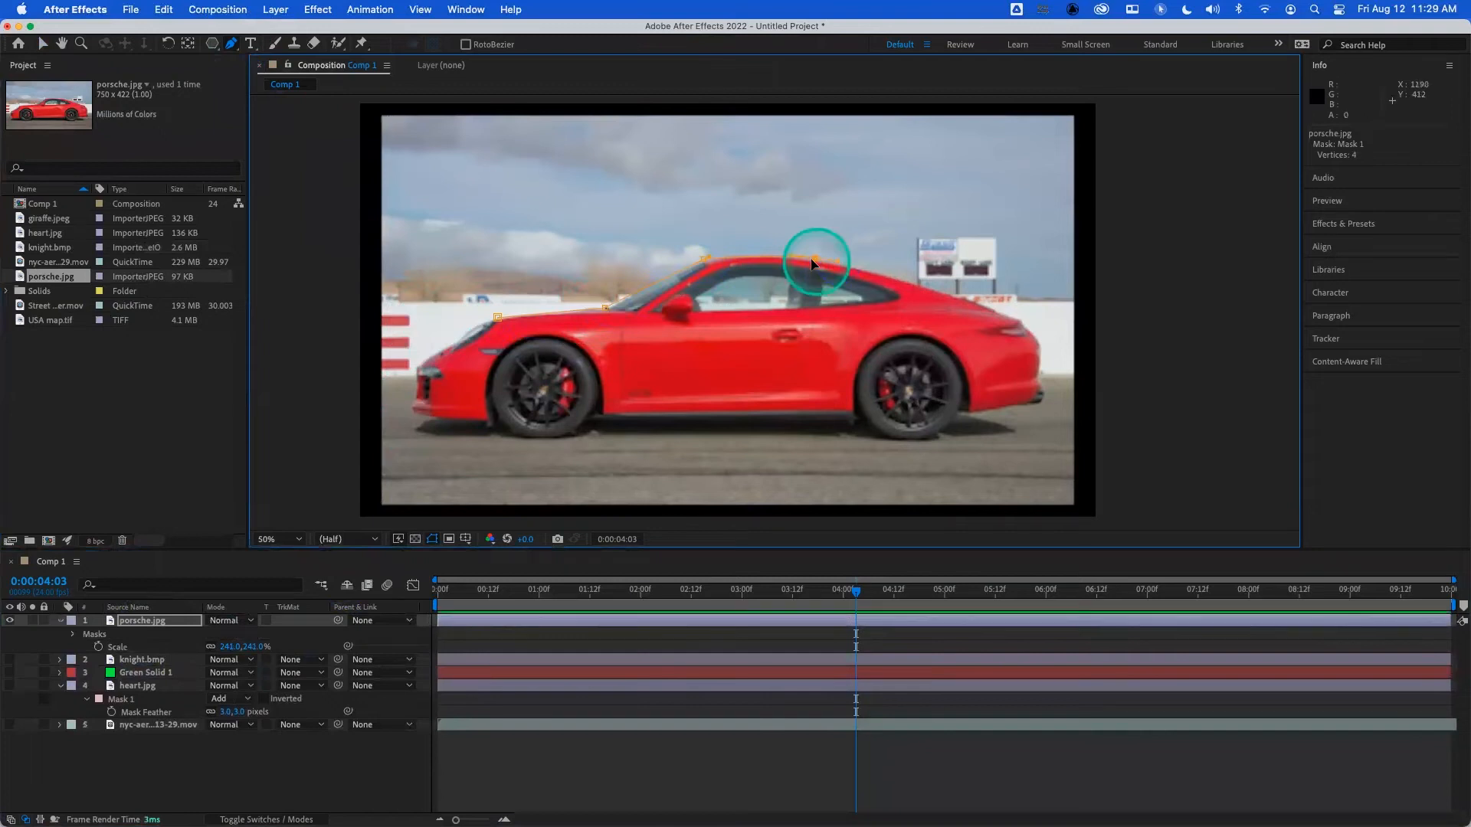
left_click(817, 261, "alt")
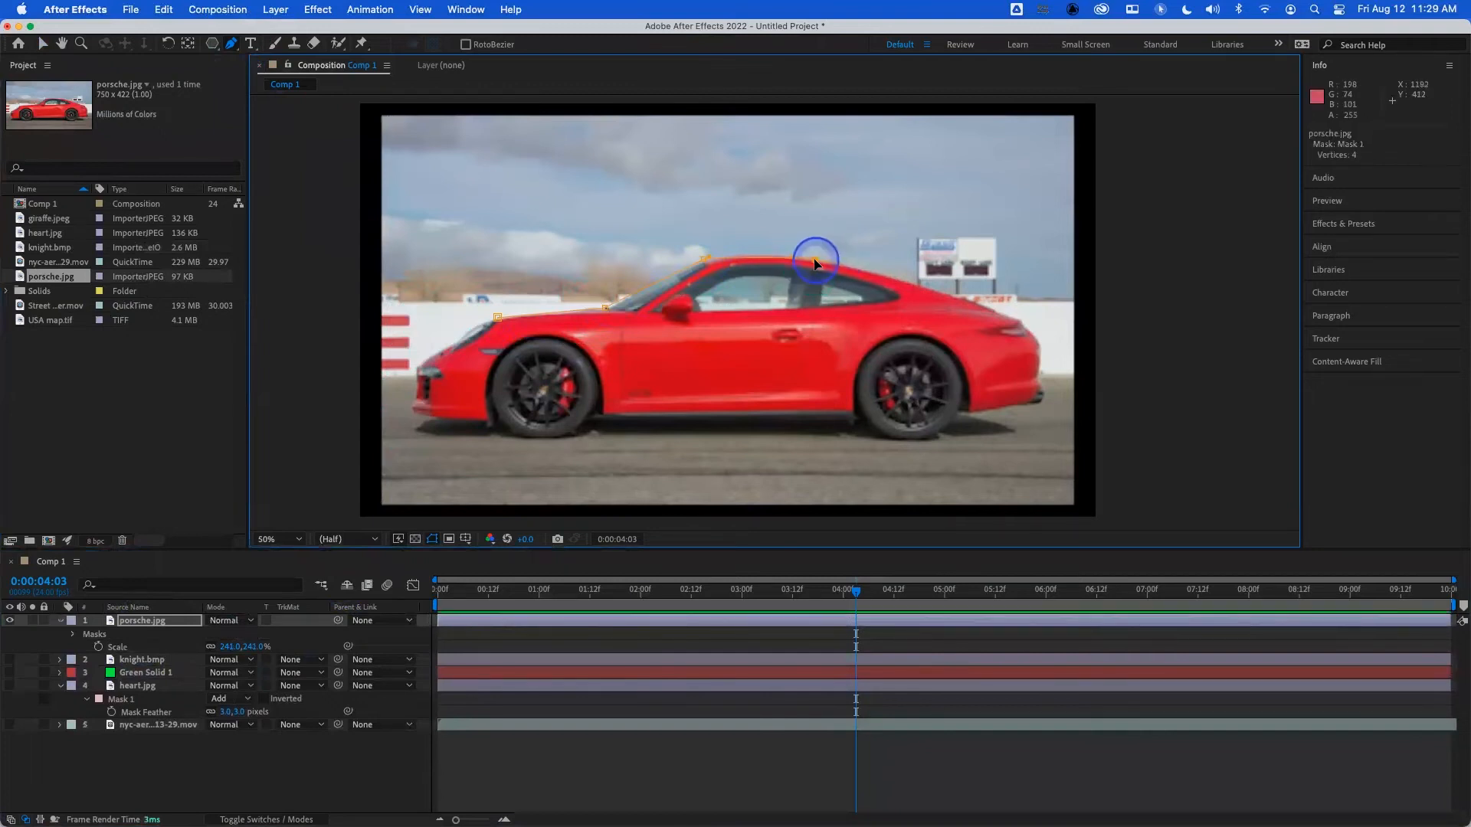
left_click(994, 310)
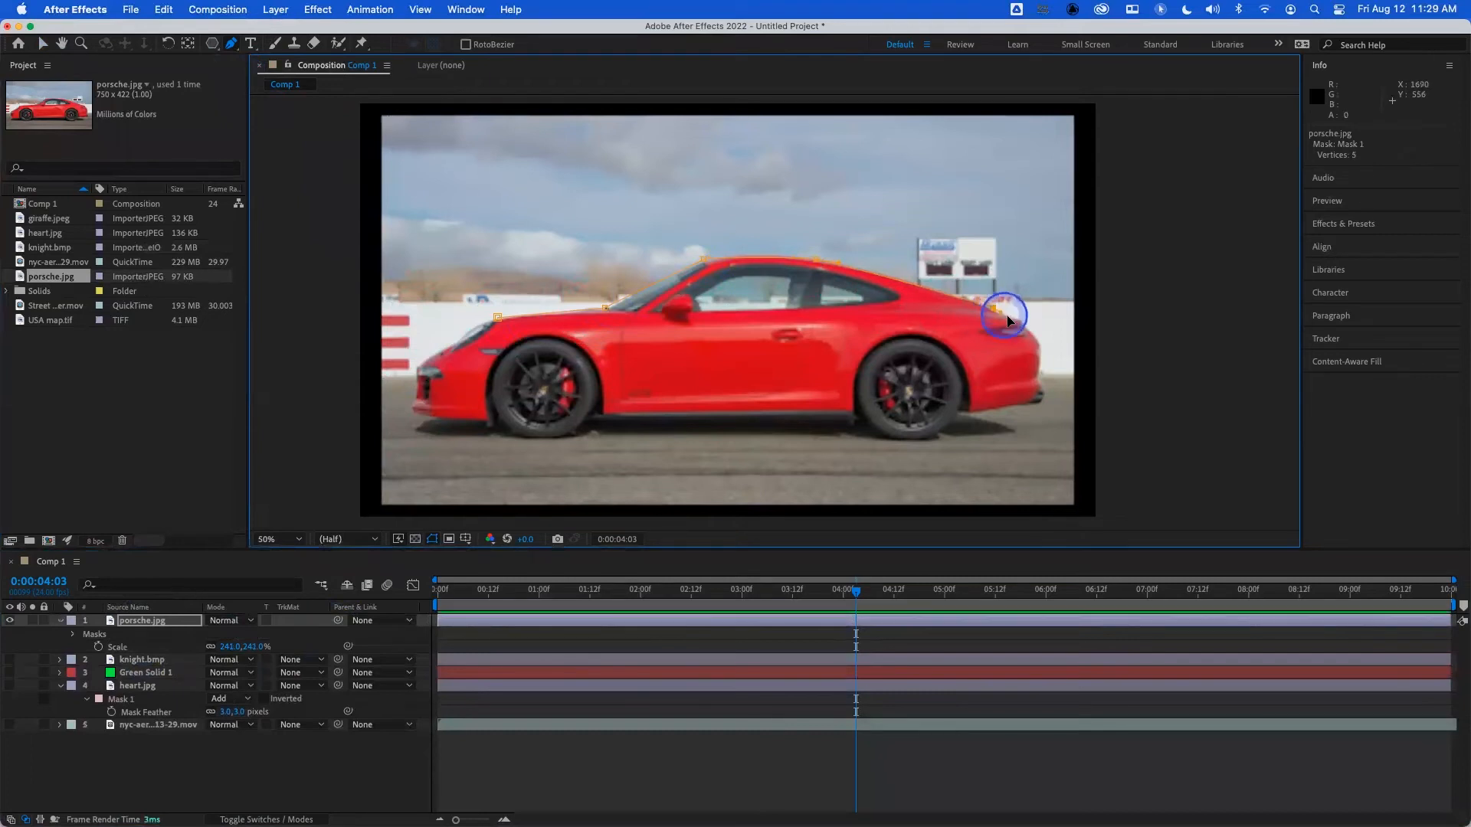
- Continue the car mask down around the tail and rear bumper to the back of the rear wheel
left_click(1042, 347)
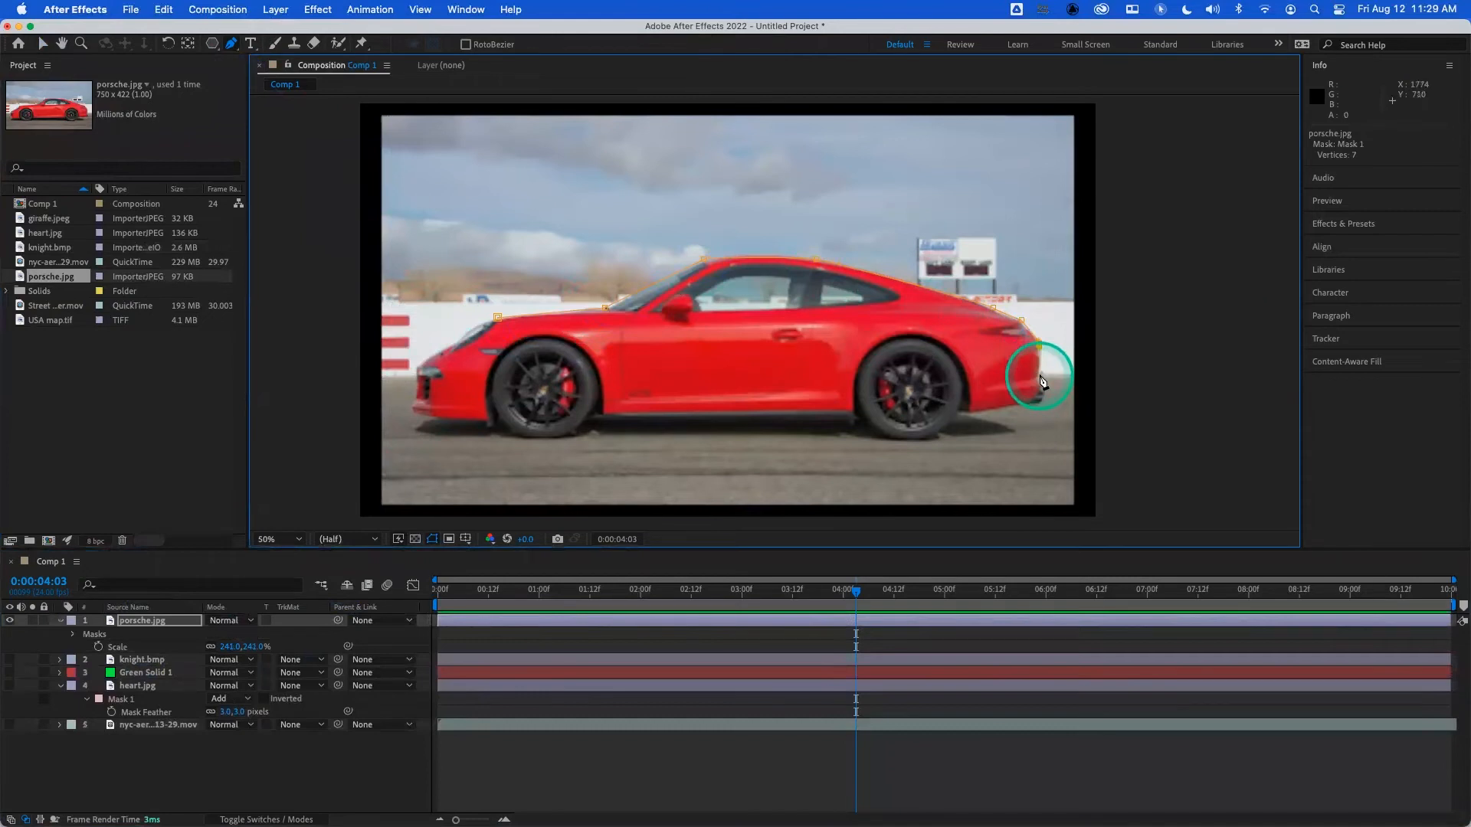
left_click(1038, 376)
left_click(1041, 391)
left_click(1039, 406)
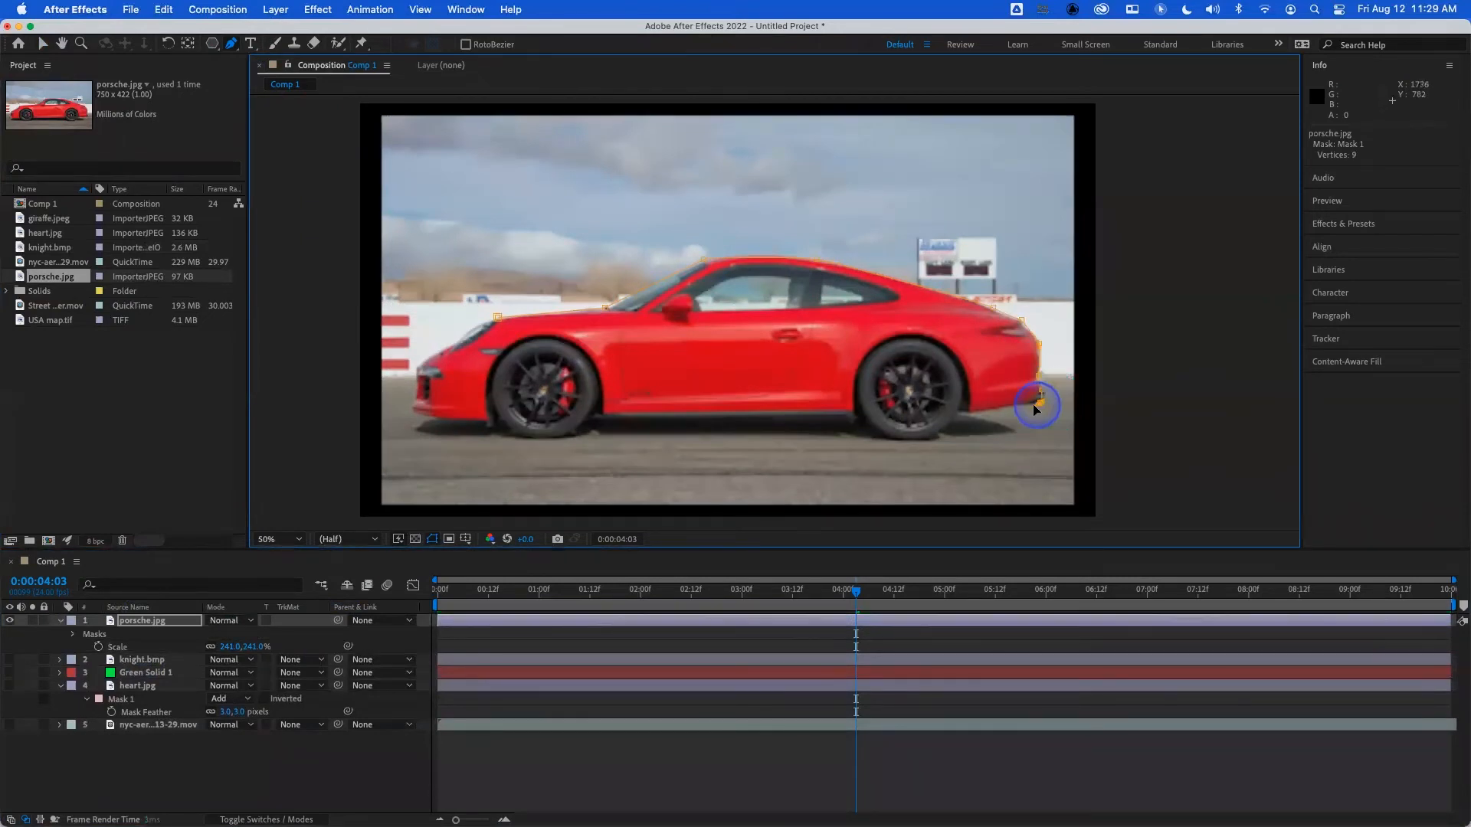
left_click_drag(1033, 407, 1025, 407)
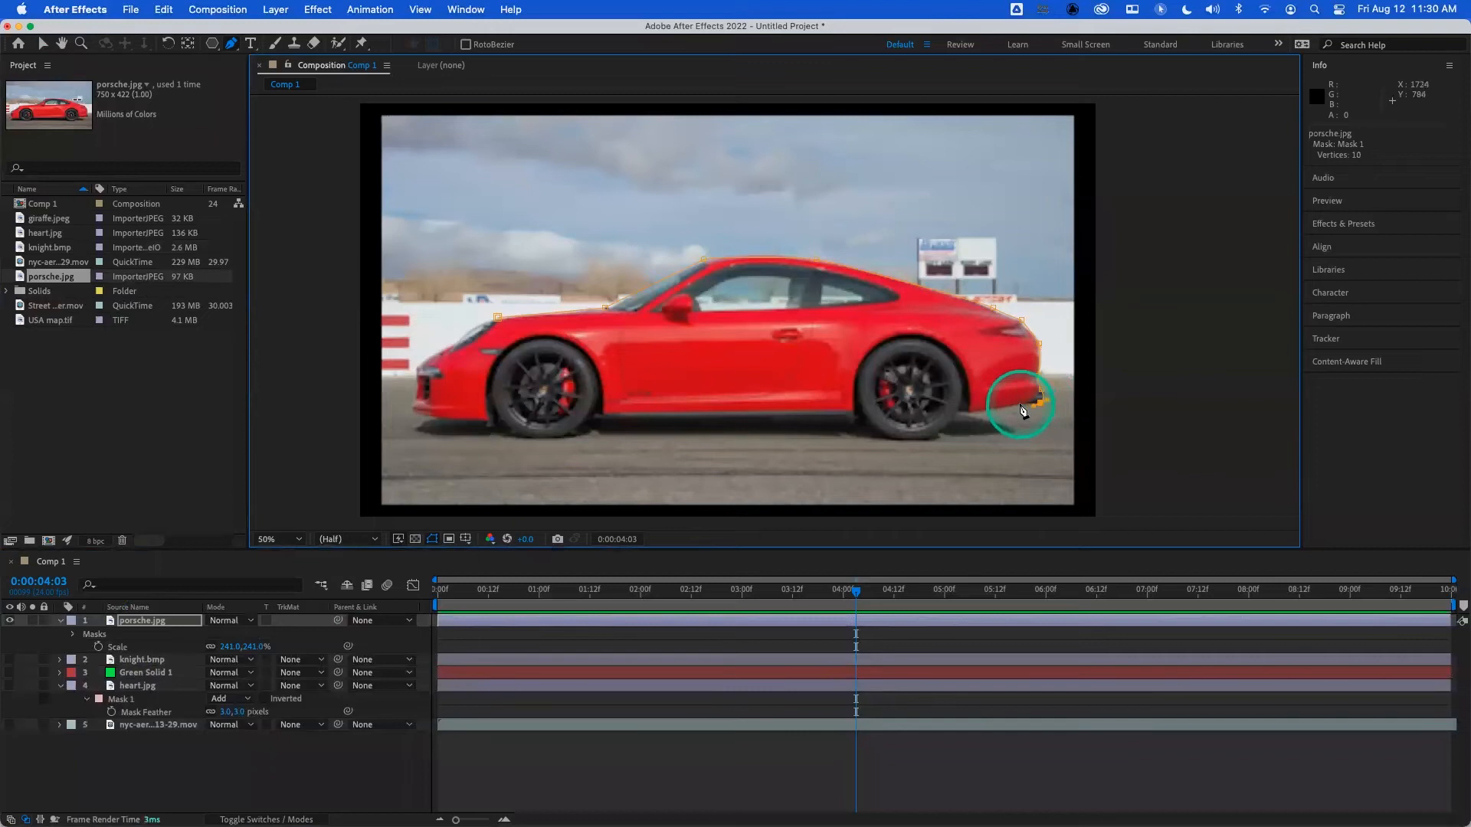
left_click(1022, 405)
left_click(979, 413)
left_click(960, 414)
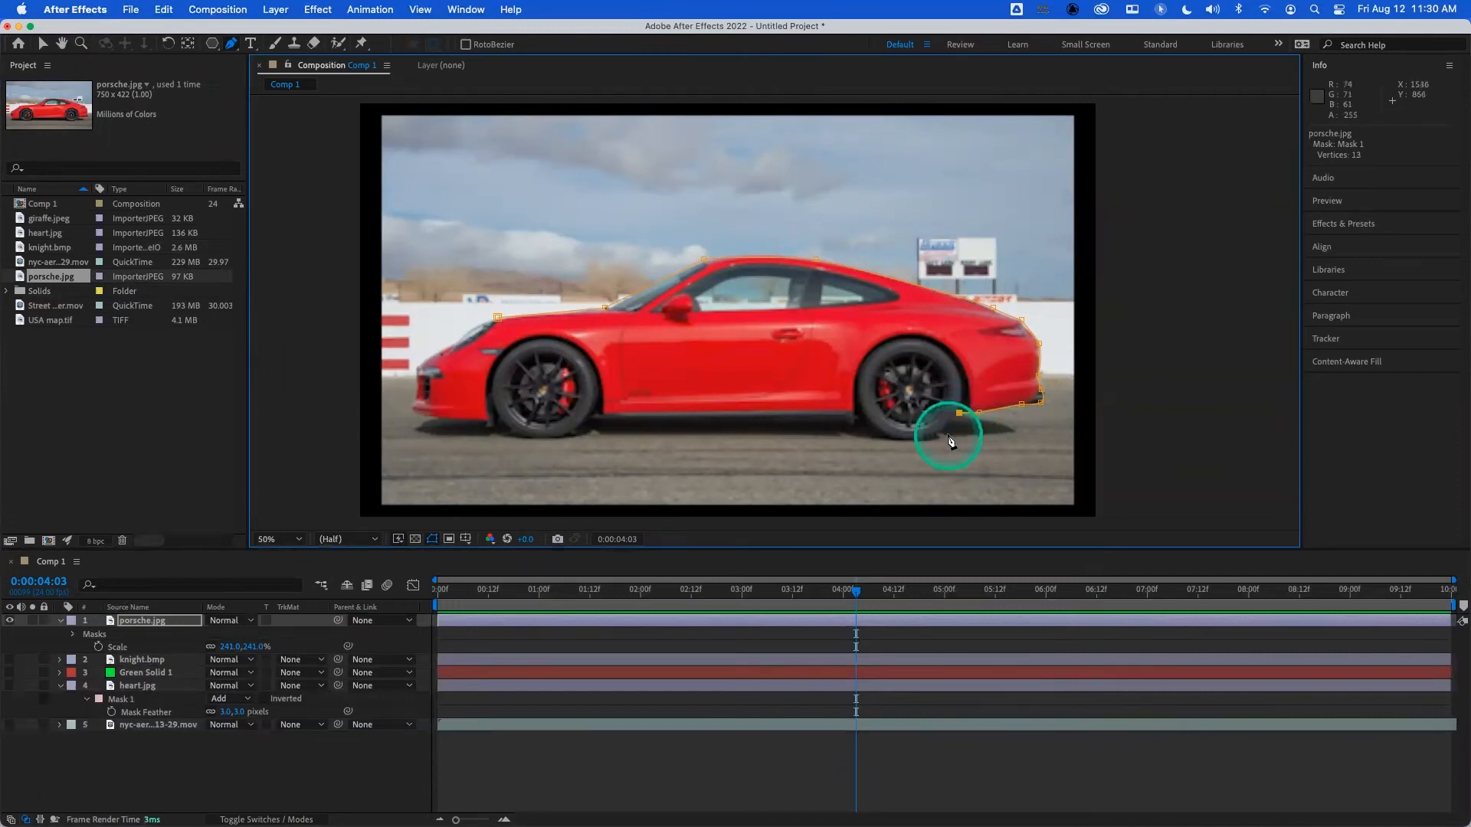
- Trace the mask beneath the rear wheel, underbody and front wheel, and move the vertices behind the rear tyre outward to include it
left_click_drag(916, 440, 899, 444)
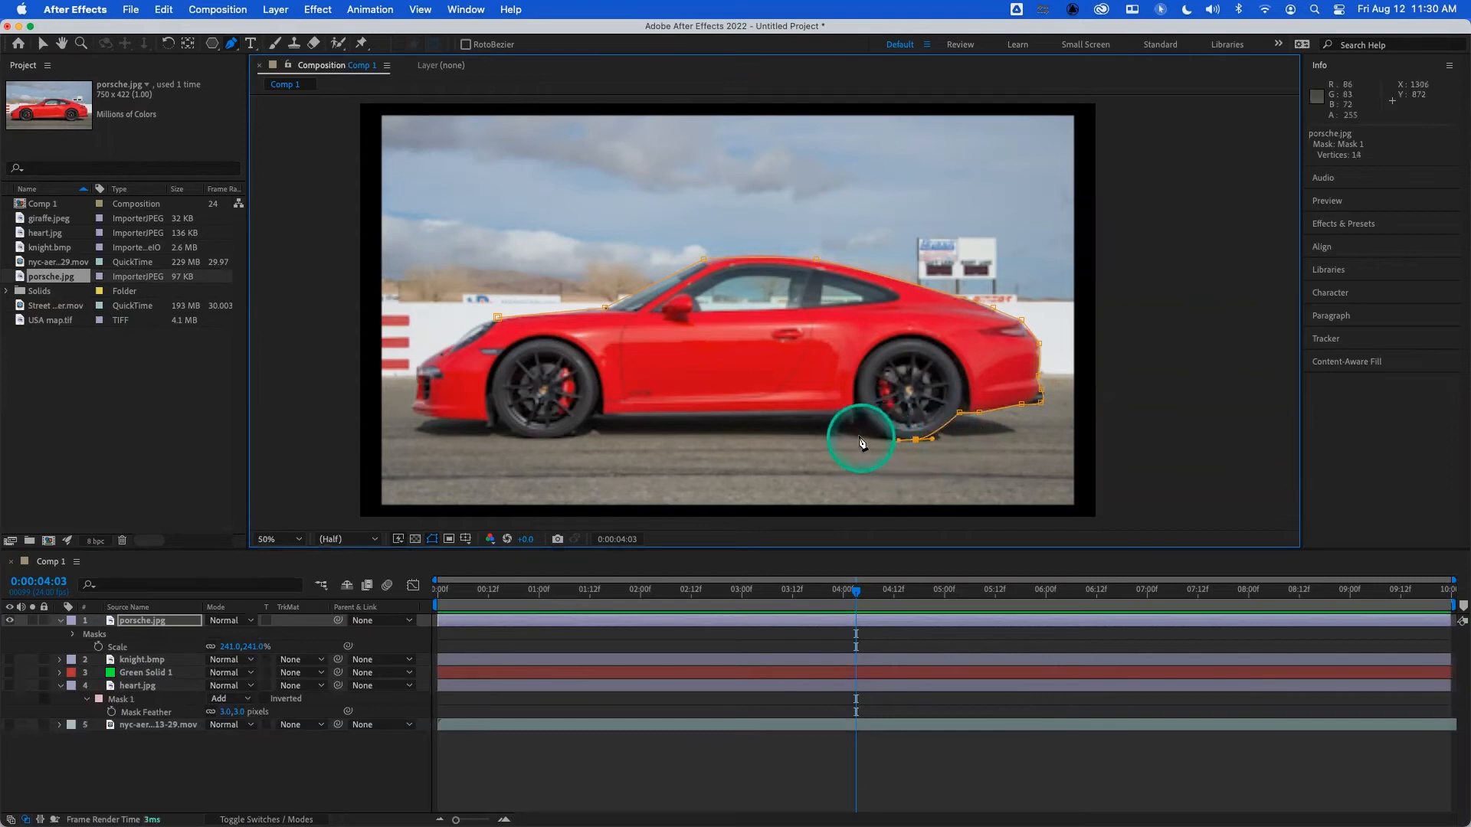
left_click(854, 436)
left_click_drag(849, 436, 848, 435)
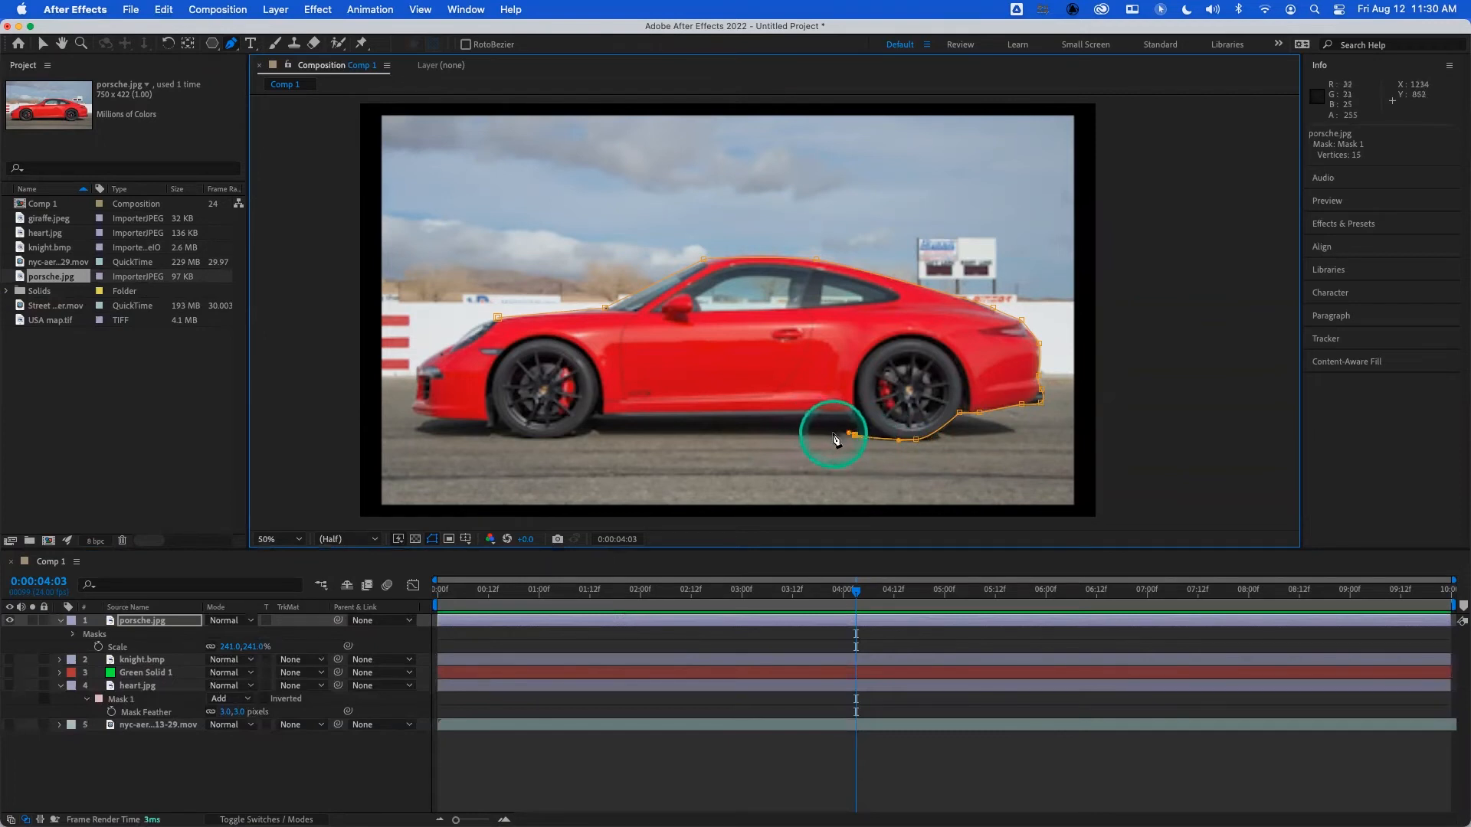
left_click(833, 436)
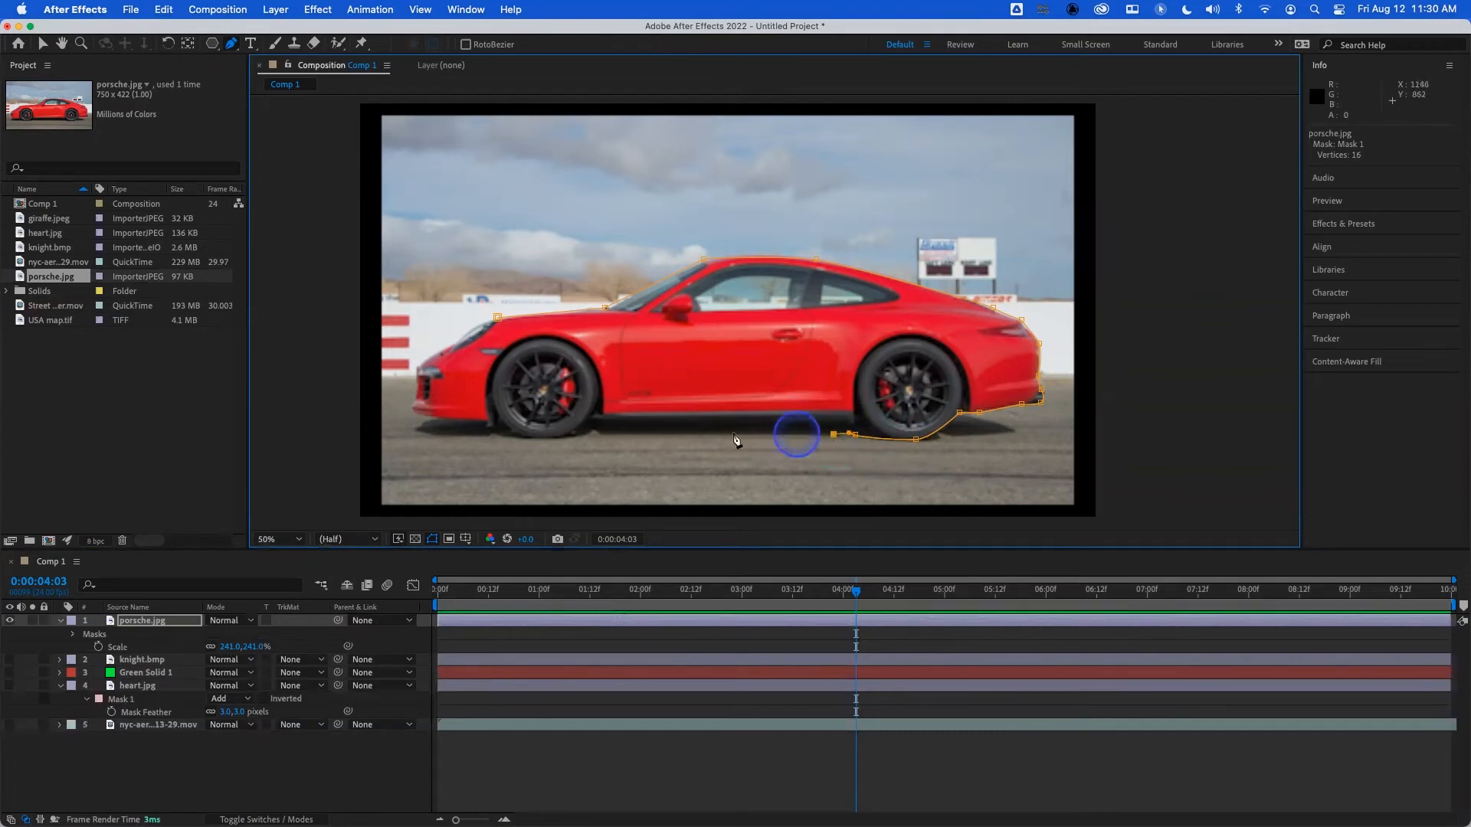
left_click(597, 434)
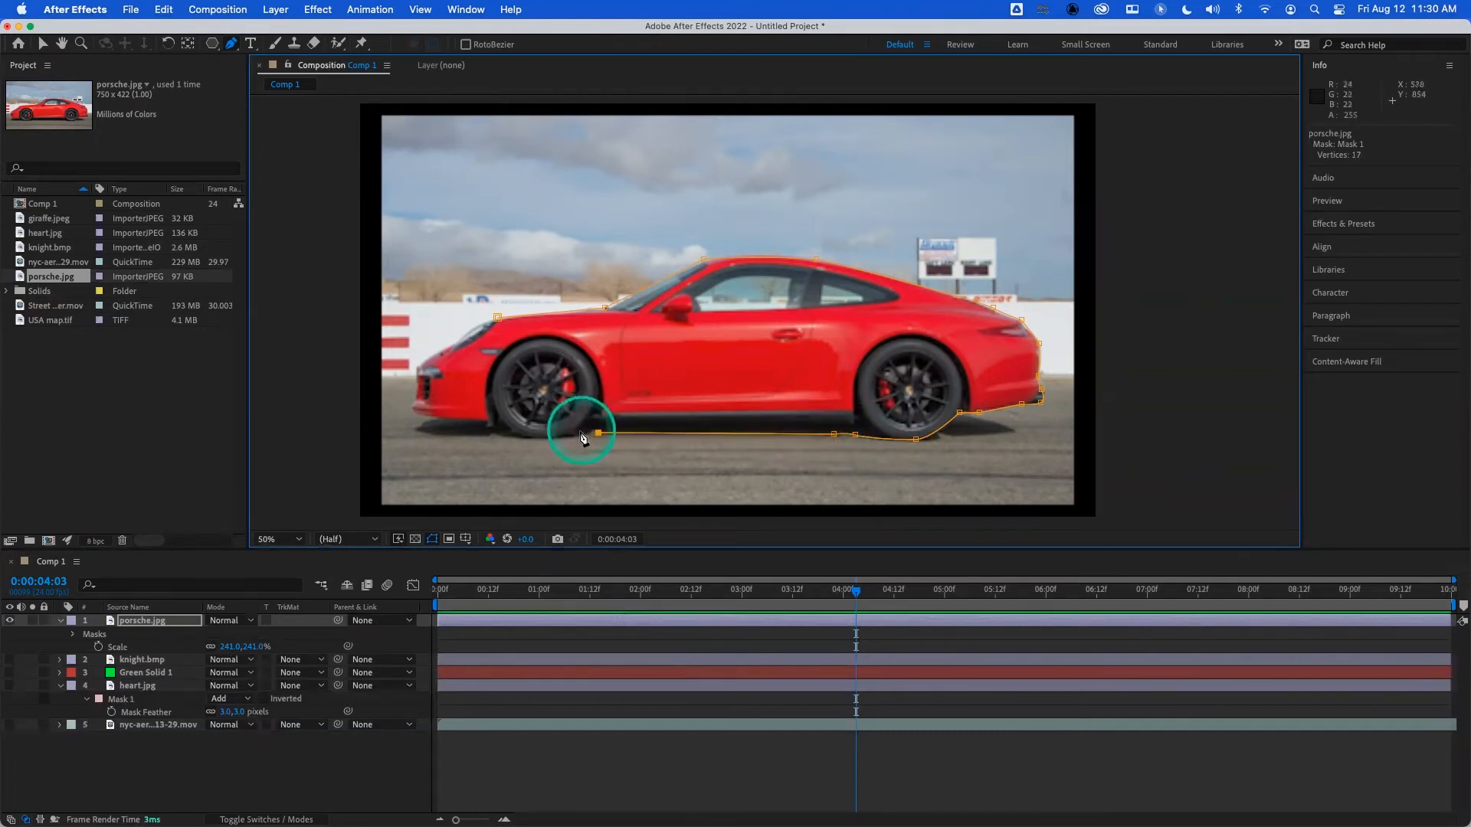
left_click(567, 441)
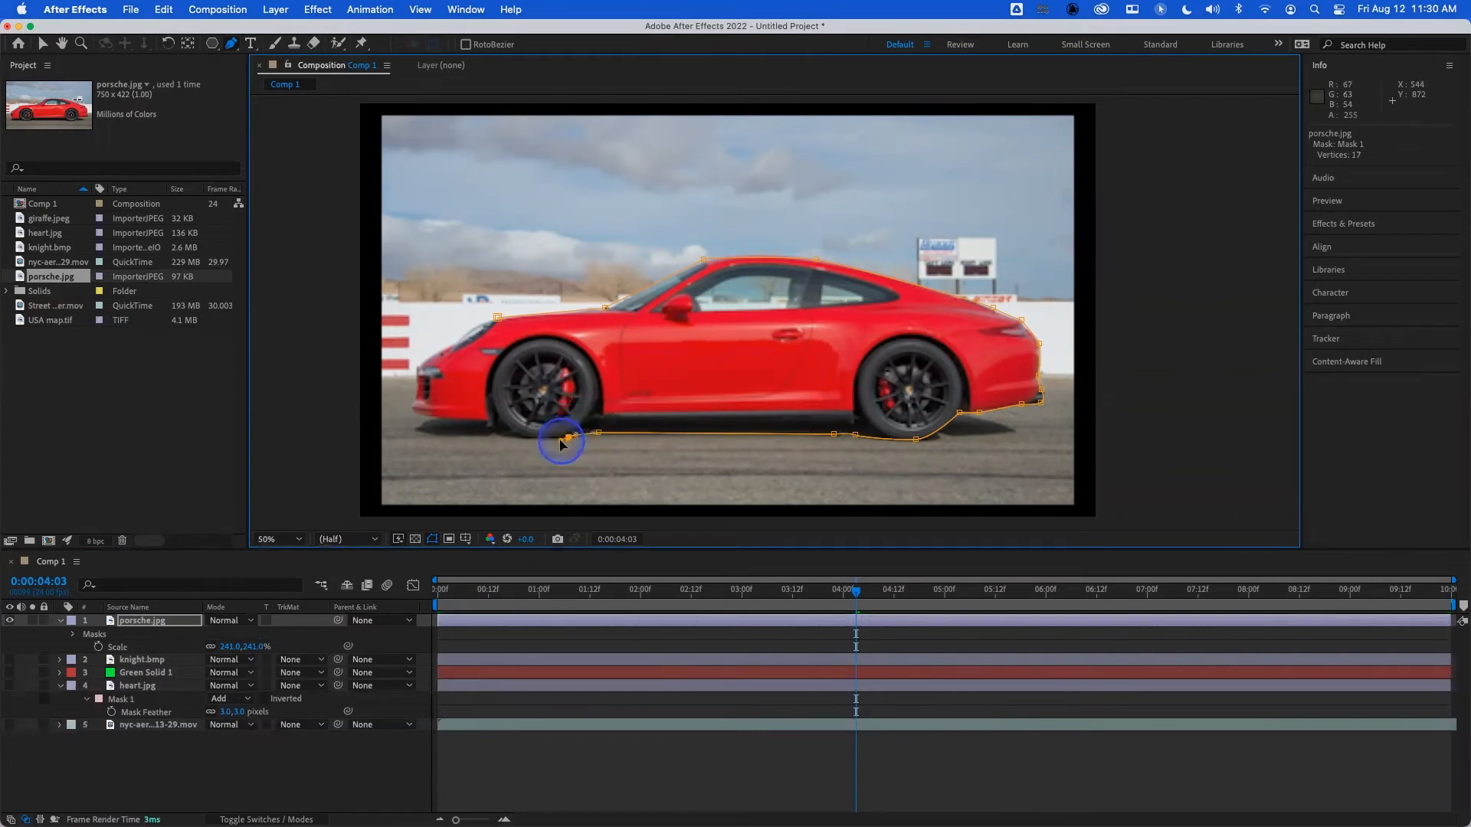
left_click(533, 438)
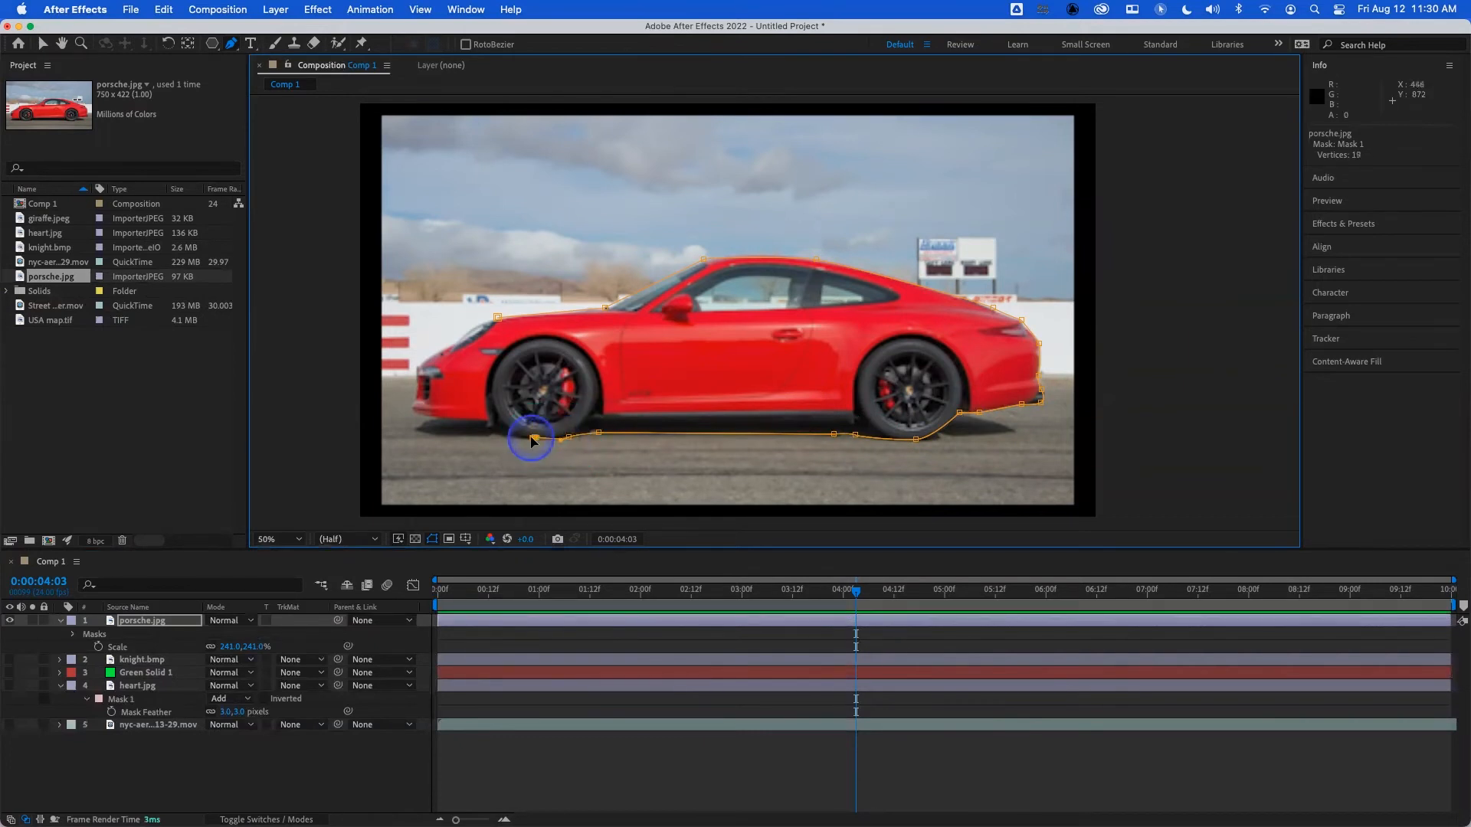
left_click_drag(959, 413, 957, 427)
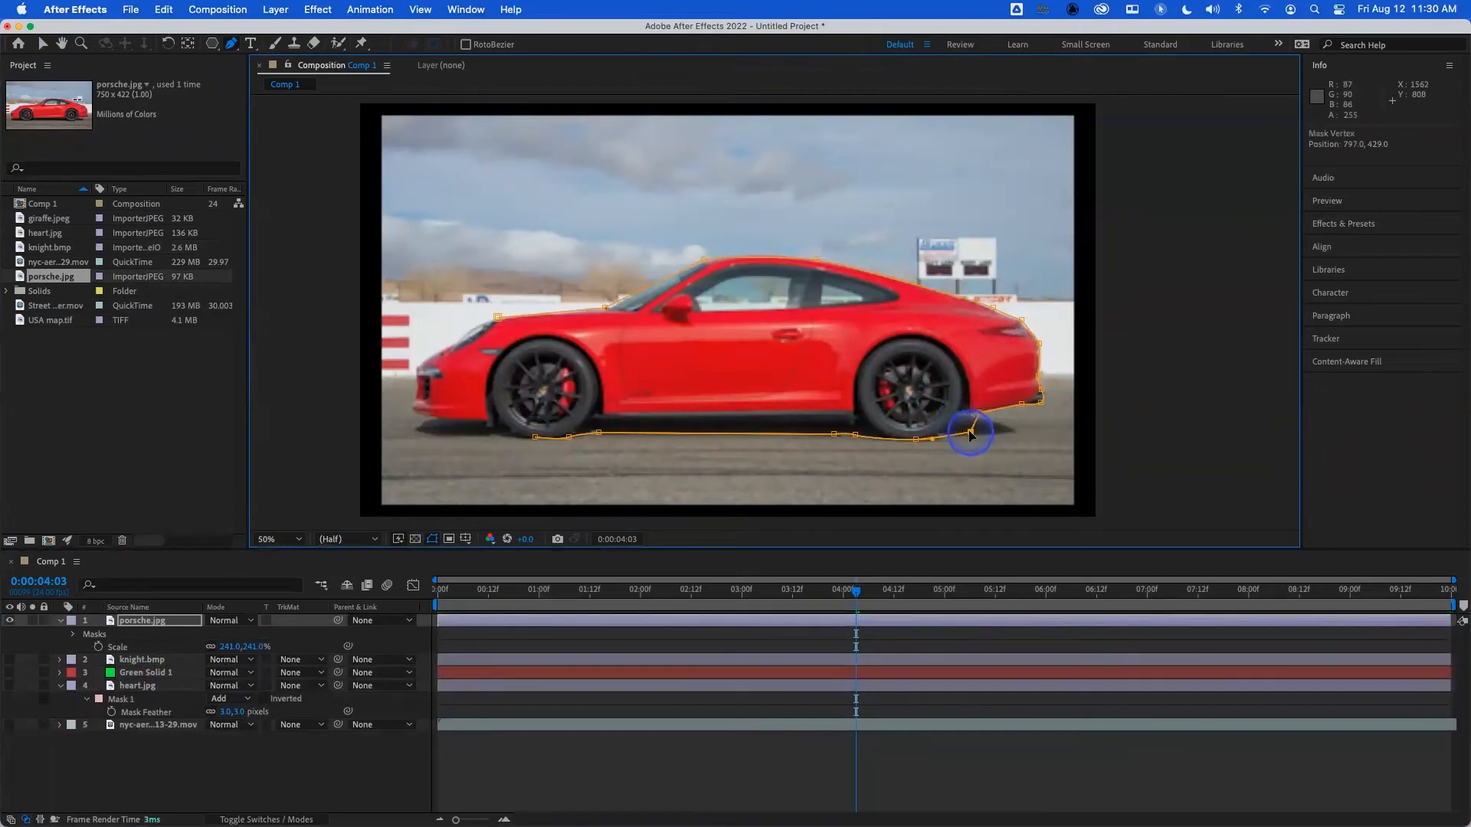
left_click_drag(980, 414, 973, 414)
- Trace the mask around the front bumper and headlight and close it at the starting point on the hood
left_click_drag(534, 437, 517, 435)
left_click(491, 432)
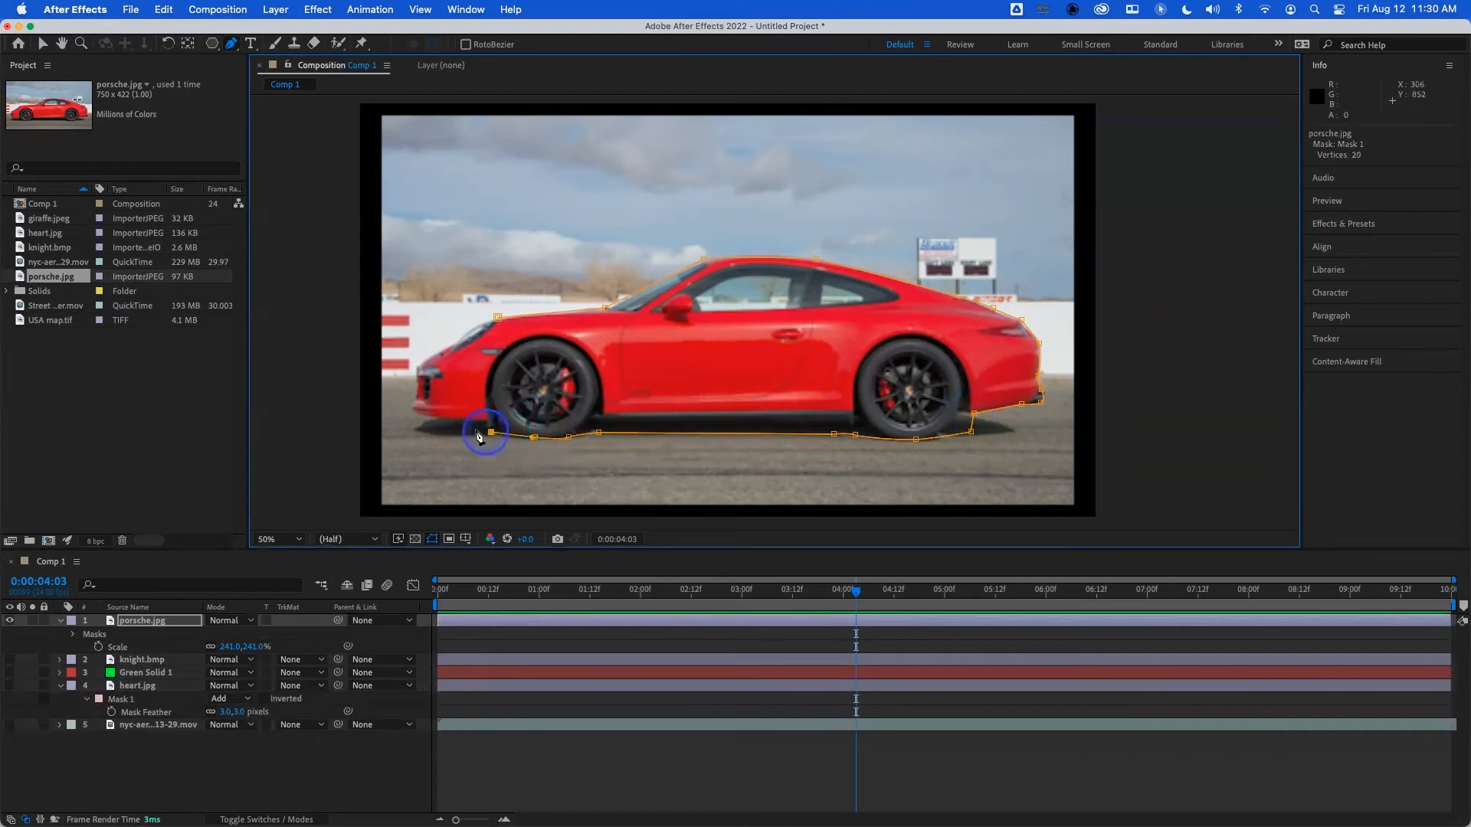
left_click(439, 418)
left_click(412, 406)
left_click(416, 368)
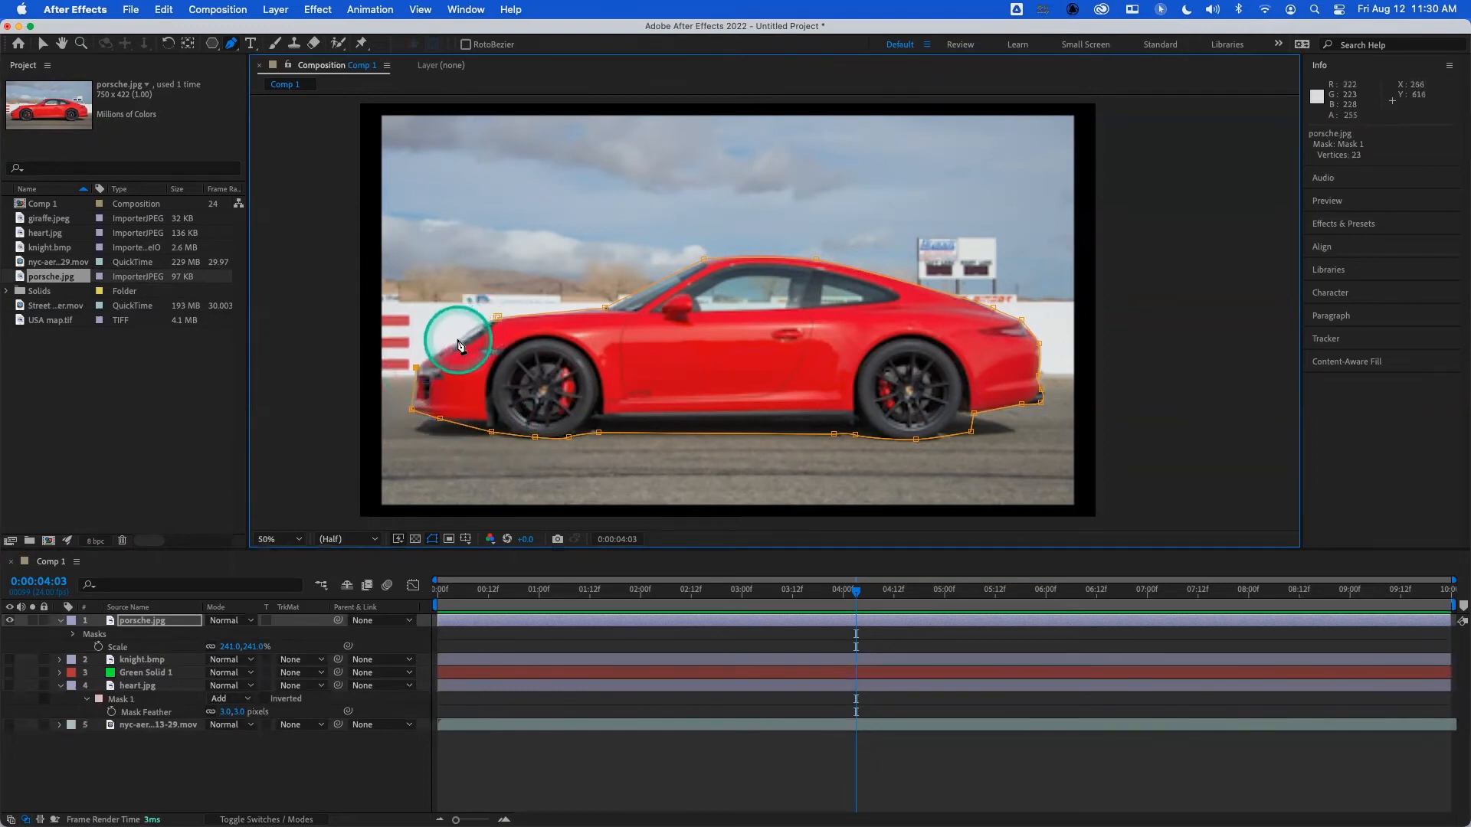
left_click_drag(457, 339, 475, 327)
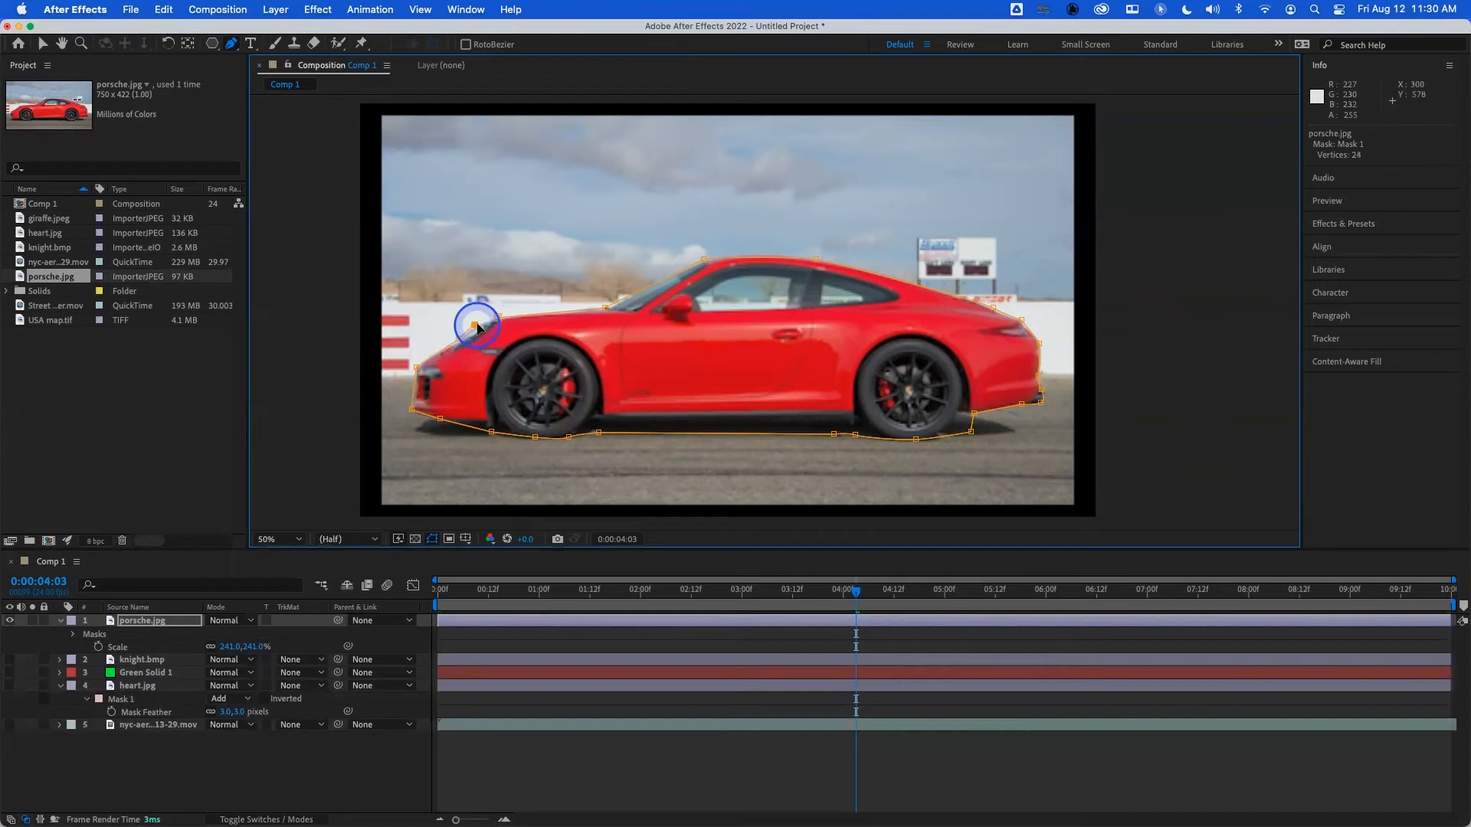
left_click(496, 316)
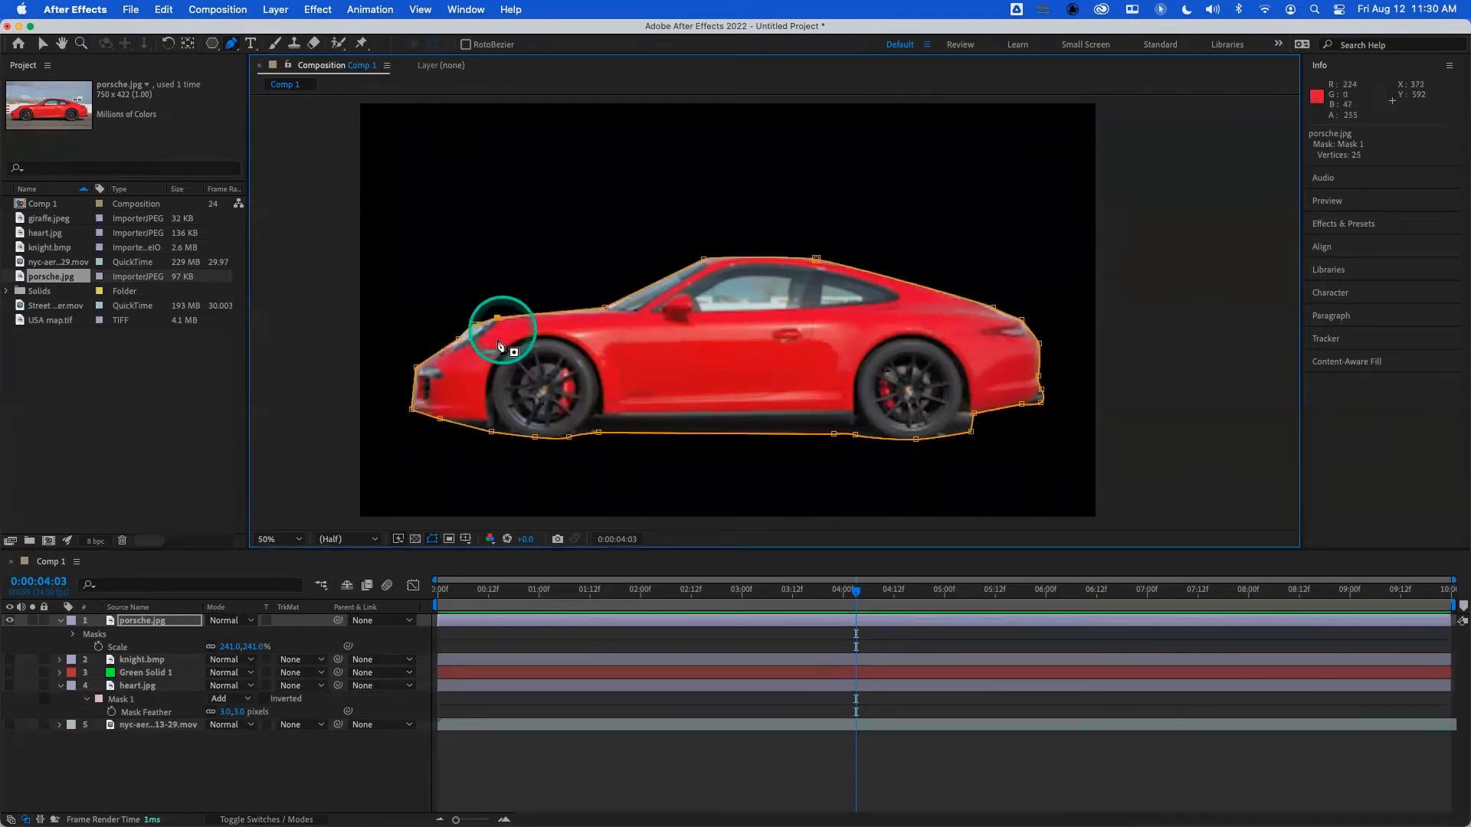
- Set the car mask's feather to 2 pixels and its expansion to -2 pixels
key("f")
left_click(223, 647)
type("3")
key("Return")
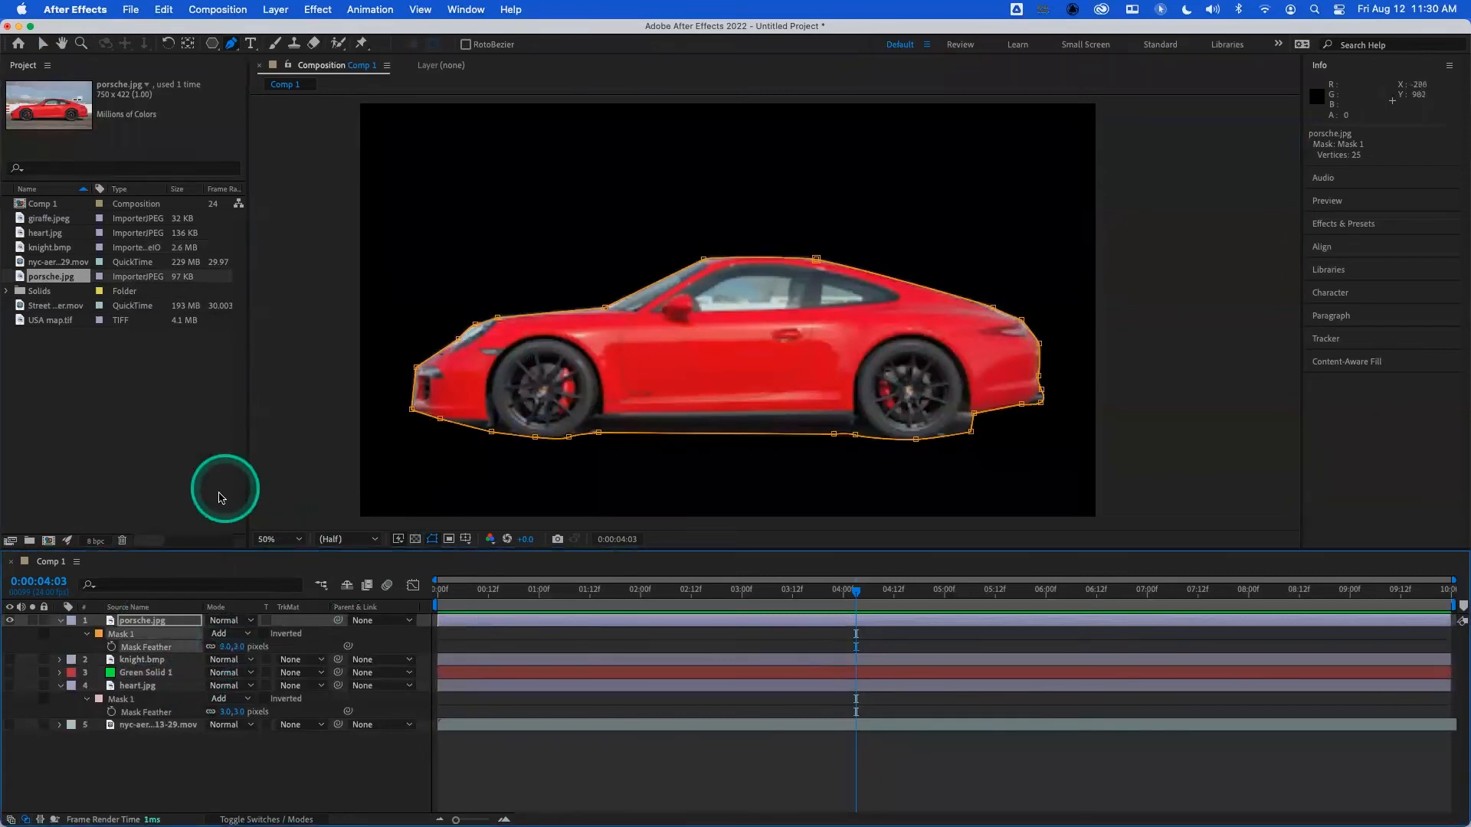
left_click(87, 635)
left_click(87, 635)
left_click(213, 686)
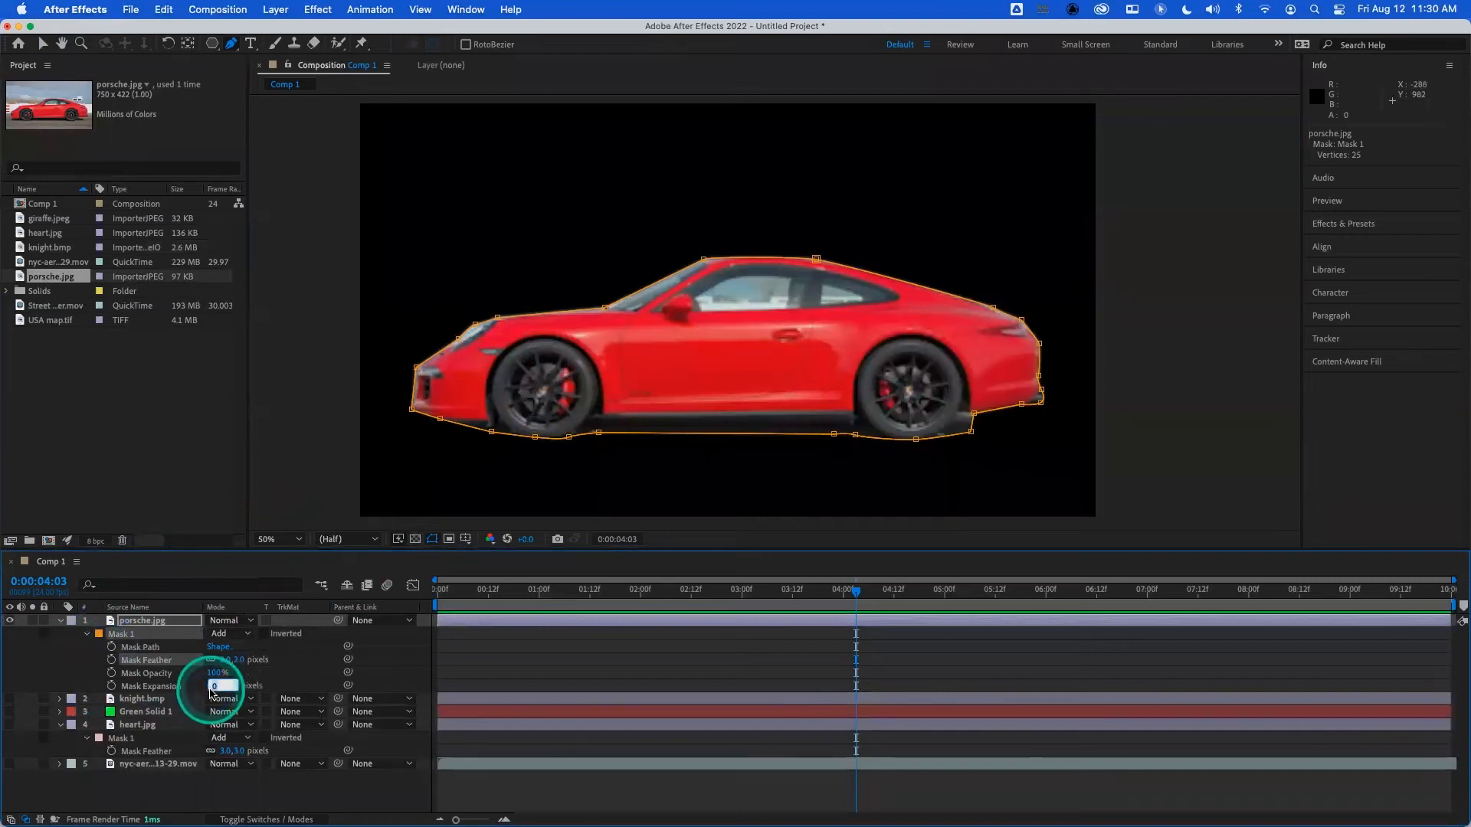
type("-2")
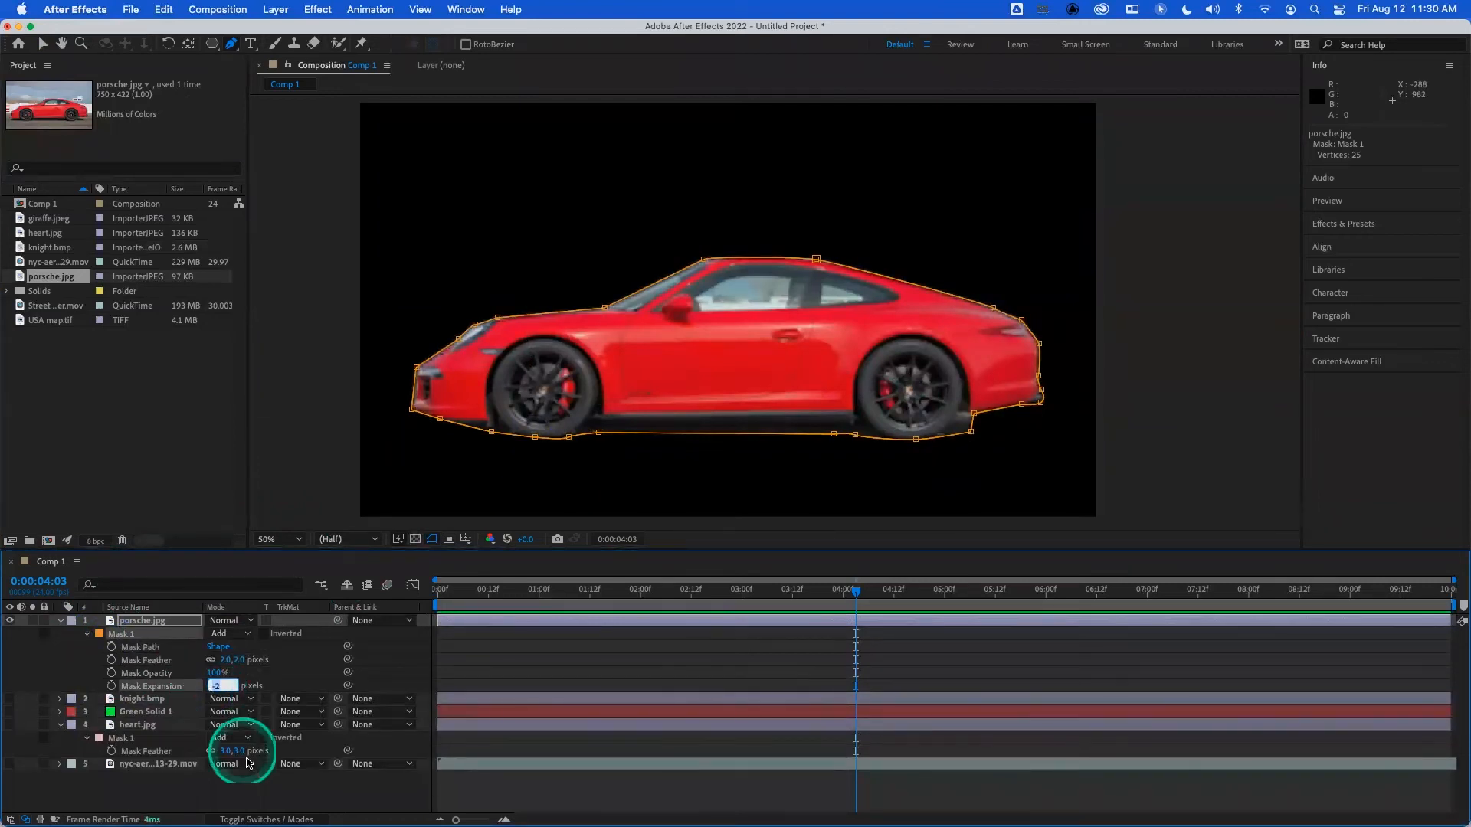
left_click(262, 789)
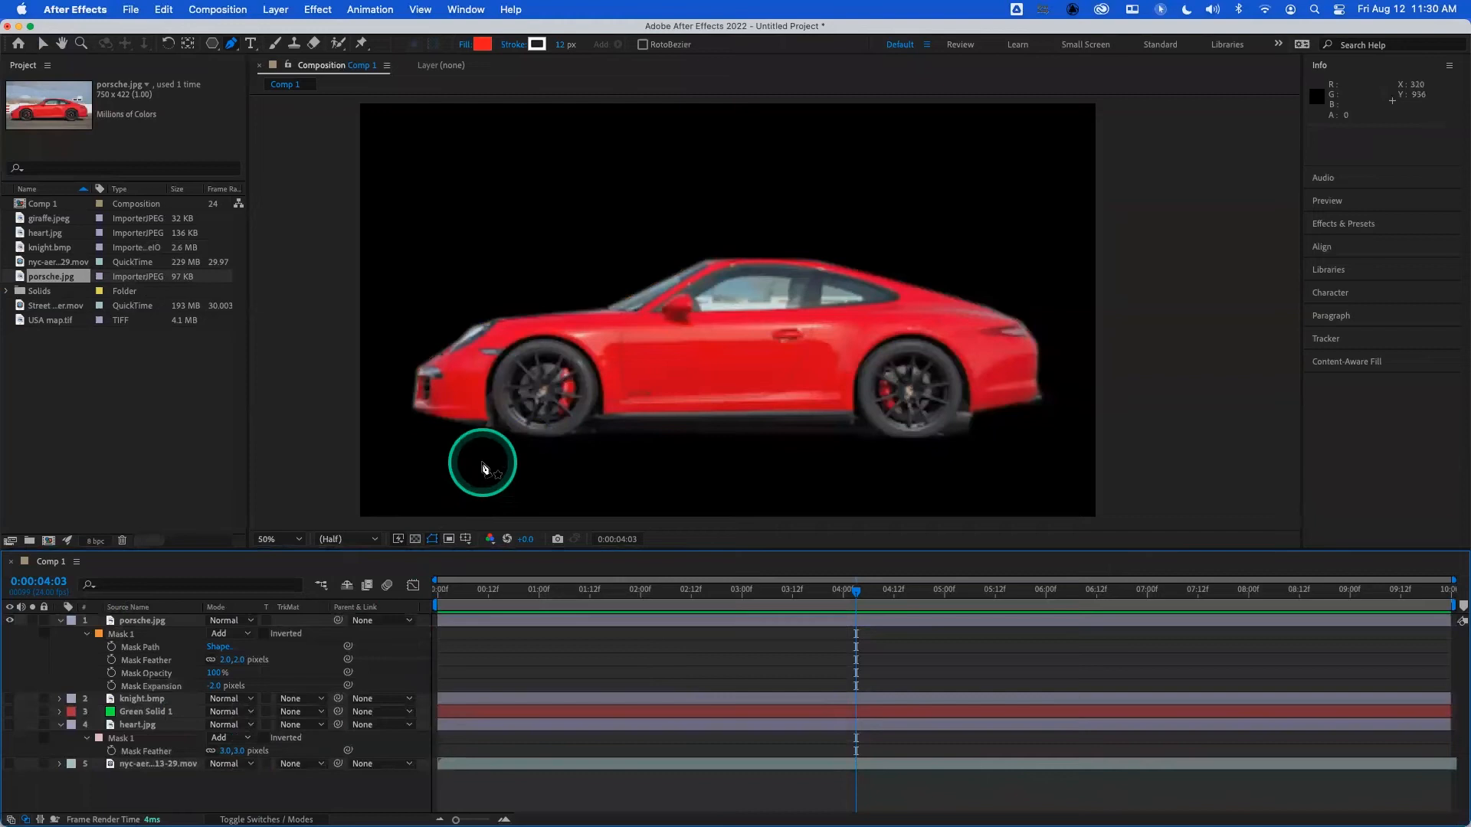
- Show the Green Solid 1 layer behind the car and move the mask vertex behind the rear wheel outward beneath the bumper
left_click(10, 713)
left_click(80, 671)
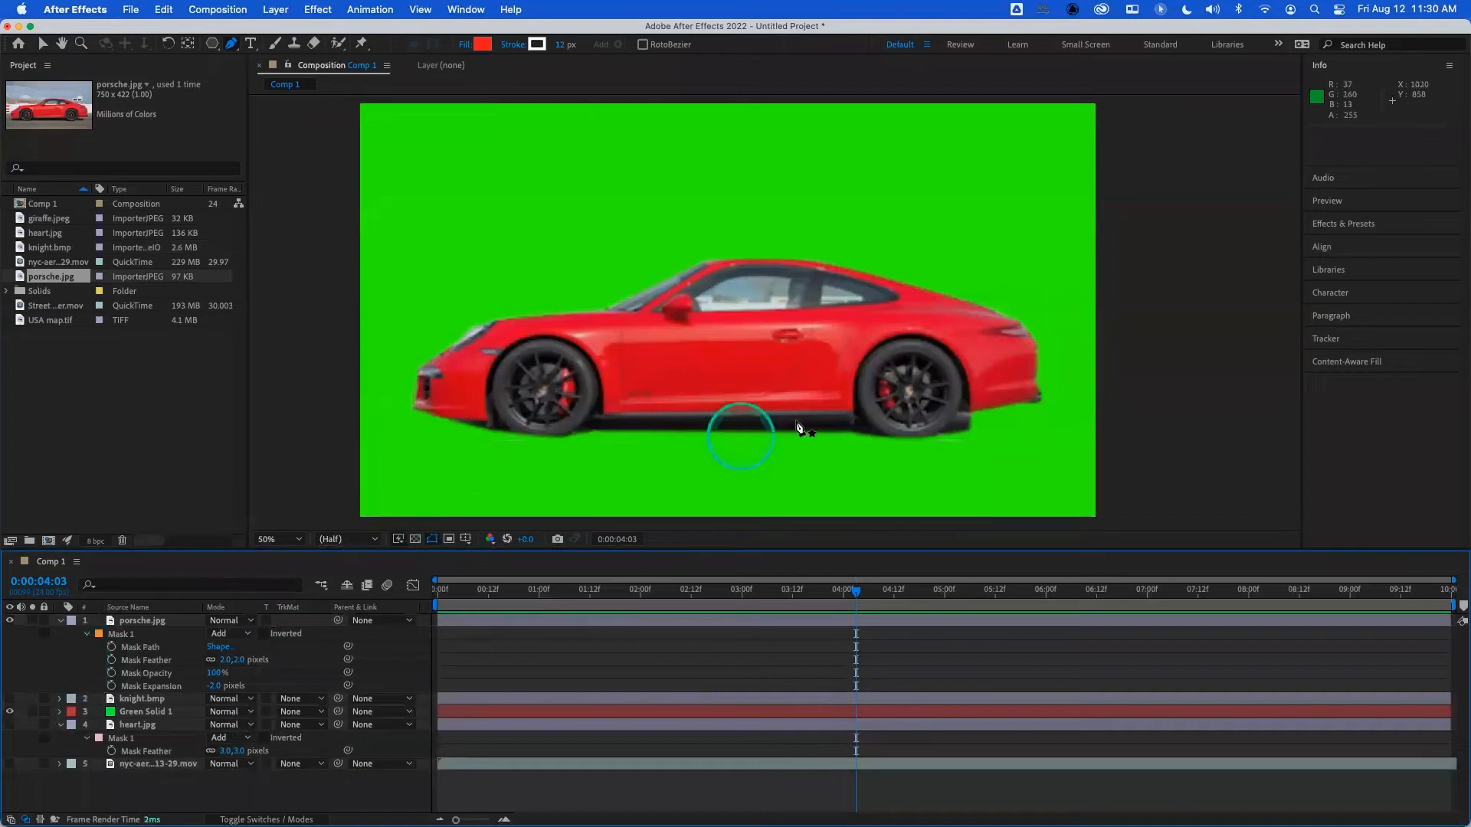
left_click(123, 633)
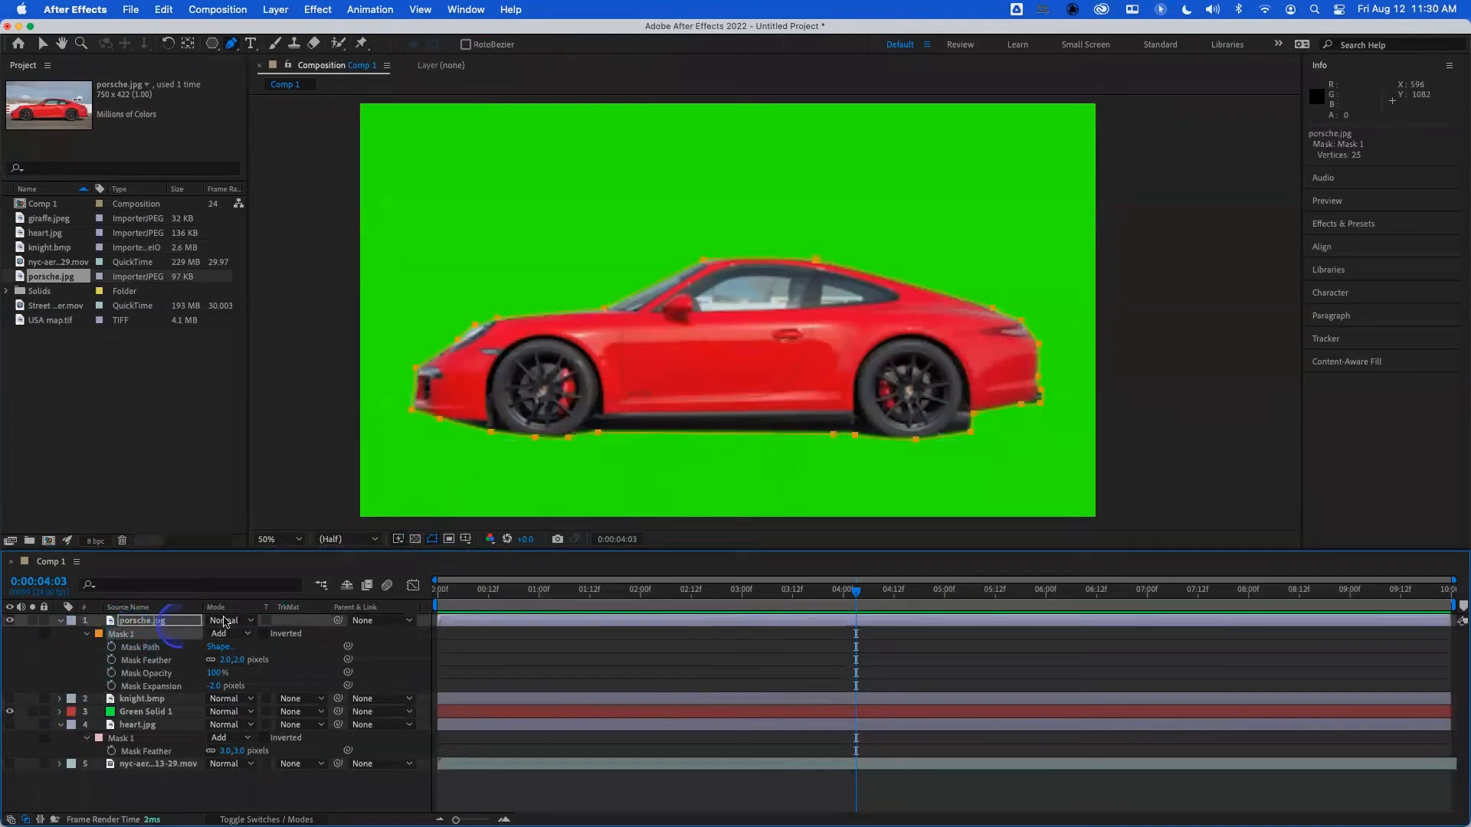
left_click_drag(980, 416, 987, 419)
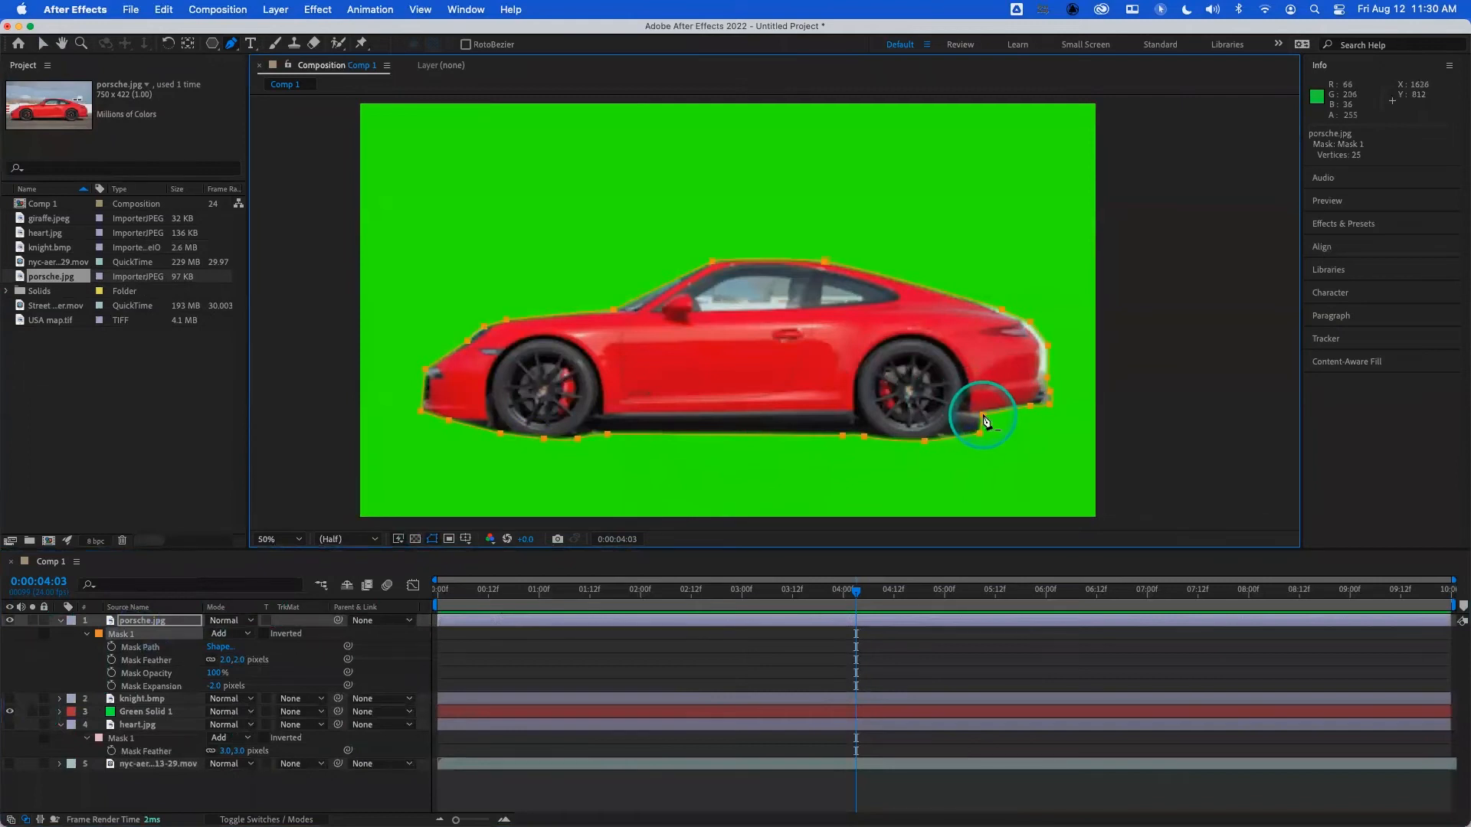
key("super+z")
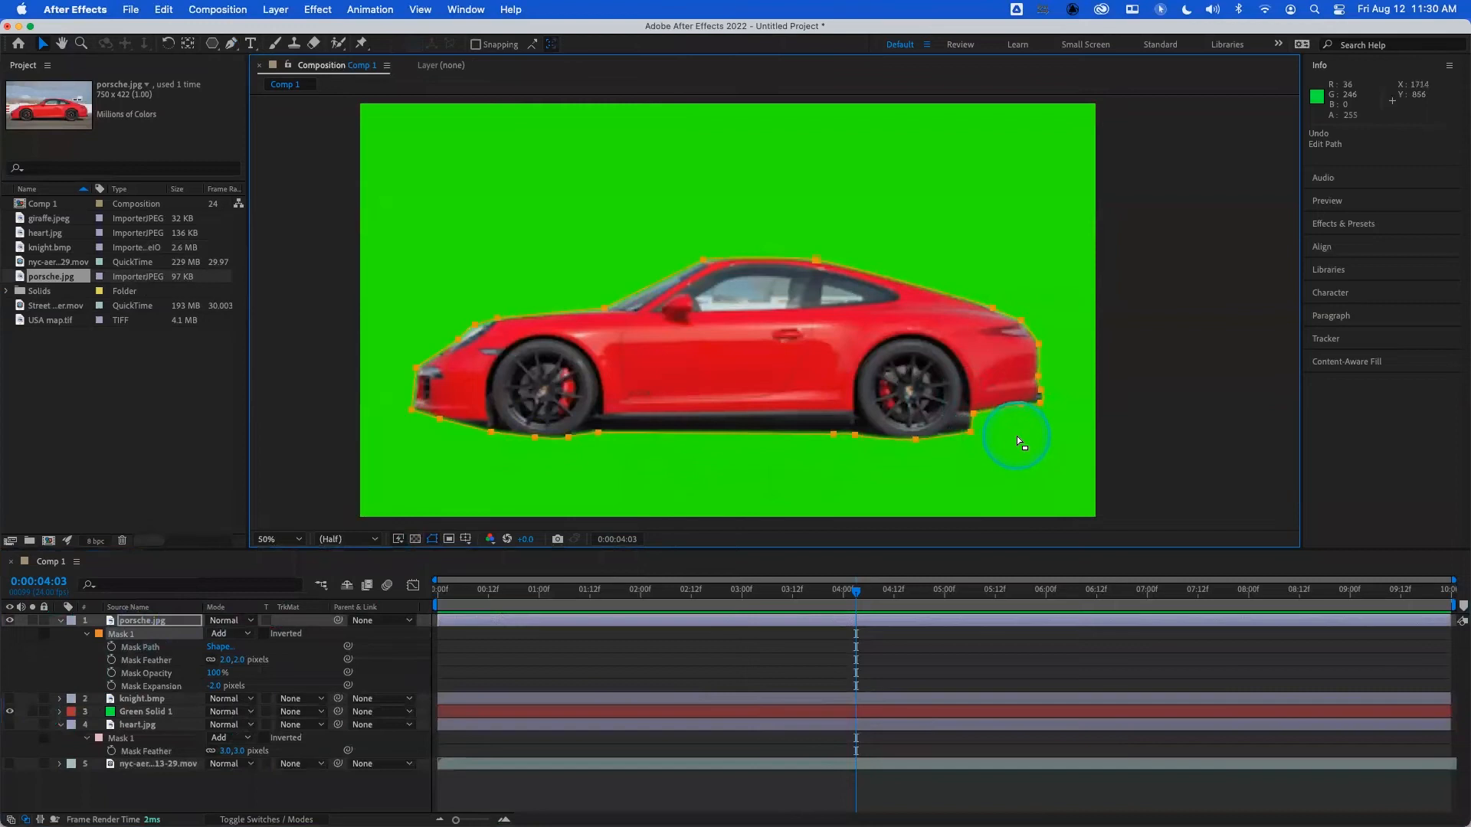
left_click(1018, 435)
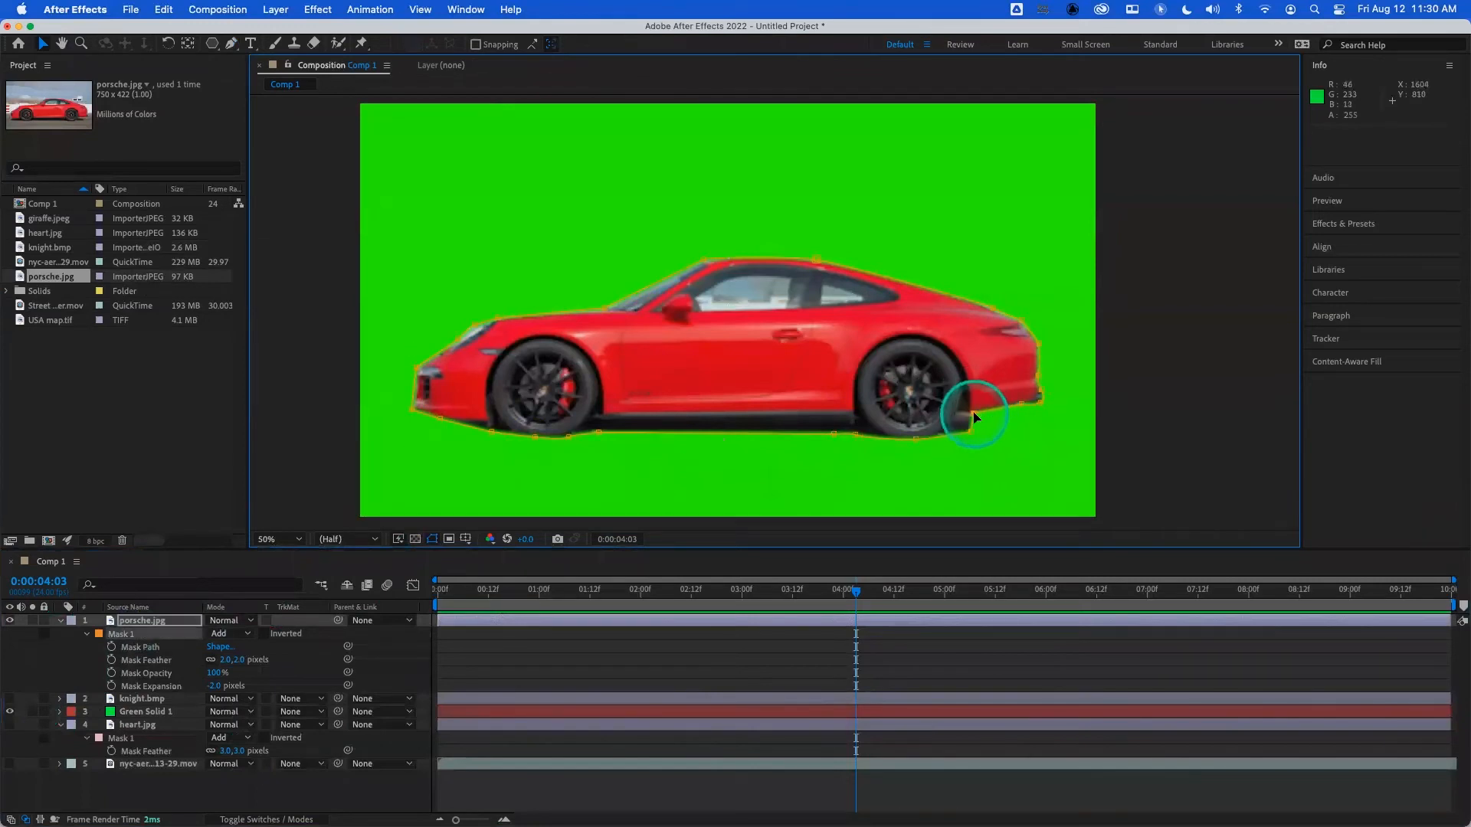
left_click(987, 420)
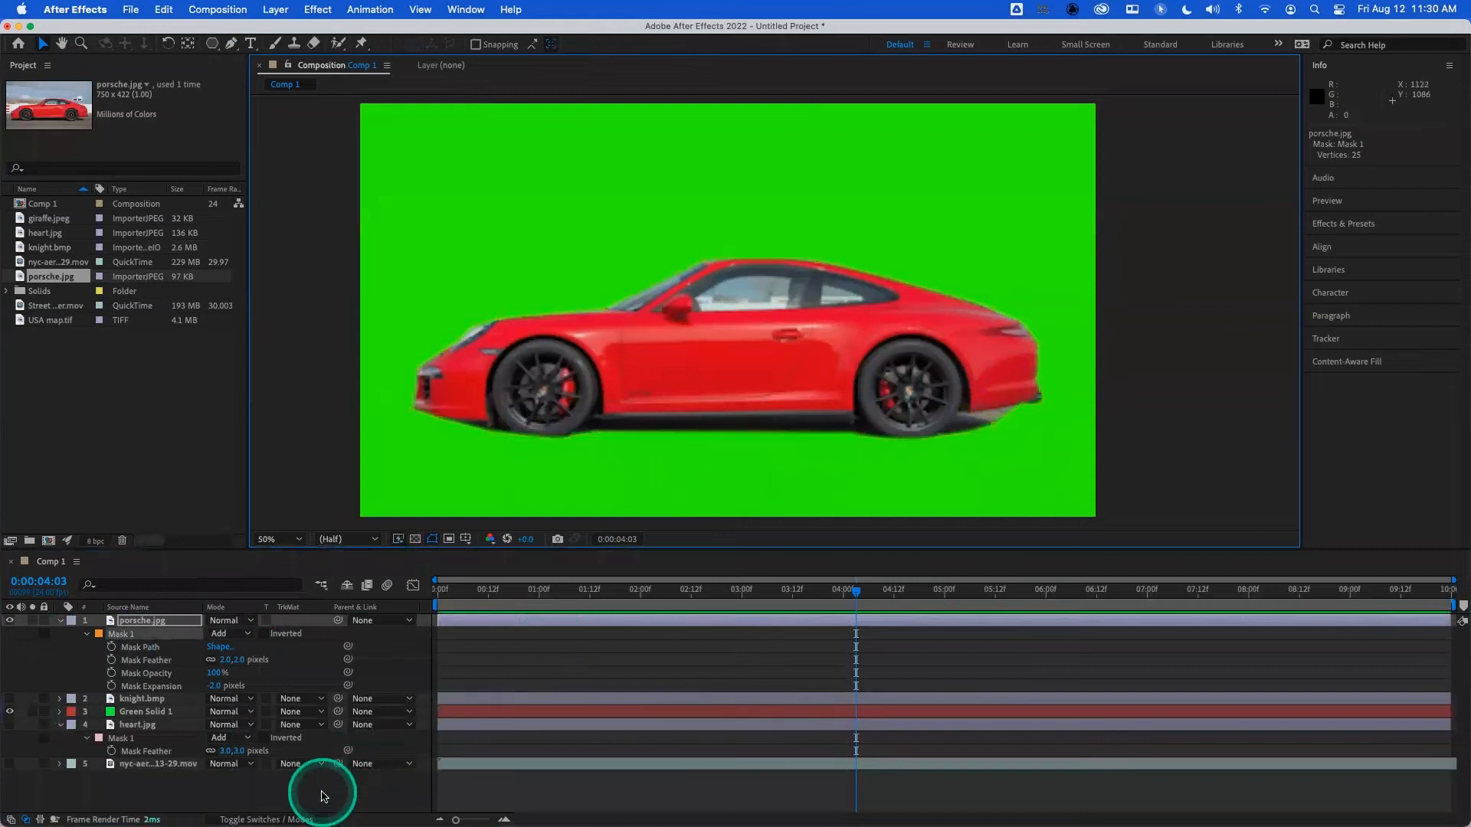
- Add a vertex to the car mask between the rear wheel and bumper and pull it inward to cut out the ground there
left_click(319, 796)
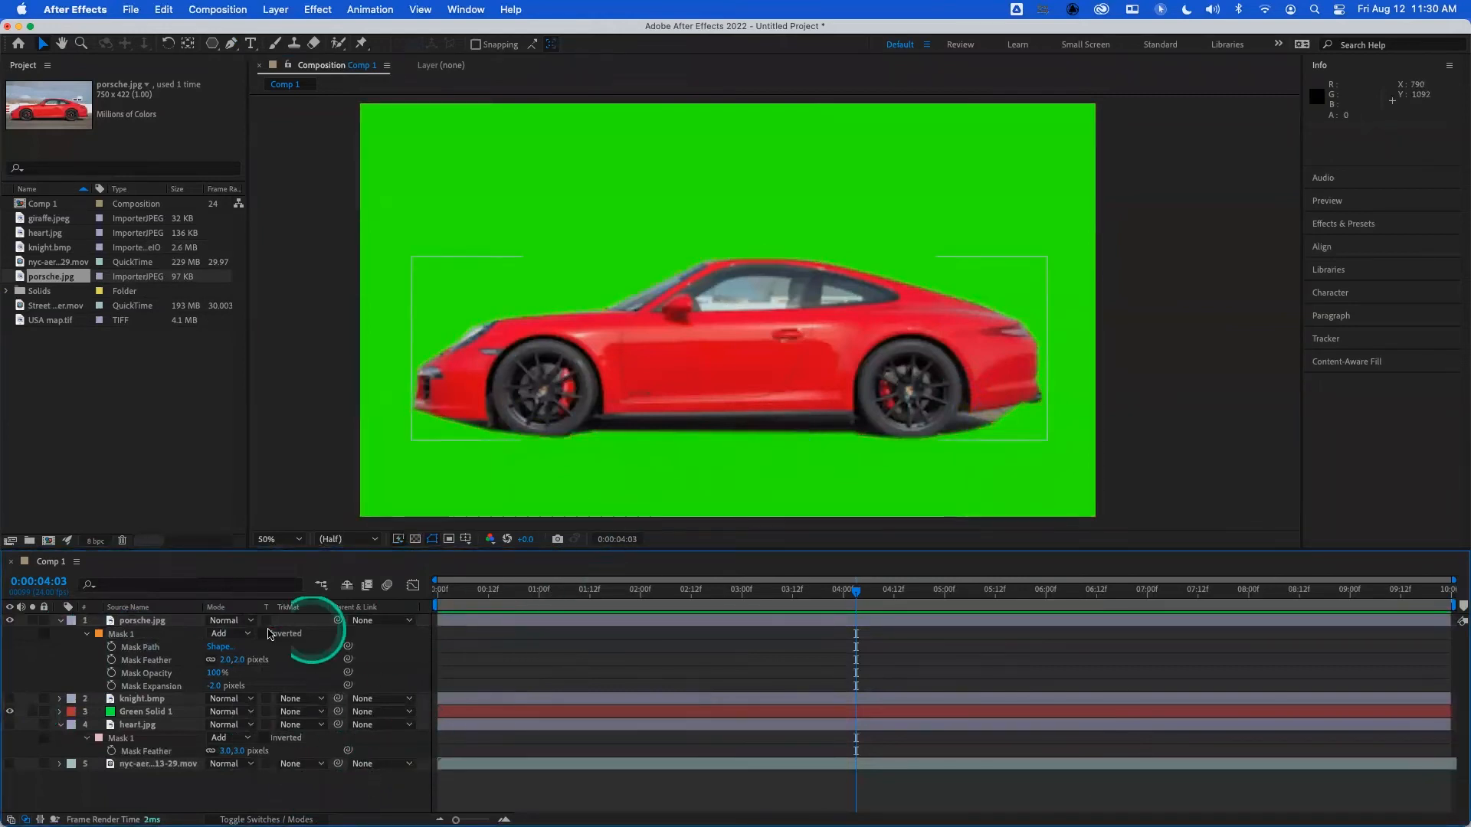
left_click(145, 622)
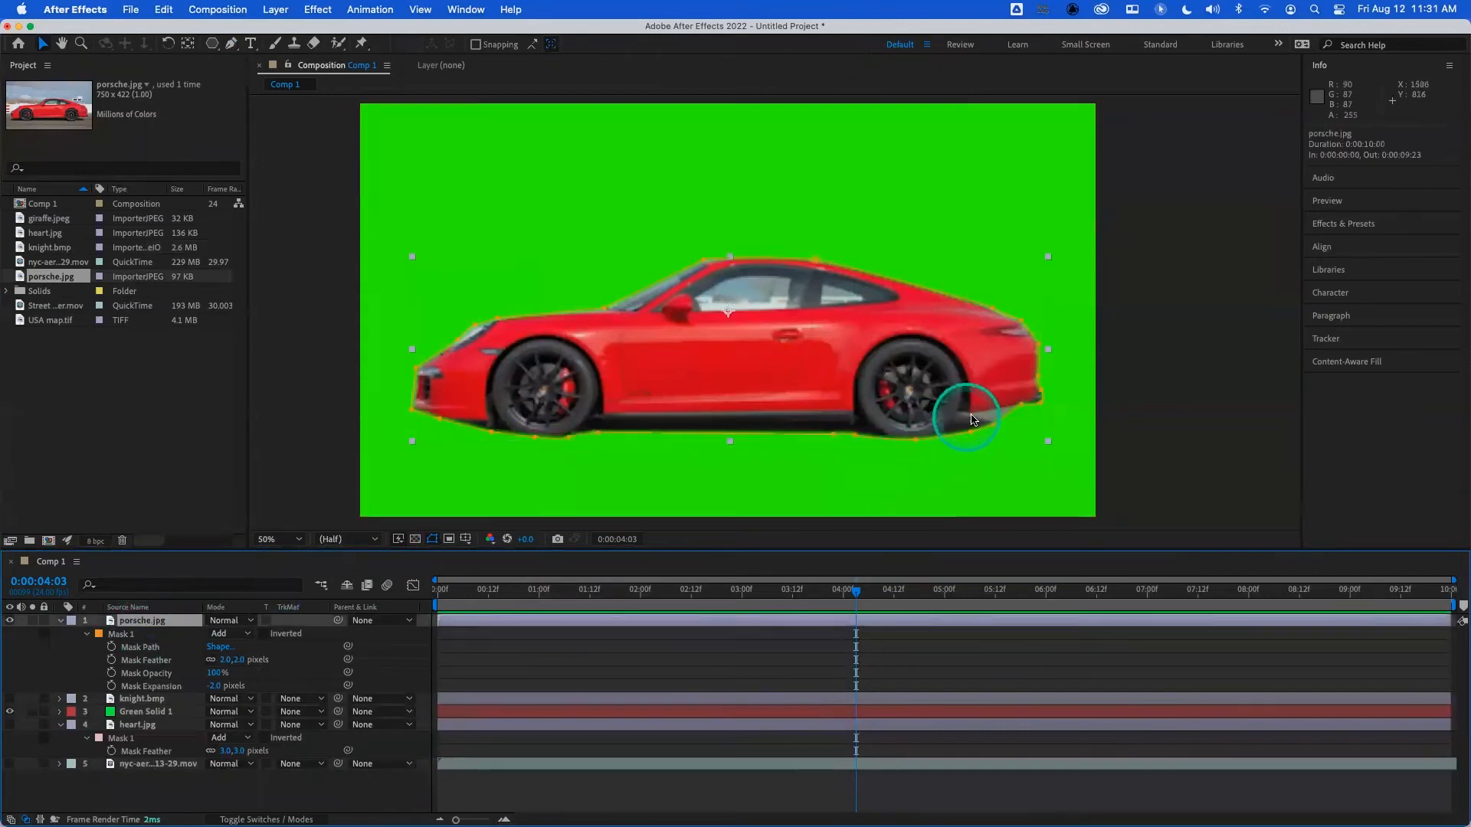
left_click(991, 426)
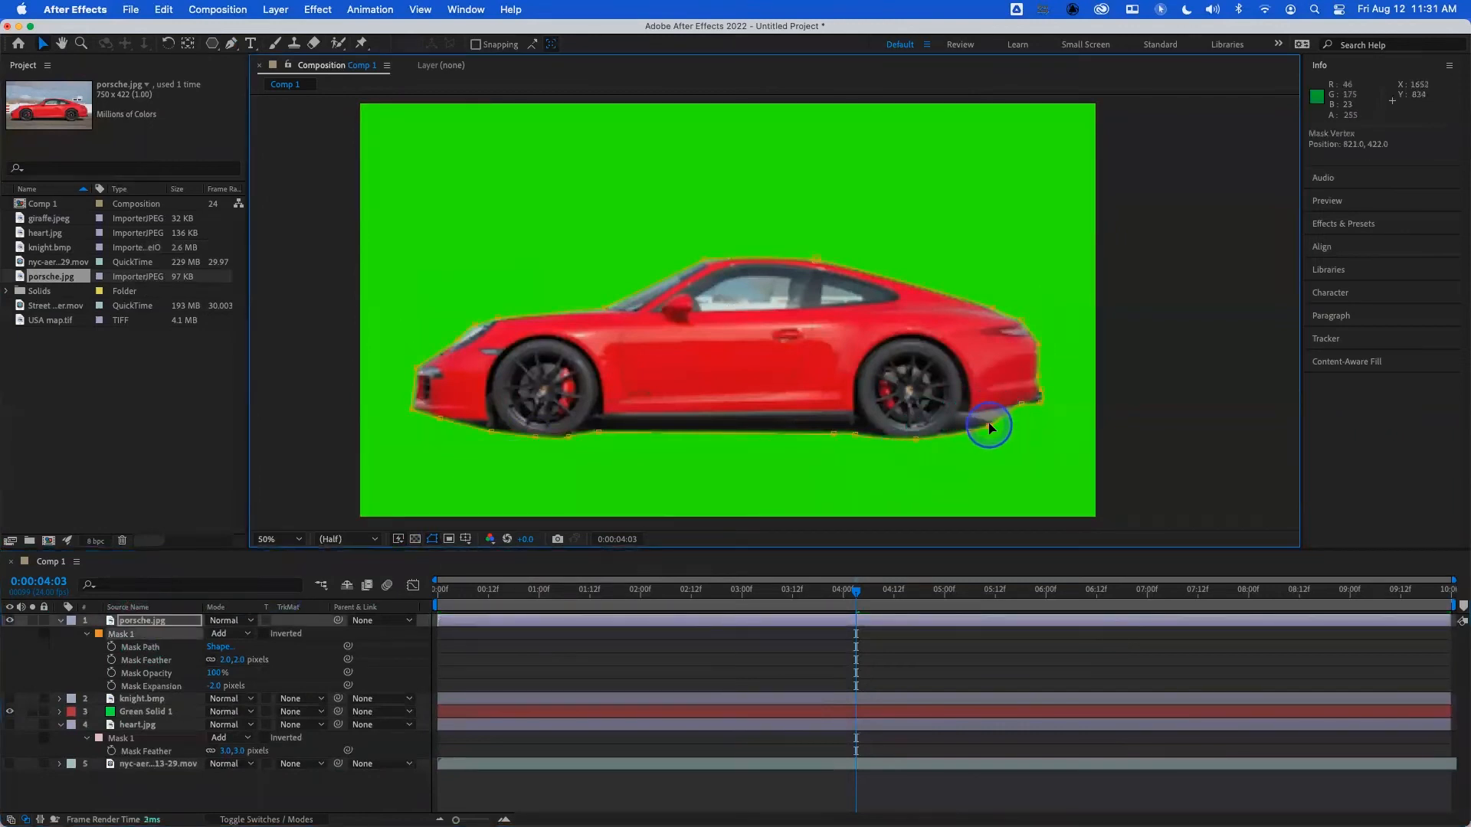
key("g")
left_click(1004, 423)
mouse_move(973, 417)
left_mouse_down()
mouse_move(987, 429)
mouse_move(967, 419)
left_mouse_up()
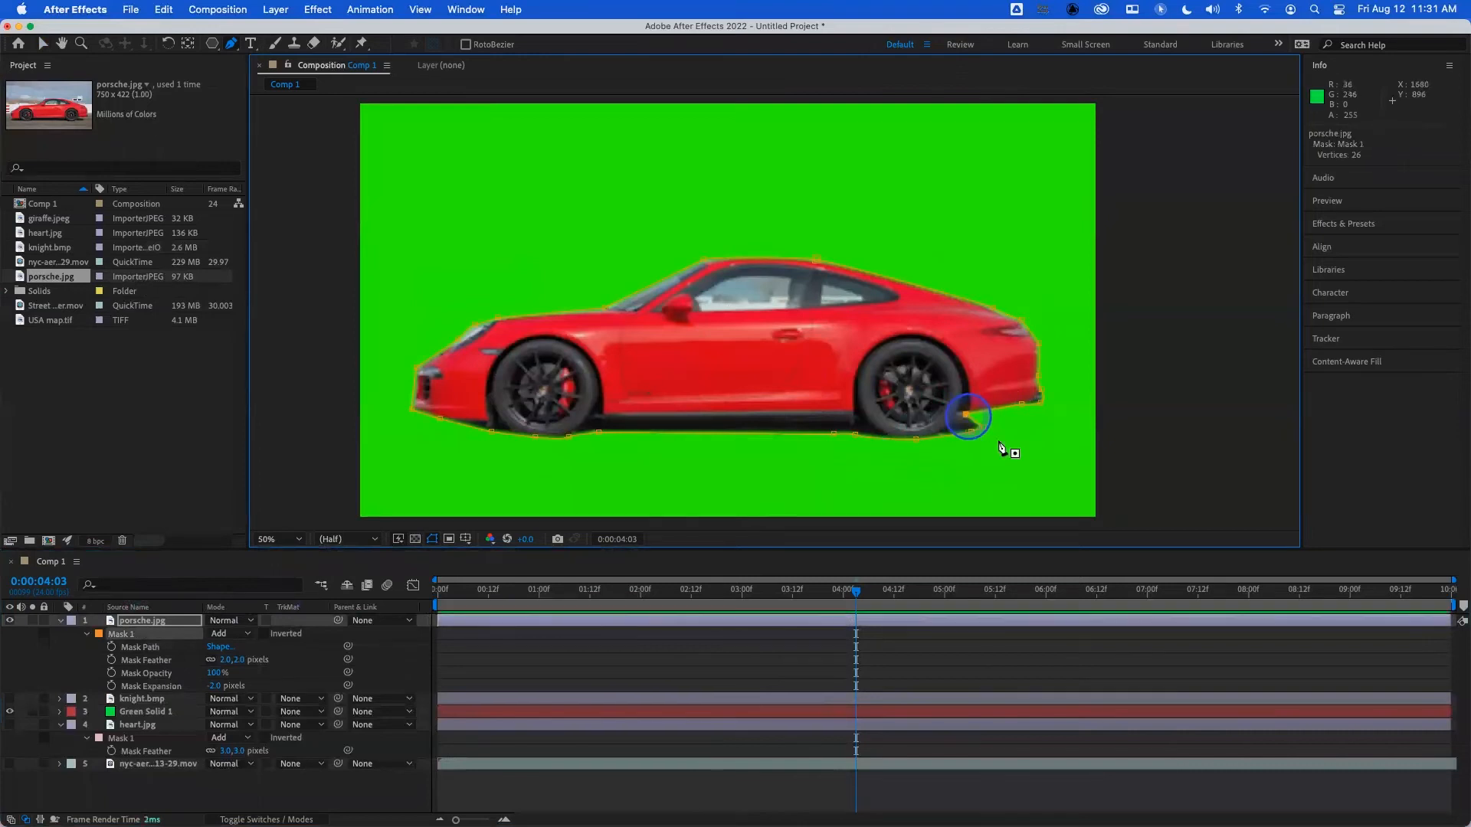
left_click(363, 791)
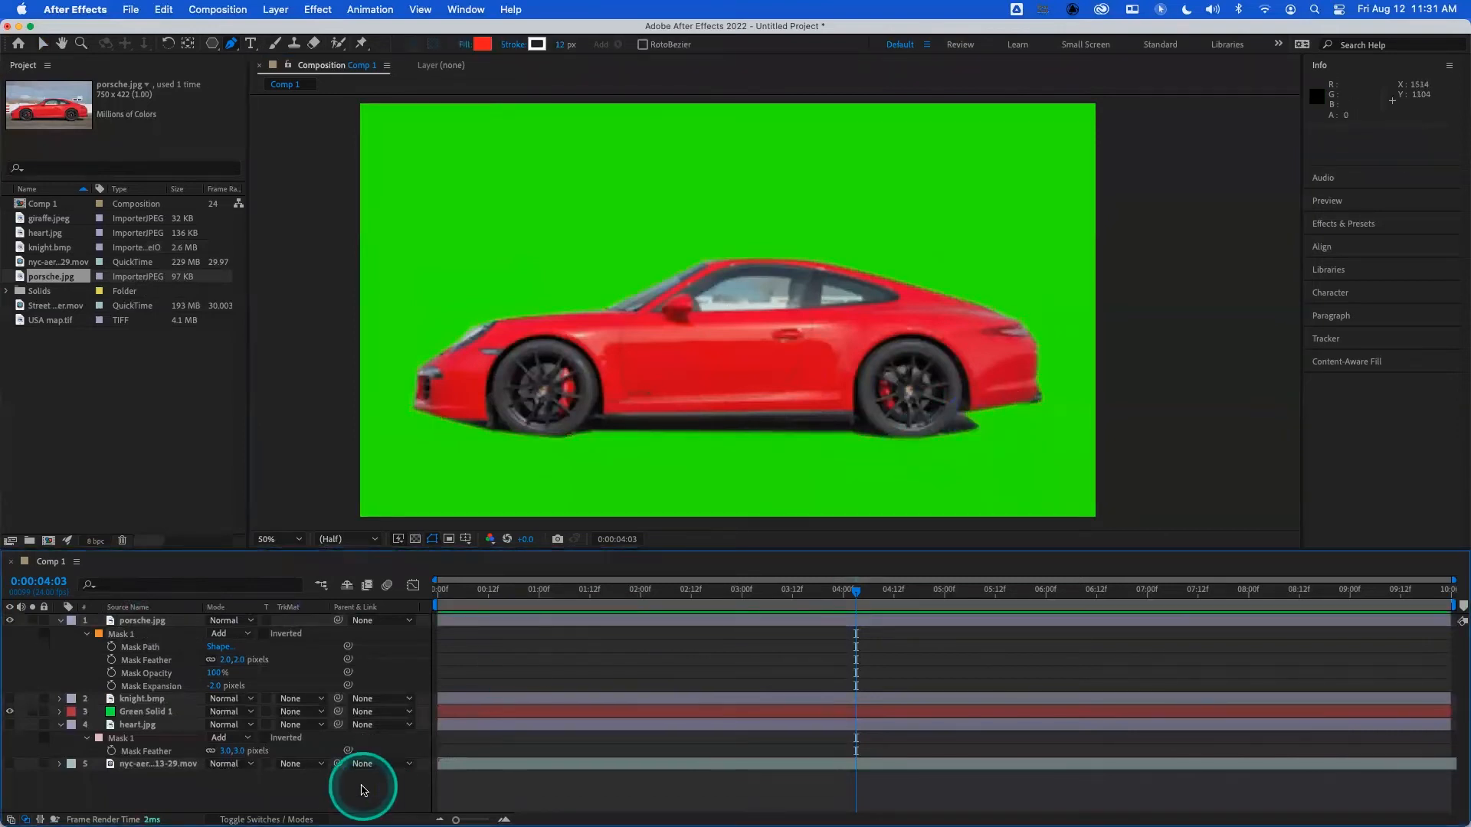
- Adjust the car mask's vertices beneath the front bumper, at the car's nose and above the headlight to fit the car's outline
left_click(146, 621)
left_click(479, 435)
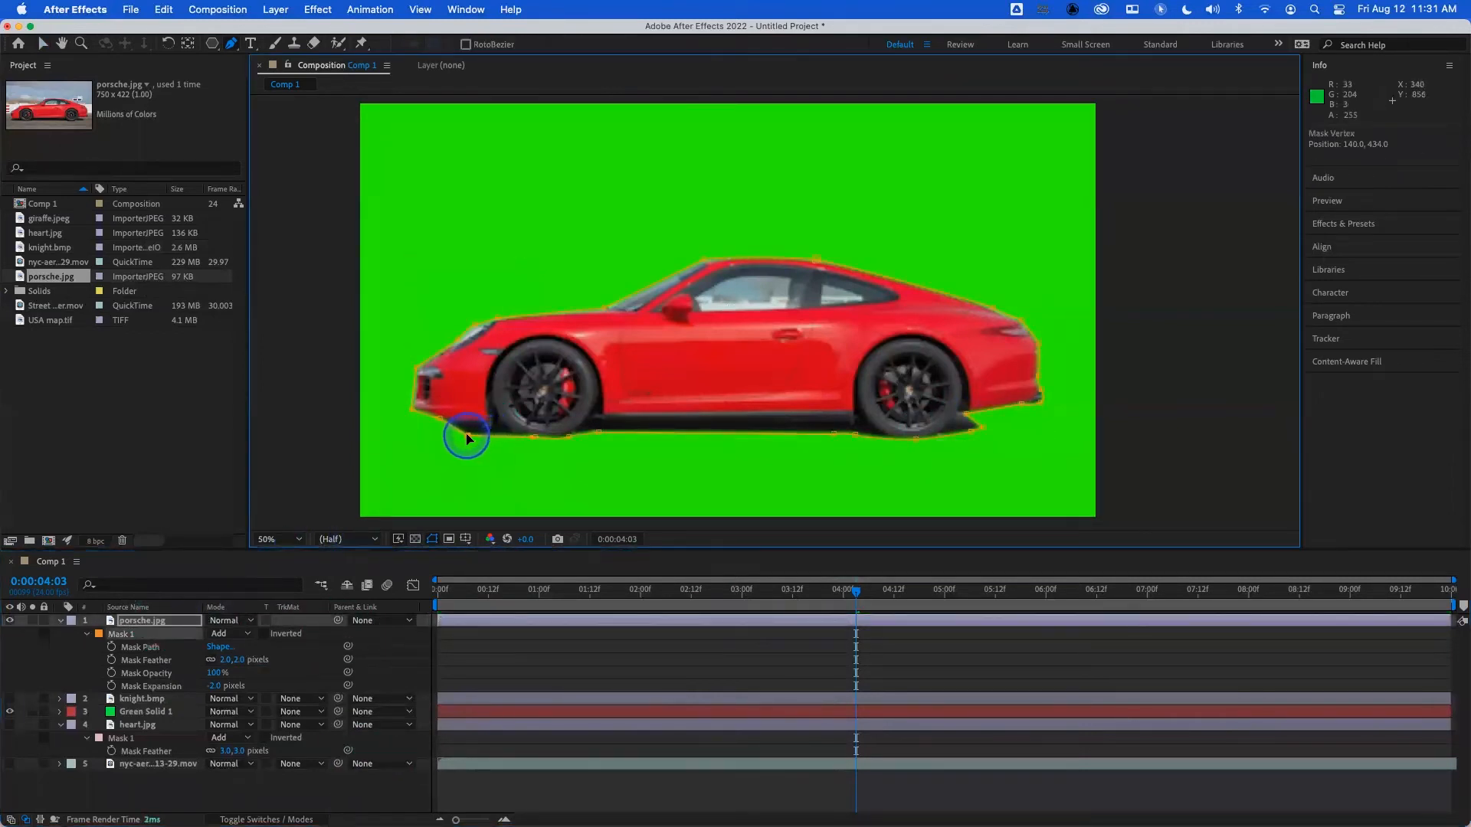
left_click_drag(463, 435, 434, 424)
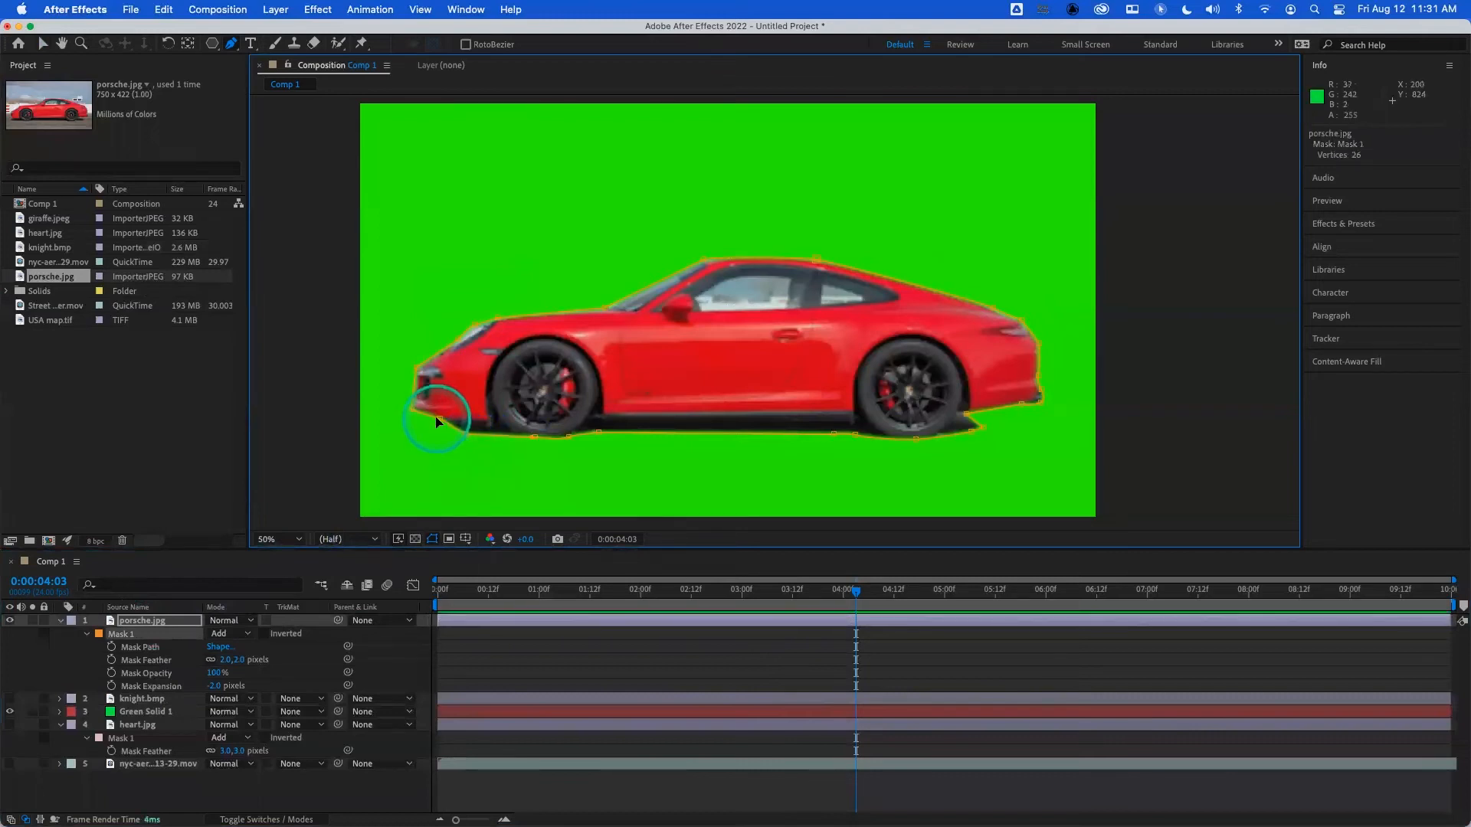
left_click(410, 411)
left_click(410, 408)
left_click(410, 397)
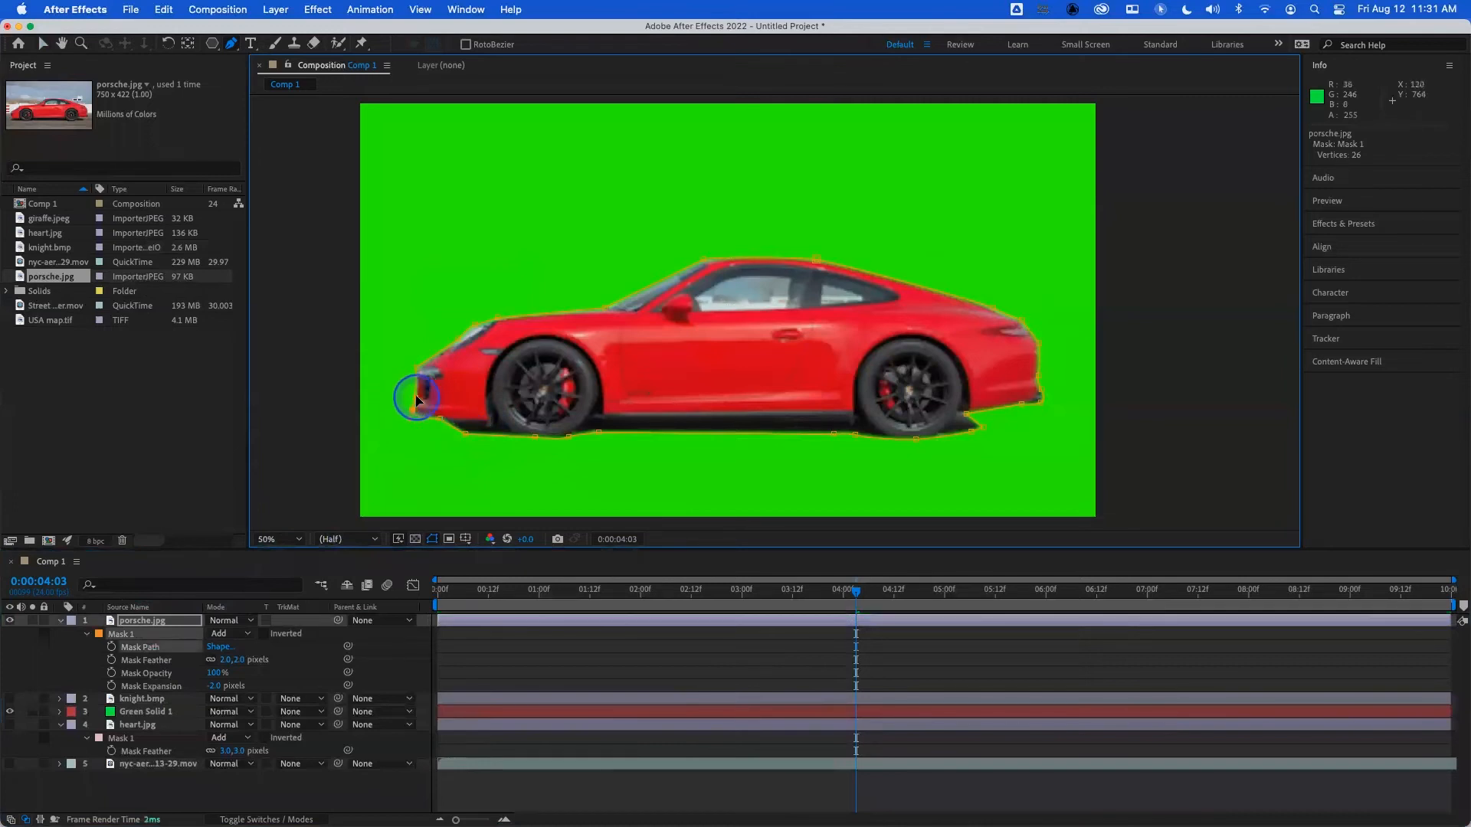
left_click(478, 320)
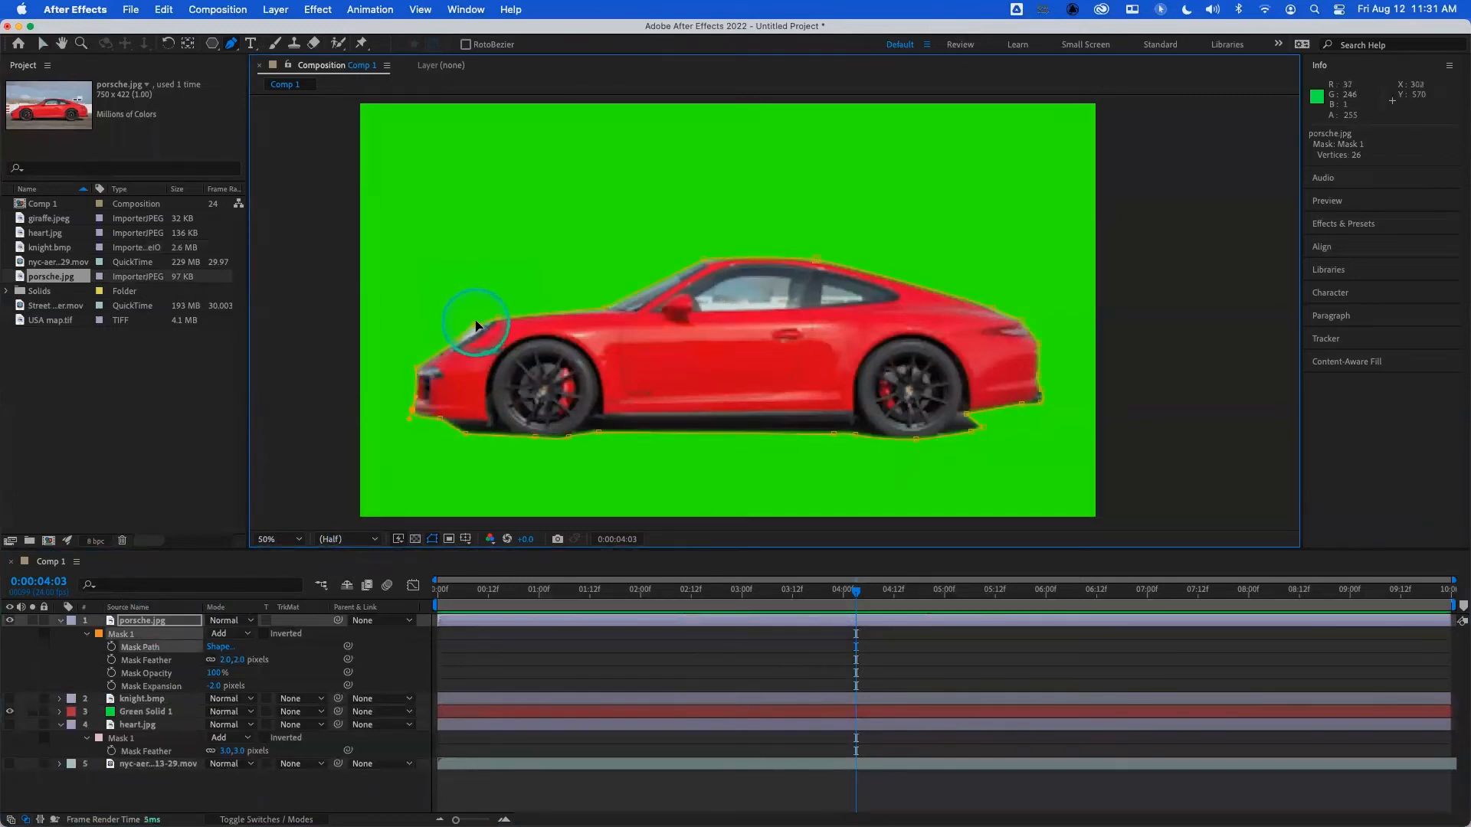
left_click(475, 322)
left_click(484, 325)
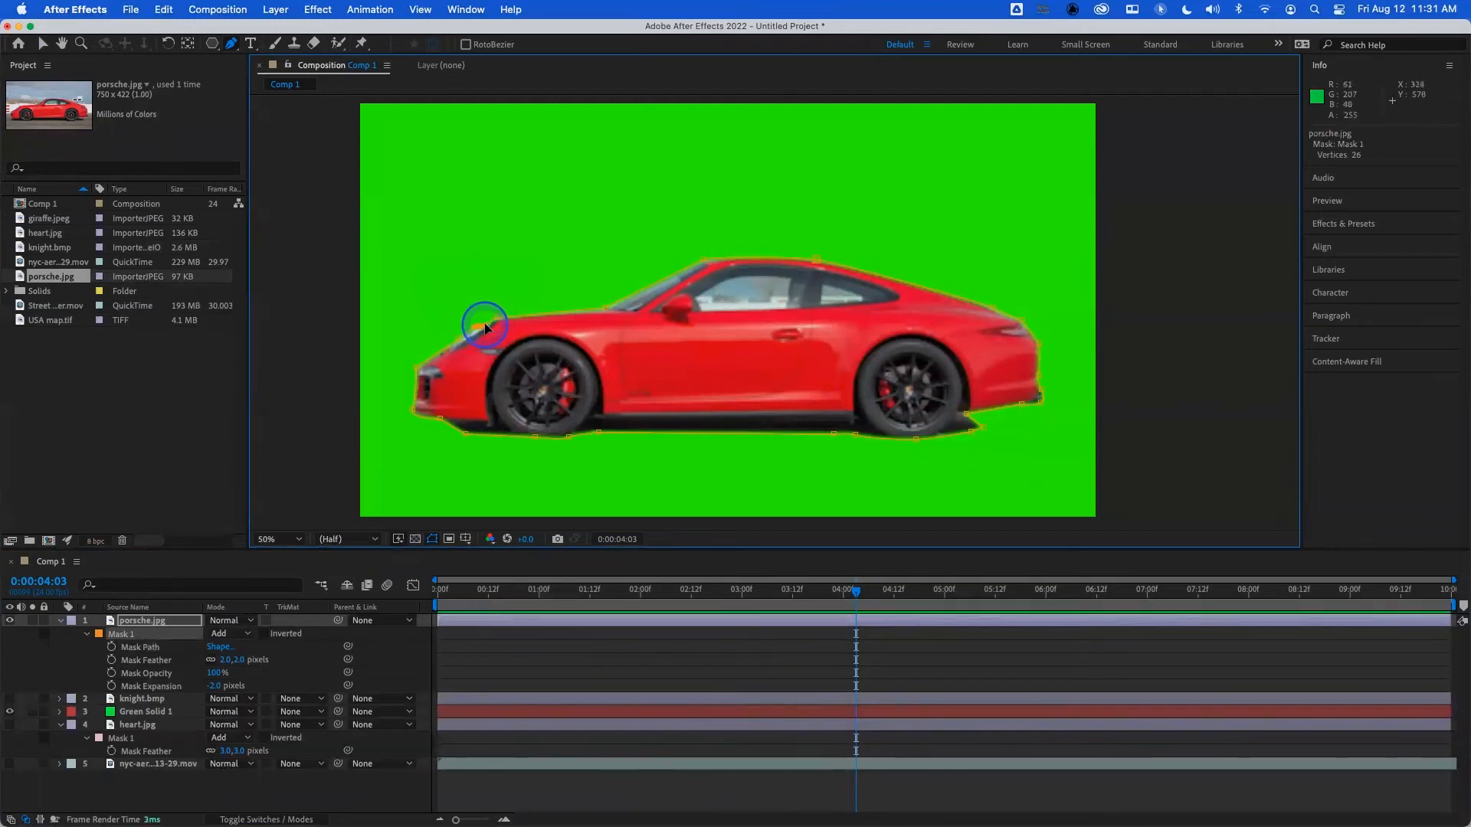
left_click(297, 789)
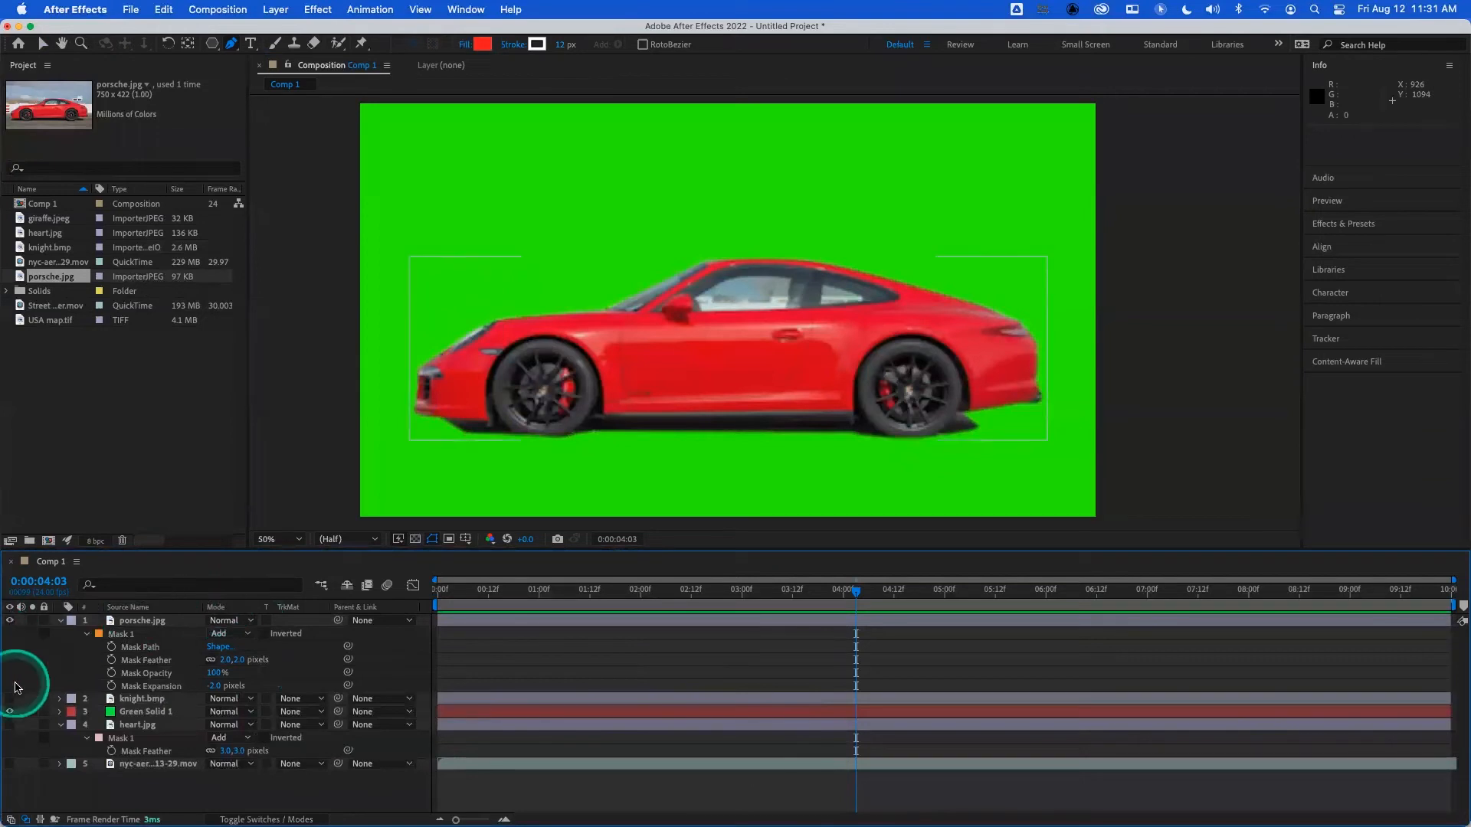
- Hide the Green Solid 1 layer and show the knight.bmp and heart.jpg layers
left_click(10, 711)
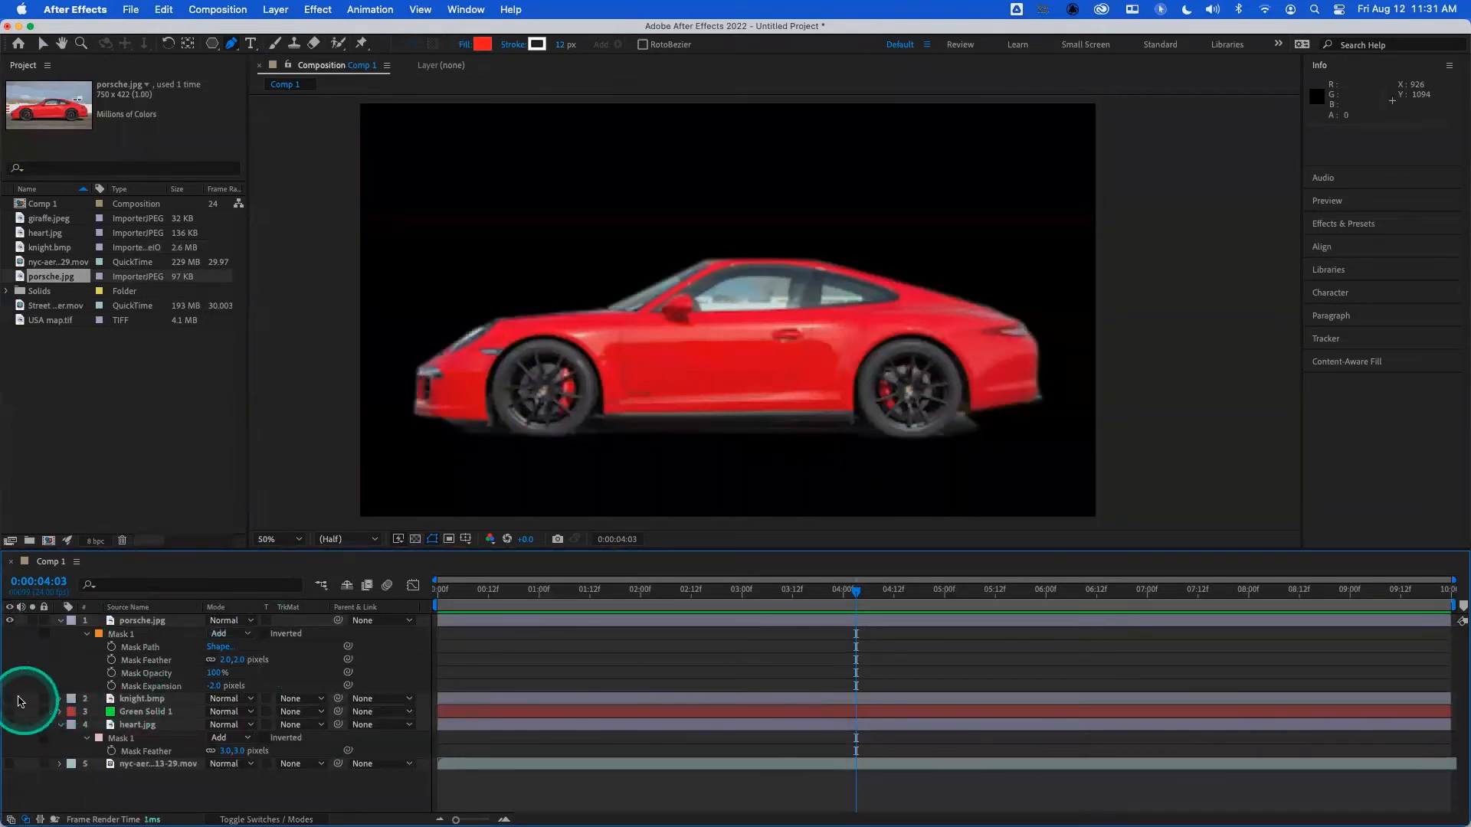
left_click(11, 699)
left_click(11, 724)
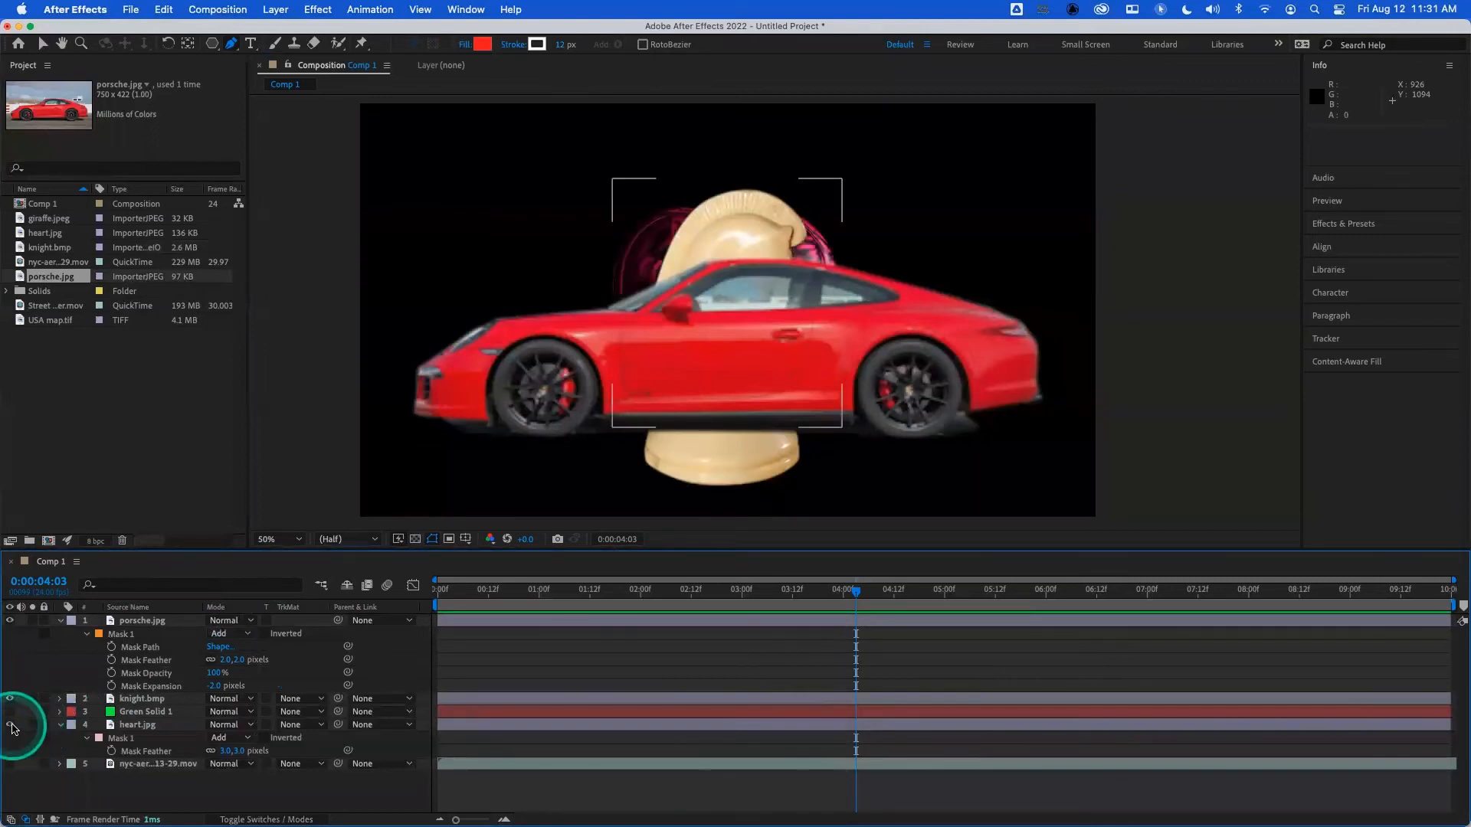
- Reorder the layers so heart.jpg is at the top, followed by knight.bmp and porsche.jpg
left_click(145, 625)
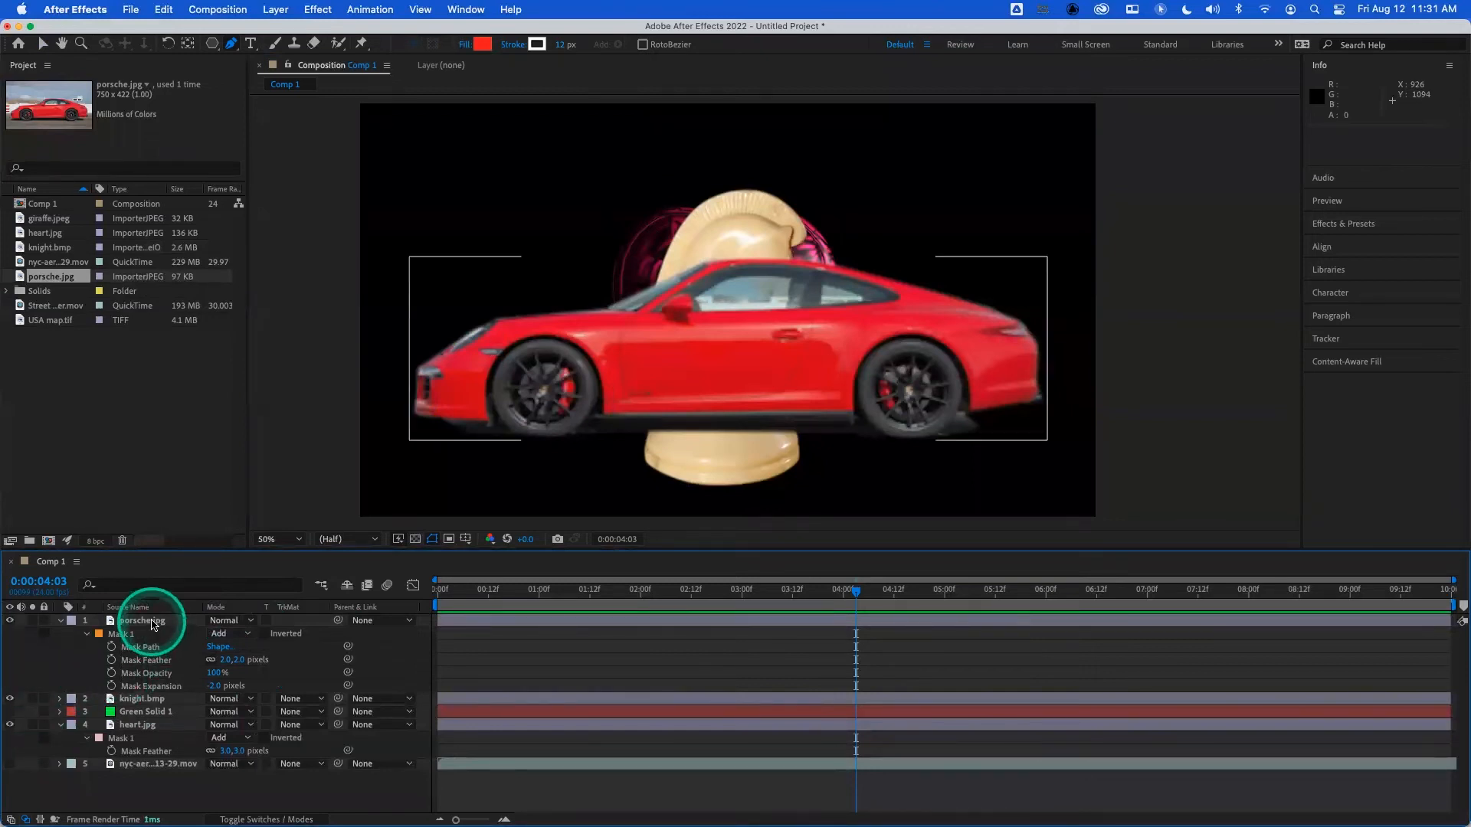
left_click_drag(154, 624, 154, 704)
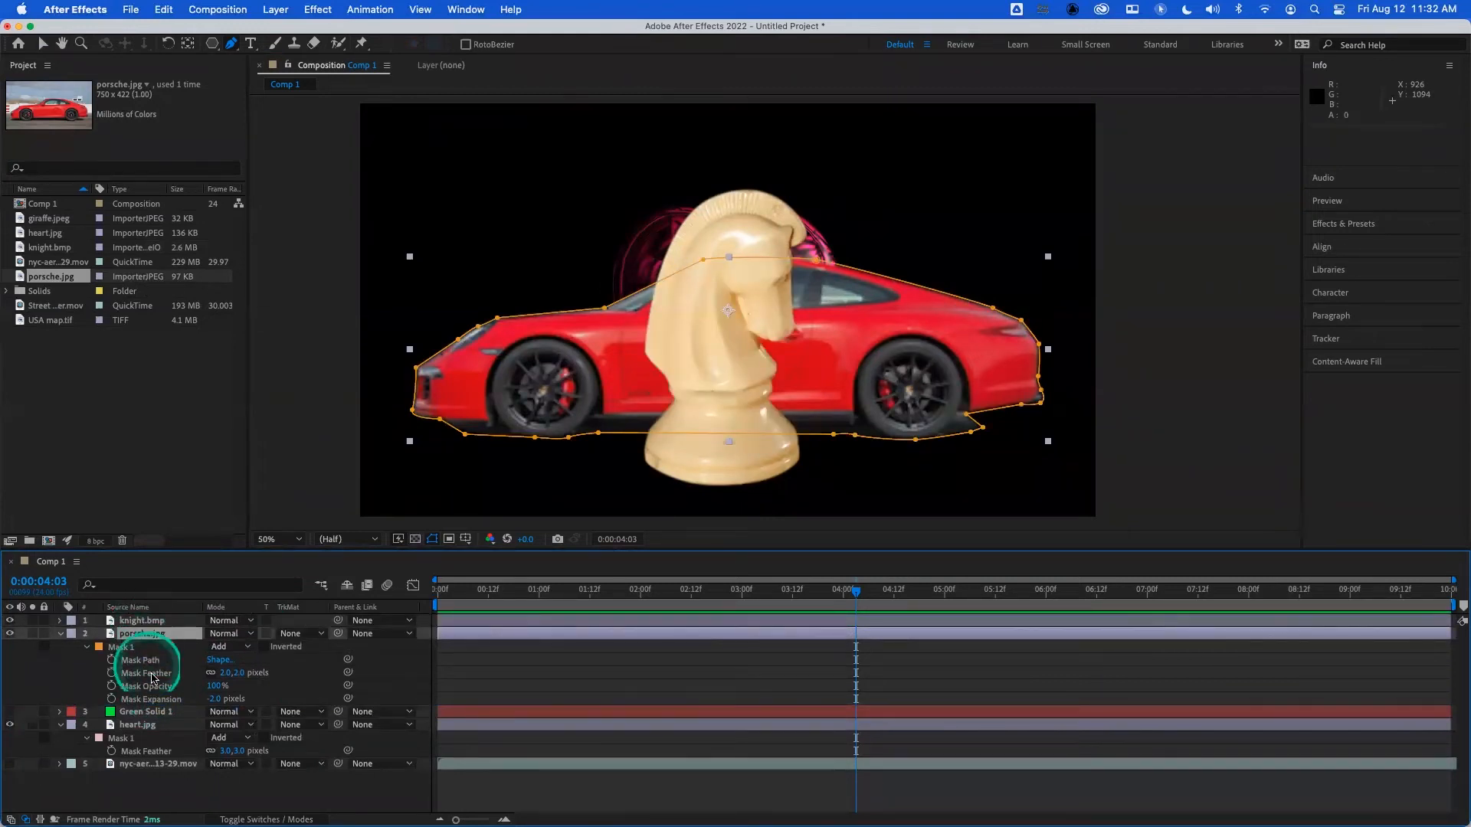
left_click_drag(156, 726, 156, 621)
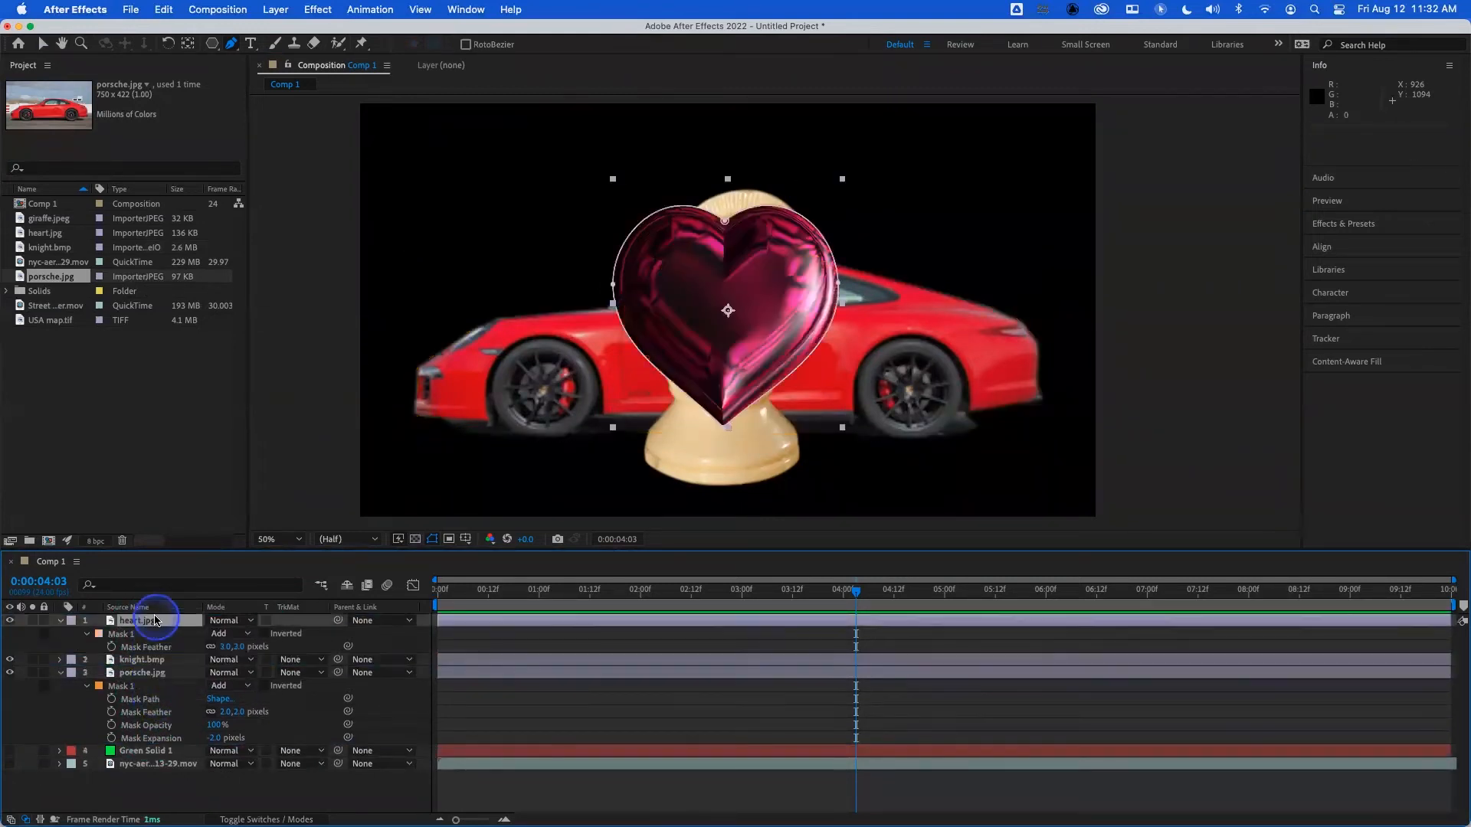
- Hide the knight.bmp layer and scale the heart.jpg layer down to 31%
left_click(9, 661)
left_click(136, 625)
key("s")
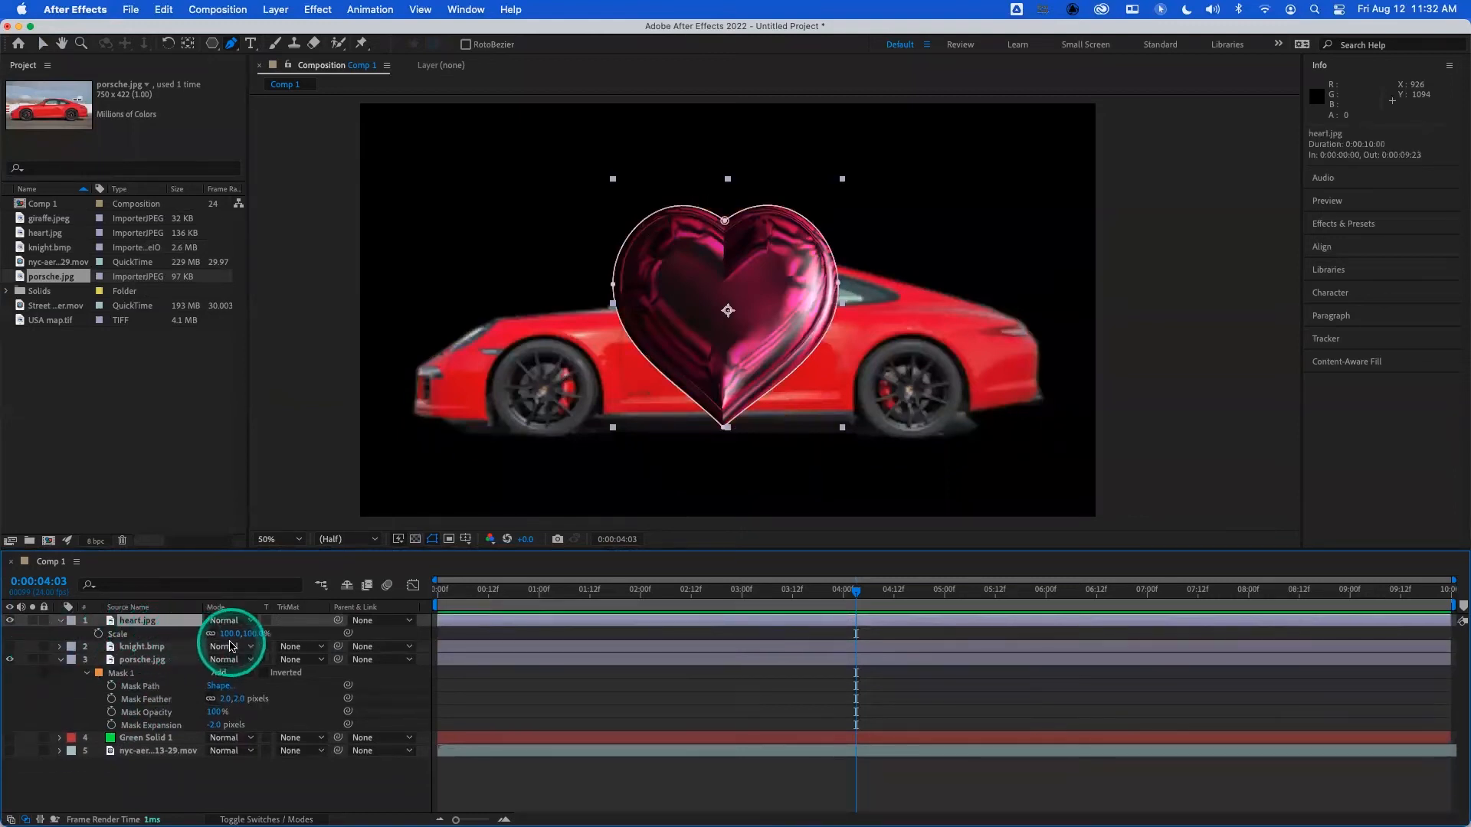
left_click_drag(231, 636, 186, 643)
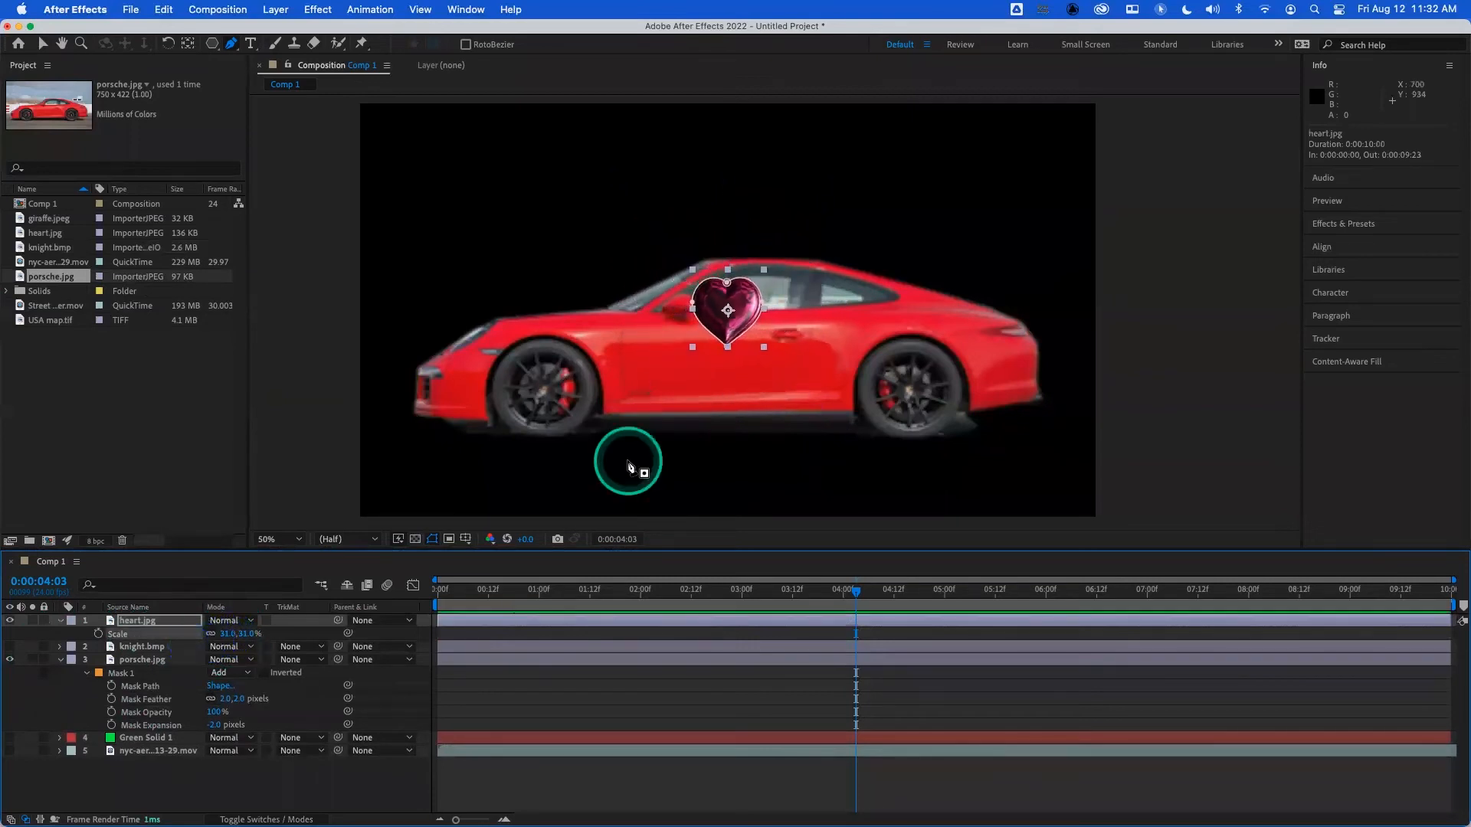
- Move the heart onto the car's door below the side window, undoing the stray mask point placed on it
left_click(744, 302)
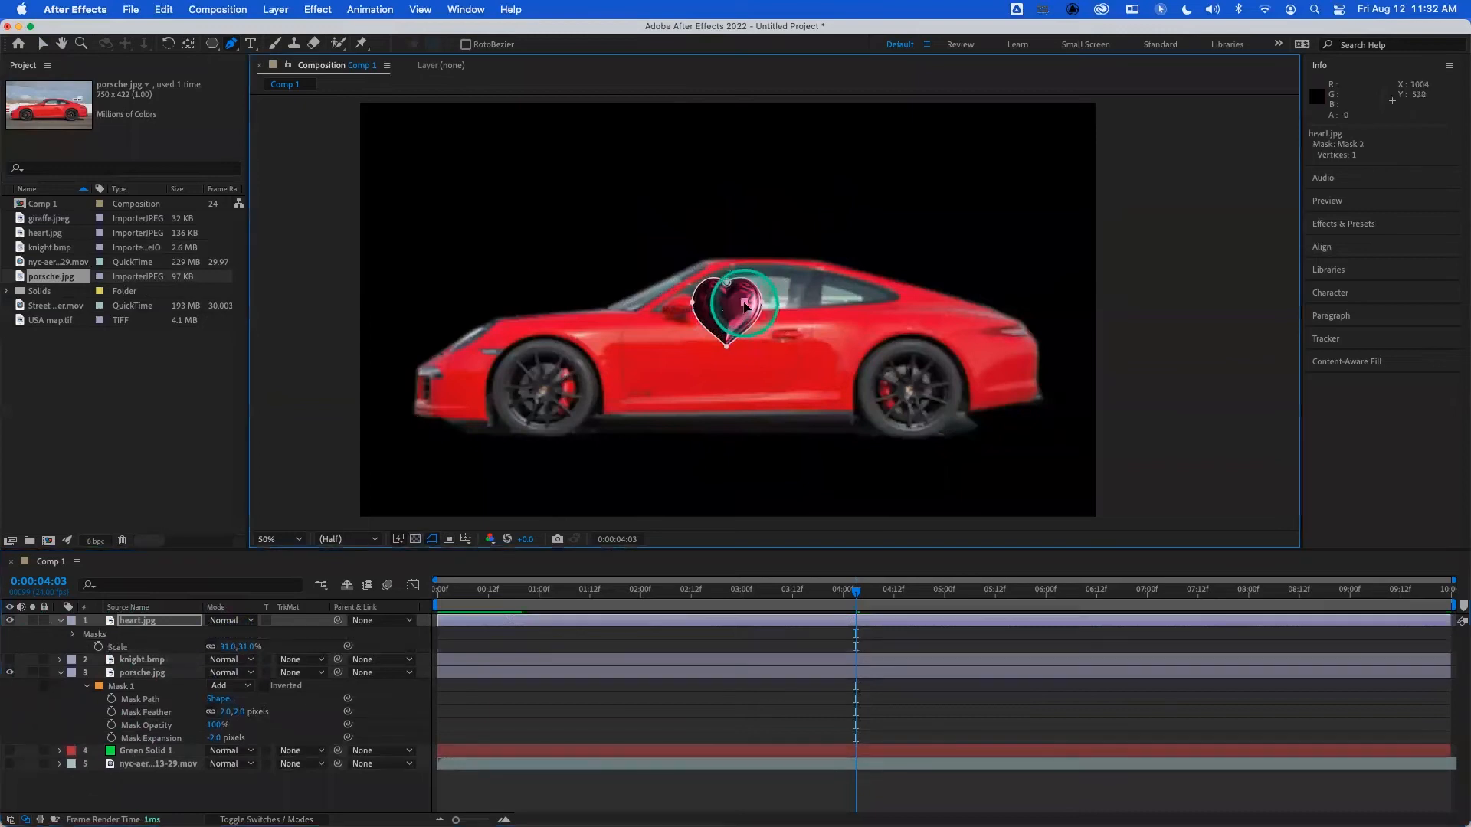
key("super+z")
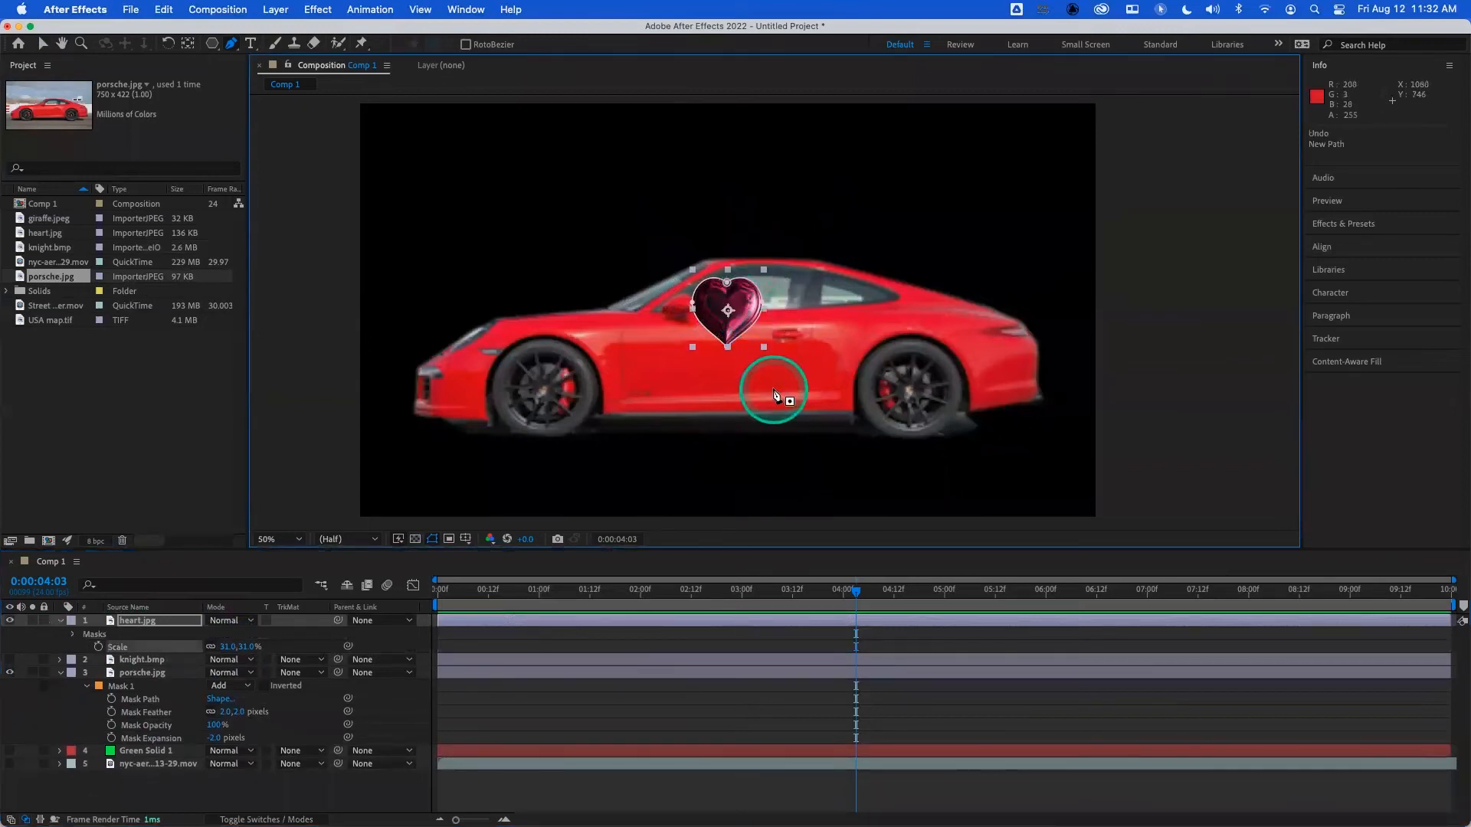
left_click_drag(745, 316, 727, 364)
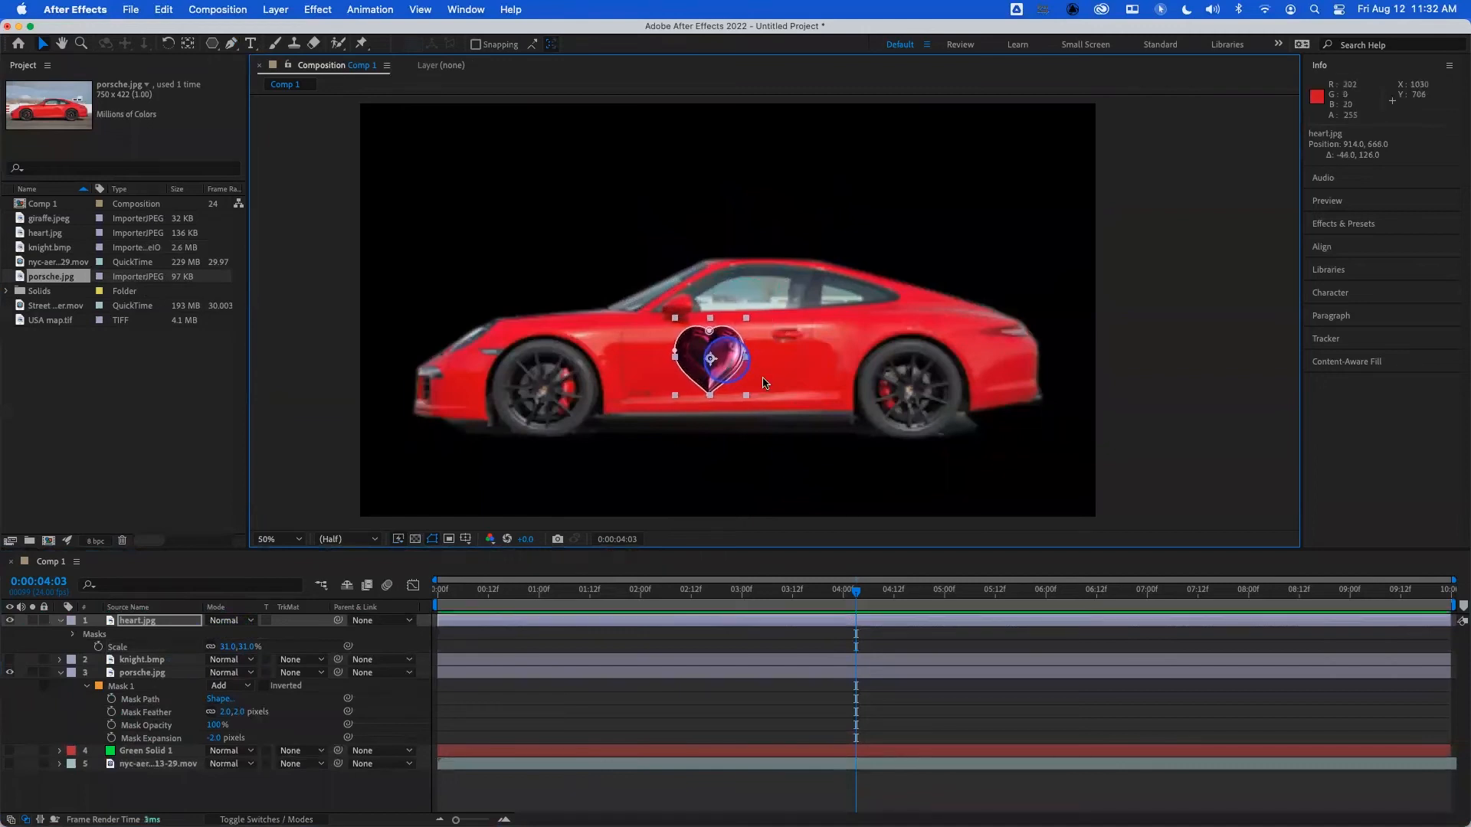
left_click(300, 798)
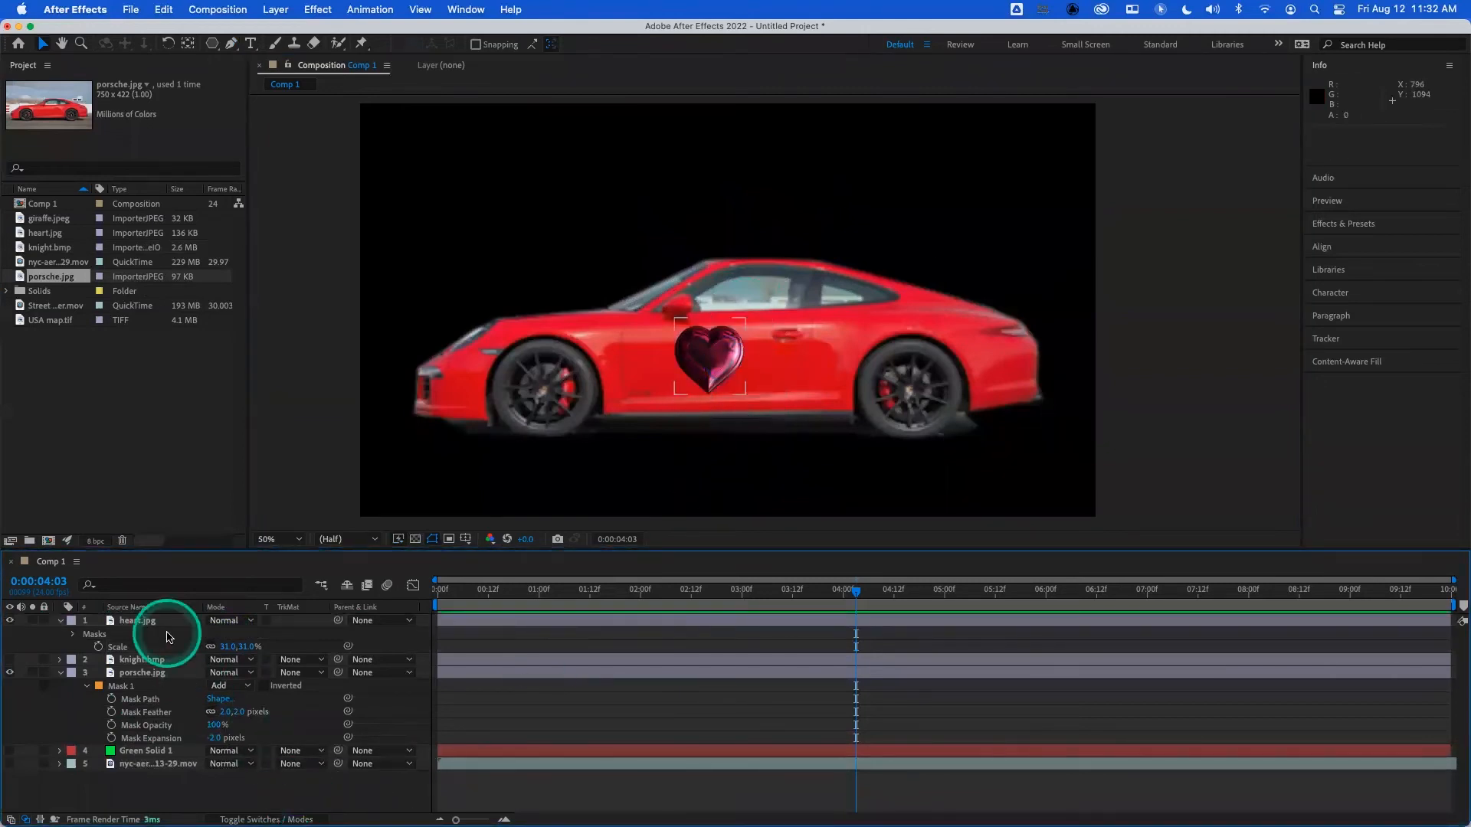
- Set the mask feather of the heart.jpg layer to 5 pixels
left_click(167, 621)
key("f")
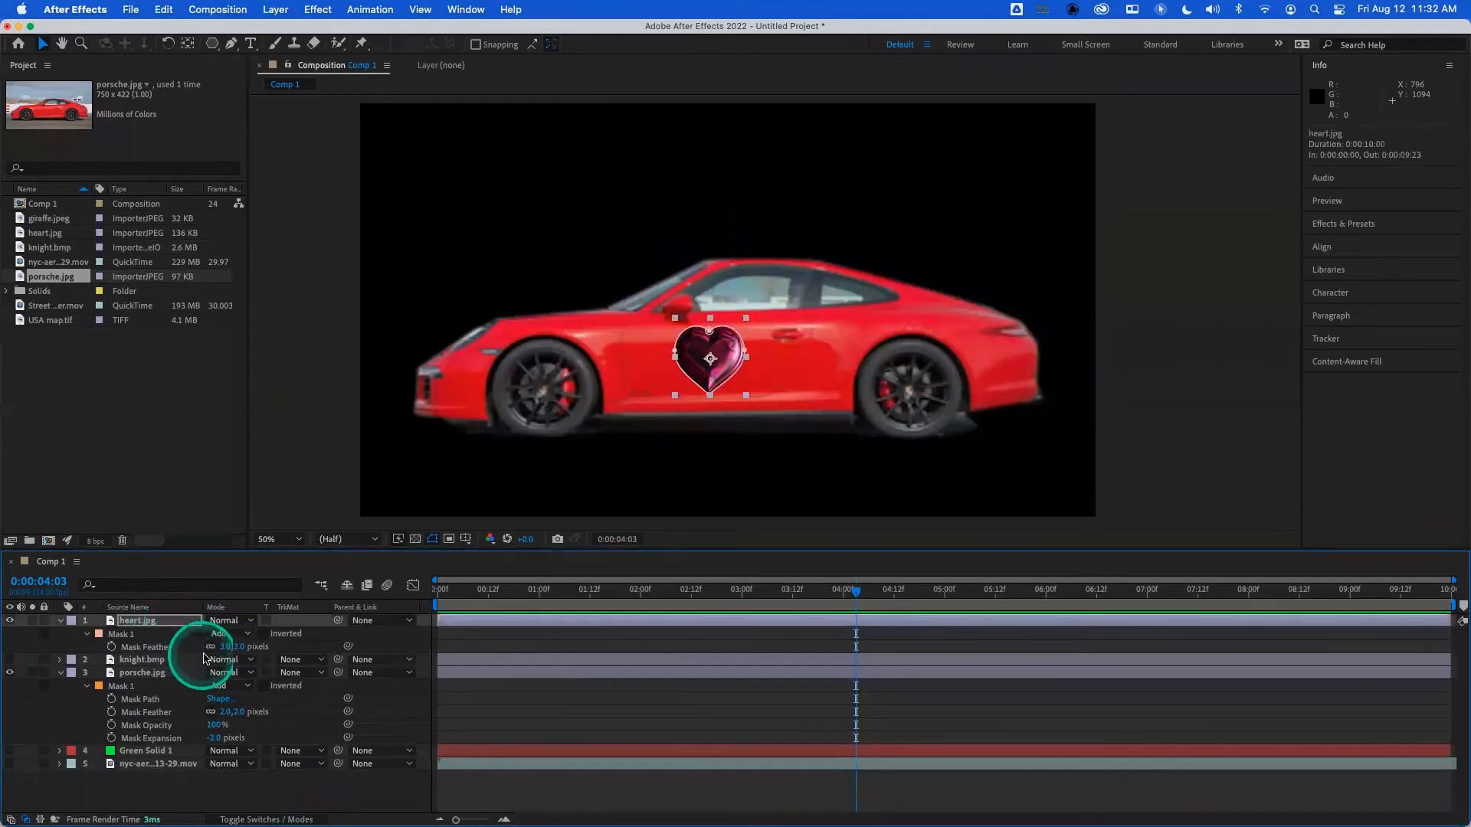
left_click(228, 647)
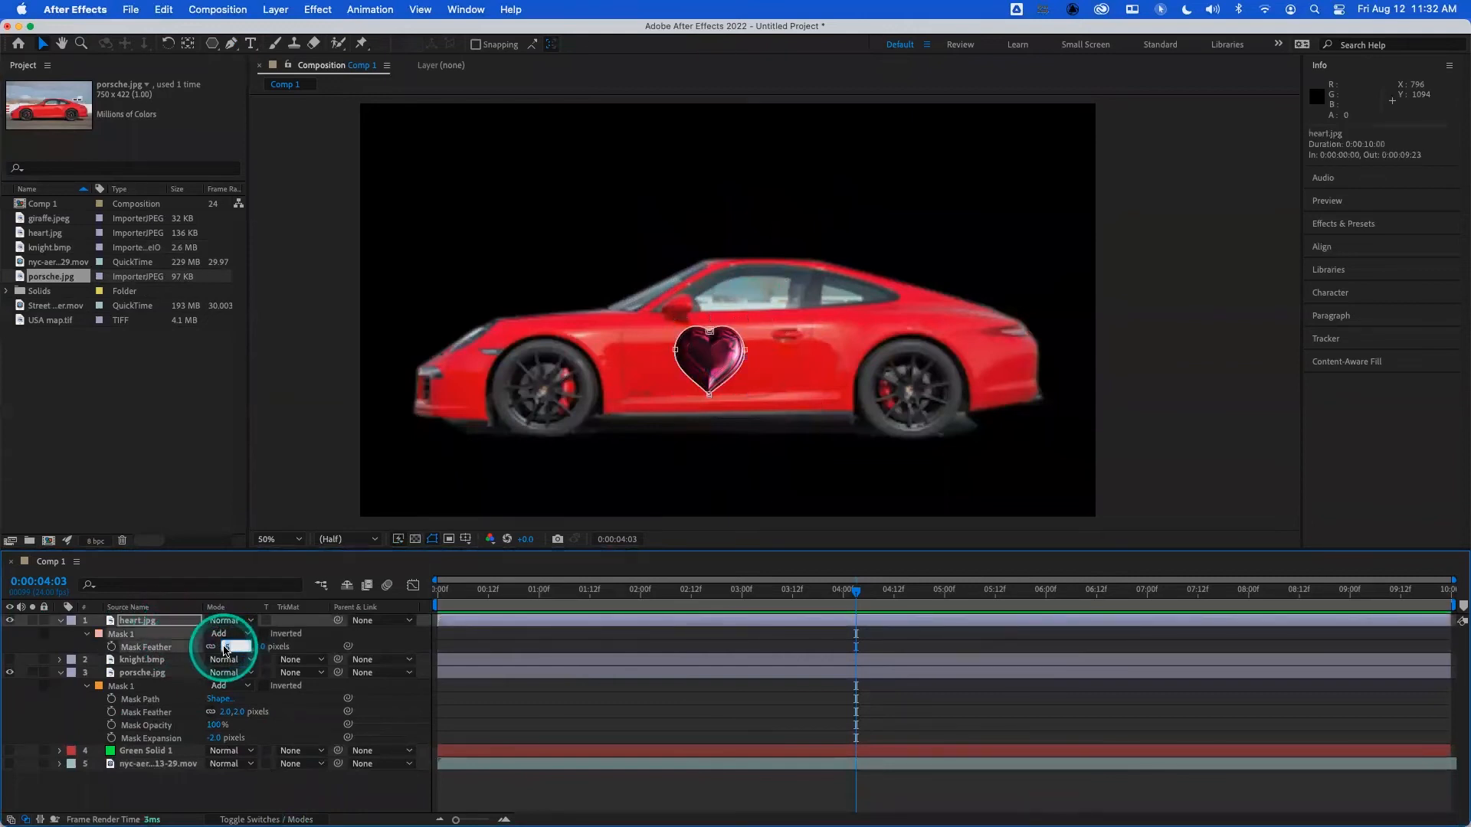
type("5")
left_click(298, 792)
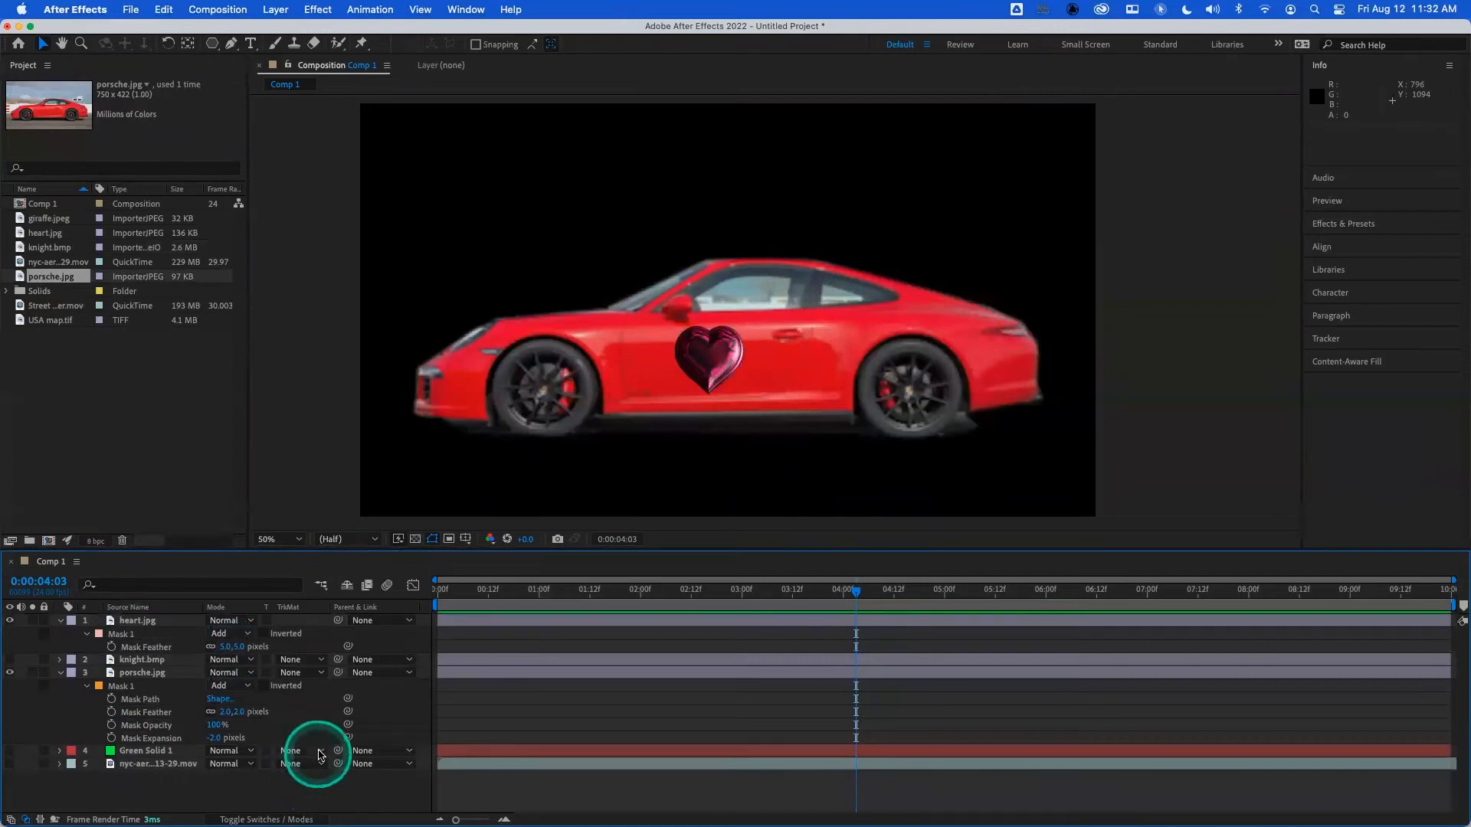
- Cycle the heart.jpg layer through the blending modes, including Multiply and Overlay, and leave it on Pin Light
left_click(175, 624)
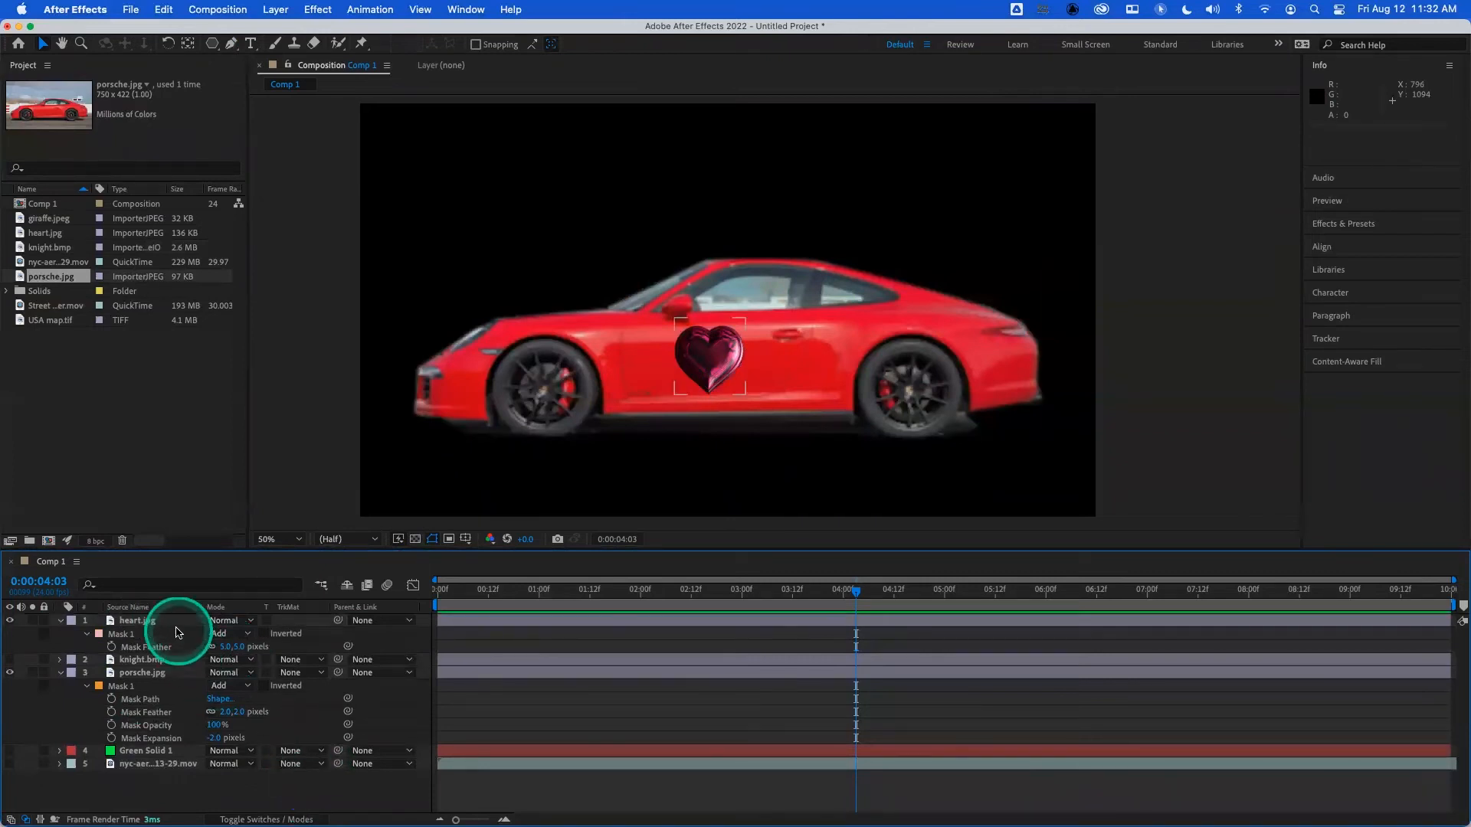
left_click(174, 624)
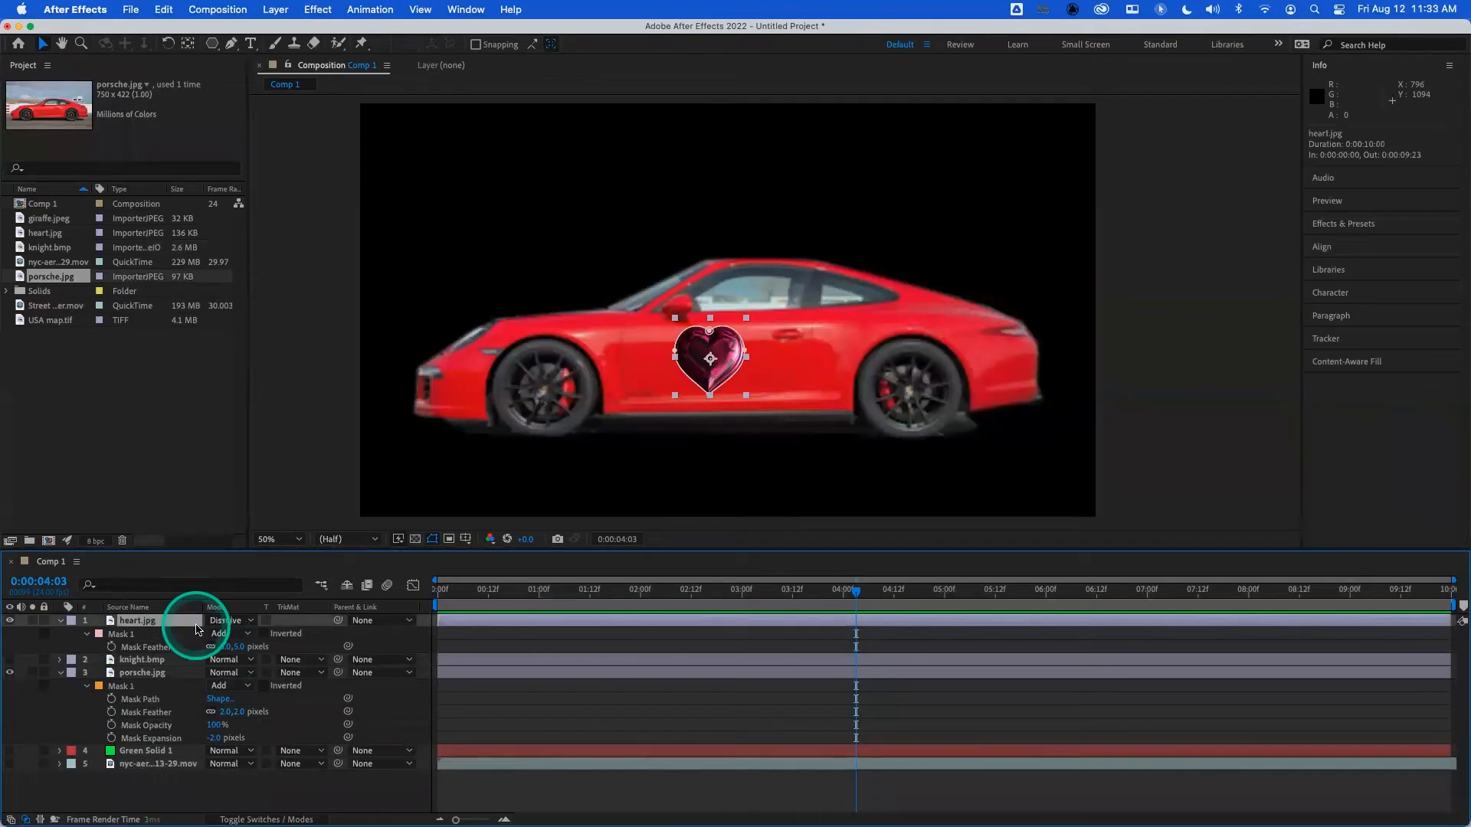
key("shift+equal")
key("shift+equal")
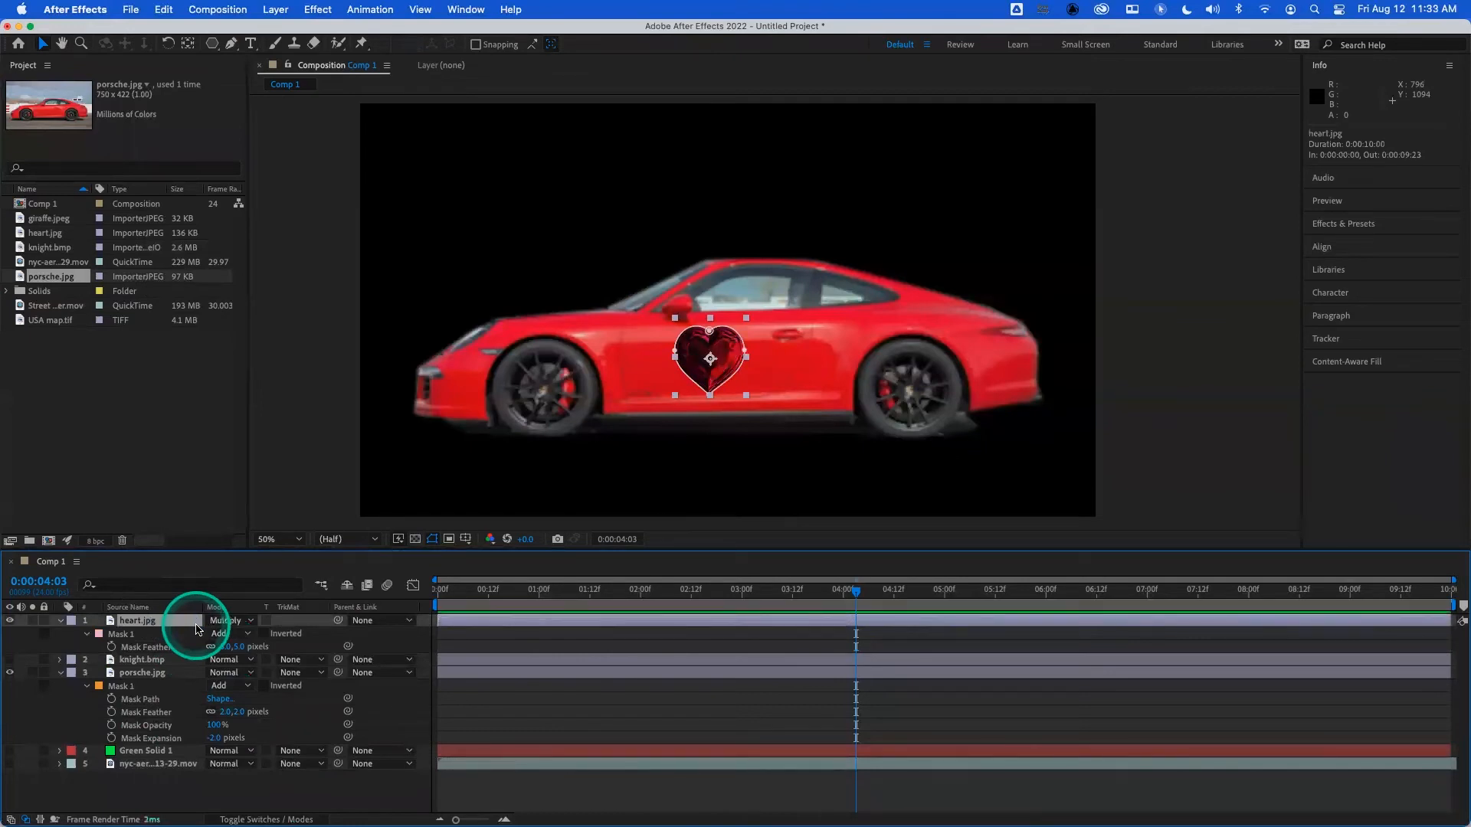
key("shift+equal")
key("shift+equal")
key("shift+equal")
key("shift+equal")
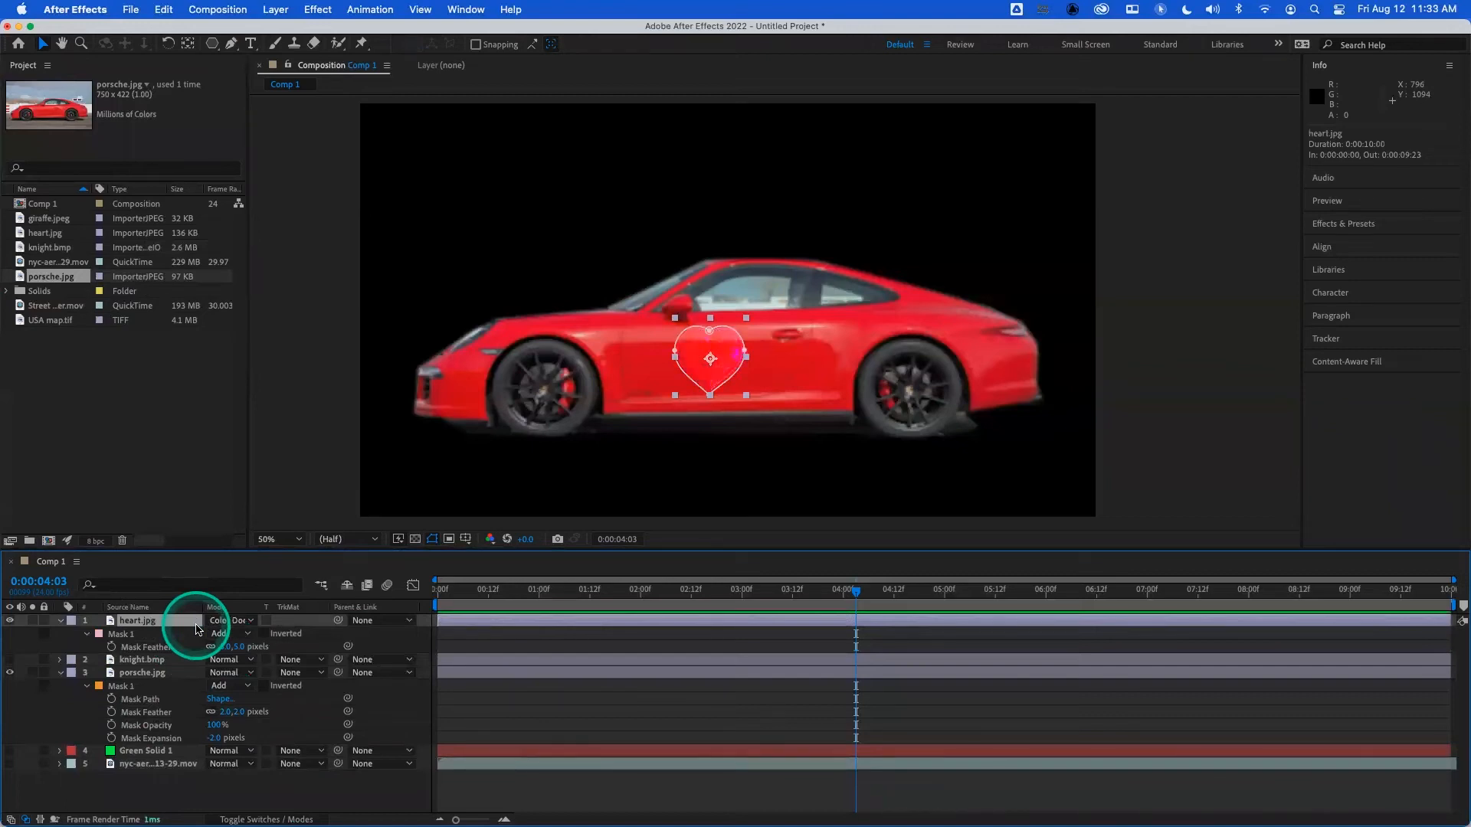
key("shift+equal")
key("shift+equal")
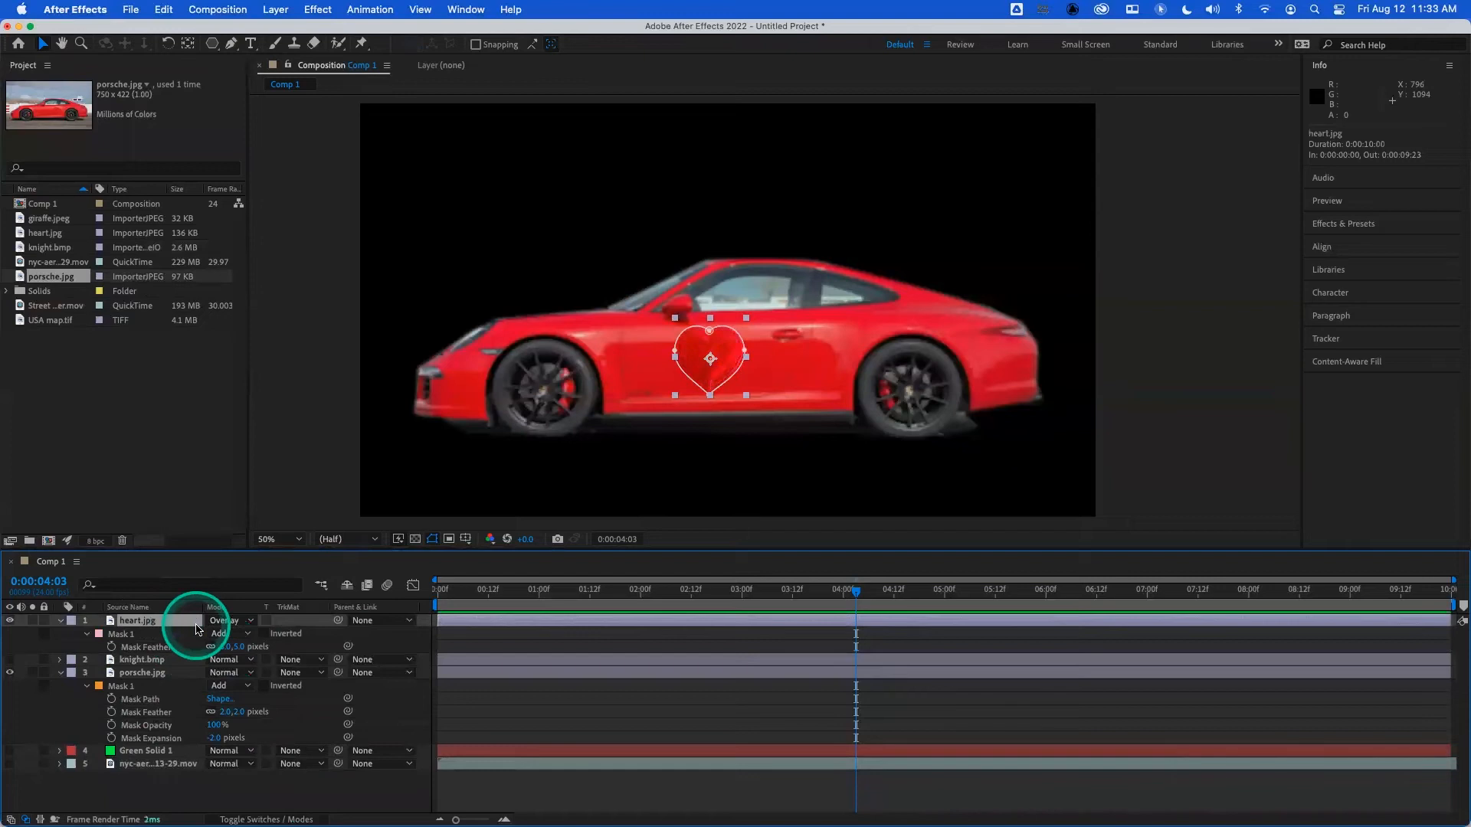
key("shift+equal")
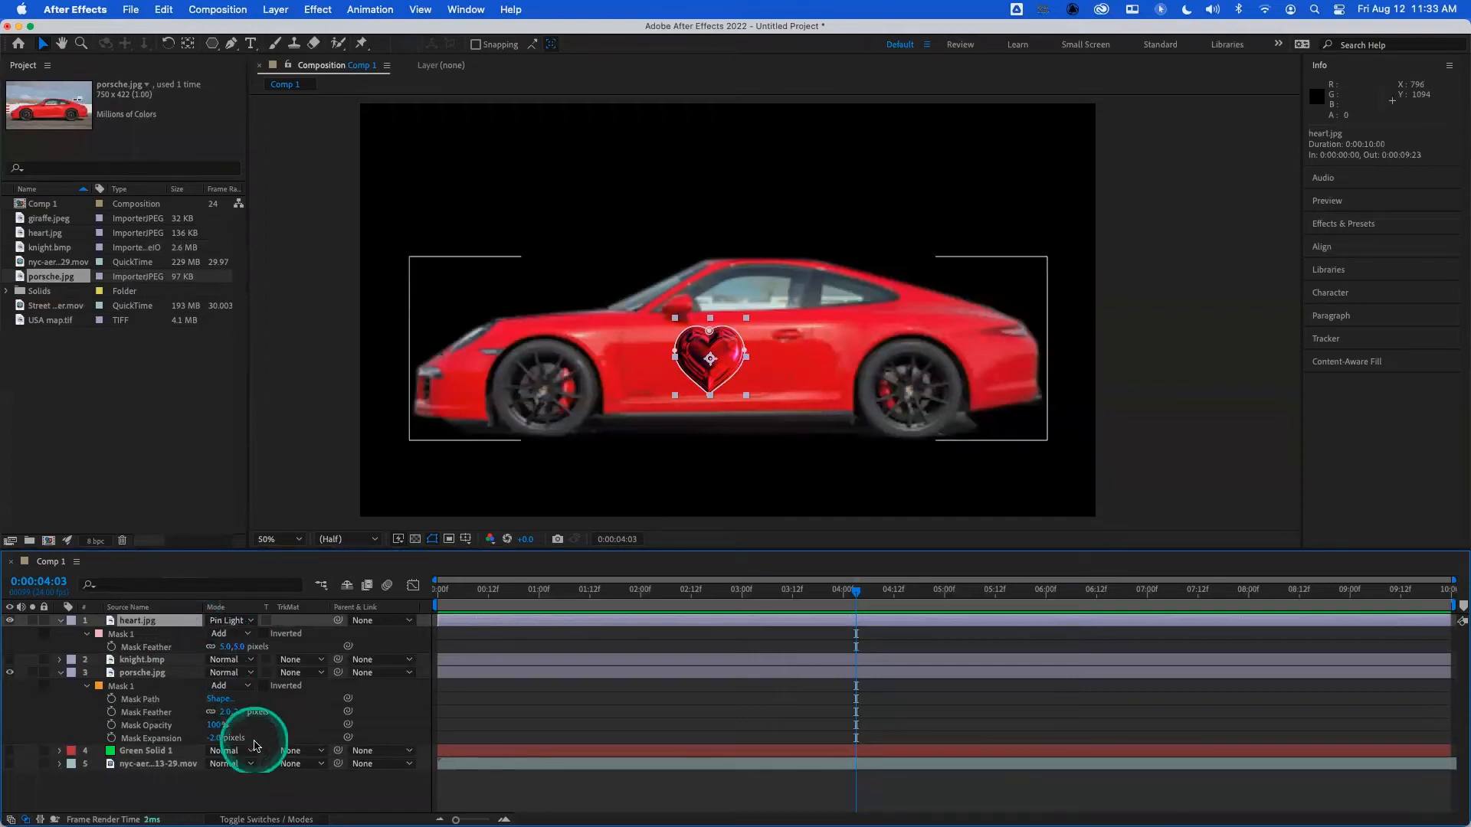
left_click(263, 779)
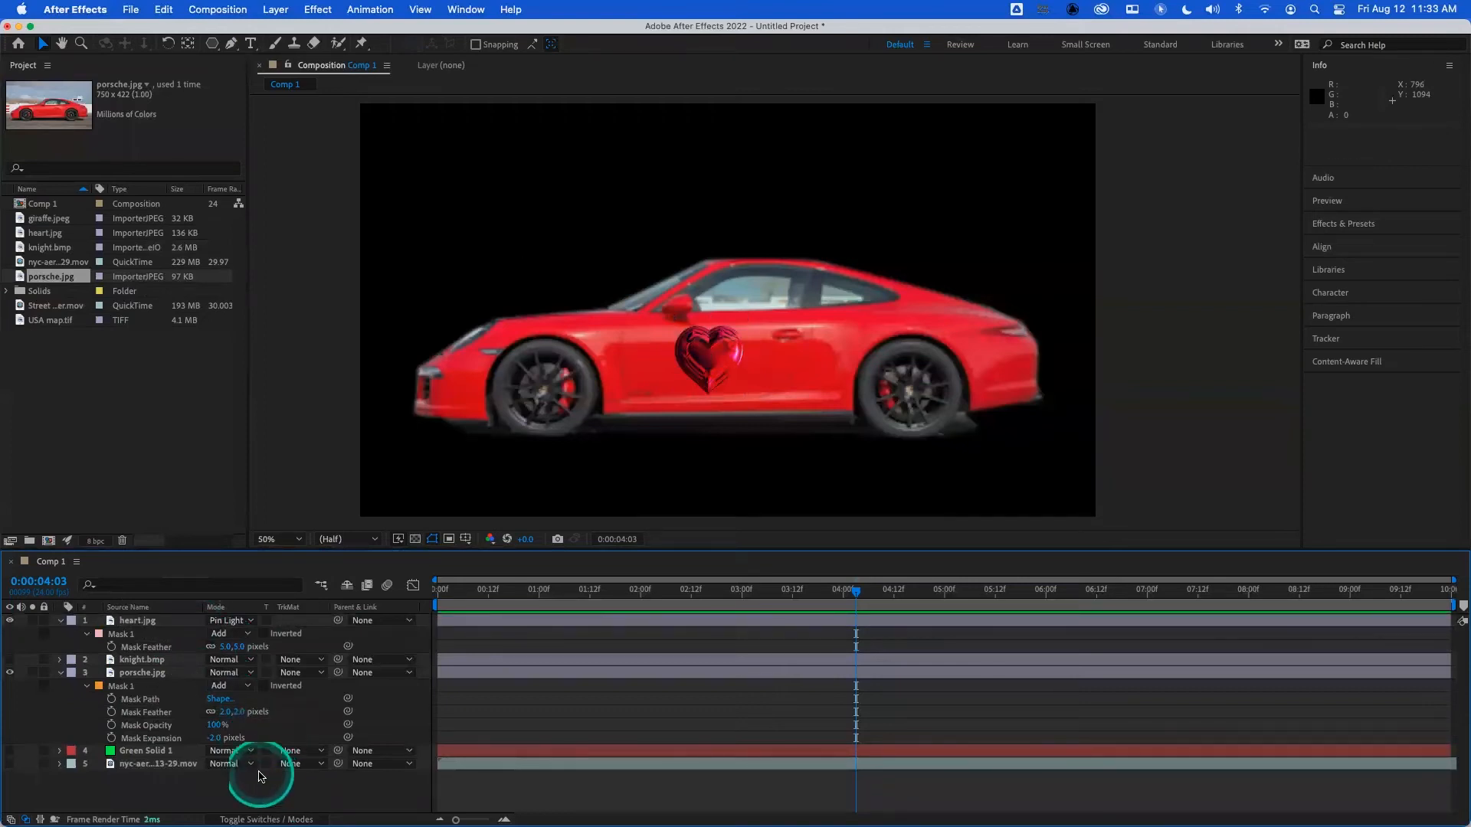
- Set the opacity of the heart.jpg layer to 75%
key("t")
left_click_drag(218, 635, 201, 633)
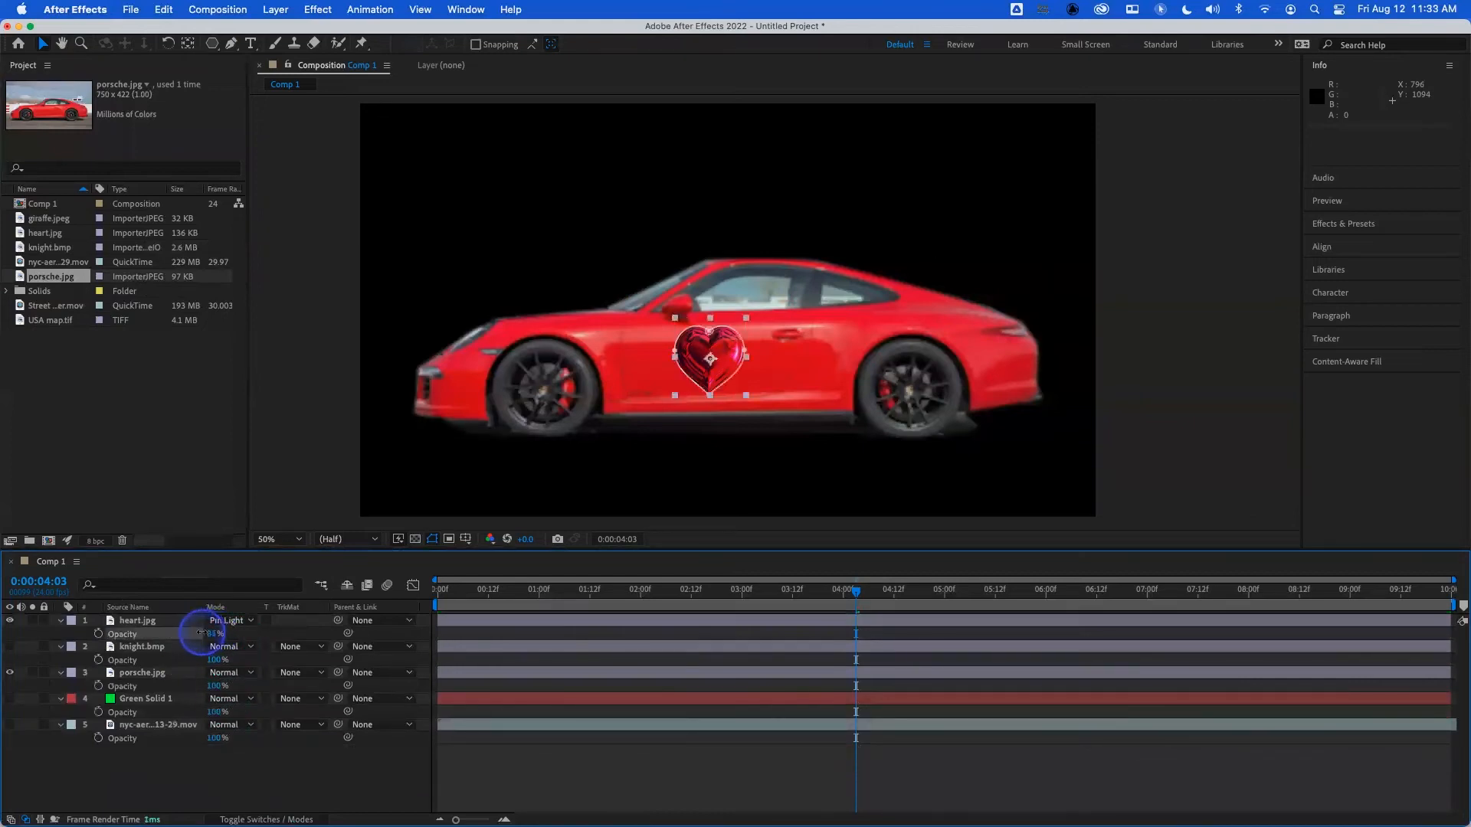
left_click(289, 791)
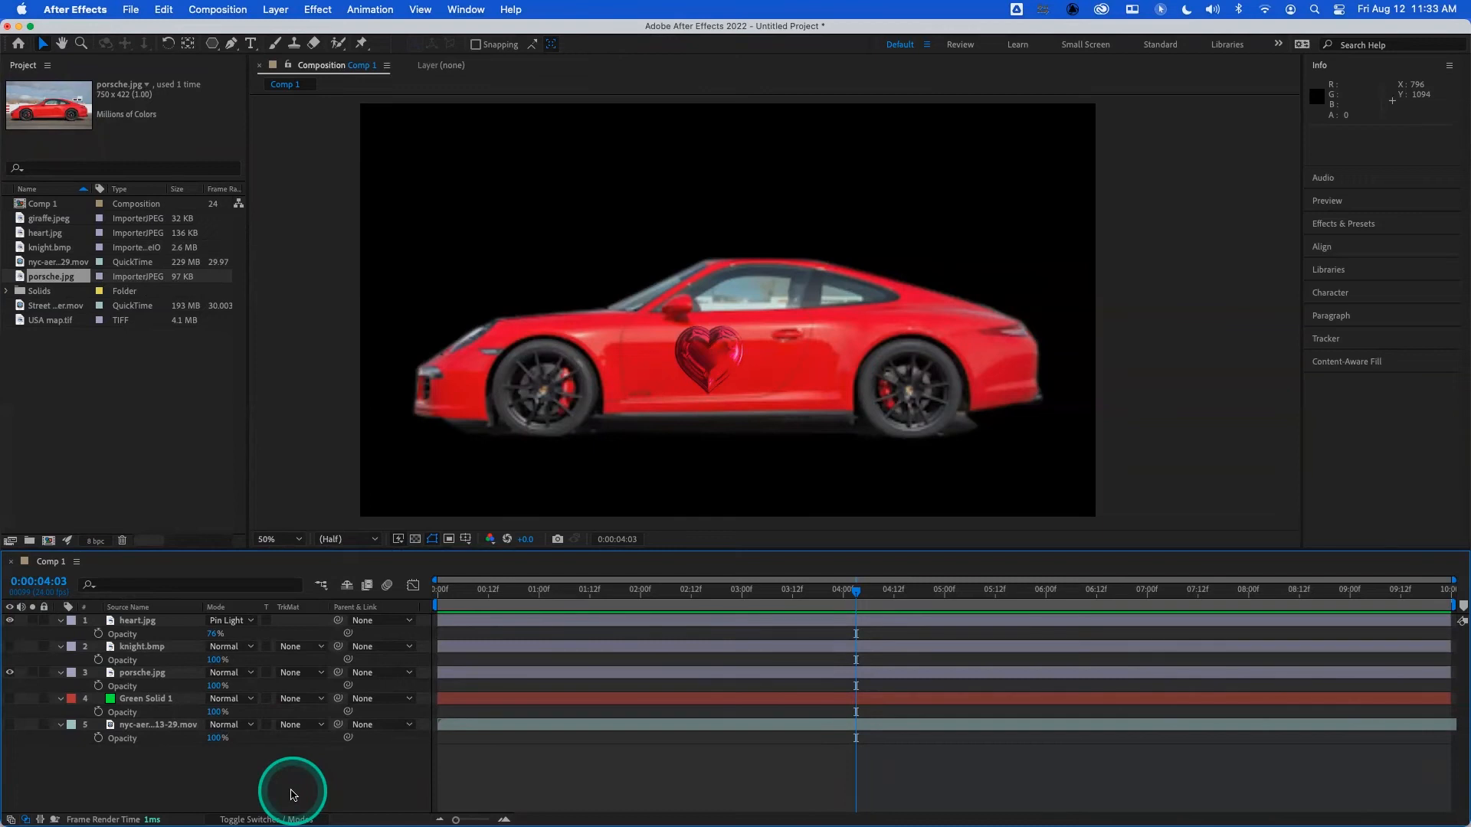
left_click(213, 635)
type("7")
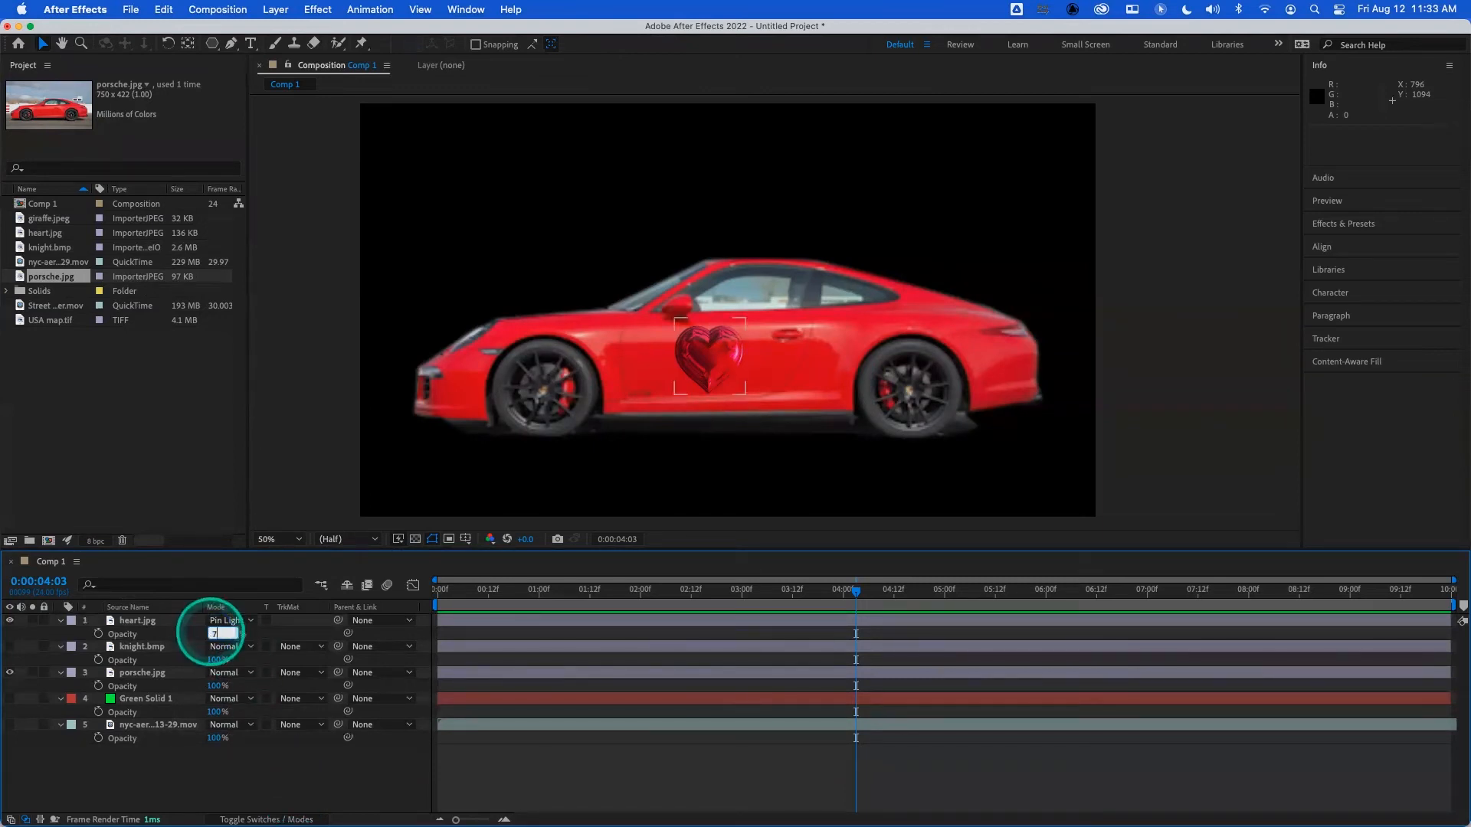
type("5")
left_click(259, 775)
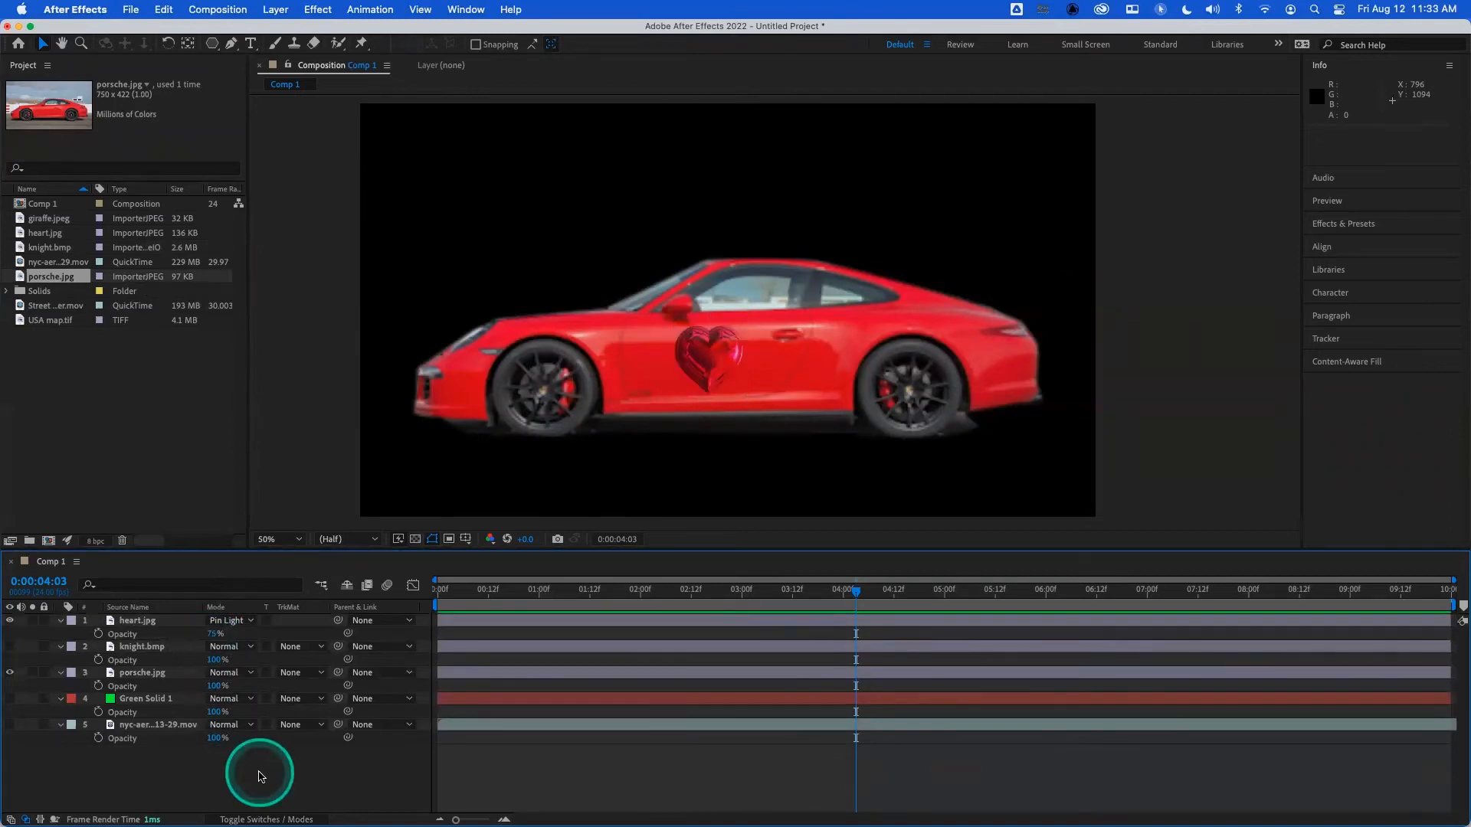
- Duplicate the heart.jpg layer twice and arrange the three hearts in an evenly spaced row along the car's side
left_click(153, 623)
left_click(282, 628)
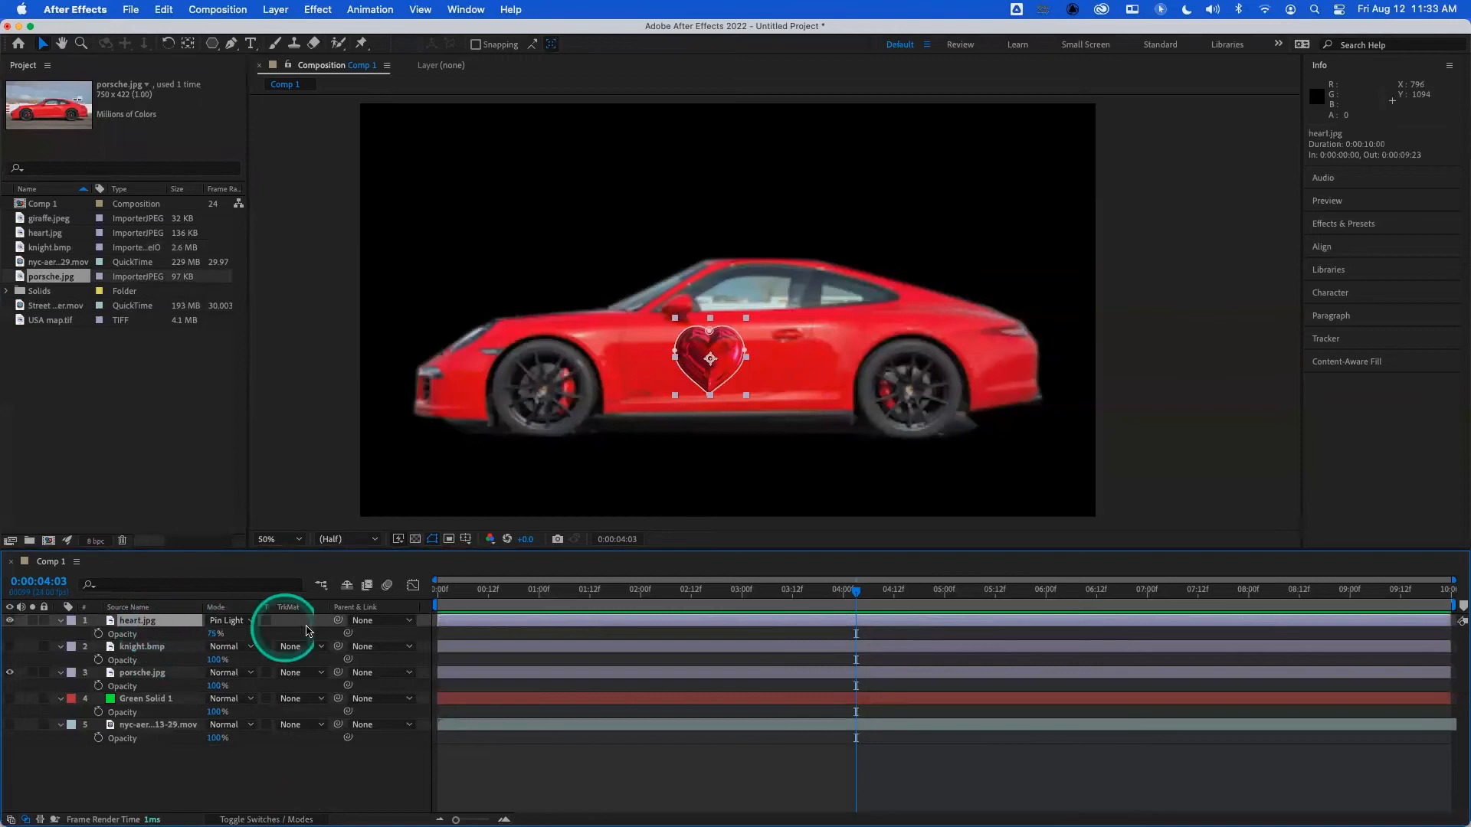
key("super+d")
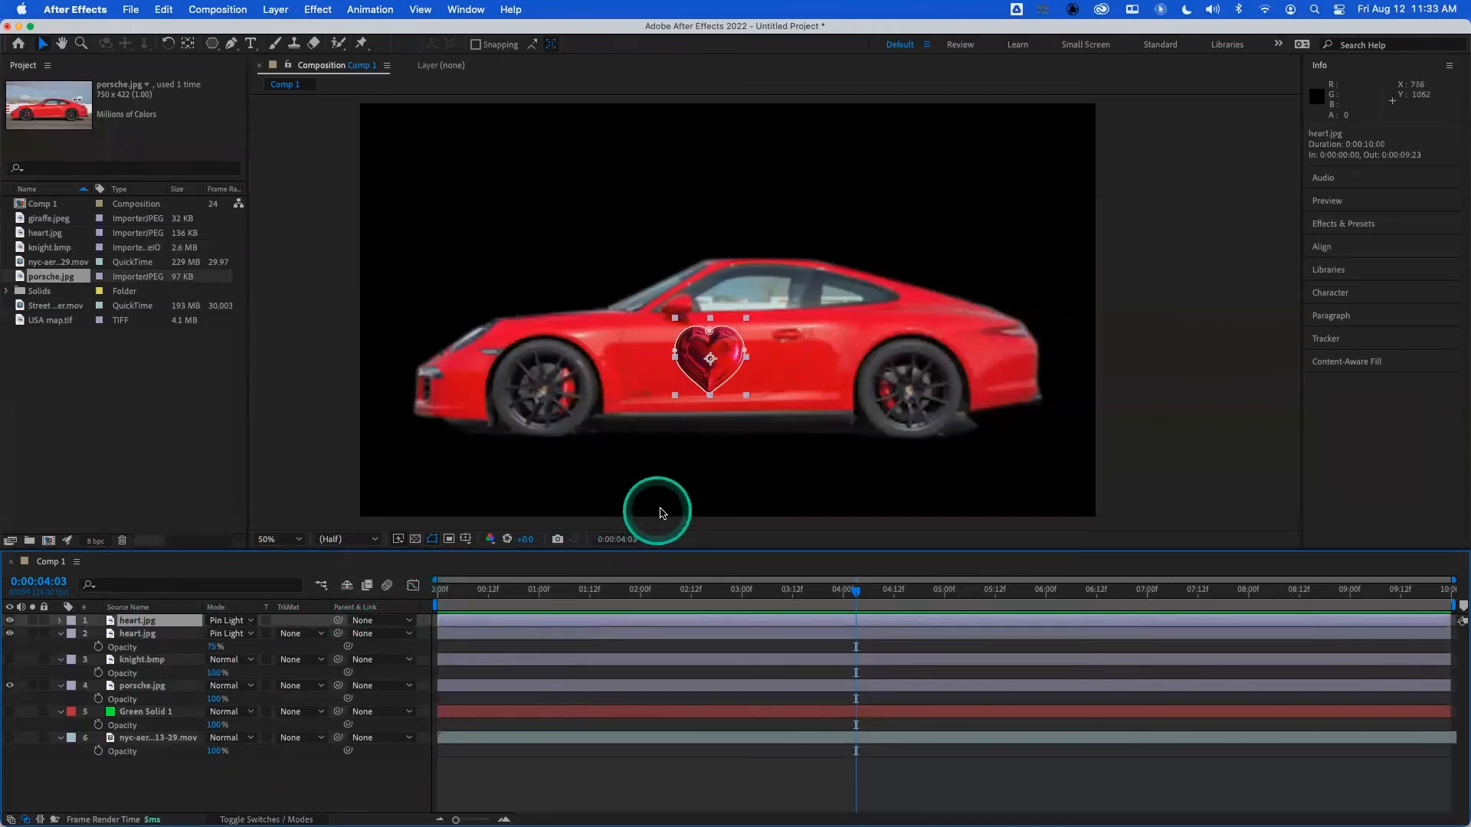
left_click_drag(727, 357, 795, 354)
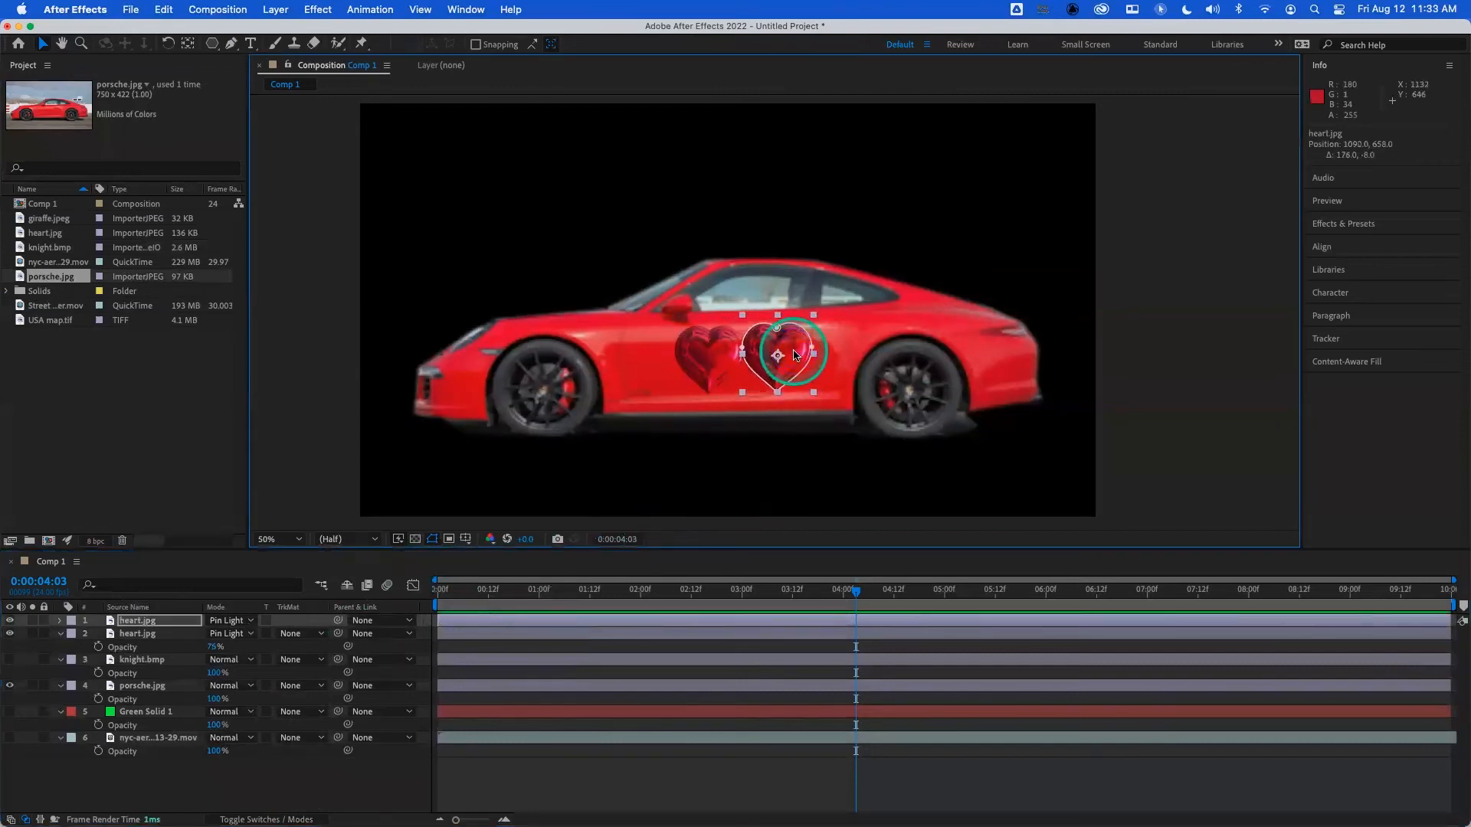
key("super+d")
left_click_drag(777, 355, 650, 358)
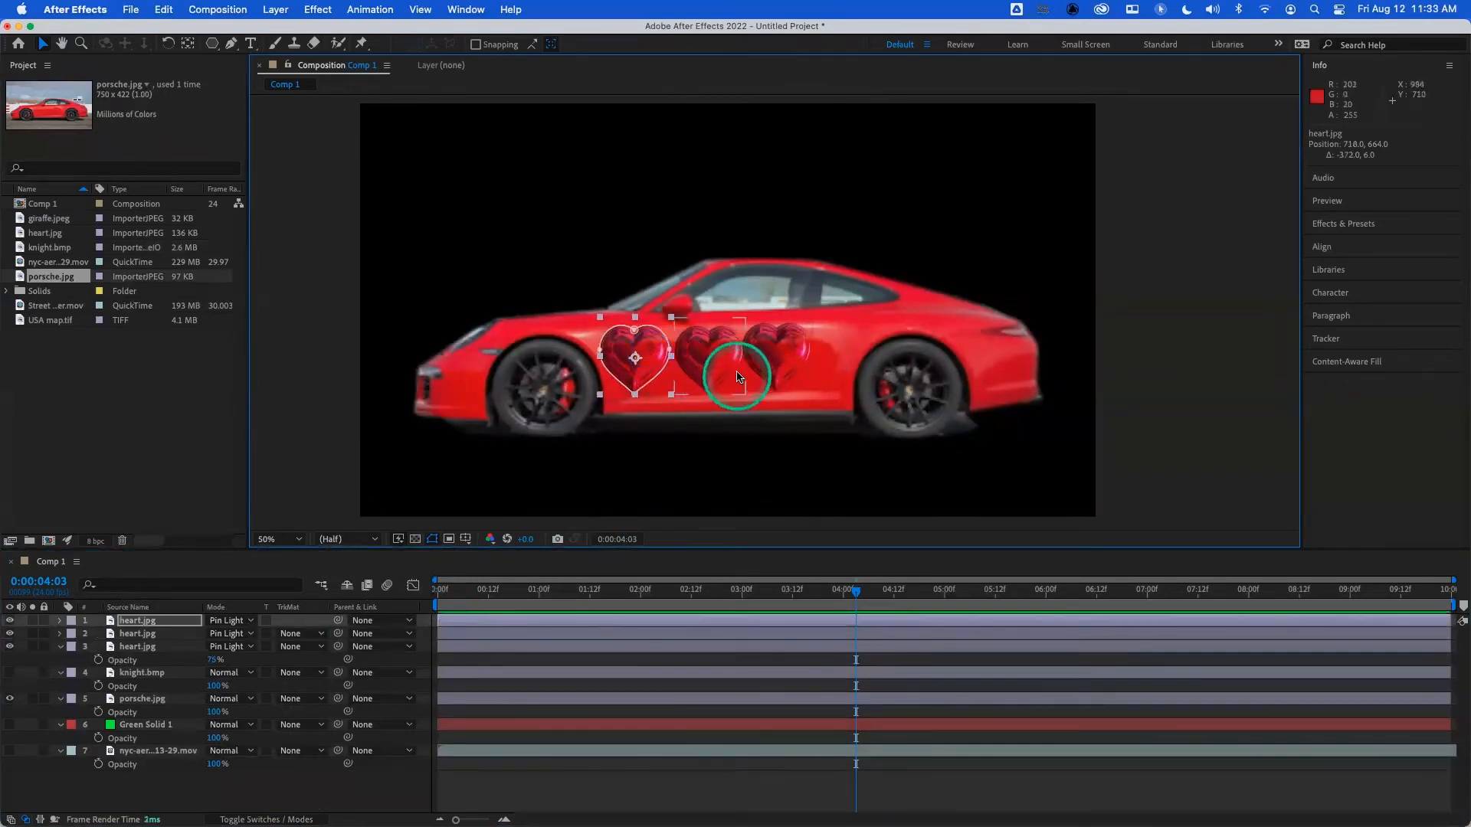
left_click(777, 358)
left_click_drag(778, 360, 720, 353)
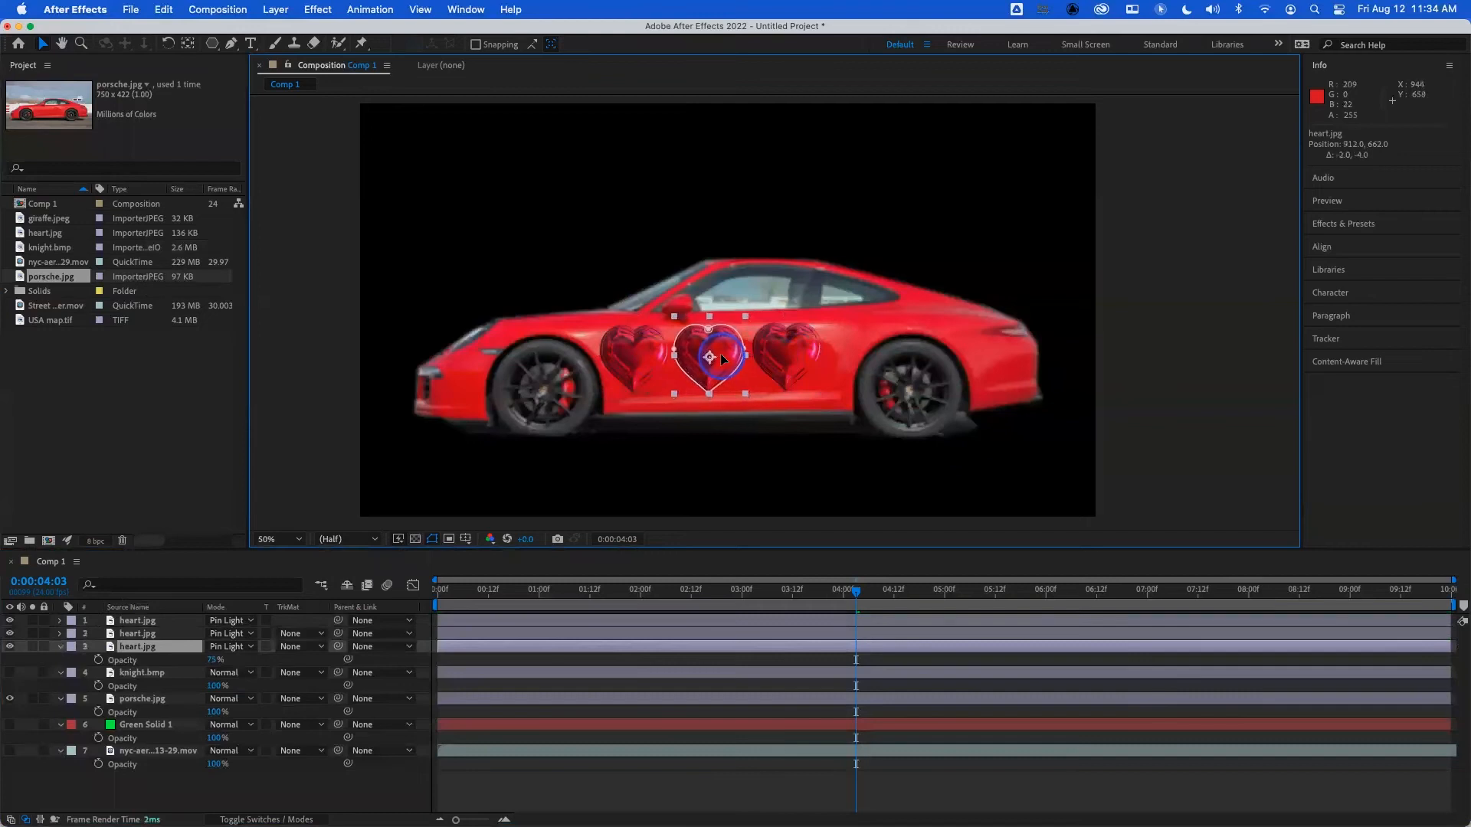
left_click(202, 777)
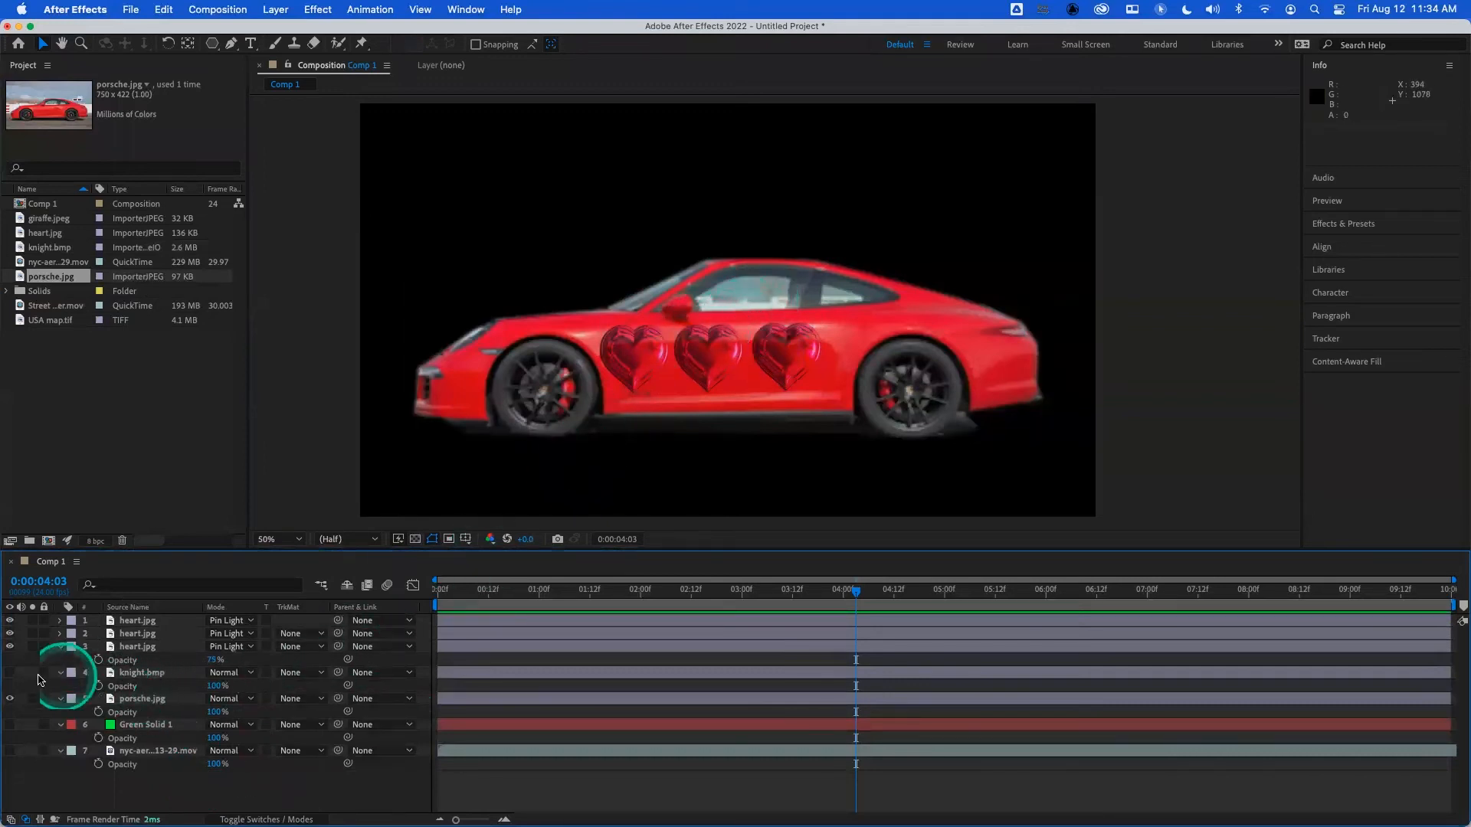
- Show the knight.bmp layer, scale it down to 33%, and move it over the car's front side window
left_click(9, 673)
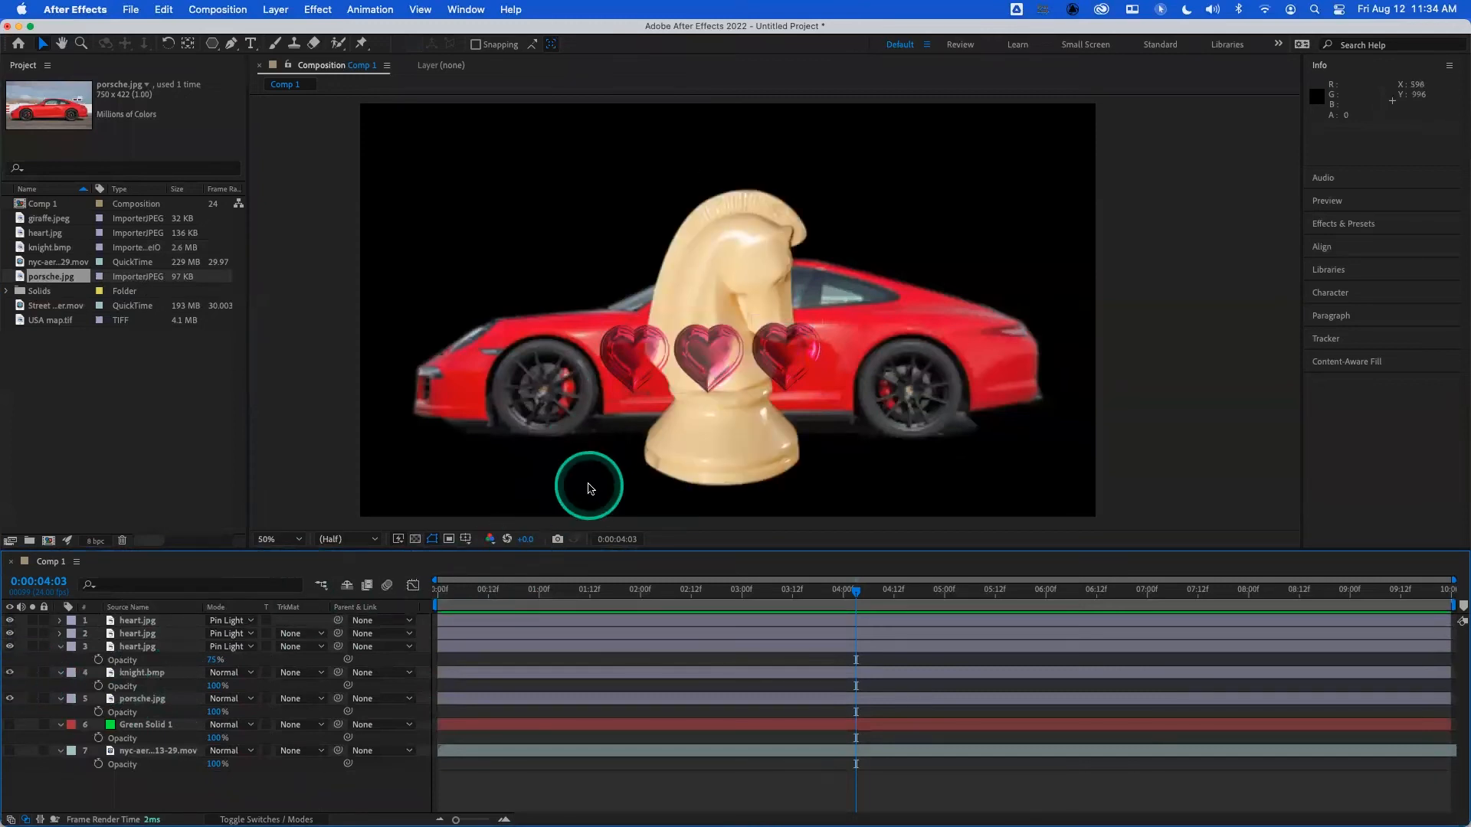
key("s")
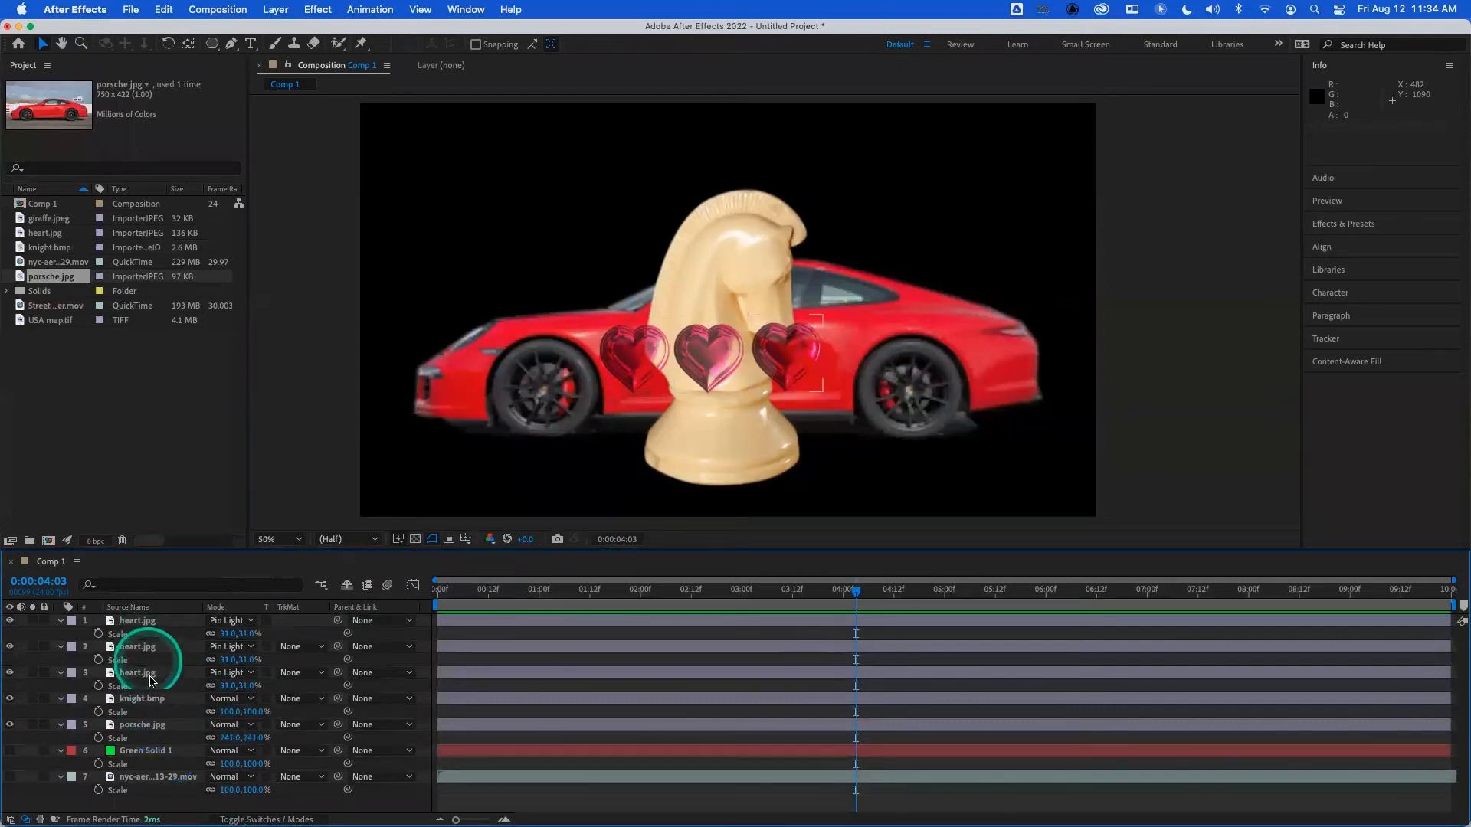
left_click(150, 703)
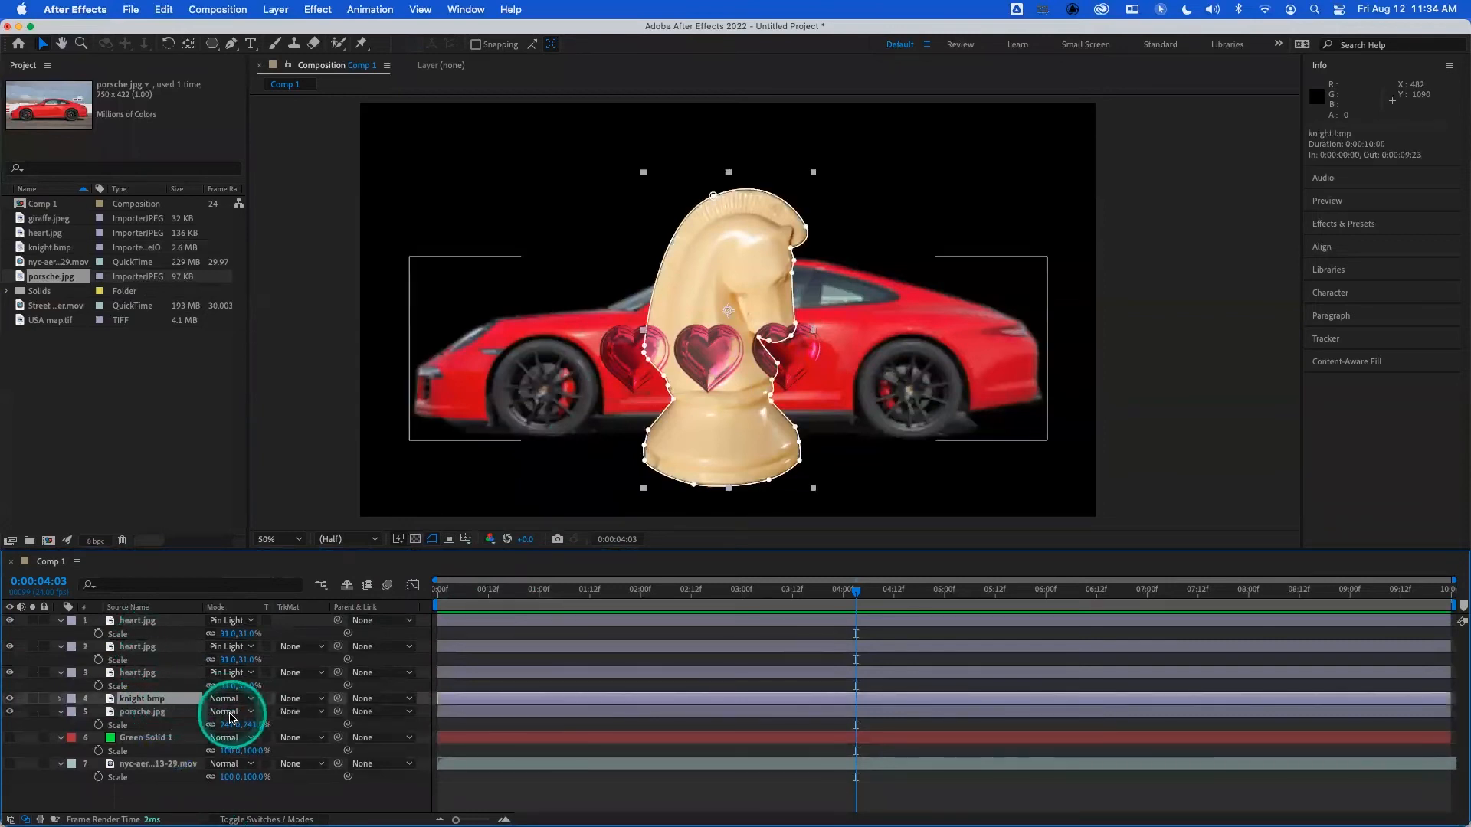
left_click_drag(229, 717, 176, 716)
left_click_drag(720, 295, 745, 303)
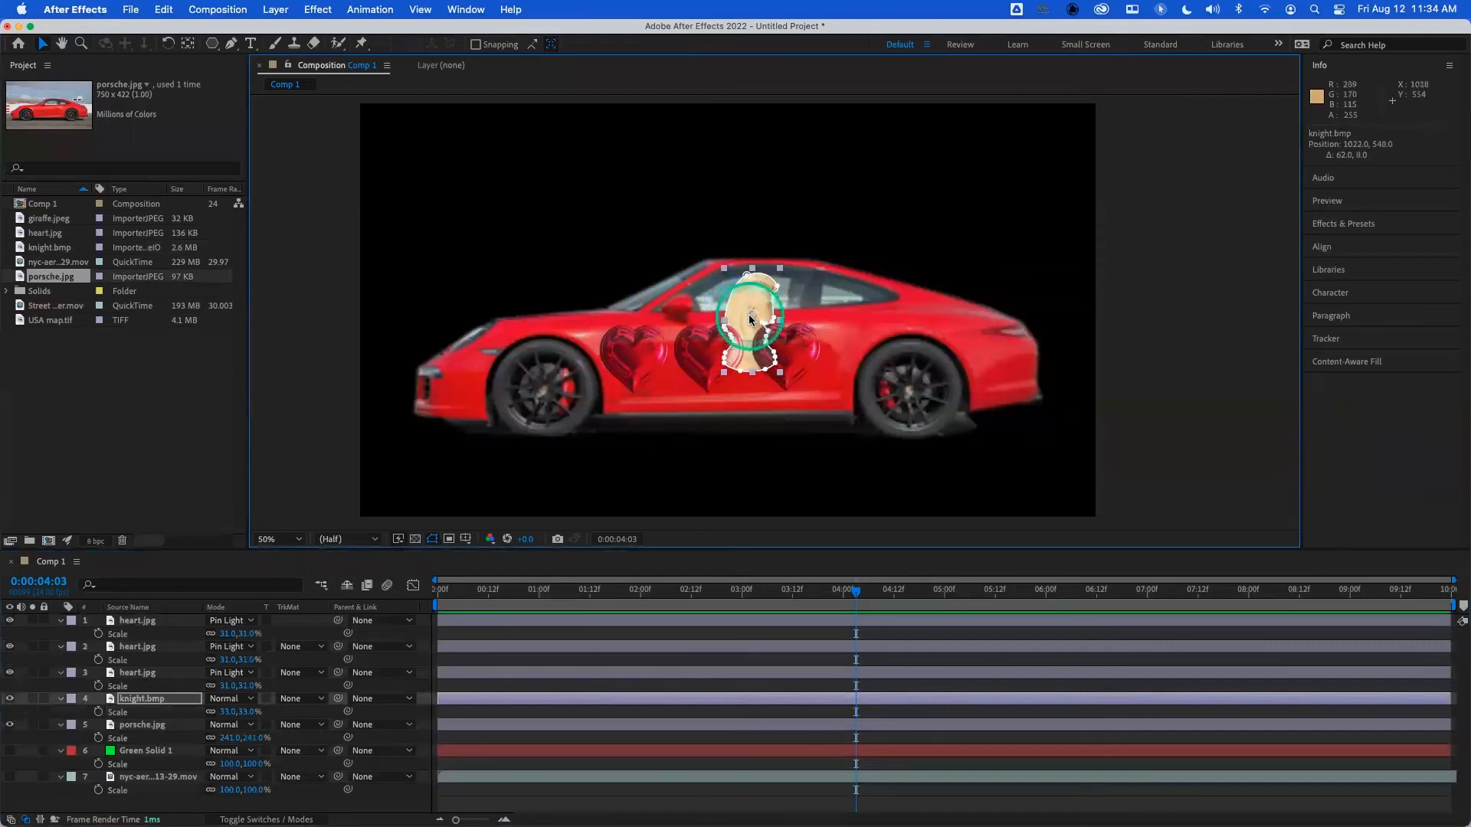
- Flip the knight horizontally and narrow it to a scale of -25.3, 33%, then reposition it higher over the side window
scroll(751, 320, "up", 3)
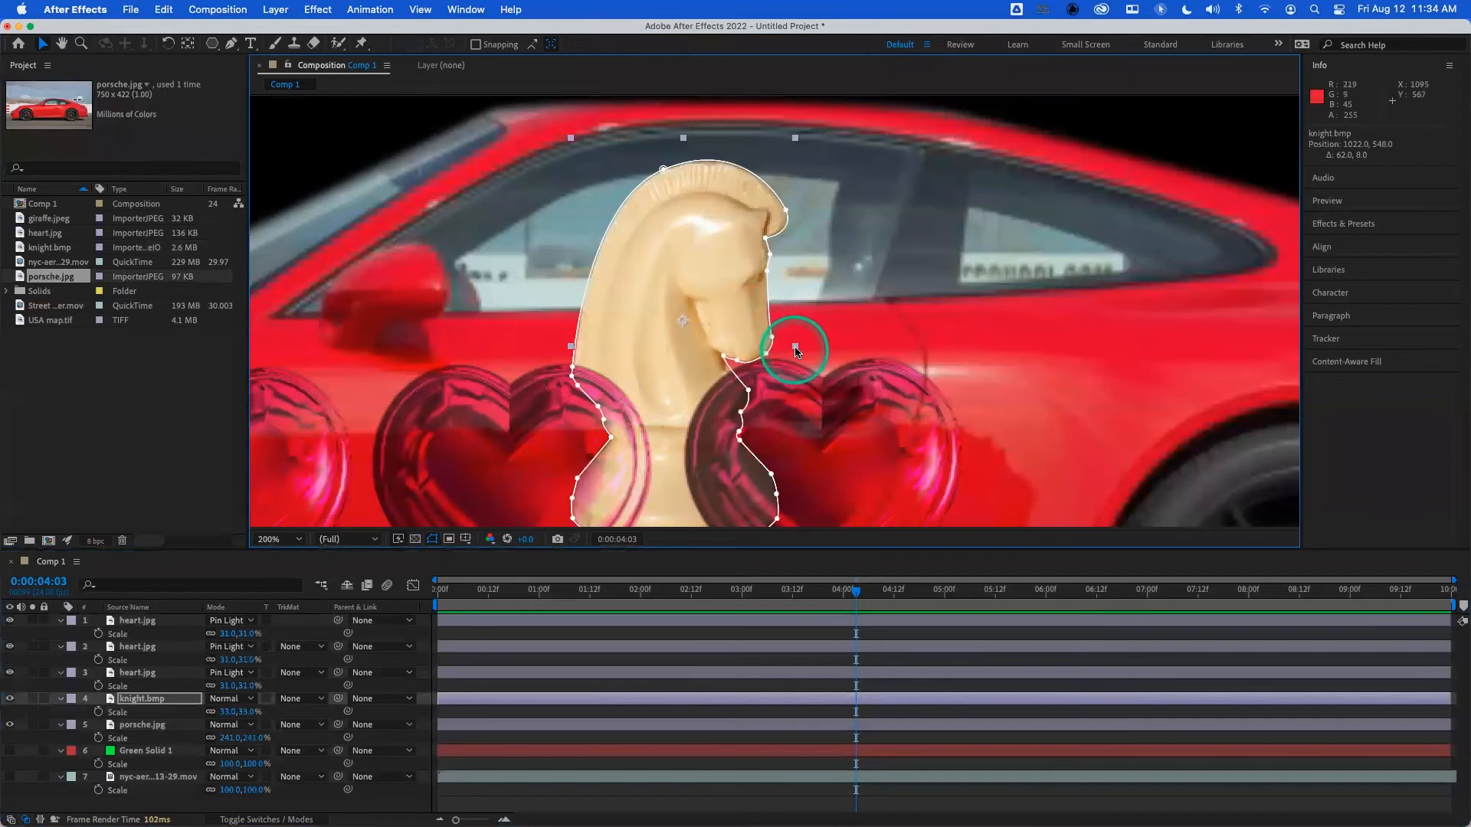
left_click_drag(796, 351, 597, 361)
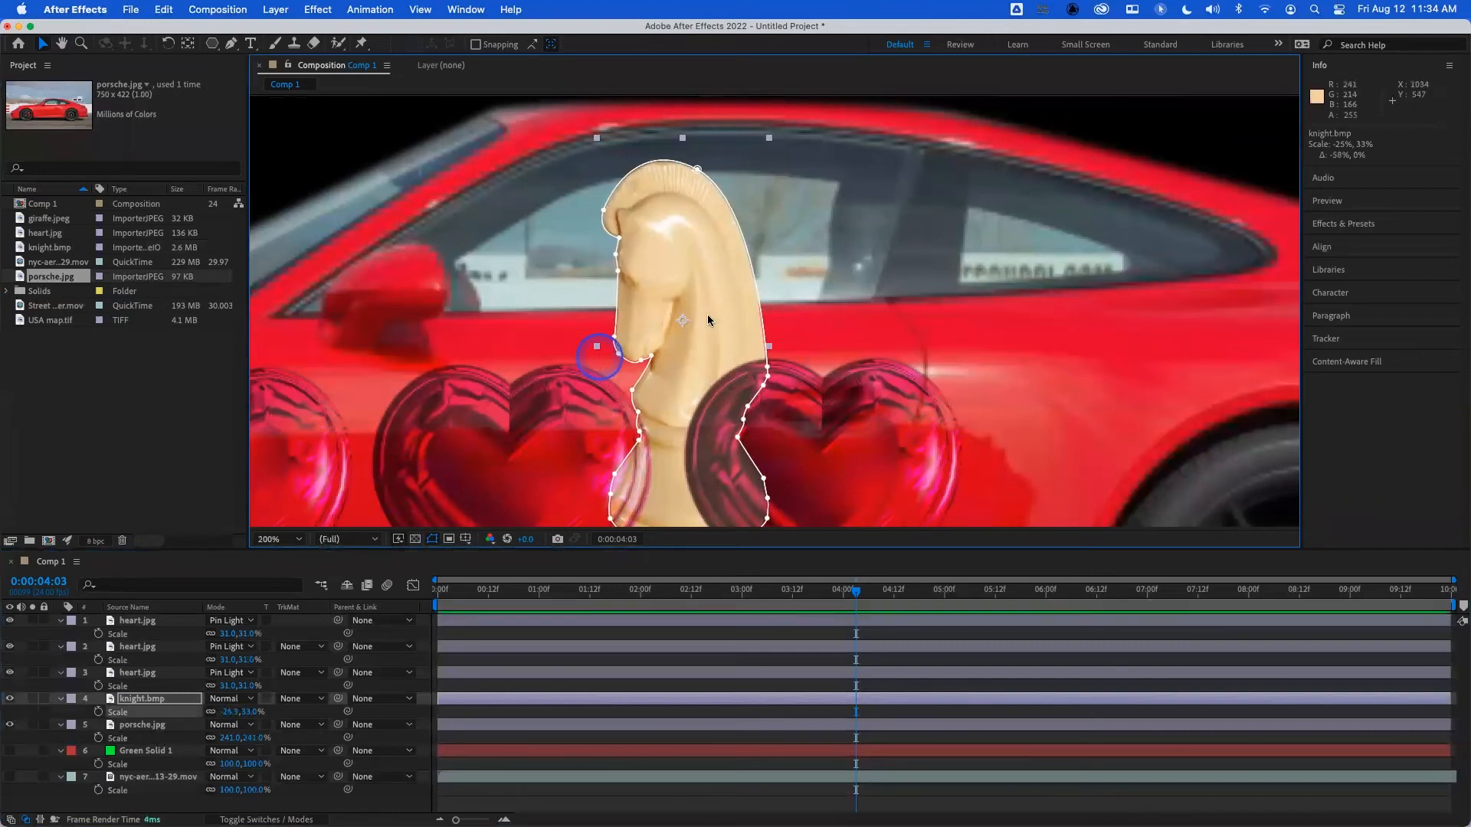
mouse_move(720, 316)
left_mouse_down()
mouse_move(788, 268)
mouse_move(790, 300)
mouse_move(738, 325)
left_mouse_up()
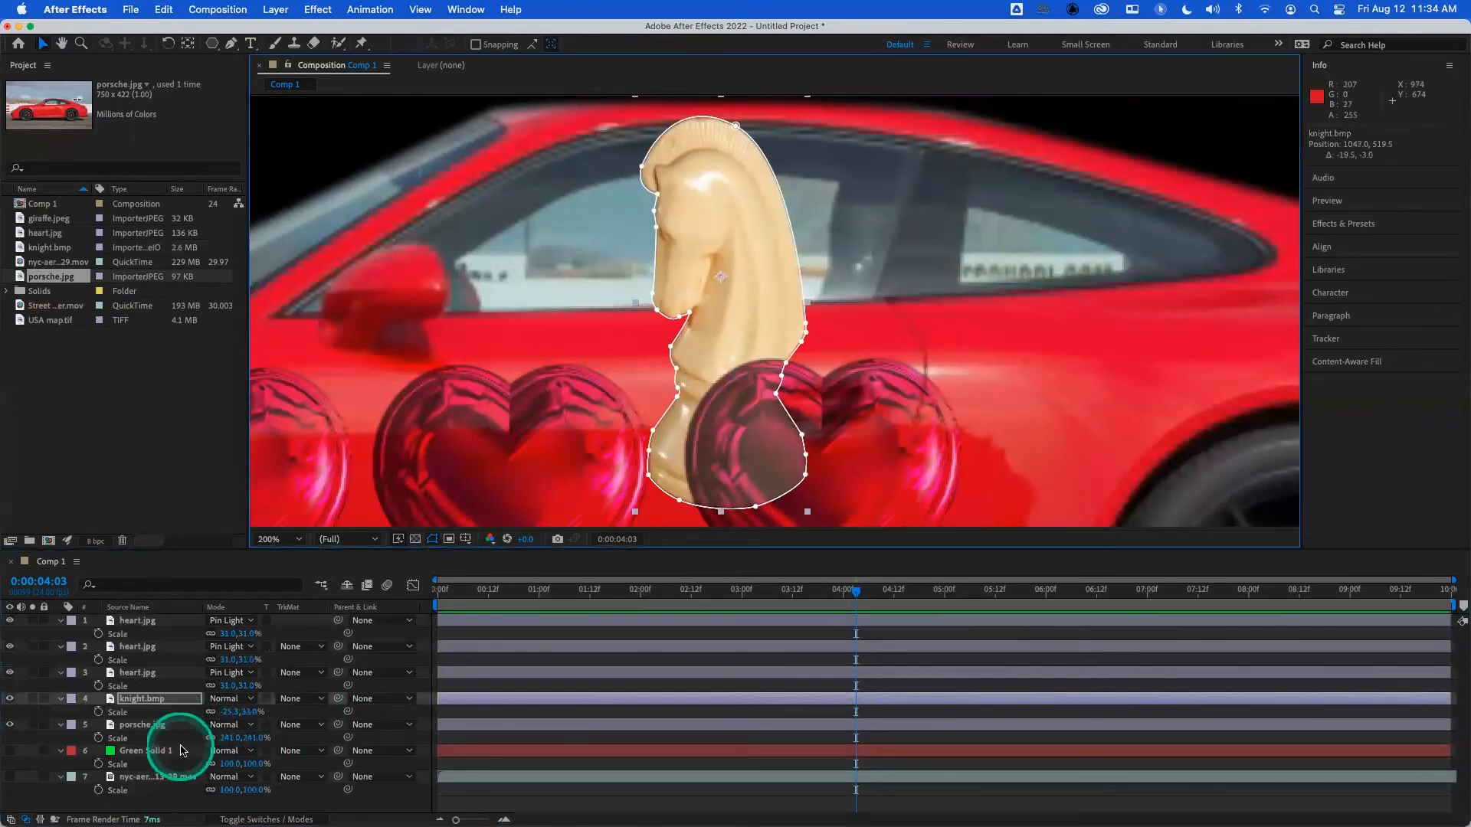
- Solo the porsche.jpg layer and draw a closed six-point Pen mask around the front side window, curving its upper edge
left_click(153, 727)
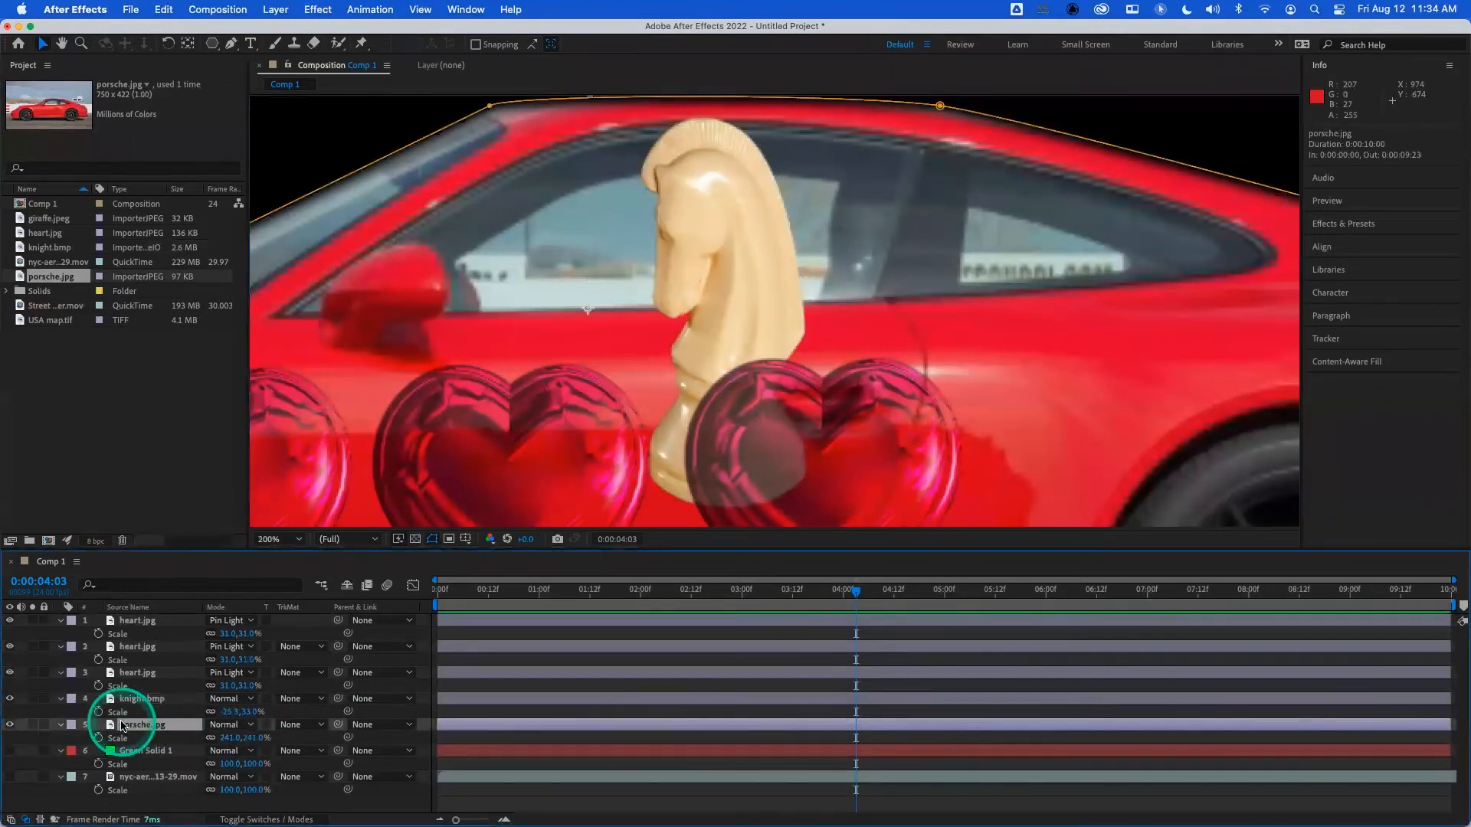
left_click(33, 724)
scroll(553, 296, "up", 2)
scroll(548, 297, "down", 5)
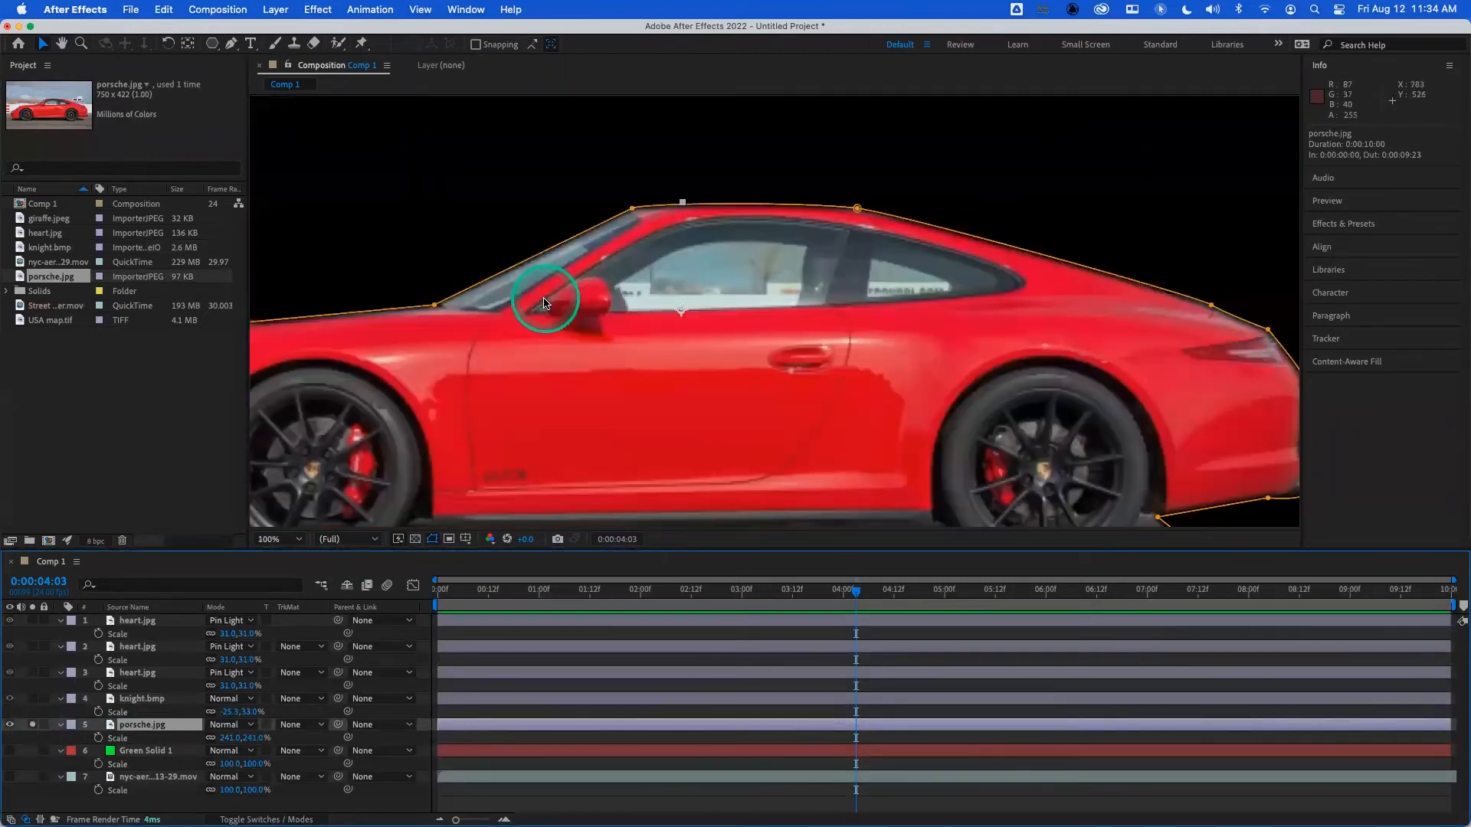
scroll(543, 299, "up", 3)
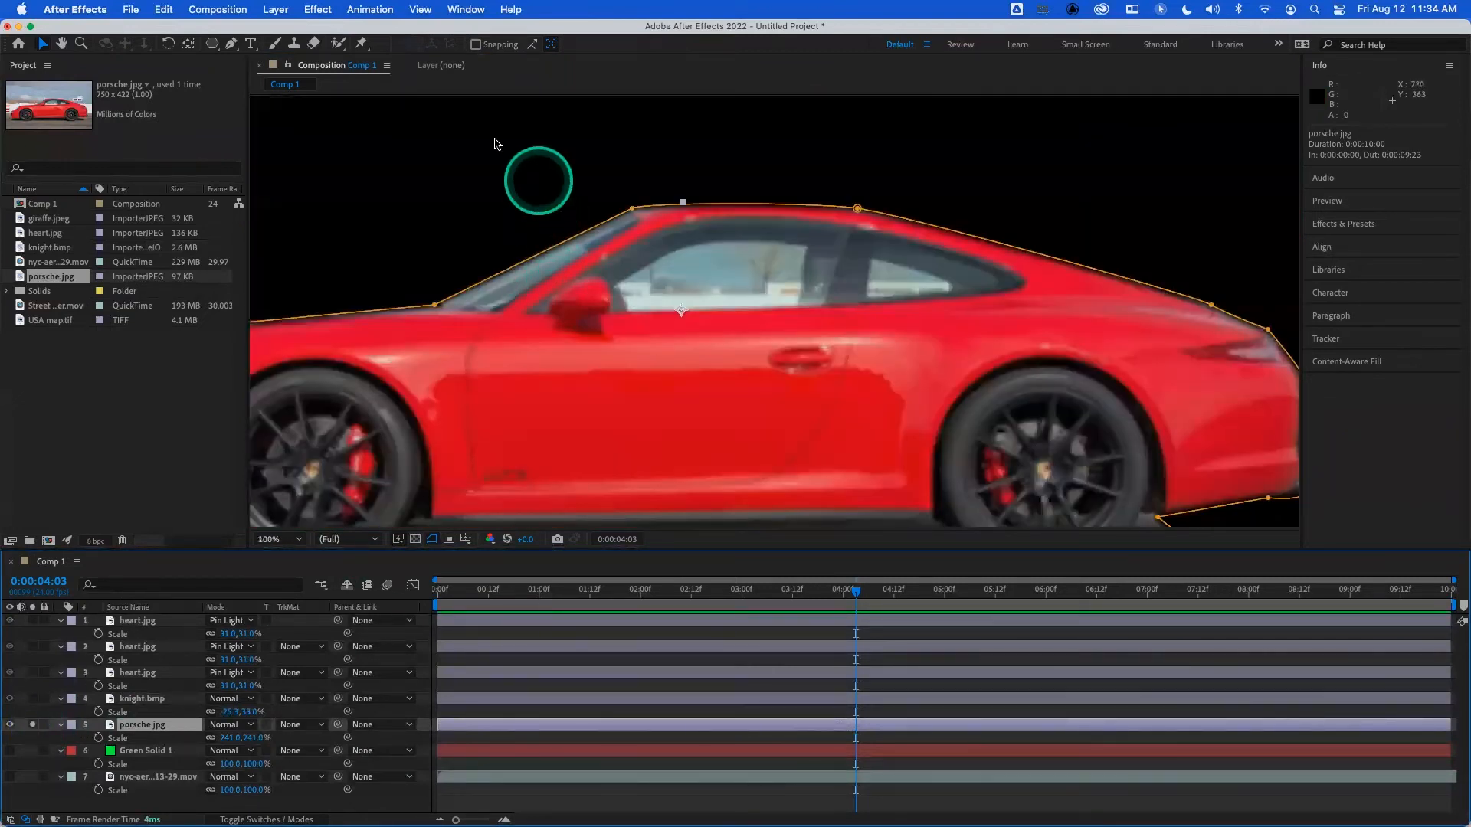
left_click(231, 45)
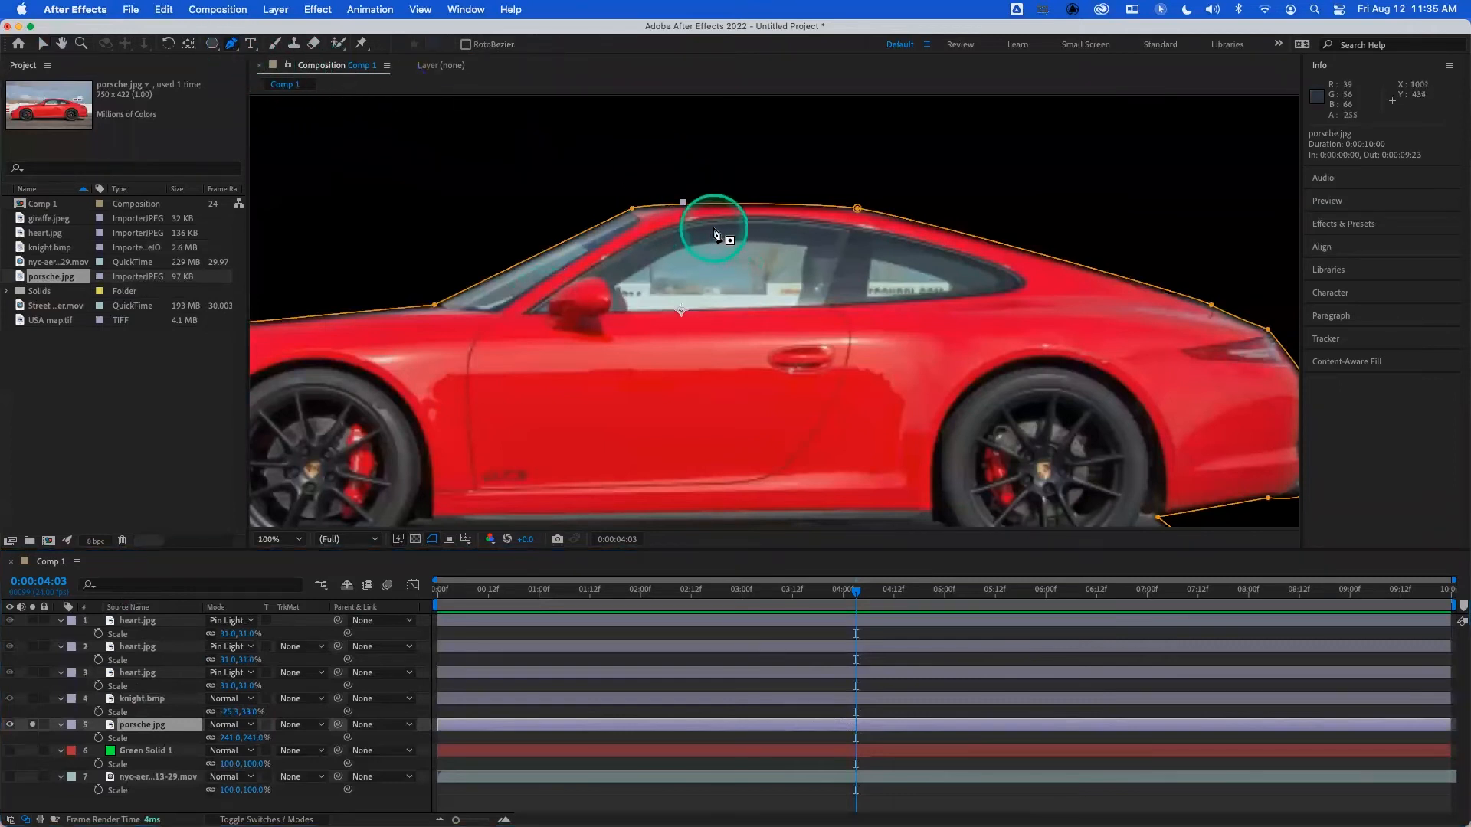
left_click_drag(714, 229, 853, 237)
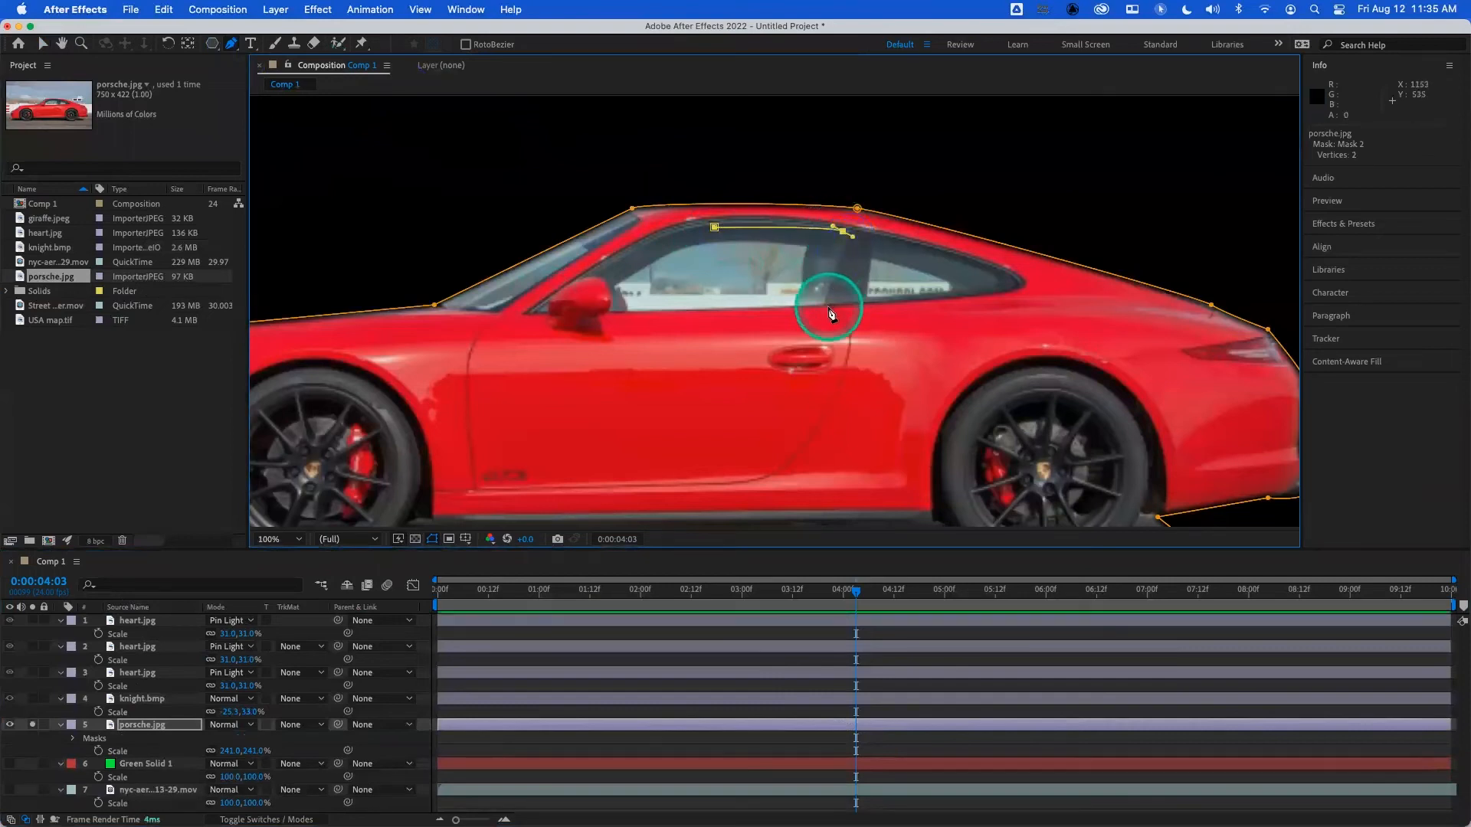
left_click(613, 312)
left_click(613, 281)
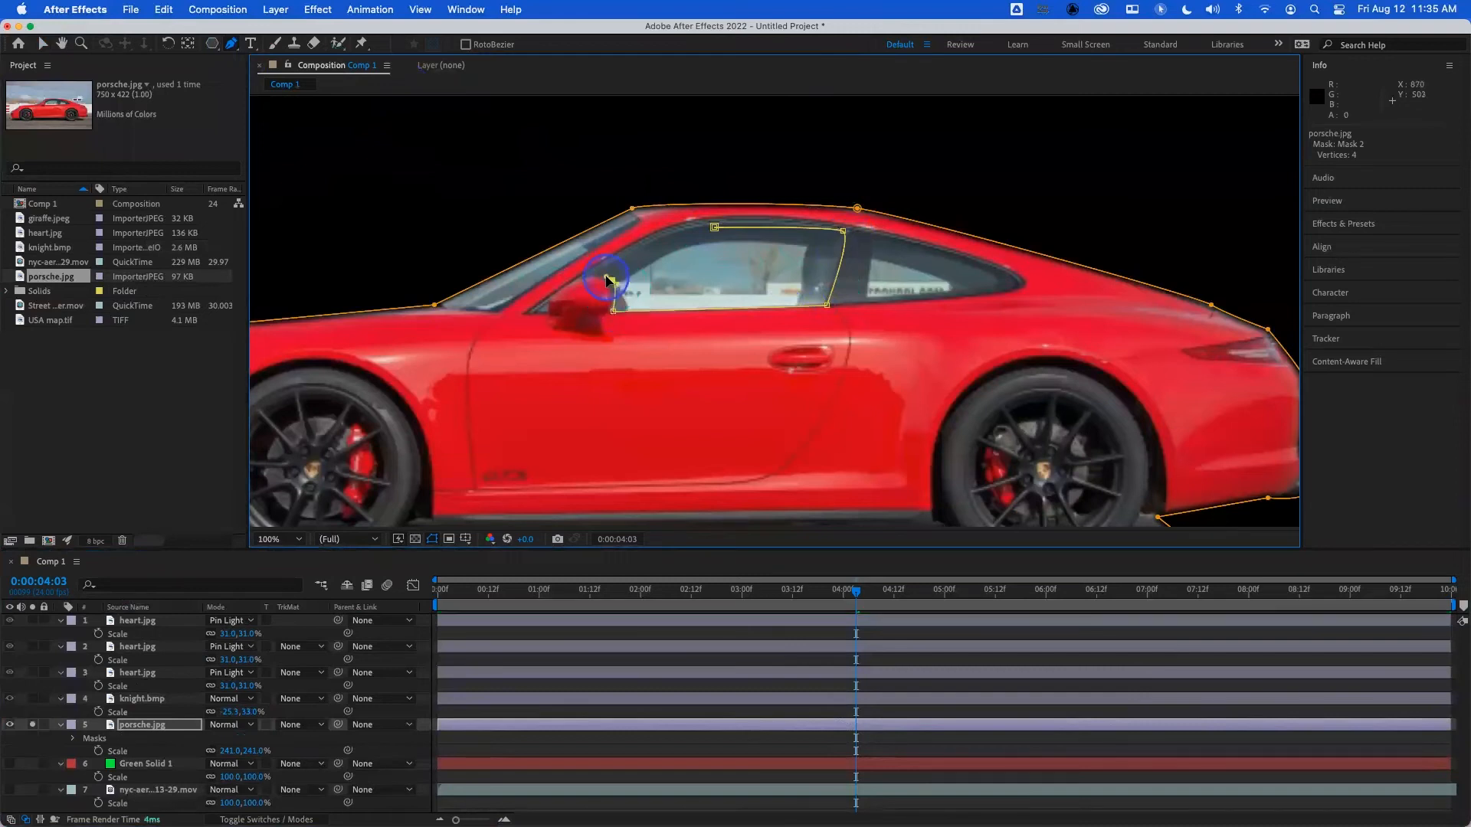
left_click(713, 229)
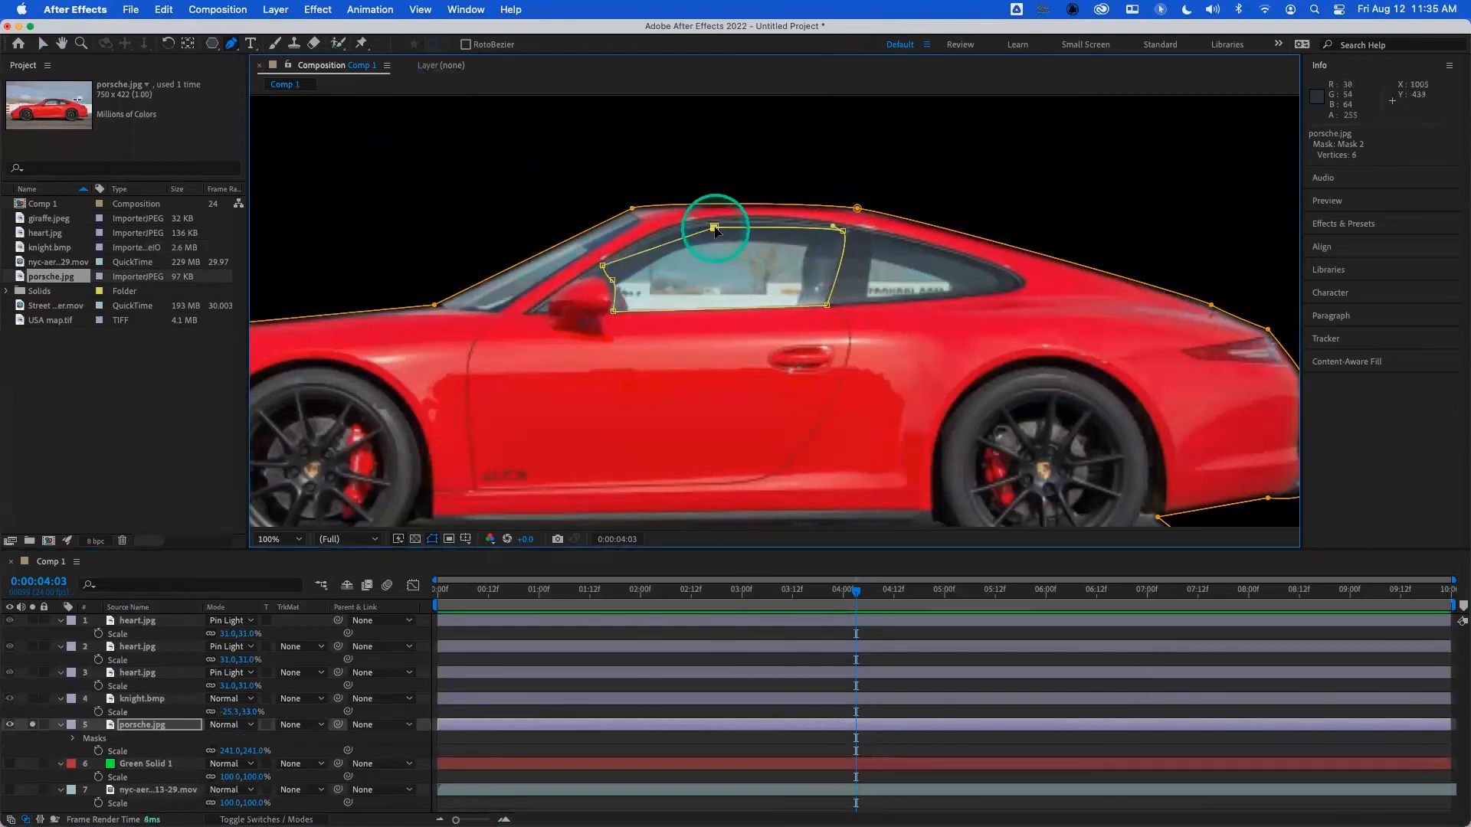
left_click(714, 228)
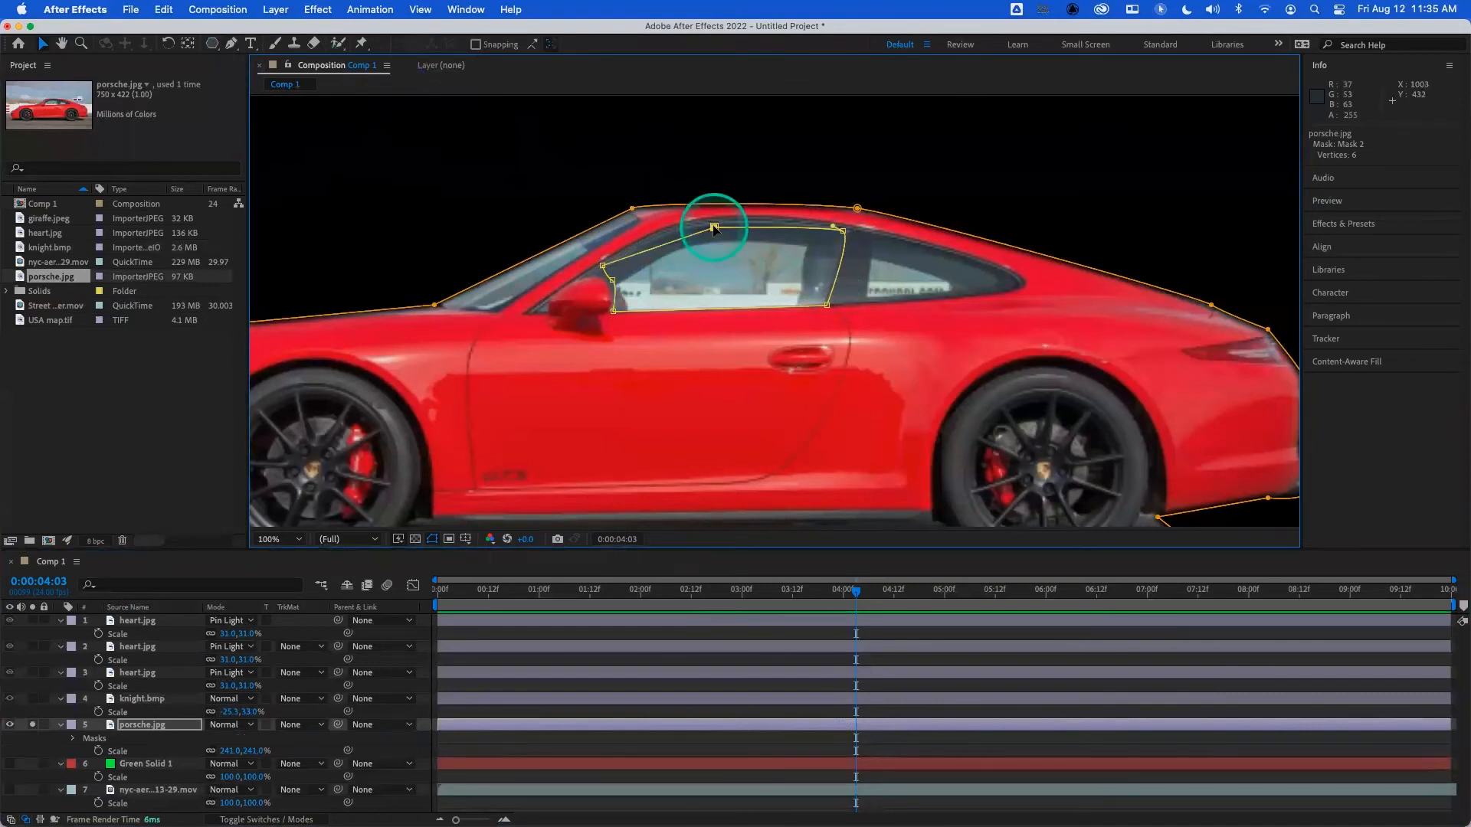
mouse_move(712, 230)
left_mouse_down()
mouse_move(674, 229)
mouse_move(713, 226)
left_mouse_up()
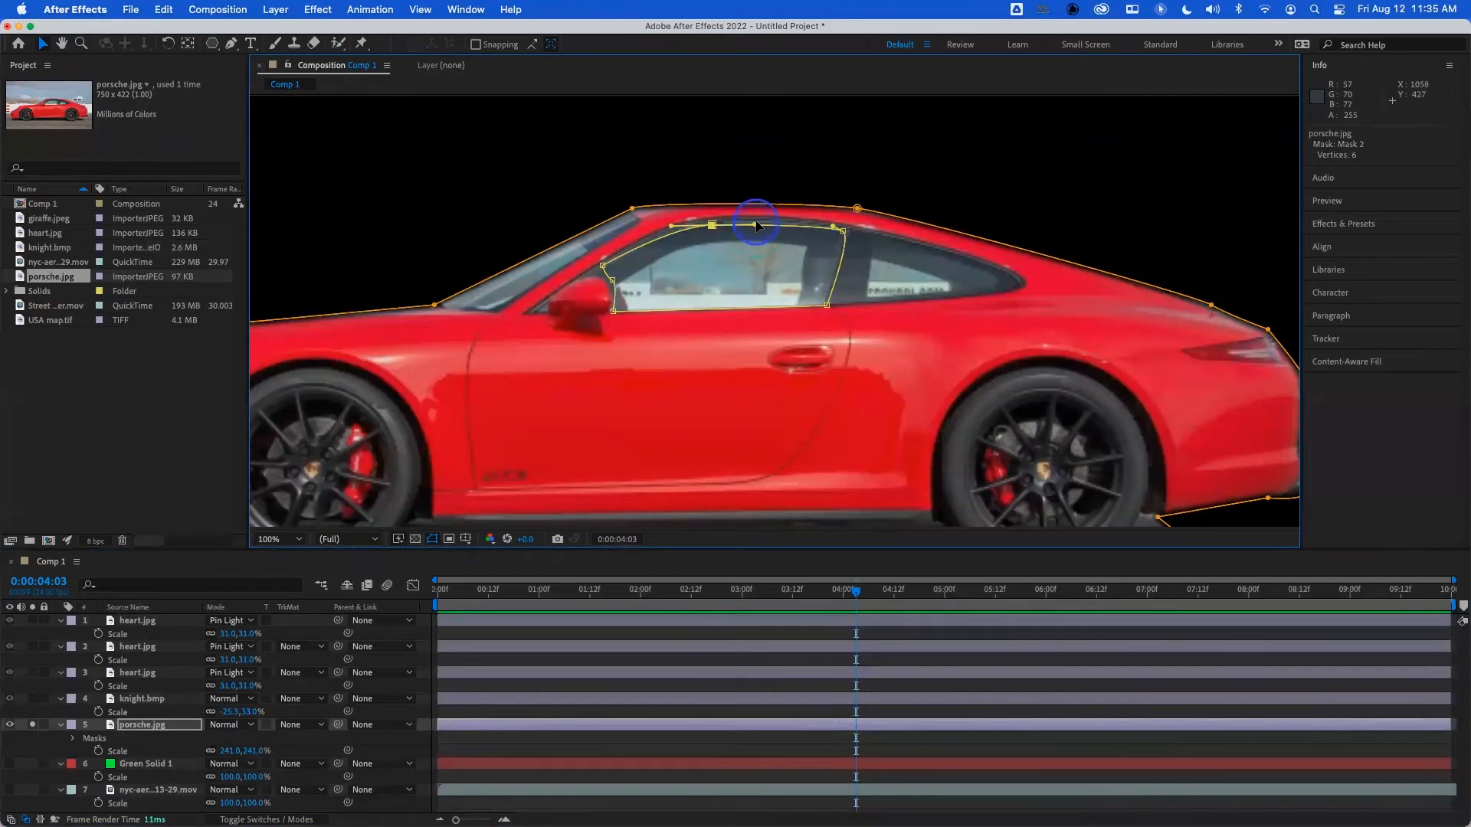
- Reveal the masks of the porsche.jpg layer and set the window mask, Mask 2, to Subtract
left_click(168, 725)
key("m")
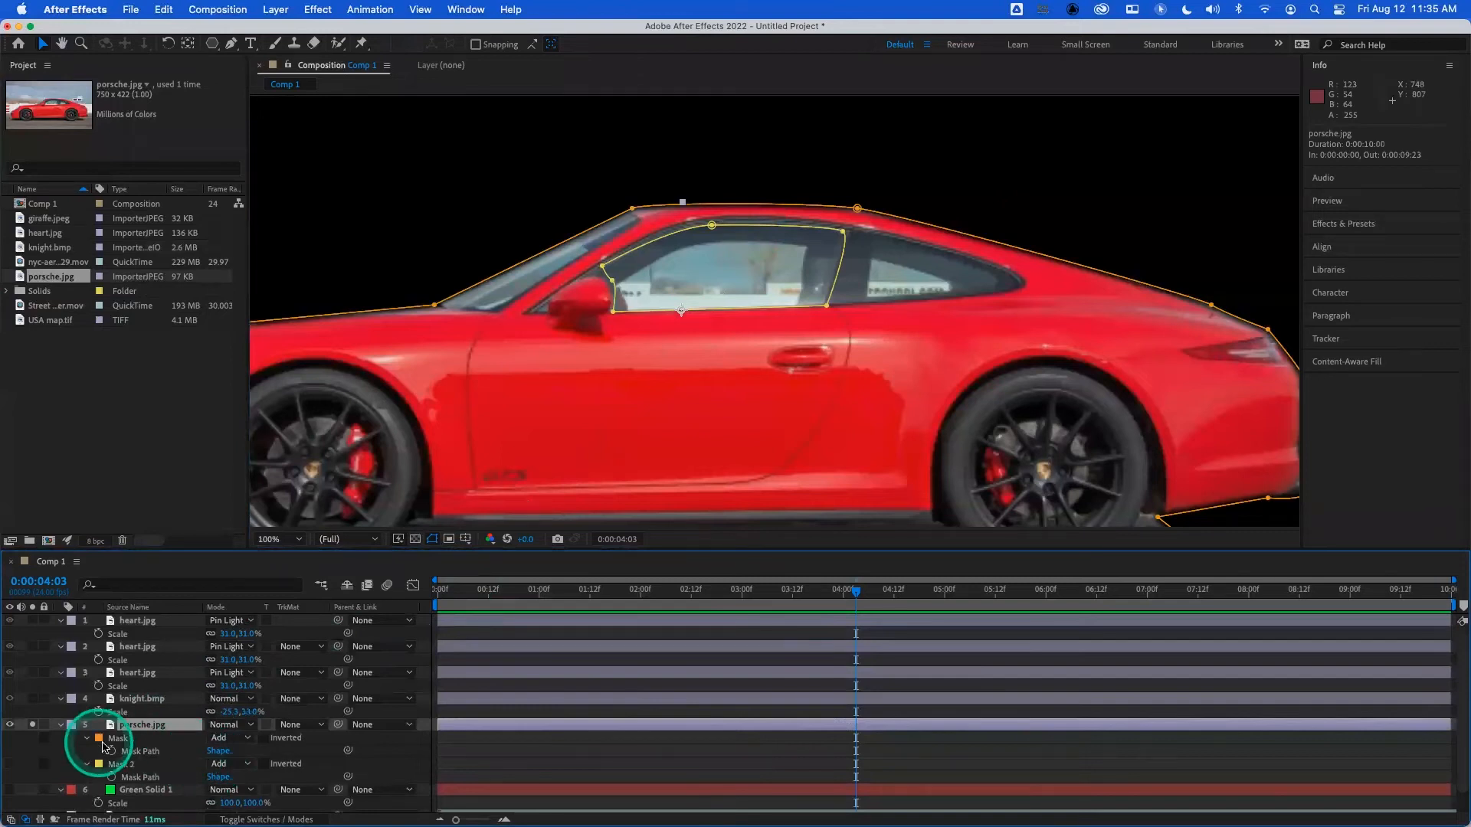
left_click(127, 740)
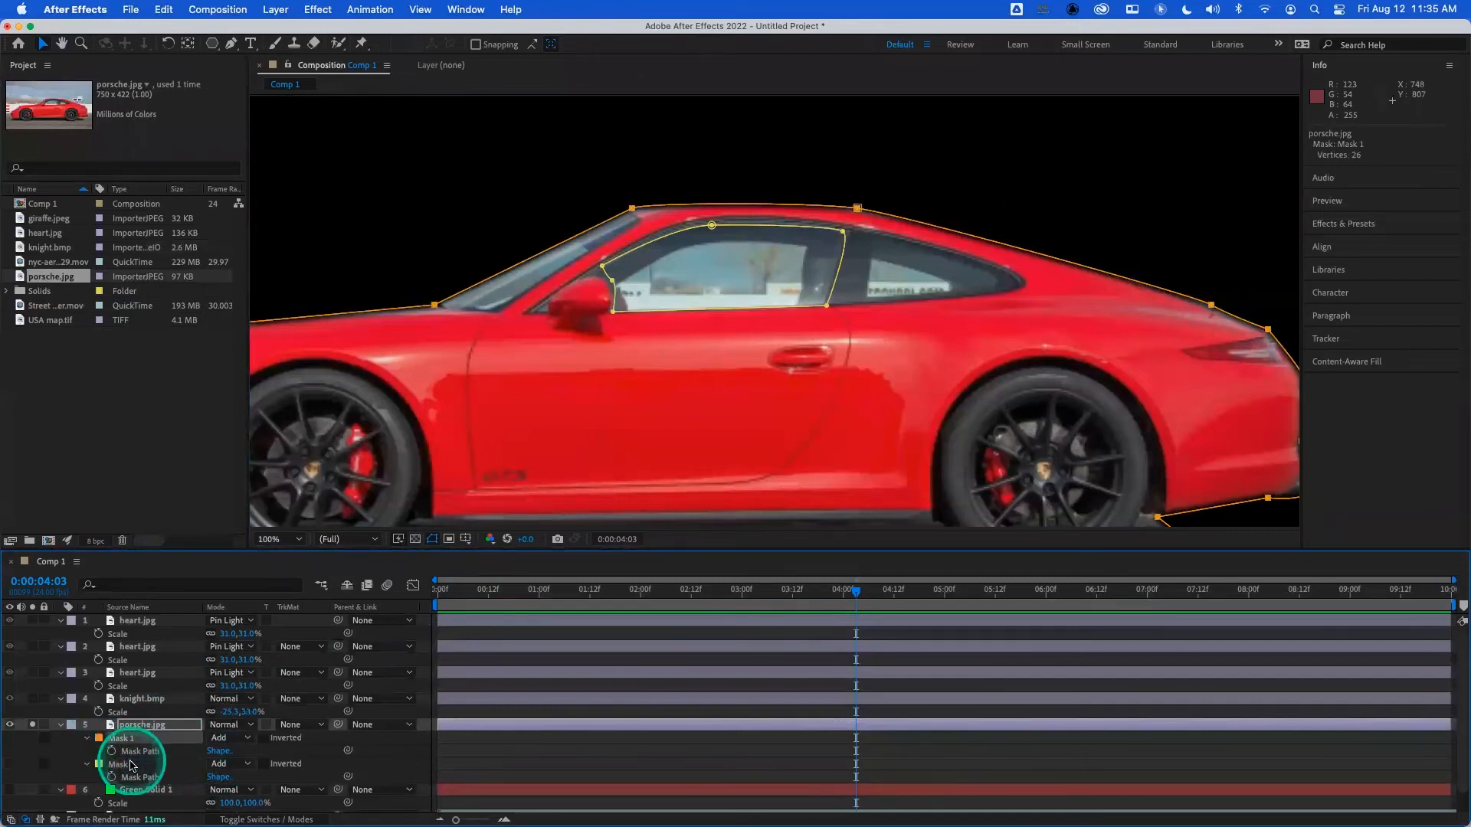
left_click(121, 764)
left_click(236, 766)
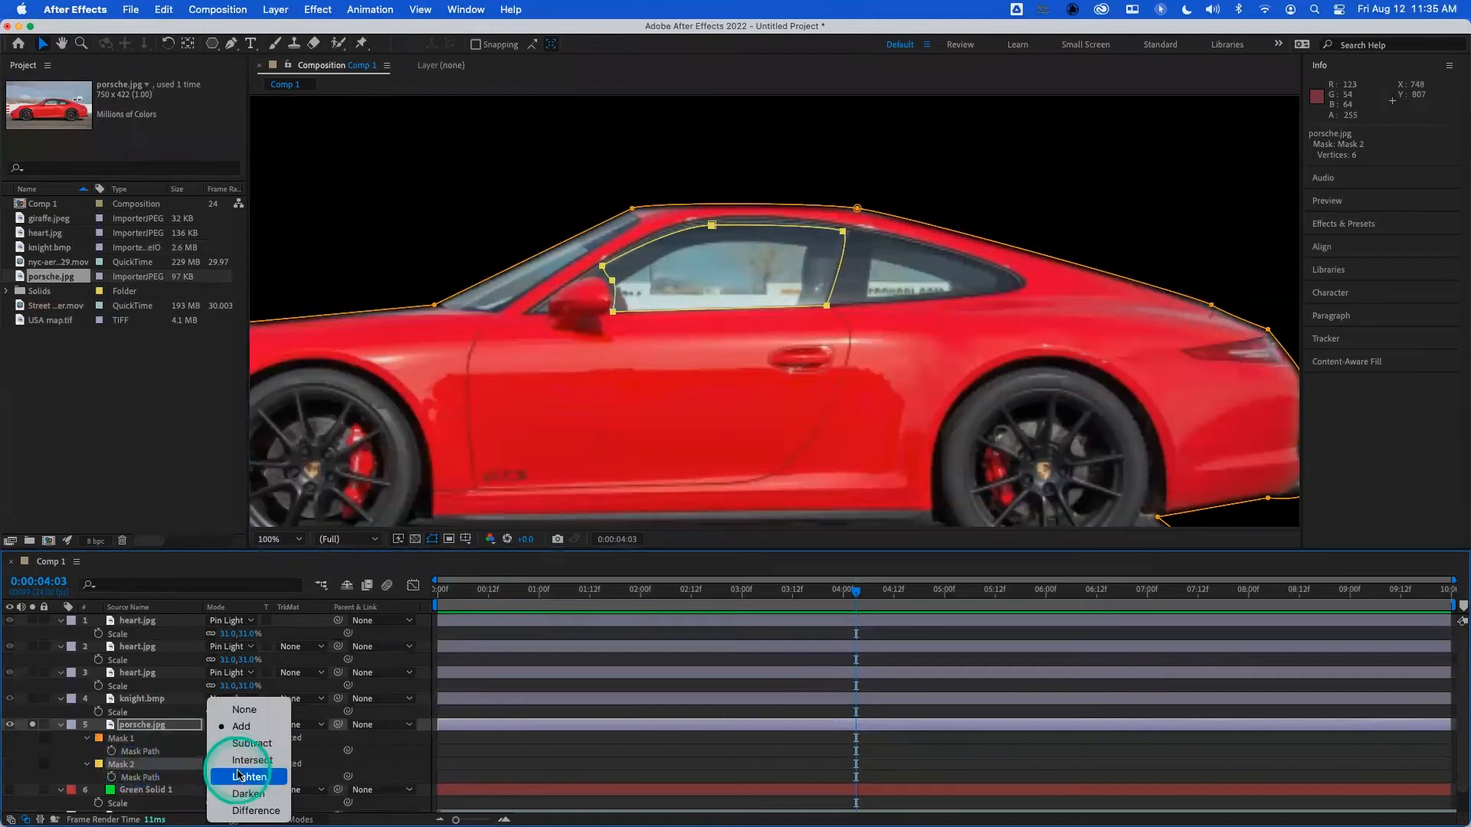
left_click(251, 744)
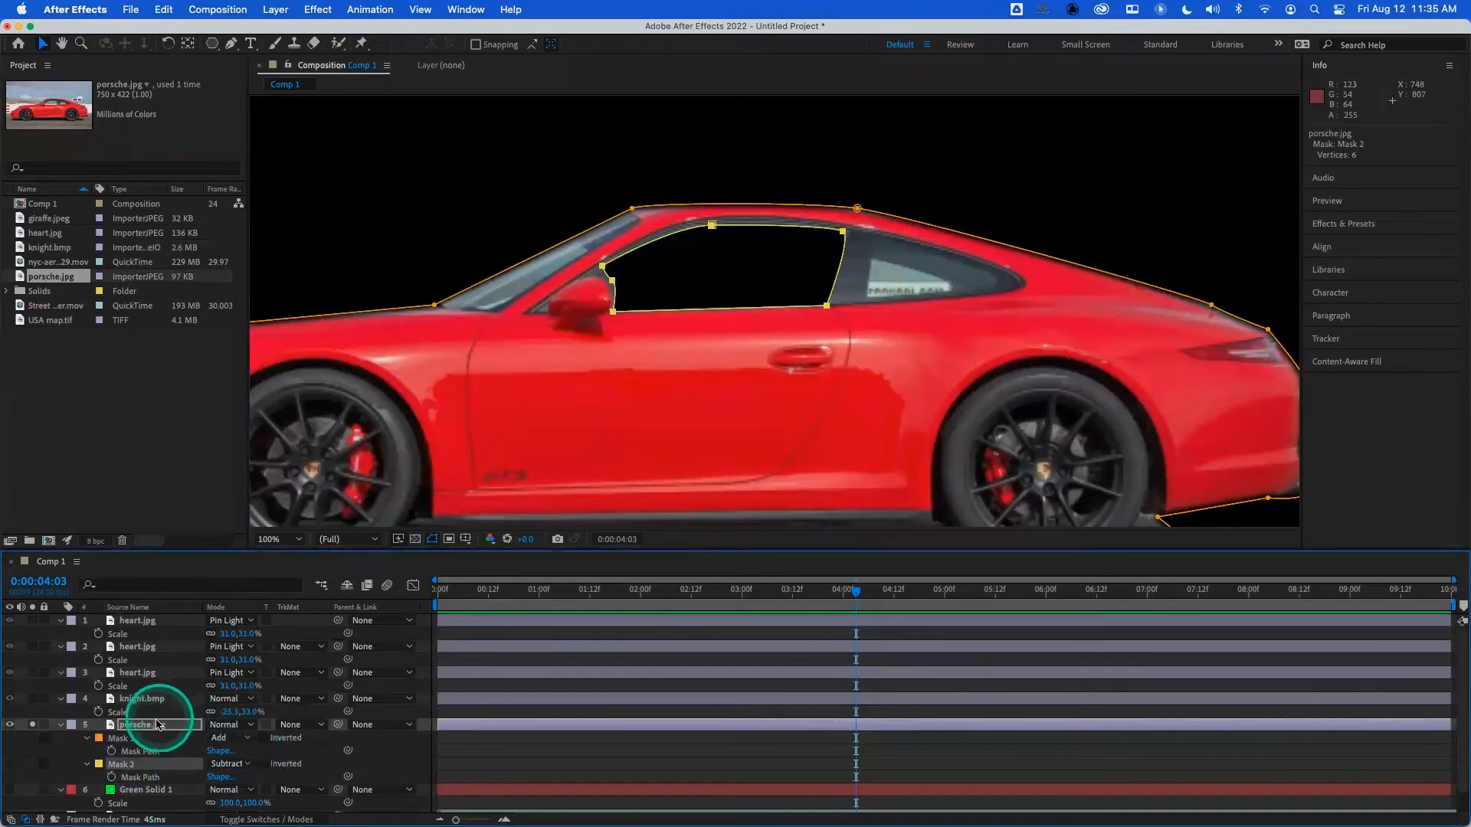
- Move the porsche.jpg layer above knight.bmp in the layer stack and solo the knight.bmp layer as well
left_click_drag(151, 730, 134, 696)
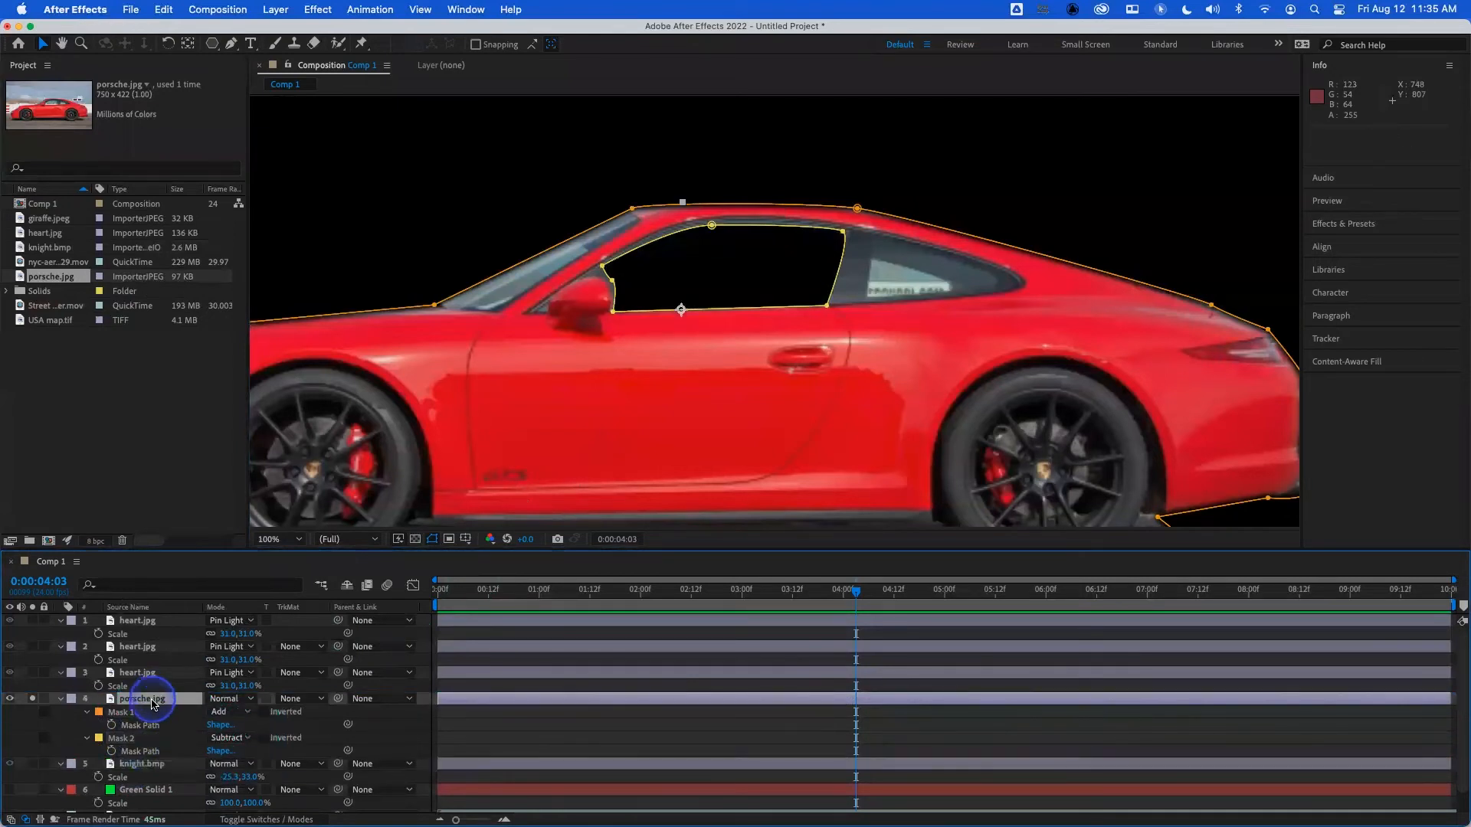
left_click(32, 764)
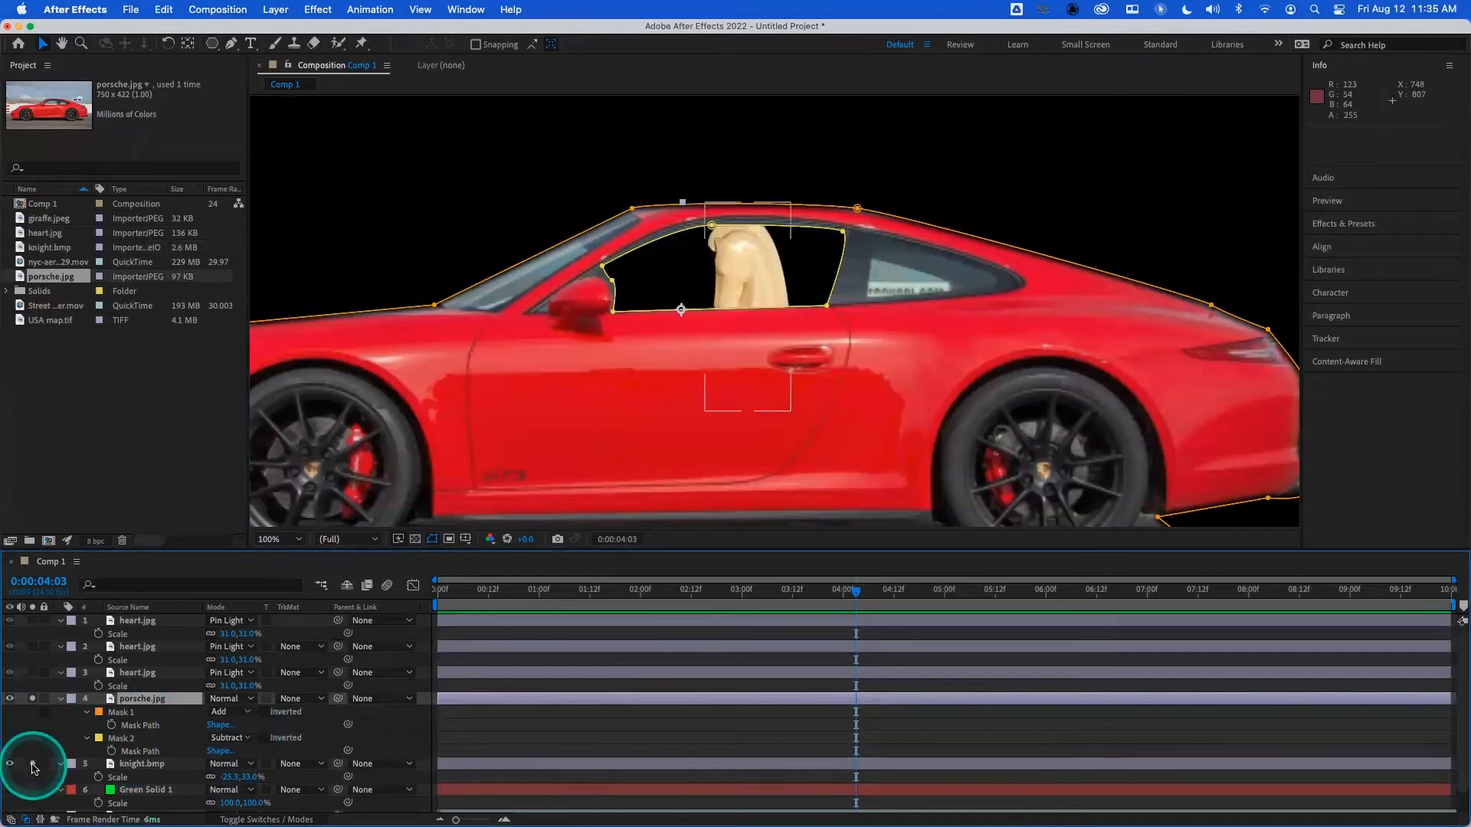
- Tilt the knight clockwise and reposition it so its head sits inside the car's window opening
left_click(144, 764)
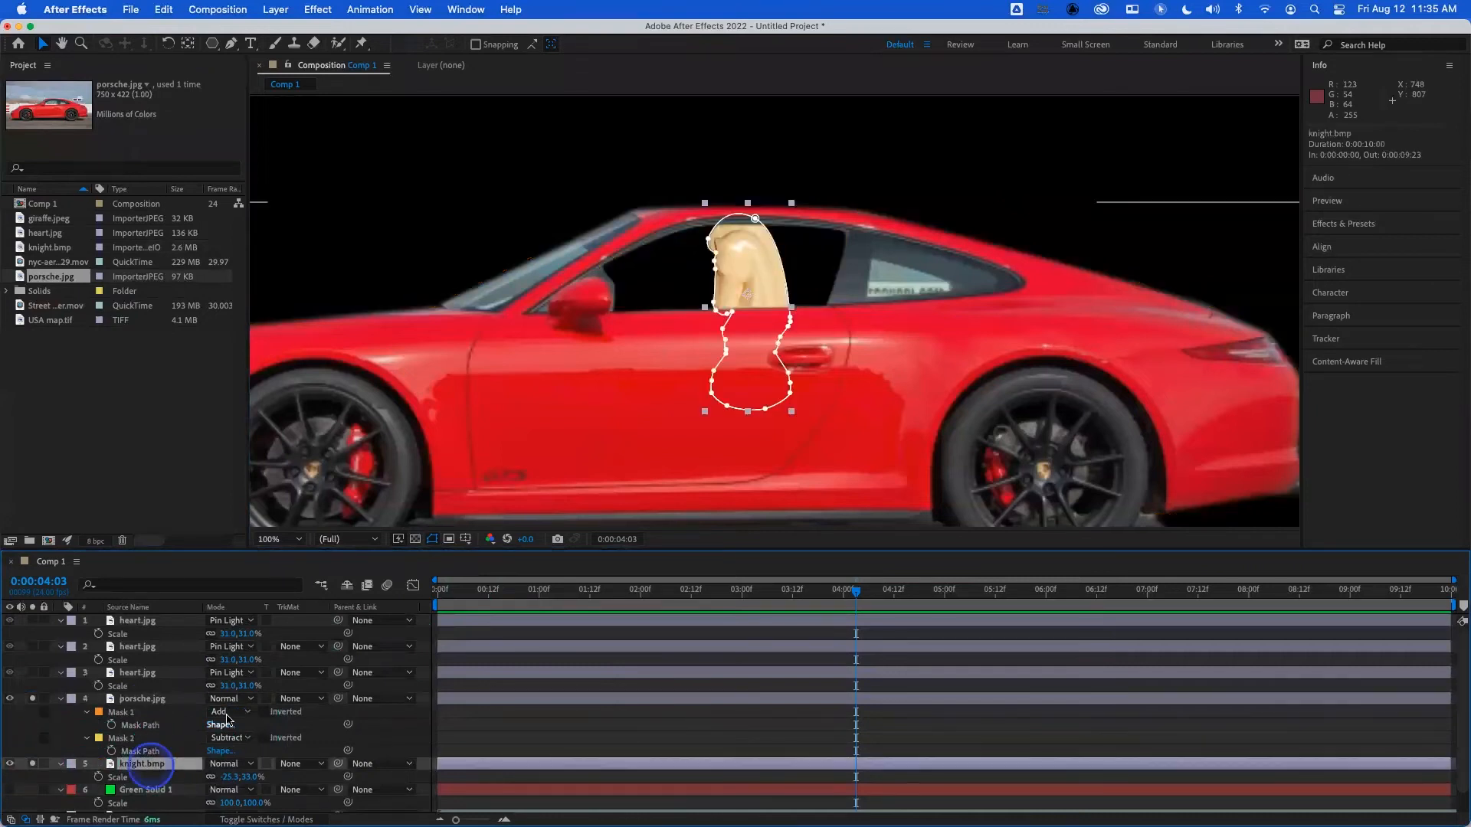
key("w")
left_click_drag(748, 246, 771, 278)
key("v")
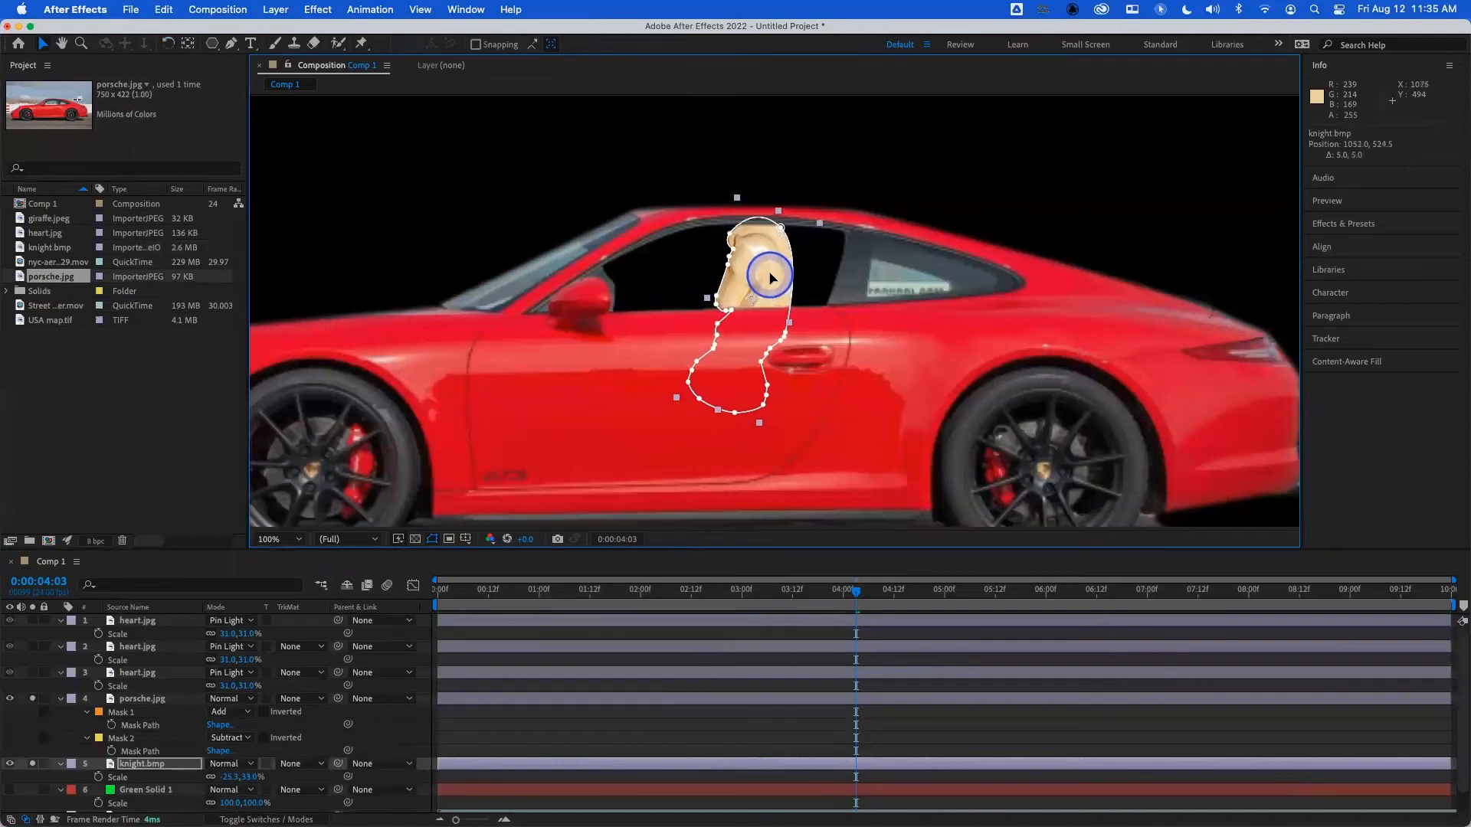
- Turn off solo for the porsche.jpg and knight.bmp layers
left_click(33, 704)
left_click(32, 701)
left_click(32, 764)
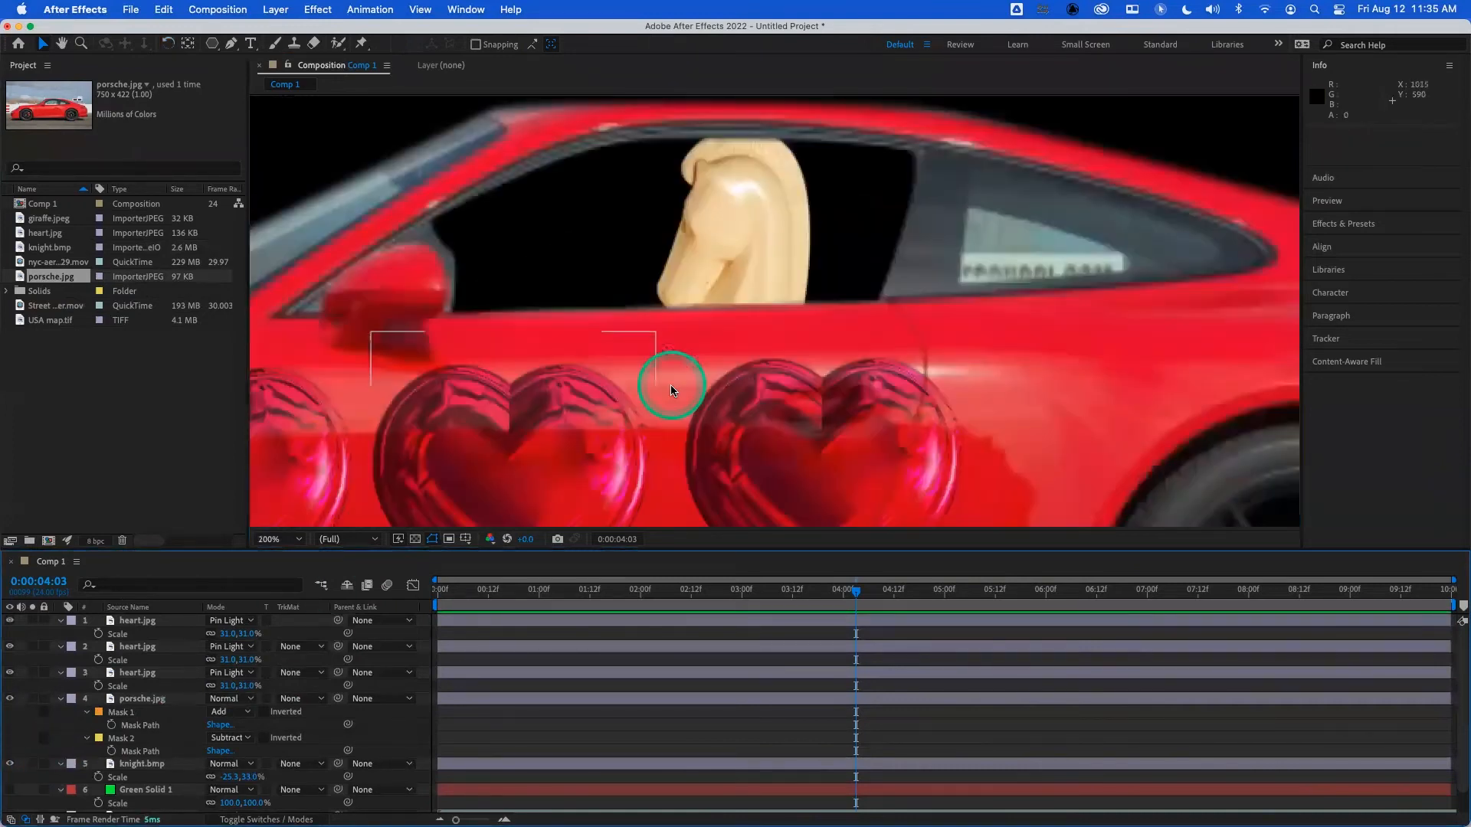
- Feather Mask 2 of the porsche.jpg layer by 2 pixels and collapse the layer's properties
scroll(672, 391, "down", 1)
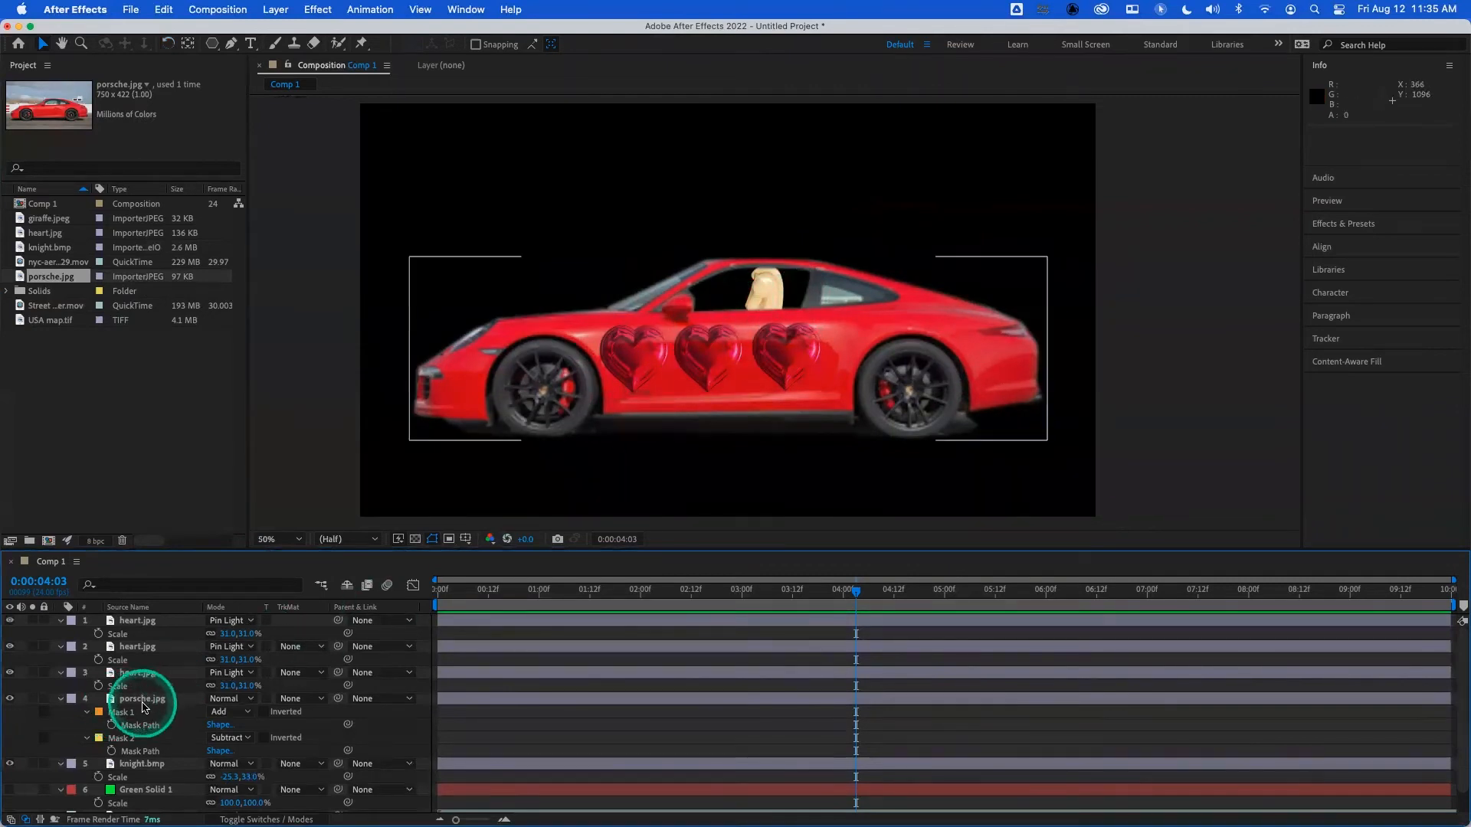
left_click(123, 739)
key("f")
left_click(225, 751)
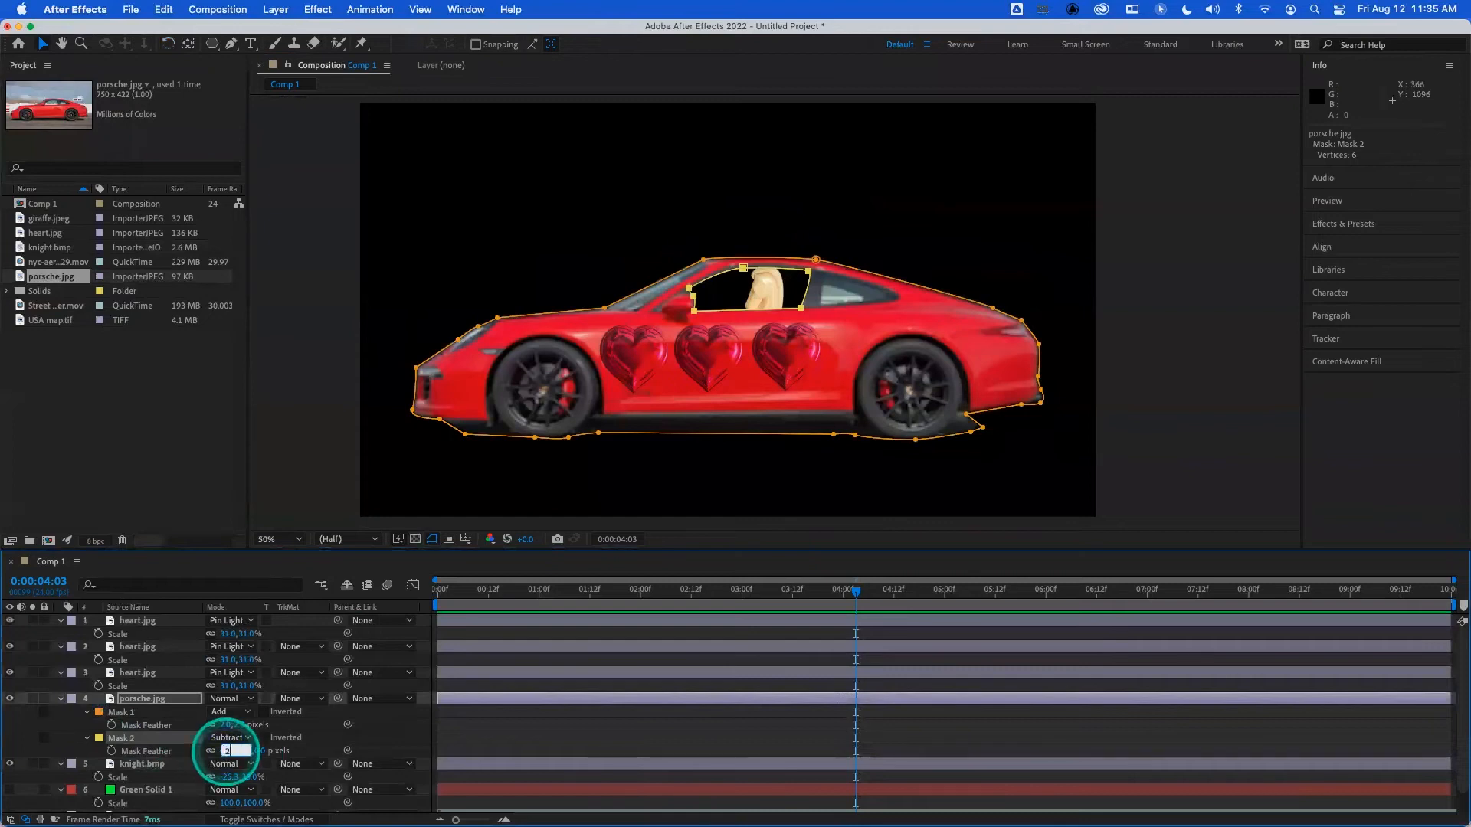
key("Return")
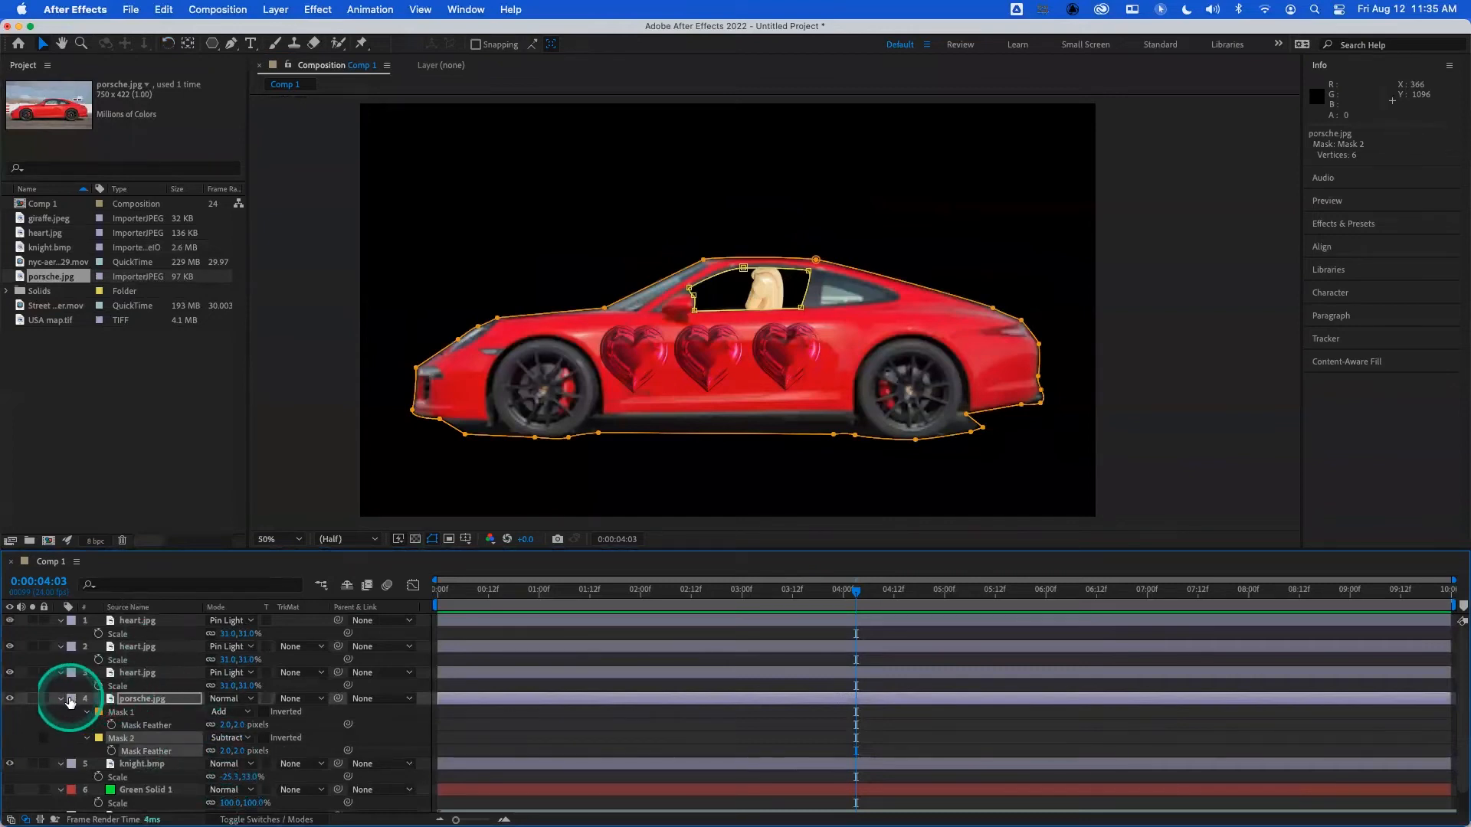
left_click(60, 699)
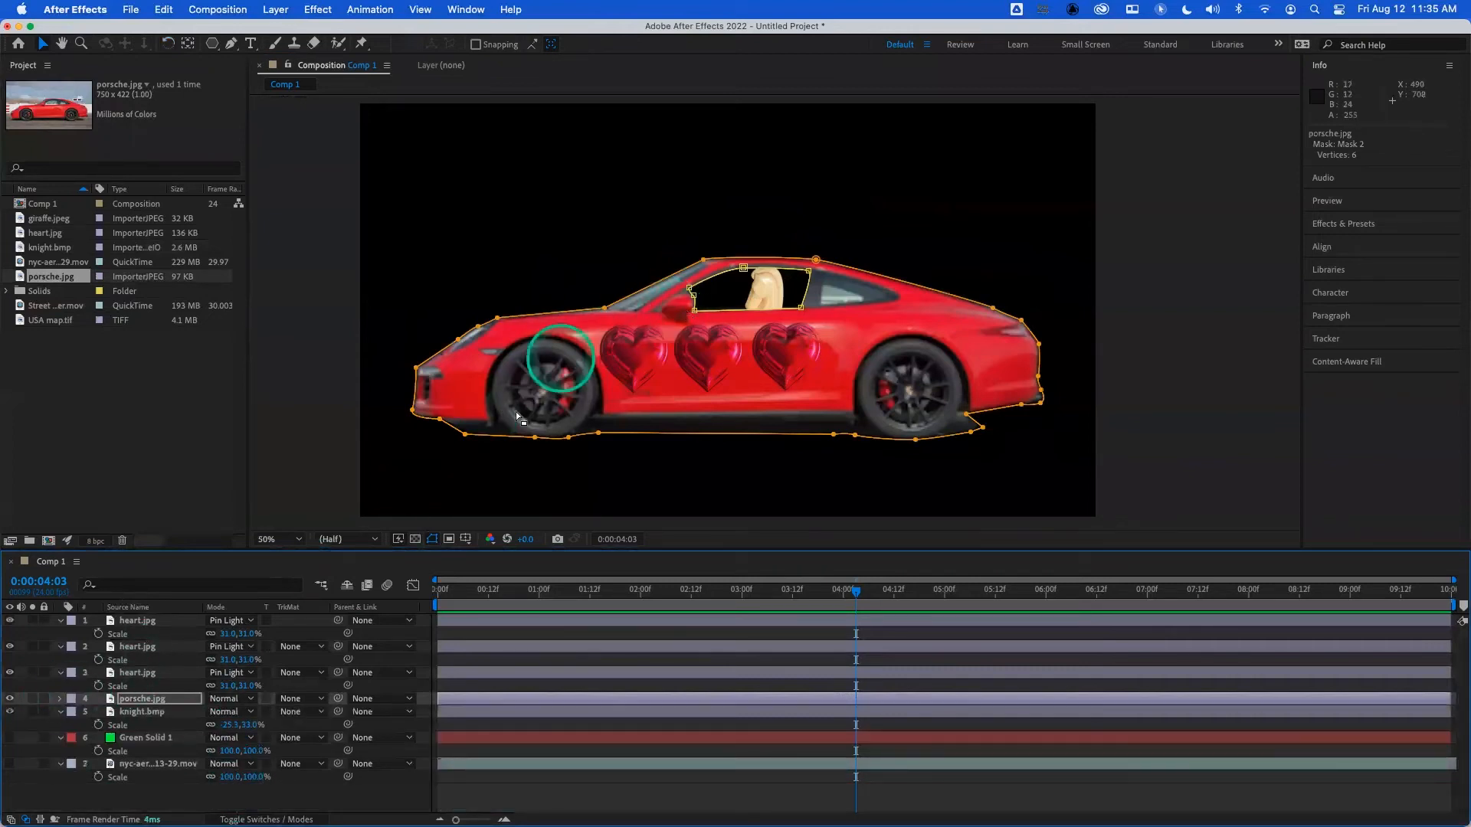
- Draw a closed triangular mask around the car's rear side window on the porsche.jpg layer with the Pen tool
left_click(140, 700)
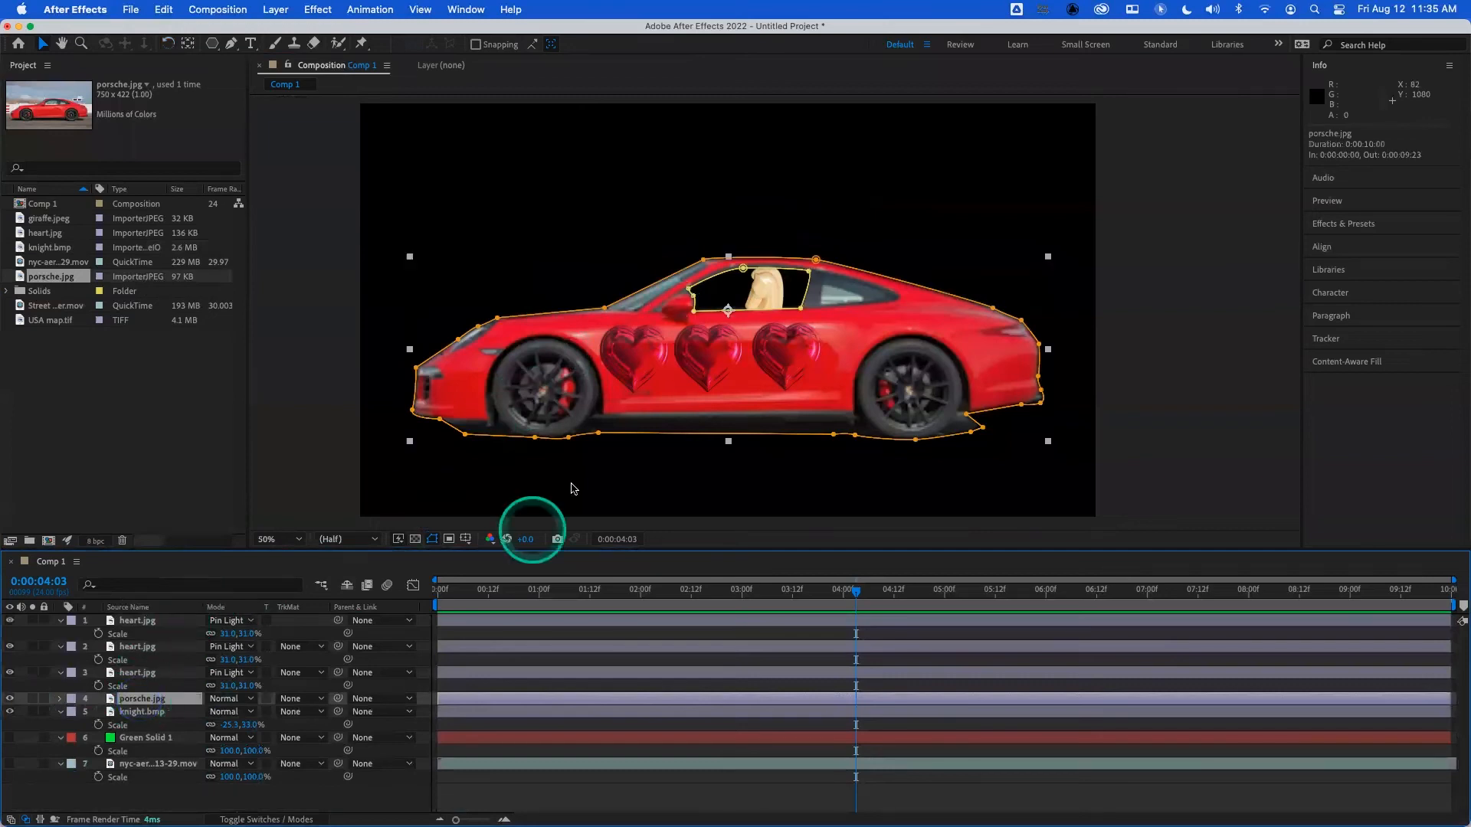
left_click(229, 44)
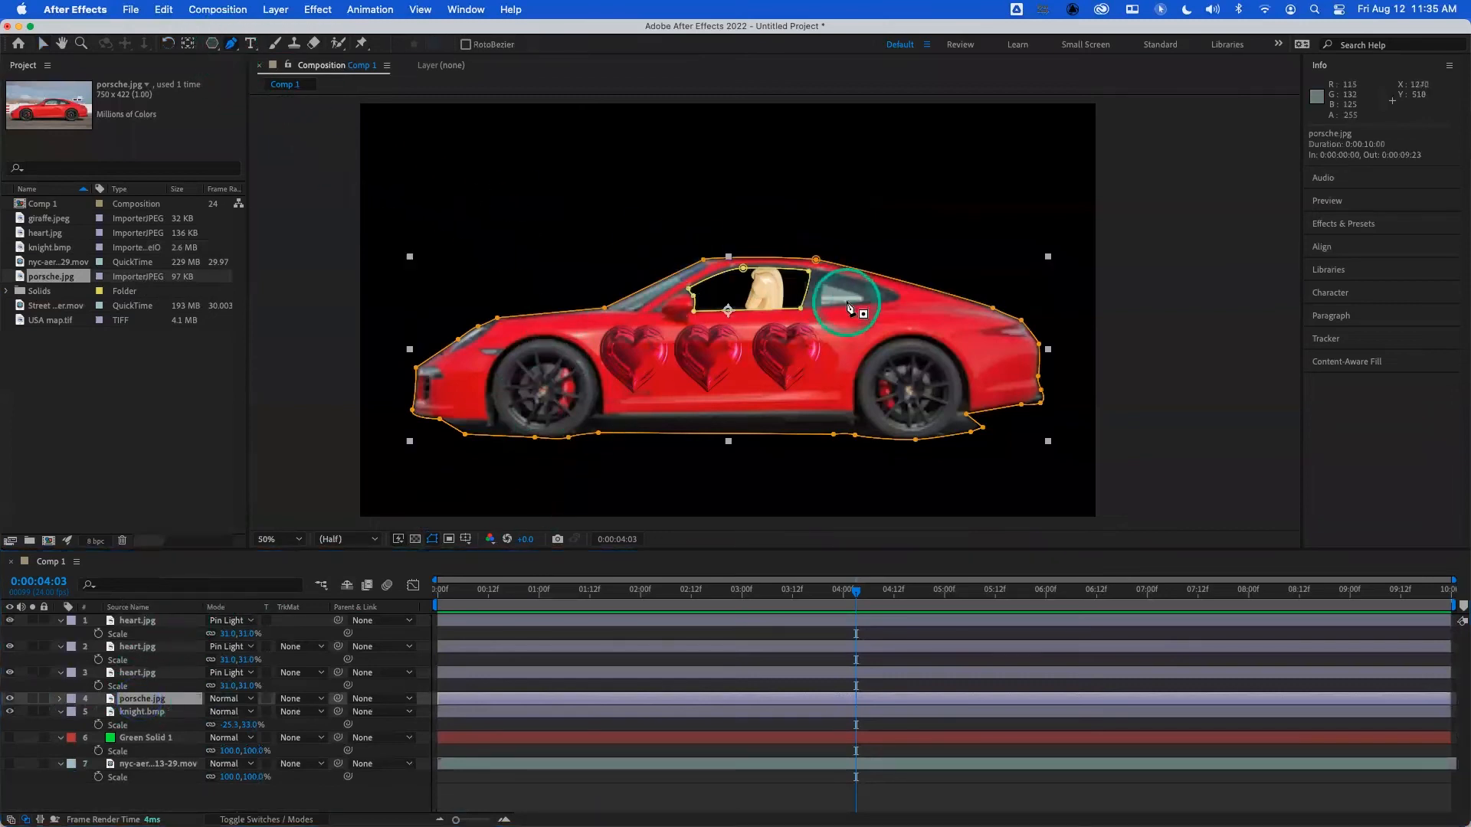
left_click(823, 278)
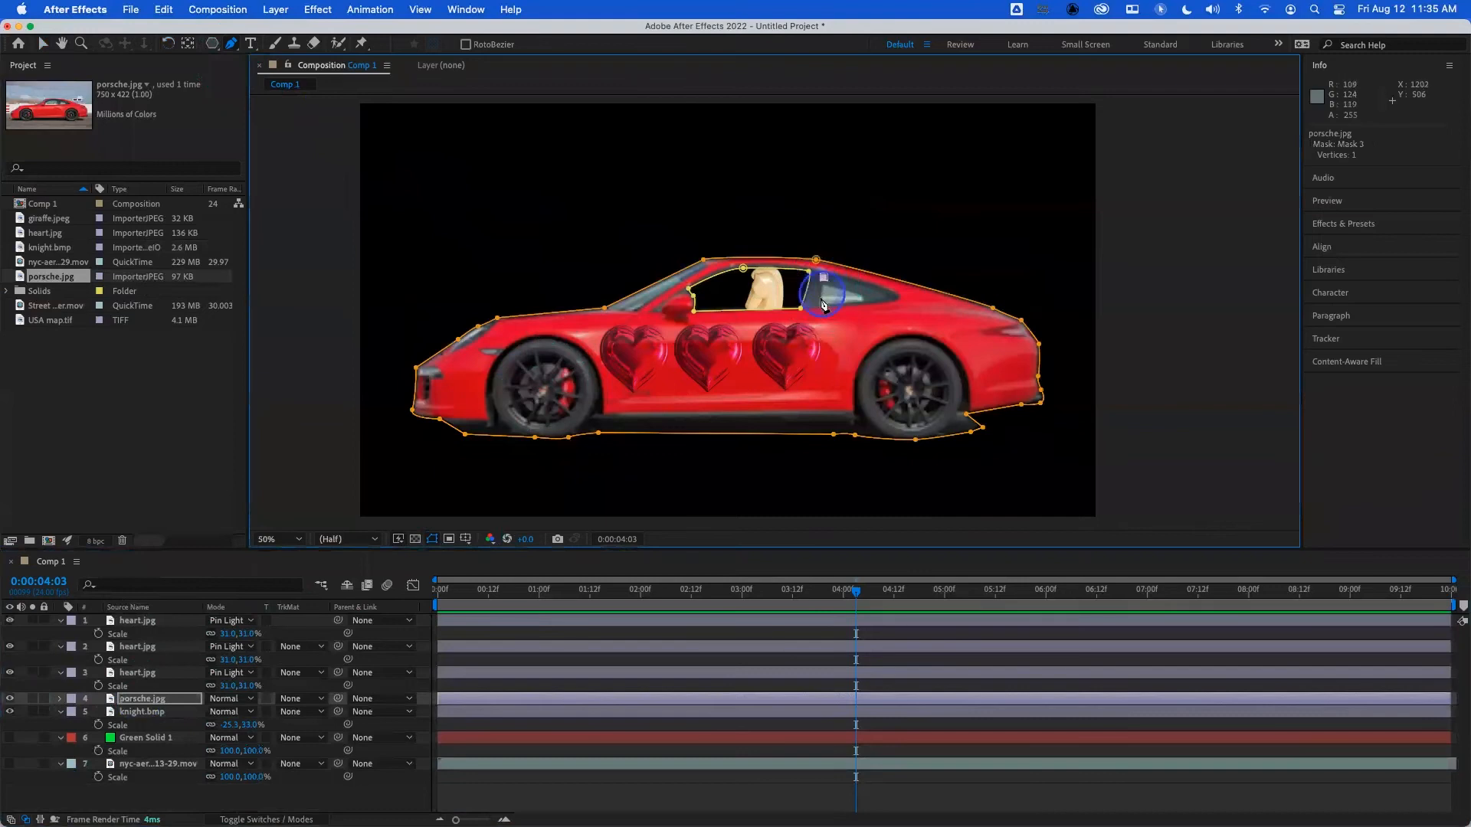
left_click_drag(822, 303, 886, 296)
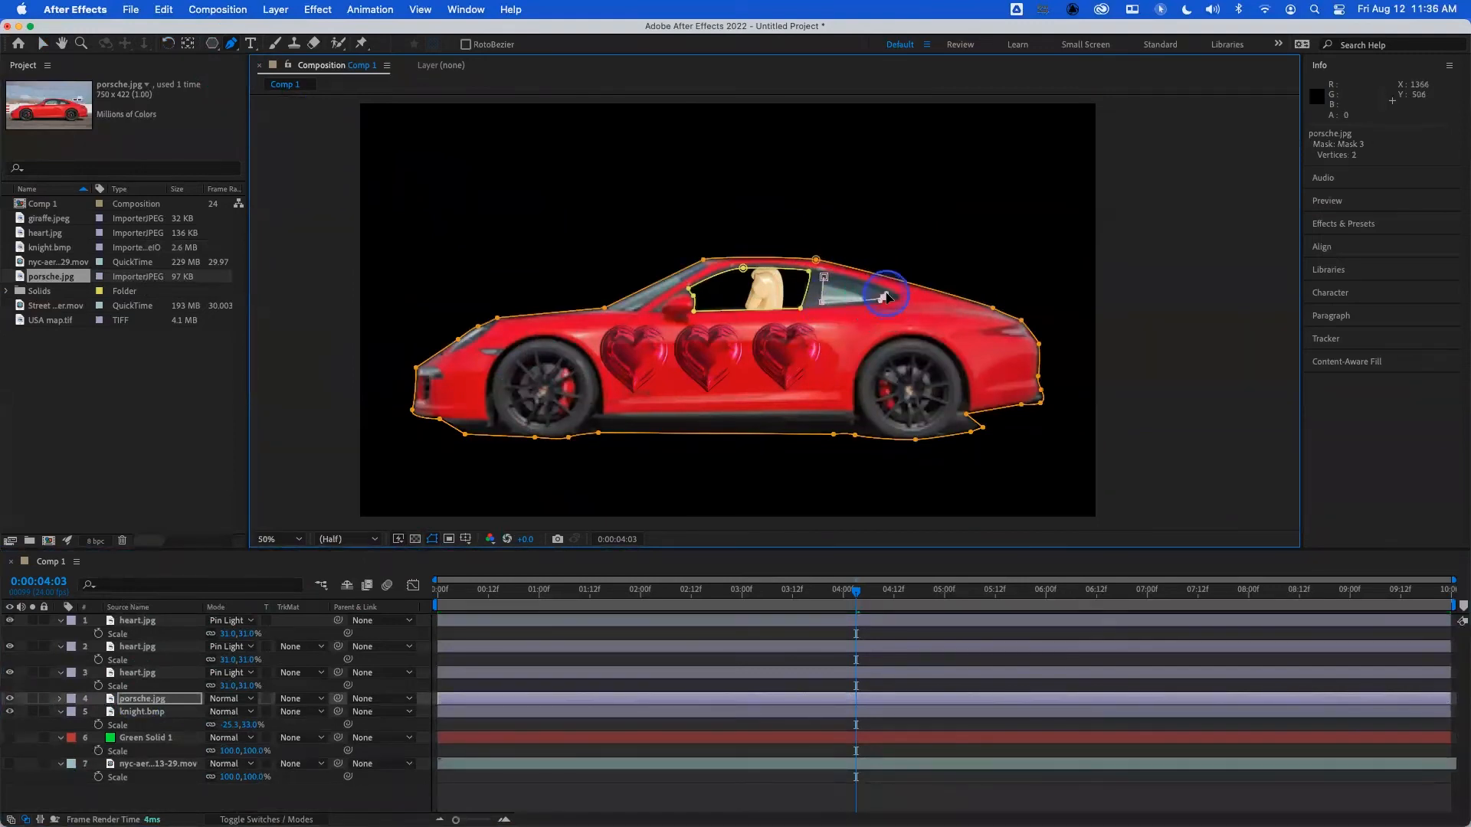
left_click(886, 295)
left_click(823, 276)
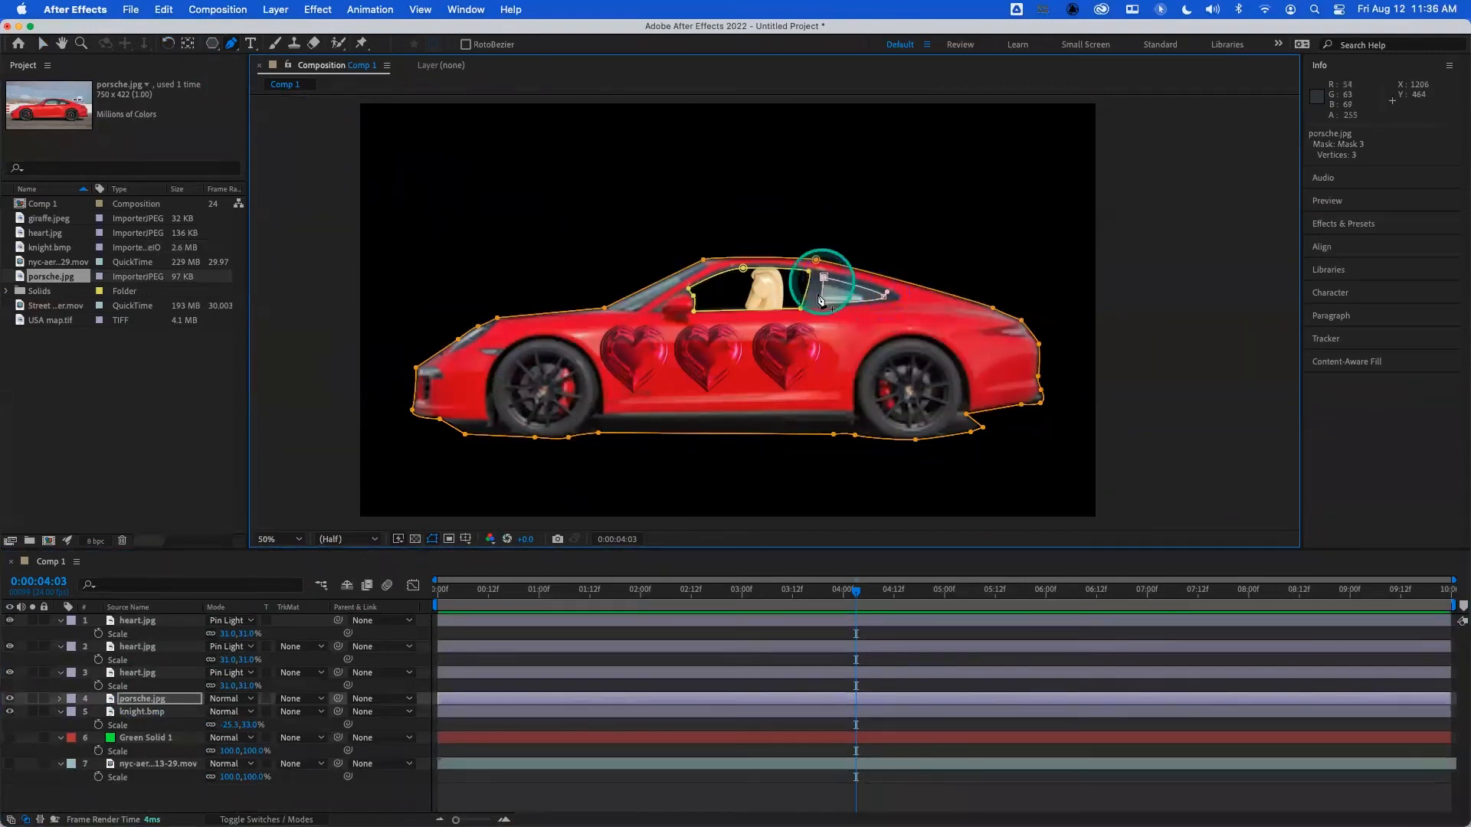
- Set Mask 3 of the porsche.jpg layer to Subtract, then collapse and deselect the layer
key("m")
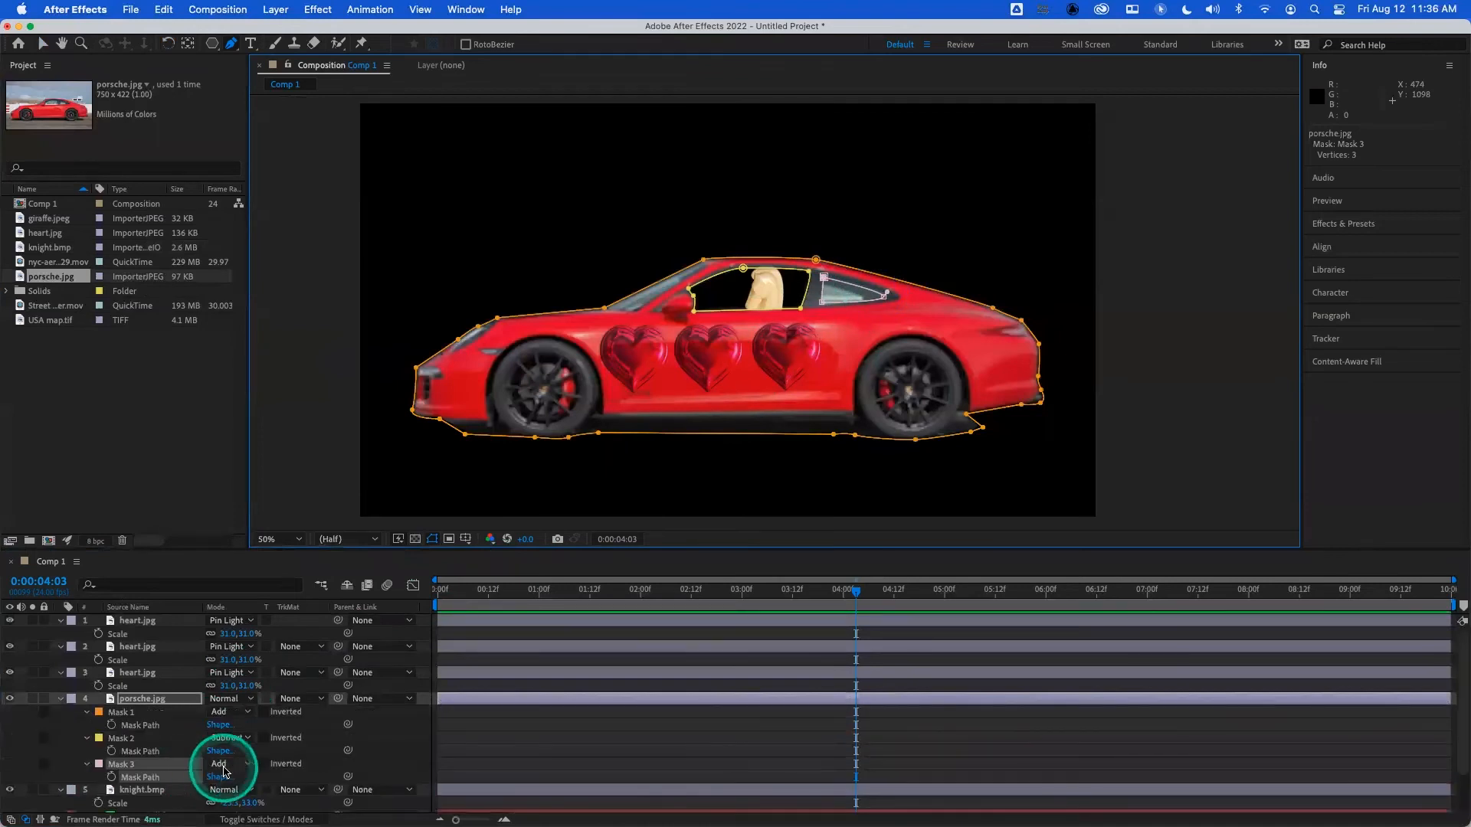
left_click(238, 766)
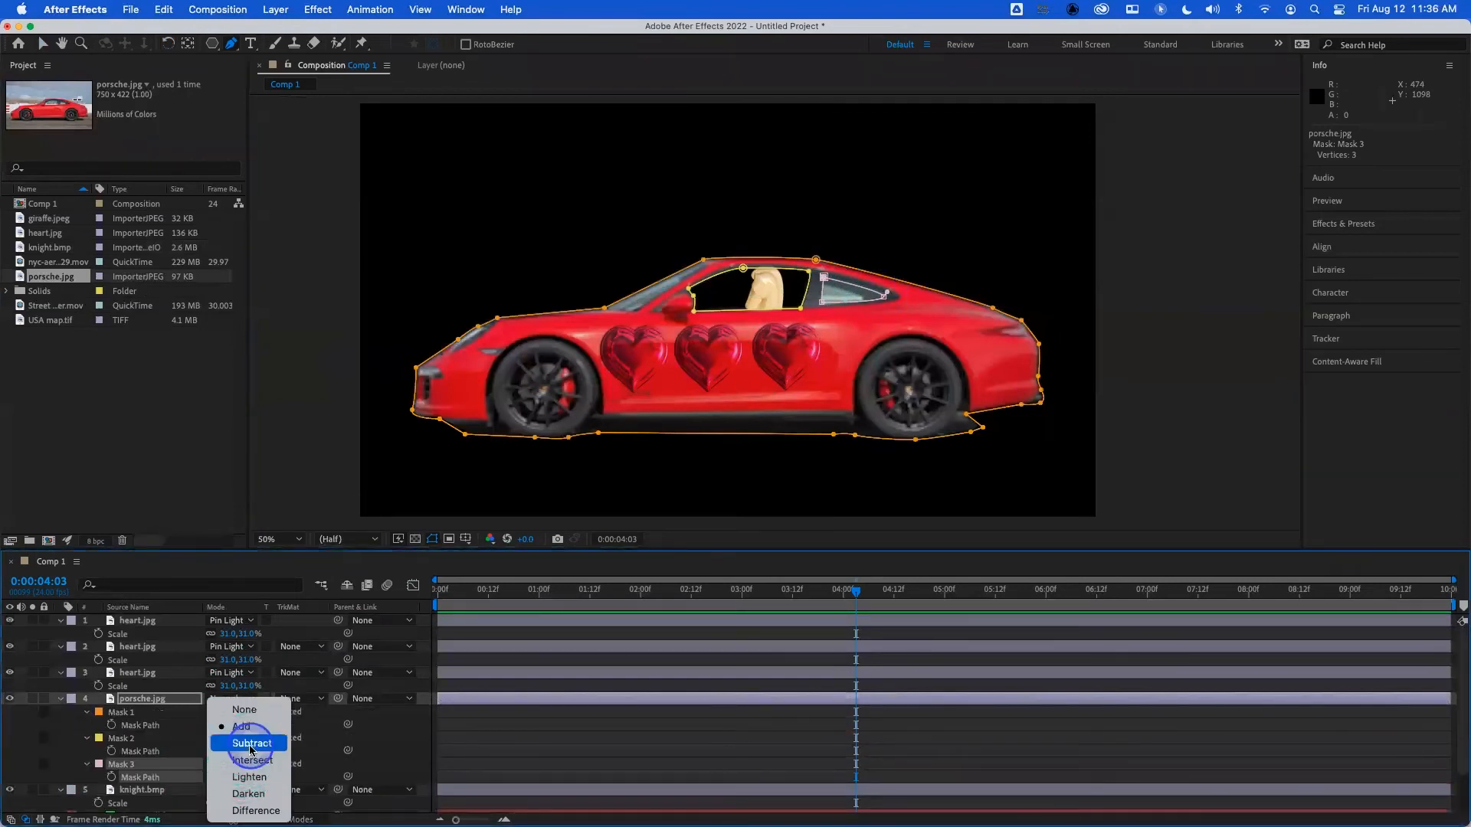
left_click(250, 751)
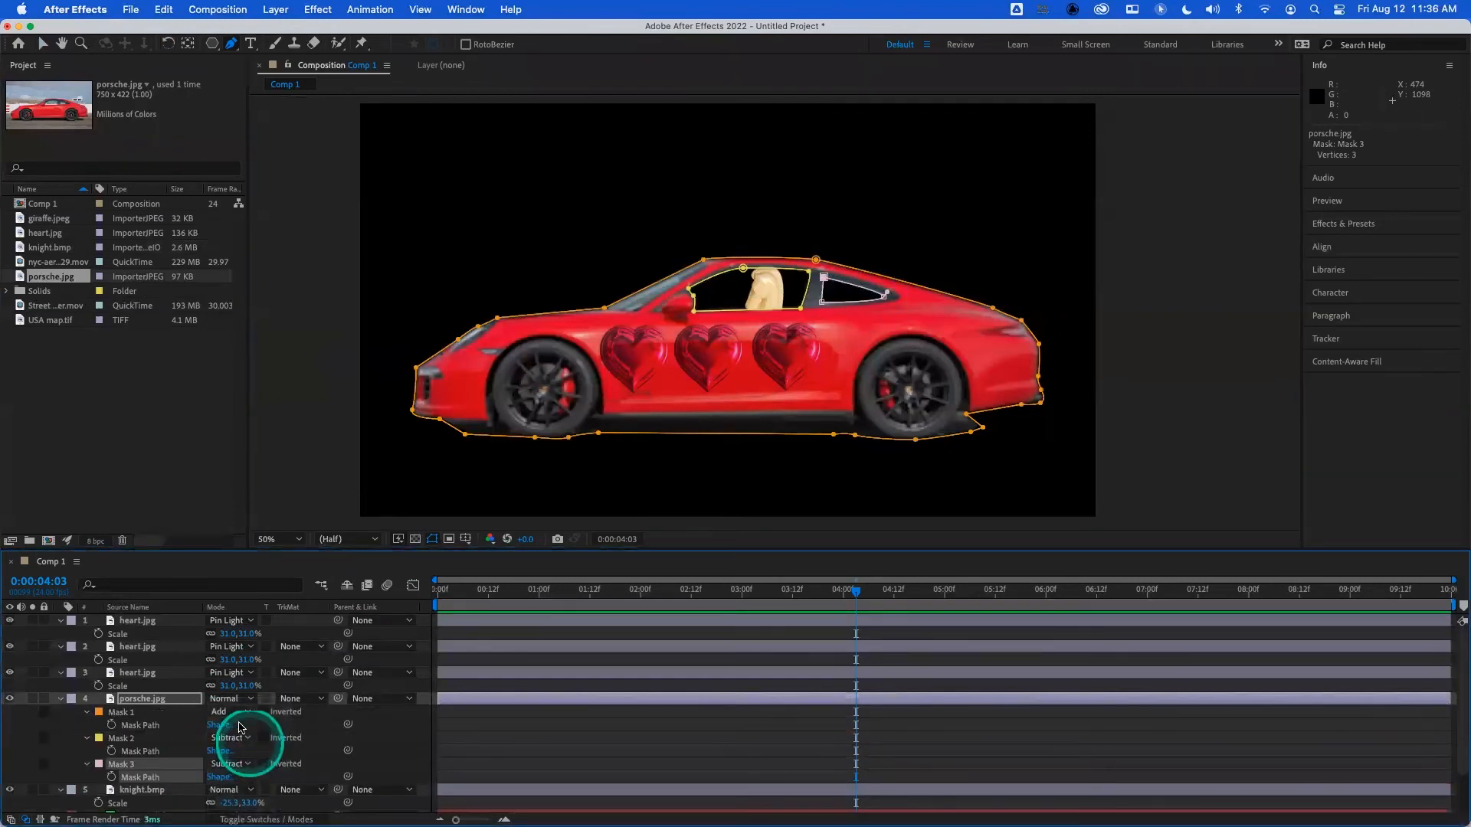
left_click(60, 699)
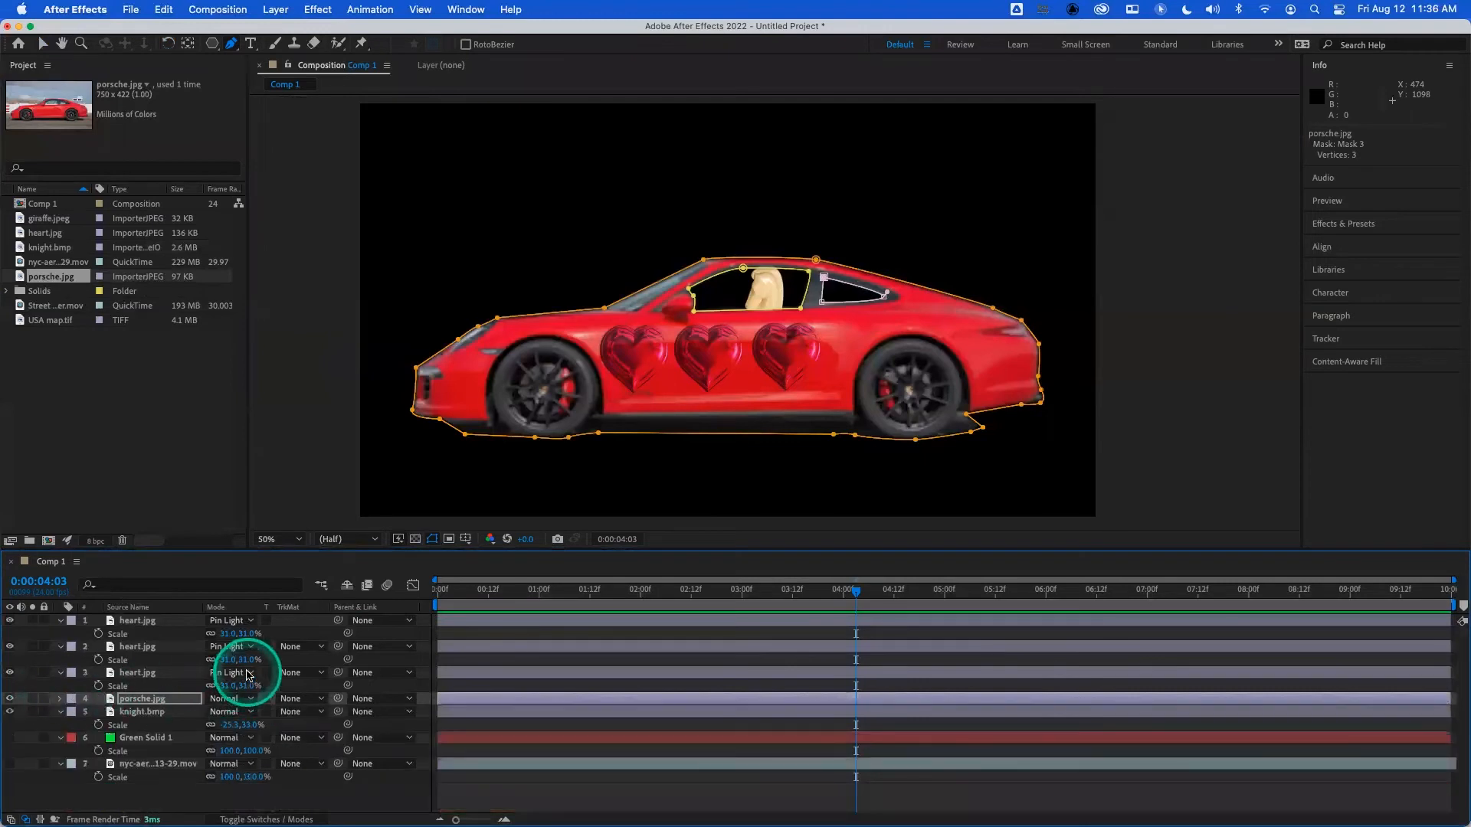
left_click(335, 793)
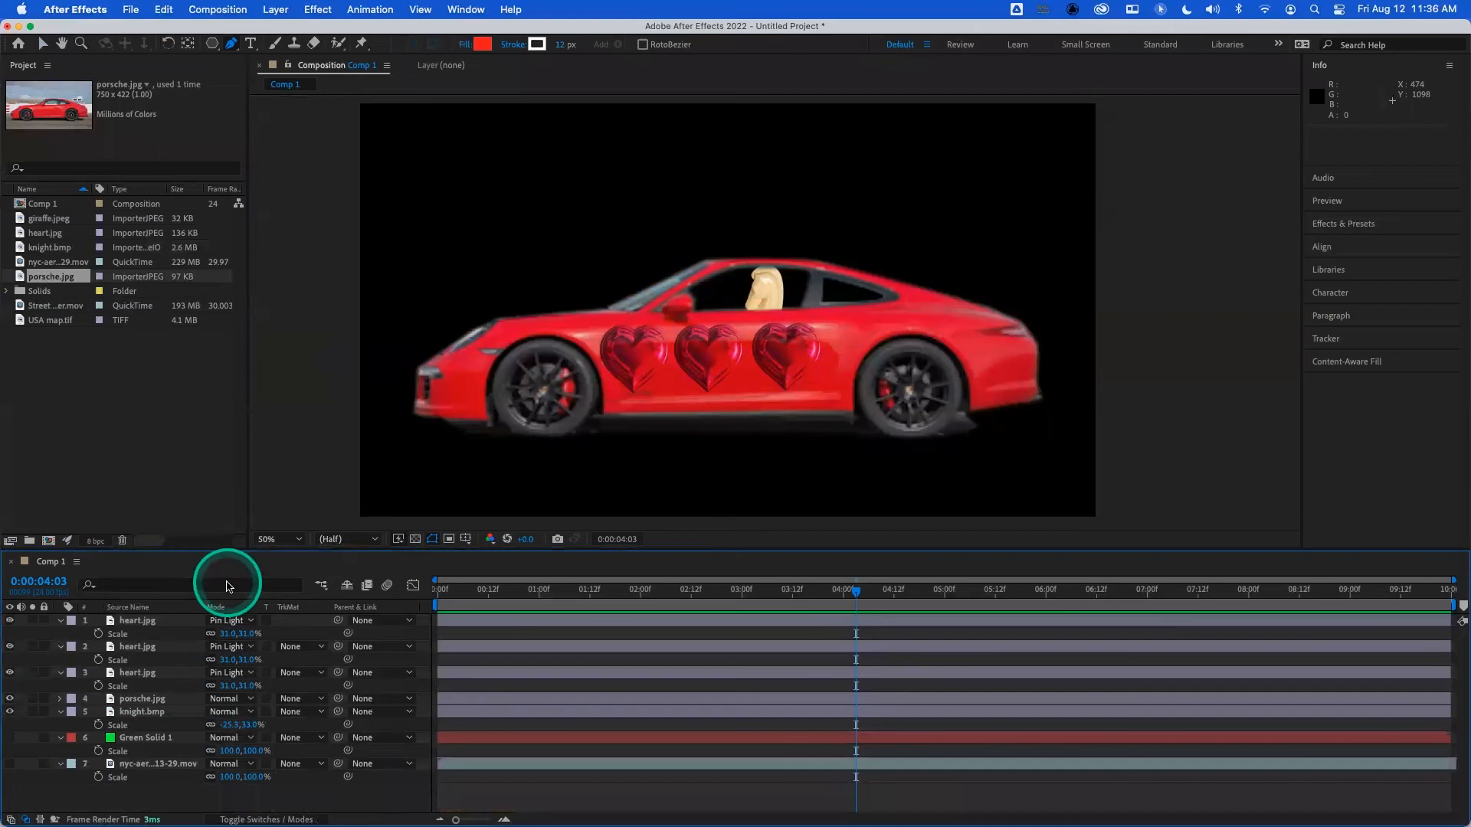
- Add Street Corner.mov as the bottom layer of Comp 1 and return to the start of the timeline
left_click(53, 308)
left_click_drag(59, 307, 135, 789)
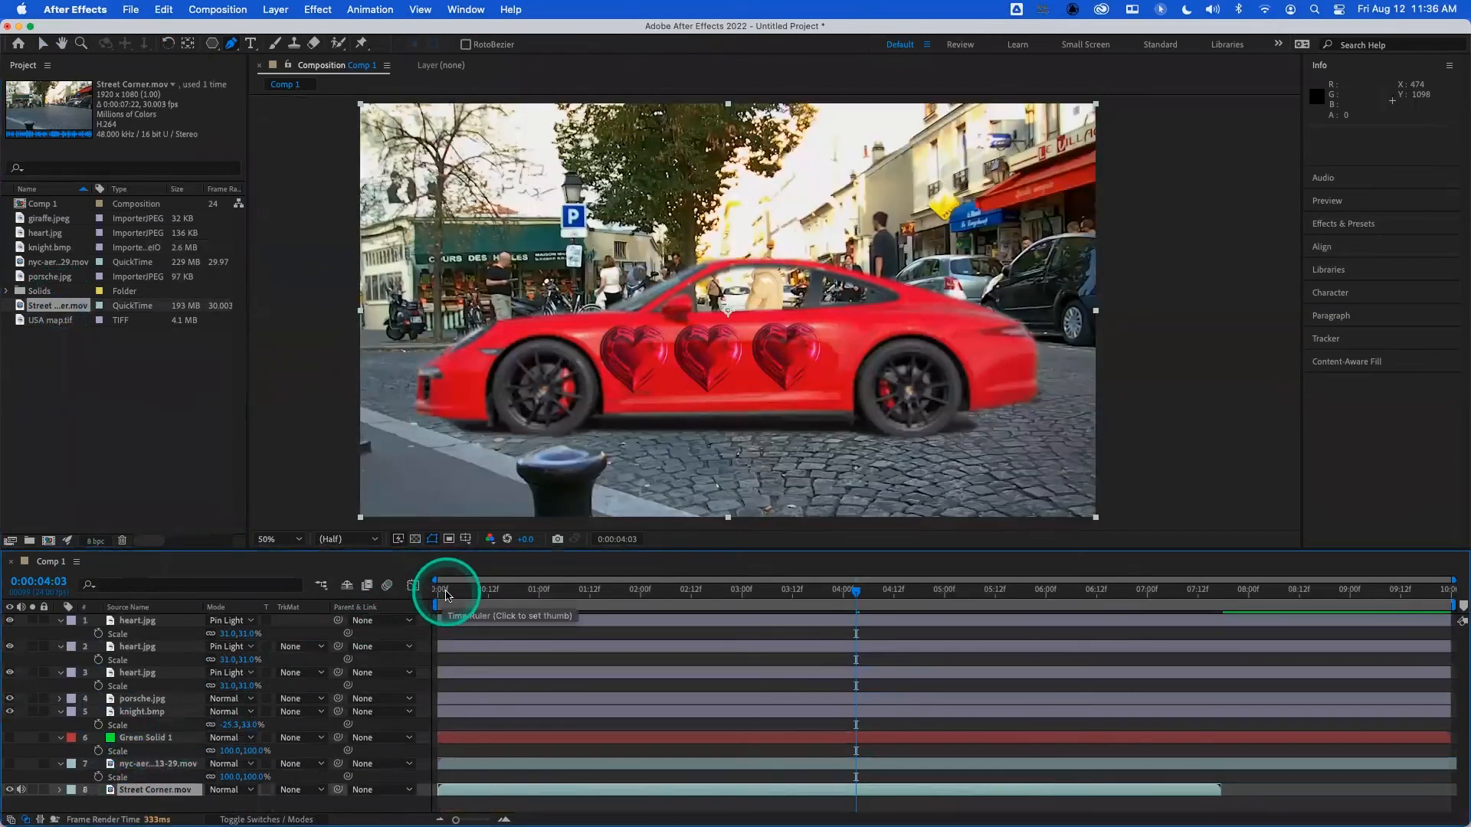
left_click(445, 595)
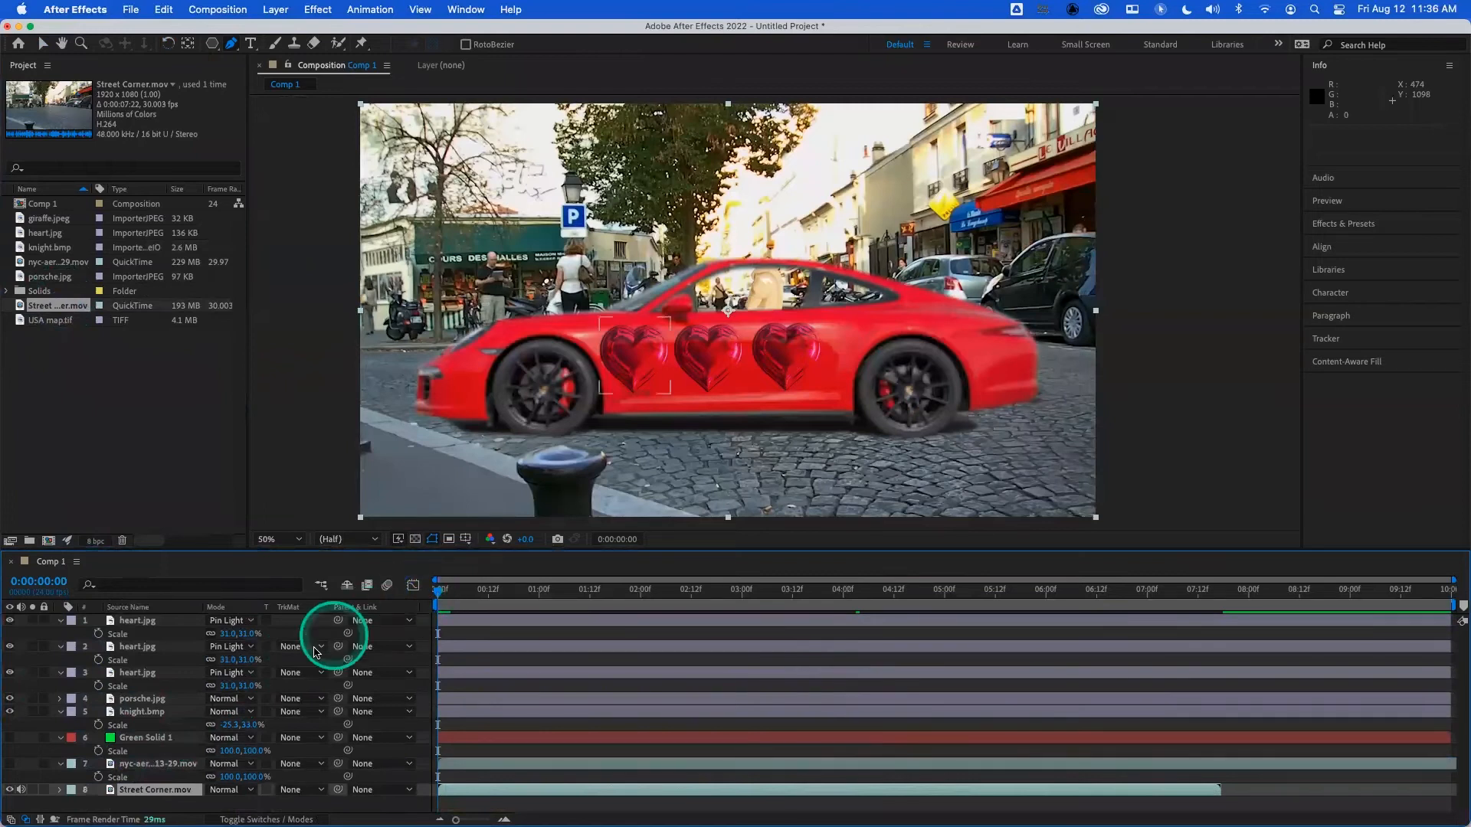
- Try to scale the three hearts, the car and the knight down together, with the hearts at 20%
left_click(160, 712)
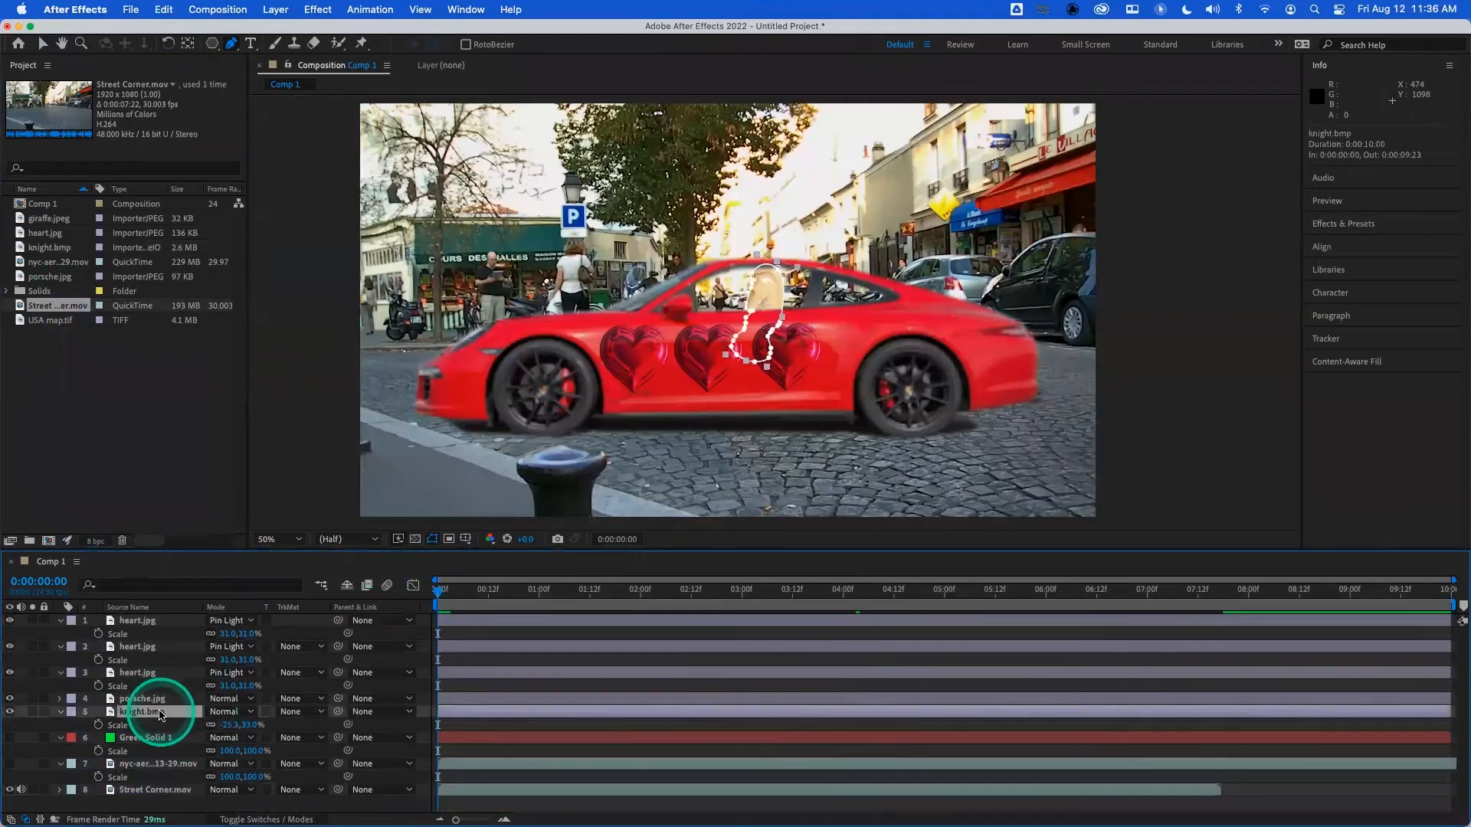
left_click(156, 674, "shift")
left_click(156, 648, "shift")
left_click(157, 622, "shift")
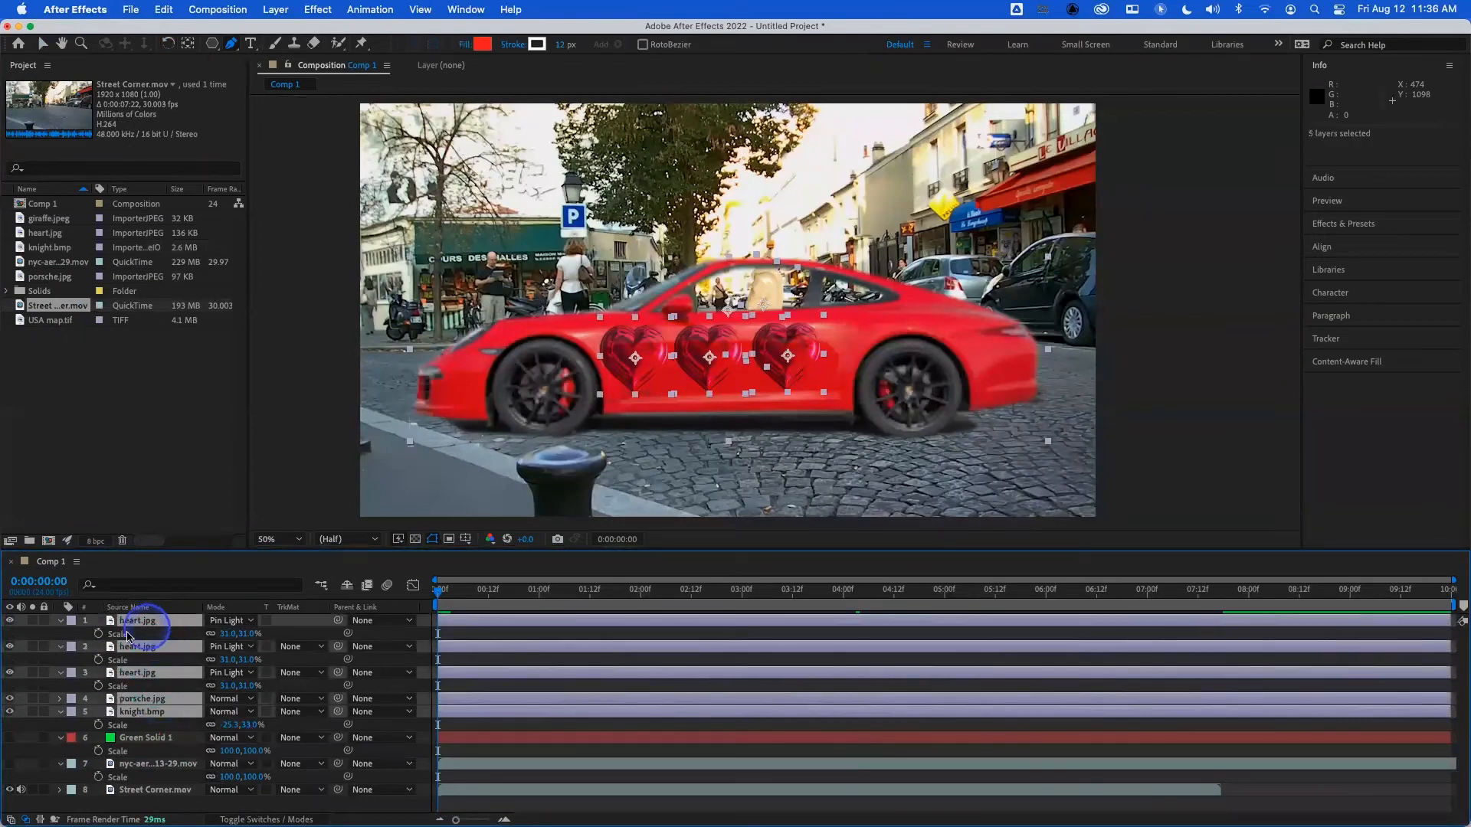
left_click_drag(221, 634, 220, 639)
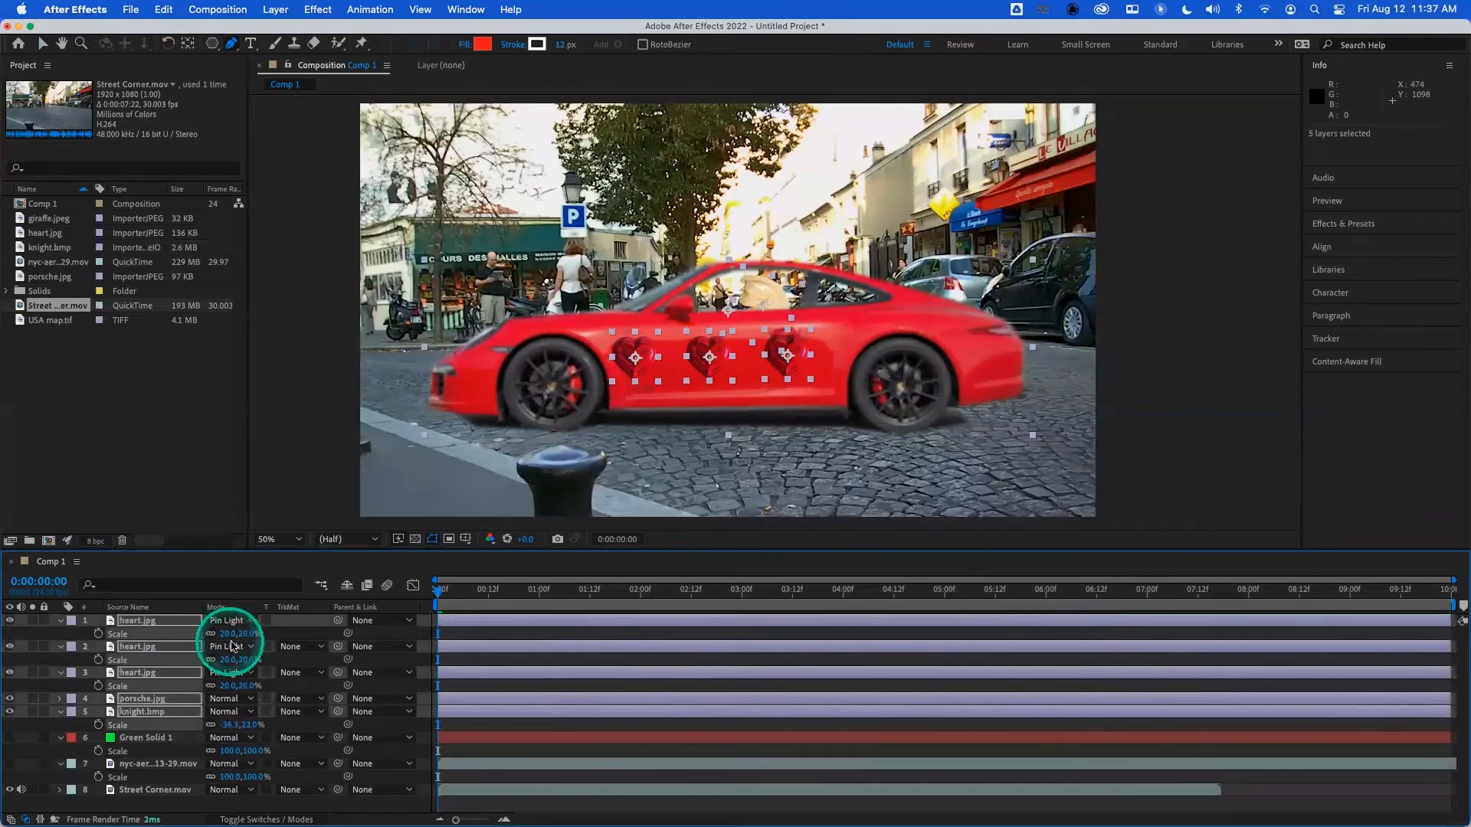
key("super+z")
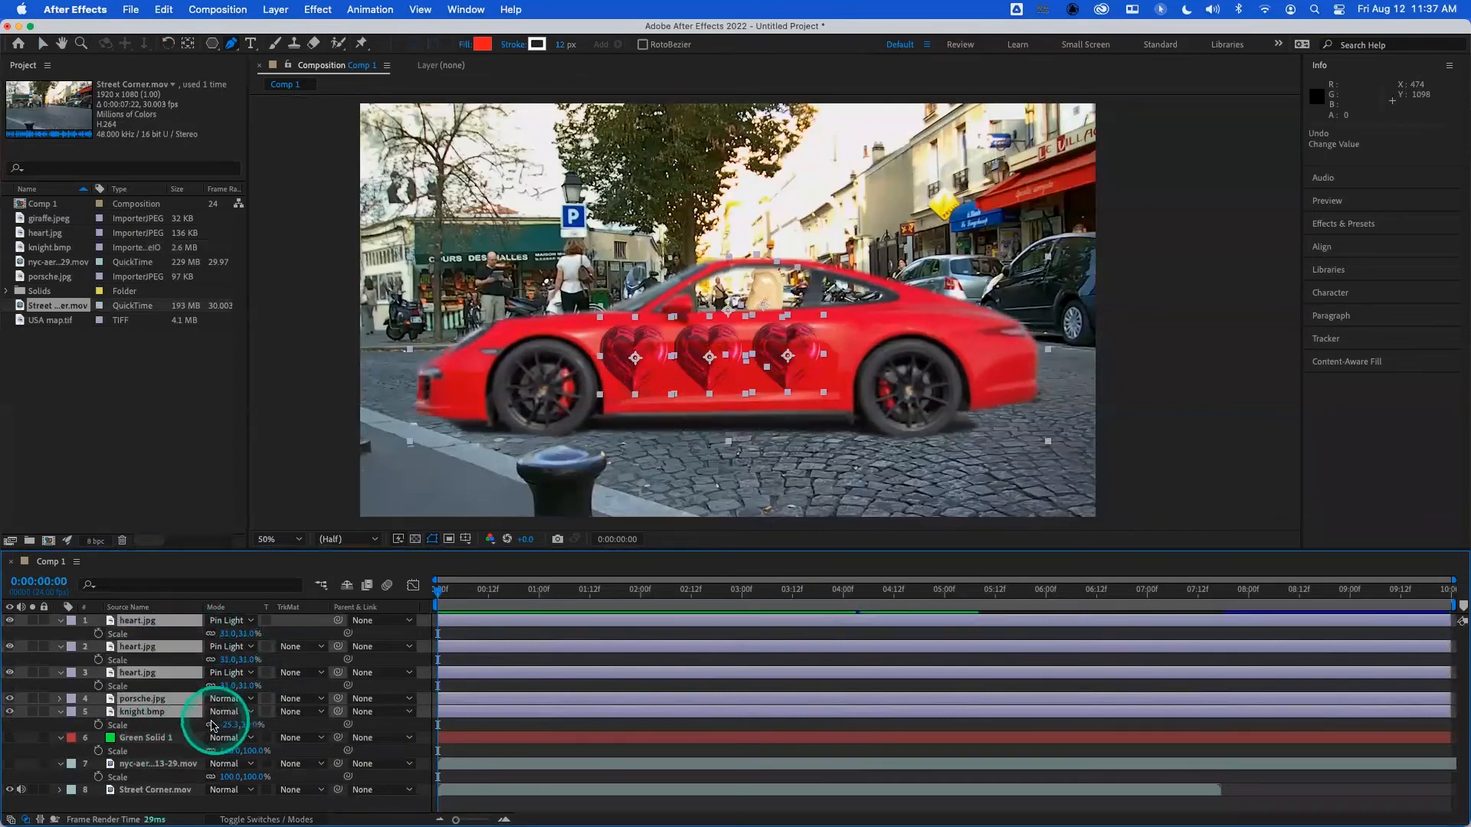
- Reveal the scale of the porsche.jpg layer and reduce it to 200%
left_click(142, 712, "shift")
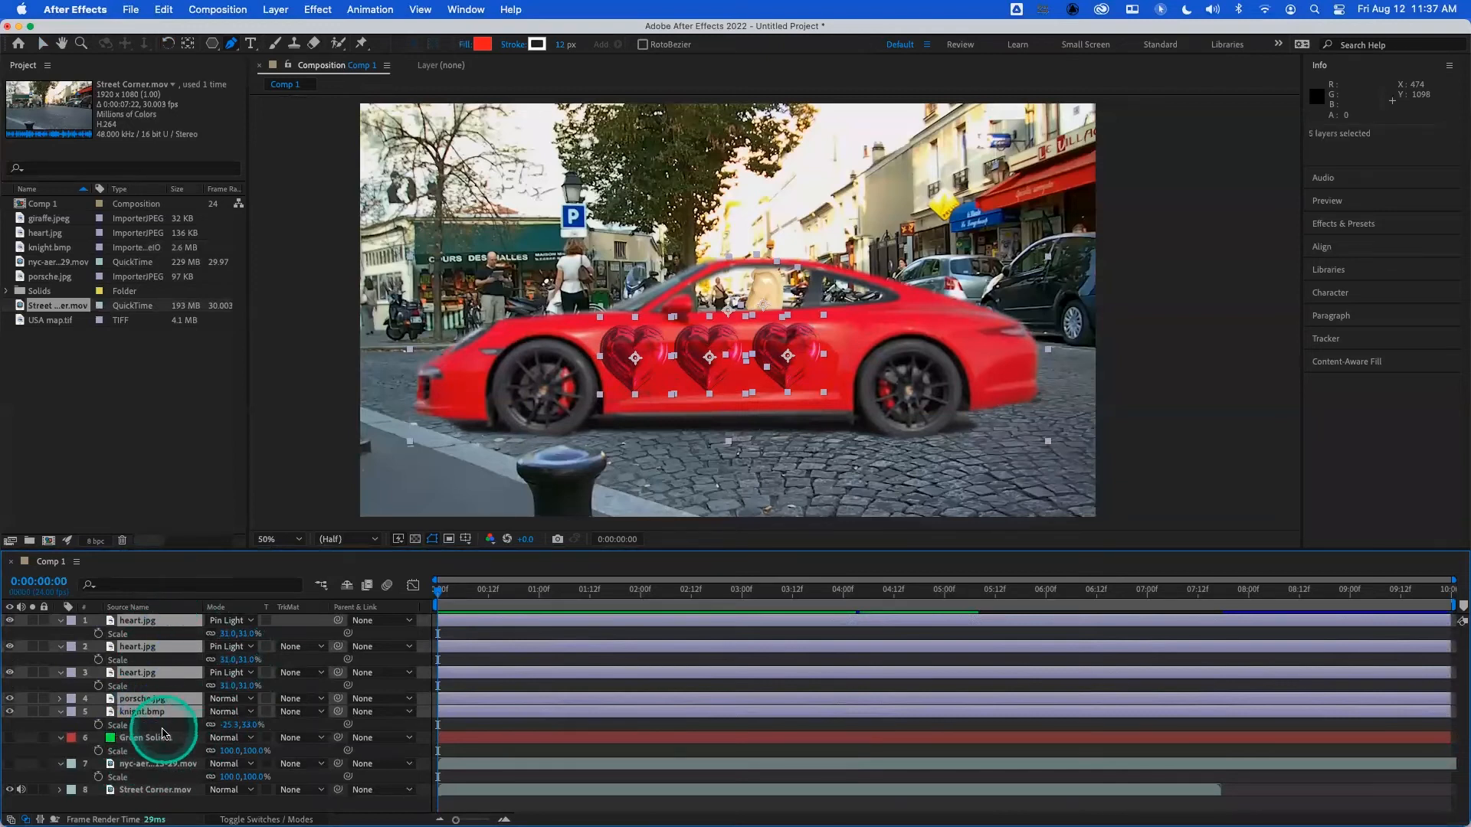
left_click(158, 713)
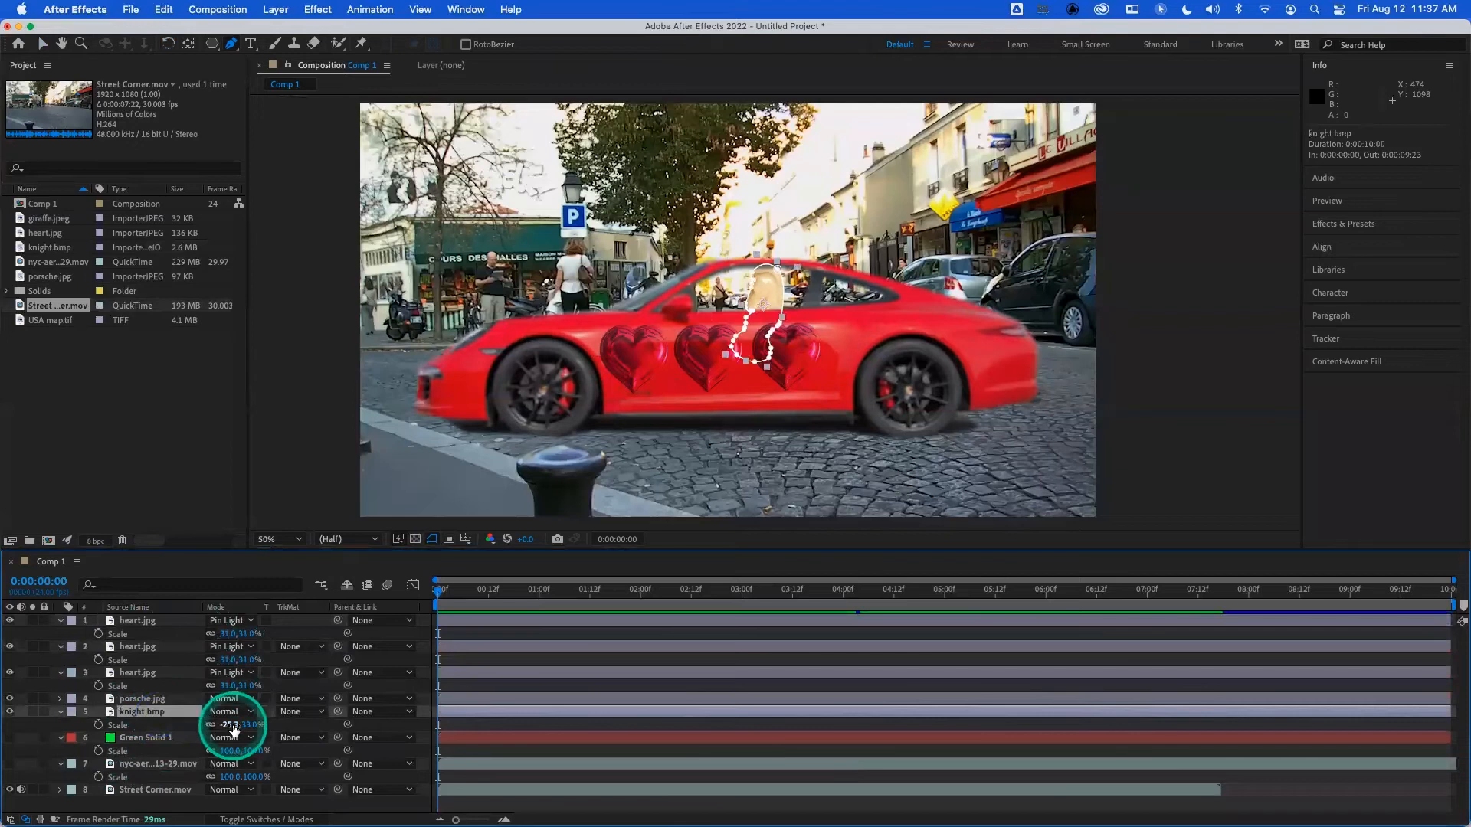
left_click(182, 701)
key("s")
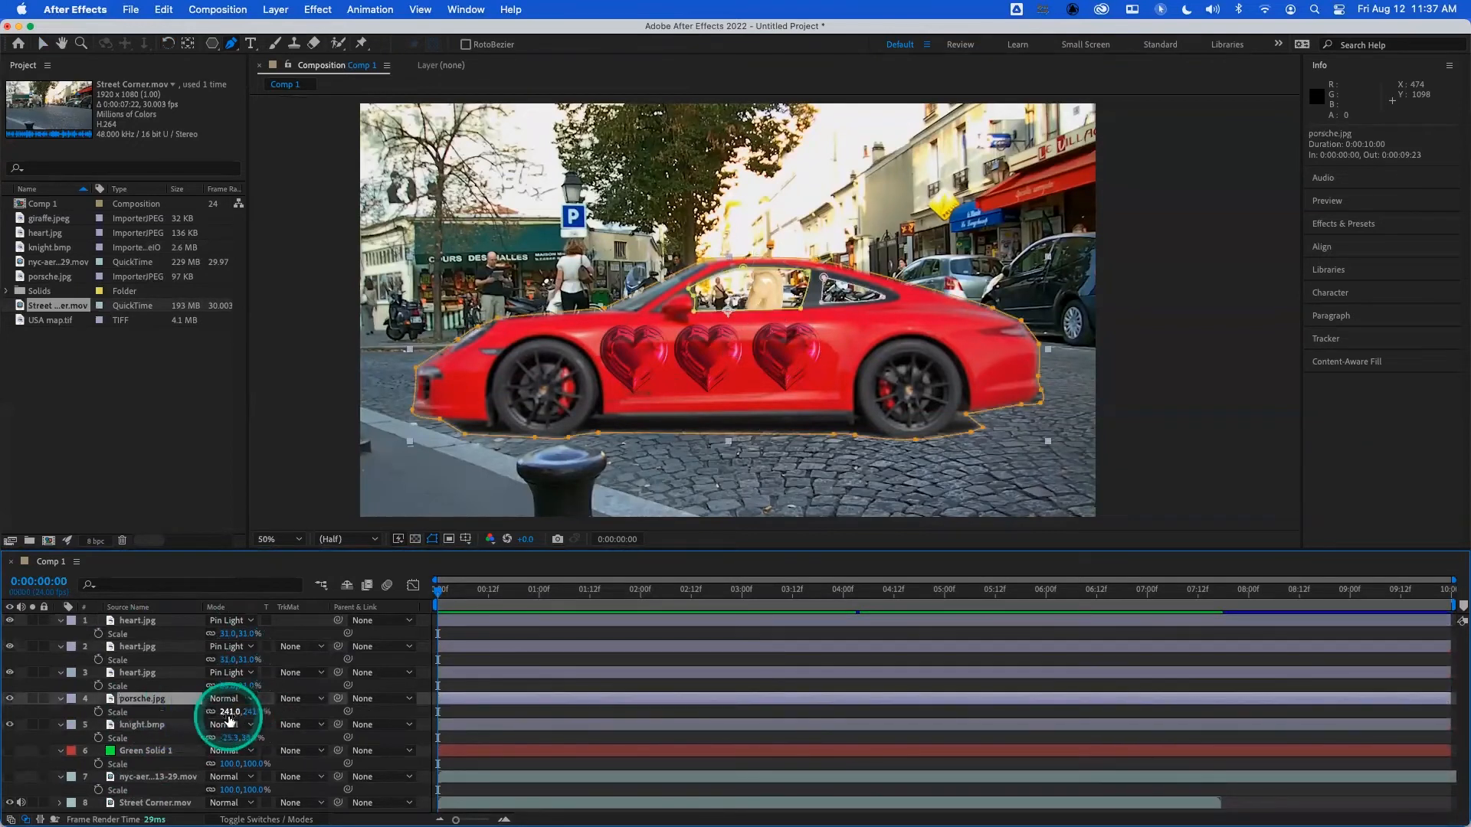
left_click_drag(228, 711, 197, 715)
- Set the scale of all three heart.jpg layers to 25%
left_click(146, 672)
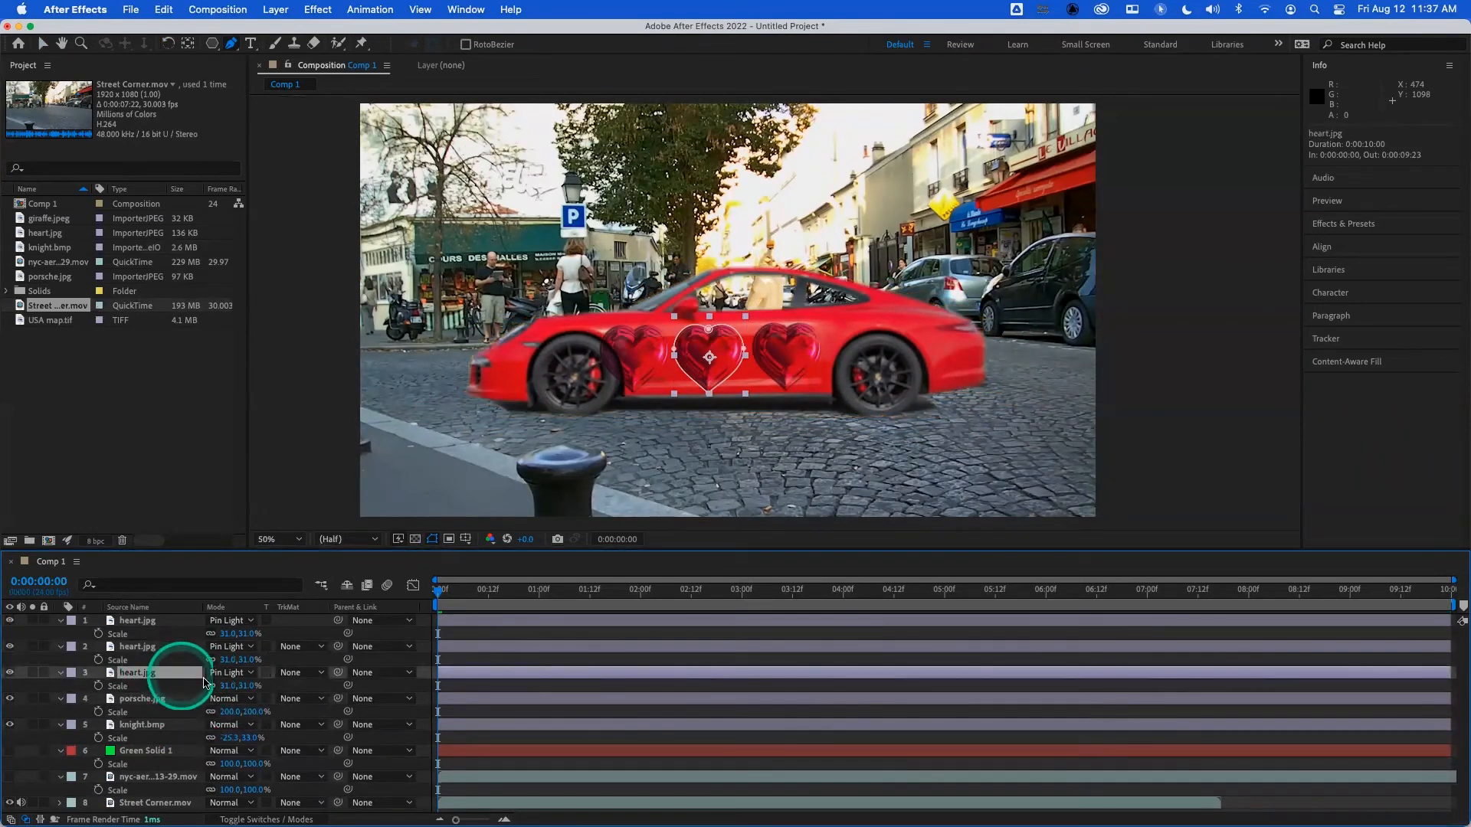
left_click(221, 686)
type("25")
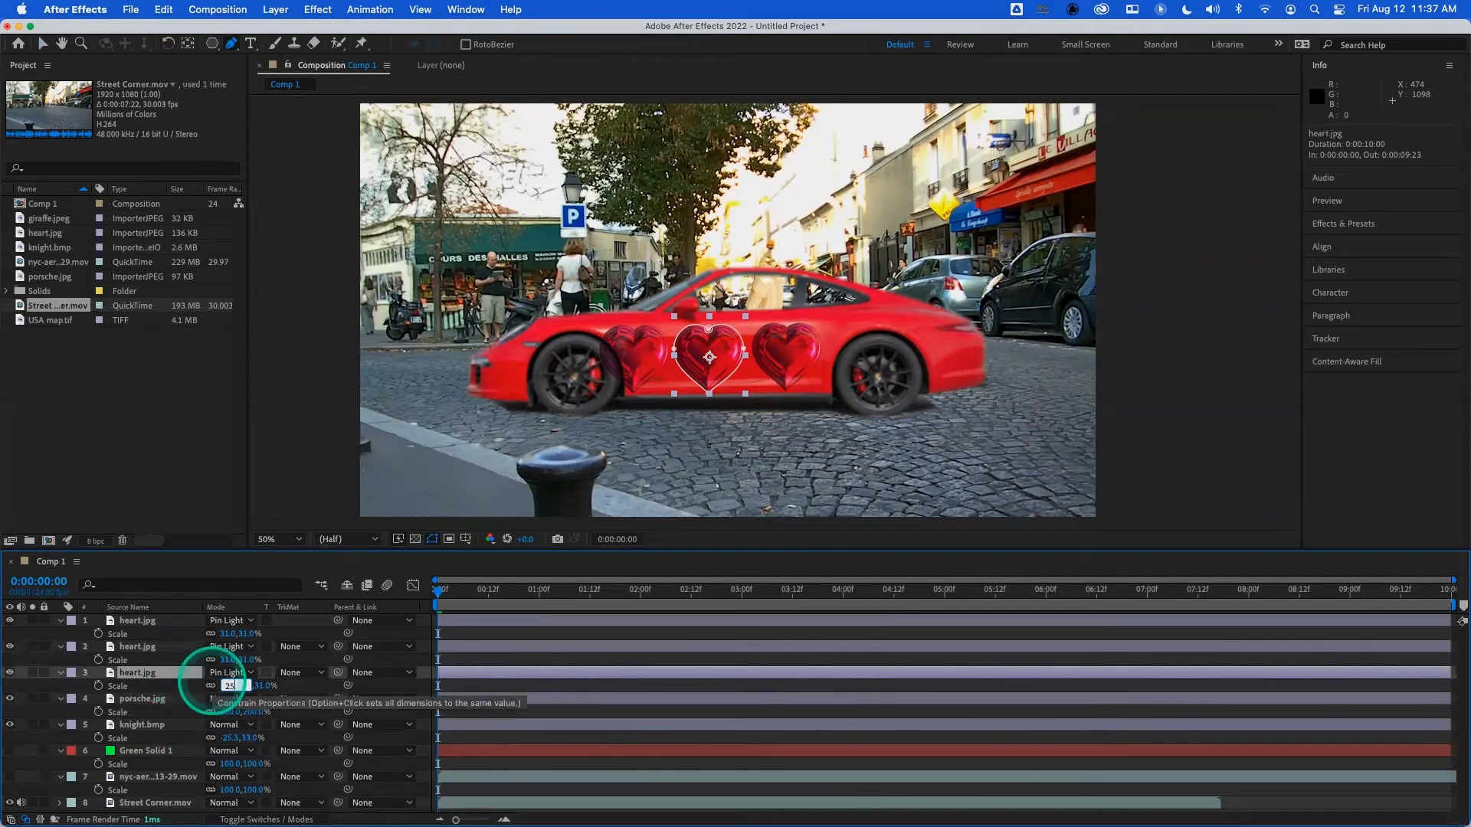
key("Return")
left_click(226, 660)
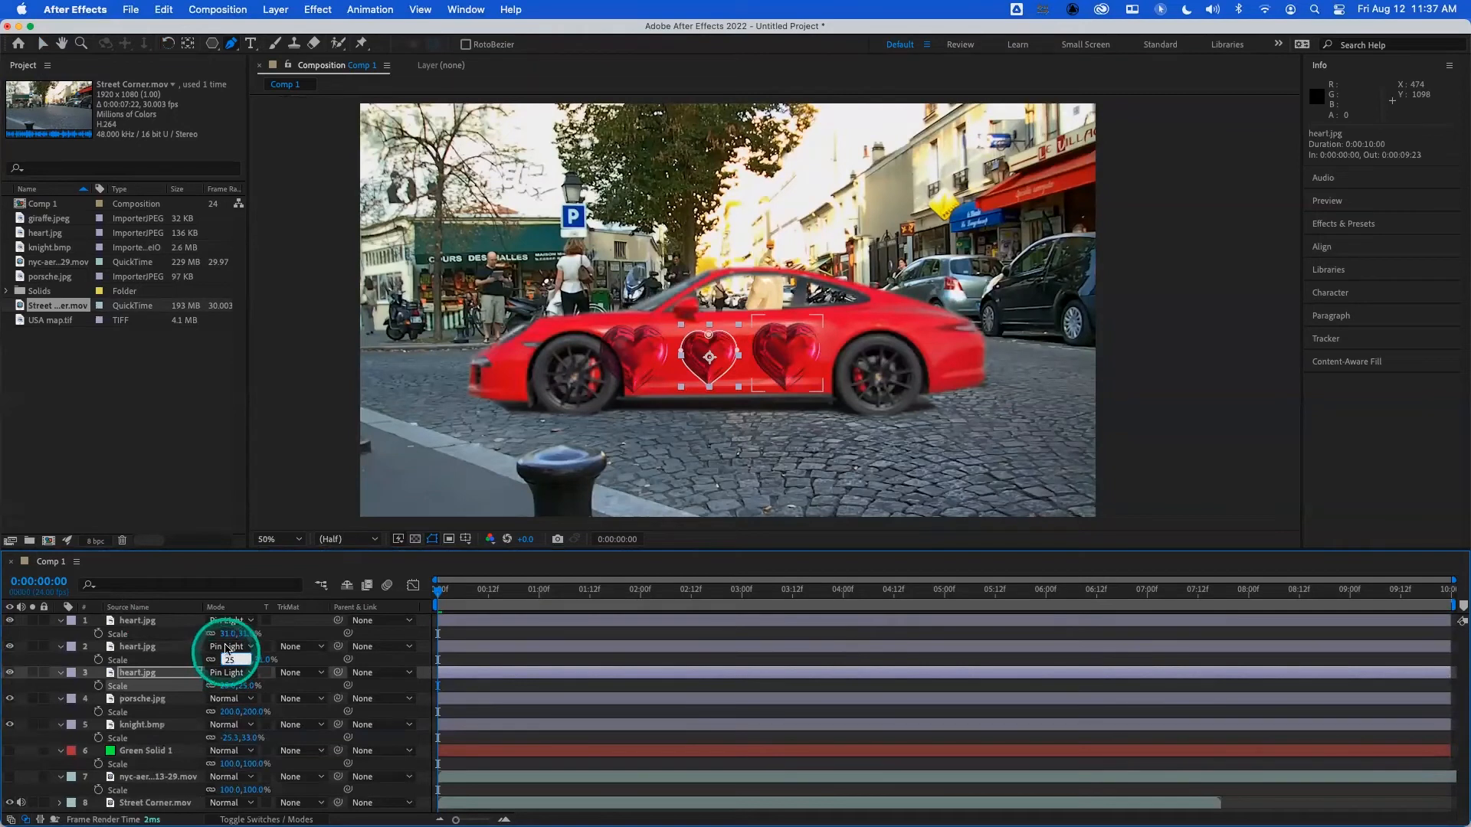
left_click(228, 635)
type("25")
key("Return")
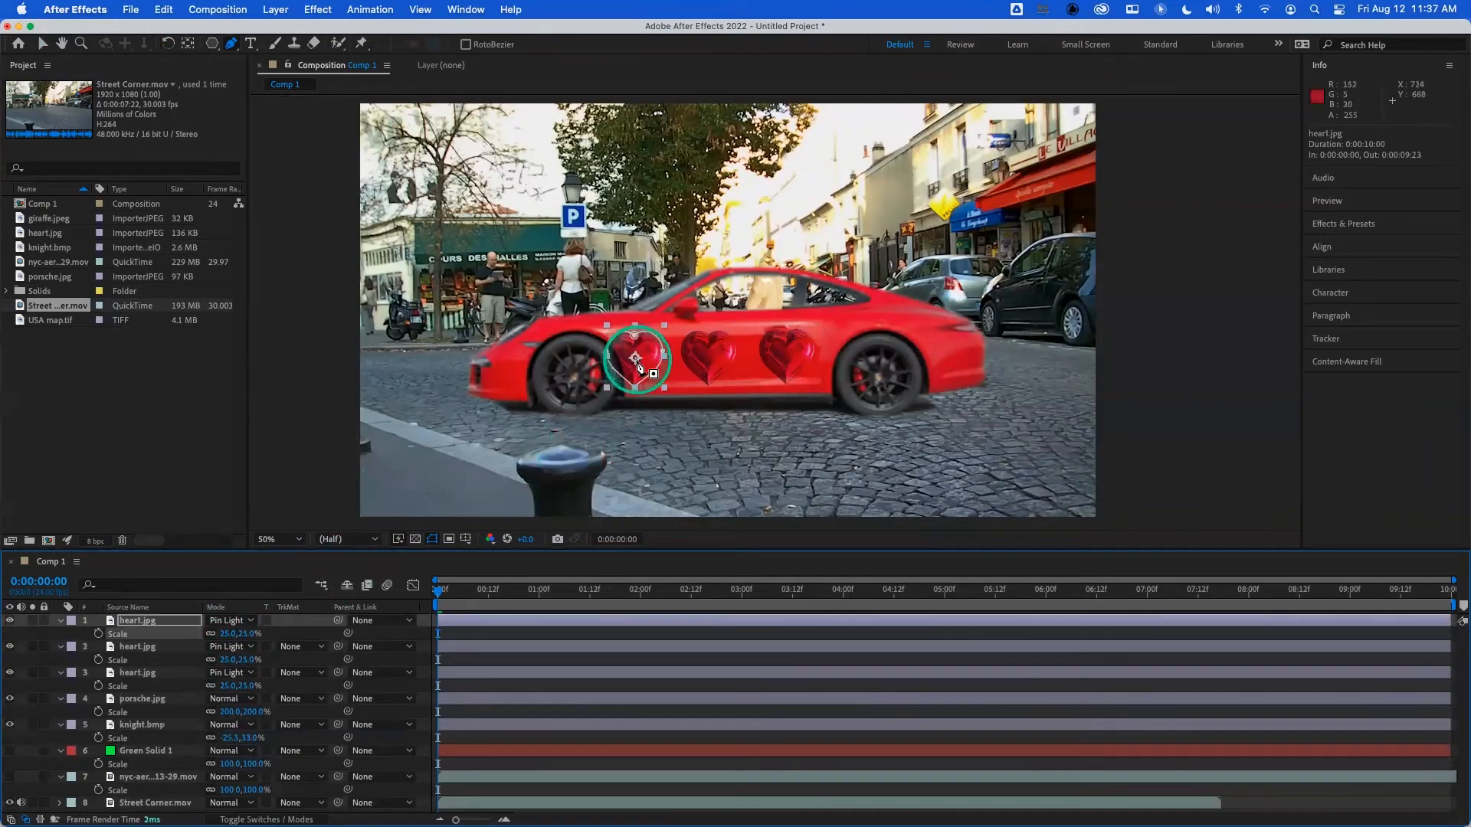
- Shift the front and middle hearts rearward so all three sit evenly spaced on the car's door
left_click_drag(651, 362, 719, 357)
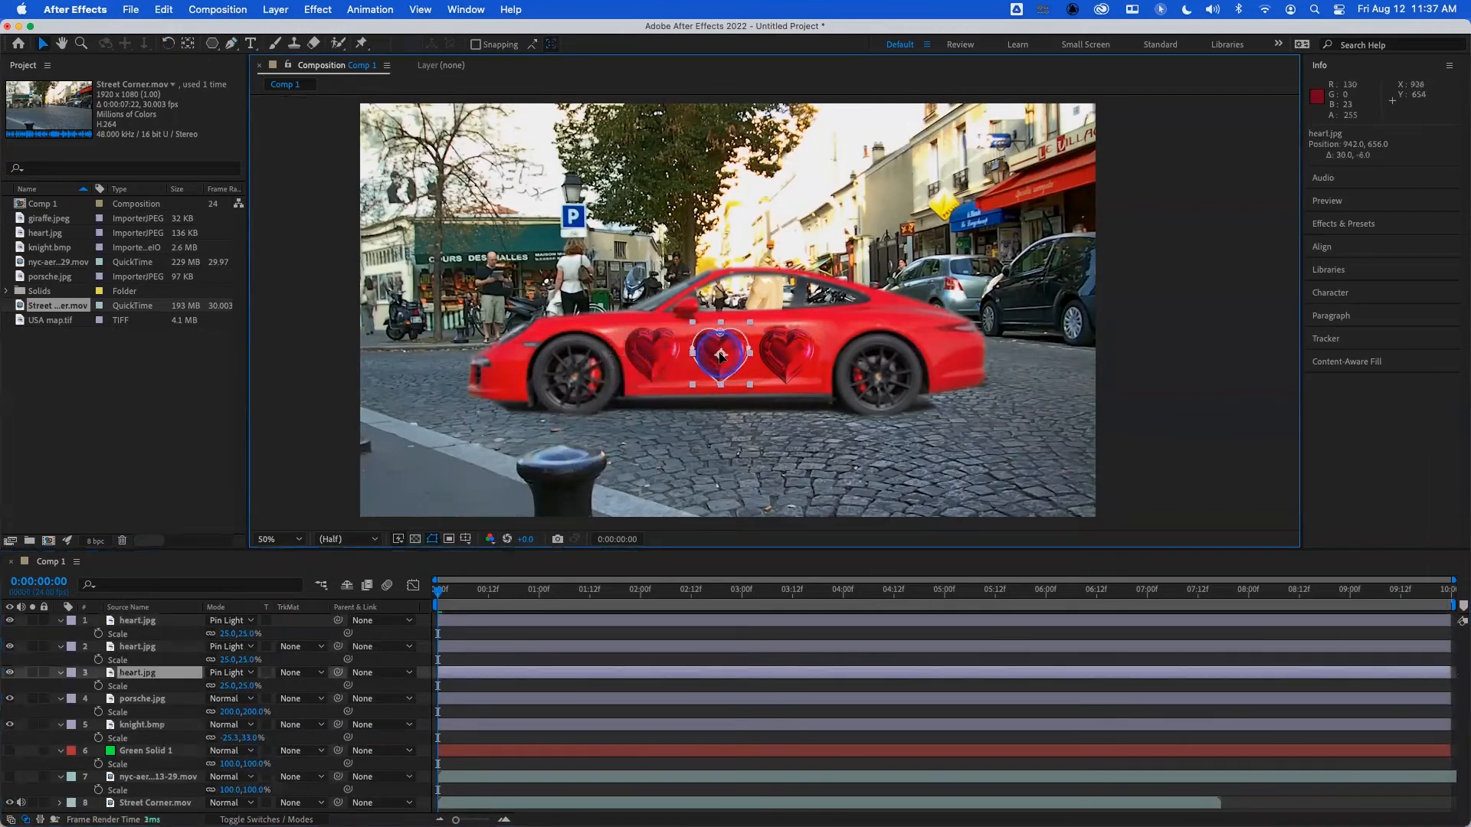
left_click(795, 354)
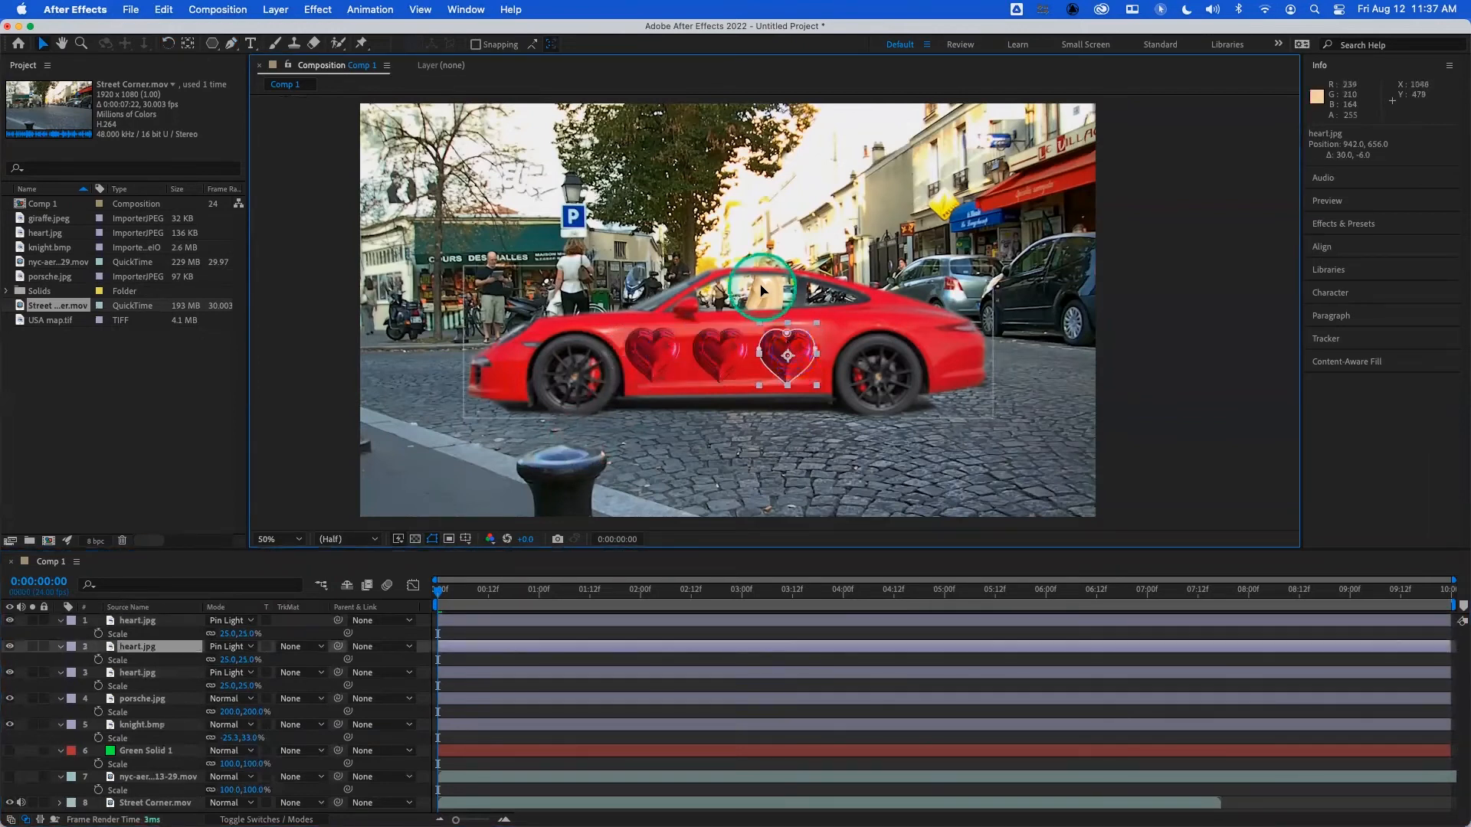
left_click(760, 322)
- Preview the composition from the beginning to check the car against the street footage
left_click(428, 597)
key("space")
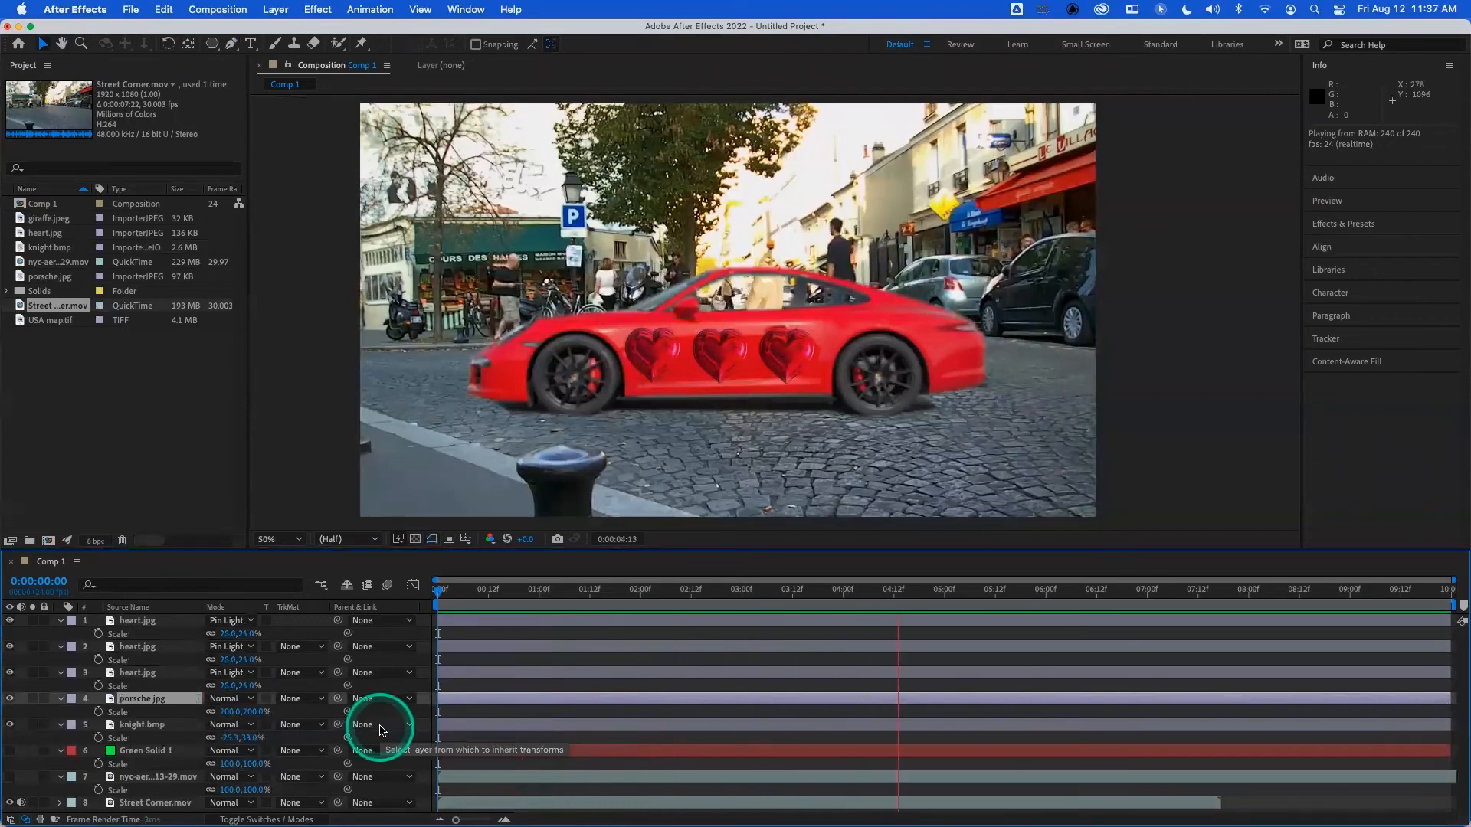
key("space")
left_click_drag(482, 590, 418, 591)
key("space")
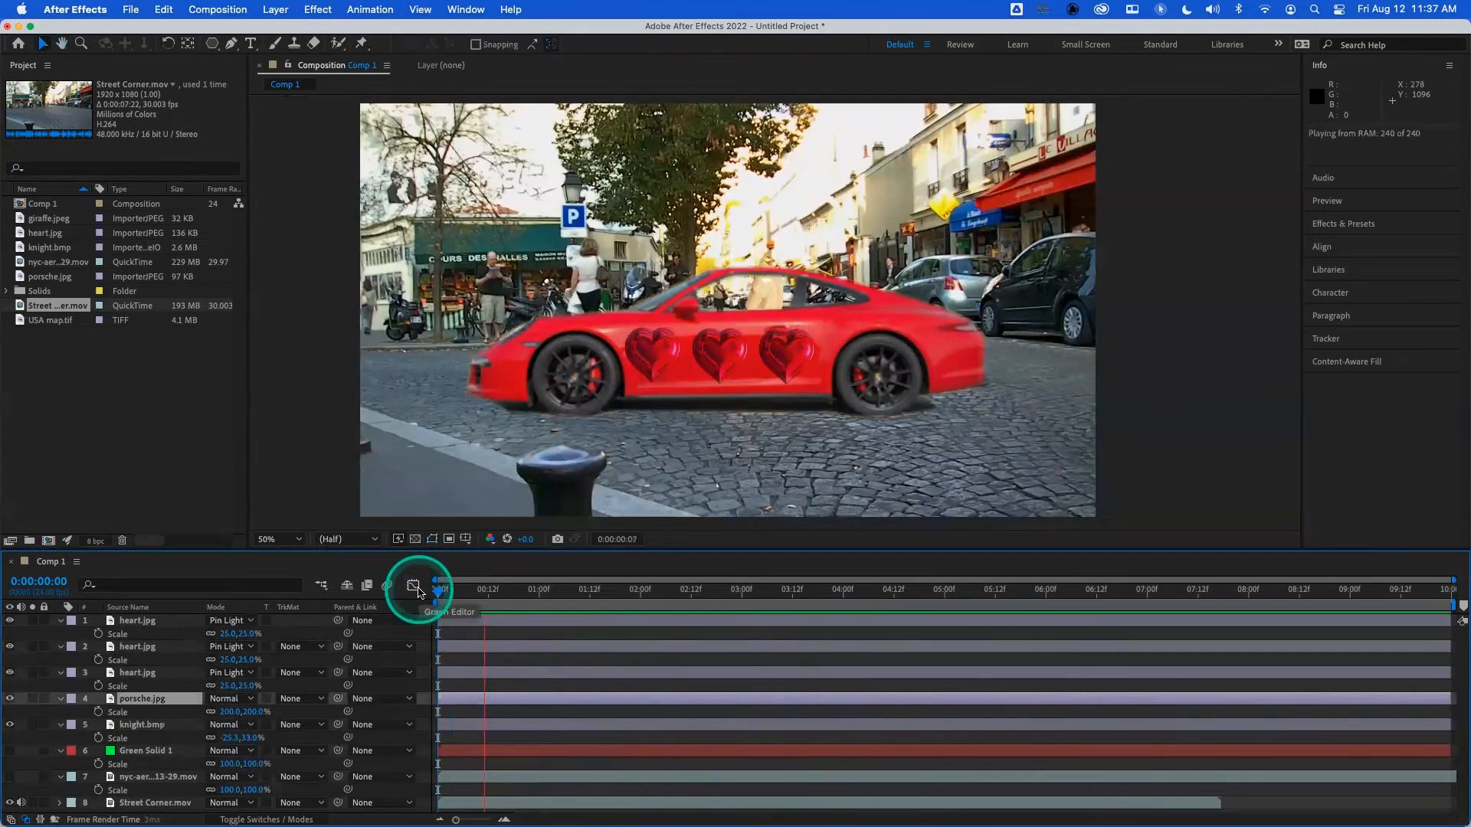
key("space")
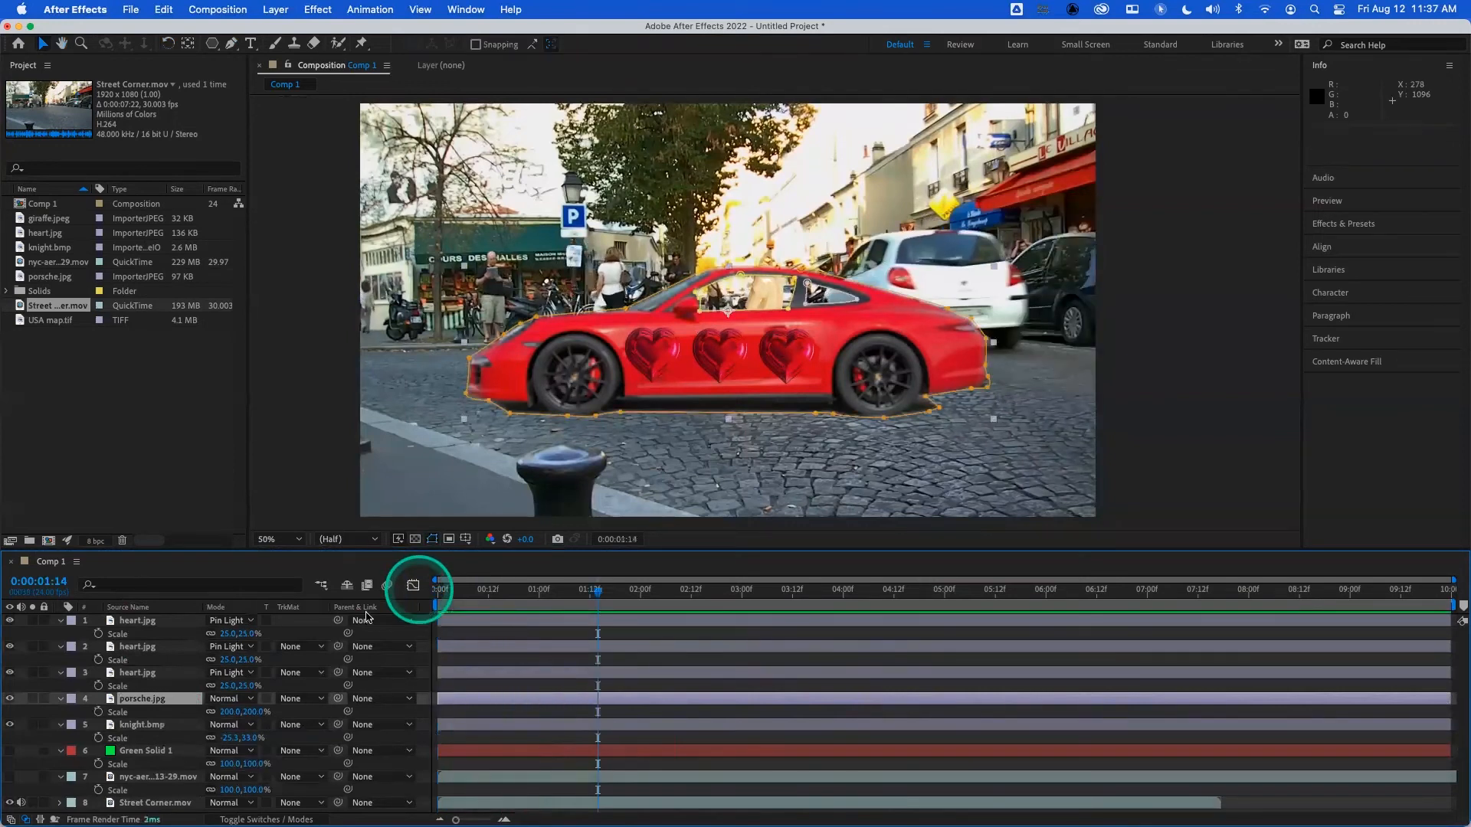
- Reveal the mask feather values of the porsche.jpg layer and set Mask 1's feather to 1 pixel
left_click(166, 700)
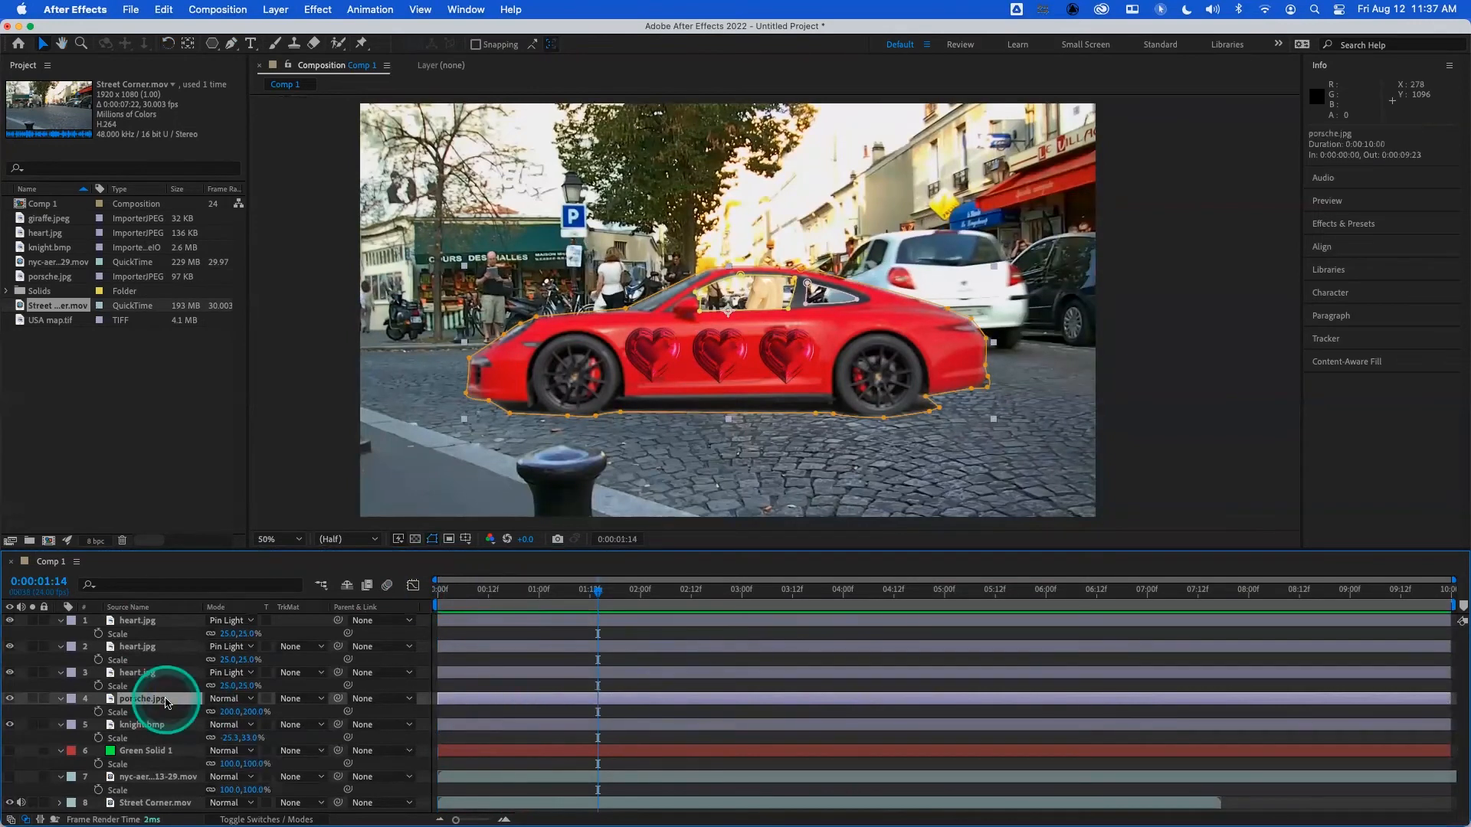
key("m")
key("f")
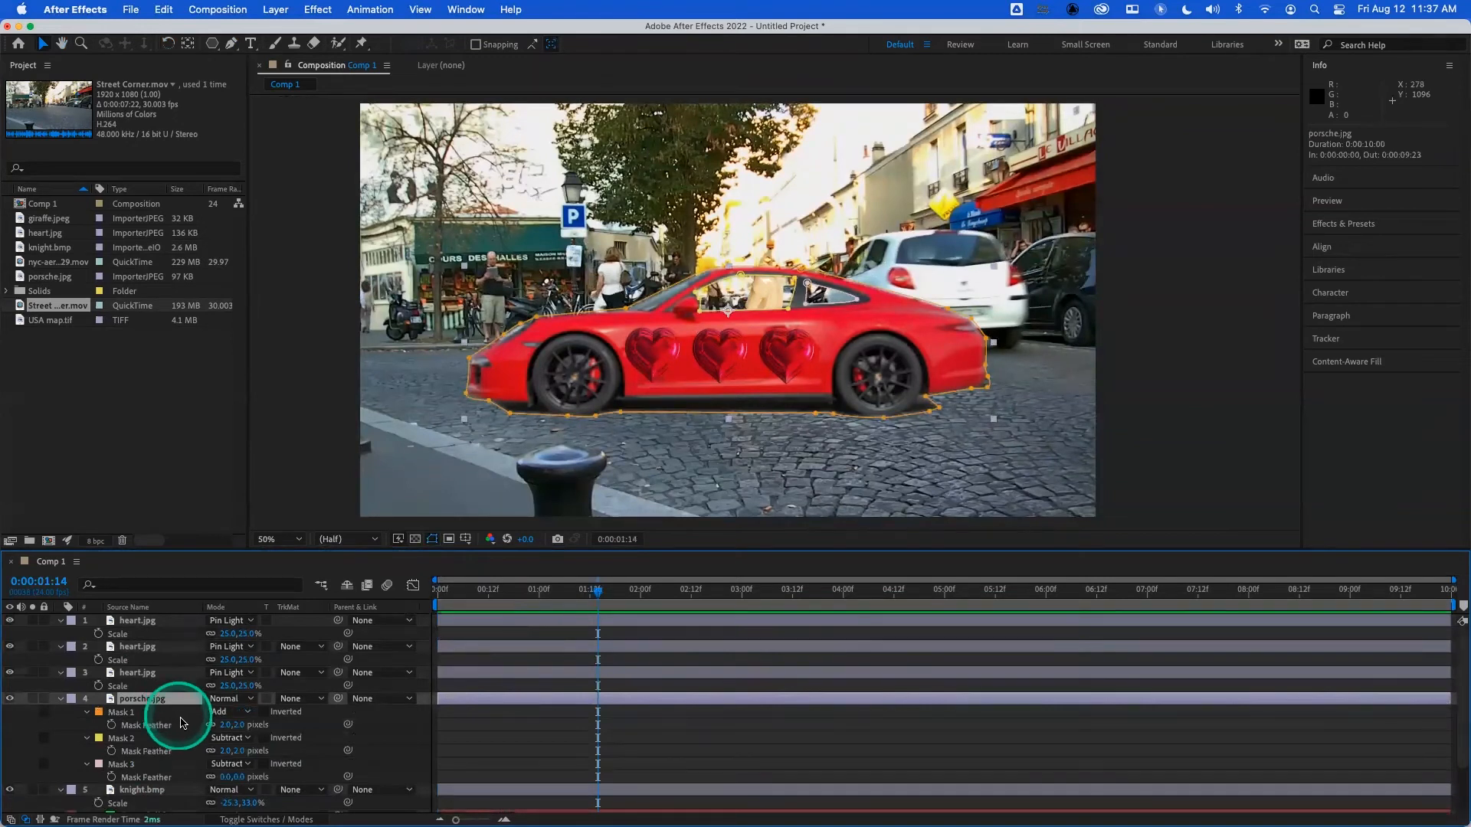
left_click(224, 724)
type("1")
key("Return")
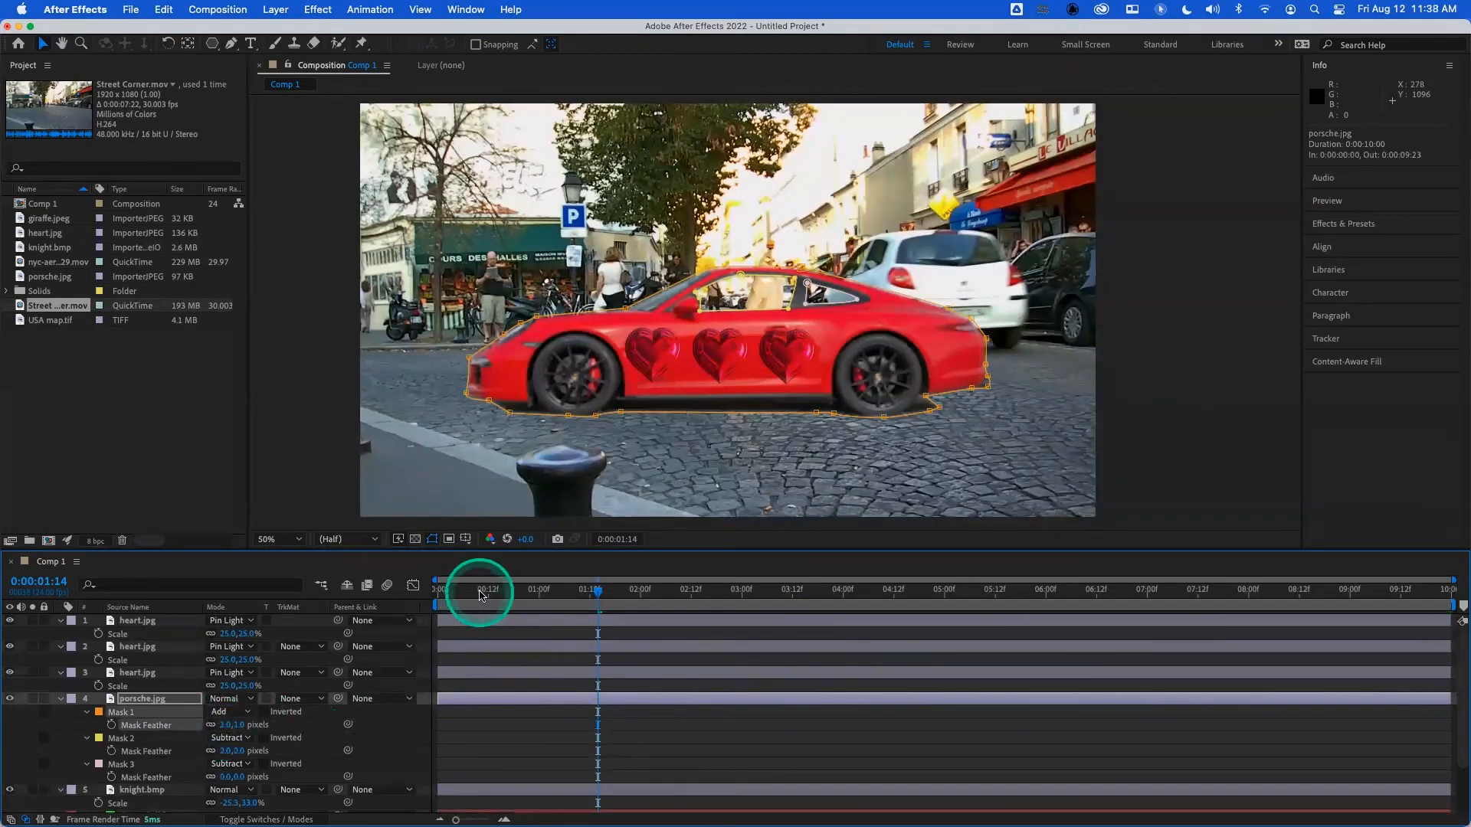
- Play the composition from its first frame and scrub through it to check the people visible behind the car's windows
left_click_drag(484, 591, 424, 583)
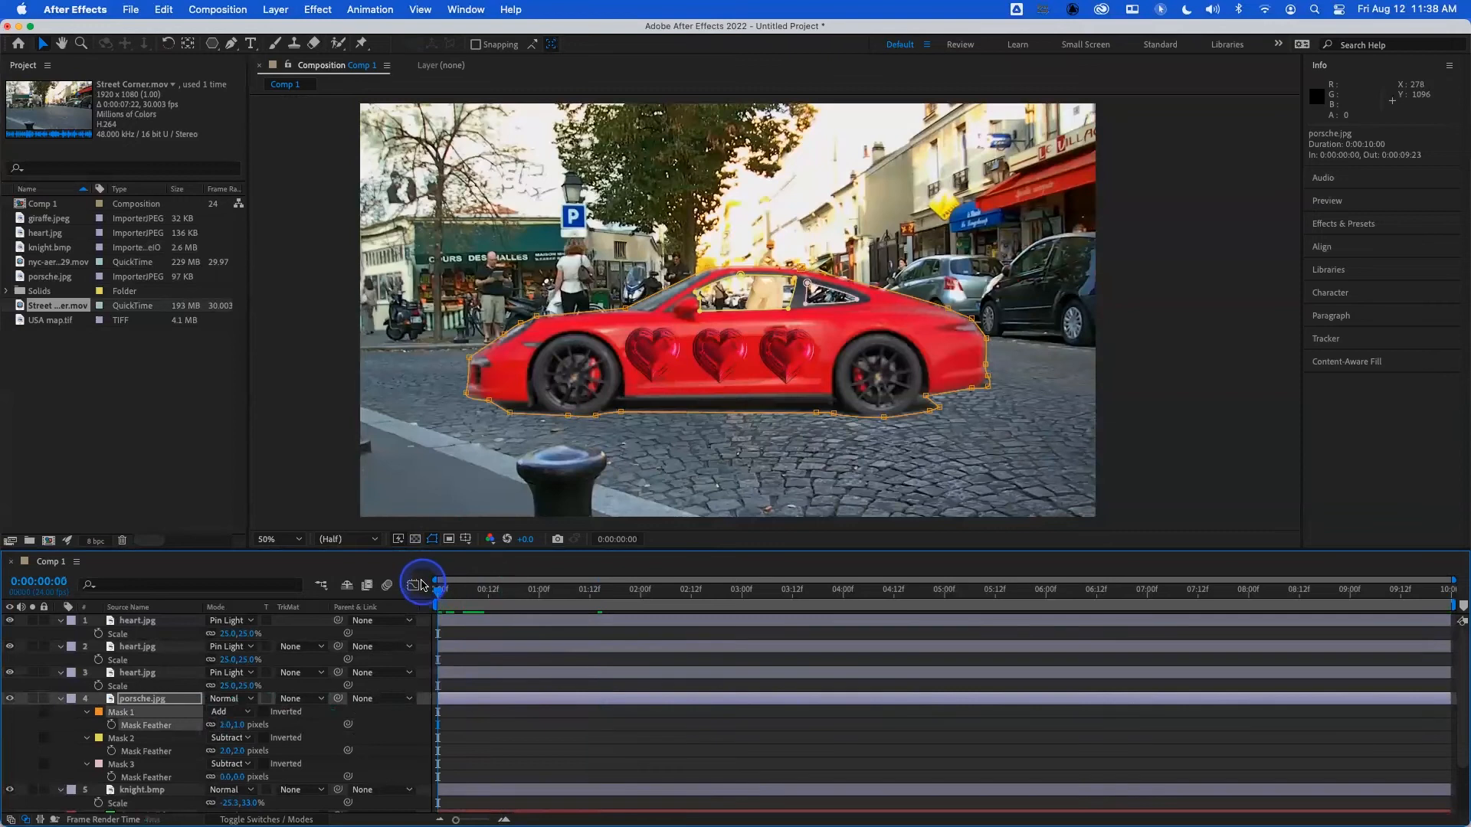
key("space")
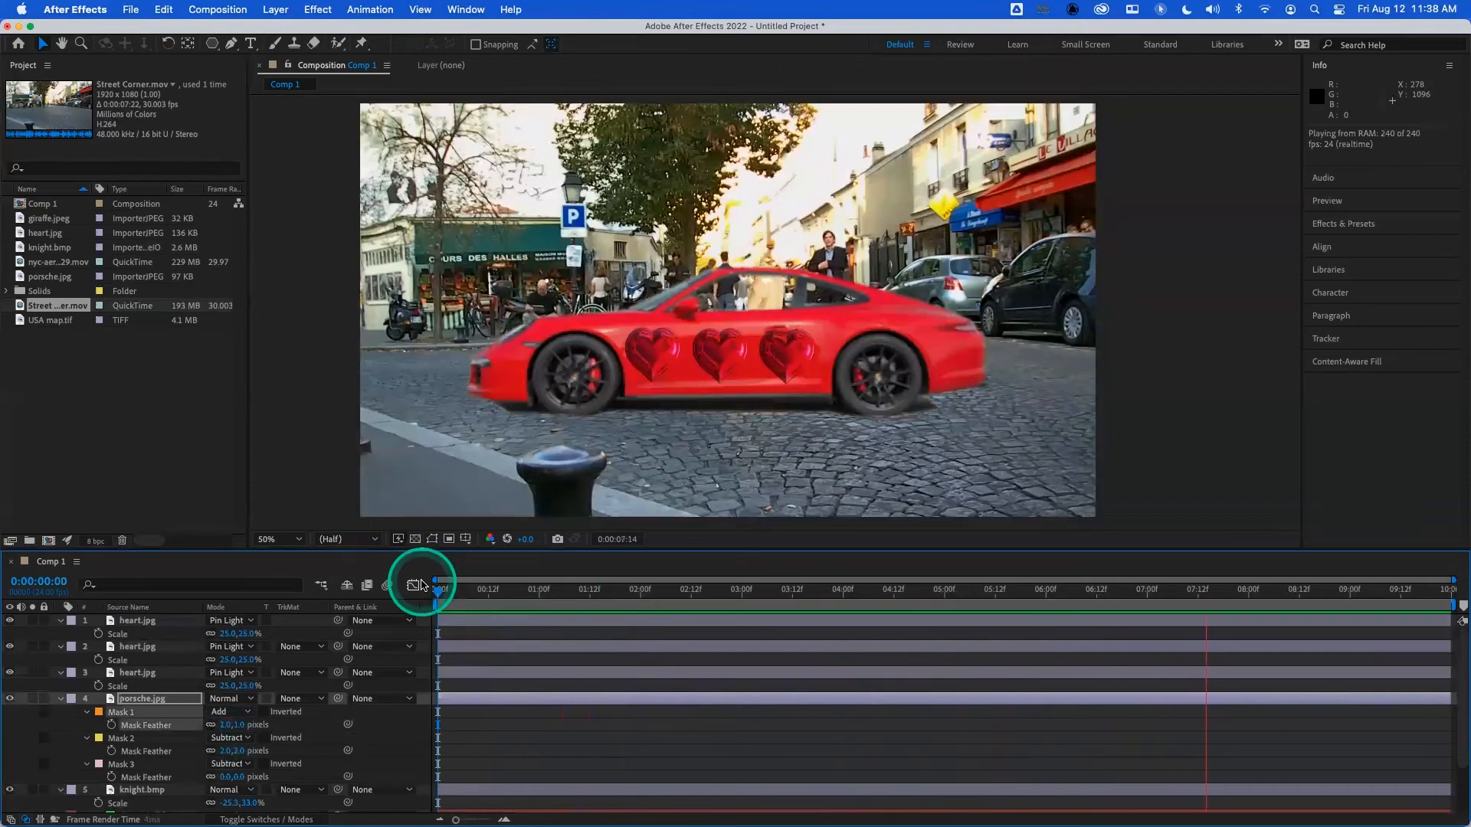
key("space")
left_click_drag(613, 600, 1075, 594)
left_click(831, 278)
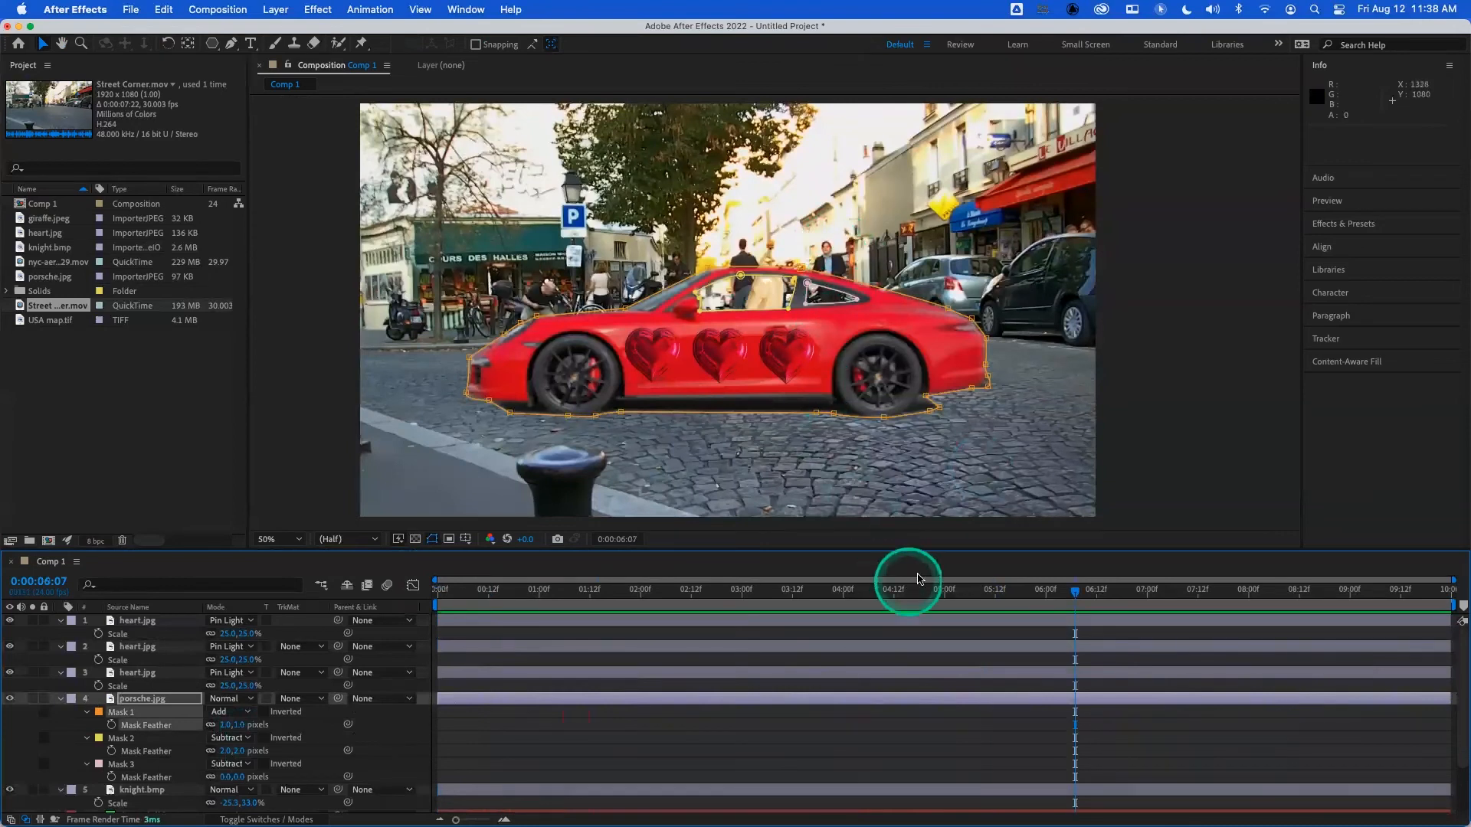
left_click(1105, 593)
left_click_drag(1106, 593, 437, 593)
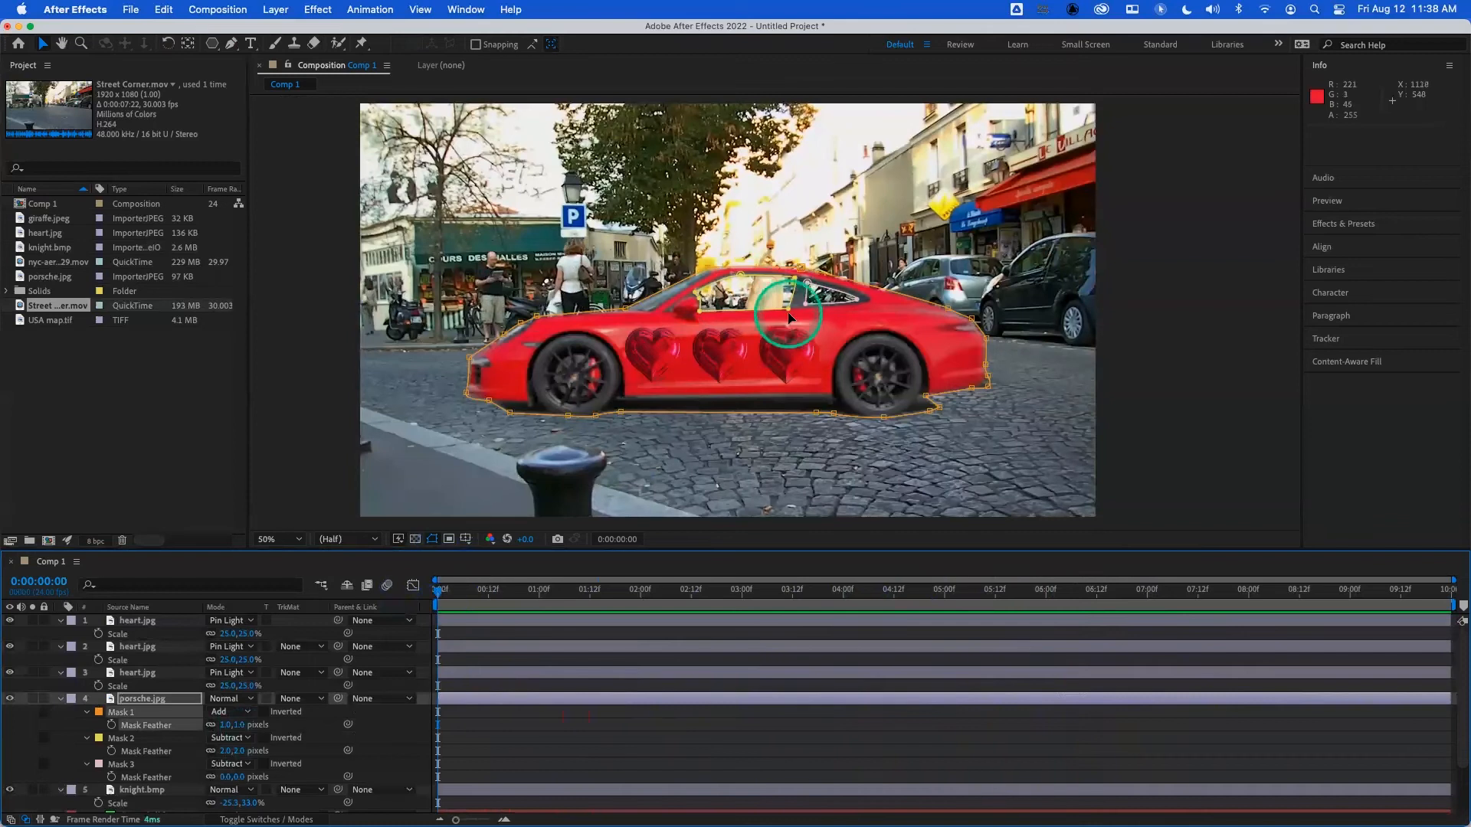
- Examine the edges of the car's side-window masks up close against the street footage, finishing at the first frame with the whole car in view
scroll(785, 320, "up", 2)
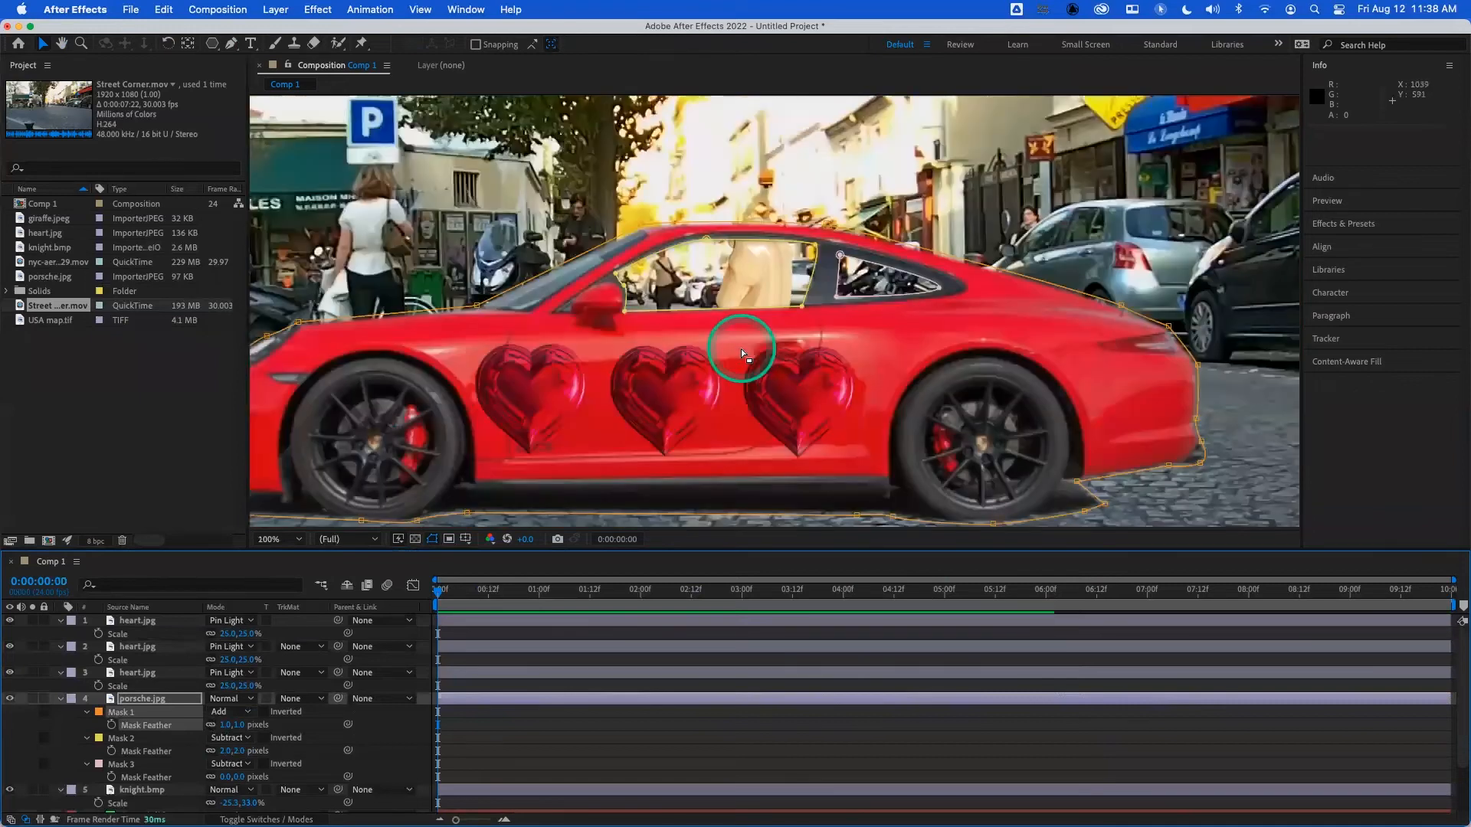
key("period")
key("comma")
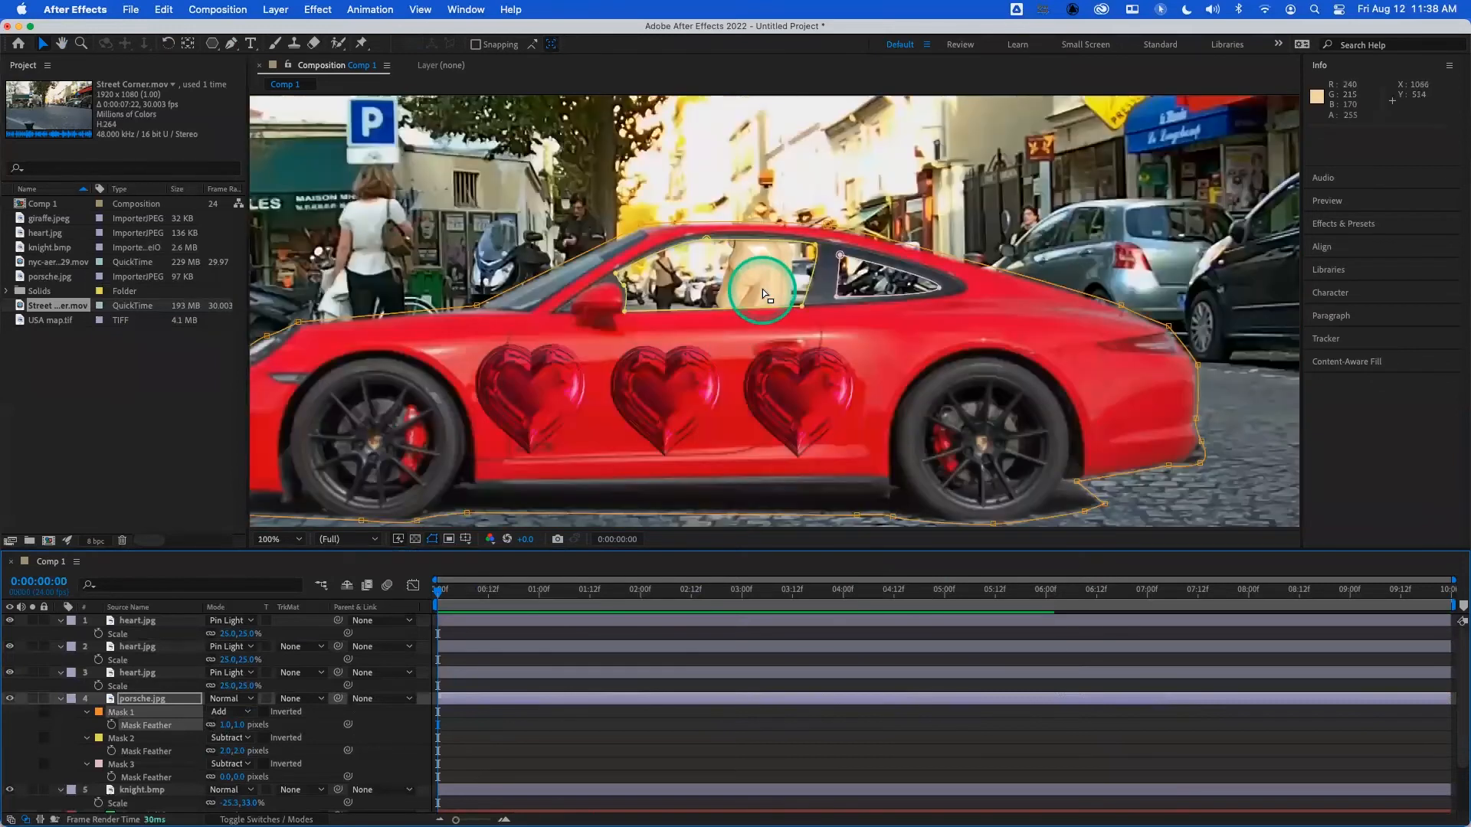
left_click(748, 599)
left_click_drag(748, 602, 370, 591)
key("period")
key("period")
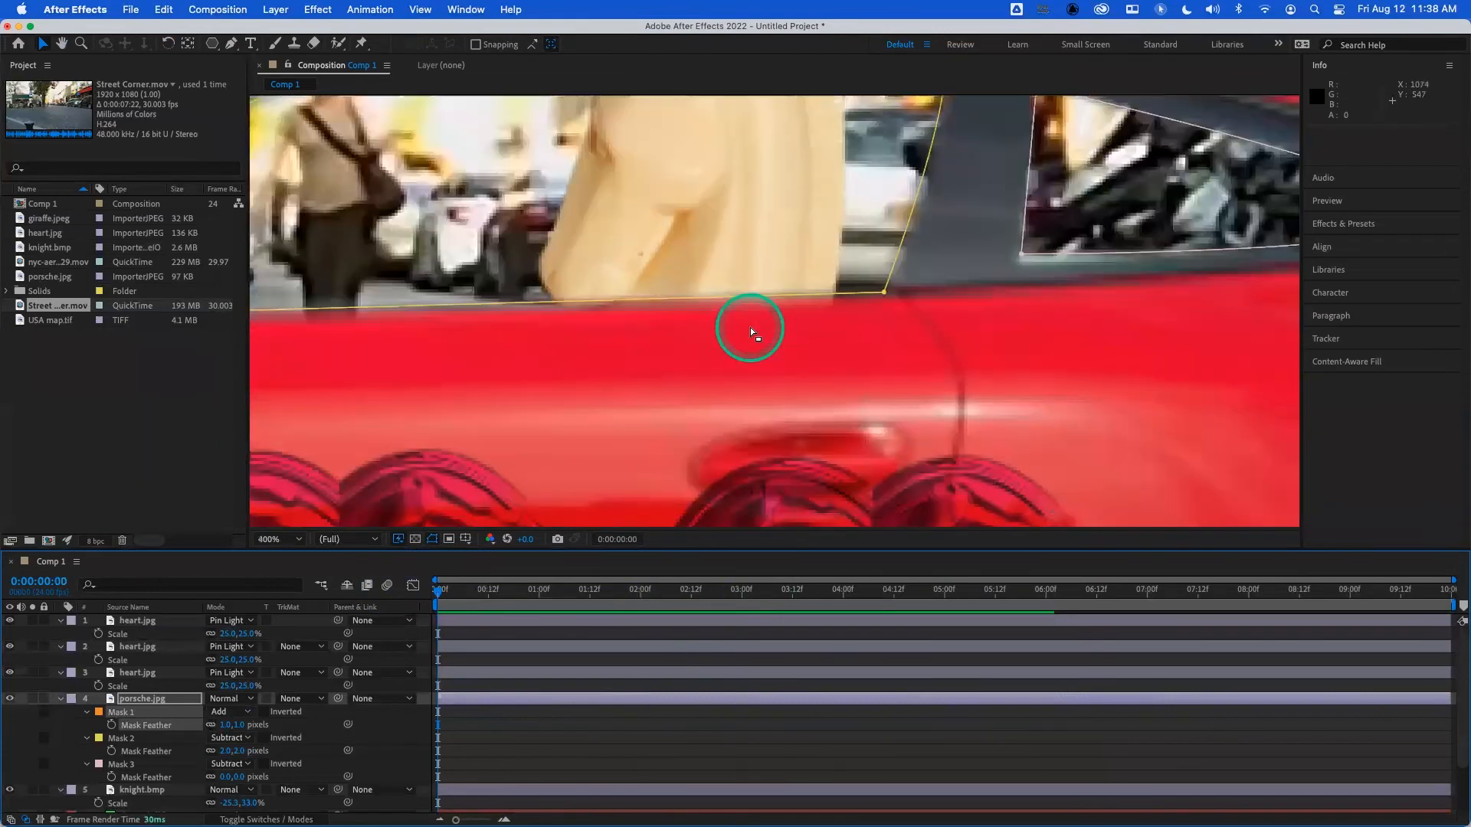
key("period")
key("period")
key("comma")
key("comma")
key("comma")
key("comma")
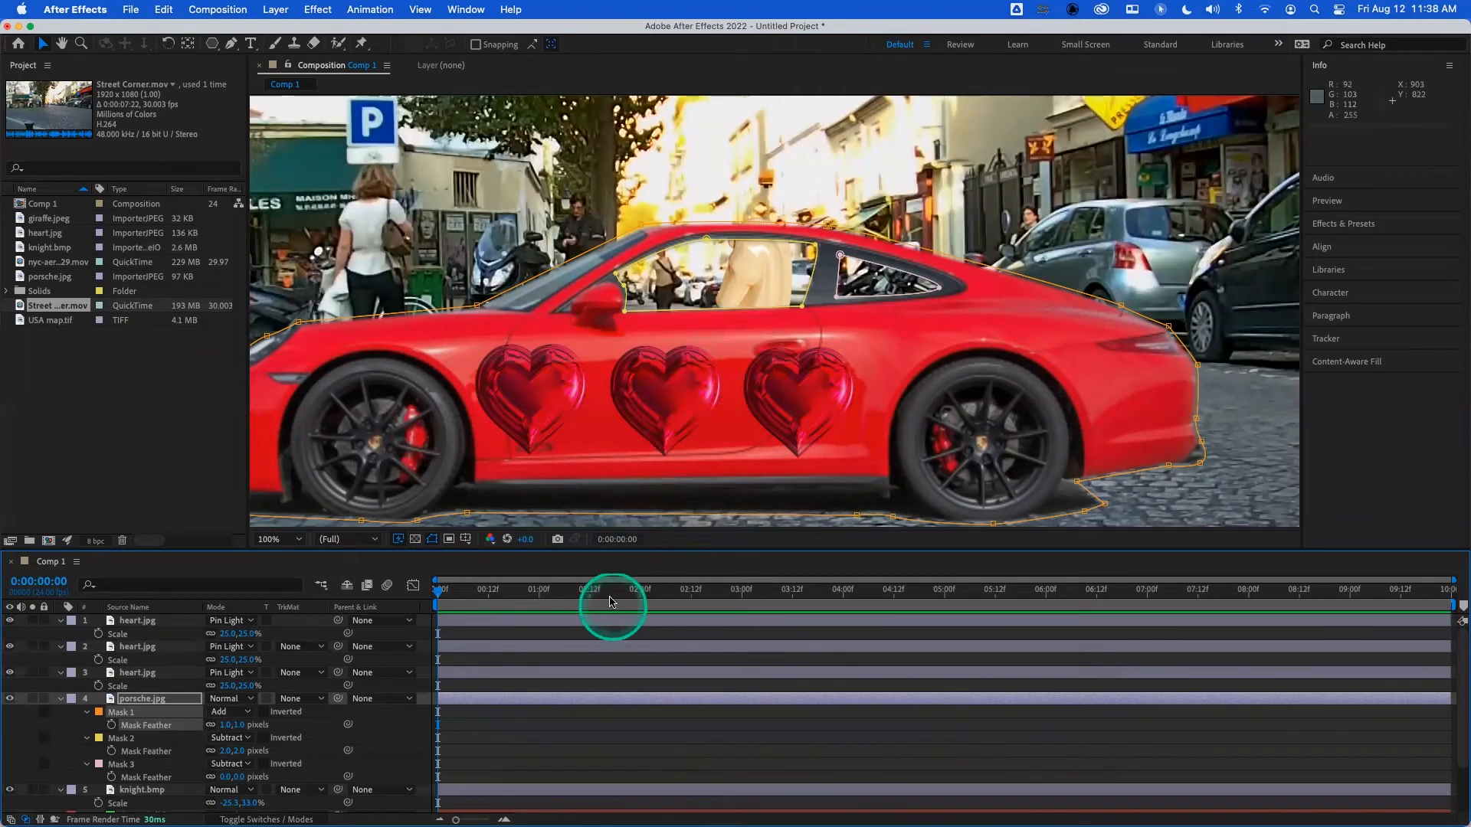
left_click_drag(608, 596, 439, 586)
scroll(612, 398, "up", 1)
scroll(609, 393, "down", 3)
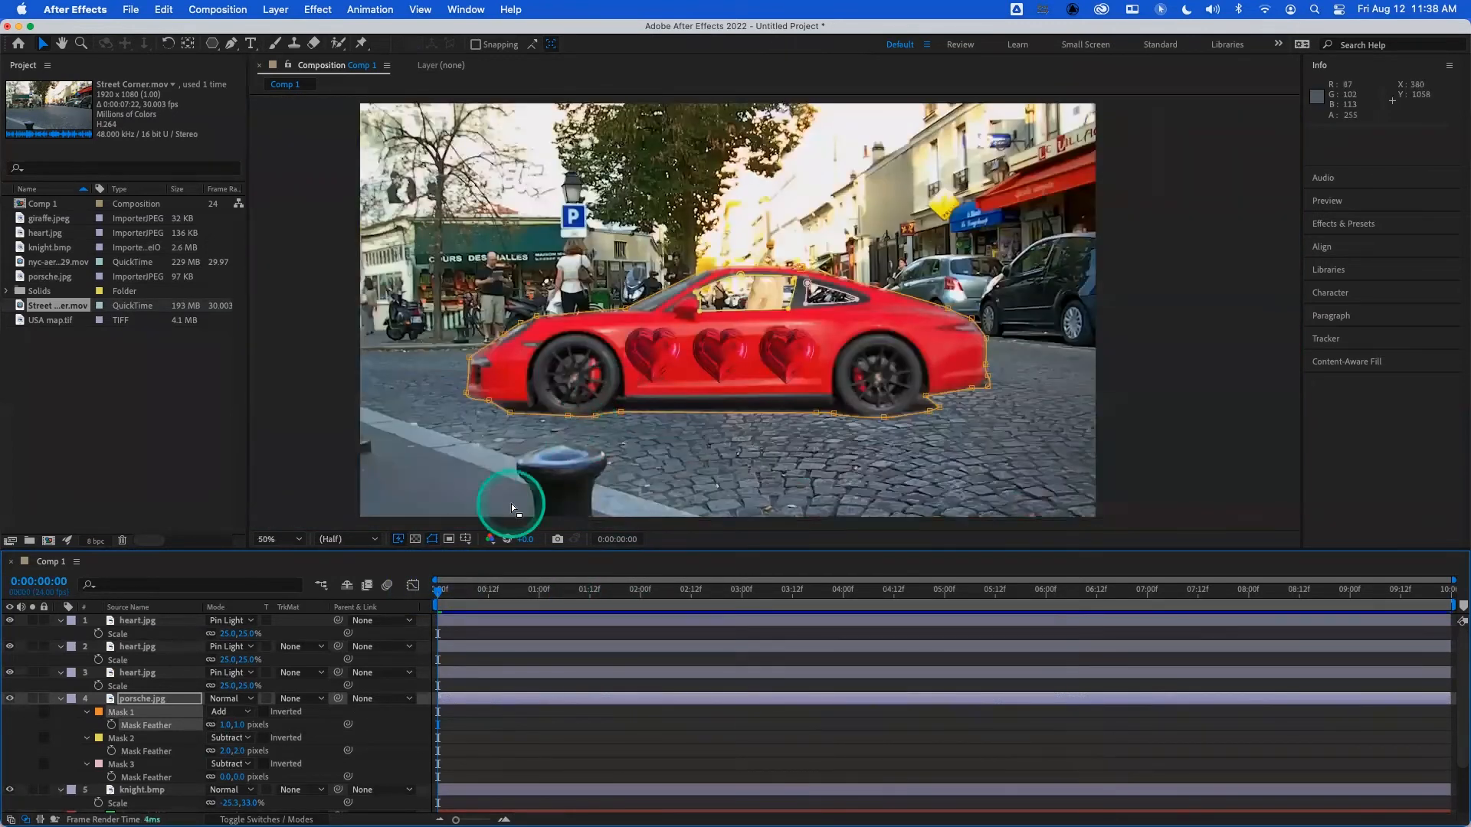
- Solo the porsche.jpg layer to inspect it, set the preview resolution to Full, and turn the solo off
left_click(32, 700)
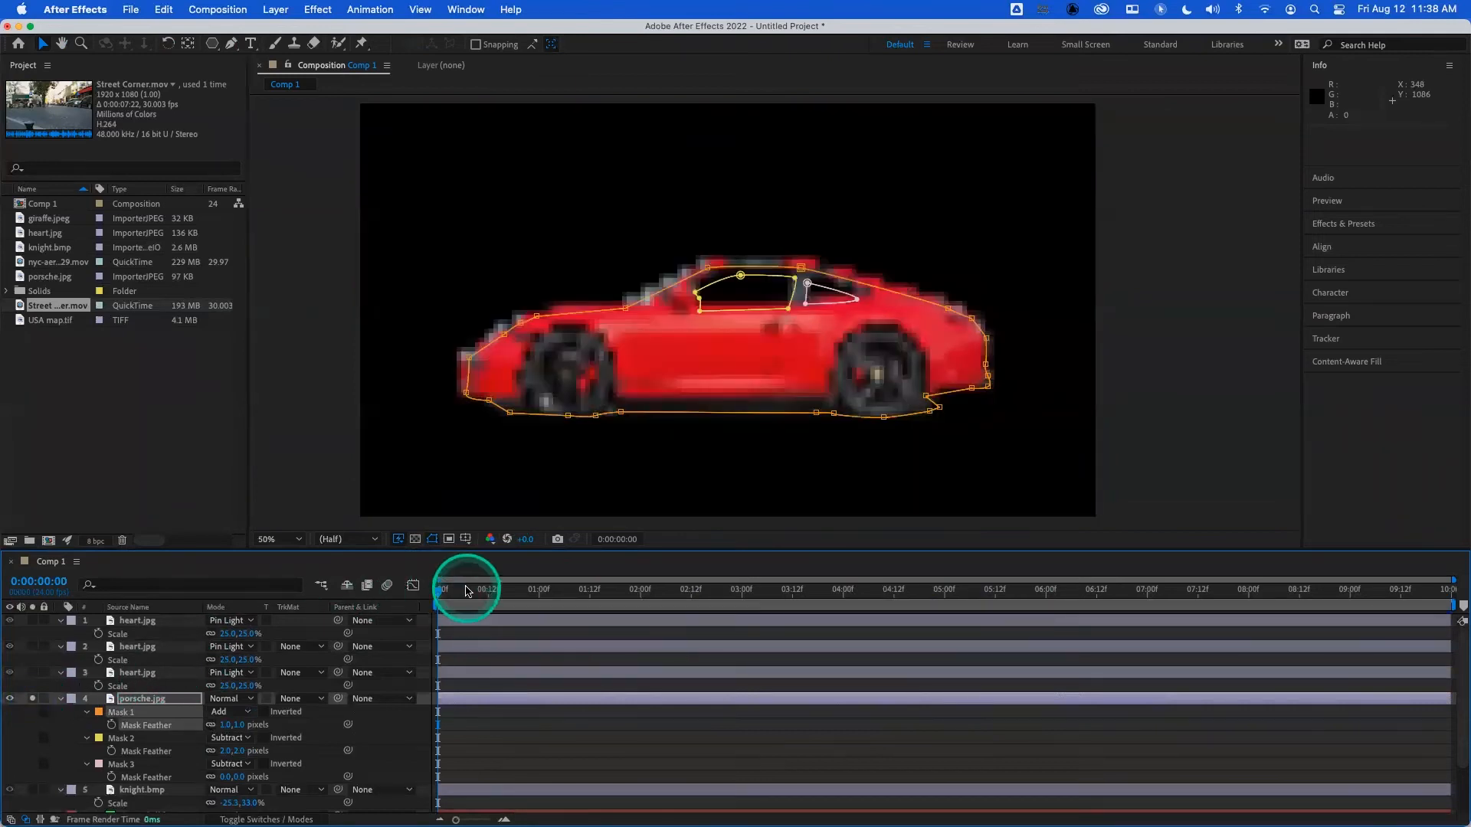
left_click(493, 590)
left_click_drag(493, 590, 454, 590)
left_click(364, 540)
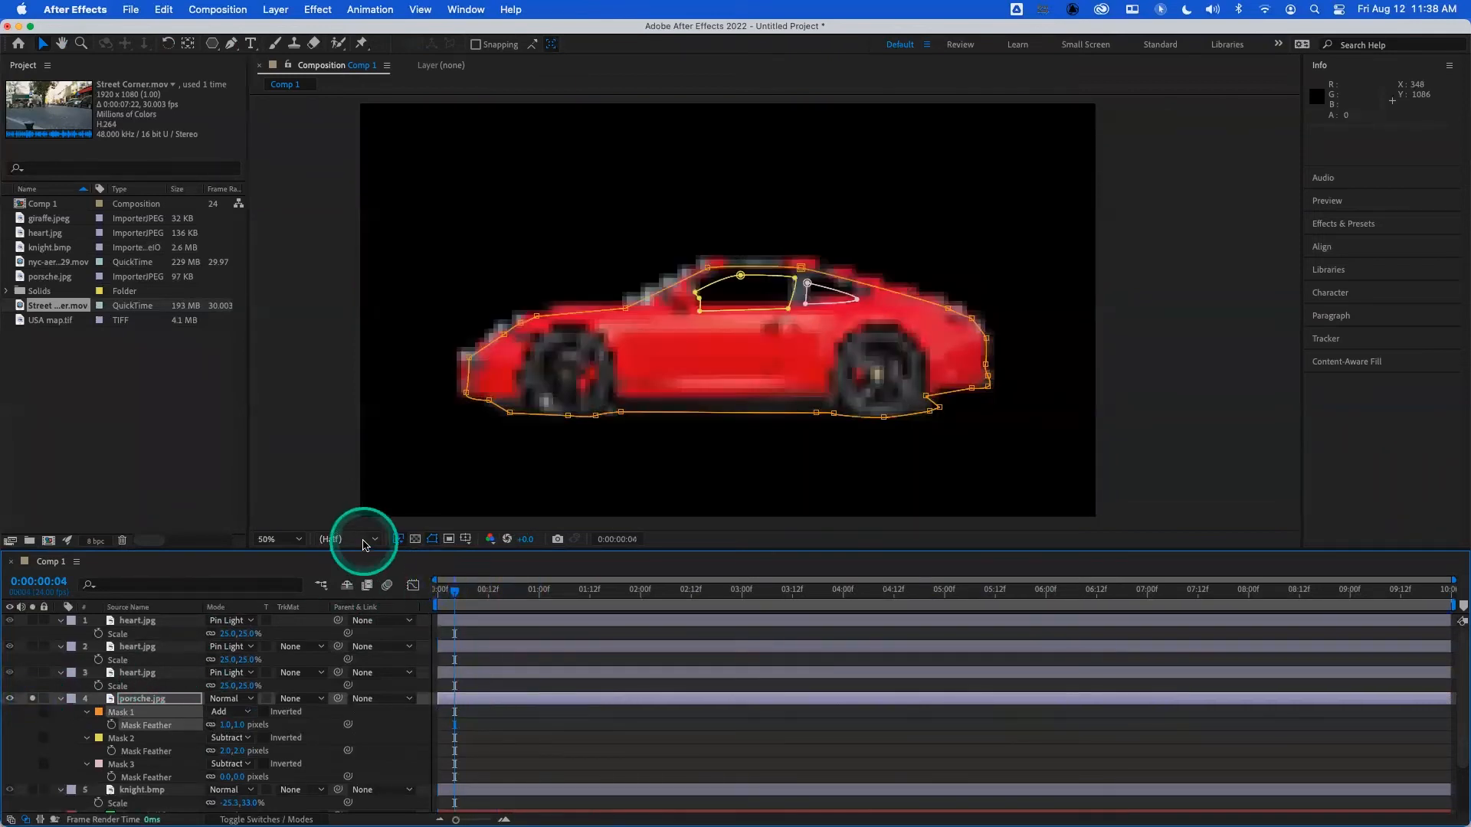
left_click(354, 575)
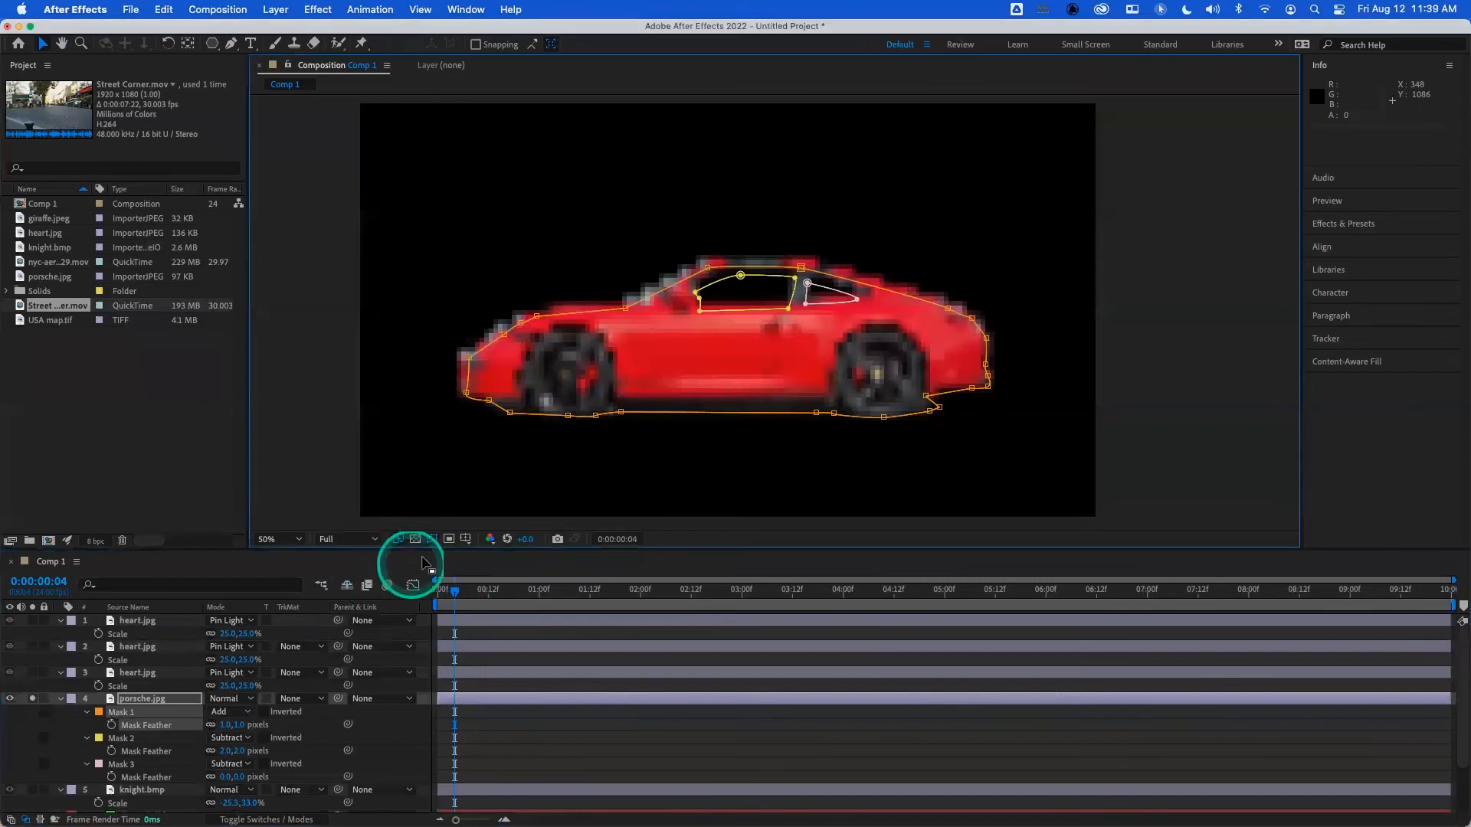
left_click(32, 699)
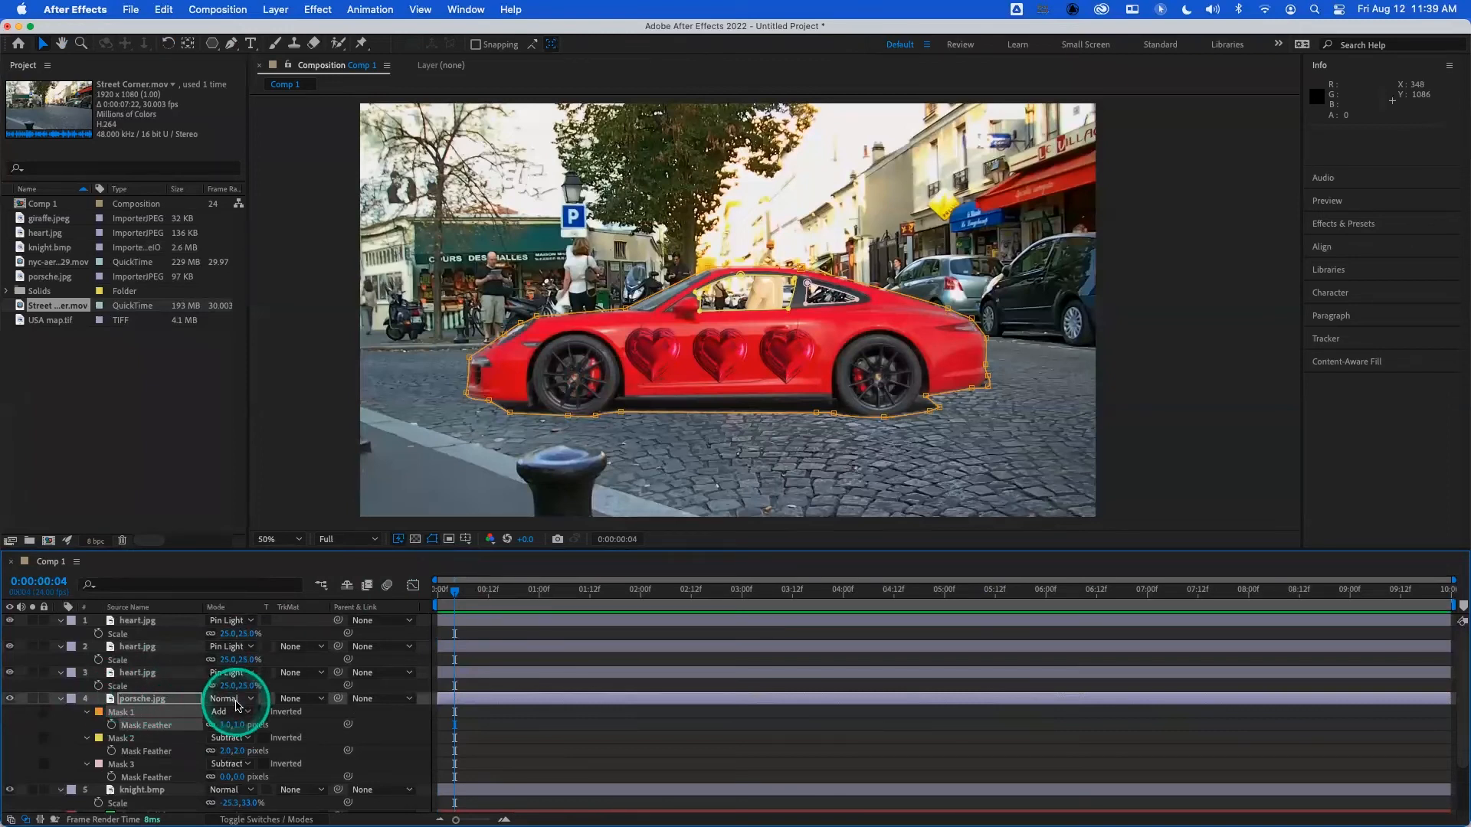
- Create the HDTV 1080 24 composition Comp 2 and copy the masked porsche.jpg layer from Comp 1 into it
key("super+n")
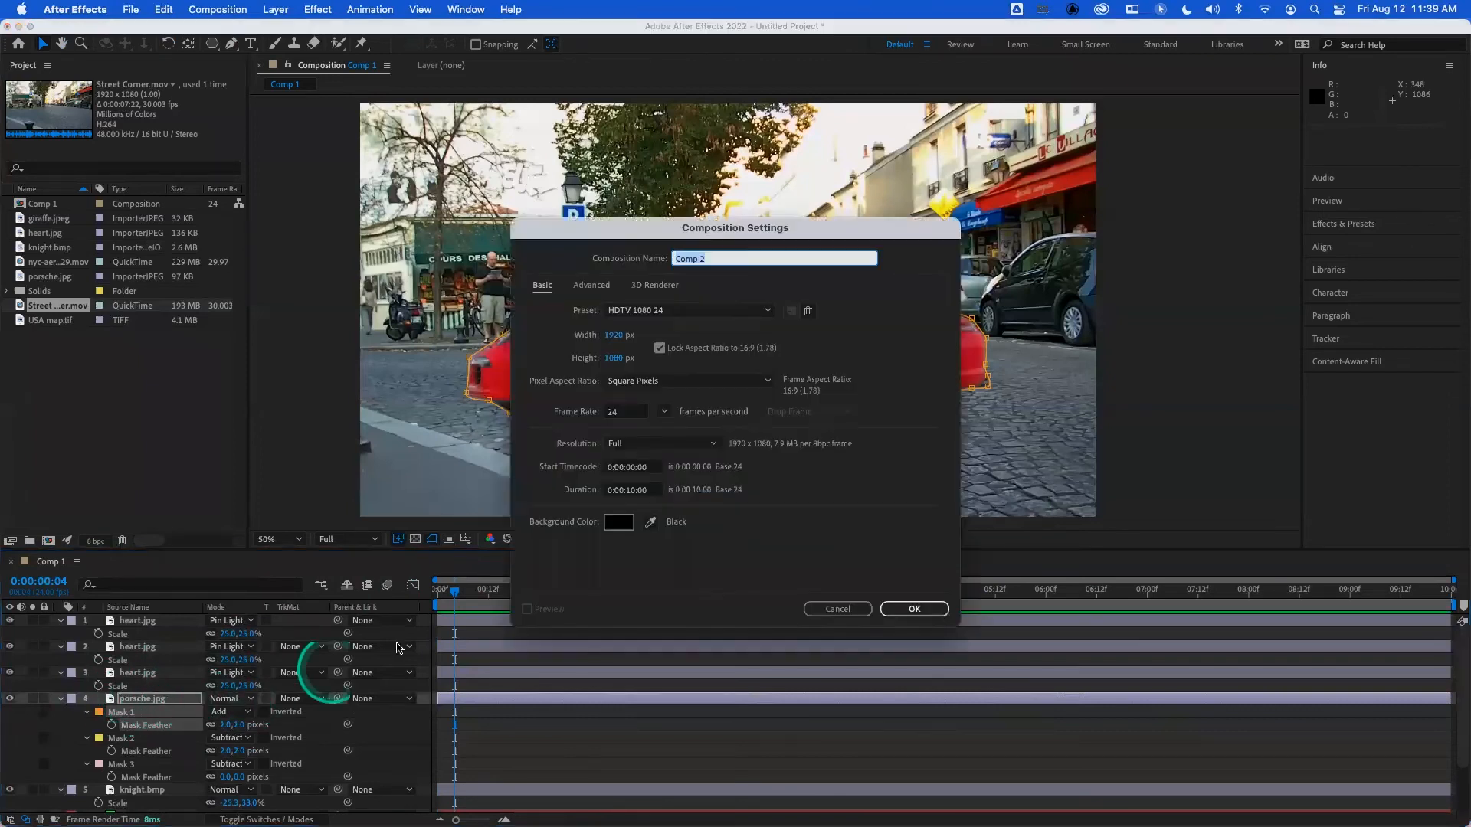
left_click(904, 612)
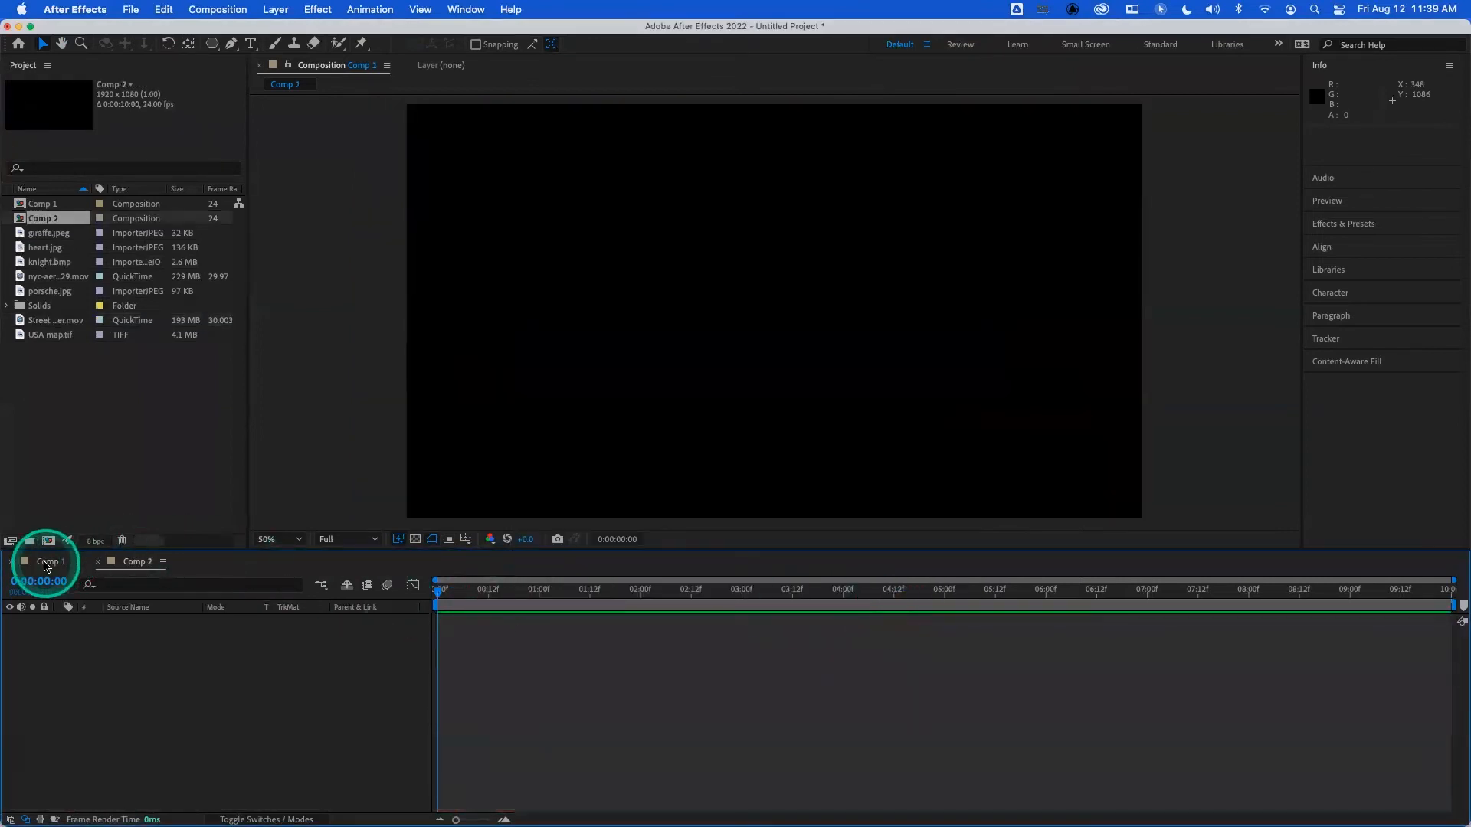
left_click(46, 561)
left_click(140, 697)
key("super+c")
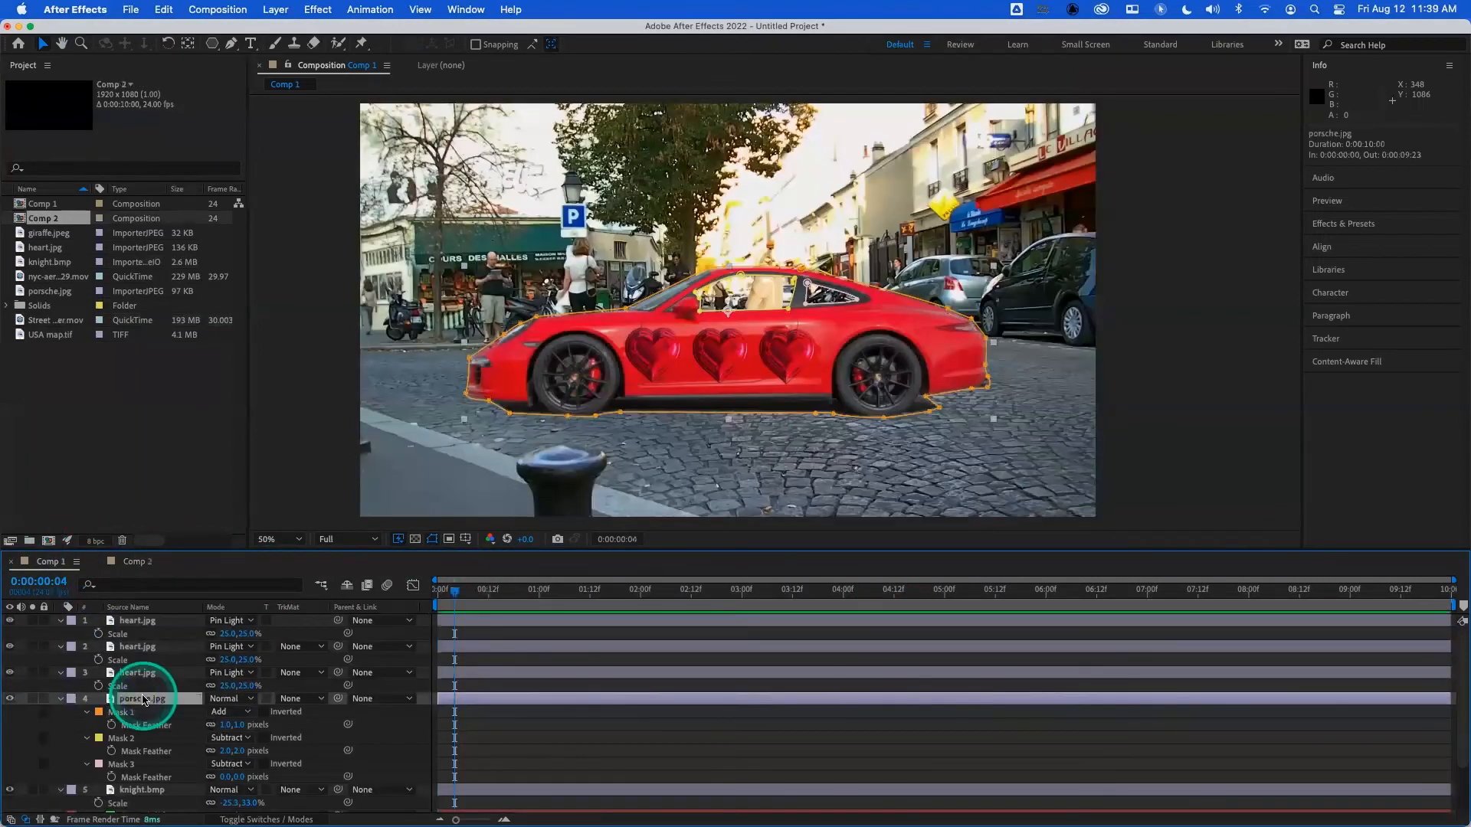
left_click(136, 562)
key("super+v")
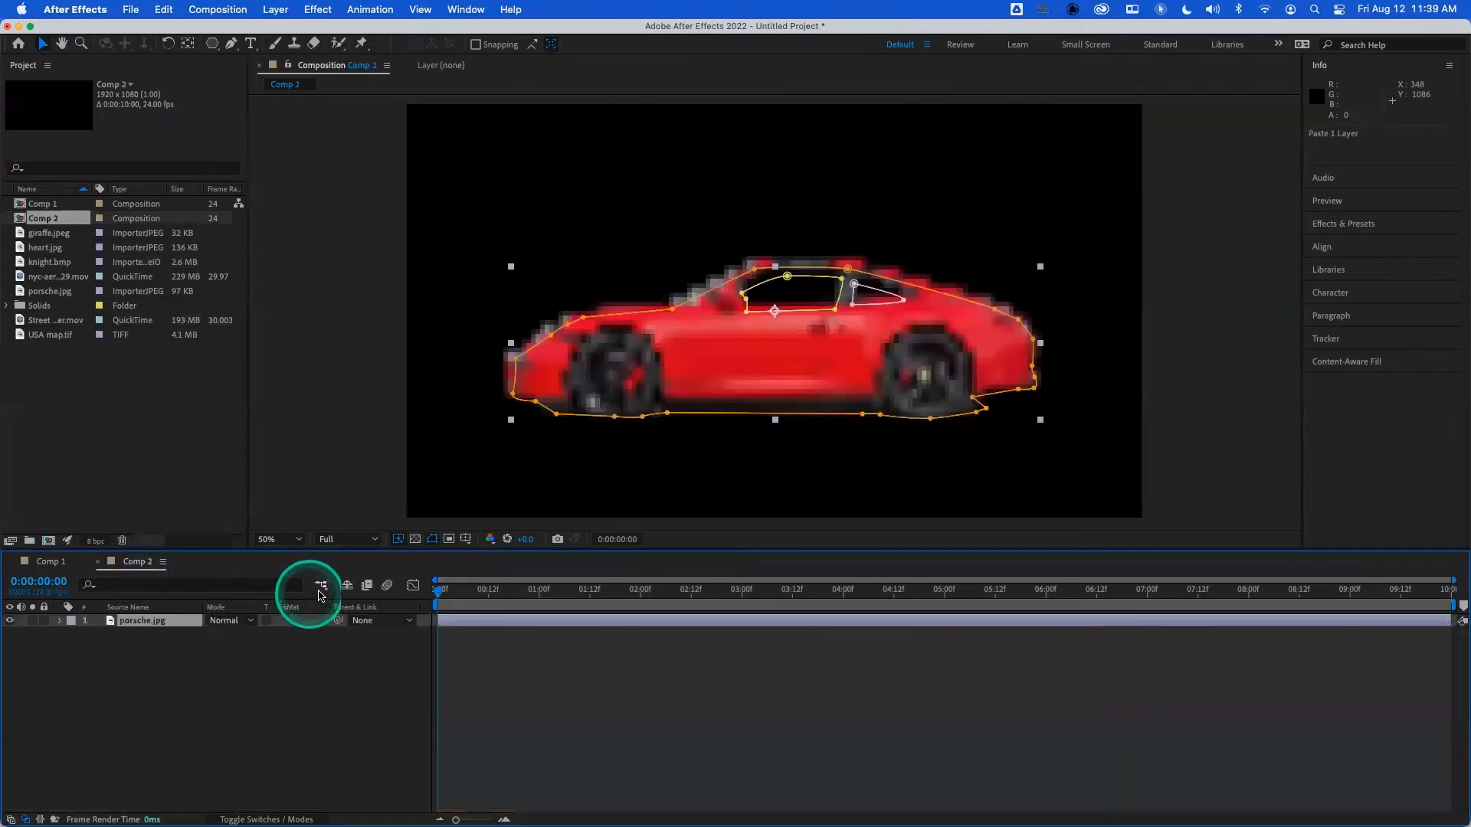
- Set Comp 2's fast previews to Off (Final Quality) and return to the first frame
left_click_drag(446, 593, 470, 587)
left_click(399, 539)
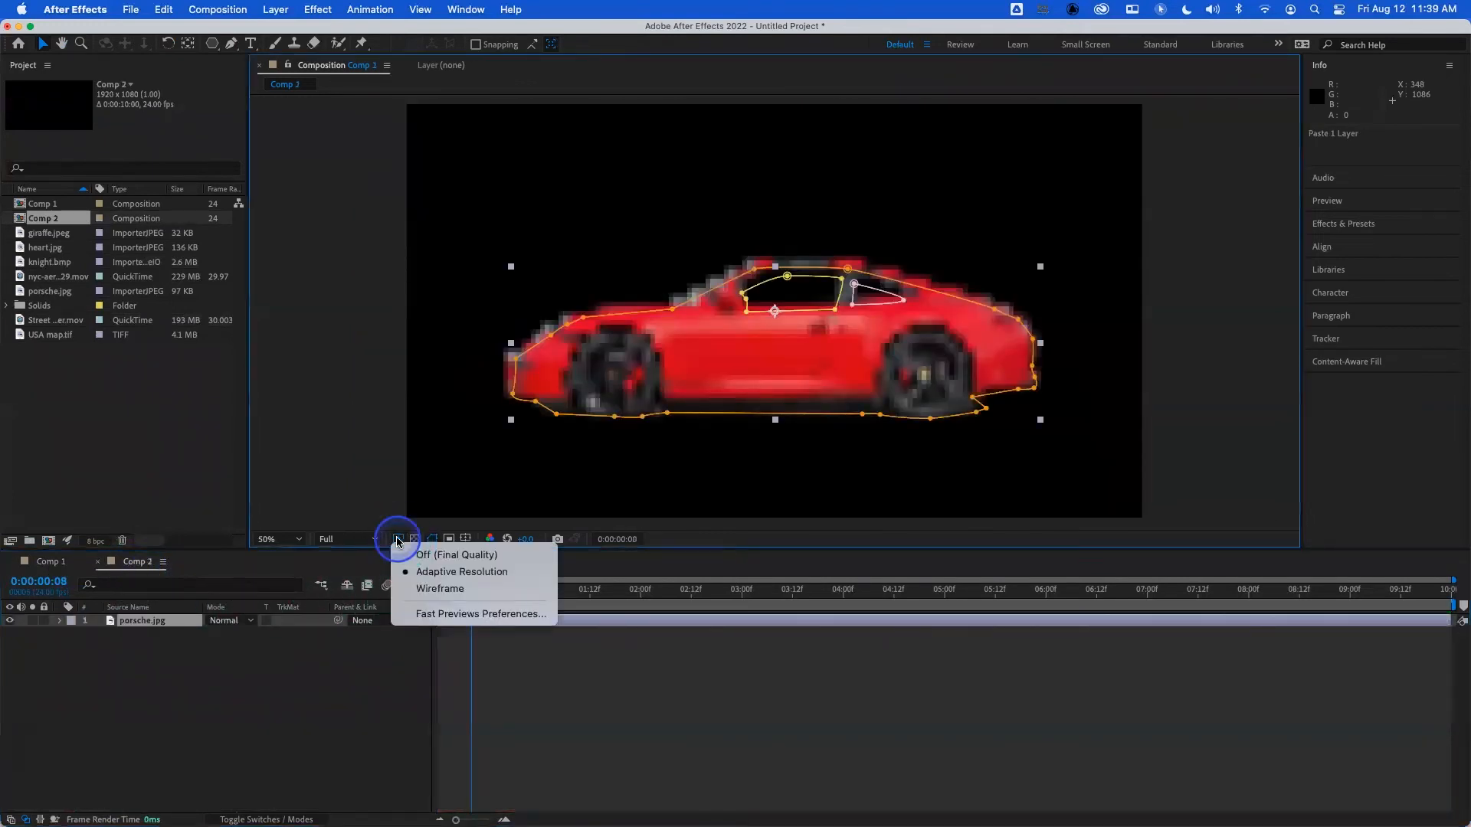
left_click(420, 554)
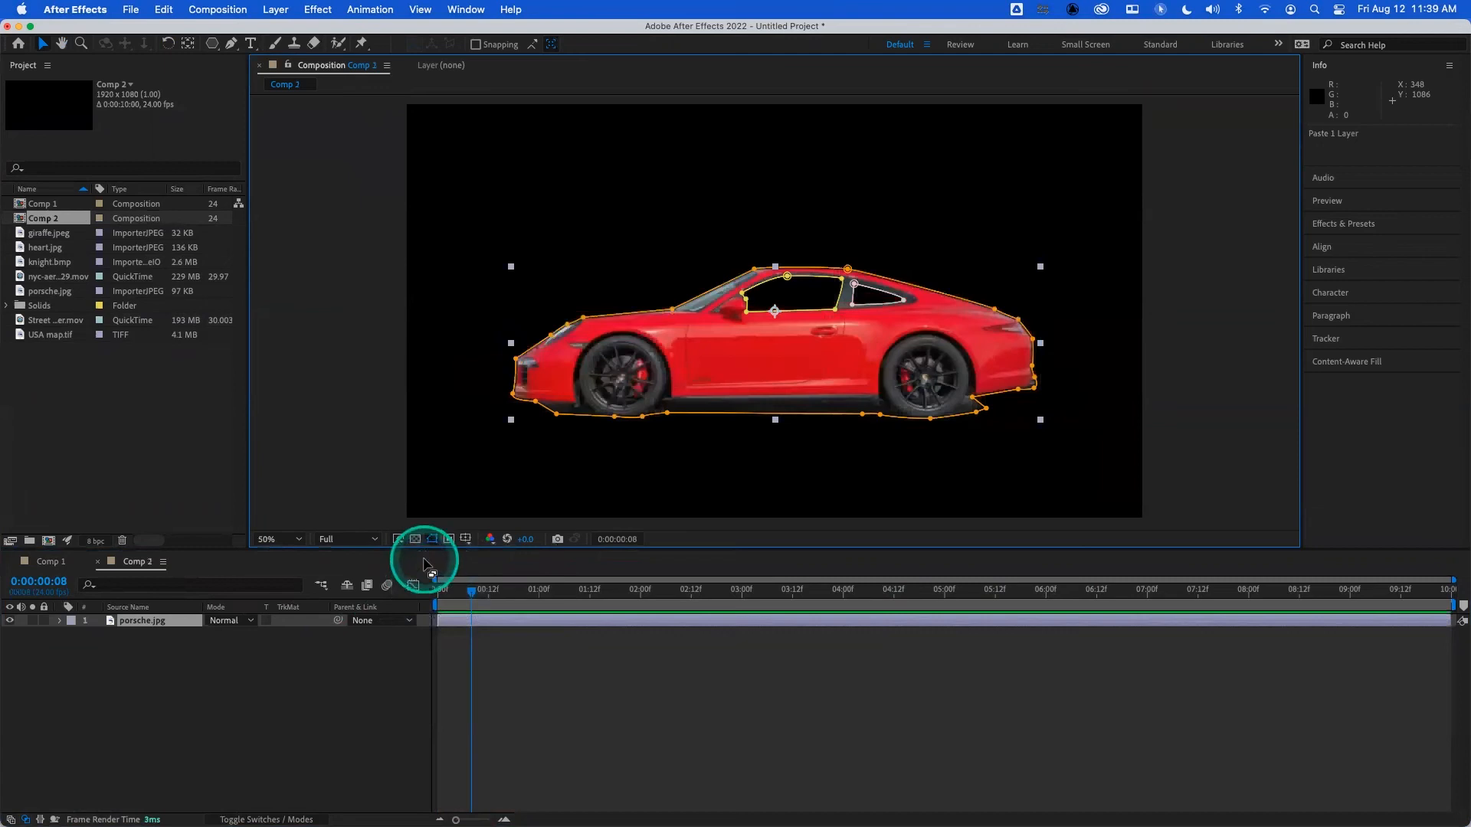
left_click(439, 598)
- Move the outer mask's segment above the car's hood slightly upward, bring up a transform box around its two vertices, and deselect
key("slash")
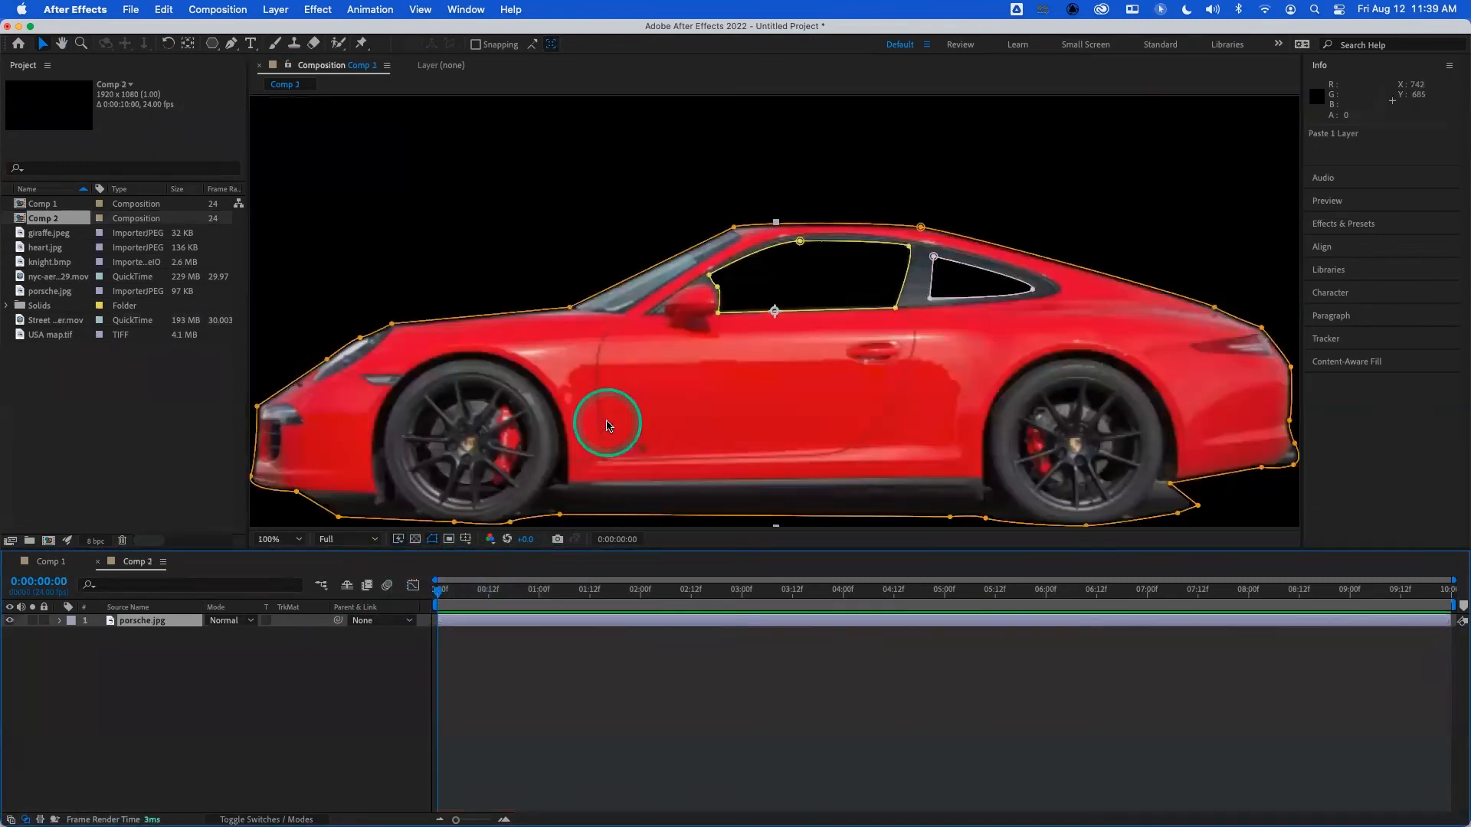
left_click(391, 325)
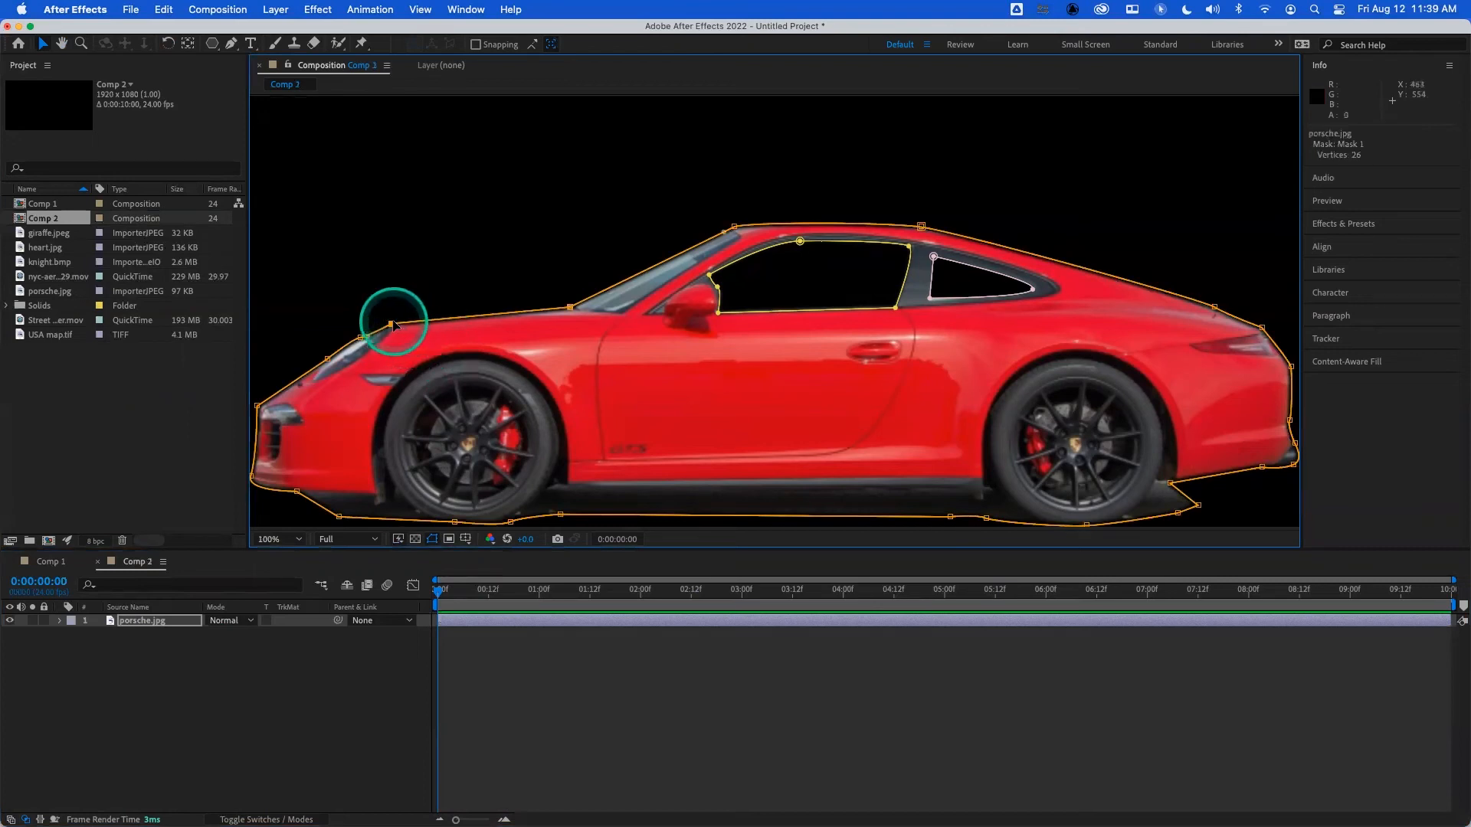
left_click_drag(419, 323, 418, 321)
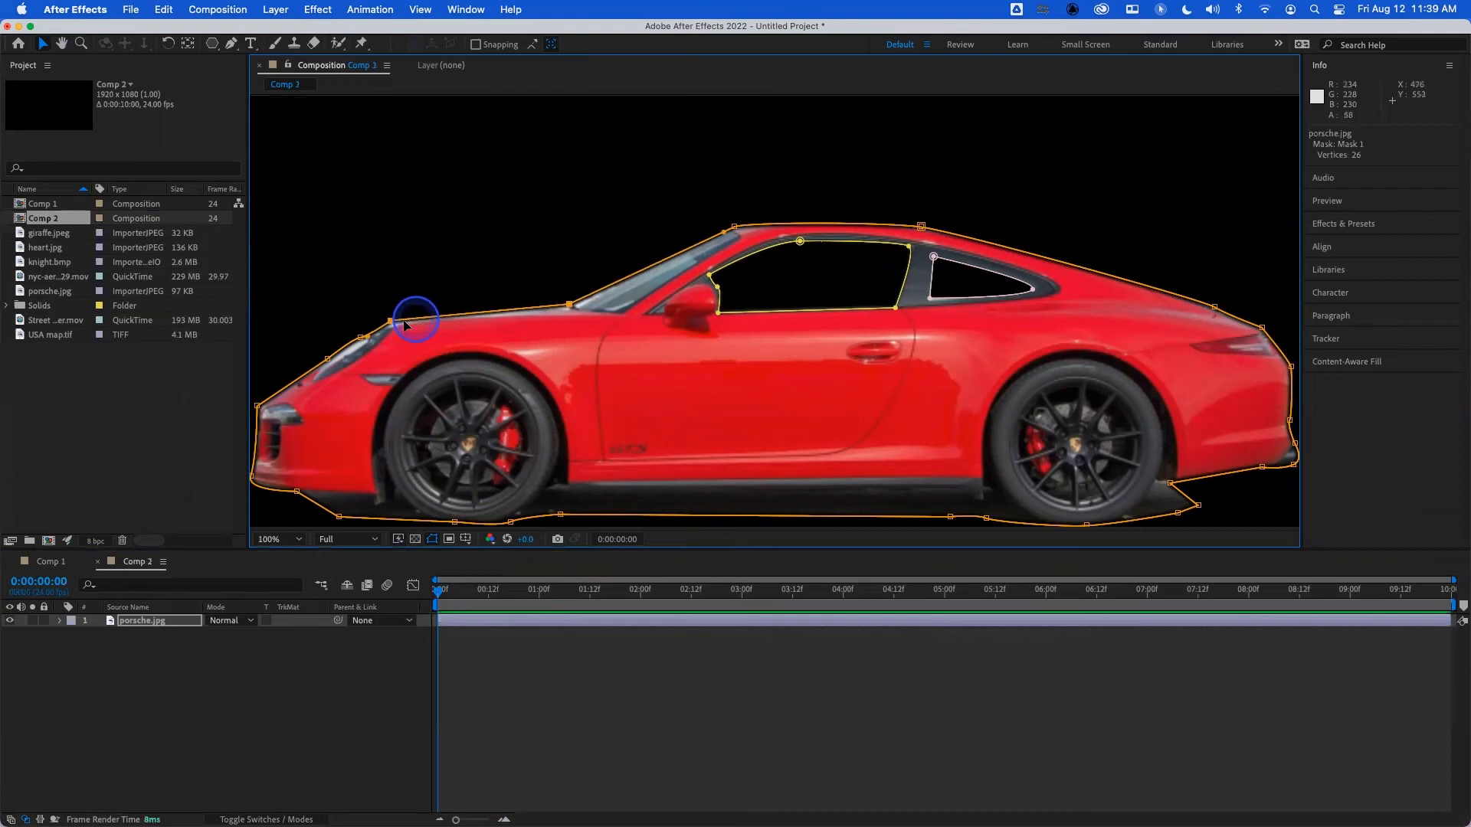
double_click(391, 322)
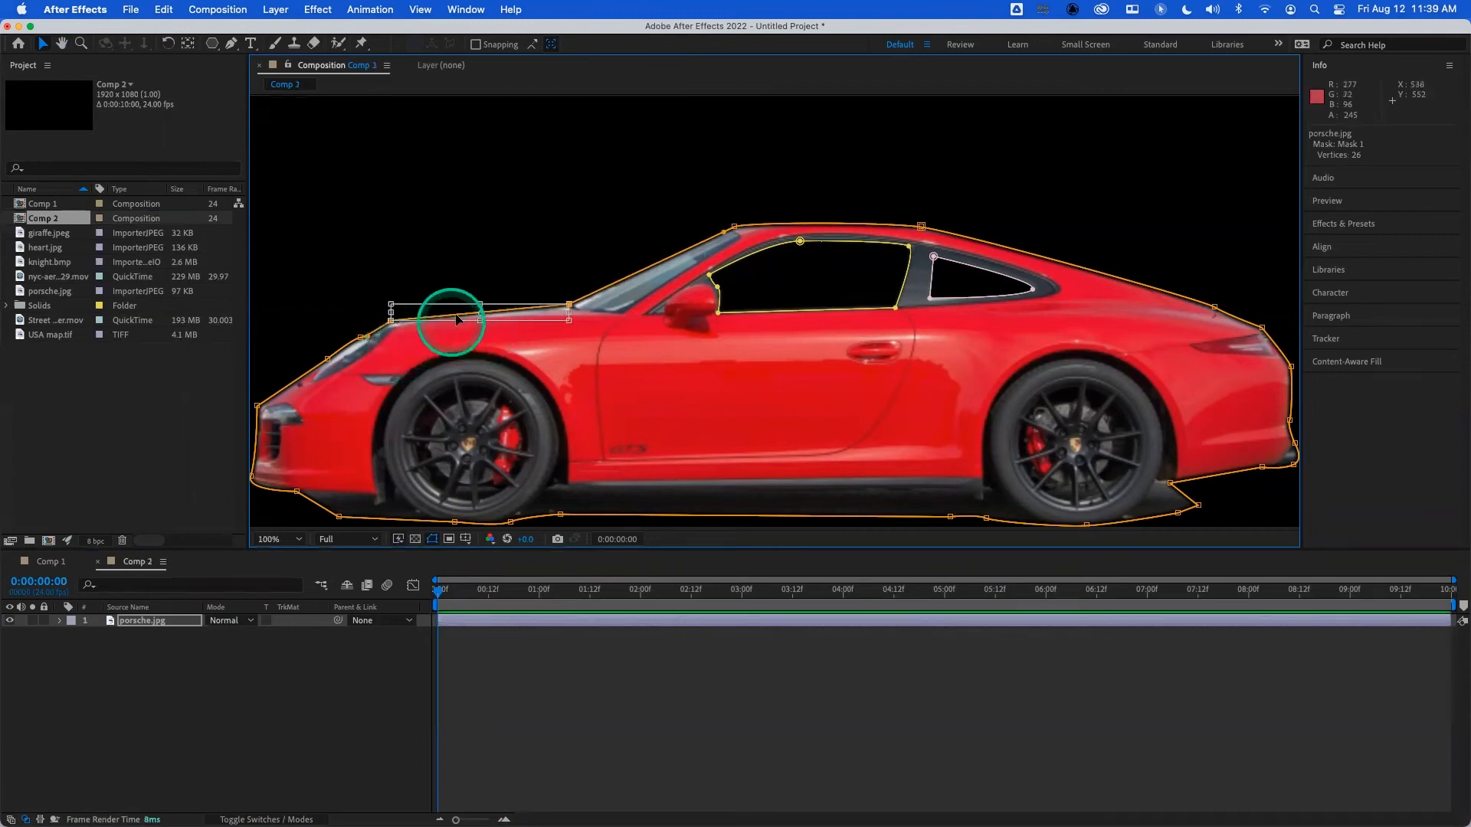
left_click(318, 712)
- Free-transform the car's entire outline mask, try moving it about 58 px toward the rear and 32 px down, and undo the move
left_click(162, 626)
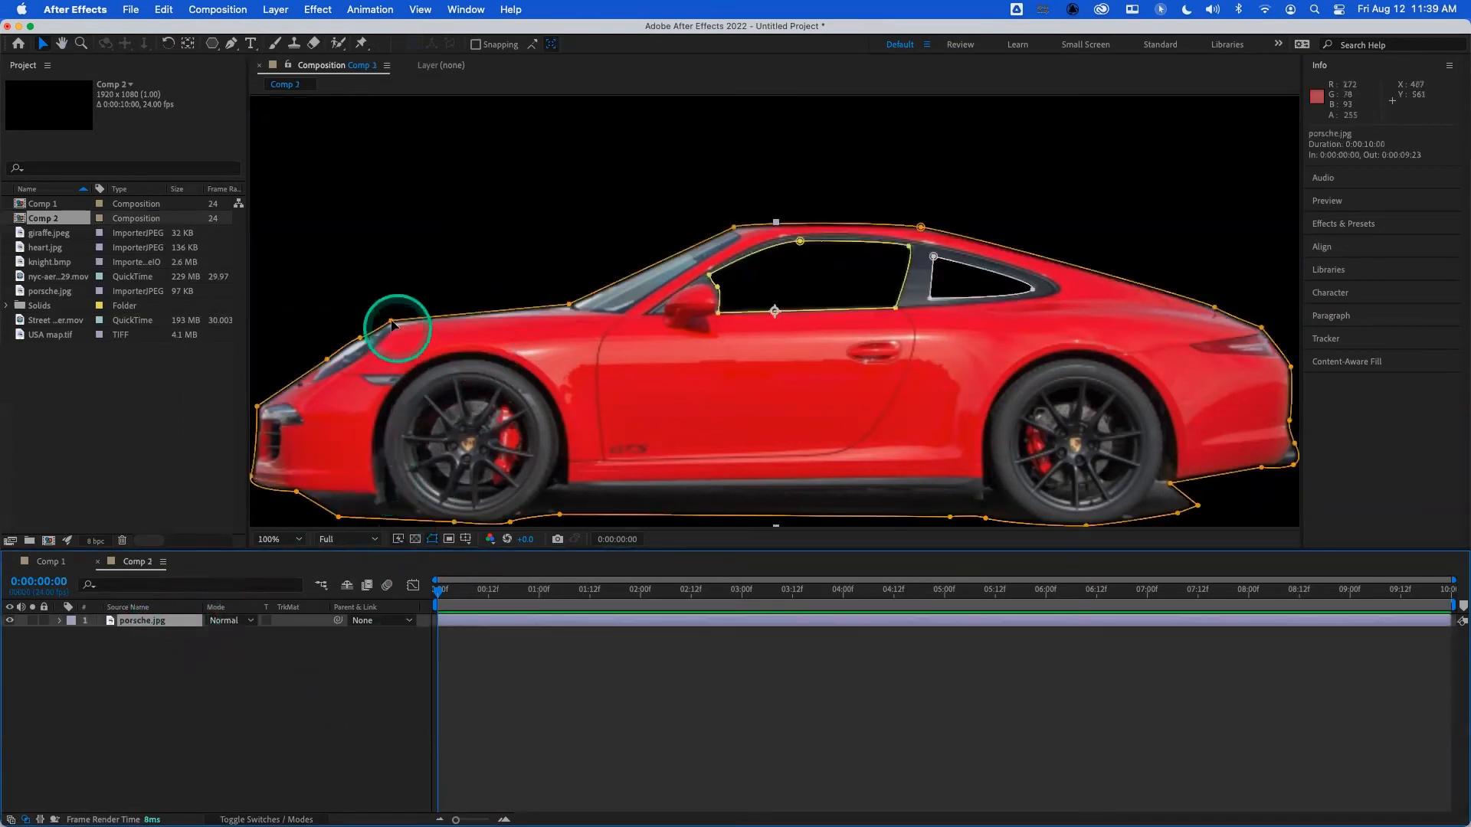
double_click(395, 321)
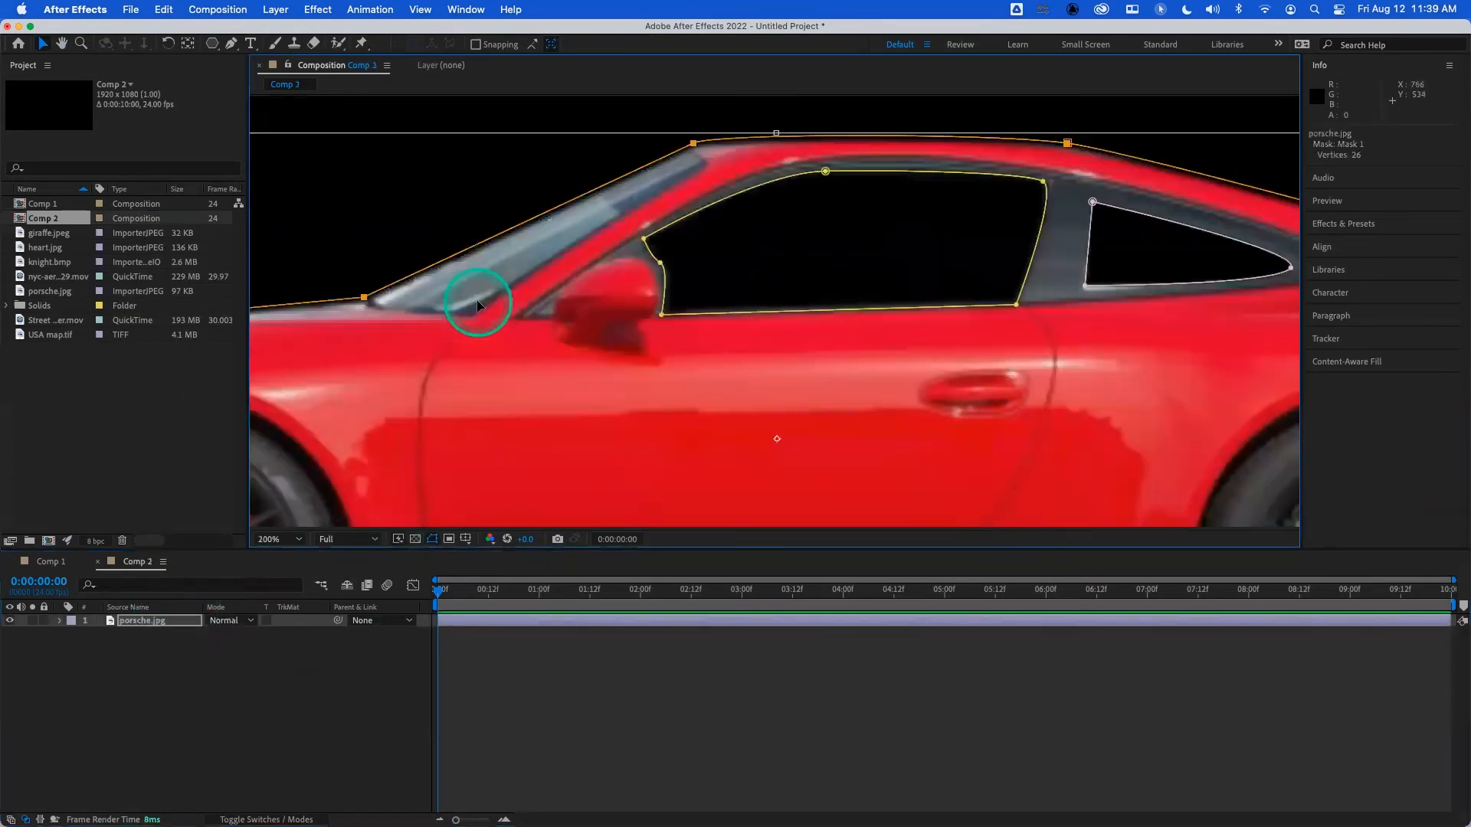
key("comma")
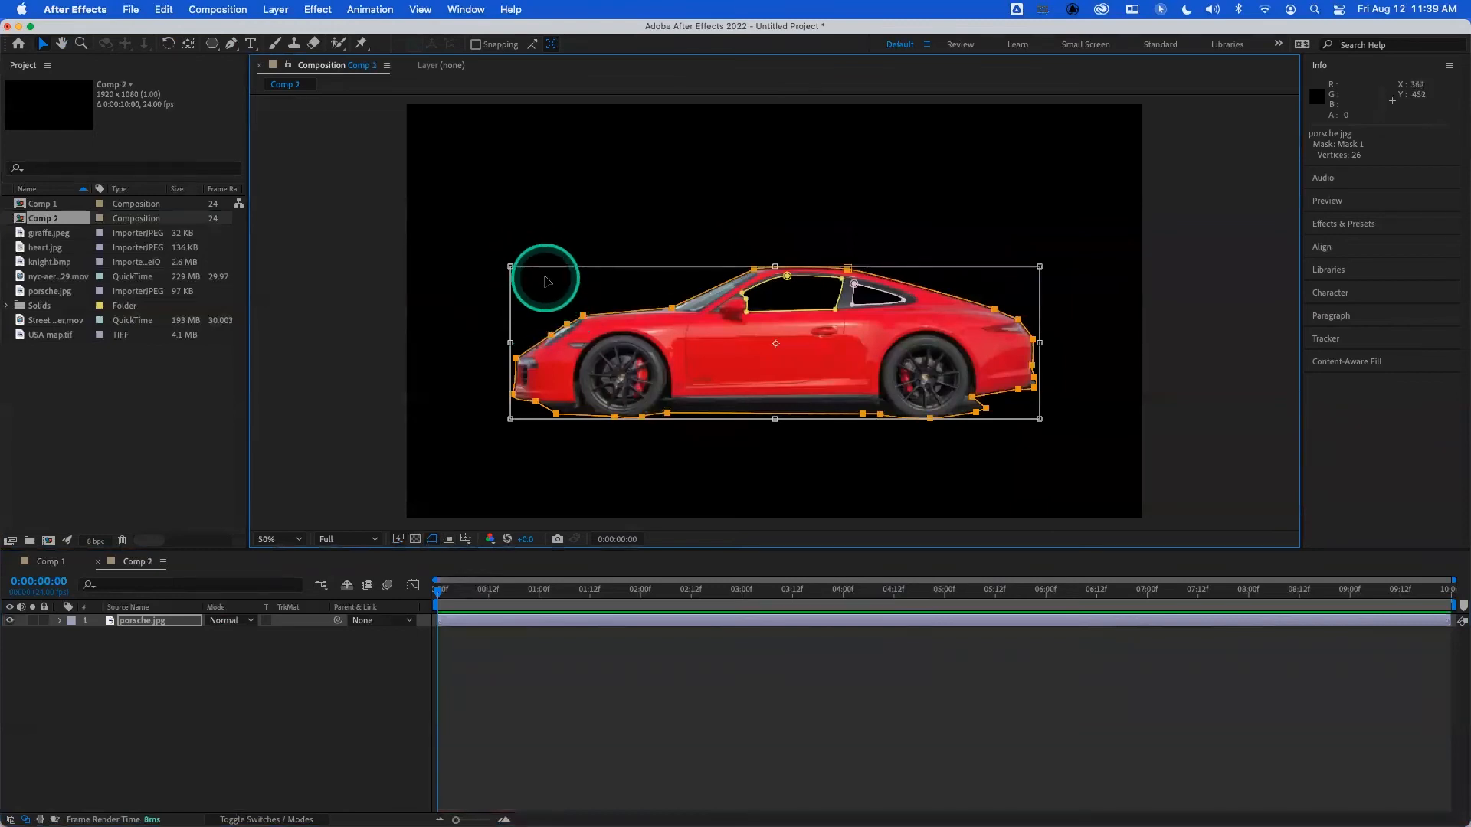
left_click_drag(554, 290, 595, 312)
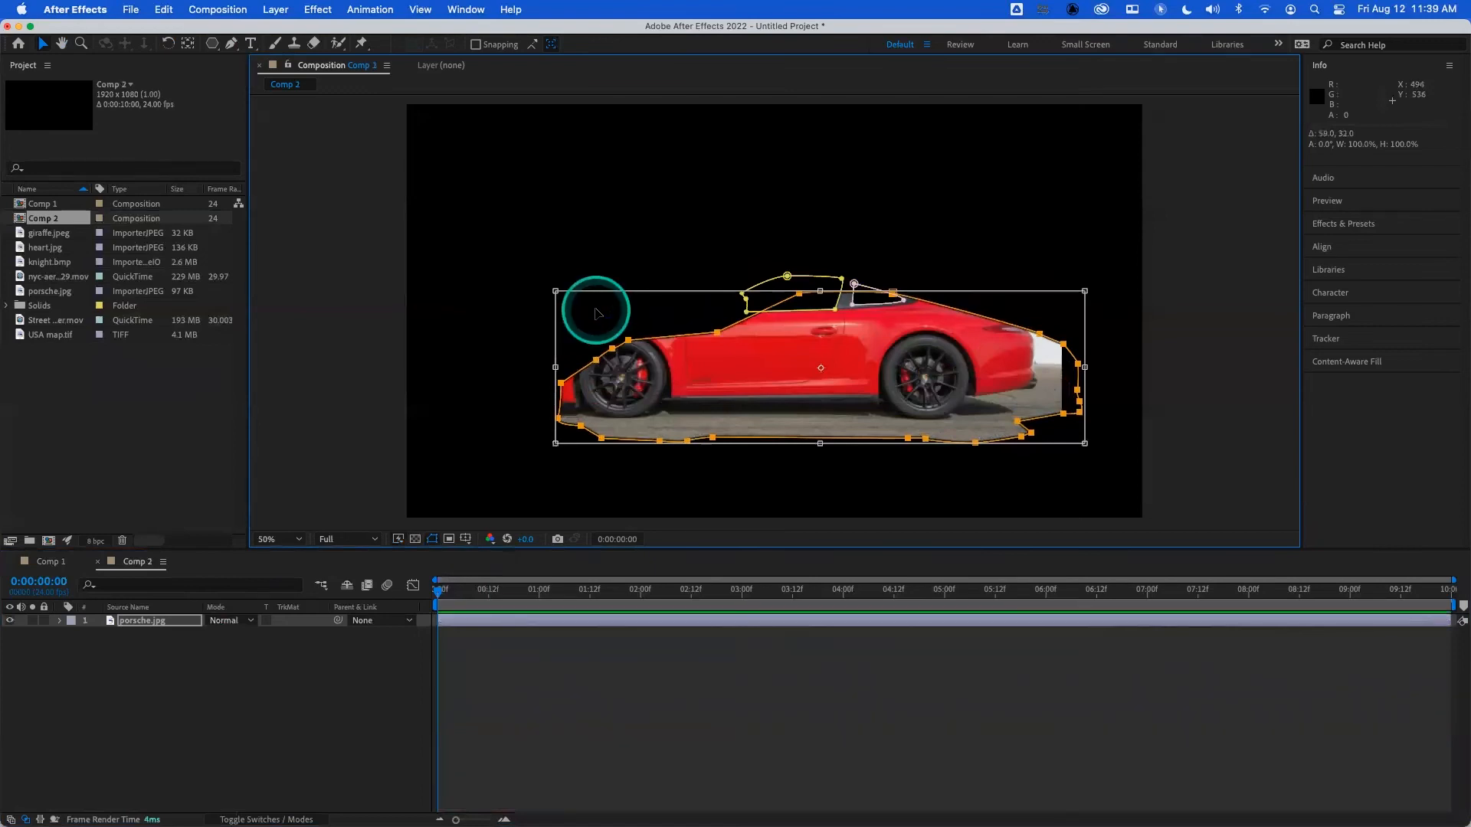
key("super+z")
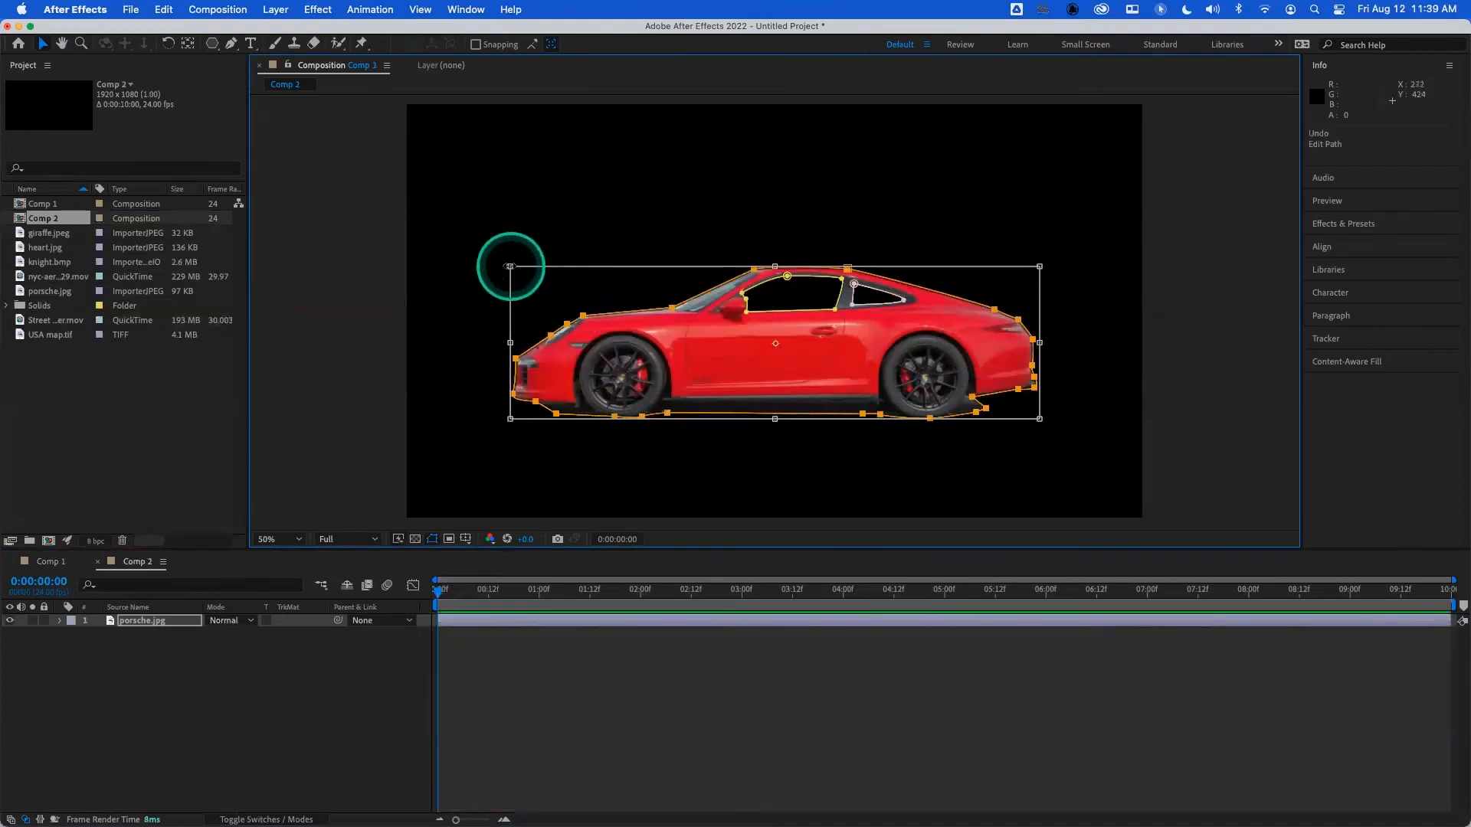
- Try scaling the outline mask to about 109% width and 132% height, undo it, try rotating it, undo that, and deselect
left_click_drag(510, 265, 466, 223)
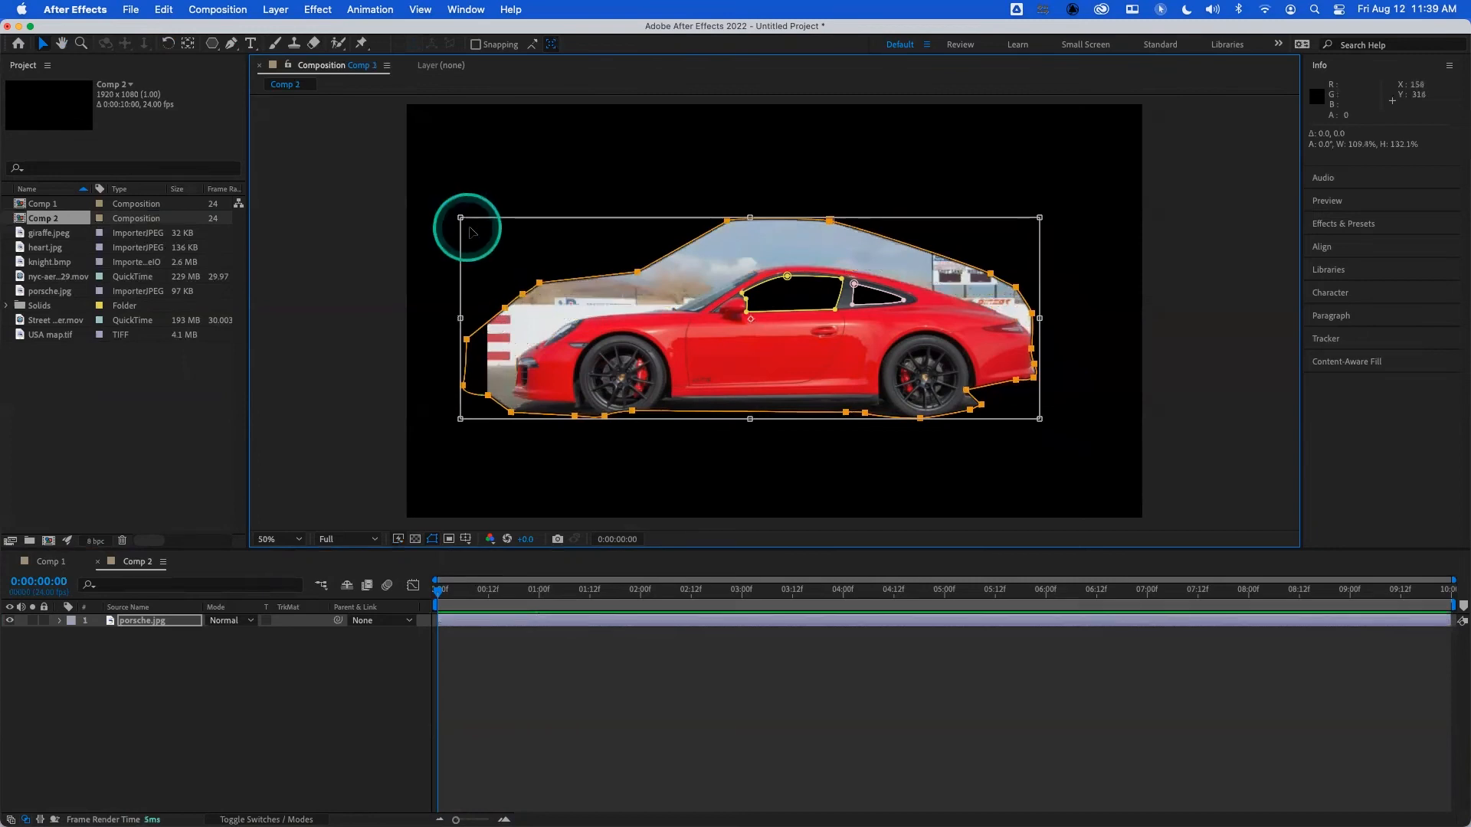
key("super+z")
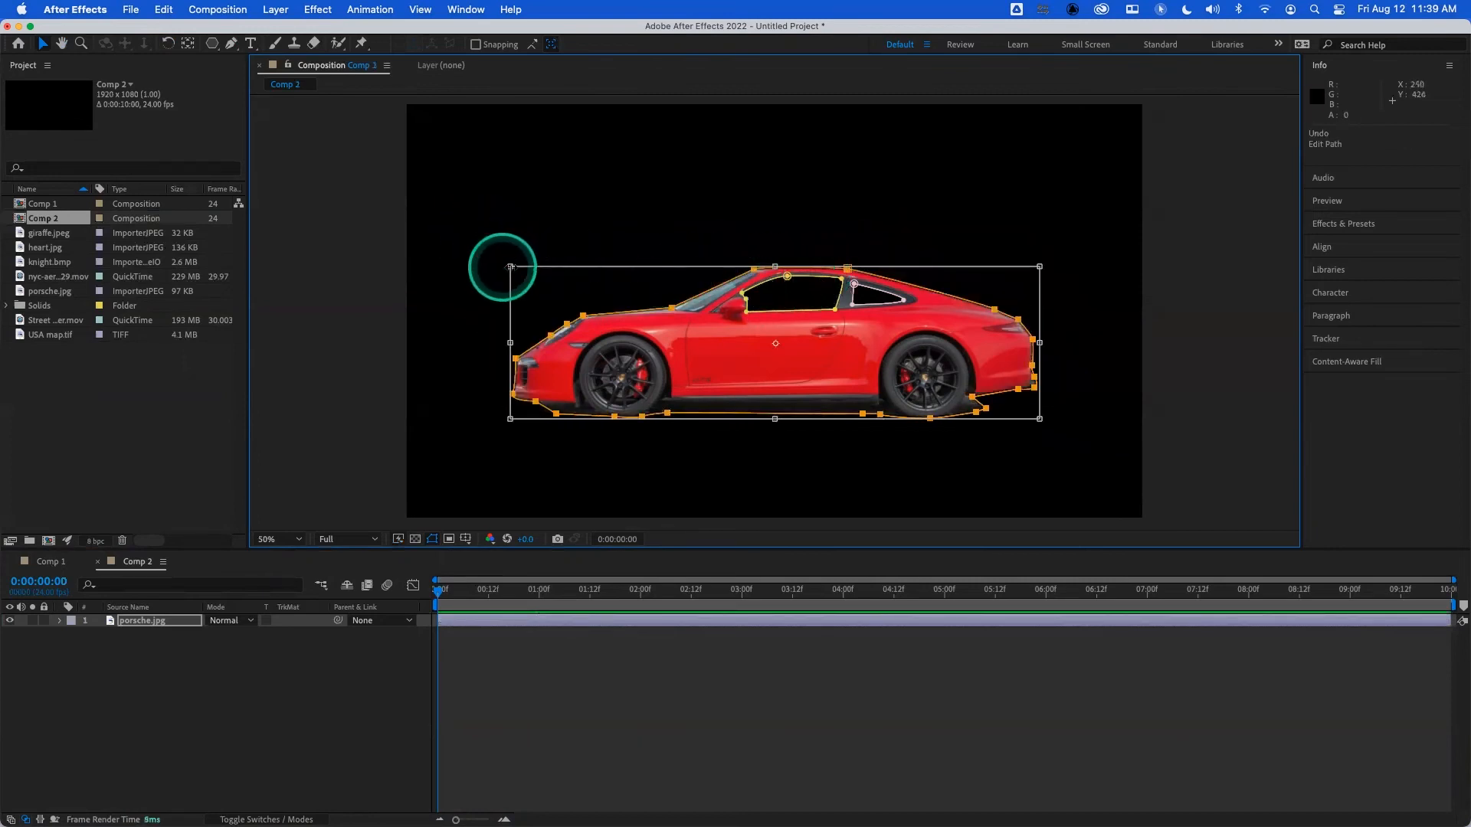
left_click_drag(505, 259, 523, 322)
key("super+z")
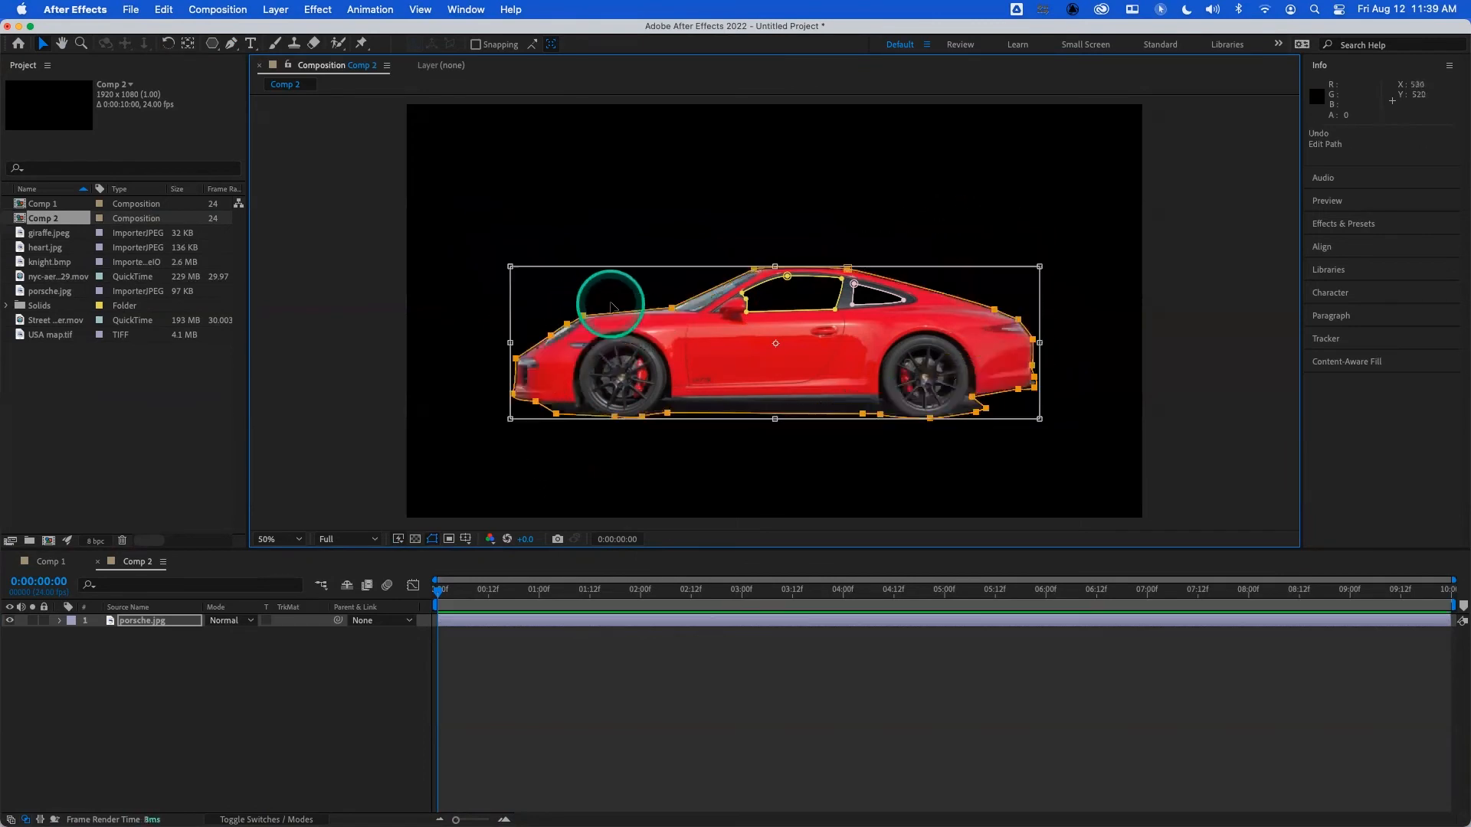
left_click(584, 316)
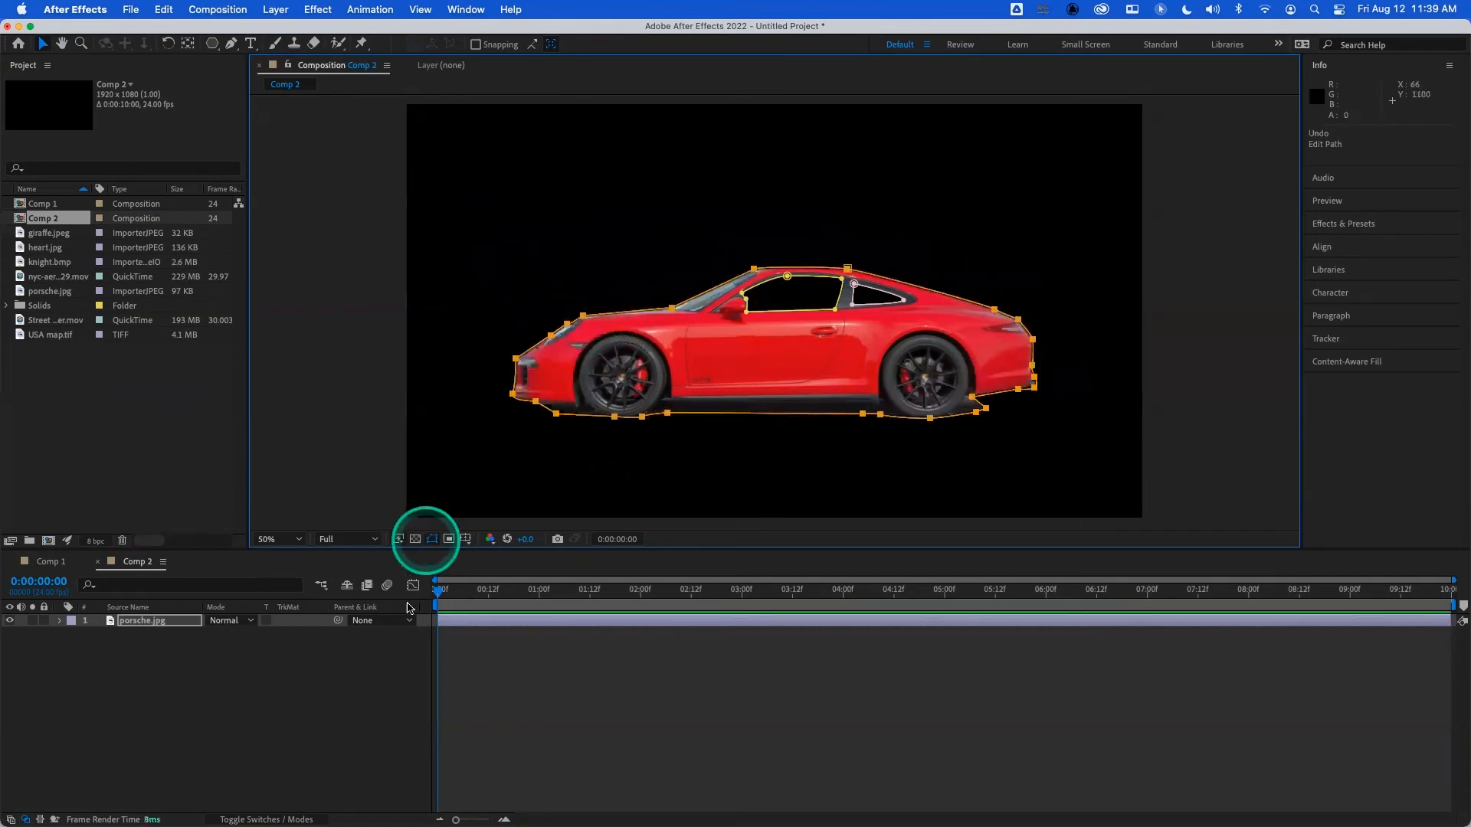
left_click(399, 642)
- Free-transform the whole outline mask again and move it about 74 px toward the car's front and 41 px up
left_click(559, 354)
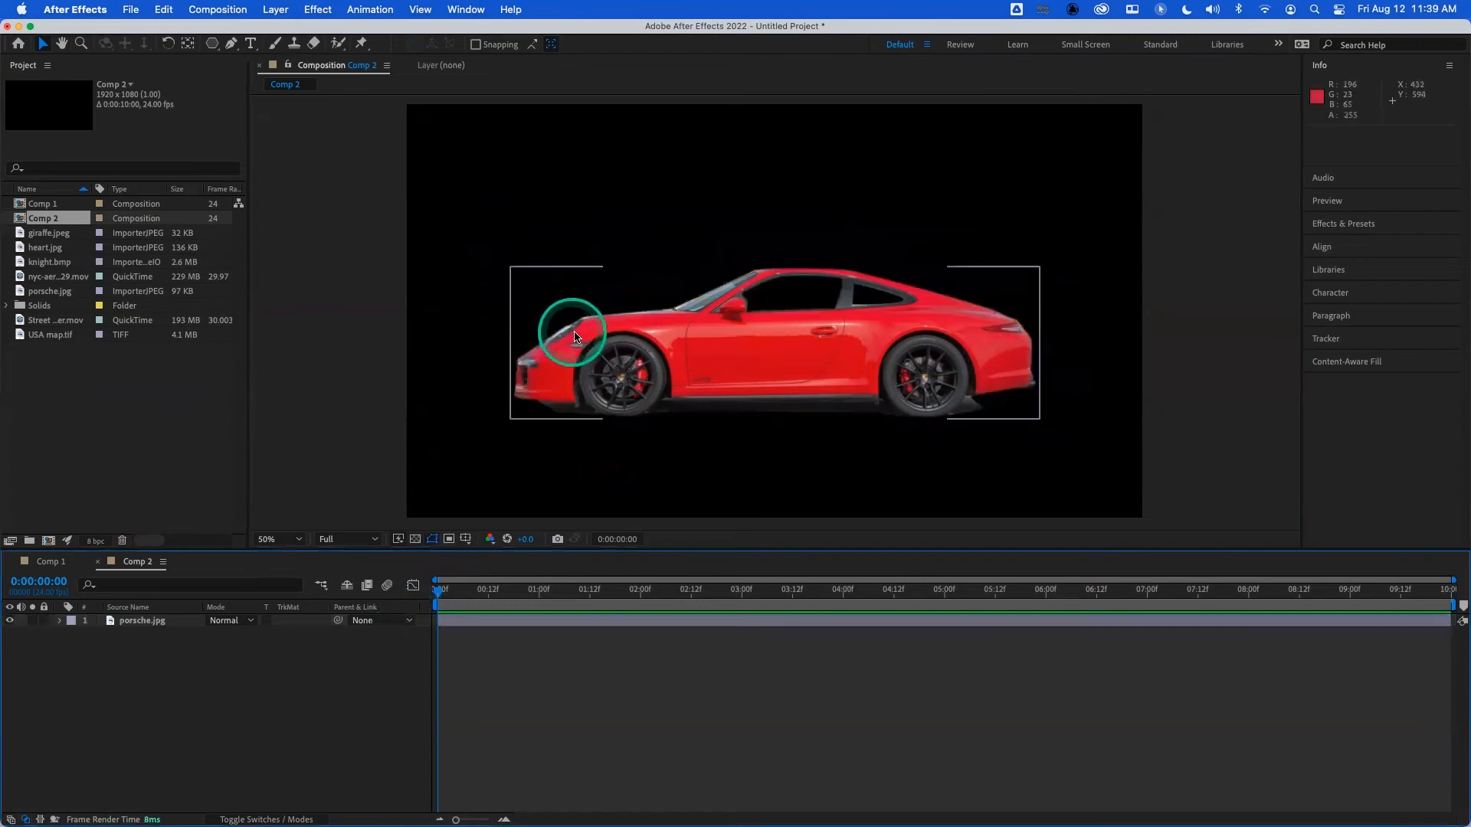
double_click(583, 318)
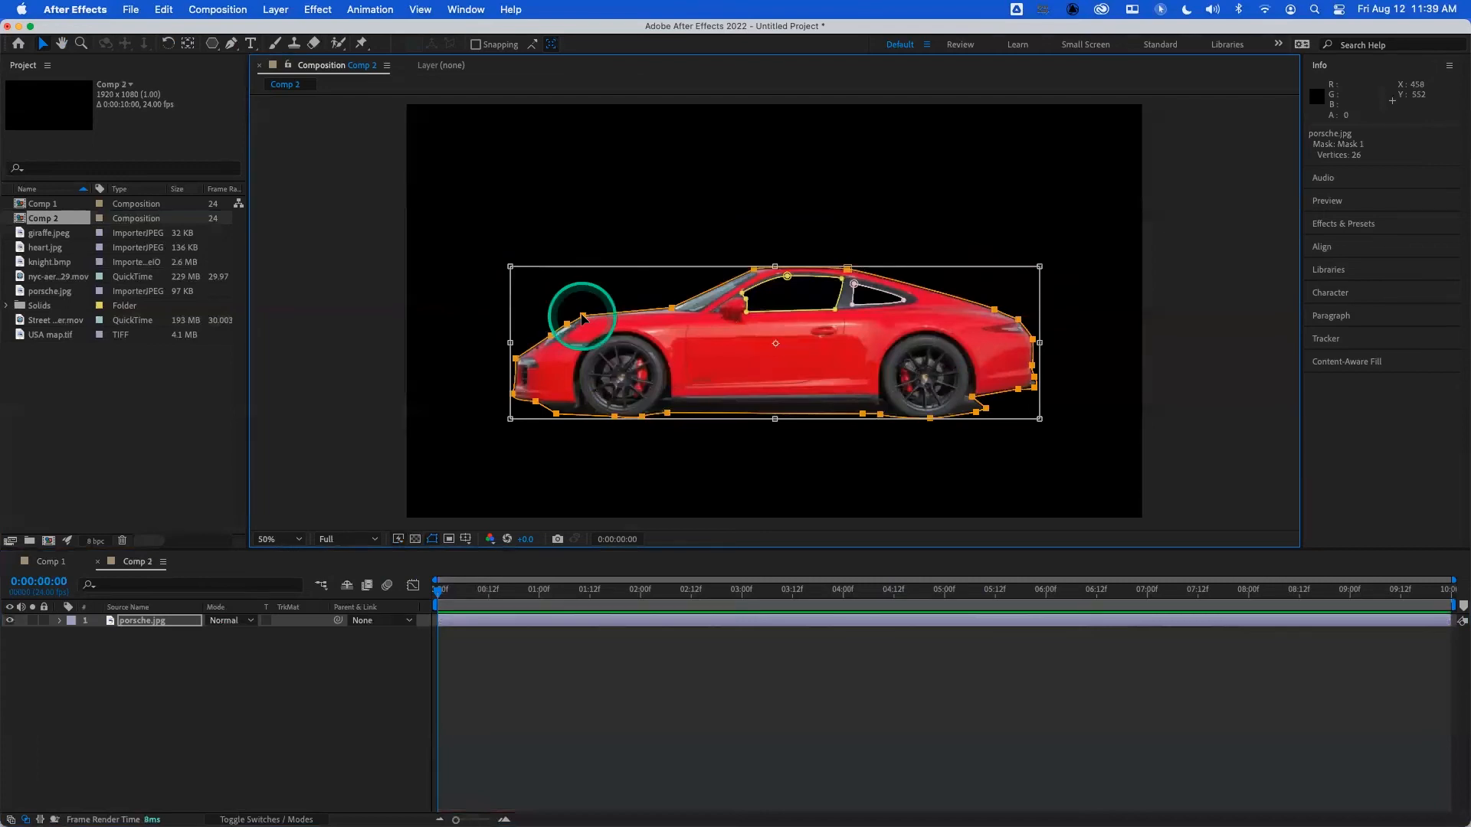
left_click_drag(733, 343, 676, 311)
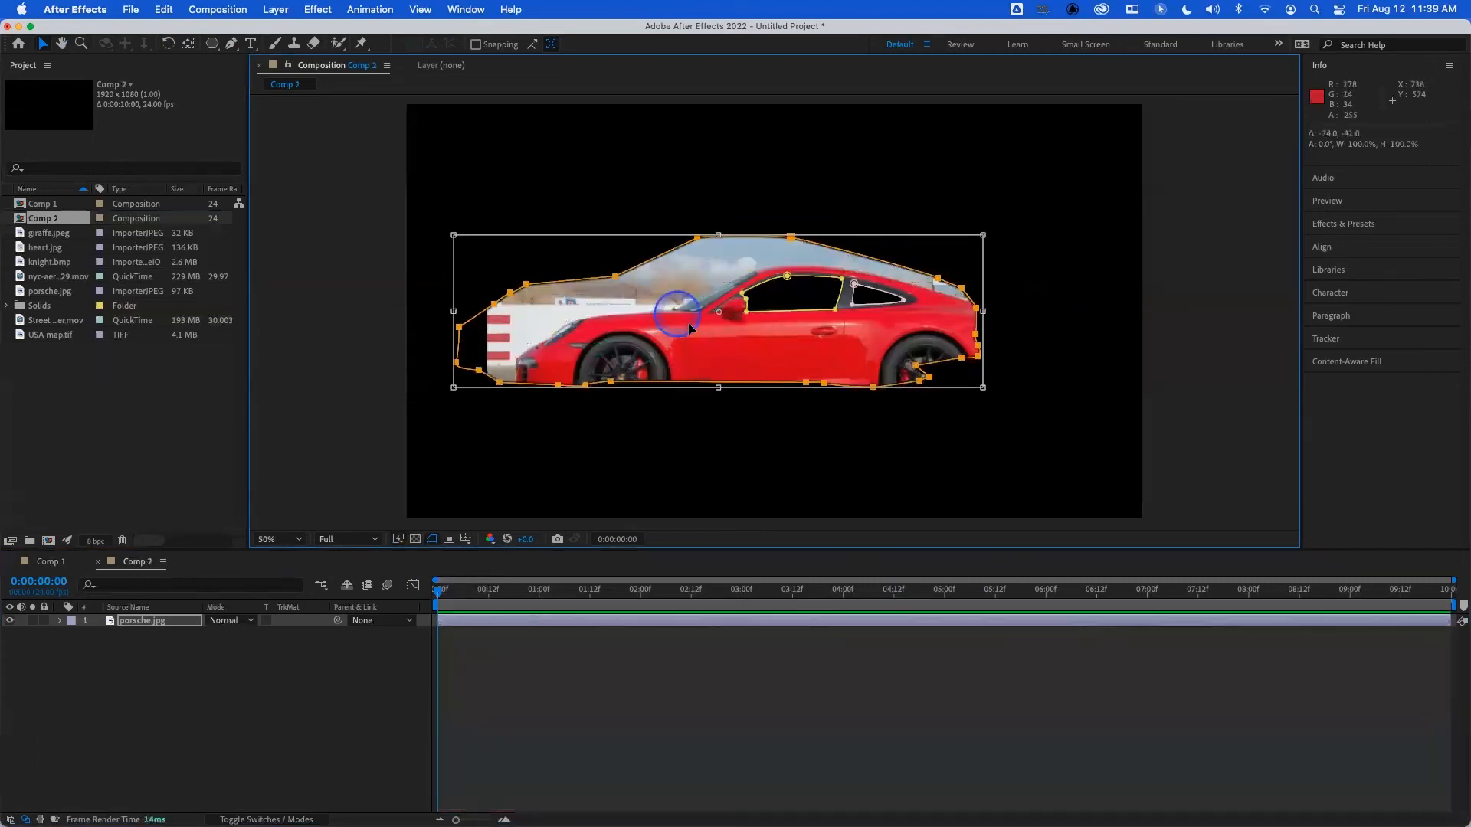
- Undo the outline mask's last move, deselect it, and bring up the transform box around the whole outline again
key("super+z")
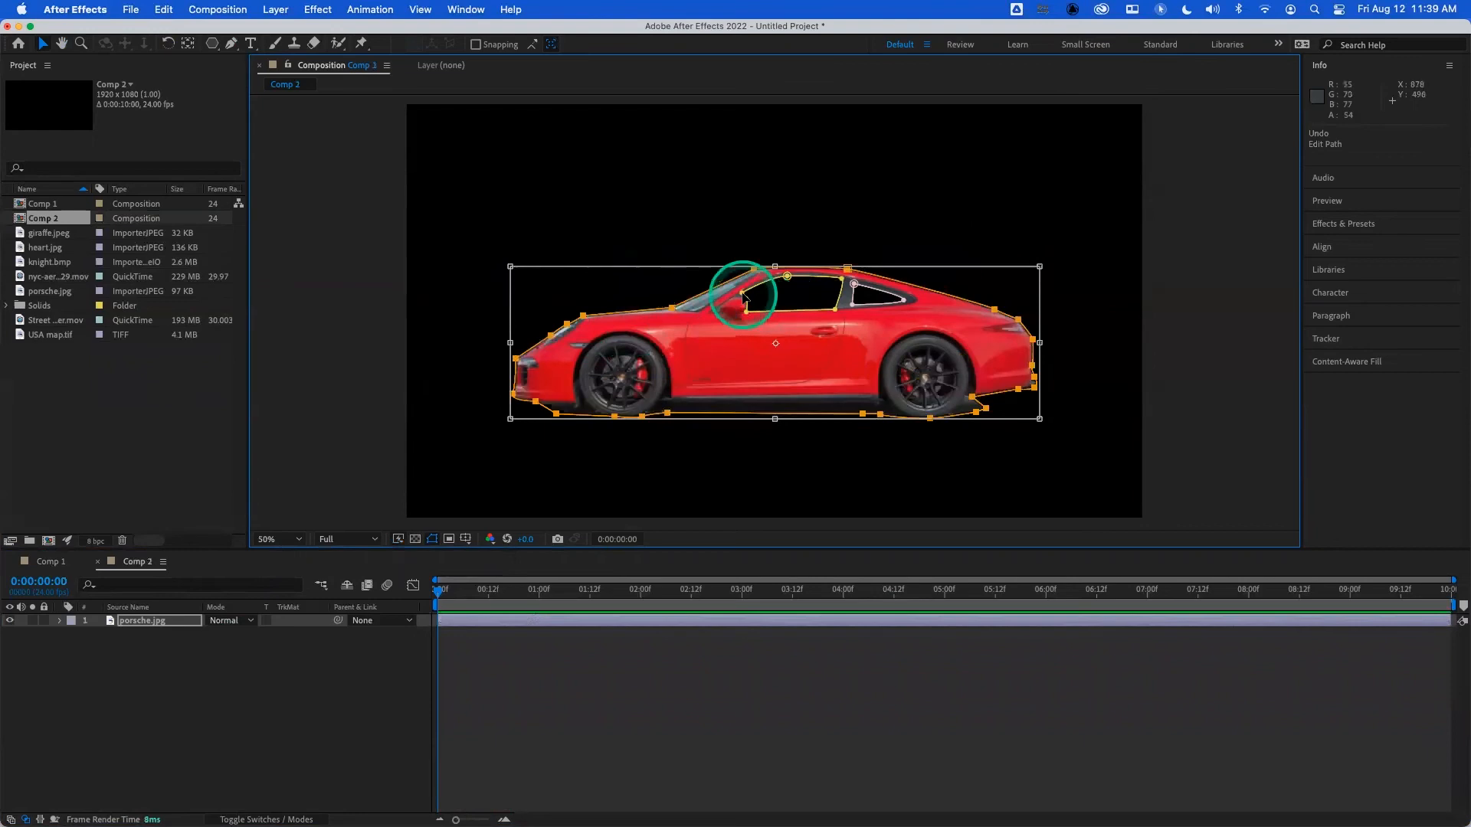
left_click(584, 316)
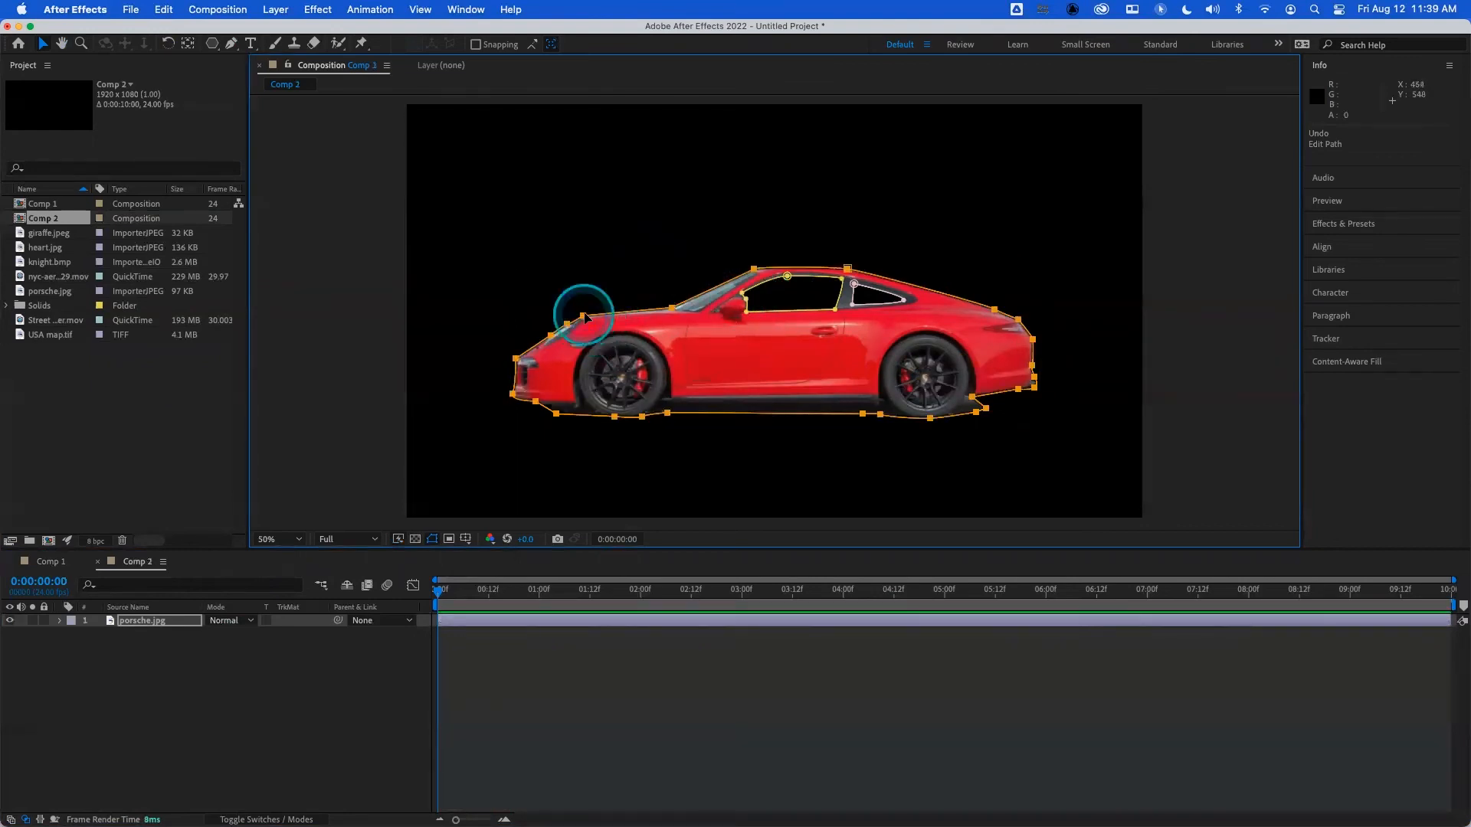
left_click(378, 674)
left_click(546, 310)
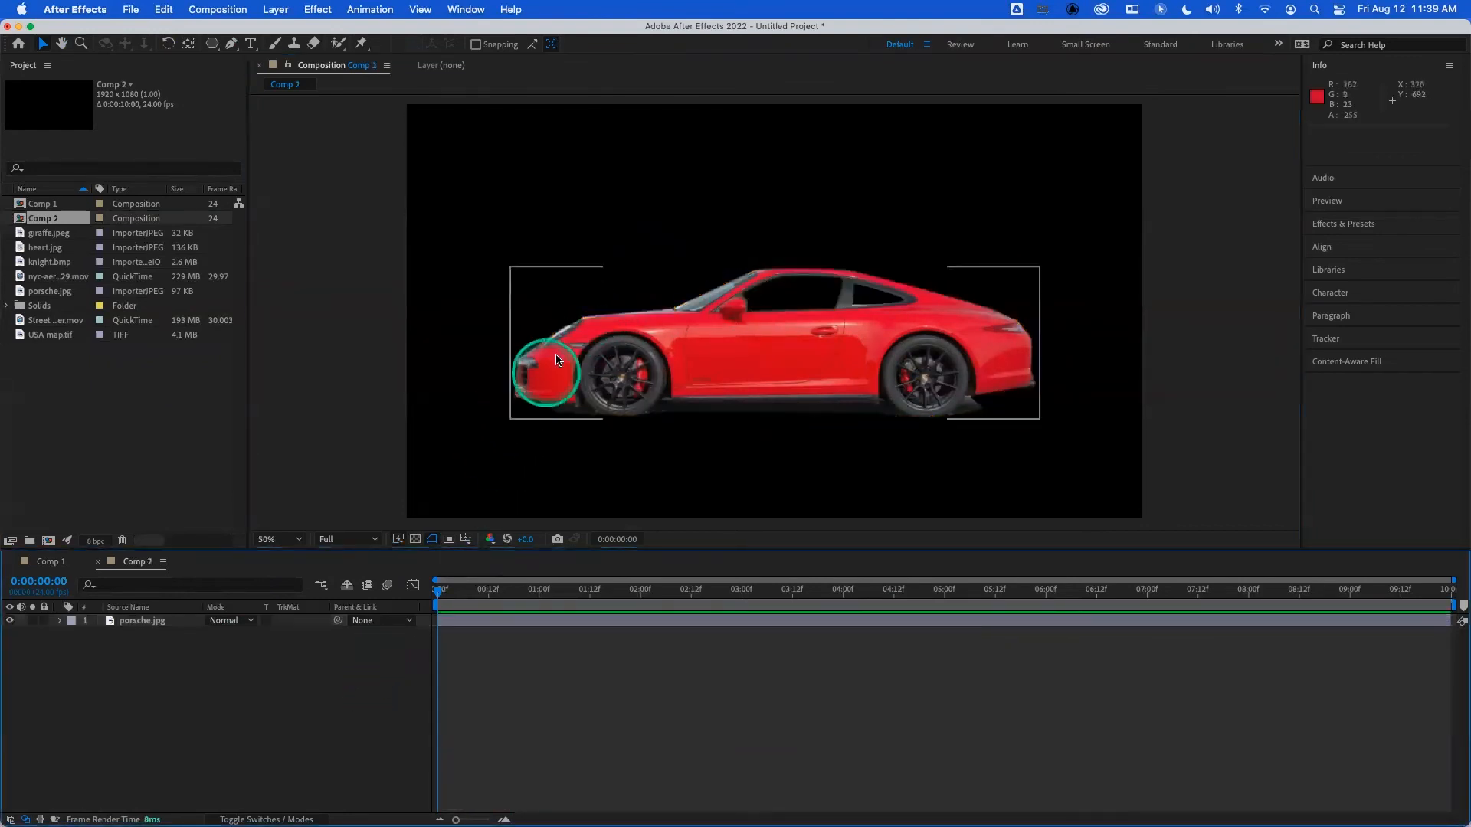
double_click(584, 318)
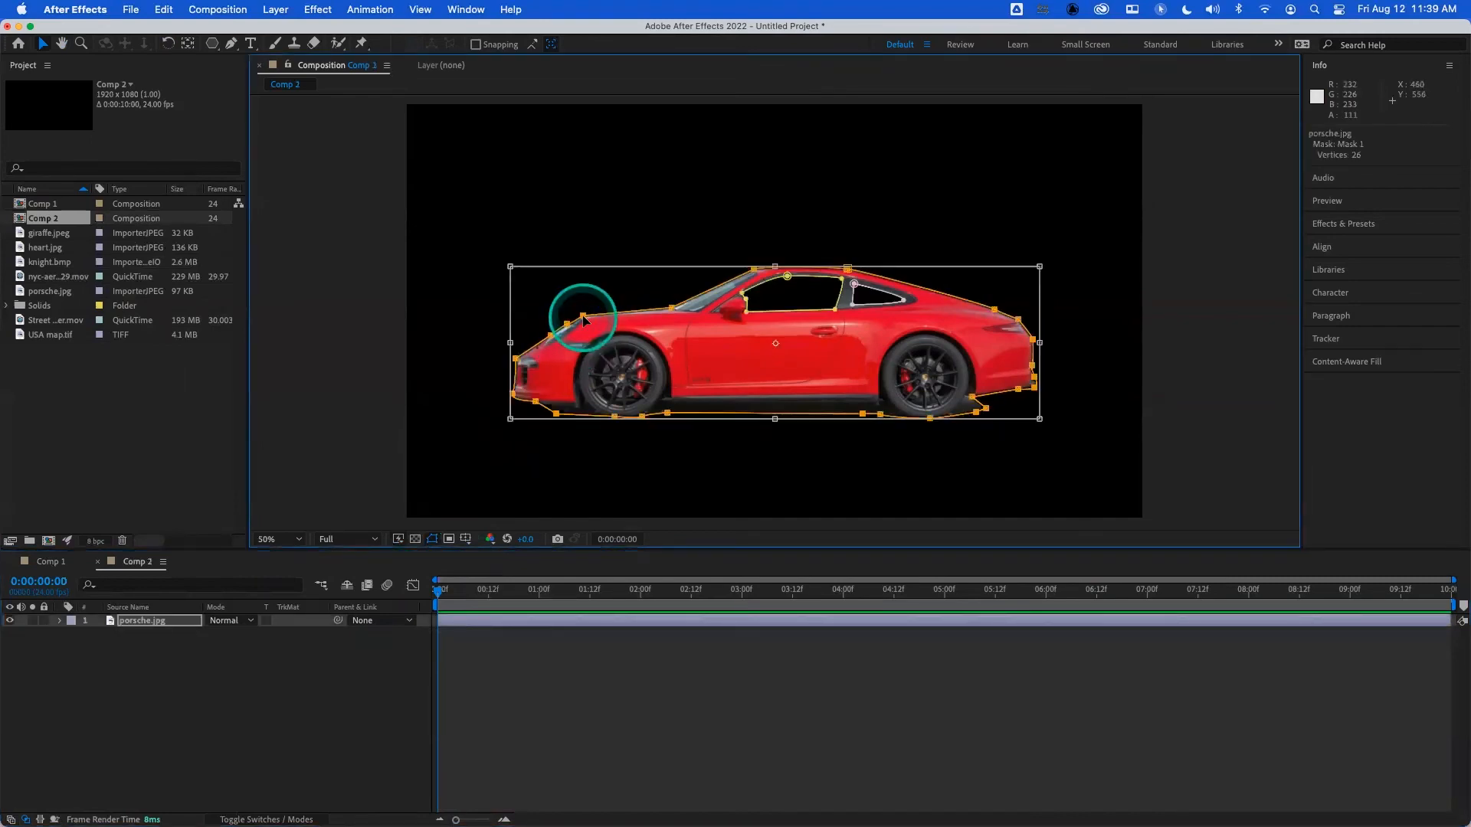
- Reveal the car layer's mask paths and the full set of Mask 1 properties, and switch to Comp 1
left_click(476, 472)
left_click(320, 694)
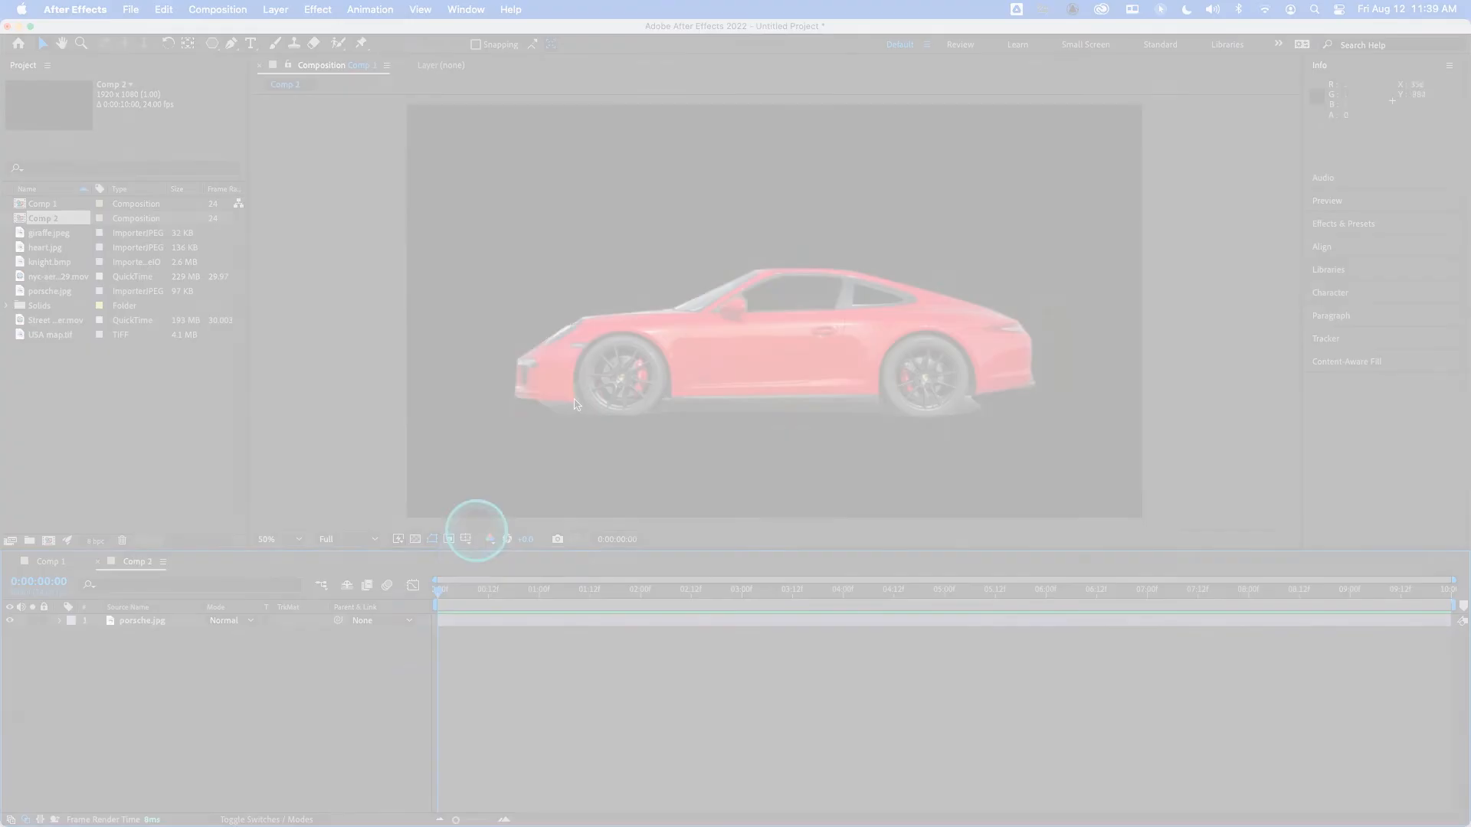
left_click(1150, 292)
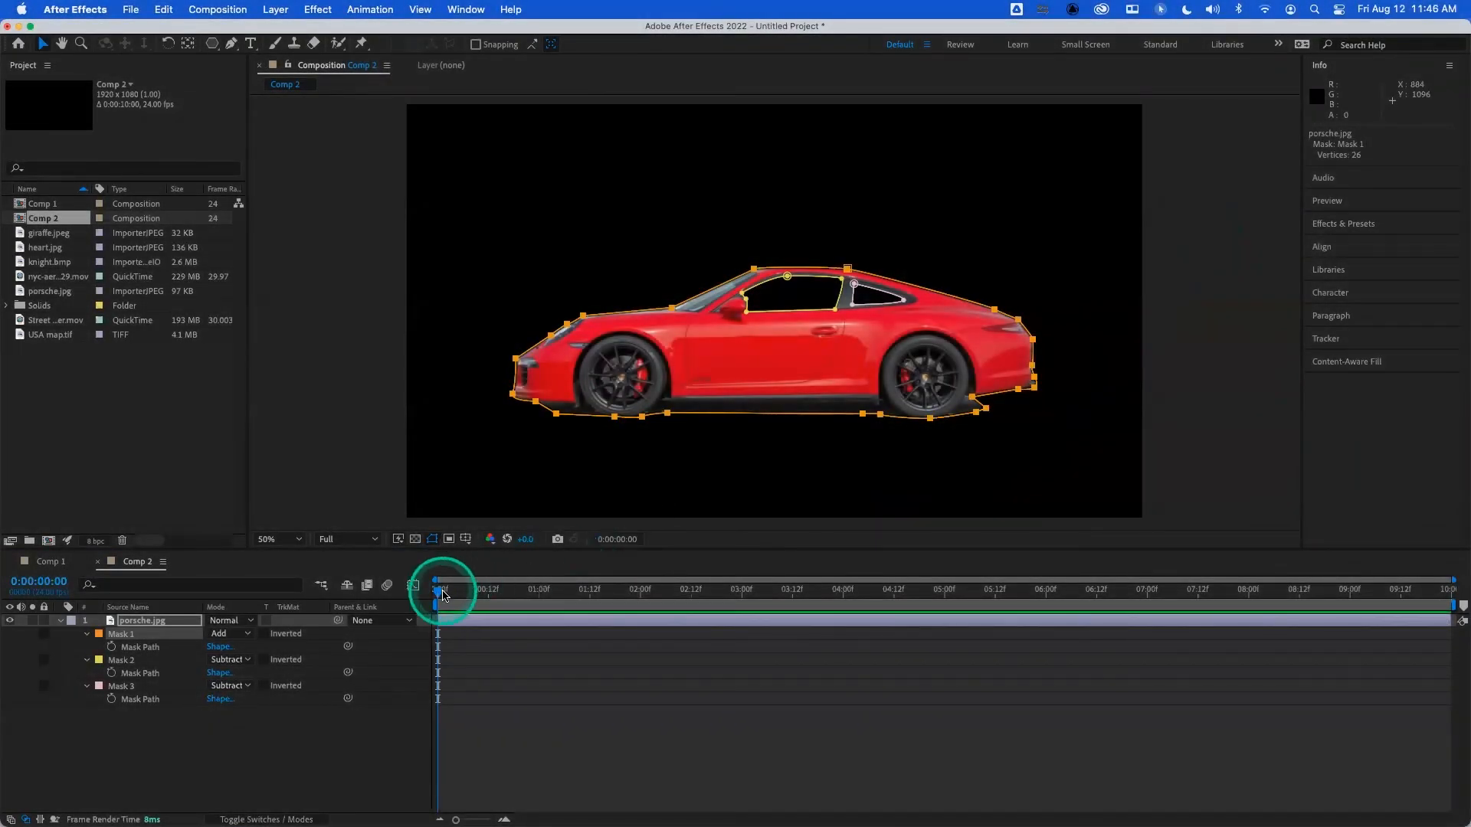
left_click(439, 590)
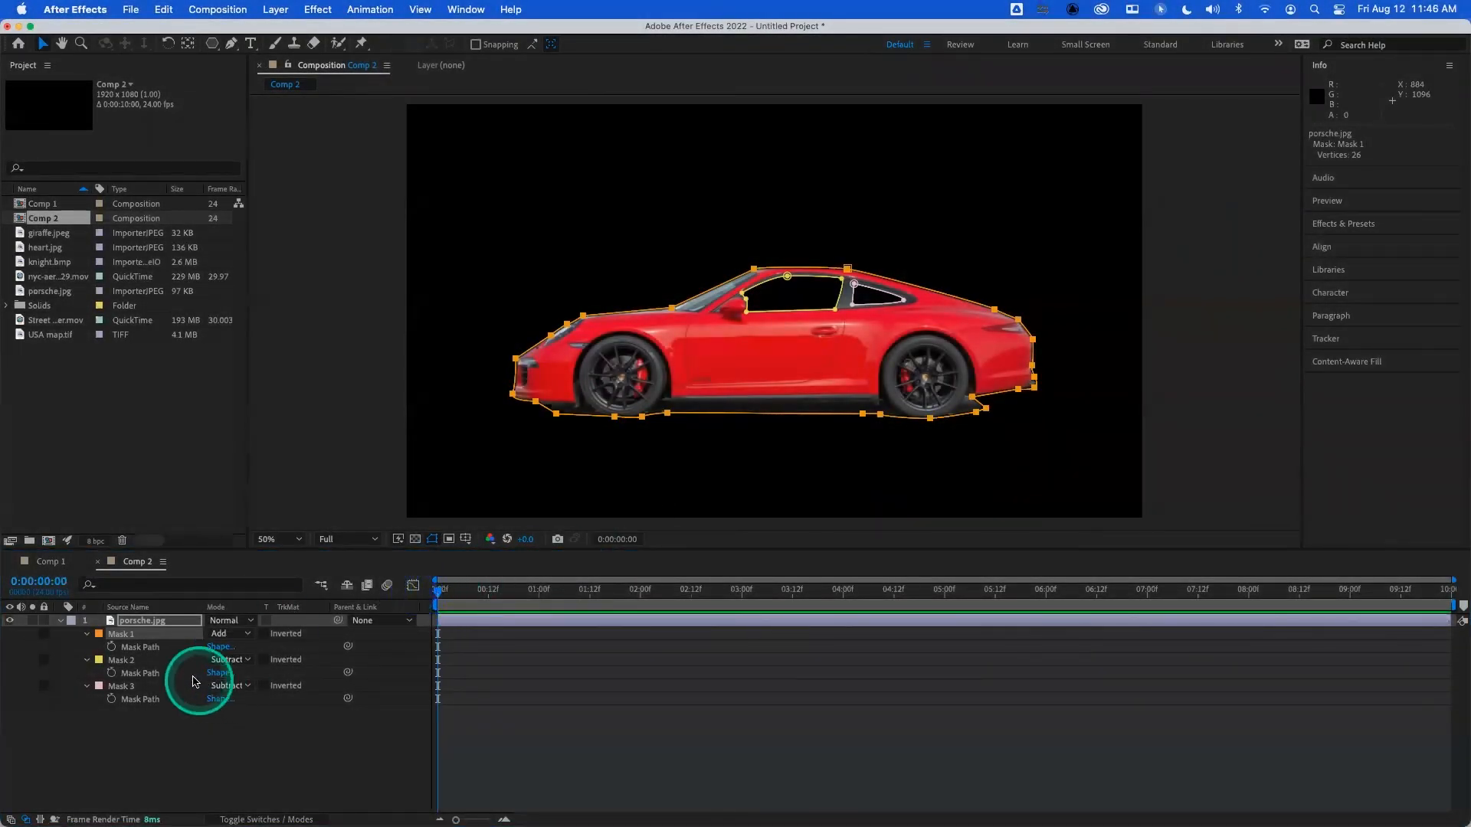
left_click(87, 635)
left_click(87, 635)
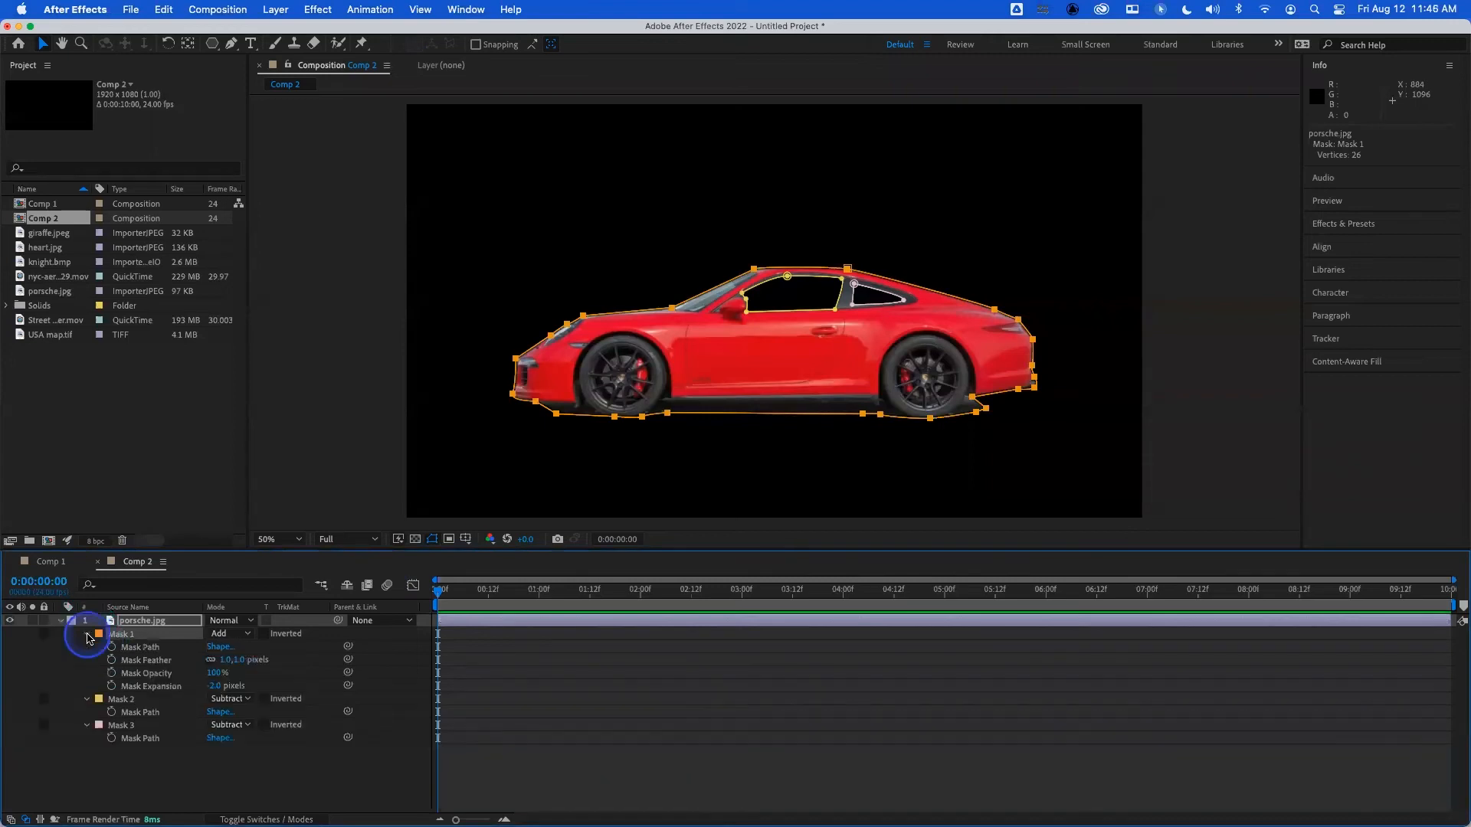
left_click(49, 563)
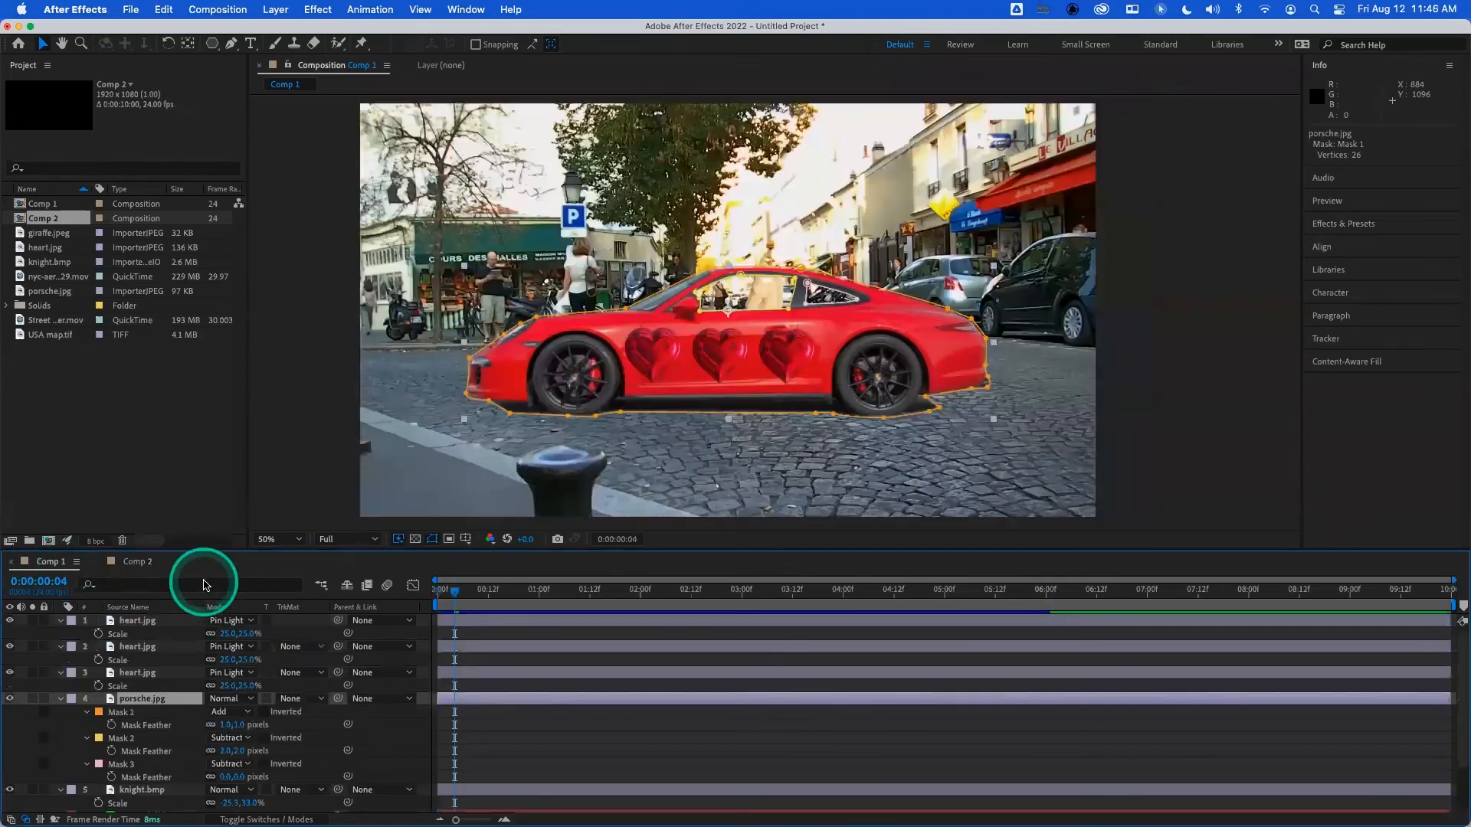
- Create composition Comp 3 with the HDTV 1080 24 preset, add the nyc-aerial footage, and turn off fast previews
key("super+n")
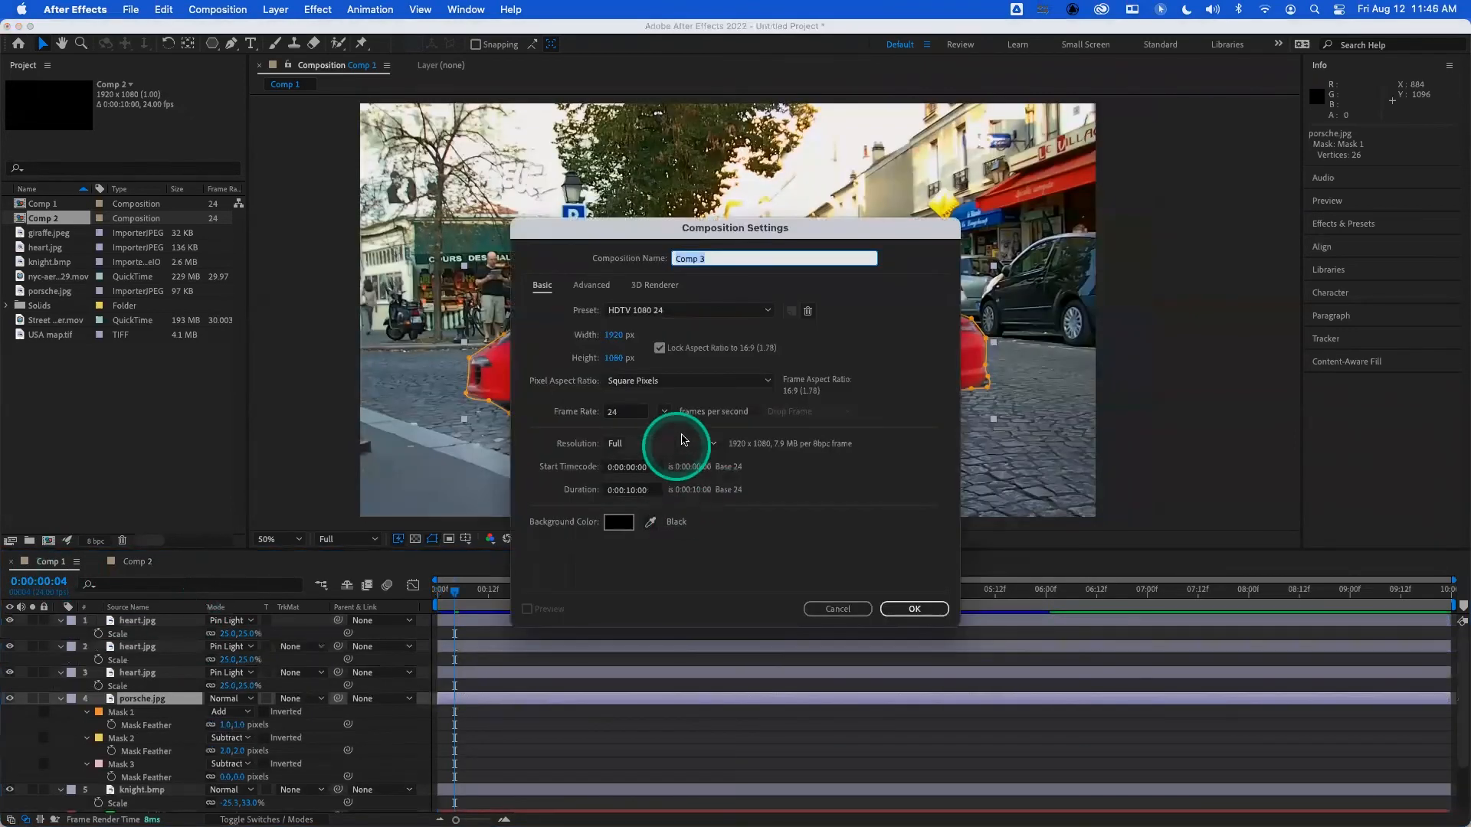
left_click(916, 605)
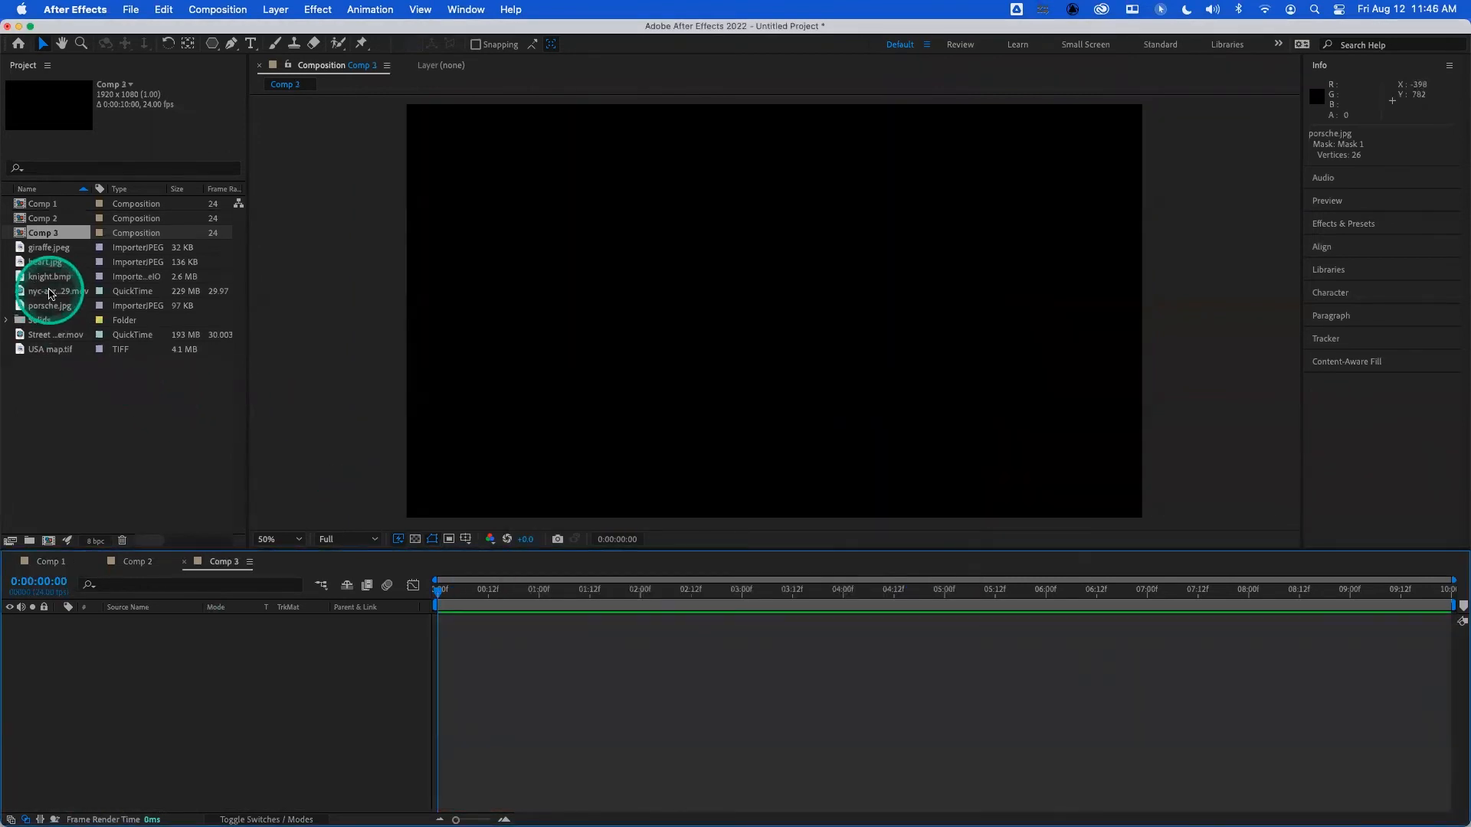
left_click_drag(49, 295, 139, 642)
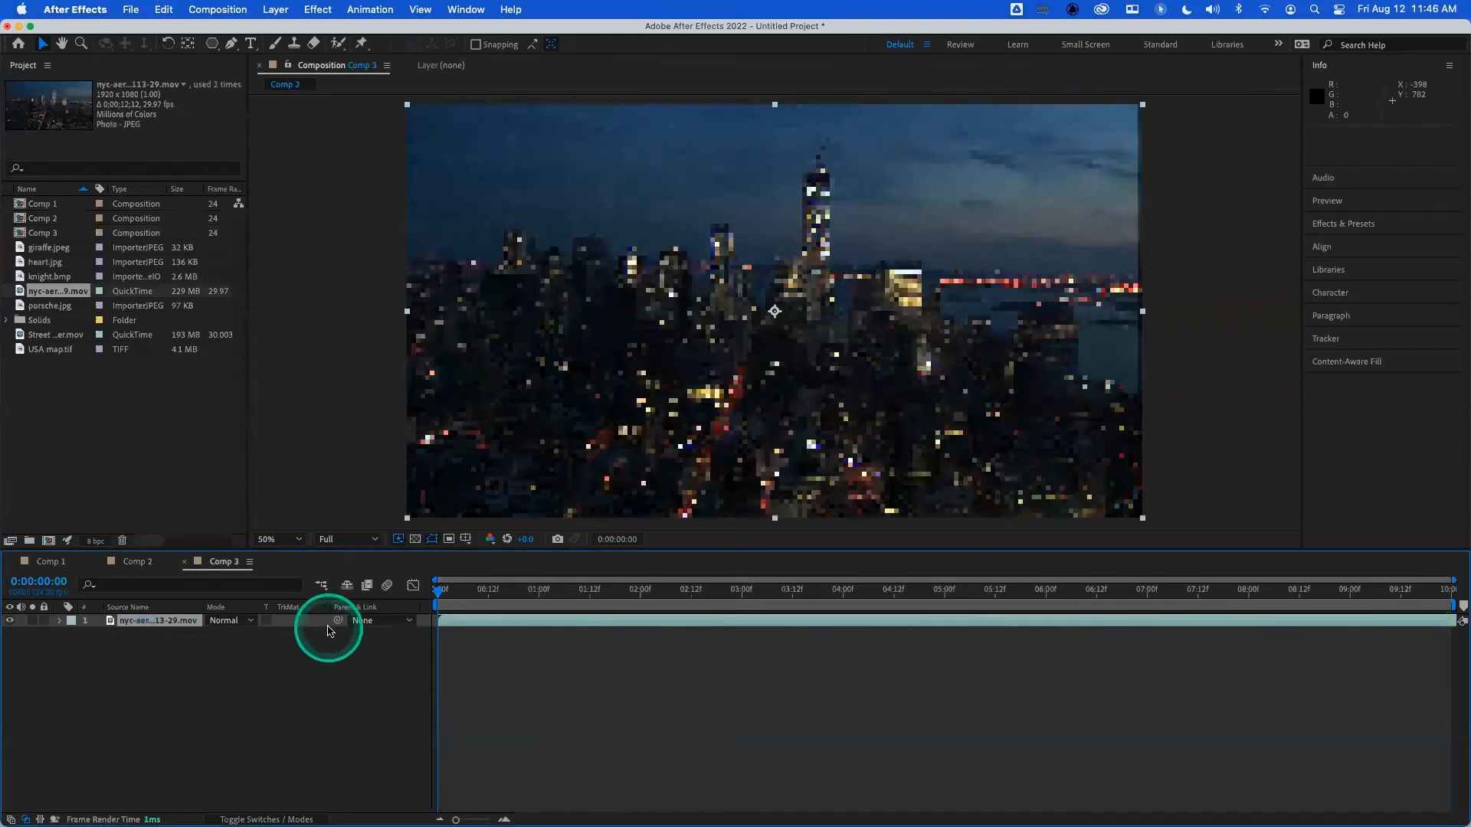
left_click(398, 540)
left_click(414, 555)
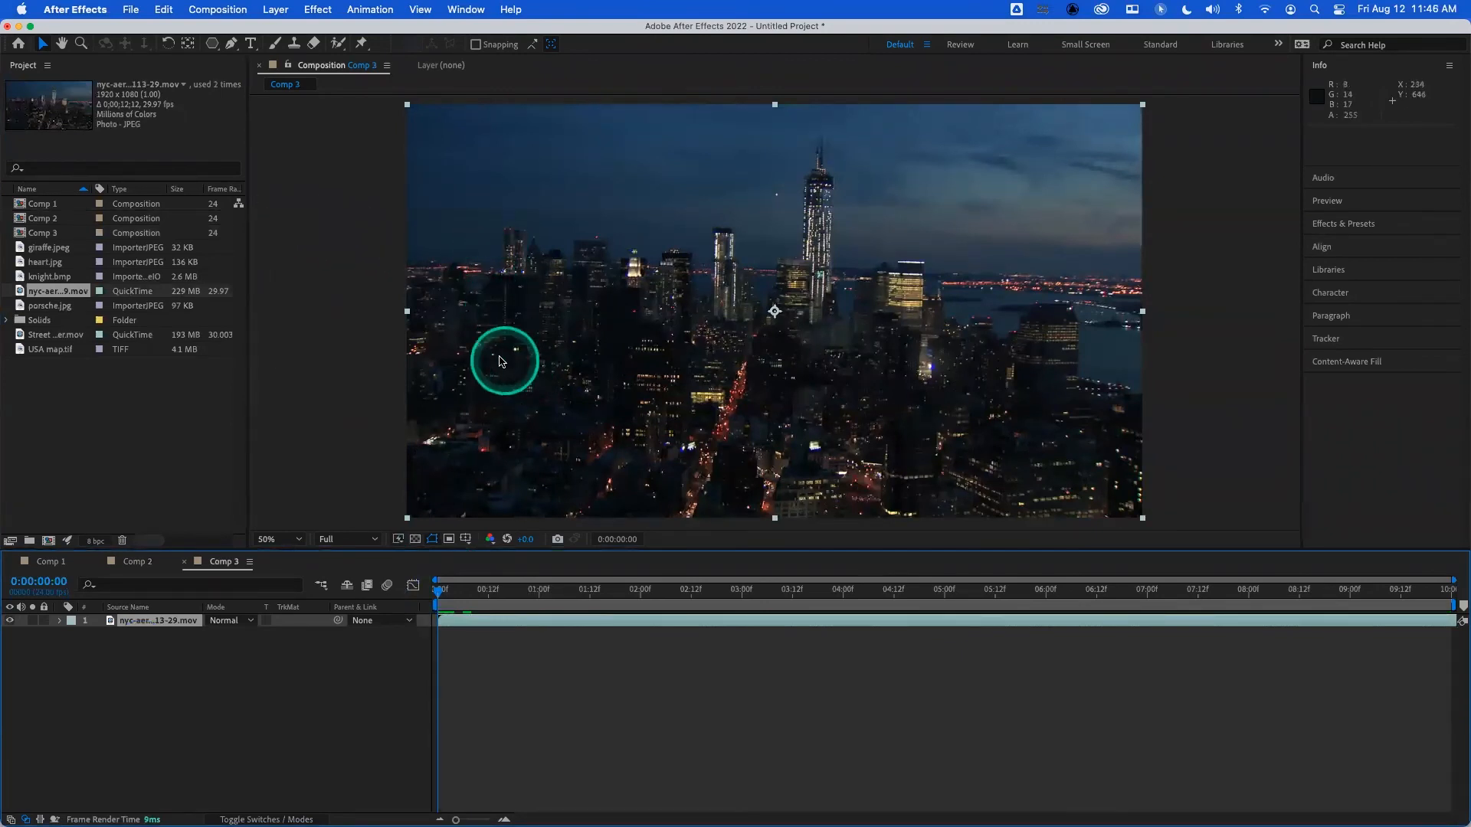
- Draw a rectangular mask about 890 by 525 px around the centre of the city footage and reveal its mask path
left_click(212, 44)
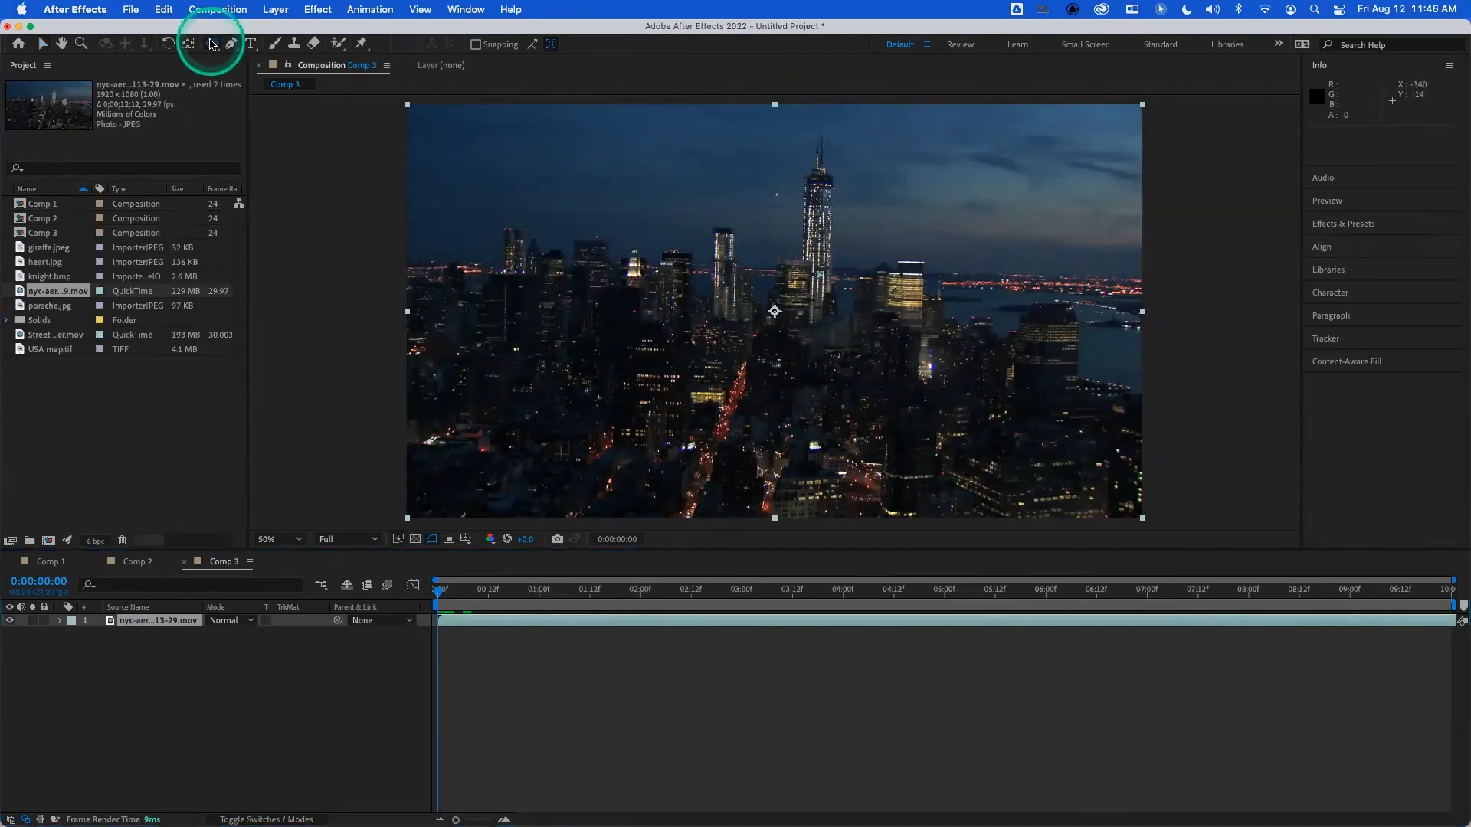
left_click(272, 43)
left_click_drag(580, 203, 921, 403)
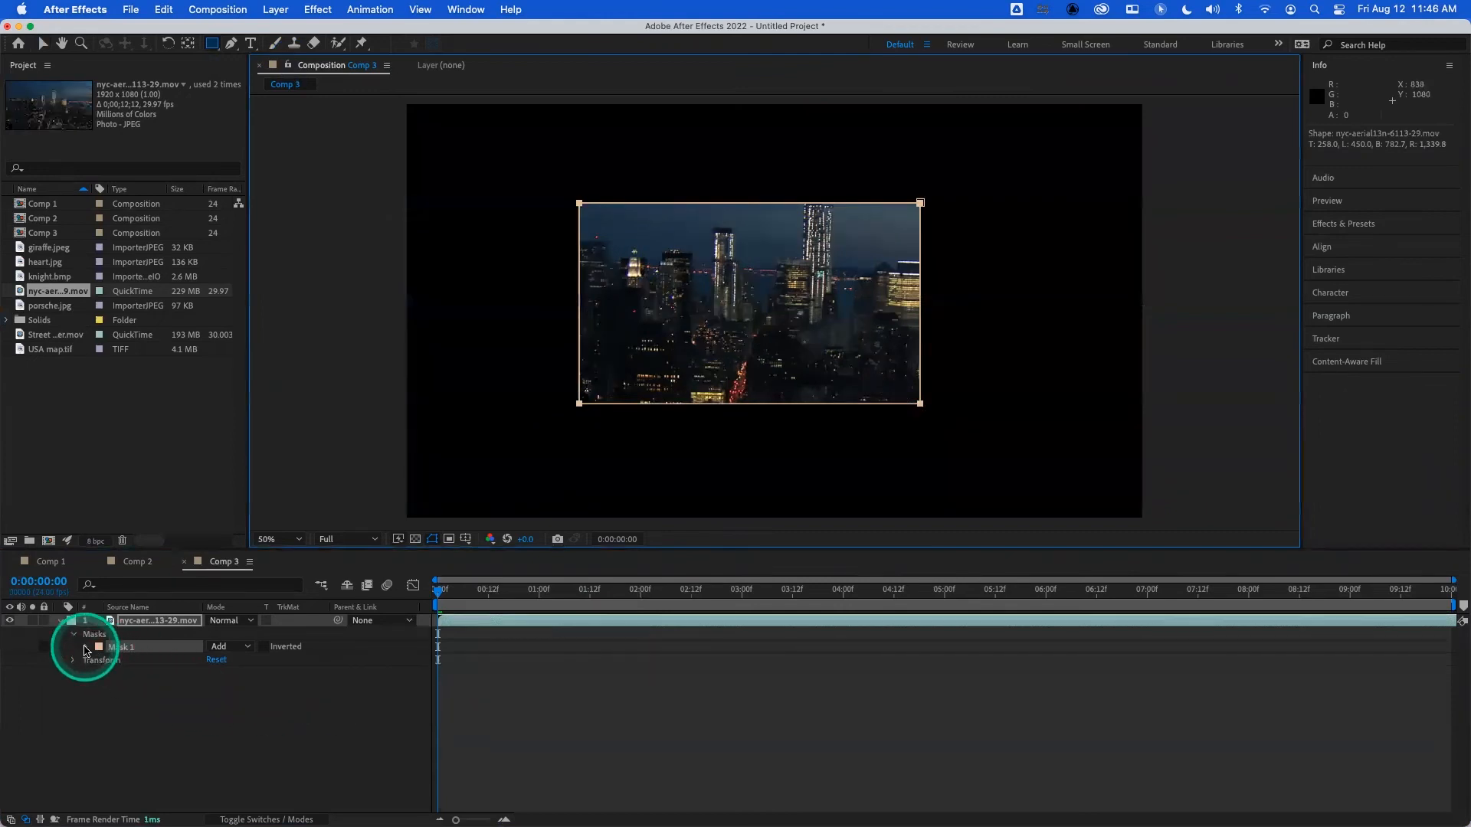
key("m")
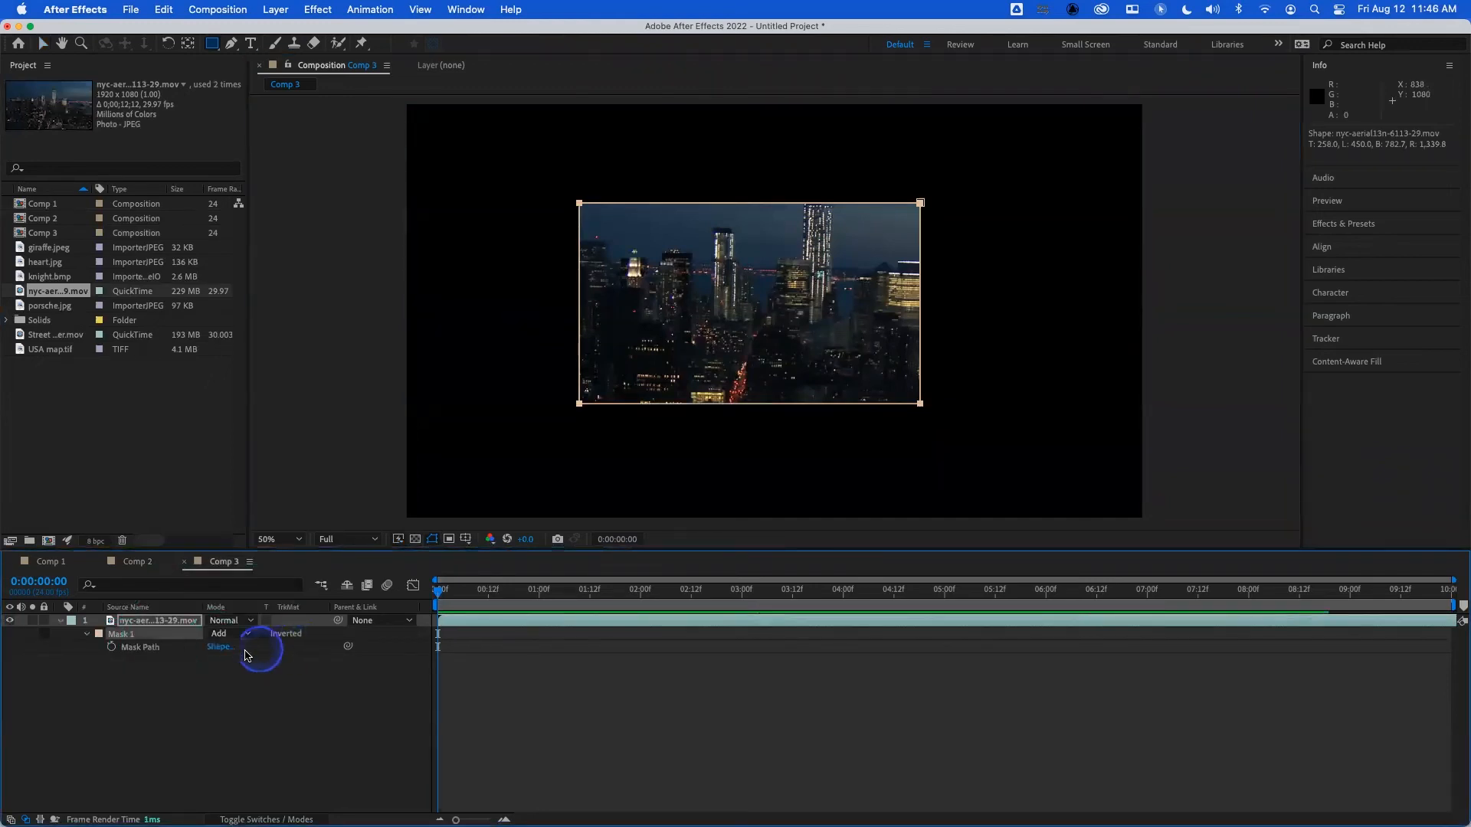
- Look at the numeric Mask Shape settings without changing them, and enable Mask Path keyframing at 0:00:00:00
left_click(217, 648)
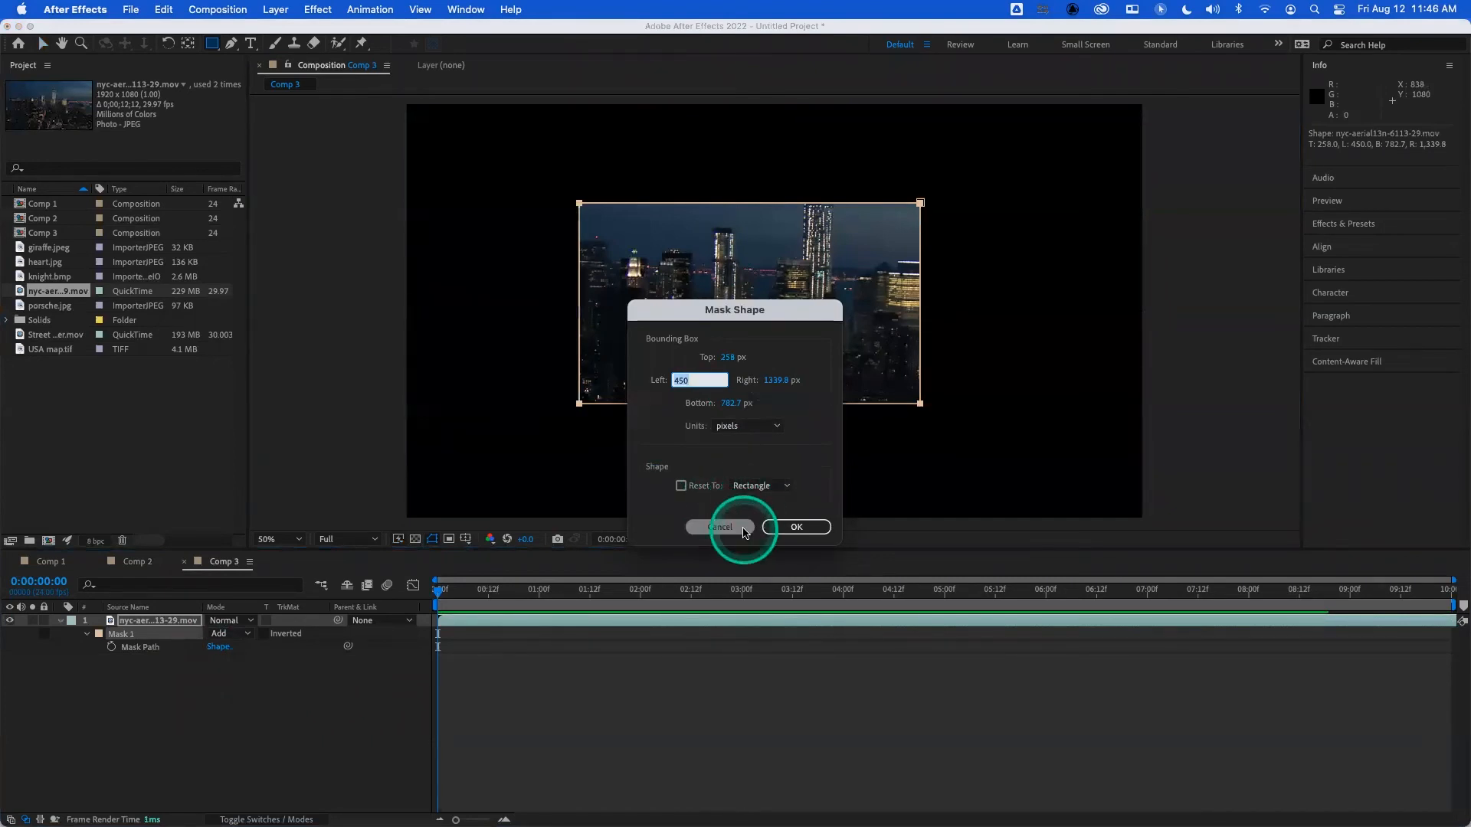
left_click(720, 527)
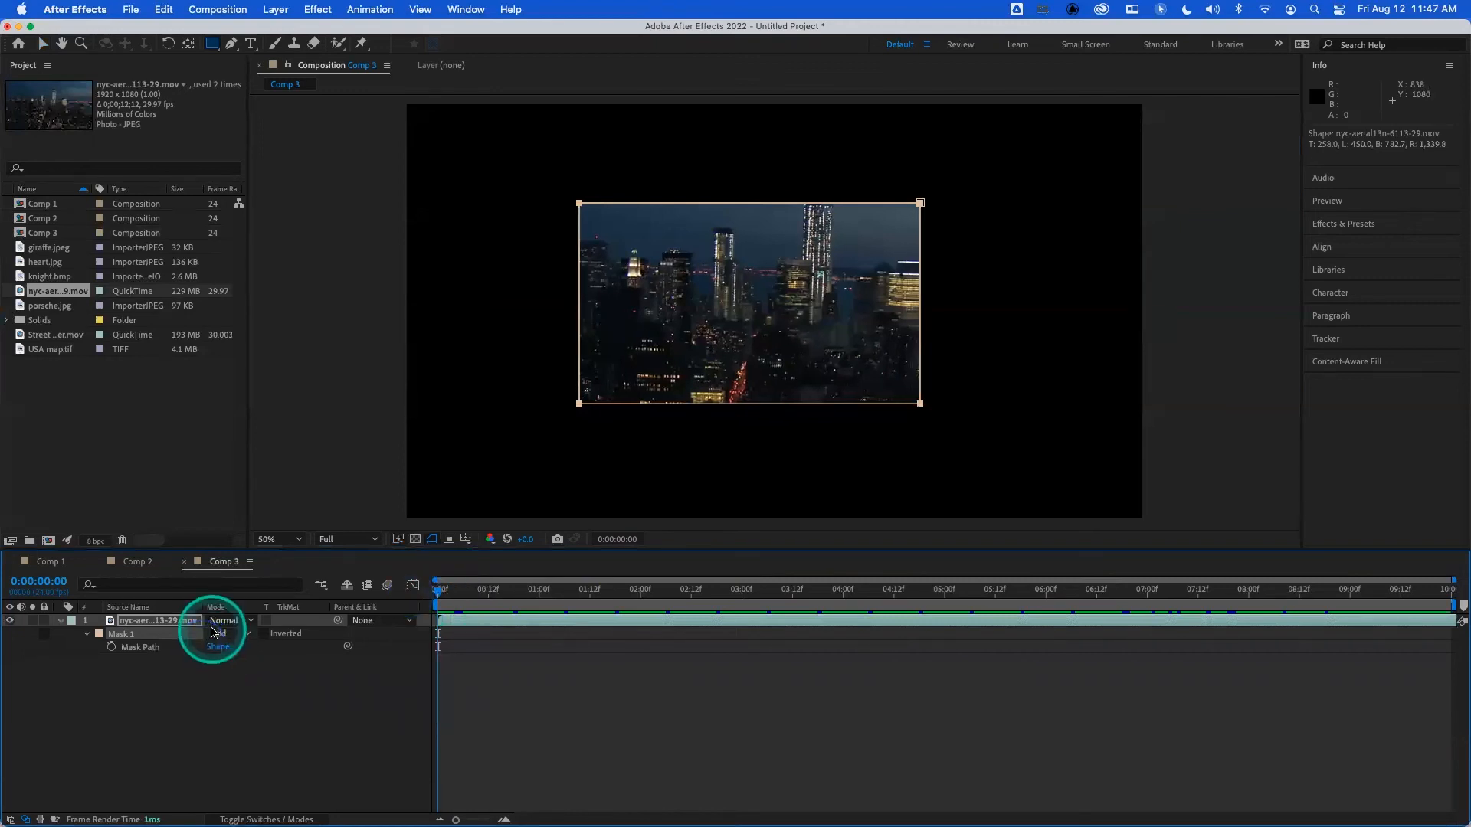
left_click(113, 649)
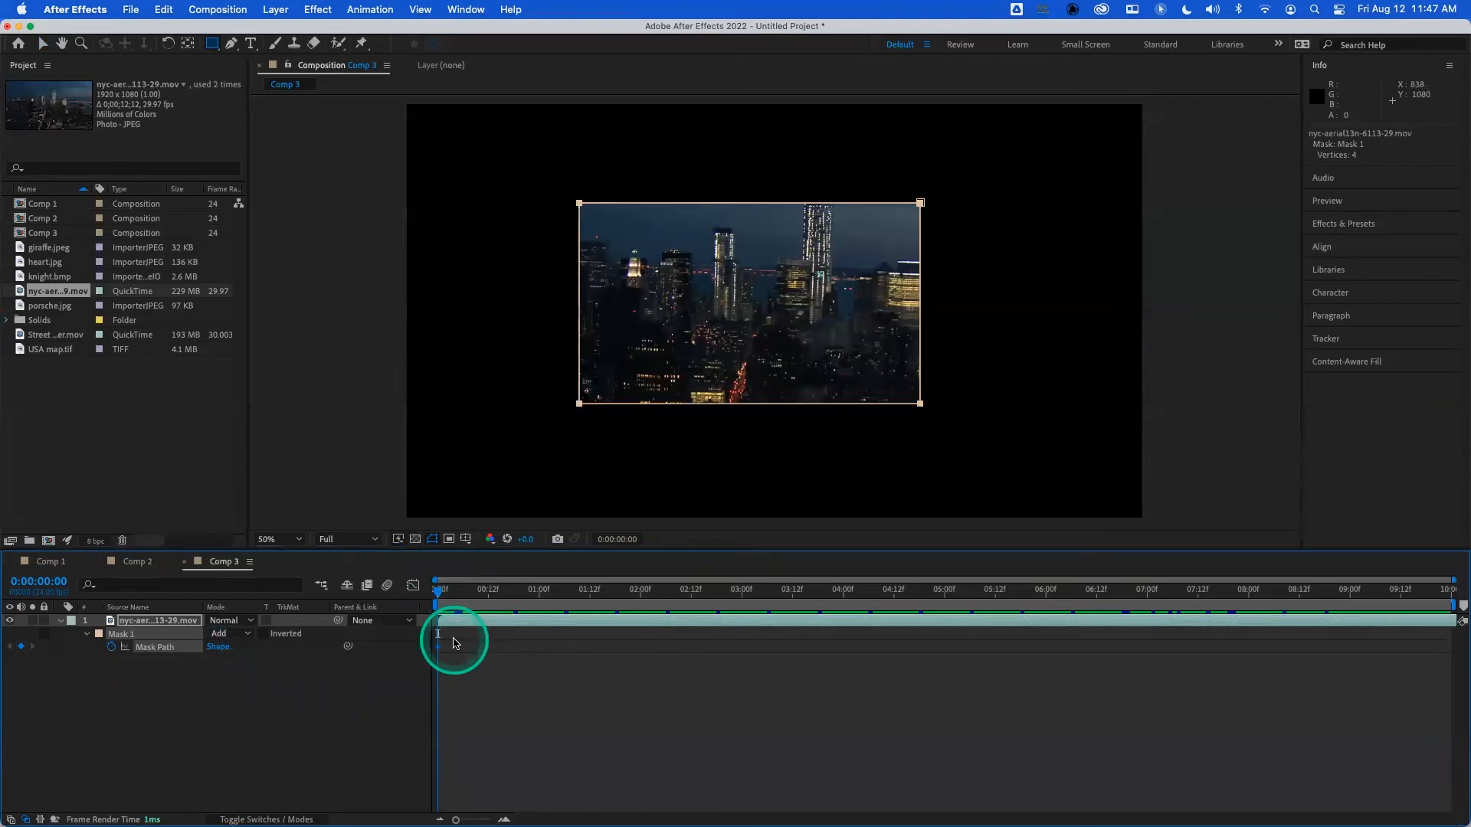
- Keyframe the mask path at 1 second by moving only its lower-left vertex straight down, and preview the animation from the start
left_click(538, 594)
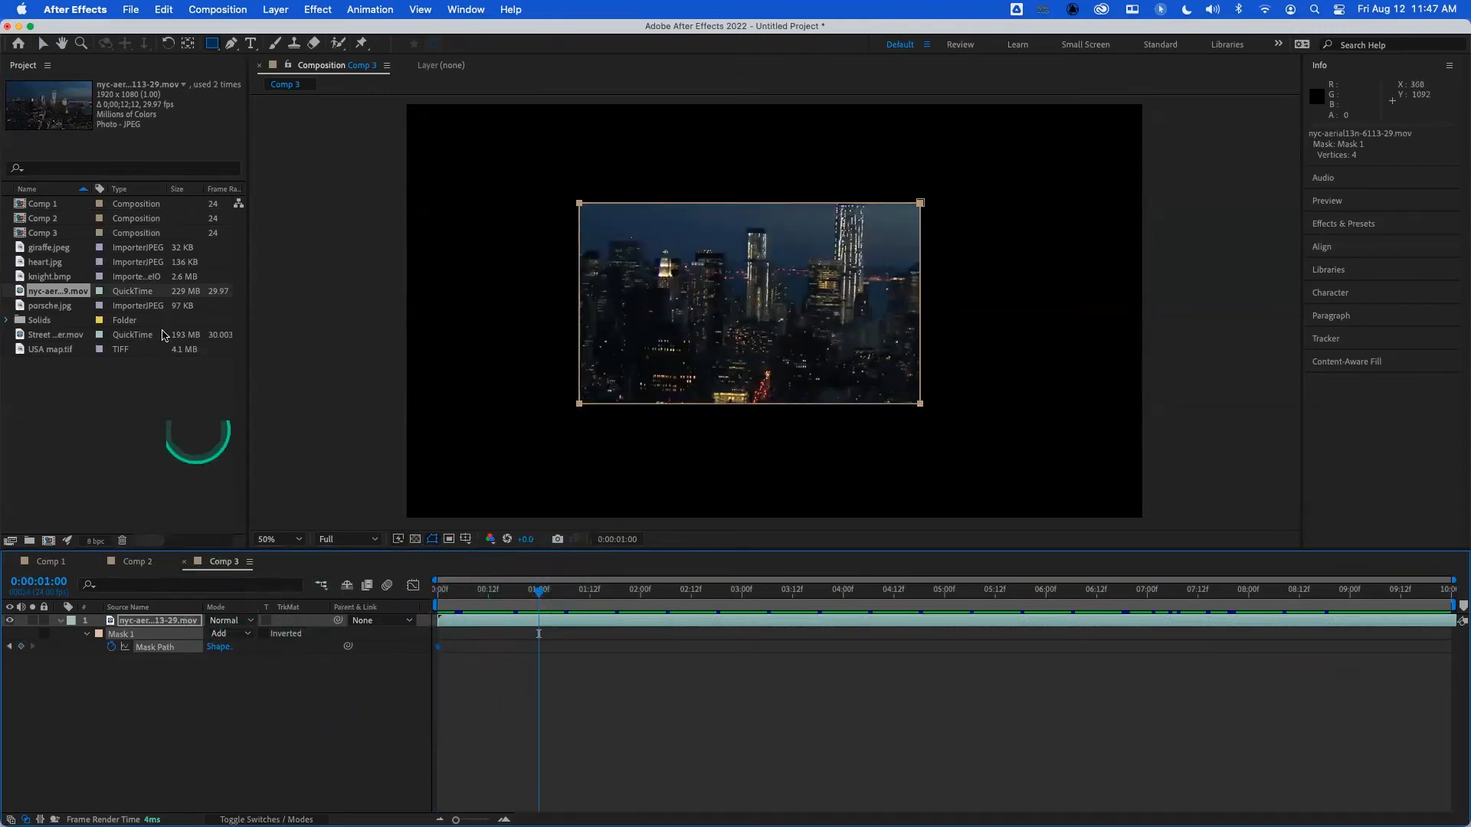
left_click(41, 44)
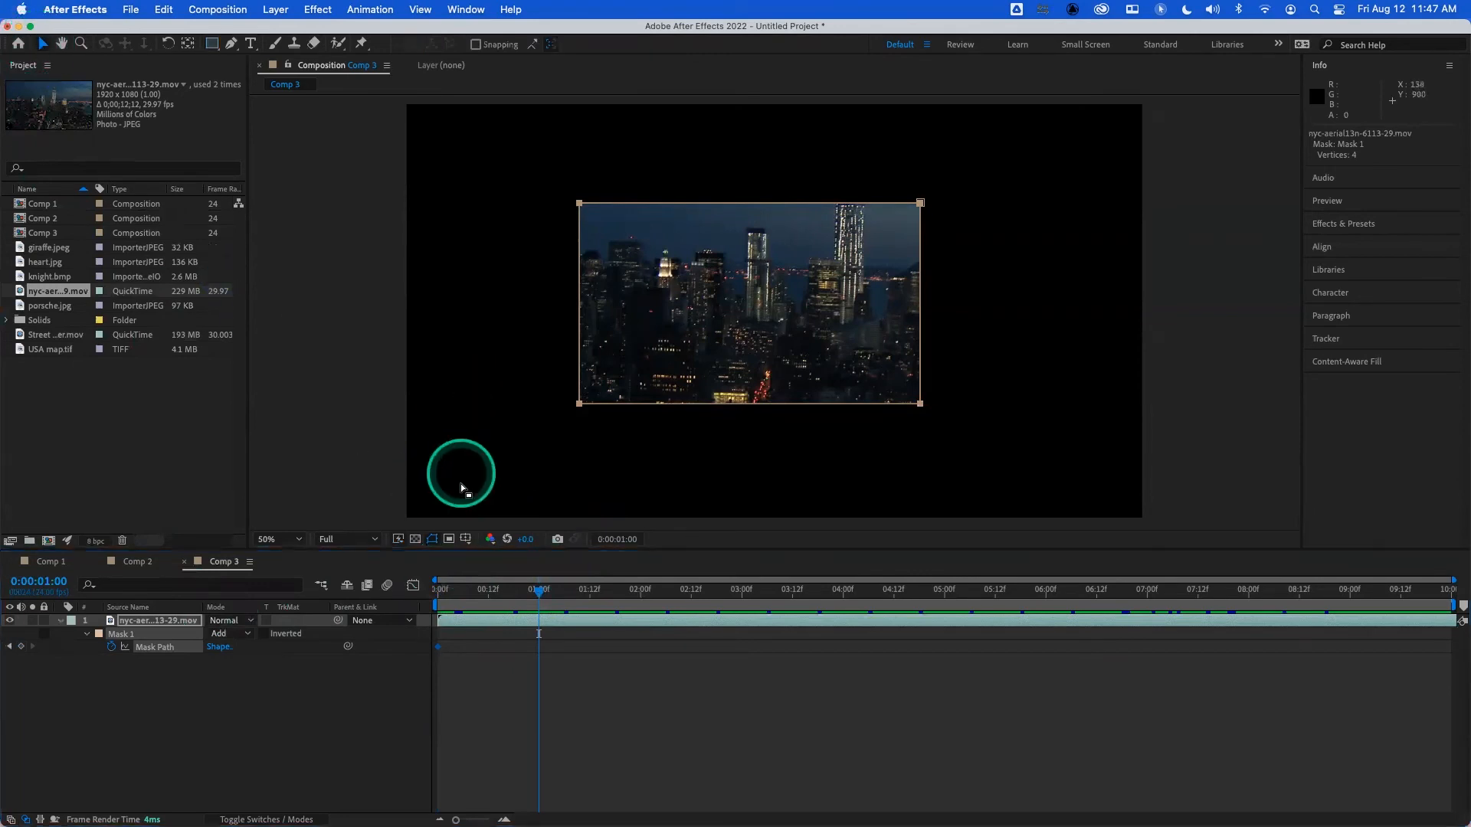
left_click(588, 310)
left_click(580, 404)
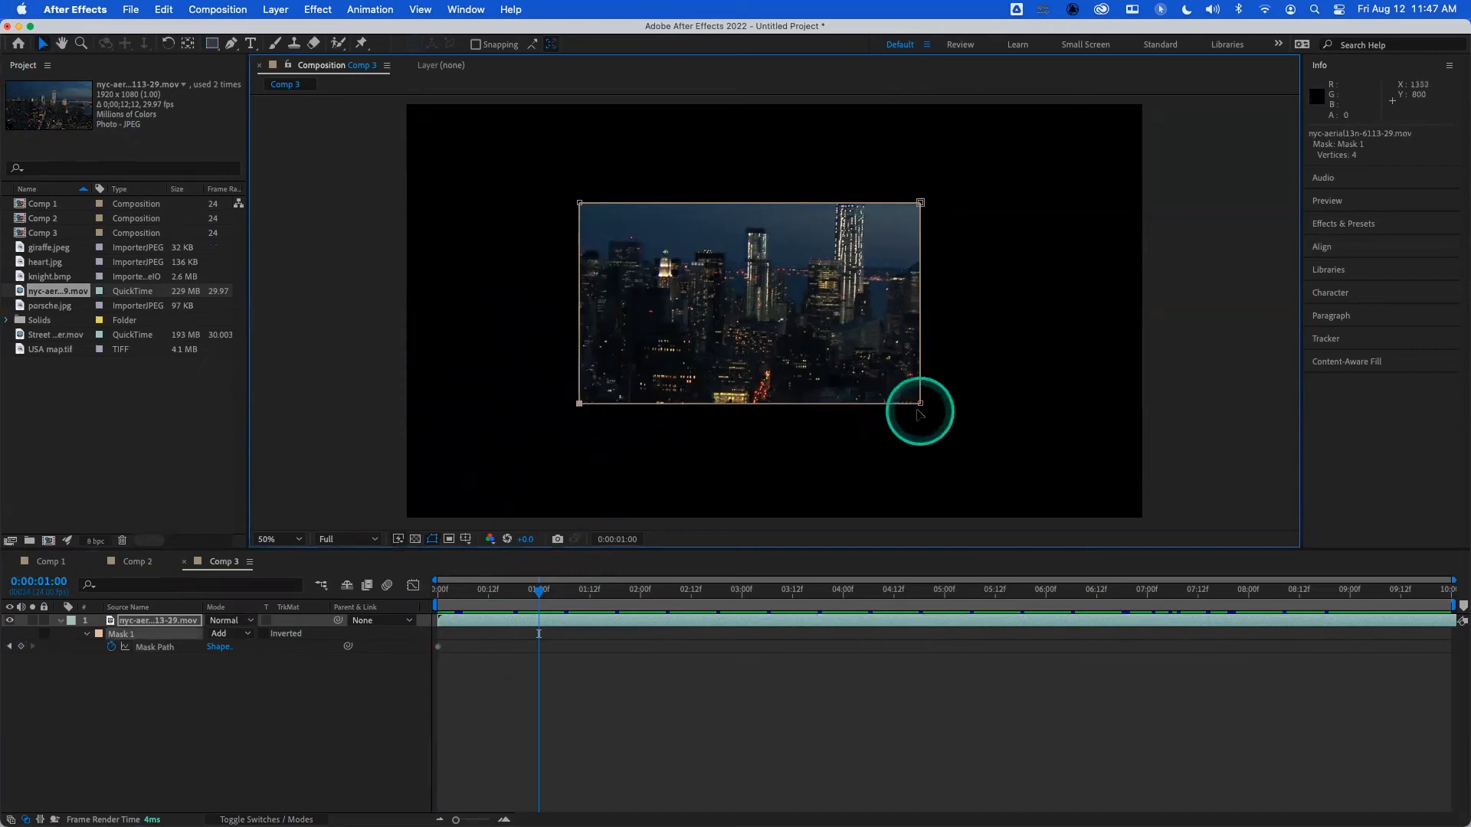
left_click_drag(580, 404, 580, 498)
left_click_drag(536, 589, 380, 607)
key("space")
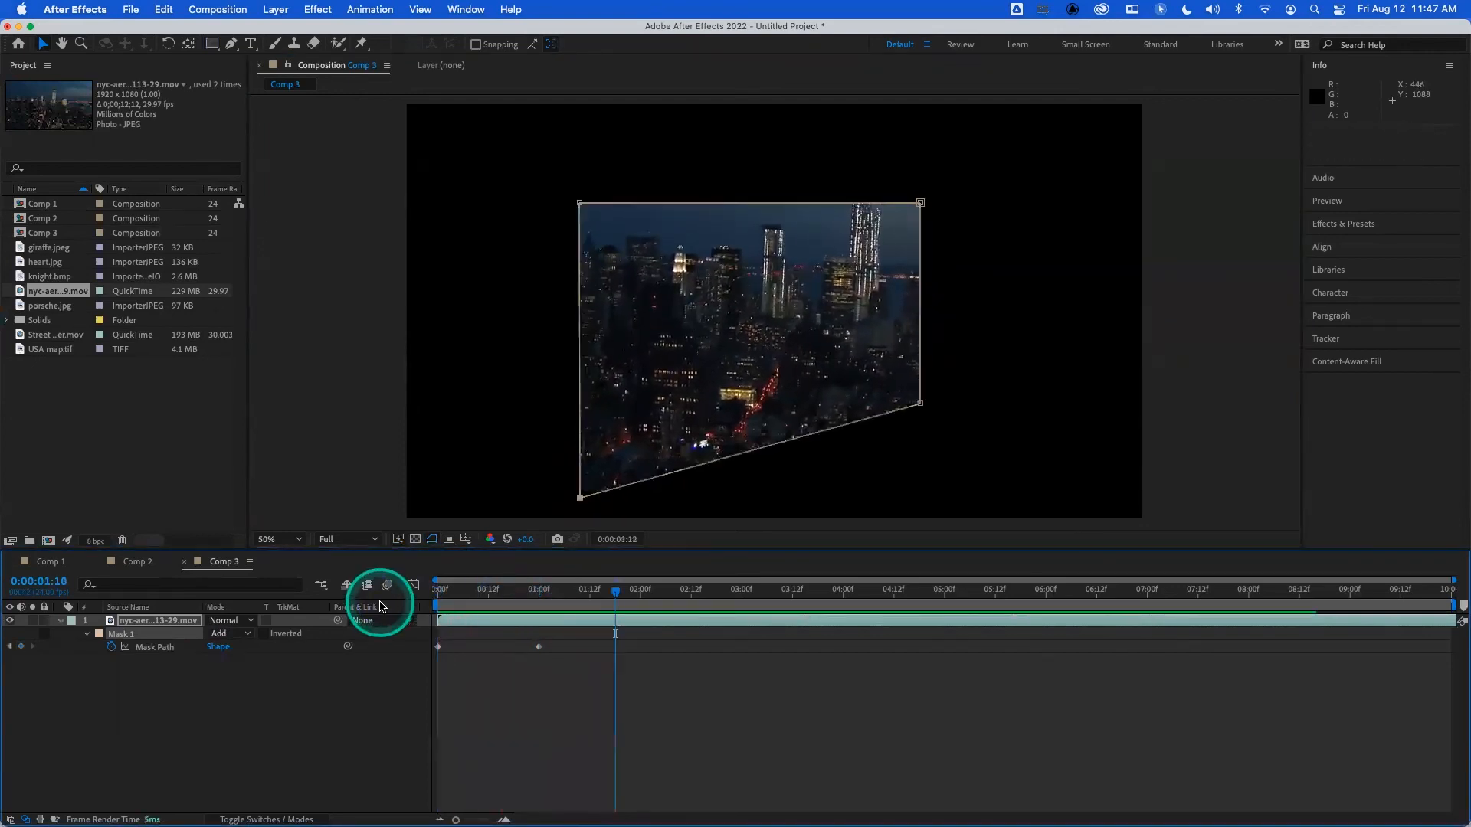
- Keyframe the mask path at 2:00, 2:23 and 4:00 by moving its lower-right, upper-left and upper-right vertices respectively, and preview the animation
left_click(639, 596)
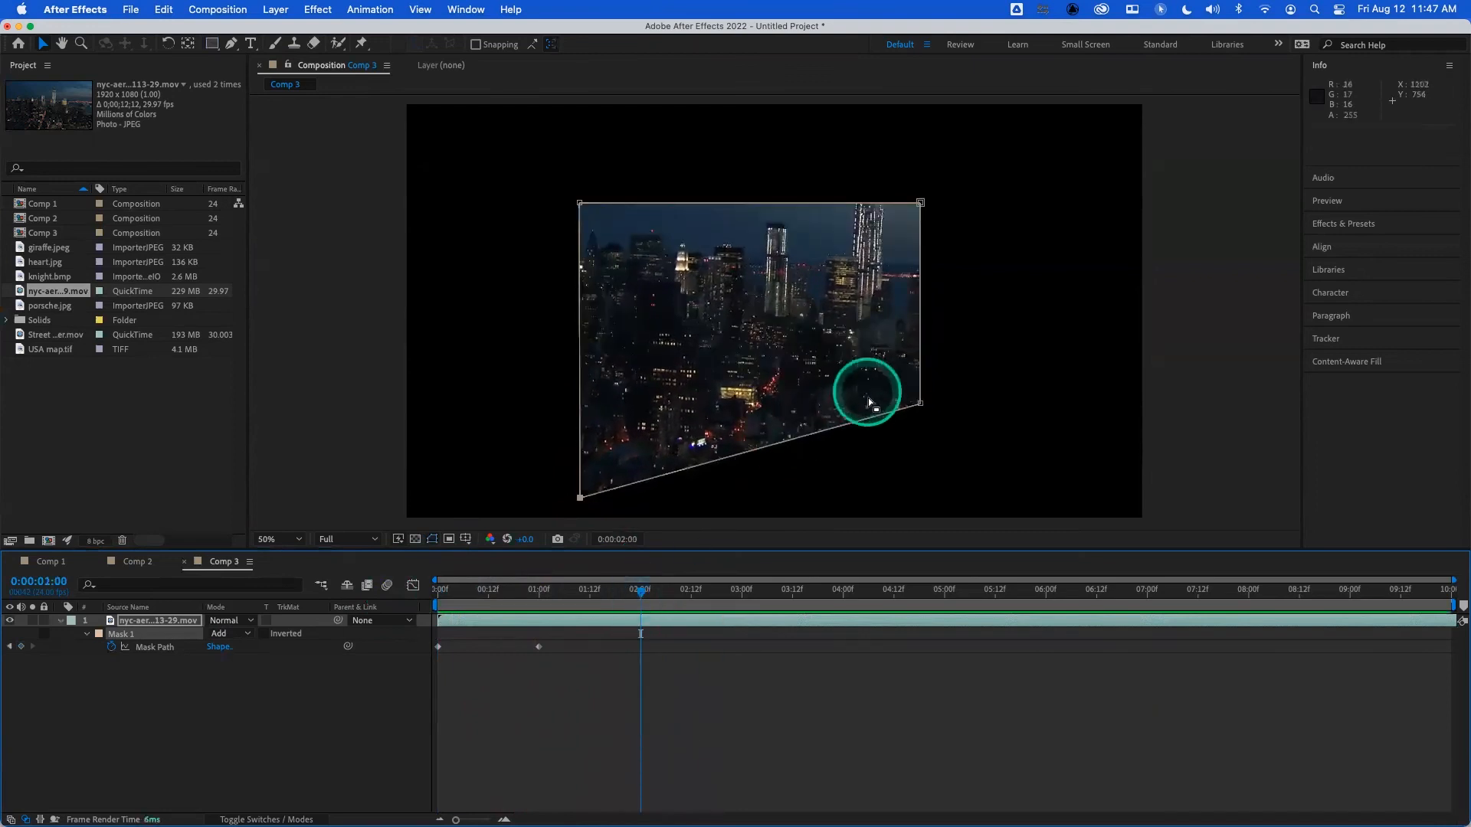
left_click_drag(923, 405, 779, 338)
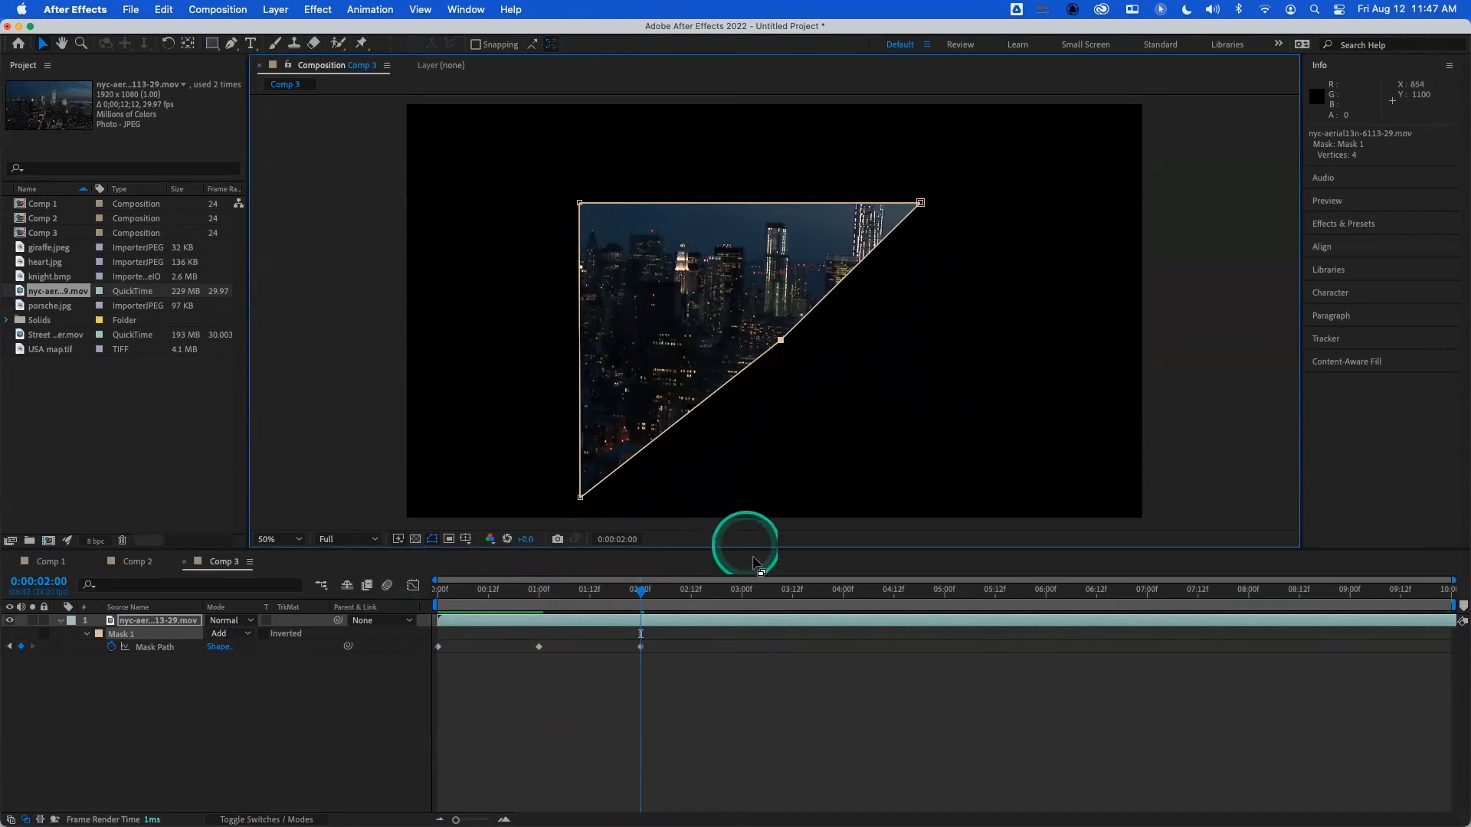
left_click(739, 597)
left_click_drag(579, 203, 831, 424)
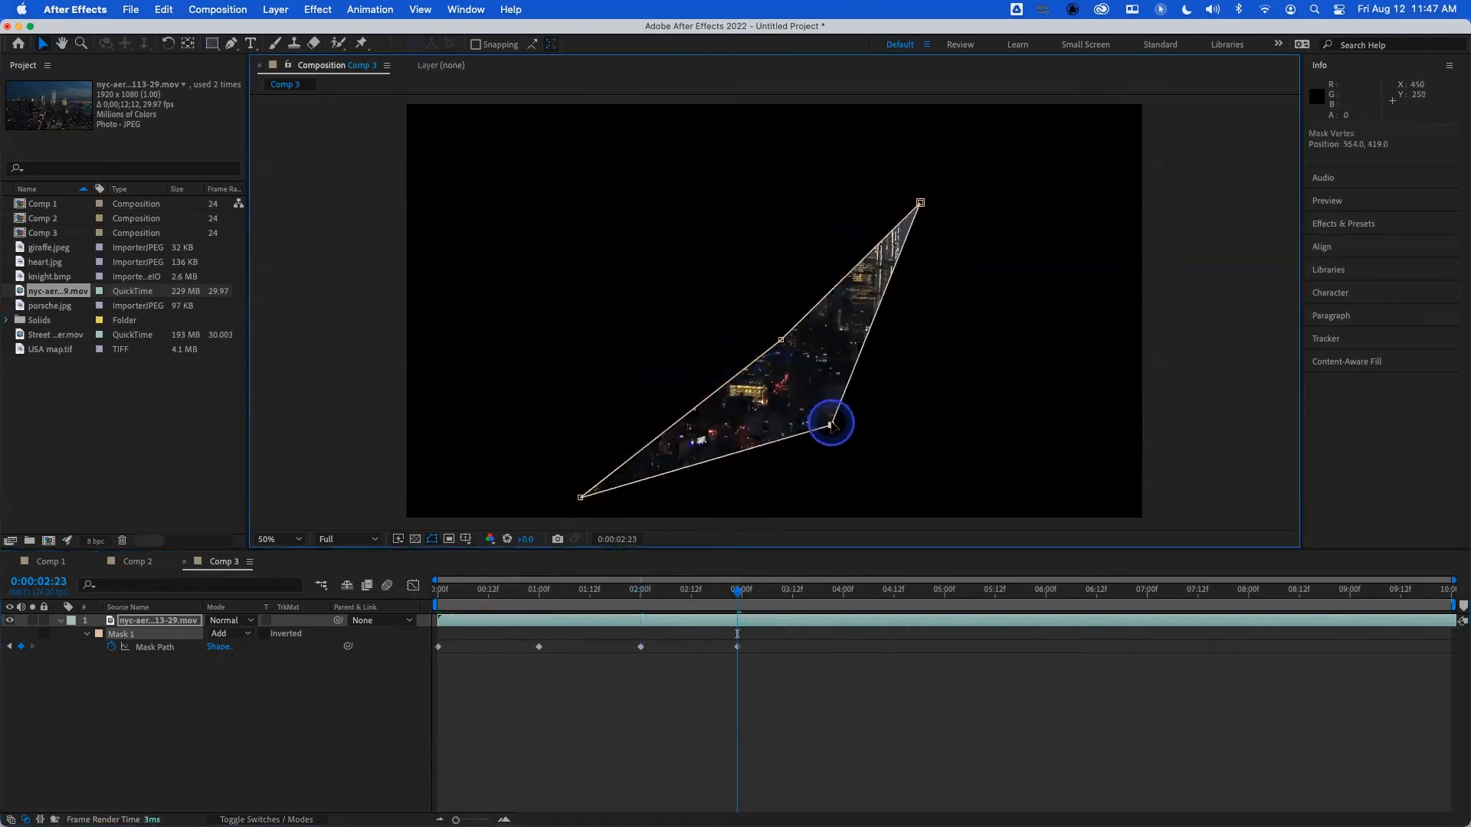
left_click(843, 595)
left_click_drag(920, 203, 626, 230)
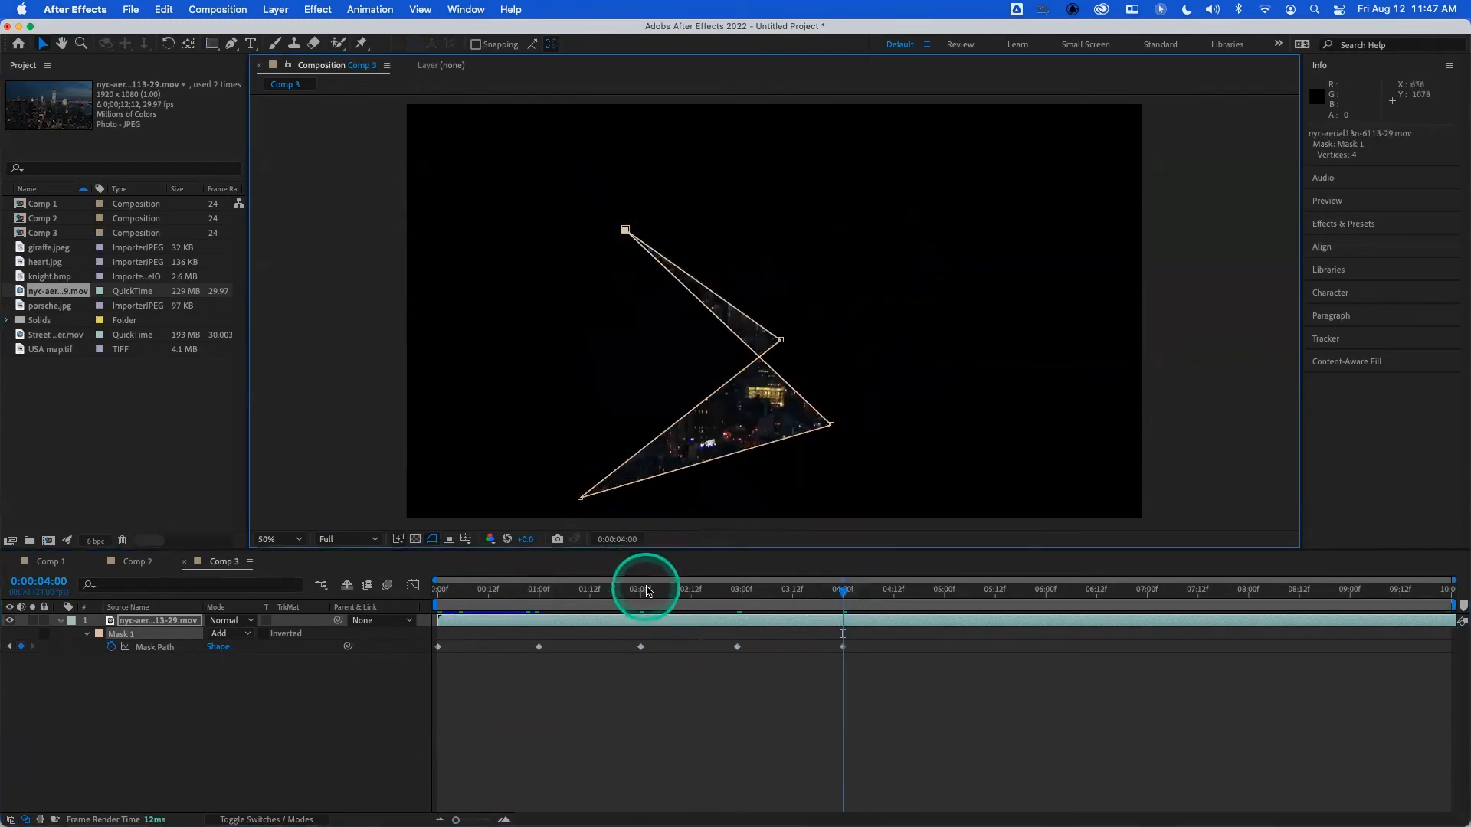
left_click(441, 597)
key("space")
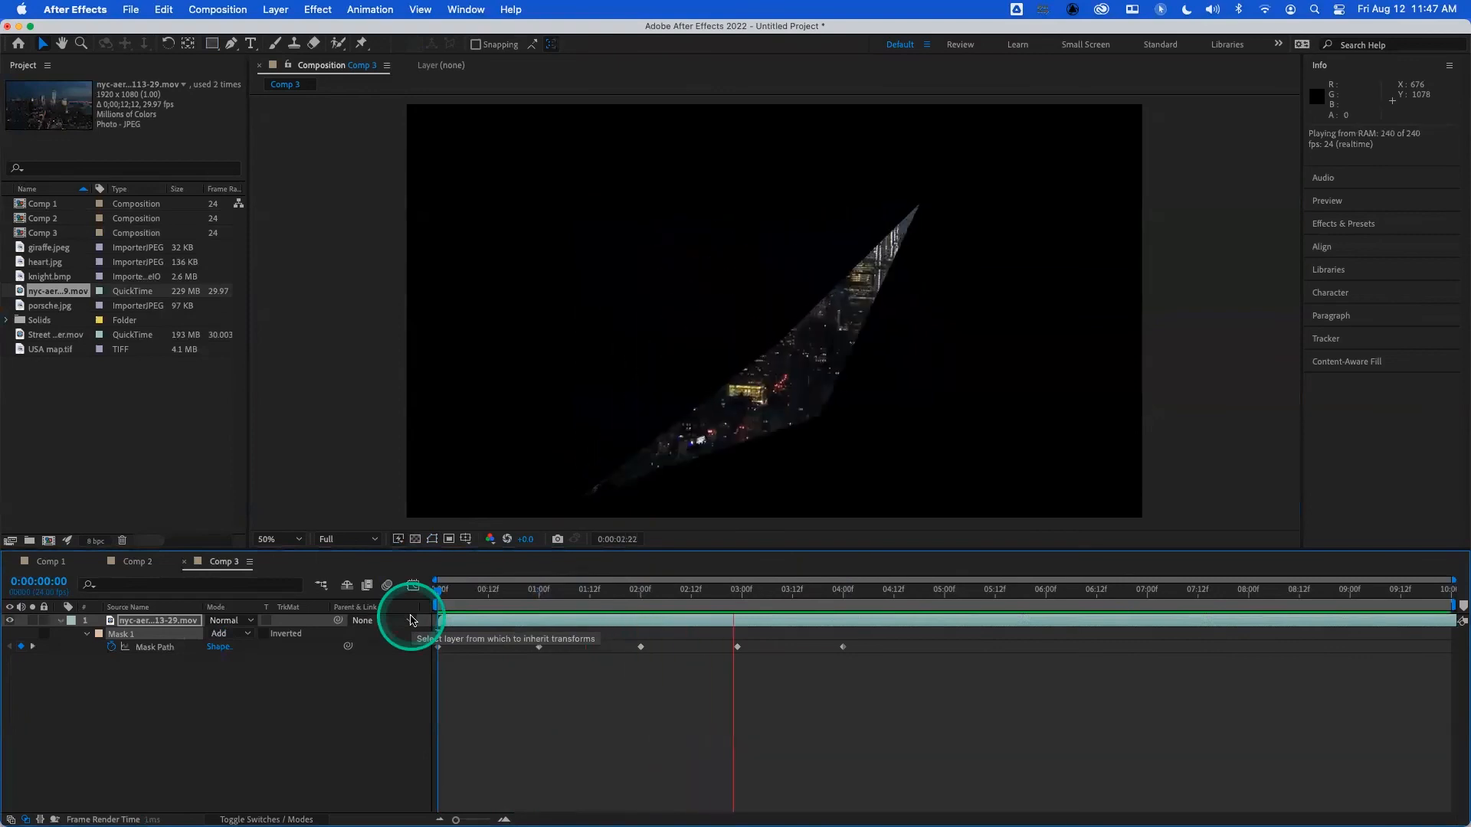
left_click(398, 605)
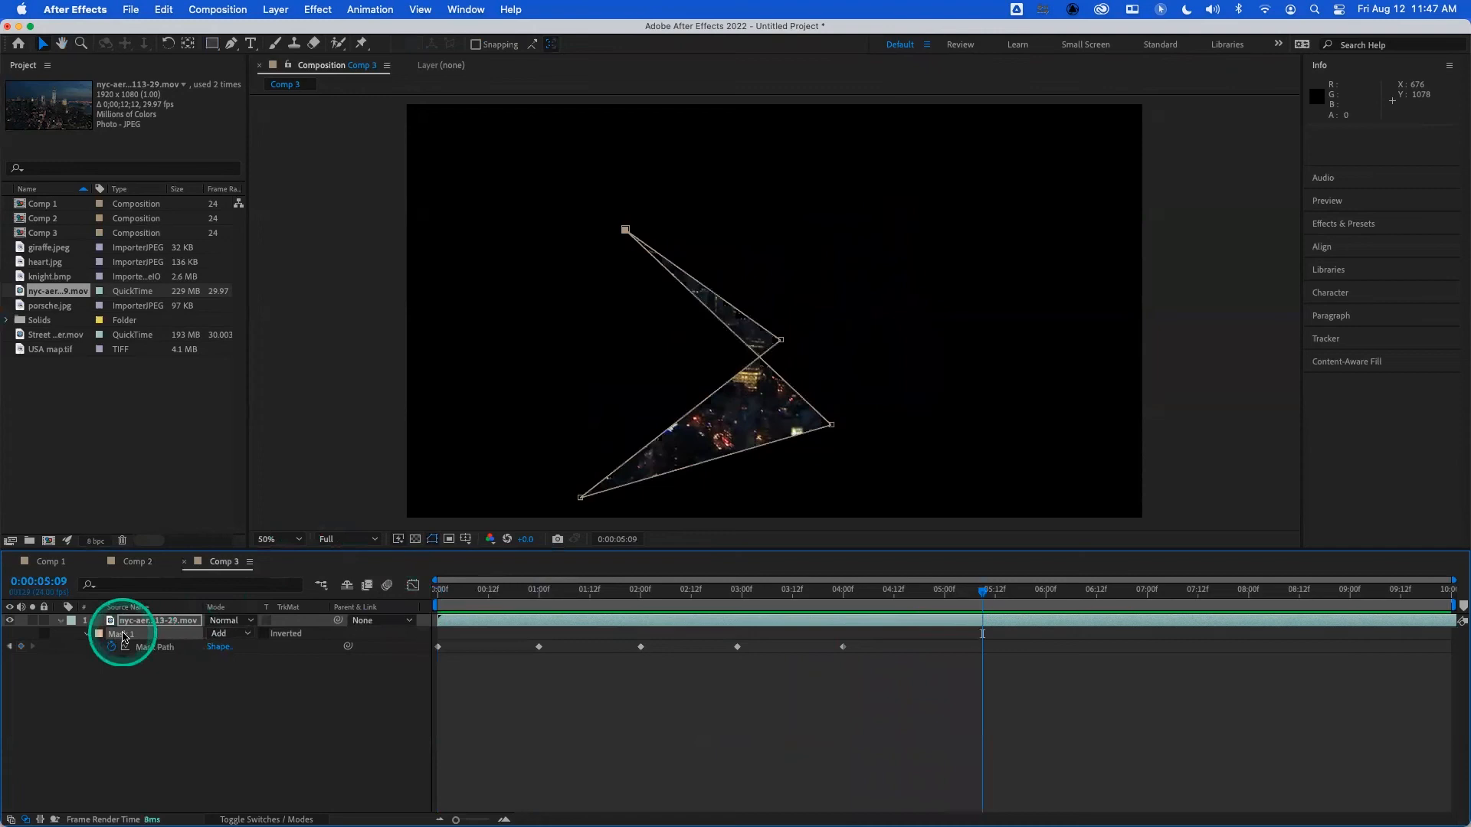
- Delete a vertex from the animated mask path, and delete the entire mask from the city footage layer
key("Delete")
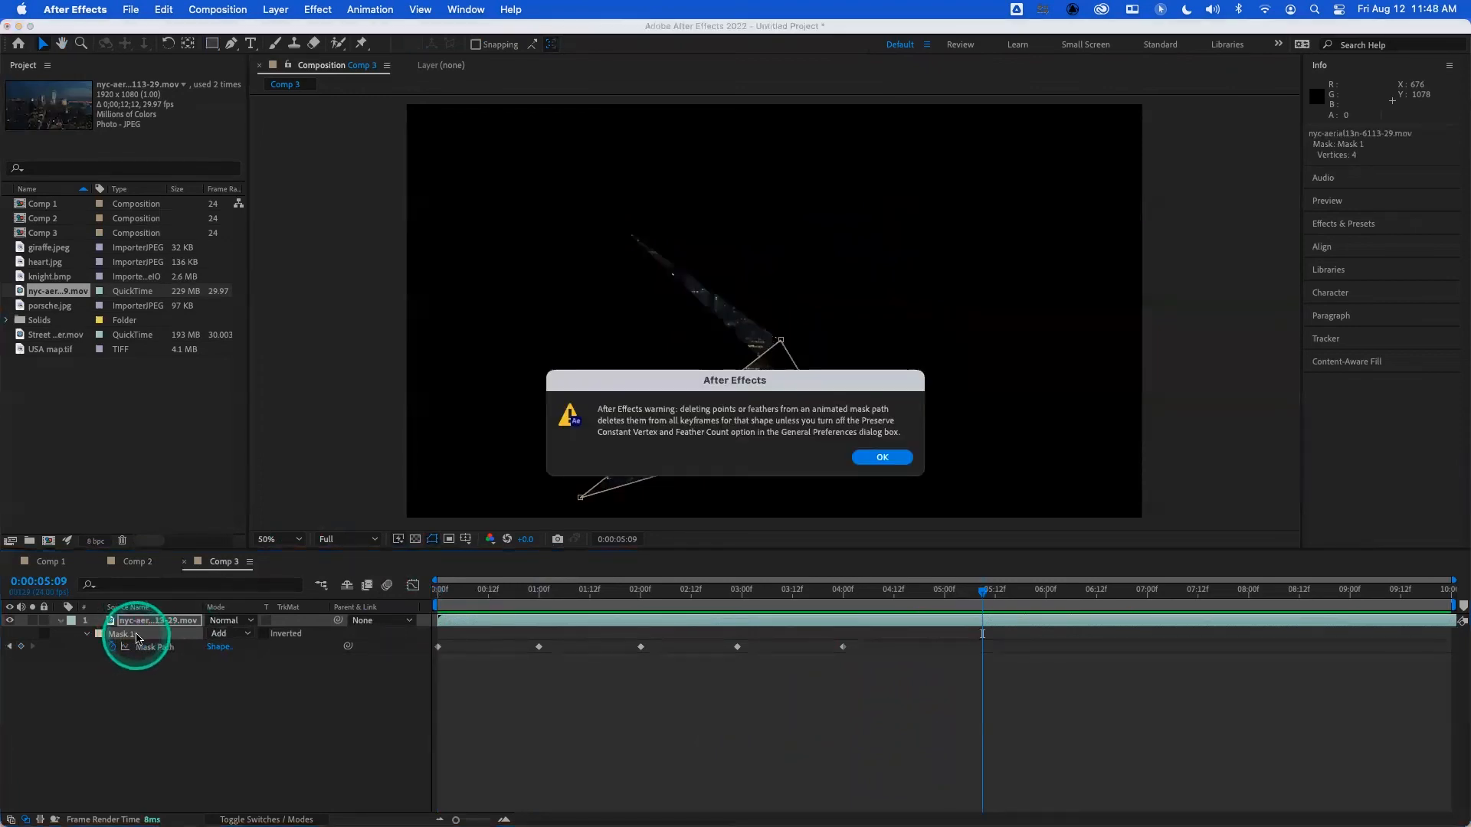
left_click(885, 458)
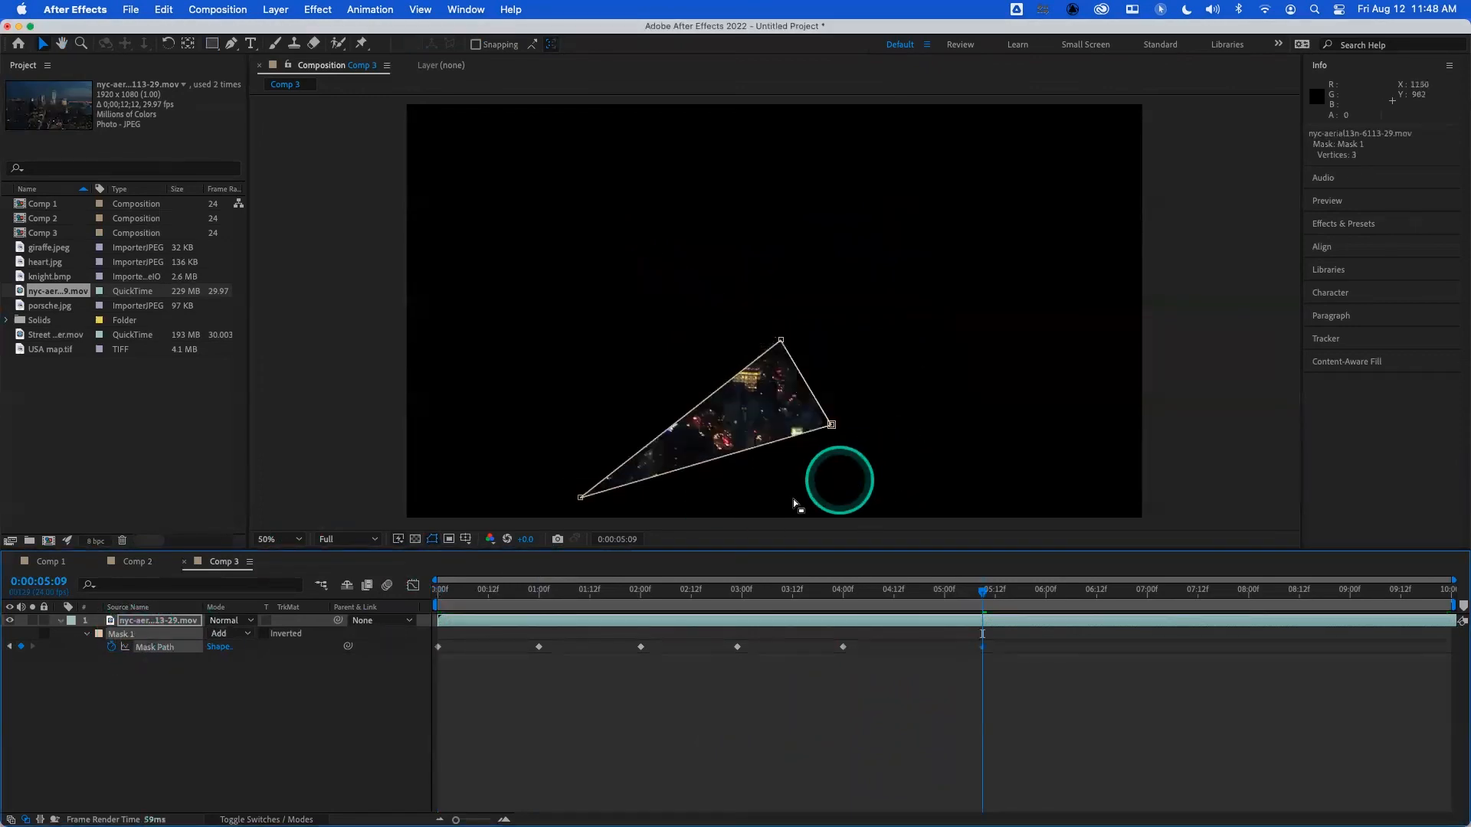
left_click(121, 635)
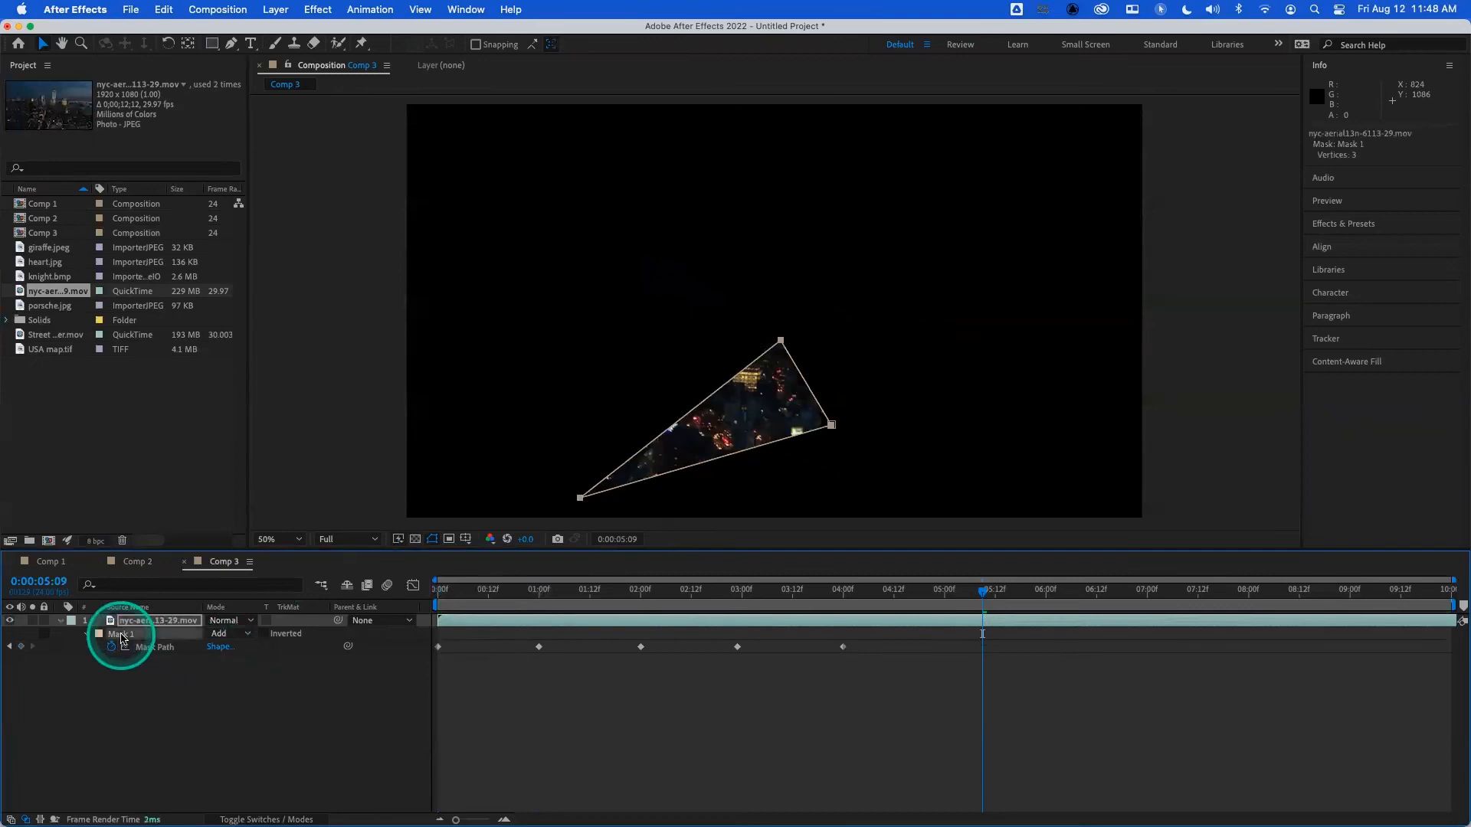
key("Delete")
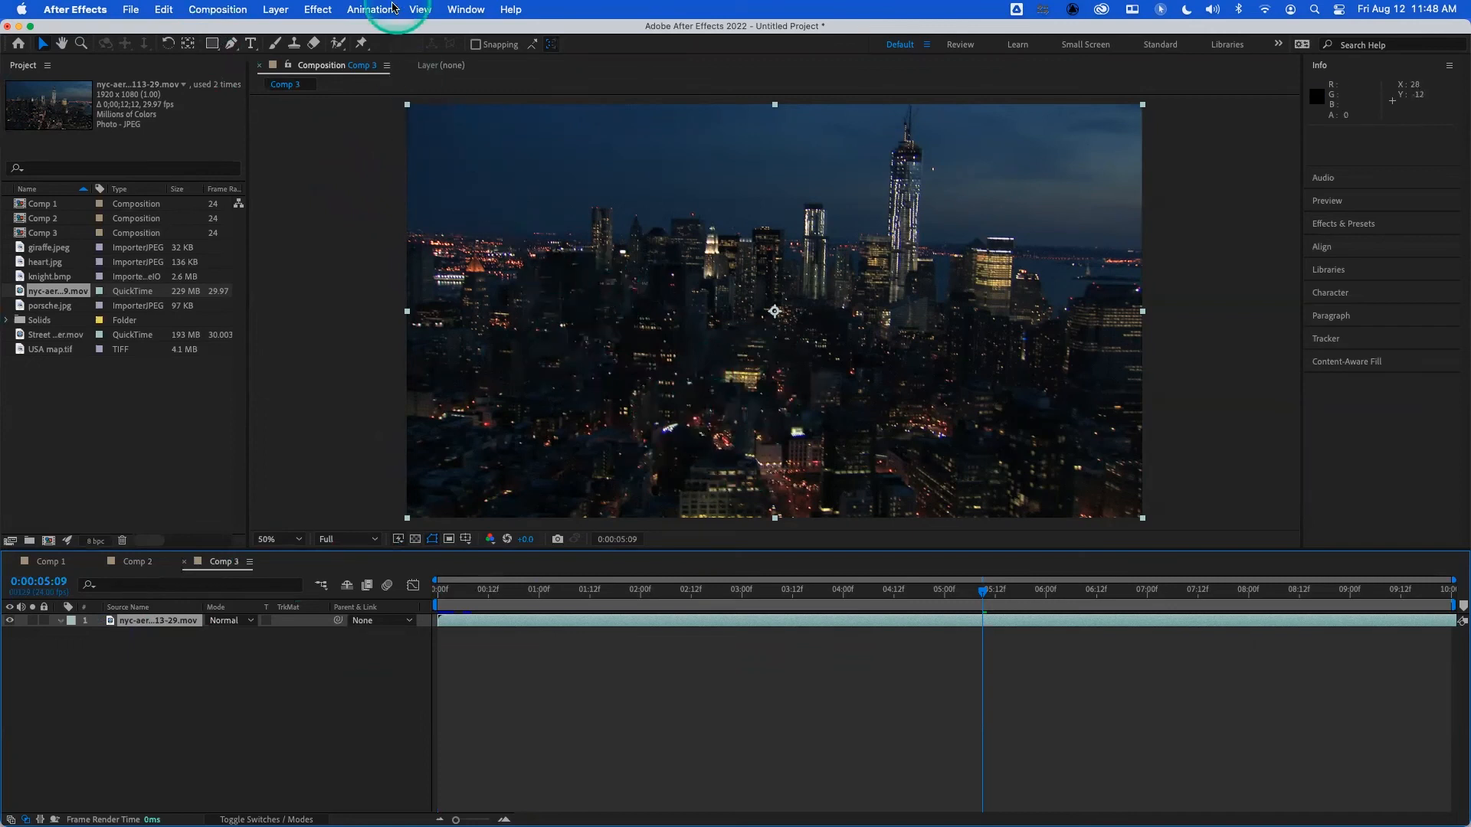
- Add a full-frame rectangular mask to the city footage layer and show its mask path at 0:00:01:00
left_click(153, 622)
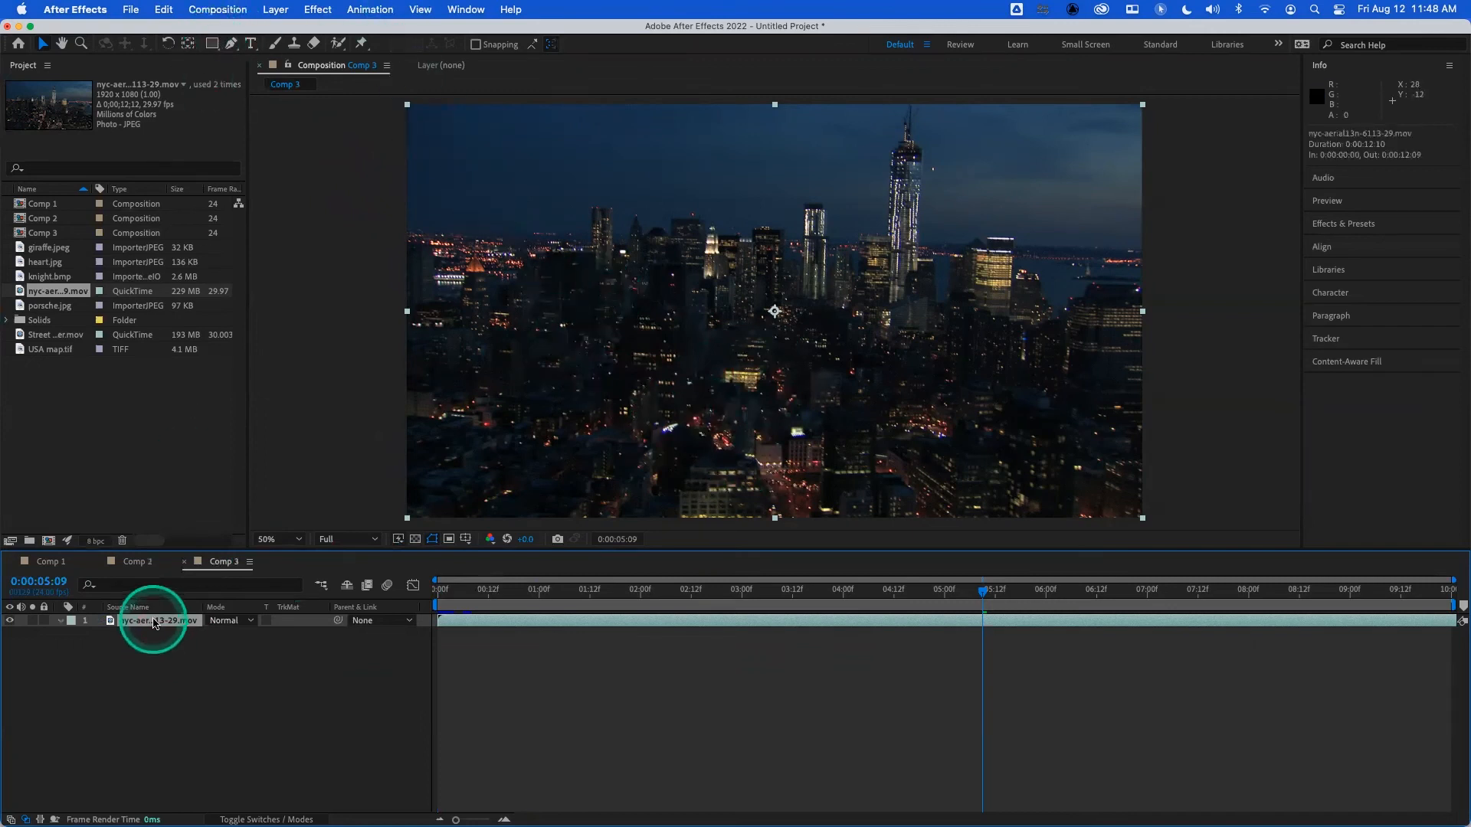
double_click(211, 44)
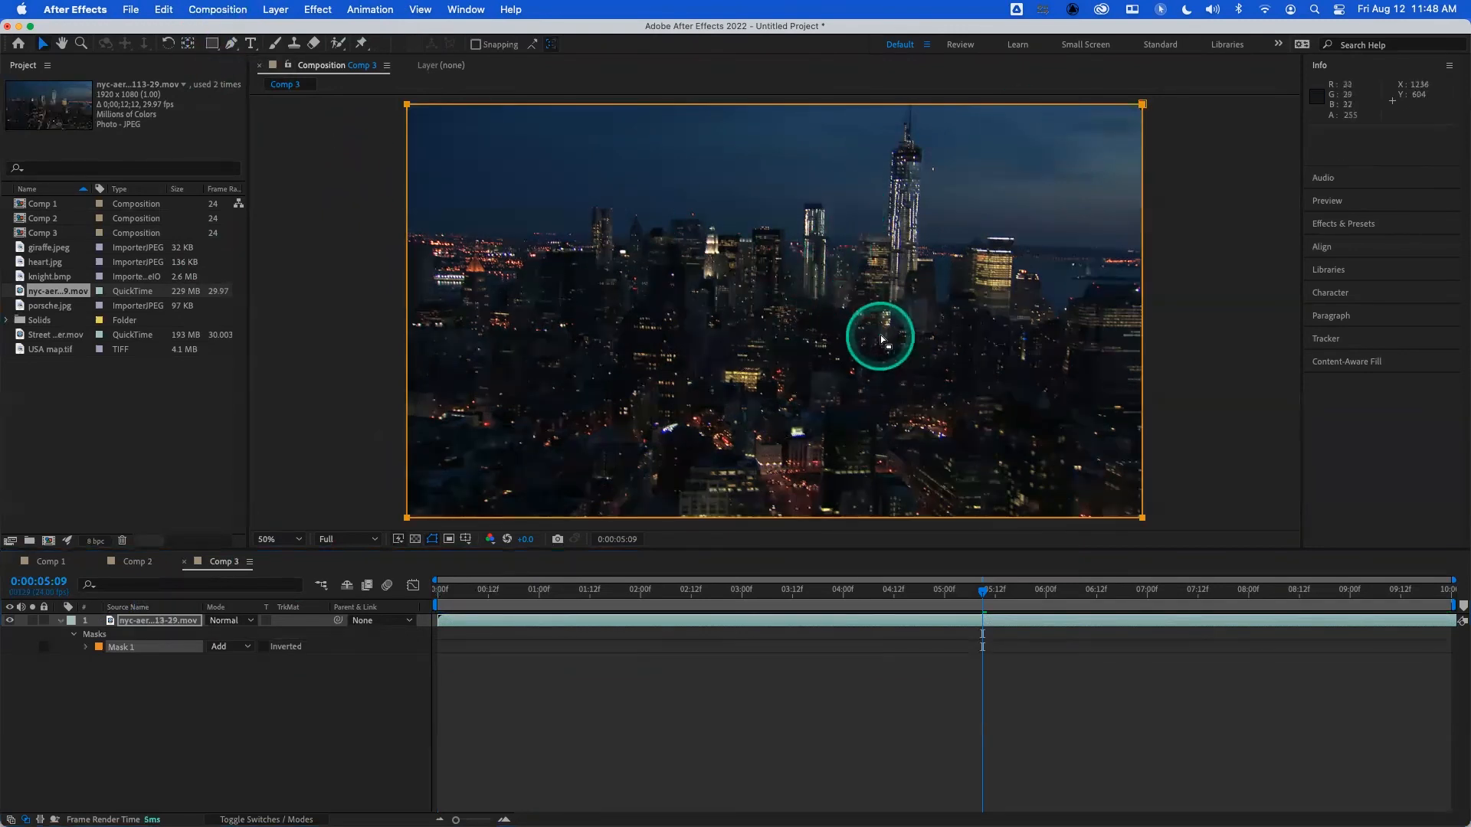
left_click(539, 594)
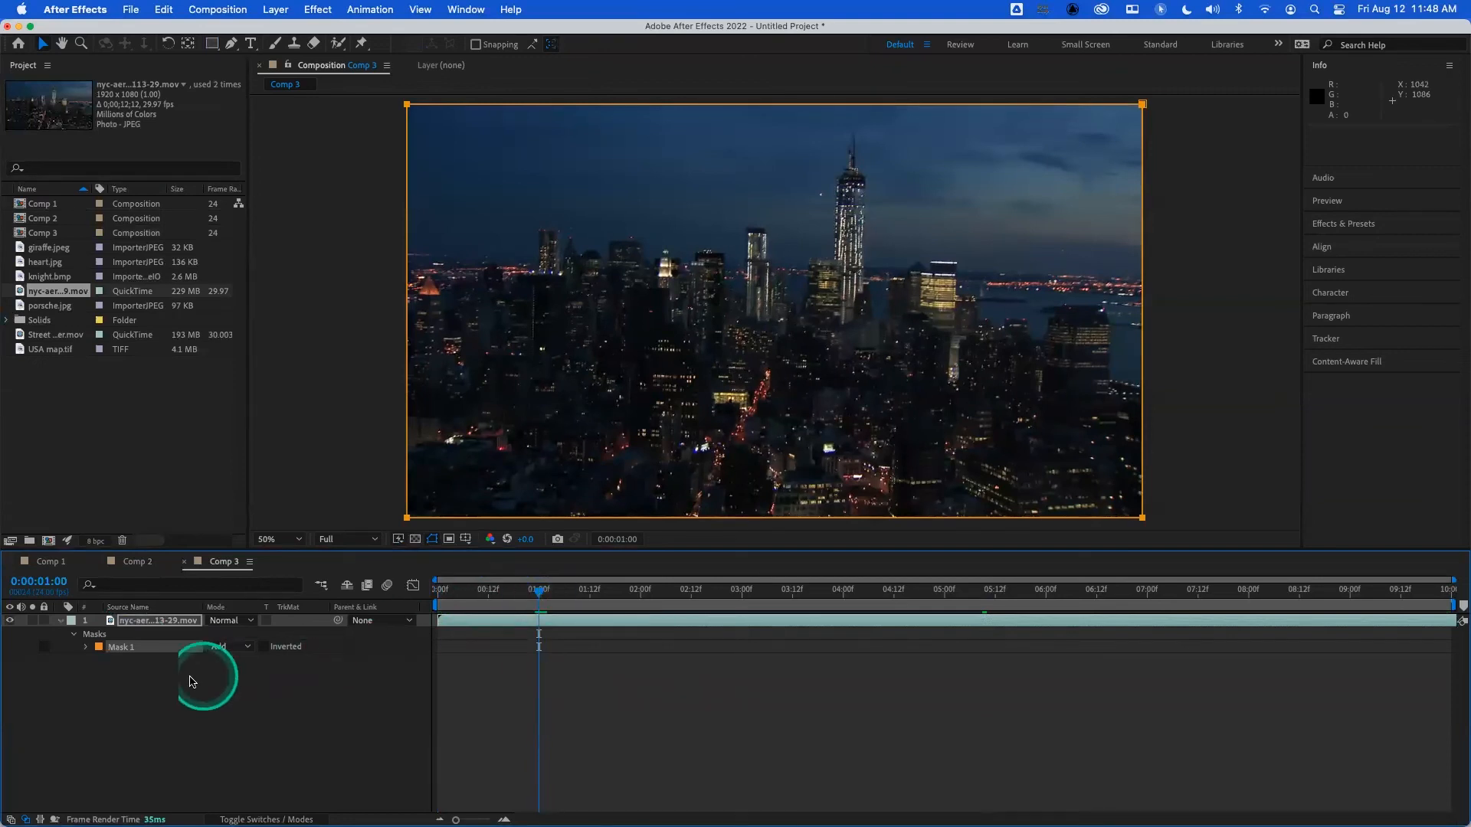
key("m")
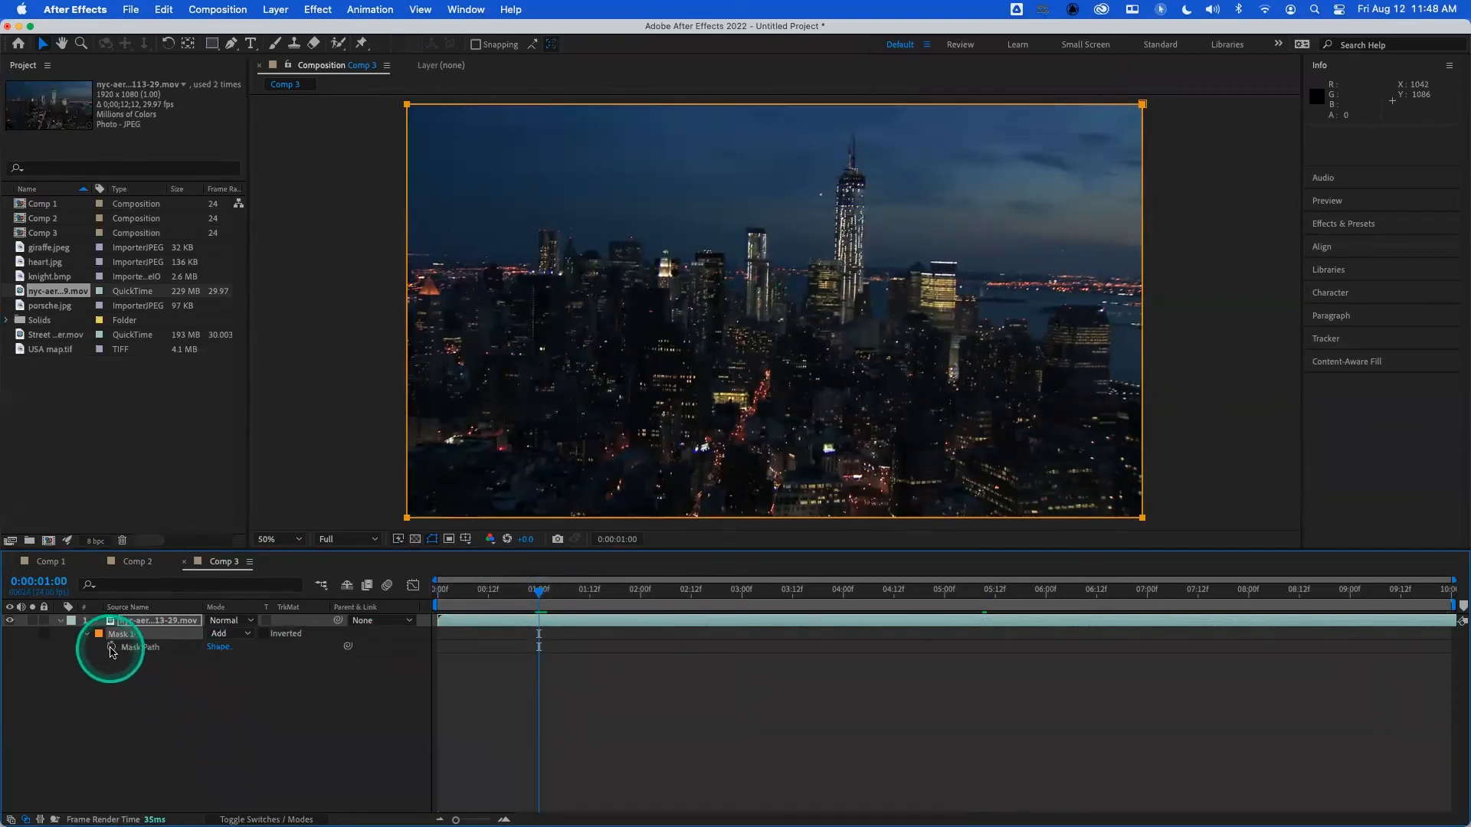
- Keyframe the full-frame mask path at 0:00:01:00, collapse its right edge past the frame's left edge at 0:00:00:00, and preview the wipe
left_click_drag(468, 596, 428, 589)
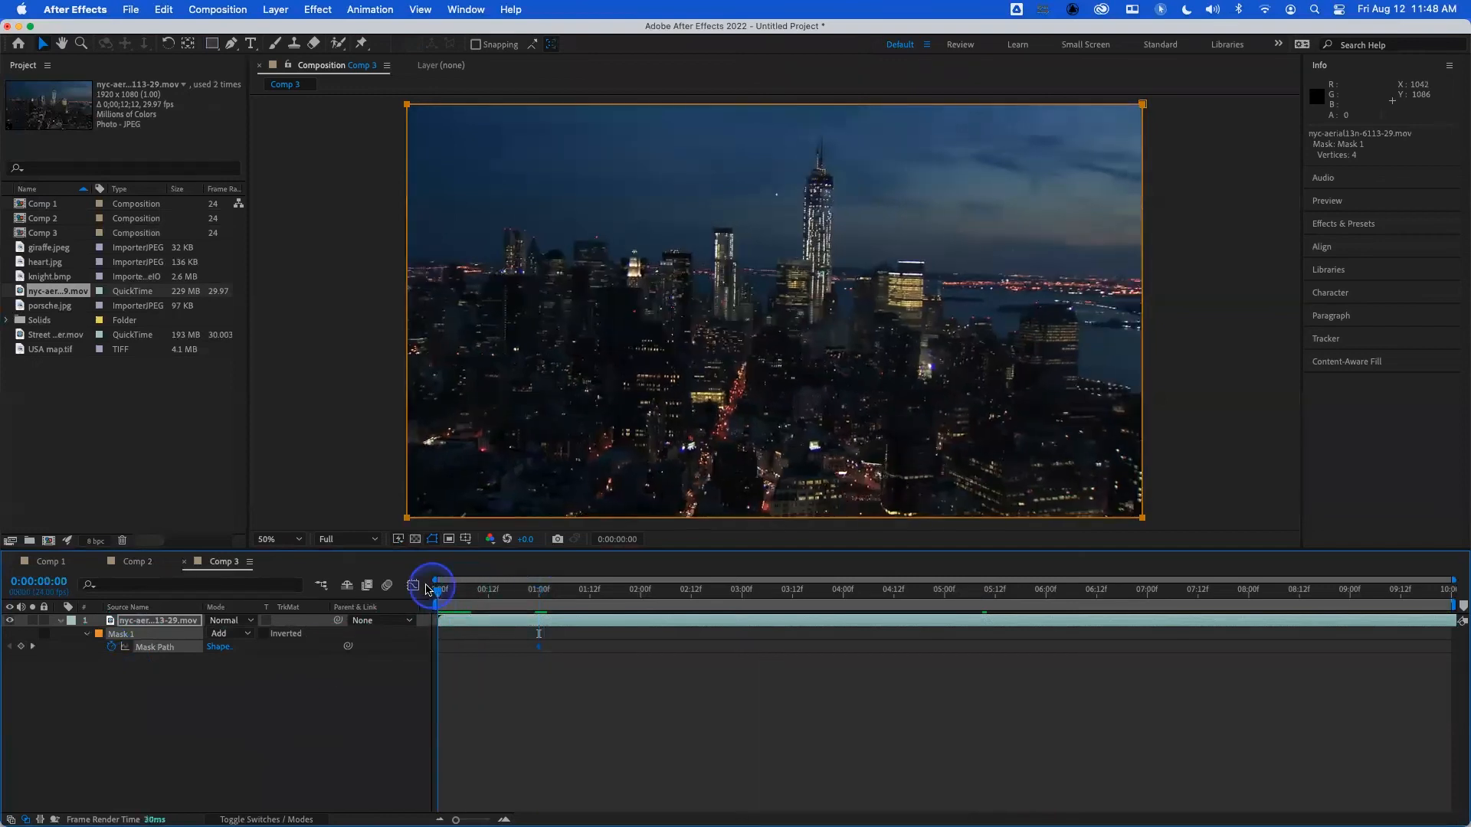
left_click(1192, 302)
left_click(1142, 103)
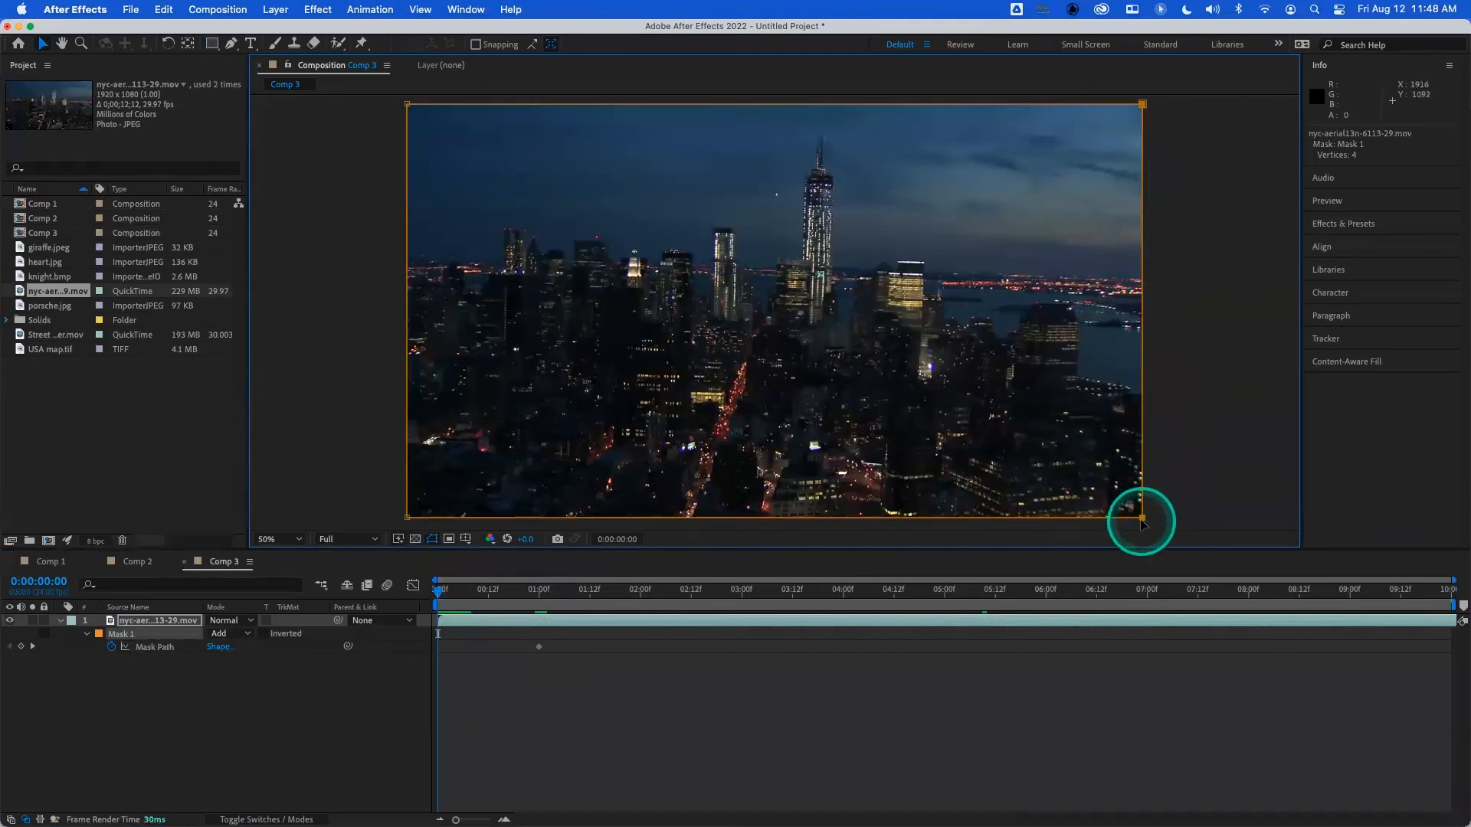
left_click_drag(1143, 519, 394, 525)
left_click(459, 666)
left_click(440, 589)
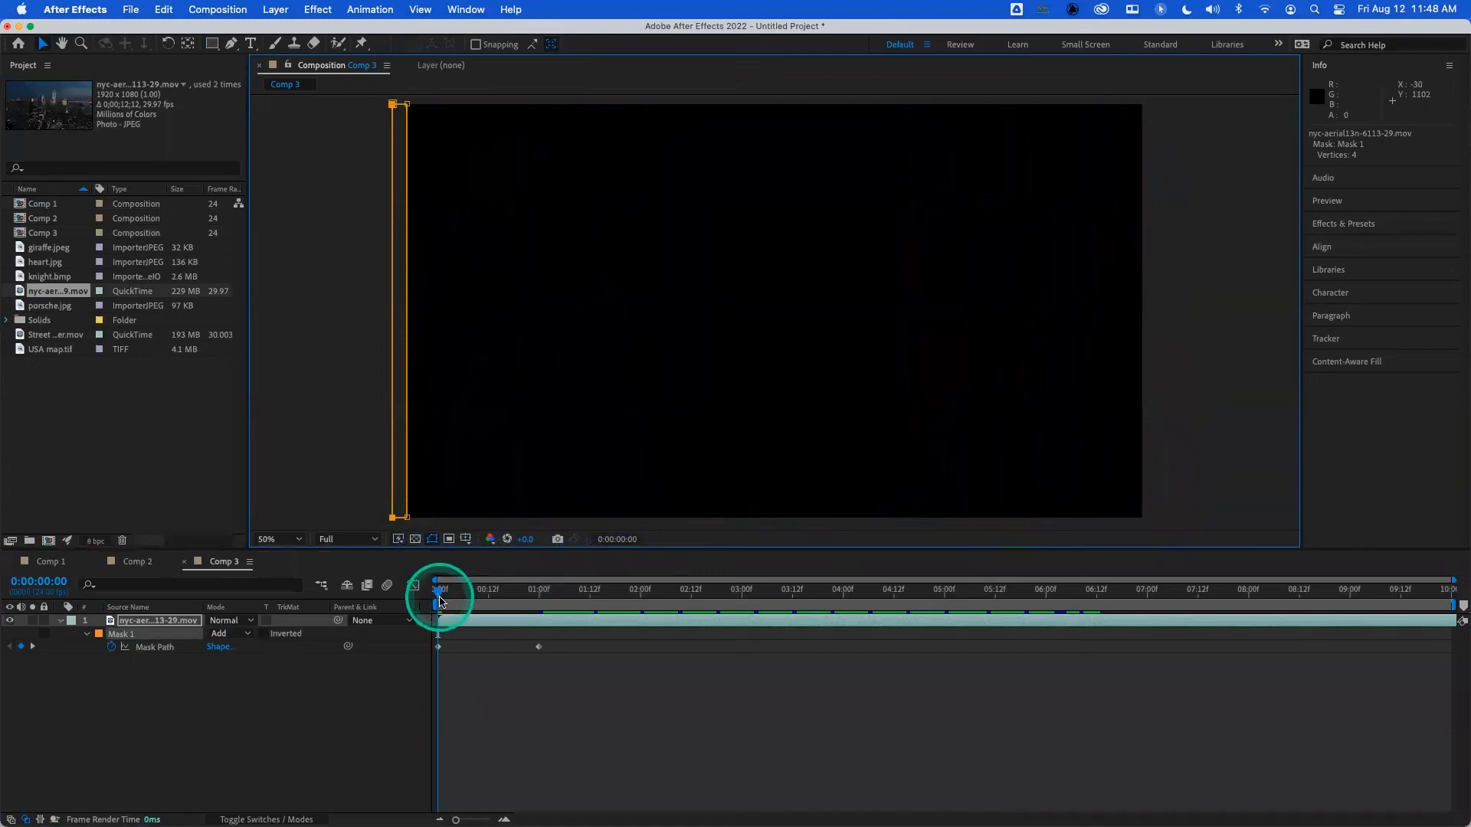
key("space")
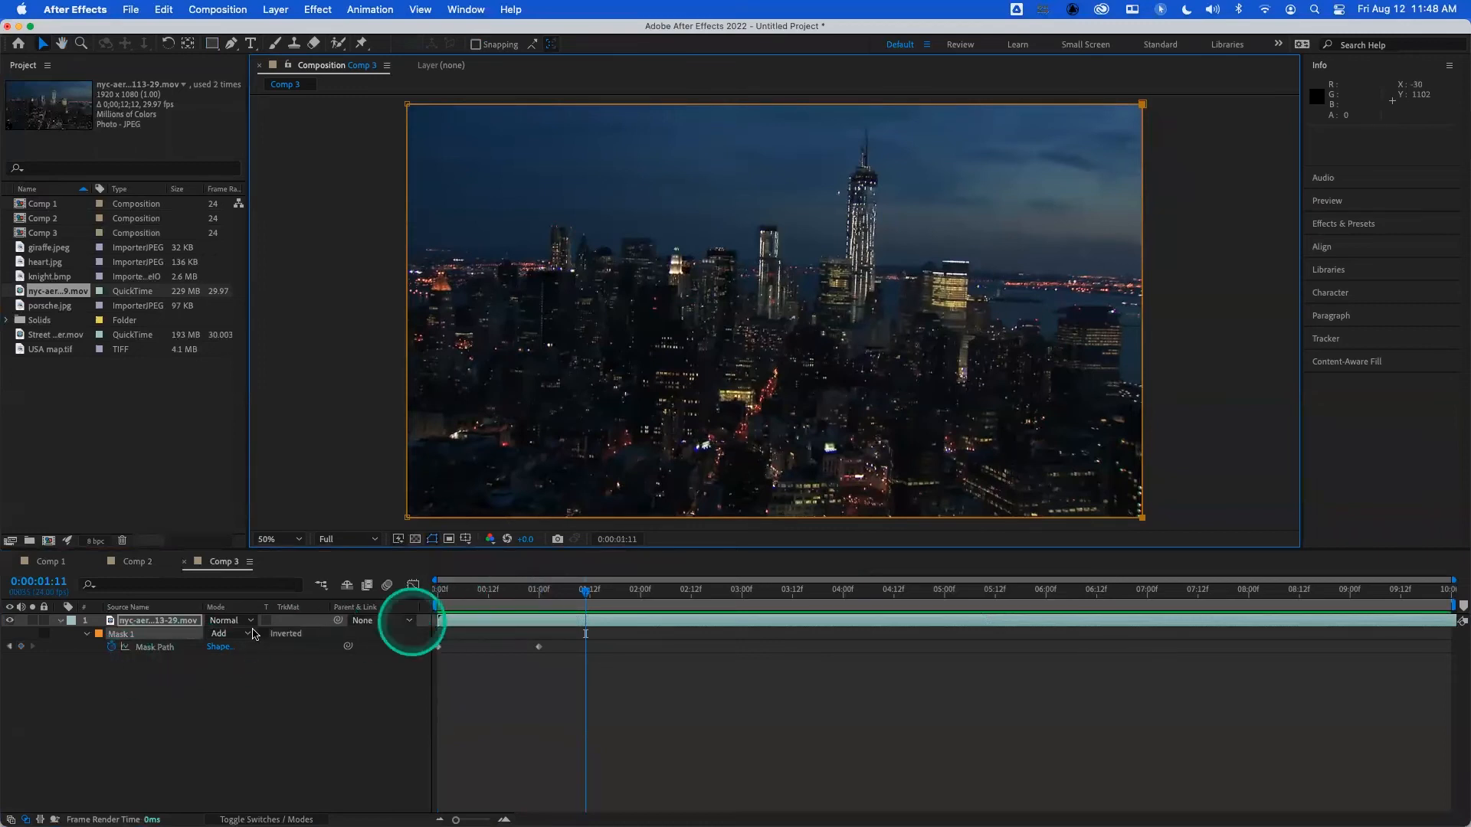
- Remove the mask path keyframes and set a new full-frame mask path keyframe at 0:00:02:00
left_click(112, 648)
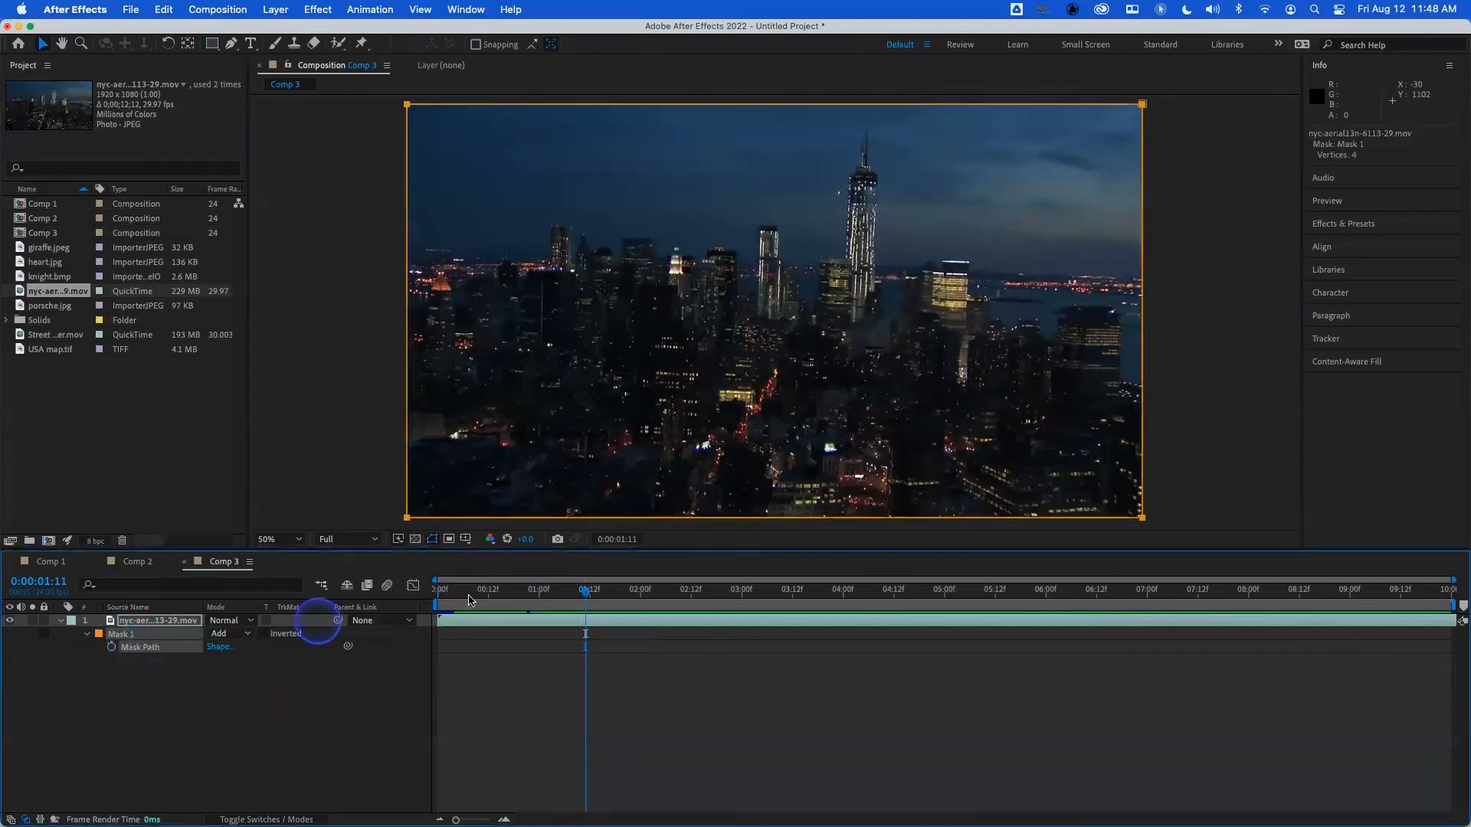
left_click(538, 597)
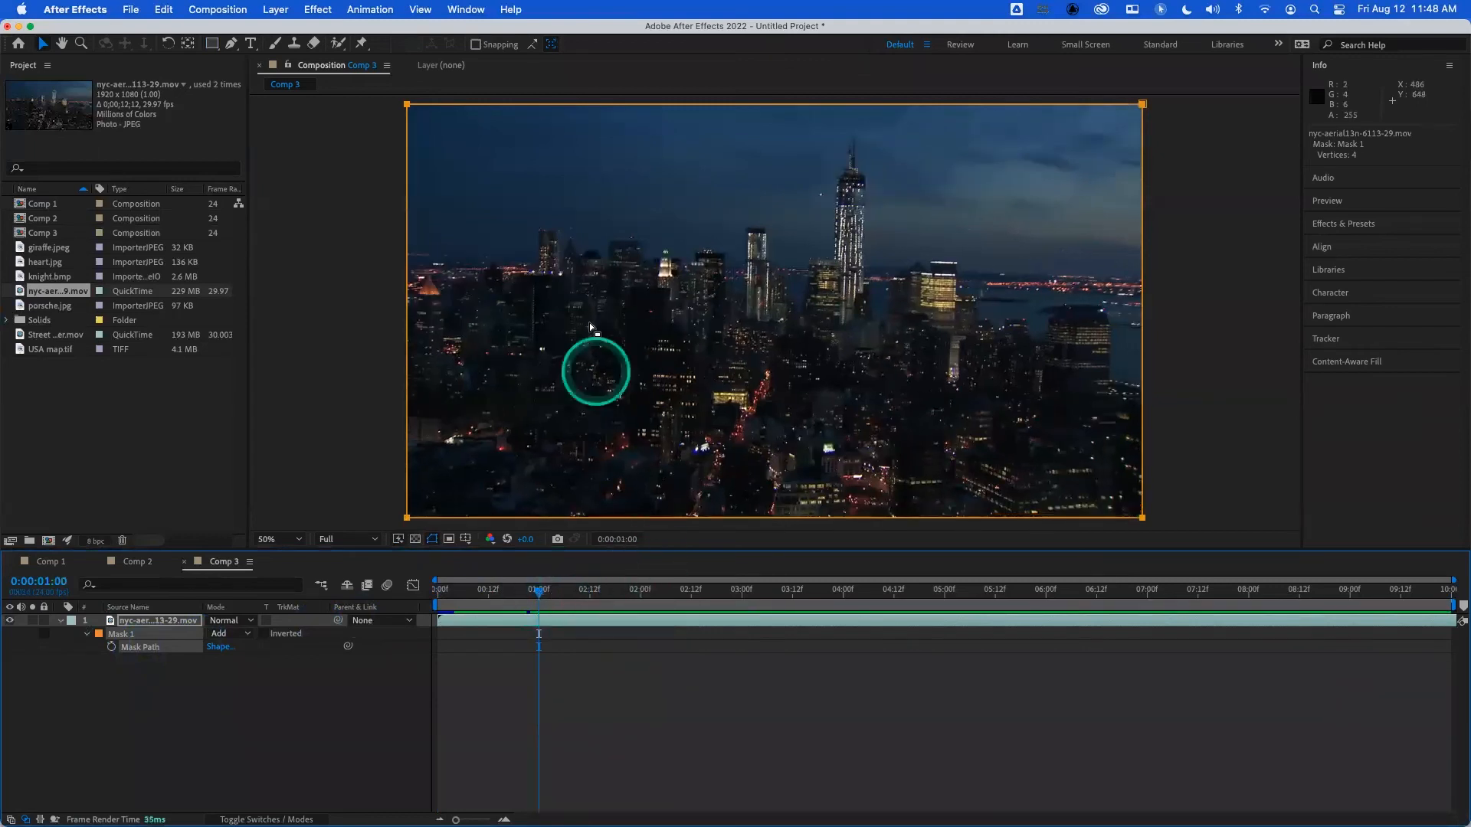
left_click(408, 102)
left_click(407, 105)
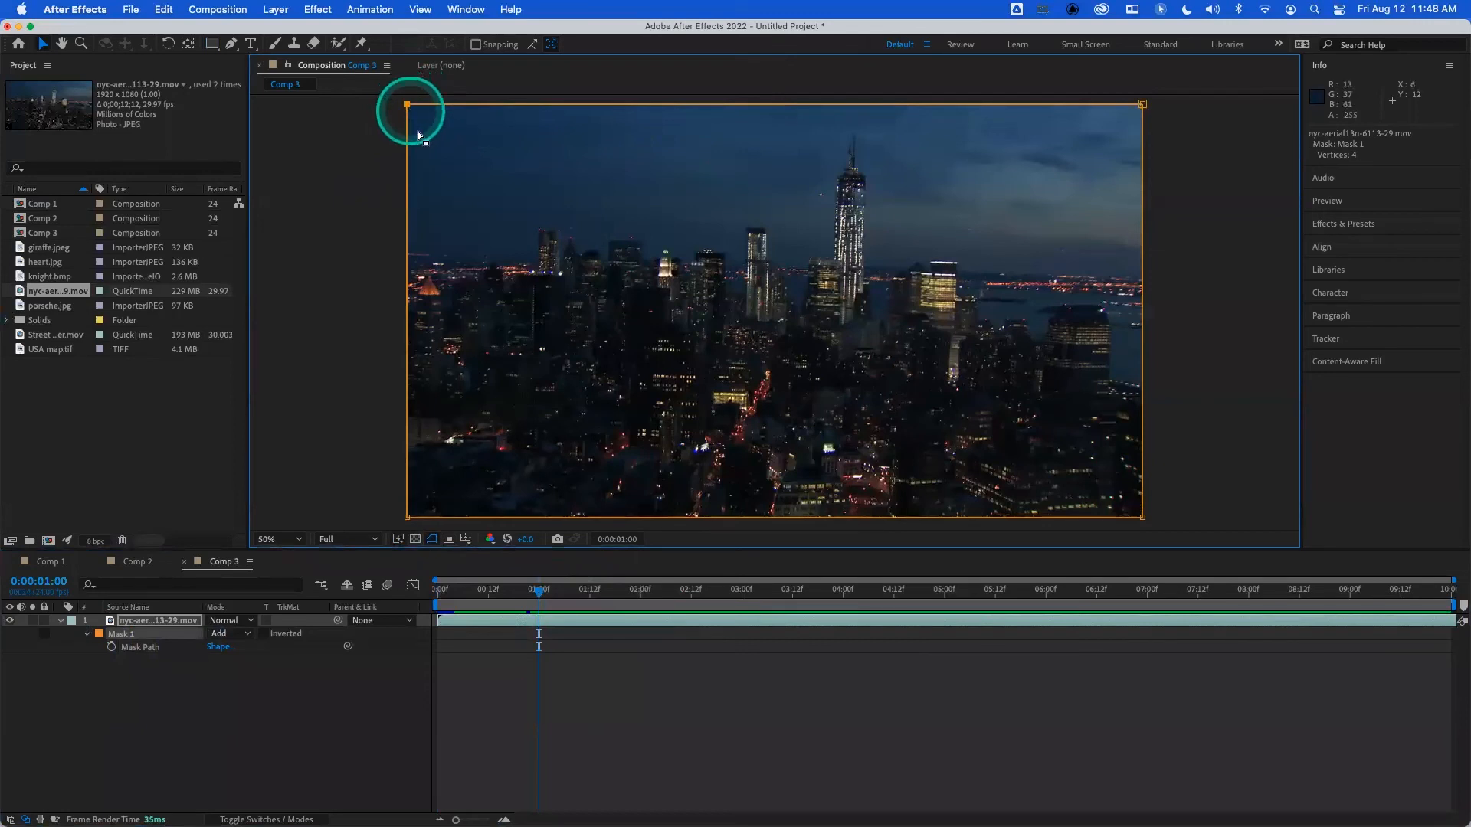
left_click(641, 590)
left_click(112, 646)
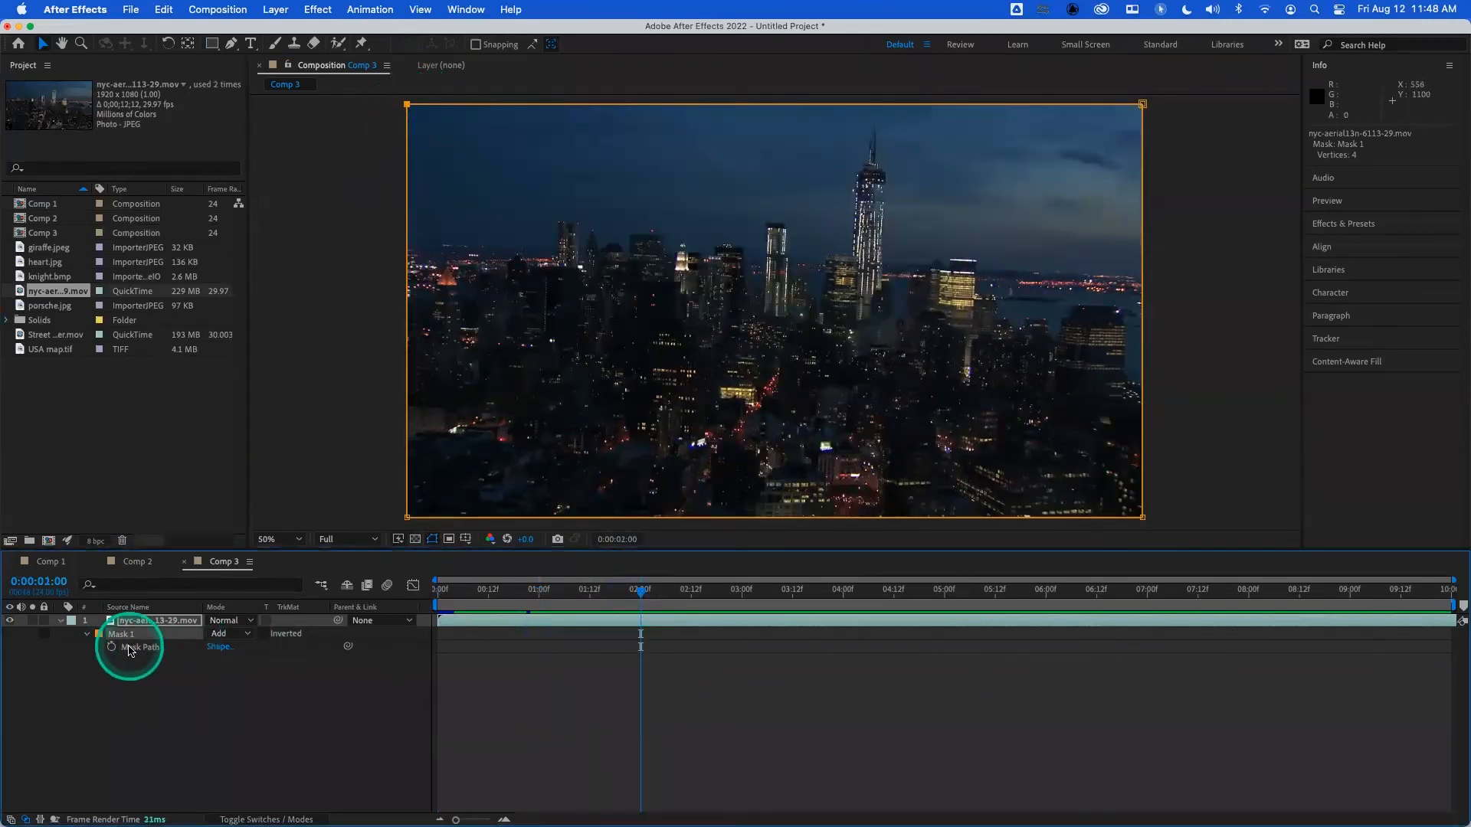
- At 0:00:01:00, narrow the mask to a horizontal band across the skyline by lowering its top edge and raising its bottom edge
left_click(547, 600)
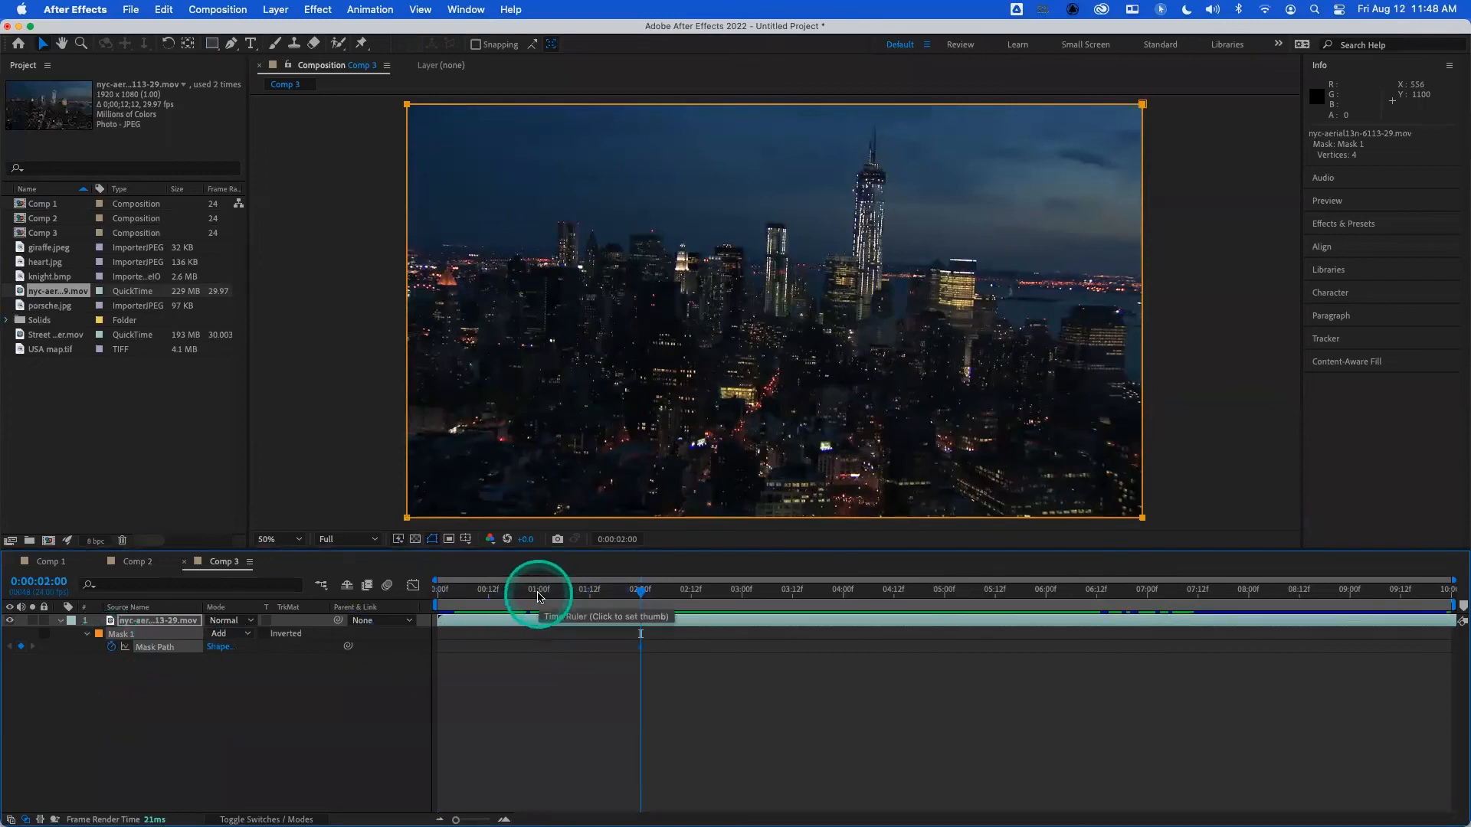
left_click(539, 594)
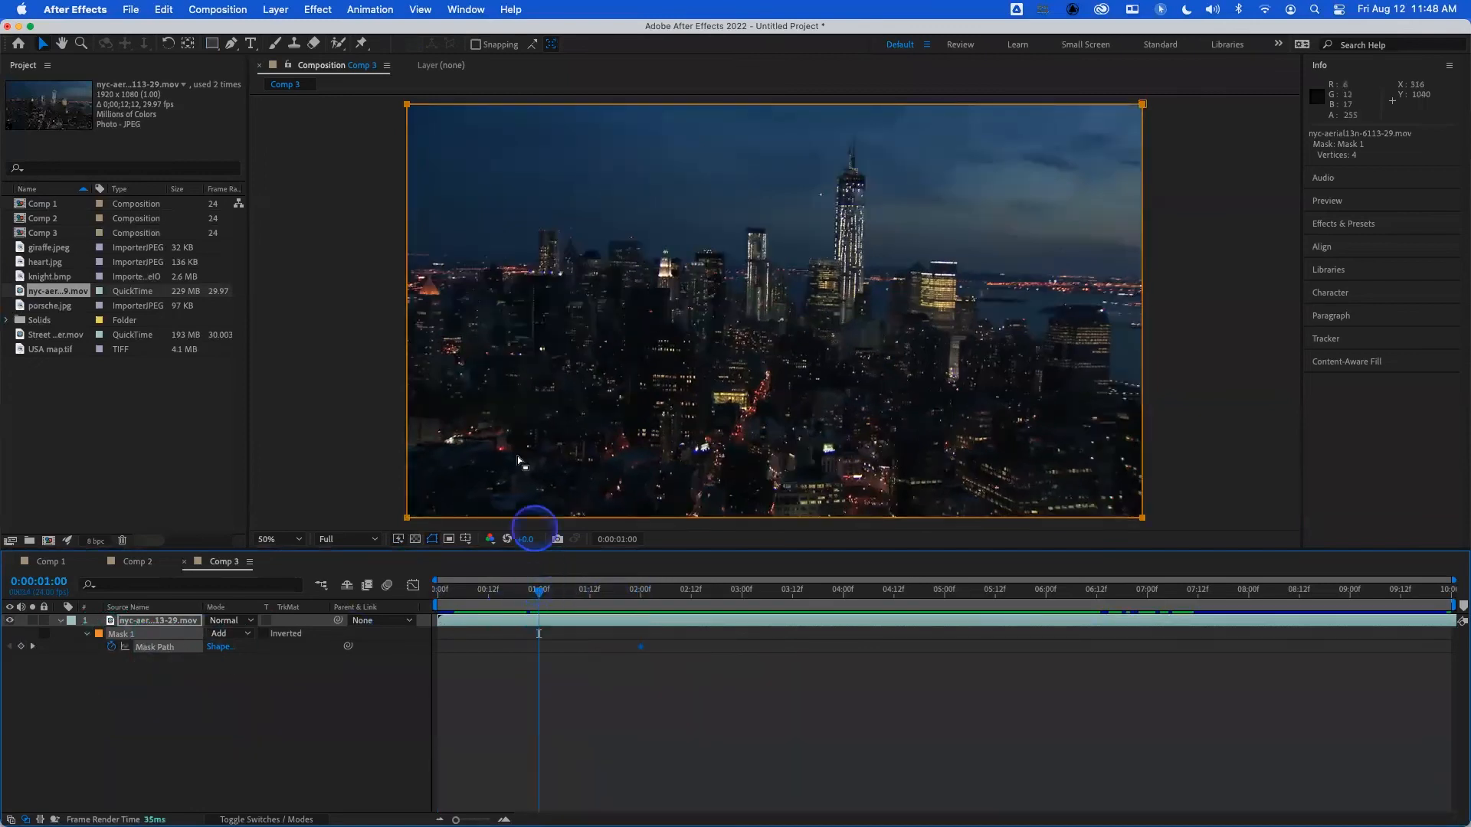
left_click(338, 205)
left_click(407, 105)
left_click_drag(407, 105, 450, 114)
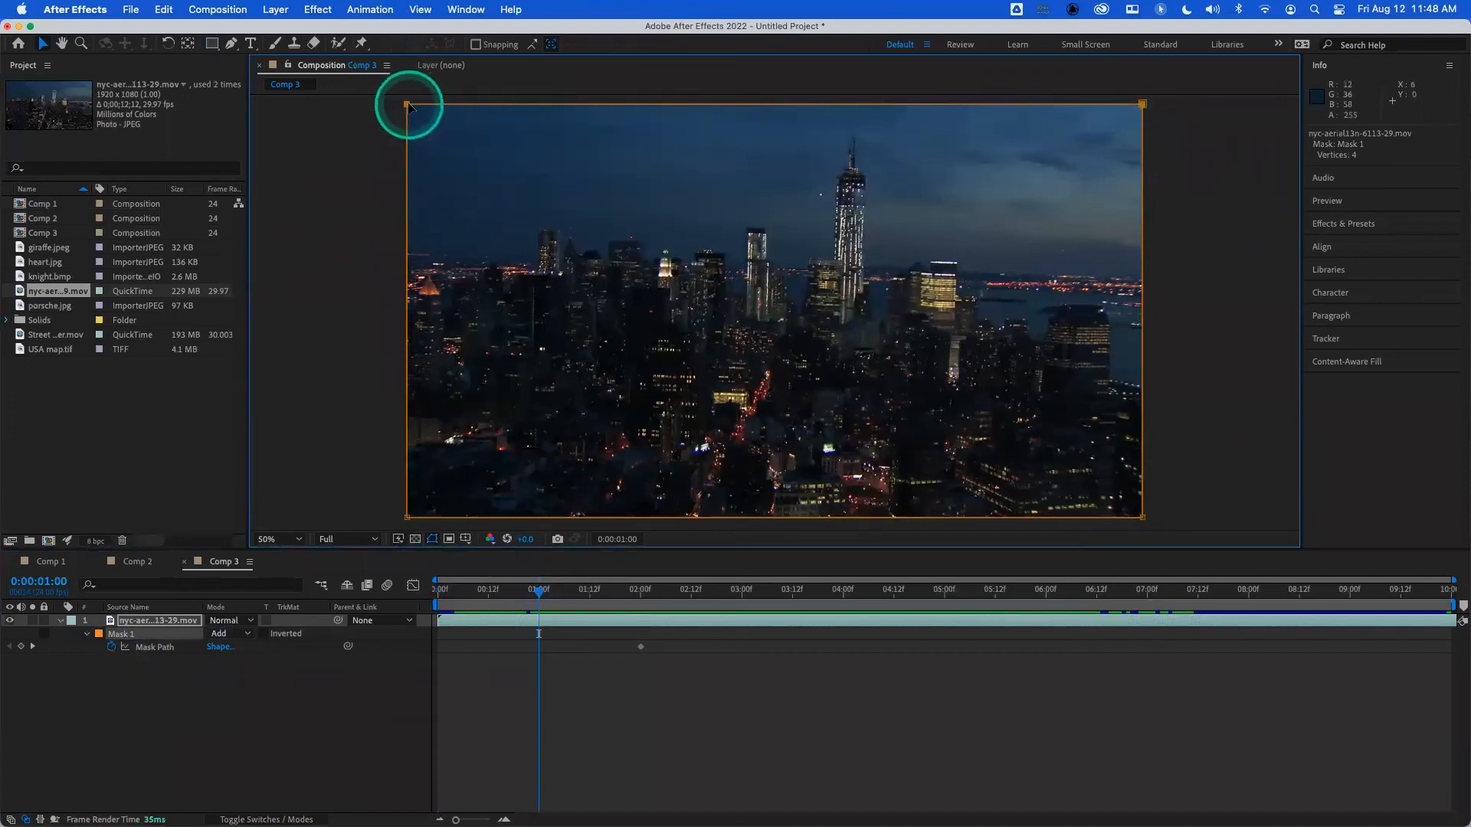
left_click_drag(408, 109, 429, 220)
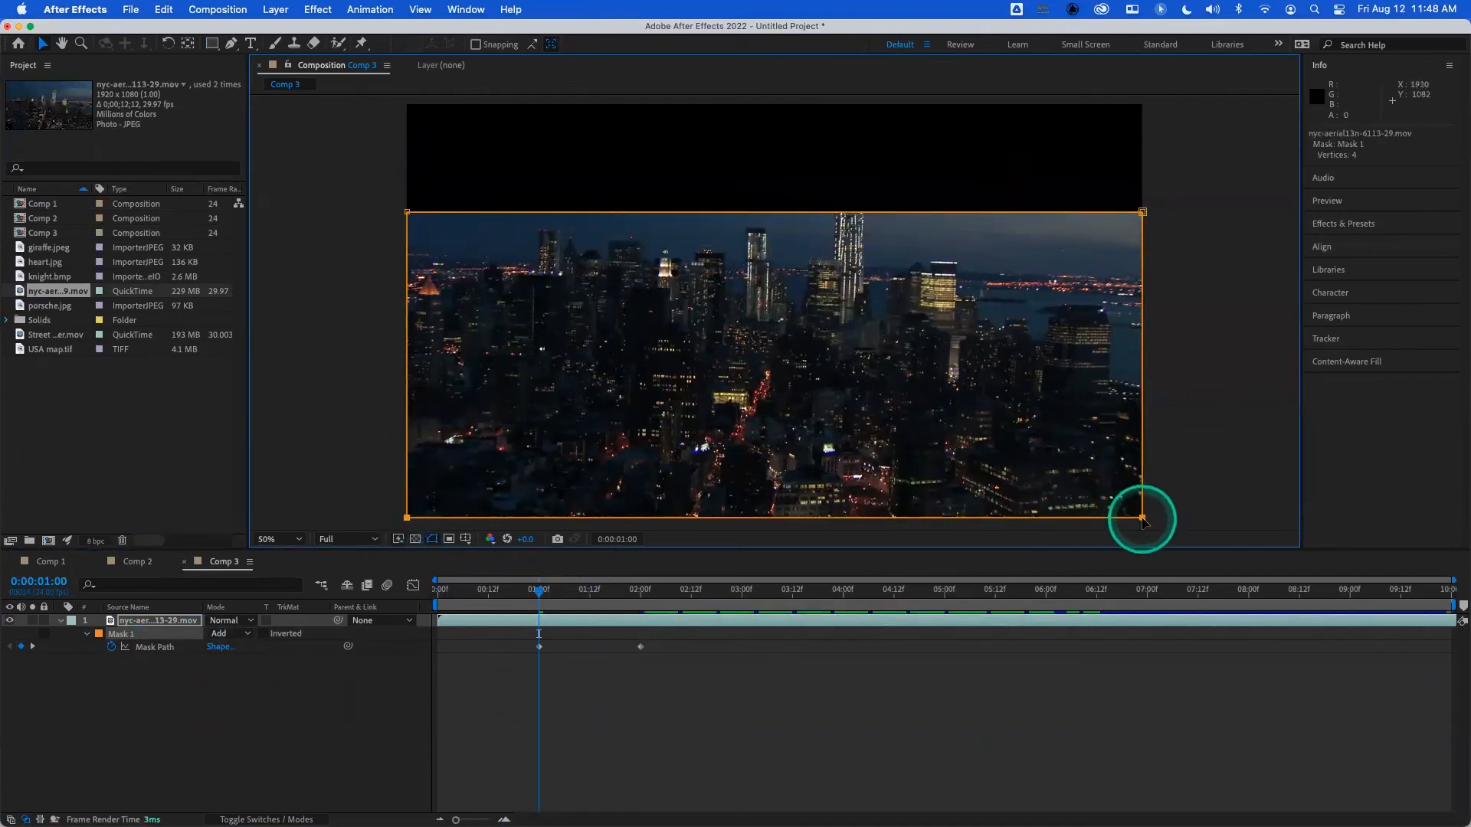
left_click_drag(406, 519, 419, 349)
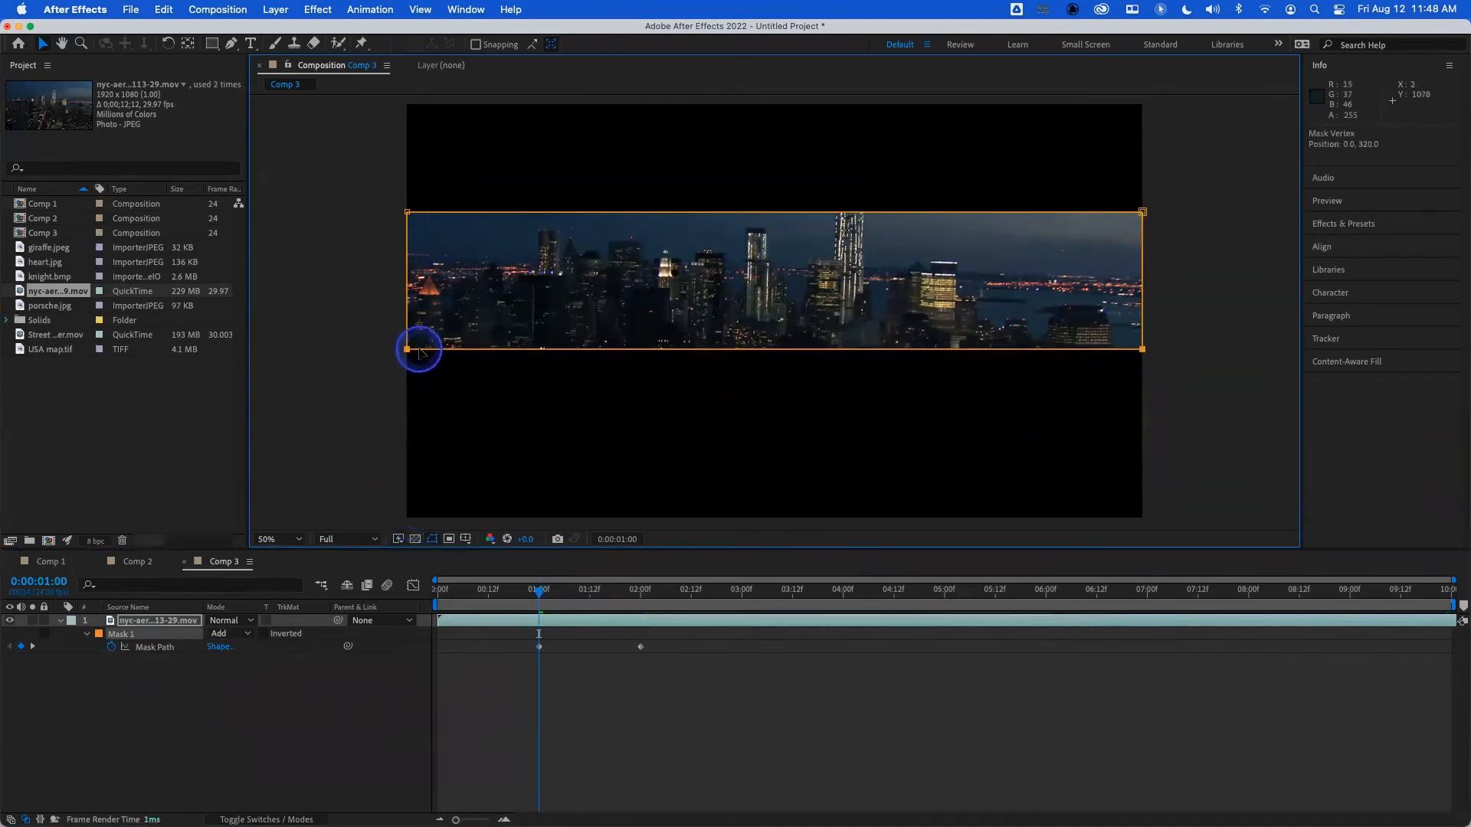
- At 0:00:00:00, collapse the horizontal mask band by moving its right edge just past the frame's left edge
left_click_drag(539, 590, 452, 591)
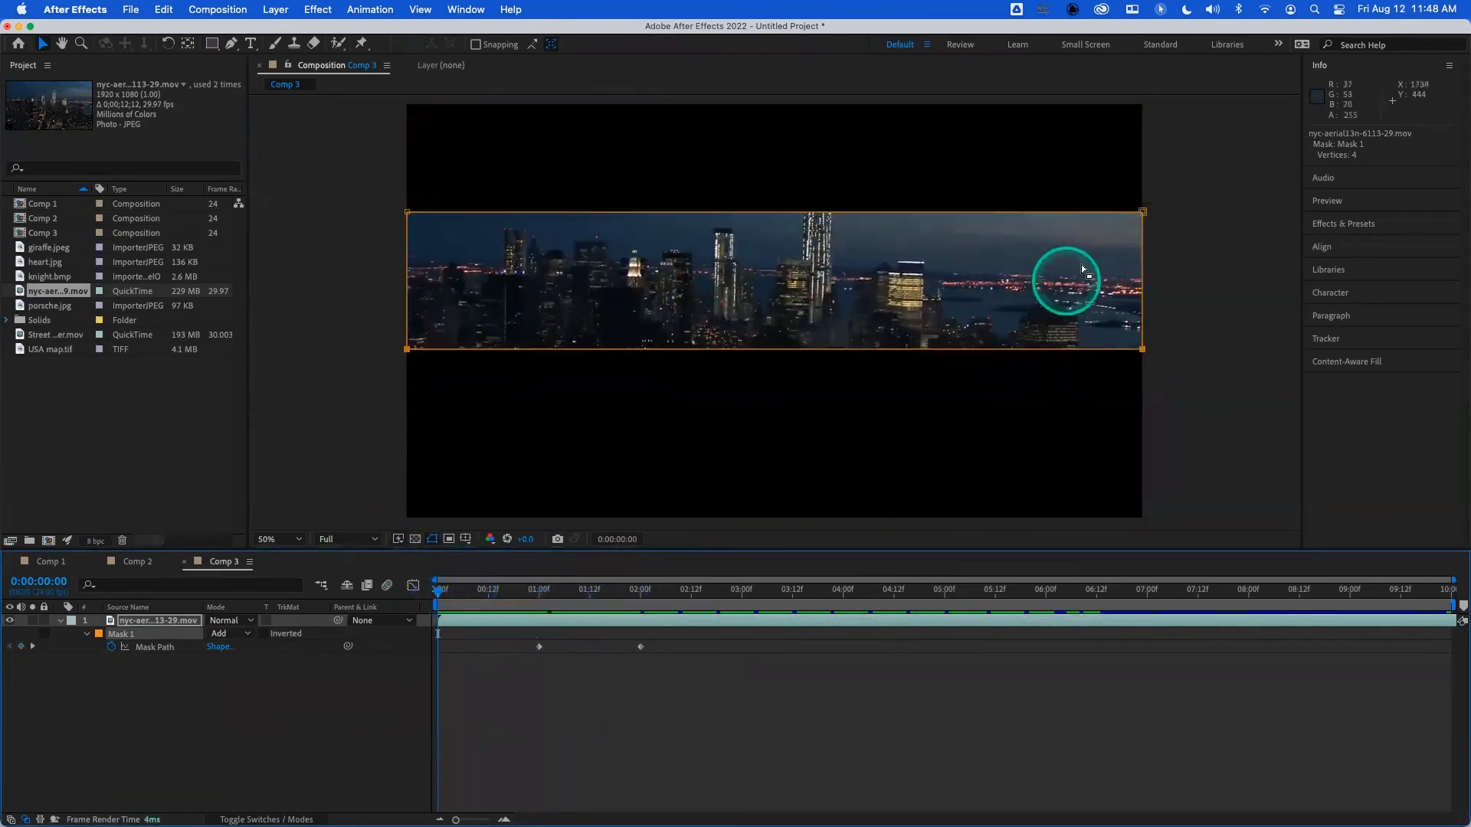
left_click(1142, 213)
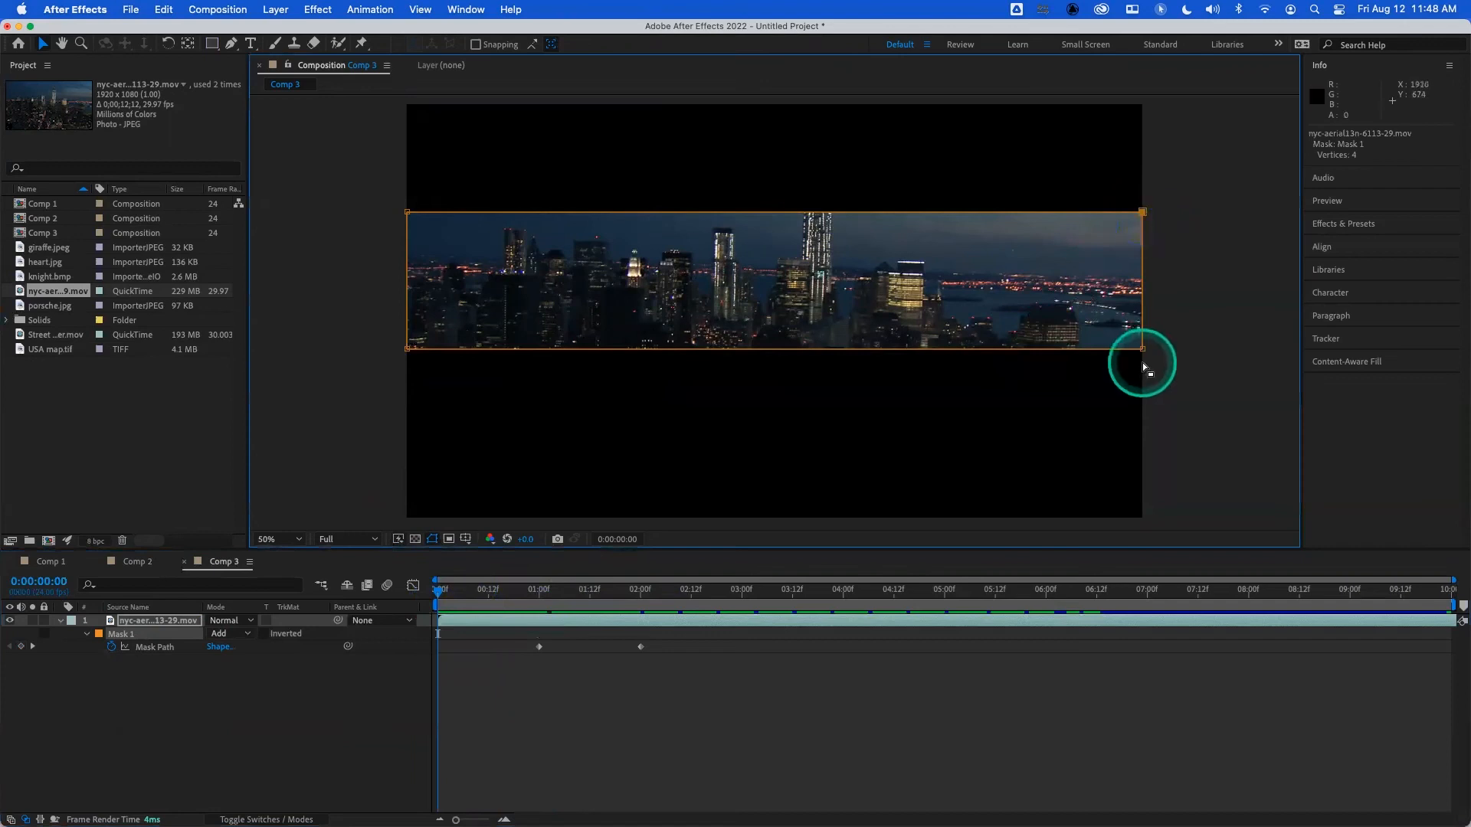
left_click_drag(1142, 351, 405, 358)
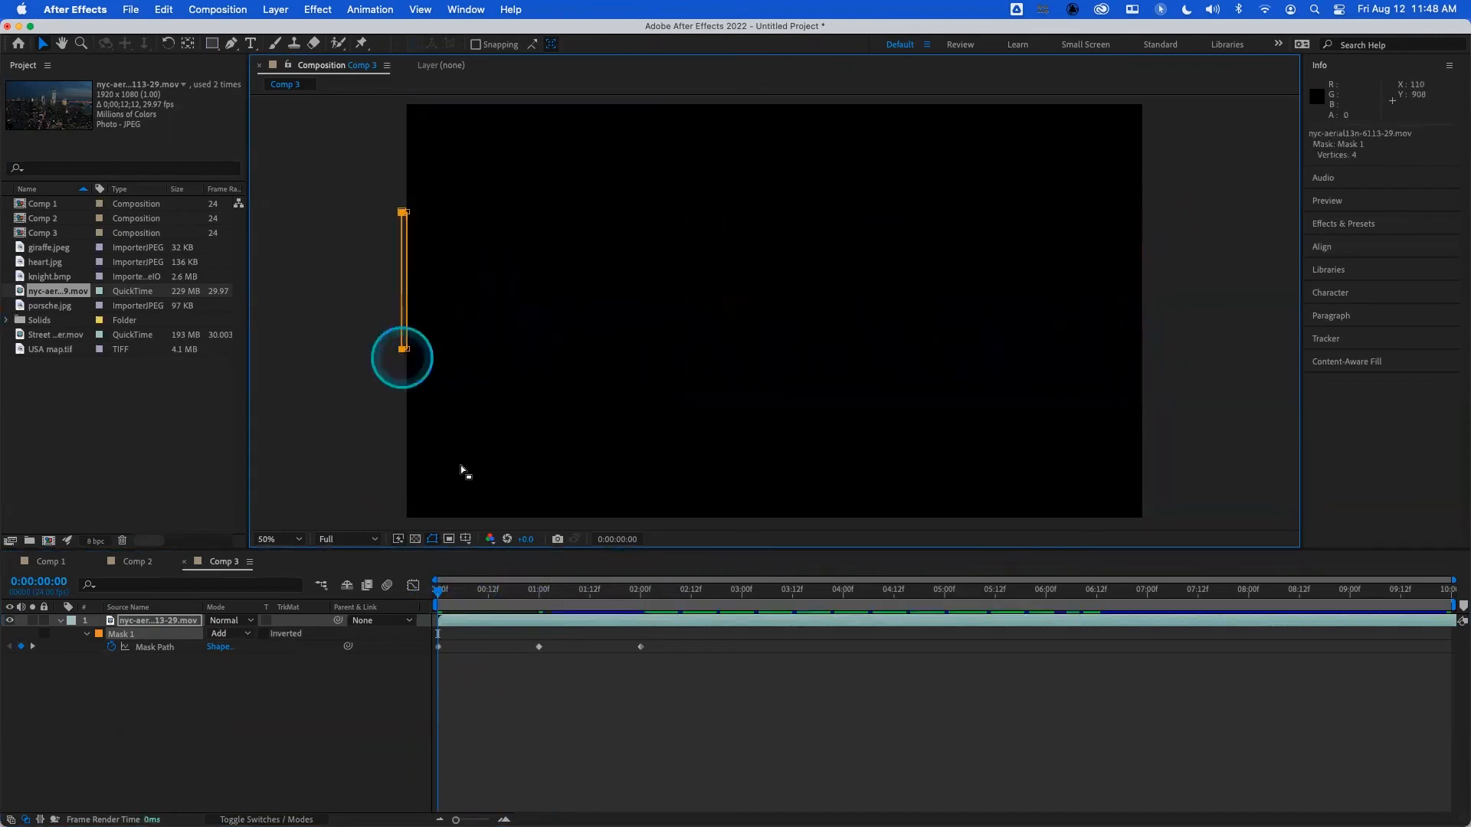
- Preview the three-keyframe mask path animation from the start
left_click(495, 486)
key("space")
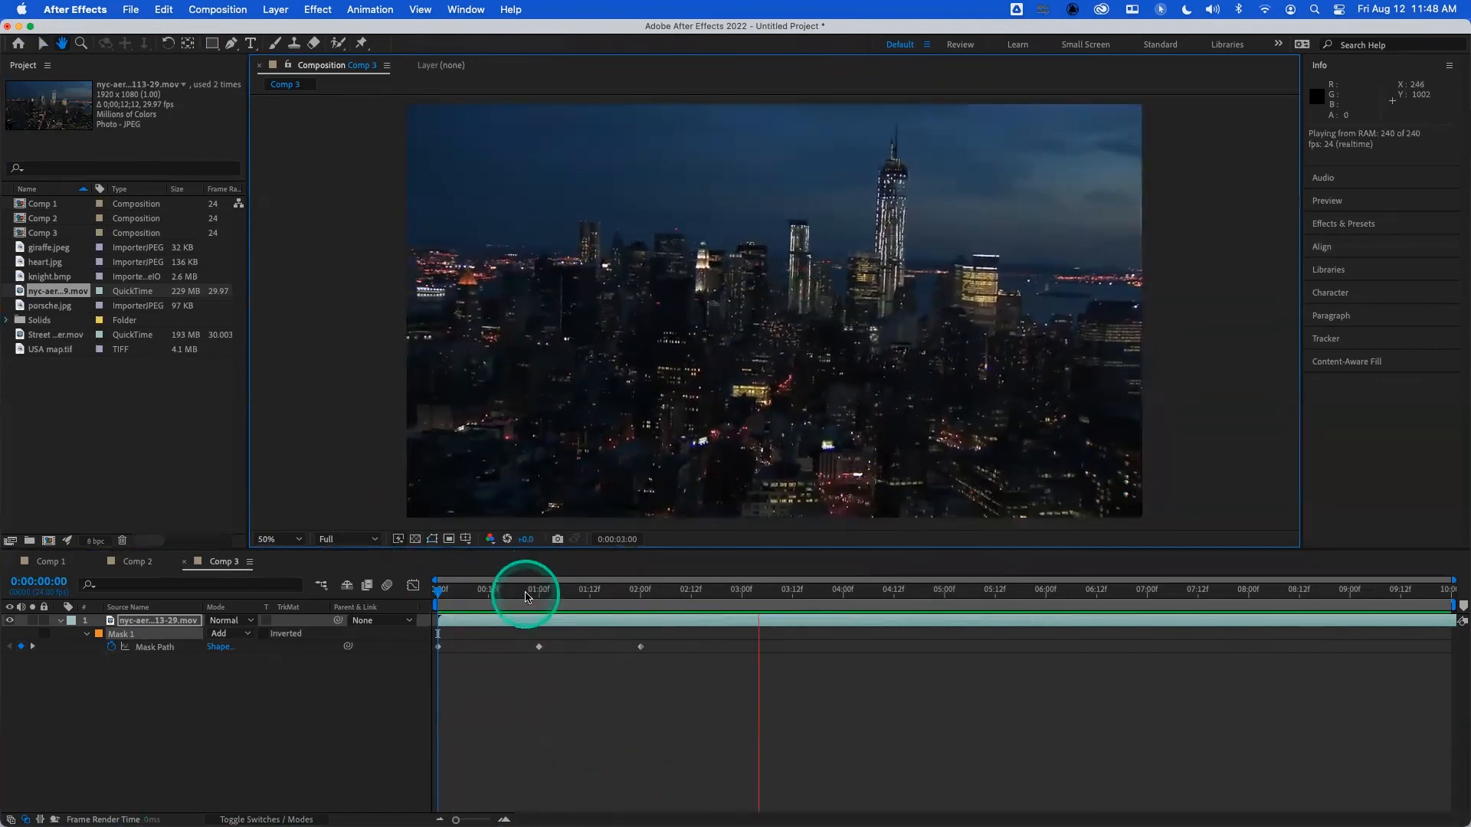
key("space")
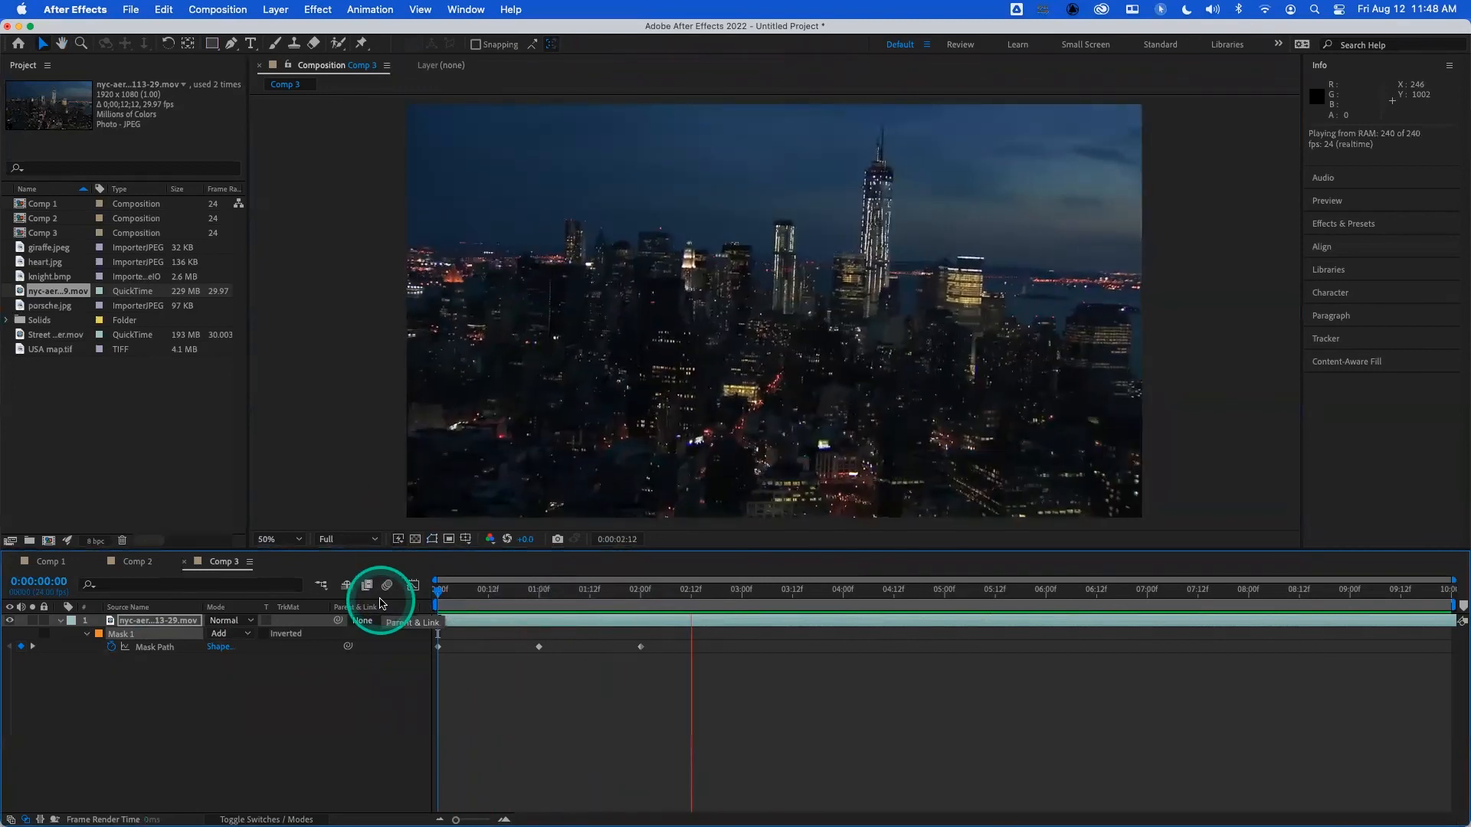
key("space")
left_click_drag(460, 597, 404, 586)
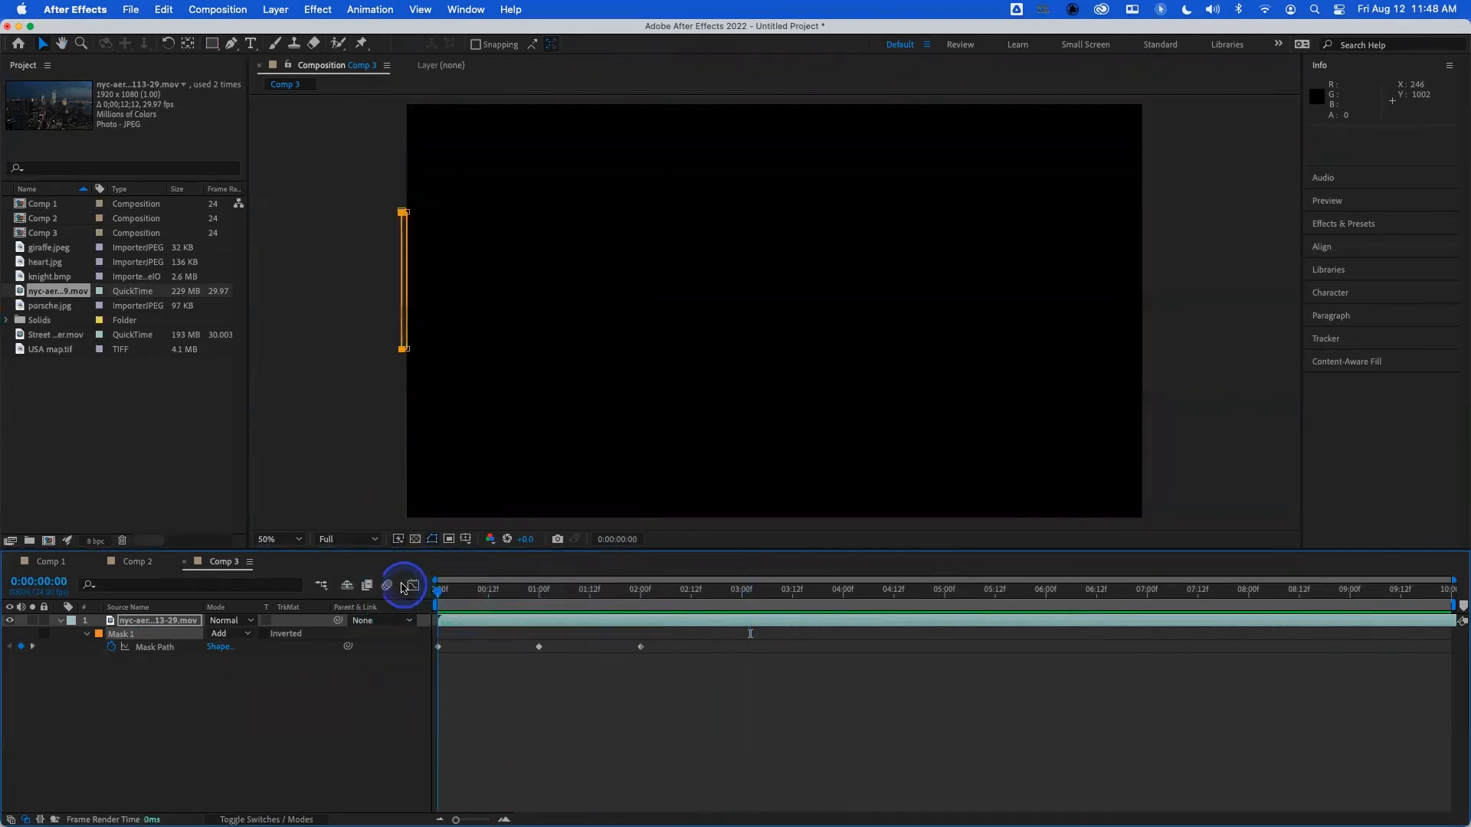
key("space")
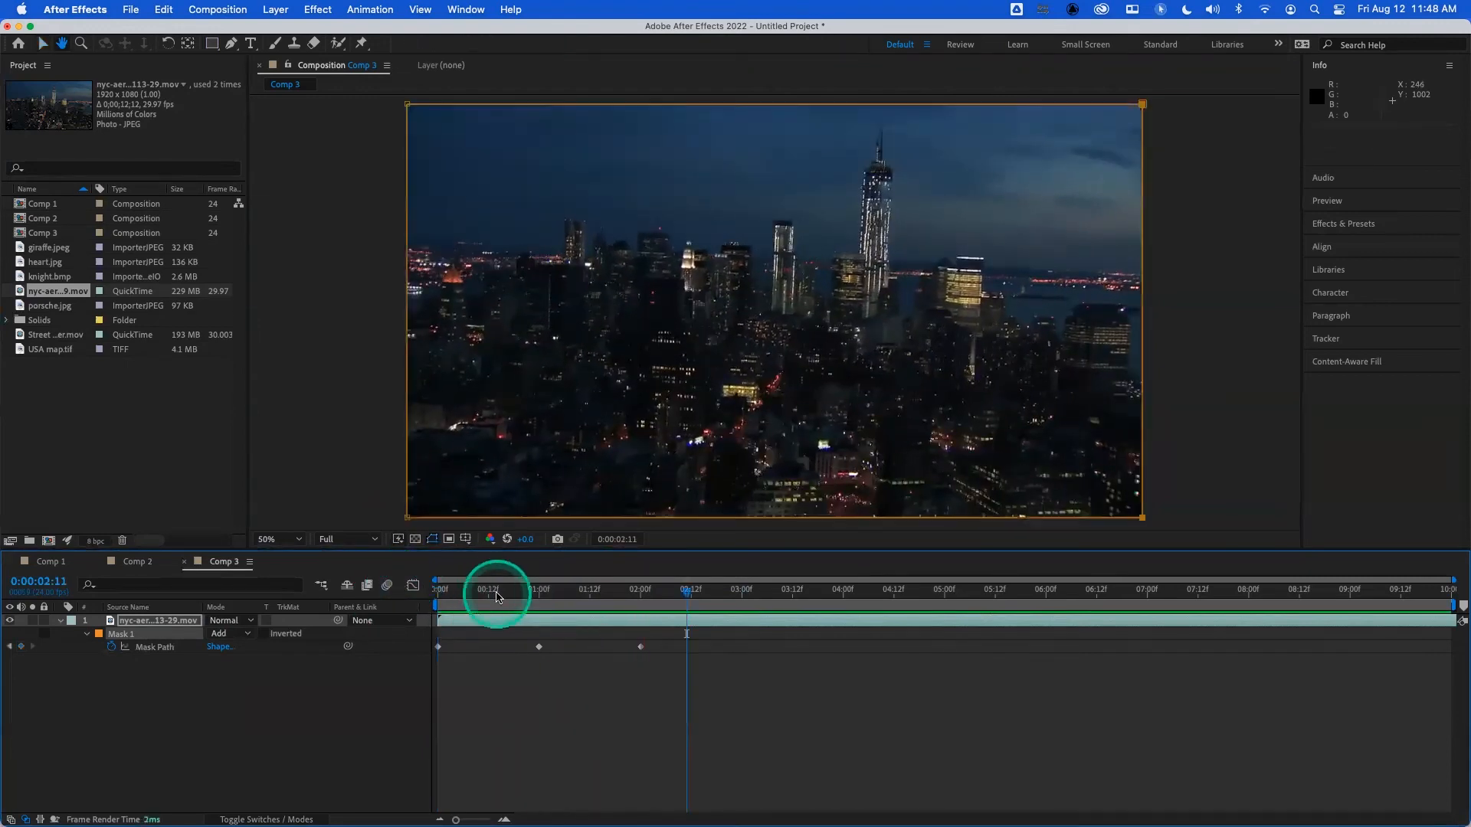
key("space")
key("space")
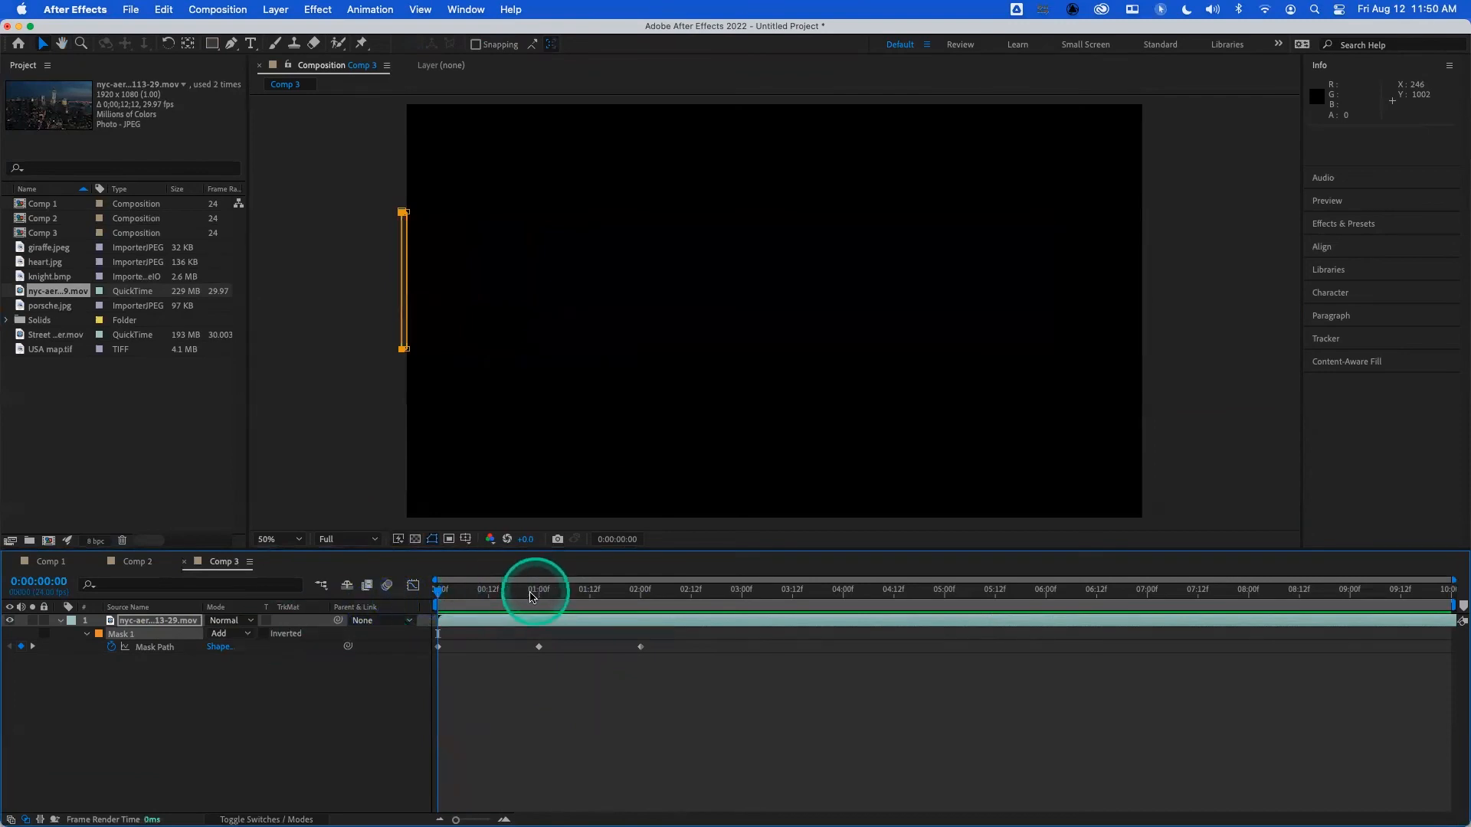
- Delete the animated mask from the city footage layer
left_click(99, 634)
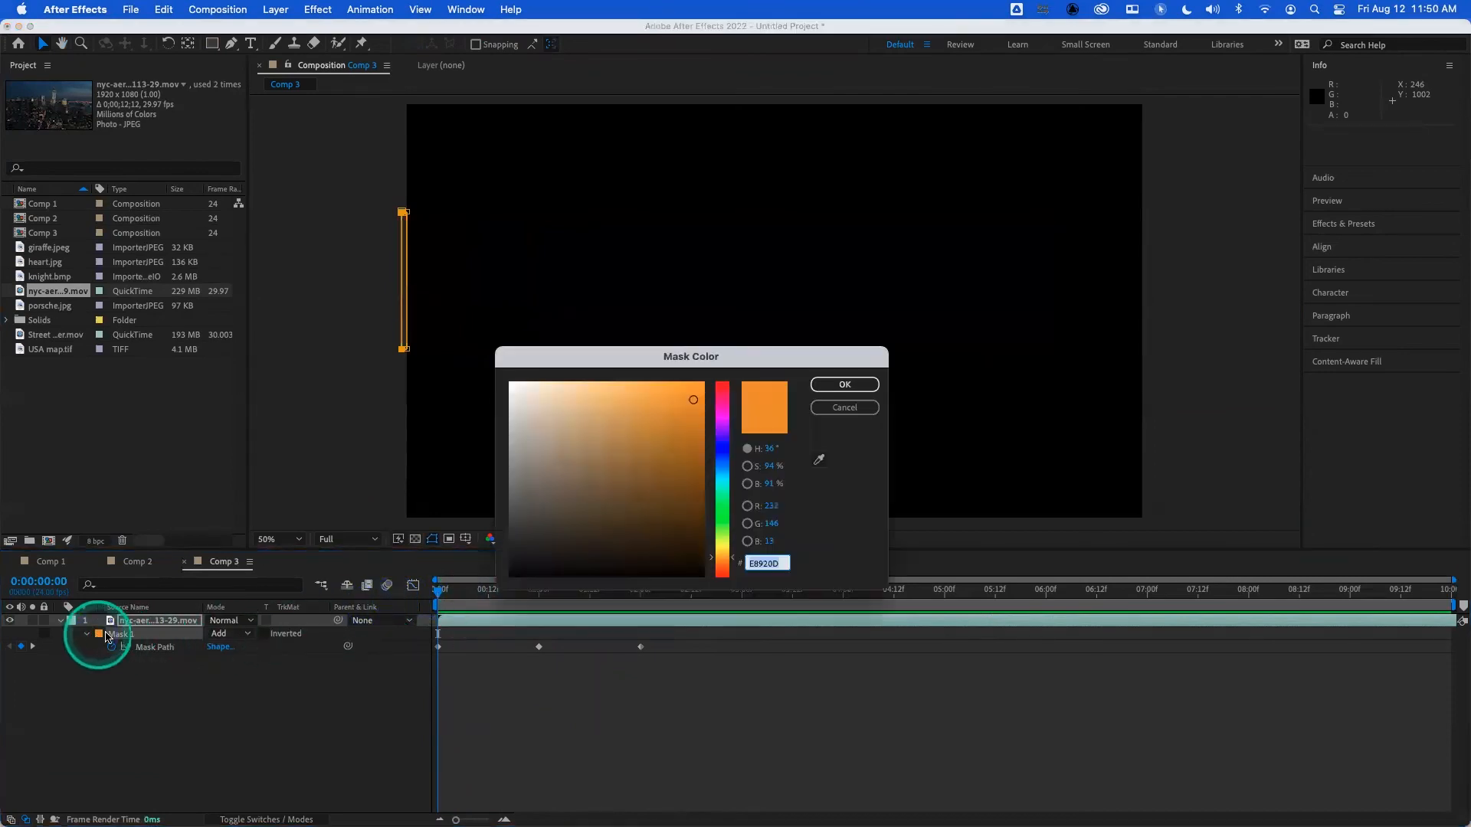
left_click(857, 406)
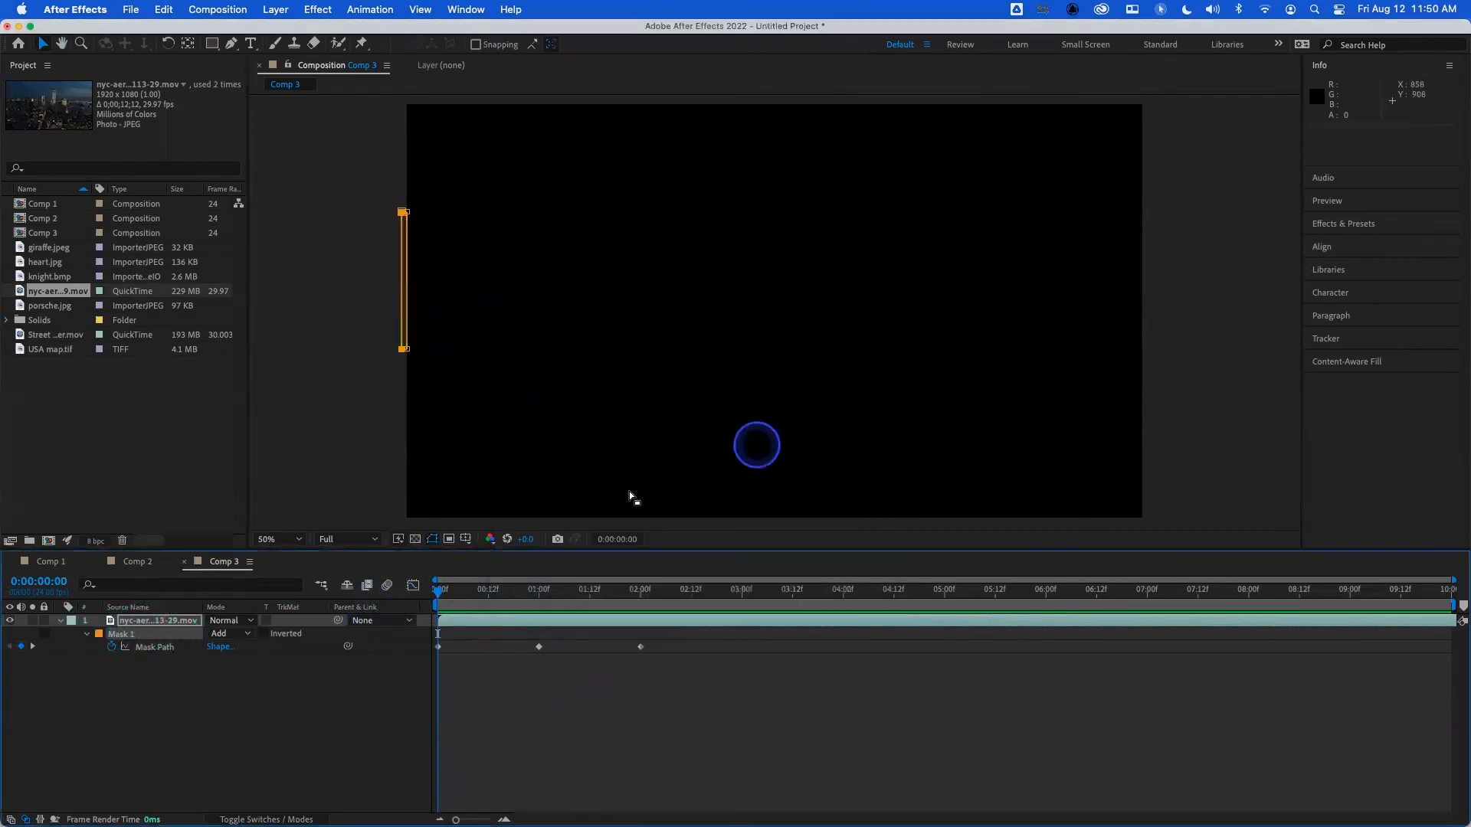
left_click(131, 636)
key("Delete")
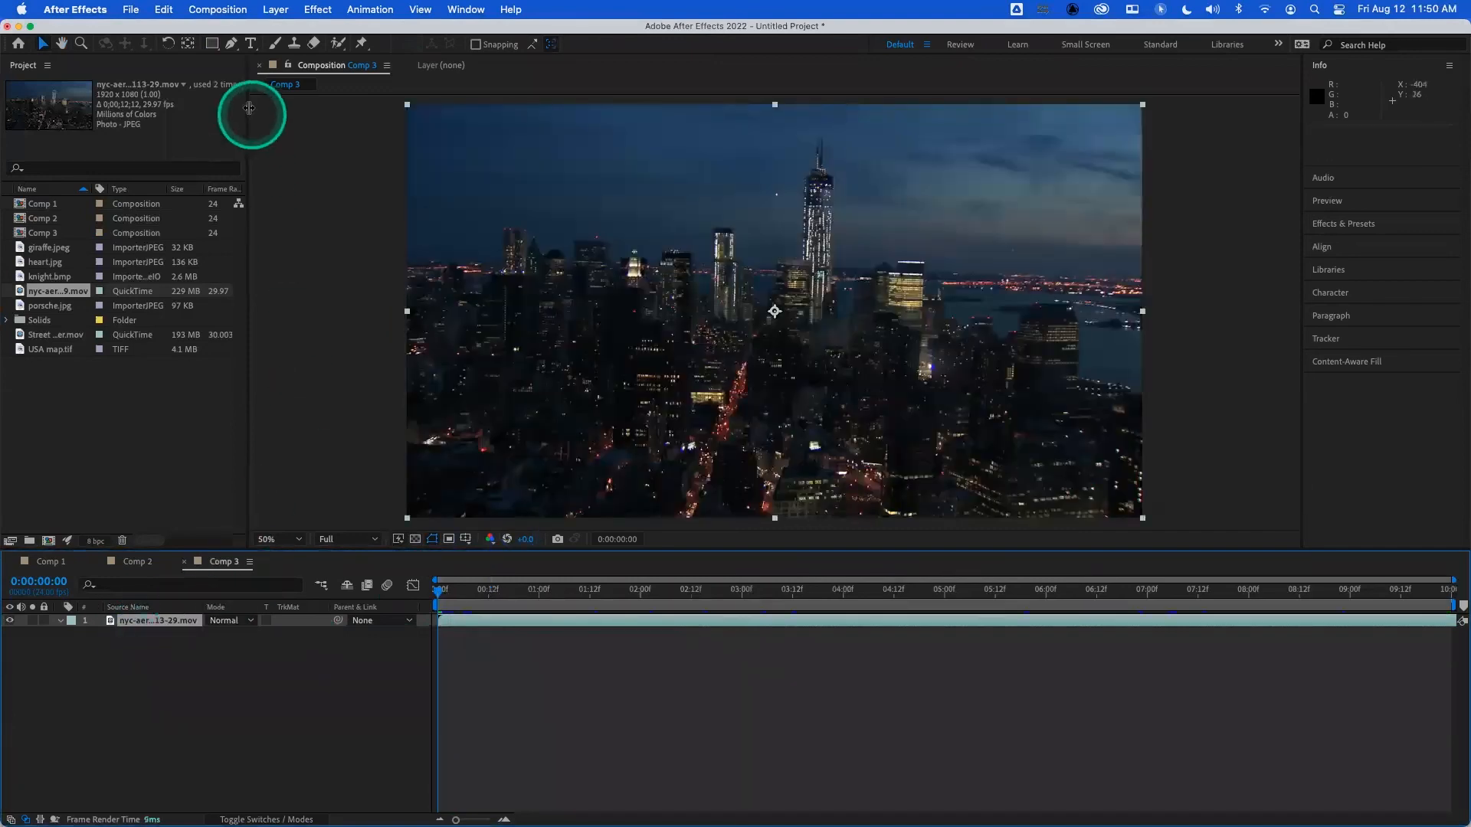
- Draw three rectangular masks on the city footage: upper left about 1088 × 468 px, lower right about 1001 × 516 px, and a full-height central strip
left_click(212, 42)
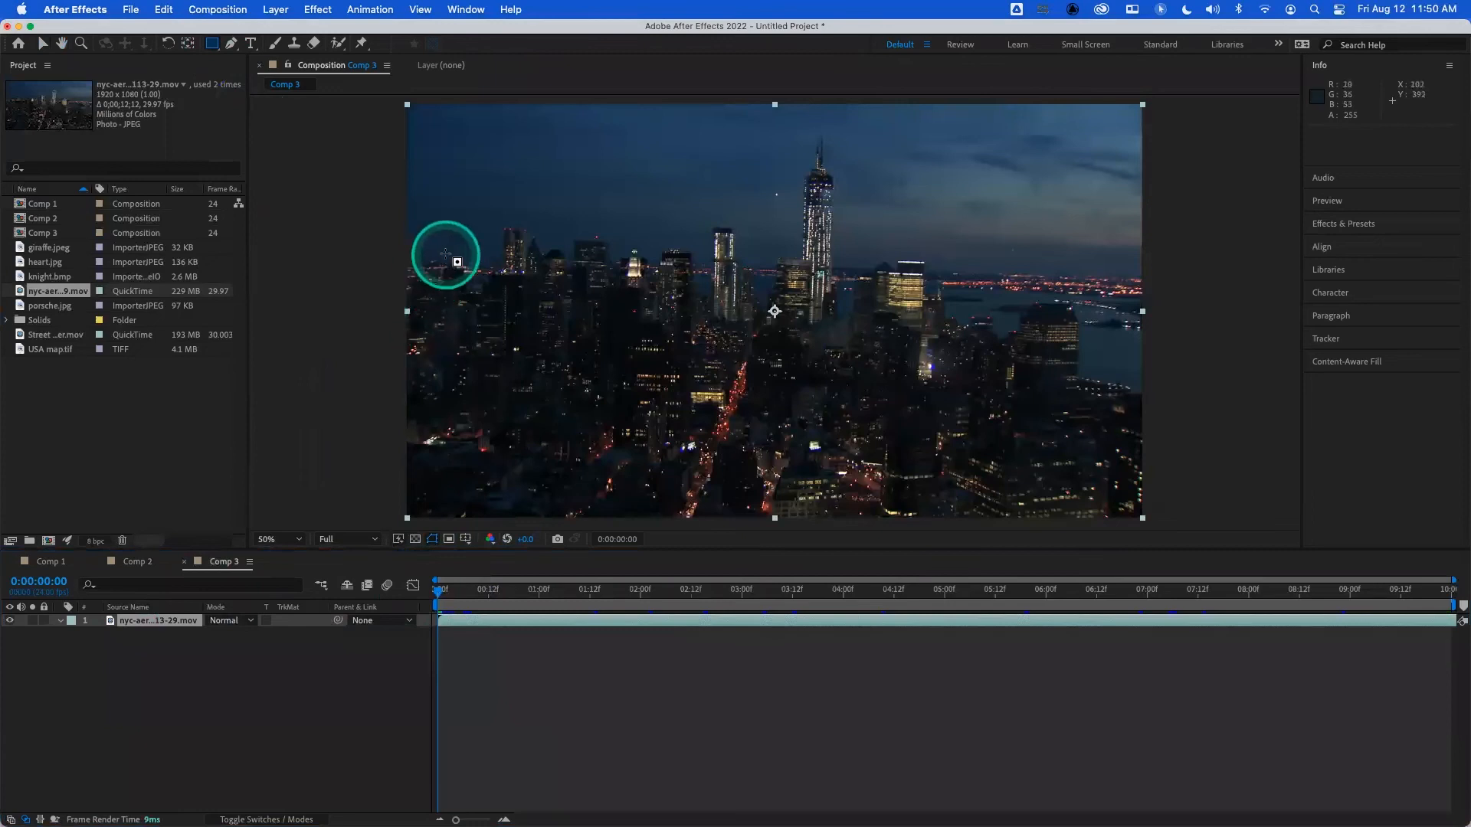
mouse_move(377, 134)
left_mouse_down()
mouse_move(647, 269)
mouse_move(794, 314)
left_mouse_up()
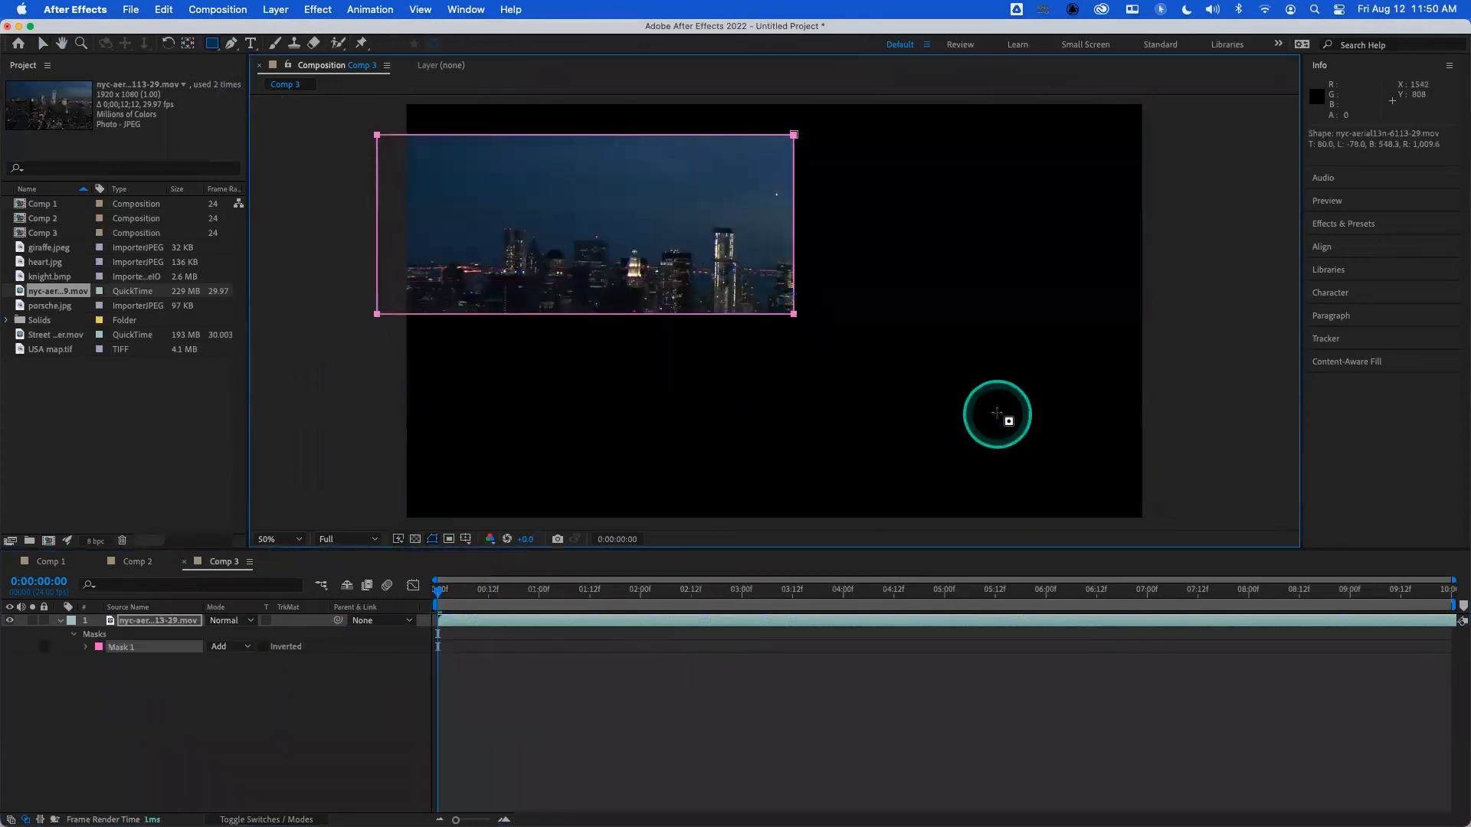
left_click_drag(1180, 307, 797, 504)
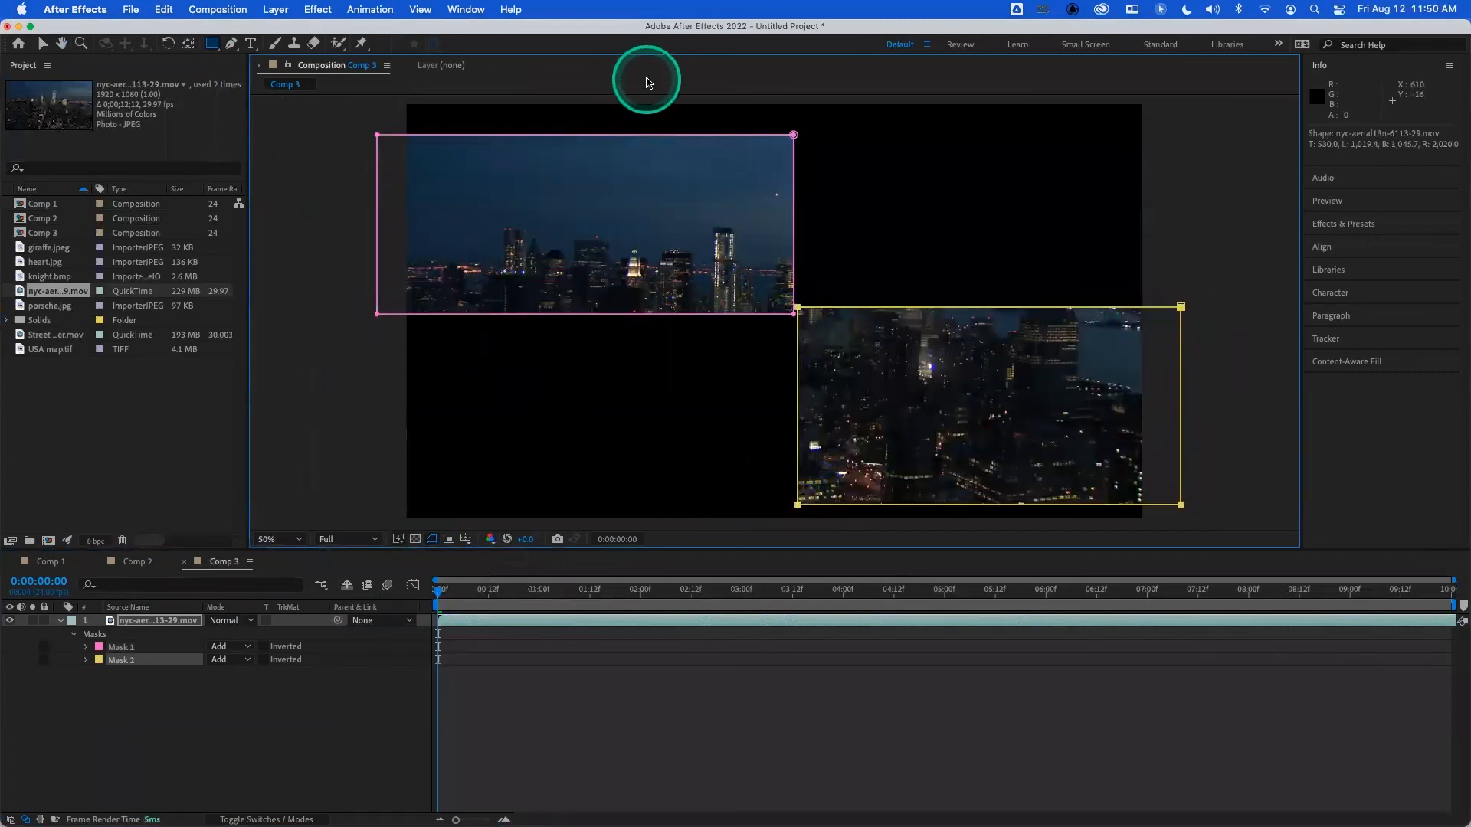
left_click(651, 110)
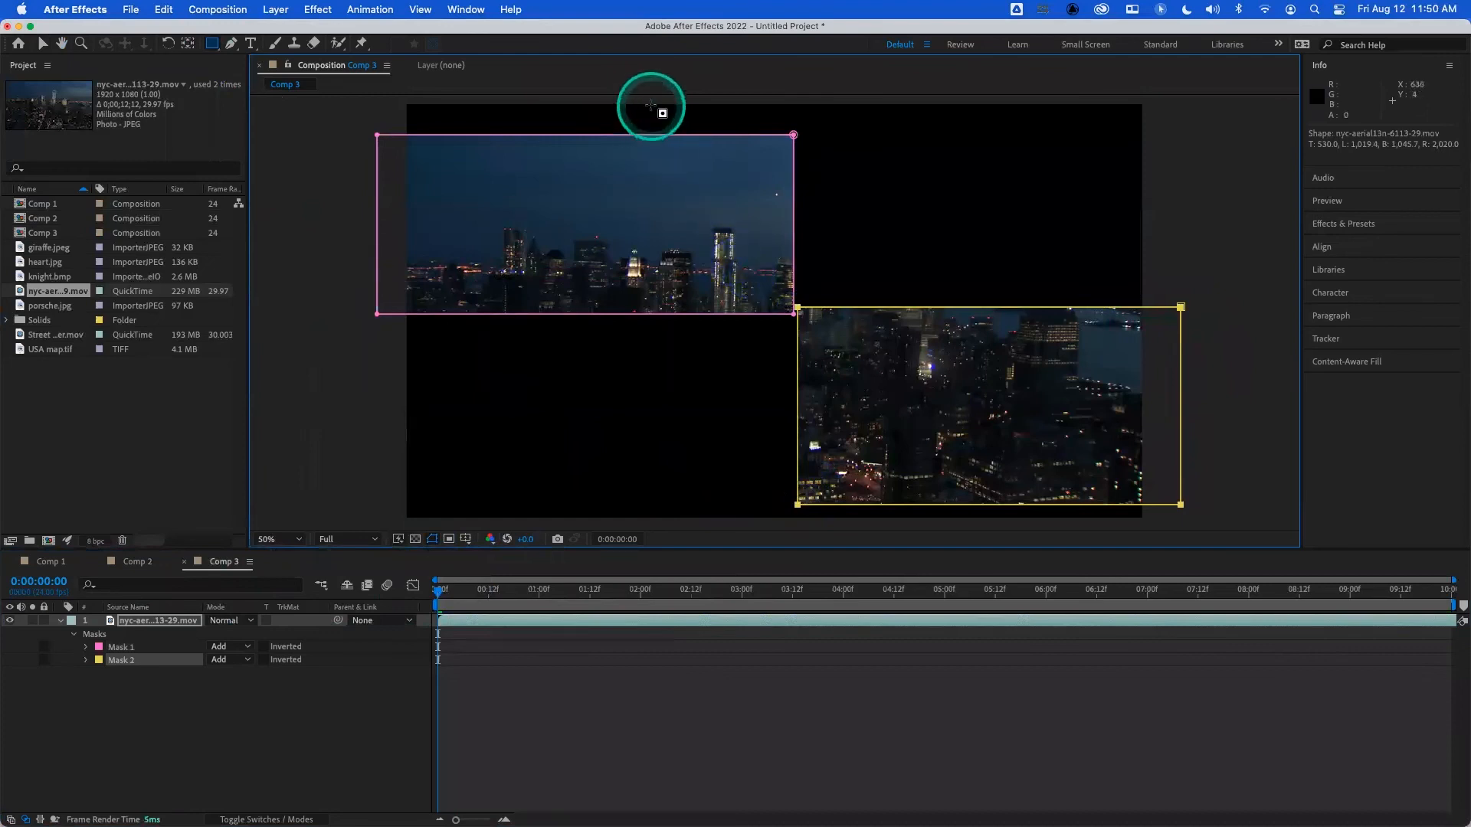
left_click_drag(650, 102, 908, 525)
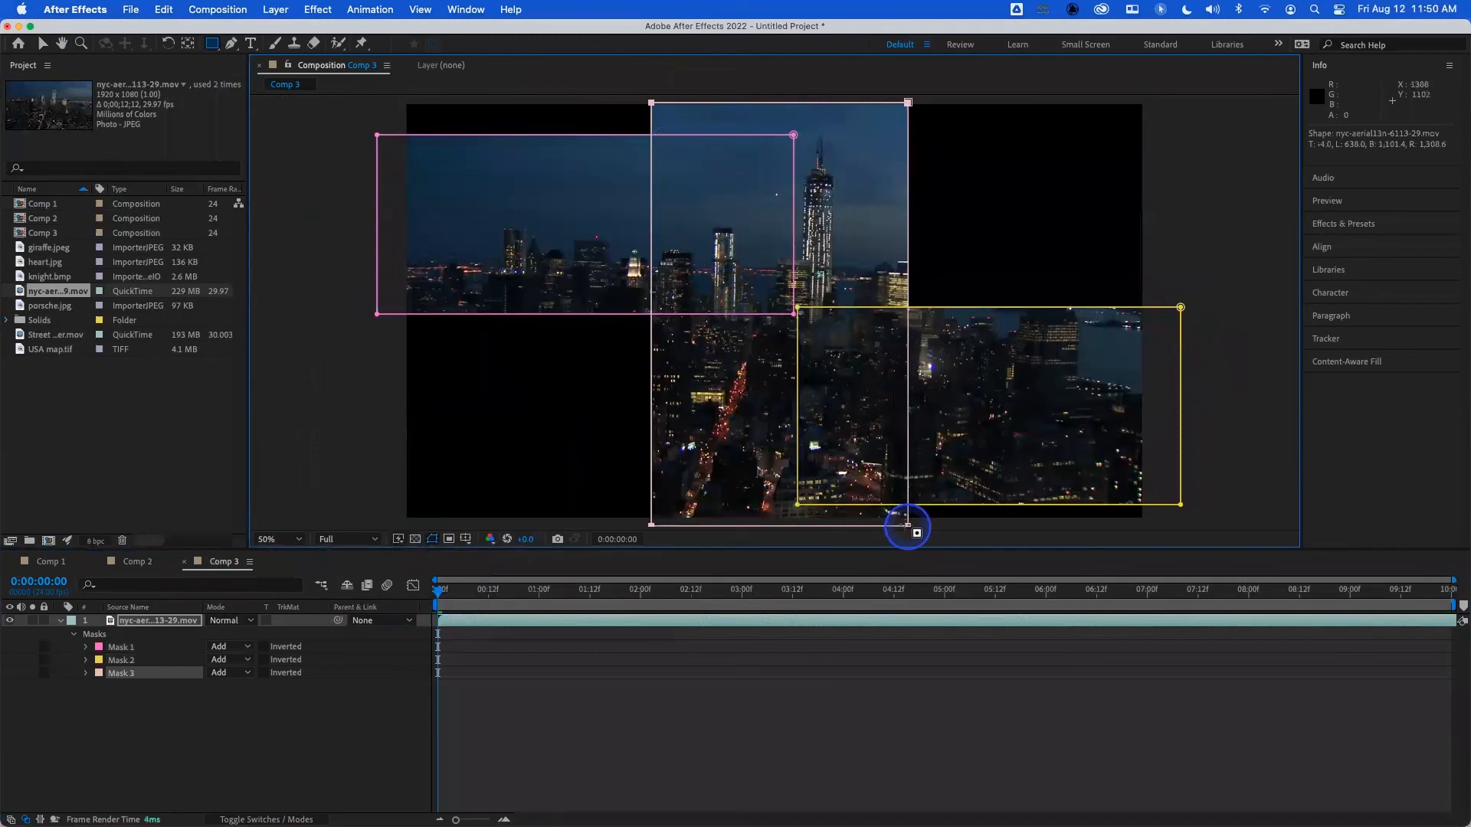
- Show the mask paths of all three masks, keyframe them together at 0:00:01:00, and return the current time to 0:00:00:00
left_click(86, 650)
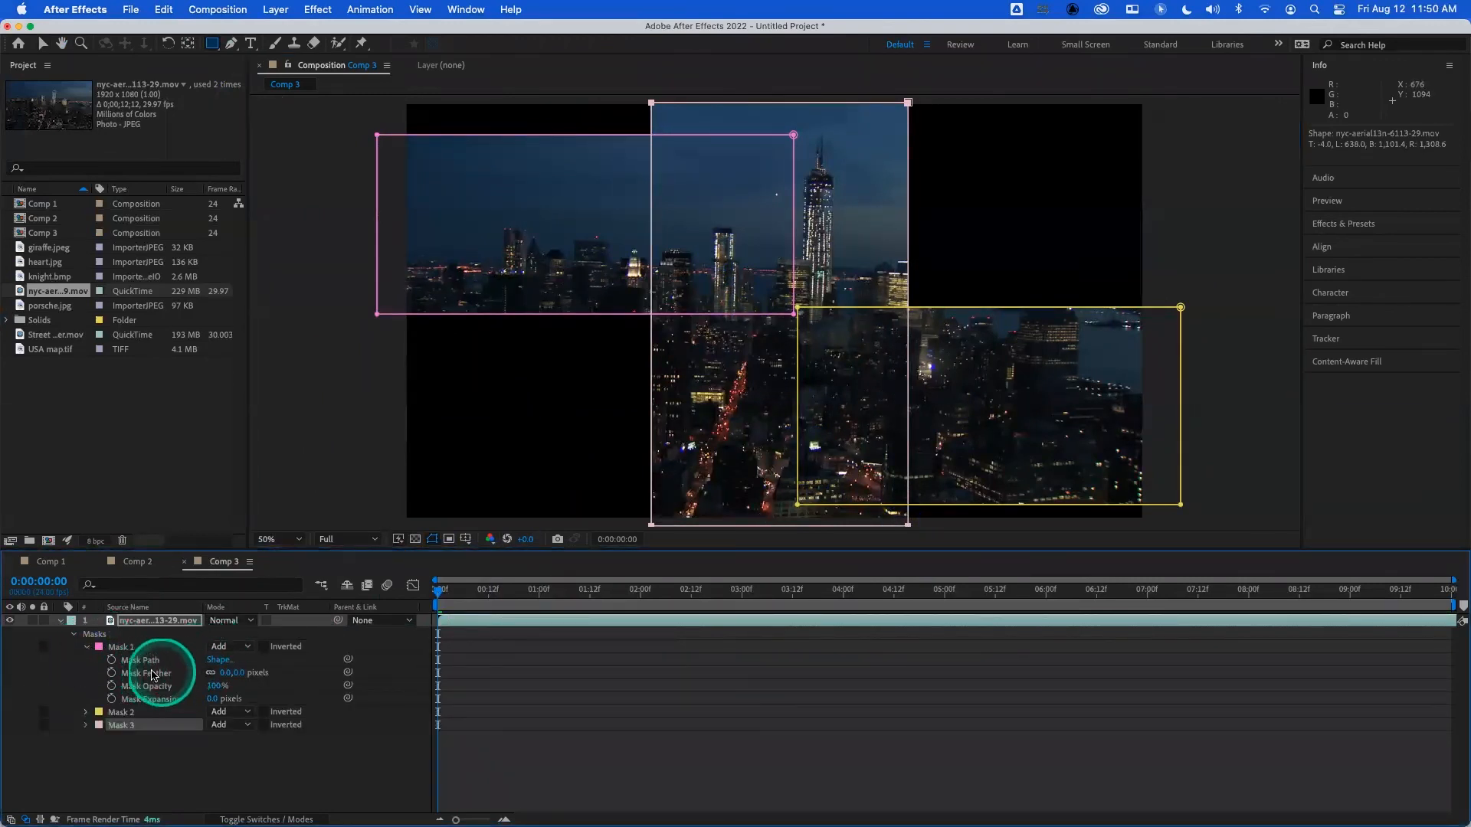
left_click(136, 622)
key("m")
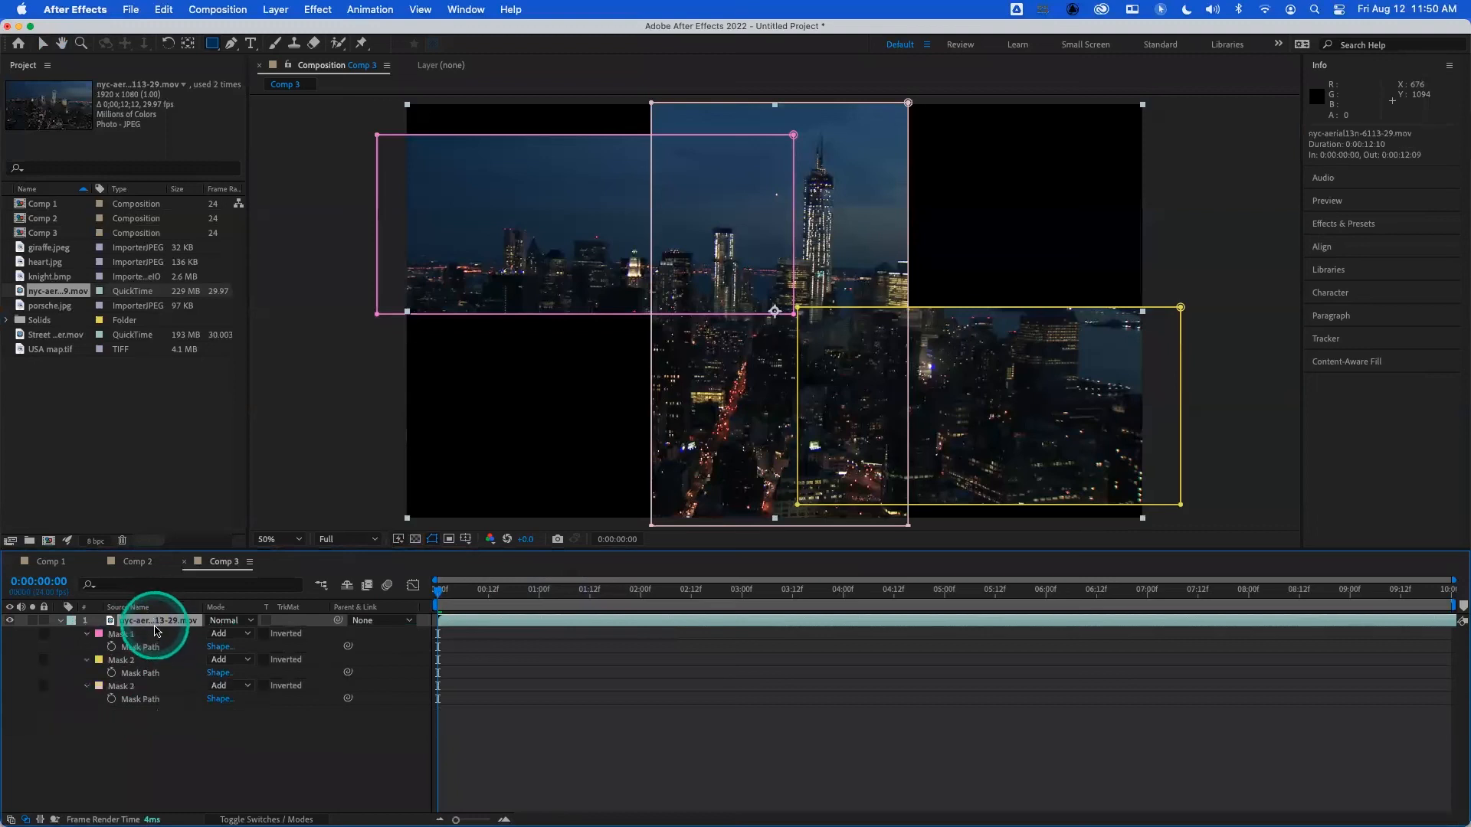
left_click_drag(593, 597, 539, 589)
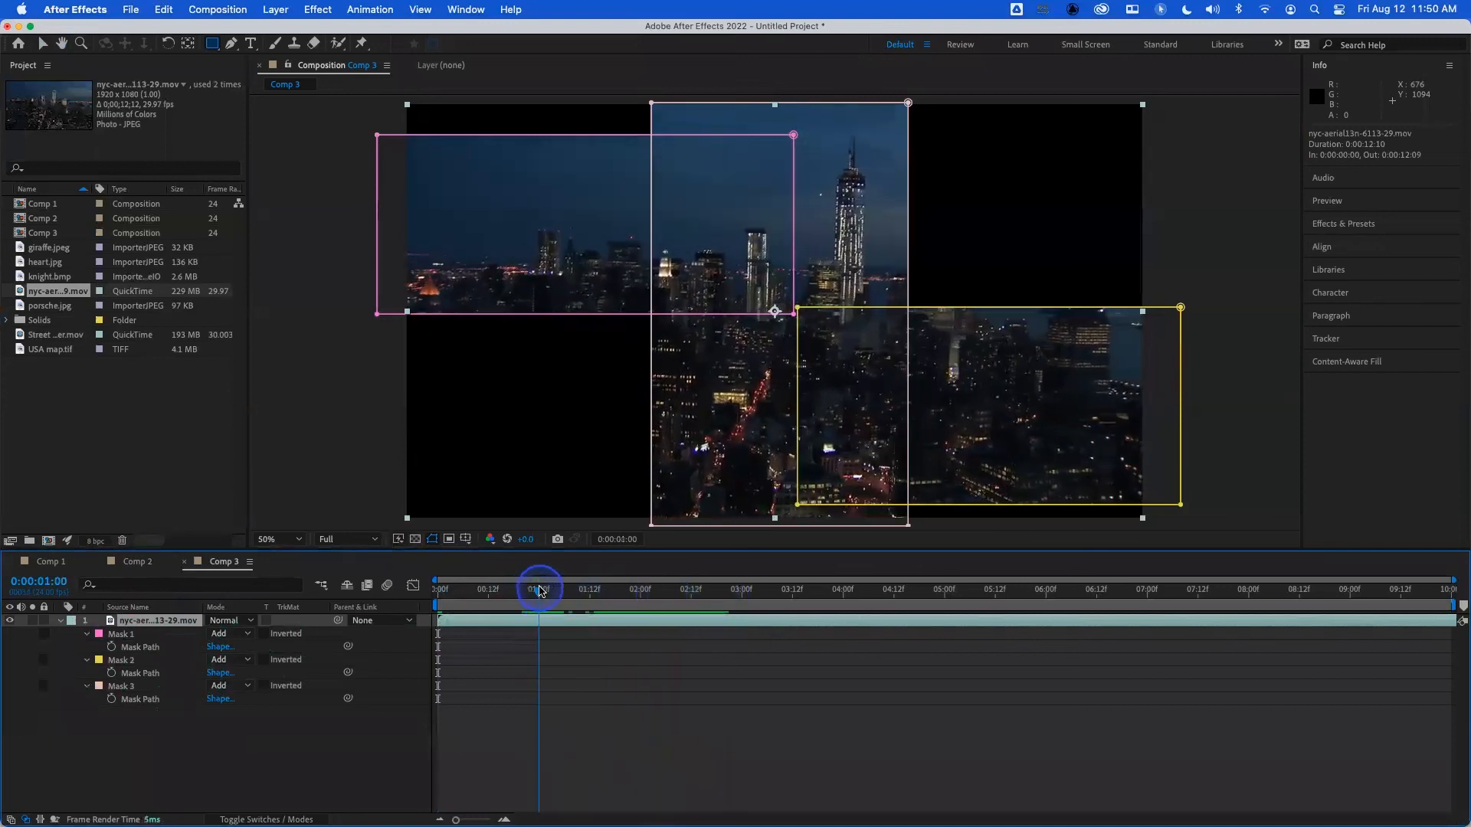
left_click(123, 636)
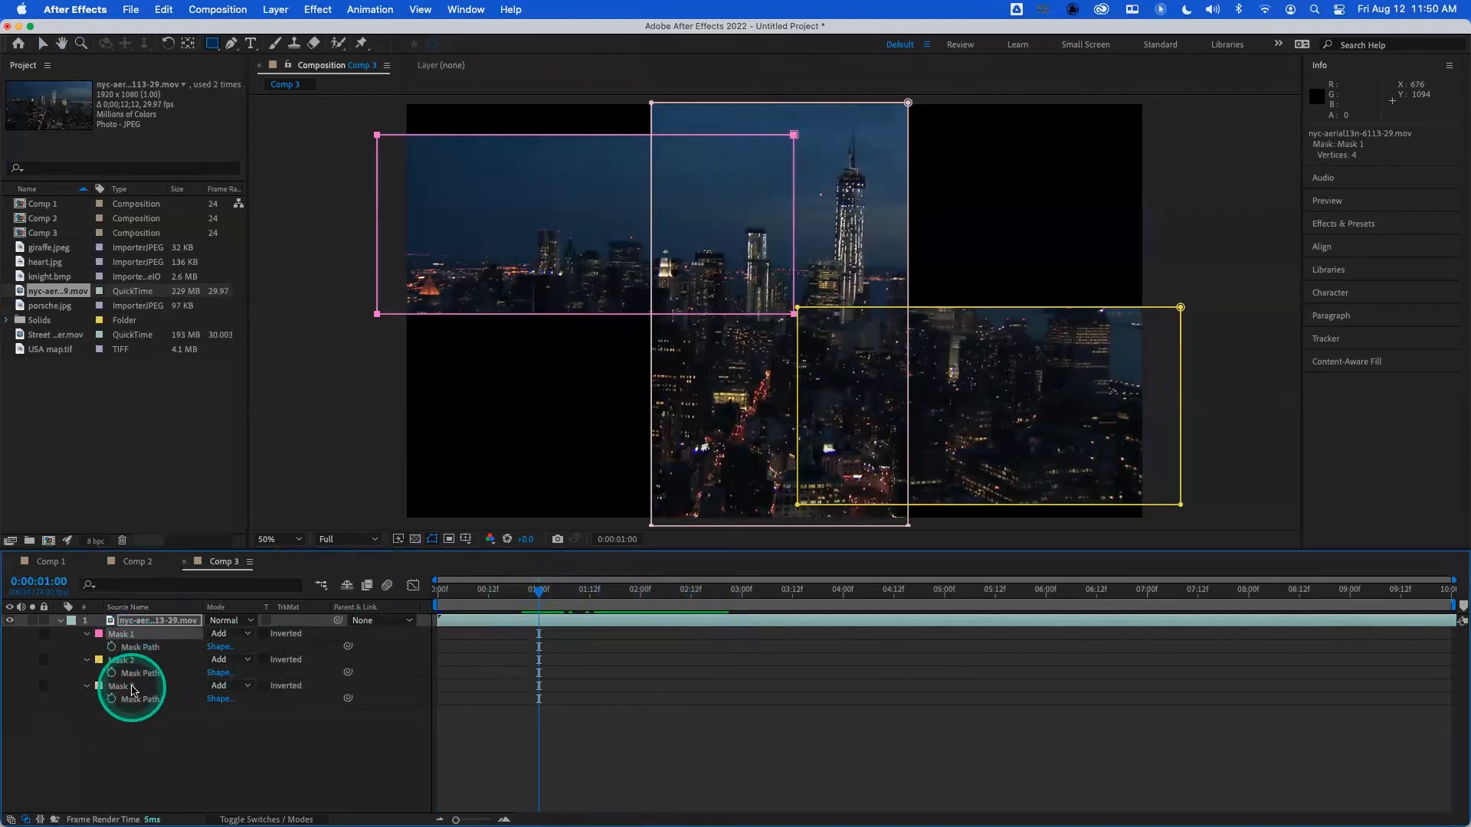
left_click(112, 700)
left_click(140, 686)
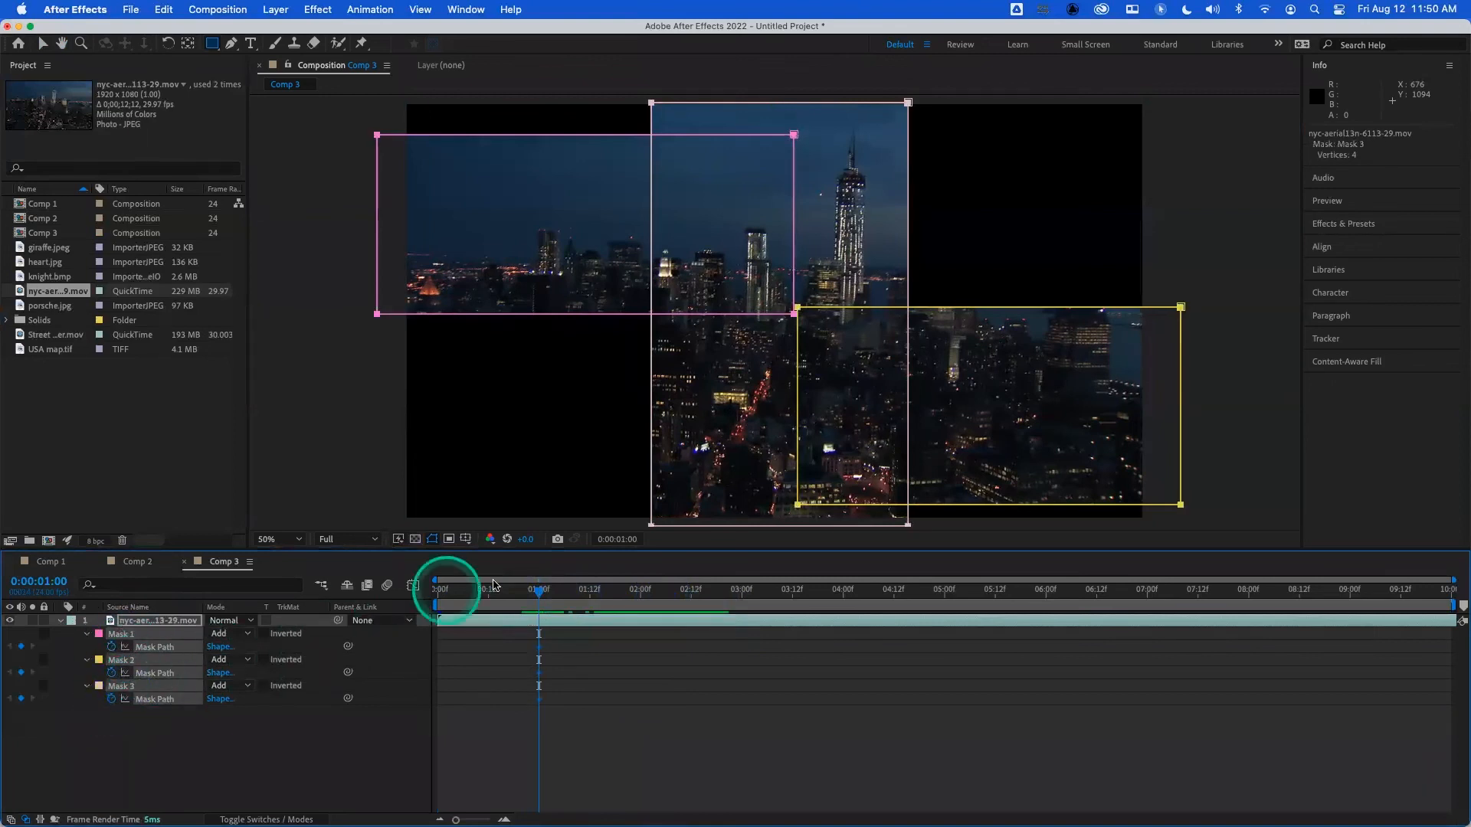
left_click_drag(499, 586, 440, 598)
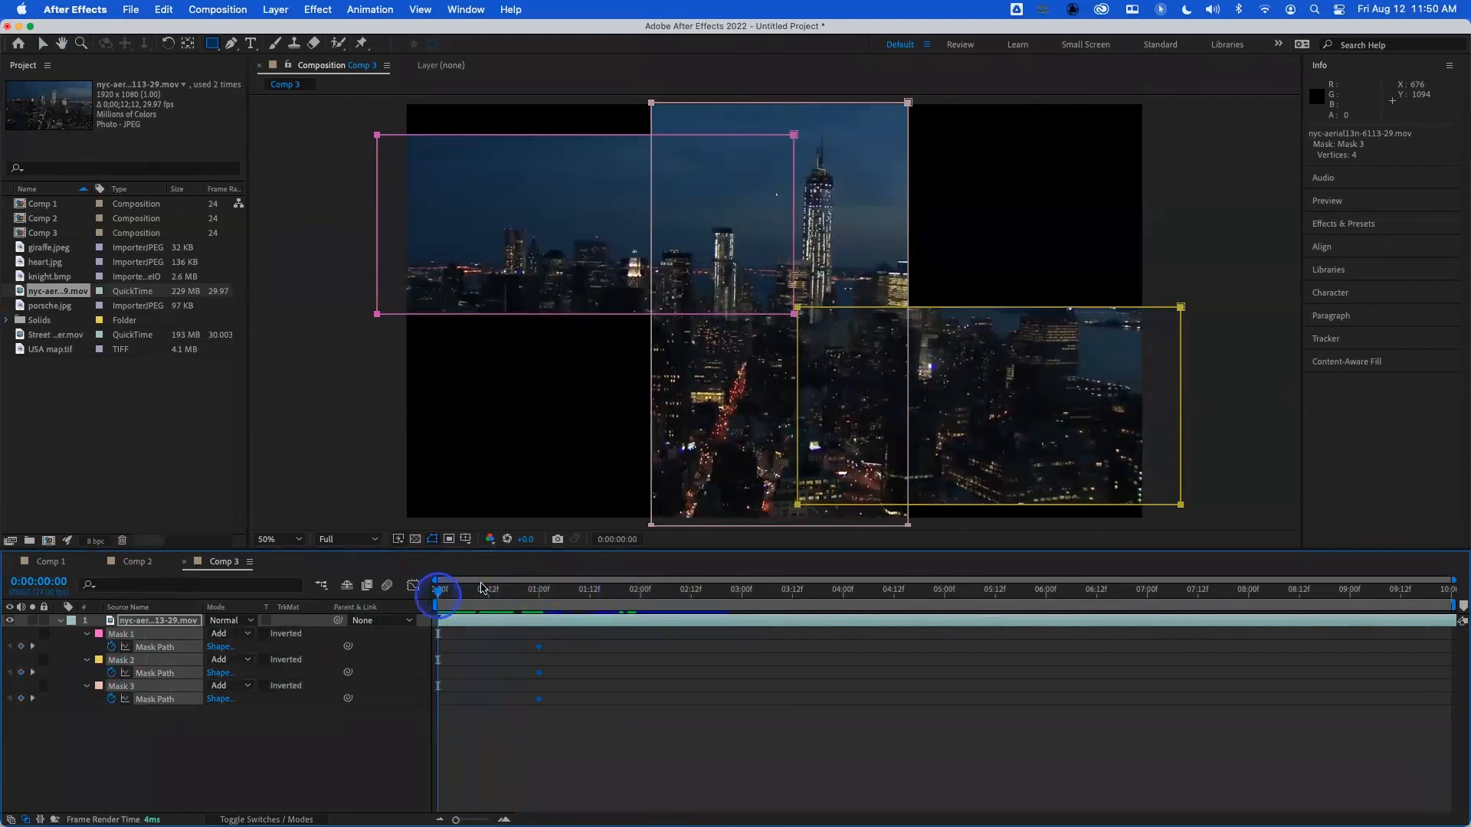
- At 0:00:00:00, collapse Mask 1 into a narrow sliver just beyond the frame's left edge by moving its right-hand points
left_click(157, 731)
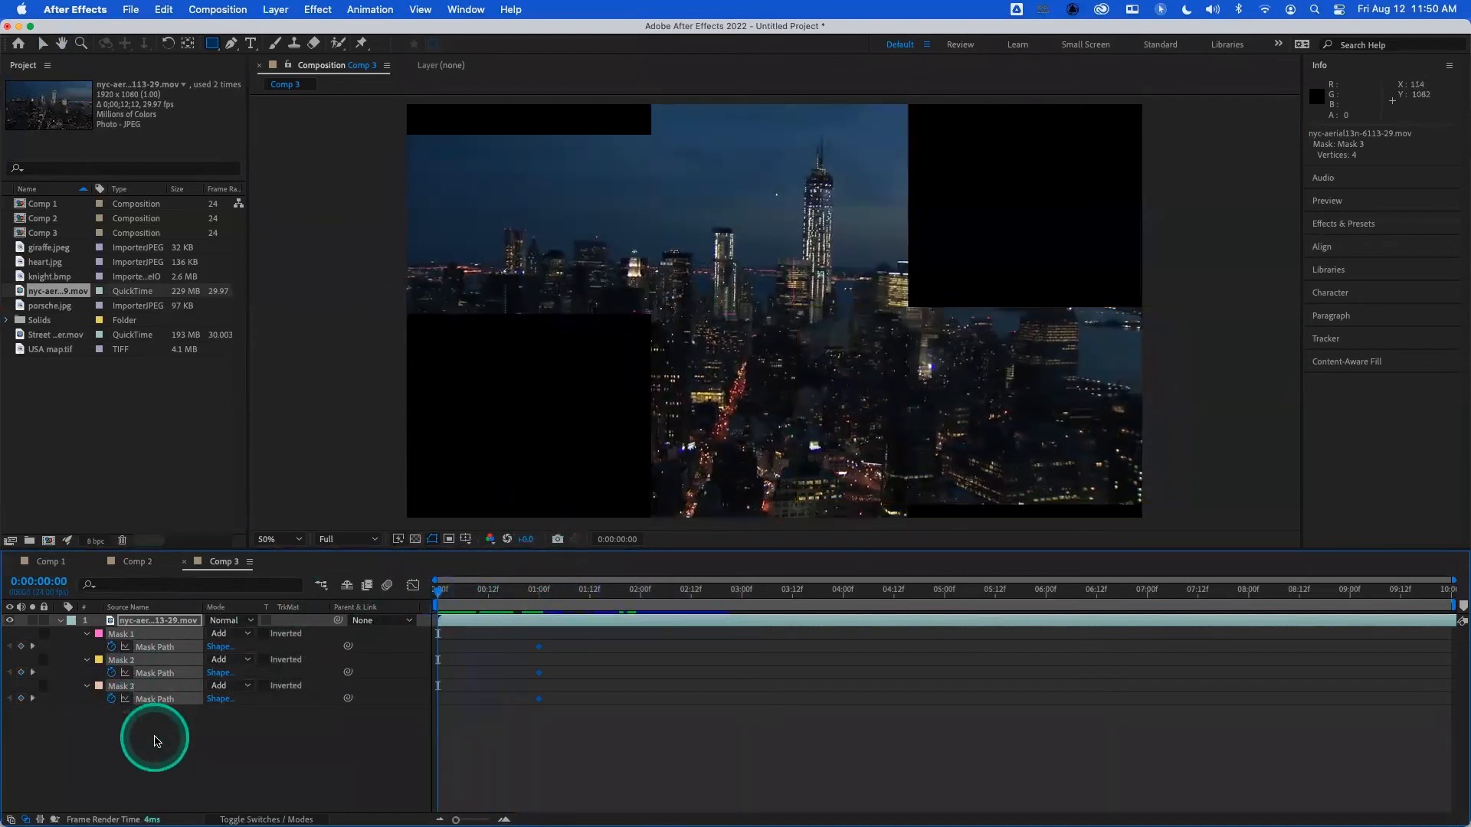
left_click(126, 642)
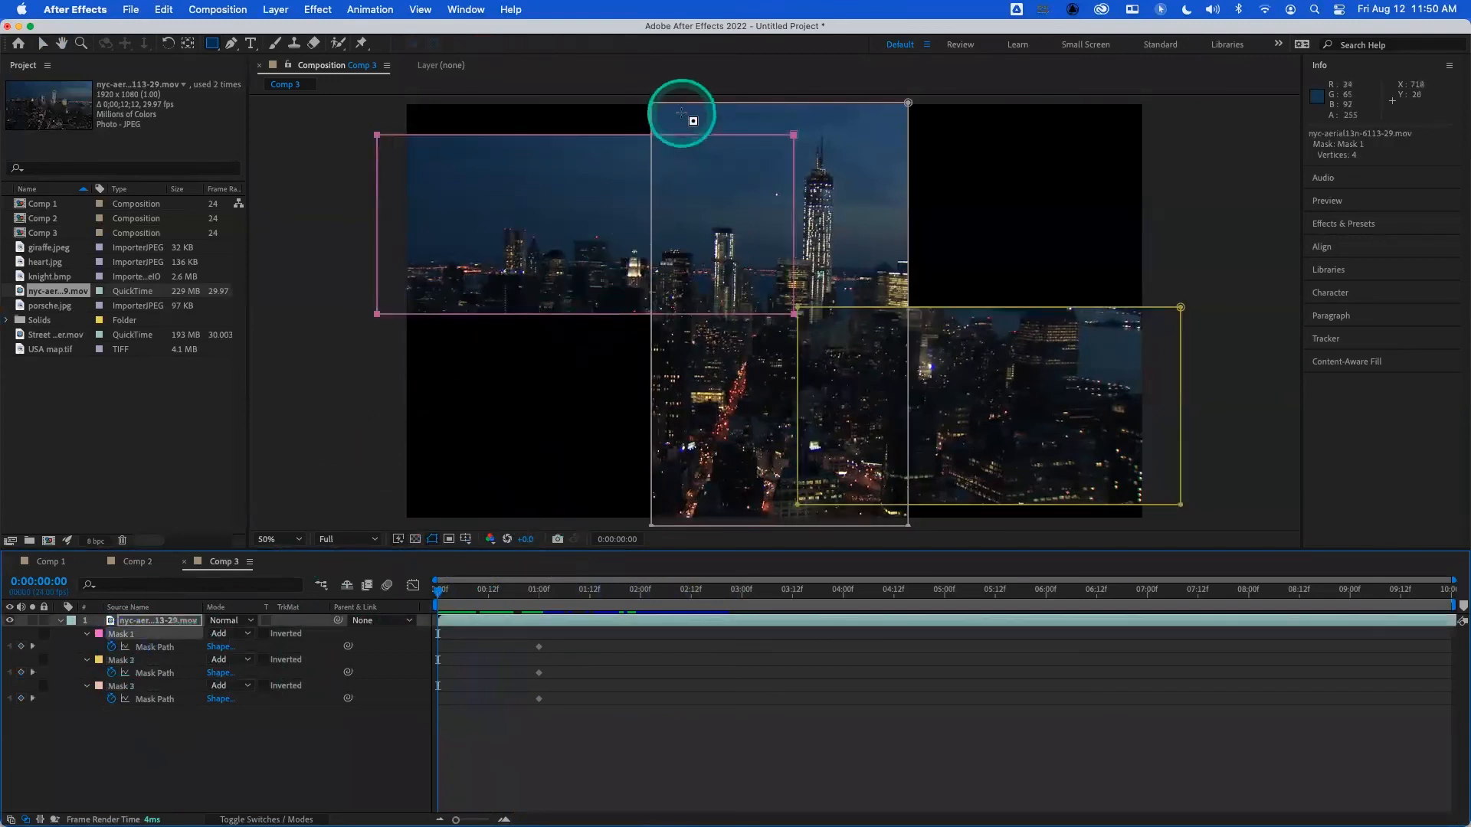
left_click(339, 372)
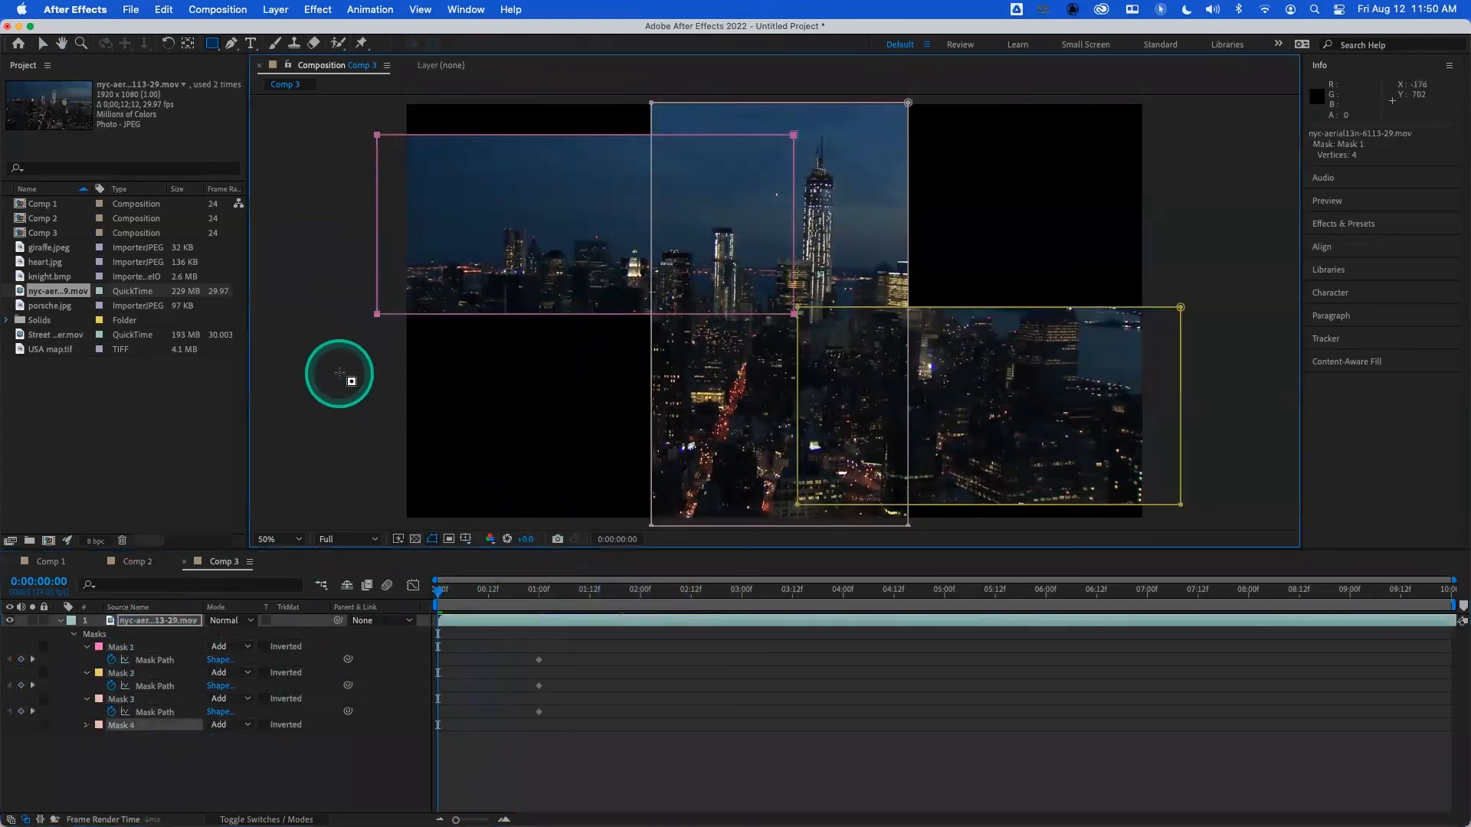
left_click(794, 136)
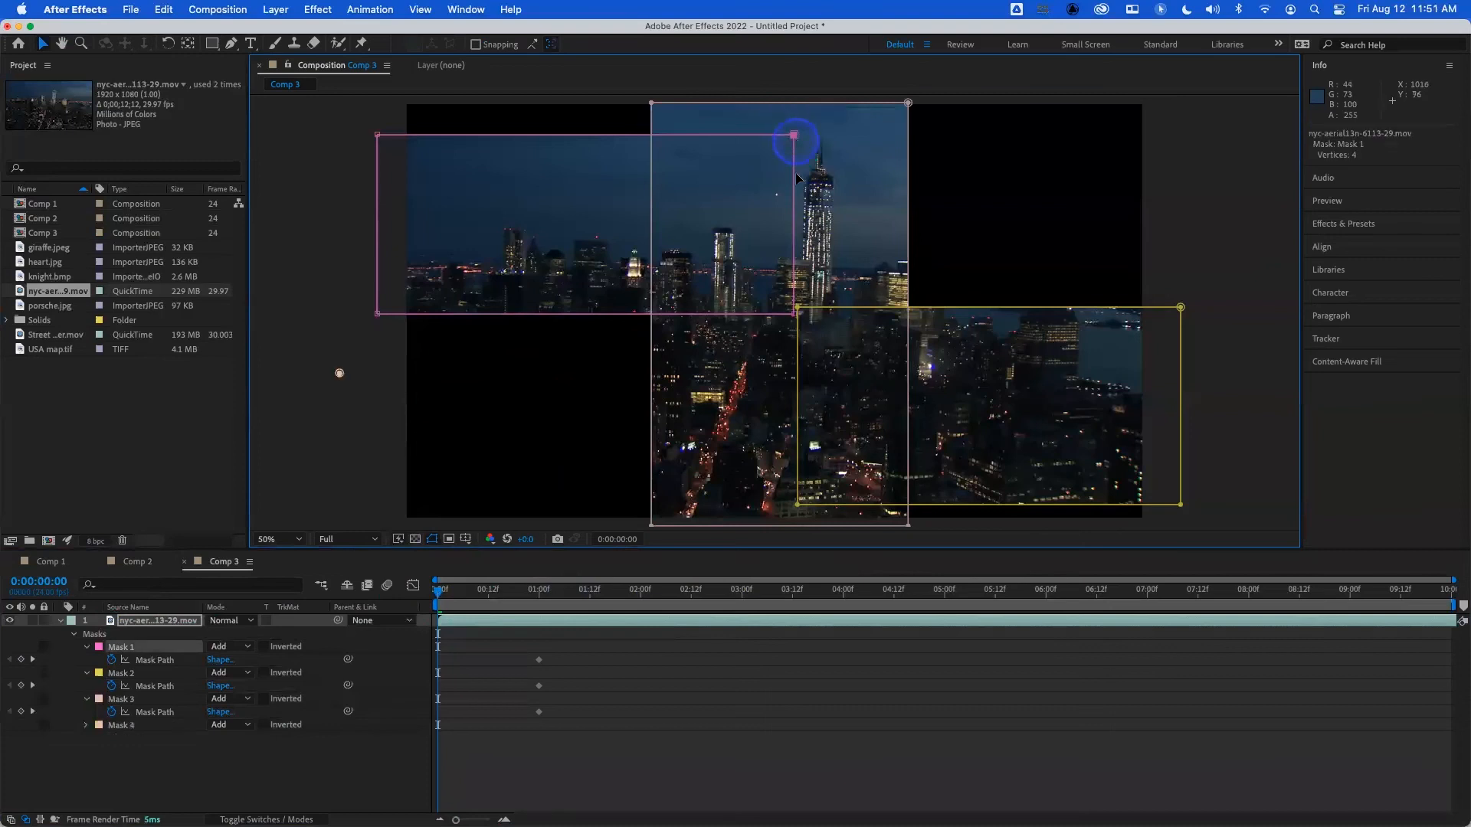
left_click_drag(794, 315, 399, 317)
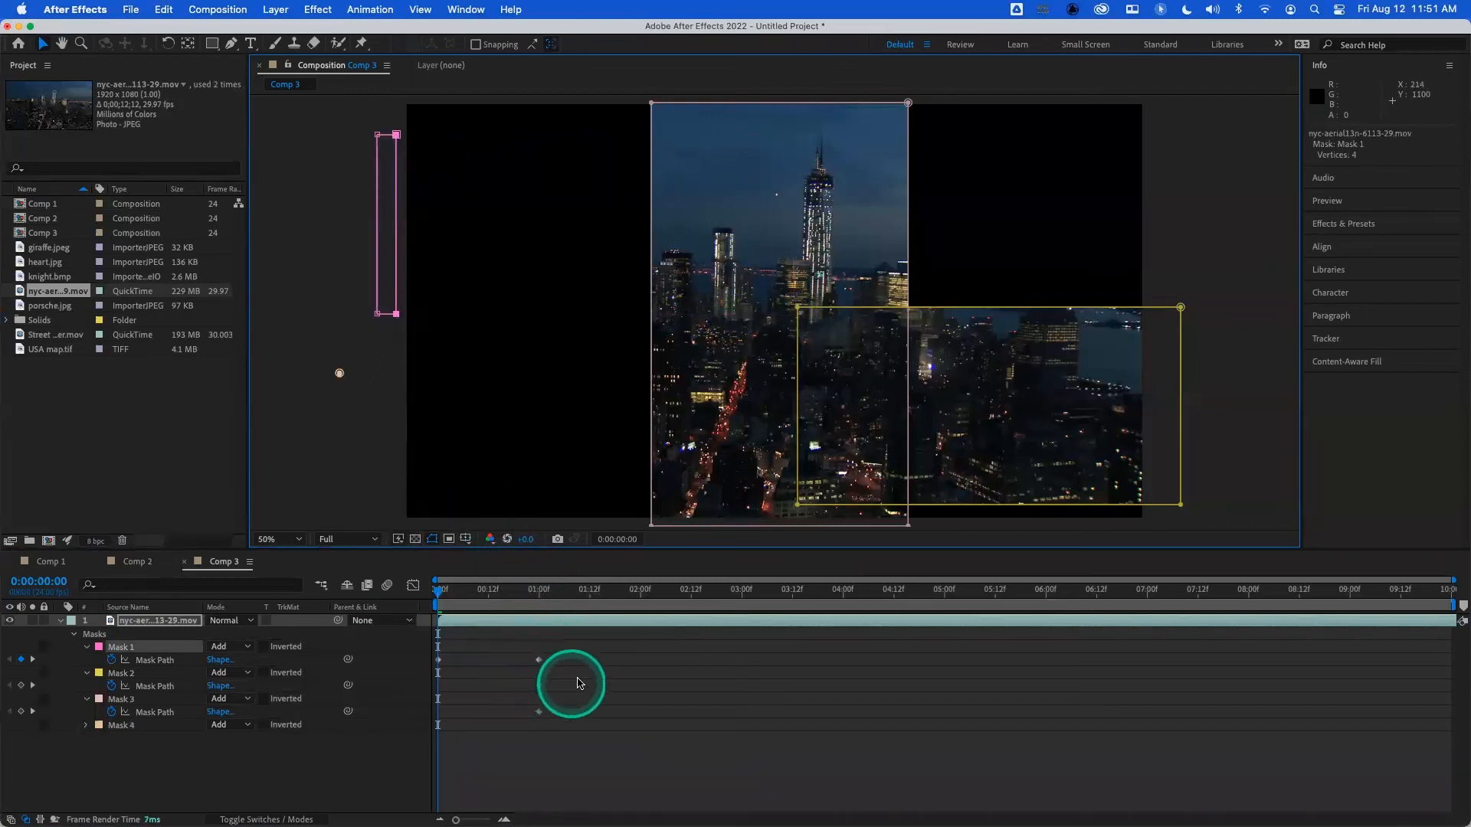
- Move Mask 2's path keyframe to 0:00:02:00, and at 0:00:01:00 collapse Mask 2 into a sliver beyond the frame's right edge
mouse_move(568, 678)
left_mouse_down()
mouse_move(525, 698)
mouse_move(596, 679)
left_mouse_up()
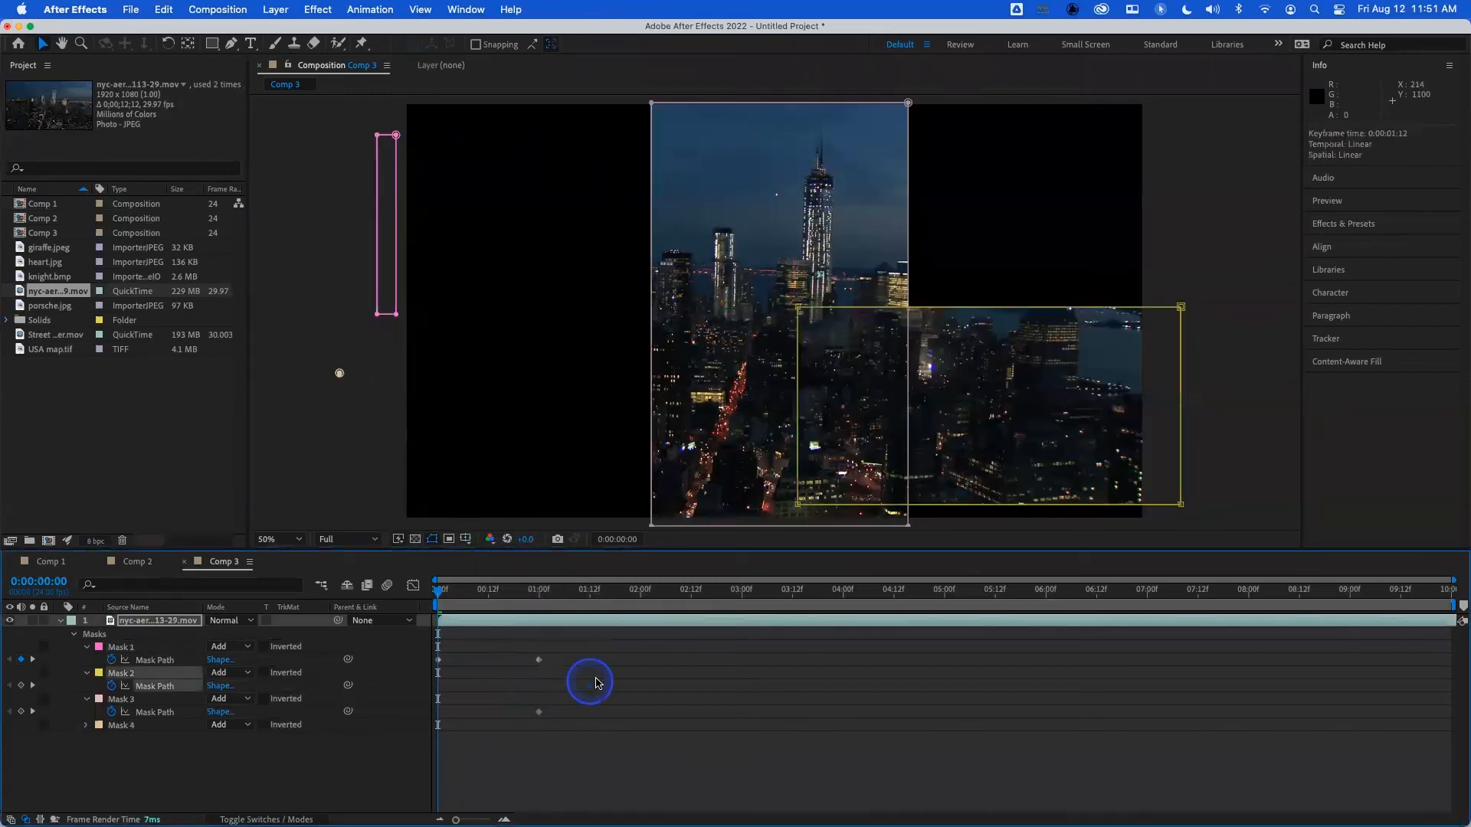
left_click_drag(642, 684, 641, 685)
mouse_move(542, 595)
left_mouse_down()
mouse_move(426, 595)
mouse_move(539, 595)
left_mouse_up()
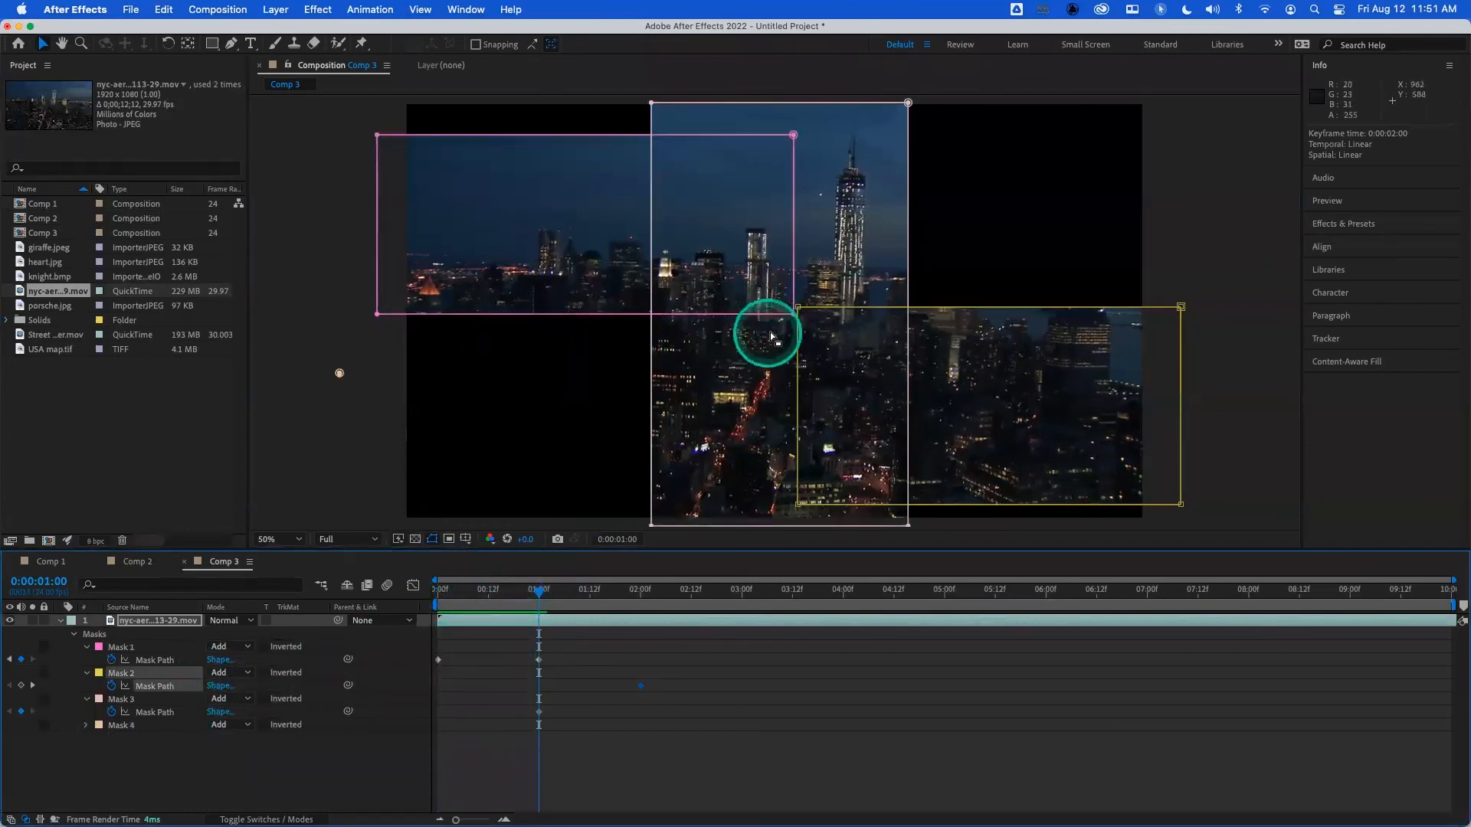
left_click(797, 309)
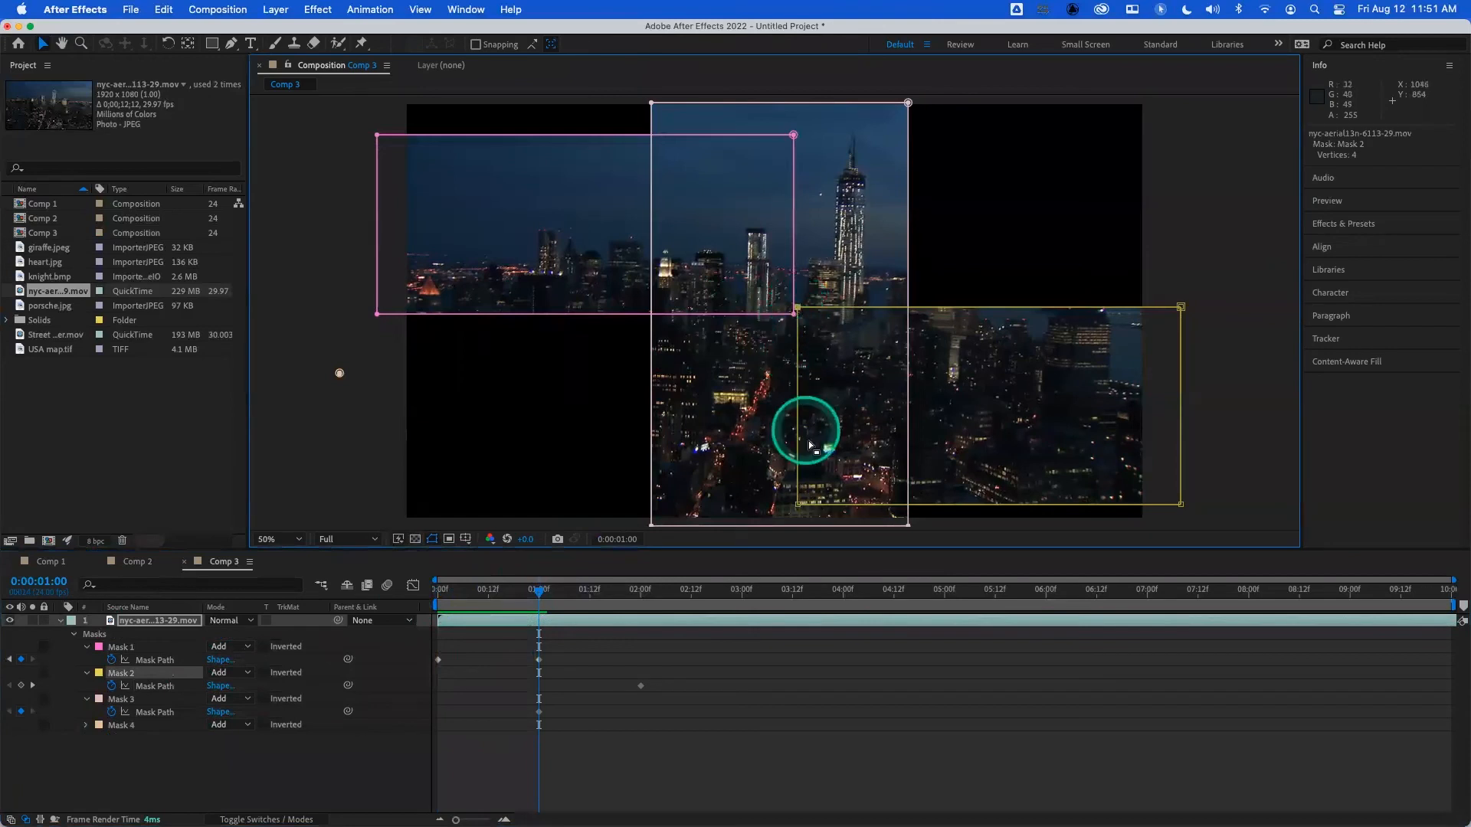
left_click_drag(796, 505, 1163, 504)
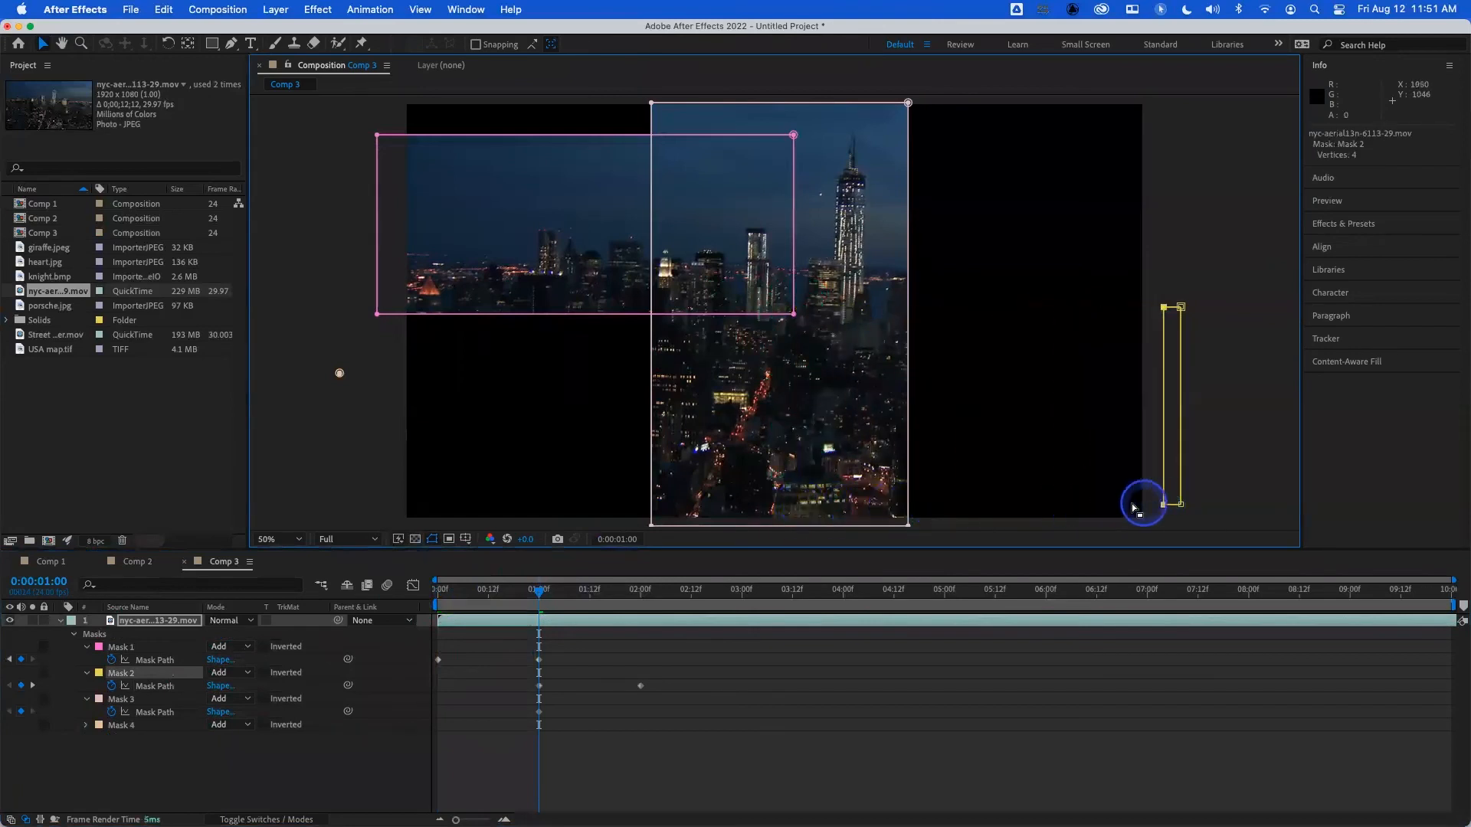
- Preview the staggered reveal of the first two masks from the start
left_click_drag(558, 607, 368, 591)
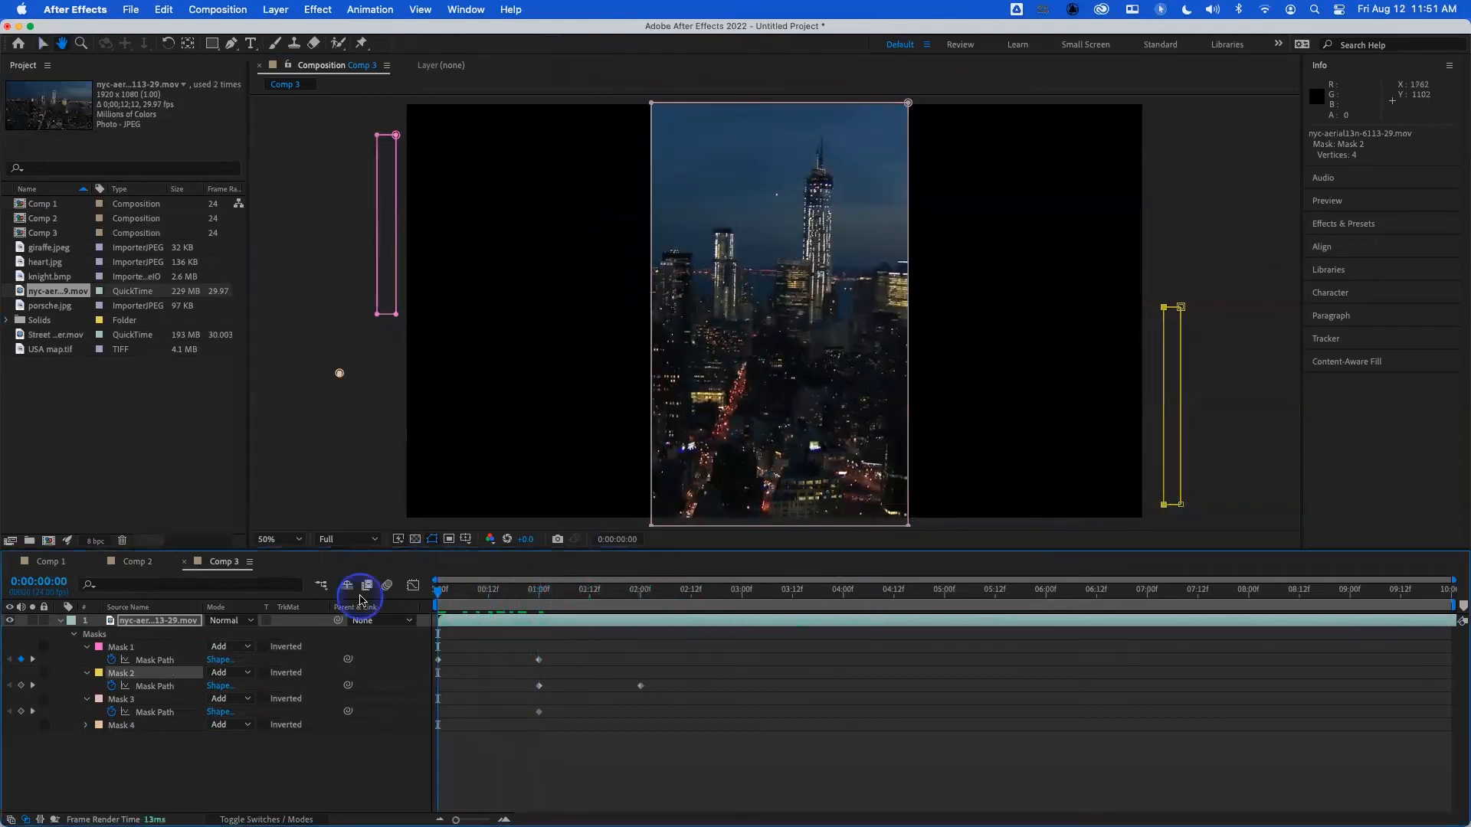
key("space")
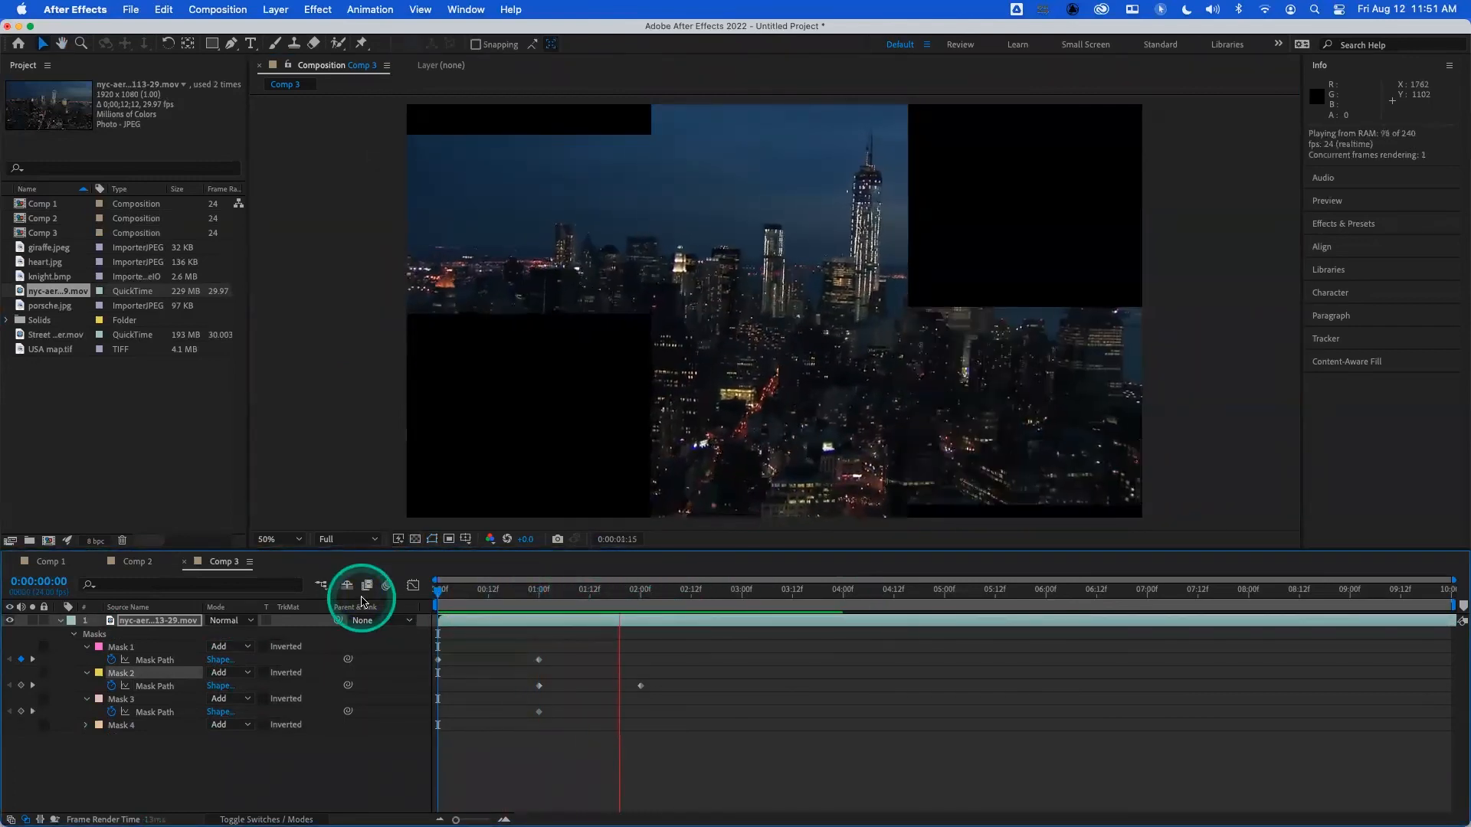
key("space")
- Move Mask 3's path keyframe to 0:00:03:00, and at 0:00:02:00 collapse the central strip upward to above the frame
left_click(741, 603)
left_click(540, 712)
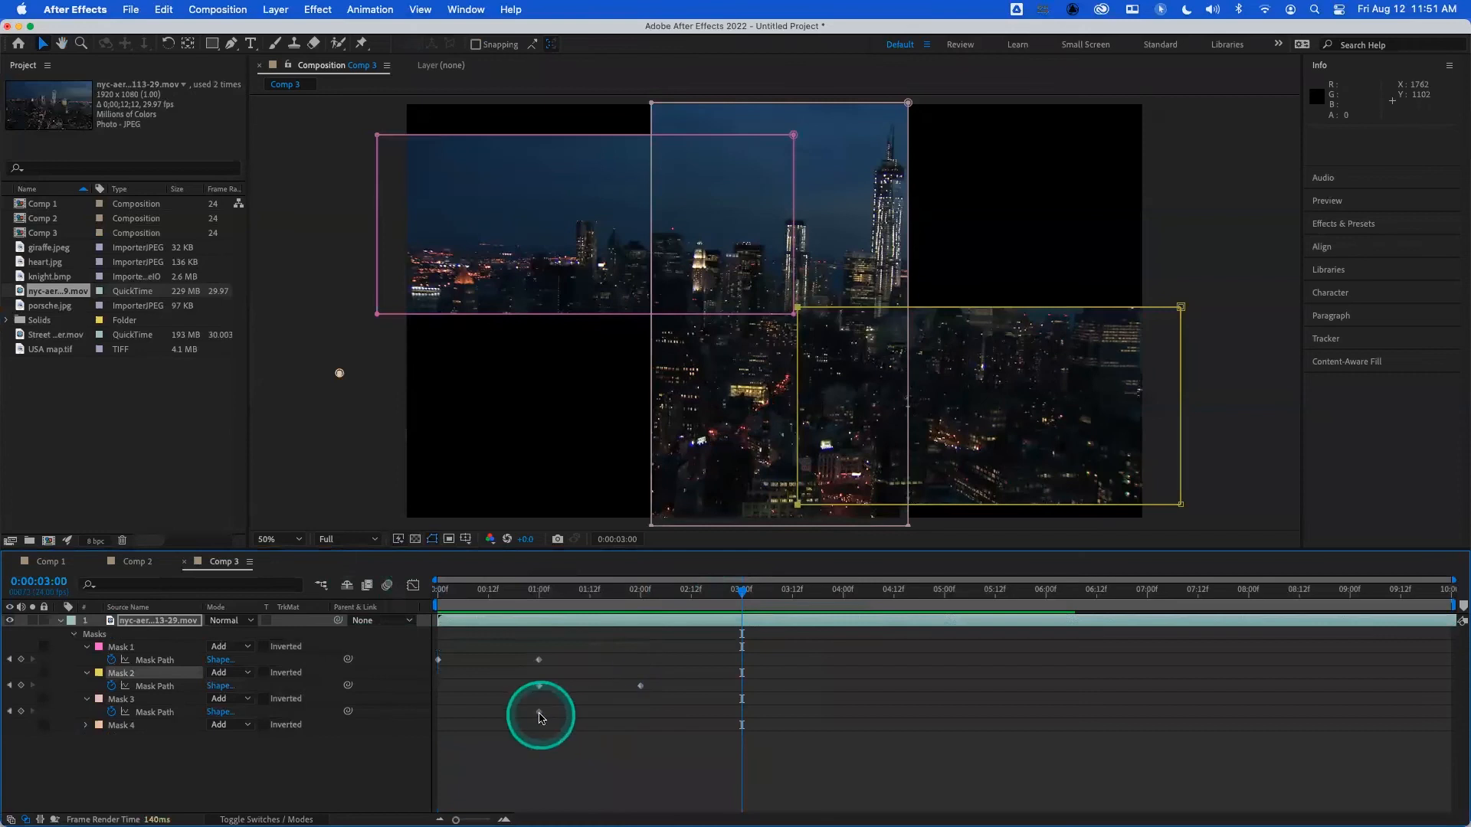
left_click_drag(732, 714, 742, 716)
left_click(488, 694)
left_click(642, 594)
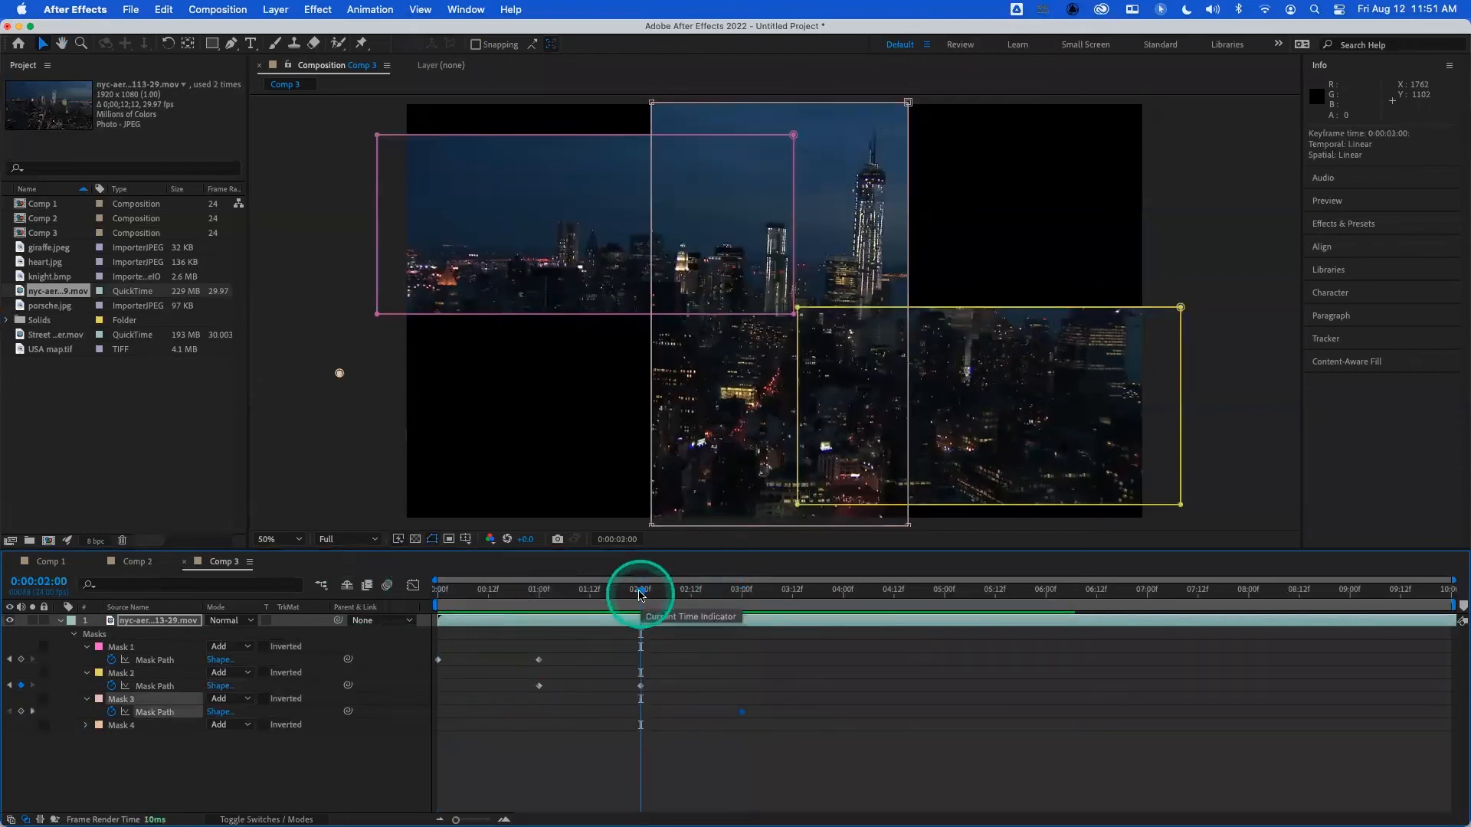
left_click(651, 525)
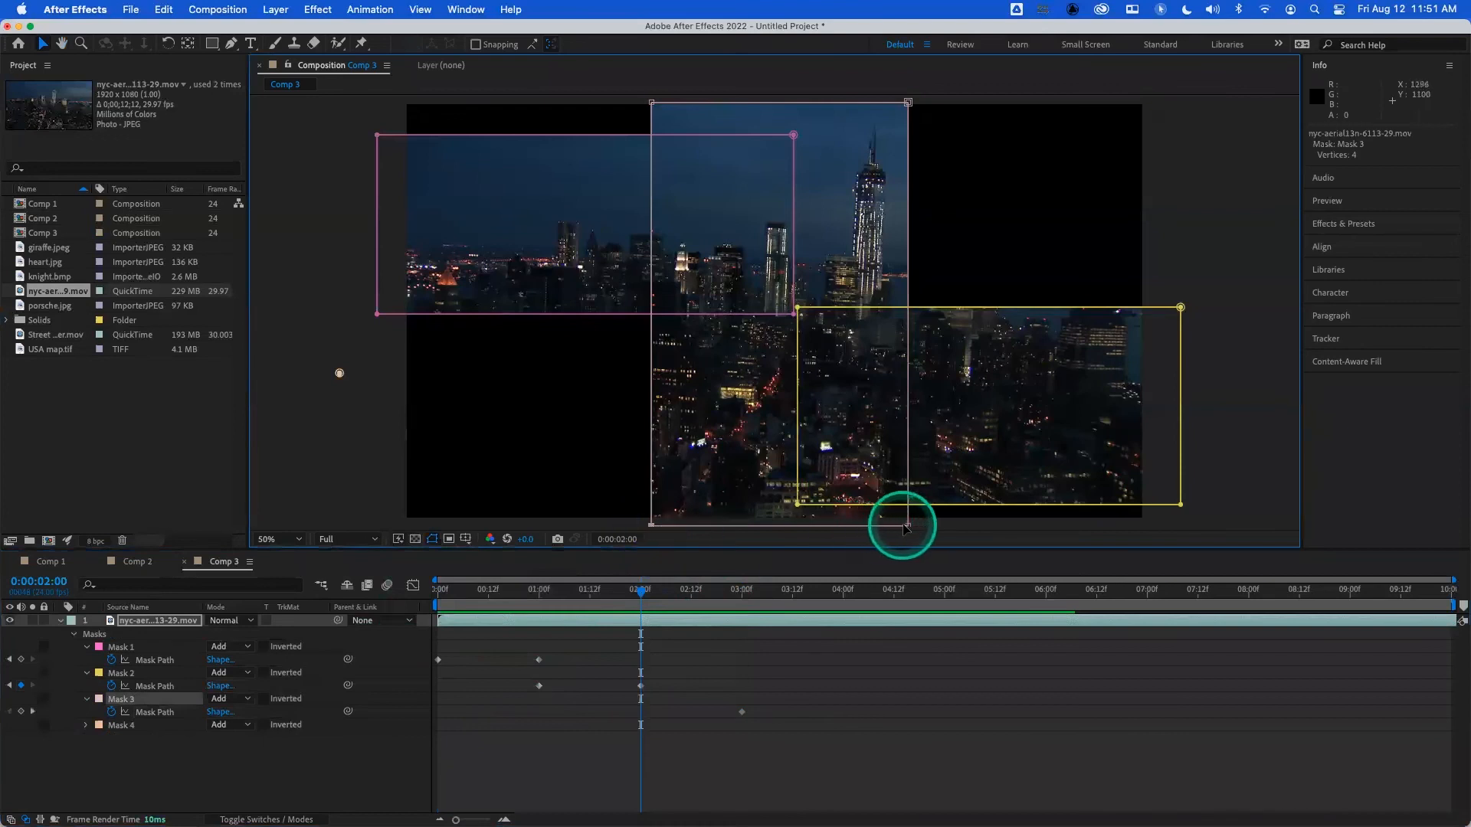
left_click_drag(908, 527, 901, 72)
- Preview the staggered reveal of all three masks from the start
left_click_drag(642, 590, 394, 601)
key("space")
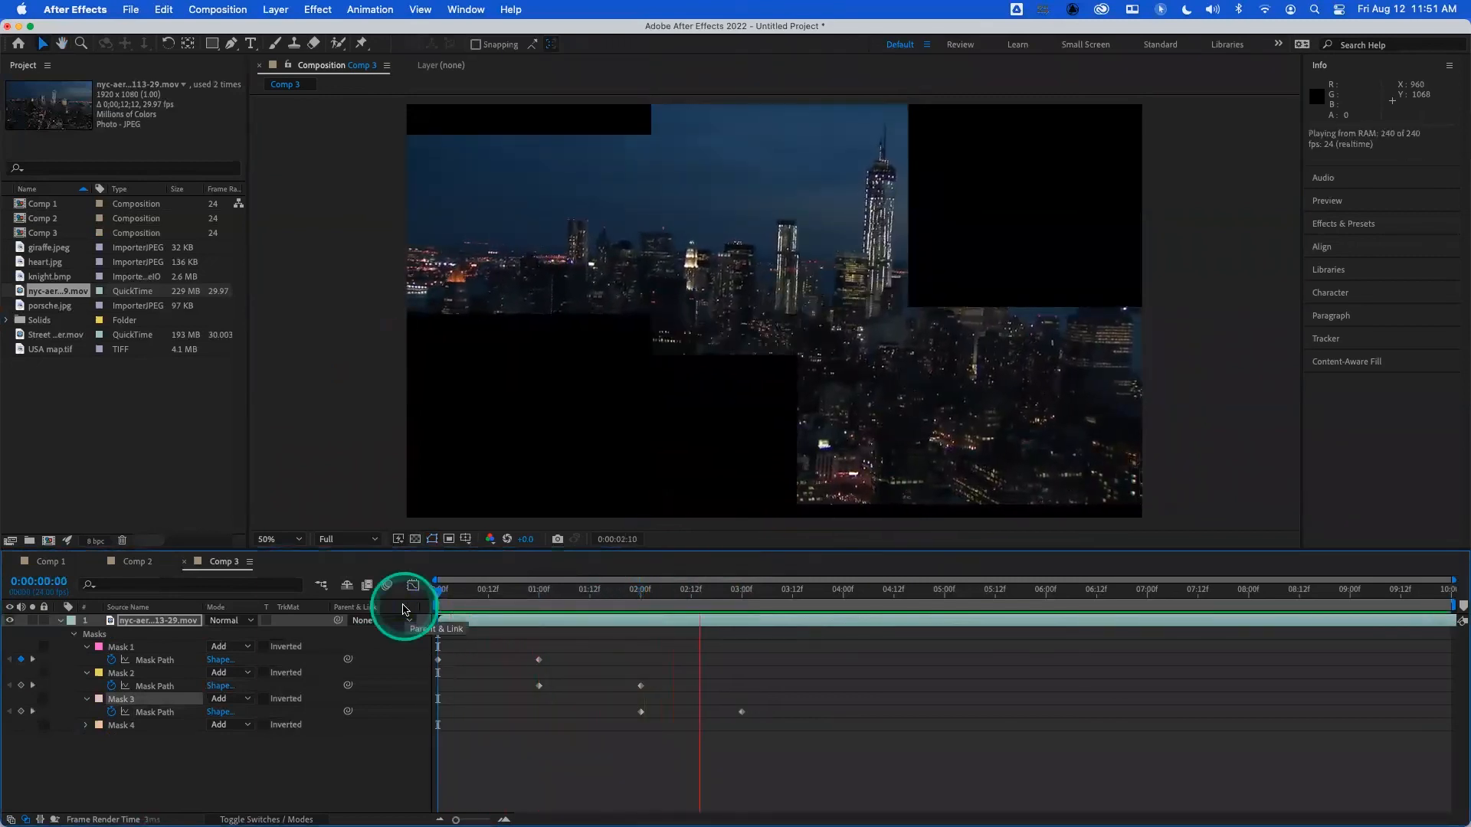
left_click(660, 604)
- At 0:00:04:00, stretch Mask 1 vertically past the frame's top and bottom edges
left_click(846, 591)
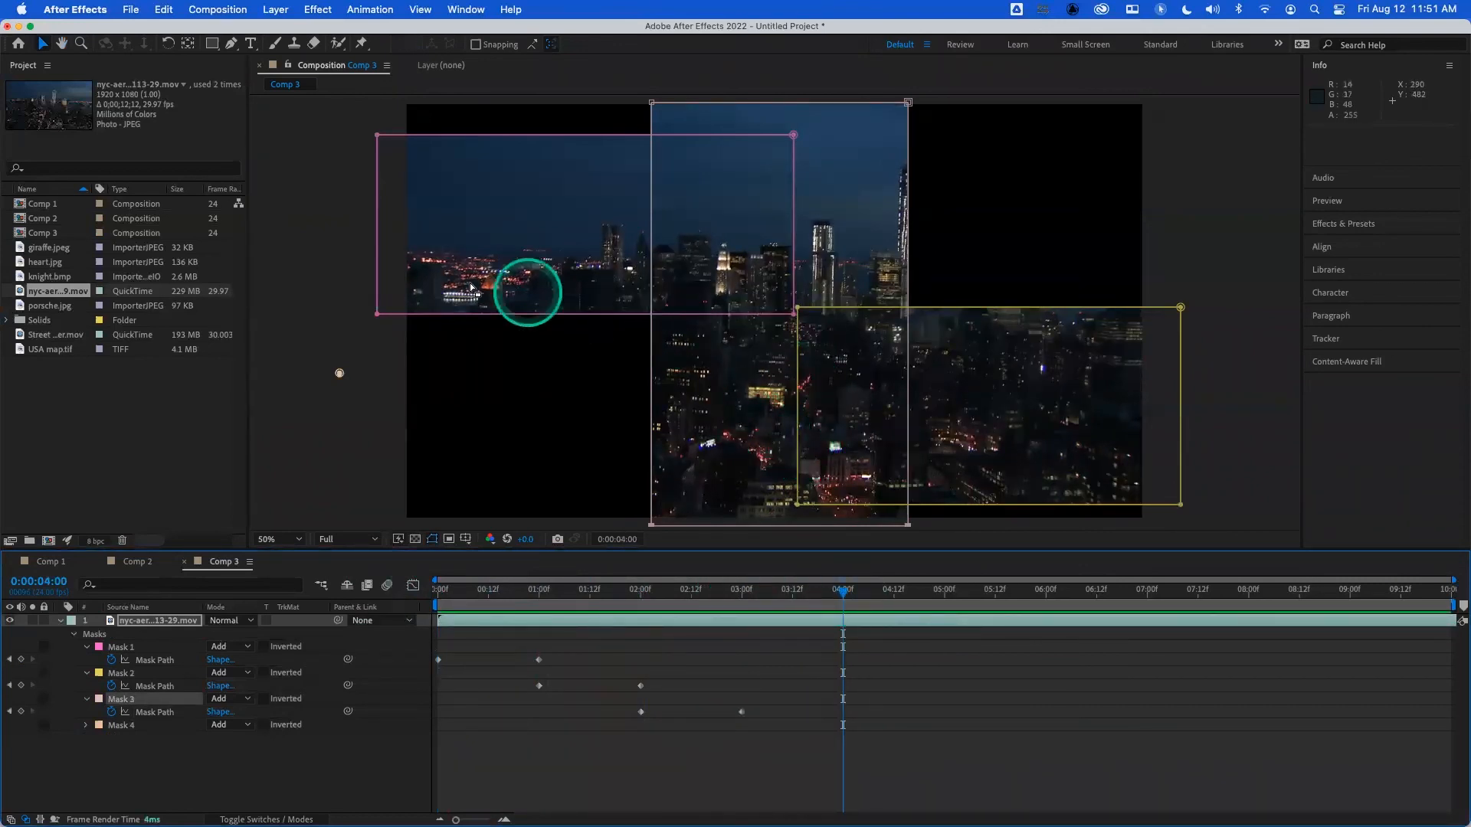
left_click(376, 137)
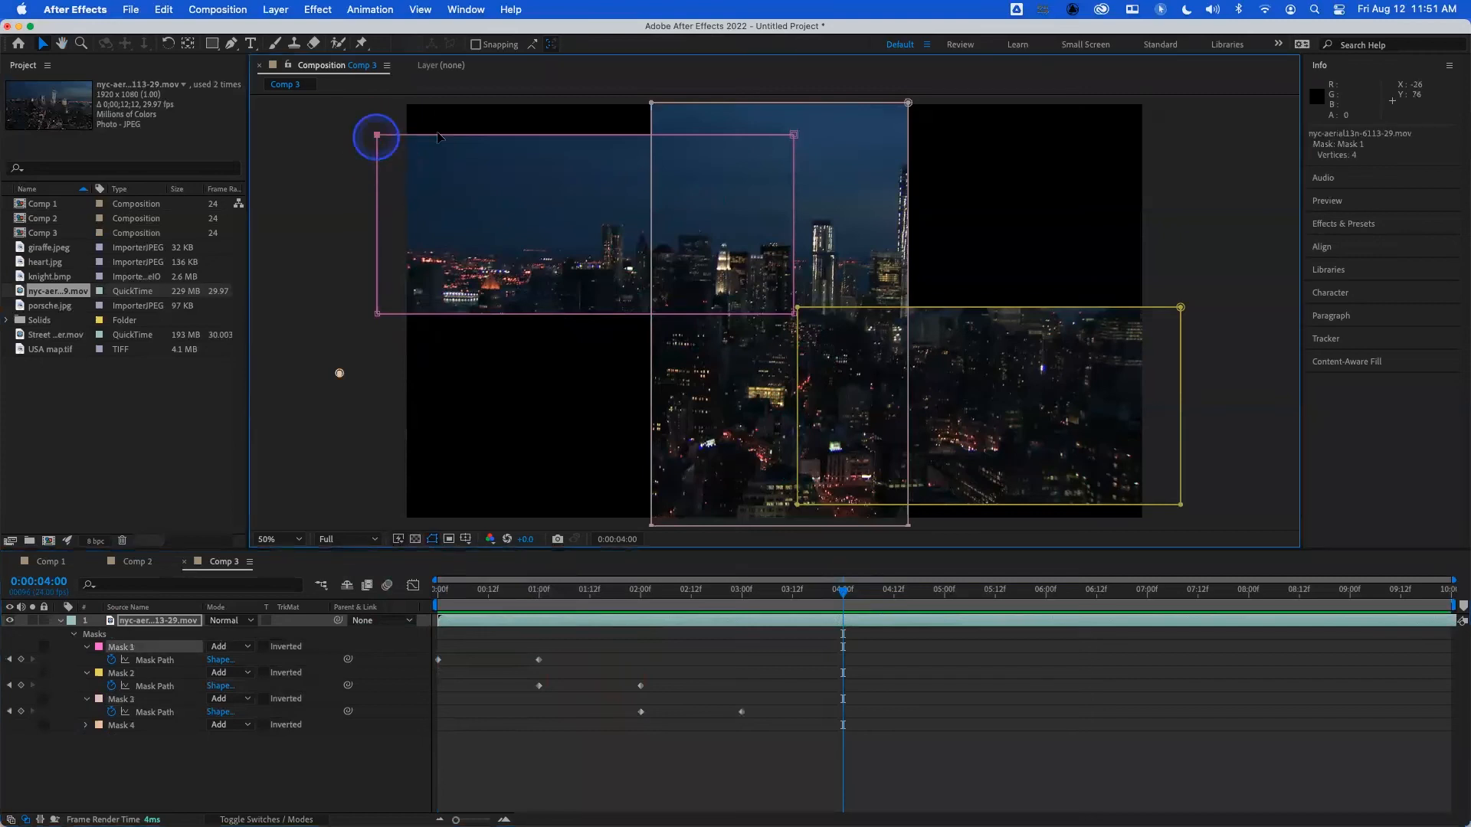
left_click_drag(794, 136, 793, 99)
left_click(793, 314)
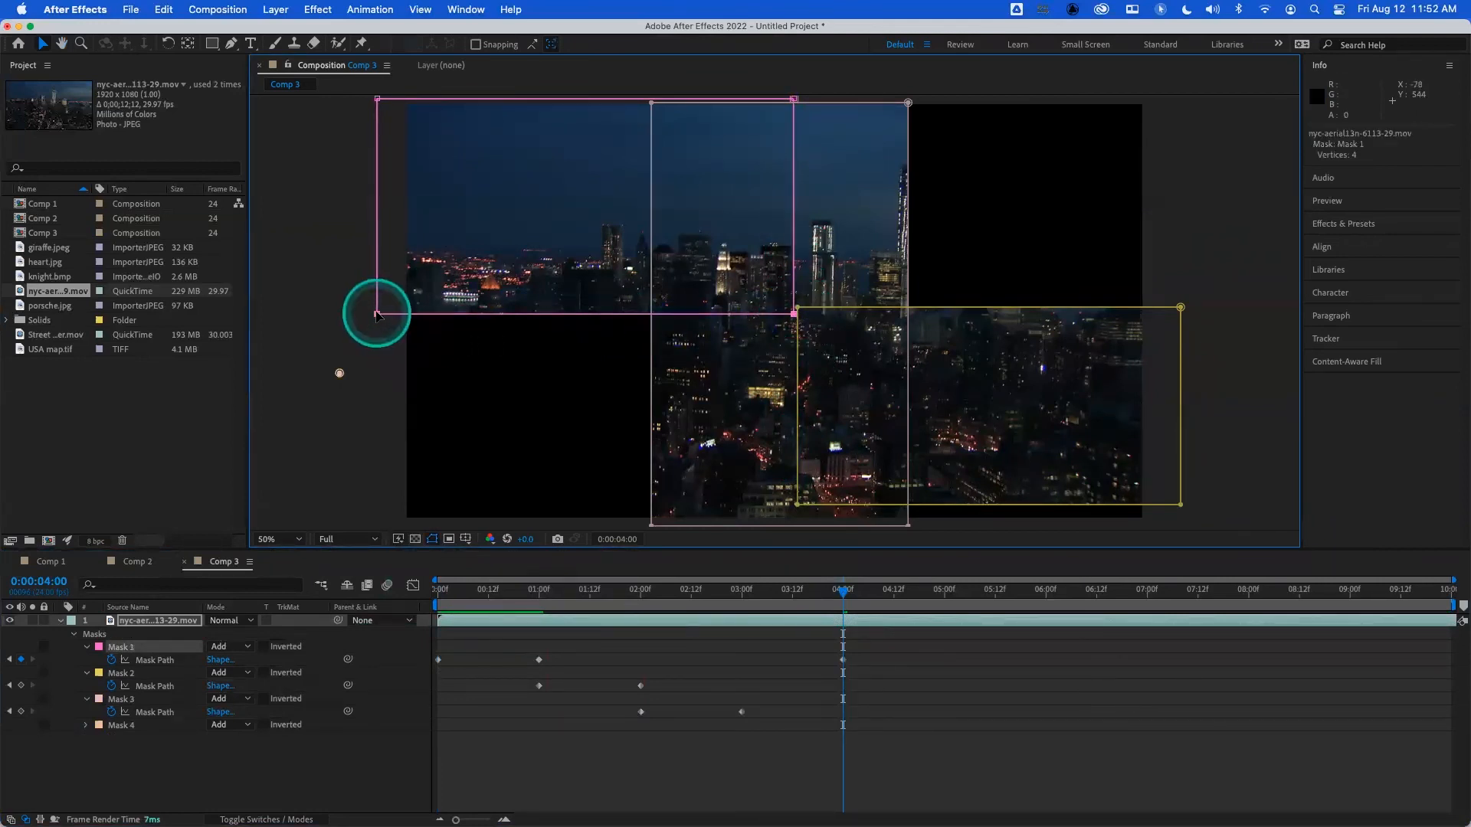
left_click_drag(377, 313, 384, 534)
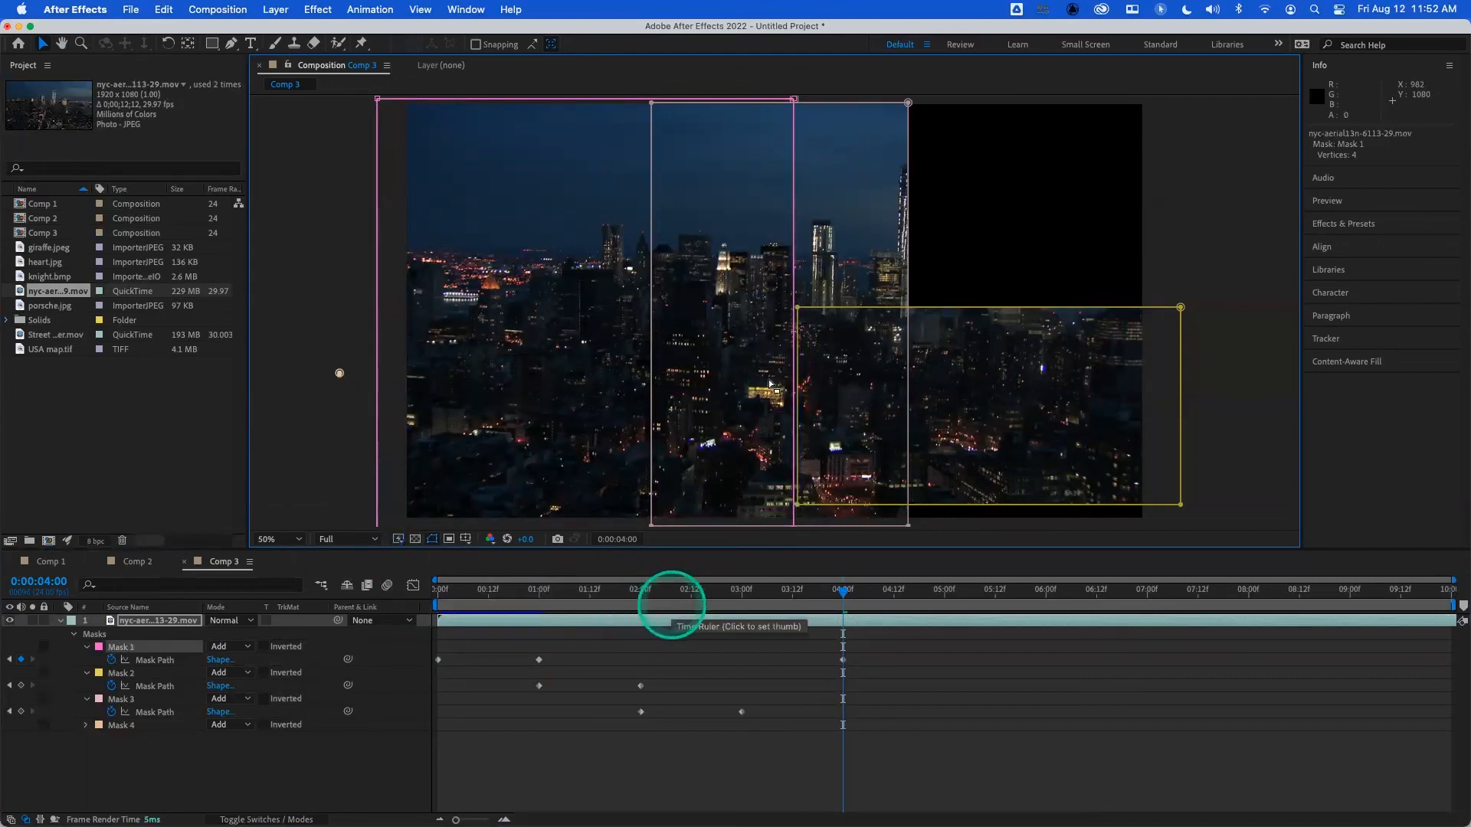
- At 0:00:04:00, extend Mask 2 vertically past the frame's top and bottom edges
left_click(798, 309)
left_click(1181, 308)
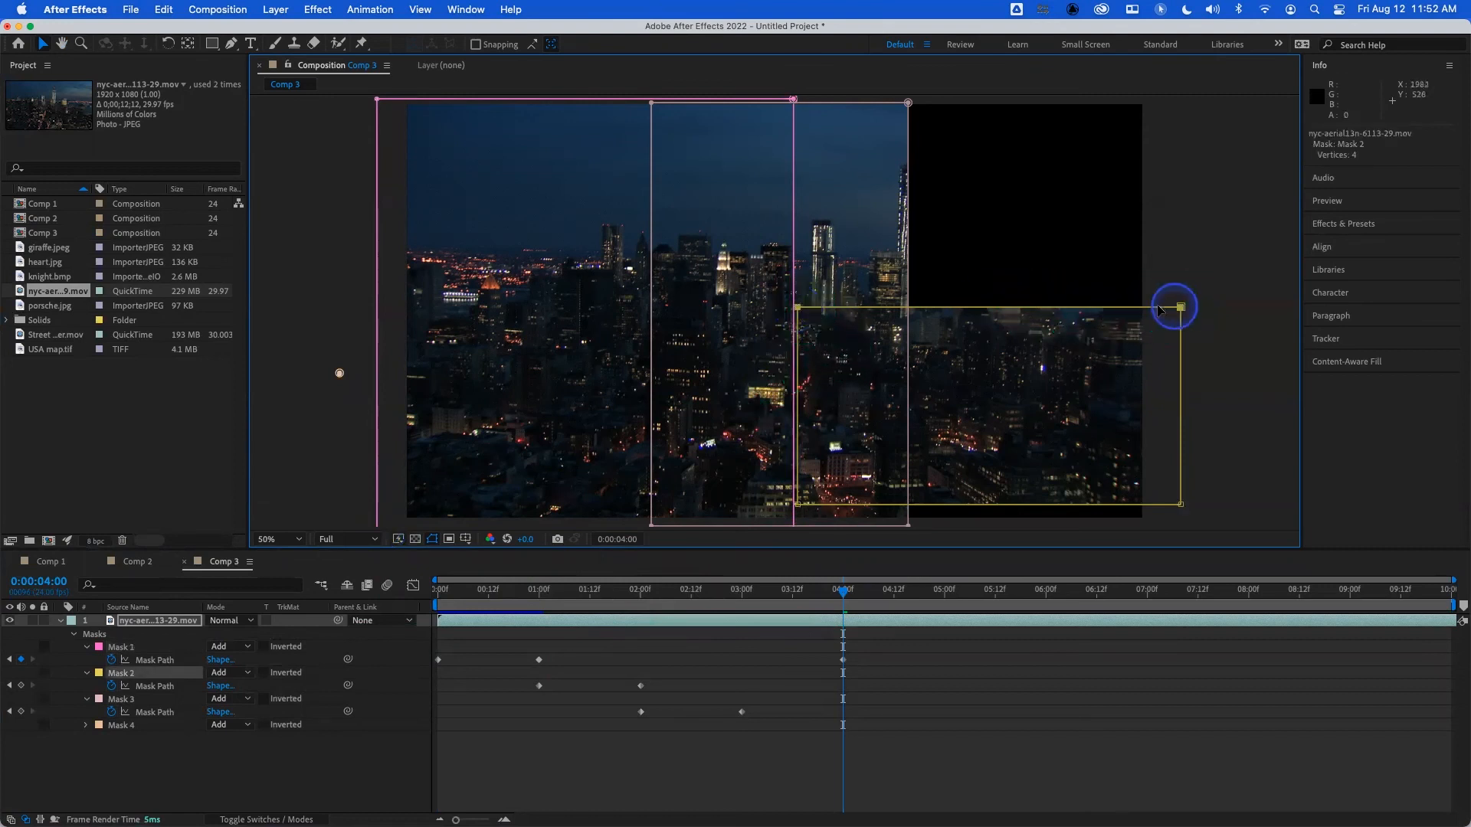
left_click_drag(798, 309, 795, 96)
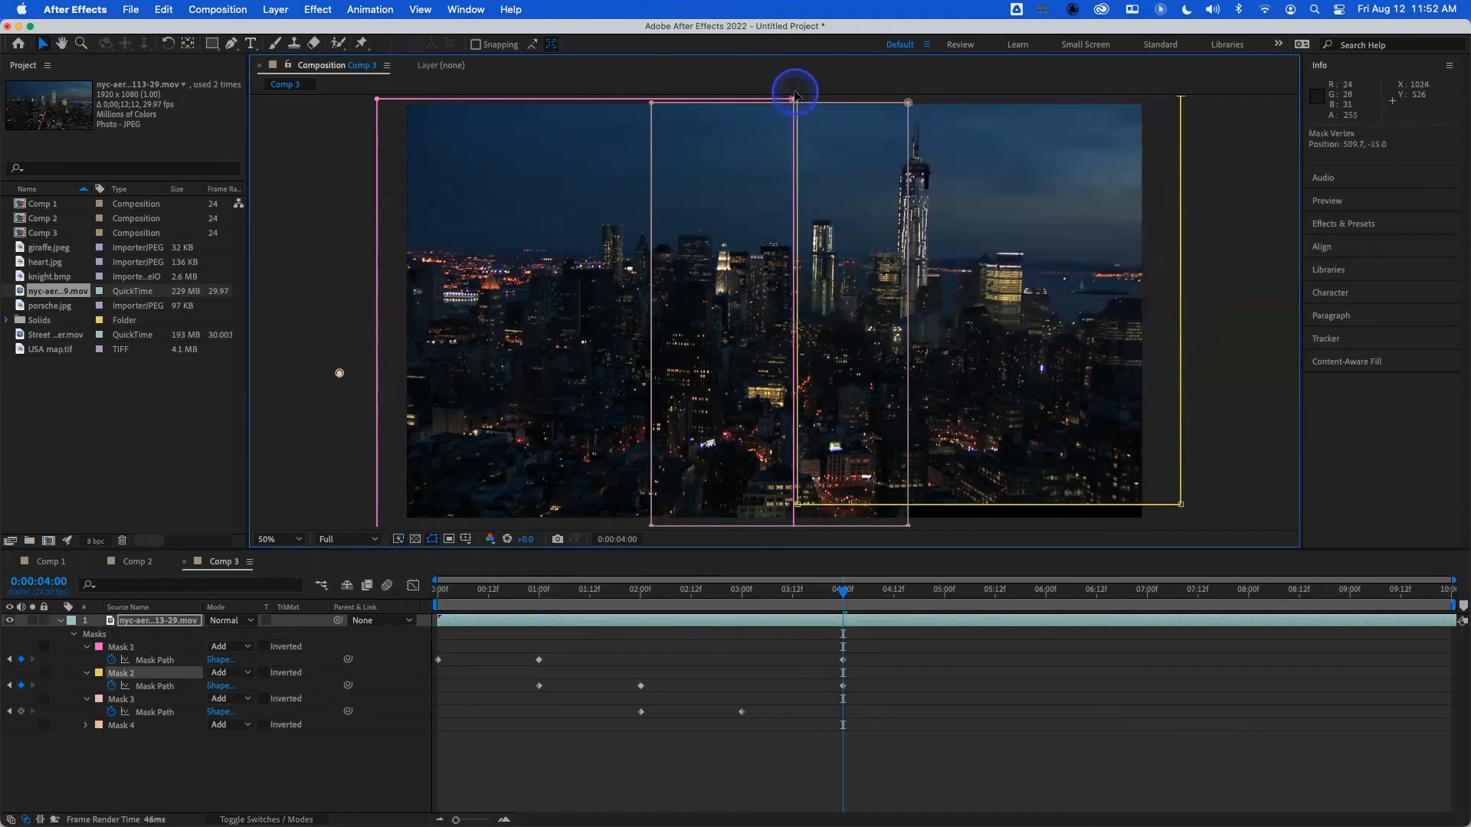
left_click(797, 503)
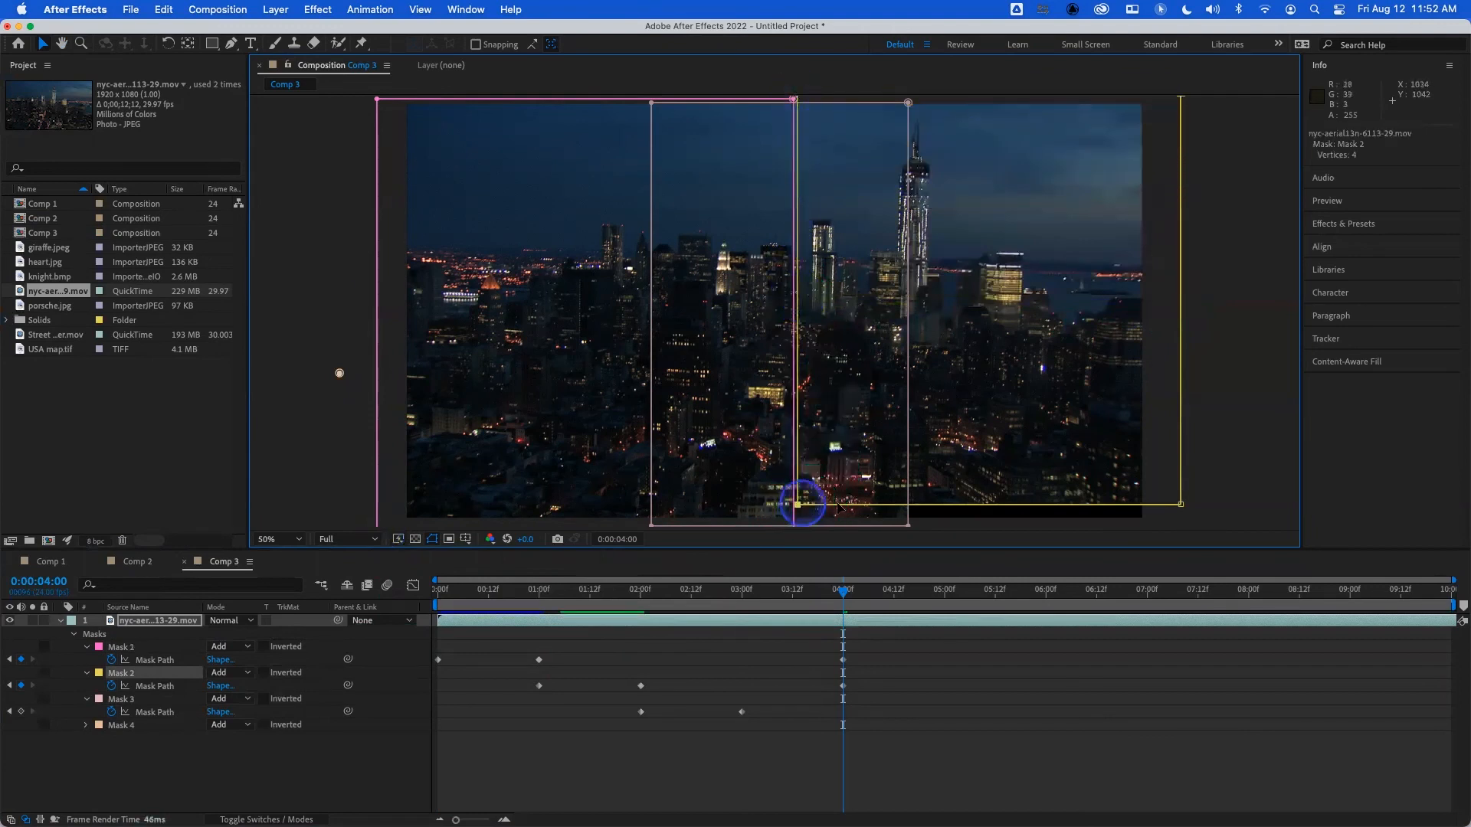
left_click(1181, 505)
left_click_drag(1180, 505, 1182, 528)
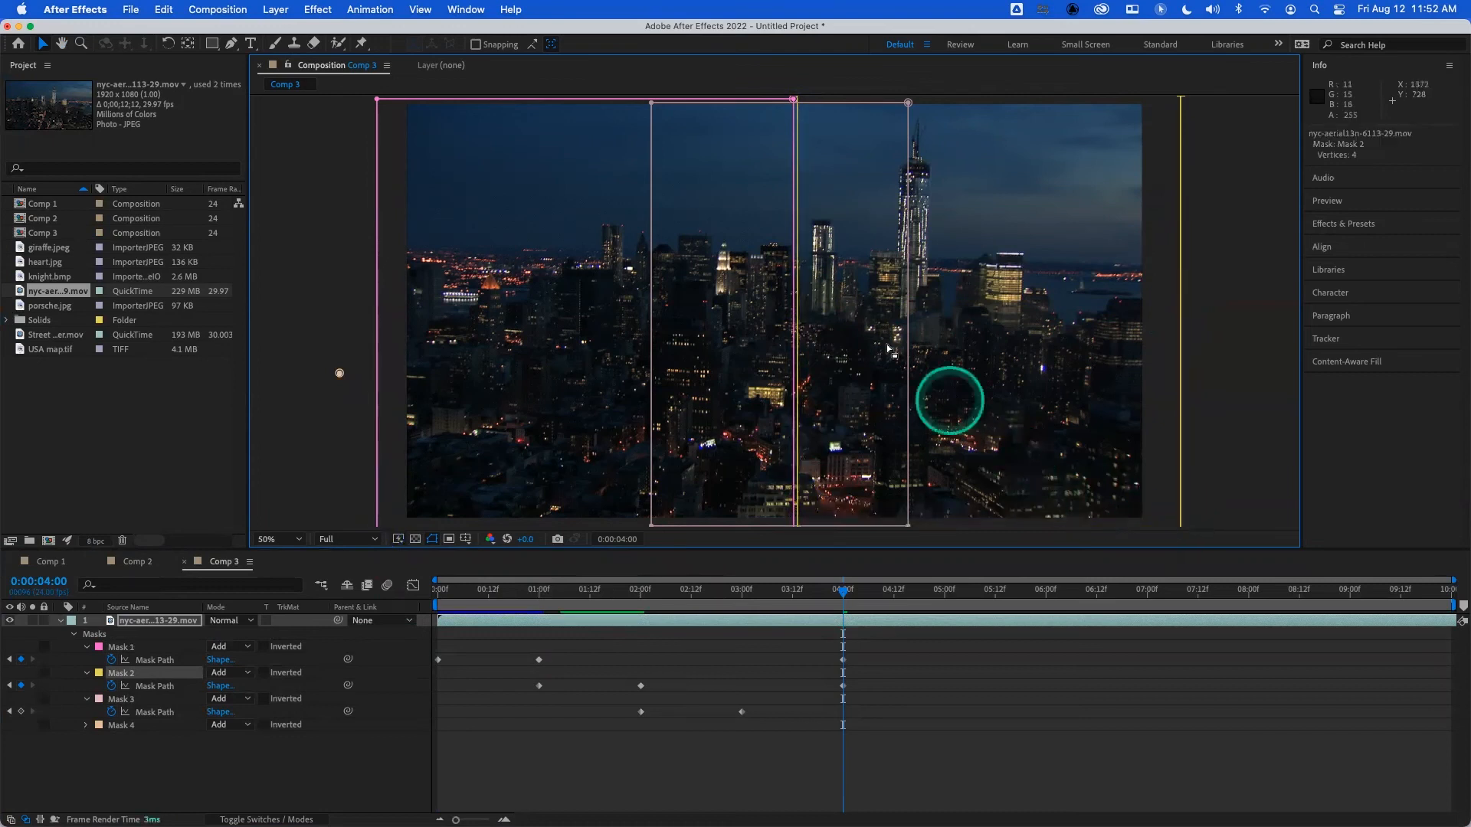
- At 0:00:04:00, widen Mask 3 past both the left and right edges of the frame
left_click(652, 103)
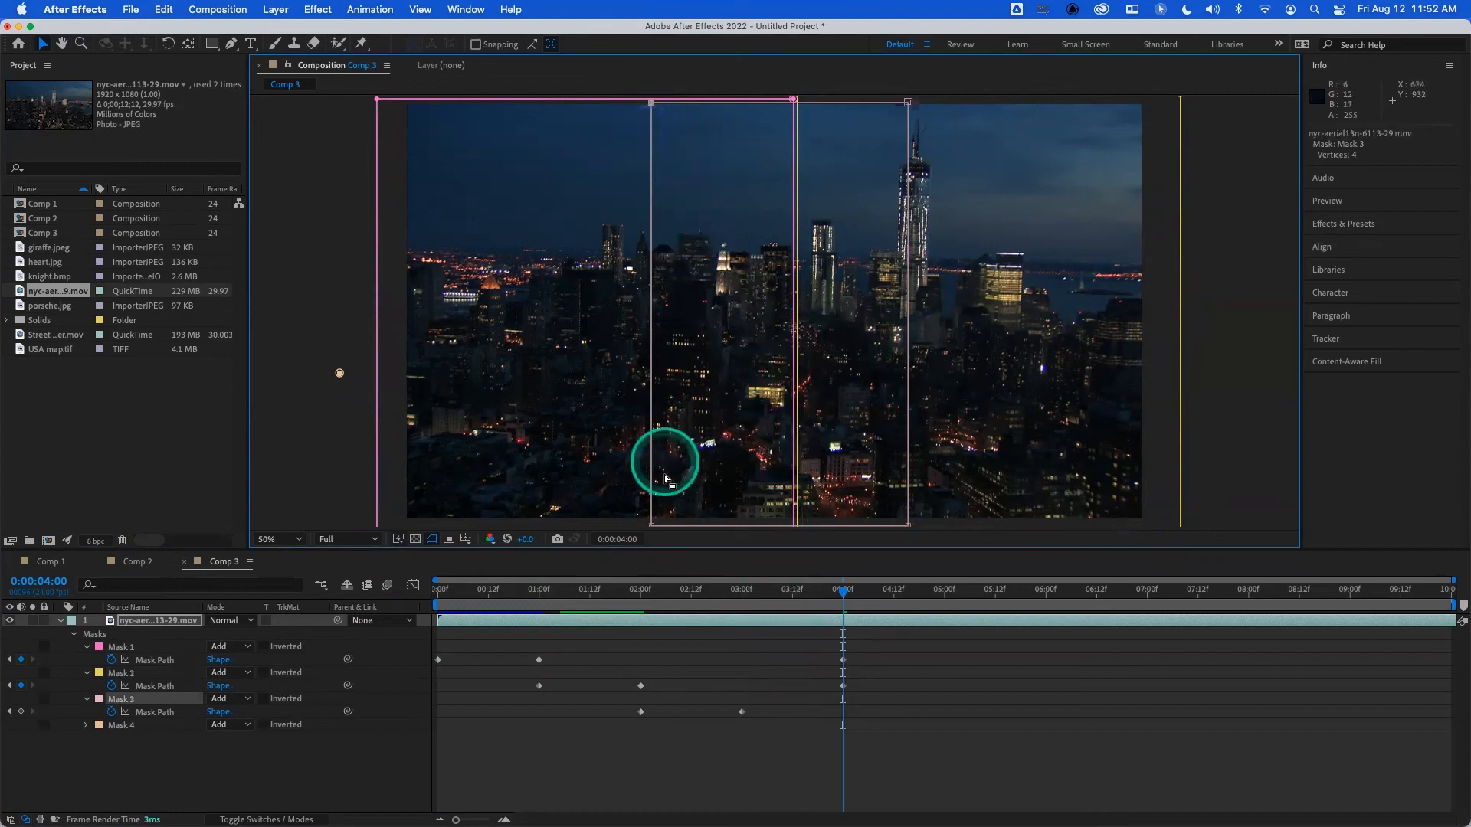
left_click_drag(651, 528, 370, 525)
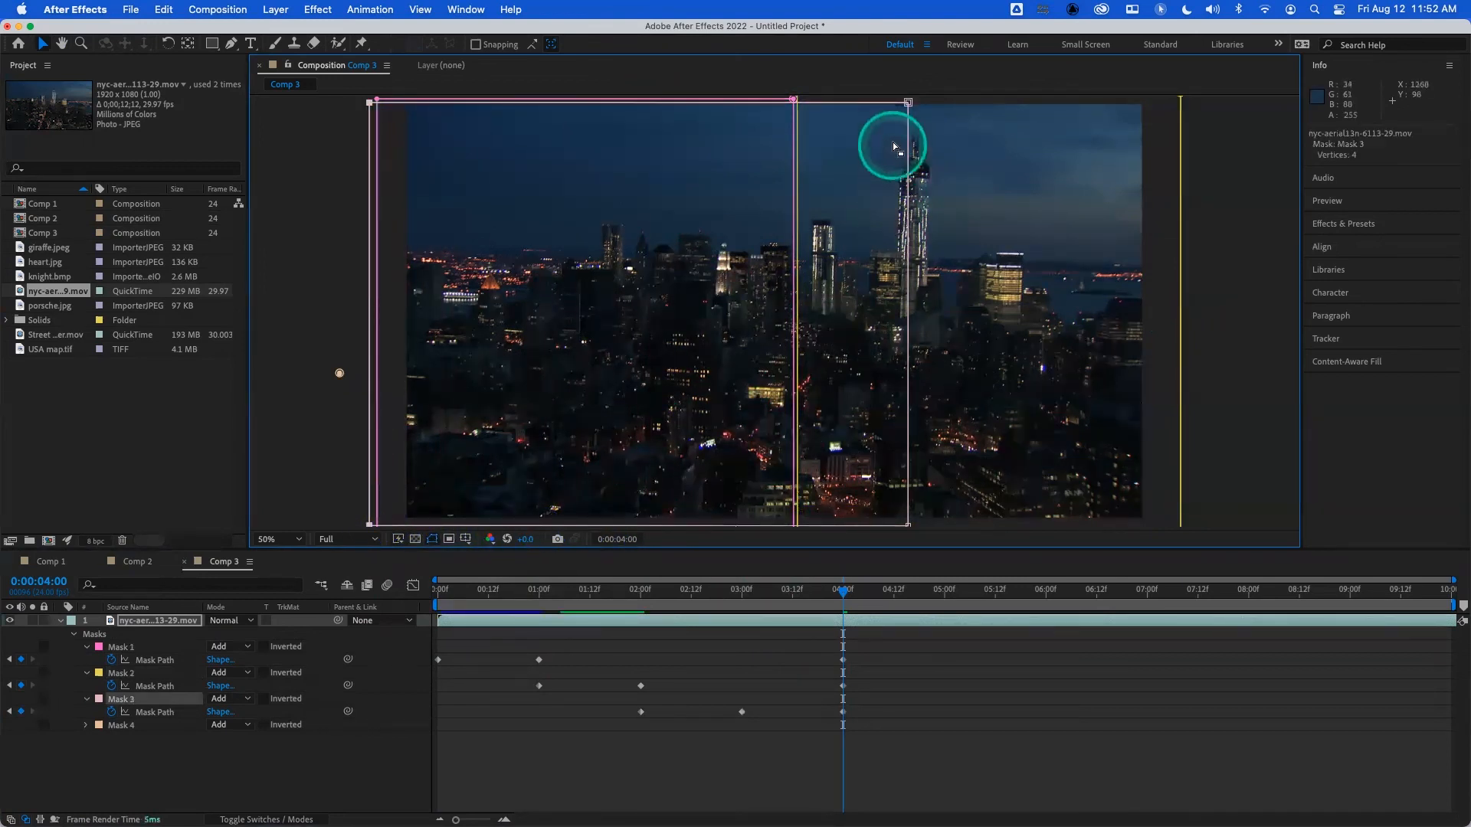
left_click(909, 102)
left_click(909, 524)
left_click_drag(910, 526, 1179, 102)
left_click(1062, 372)
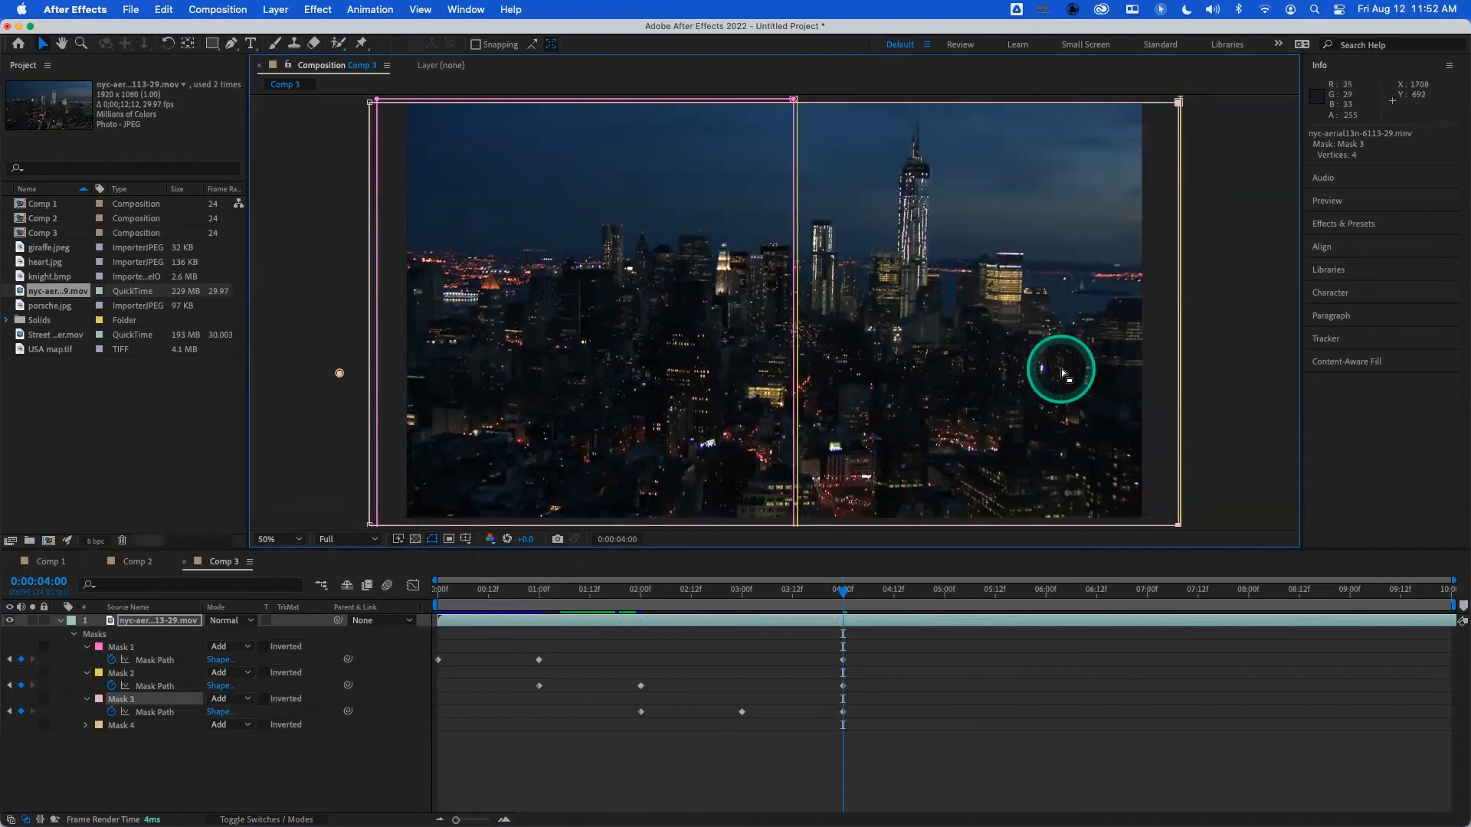
- Delete the stray Mask 4 from the city footage layer and preview the mask animation from the start
left_click(107, 753)
left_click(341, 363)
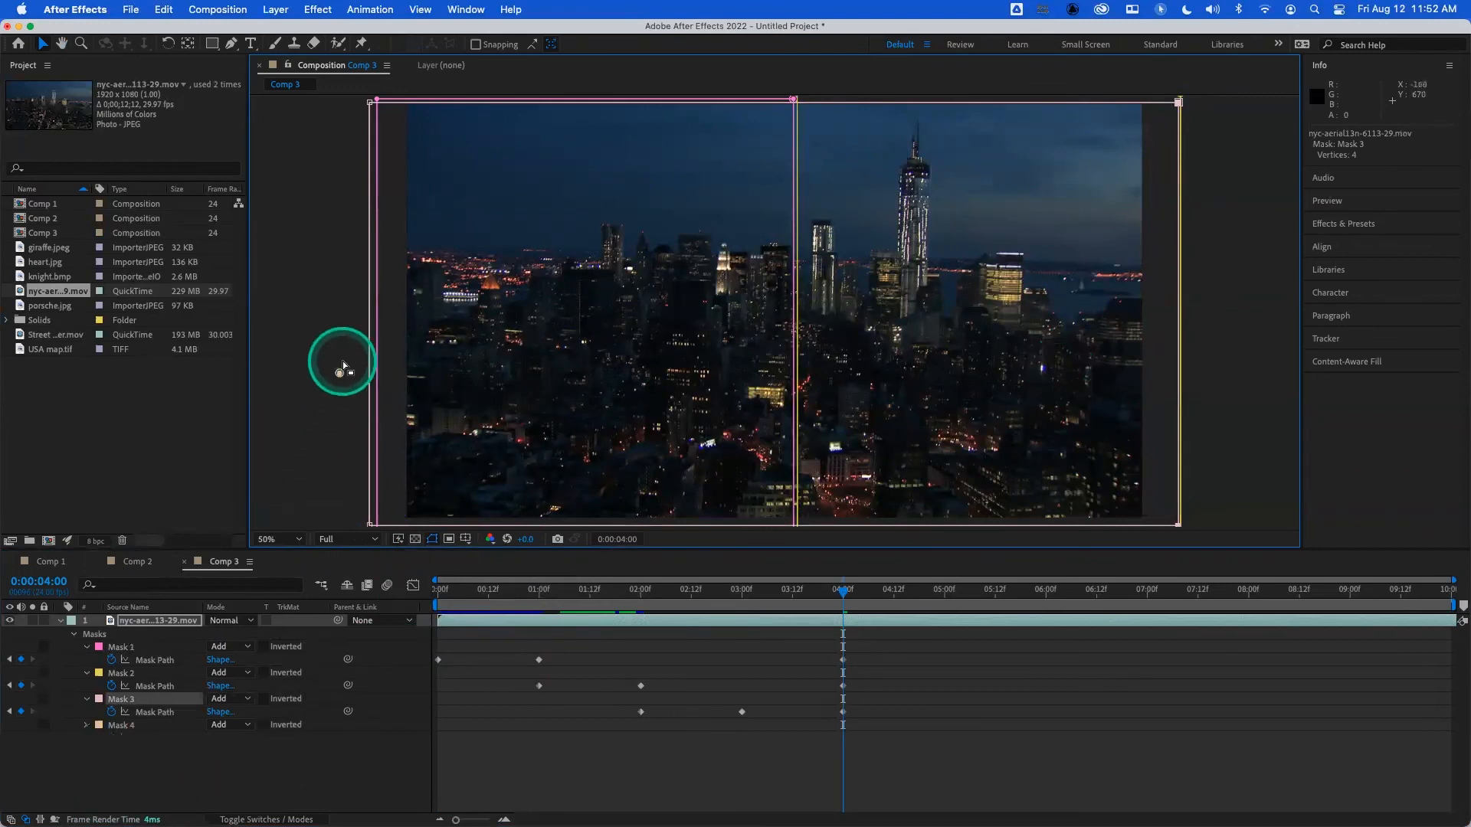
left_click(119, 725)
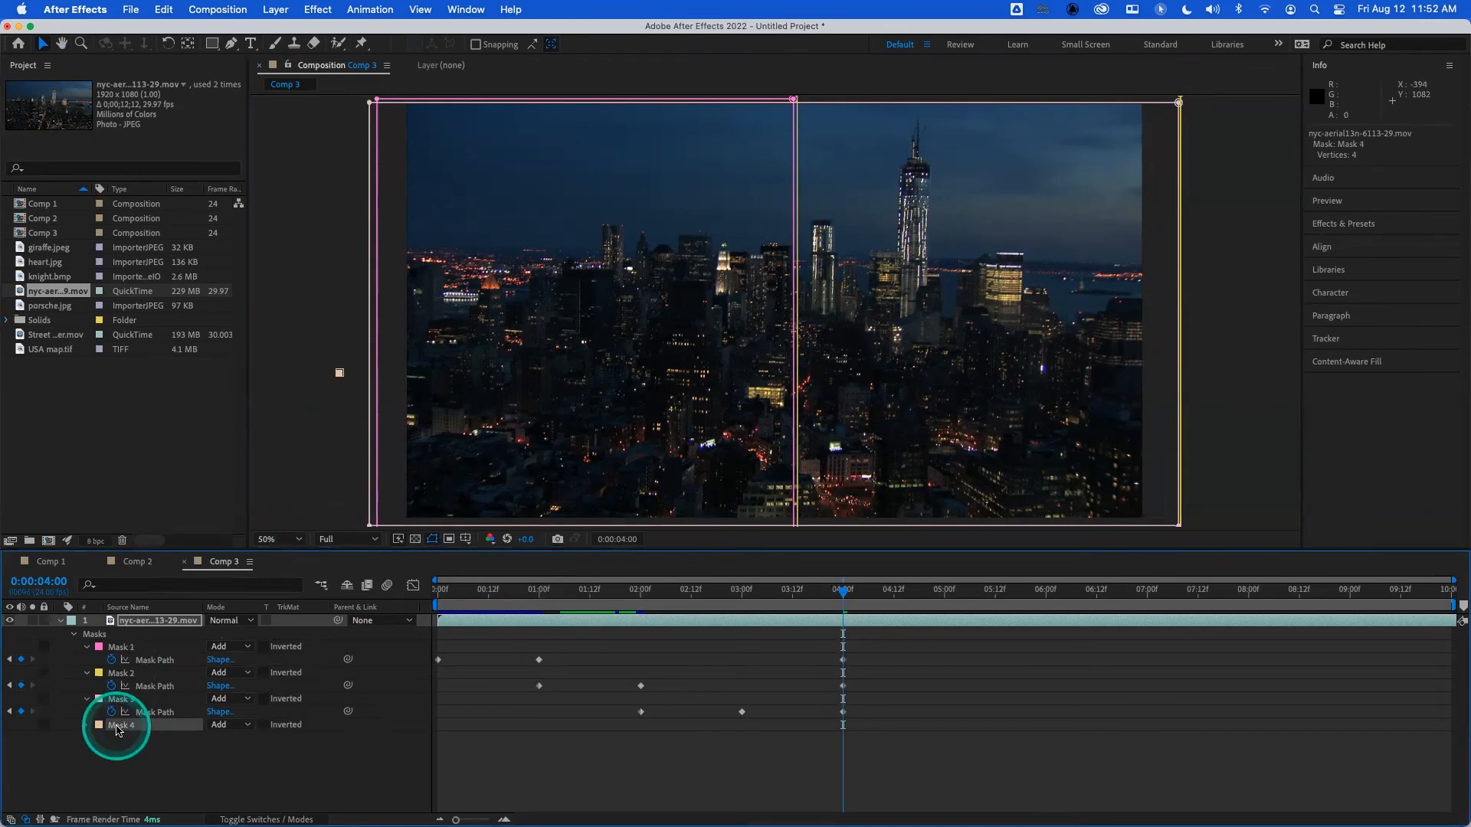
key("Delete")
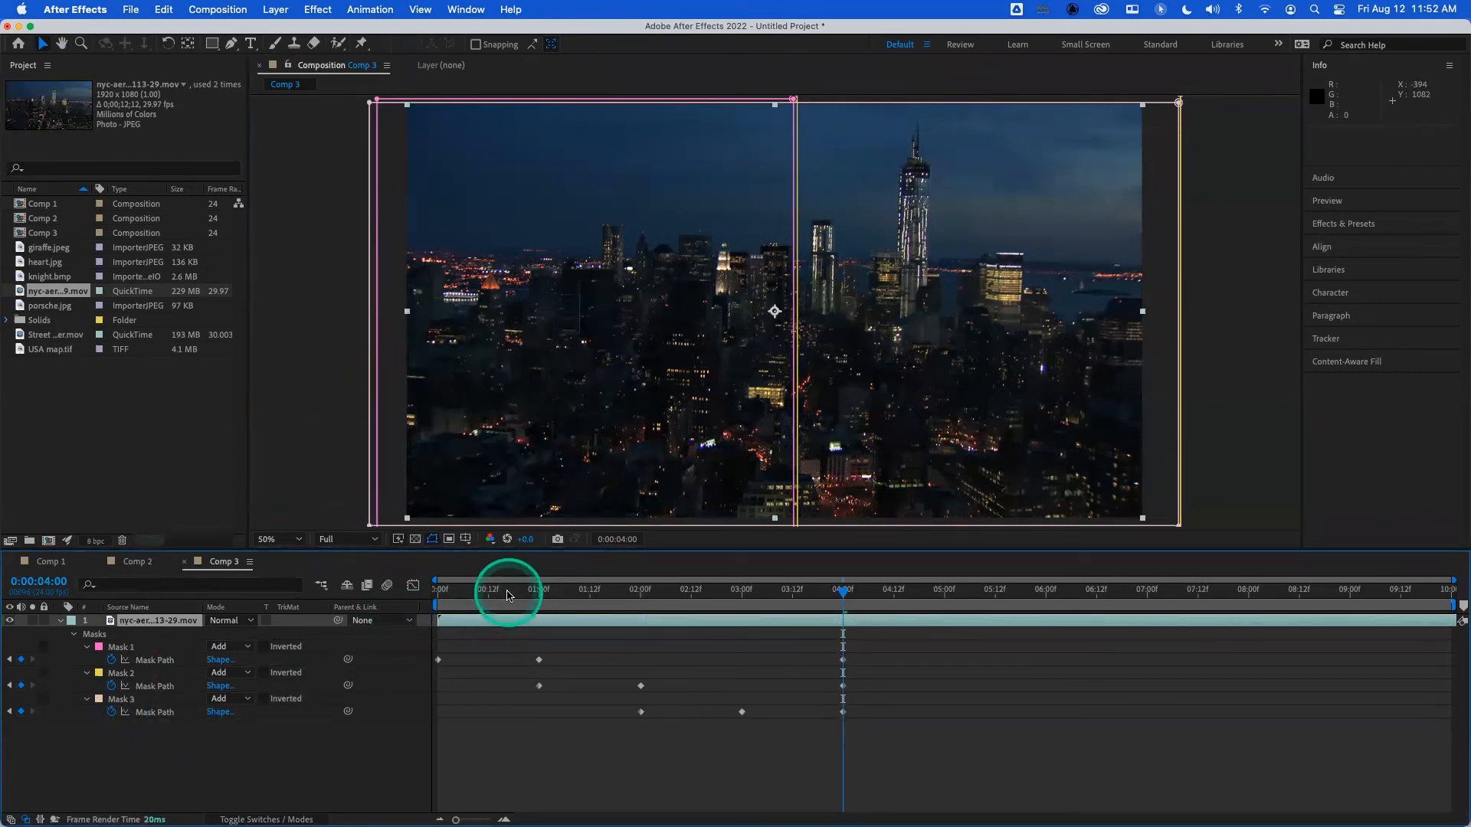
key("space")
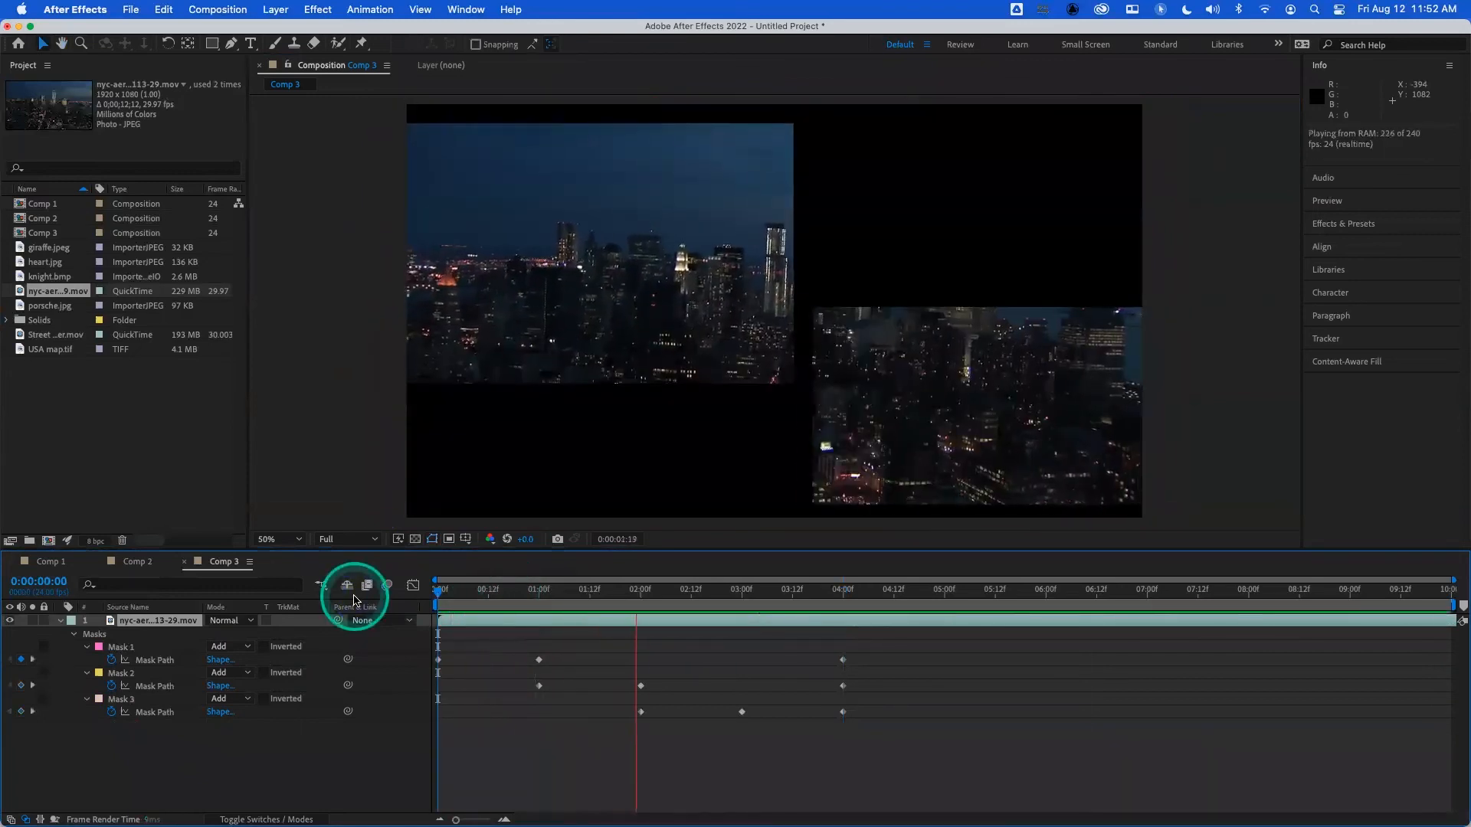
key("space")
- Copy Mask 1's keyframe at 0:00:01:00 and Mask 2's keyframe at 0:00:02:00 to 0:00:03:00 on their own mask paths
left_click(740, 591)
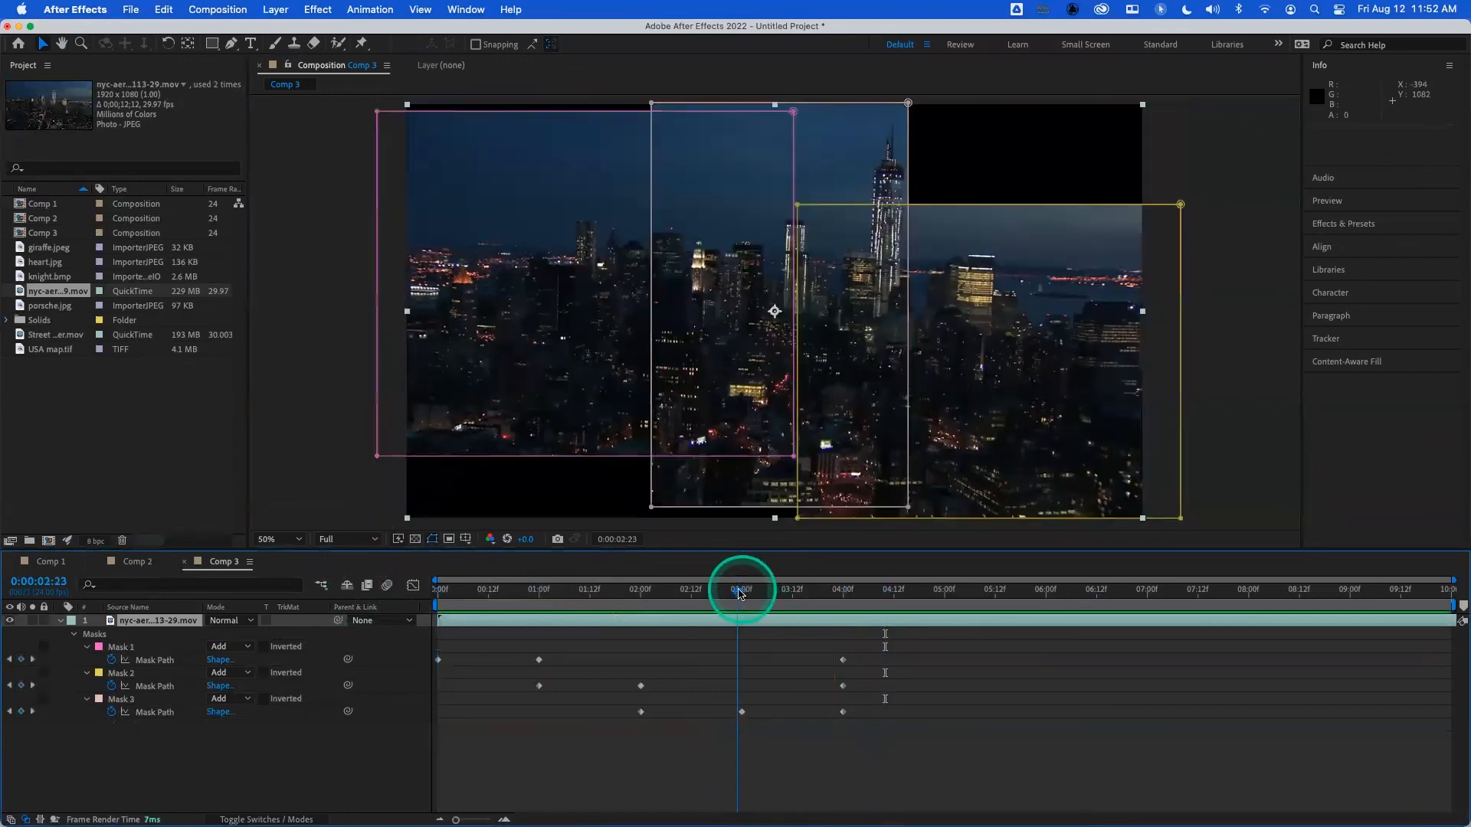
left_click_drag(740, 595, 743, 597)
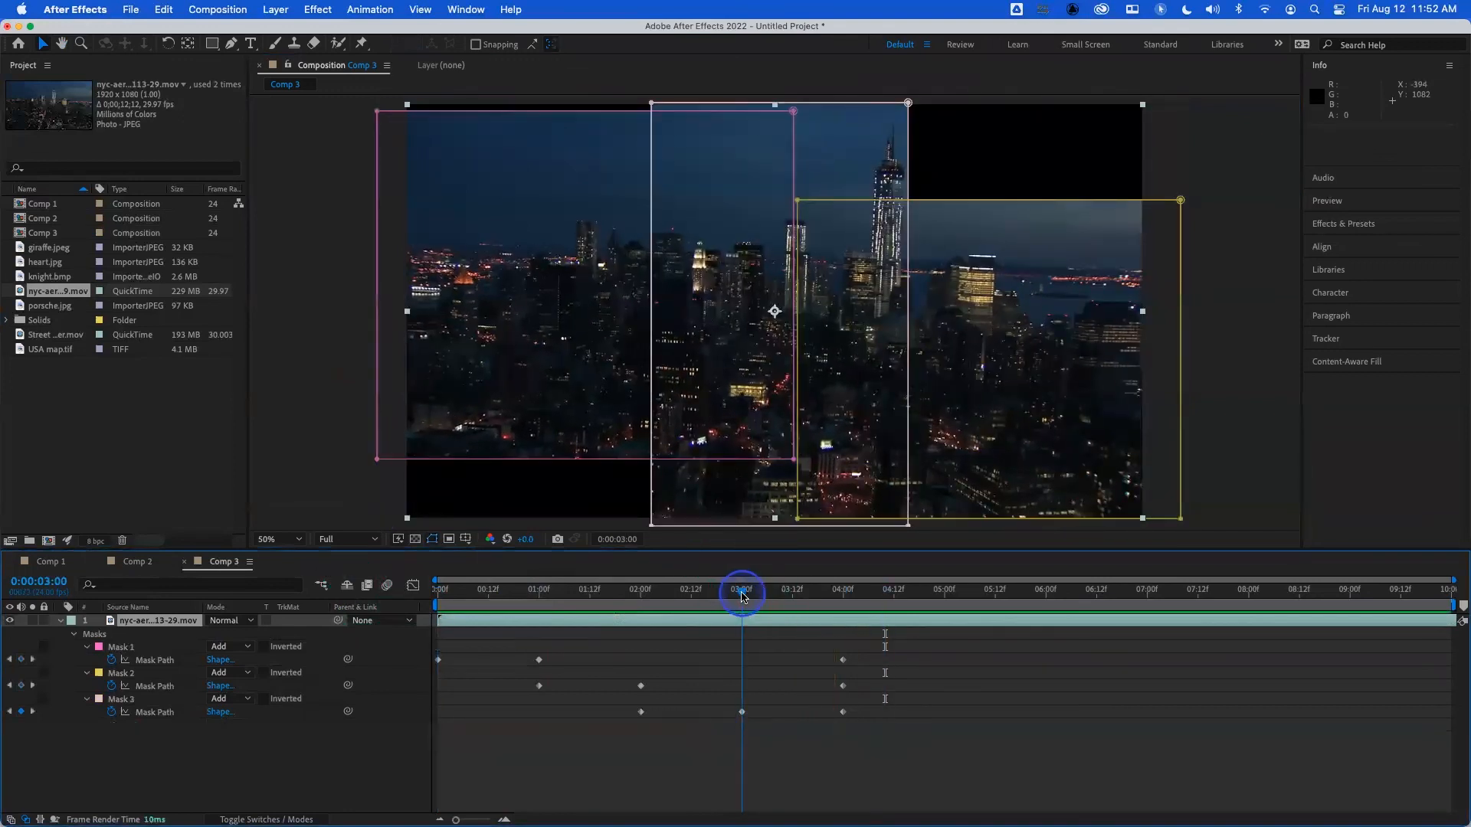
left_click(539, 660)
key("super+v")
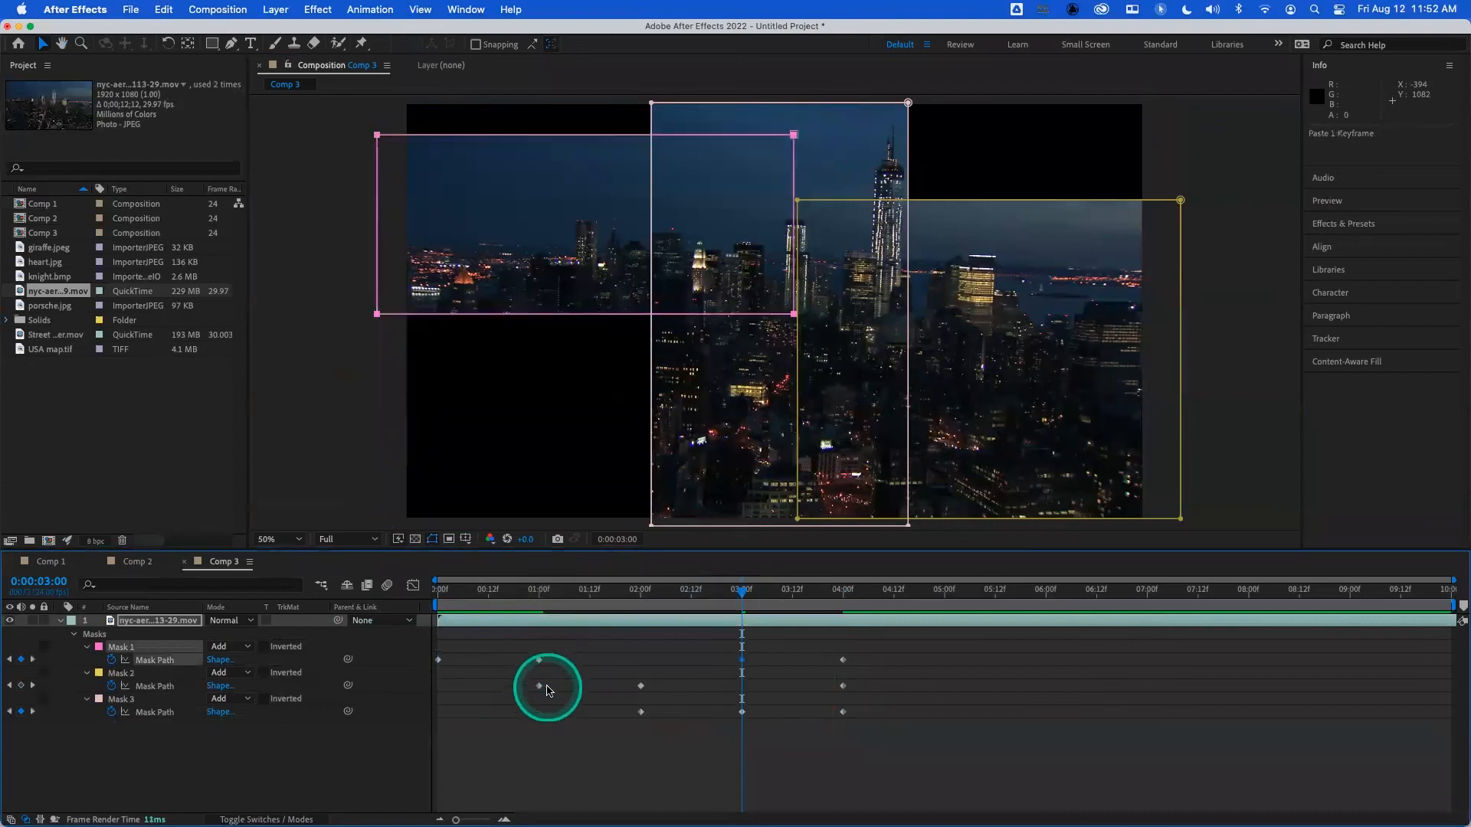
left_click(640, 687)
key("super+c")
key("super+v")
- Play the completed three-mask animation from the start several times to check the hold and full-frame reveal
left_click_drag(655, 586, 346, 591)
key("space")
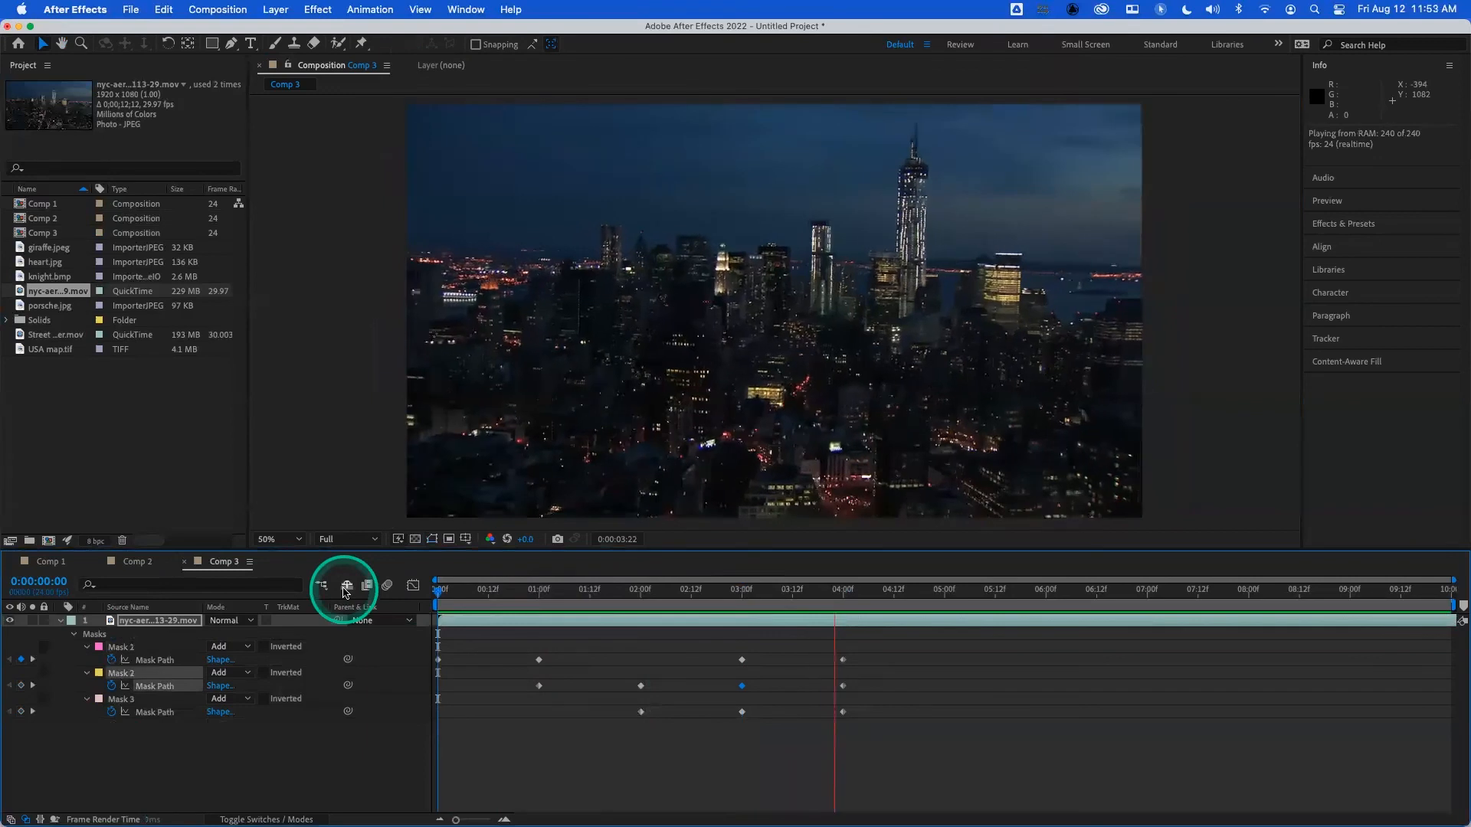
key("space")
left_click_drag(487, 596, 369, 597)
key("space")
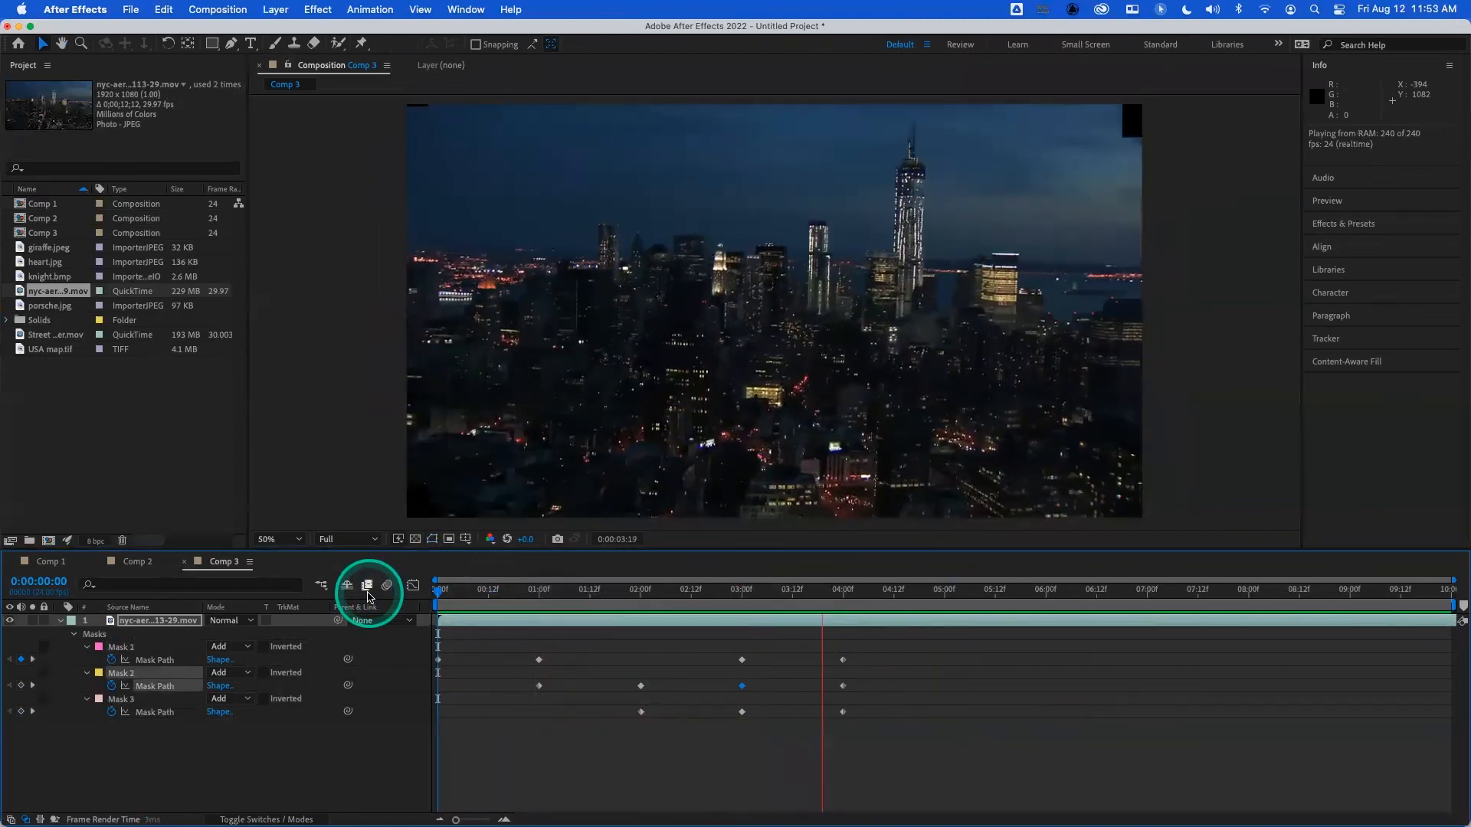
key("space")
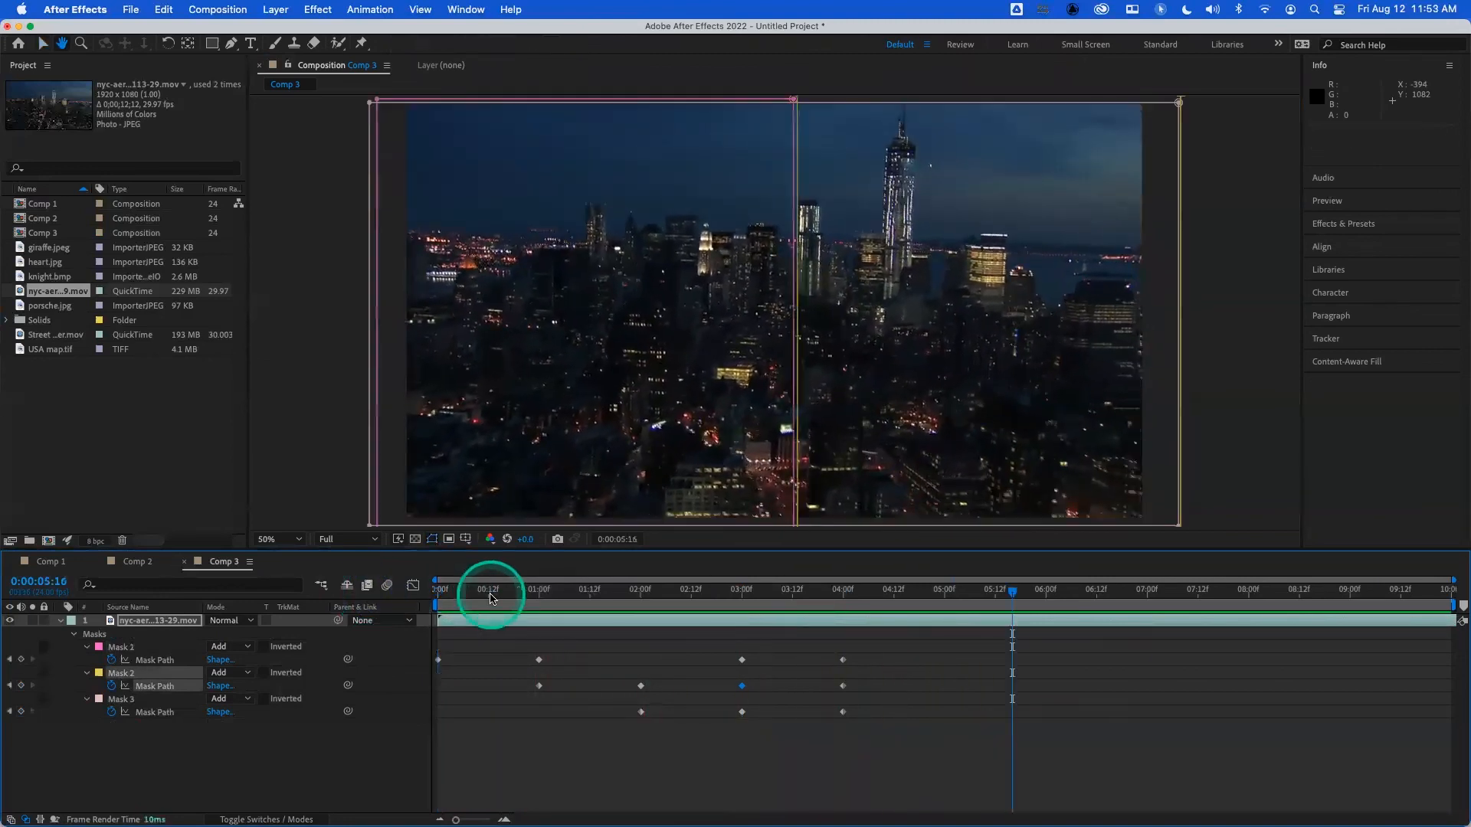
key("space")
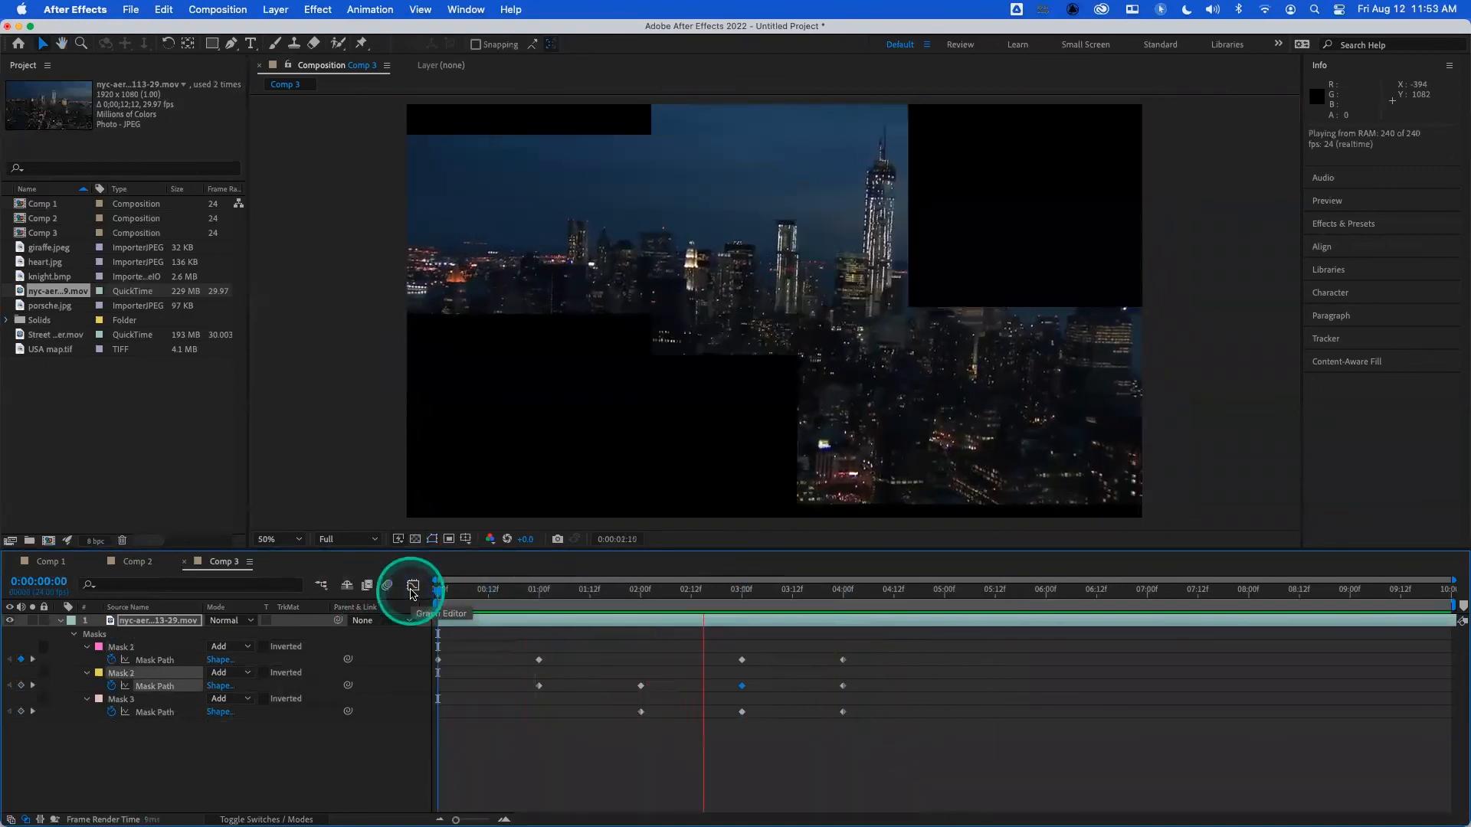
key("space")
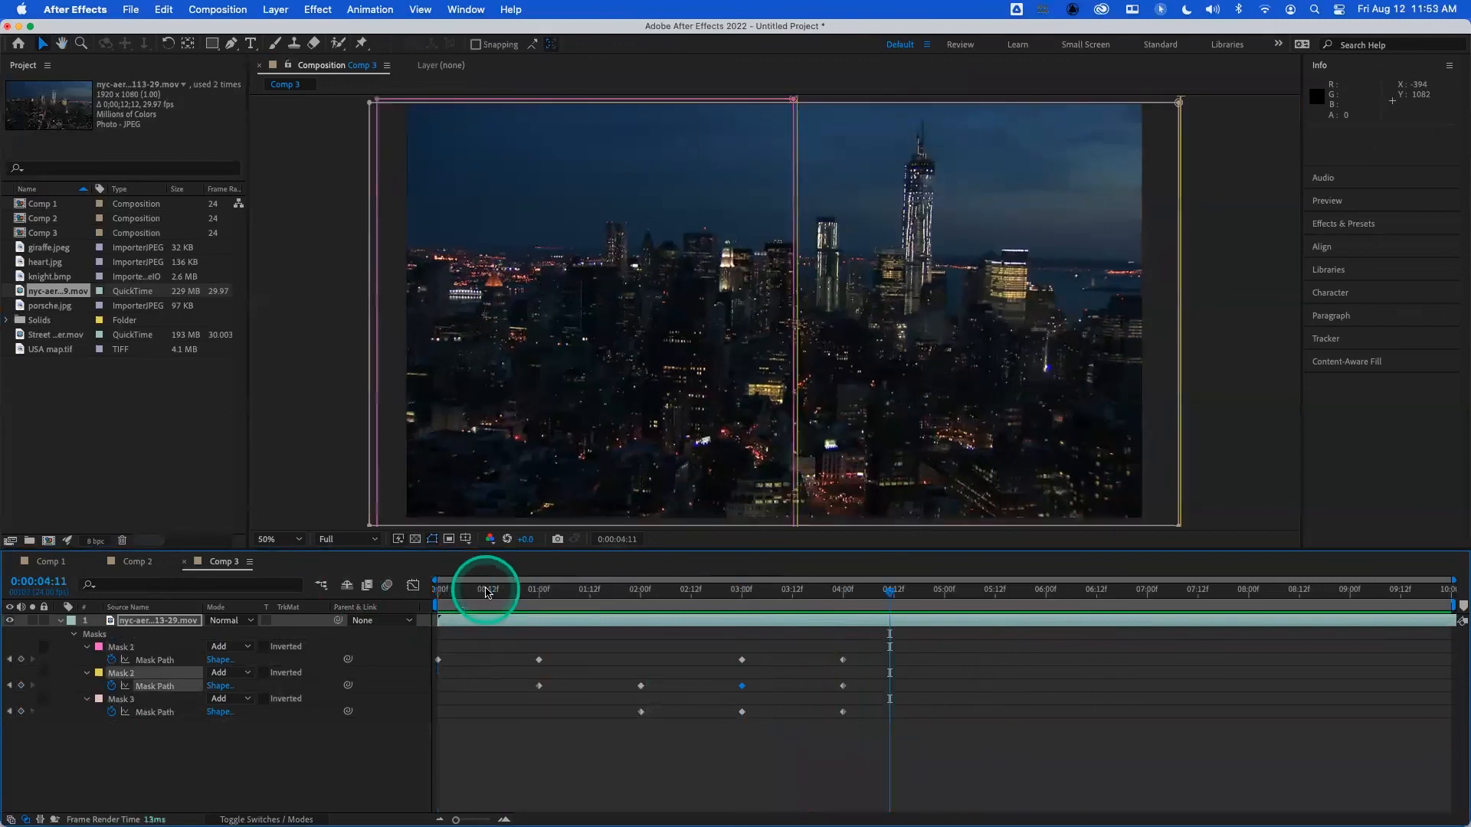
key("space")
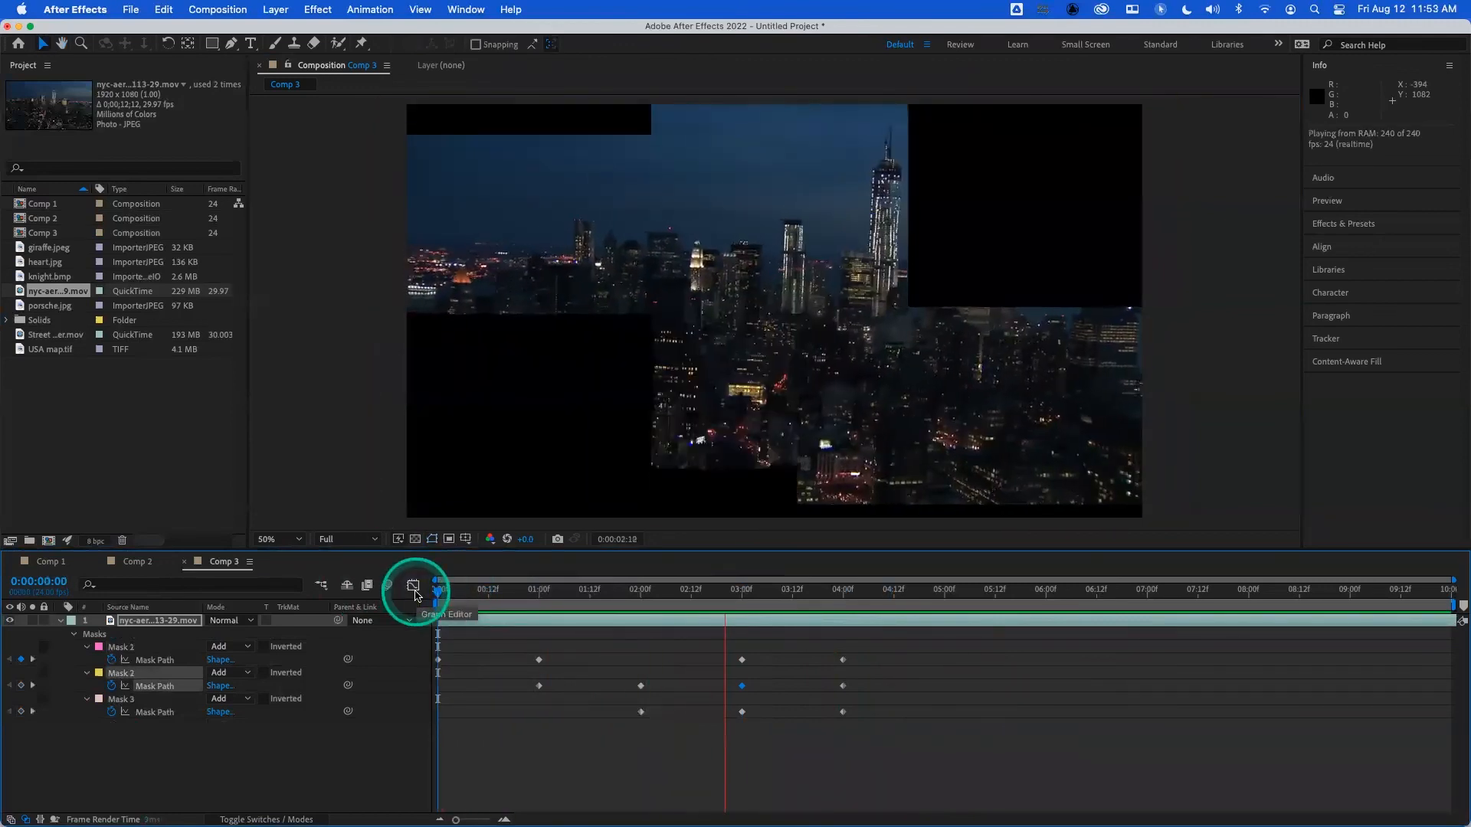
key("space")
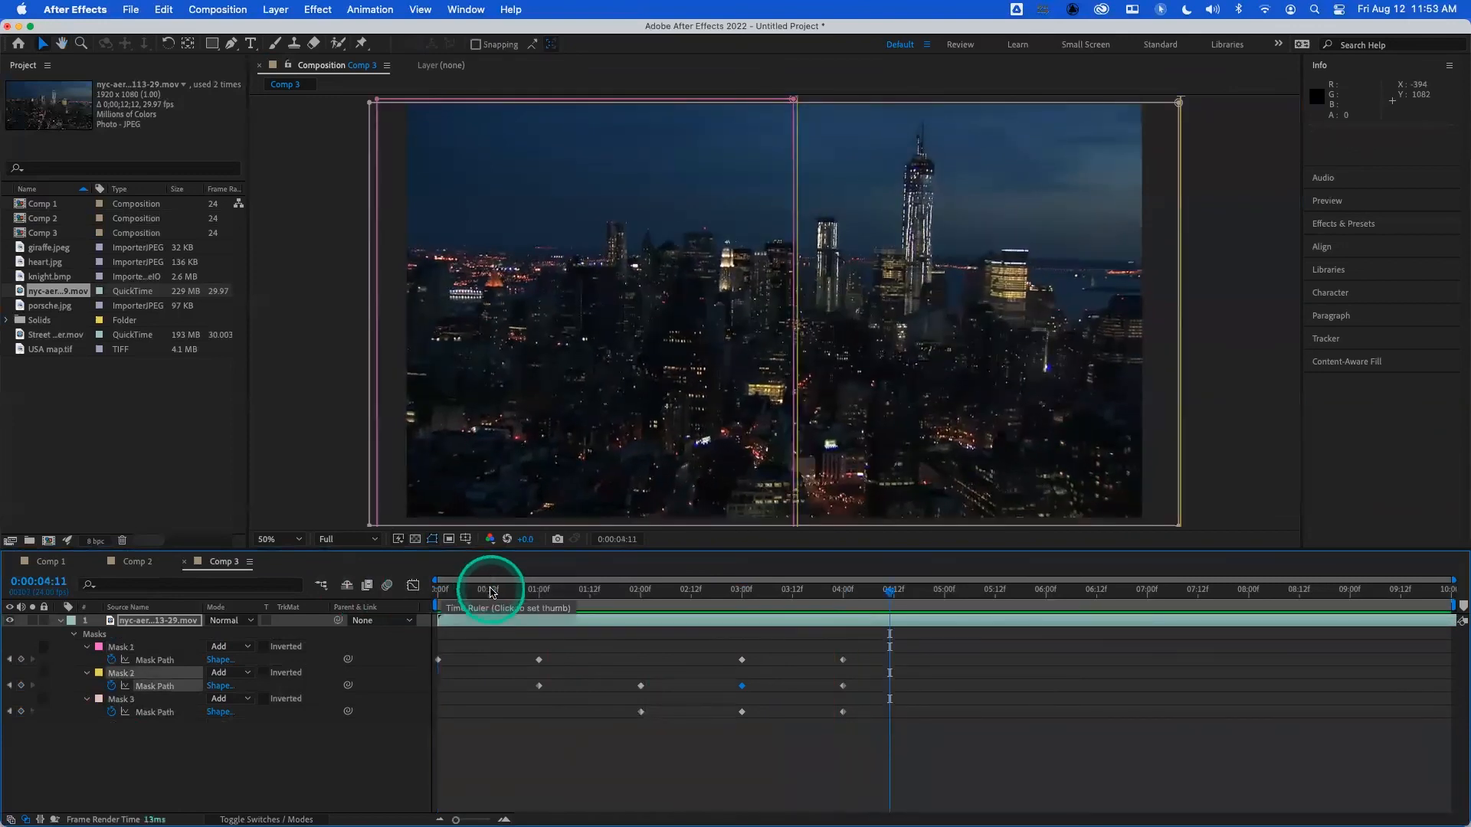
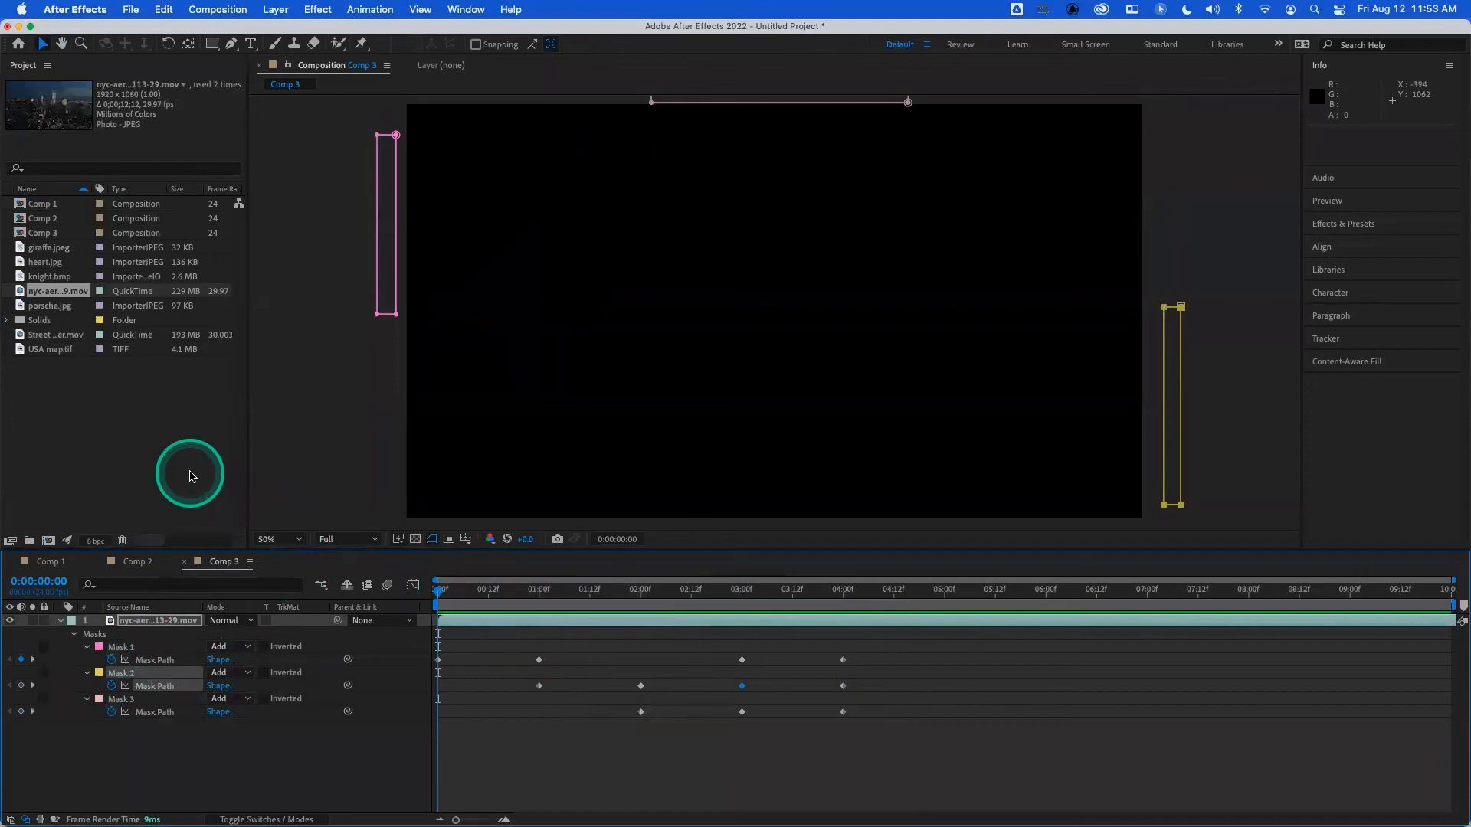
- Delete the city footage layer together with its three animated masks from Comp 3
left_click(131, 649)
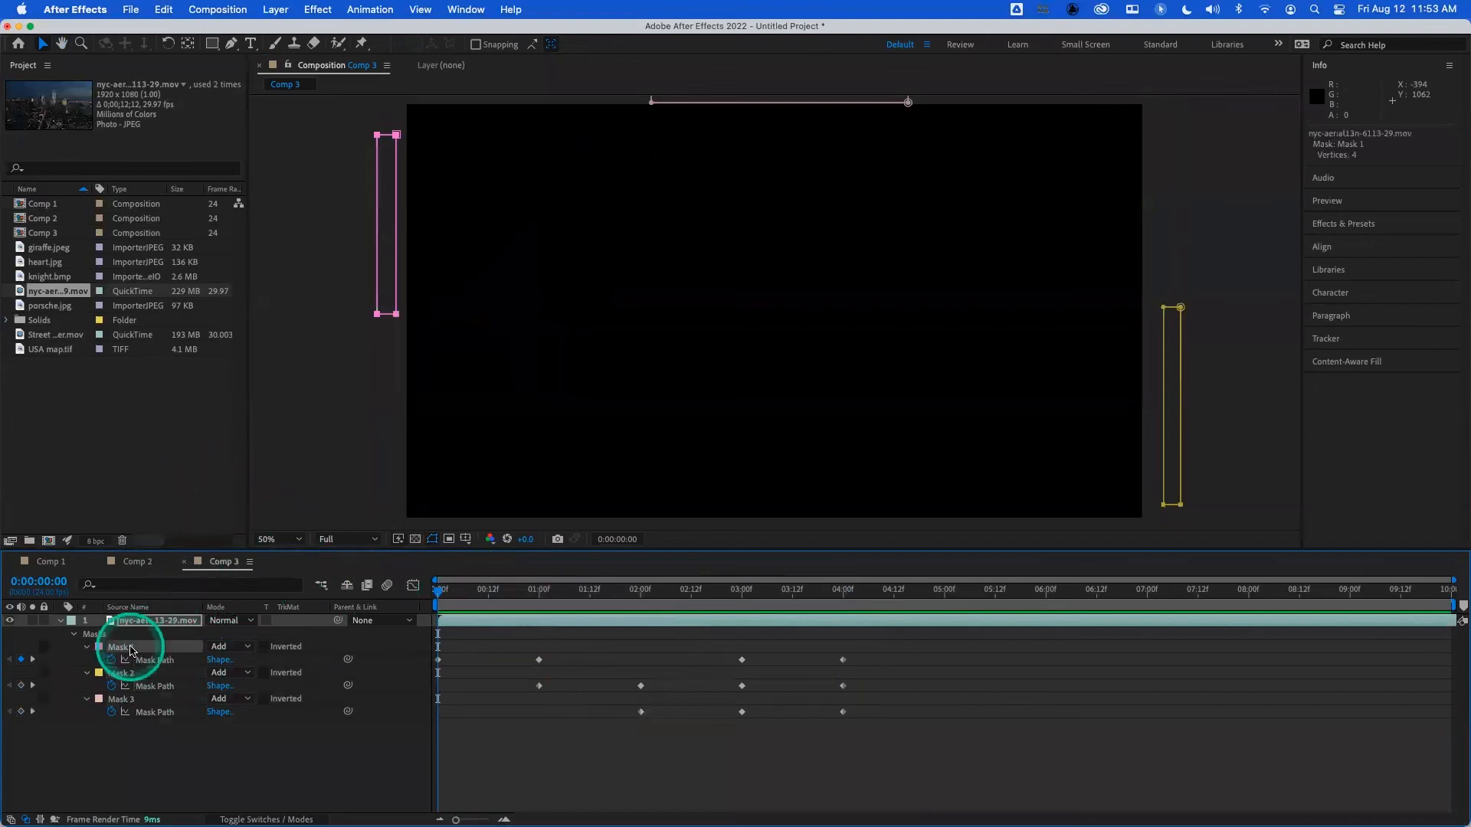
left_click(111, 700, "shift")
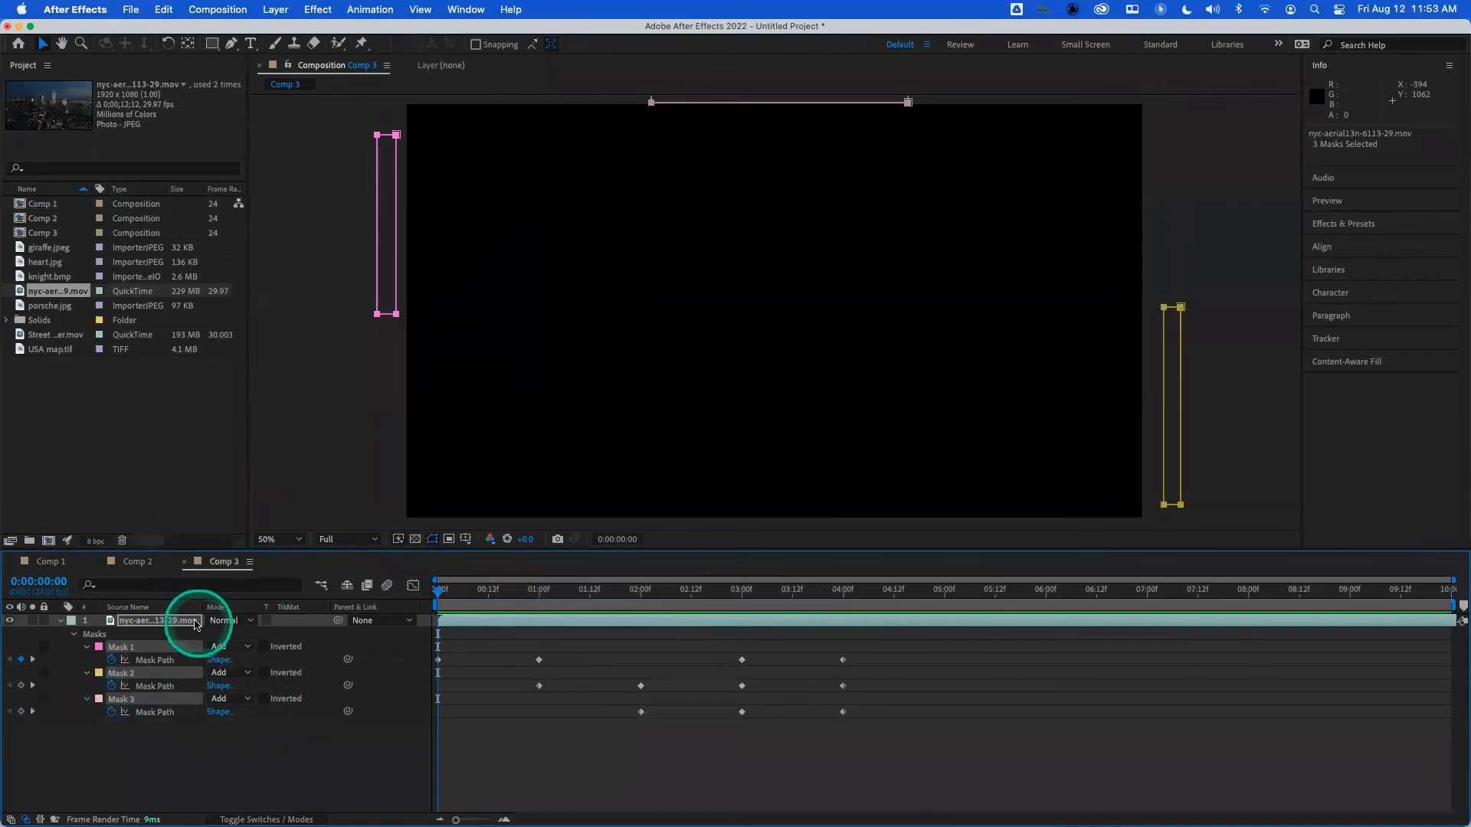
left_click(196, 623)
key("Delete")
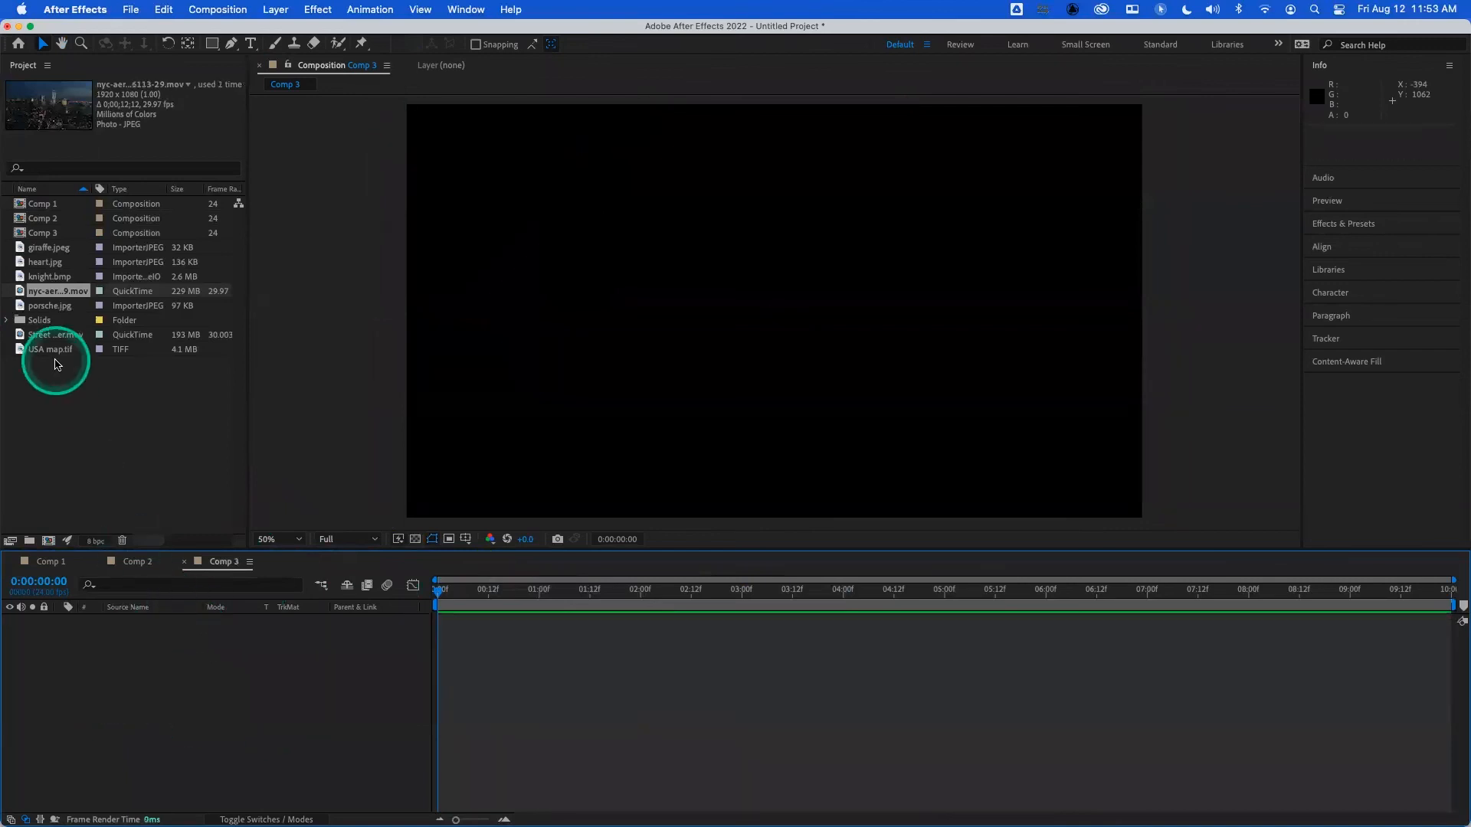
- Add USA map.tif to Comp 3 as a layer and stretch it to fill the whole frame
left_click(50, 349)
left_click_drag(51, 349, 171, 624)
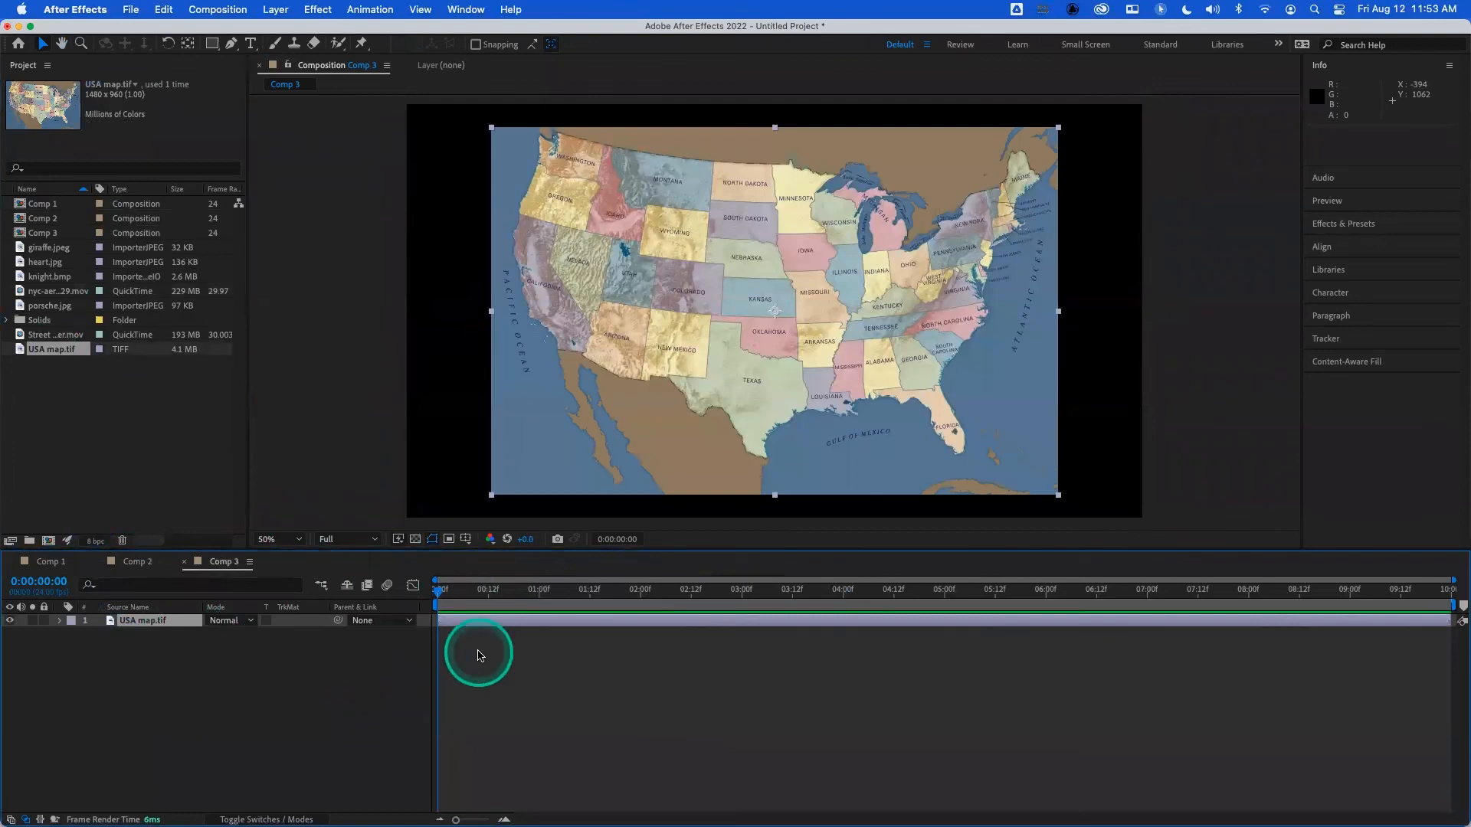
key("super+alt+f")
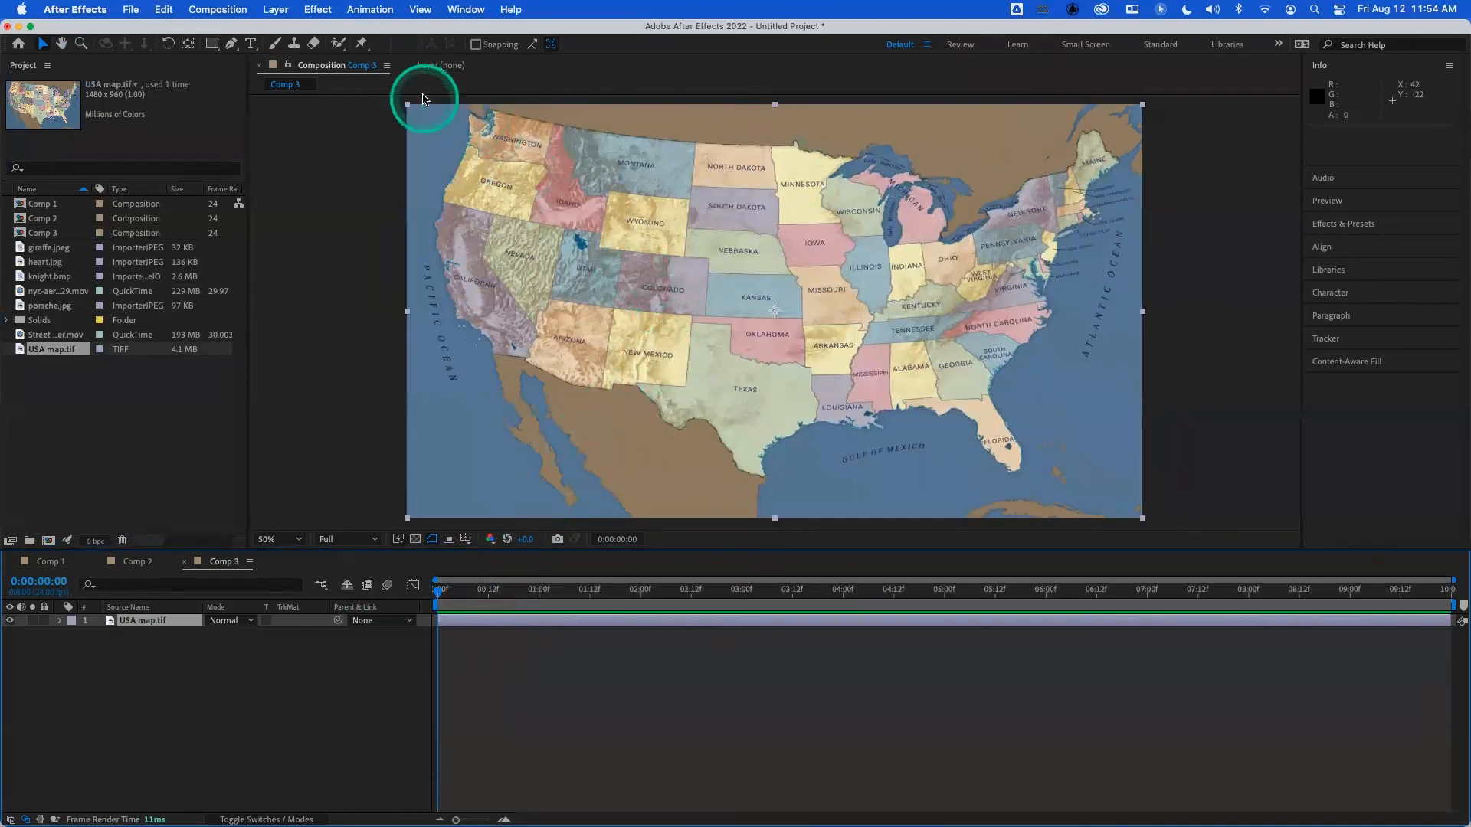
- Trace the border of Iowa with a closed Pen tool mask on the USA map layer
left_click(231, 46)
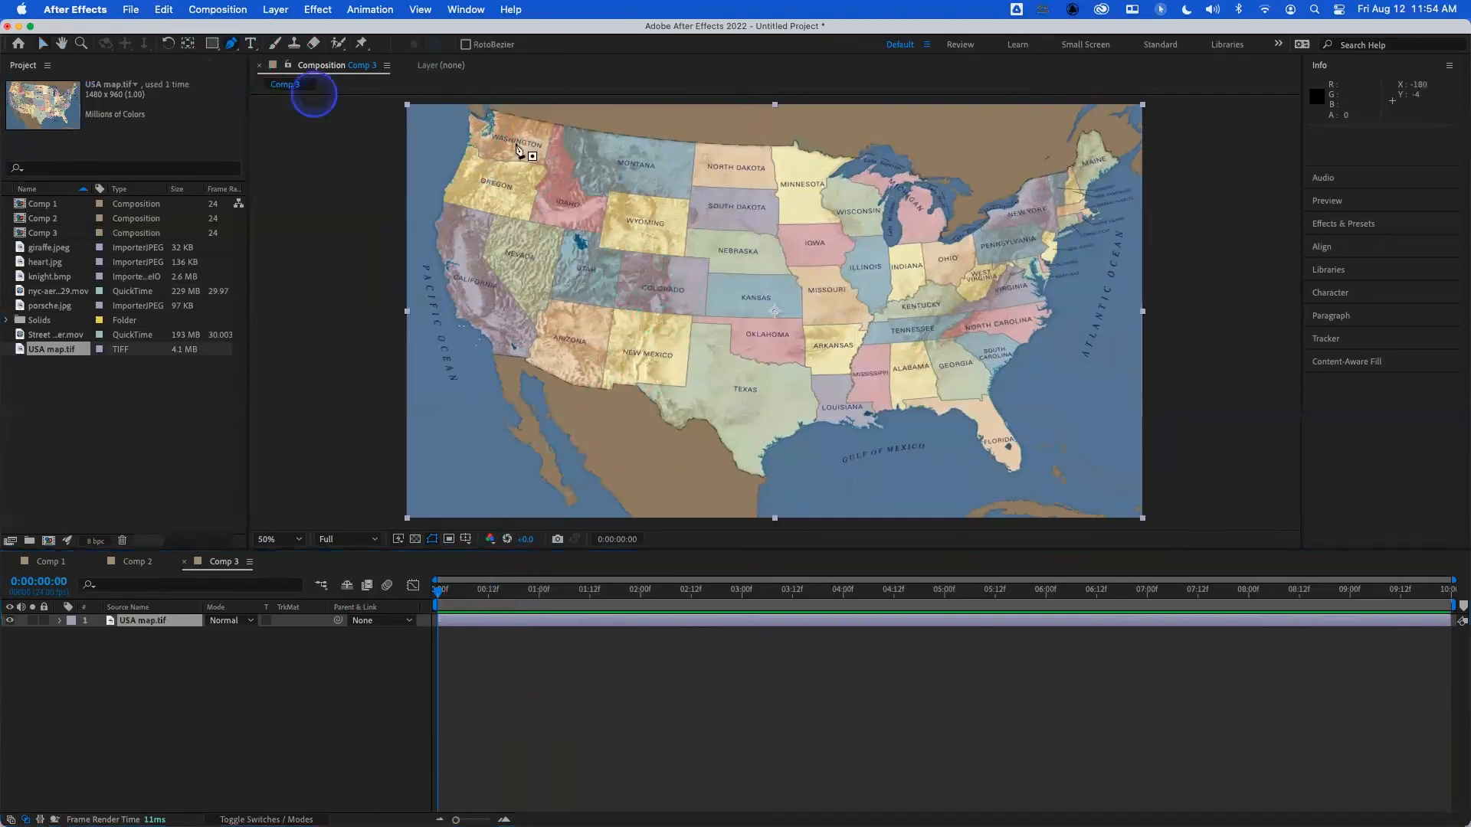
left_click(779, 223)
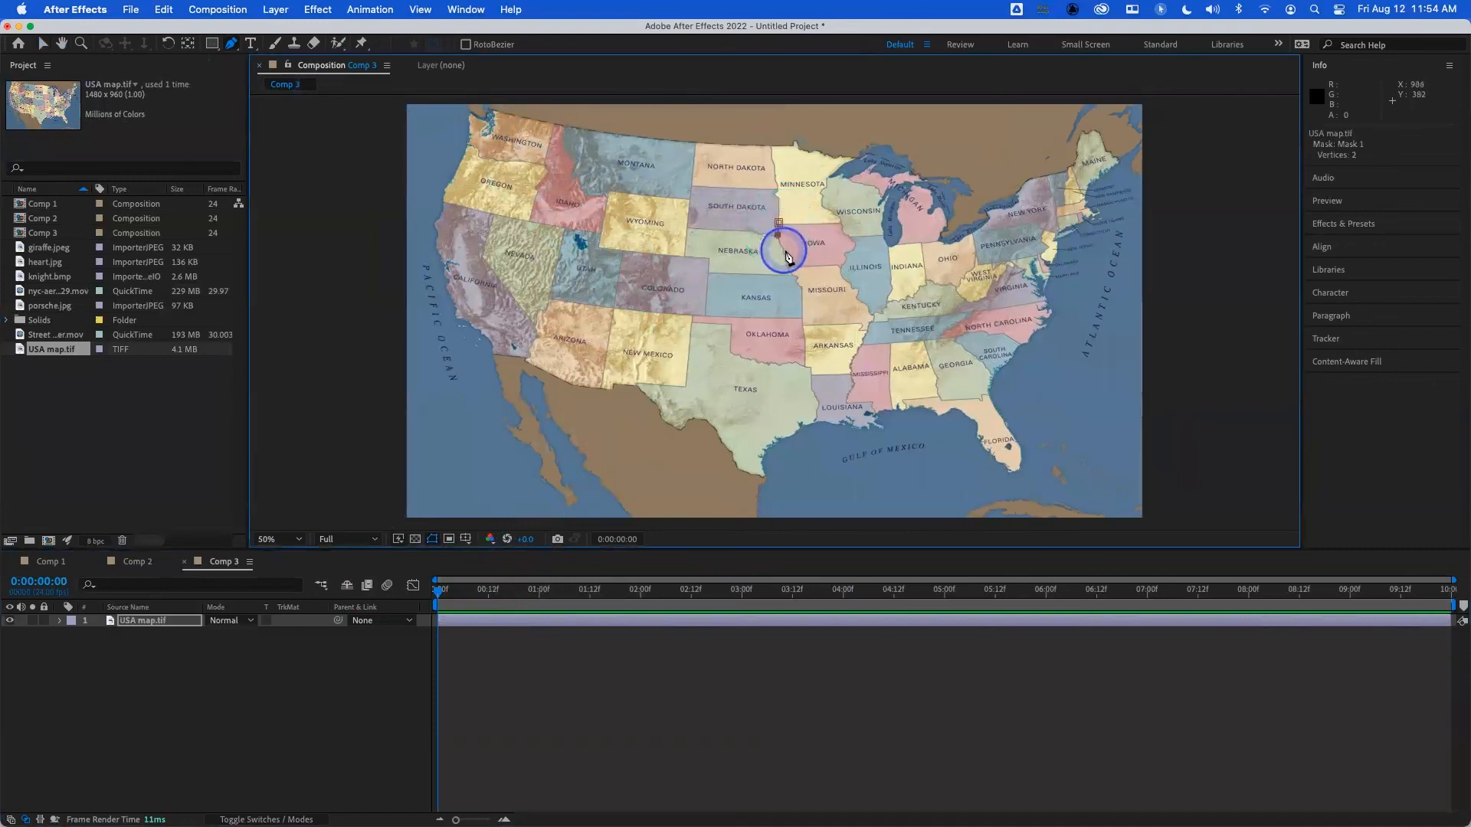
left_click(835, 265)
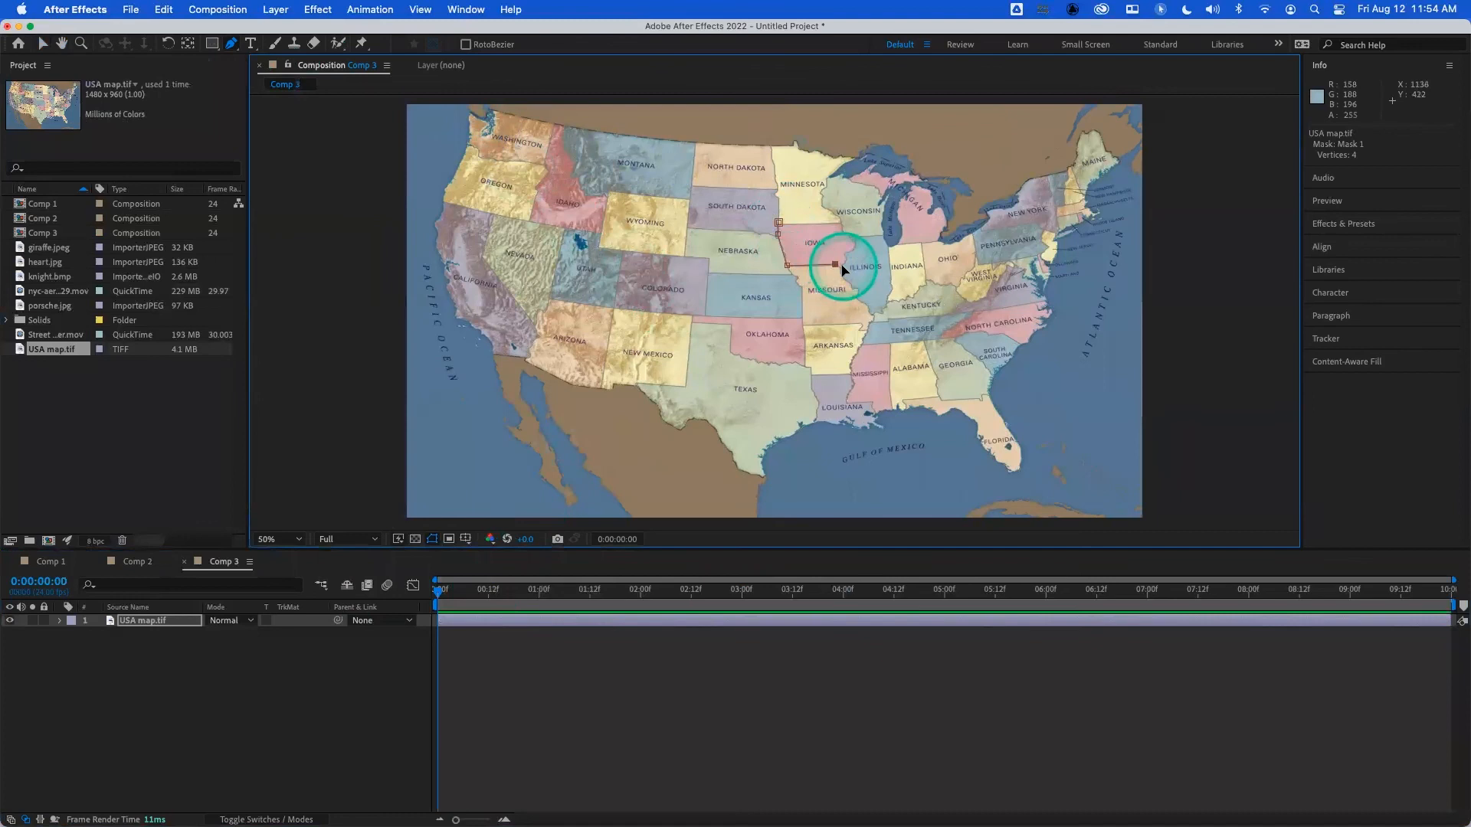
key("super+equal")
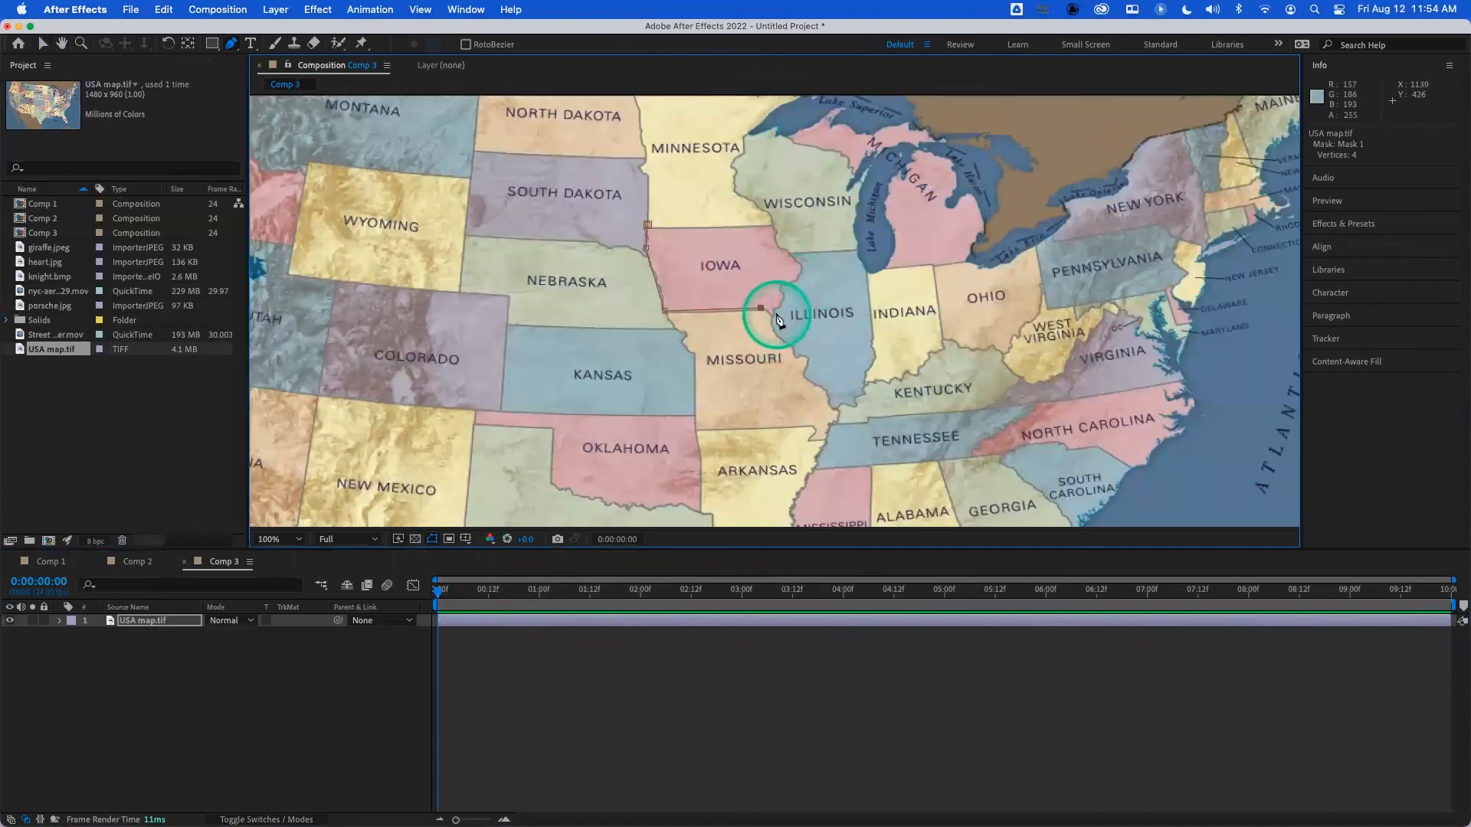
left_click(774, 315)
left_click(779, 305)
left_click(780, 287)
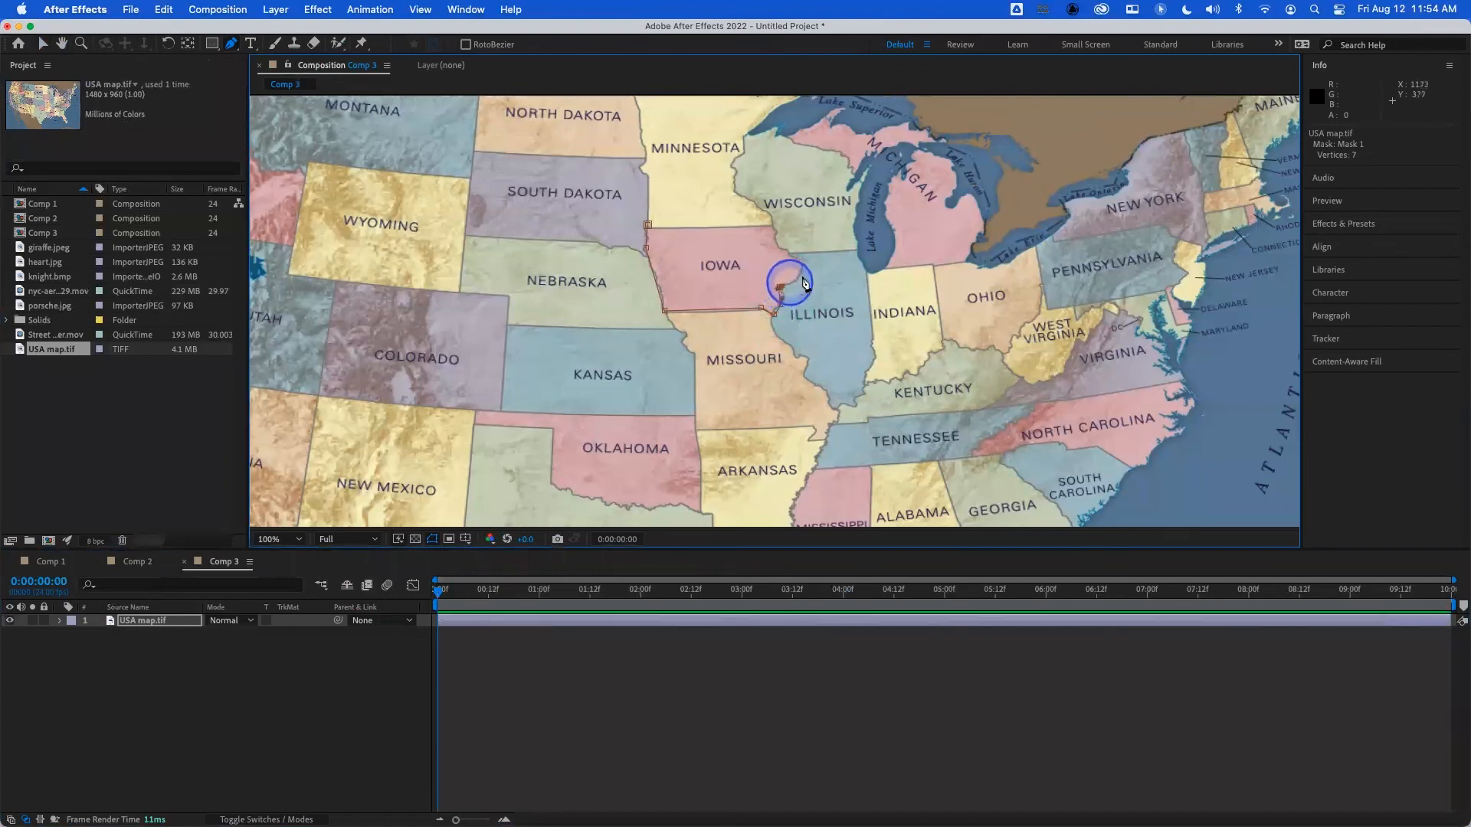
left_click(800, 274)
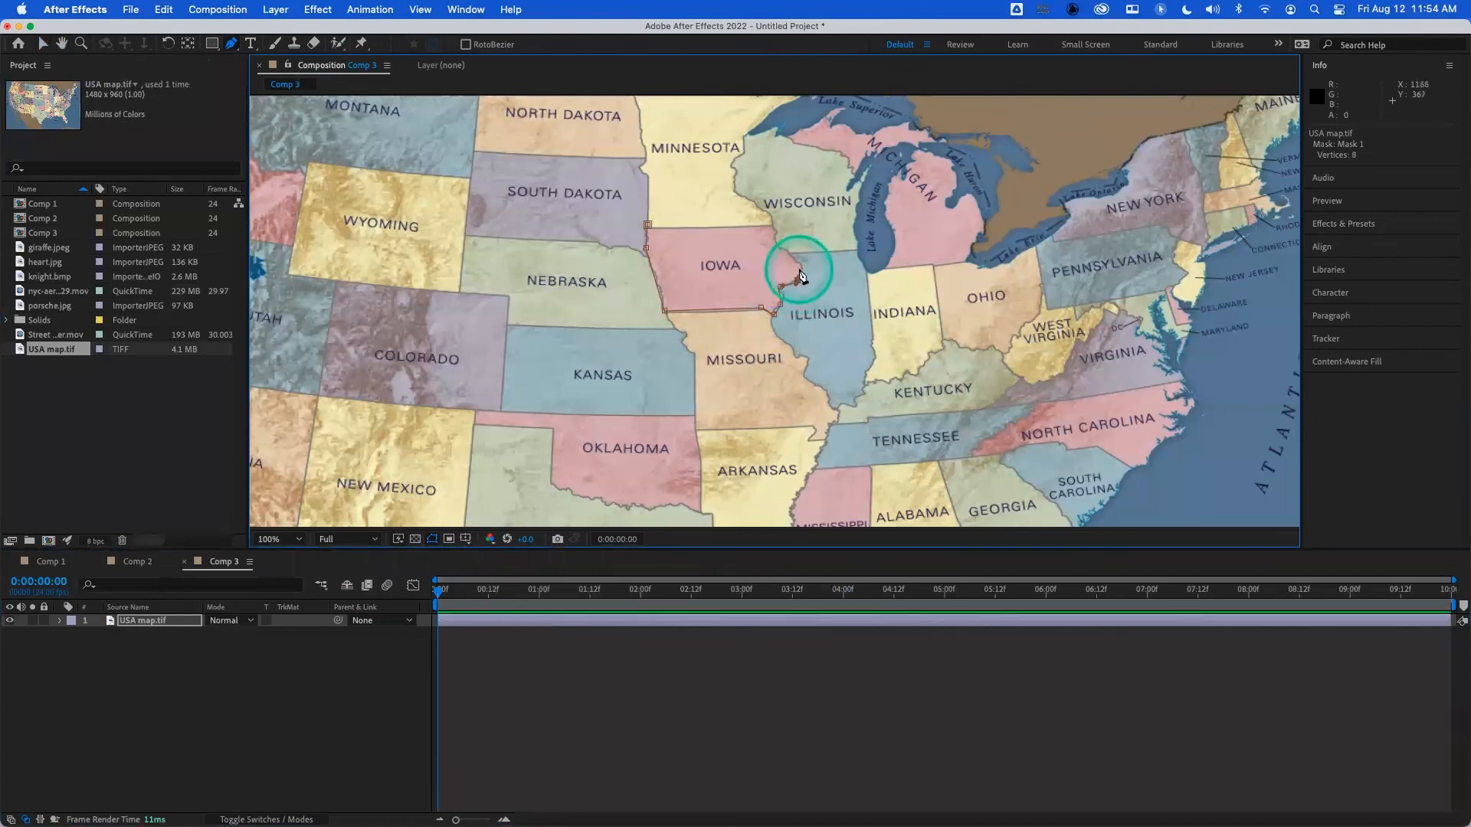
left_click(794, 260)
left_click(778, 246)
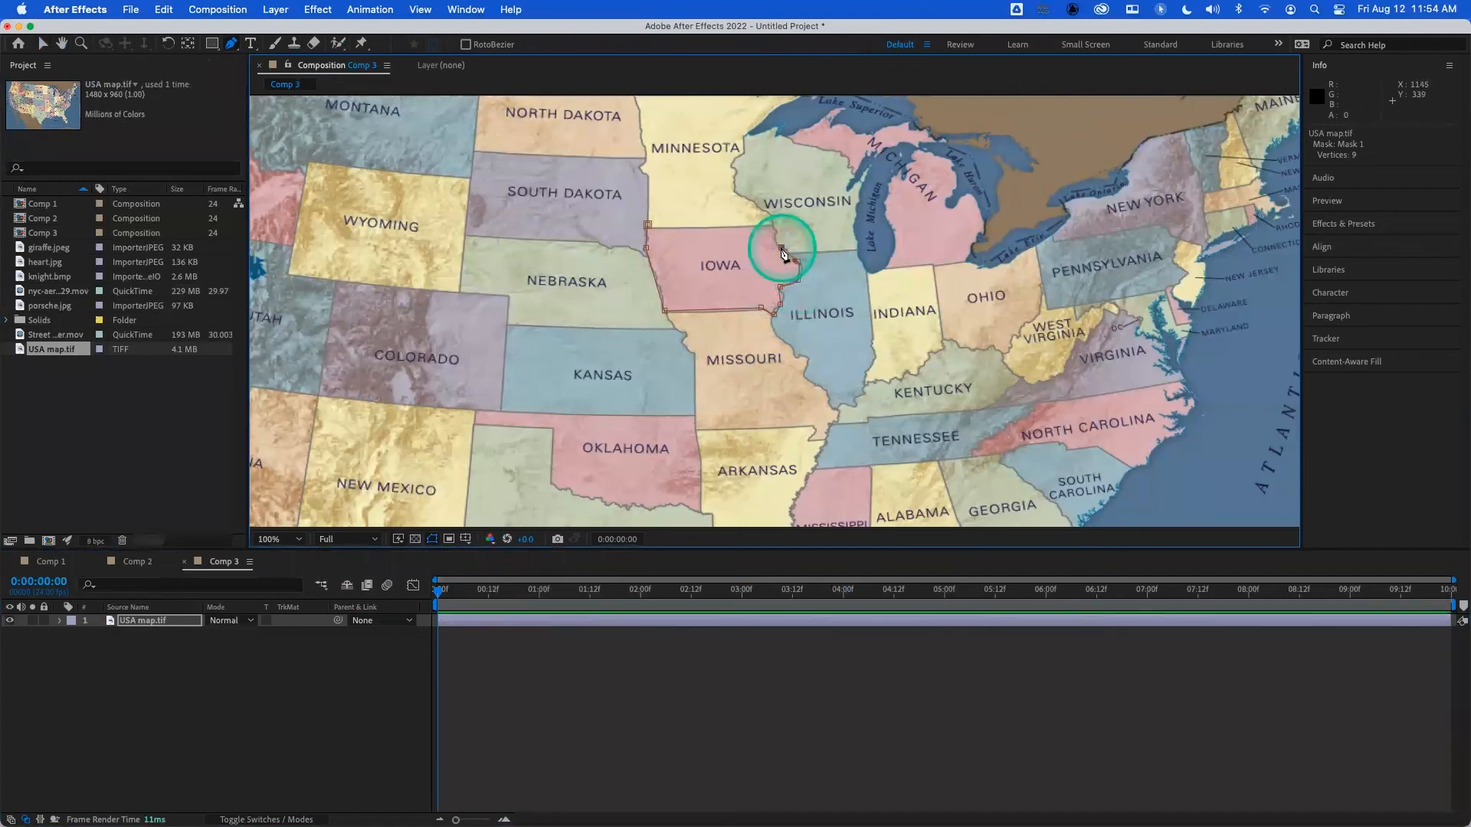
left_click_drag(778, 247, 774, 227)
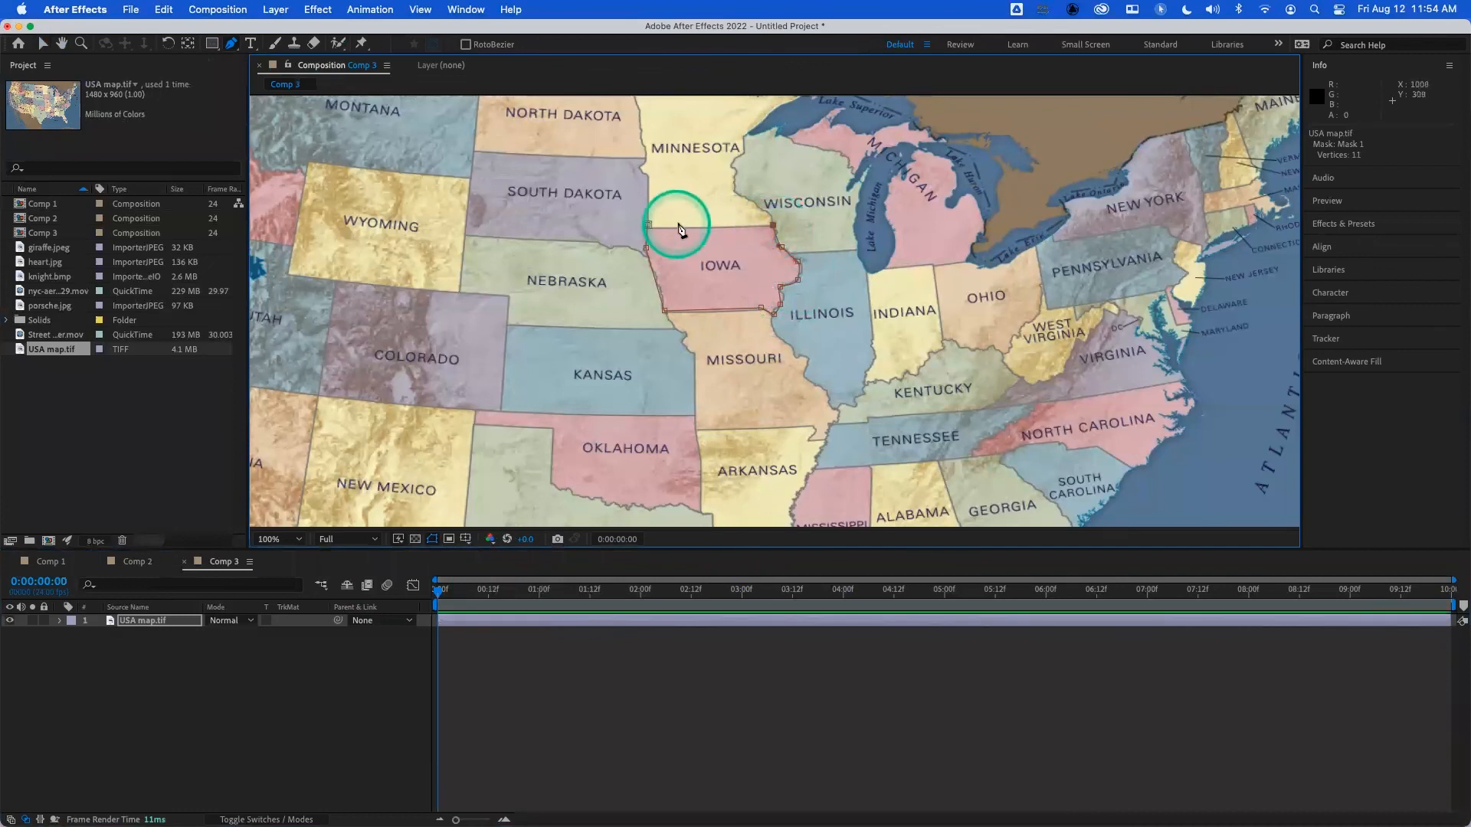
left_click(649, 226)
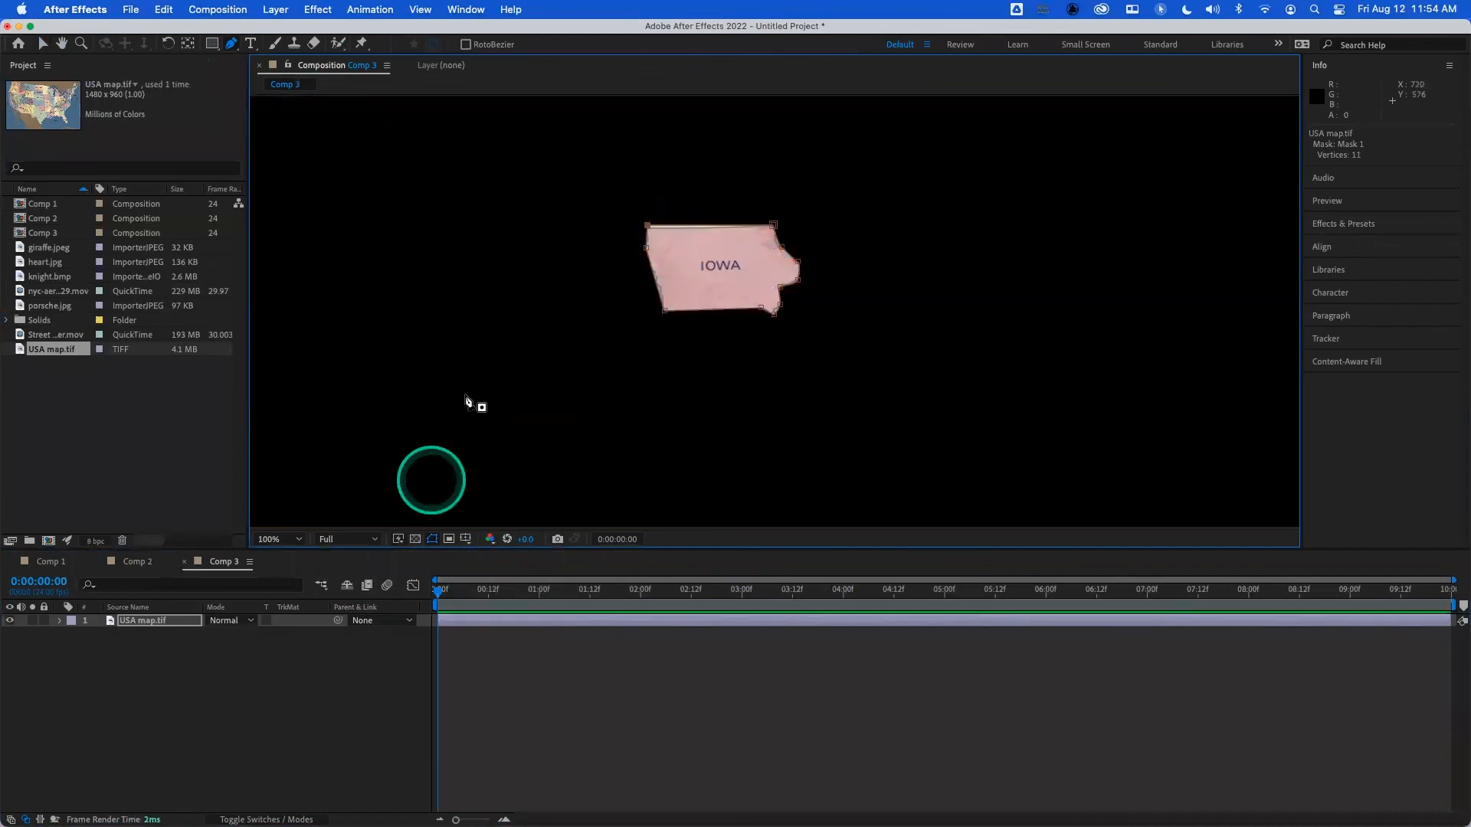
key("v")
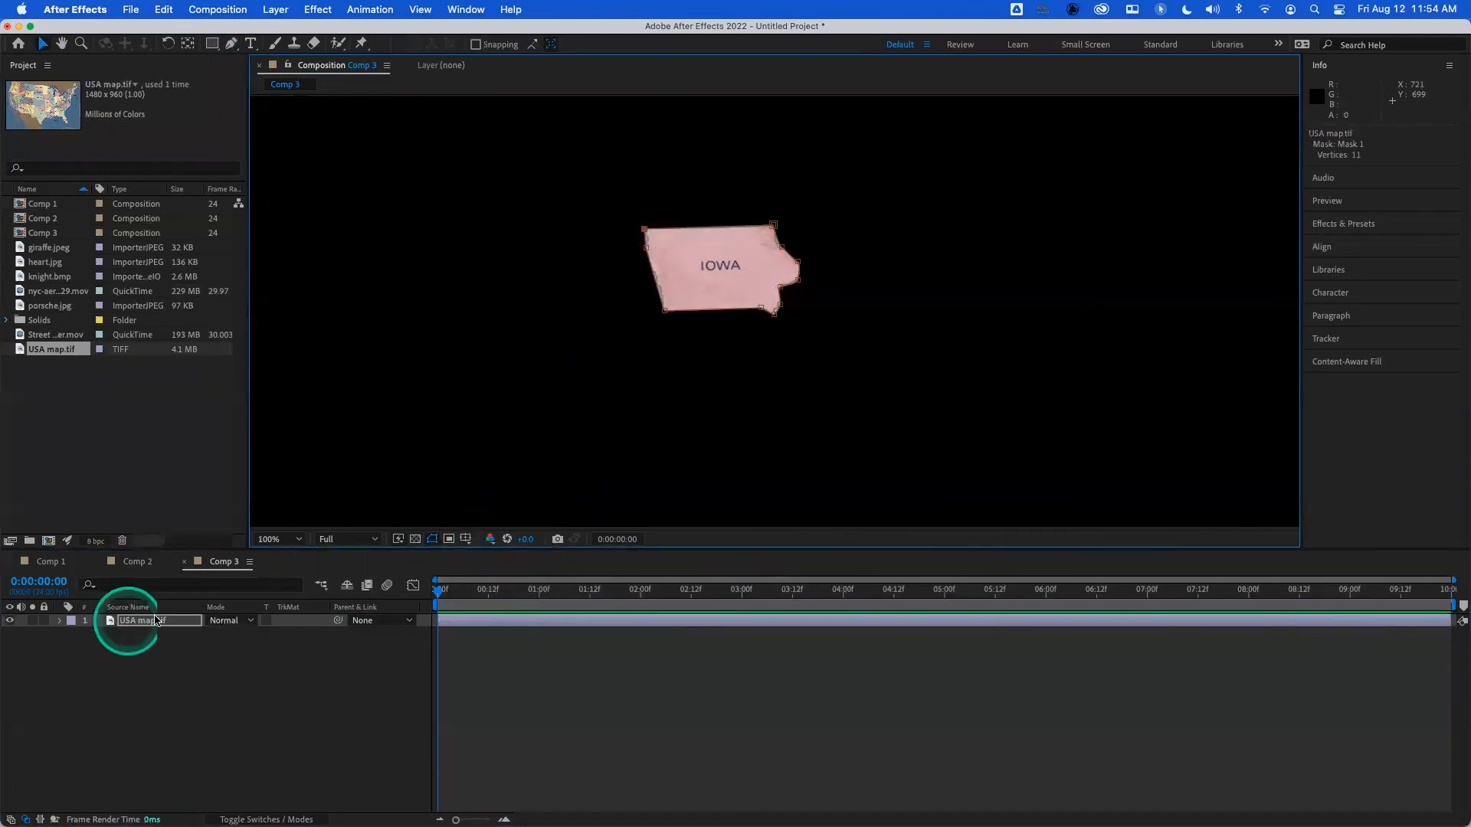
- Duplicate the masked map layer, delete the mask from the lower copy and check the top layer with solo
left_click(152, 622)
key("super+d")
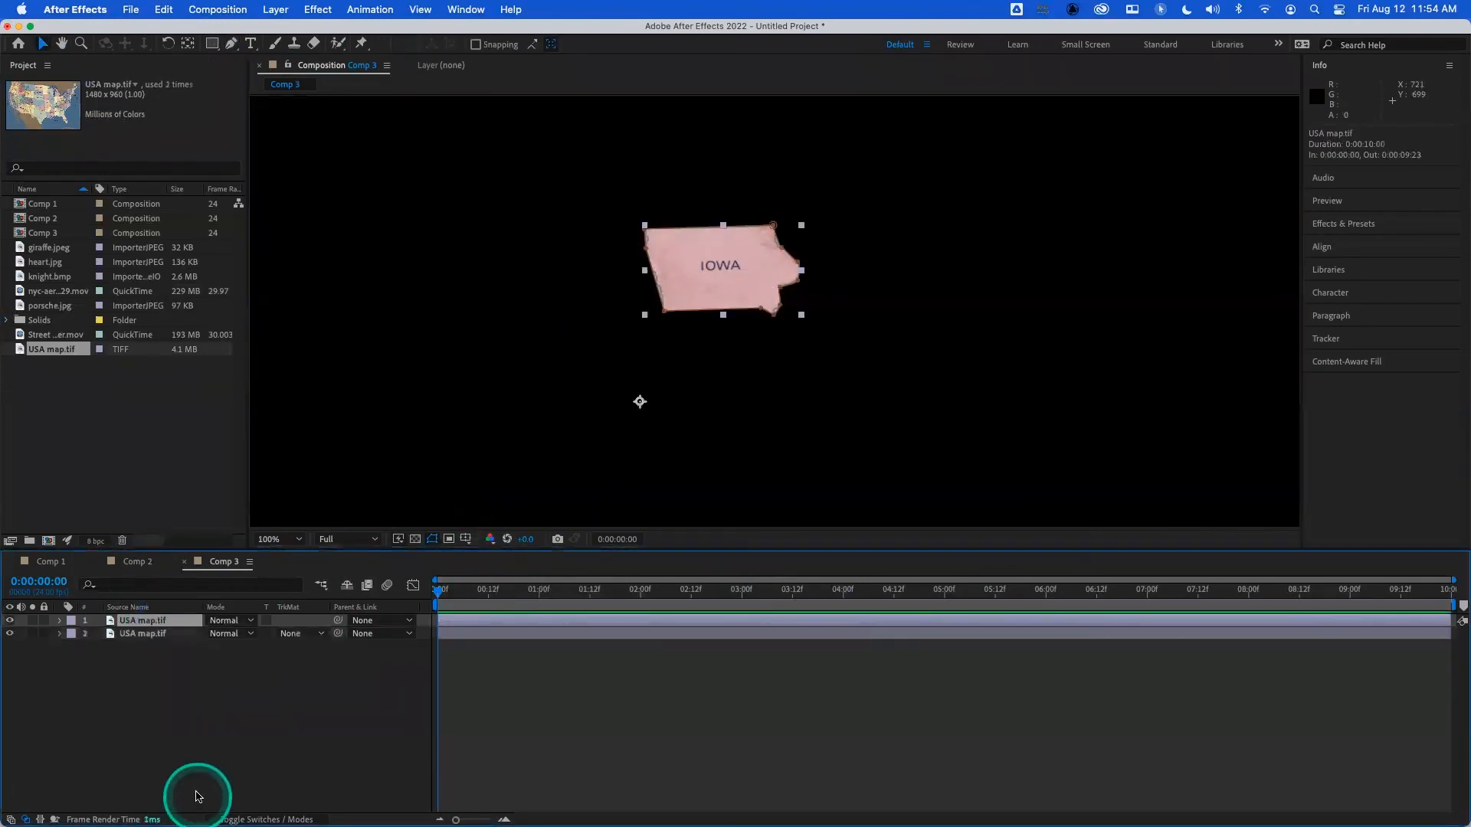
left_click(132, 635)
key("m")
left_click(124, 649)
key("Delete")
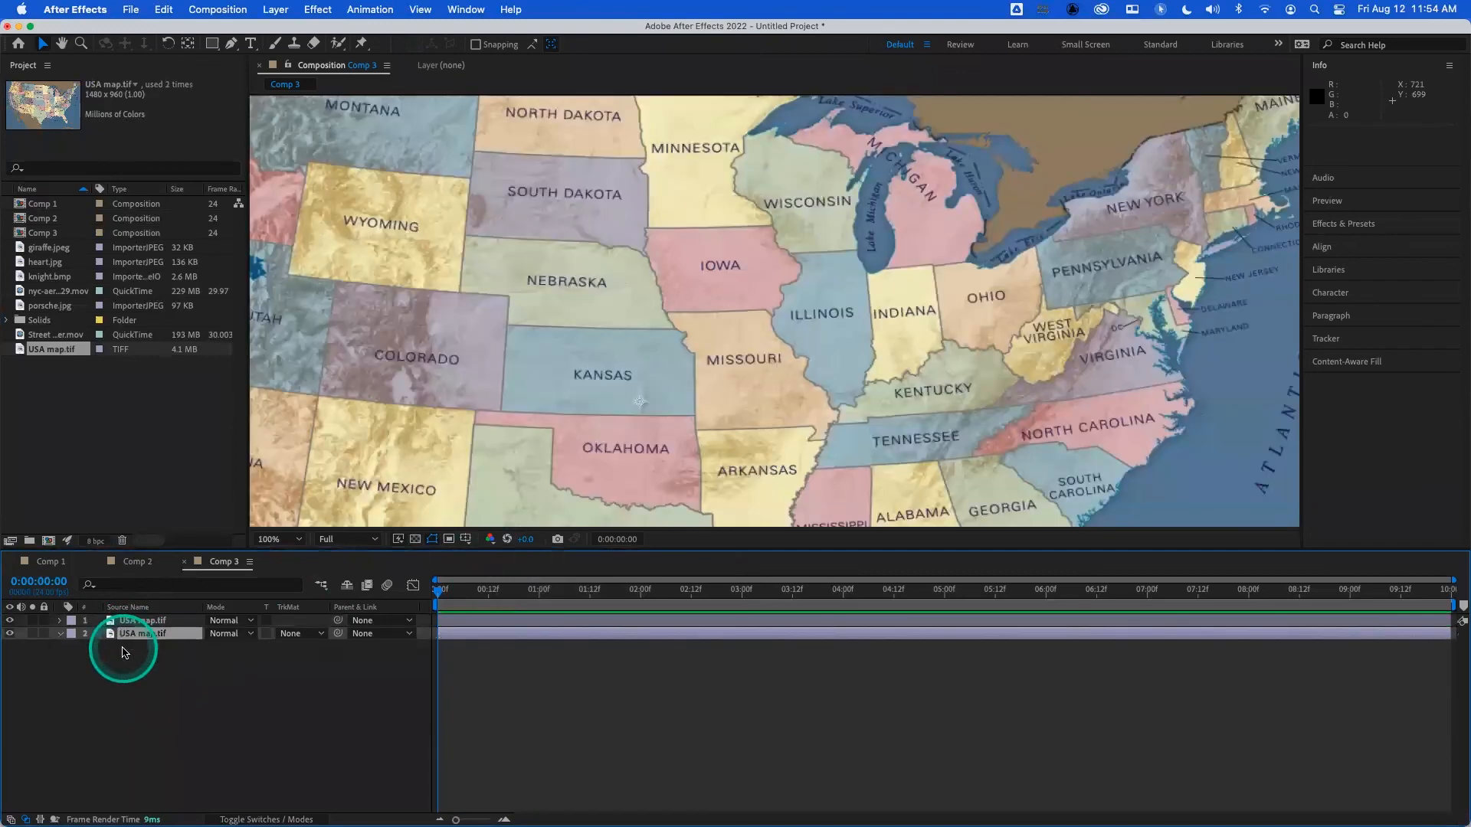
left_click(33, 621)
left_click(33, 620)
left_click(33, 622)
left_click(33, 622)
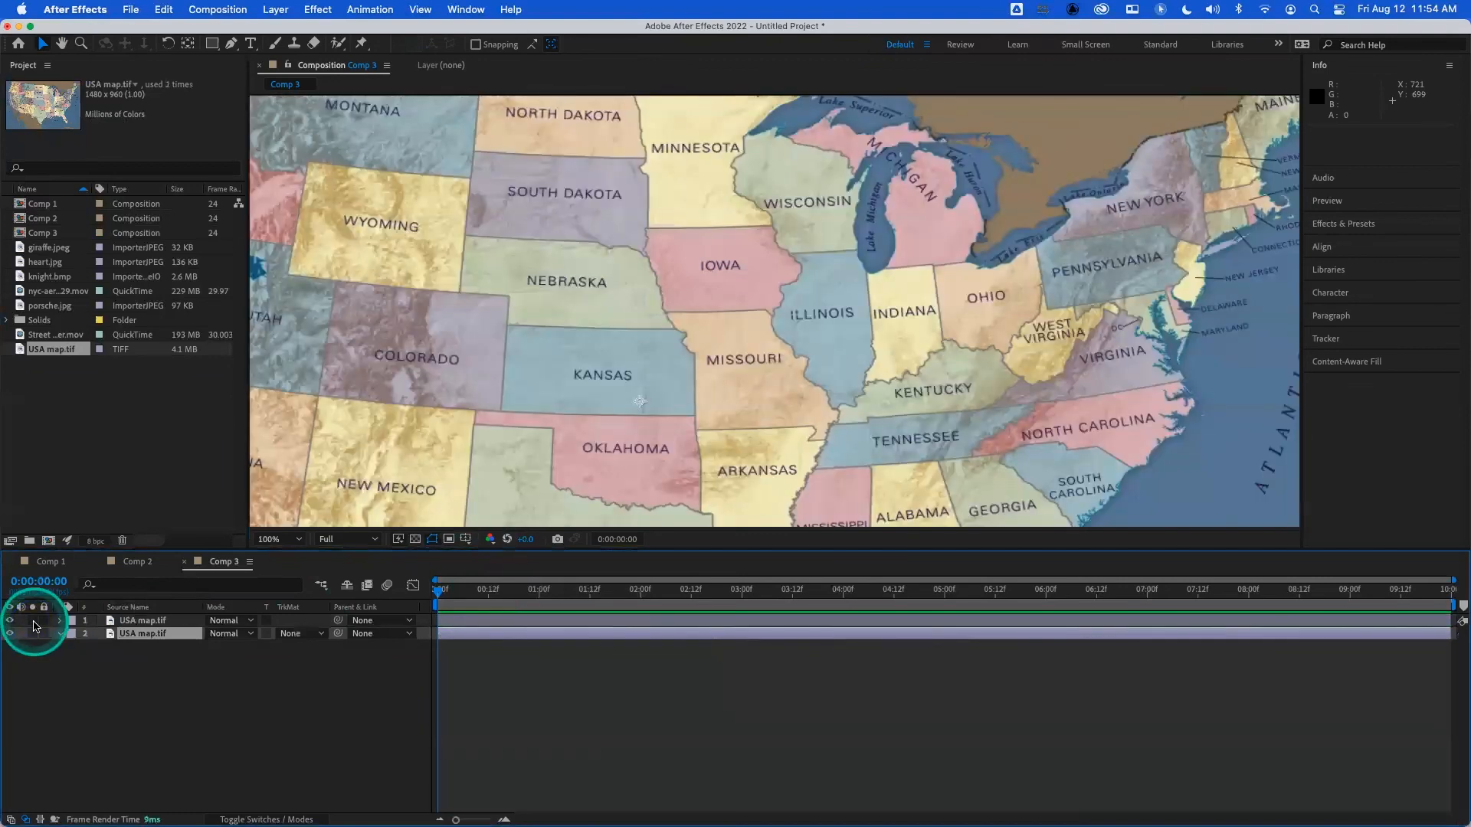
- Set the label color of the top, Iowa-masked map layer to Yellow
left_click(153, 621)
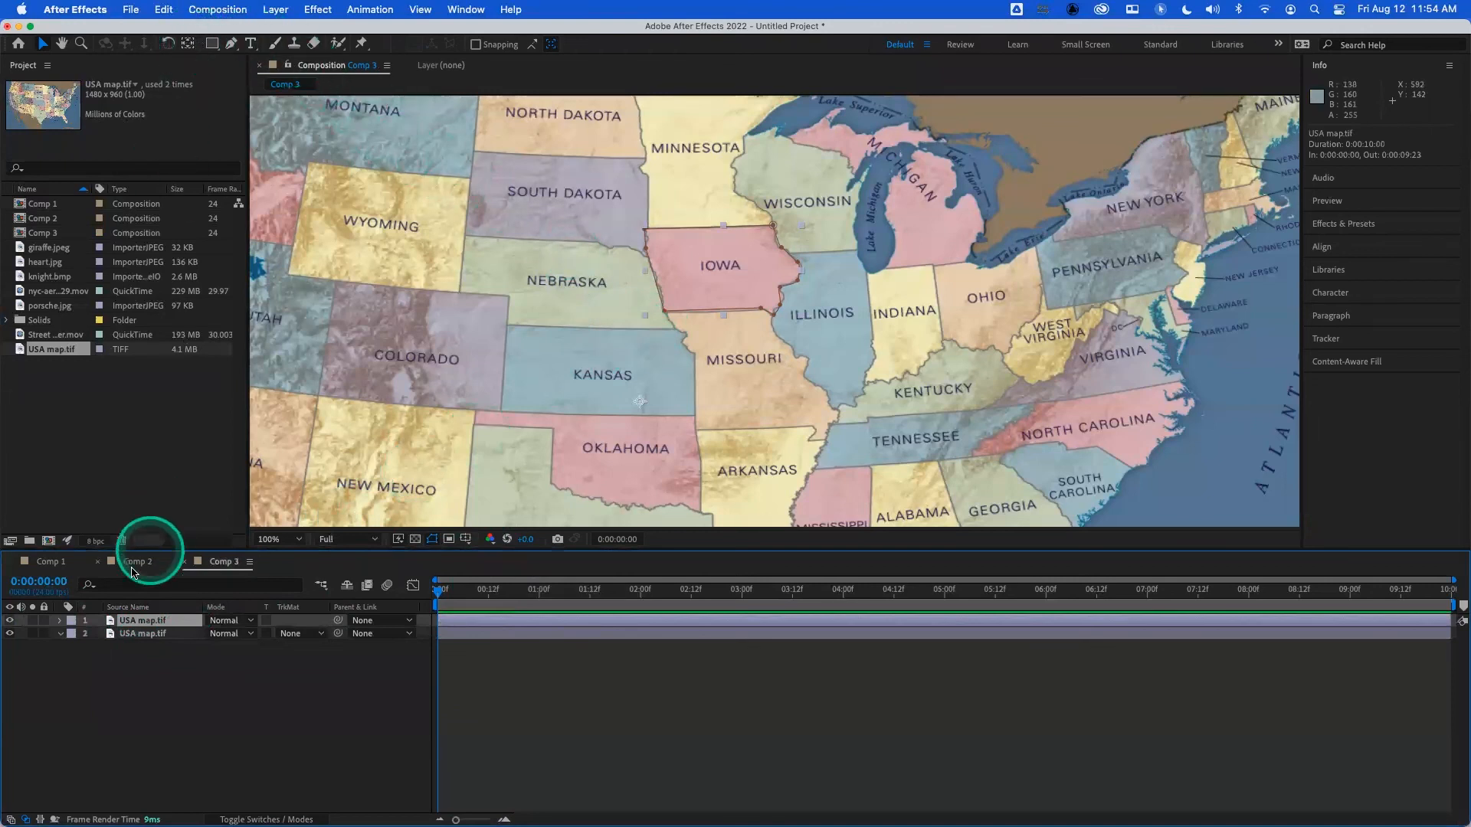
left_click(71, 621)
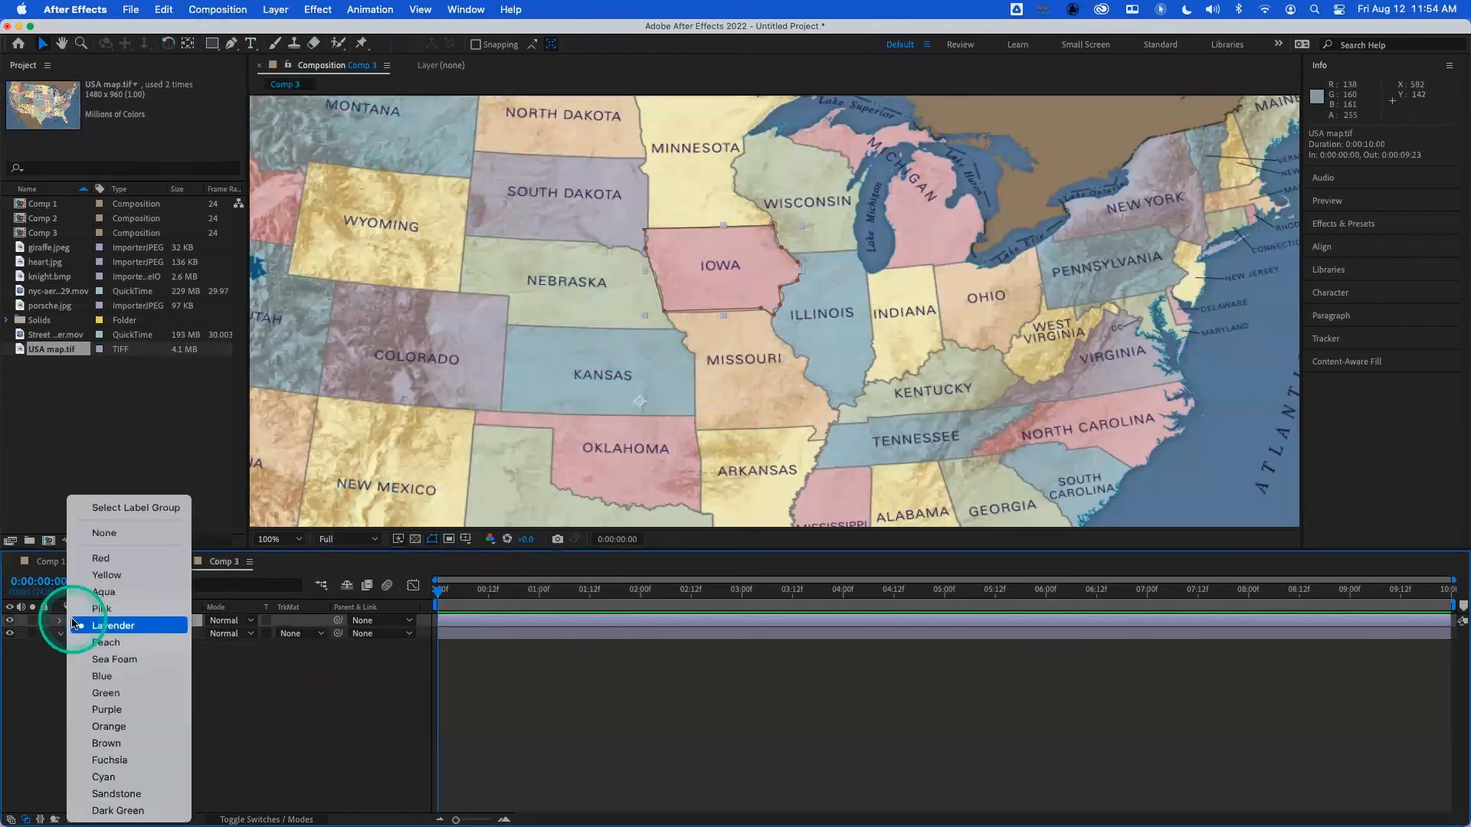
left_click(111, 576)
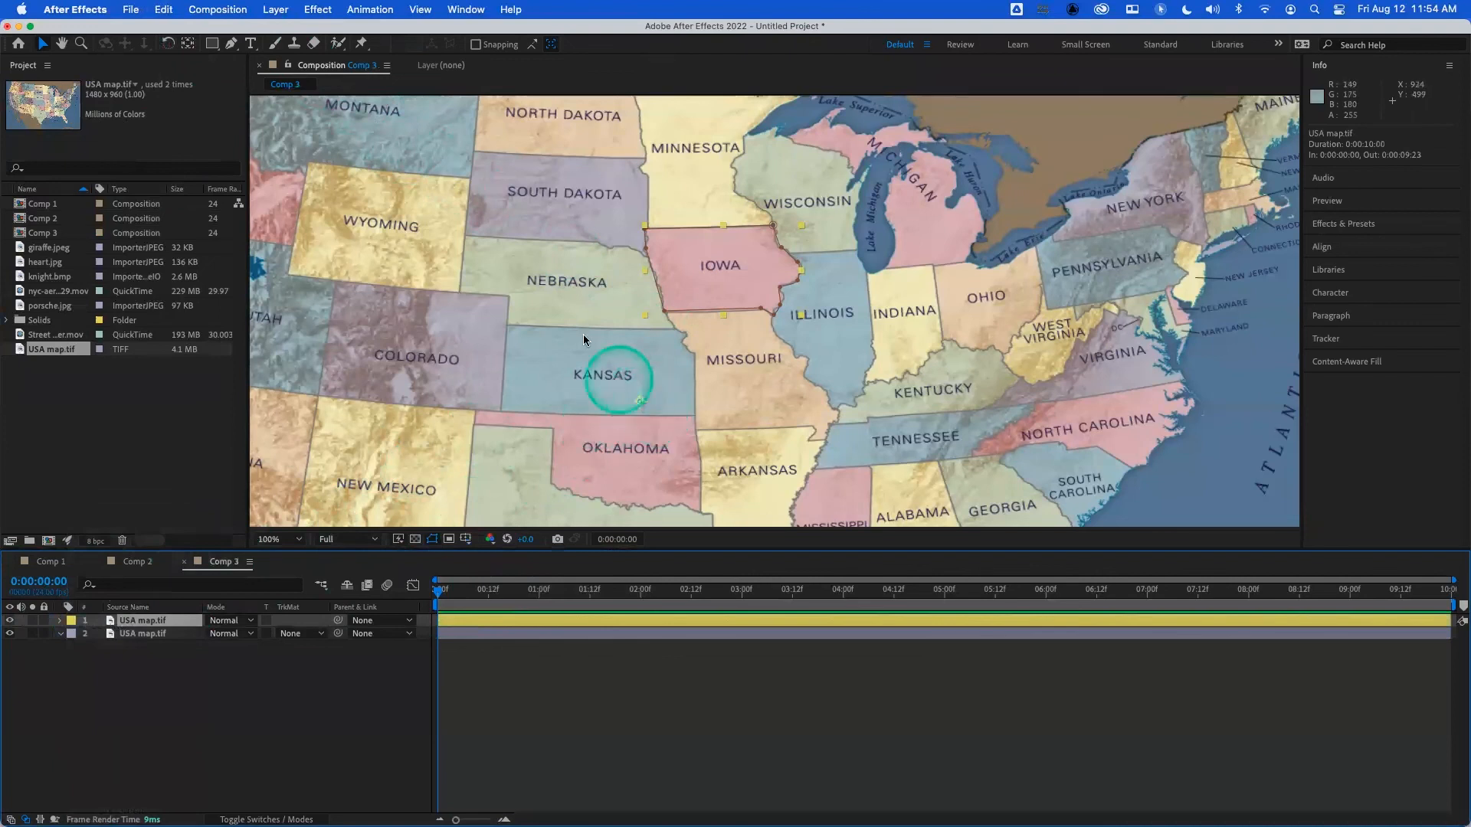
- Move the Iowa layer's anchor point to the center of the state and check the layer in isolation
left_click(187, 45)
left_click_drag(641, 405, 714, 271)
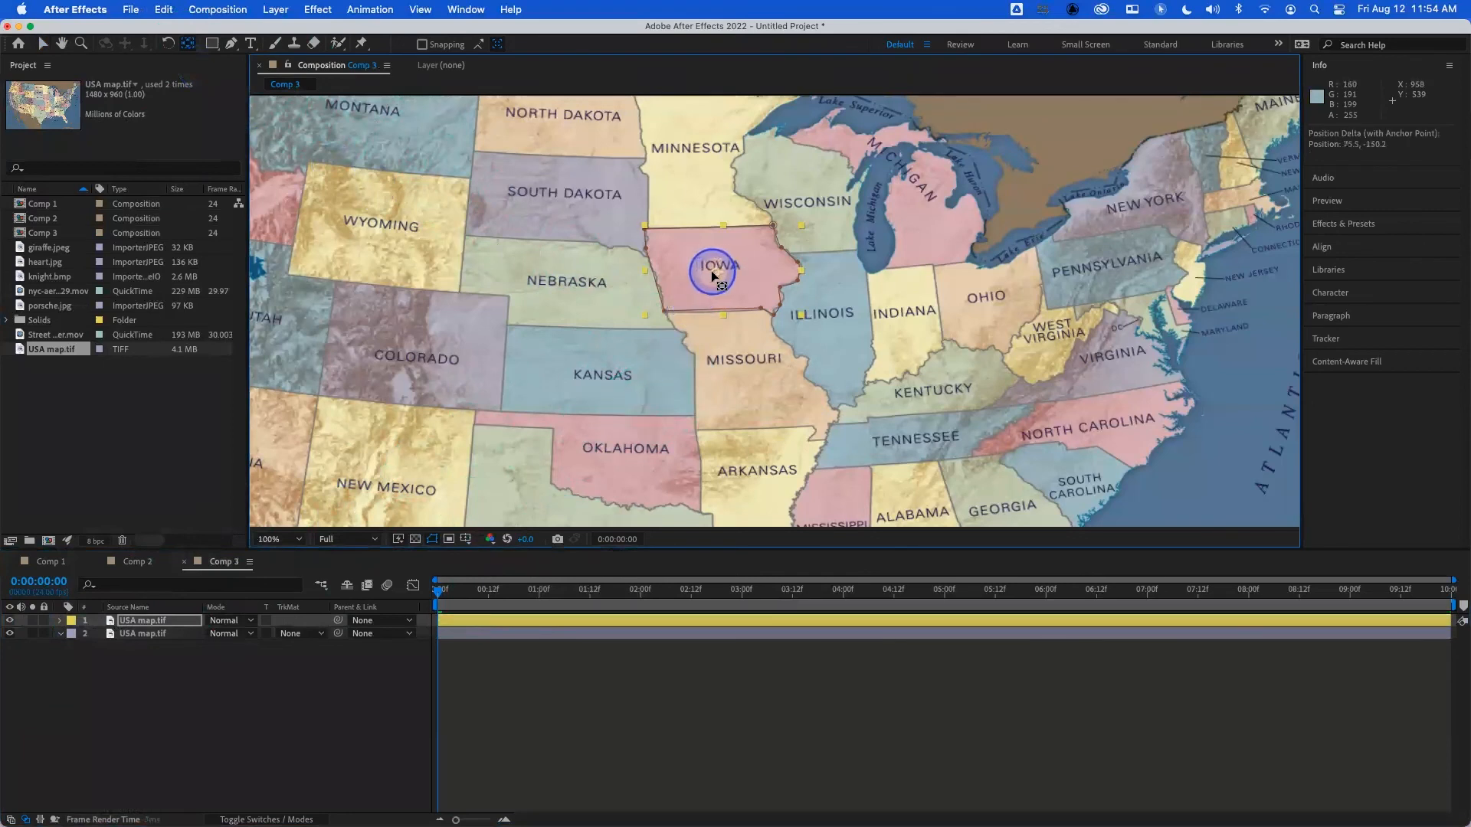
left_click_drag(714, 271, 721, 266)
left_click(34, 621)
left_click(34, 621)
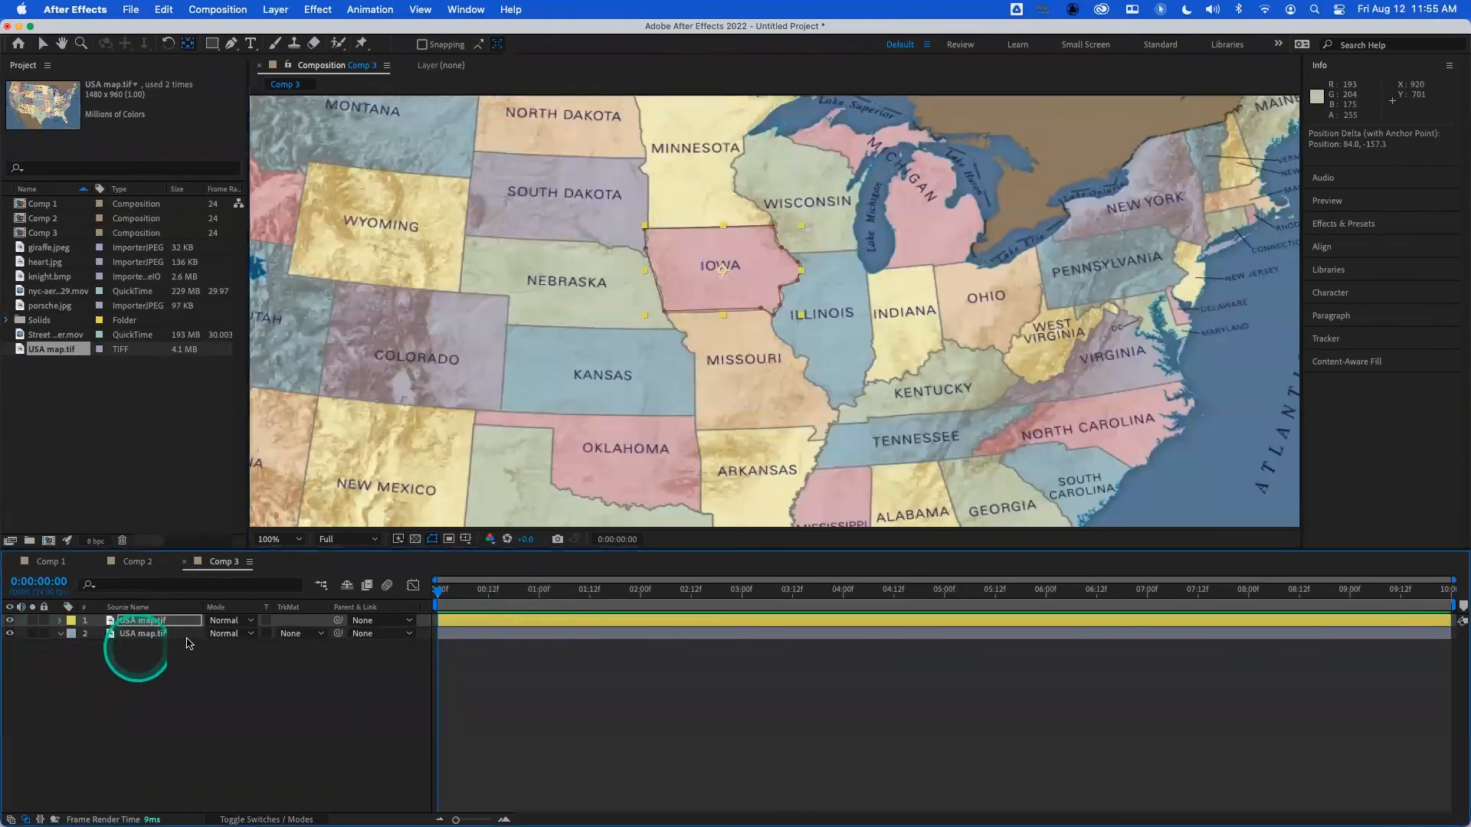
- Animate the Iowa layer's scale from 0:00:00:00 up to 195.7, 169.7% at 0:00:01:00 and preview it
key("s")
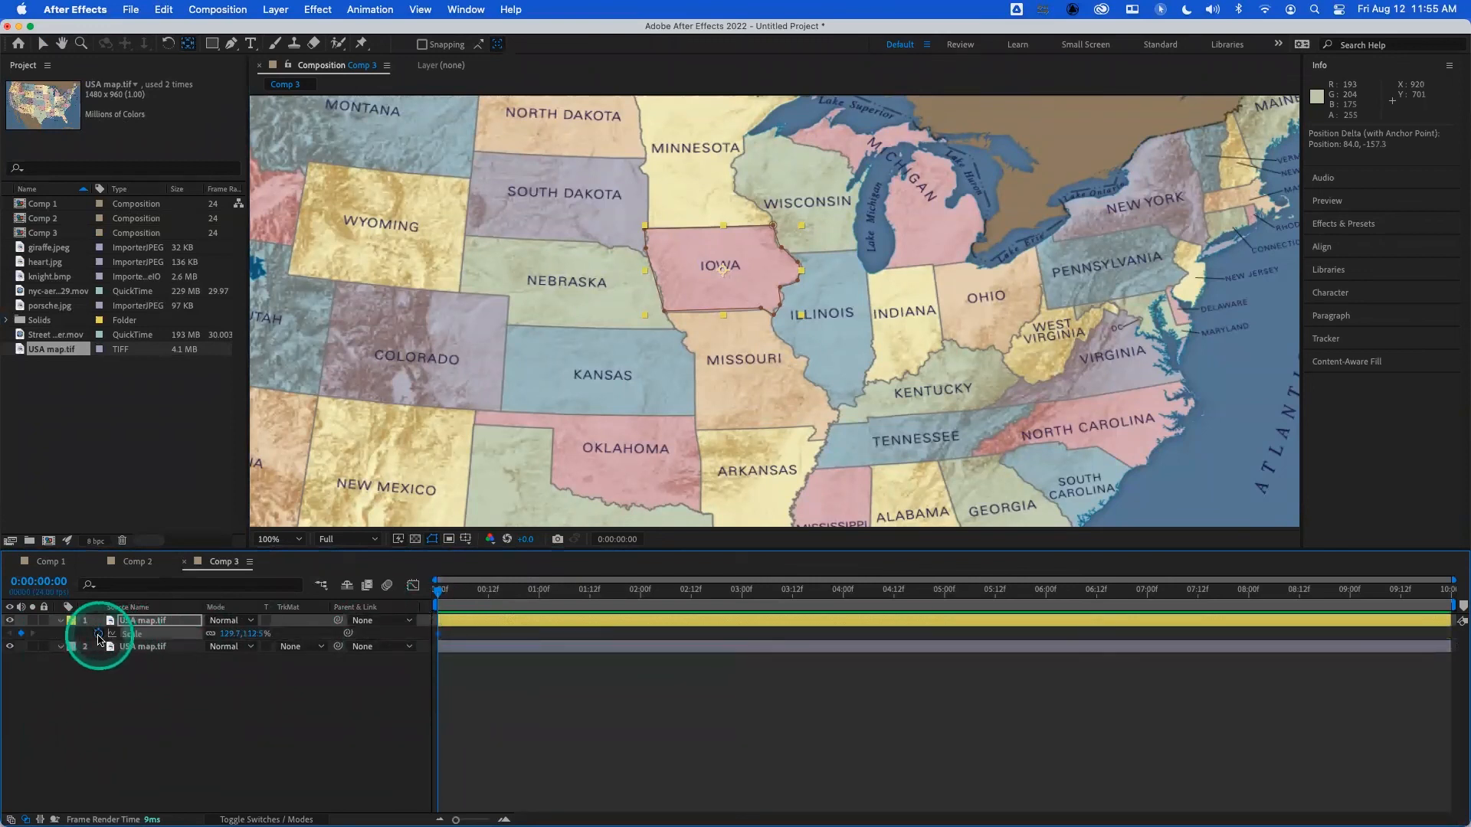
left_click(538, 591)
left_click_drag(227, 633, 273, 631)
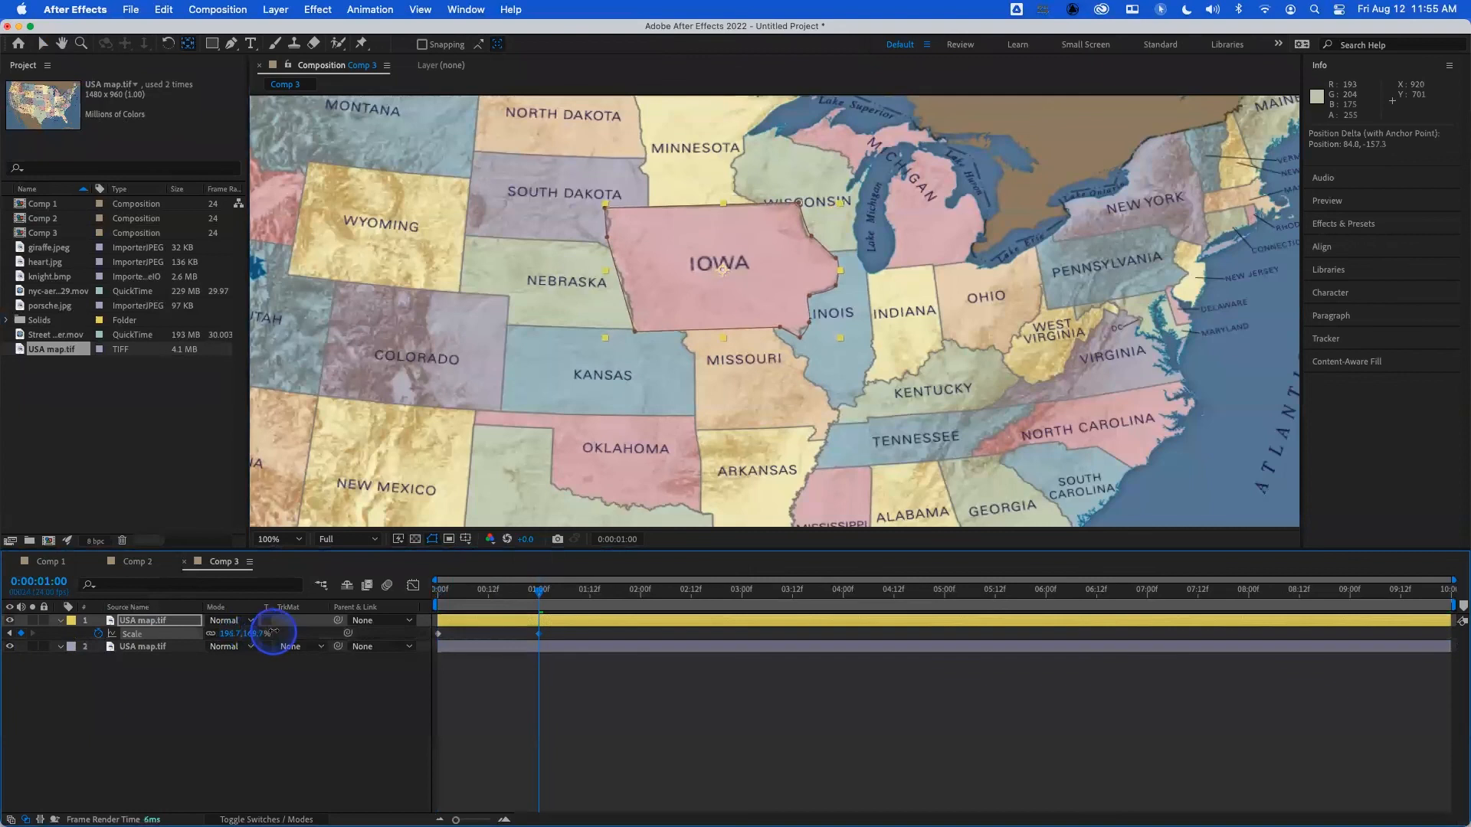
key("Home")
key("space")
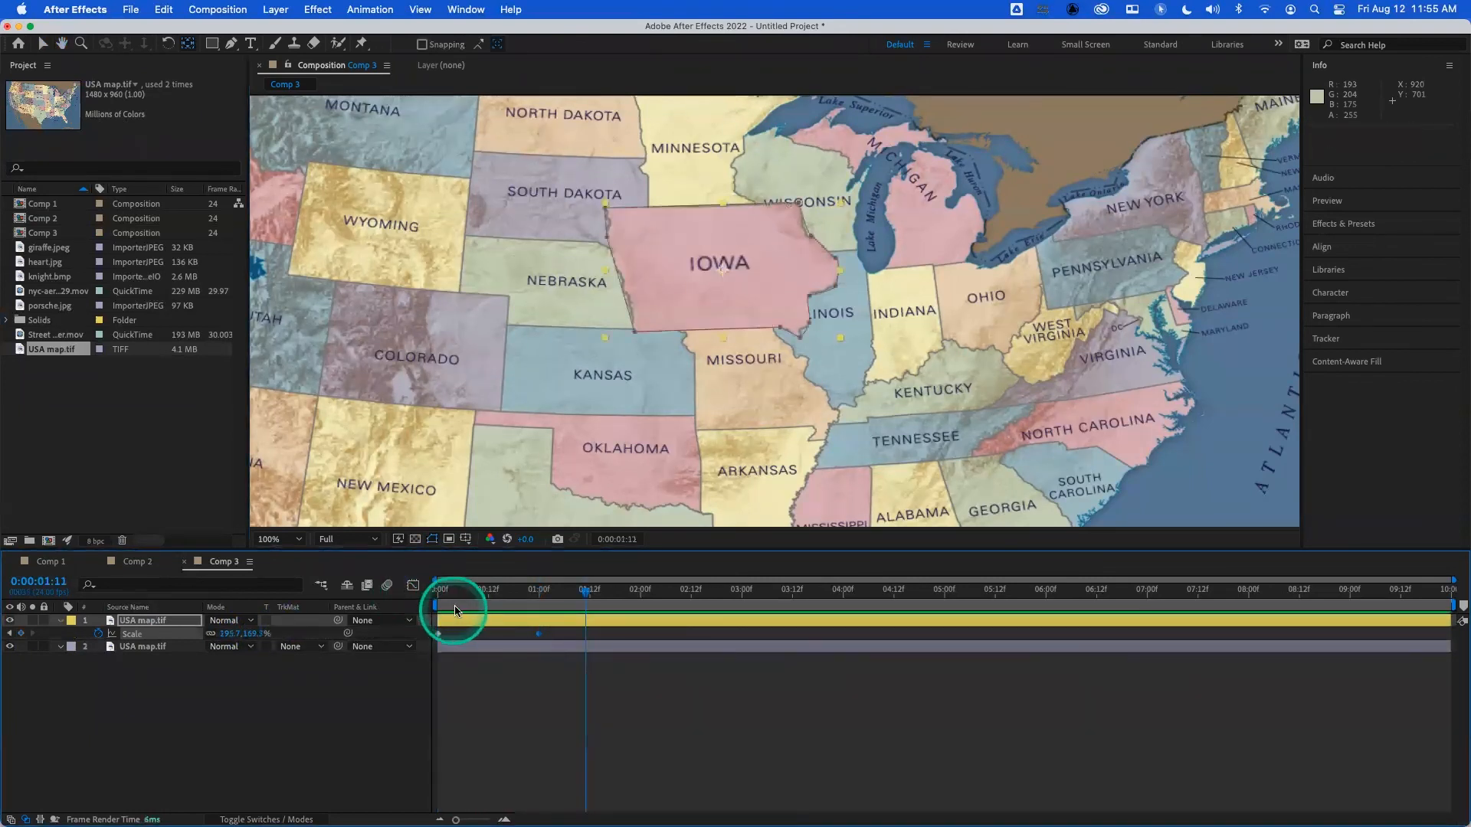
key("space")
- Animate the full map layer's opacity from 100% at 0:00:00:00 to 59% at 0:00:01:00 and preview the result
left_click(153, 649)
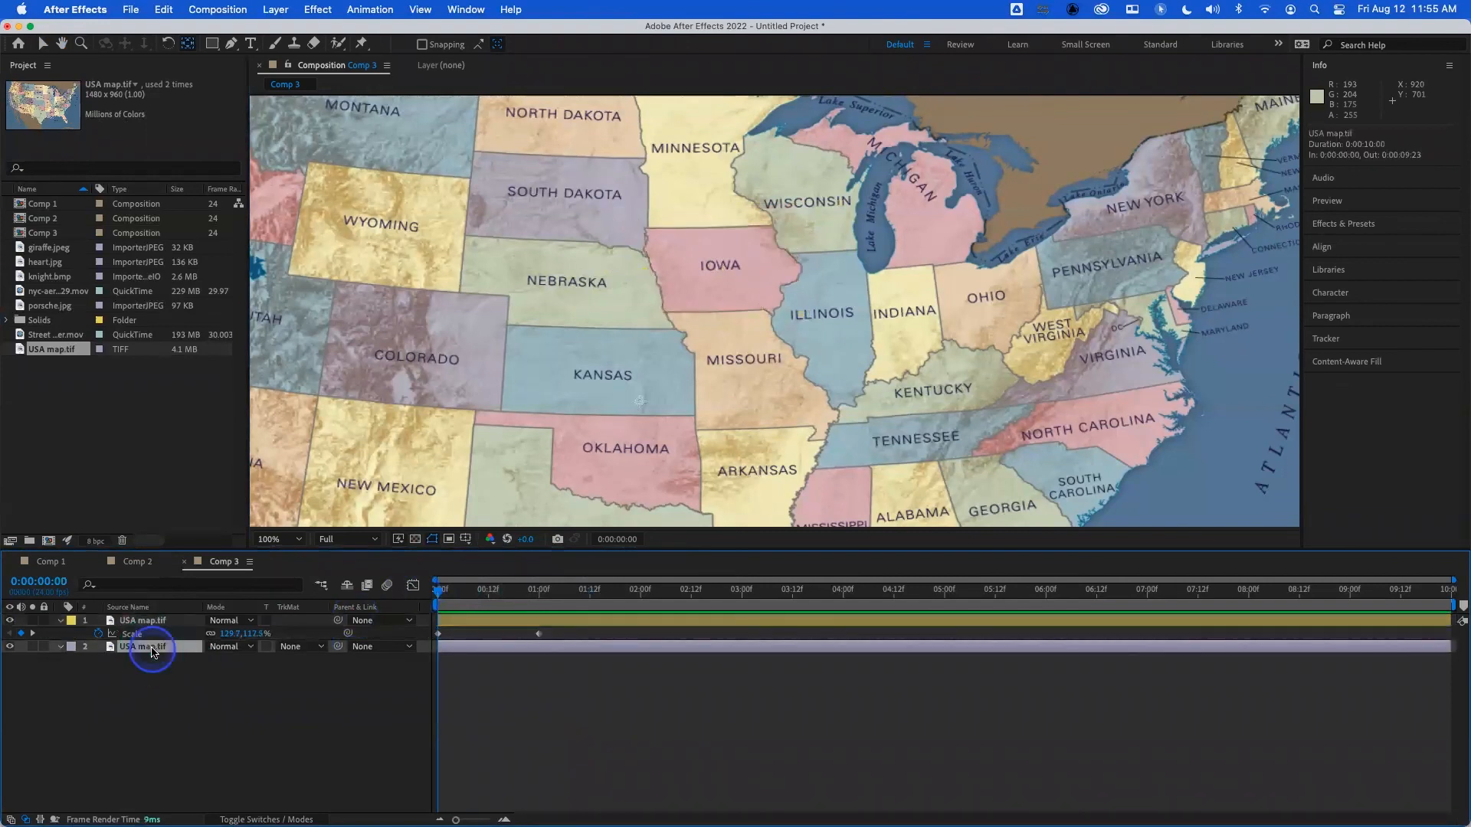
key("t")
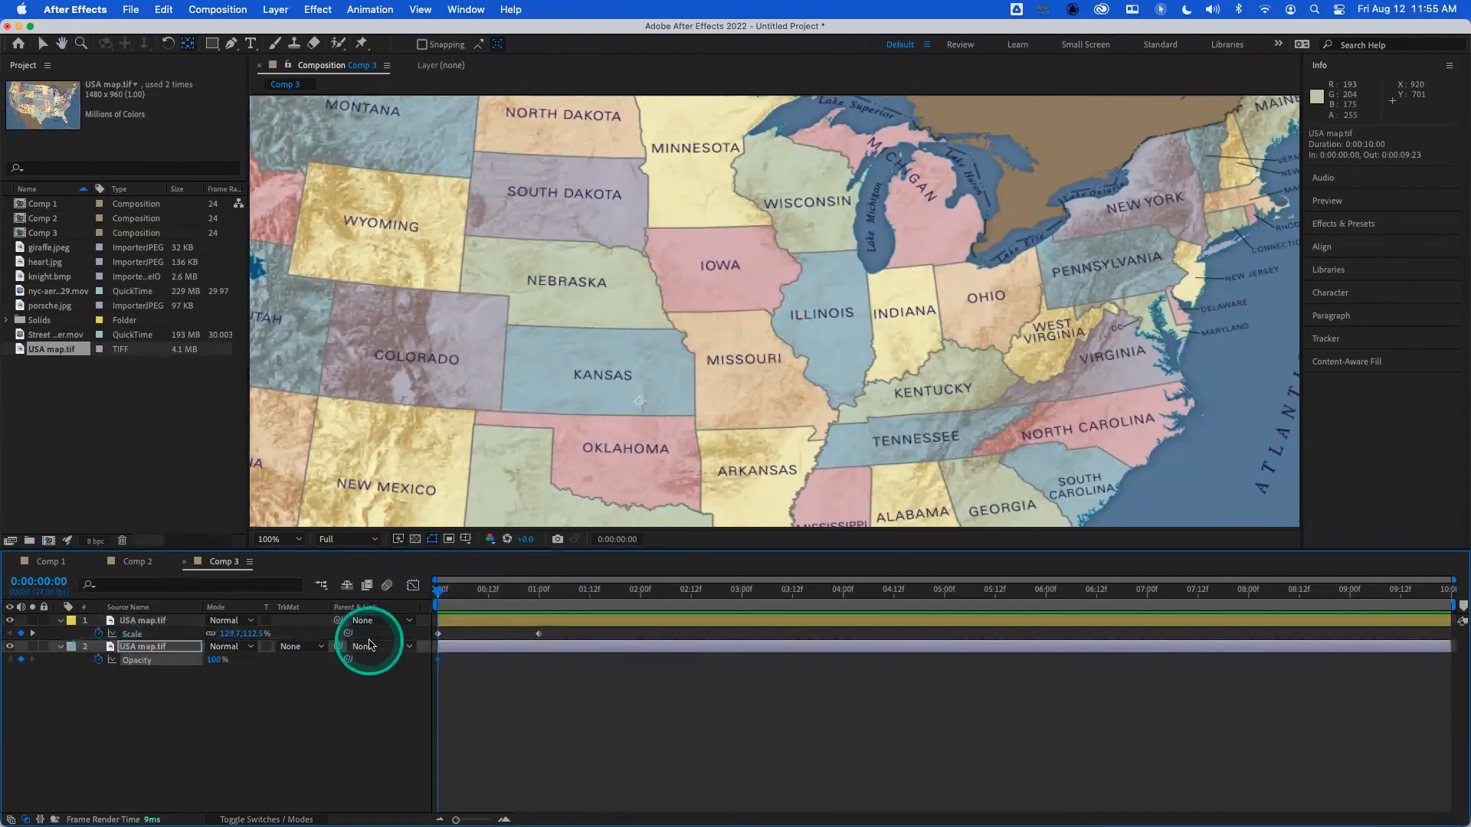
key("k")
left_click_drag(220, 663, 197, 668)
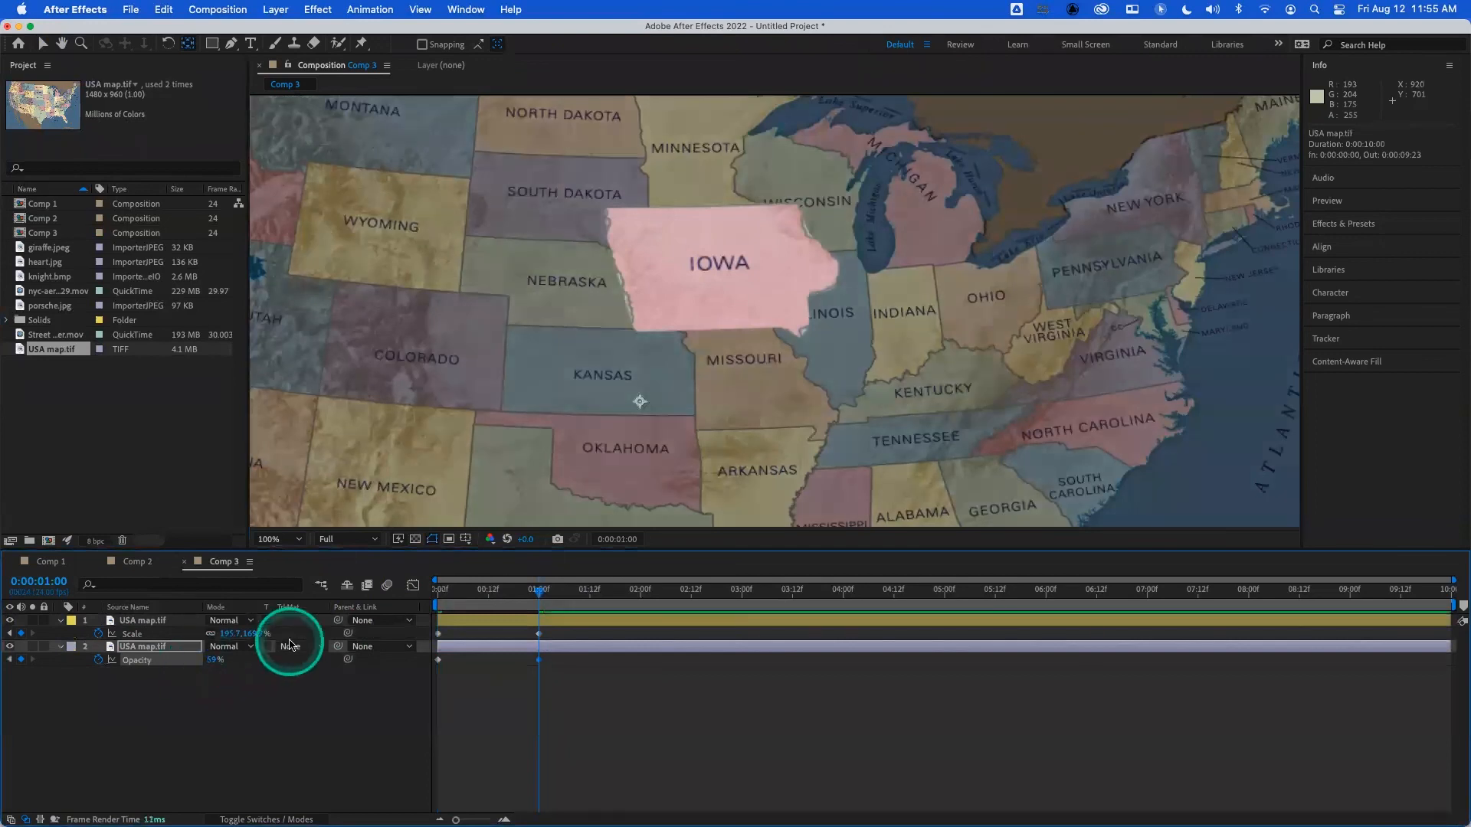
left_click(460, 591)
left_click_drag(404, 589, 401, 588)
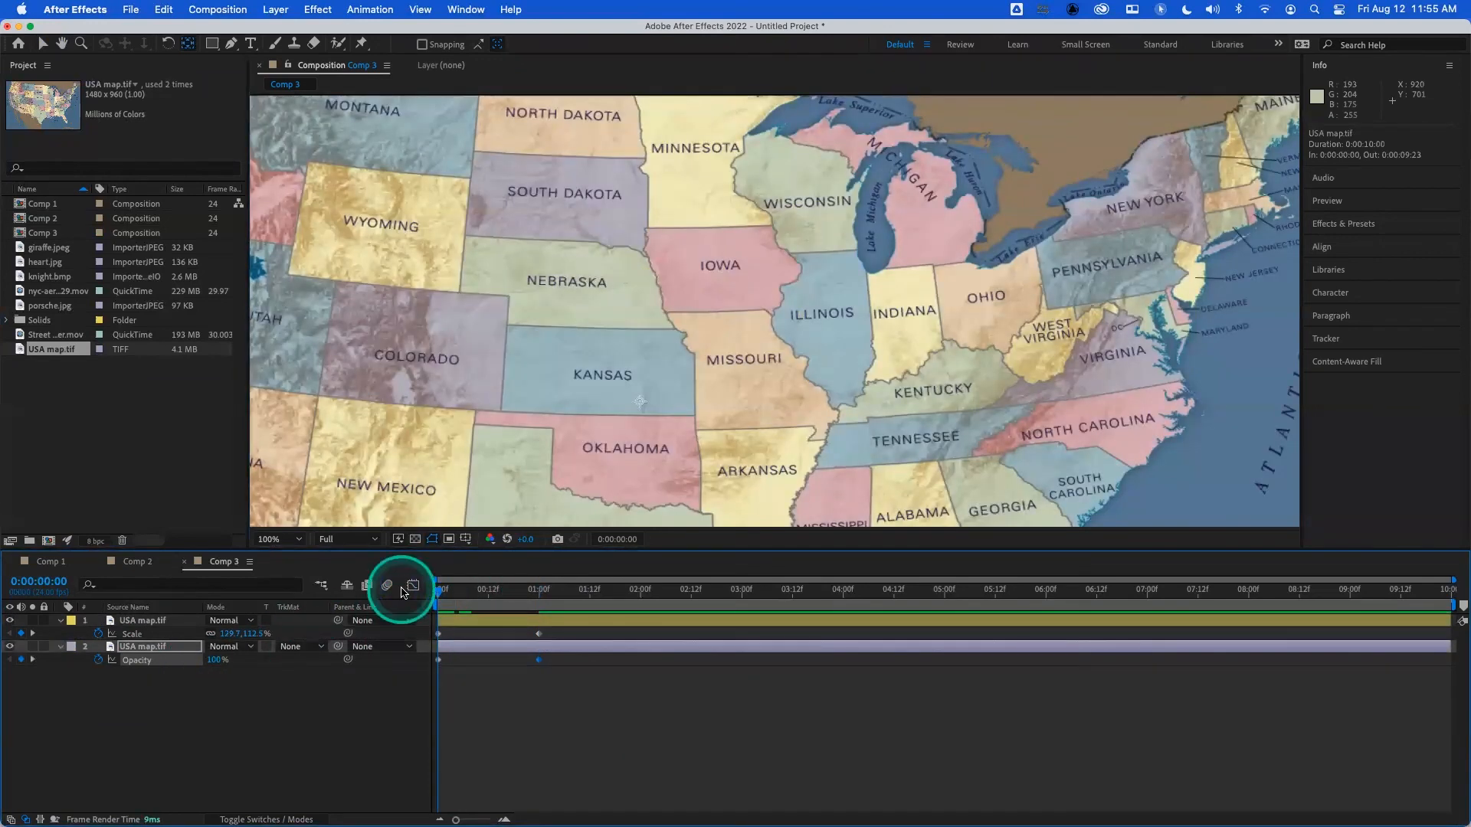
key("space")
key("space")
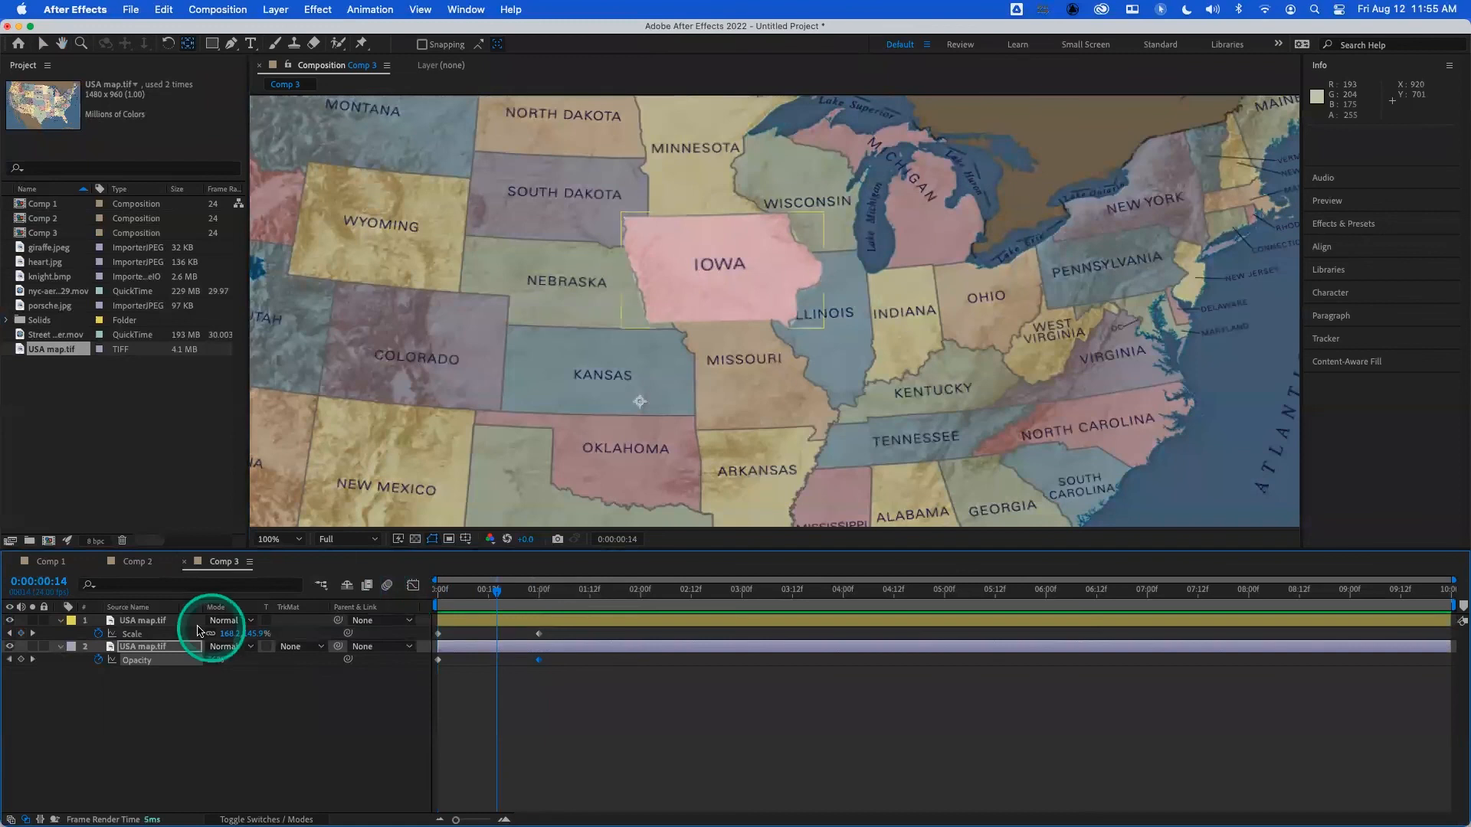
- Soften the Iowa layer's mask edge by setting its Mask Feather to 2.0 pixels
left_click(184, 624)
key("m")
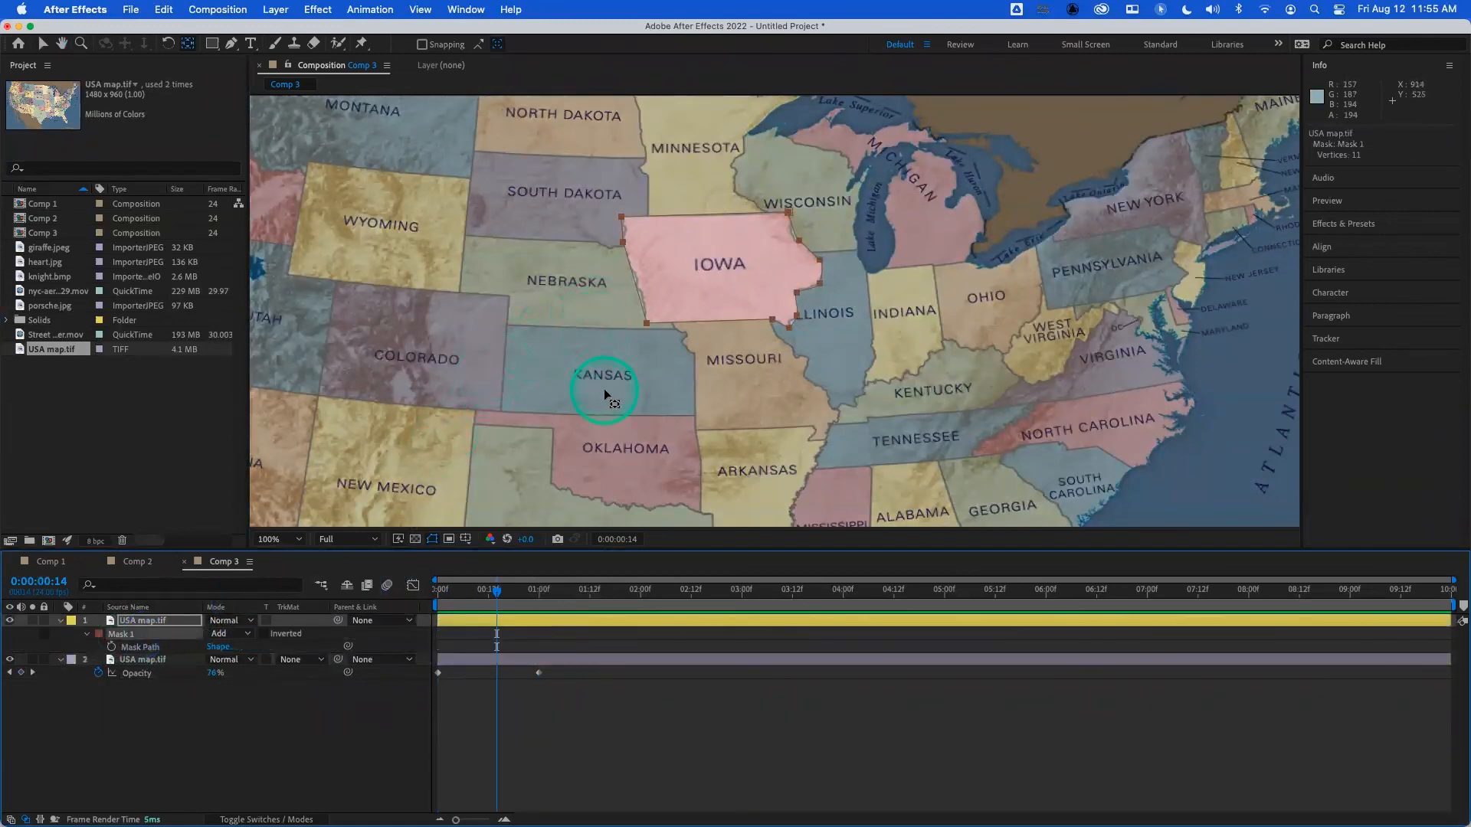
double_click(624, 246)
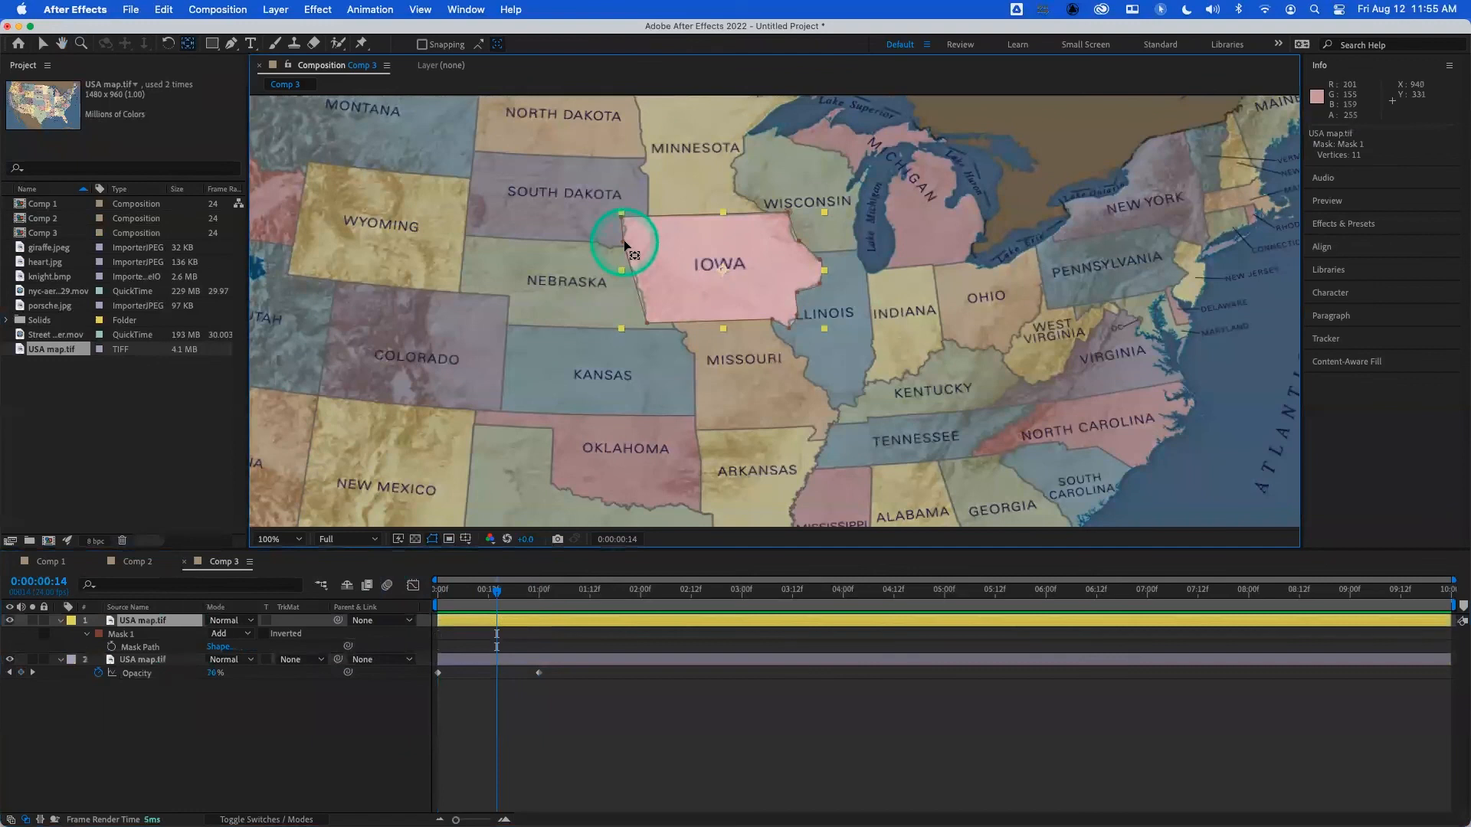
left_click(623, 243)
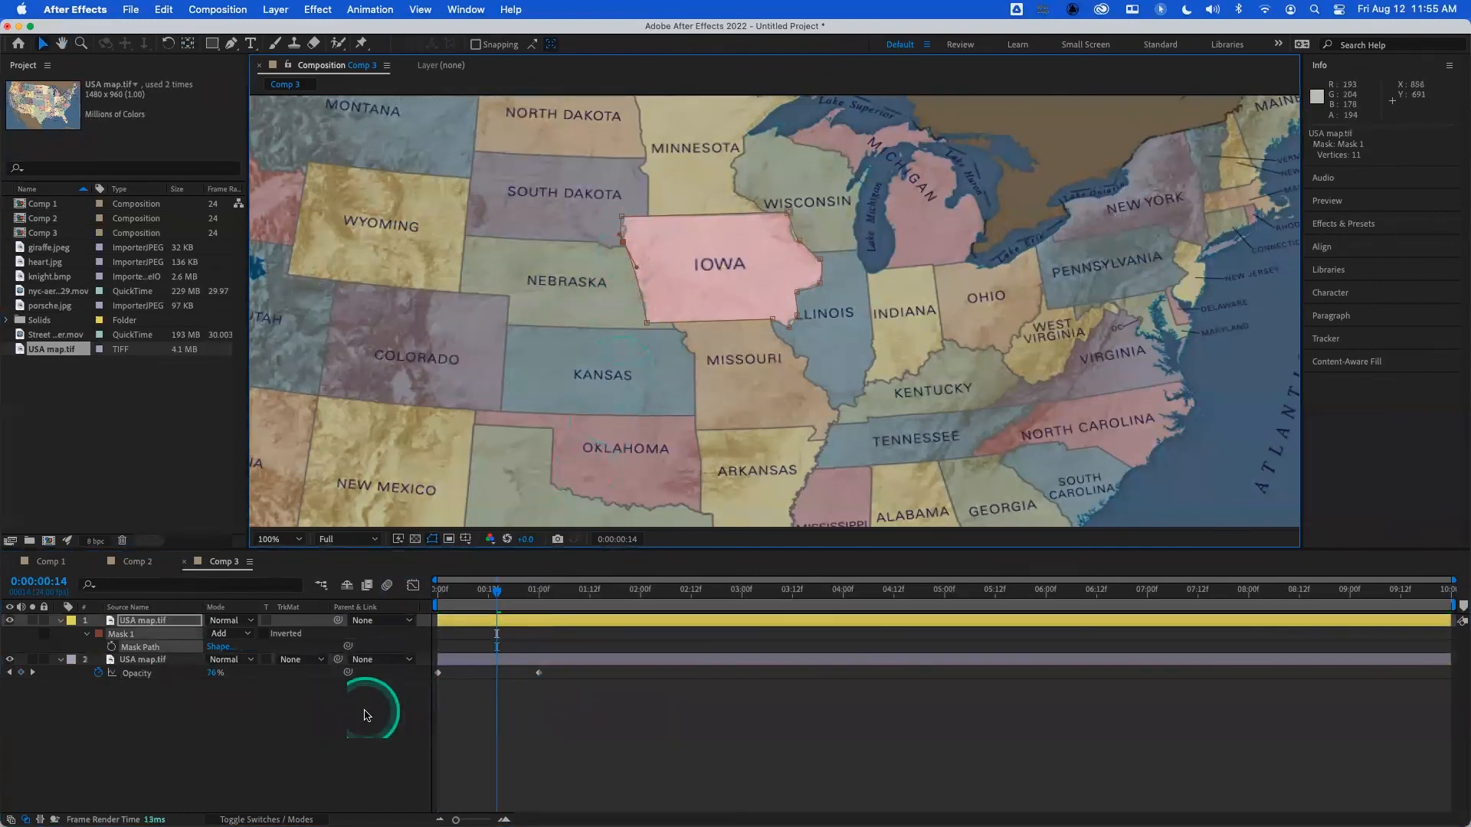
key("f")
left_click_drag(223, 652, 229, 648)
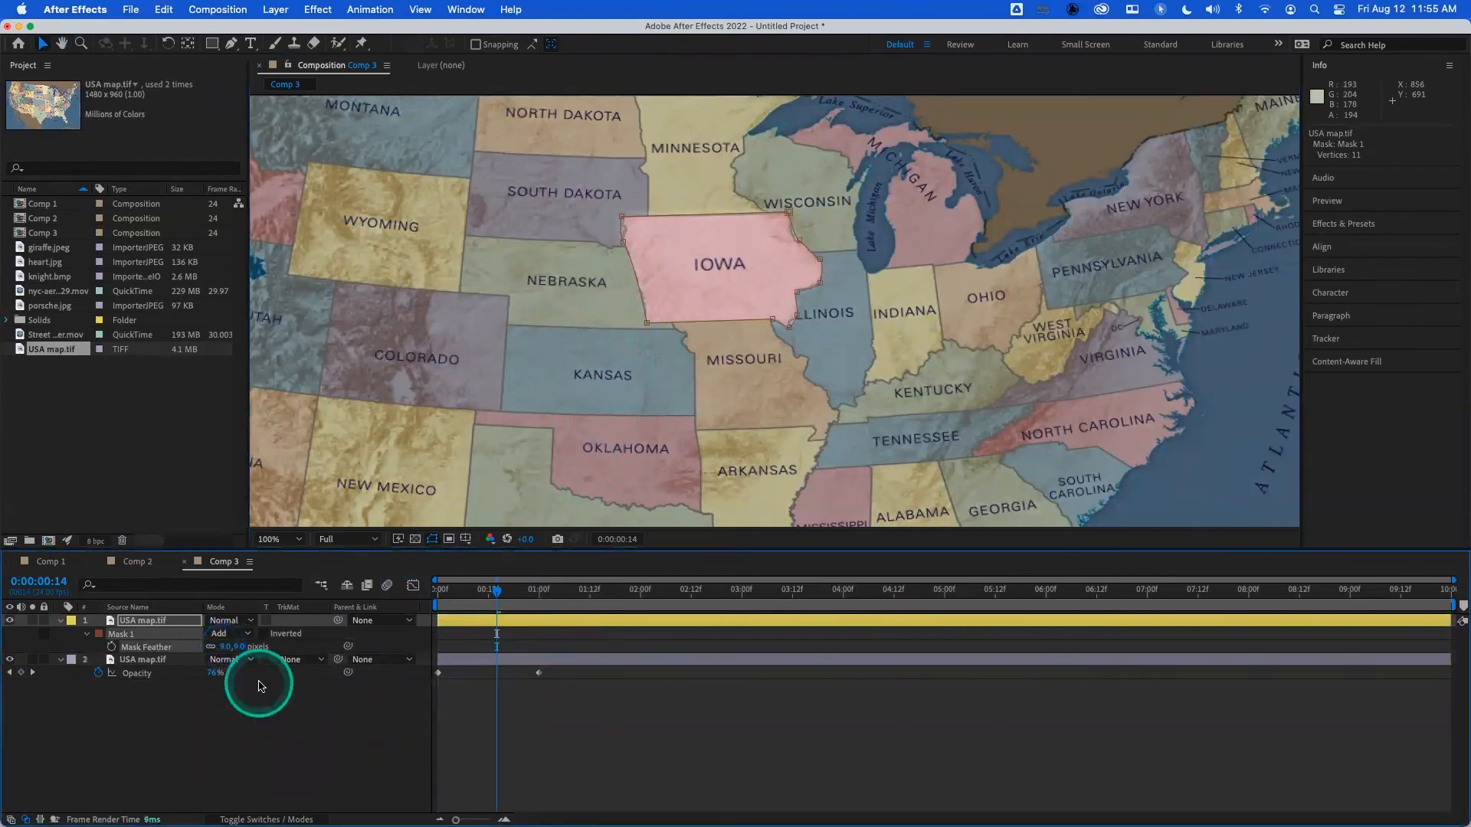
left_click(224, 649)
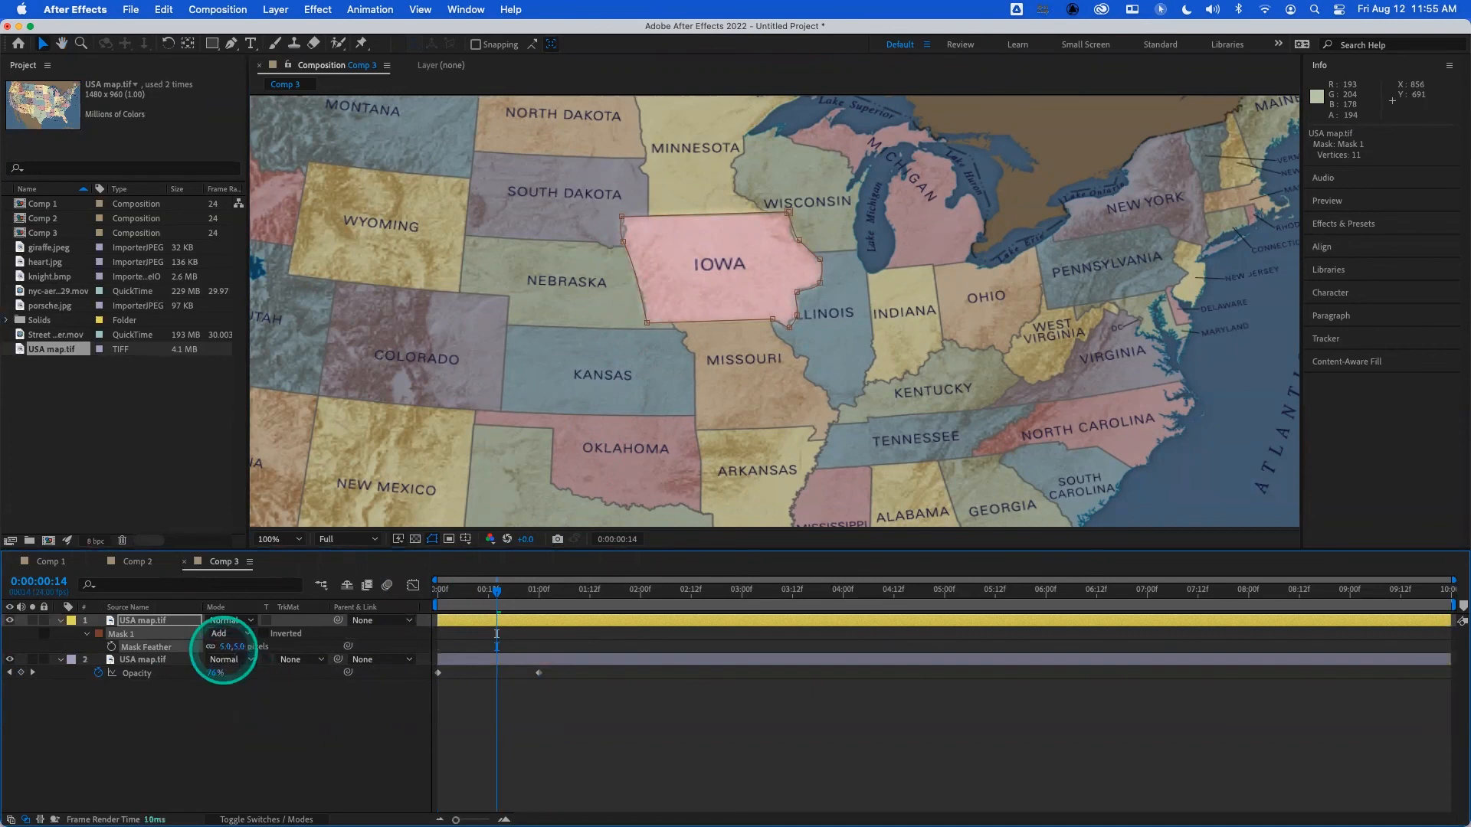
left_click(225, 647)
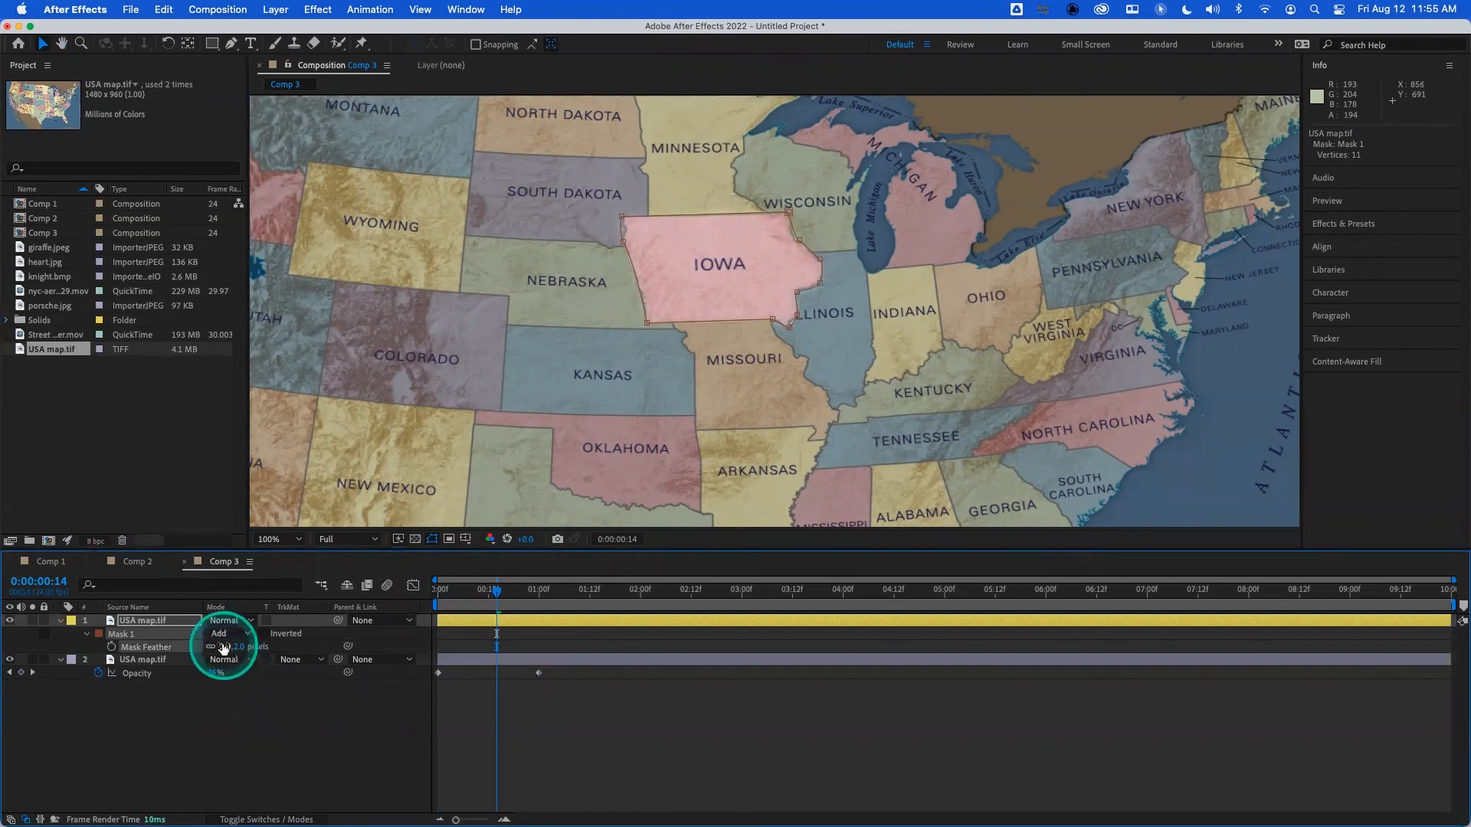
- Preview the Iowa highlight animation from the start several times to examine the feathered edges
left_click_drag(487, 603, 431, 605)
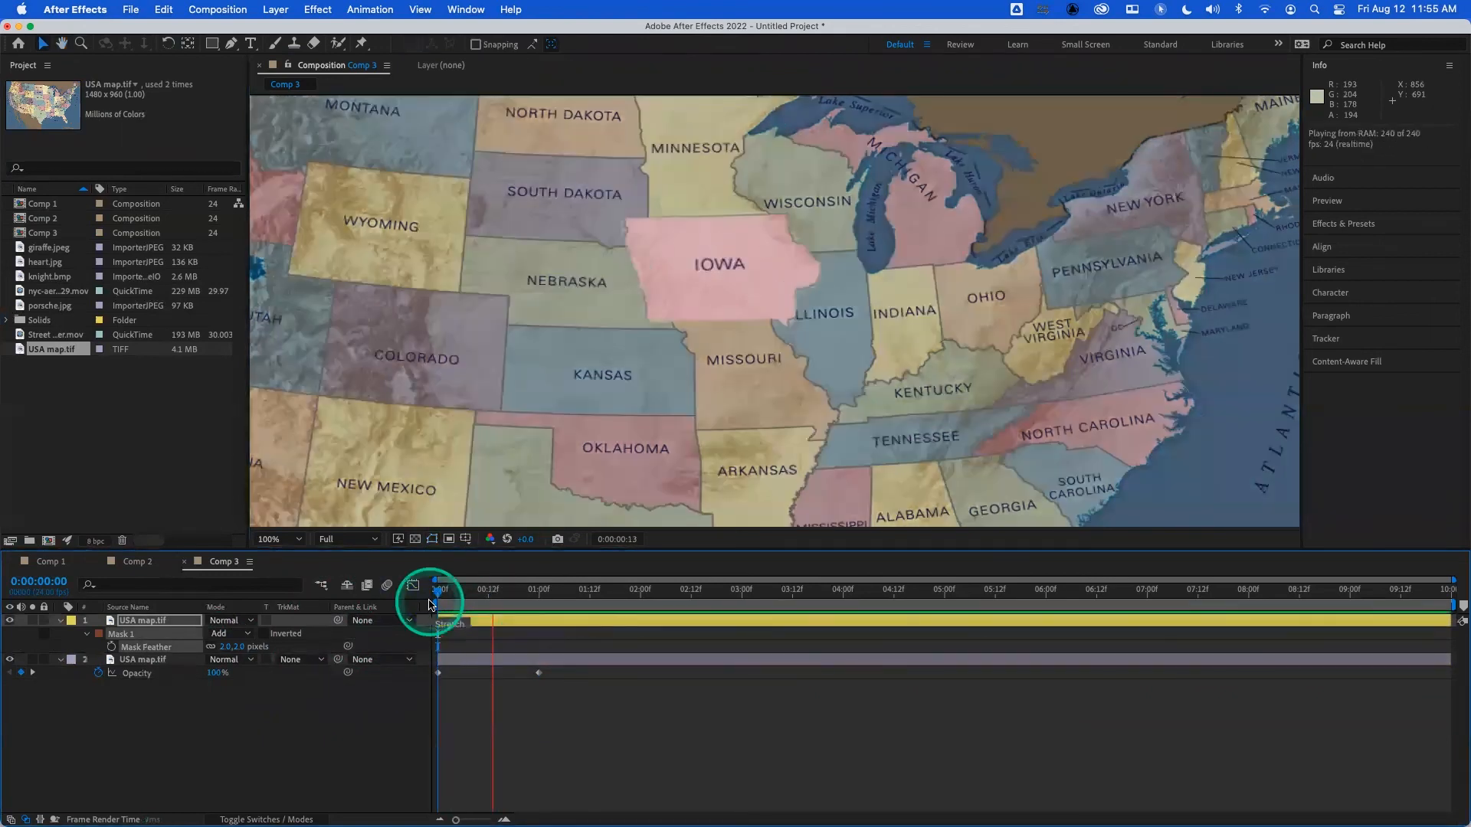
key("space")
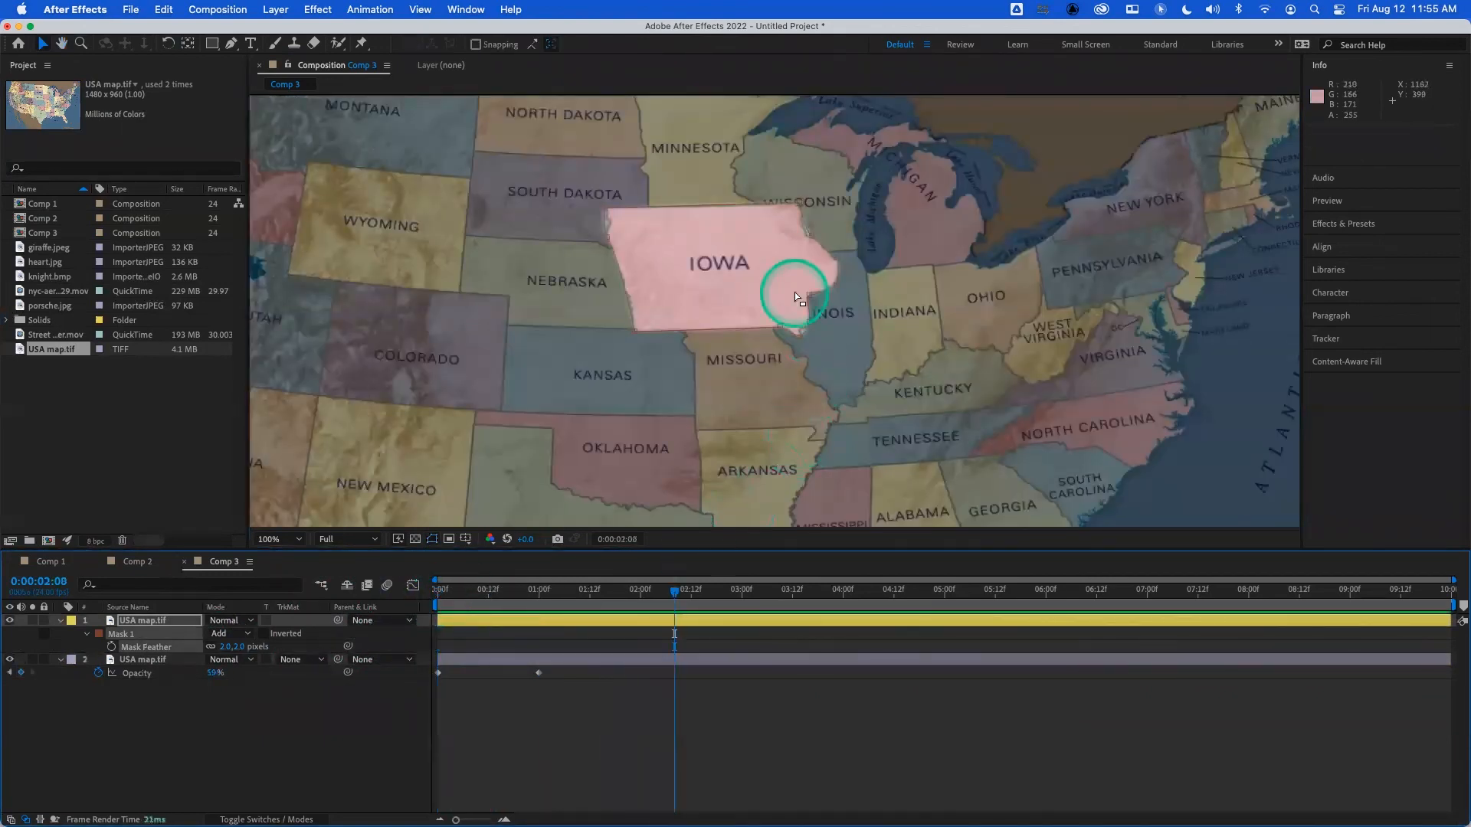
left_click_drag(527, 595, 399, 598)
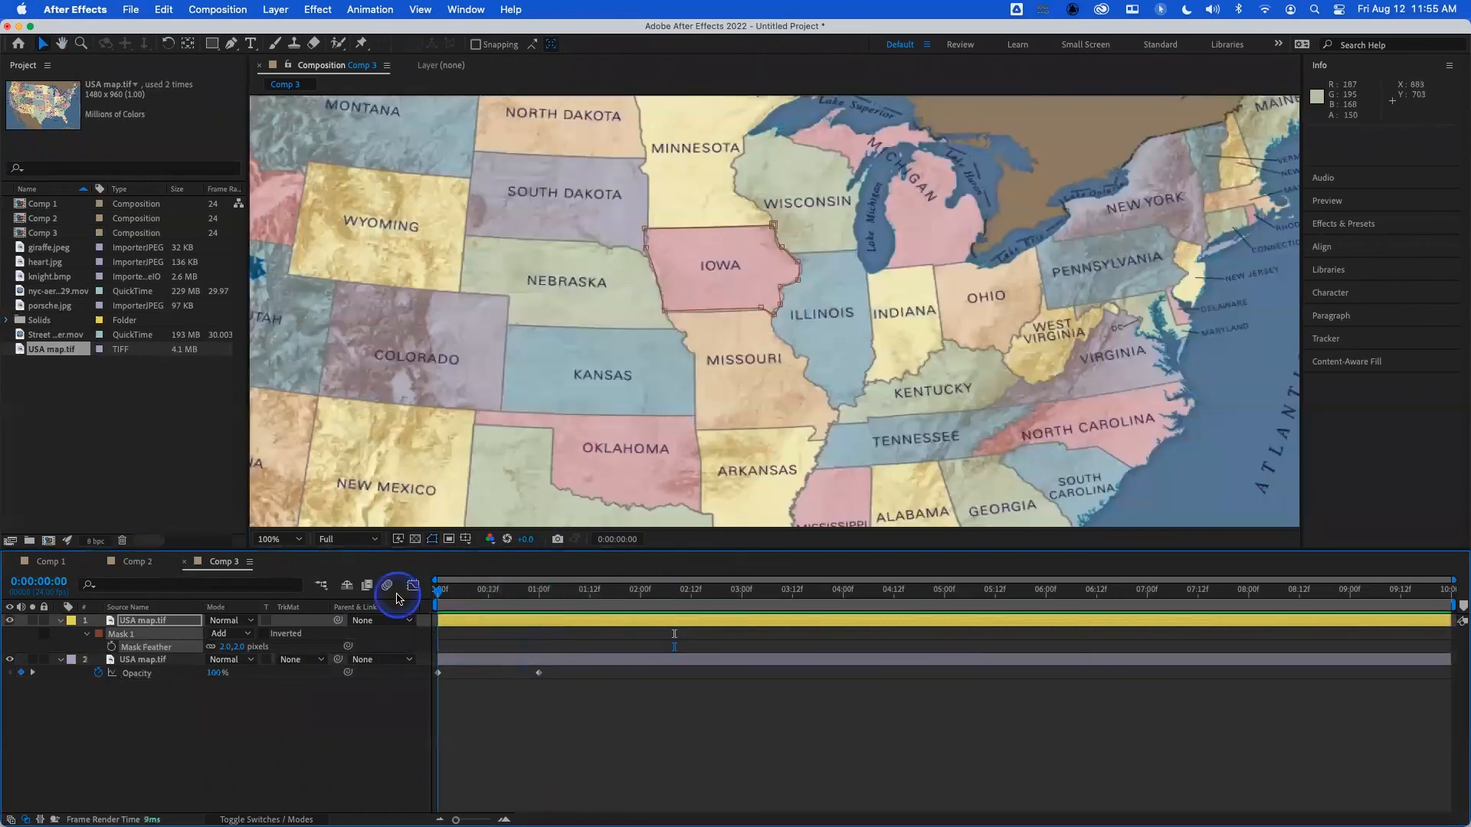
key("space")
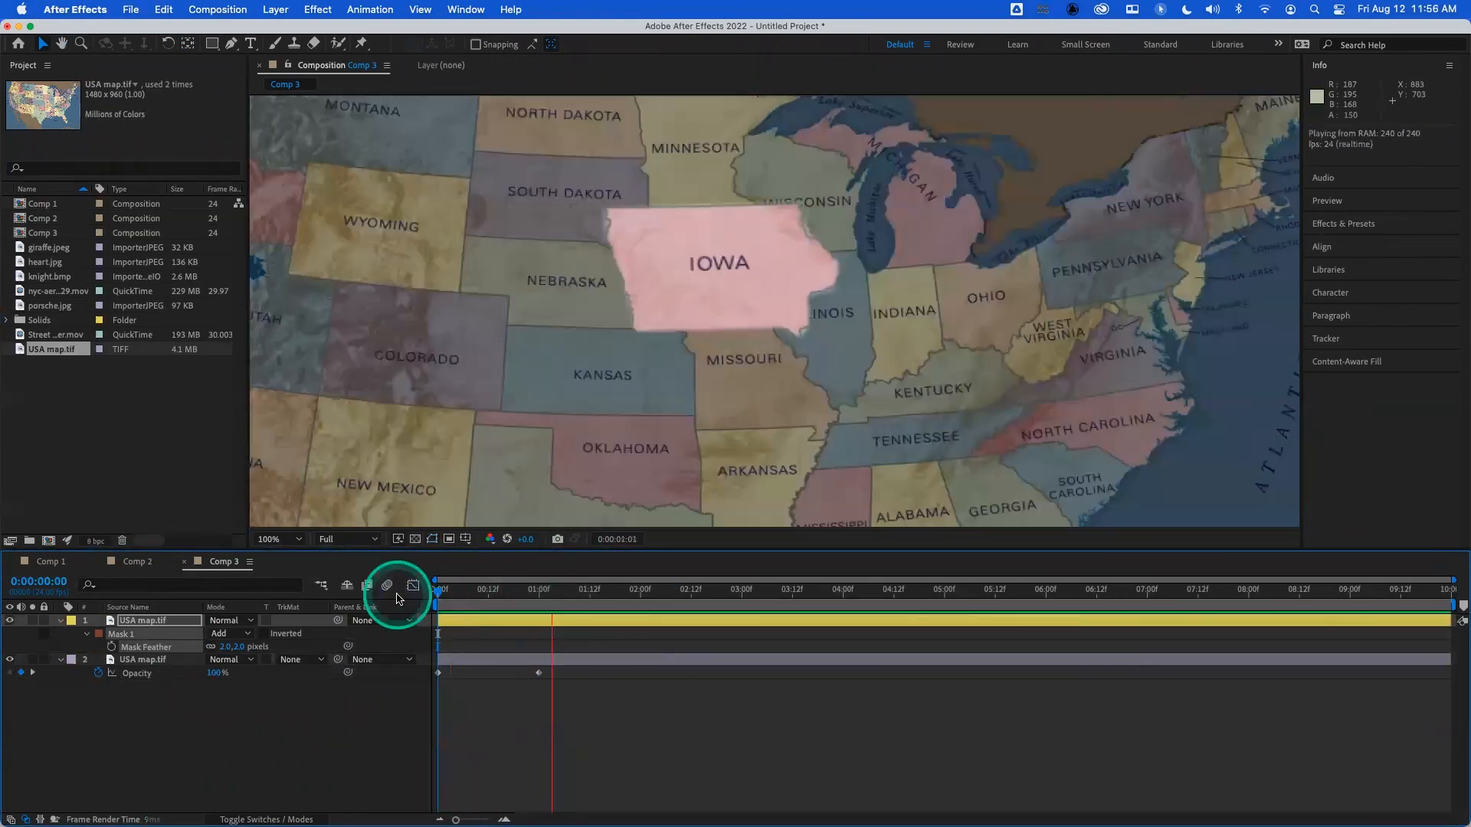
key("space")
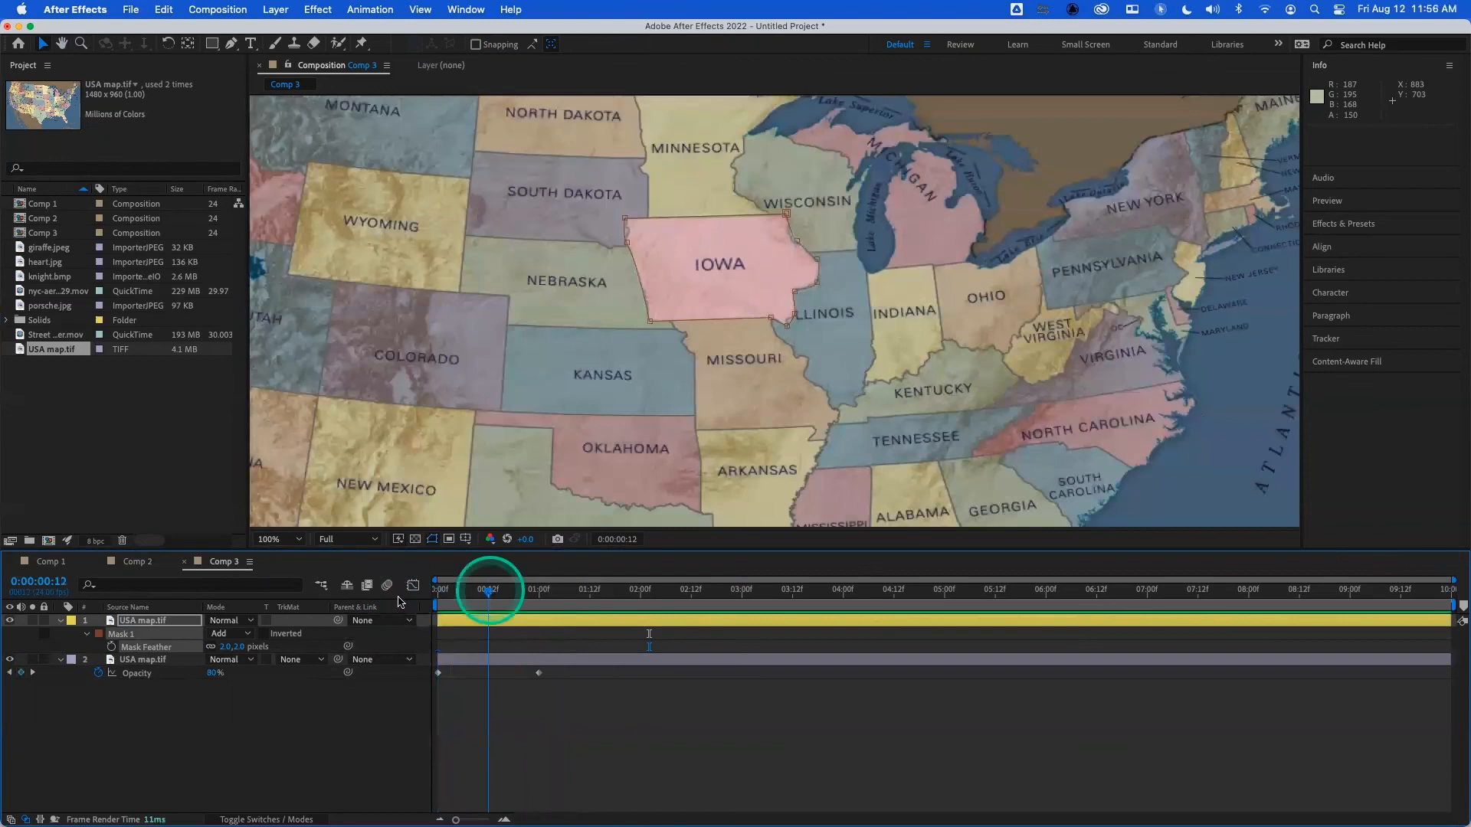
key("space")
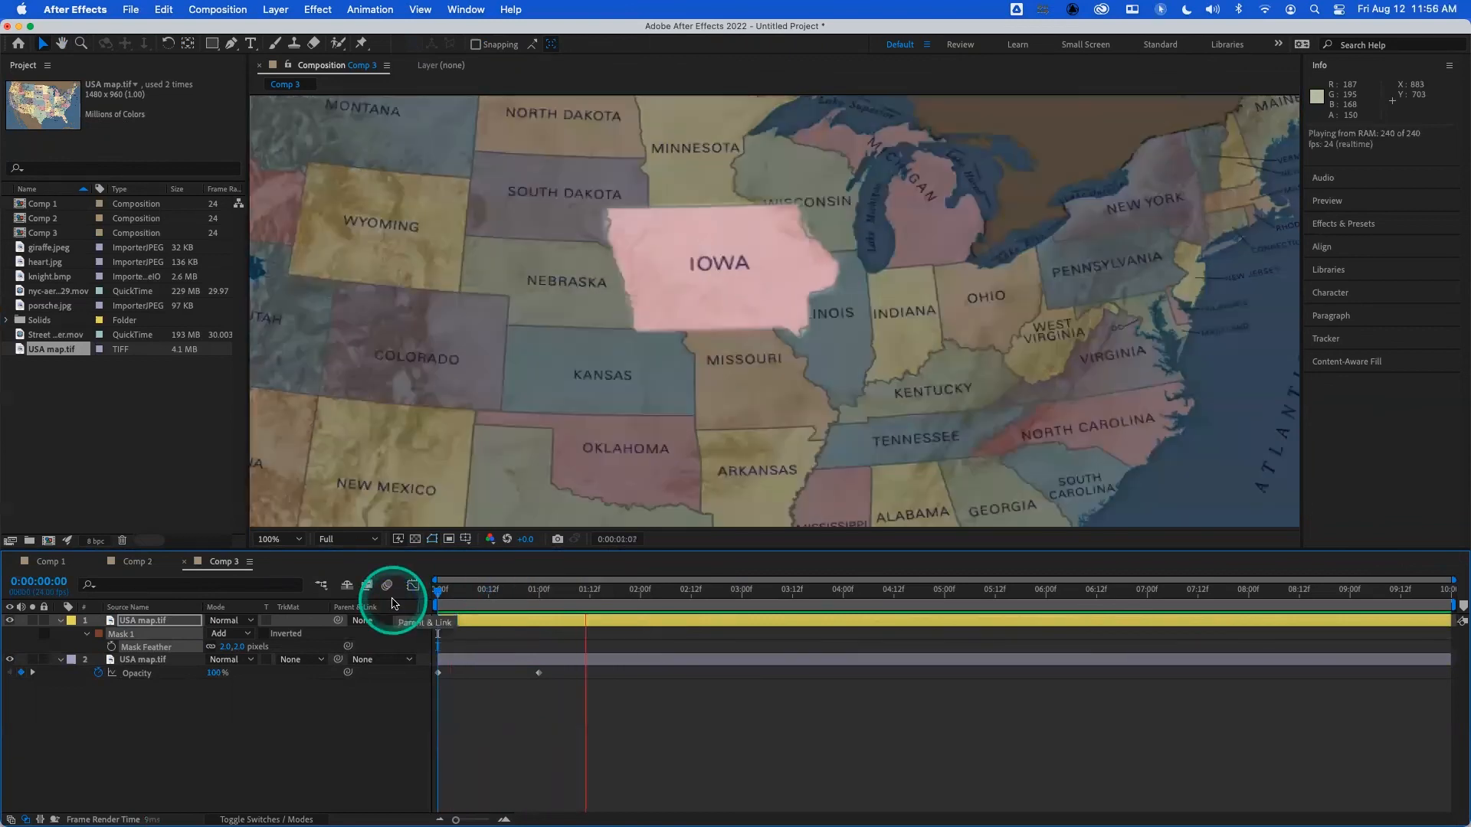
key("space")
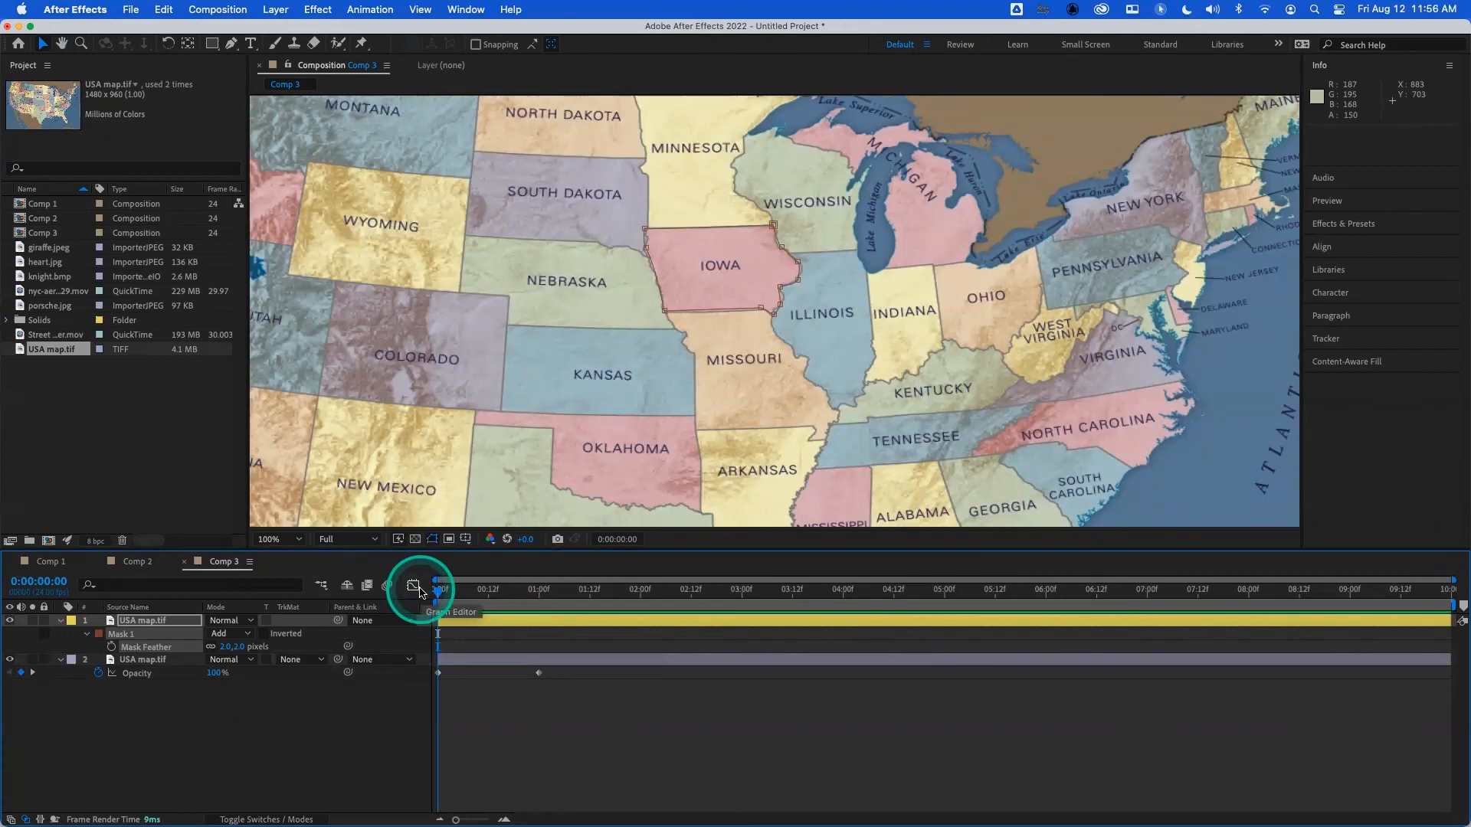
key("space")
left_click(450, 592)
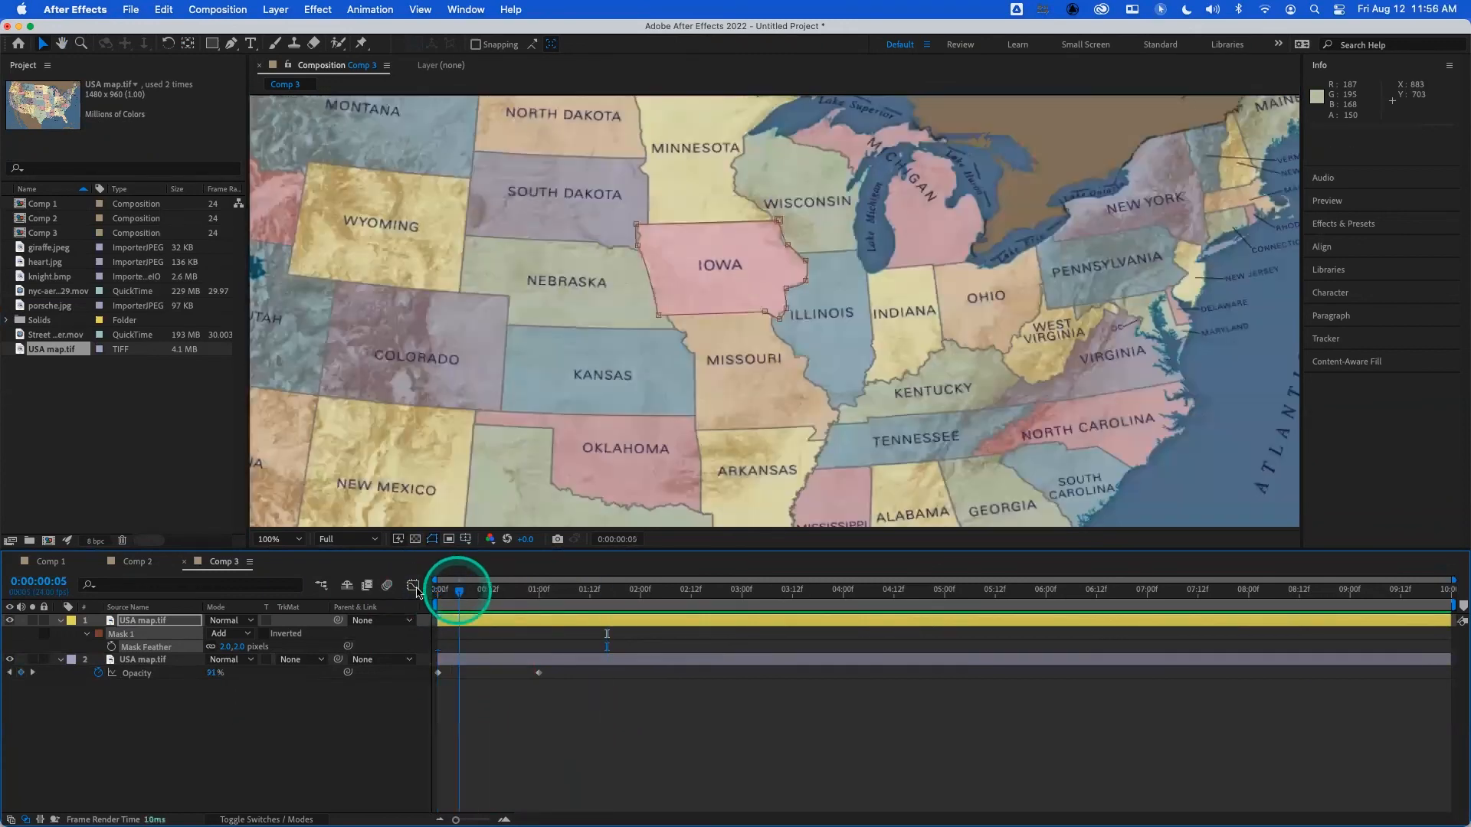
- Delete the Iowa mask and the extra map layer, leaving one unmasked, yellow-labeled USA map layer with the whole map in view
left_click(173, 622)
left_click(182, 657)
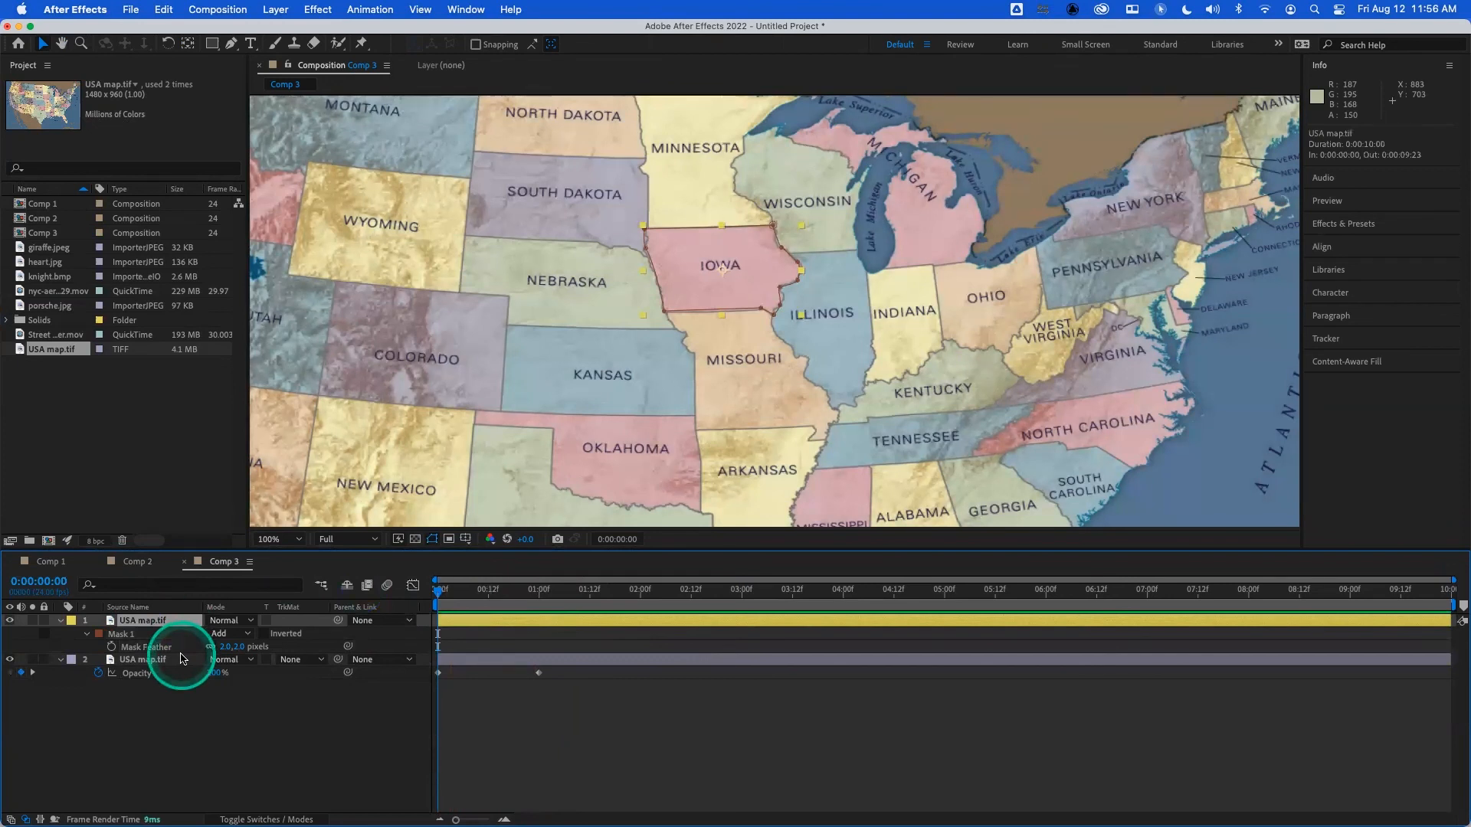
left_click(126, 635)
key("Delete")
left_click(141, 633)
key("Delete")
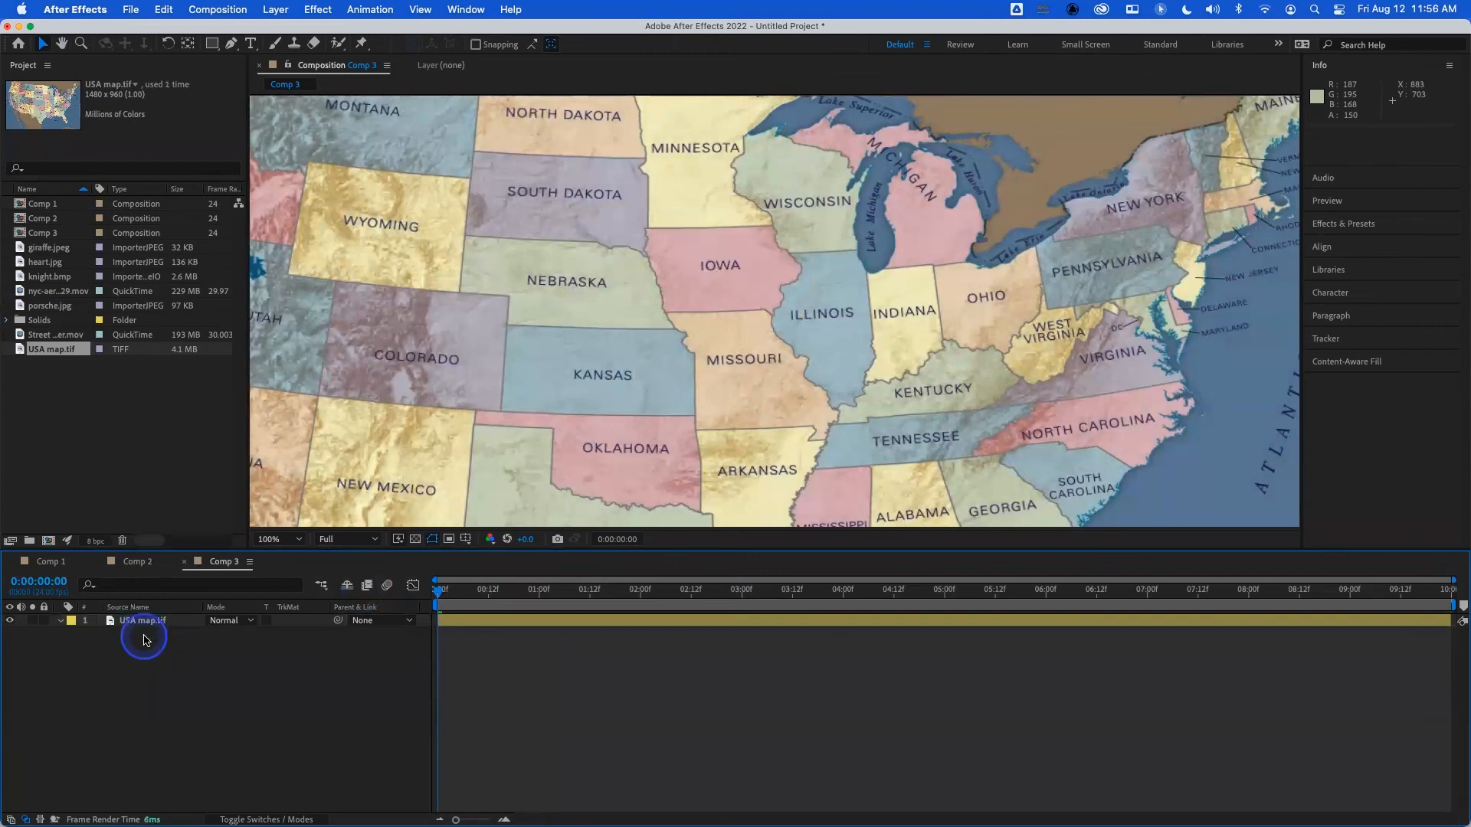
scroll(633, 354, "up", 2)
scroll(633, 353, "down", 4)
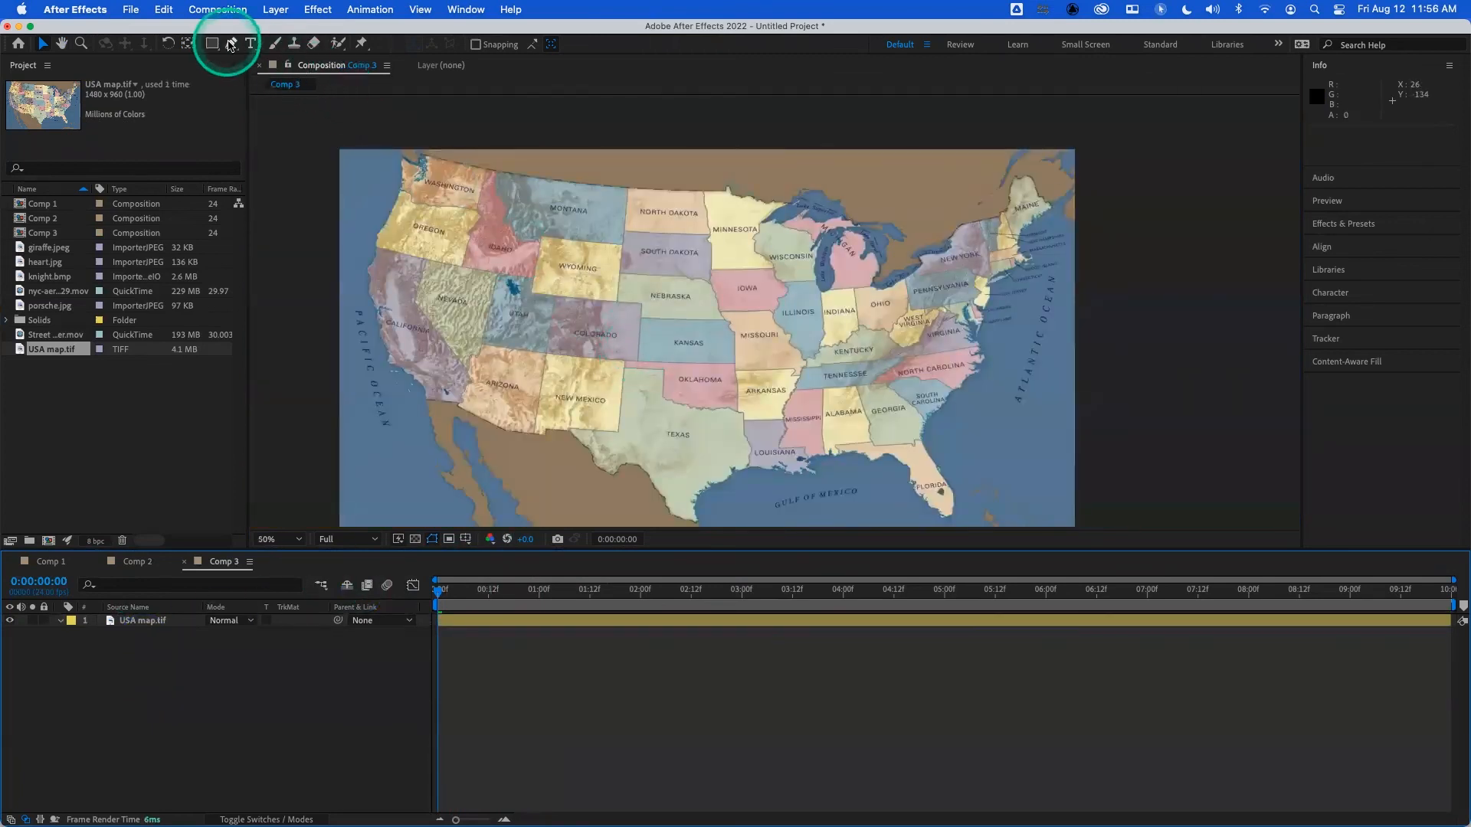
left_click(231, 43)
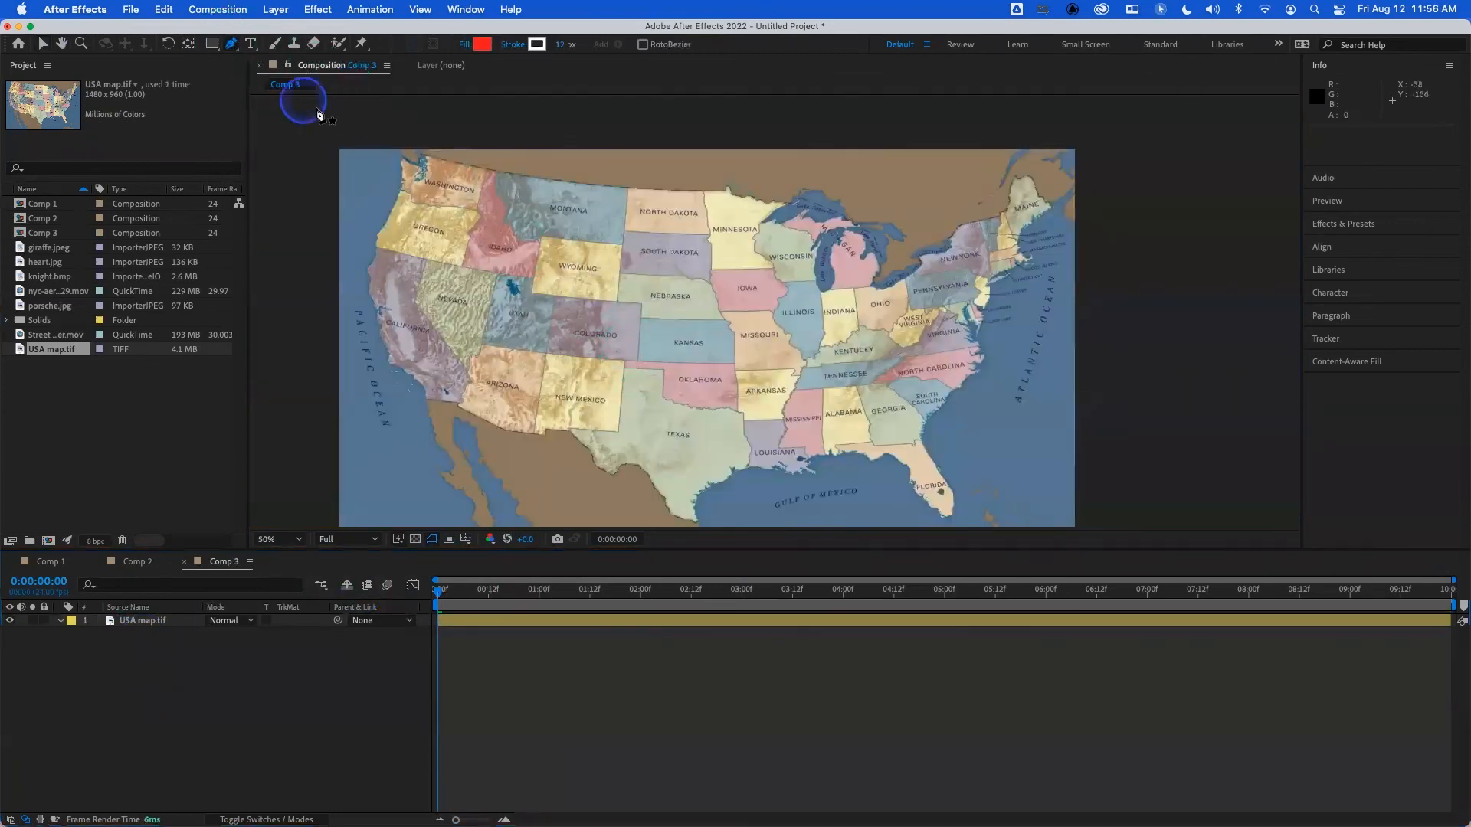
left_click(738, 254)
left_click(738, 311)
left_click(599, 339)
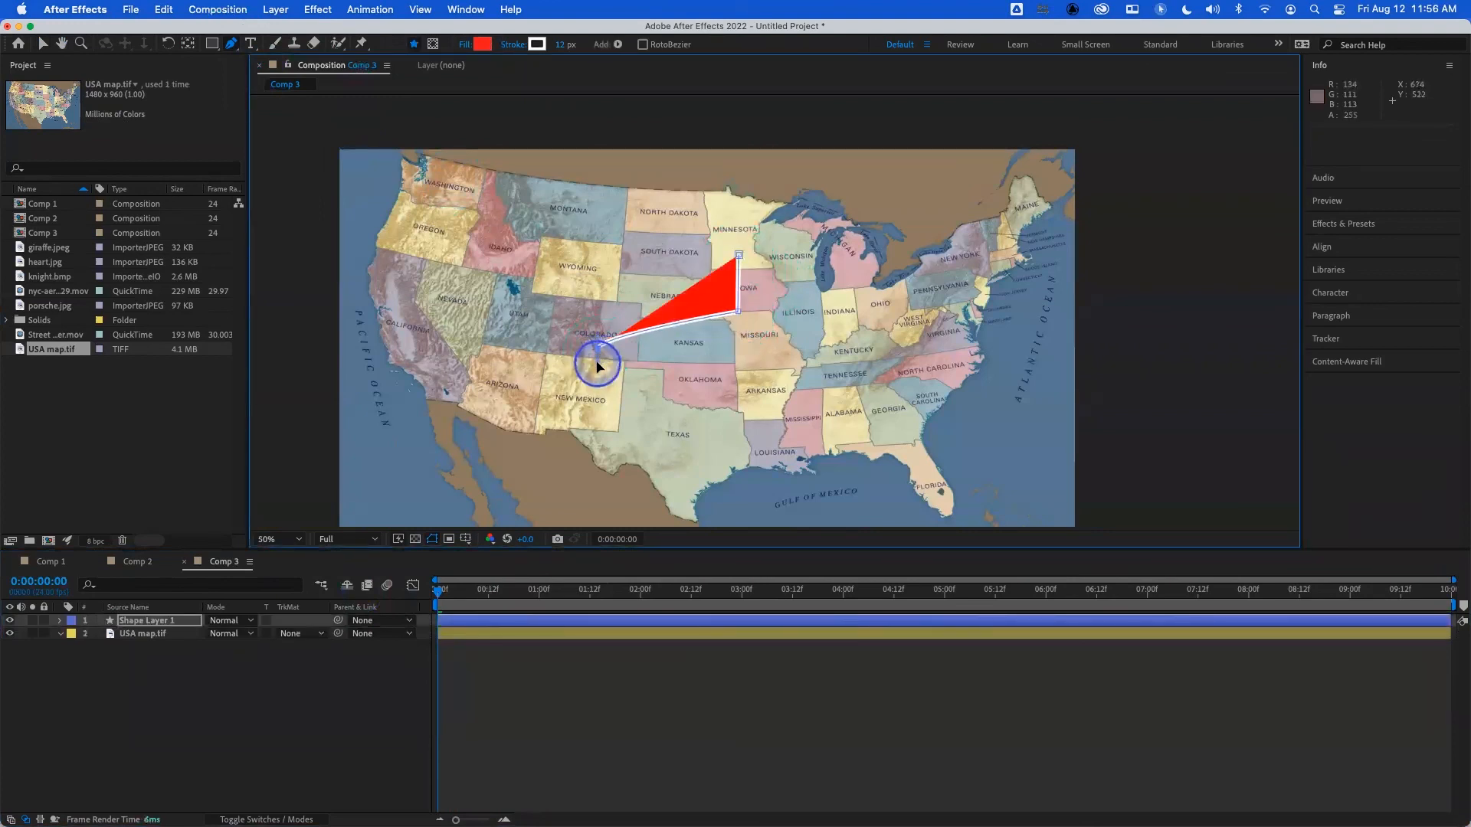
left_click_drag(598, 363, 597, 361)
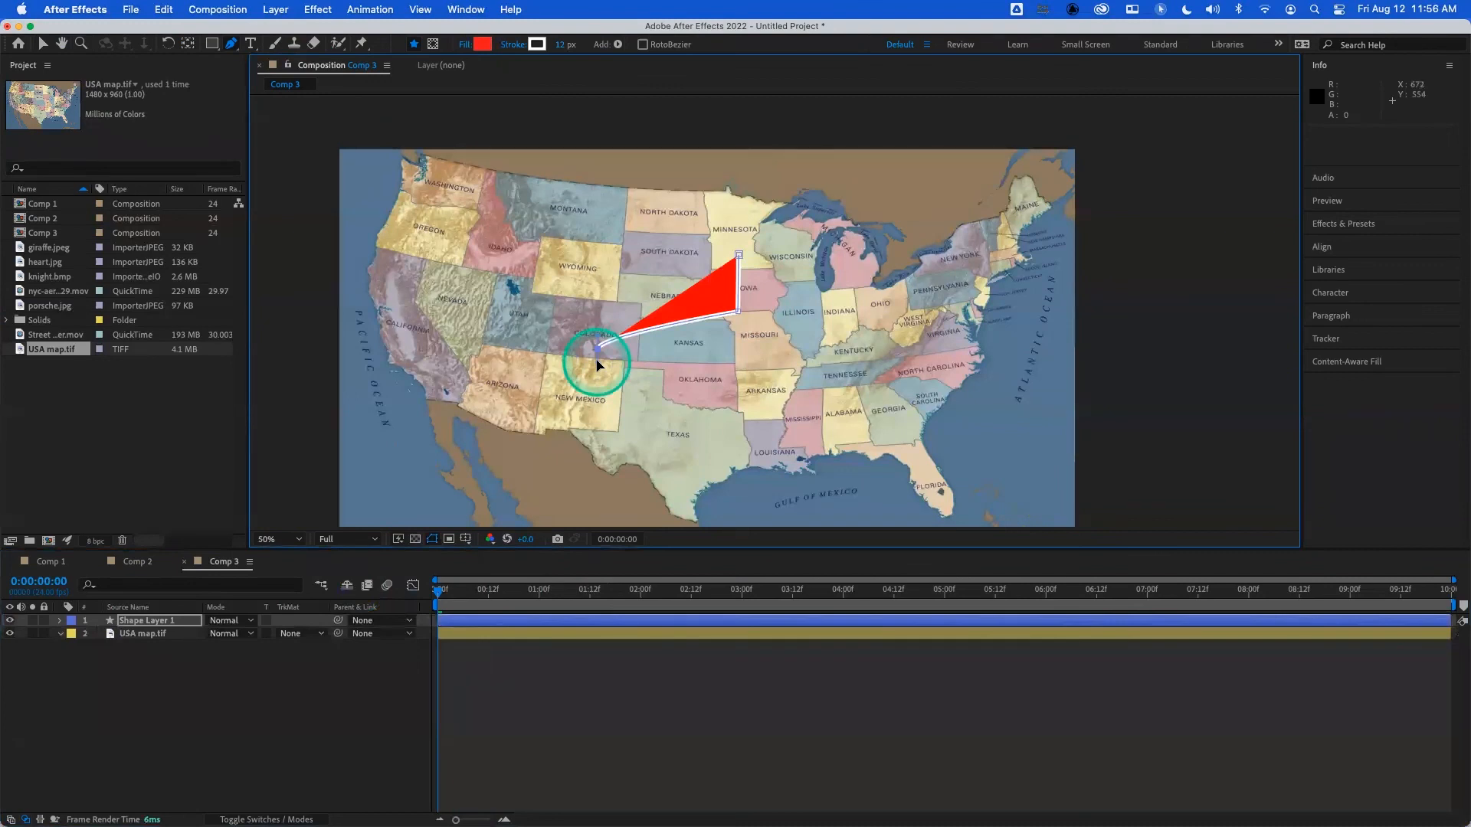
left_click(148, 623)
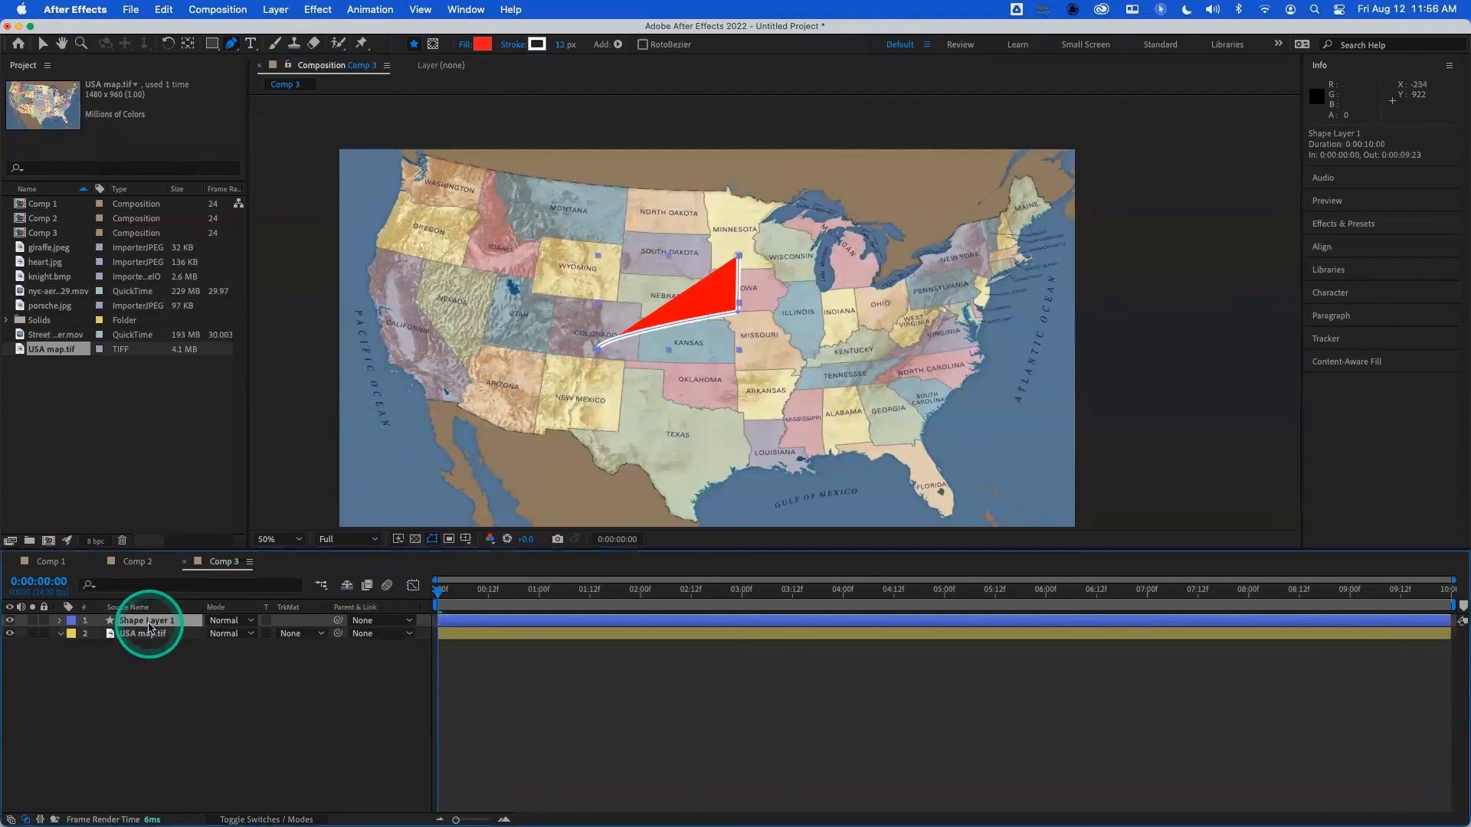
key("Delete")
- Draw a closed, curved C-shaped mask with six vertices on the USA map layer using the Pen tool, and expand its mask properties
left_click(148, 621)
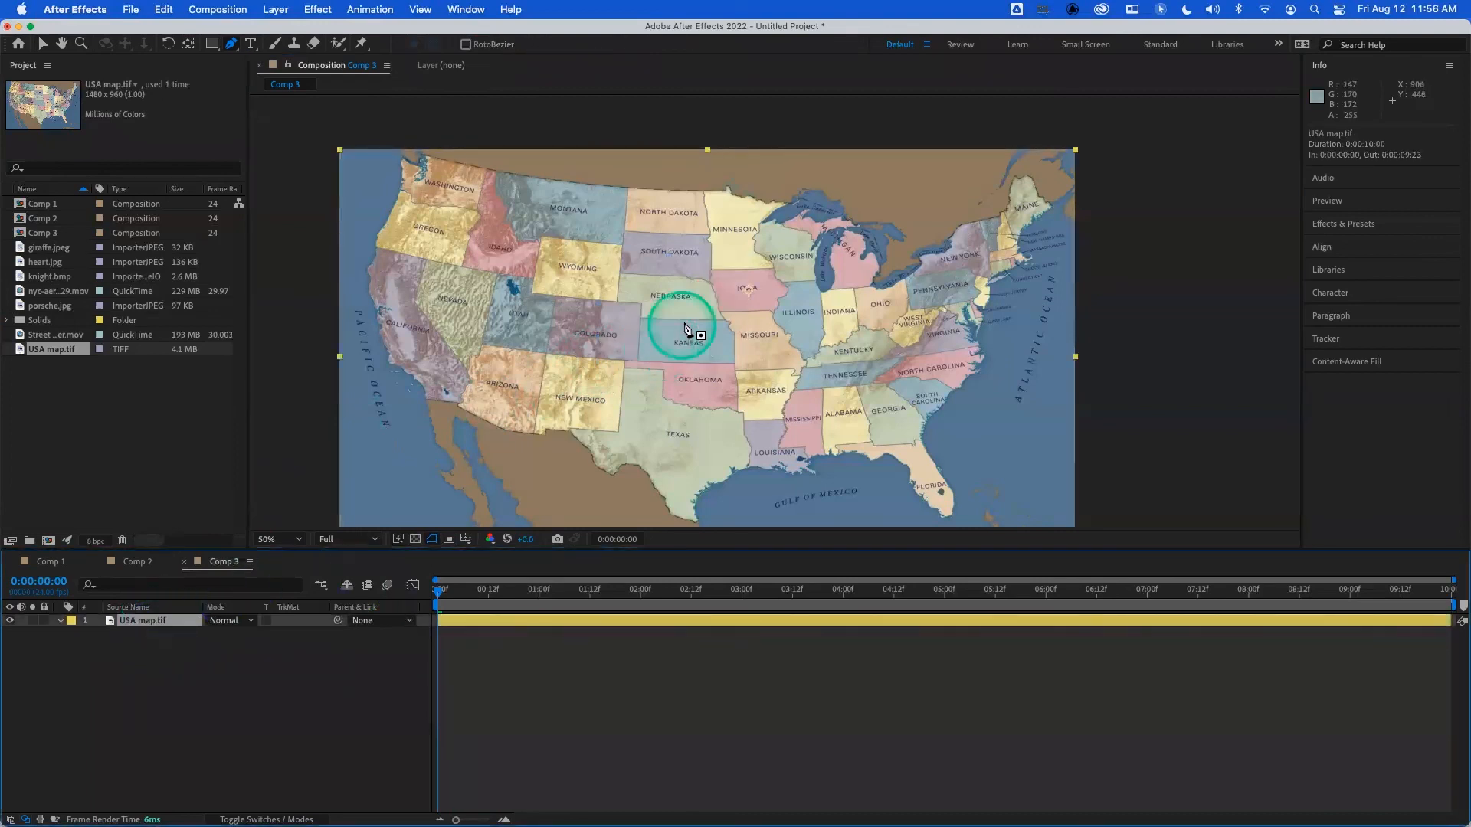
left_click(736, 247)
left_click(734, 294)
left_click_drag(607, 335, 605, 373)
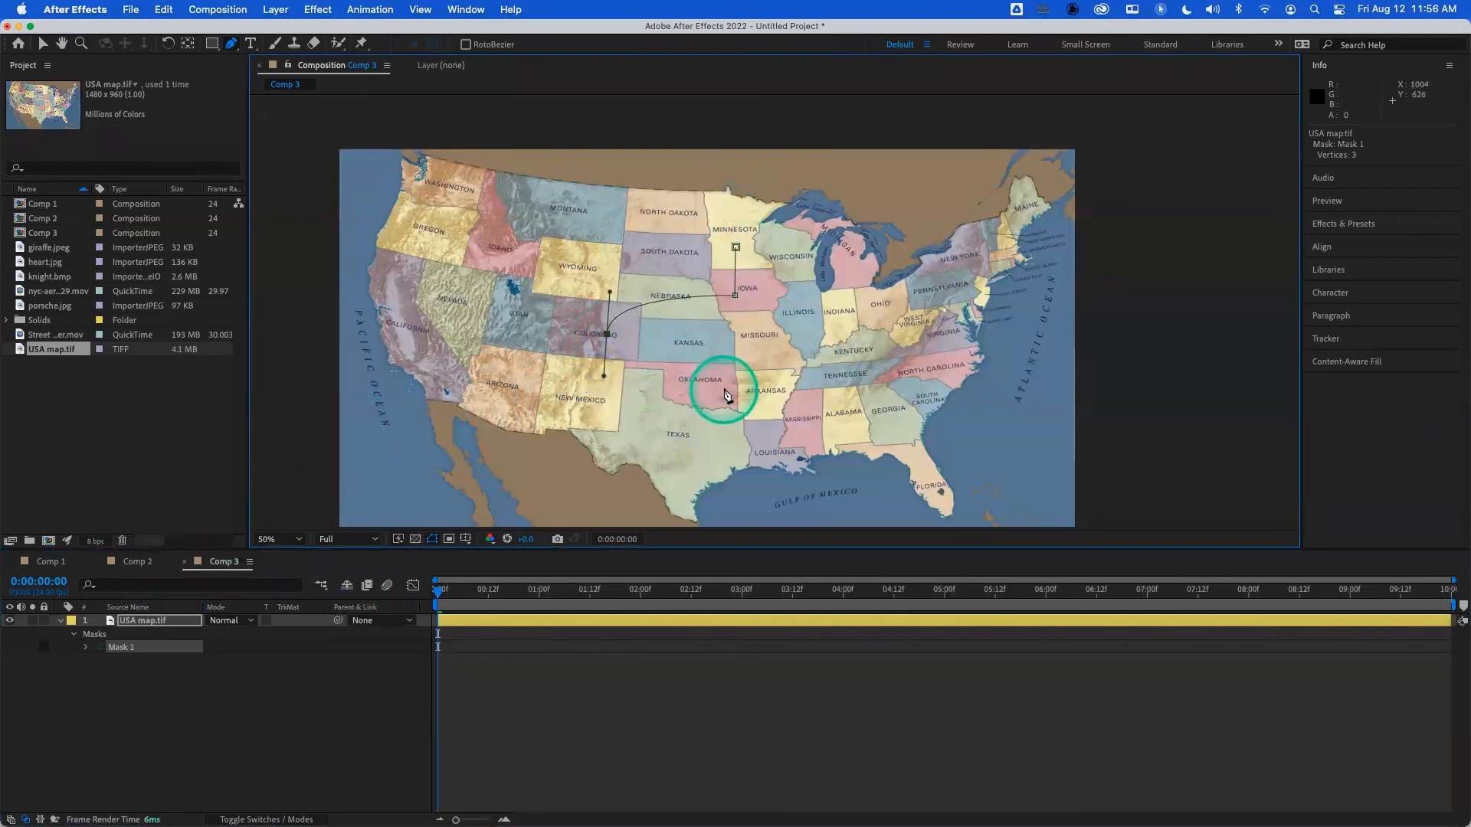
left_click_drag(729, 392, 728, 439)
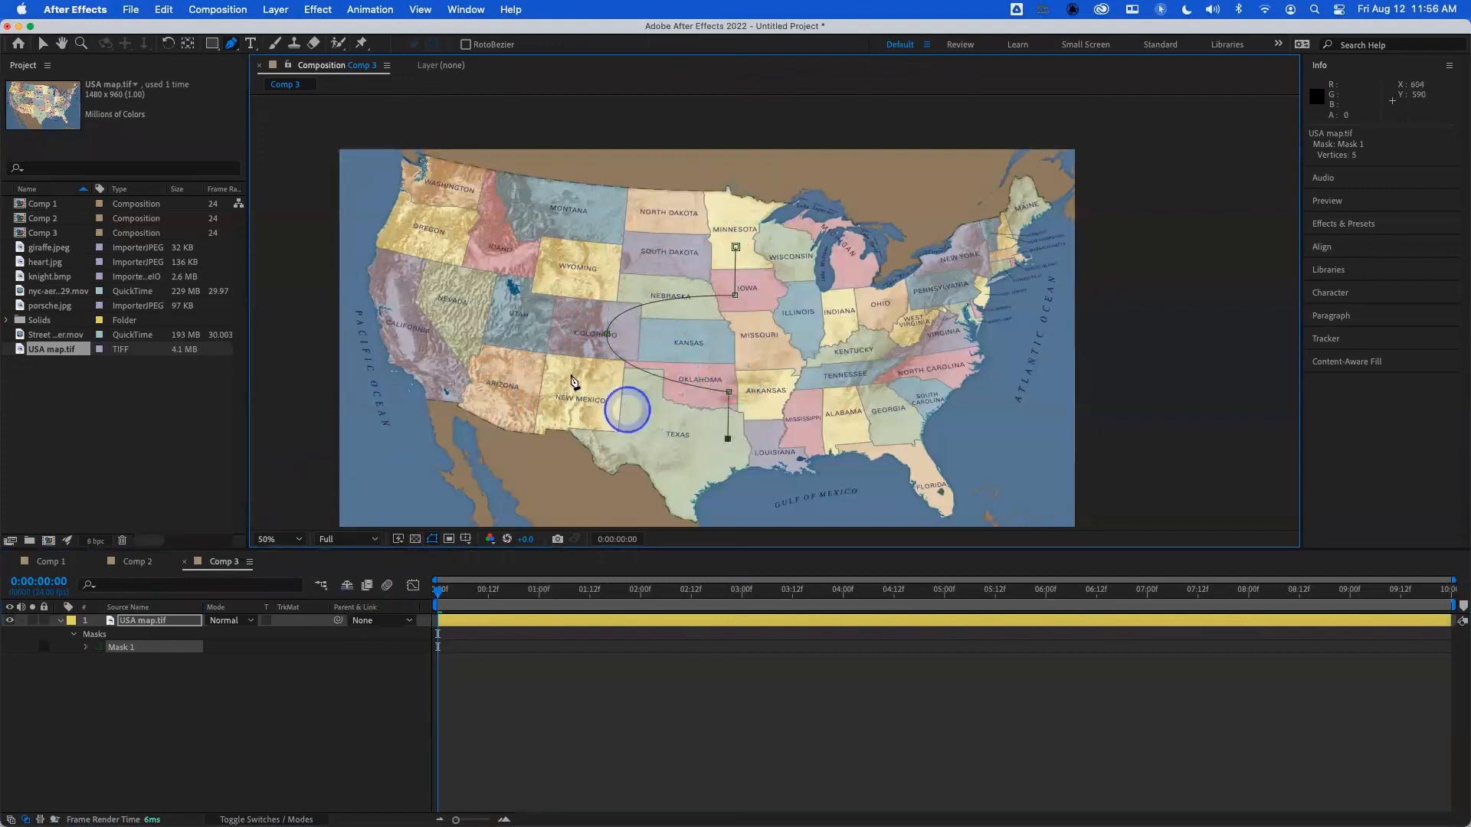
left_click_drag(552, 332, 557, 260)
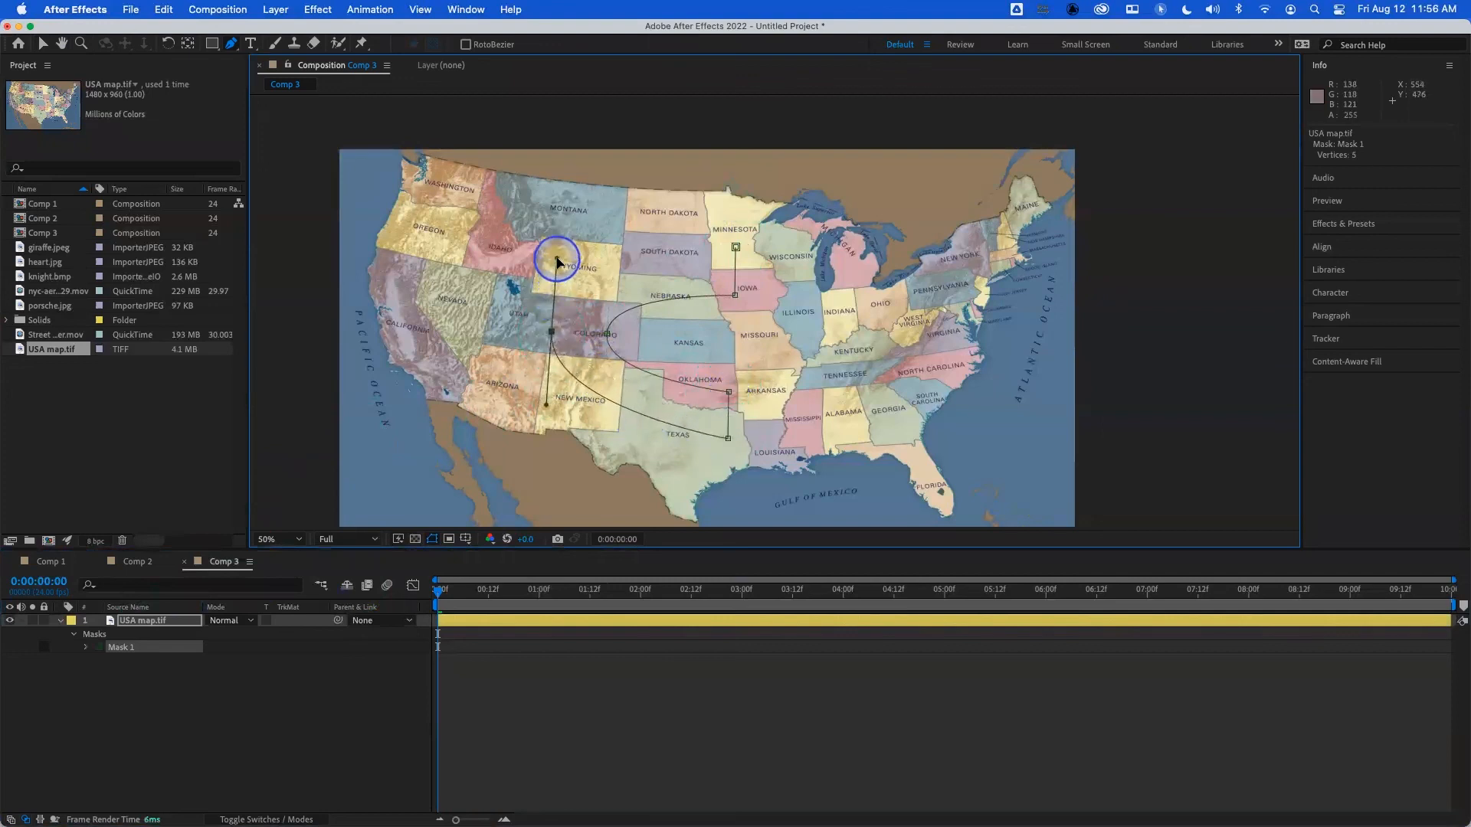
left_click(736, 248)
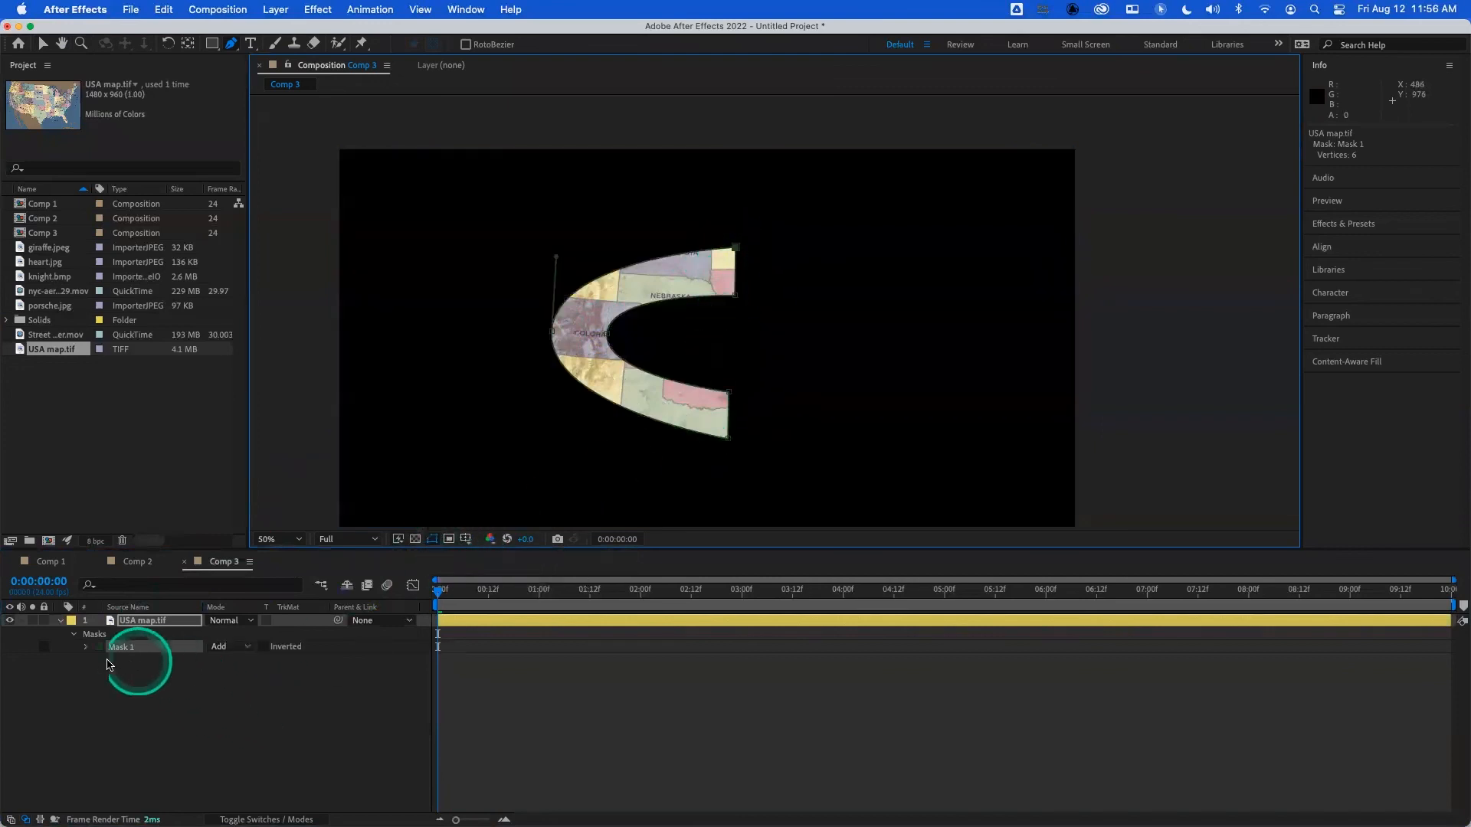
left_click(85, 648)
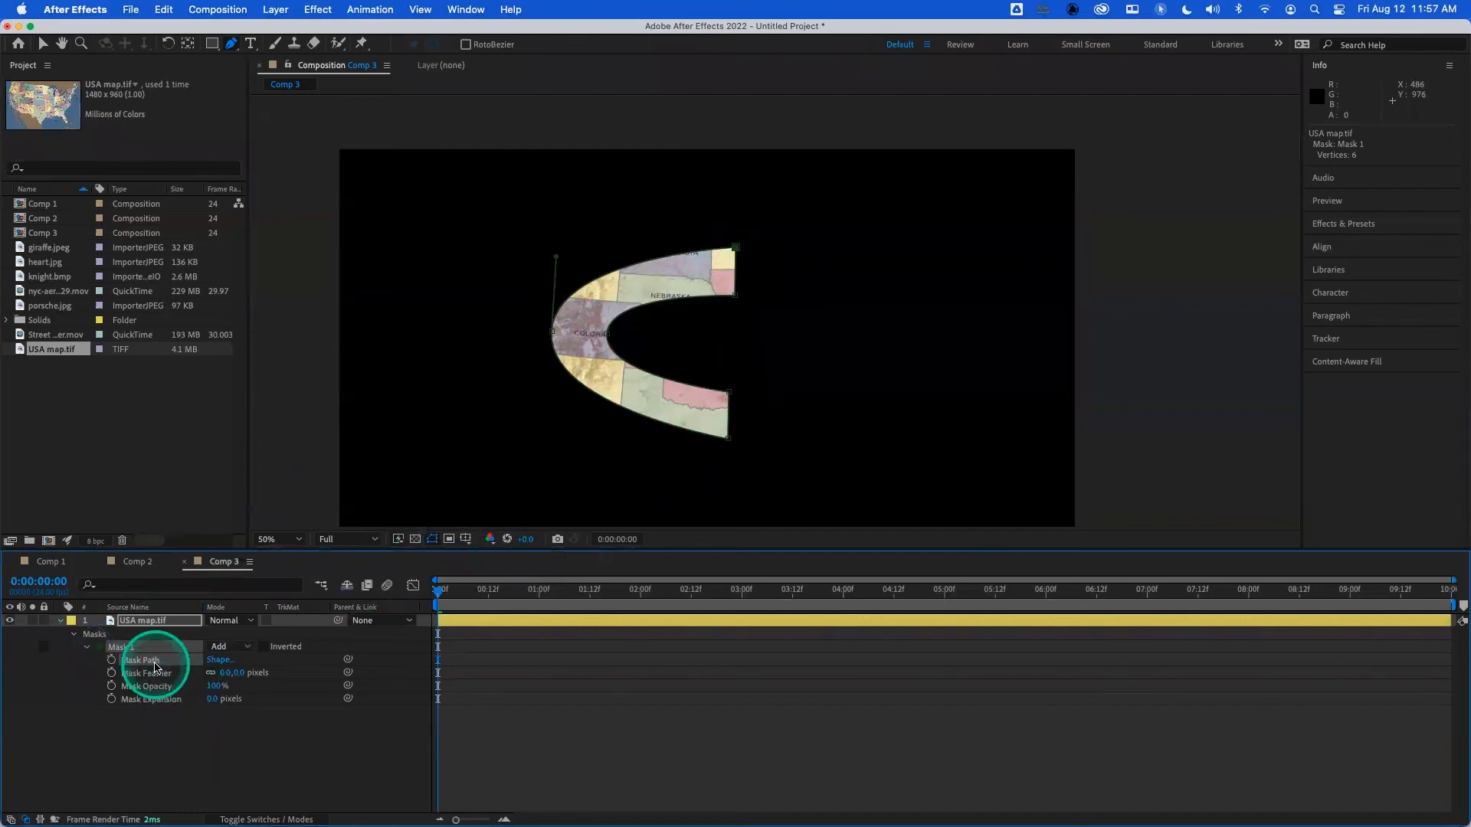
left_click(154, 663)
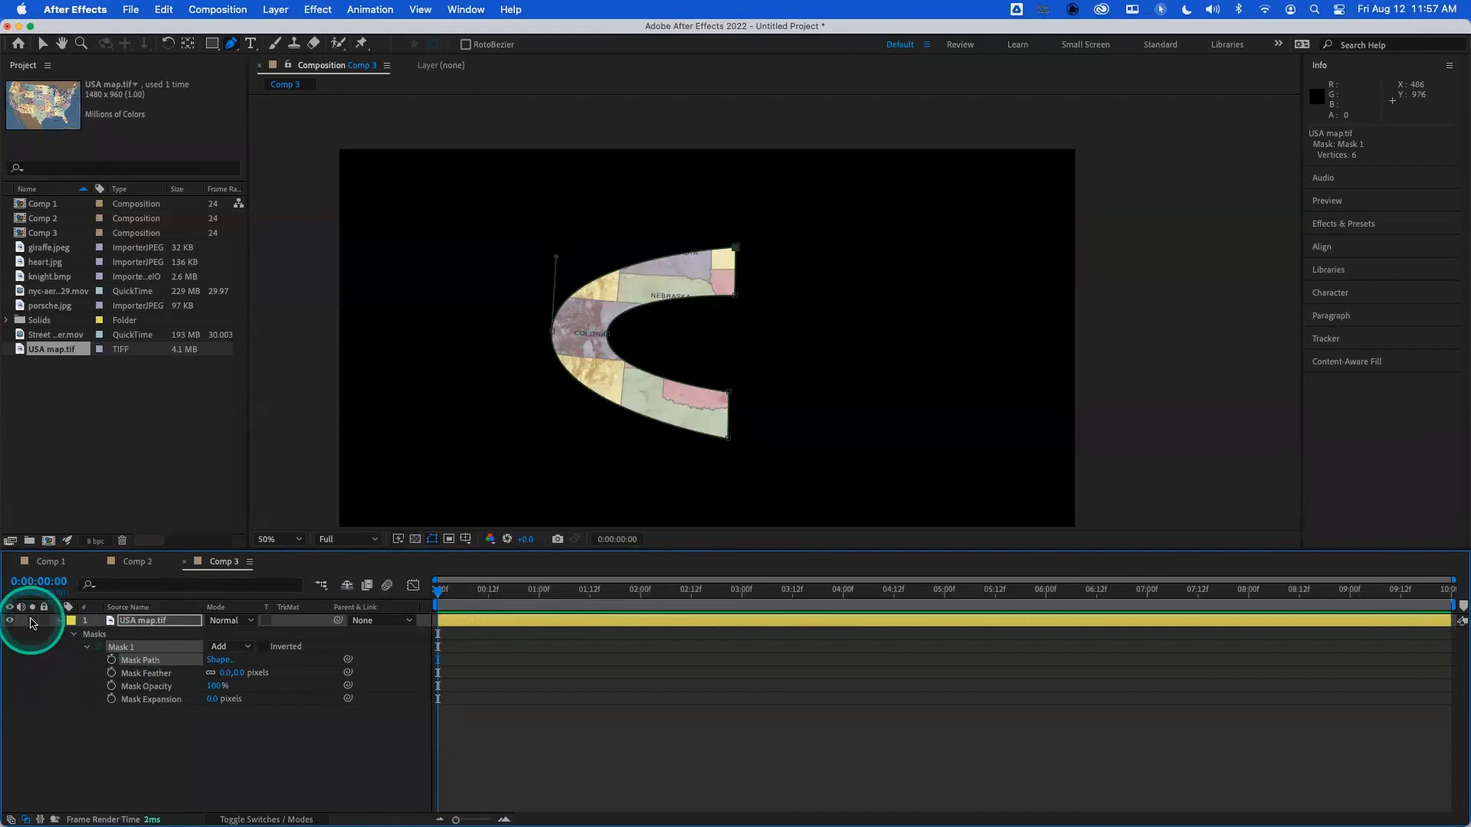
- Hide and collapse the C-masked layer, and add USA map.tif above it as a new layer stretched to fit the composition
left_click(8, 621)
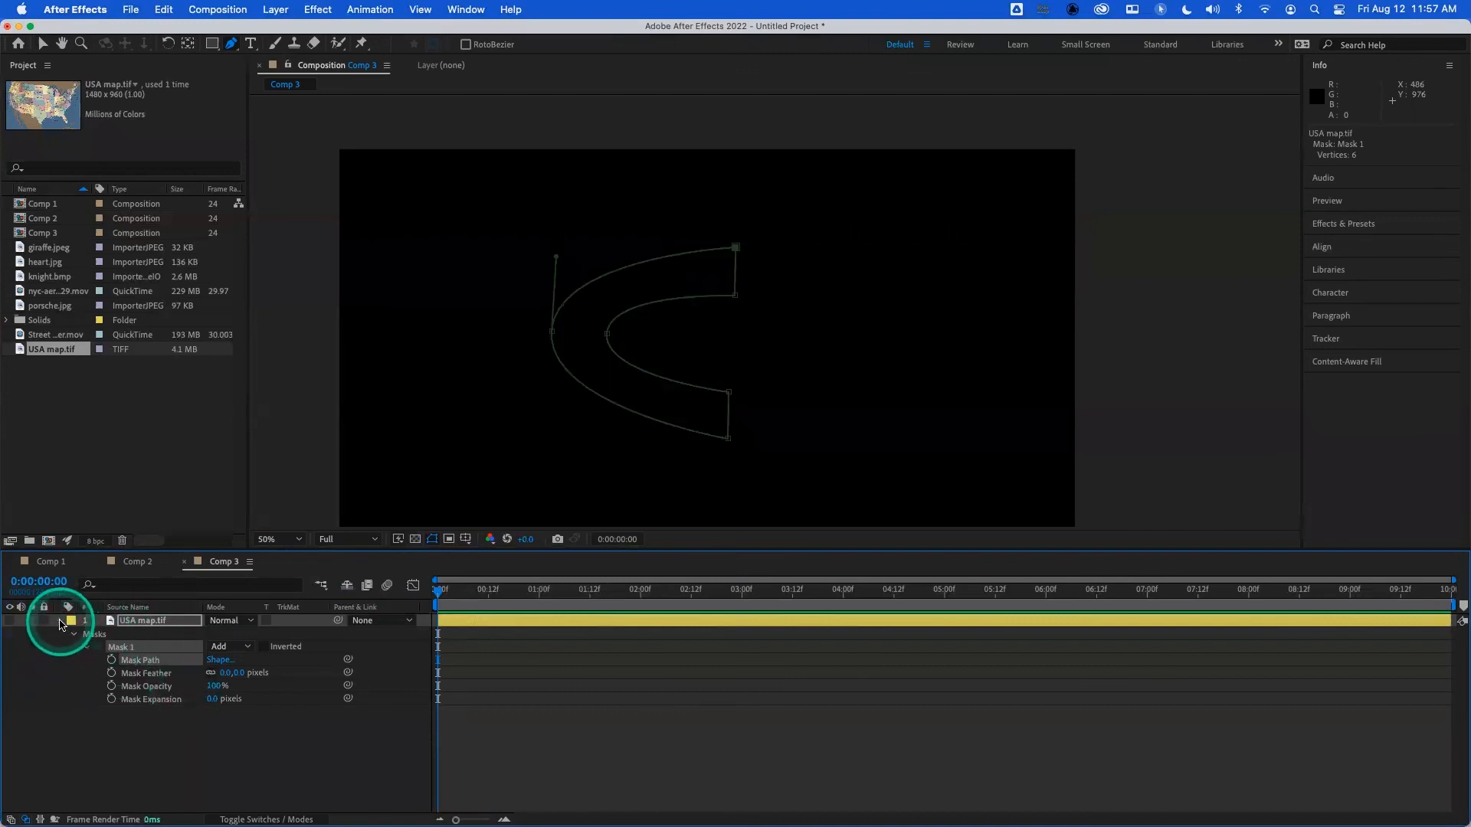
left_click(60, 624)
mouse_move(125, 620)
left_mouse_down()
mouse_move(66, 355)
mouse_move(108, 610)
mouse_move(138, 634)
left_mouse_up()
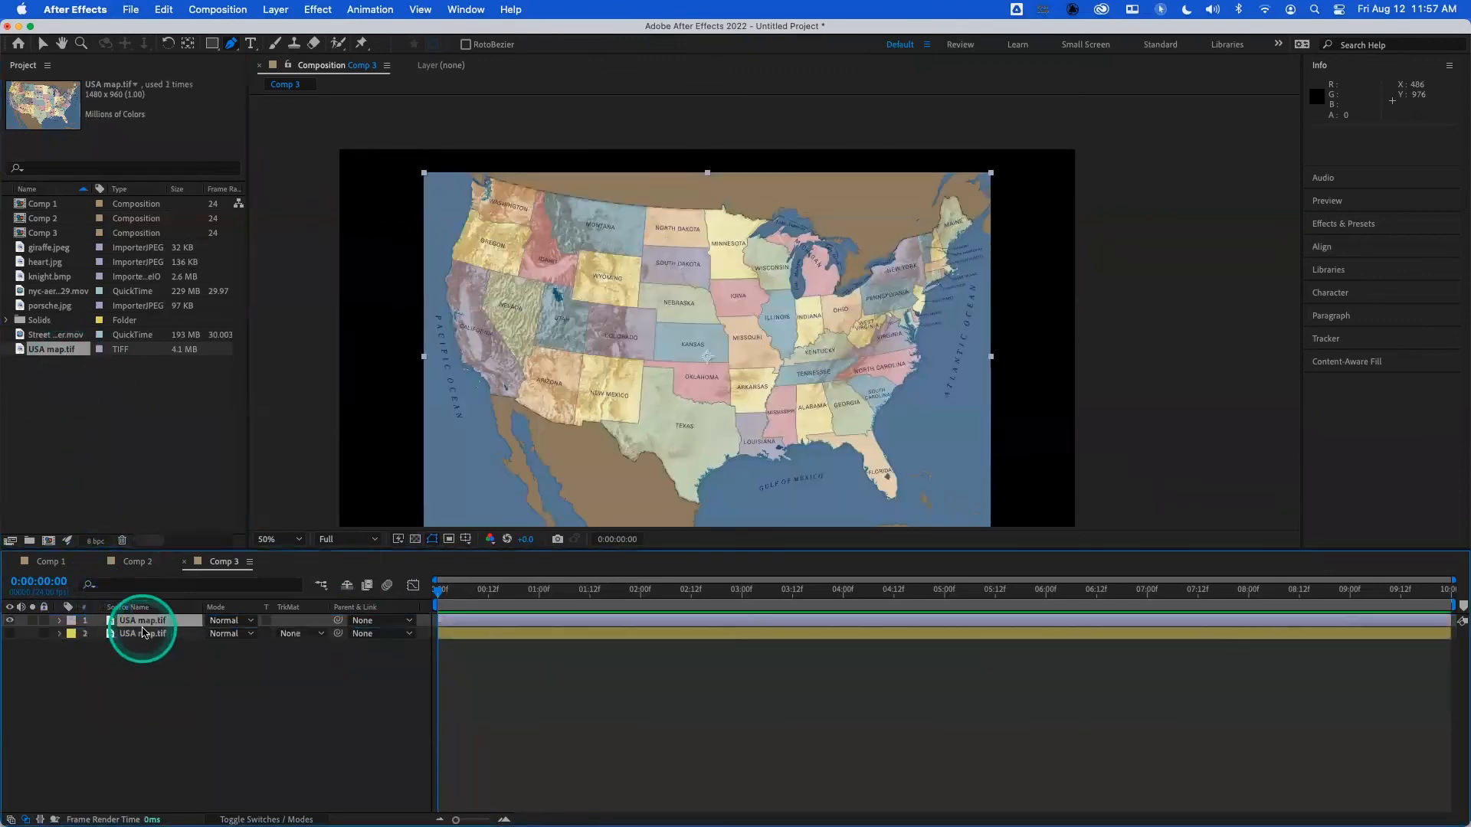
key("super+alt+f")
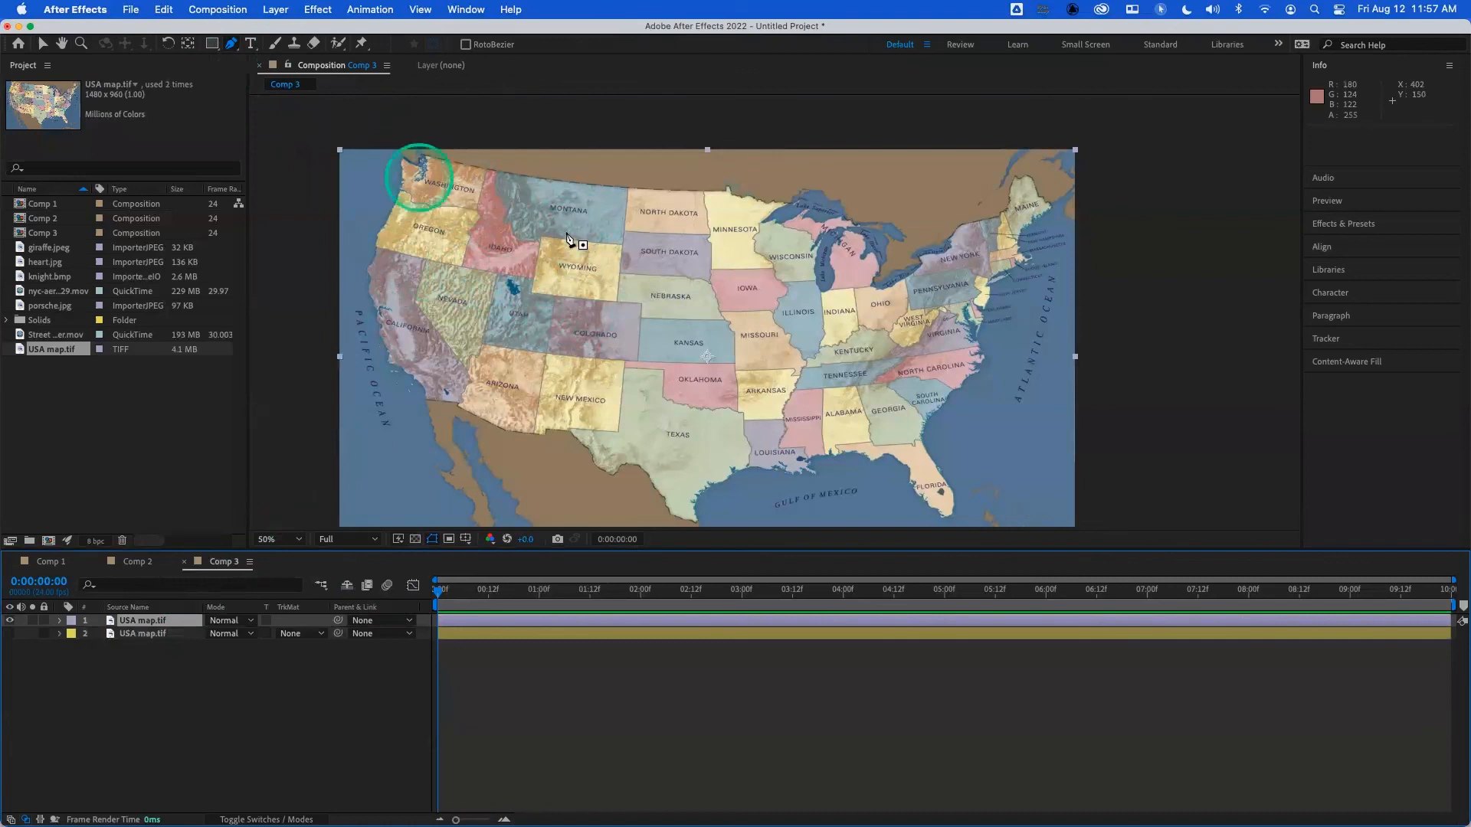
- Draw a closed L-shaped mask with six straight-edged vertices on the new USA map layer, from South Dakota down to Alabama
left_click(652, 247)
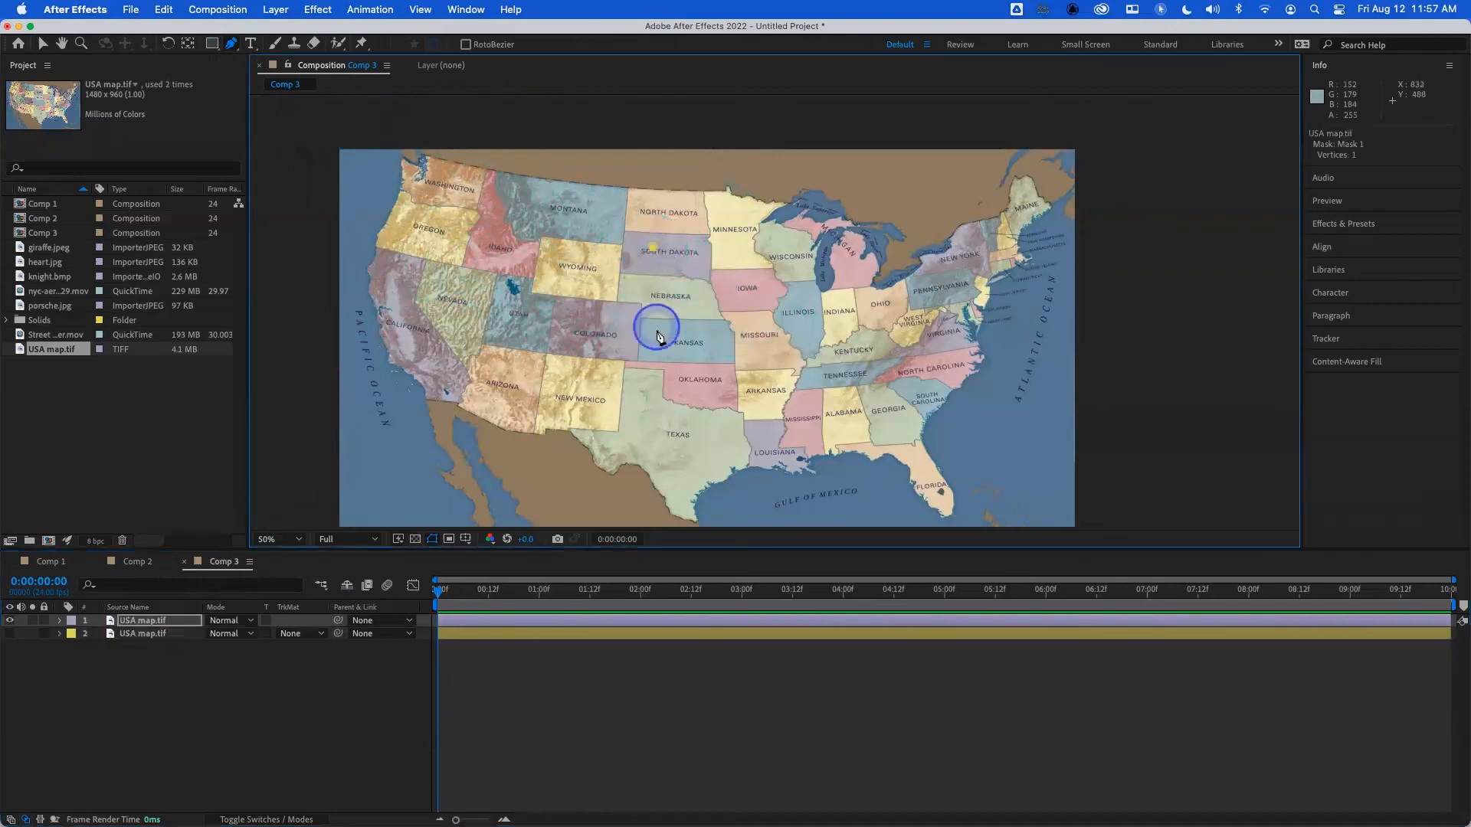
left_click(659, 412)
left_click(853, 420)
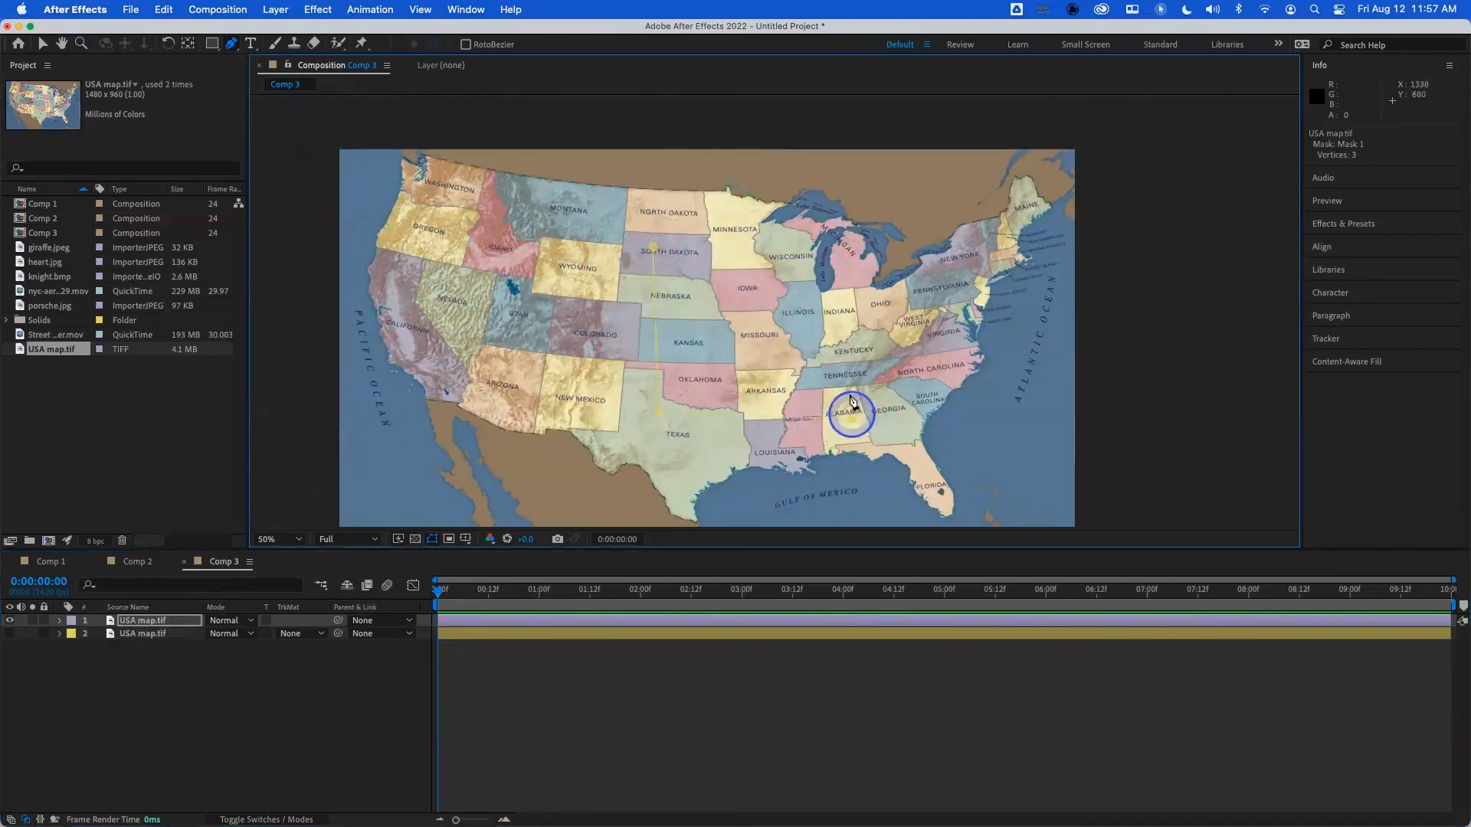
left_click(850, 369)
left_click(727, 362)
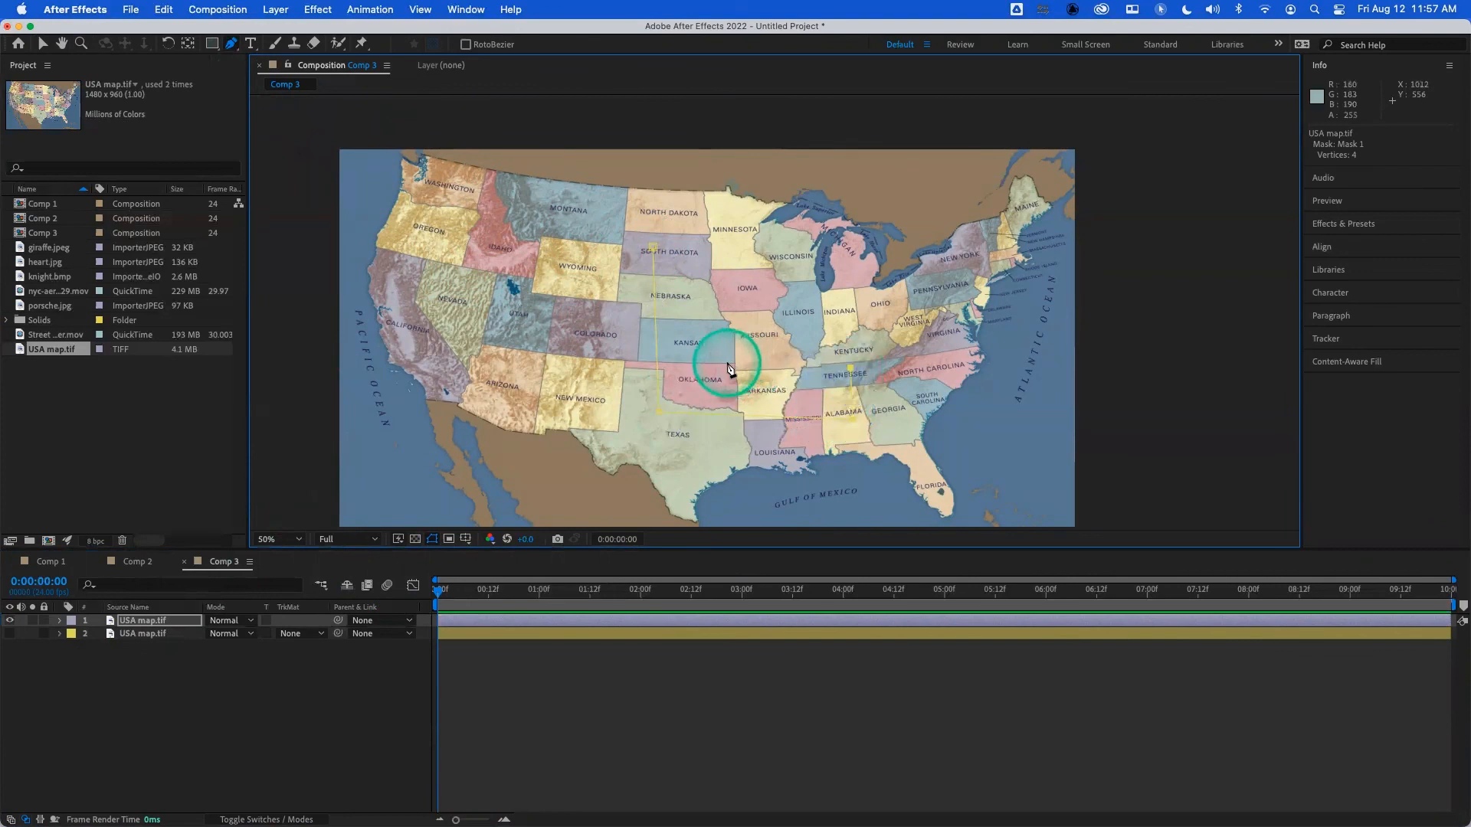
left_click(653, 249)
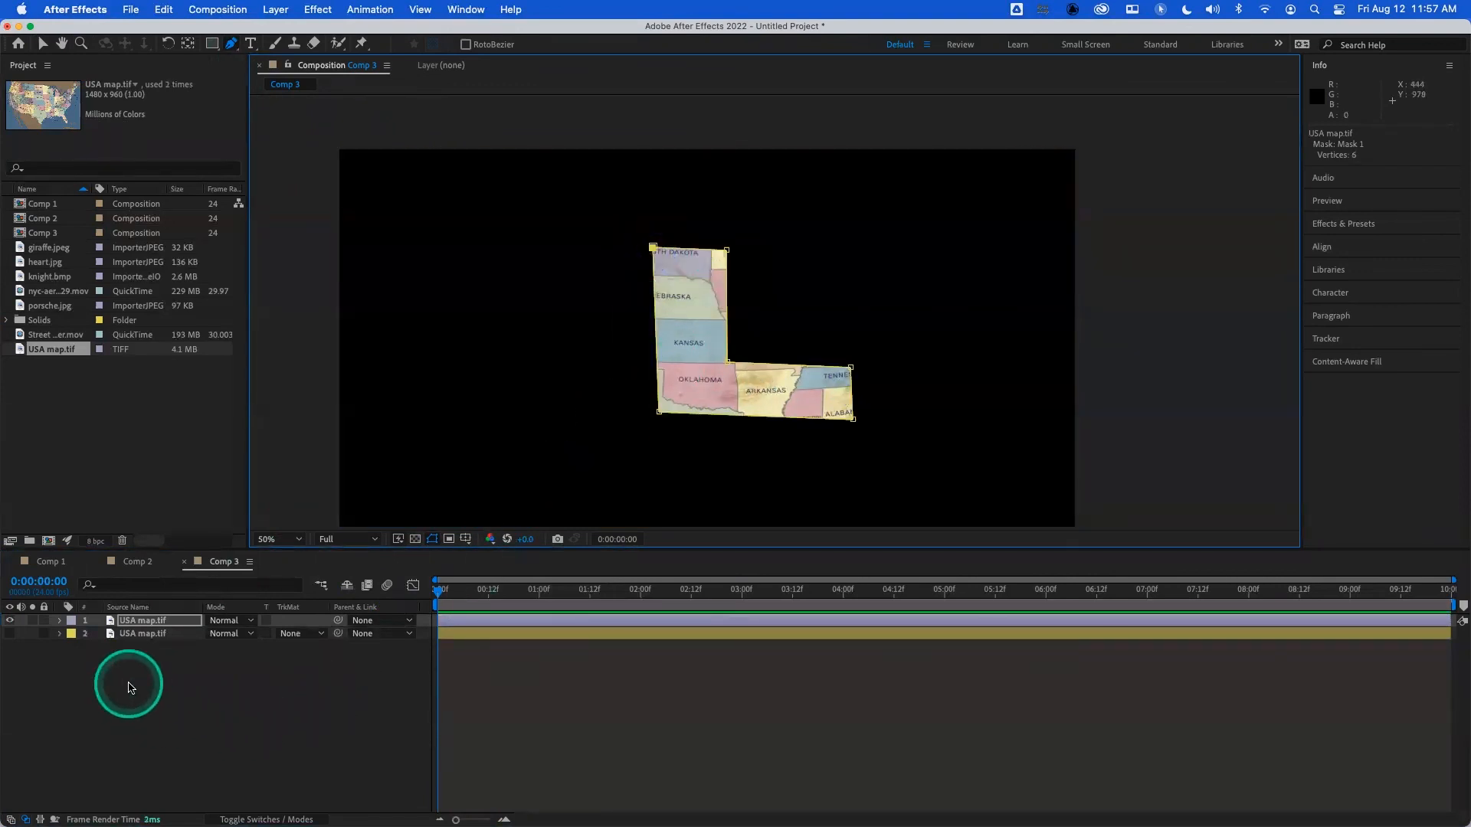
- Expand the L-shaped mask's properties and enable Mask Path keyframing for it at 0:00:00:00
left_click(61, 621)
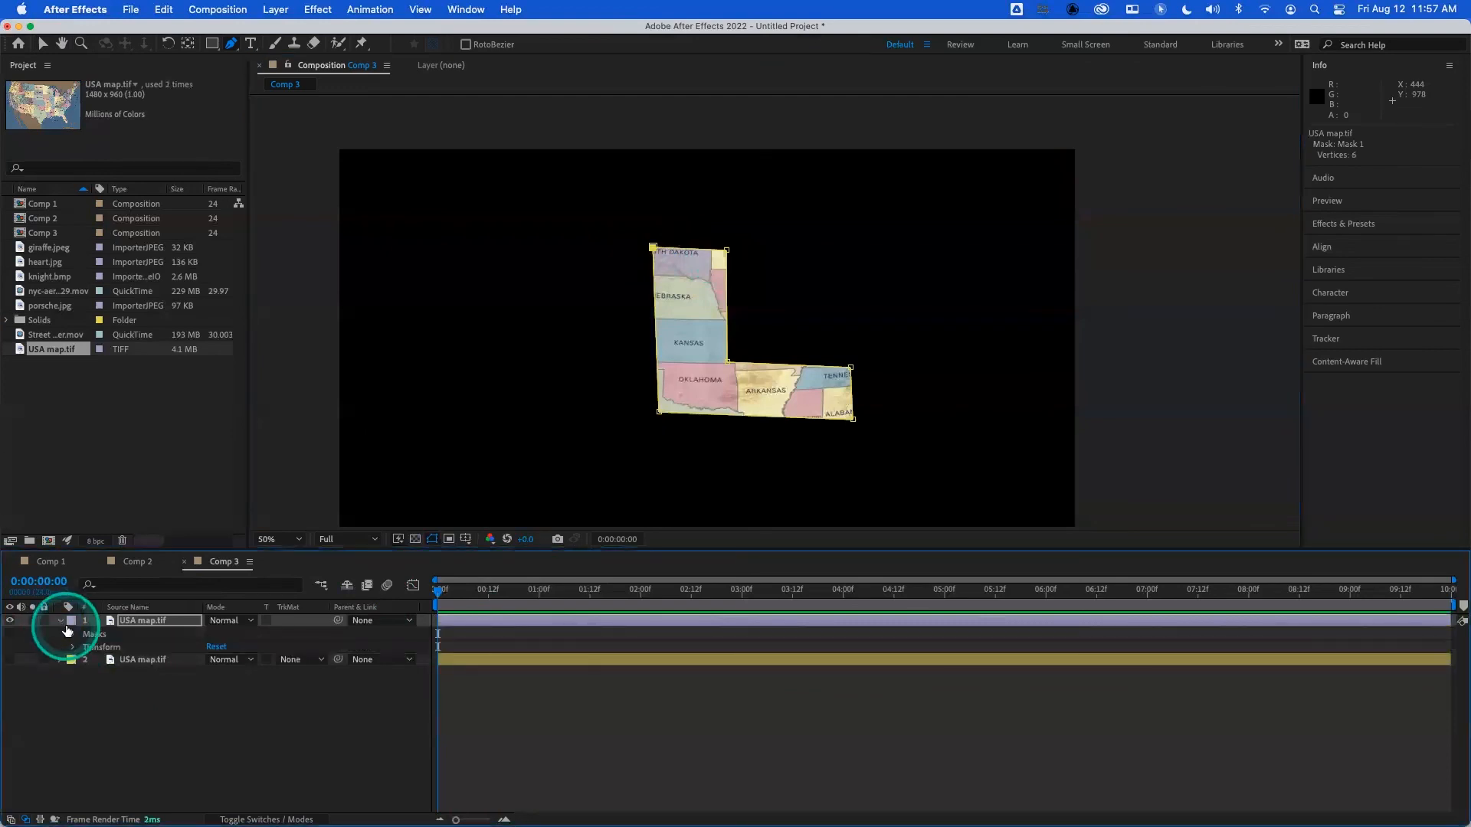
left_click(72, 635)
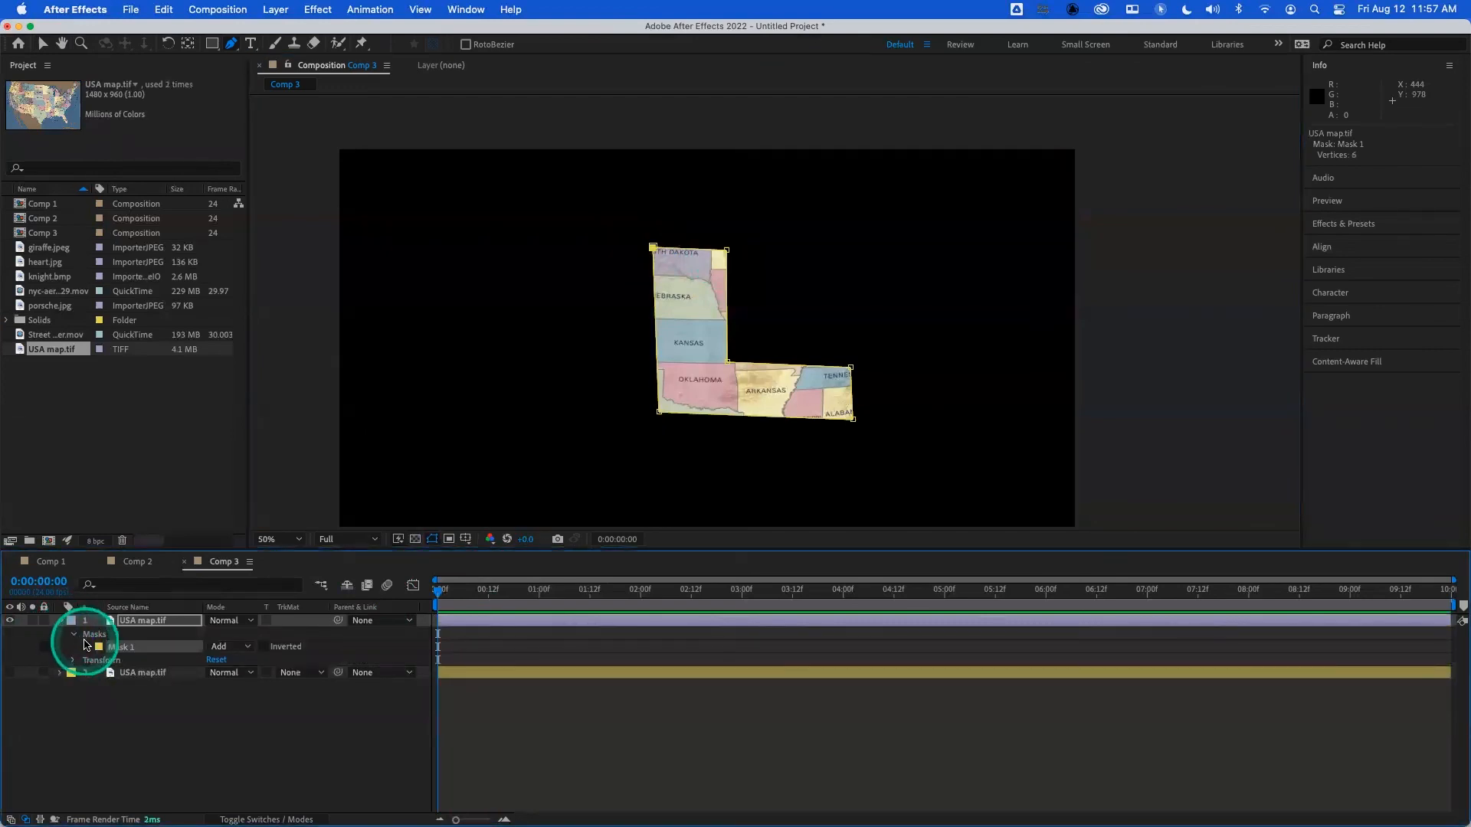
left_click(87, 647)
left_click(128, 662)
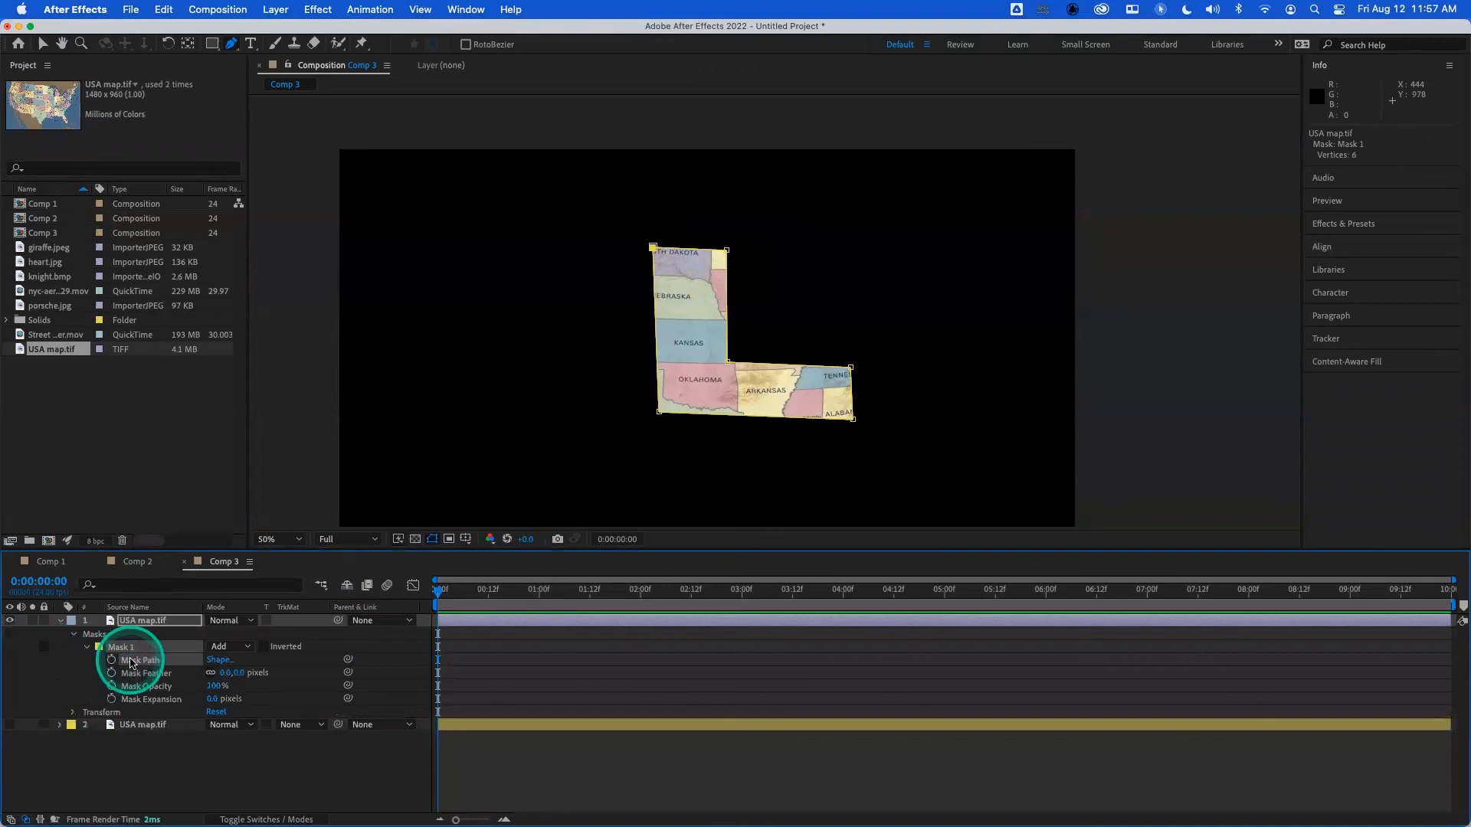
left_click(111, 659)
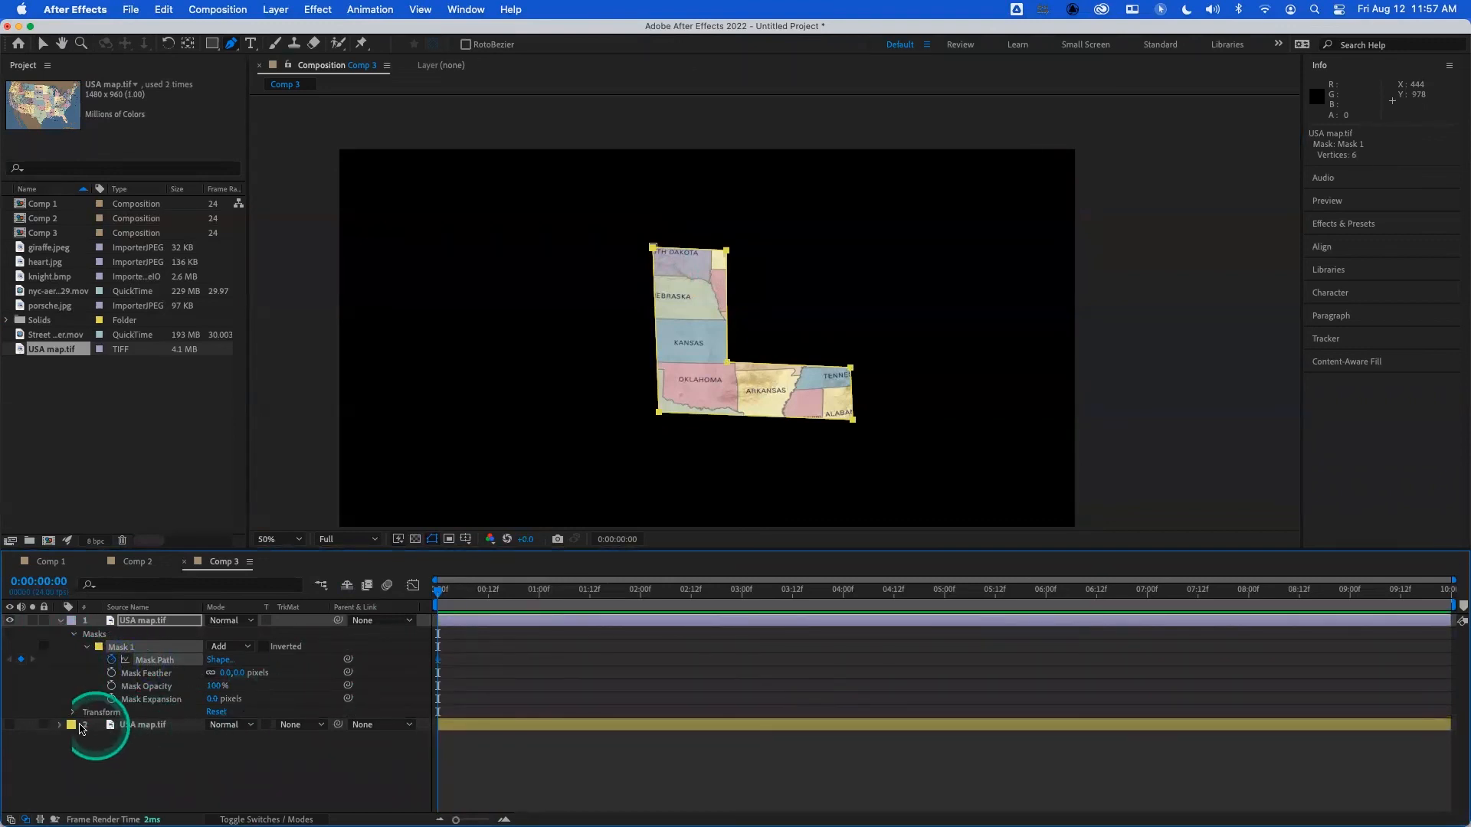
- Expand the C-shaped mask's properties on the hidden layer and enable Mask Path keyframing for it at 0:00:00:00
left_click(61, 728)
left_click(90, 743)
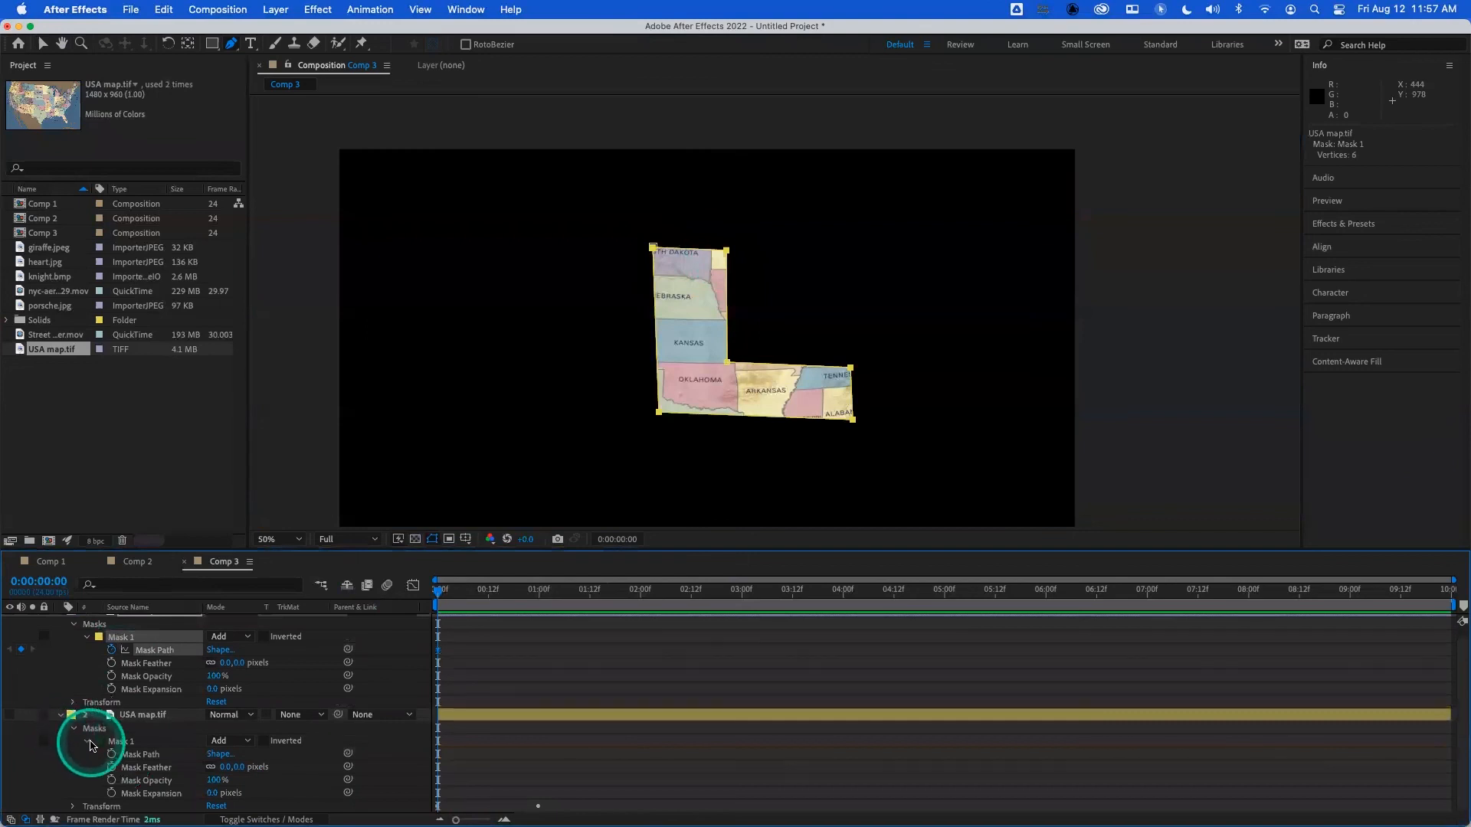
left_click(111, 755)
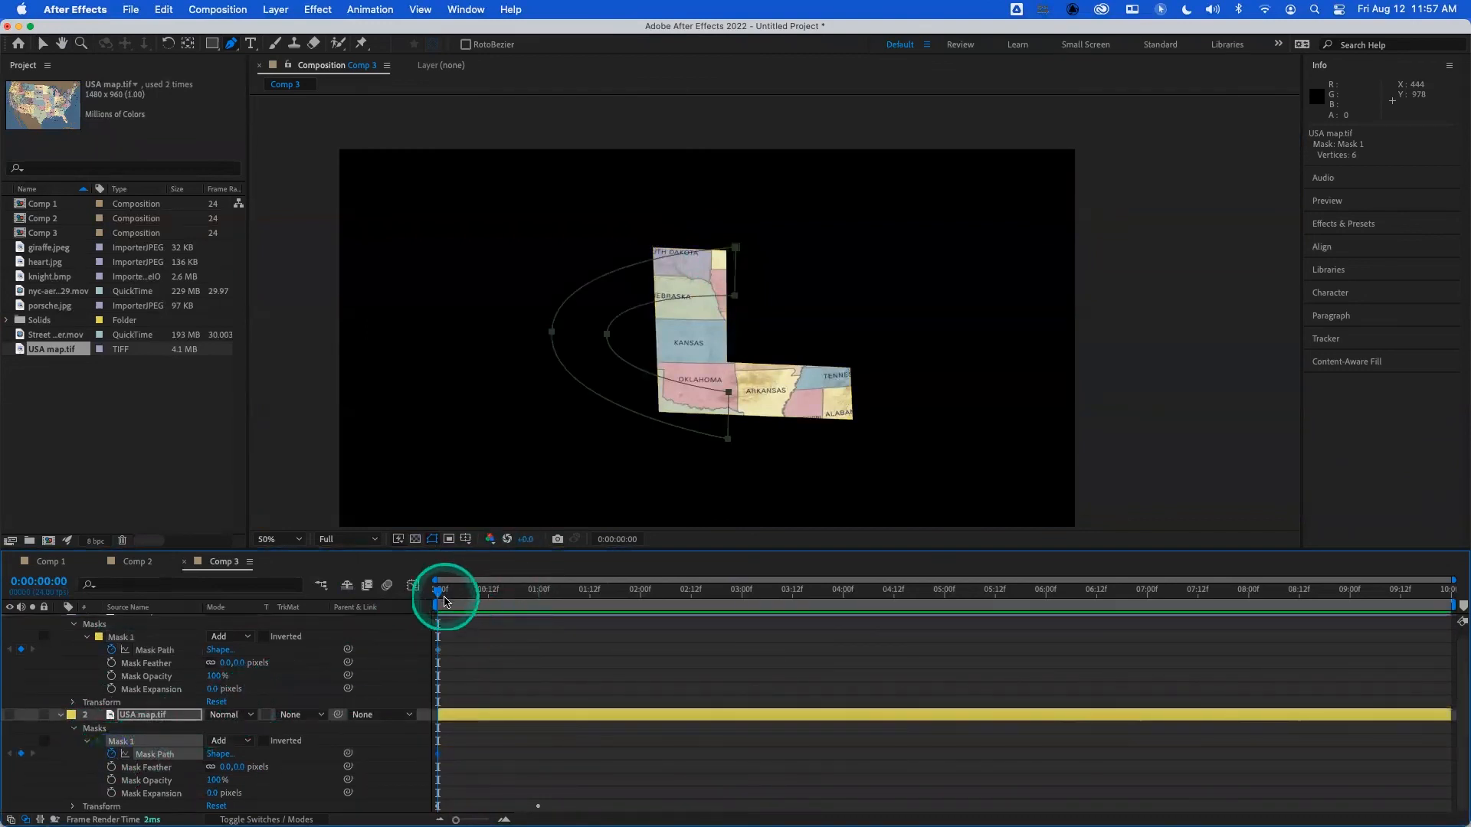
- Try to paste the L-shaped Mask Path keyframe onto the C-masked layer at 0:00:01:00, and delete the extra mask
left_click(438, 651)
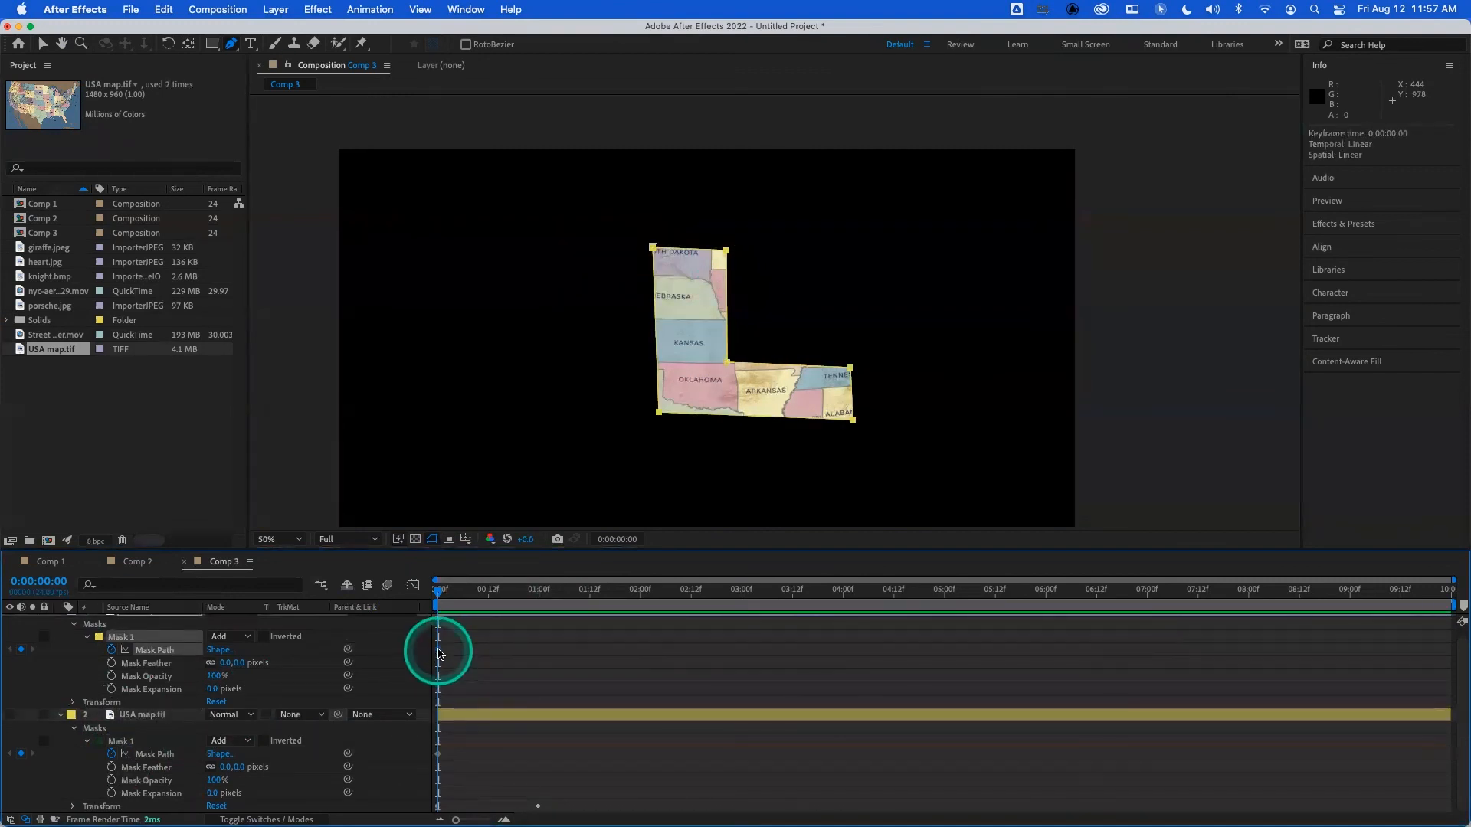
left_click(182, 718)
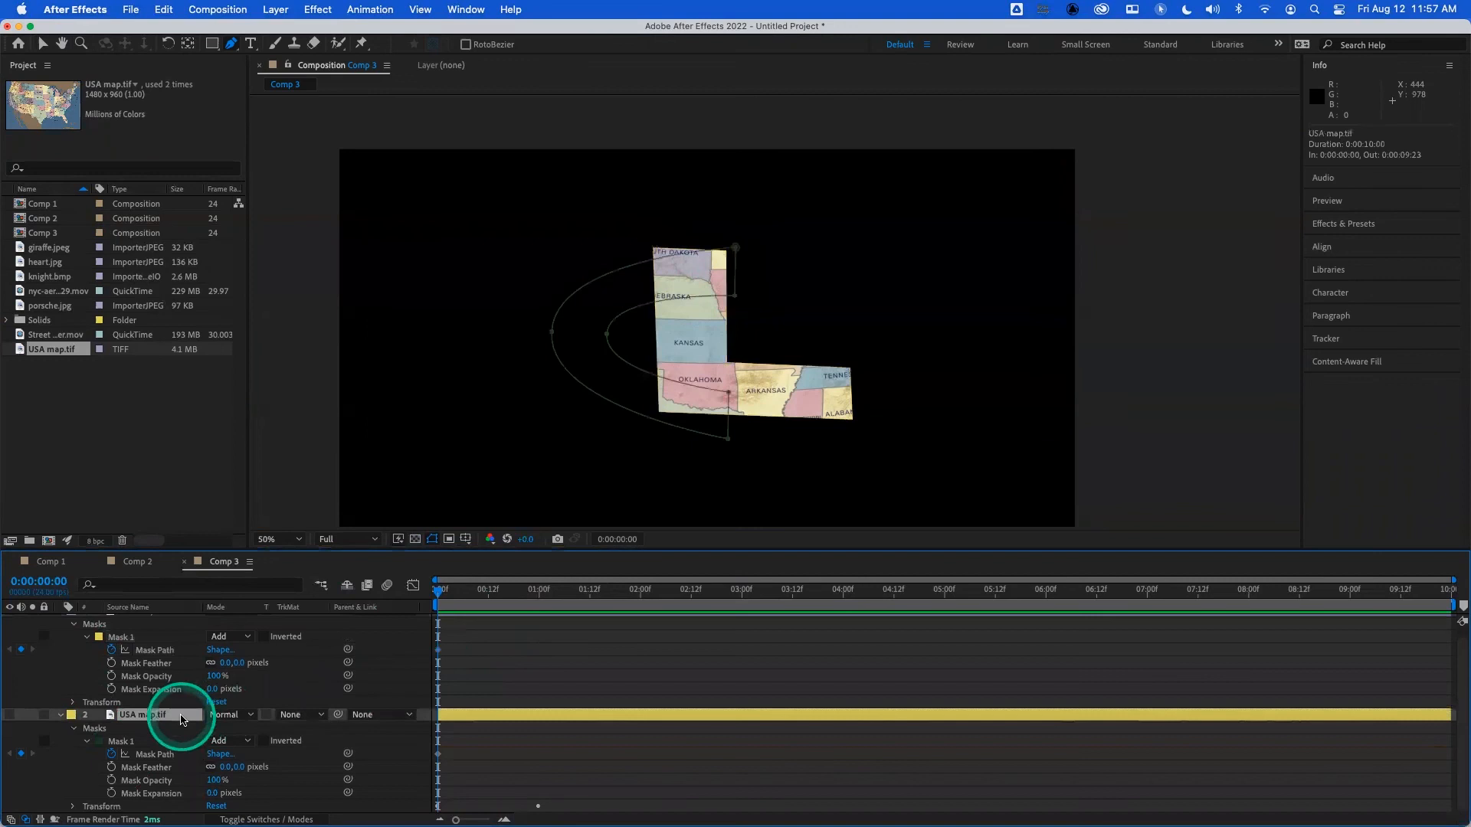
left_click(537, 596)
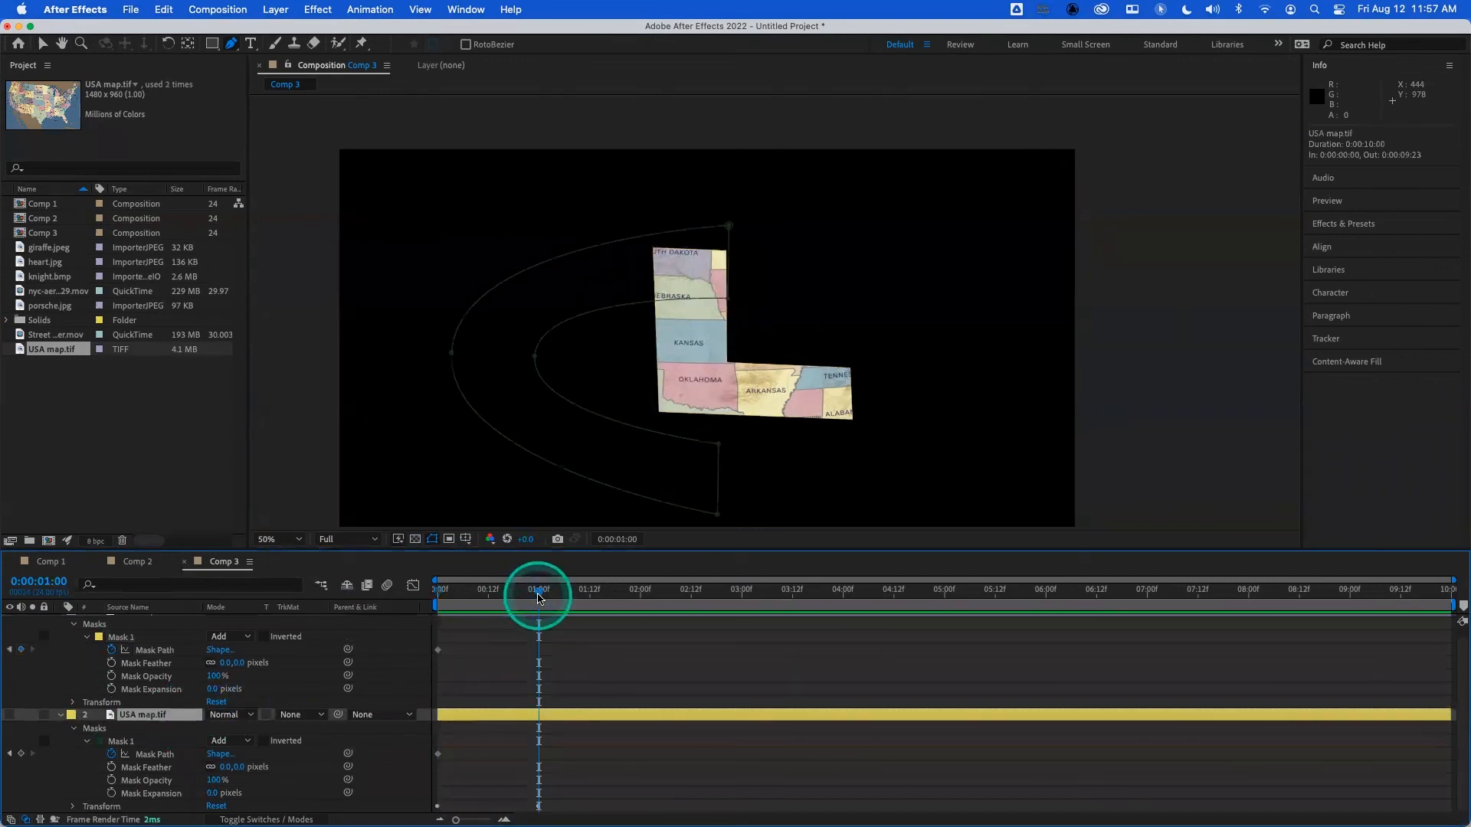
key("super+v")
left_click_drag(536, 597, 388, 620)
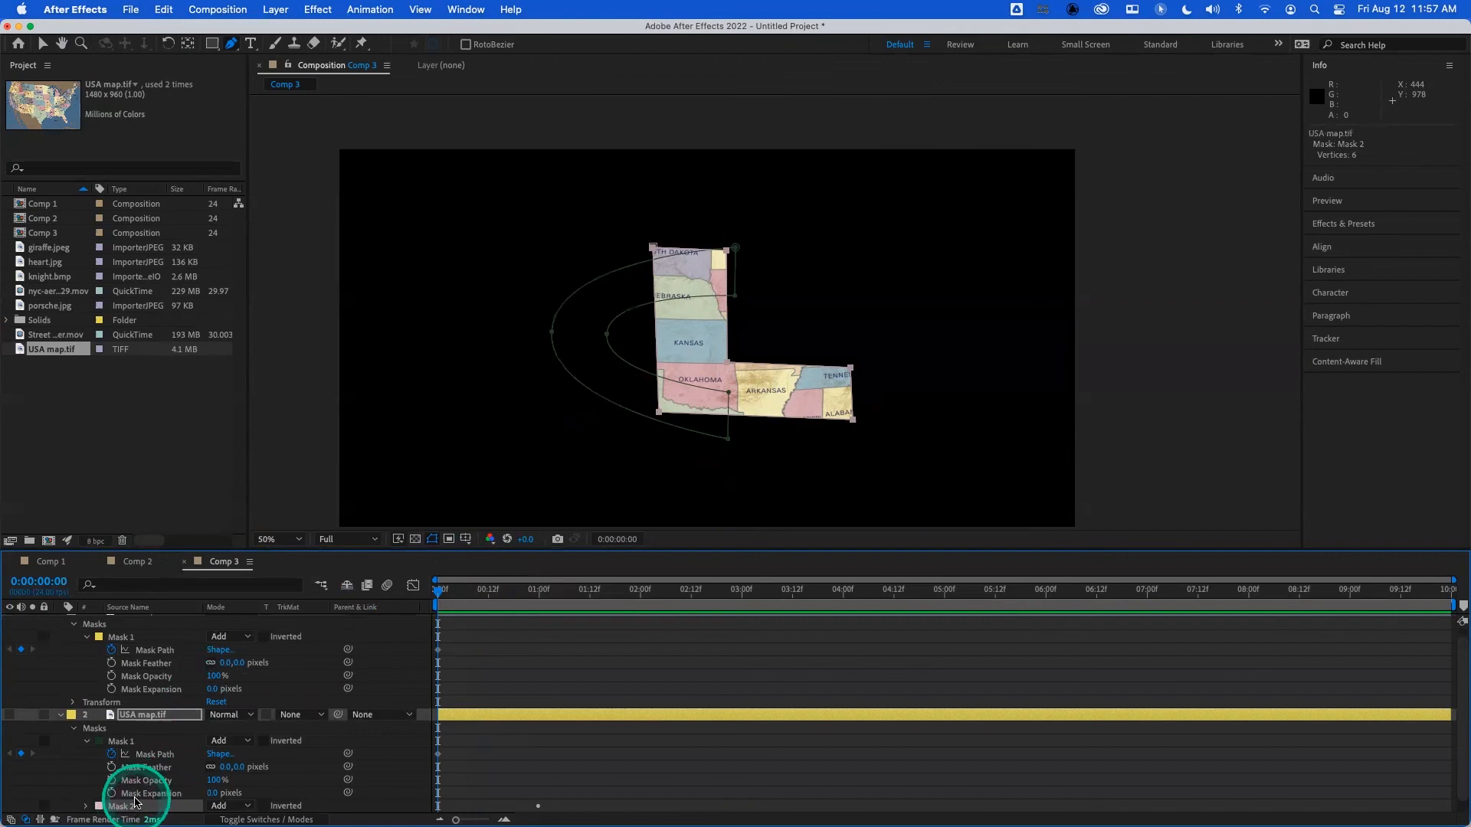
key("Delete")
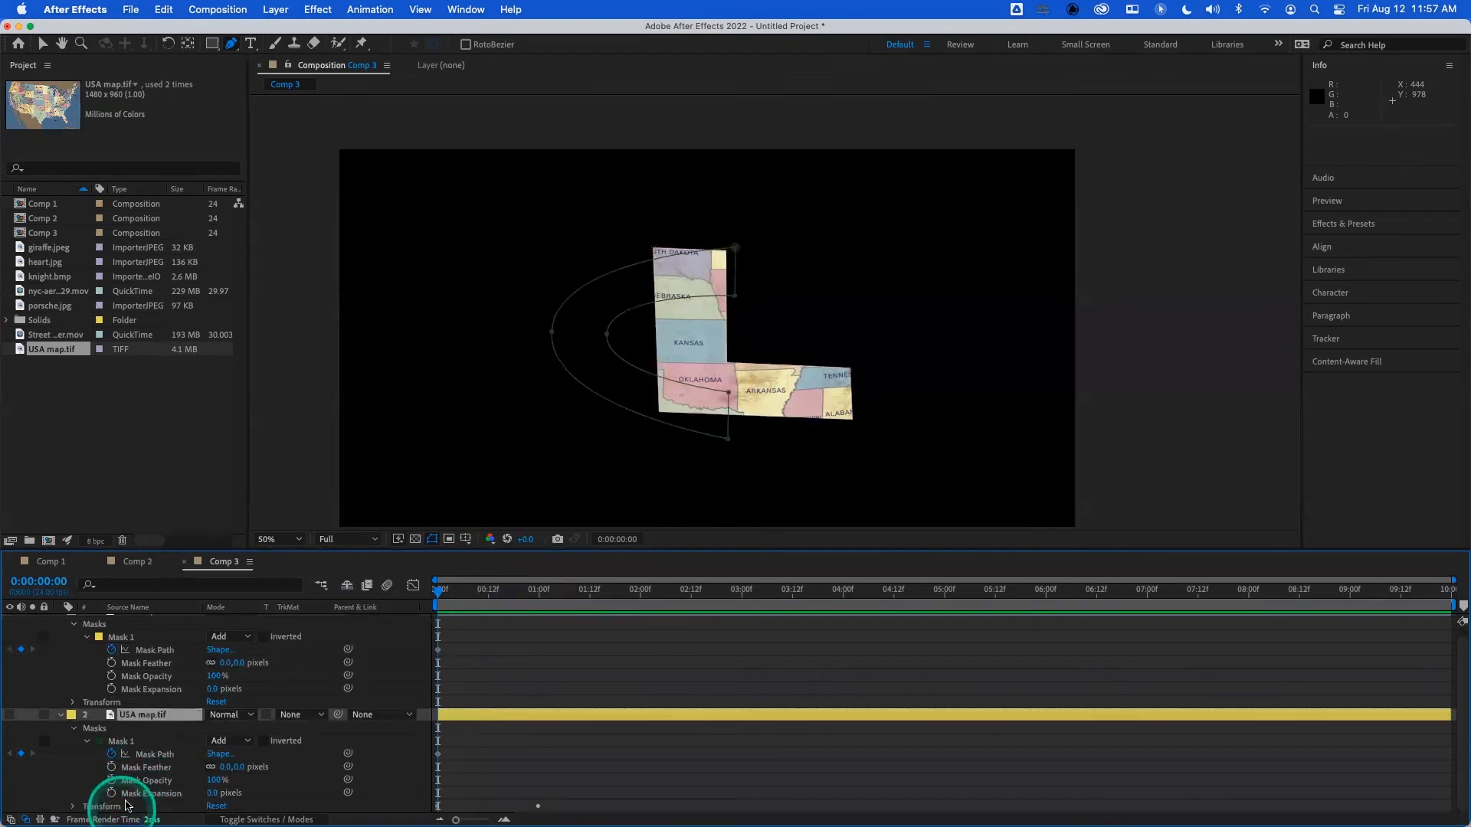
- Expand the C-masked layer's Transform properties and remove its Scale animation
left_click(149, 754)
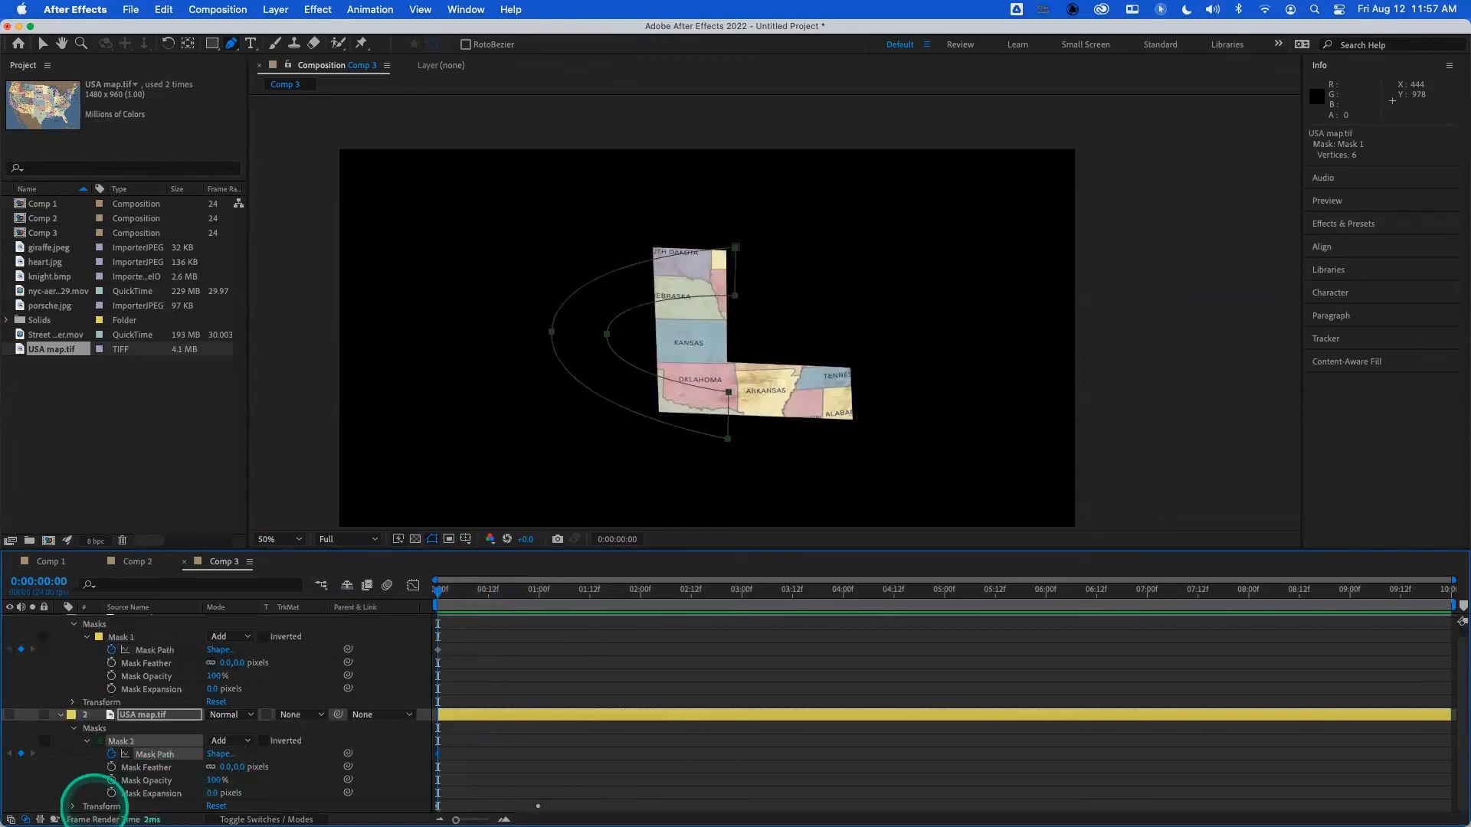
left_click(72, 806)
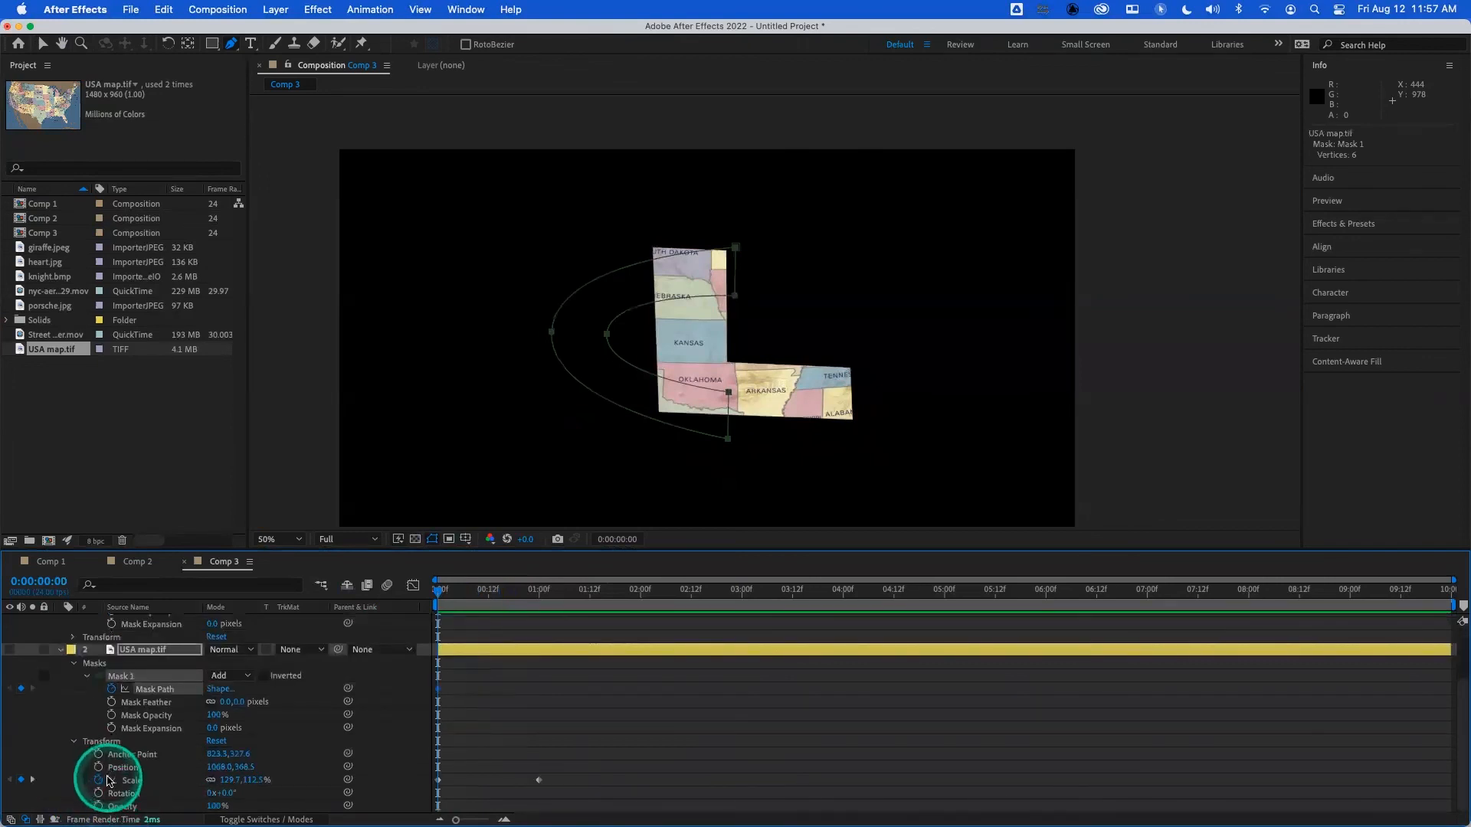
left_click(102, 781)
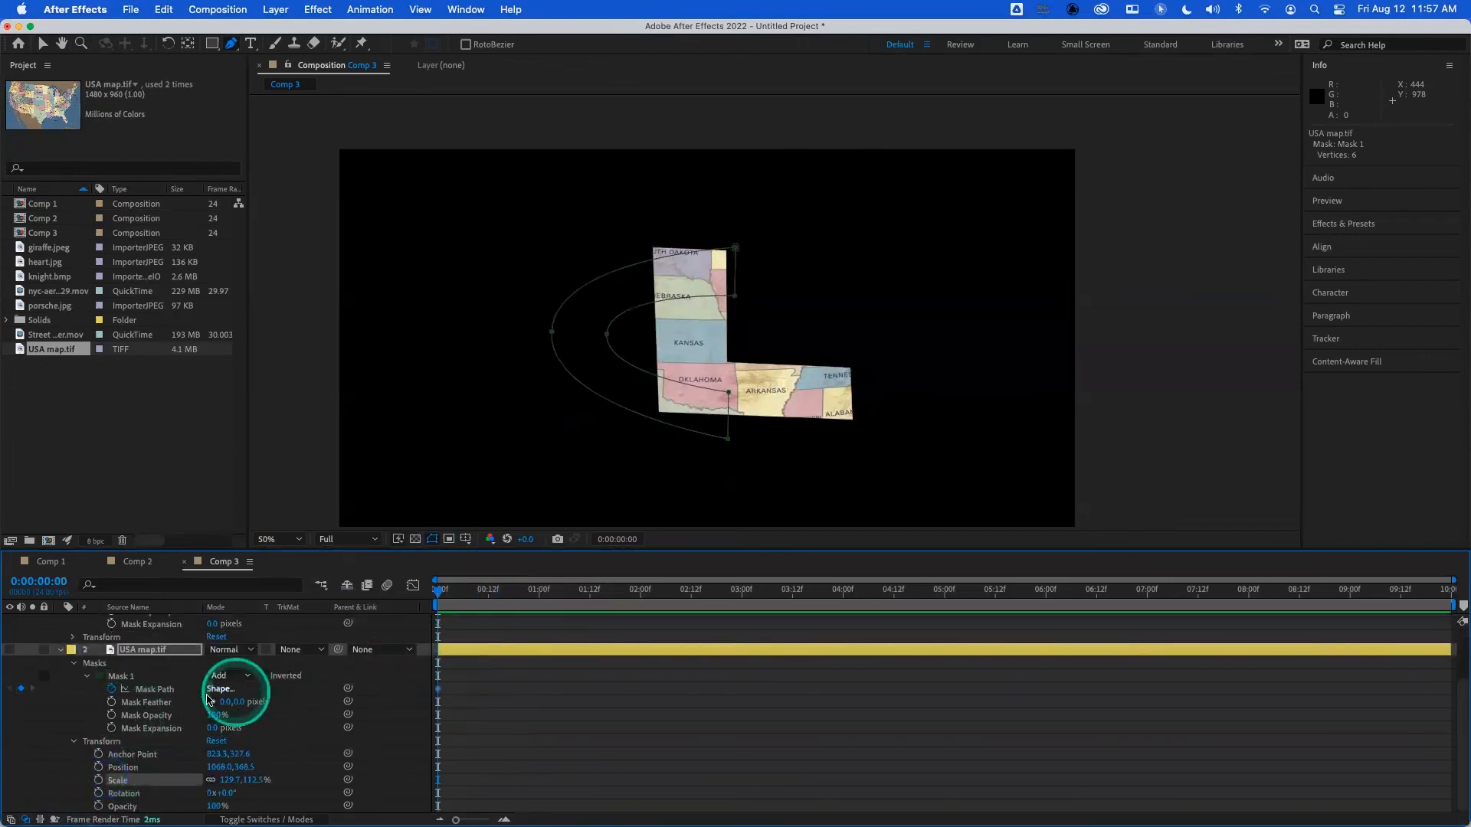
- Copy the L-shaped Mask Path keyframe into the C-shaped mask's Mask Path at 0:00:00:21, and return to the composition's start
left_click(164, 695)
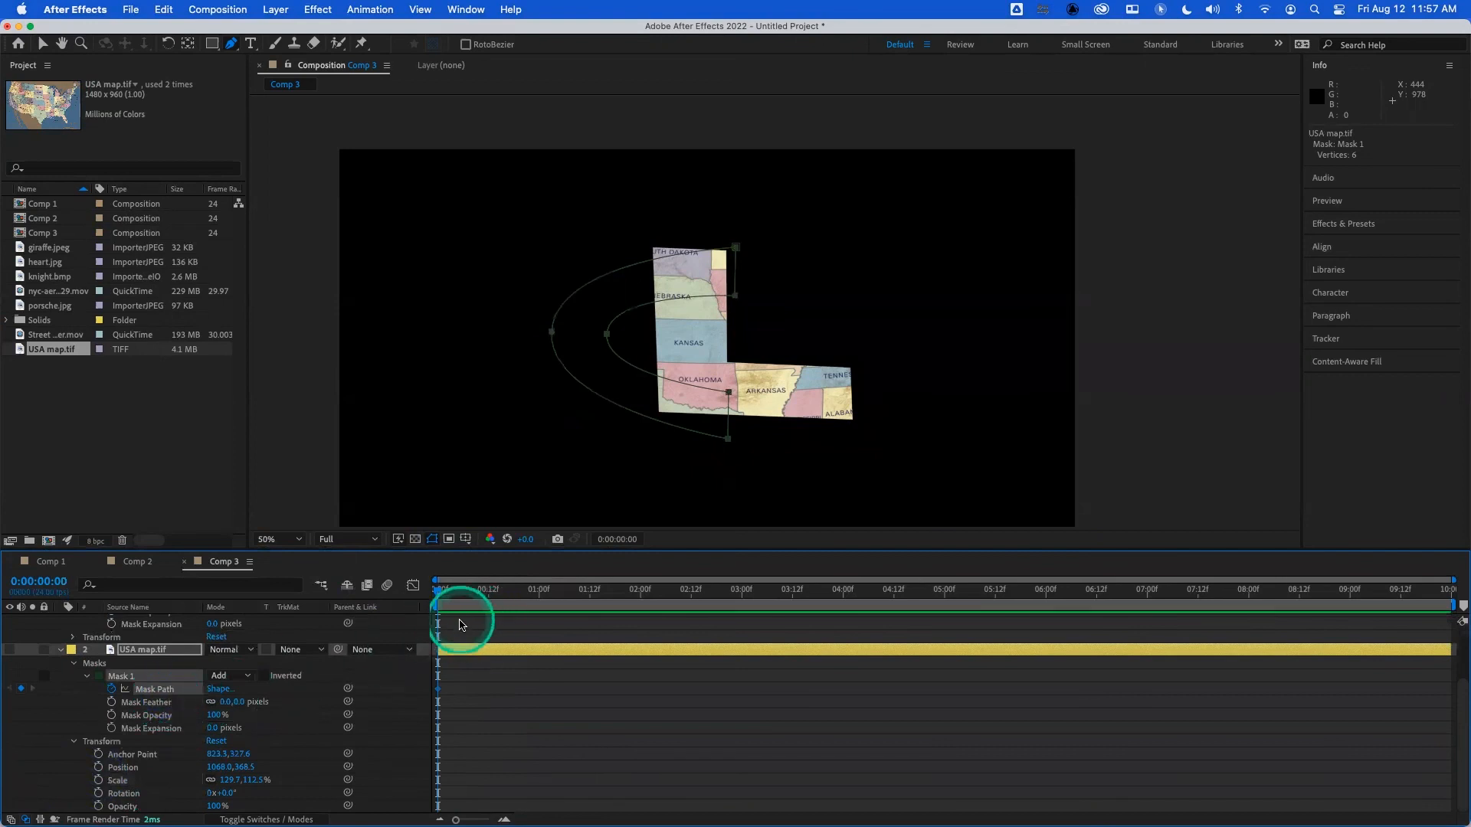
scroll(450, 635, "up", 3)
left_click(440, 640)
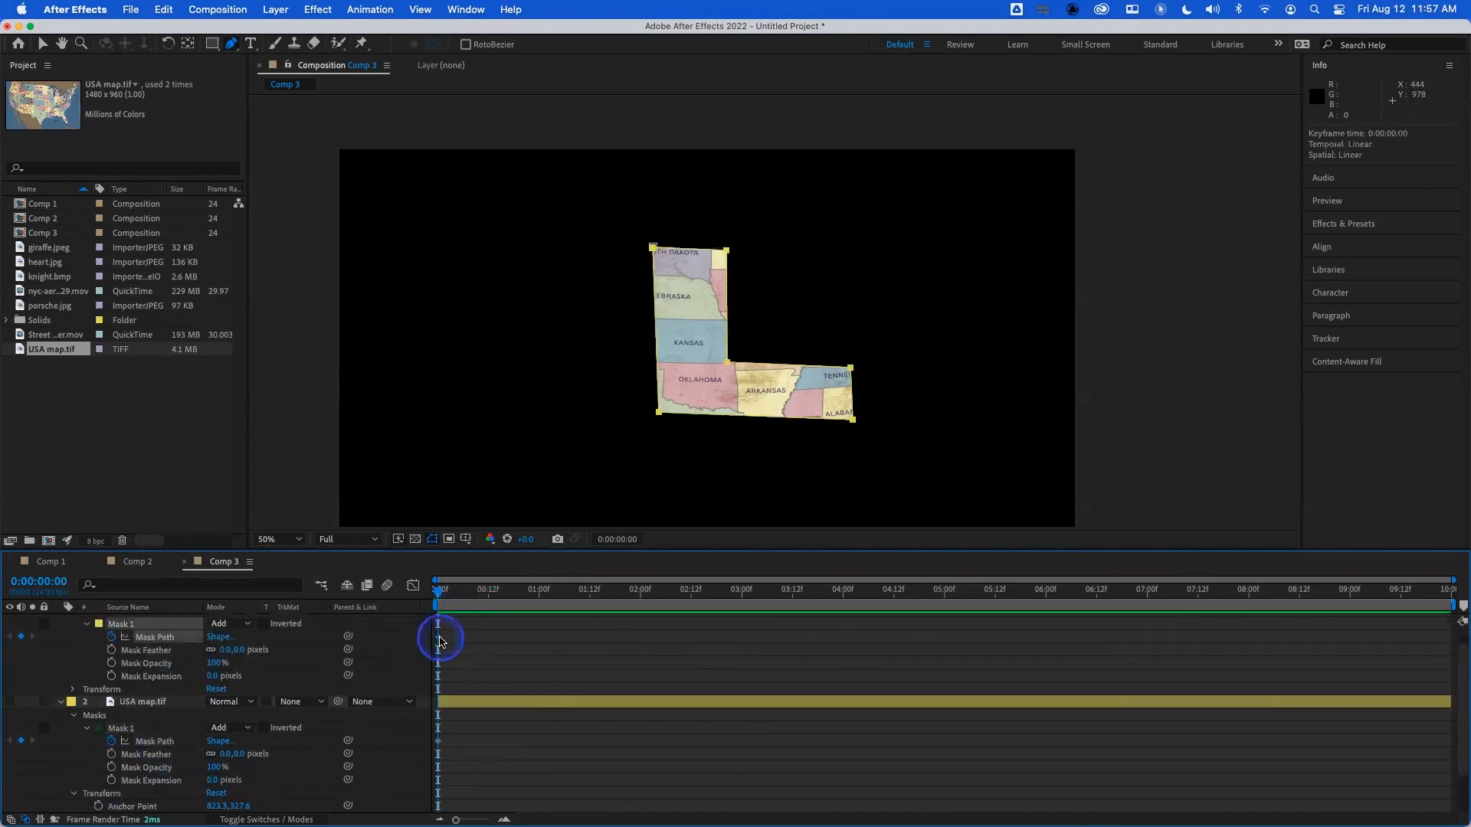
key("super+c")
left_click_drag(484, 594, 503, 597)
left_click(156, 743)
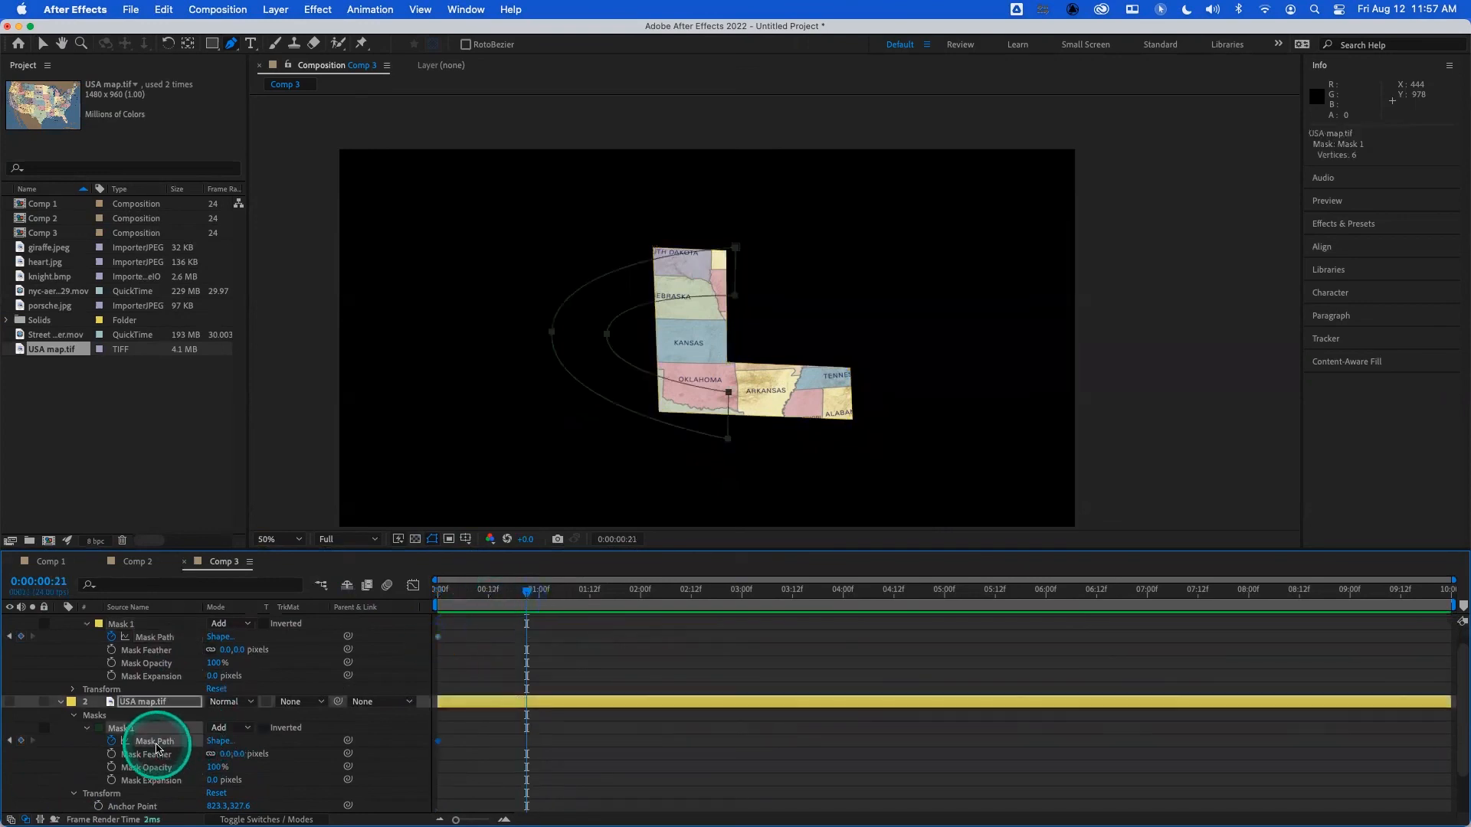
key("super+v")
left_click(462, 644)
left_click_drag(526, 595, 417, 587)
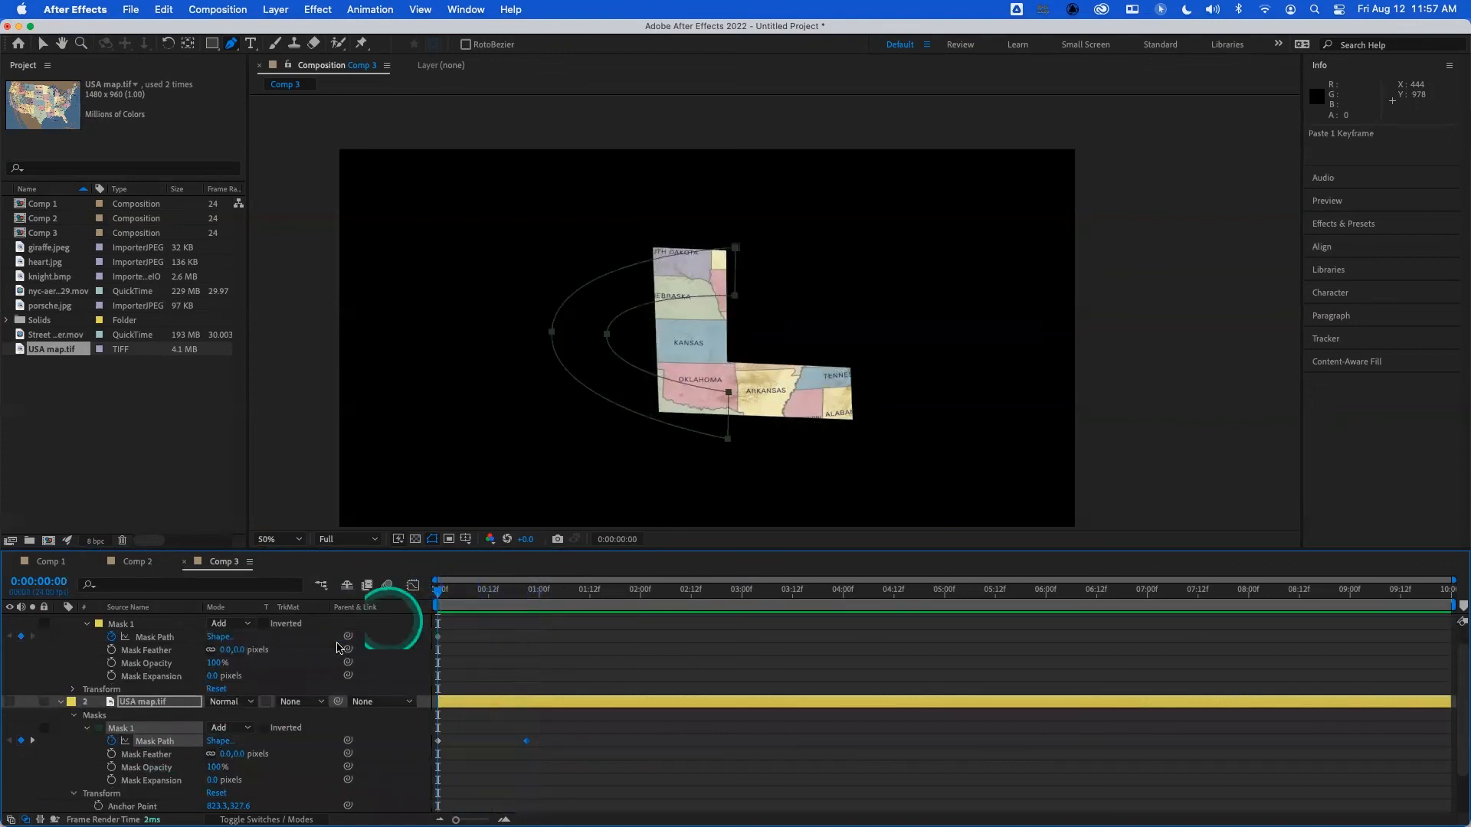
- Delete the L-masked USA map layer and make the remaining C-masked layer visible
scroll(136, 633, "up", 1)
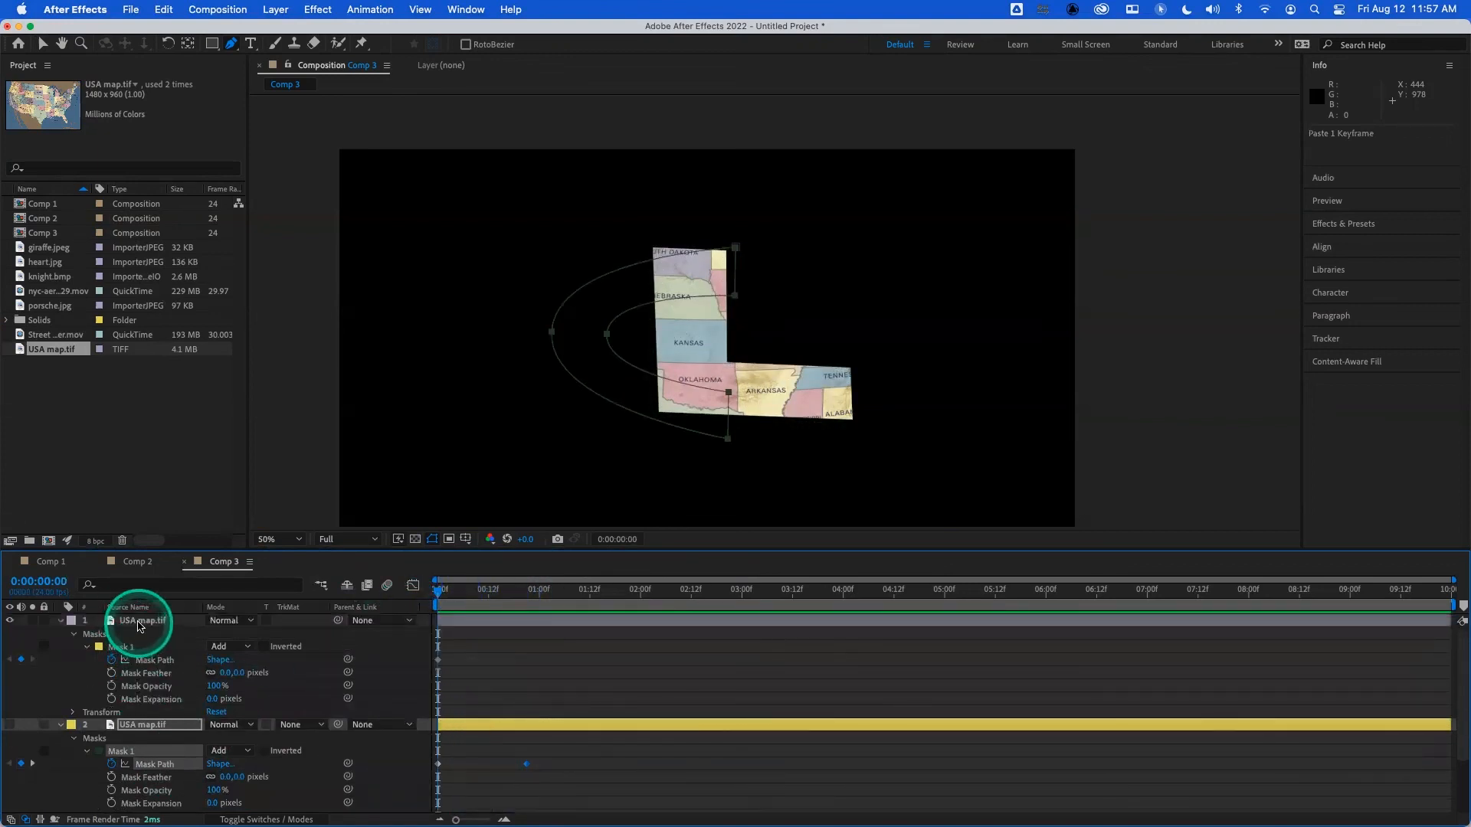
left_click(141, 623)
key("Delete")
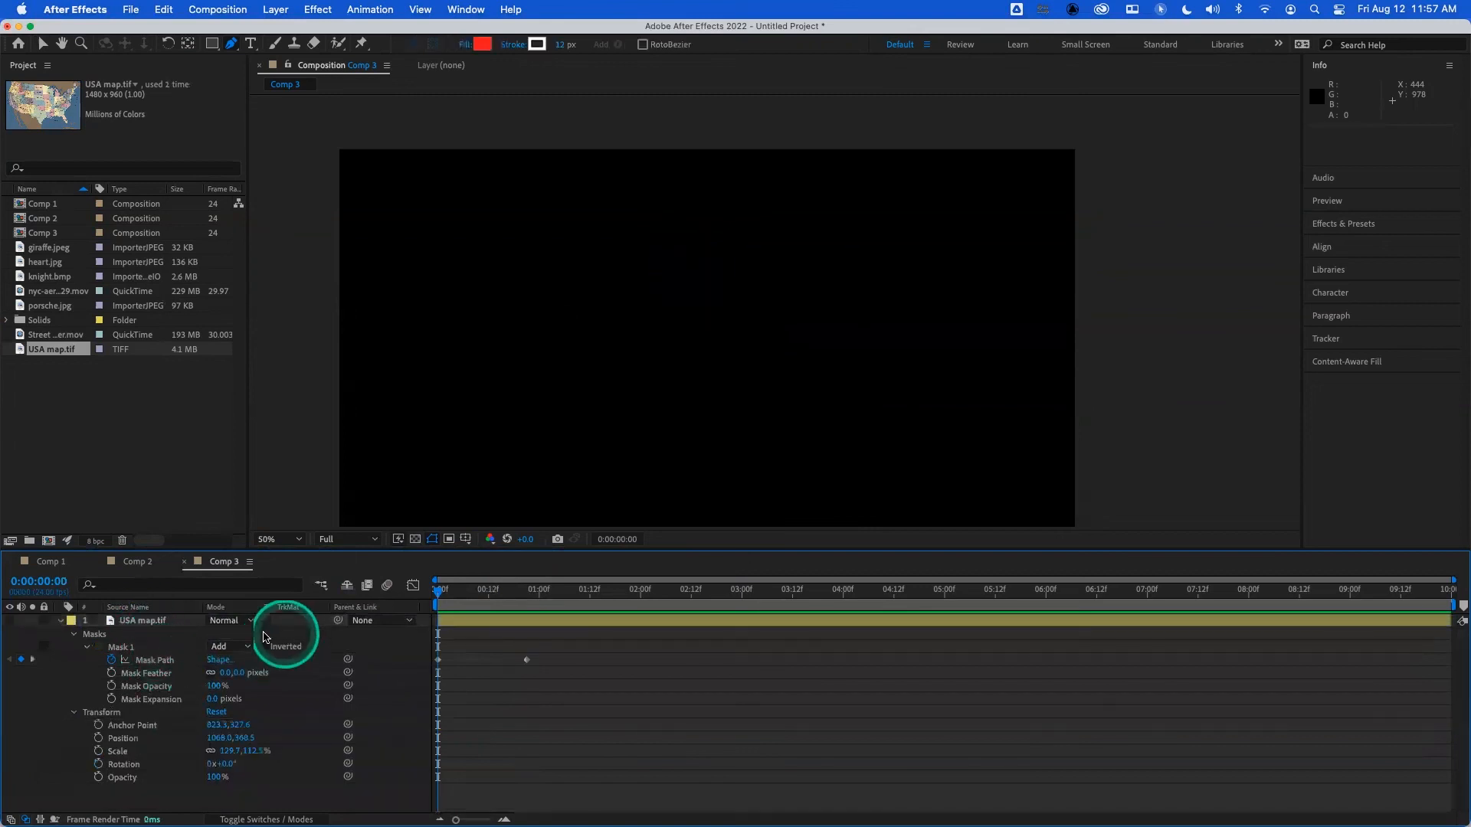
left_click(9, 622)
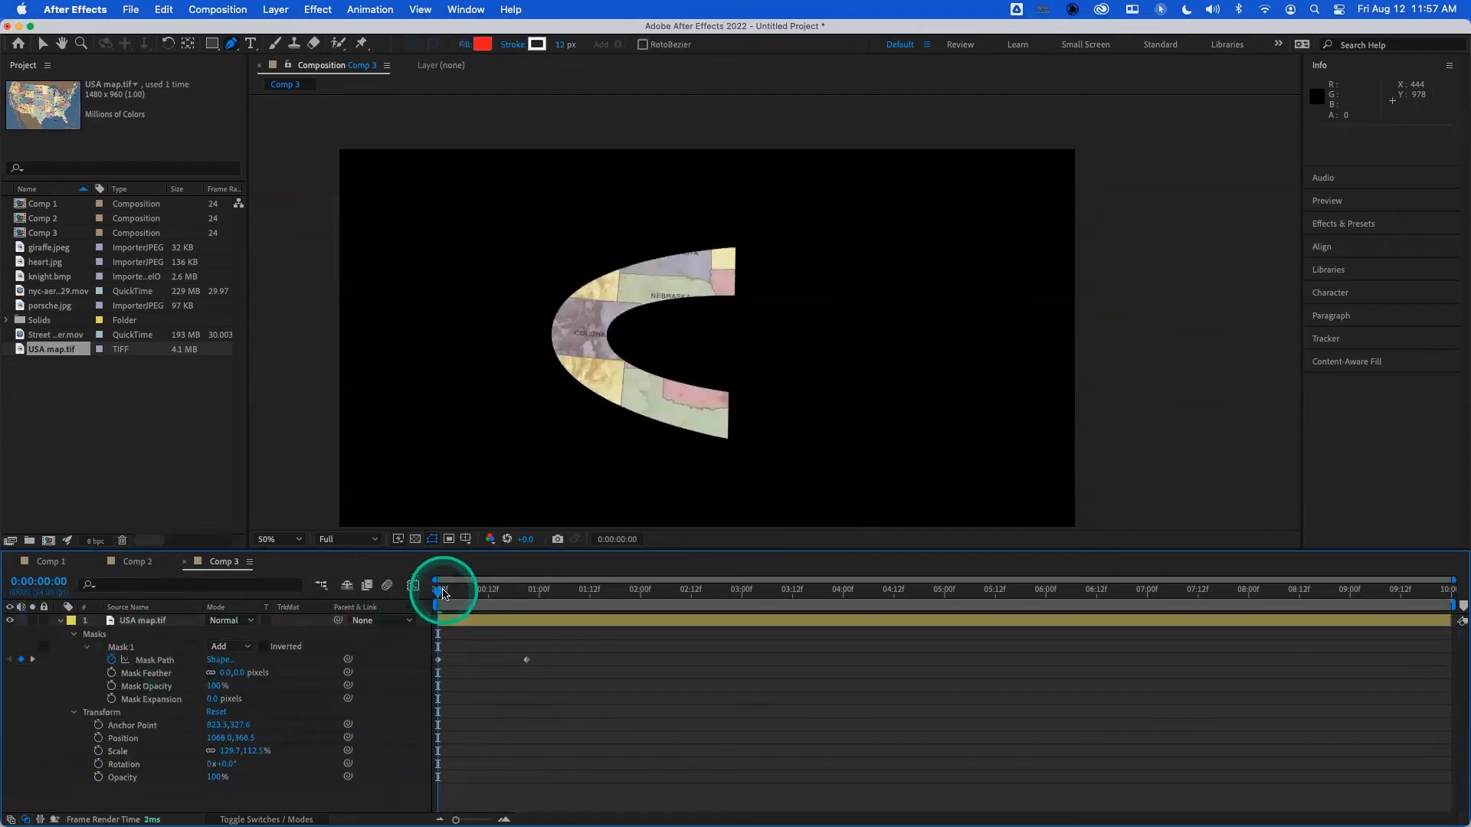
- Preview the mask morphing from C to L several times from the start, and return to 0:00:00:00
mouse_move(443, 594)
left_mouse_down()
mouse_move(528, 607)
mouse_move(418, 597)
left_mouse_up()
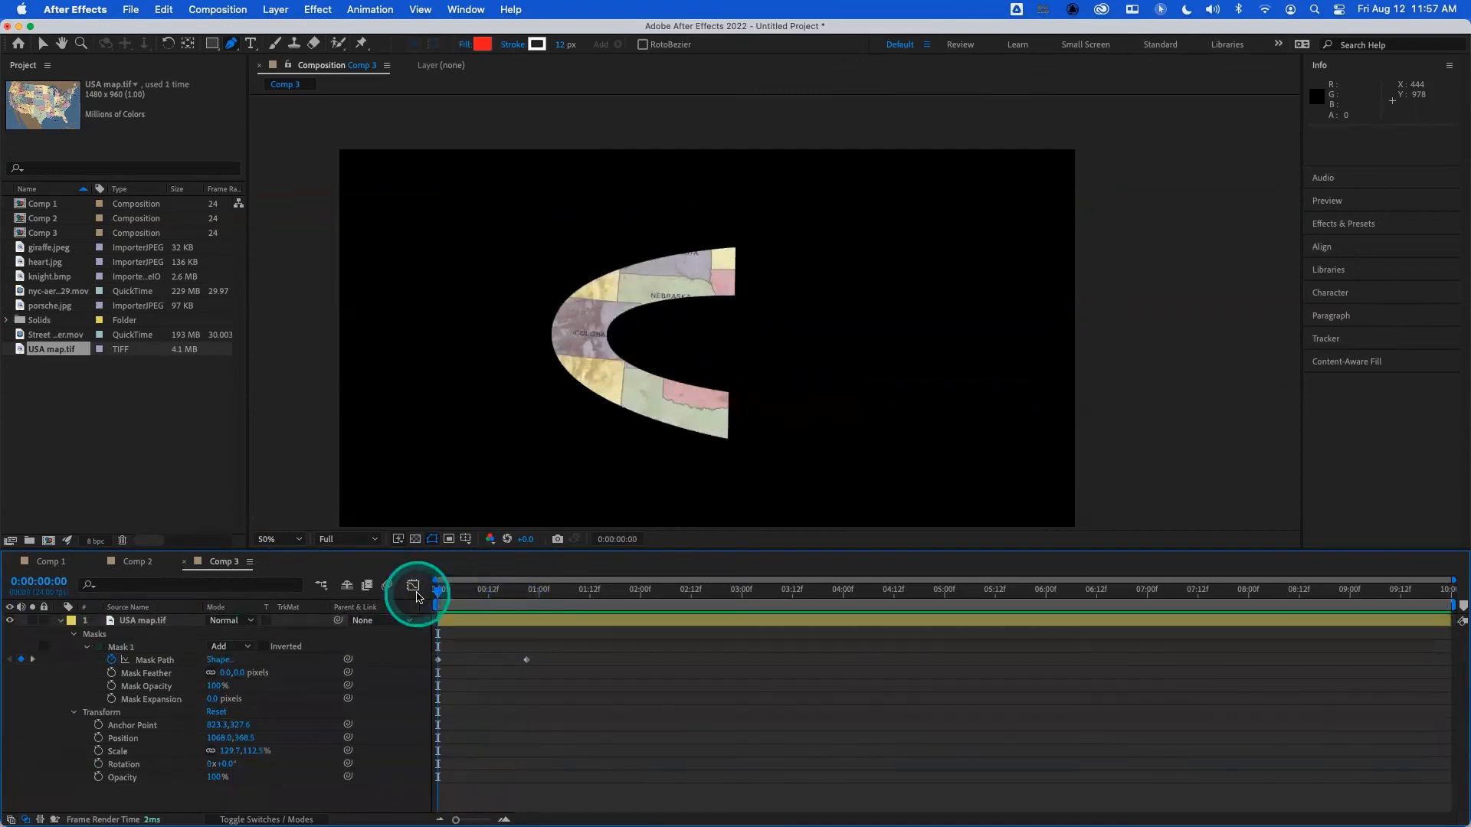
key("space")
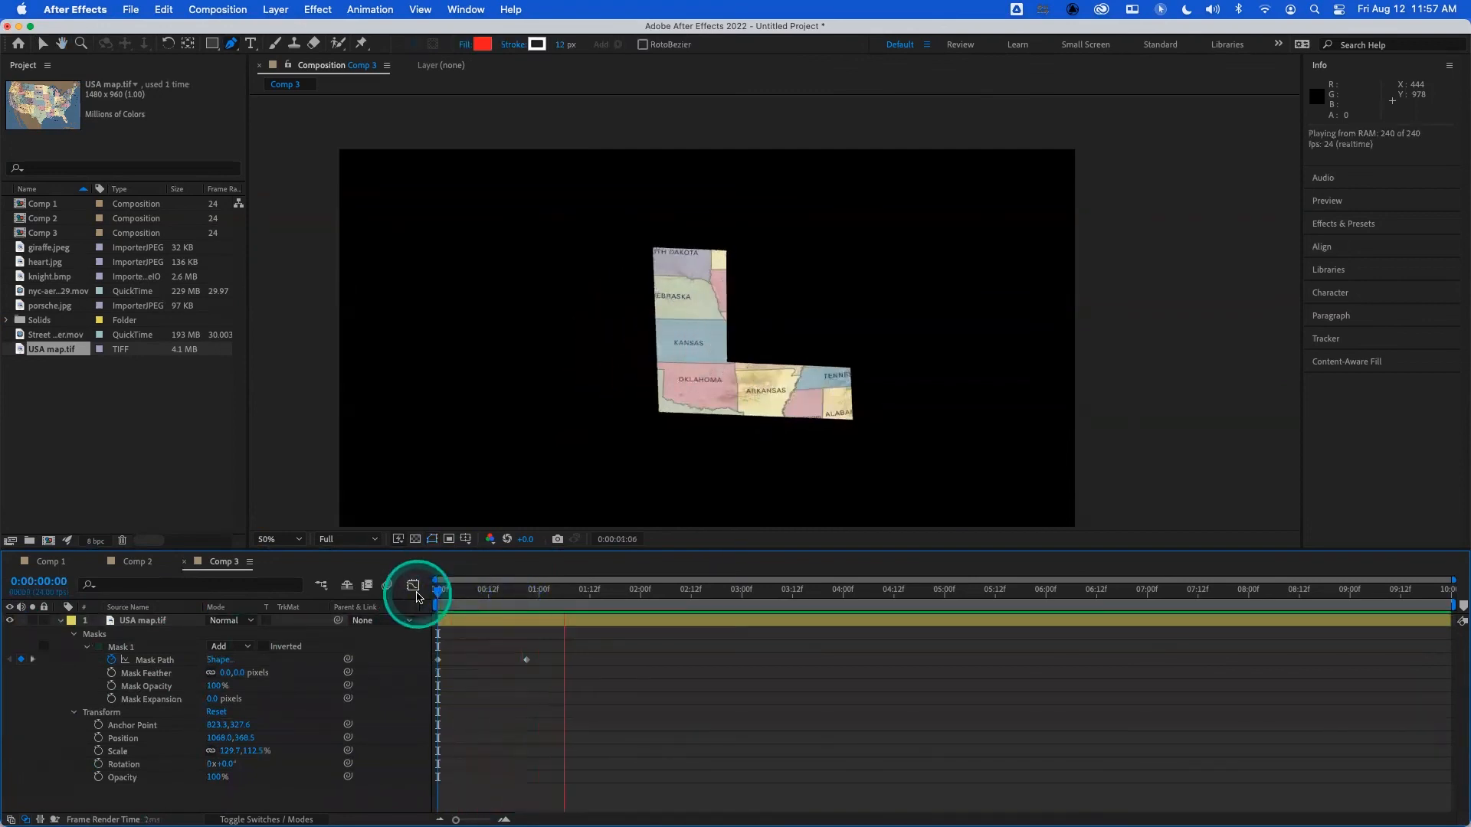
left_click_drag(494, 596, 415, 591)
key("space")
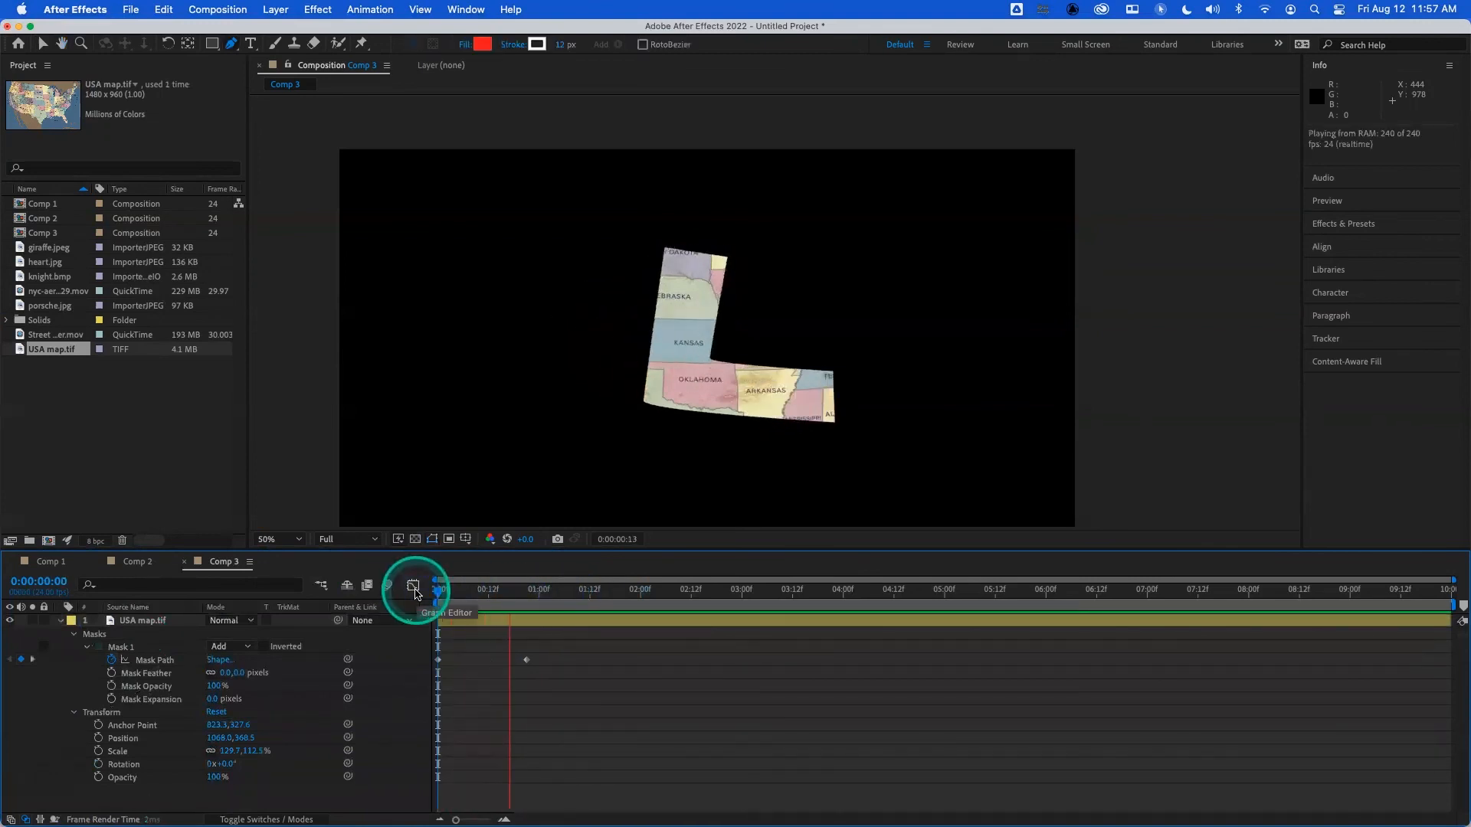
key("space")
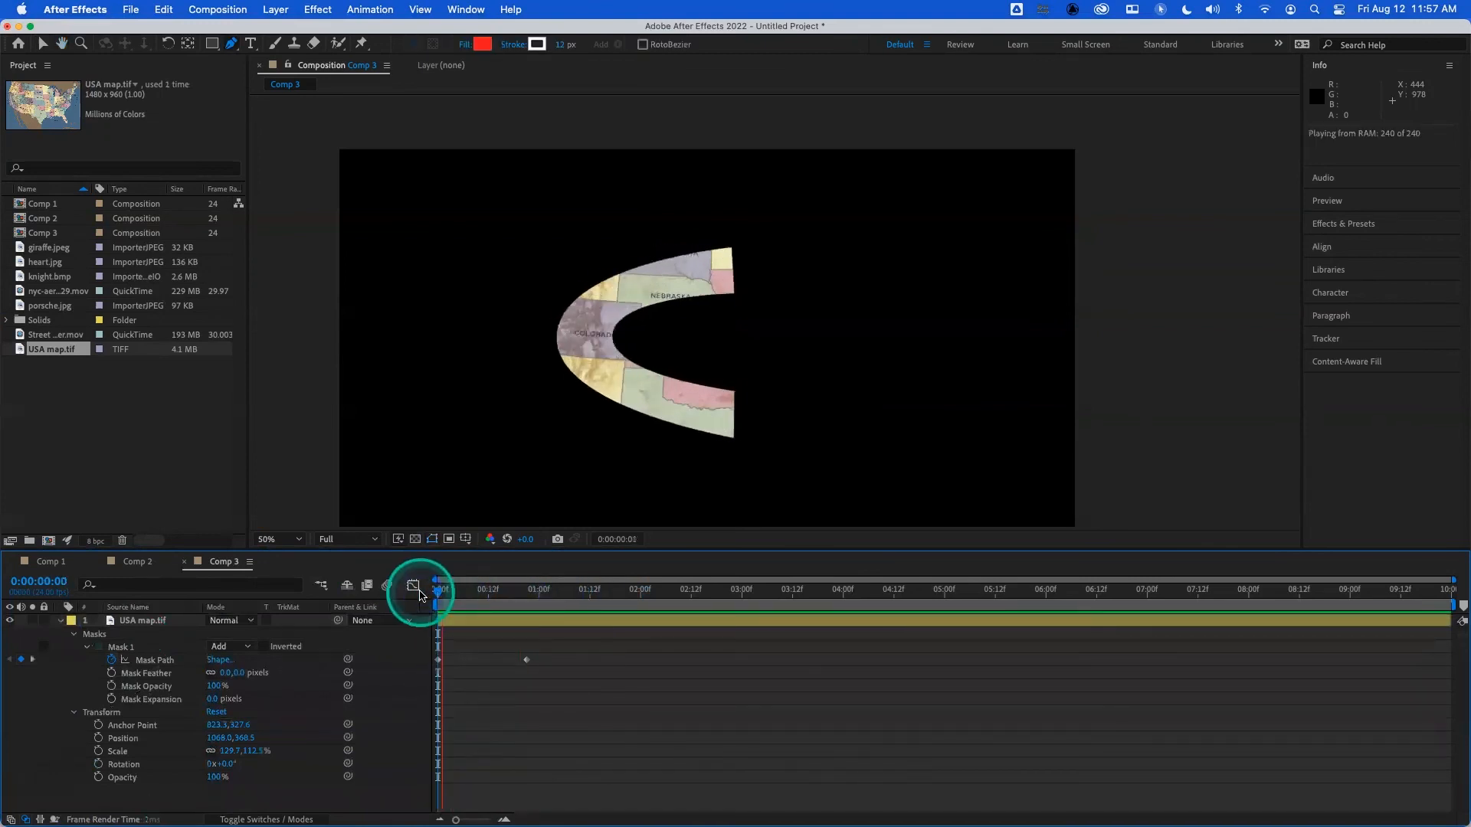
key("space")
left_click(458, 595)
mouse_move(459, 594)
left_mouse_down()
mouse_move(600, 594)
mouse_move(439, 594)
left_mouse_up()
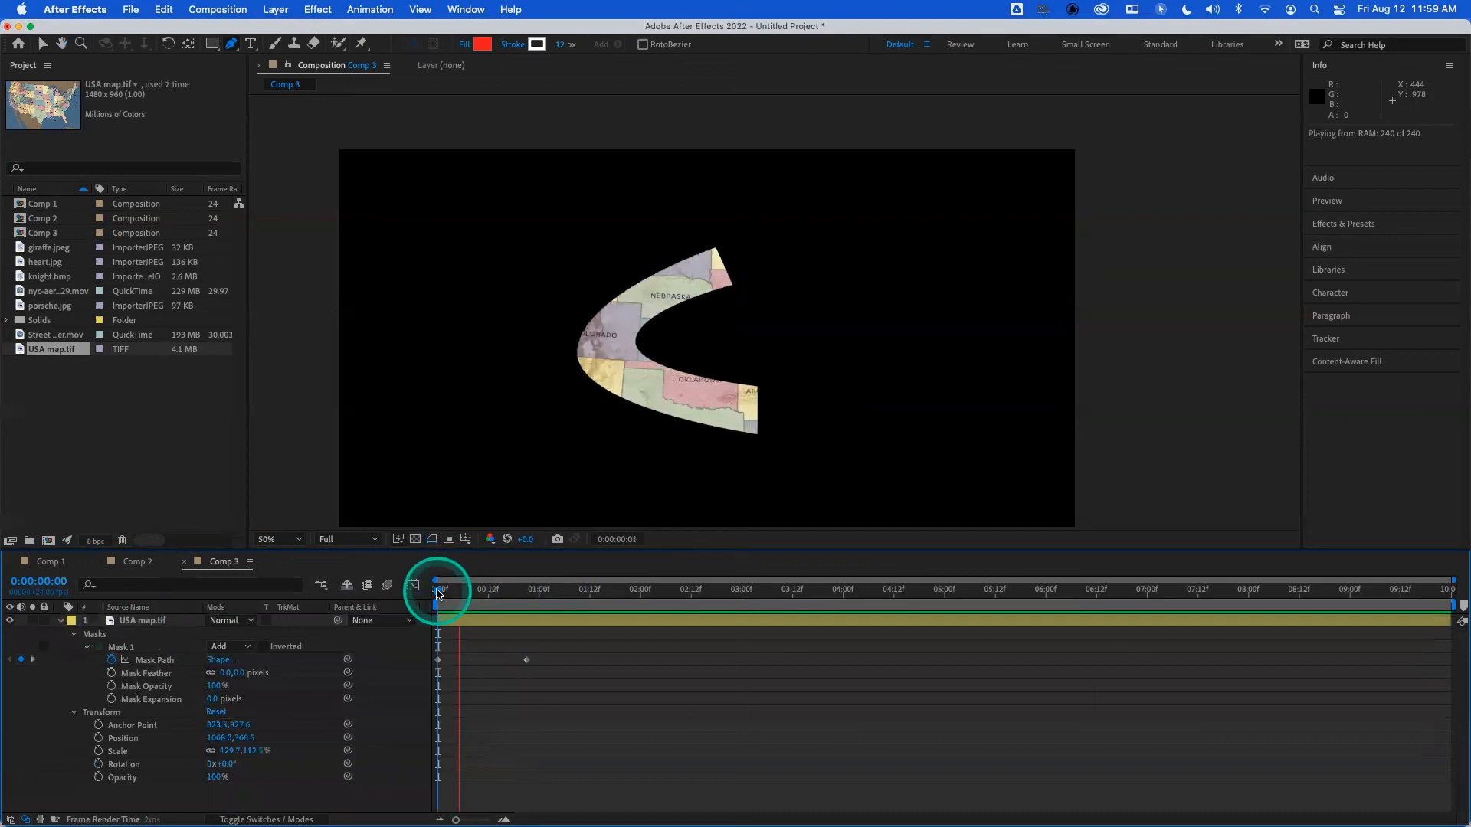
left_click_drag(449, 594, 384, 591)
- Set the mode of Mask 1 on the USA map layer to None
left_click(178, 623)
left_click(153, 620)
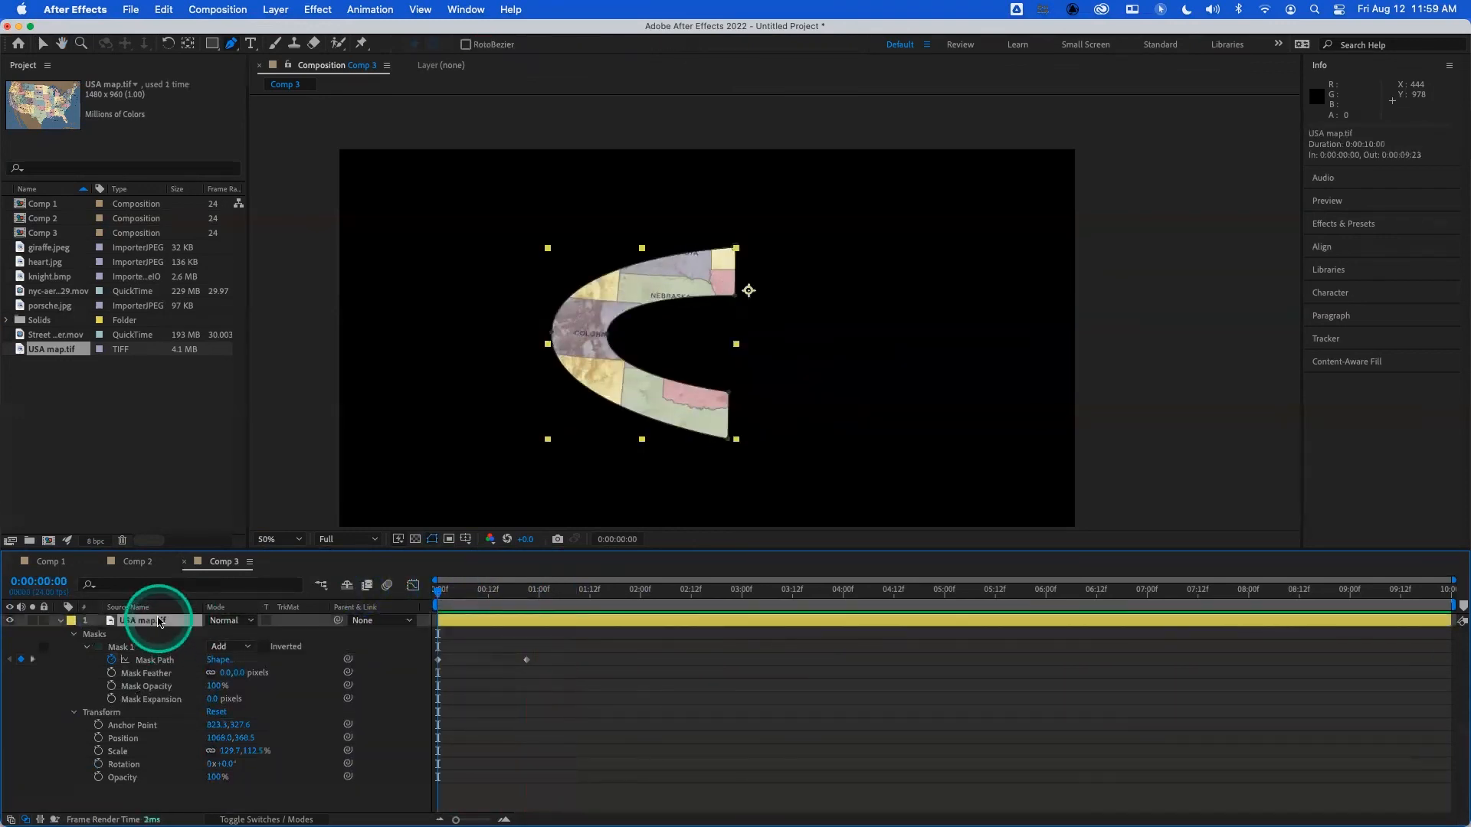
left_click(233, 646)
left_click(247, 664)
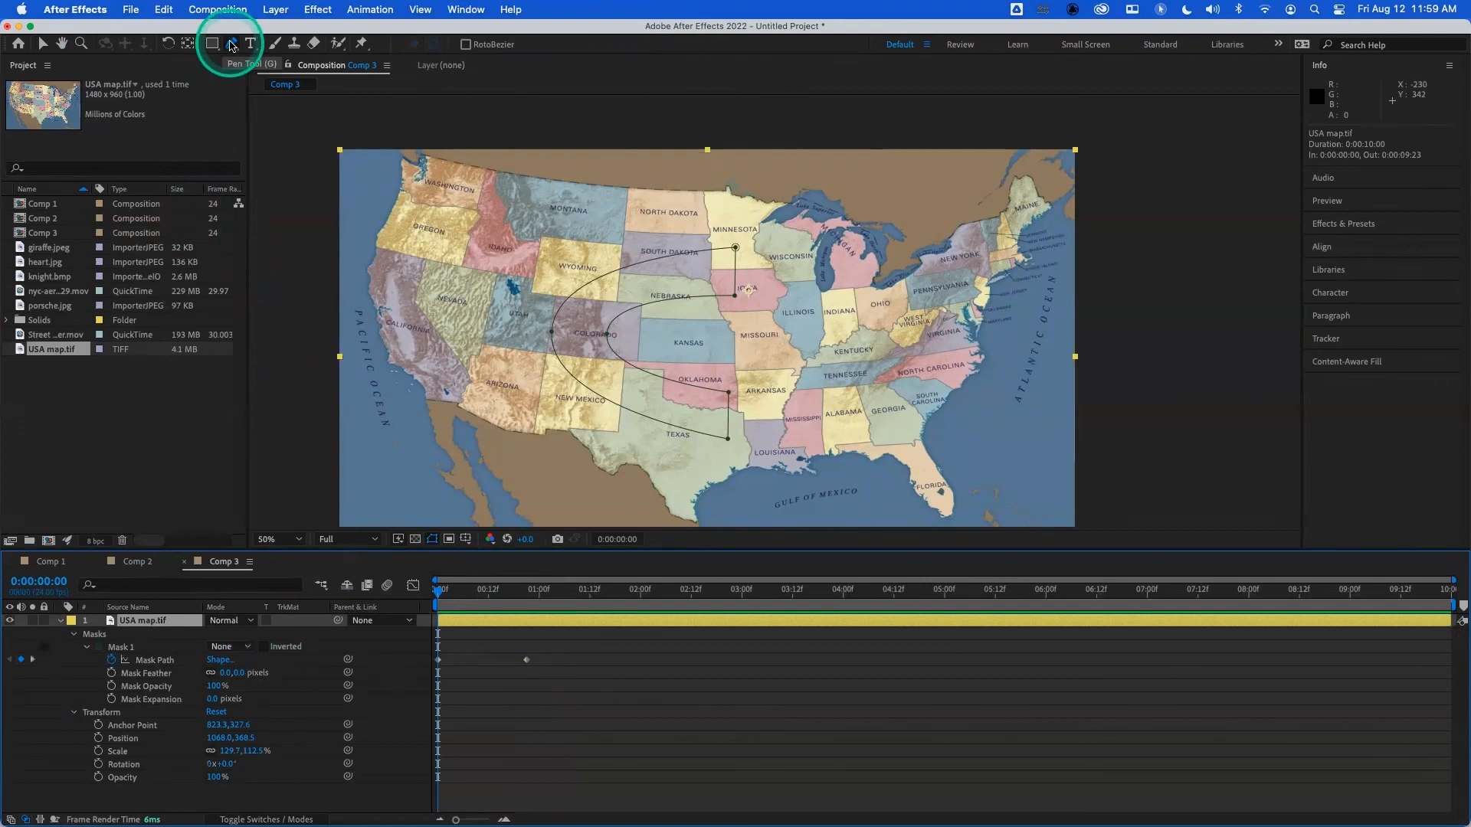
- Draw a closed V-shaped mask with six straight-edged vertices on the USA map layer using the Pen tool, from Wyoming past southern Texas to Michigan
left_click(231, 46)
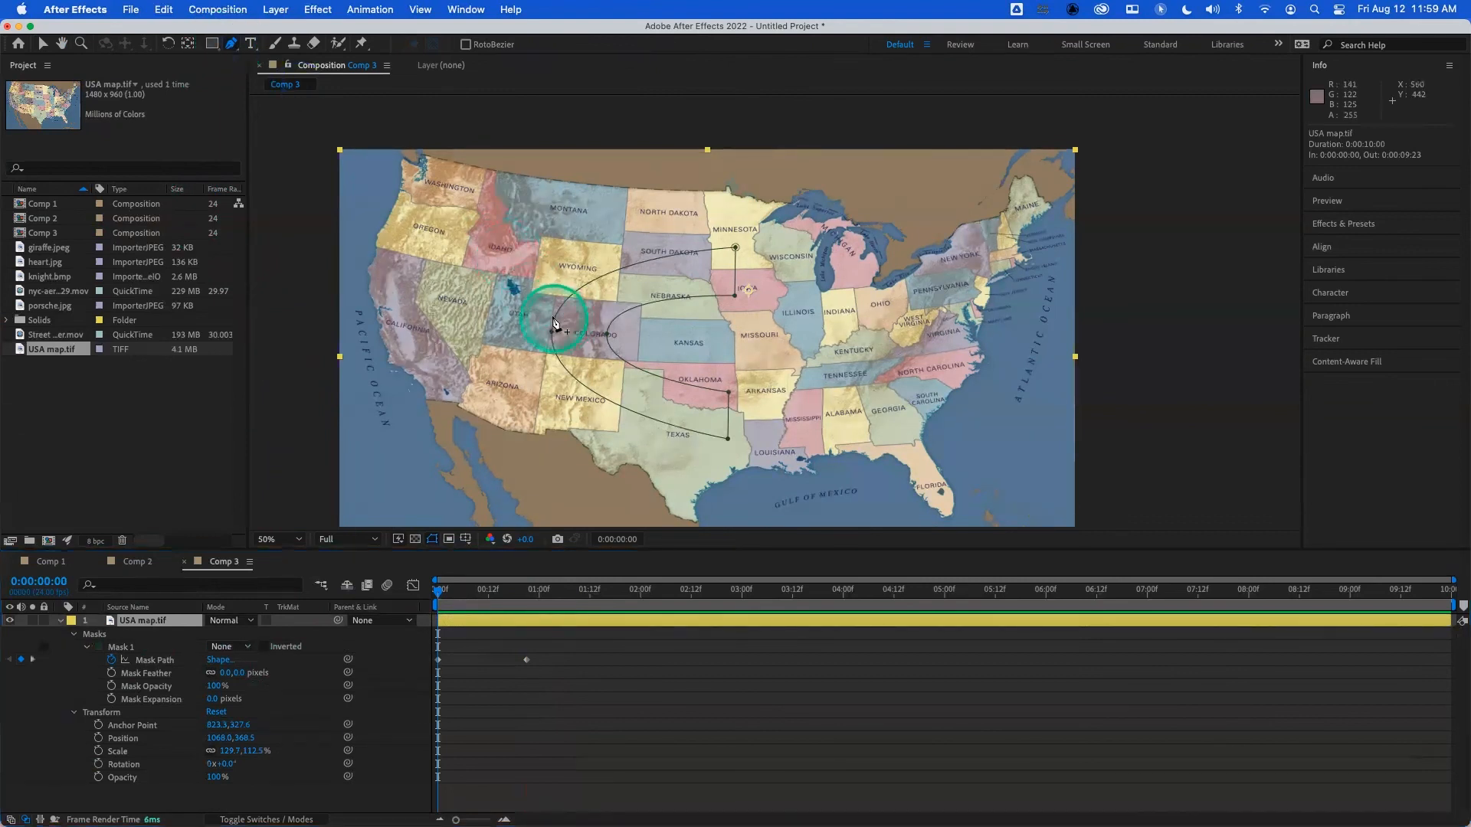
left_click(545, 237)
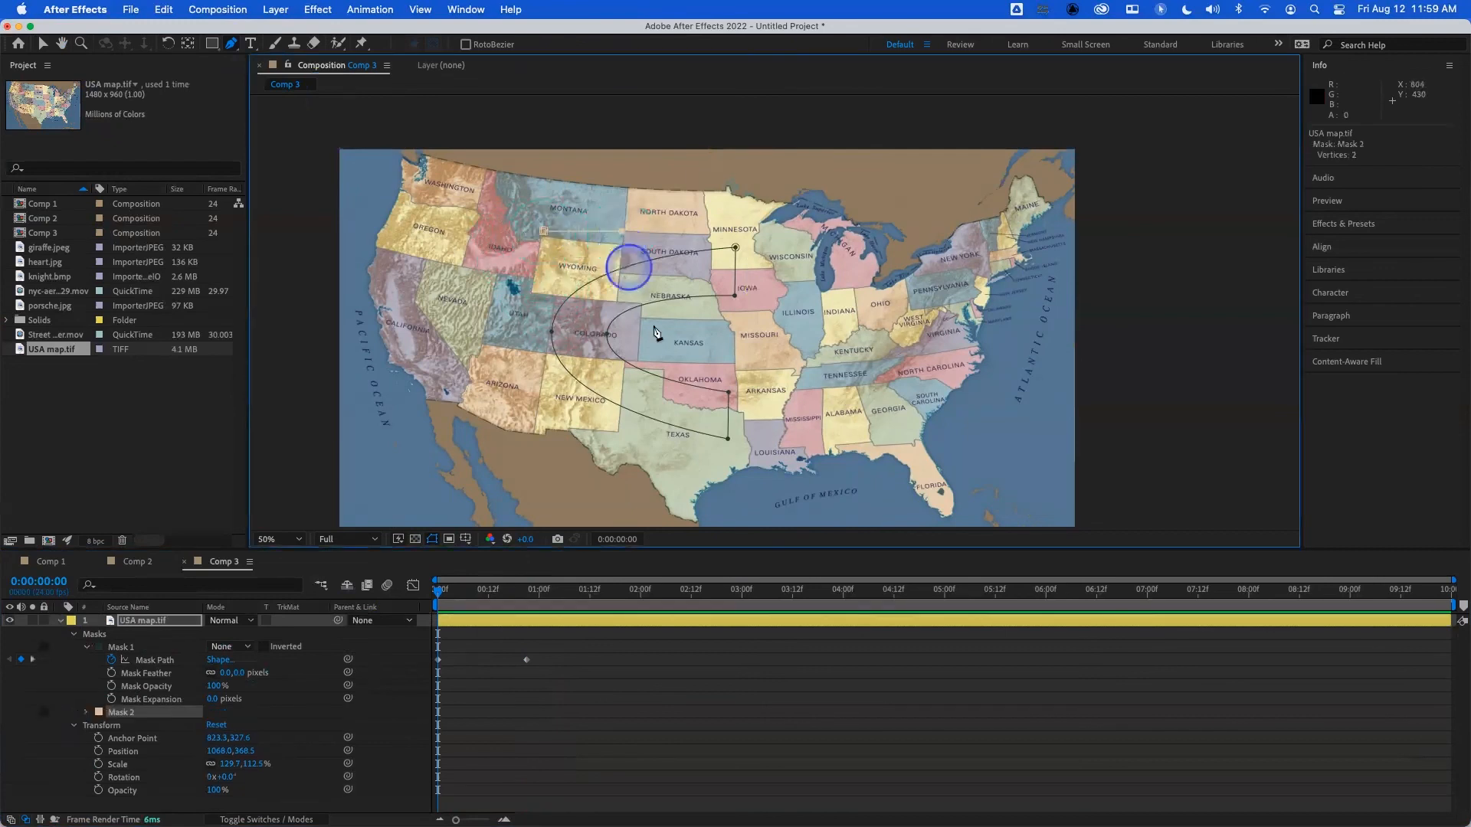
left_click(712, 425)
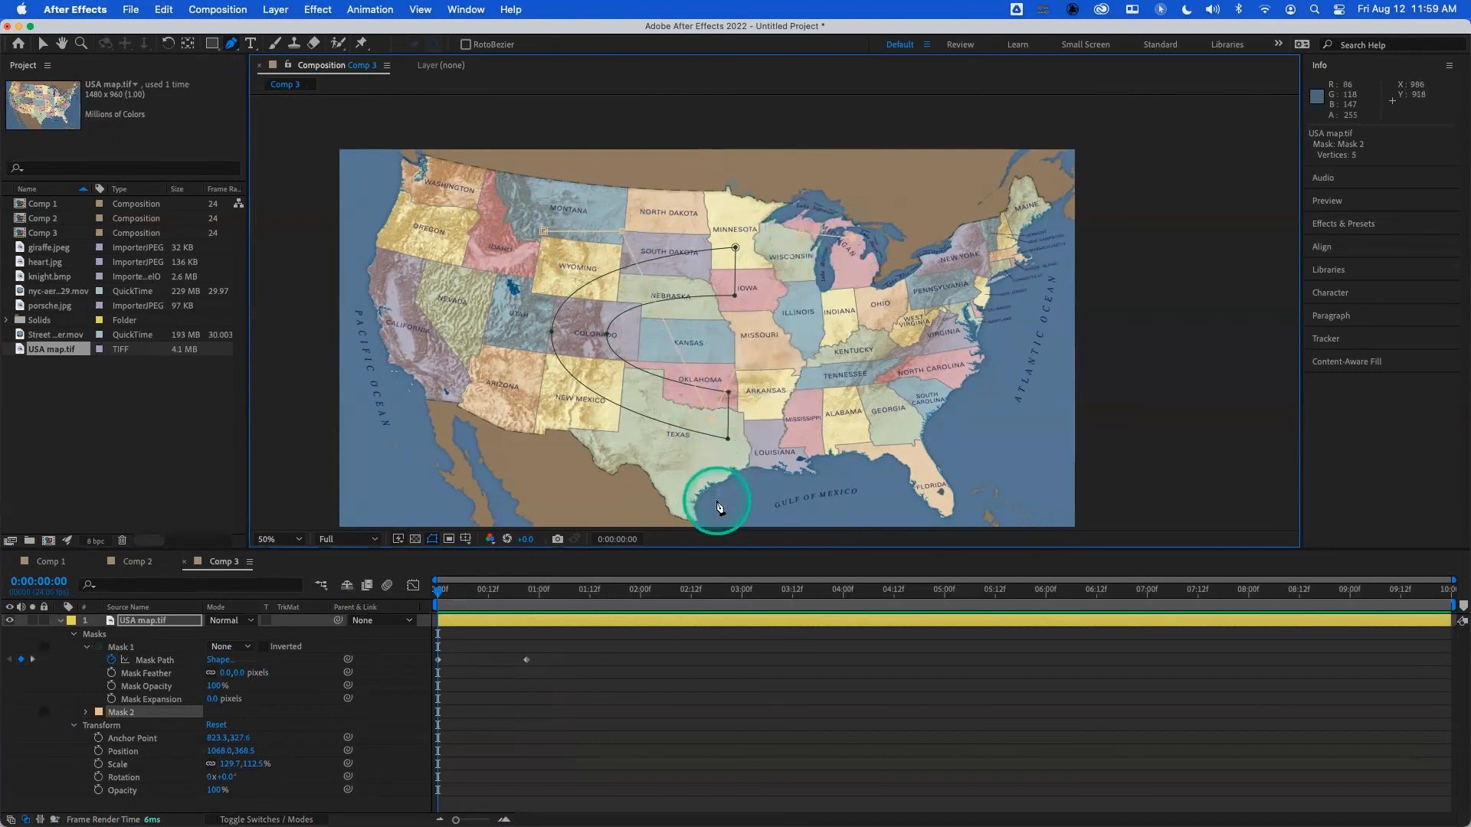
left_click(543, 232)
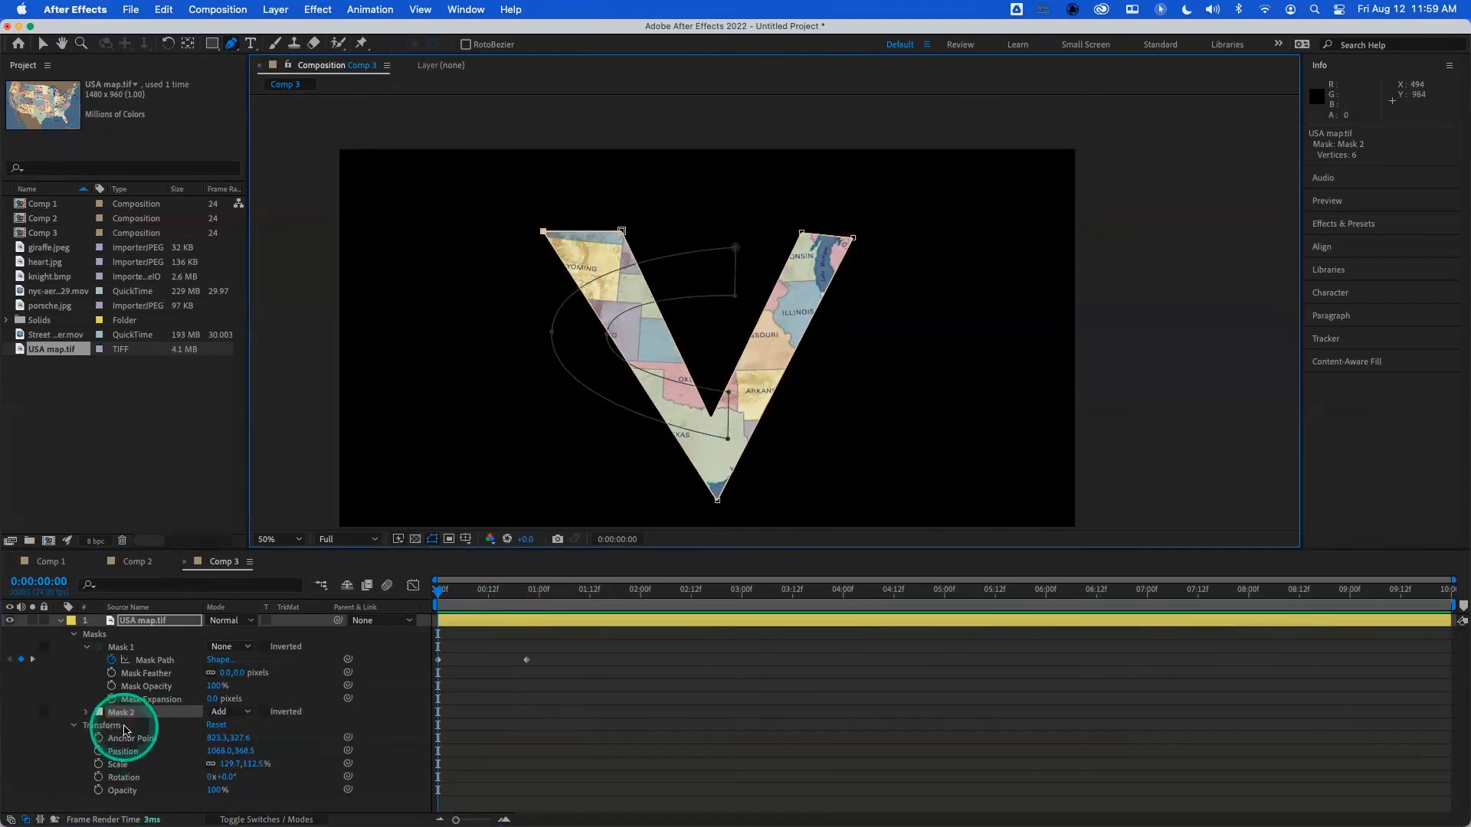
- Enable Mask Path keyframing for the V-shaped mask, and copy its keyframe into Mask 1's Mask Path at 0:00:02:01
key("m")
left_click(111, 673)
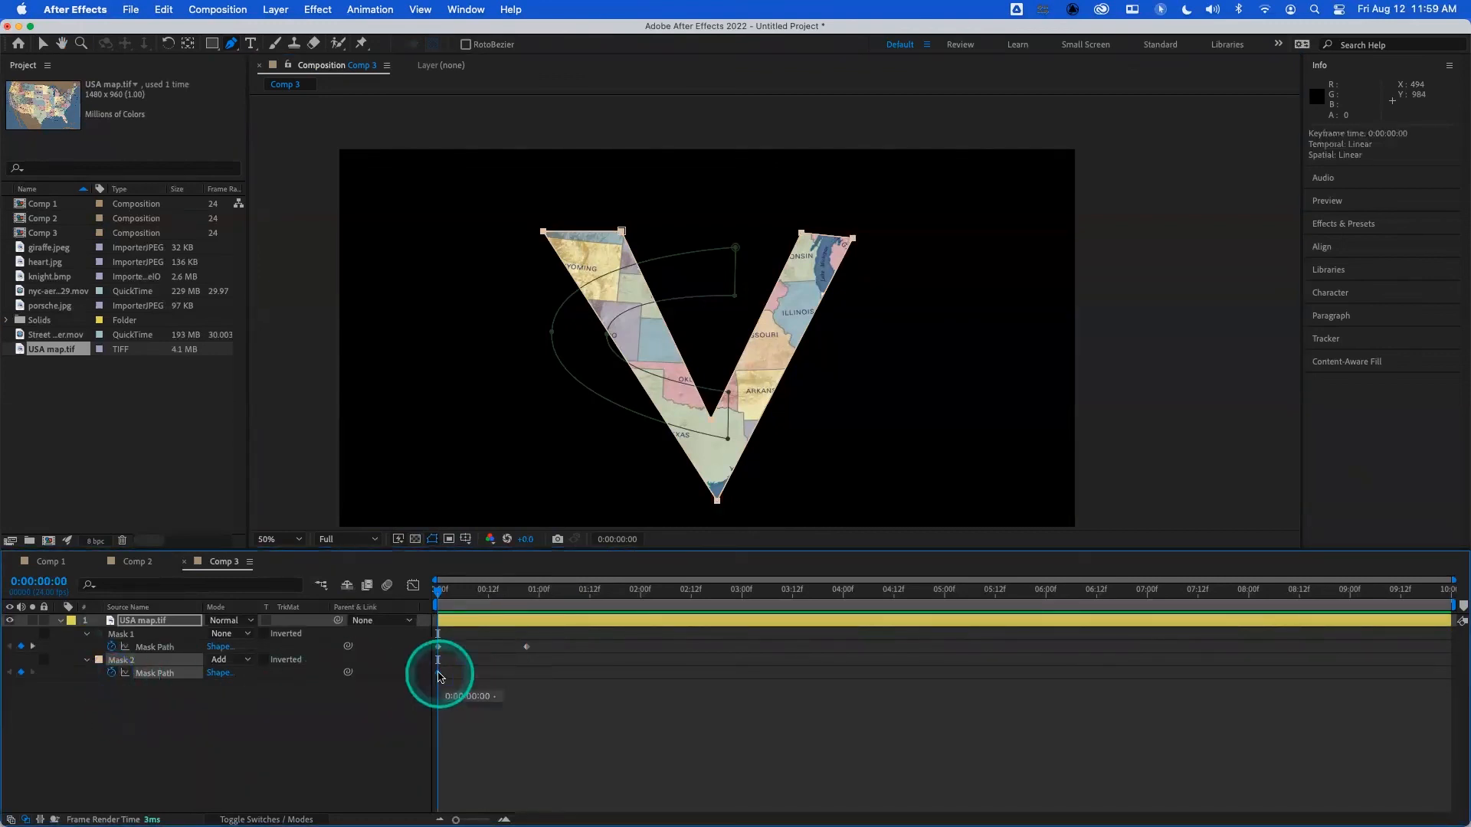
left_click(155, 647)
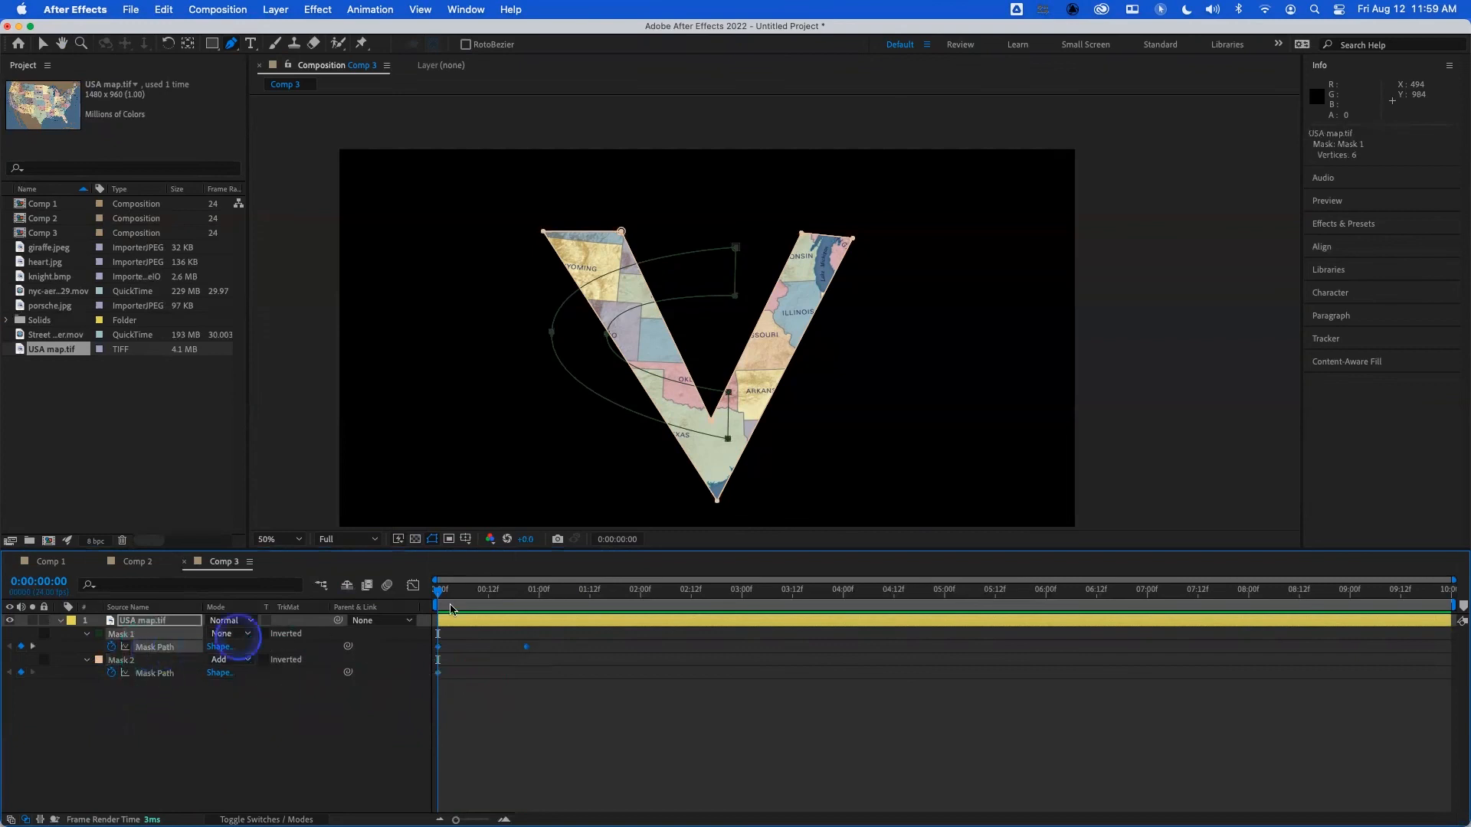
left_click(645, 593)
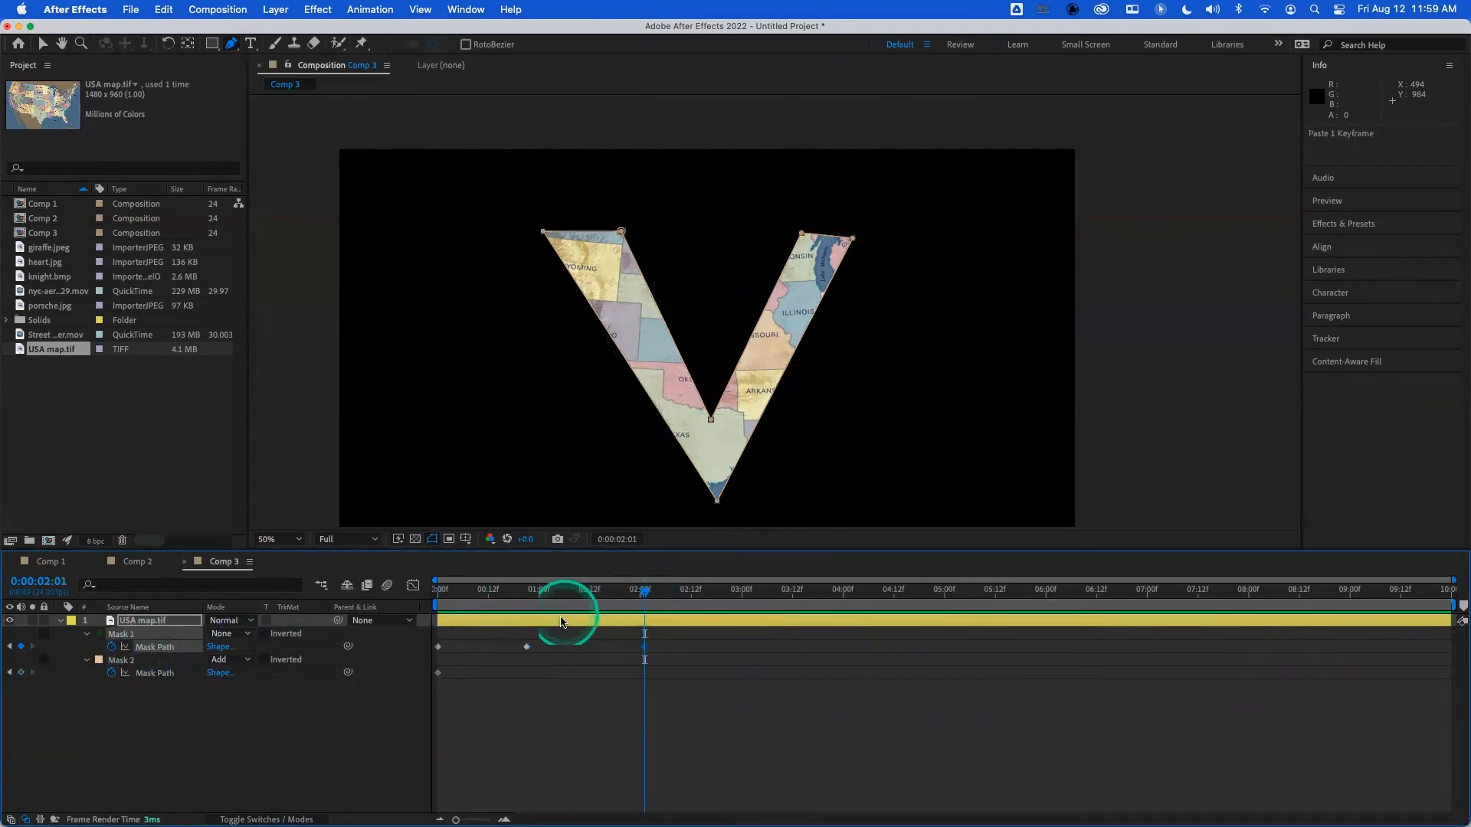
- Delete Mask 2 from the USA map layer and set the mode of Mask 1 to Add
left_click(119, 662)
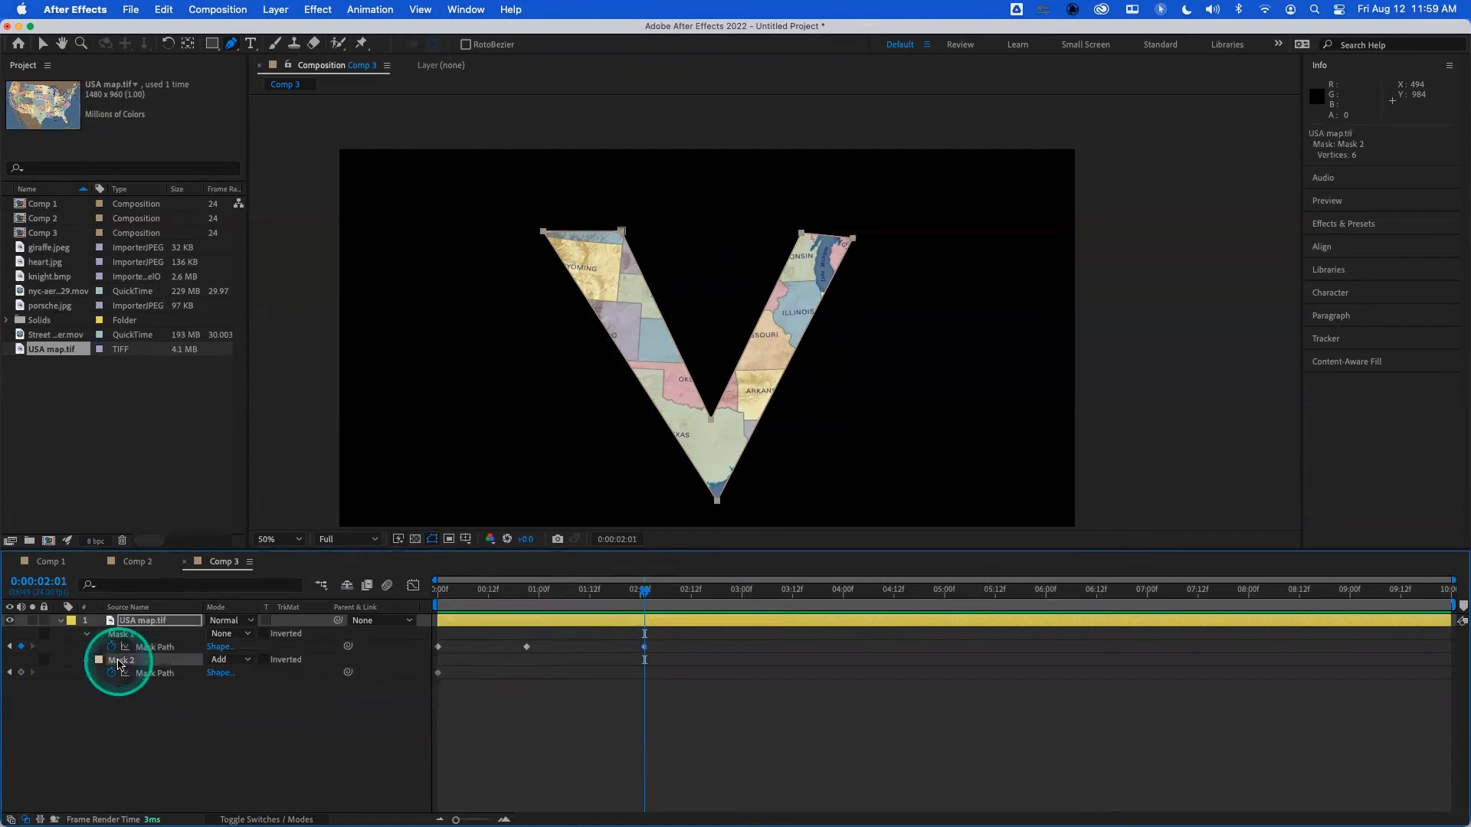
key("Delete")
left_click(232, 634)
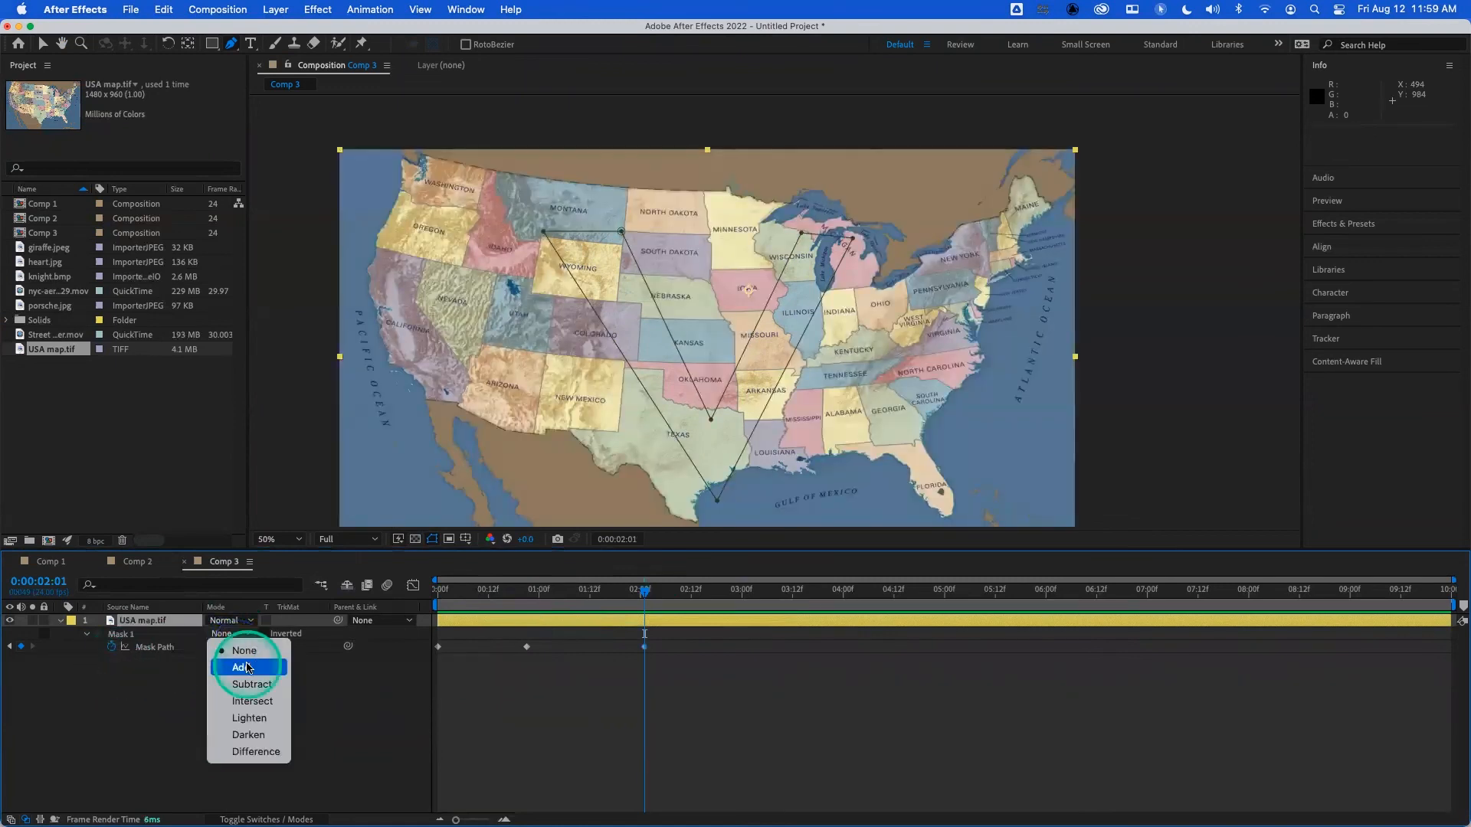
left_click(246, 668)
- Scrub from the start to 0:00:00:14 and change Mask 1's outline color to white (FFFFFF)
left_click(439, 592)
left_click_drag(434, 597, 496, 603)
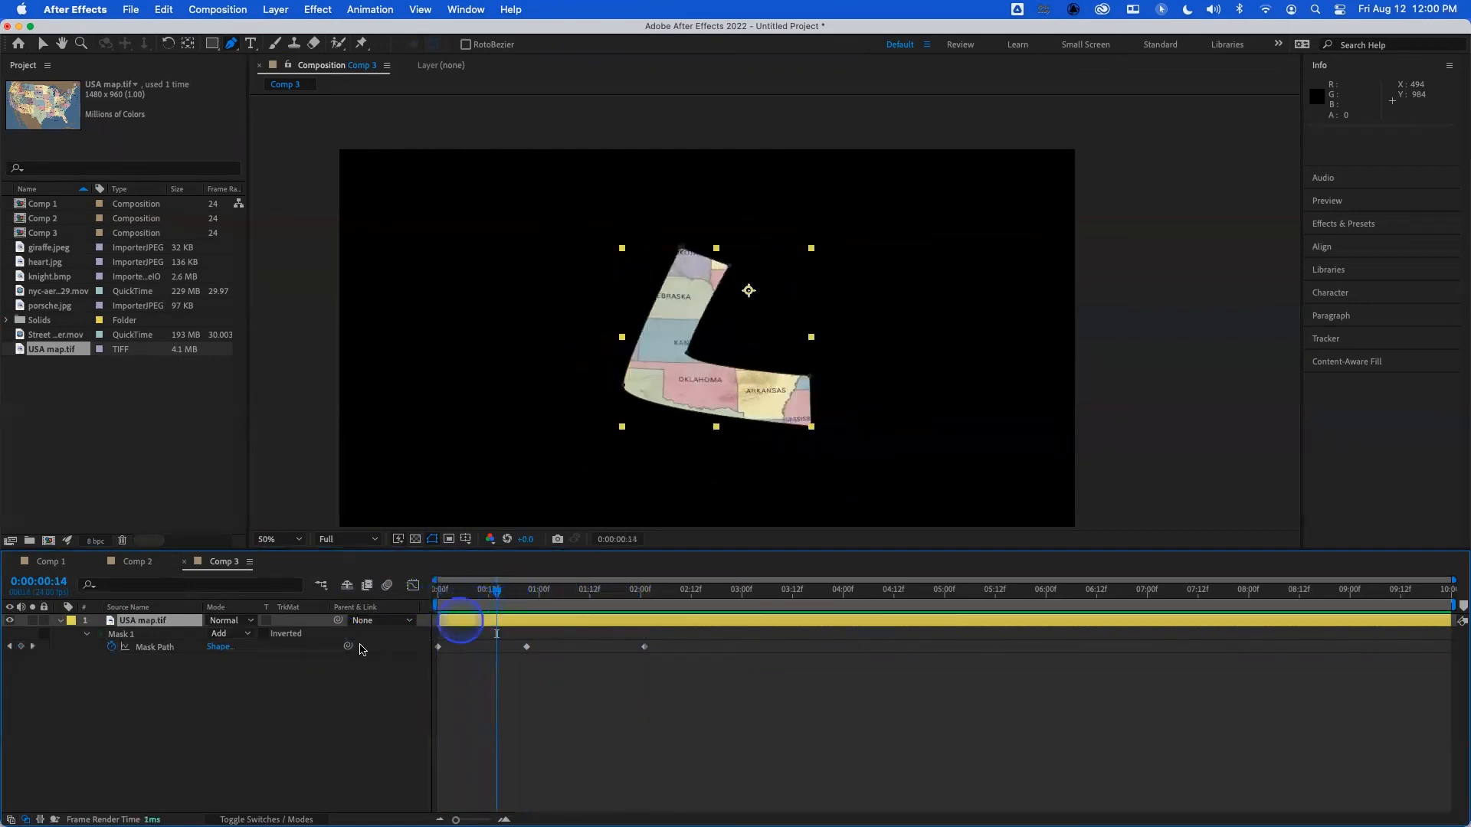
left_click(101, 634)
left_click_drag(525, 475, 491, 352)
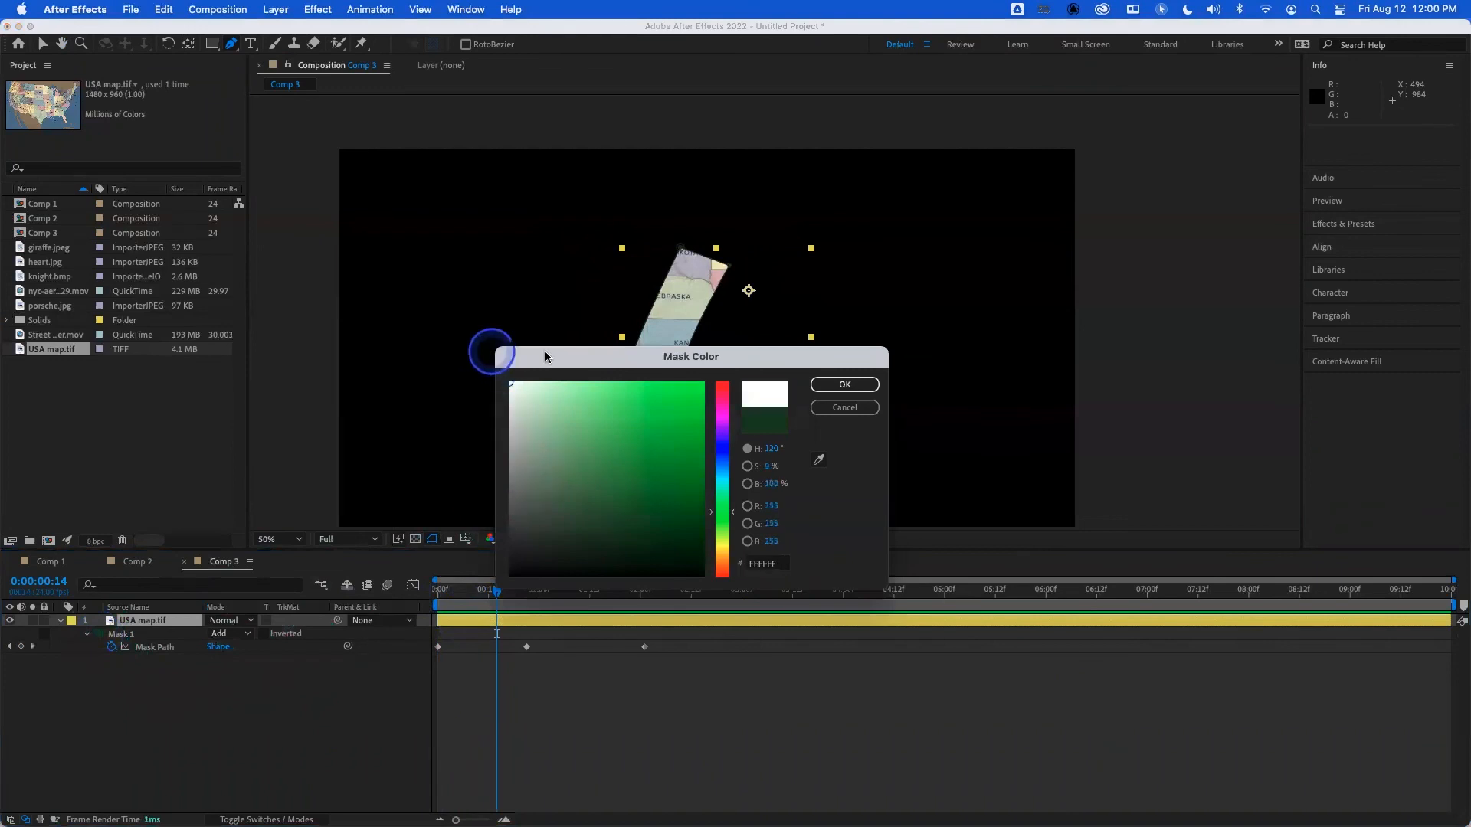
left_click(845, 384)
- Examine where Mask 1's first vertex sits on the C shape at 0:00:00:00 and on the L shape at 0:00:00:21
left_click_drag(508, 597, 434, 598)
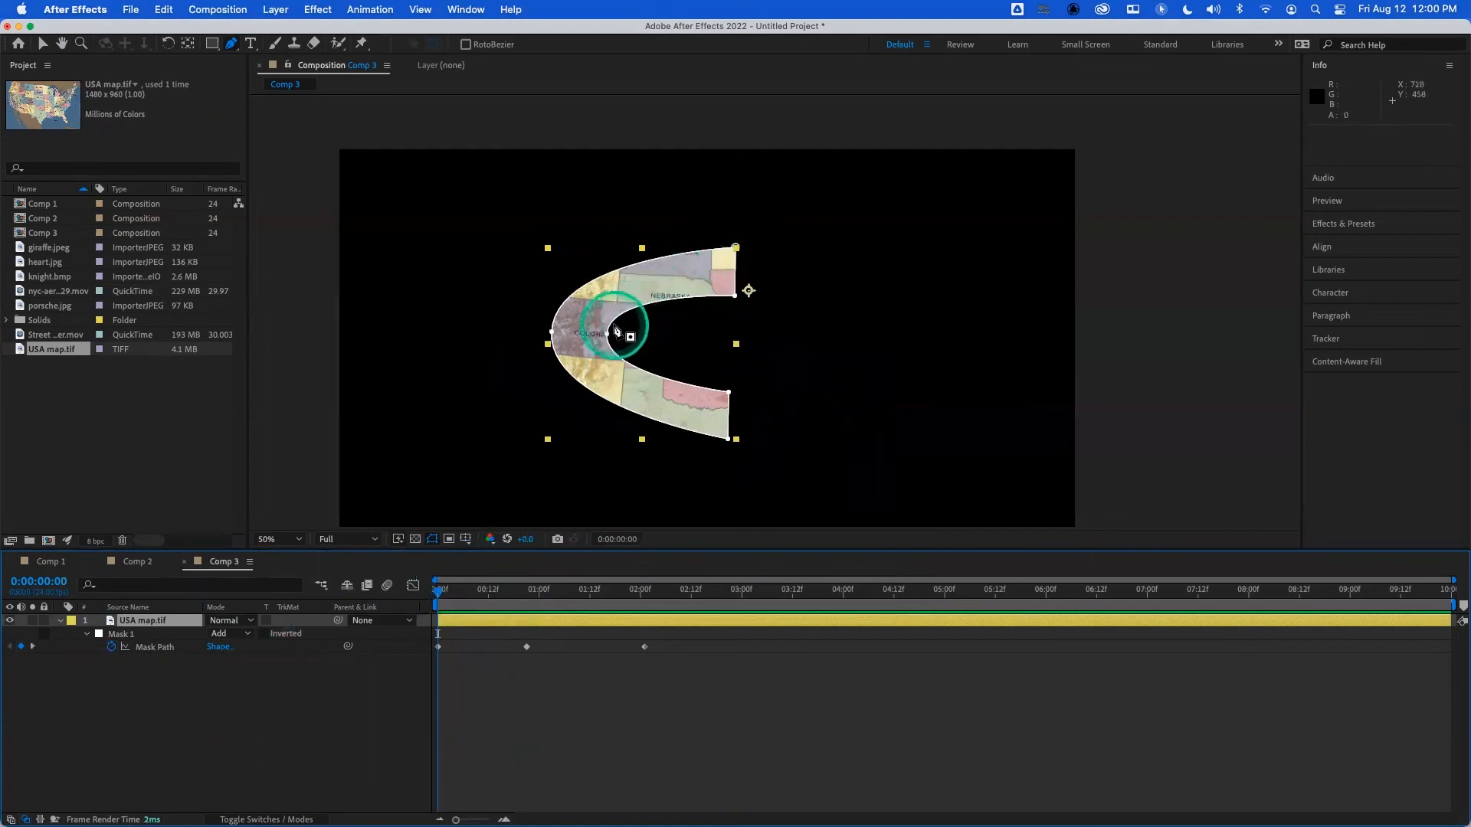
left_click(530, 591)
left_click_drag(530, 591, 438, 591)
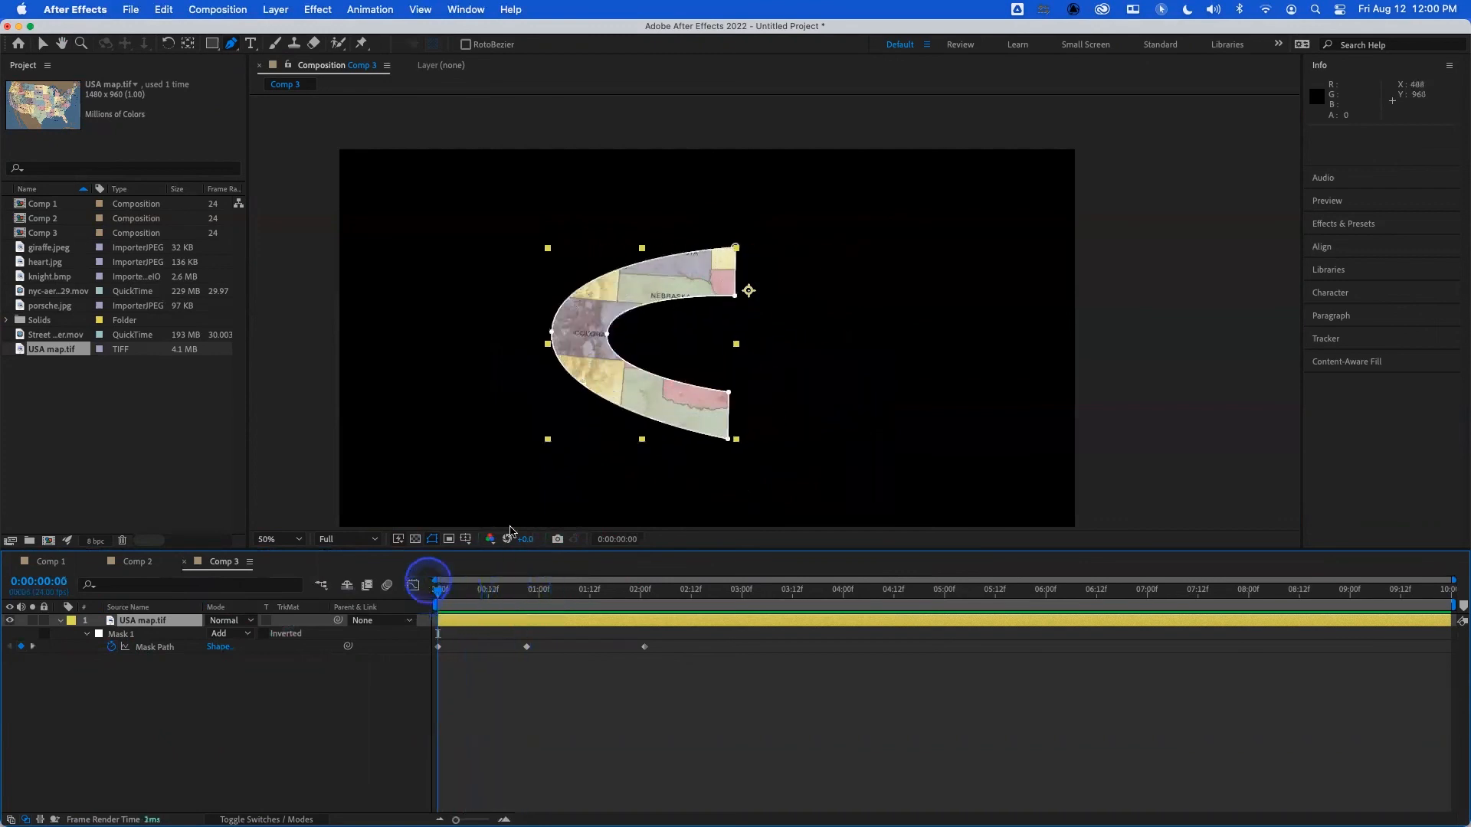
scroll(732, 325, "up", 2)
scroll(728, 329, "up", 2)
scroll(724, 325, "down", 2)
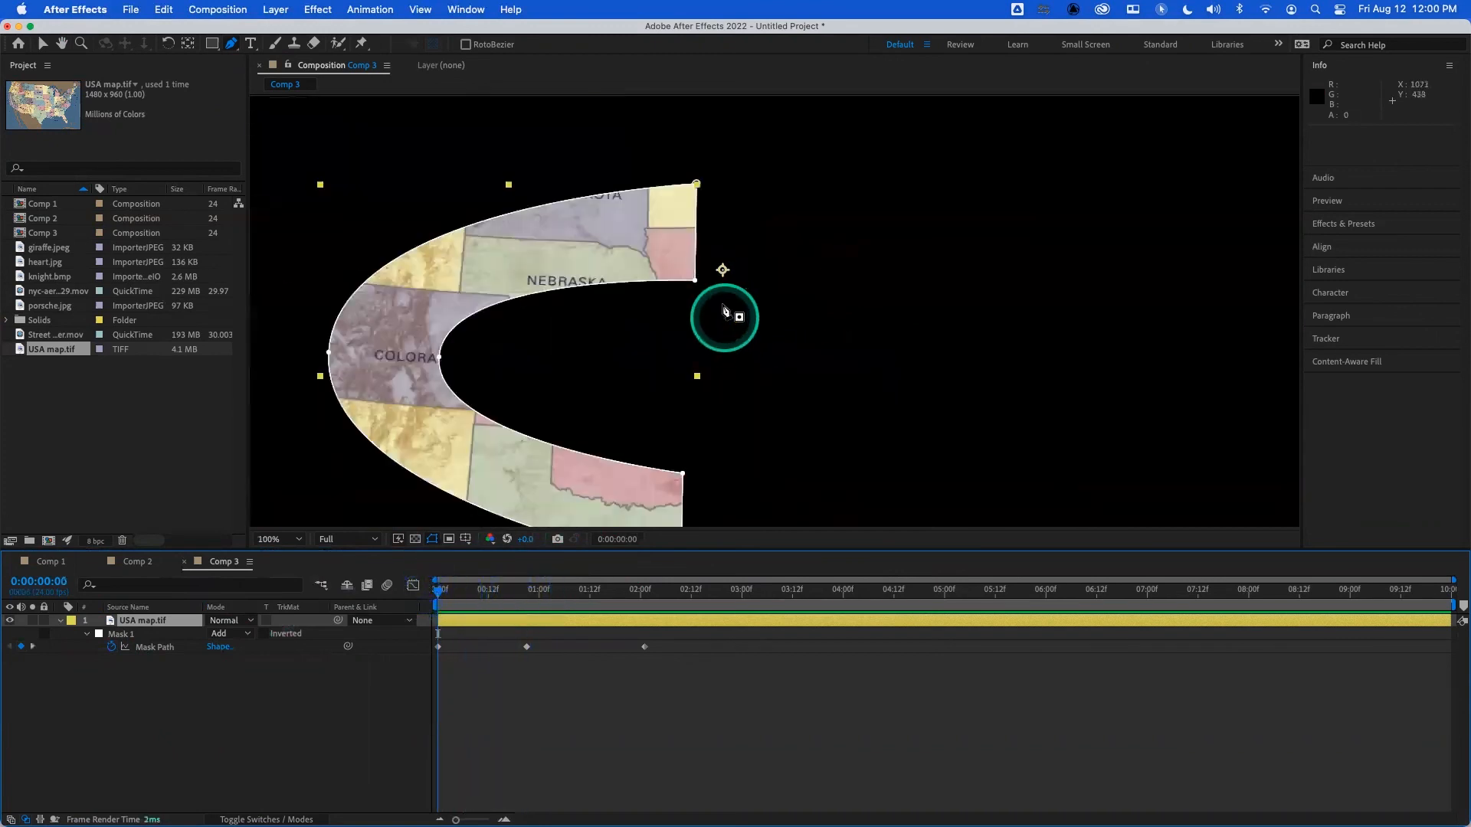
left_click_drag(697, 198, 707, 188)
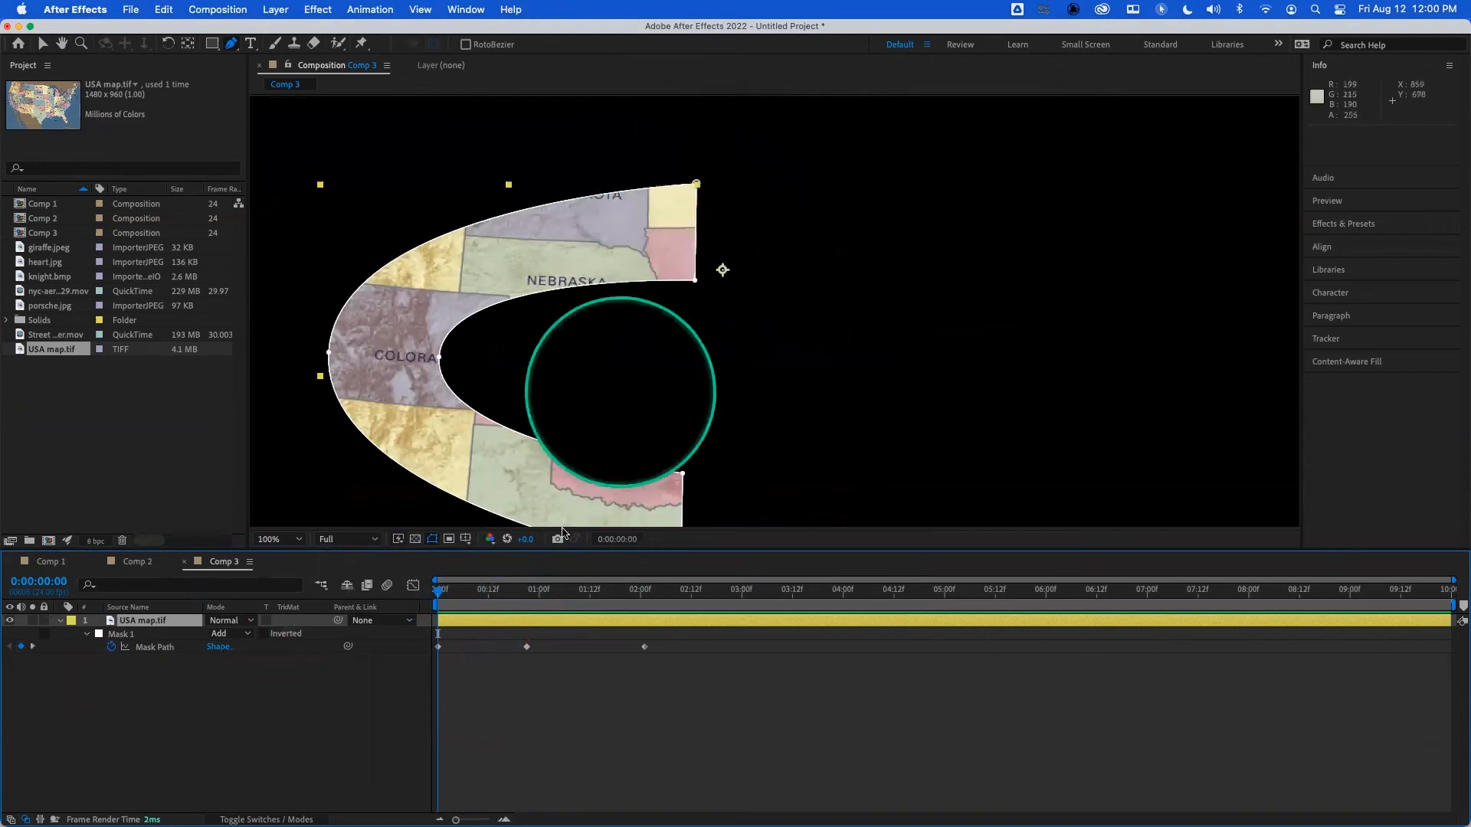
left_click(528, 595)
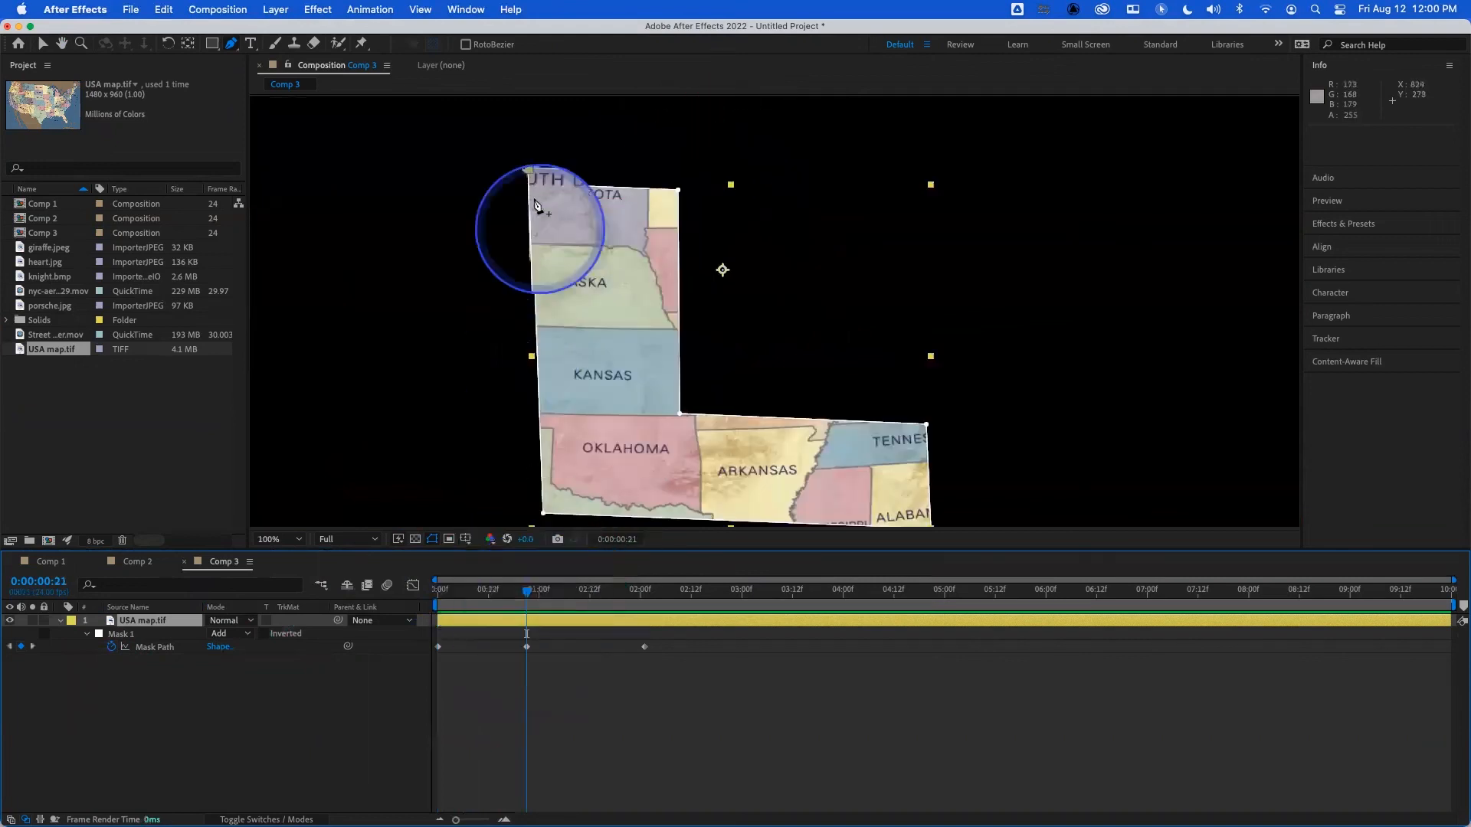
- Set the V's outer top-left corner as Mask 1's first vertex at 0:00:02:00, and delete the extra Mask Path keyframe at 0:00:02:01
left_click(642, 591)
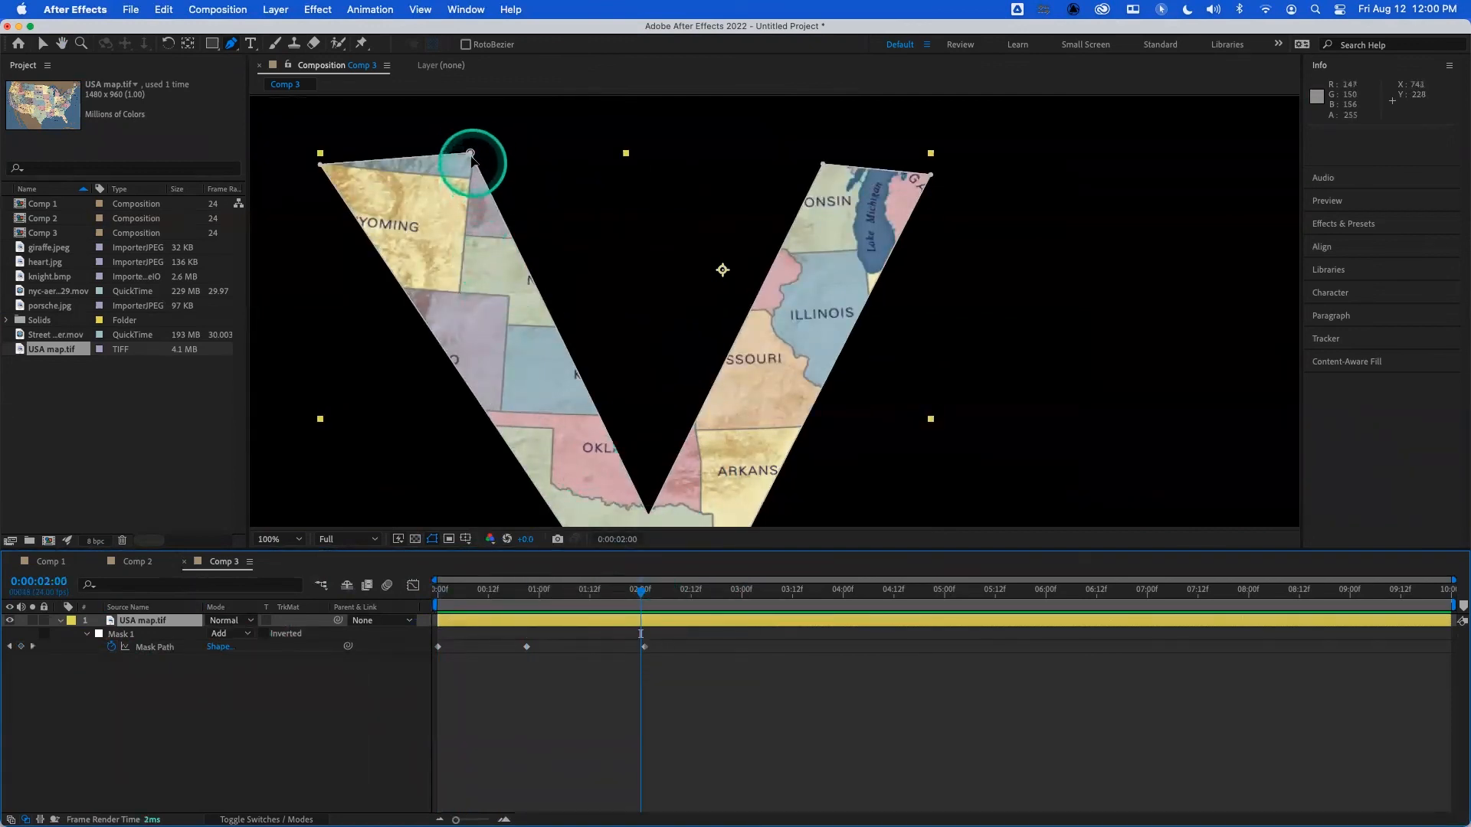
right_click(318, 165)
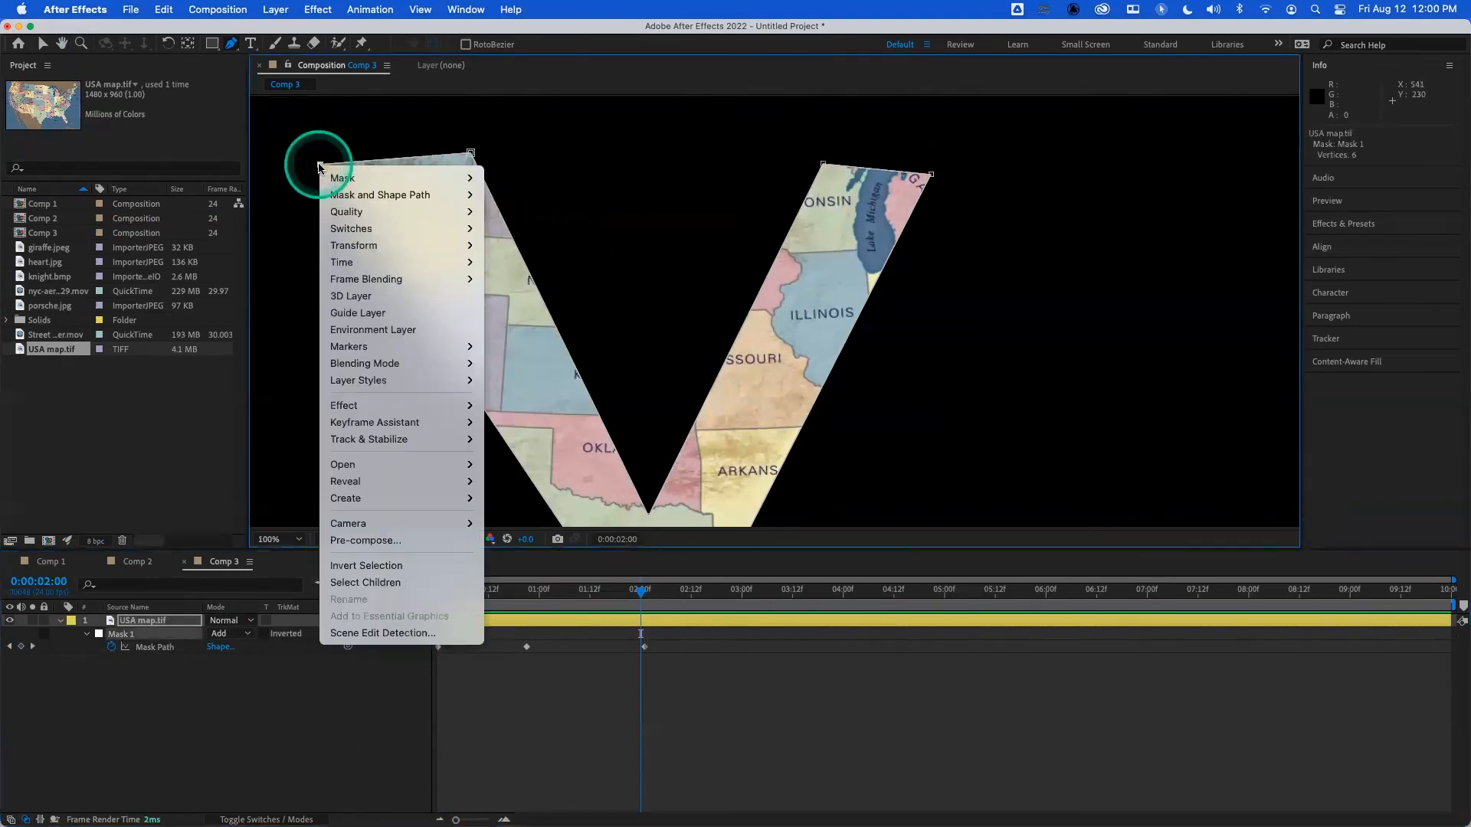
mouse_move(377, 194)
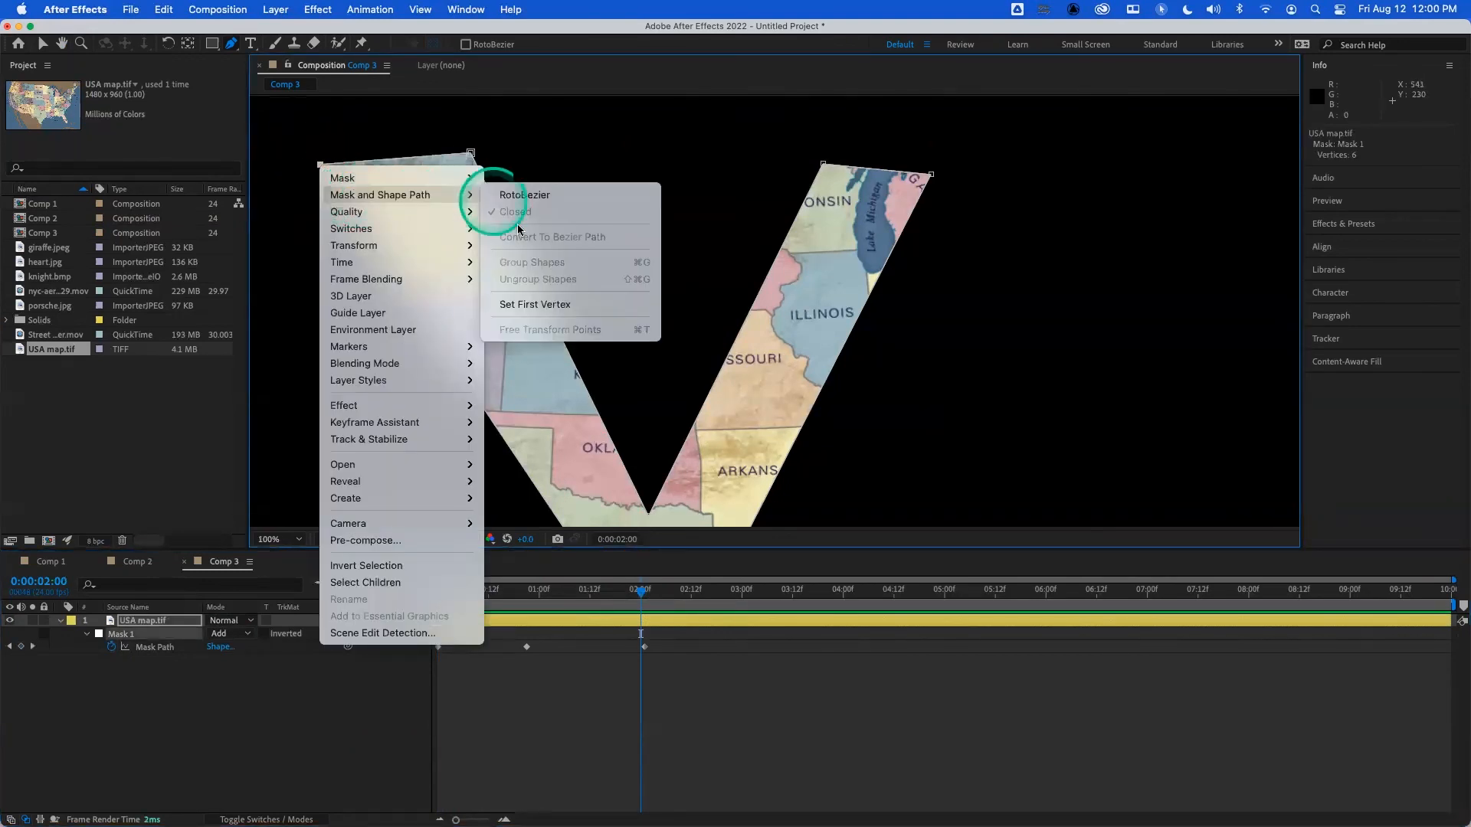
left_click(557, 306)
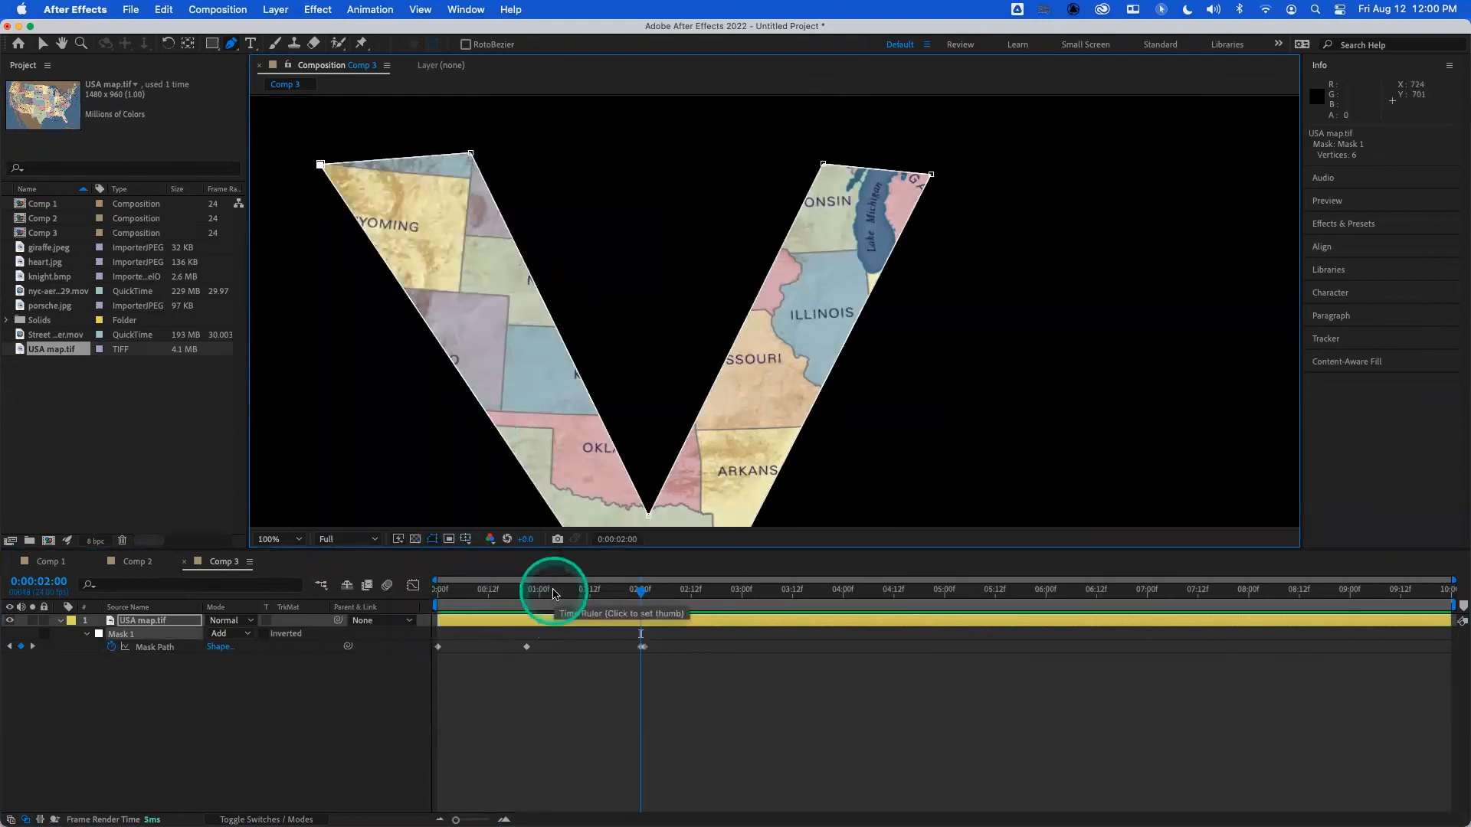
left_click(641, 635)
- Preview the mask morphing from C through L to V several times from the start, and return to 0:00:00:00
left_click_drag(622, 607, 437, 592)
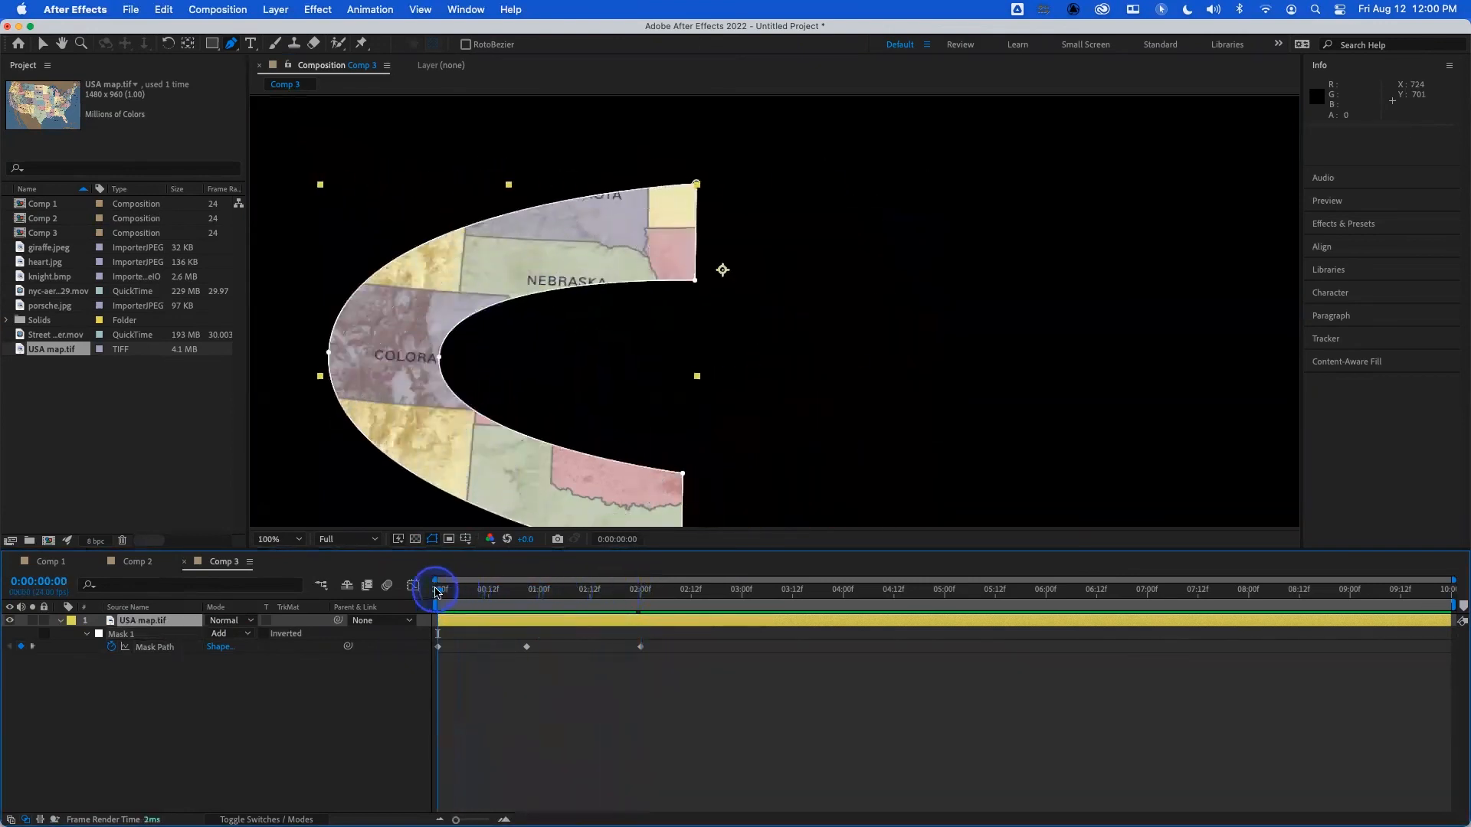
key("space")
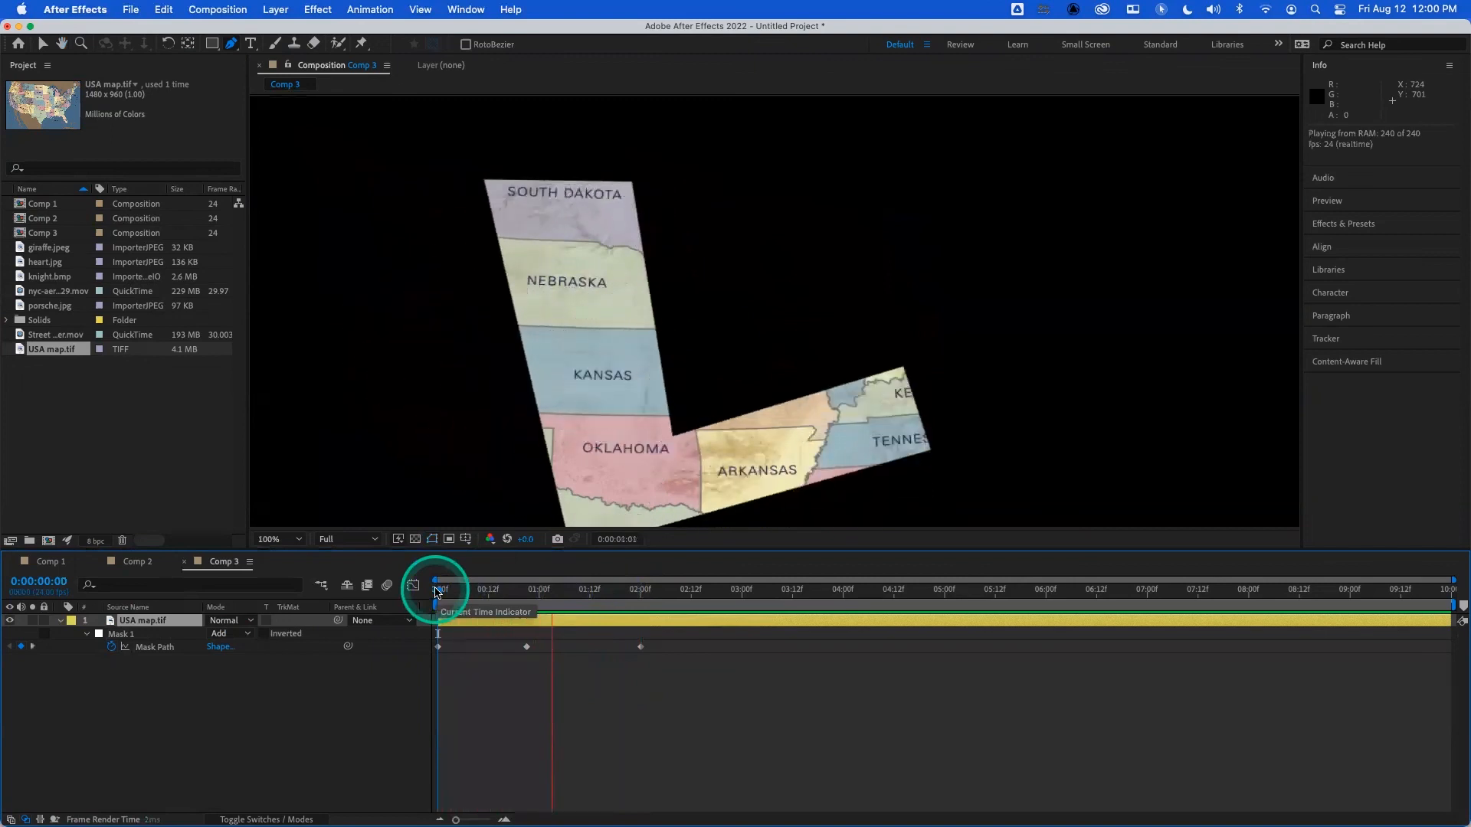
key("space")
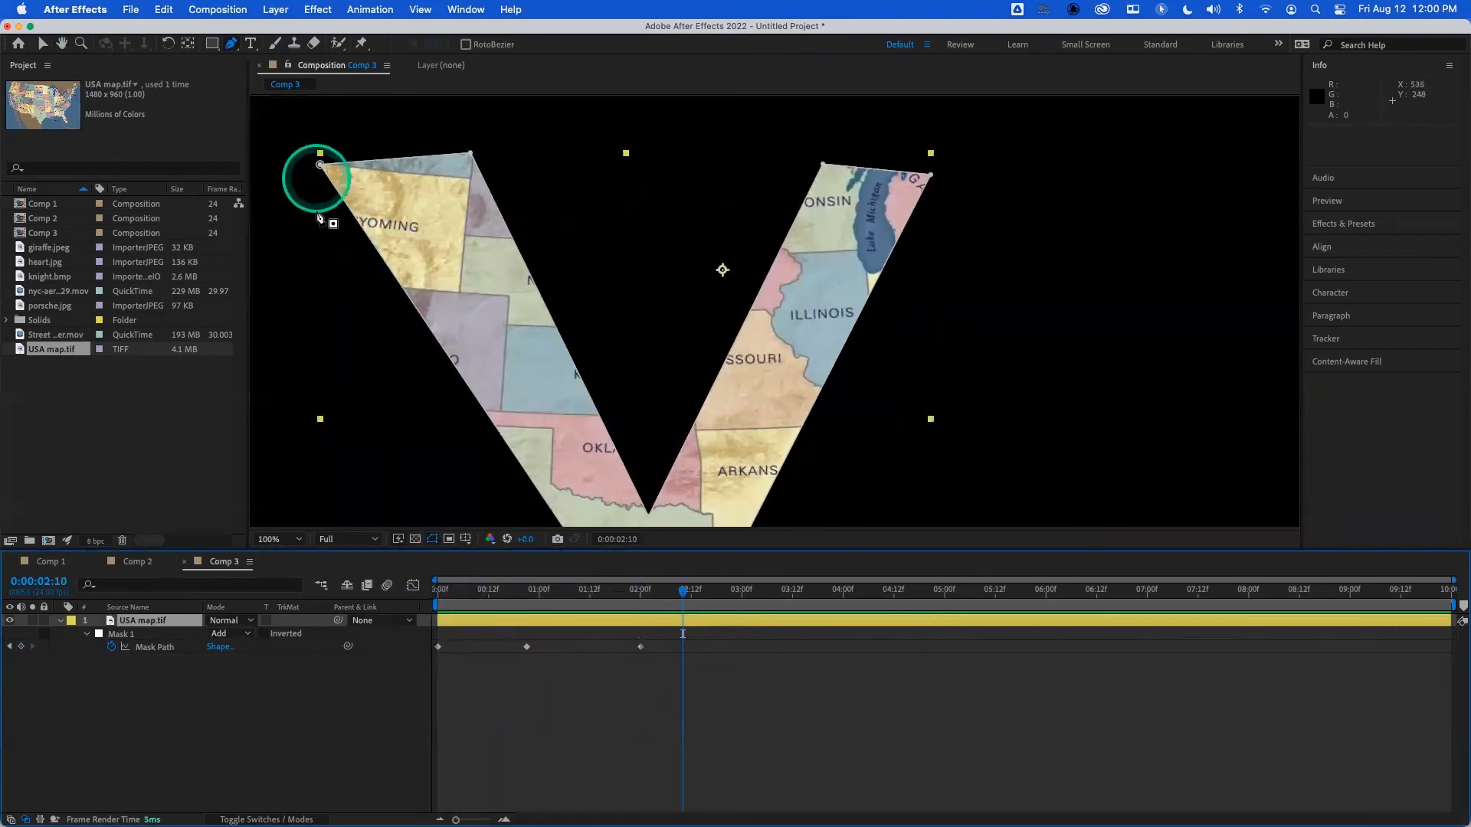
key("Home")
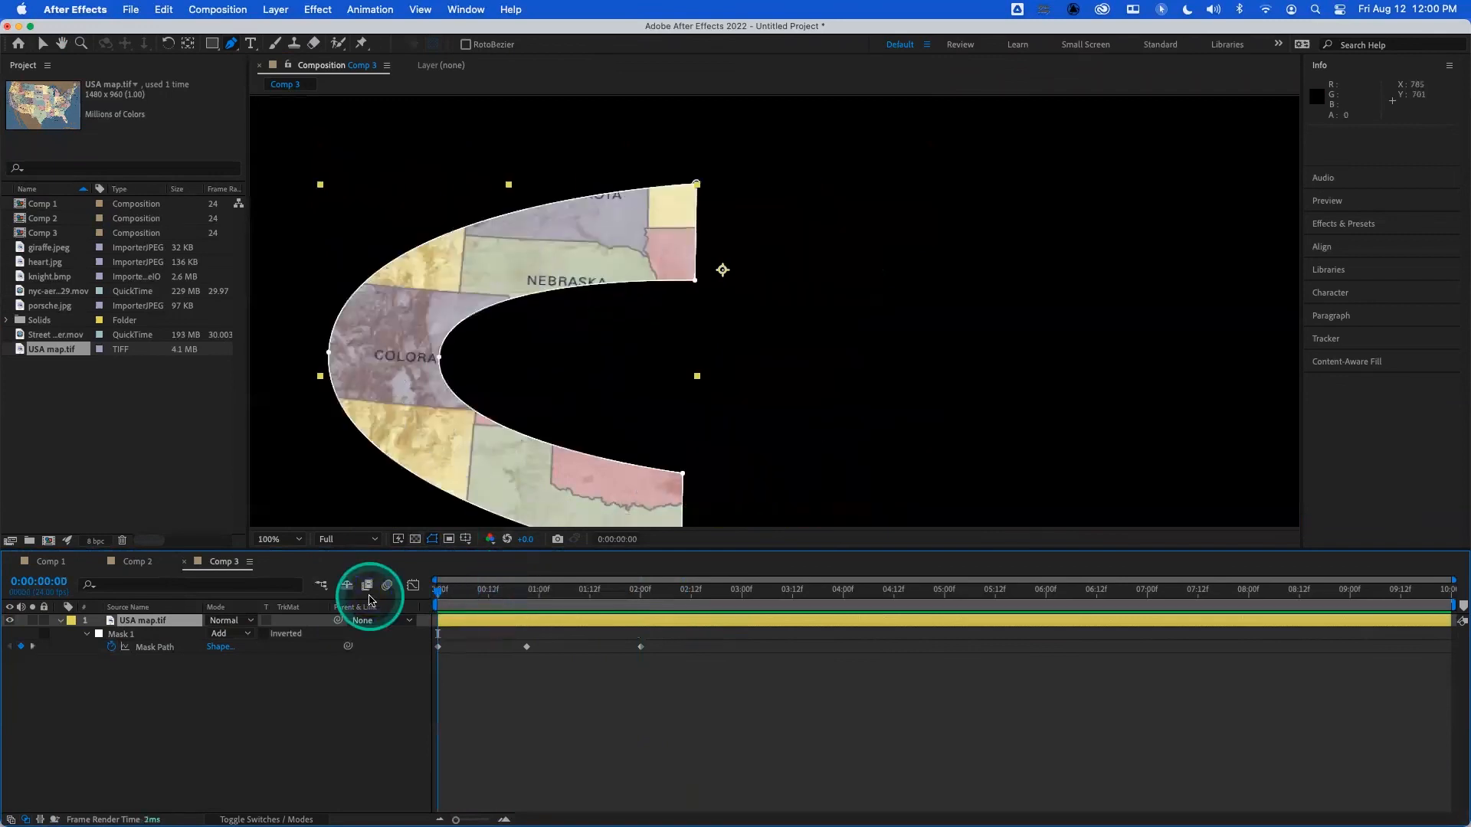
key("space")
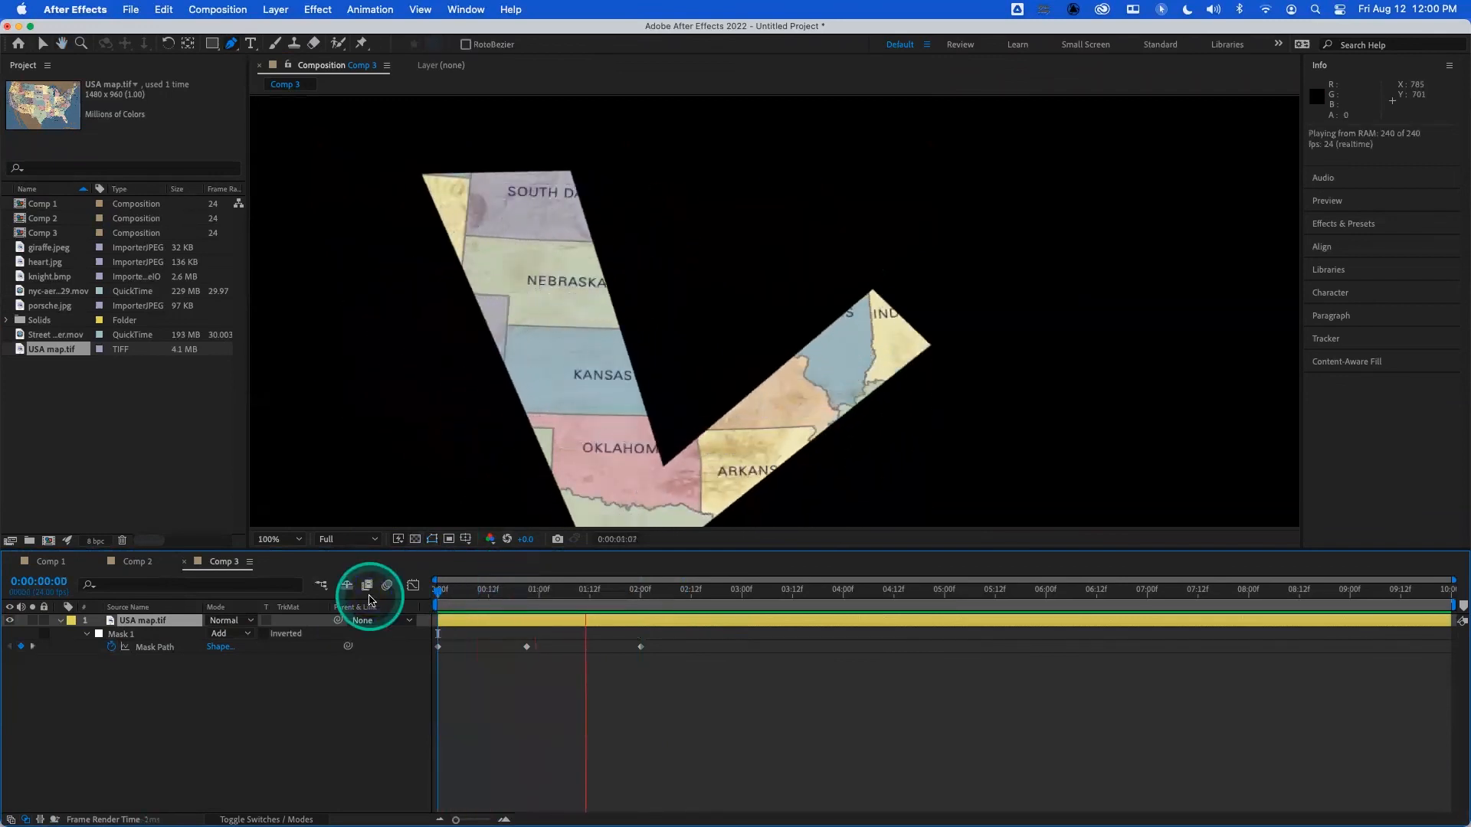
key("space")
left_click(446, 589)
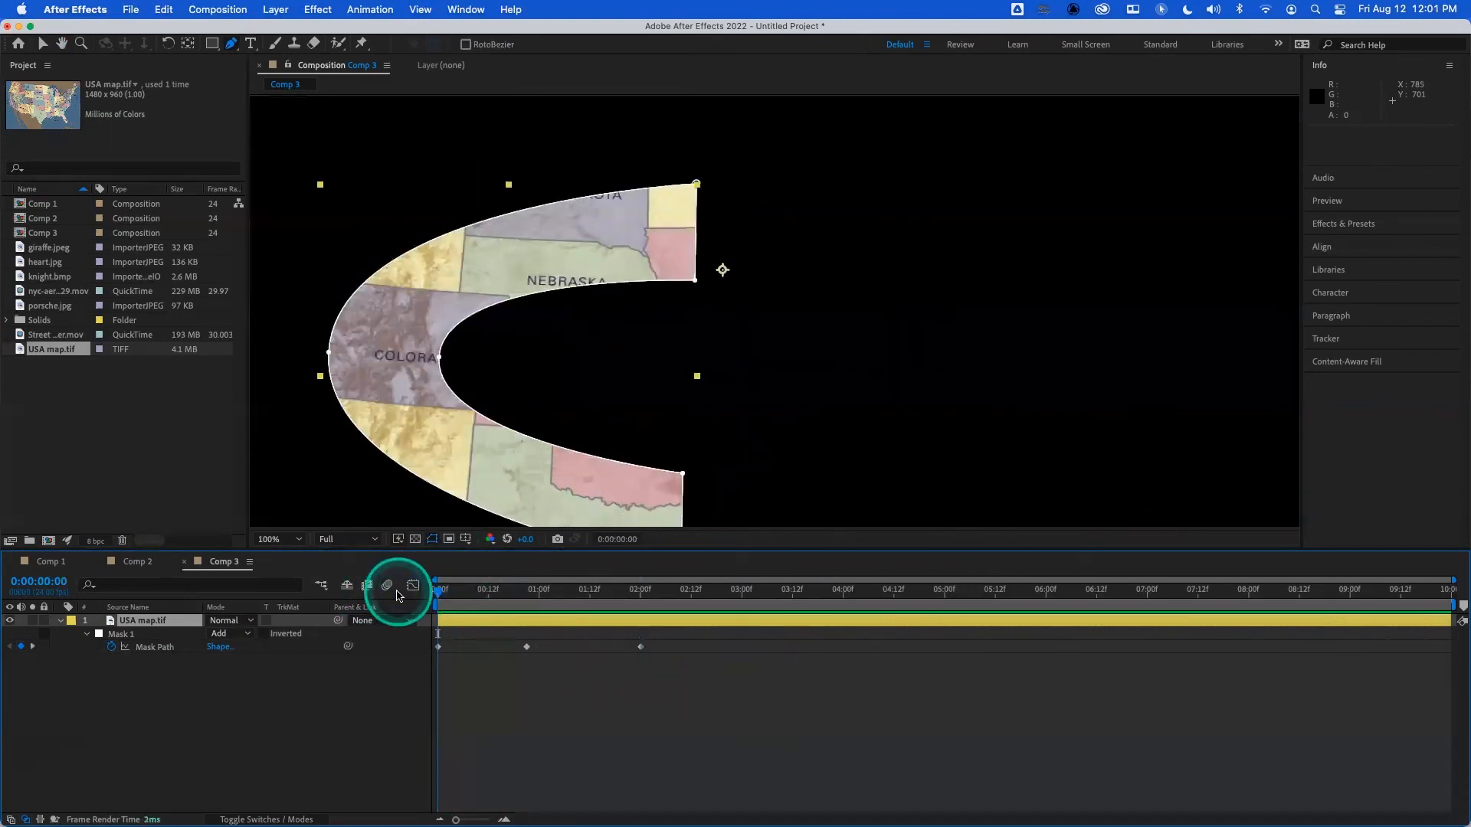
key("space")
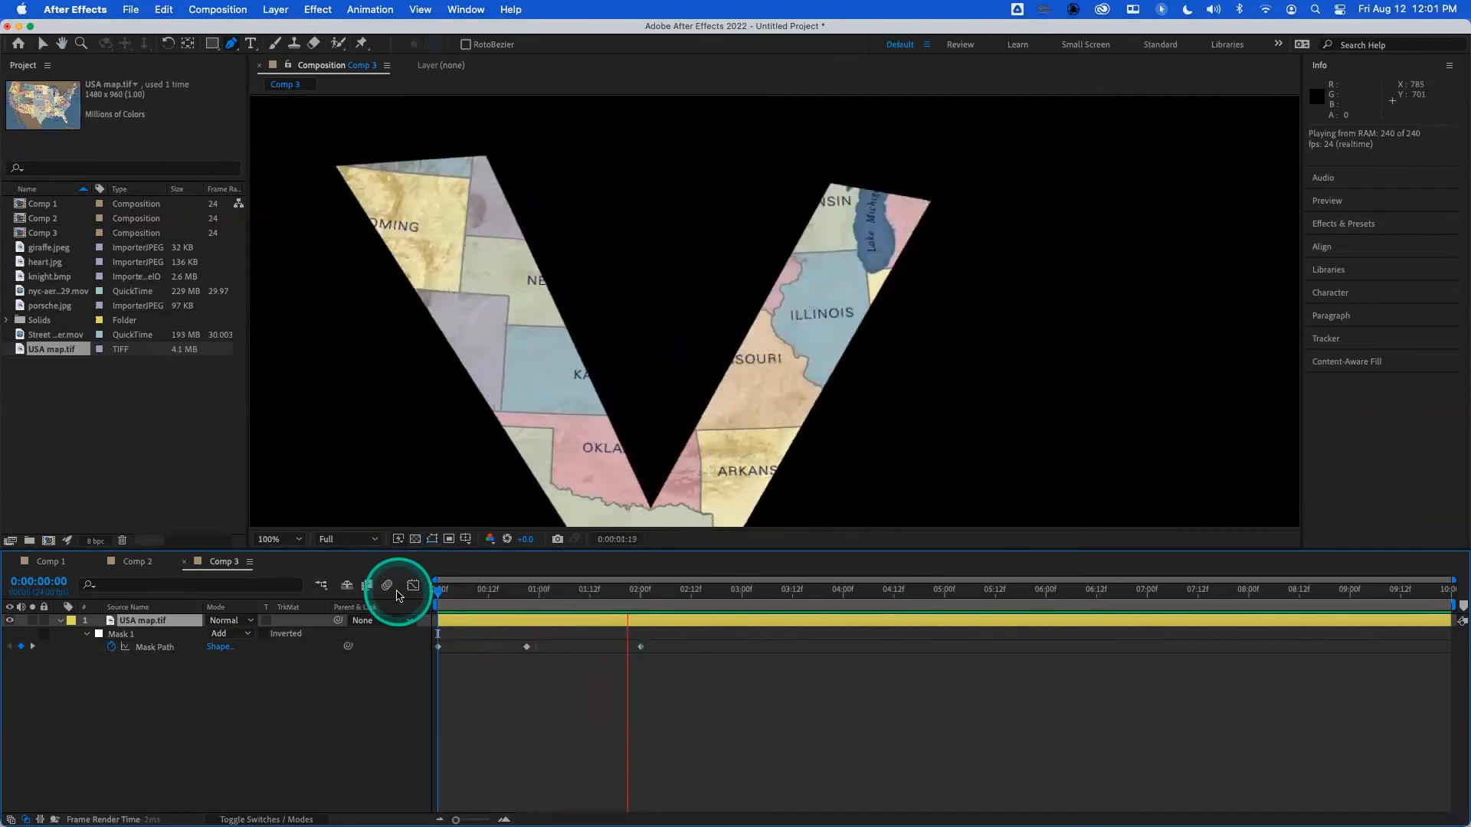
key("space")
left_click(460, 592)
left_click_drag(459, 594, 436, 591)
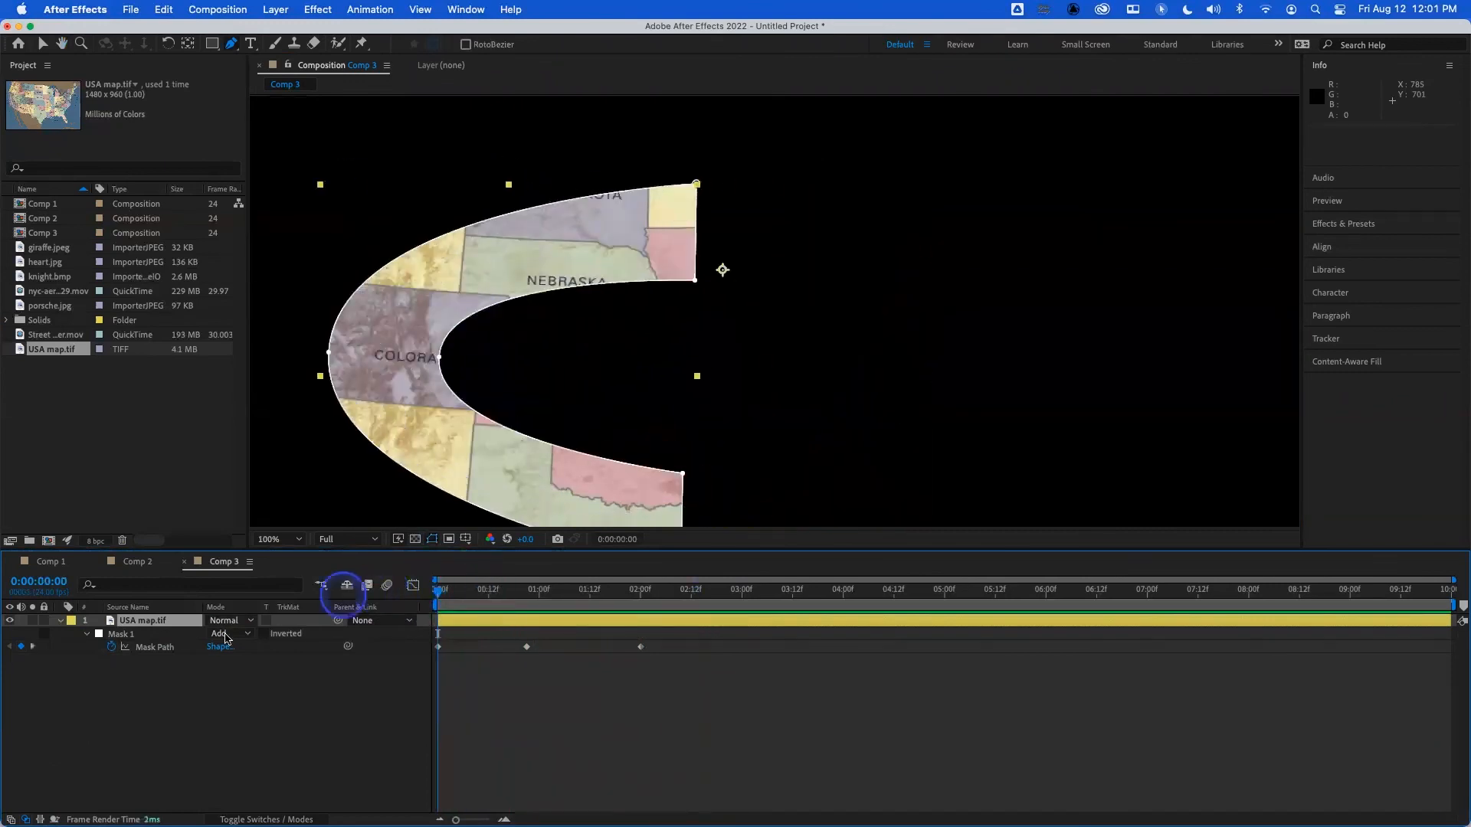